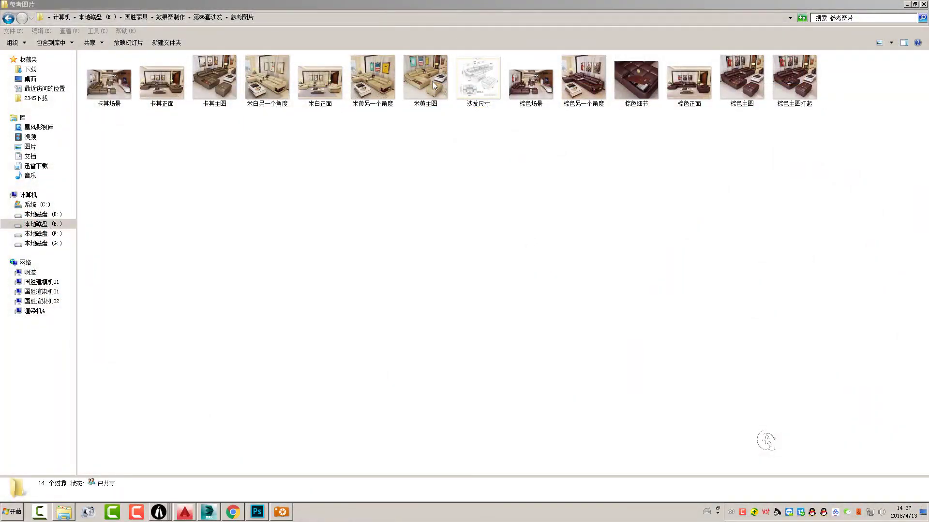
# - Open the beige sofa photo in ACDSee and scroll down to the sofa dimension drawing
pyautogui.doubleClick(432, 81)
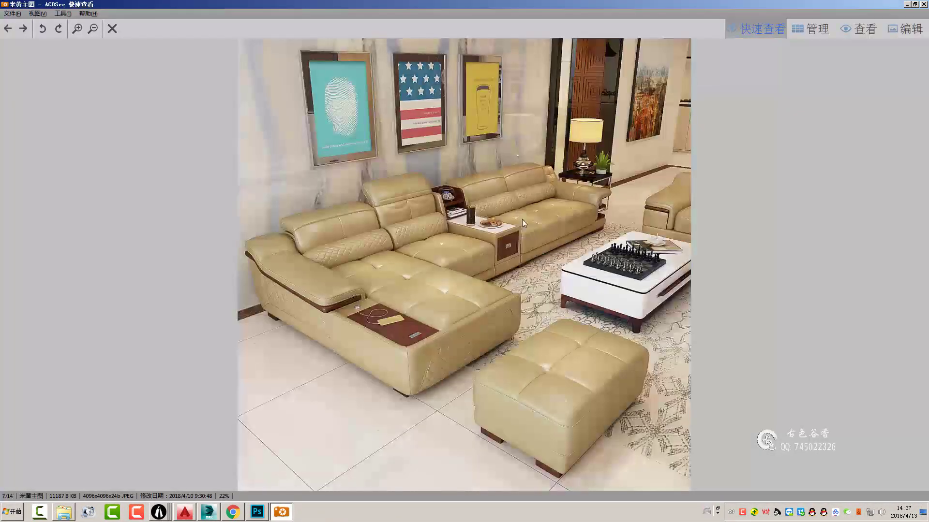
pyautogui.scroll(-1, 532, 327)
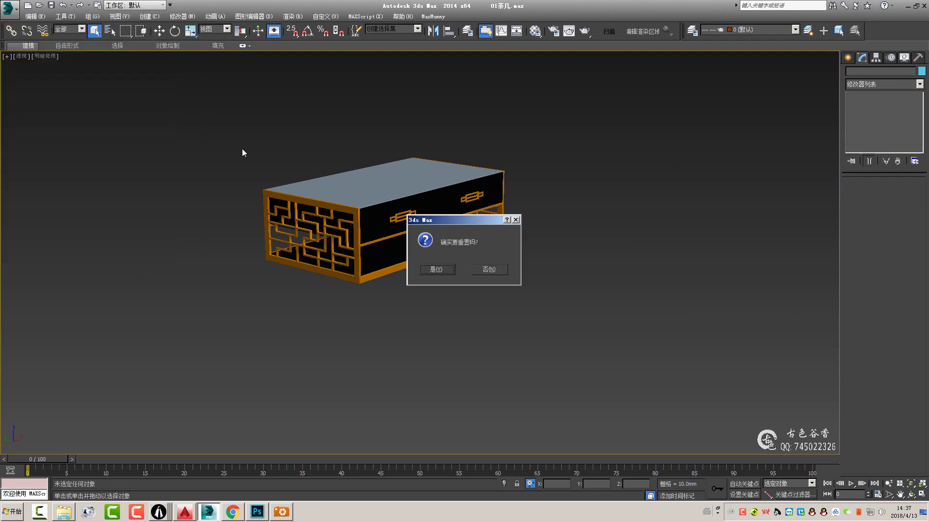
# - Reset the scene and draw a box in Top view, setting its width to 3910 mm
pyautogui.click(433, 269)
pyautogui.click(863, 119)
pyautogui.moveTo(33, 79); pyautogui.dragTo(397, 238)
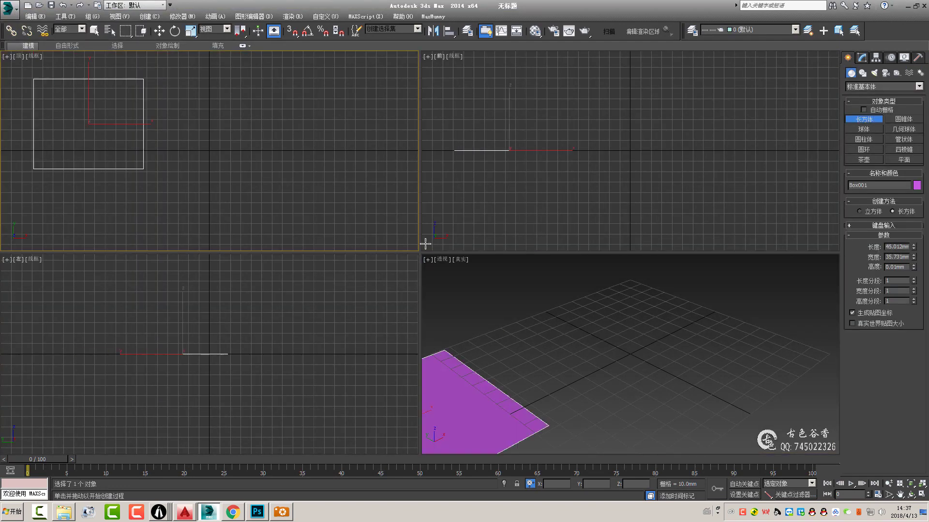
pyautogui.click(375, 150)
pyautogui.scroll(-5, 628, 358)
pyautogui.scroll(2, 629, 358)
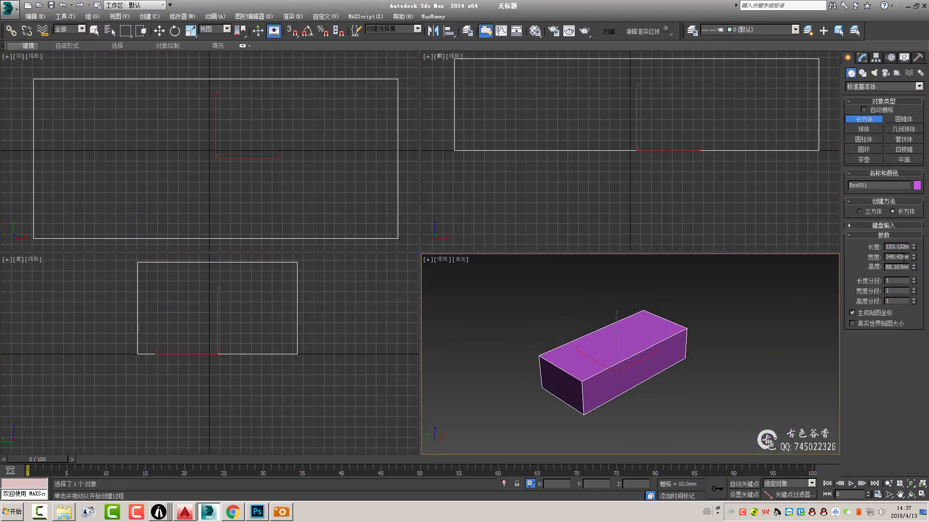
pyautogui.doubleClick(903, 258)
pyautogui.write('10')
pyautogui.press('Return')
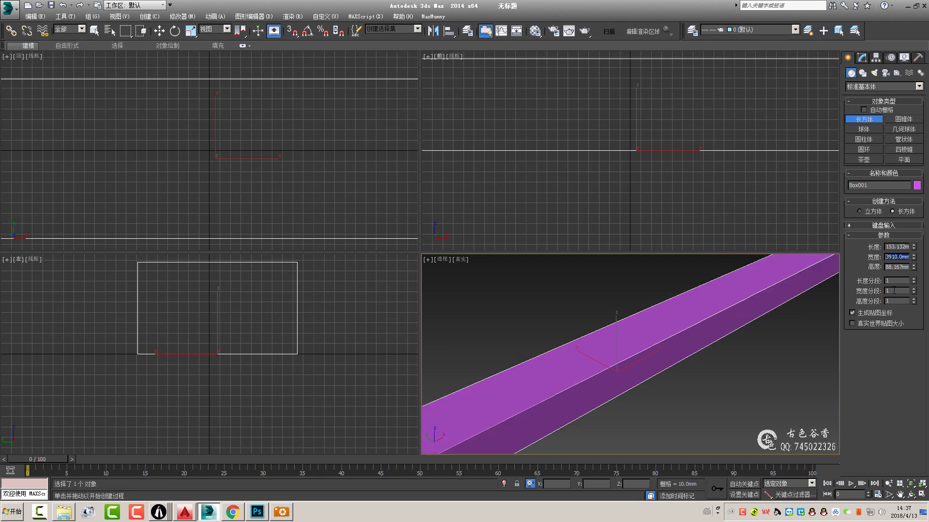
# - Give the box length 1800 and height 900 mm, checking the sofa dimension drawing
pyautogui.hotkey('shift', 'Tab')
pyautogui.click(284, 509)
pyautogui.press('z')
pyautogui.click(284, 511)
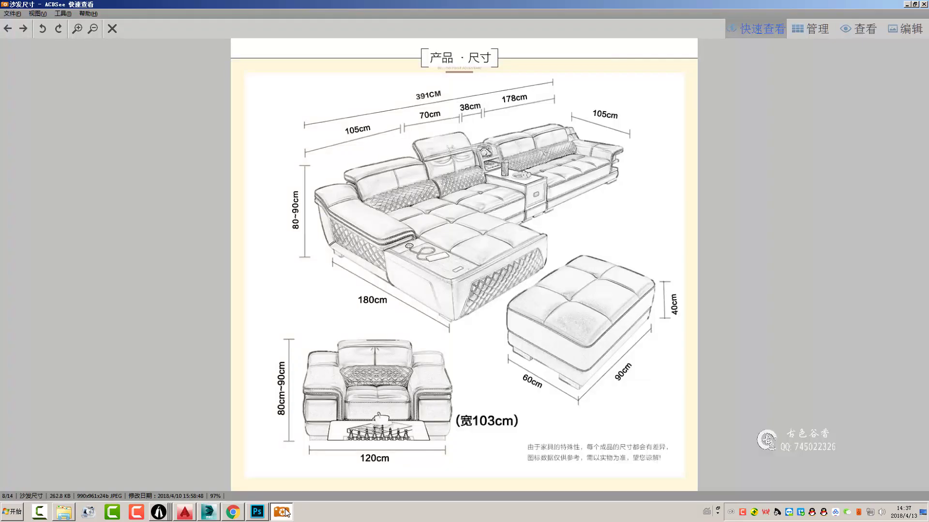
pyautogui.click(285, 512)
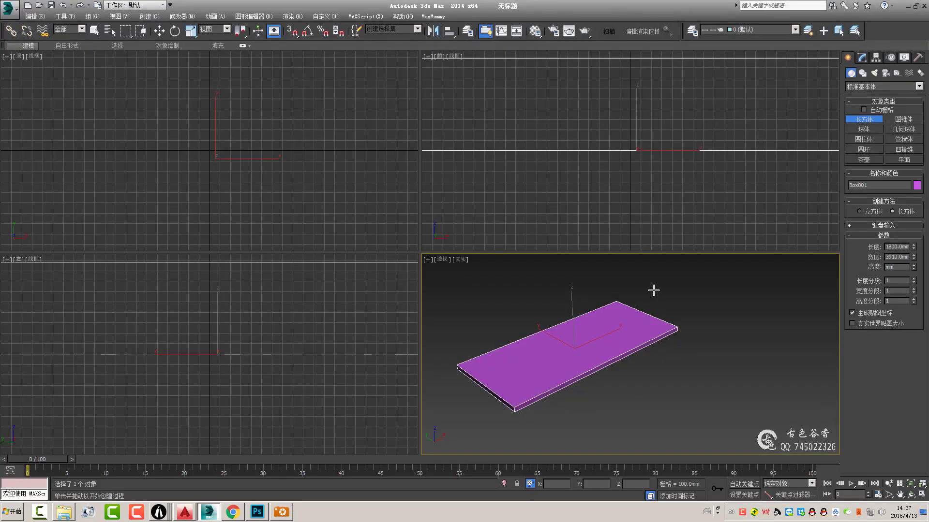
pyautogui.click(653, 290)
pyautogui.scroll(-2, 557, 373)
pyautogui.rightClick(556, 373)
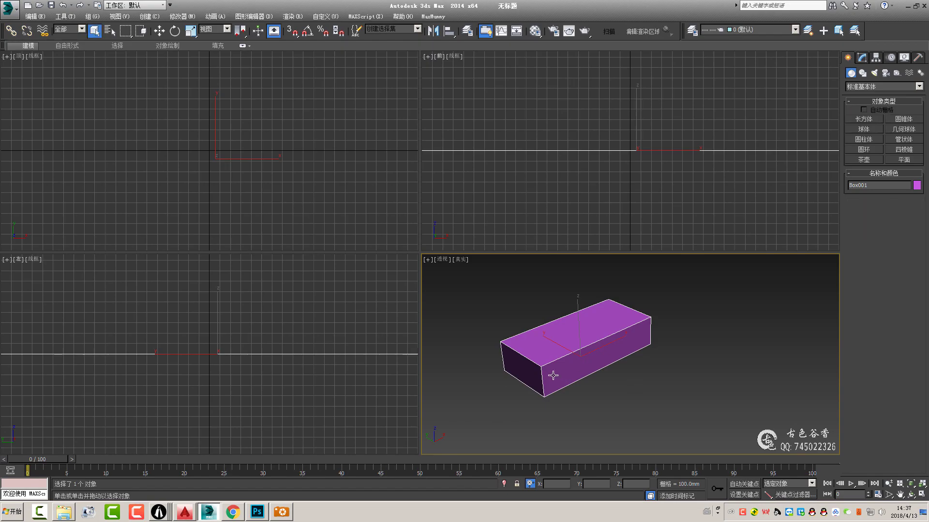
pyautogui.click(284, 513)
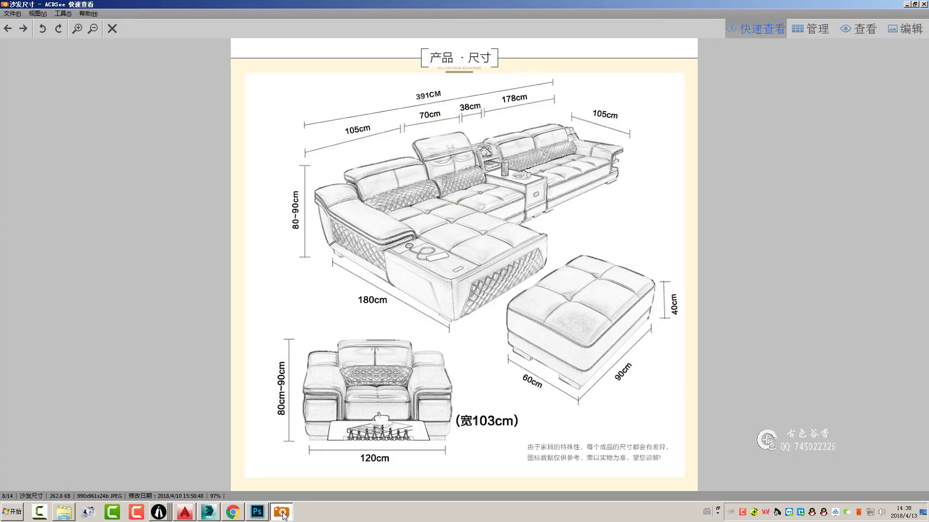
pyautogui.click(284, 513)
# - Show the box's parameters in Modify, centre it and maximize the Top view
pyautogui.click(862, 58)
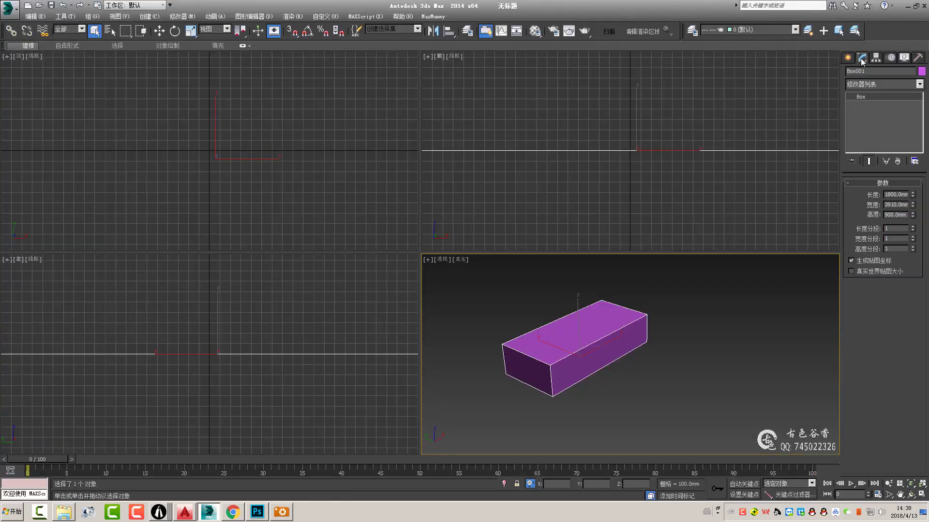
pyautogui.scroll(-3, 312, 156)
pyautogui.moveTo(318, 163); pyautogui.dragTo(312, 158, button='middle')
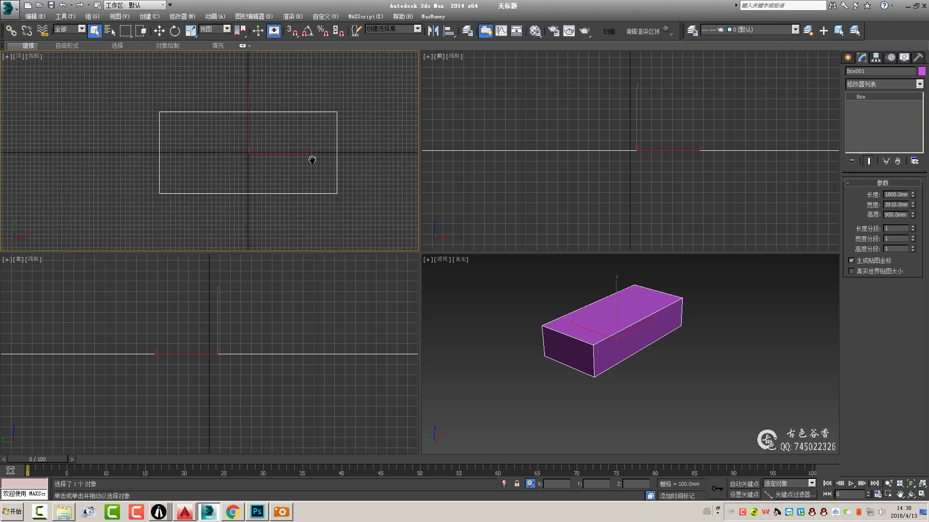
pyautogui.hotkey('alt', 'w')
# - Convert the box to editable poly and place a connected edge loop at its middle
pyautogui.rightClick(462, 199)
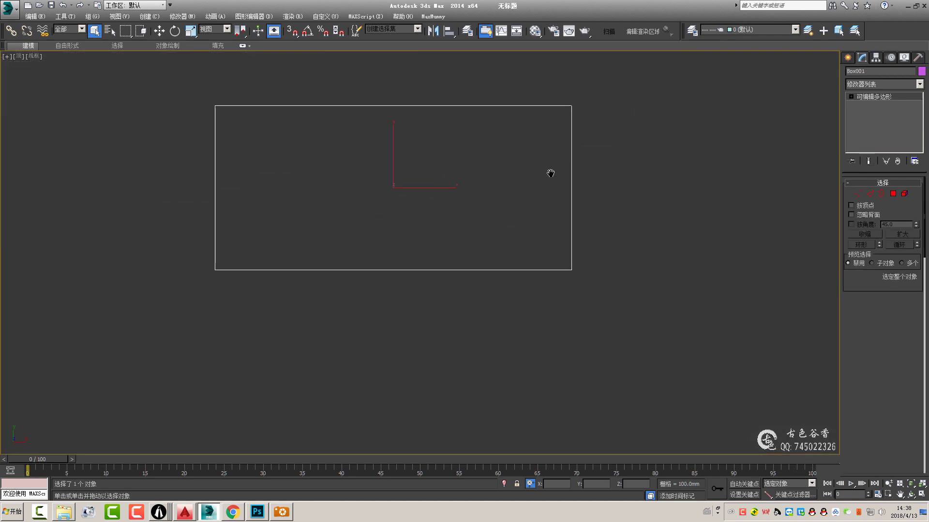
pyautogui.press('2')
pyautogui.click(572, 194)
pyautogui.click(281, 513)
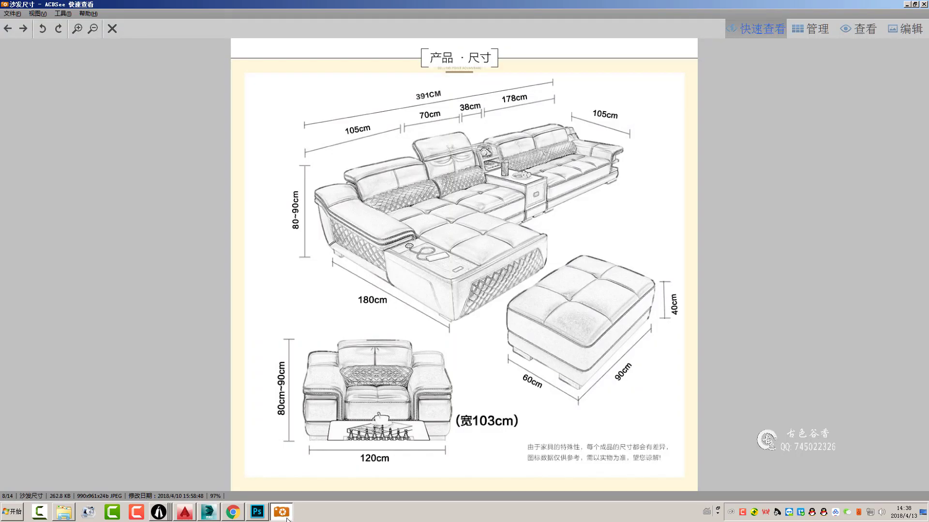
pyautogui.click(281, 512)
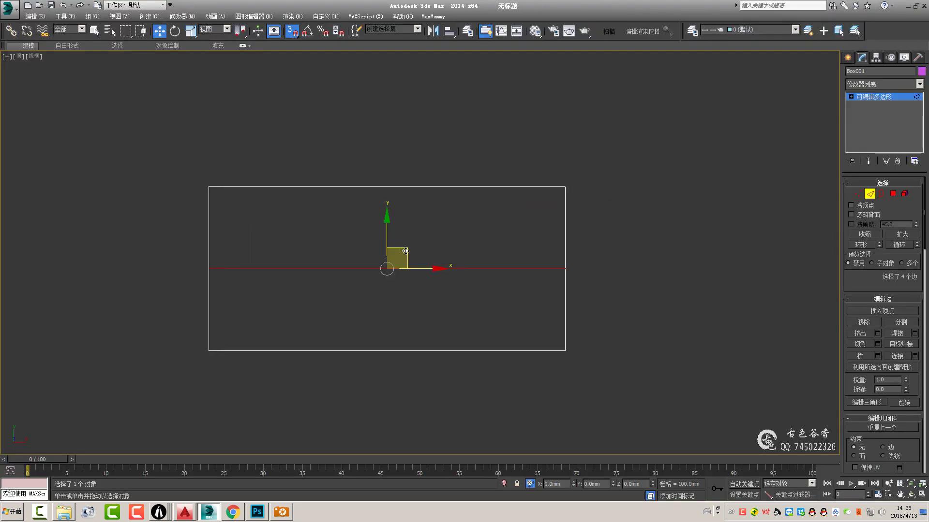
pyautogui.moveTo(387, 263); pyautogui.dragTo(570, 187)
pyautogui.press('s')
pyautogui.click(592, 484)
pyautogui.write('-105')
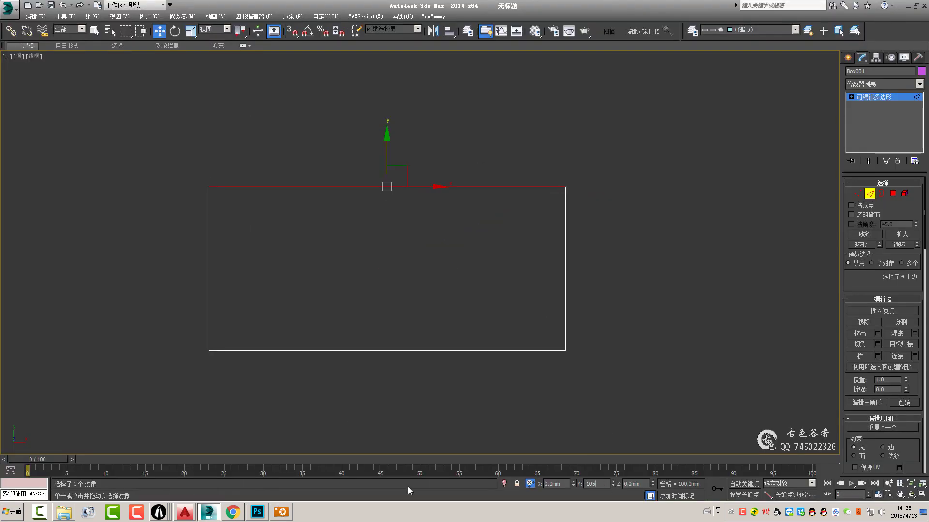
pyautogui.press('Return')
pyautogui.moveTo(399, 303); pyautogui.dragTo(426, 391, button='middle')
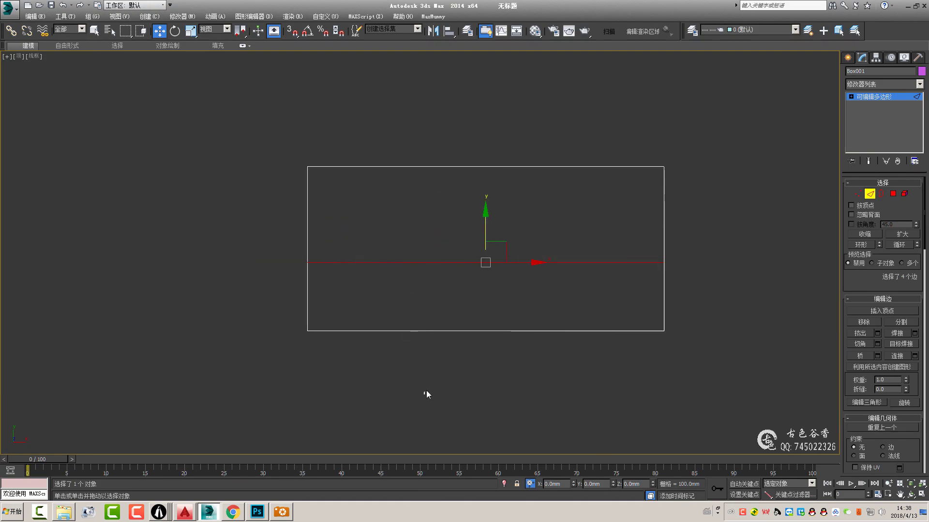
pyautogui.hotkey('ctrl', 'z')
# - Restore the middle edge and offset a crosswise edge 1051 mm from the box's left side
pyautogui.click(281, 512)
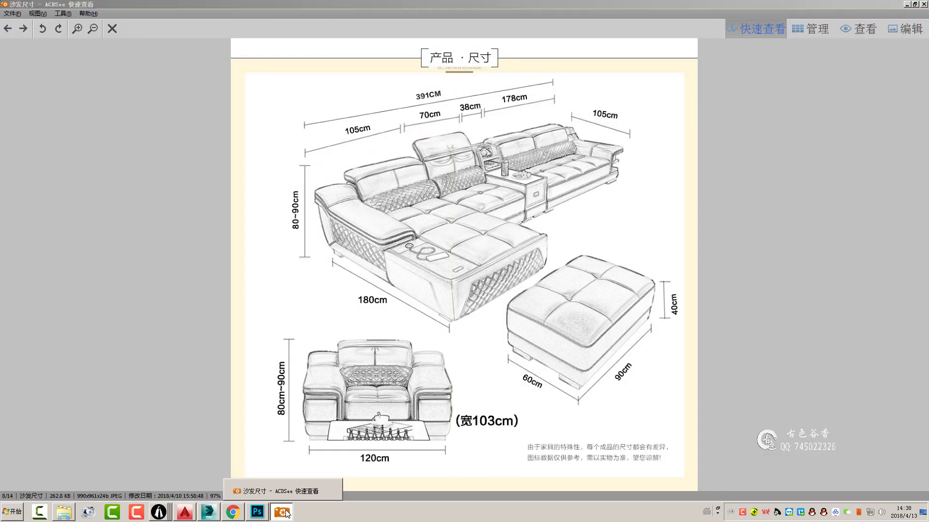
pyautogui.hotkey('alt', 'Tab')
pyautogui.hotkey('ctrl', 'y')
pyautogui.moveTo(427, 262); pyautogui.dragTo(248, 262)
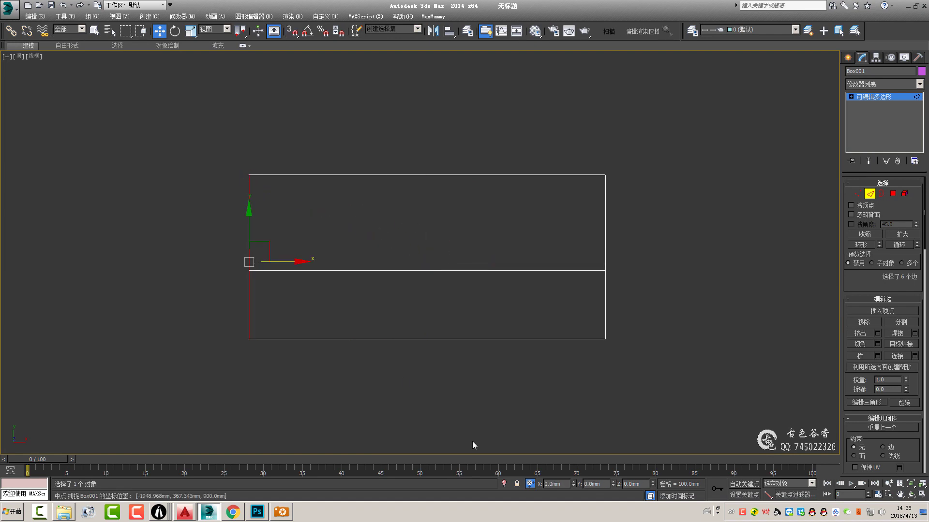
pyautogui.press('Return')
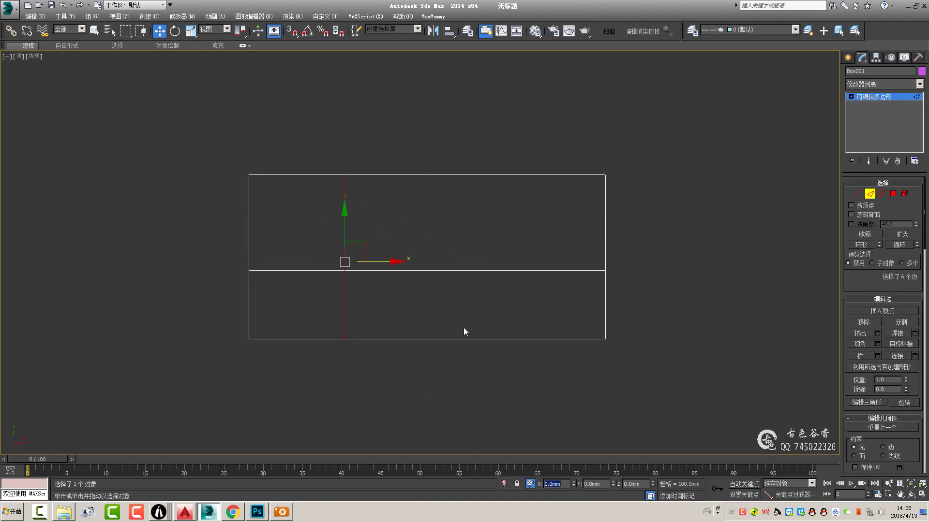
pyautogui.click(281, 512)
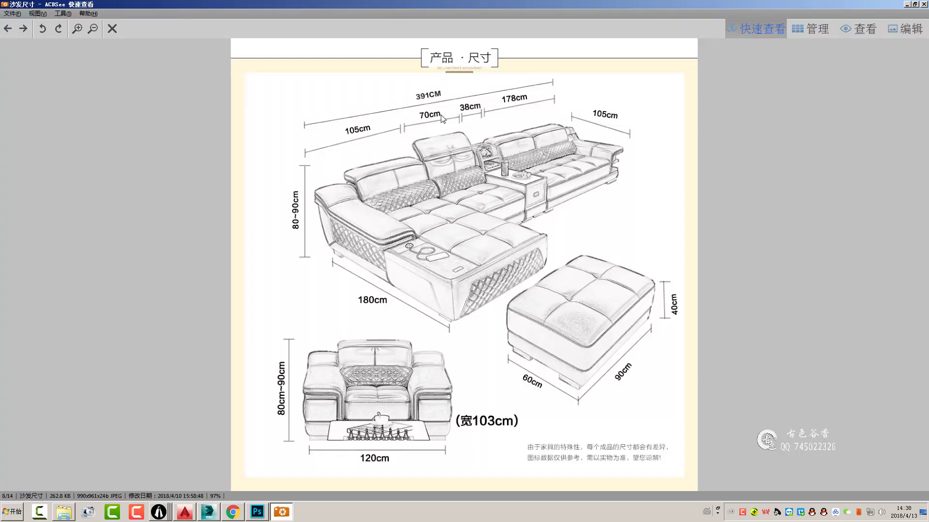
pyautogui.click(278, 514)
pyautogui.press('s')
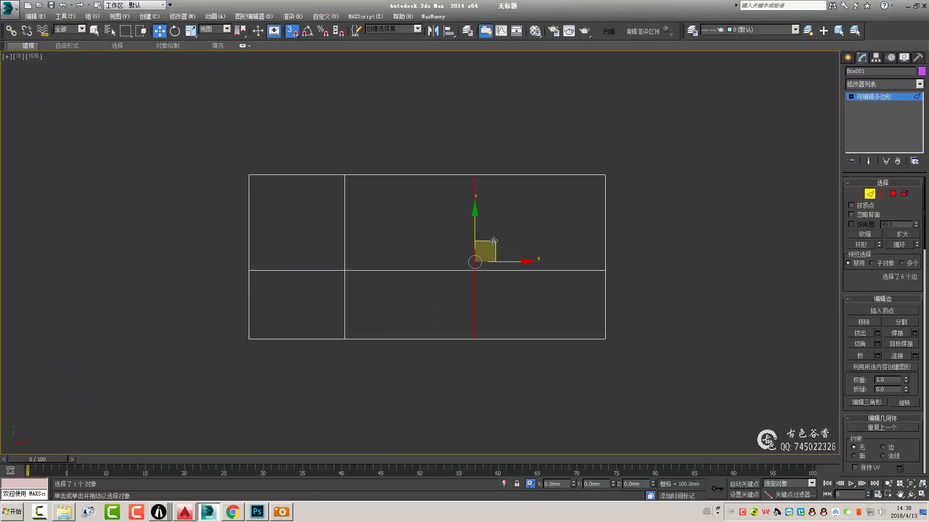
pyautogui.moveTo(474, 262); pyautogui.dragTo(349, 183)
pyautogui.press('s')
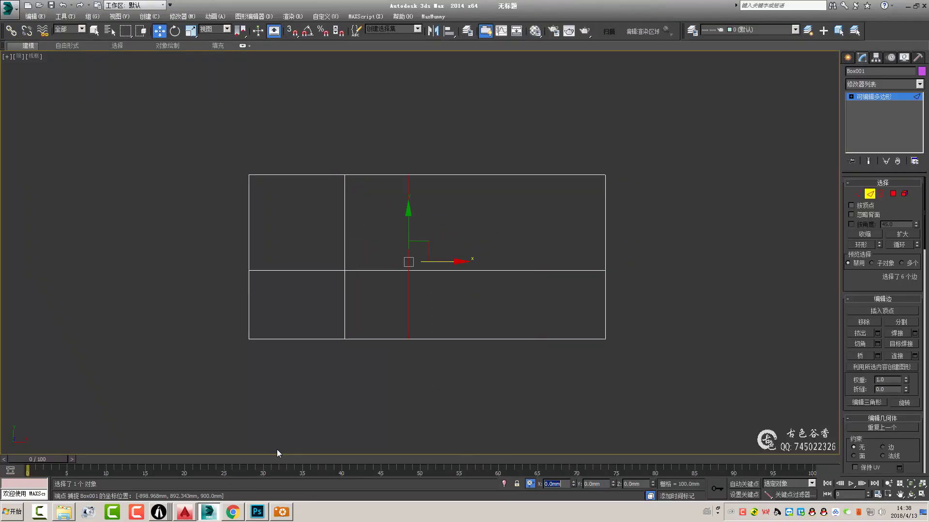
# - Recheck the sofa drawing and pick the Tape helper for measuring
pyautogui.click(282, 512)
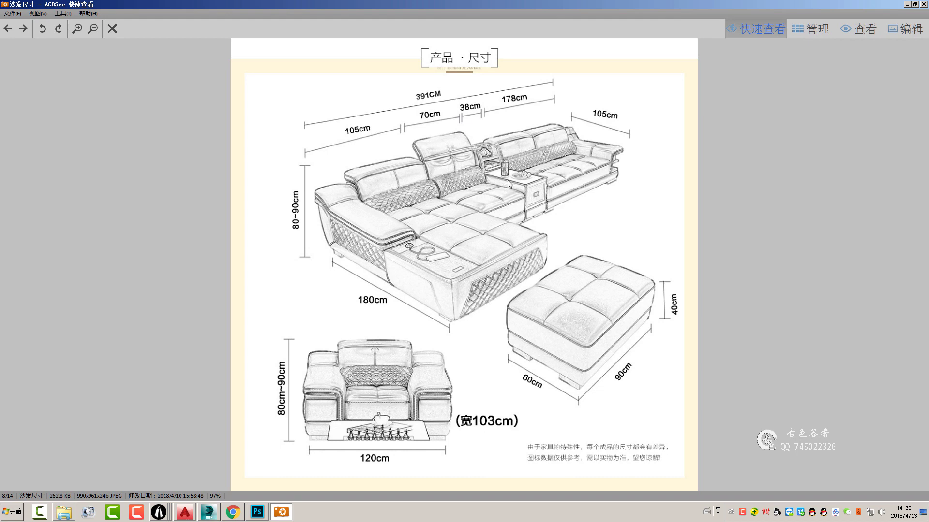
pyautogui.click(288, 517)
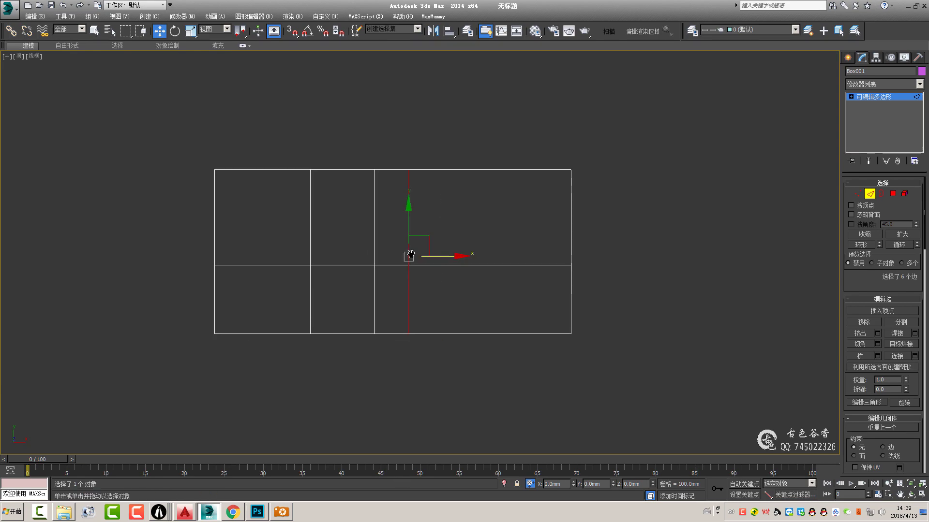
pyautogui.click(283, 514)
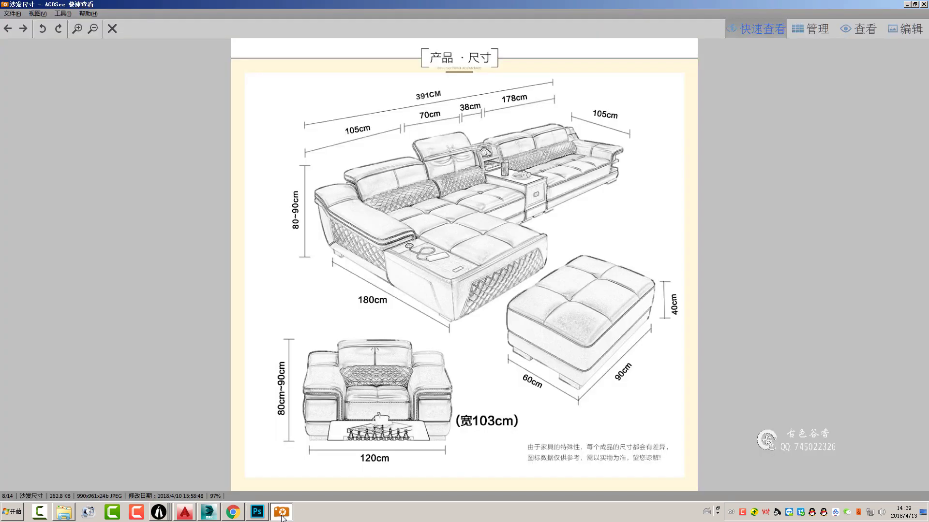
pyautogui.click(282, 514)
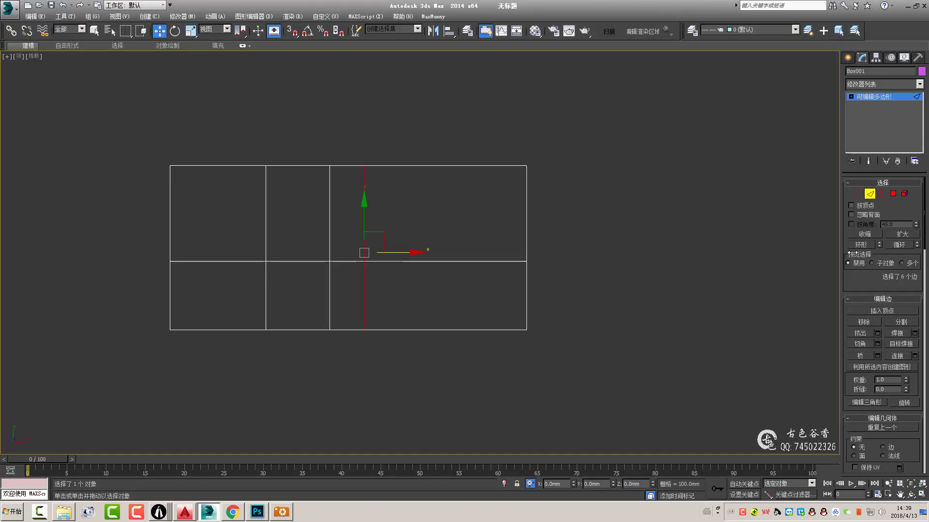
pyautogui.click(847, 57)
pyautogui.click(897, 72)
pyautogui.click(903, 149)
# - Measure the box's top edge with a tape, then select all Box001 polygons in Front view
pyautogui.moveTo(369, 159); pyautogui.dragTo(597, 160)
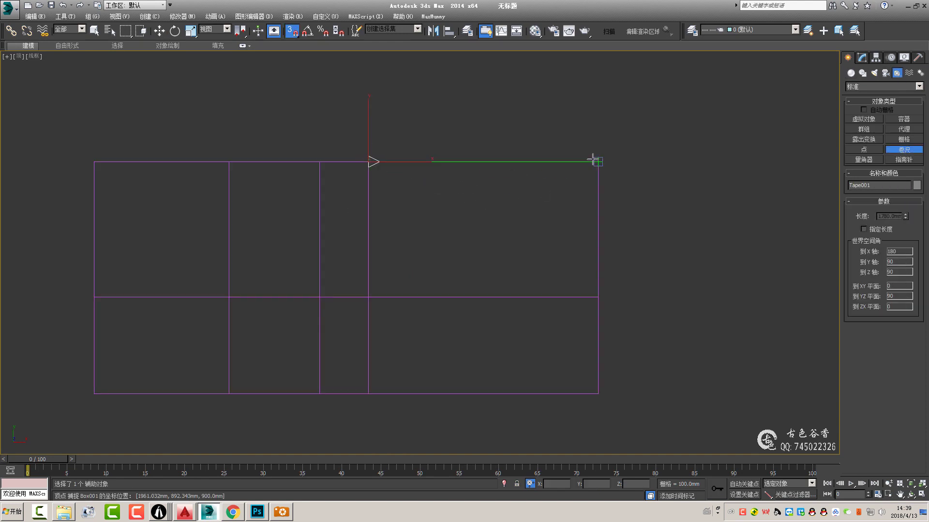
pyautogui.rightClick(582, 242)
pyautogui.press('w')
pyautogui.moveTo(461, 318); pyautogui.dragTo(493, 237, button='middle')
pyautogui.click(402, 295)
pyautogui.press('4')
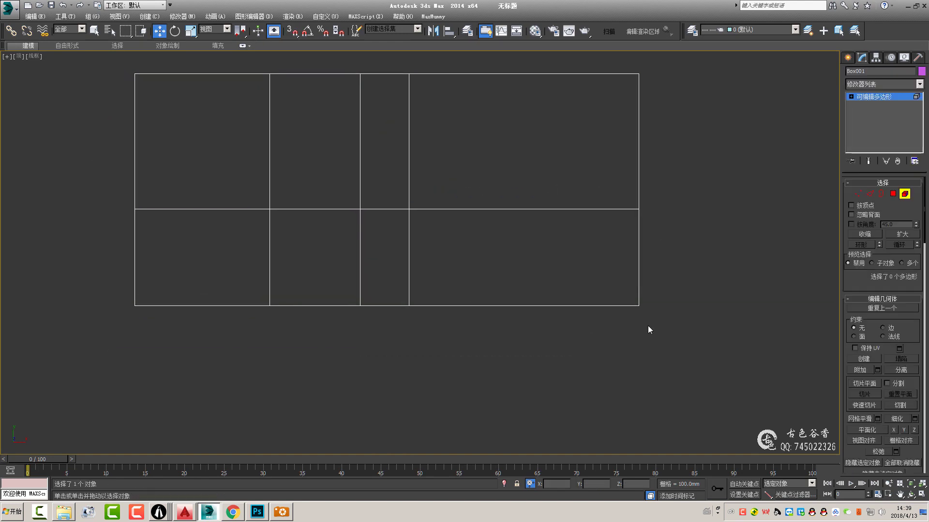
pyautogui.hotkey('ctrl', 'a')
pyautogui.press('f')
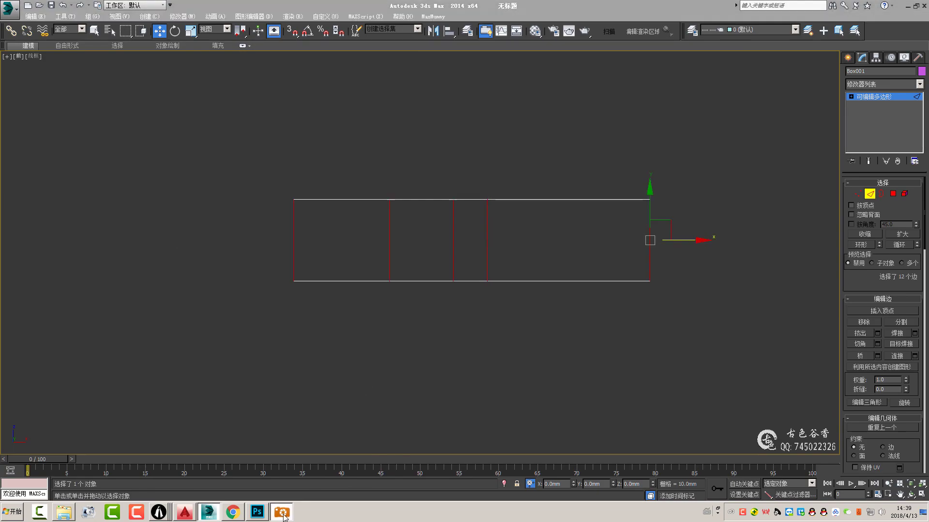
# - Snap the horizontal edges to the top edge, then offset them -100 mm in Y
pyautogui.click(281, 512)
pyautogui.click(281, 515)
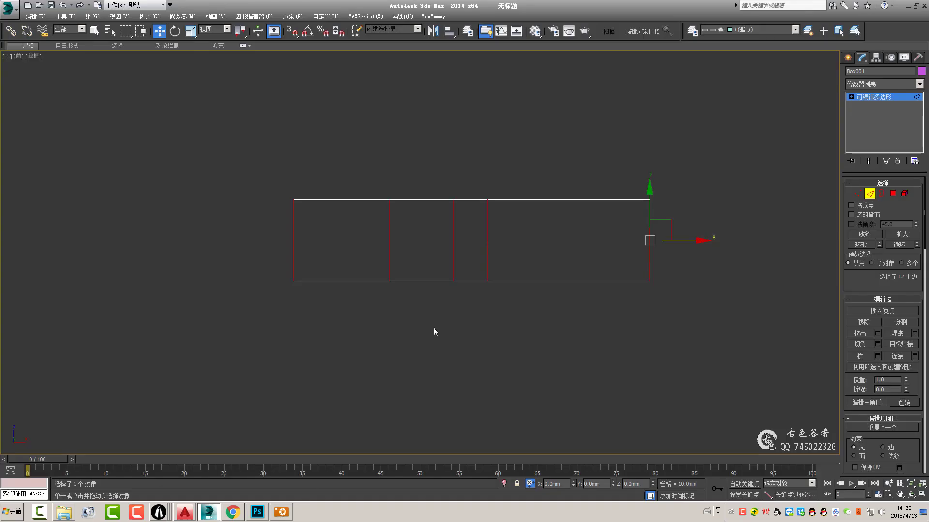
pyautogui.click(573, 282)
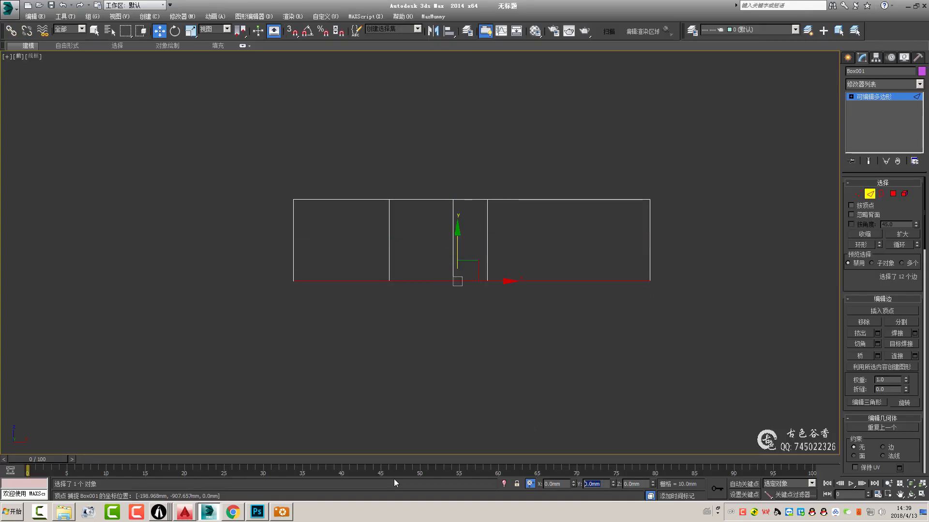
pyautogui.click(279, 514)
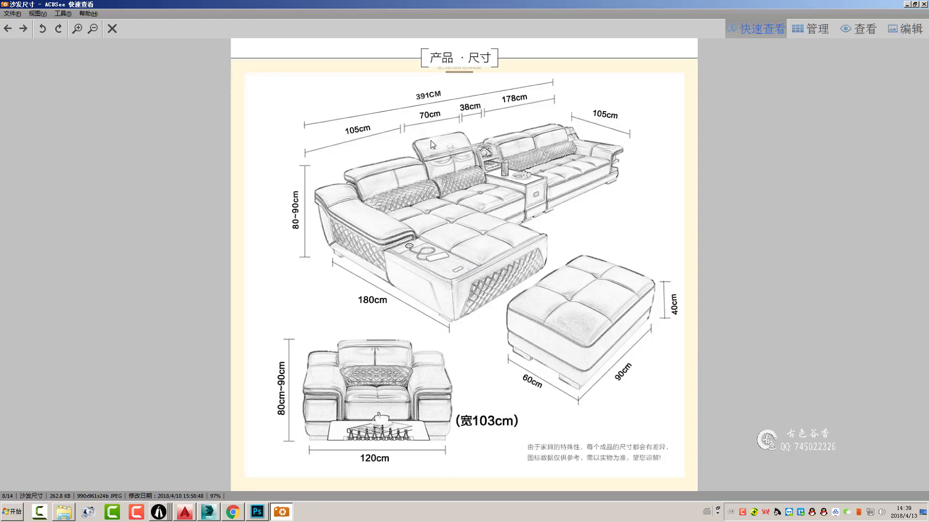
pyautogui.click(209, 513)
pyautogui.scroll(3, 458, 236)
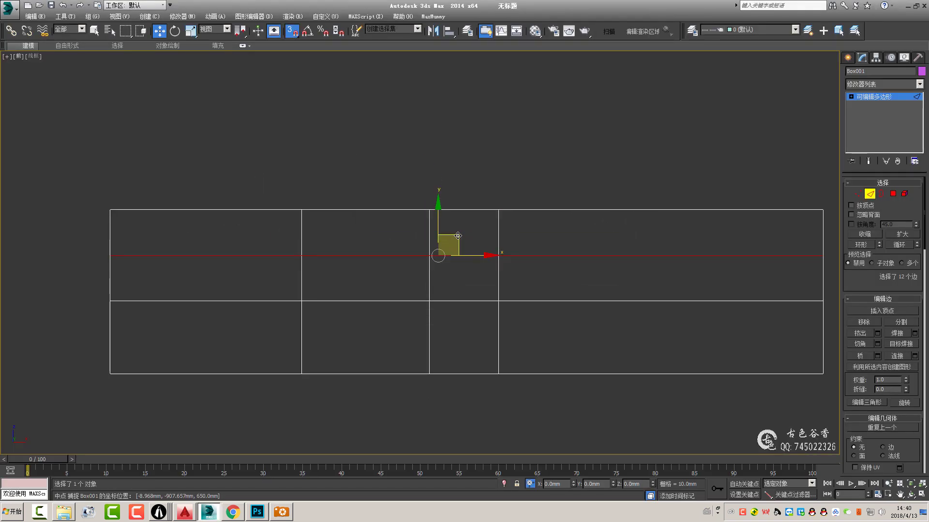
pyautogui.moveTo(457, 235); pyautogui.dragTo(463, 209)
pyautogui.press('s')
pyautogui.click(592, 483)
pyautogui.write('-100')
pyautogui.press('Return')
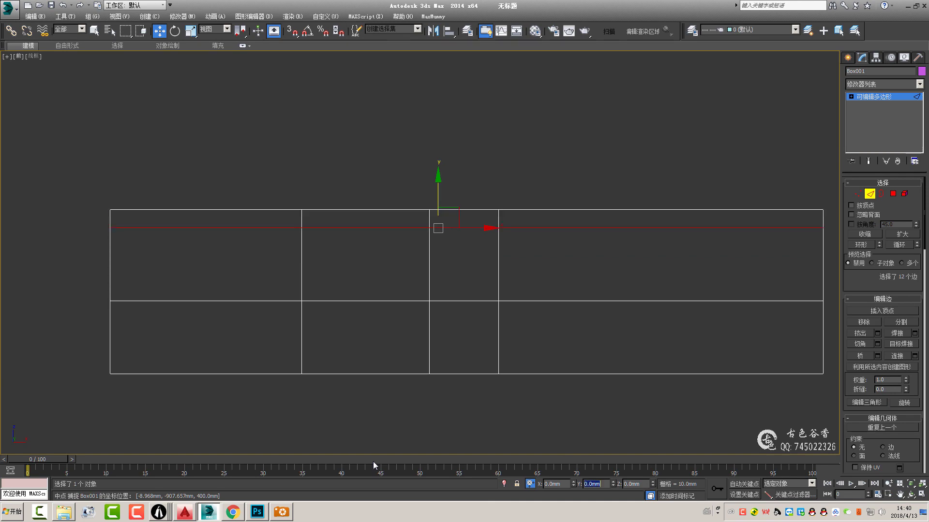
pyautogui.hotkey('alt', 'w')
pyautogui.hotkey('alt', 'w')
# - Delete the bottom-row polygons in Top view to leave an L-shaped box
pyautogui.press('4')
pyautogui.press('q')
pyautogui.moveTo(495, 245); pyautogui.dragTo(235, 244)
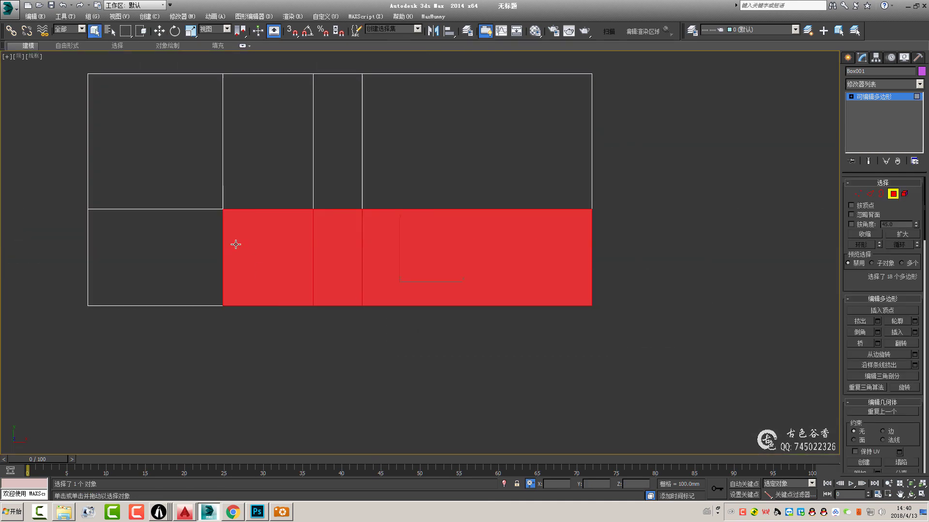
pyautogui.press('Delete')
pyautogui.hotkey('alt', 'w')
pyautogui.click(700, 356)
pyautogui.hotkey('alt', 'w')
pyautogui.scroll(3, 445, 211)
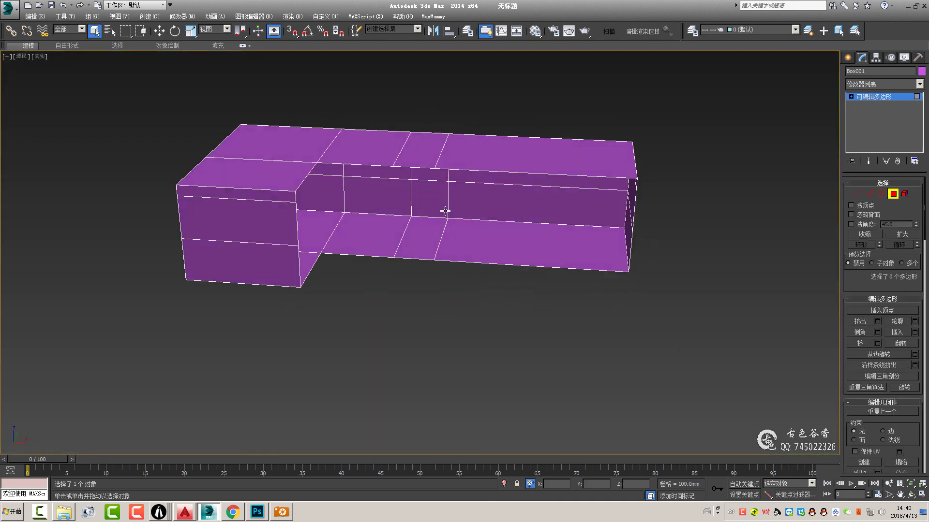
# - Bridge the open border edges around the cut-out to close its side
pyautogui.press('2')
pyautogui.click(368, 164)
pyautogui.doubleClick(372, 256)
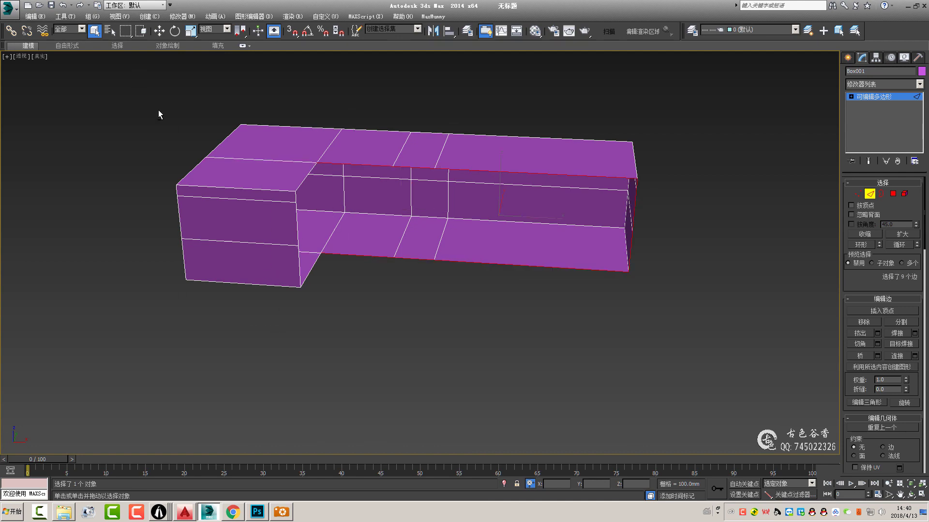
pyautogui.moveTo(627, 227)
pyautogui.keyDown('alt'); pyautogui.mouseDown(button='middle')
pyautogui.moveTo(654, 198)
pyautogui.moveTo(489, 223)
pyautogui.mouseUp(button='middle'); pyautogui.keyUp('alt')
pyautogui.rightClick(488, 223)
pyautogui.click(455, 263)
pyautogui.click(425, 300)
pyautogui.scroll(3, 386, 215)
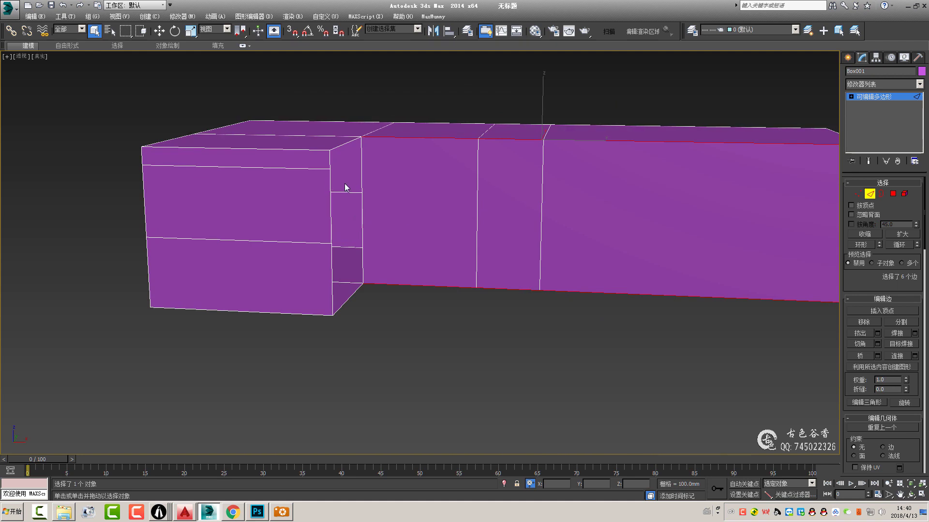
pyautogui.hotkey('alt', 'w')
pyautogui.hotkey('alt', 'w')
# - Select the vertical edges on the box's front face
pyautogui.click(541, 226)
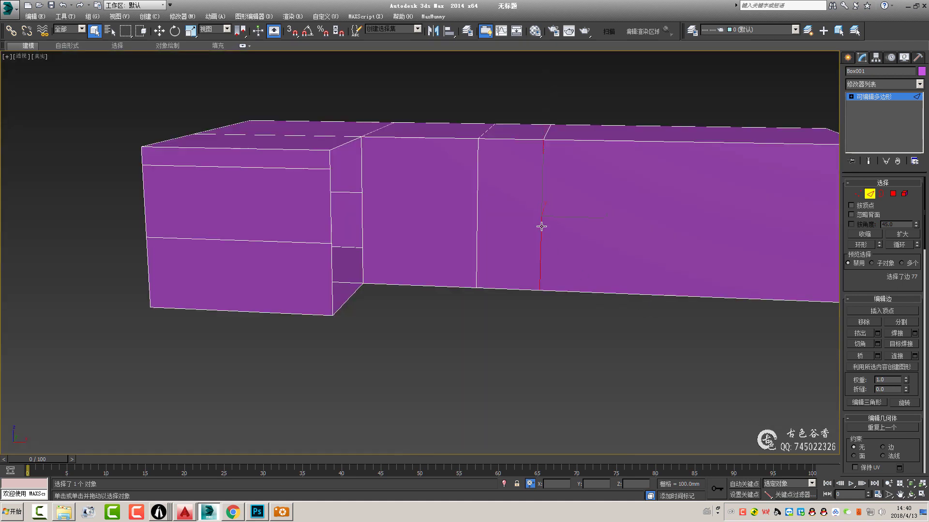
pyautogui.keyDown('ctrl'); pyautogui.click(477, 204); pyautogui.keyUp('ctrl')
pyautogui.scroll(-3, 723, 213)
pyautogui.keyDown('ctrl'); pyautogui.click(678, 214); pyautogui.keyUp('ctrl')
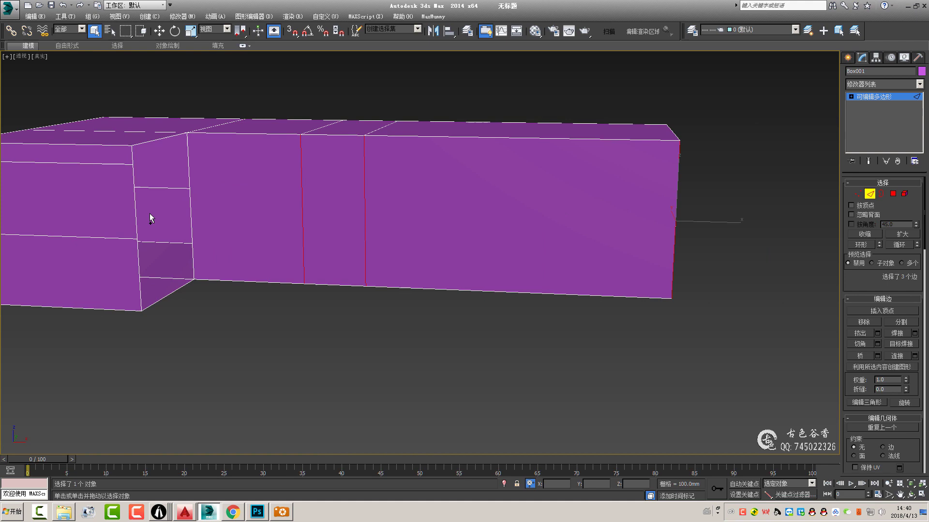
pyautogui.keyDown('ctrl'); pyautogui.click(186, 190); pyautogui.keyUp('ctrl')
pyautogui.moveTo(187, 191)
pyautogui.keyDown('alt'); pyautogui.mouseDown(button='middle')
pyautogui.moveTo(636, 253)
pyautogui.moveTo(634, 202)
pyautogui.moveTo(518, 224)
pyautogui.mouseUp(button='middle'); pyautogui.keyUp('alt')
pyautogui.keyDown('alt'); pyautogui.click(634, 201); pyautogui.keyUp('alt')
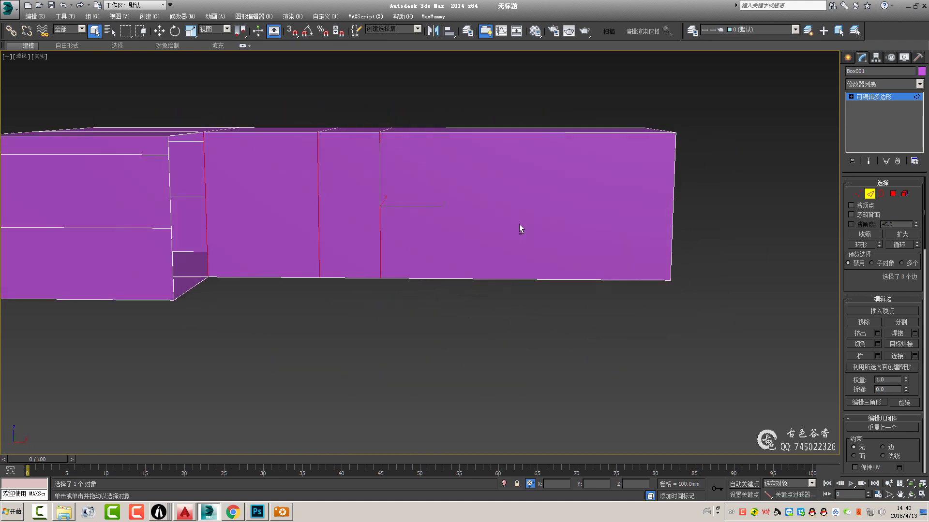
# - Snap the selected vertical edges up onto the upper line in Front view
pyautogui.press('f')
pyautogui.press('F3')
pyautogui.scroll(3, 516, 279)
pyautogui.press('w')
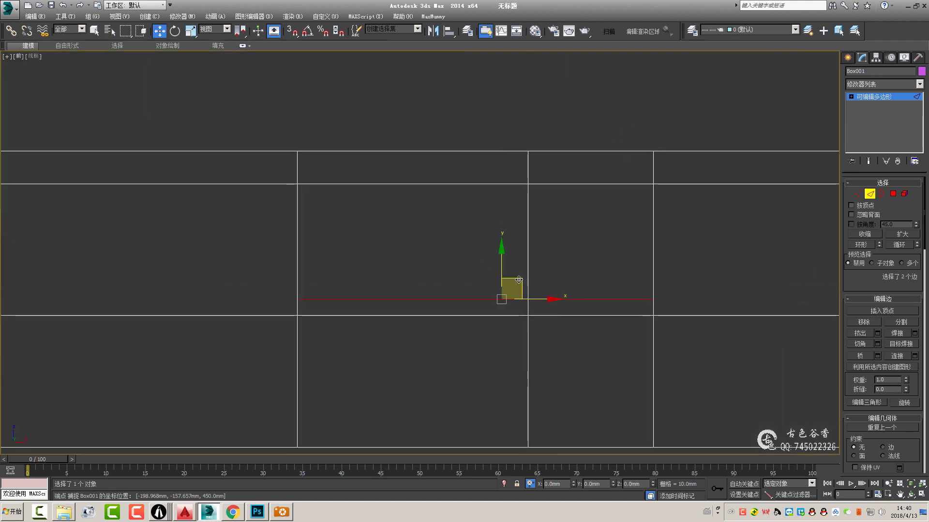
pyautogui.moveTo(532, 185); pyautogui.dragTo(532, 162)
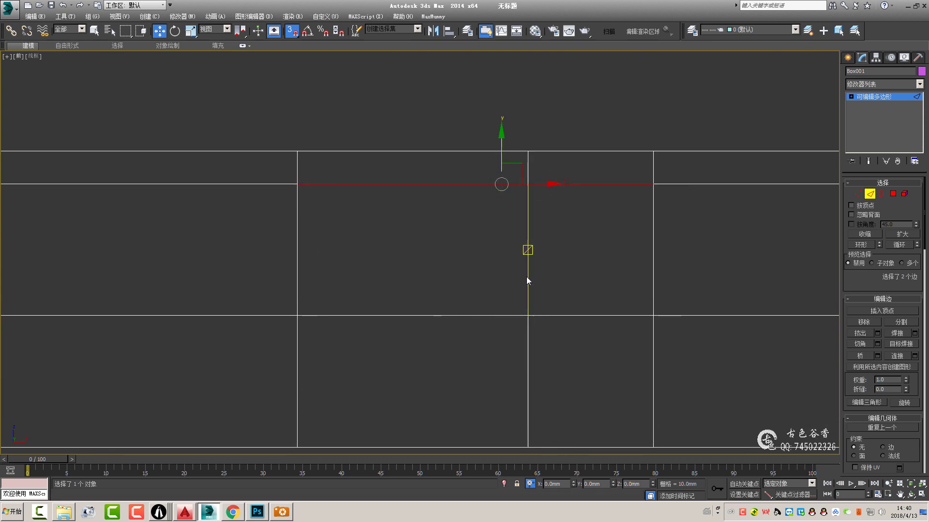
pyautogui.moveTo(546, 387)
pyautogui.mouseDown(button='middle')
pyautogui.moveTo(460, 311)
pyautogui.moveTo(410, 222)
pyautogui.mouseUp(button='middle')
pyautogui.press('p')
pyautogui.press('F3')
pyautogui.press('q')
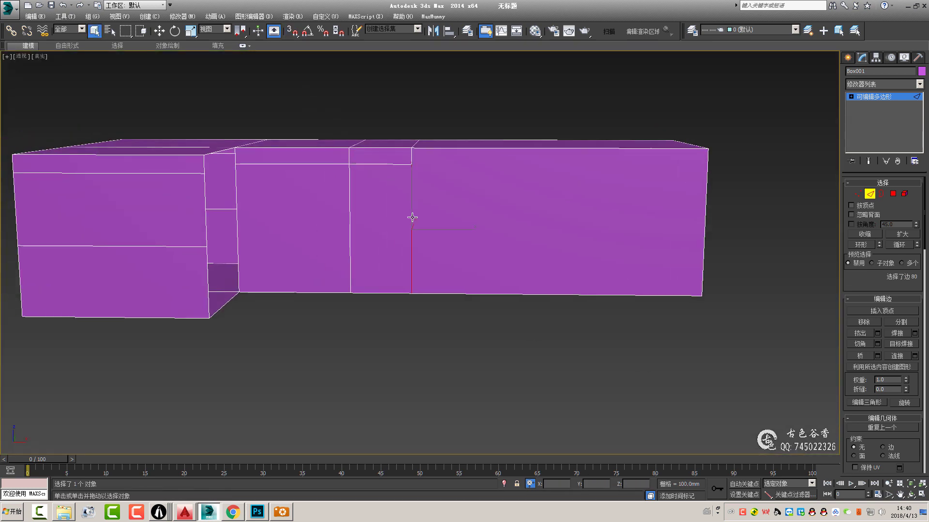
# - Select the horizontal edge loop across the middle section and inspect it from the front
pyautogui.doubleClick(358, 226)
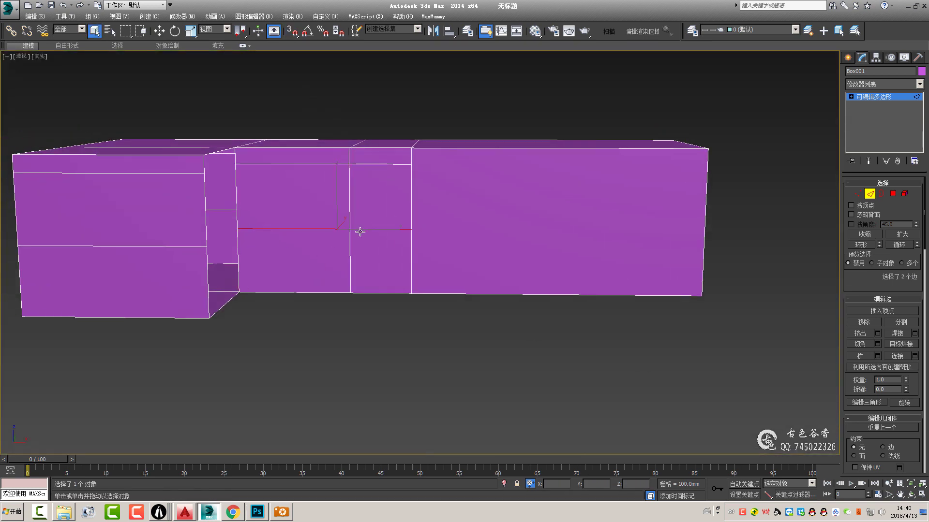
pyautogui.press('f')
pyautogui.press('F3')
pyautogui.scroll(-2, 450, 222)
pyautogui.scroll(3, 349, 219)
pyautogui.scroll(-4, 526, 205)
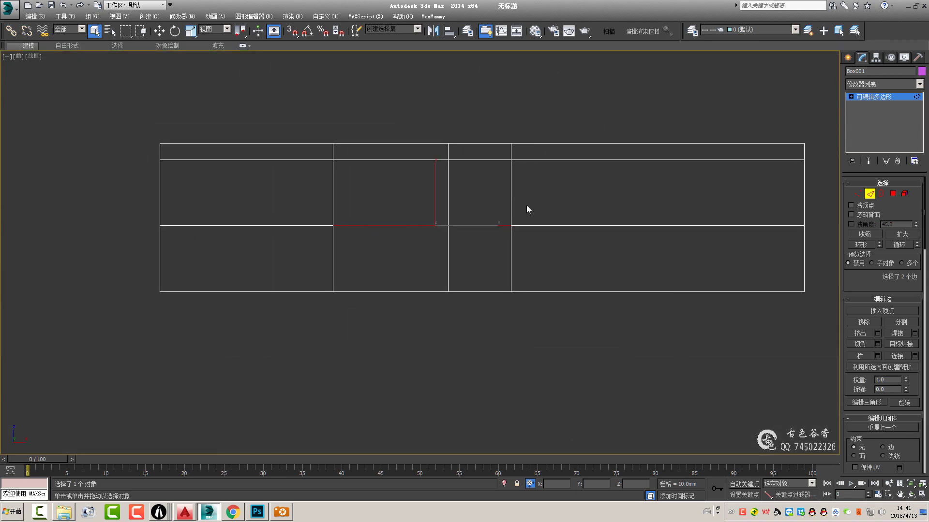
pyautogui.hotkey('alt', 'w')
pyautogui.hotkey('alt', 'w')
pyautogui.keyDown('alt'); pyautogui.moveTo(340, 257); pyautogui.dragTo(279, 213, button='middle'); pyautogui.keyUp('alt')
# - Select vertex pairs at the cut-out's inner corner and front face for joining
pyautogui.press('1')
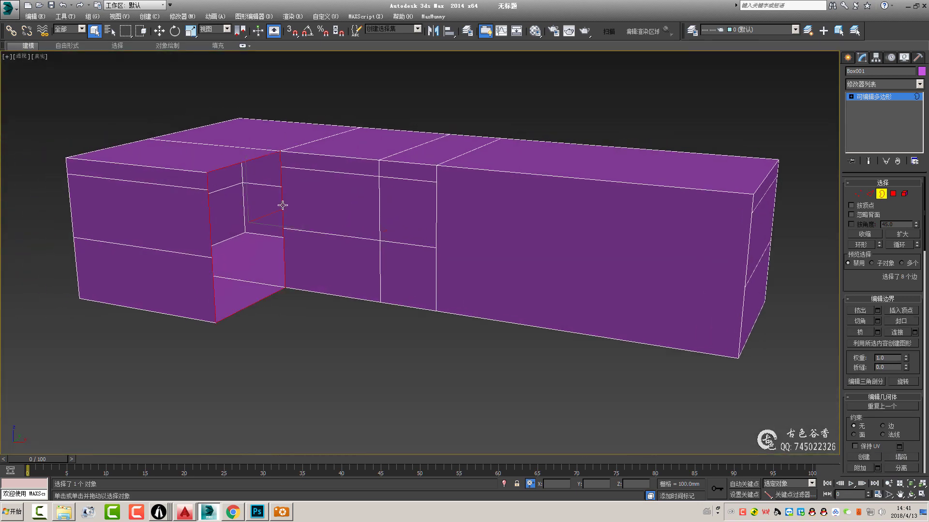
pyautogui.click(284, 229)
pyautogui.keyDown('ctrl'); pyautogui.click(212, 257); pyautogui.keyUp('ctrl')
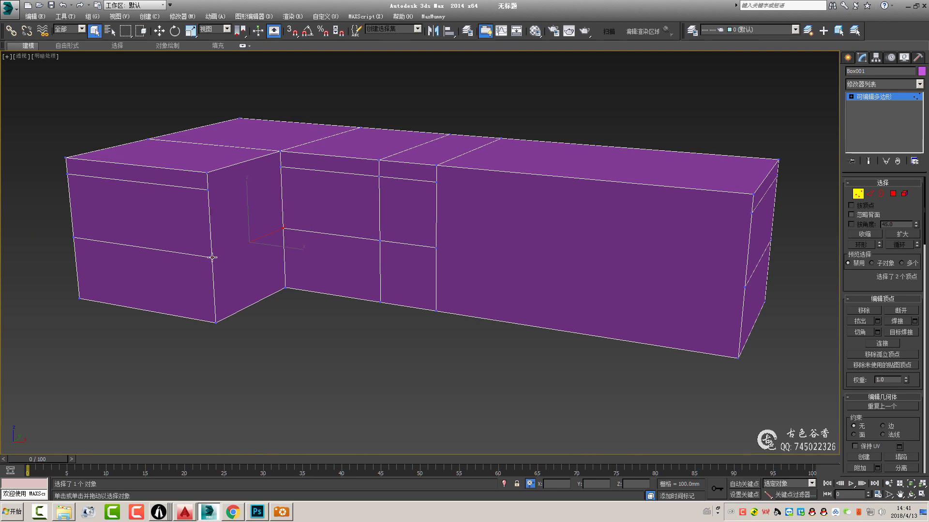
pyautogui.click(207, 191)
pyautogui.moveTo(480, 228)
pyautogui.keyDown('alt'); pyautogui.mouseDown(button='middle')
pyautogui.moveTo(421, 214)
pyautogui.moveTo(439, 216)
pyautogui.moveTo(375, 241)
pyautogui.mouseUp(button='middle'); pyautogui.keyUp('alt')
pyautogui.click(367, 238)
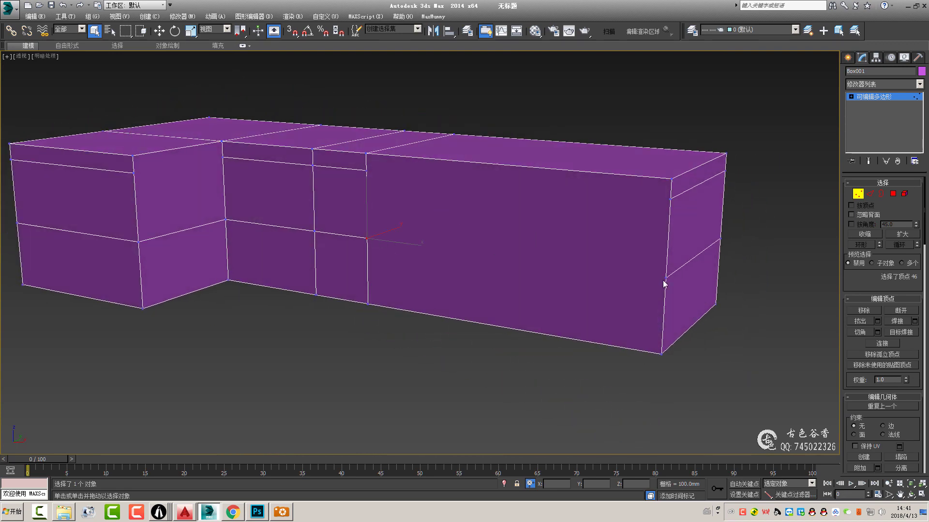
pyautogui.keyDown('ctrl'); pyautogui.click(666, 278); pyautogui.keyUp('ctrl')
pyautogui.click(667, 279)
pyautogui.moveTo(672, 279)
pyautogui.keyDown('alt'); pyautogui.mouseDown(button='middle')
pyautogui.moveTo(556, 284)
pyautogui.moveTo(690, 292)
pyautogui.moveTo(622, 293)
pyautogui.mouseUp(button='middle'); pyautogui.keyUp('alt')
pyautogui.keyDown('ctrl'); pyautogui.click(389, 192); pyautogui.keyUp('ctrl')
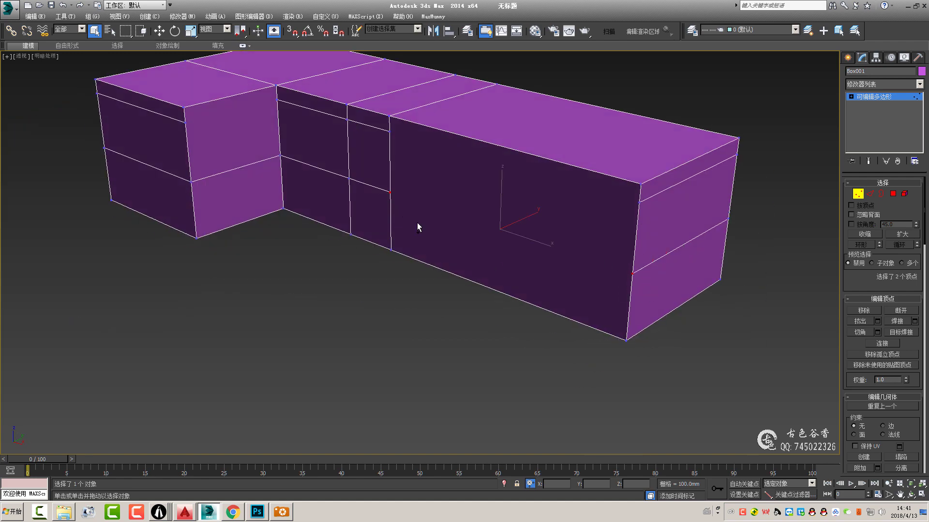
pyautogui.moveTo(417, 222)
pyautogui.keyDown('alt'); pyautogui.mouseDown(button='middle')
pyautogui.moveTo(464, 203)
pyautogui.moveTo(352, 274)
pyautogui.moveTo(458, 263)
pyautogui.mouseUp(button='middle'); pyautogui.keyUp('alt')
# - Delete the right section's front face and cap the open border with a new face
pyautogui.press('4')
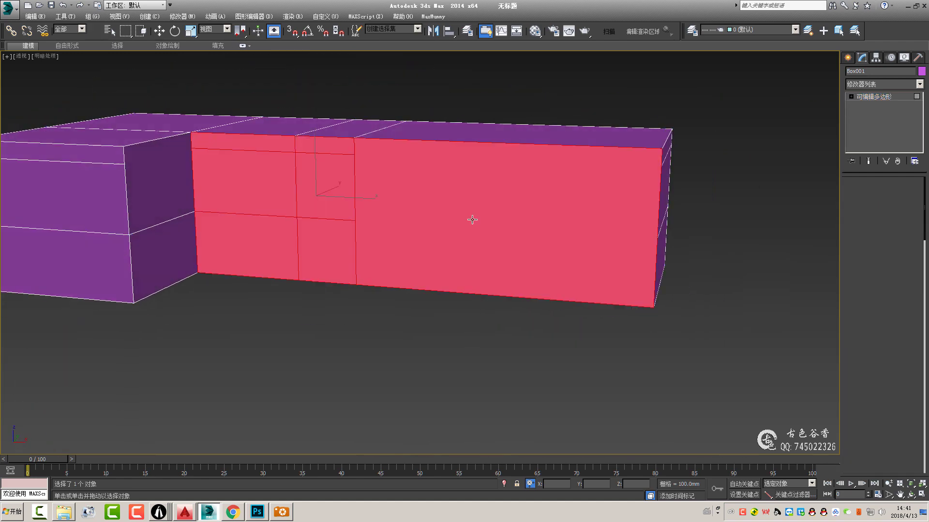
pyautogui.click(460, 222)
pyautogui.press('Delete')
pyautogui.press('3')
pyautogui.click(488, 143)
pyautogui.hotkey('alt', 'p')
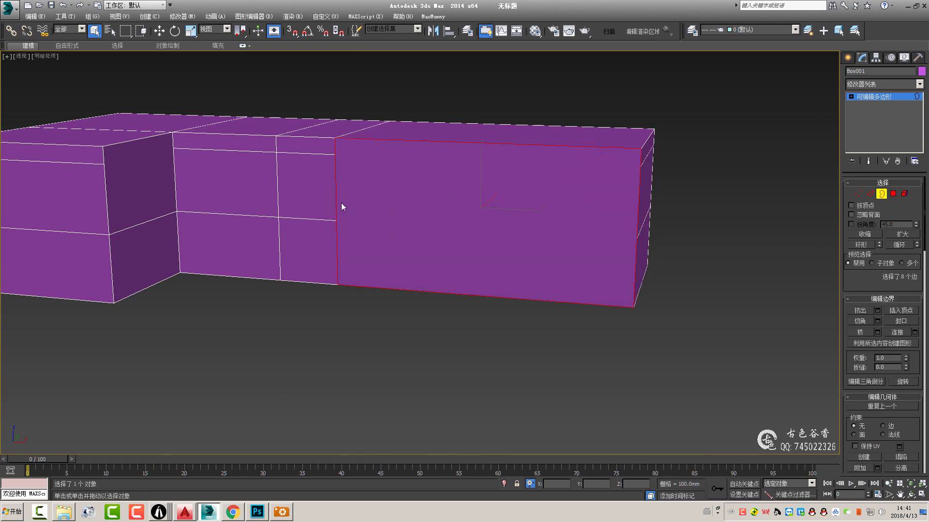
# - Connect two vertices across the capped front face, then bring up the dimension photo
pyautogui.press('1')
pyautogui.click(337, 221)
pyautogui.keyDown('ctrl'); pyautogui.click(638, 237); pyautogui.keyUp('ctrl')
pyautogui.hotkey('ctrl', 'shift', 'e')
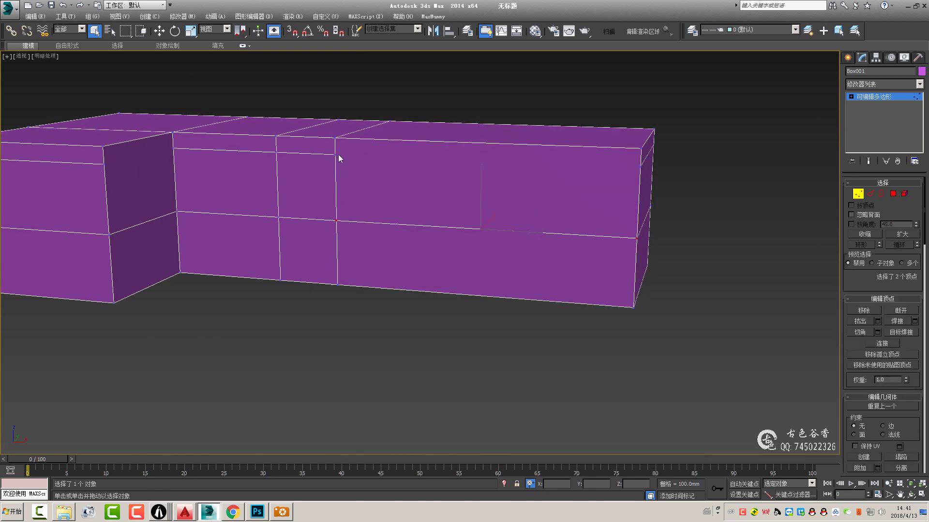
pyautogui.moveTo(626, 191)
pyautogui.keyDown('alt'); pyautogui.mouseDown(button='middle')
pyautogui.moveTo(568, 187)
pyautogui.moveTo(428, 257)
pyautogui.mouseUp(button='middle'); pyautogui.keyUp('alt')
pyautogui.hotkey('alt', 'Tab')
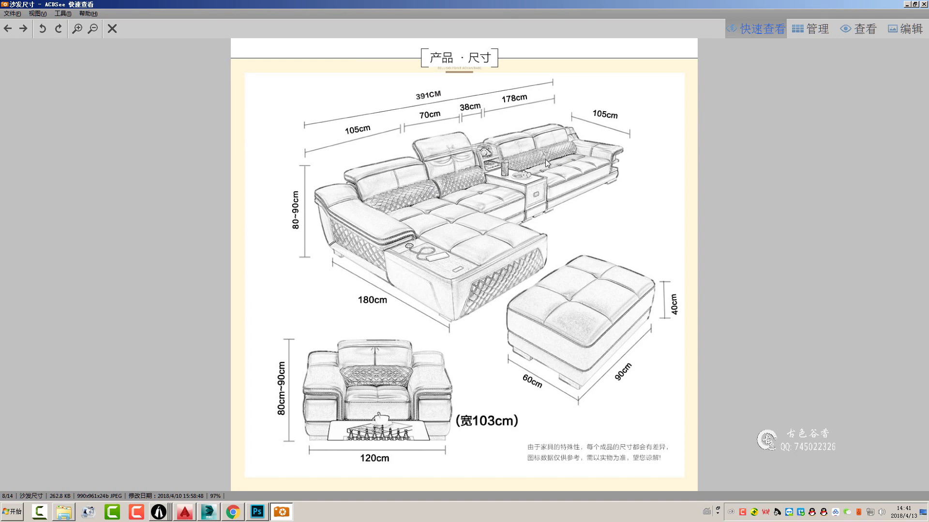
# - Drag the middle edges down in the Top view, then undo that move
pyautogui.click(209, 512)
pyautogui.press('t')
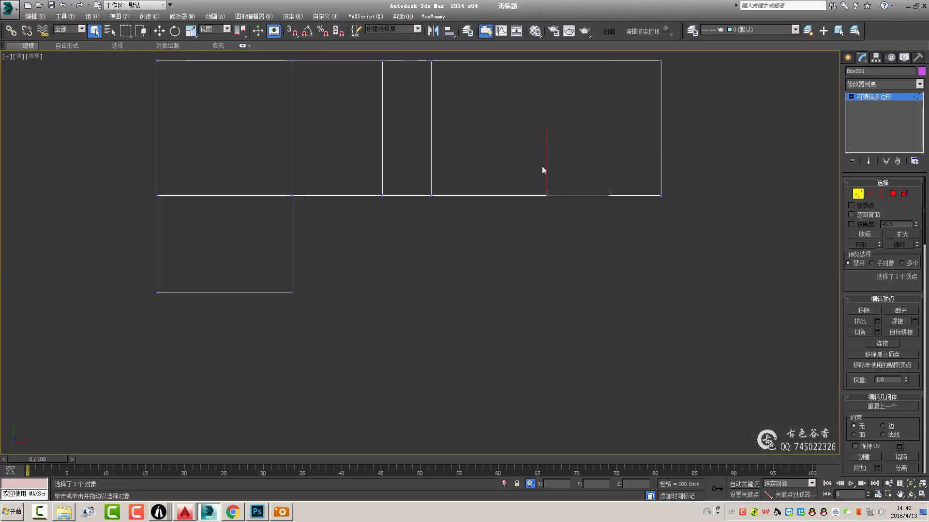
pyautogui.moveTo(662, 219); pyautogui.dragTo(102, 211)
pyautogui.press('w')
pyautogui.moveTo(410, 196); pyautogui.dragTo(496, 171, button='middle')
pyautogui.moveTo(422, 189); pyautogui.dragTo(412, 259)
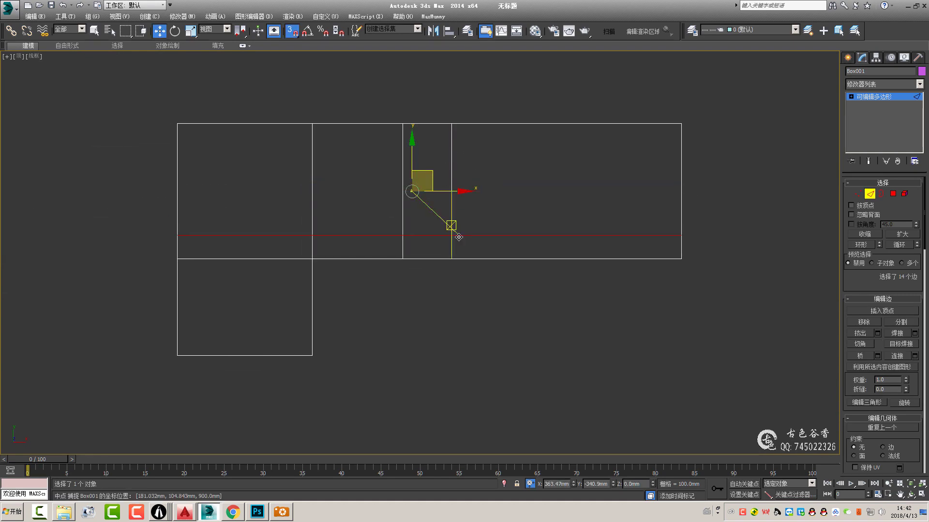
pyautogui.hotkey('ctrl', 'z')
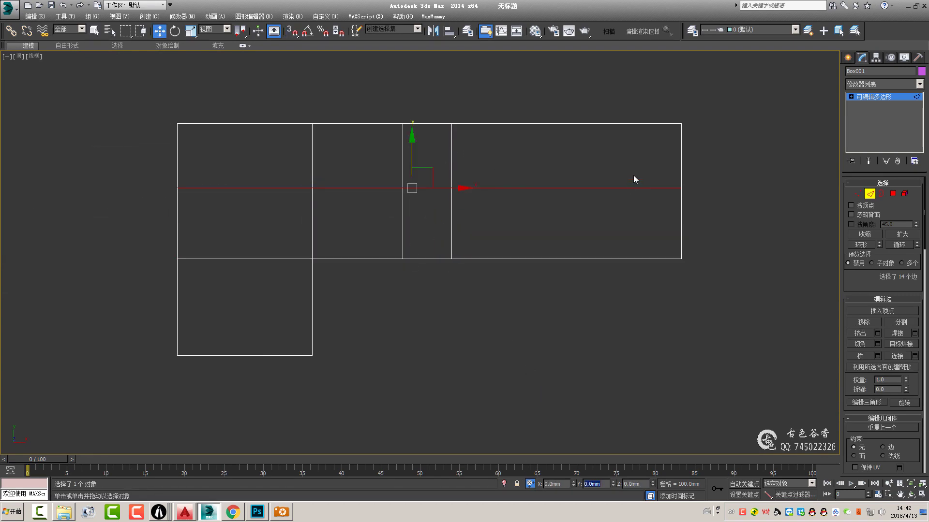
# - Check the sofa dimensions photo and reframe the Top view on the box
pyautogui.moveTo(633, 175); pyautogui.dragTo(617, 185, button='middle')
pyautogui.press('p')
pyautogui.moveTo(589, 321)
pyautogui.keyDown('alt'); pyautogui.mouseDown(button='middle')
pyautogui.moveTo(549, 255)
pyautogui.moveTo(530, 278)
pyautogui.mouseUp(button='middle'); pyautogui.keyUp('alt')
pyautogui.click(281, 511)
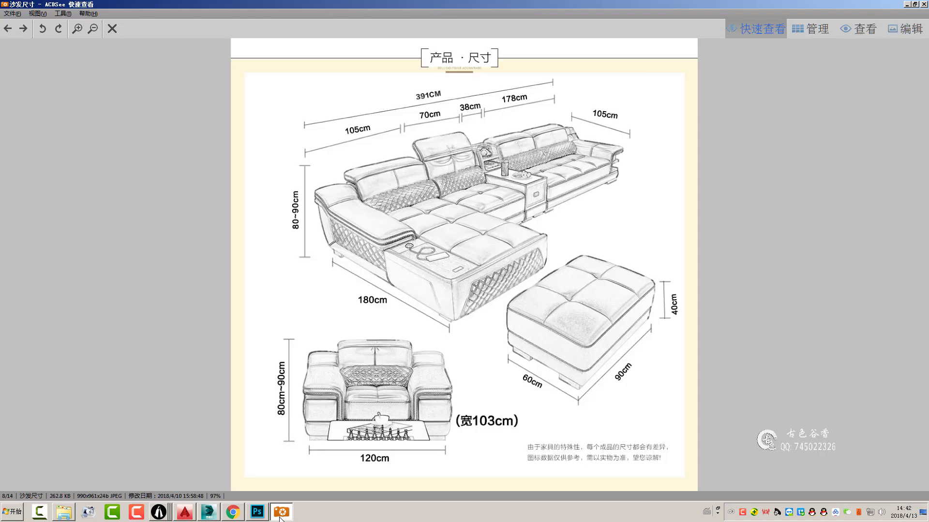
pyautogui.click(281, 512)
pyautogui.hotkey('alt', 'w')
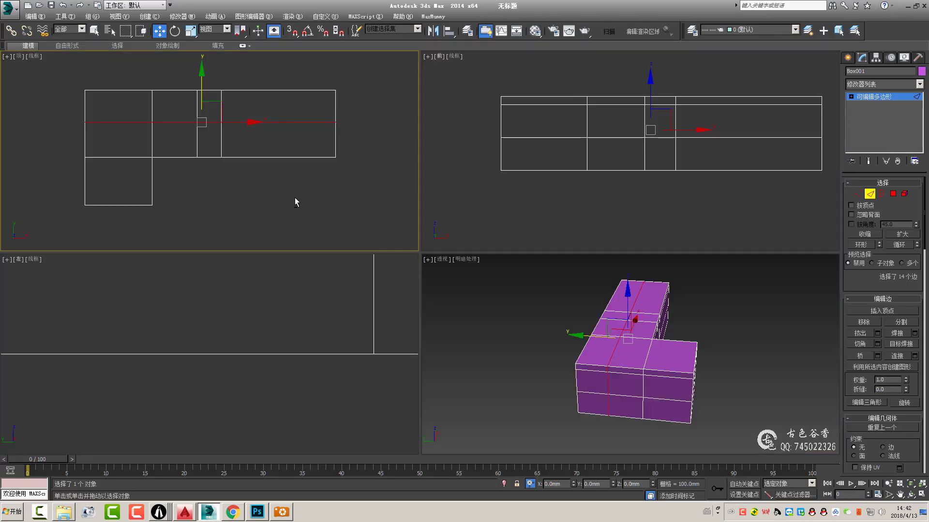
pyautogui.hotkey('alt', 'w')
pyautogui.moveTo(555, 229); pyautogui.dragTo(536, 236, button='middle')
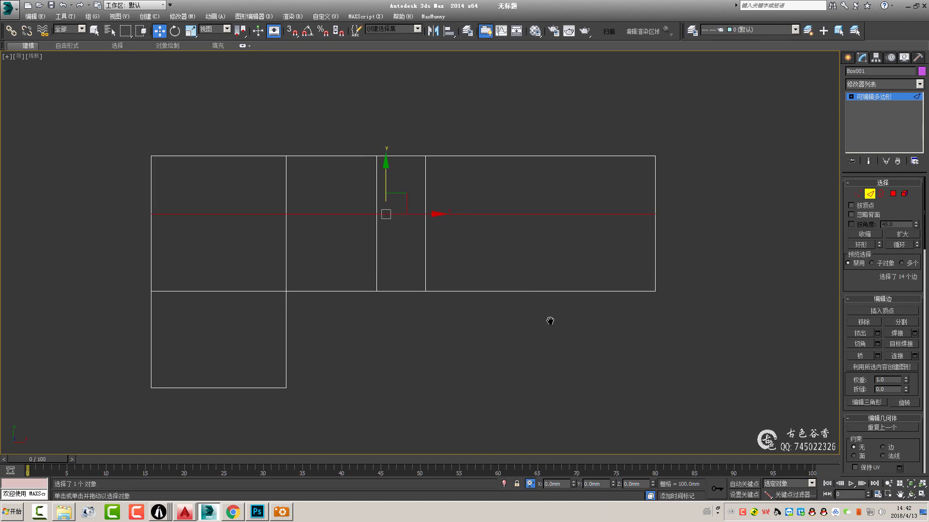
# - Orbit the perspective view to the front and frame the box in the side wireframe view
pyautogui.press('p')
pyautogui.moveTo(467, 286)
pyautogui.keyDown('alt'); pyautogui.mouseDown(button='middle')
pyautogui.moveTo(506, 297)
pyautogui.moveTo(483, 307)
pyautogui.moveTo(498, 284)
pyautogui.mouseUp(button='middle'); pyautogui.keyUp('alt')
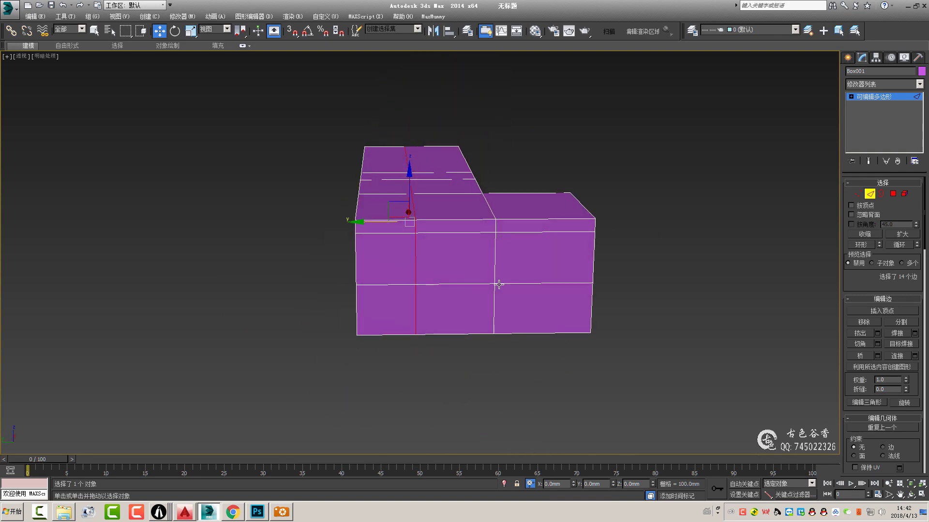
pyautogui.hotkey('alt', 'w')
pyautogui.rightClick(201, 361)
pyautogui.hotkey('alt', 'w')
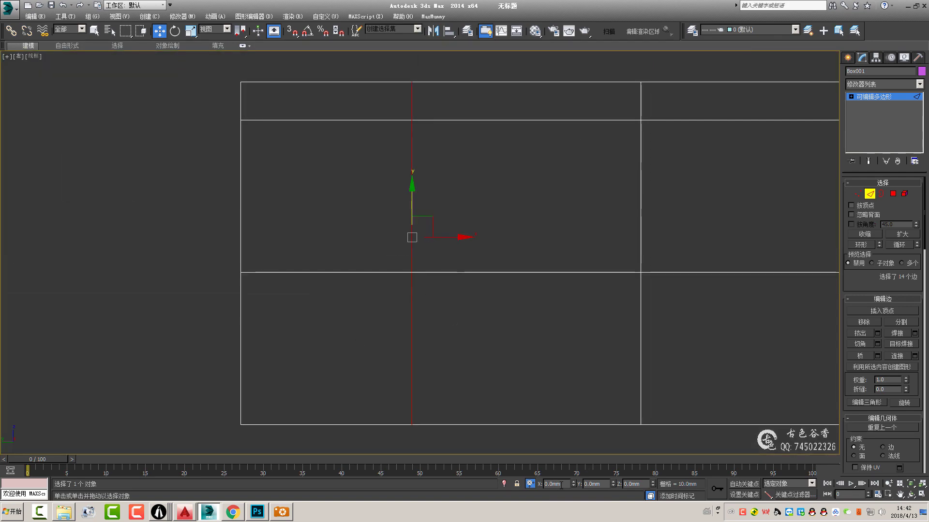
pyautogui.moveTo(567, 259)
pyautogui.mouseDown(button='middle')
pyautogui.moveTo(520, 274)
pyautogui.moveTo(440, 263)
pyautogui.moveTo(508, 245)
pyautogui.mouseUp(button='middle')
pyautogui.hotkey('alt', 'w')
pyautogui.rightClick(494, 266)
pyautogui.hotkey('alt', 'w')
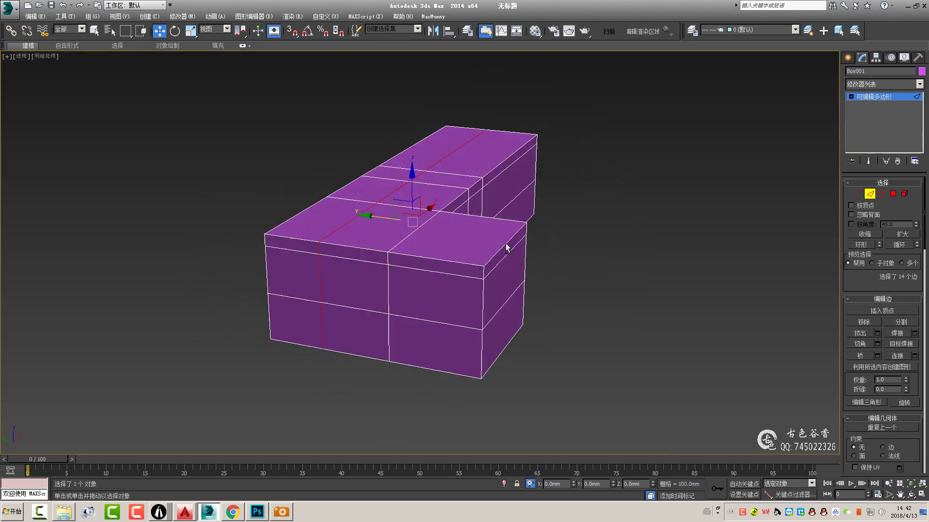
# - Check the box from the side, then enter Polygon mode with nothing selected
pyautogui.hotkey('alt', 'w')
pyautogui.rightClick(292, 346)
pyautogui.hotkey('alt', 'w')
pyautogui.moveTo(571, 234)
pyautogui.mouseDown(button='middle')
pyautogui.moveTo(501, 233)
pyautogui.moveTo(464, 253)
pyautogui.moveTo(460, 195)
pyautogui.mouseUp(button='middle')
pyautogui.press('q')
pyautogui.press('4')
pyautogui.click(484, 222)
# - In Edge mode, select the back's two top edges and lower them
pyautogui.press('p')
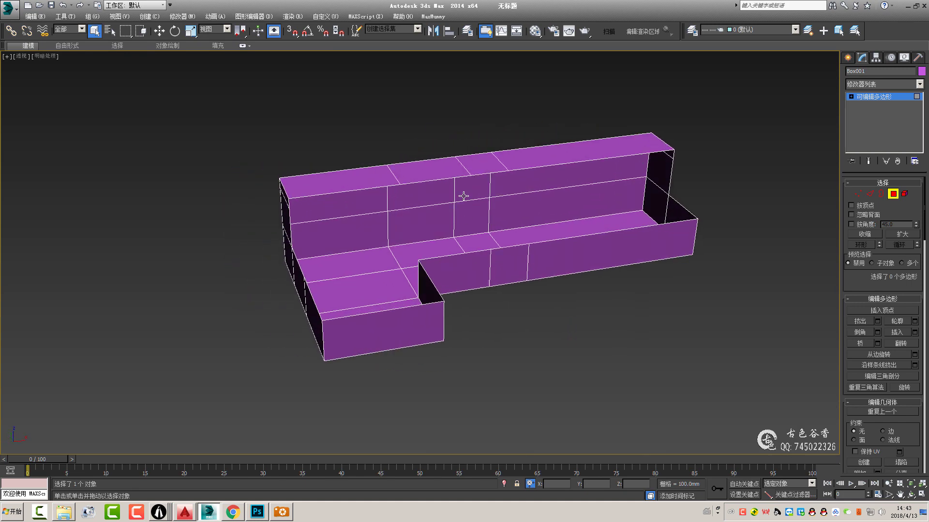
pyautogui.press('2')
pyautogui.keyDown('alt'); pyautogui.click(669, 203); pyautogui.keyUp('alt')
pyautogui.keyDown('alt'); pyautogui.click(629, 156); pyautogui.keyUp('alt')
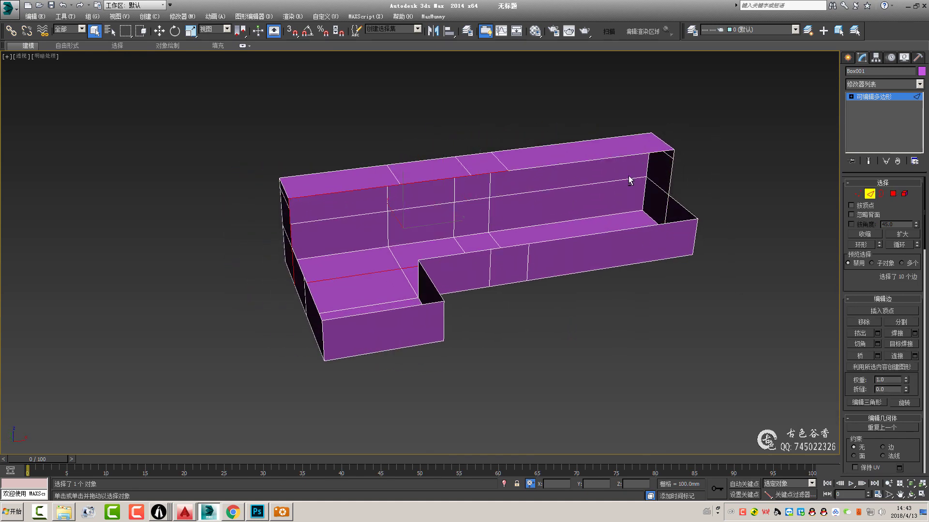
pyautogui.click(326, 191)
pyautogui.moveTo(326, 192)
pyautogui.keyDown('alt'); pyautogui.mouseDown(button='middle')
pyautogui.moveTo(497, 274)
pyautogui.moveTo(459, 167)
pyautogui.mouseUp(button='middle'); pyautogui.keyUp('alt')
pyautogui.press('w')
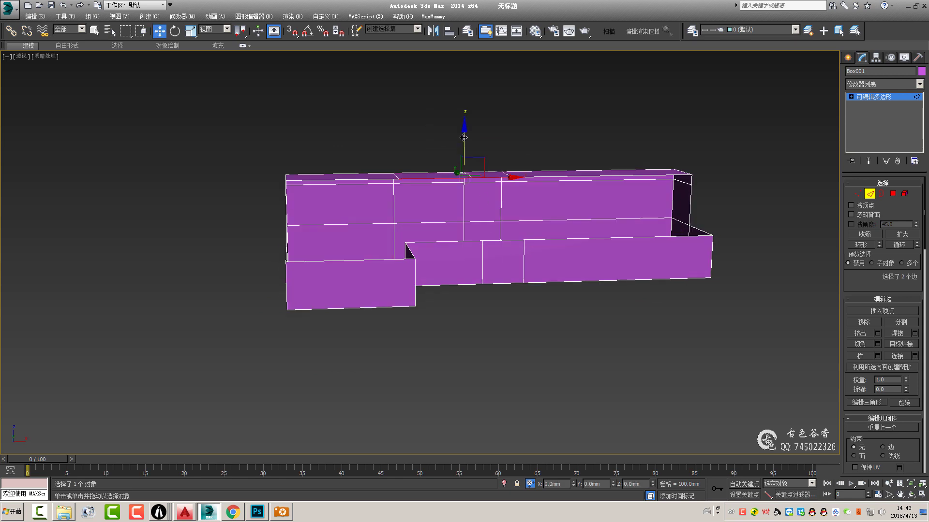
pyautogui.moveTo(465, 133); pyautogui.dragTo(468, 177)
# - Snap the back's remaining top edges into line using 3D Snap in the Front view
pyautogui.press('f')
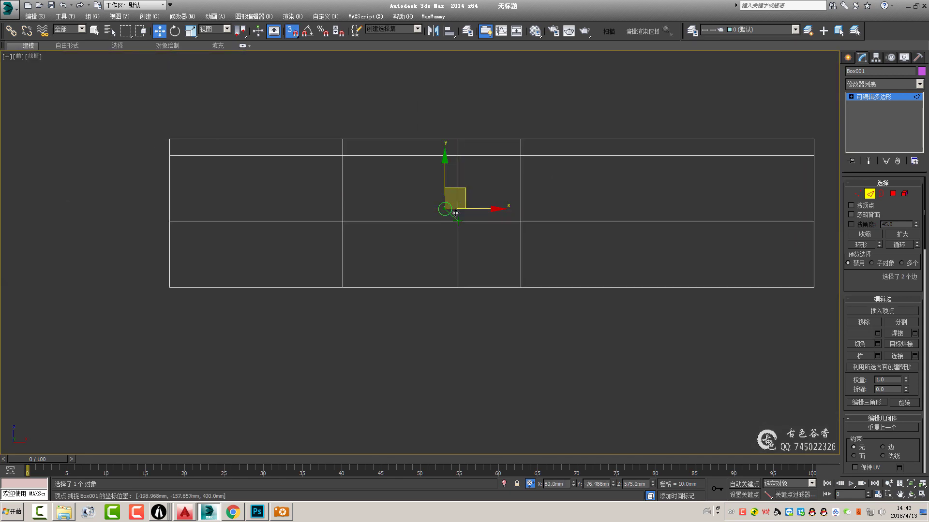
pyautogui.press('s')
pyautogui.press('p')
pyautogui.keyDown('ctrl'); pyautogui.click(516, 252); pyautogui.keyUp('ctrl')
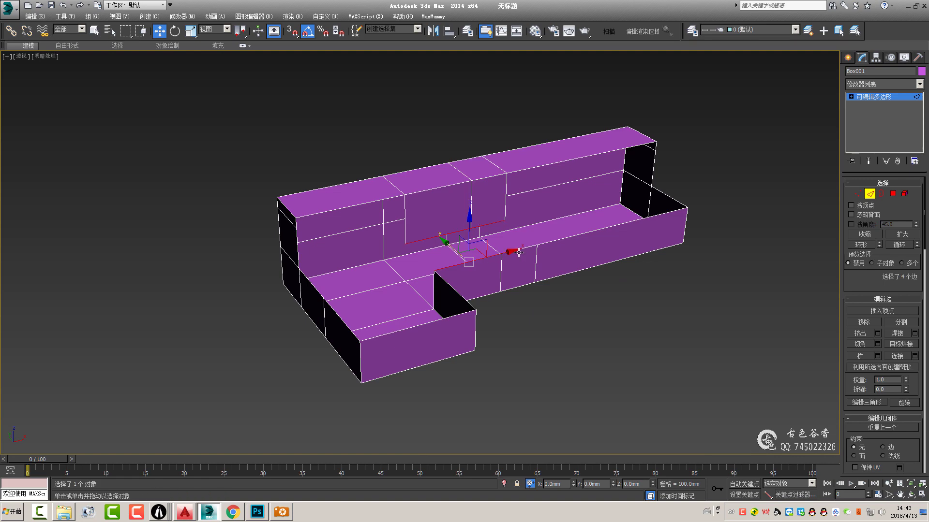
pyautogui.keyDown('alt'); pyautogui.moveTo(516, 249); pyautogui.dragTo(556, 266, button='middle'); pyautogui.keyUp('alt')
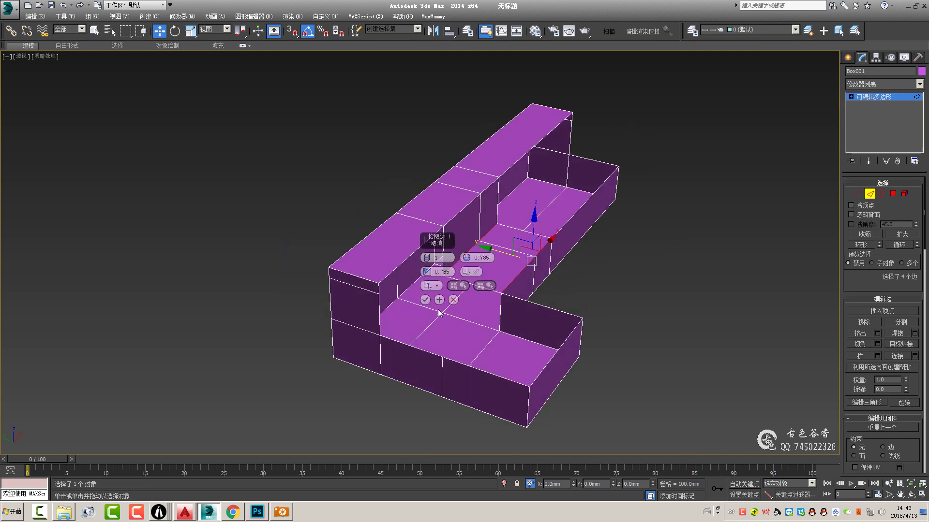
pyautogui.moveTo(428, 300)
pyautogui.keyDown('alt'); pyautogui.mouseDown(button='middle')
pyautogui.moveTo(605, 263)
pyautogui.moveTo(533, 184)
pyautogui.mouseUp(button='middle'); pyautogui.keyUp('alt')
pyautogui.click(535, 171)
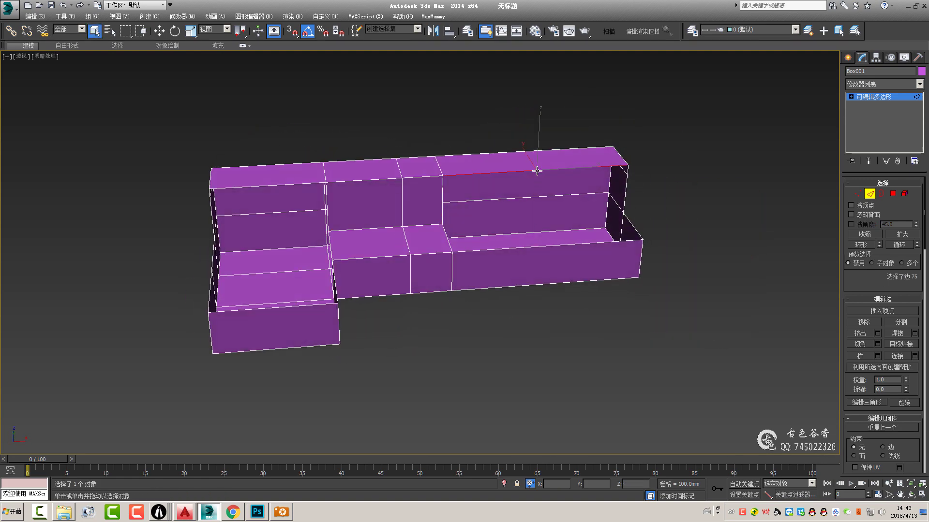
pyautogui.click(532, 197)
pyautogui.press('f')
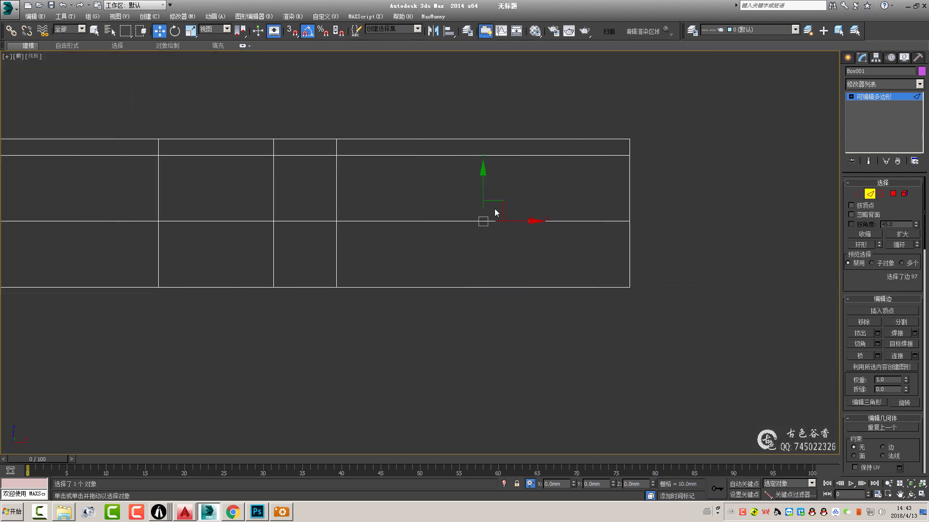
pyautogui.press('s')
pyautogui.press('p')
# - Inspect the seat's open border and its corner vertex at the right end
pyautogui.press('F3')
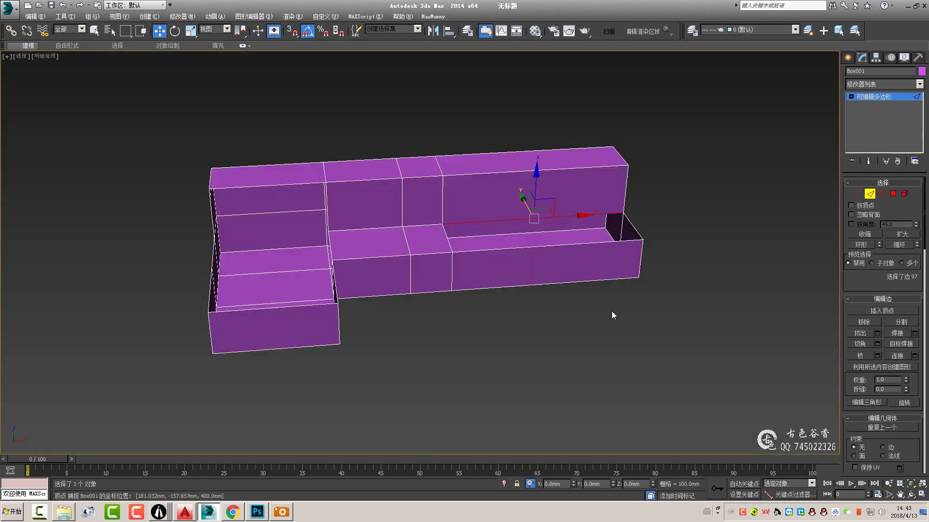
pyautogui.press('1')
pyautogui.moveTo(446, 228)
pyautogui.keyDown('alt'); pyautogui.mouseDown(button='middle')
pyautogui.moveTo(522, 245)
pyautogui.moveTo(539, 229)
pyautogui.moveTo(615, 221)
pyautogui.moveTo(625, 234)
pyautogui.moveTo(572, 158)
pyautogui.moveTo(626, 143)
pyautogui.moveTo(518, 204)
pyautogui.moveTo(499, 182)
pyautogui.moveTo(608, 195)
pyautogui.mouseUp(button='middle'); pyautogui.keyUp('alt')
pyautogui.press('2')
pyautogui.press('3')
pyautogui.click(568, 234)
pyautogui.press('1')
pyautogui.scroll(3, 629, 232)
pyautogui.press('q')
pyautogui.click(607, 225)
pyautogui.scroll(-4, 610, 191)
pyautogui.press('2')
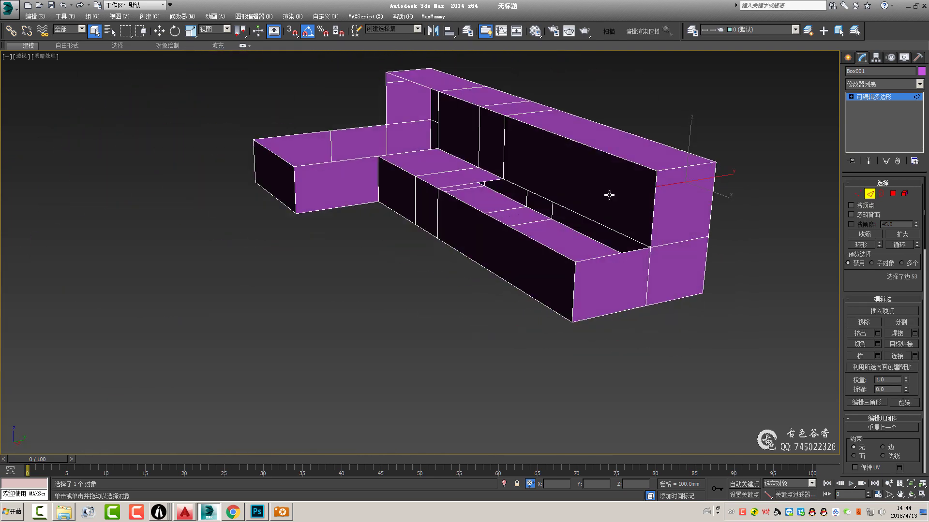
# - Delete the right-hand back polygon of the sofa base
pyautogui.doubleClick(678, 185)
pyautogui.moveTo(685, 184)
pyautogui.keyDown('alt'); pyautogui.mouseDown(button='middle')
pyautogui.moveTo(685, 213)
pyautogui.moveTo(681, 166)
pyautogui.moveTo(610, 131)
pyautogui.mouseUp(button='middle'); pyautogui.keyUp('alt')
pyautogui.press('4')
pyautogui.click(549, 121)
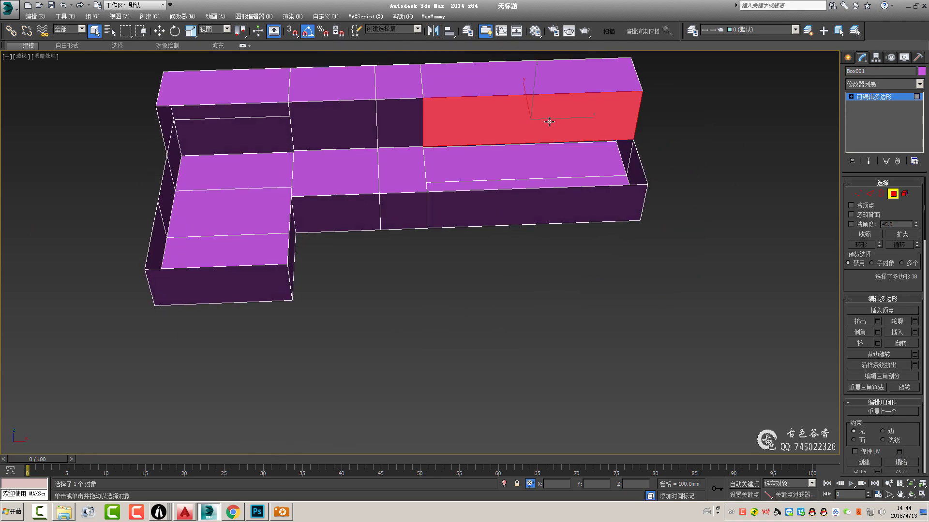
pyautogui.press('2')
# - Bridge the two edges across the back opening
pyautogui.keyDown('ctrl'); pyautogui.click(640, 162); pyautogui.keyUp('ctrl')
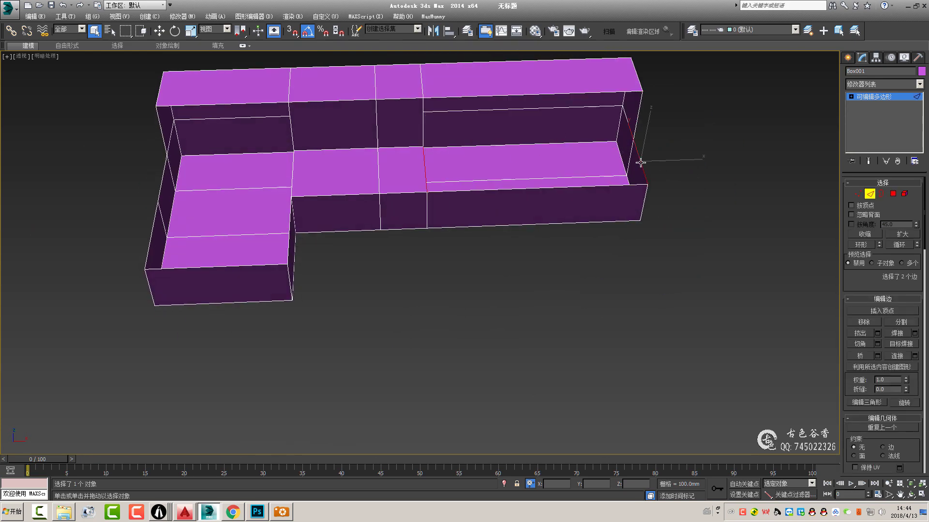
pyautogui.press('3')
pyautogui.click(549, 94)
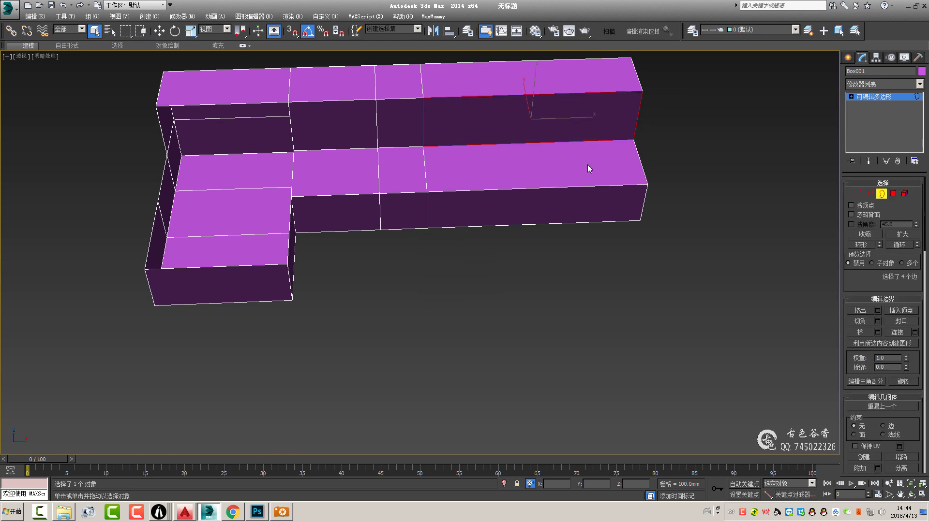
pyautogui.scroll(2, 499, 193)
pyautogui.moveTo(412, 197)
pyautogui.keyDown('alt'); pyautogui.mouseDown(button='middle')
pyautogui.moveTo(510, 226)
pyautogui.moveTo(442, 325)
pyautogui.mouseUp(button='middle'); pyautogui.keyUp('alt')
pyautogui.press('2')
pyautogui.click(441, 322)
pyautogui.keyDown('ctrl'); pyautogui.click(545, 243); pyautogui.keyUp('ctrl')
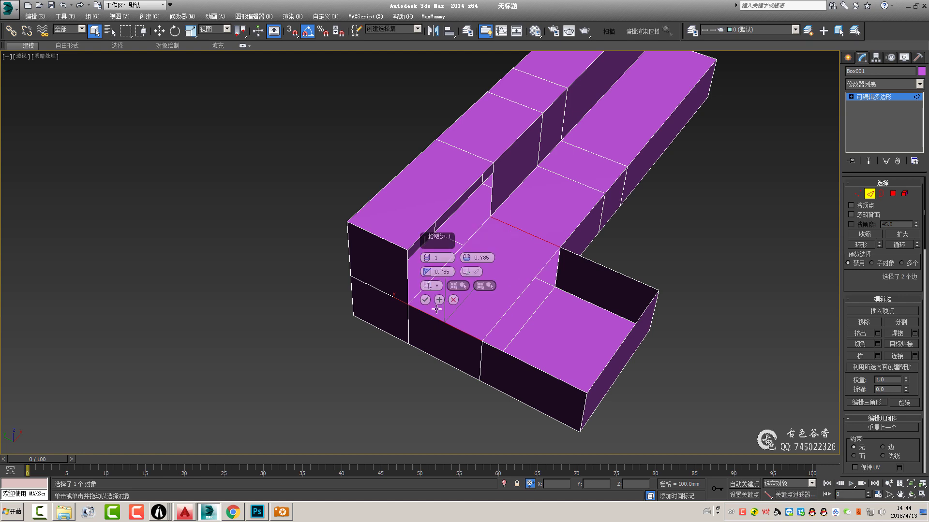
pyautogui.click(424, 300)
# - Cap the right-hand opening and move the bottom row of vertices to a typed Y position
pyautogui.moveTo(609, 330); pyautogui.dragTo(604, 319, button='middle')
pyautogui.press('3')
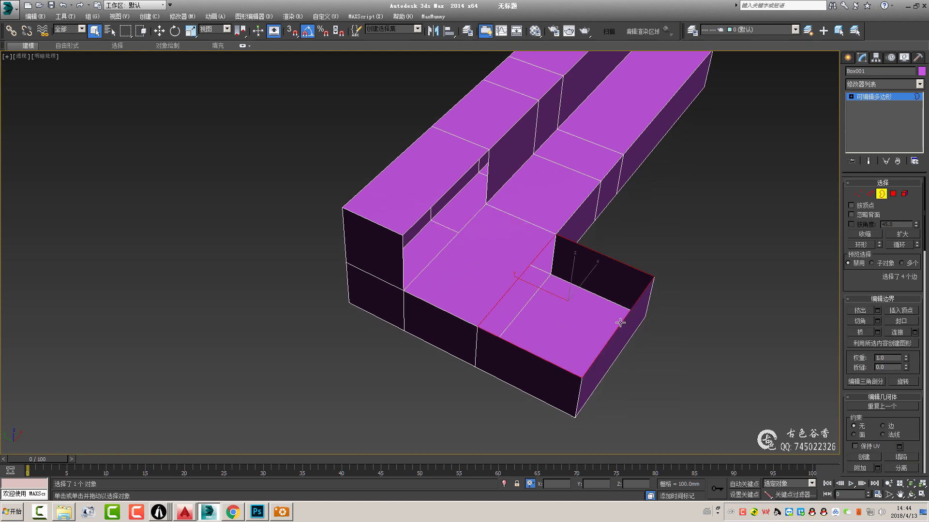
pyautogui.hotkey('alt', 'p')
pyautogui.click(465, 223)
pyautogui.keyDown('alt'); pyautogui.moveTo(465, 223); pyautogui.dragTo(520, 237, button='middle'); pyautogui.keyUp('alt')
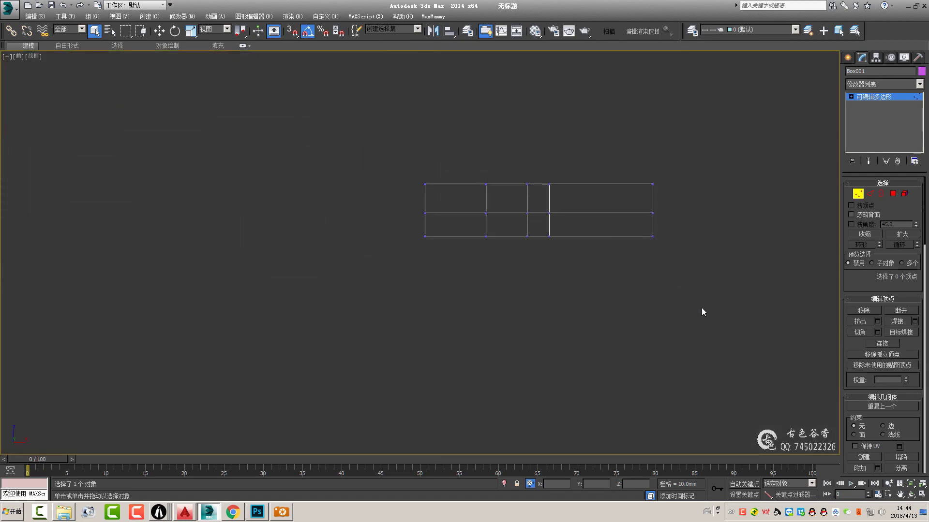
pyautogui.moveTo(703, 311); pyautogui.dragTo(365, 232)
pyautogui.press('w')
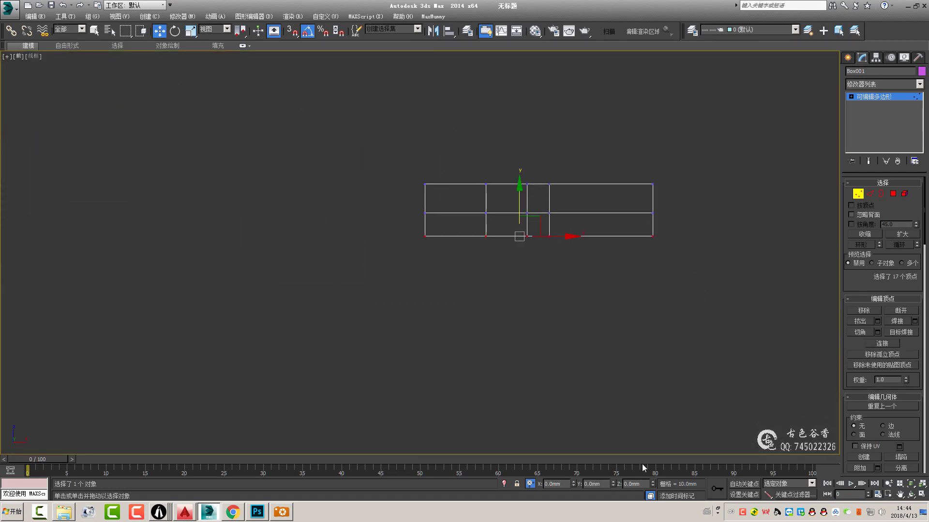
pyautogui.press('Return')
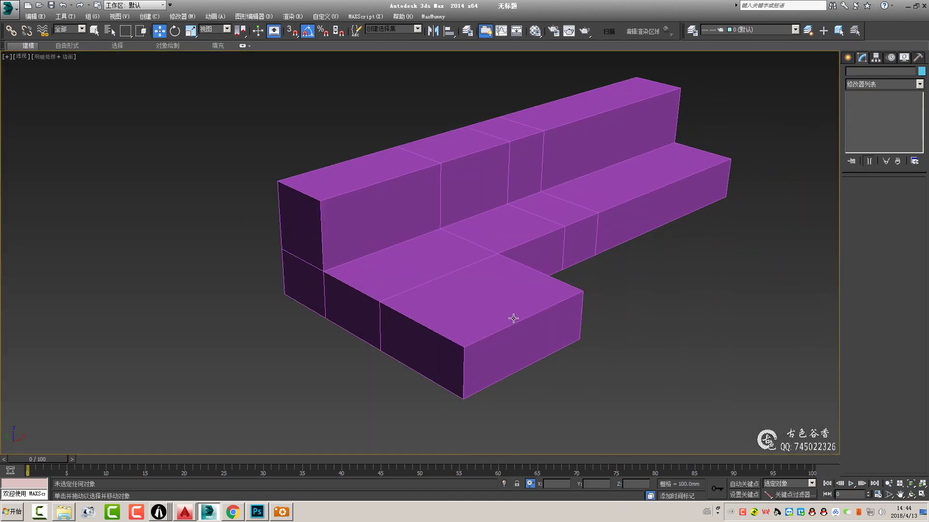
# - Select the whole sofa and bring up the dimension drawing in ACDSee
pyautogui.click(513, 319)
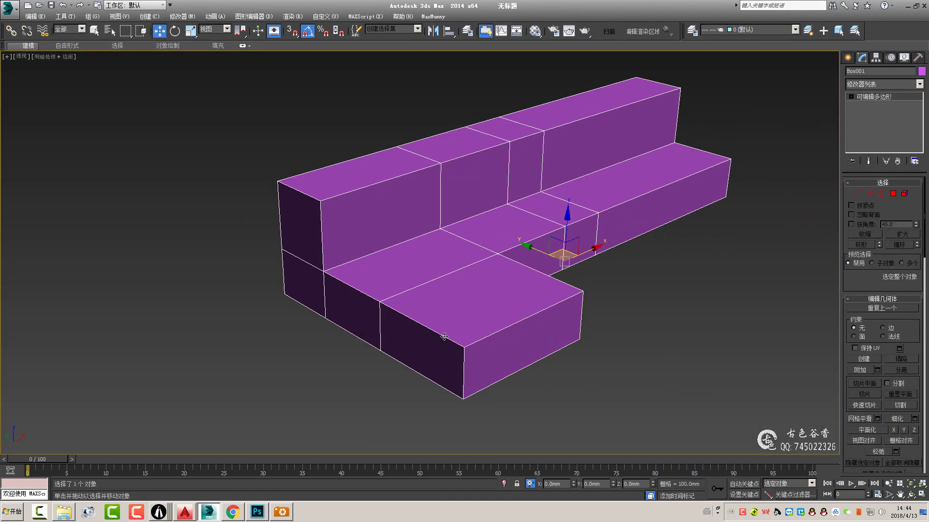
pyautogui.click(281, 511)
pyautogui.click(282, 512)
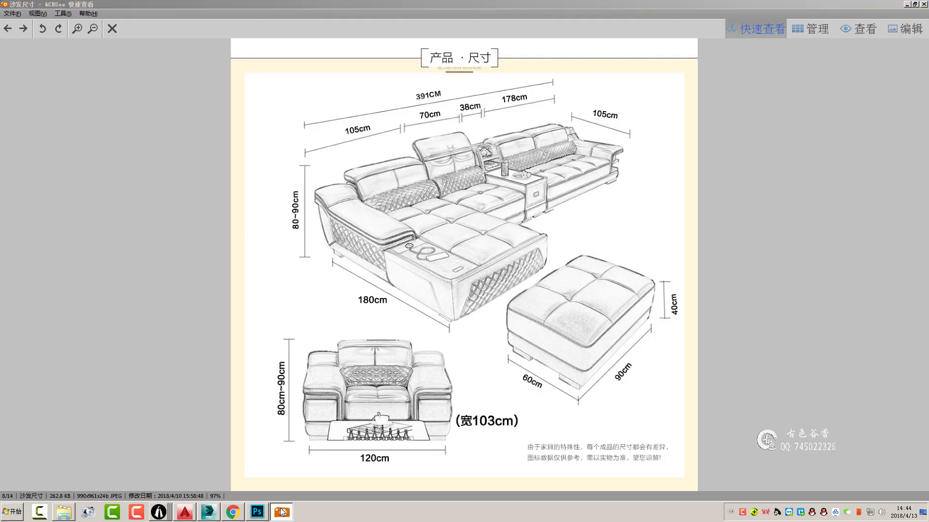
pyautogui.click(282, 510)
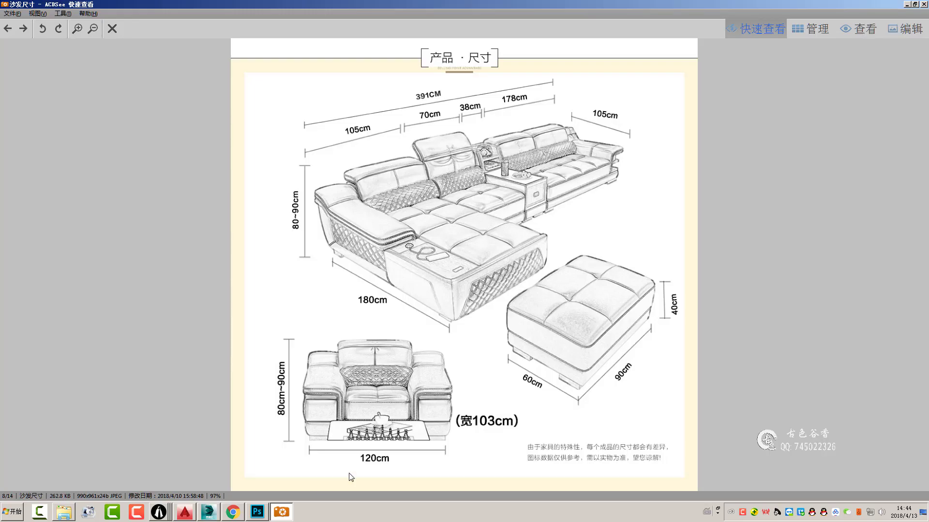
# - Scroll past the beige and white sofa photos, stopping on image 3/14
pyautogui.scroll(1, 443, 303)
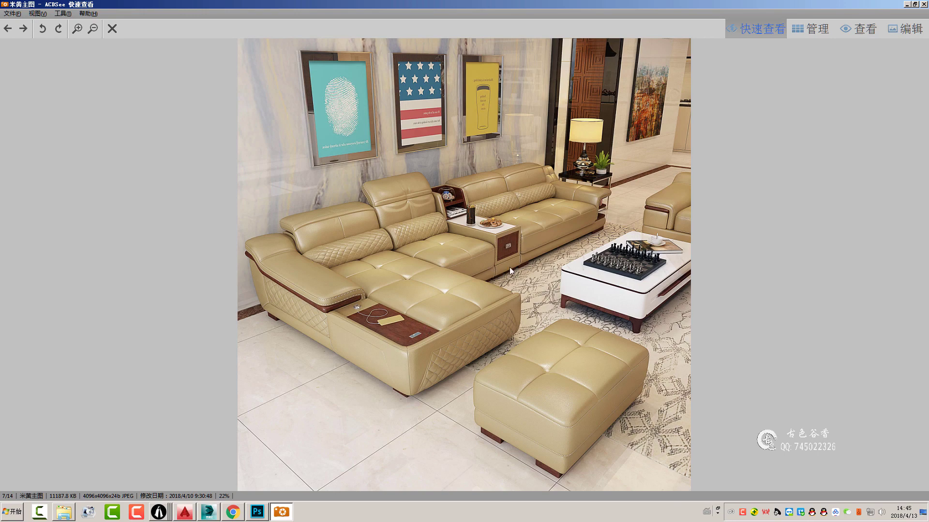
pyautogui.moveTo(209, 512)
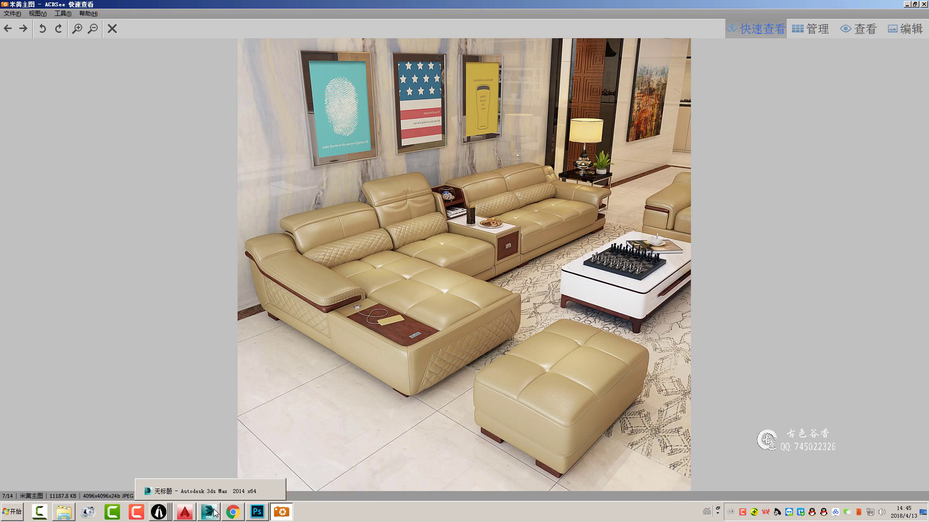
pyautogui.scroll(2, 314, 341)
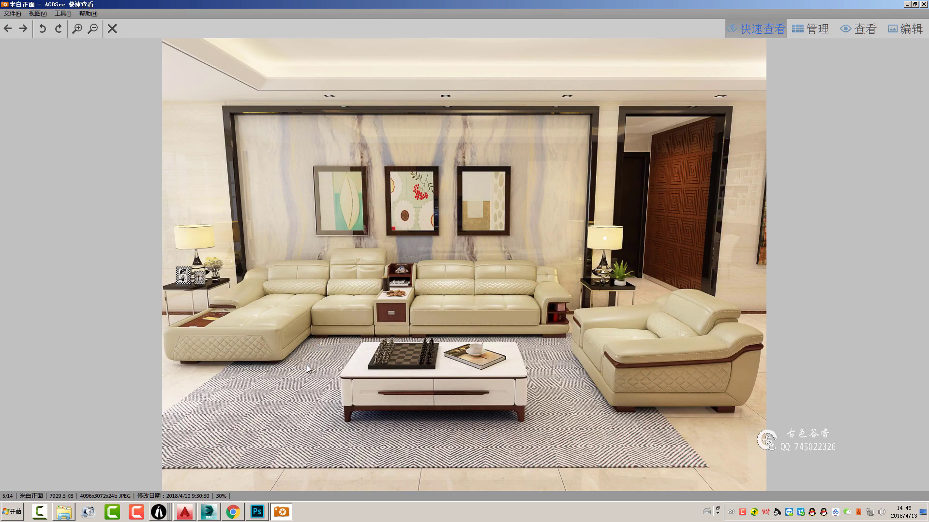
pyautogui.scroll(-1, 306, 364)
pyautogui.scroll(1, 306, 367)
pyautogui.keyDown('ctrl'); pyautogui.scroll(3, 795, 246); pyautogui.keyUp('ctrl')
pyautogui.keyDown('ctrl'); pyautogui.scroll(-1, 594, 318); pyautogui.keyUp('ctrl')
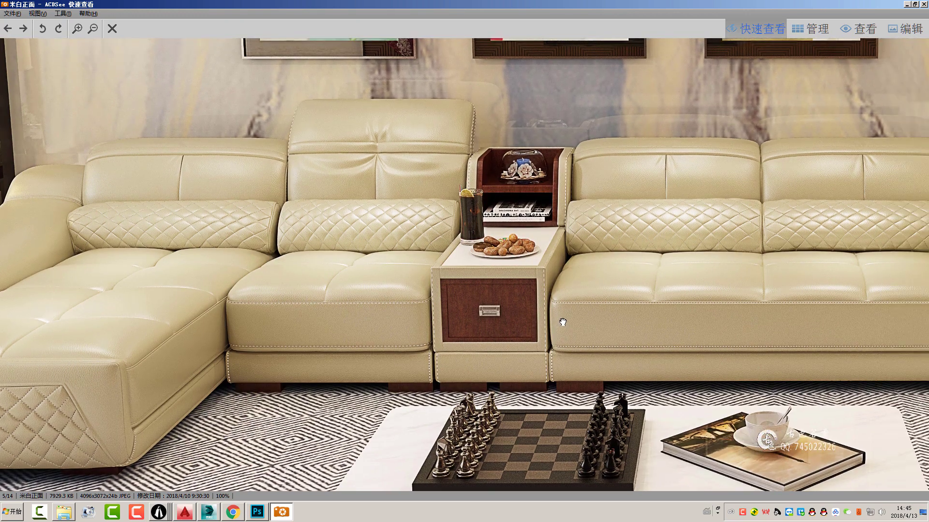
pyautogui.keyDown('ctrl'); pyautogui.scroll(-1, 569, 327); pyautogui.keyUp('ctrl')
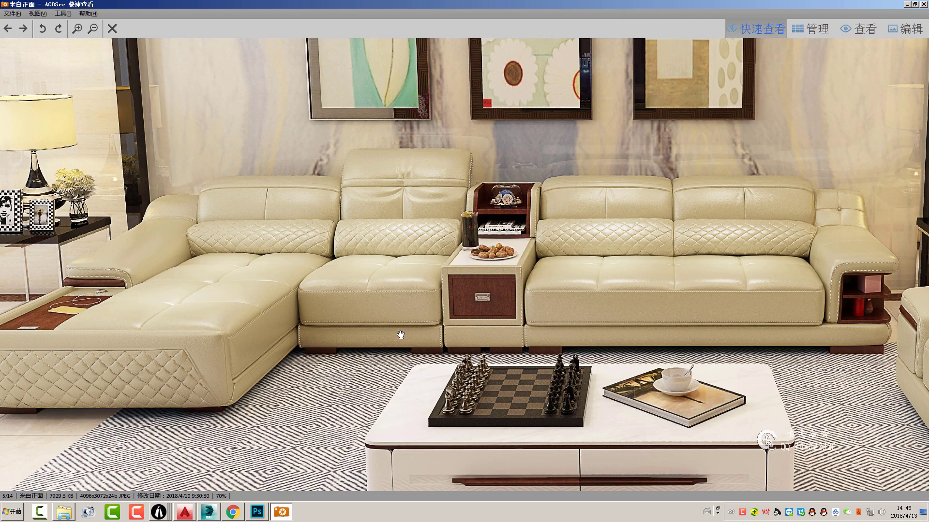
pyautogui.scroll(1, 396, 338)
pyautogui.scroll(1, 396, 337)
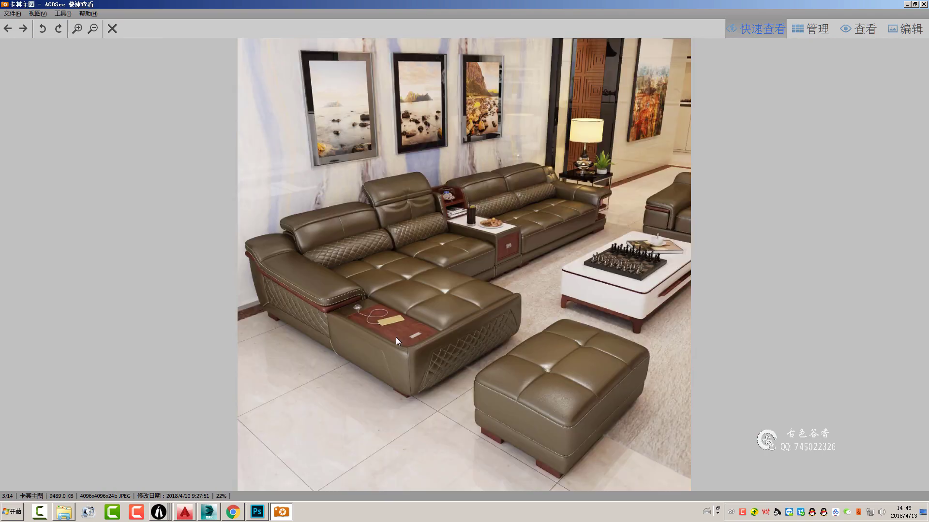
# - In the Left view, connect the left column's horizontal edges with a new edge
pyautogui.click(208, 512)
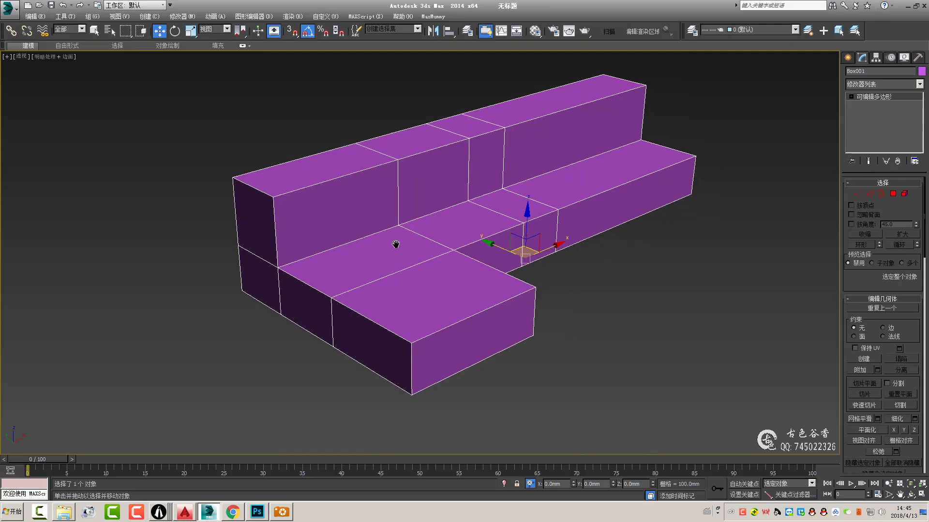
pyautogui.click(286, 516)
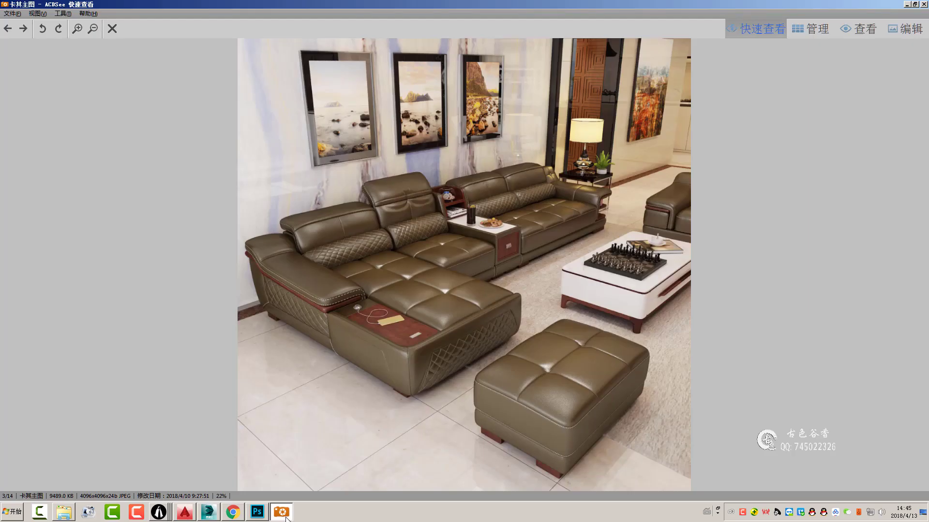
pyautogui.click(286, 516)
pyautogui.moveTo(364, 268)
pyautogui.keyDown('alt'); pyautogui.mouseDown(button='middle')
pyautogui.moveTo(397, 294)
pyautogui.moveTo(393, 272)
pyautogui.mouseUp(button='middle'); pyautogui.keyUp('alt')
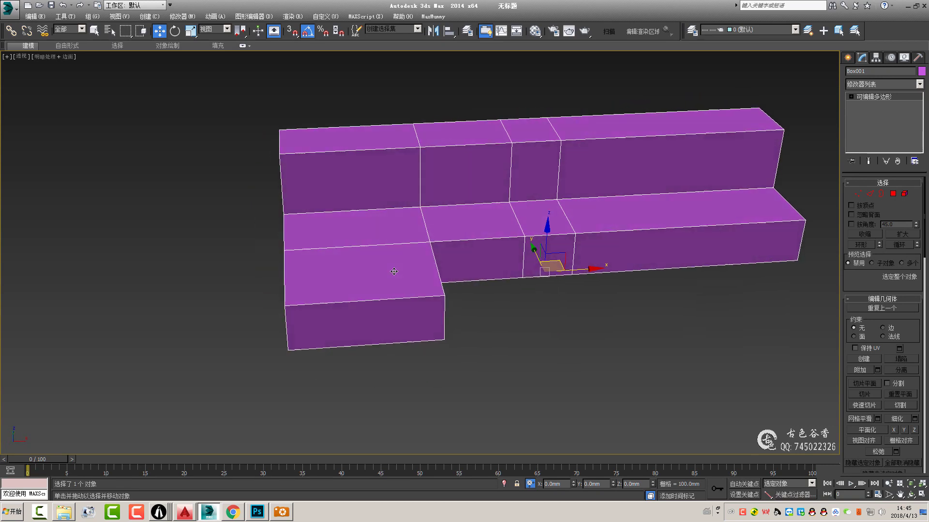
pyautogui.press('l')
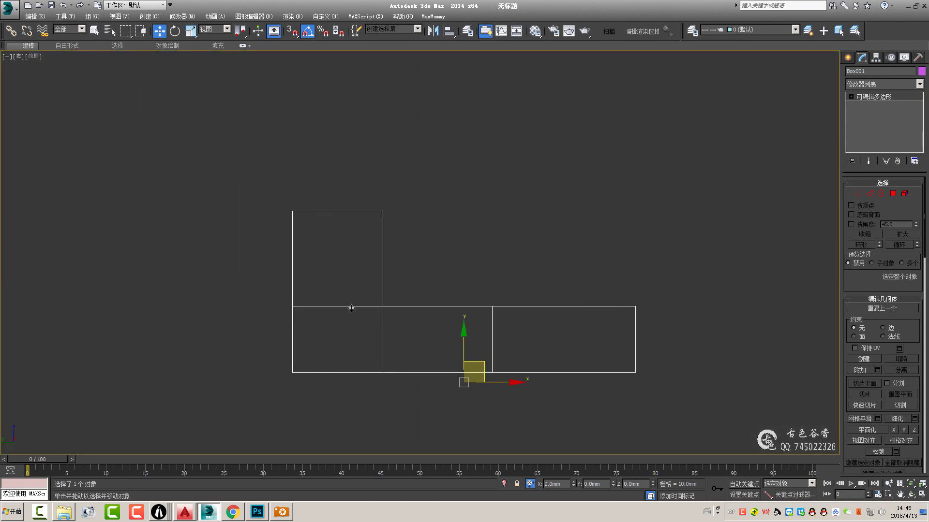
pyautogui.press('2')
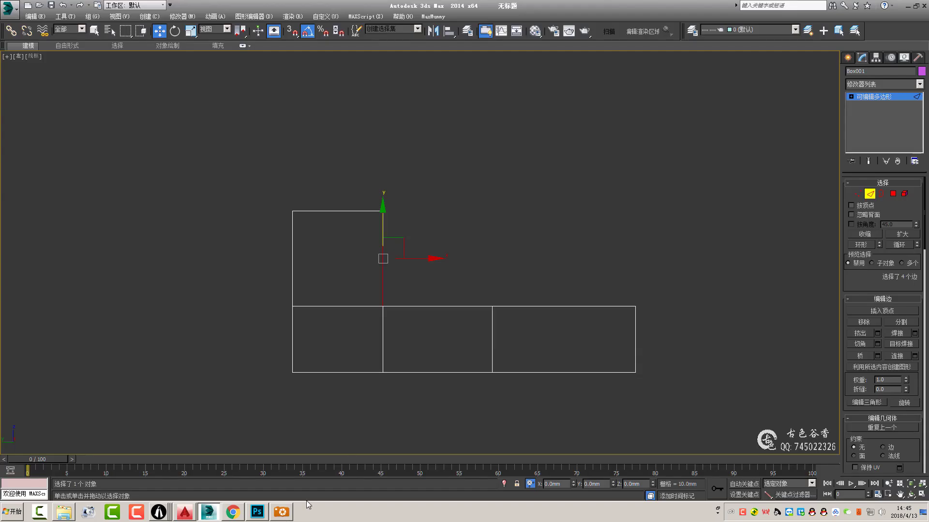
pyautogui.moveTo(349, 430); pyautogui.dragTo(339, 173)
pyautogui.hotkey('ctrl', 'shift', 'e')
# - Slant the back by sliding the top middle vertex left and the lower middle vertices right
pyautogui.moveTo(323, 230); pyautogui.dragTo(357, 238, button='middle')
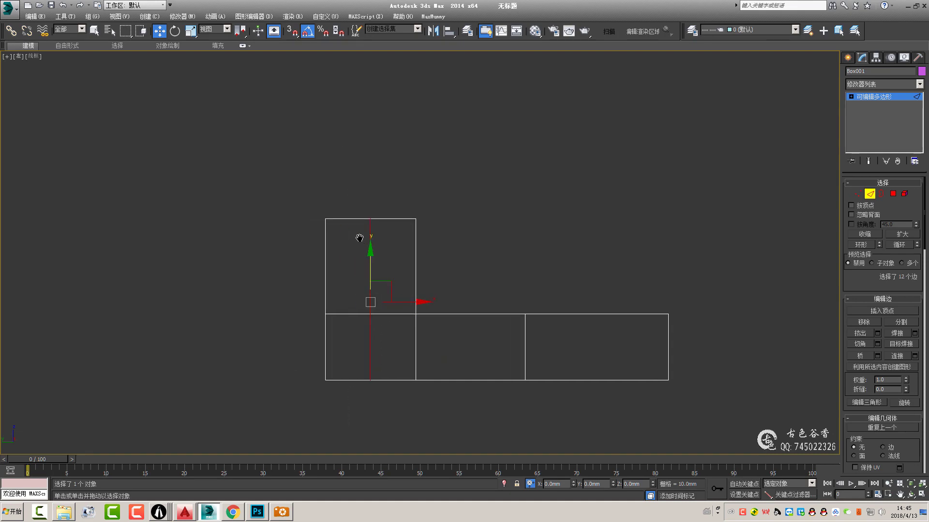
pyautogui.scroll(2, 356, 238)
pyautogui.press('1')
pyautogui.click(377, 204)
pyautogui.moveTo(397, 204); pyautogui.dragTo(372, 204)
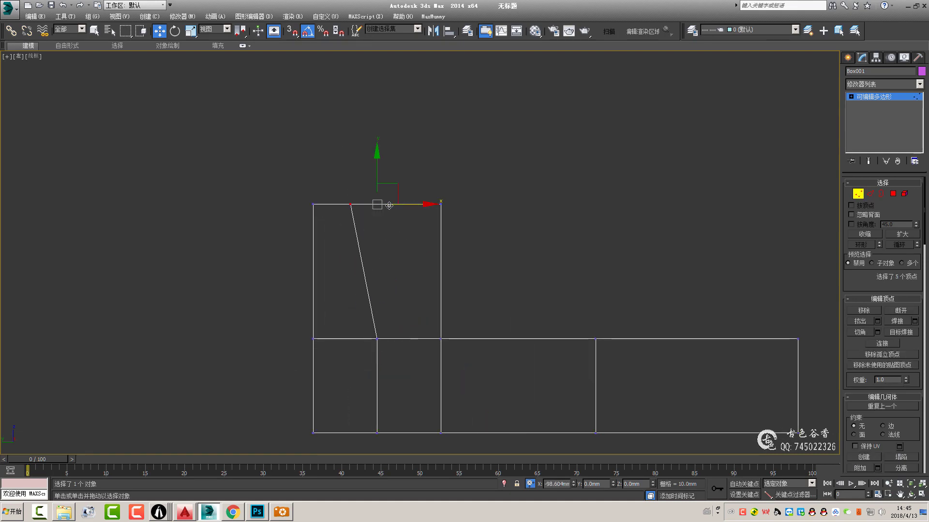
pyautogui.moveTo(357, 307); pyautogui.dragTo(389, 440)
pyautogui.moveTo(411, 404); pyautogui.dragTo(402, 337, button='middle')
pyautogui.moveTo(403, 337); pyautogui.dragTo(437, 342)
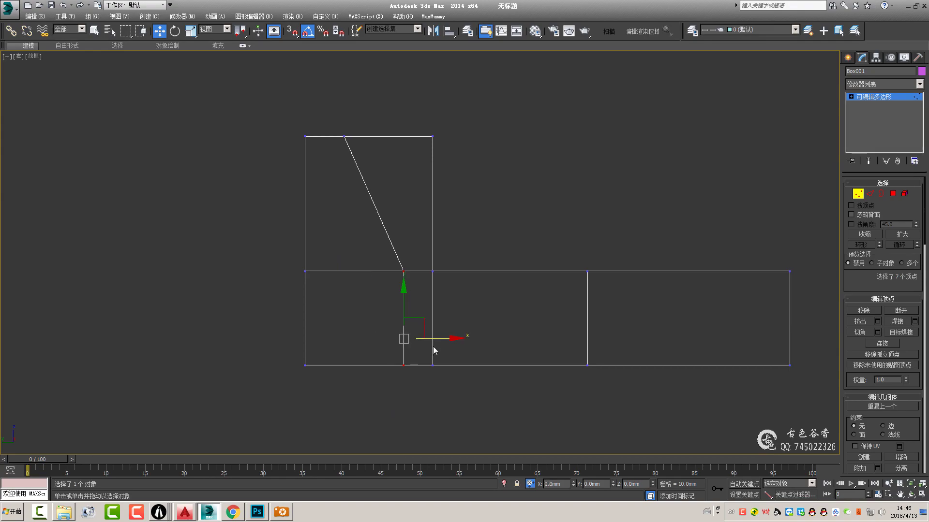
pyautogui.moveTo(435, 353); pyautogui.dragTo(407, 339, button='middle')
# - Compare with the reference photo and select the top part's vertical and diagonal edges
pyautogui.click(287, 517)
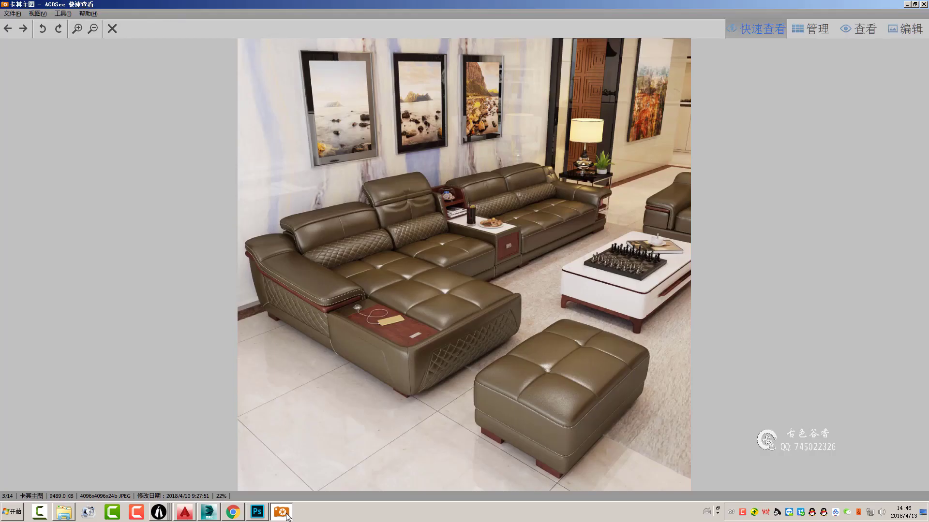
pyautogui.click(287, 516)
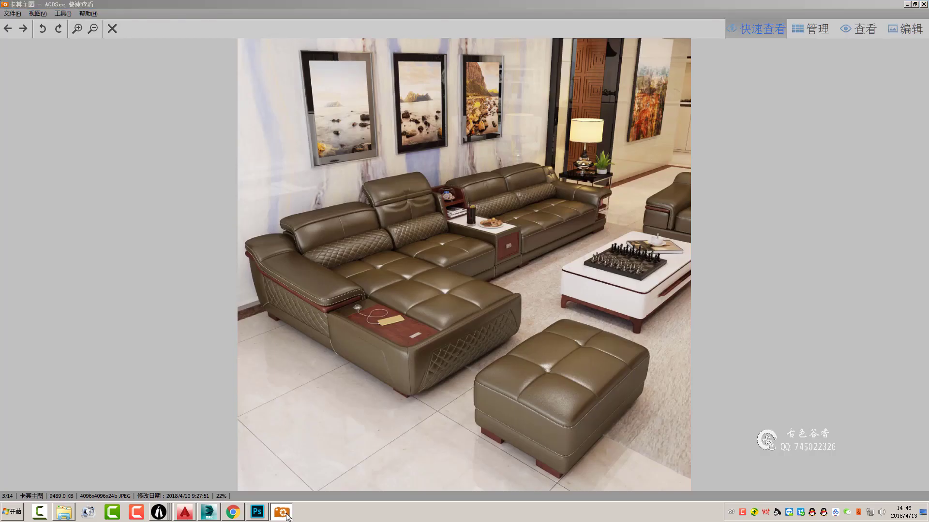
pyautogui.click(288, 516)
pyautogui.moveTo(456, 207); pyautogui.dragTo(212, 171)
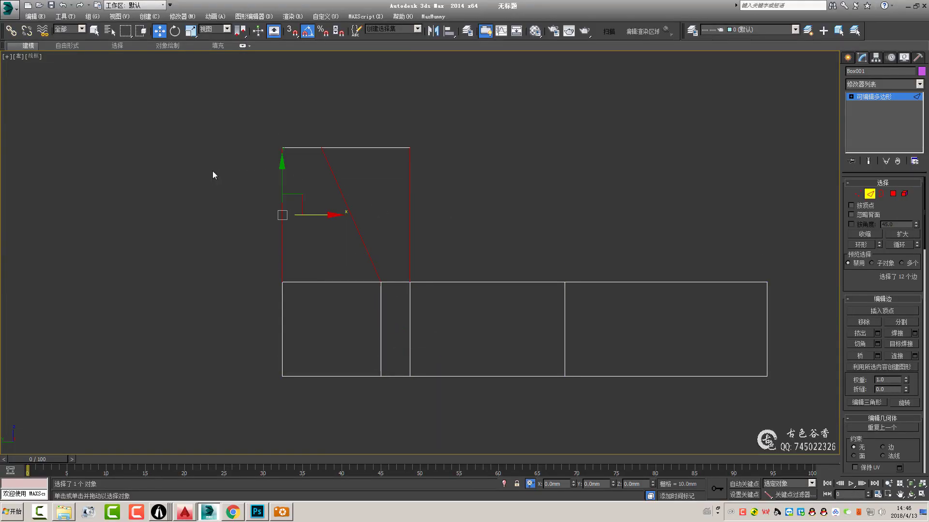
pyautogui.moveTo(355, 231); pyautogui.dragTo(366, 225, button='middle')
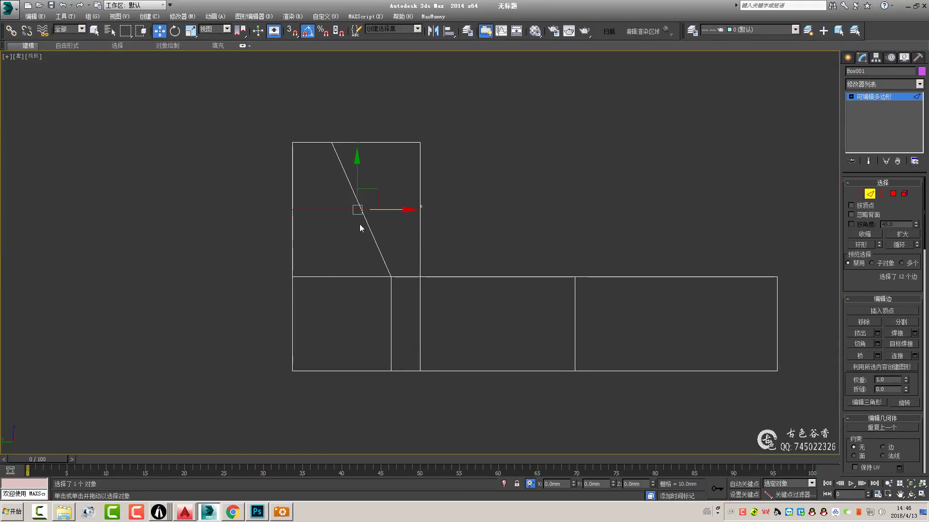
pyautogui.click(286, 517)
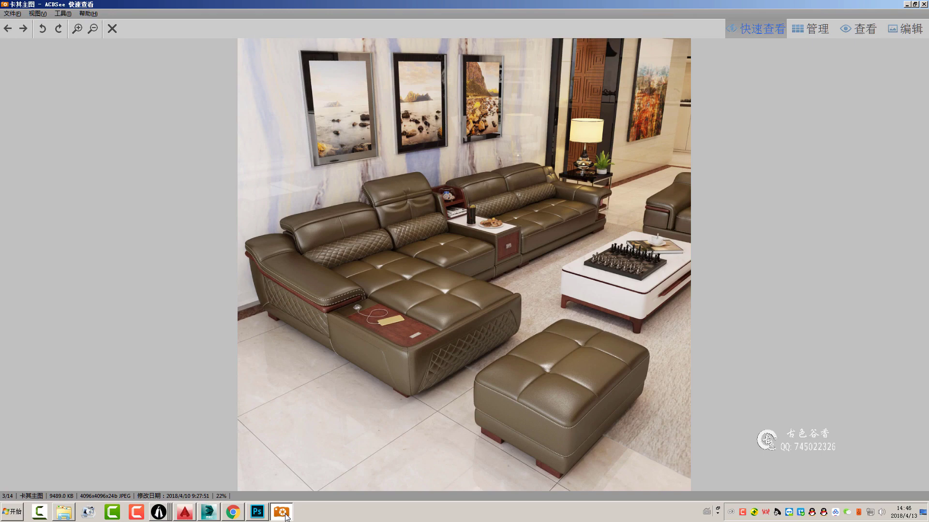
pyautogui.click(286, 517)
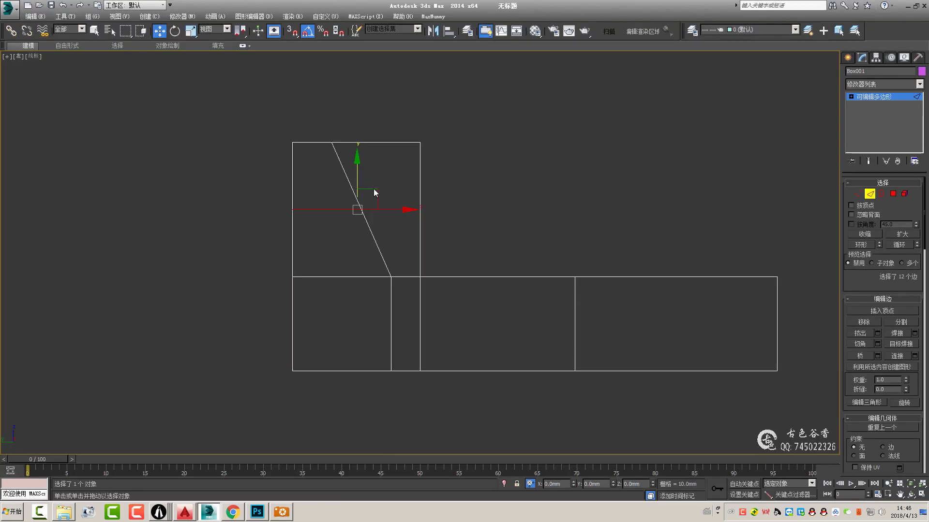
pyautogui.scroll(-3, 882, 290)
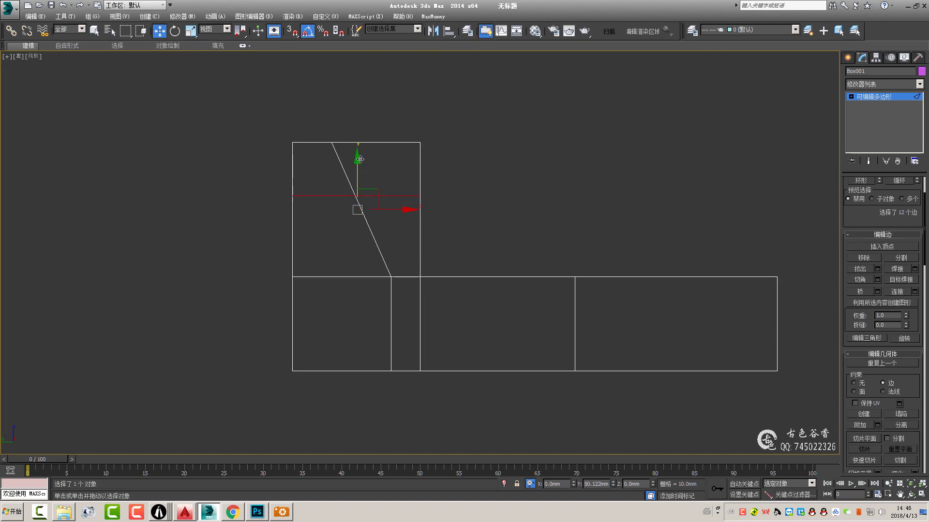
# - Review the sofa base in all four viewports, then enter Polygon mode with nothing selected
pyautogui.hotkey('alt', 'w')
pyautogui.hotkey('alt', 'w')
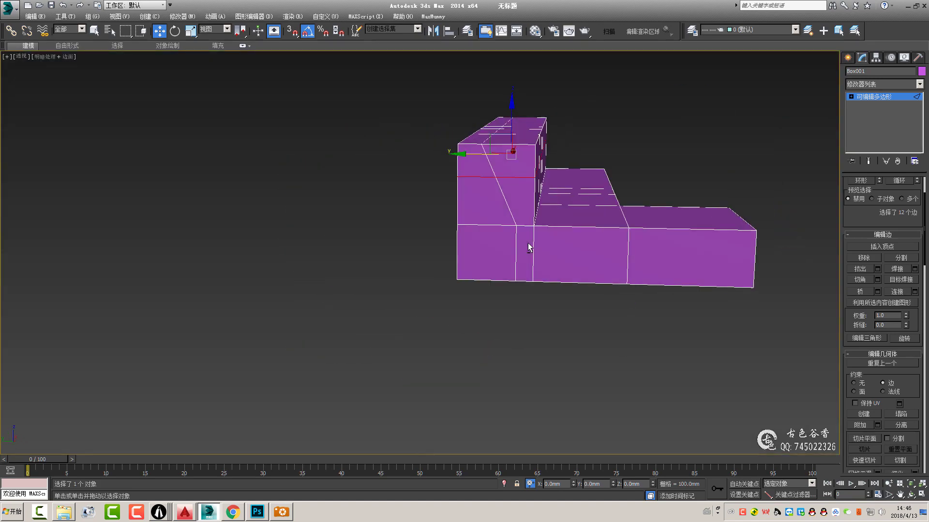
pyautogui.keyDown('alt'); pyautogui.moveTo(530, 248); pyautogui.dragTo(478, 242, button='middle'); pyautogui.keyUp('alt')
pyautogui.press('q')
pyautogui.hotkey('alt', 'w')
pyautogui.hotkey('alt', 'w')
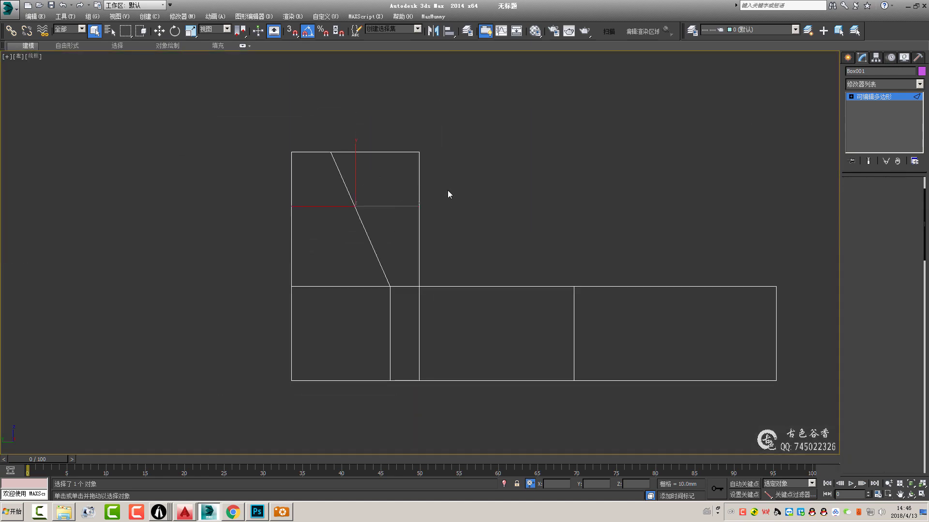
pyautogui.press('4')
pyautogui.moveTo(448, 195); pyautogui.dragTo(422, 170, button='middle')
pyautogui.click(421, 170)
# - Compare the four-view sofa model with the photo, zooming and panning from armchair to sectional
pyautogui.hotkey('alt', 'w')
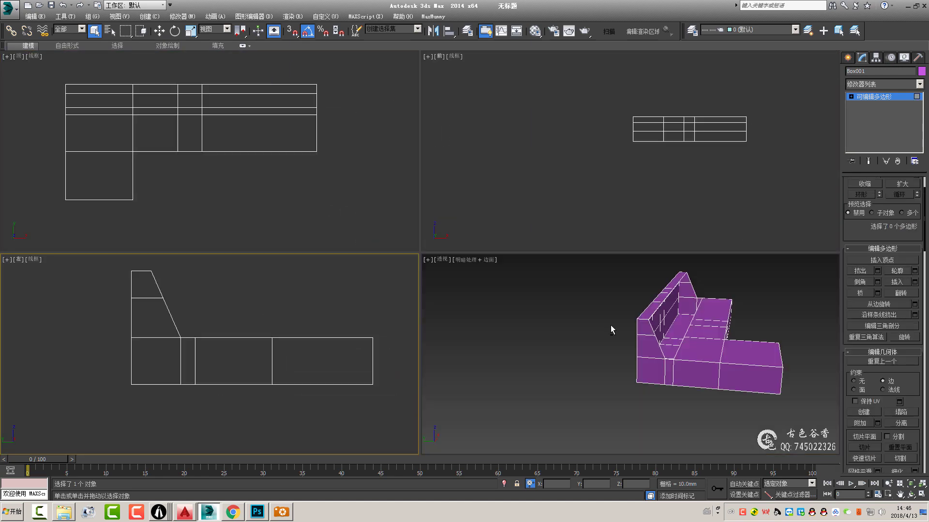
pyautogui.hotkey('alt', 'w')
pyautogui.keyDown('alt'); pyautogui.moveTo(524, 267); pyautogui.dragTo(516, 268, button='middle'); pyautogui.keyUp('alt')
pyautogui.click(289, 518)
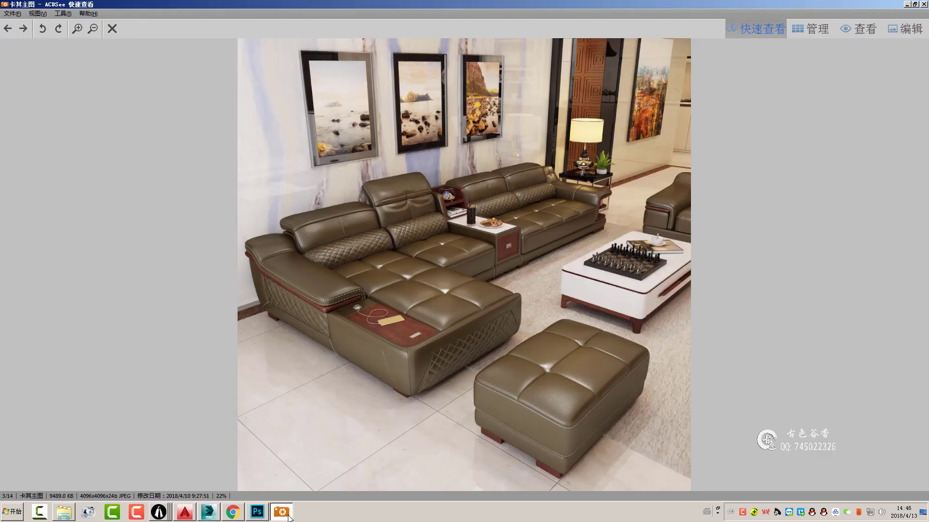
pyautogui.click(289, 518)
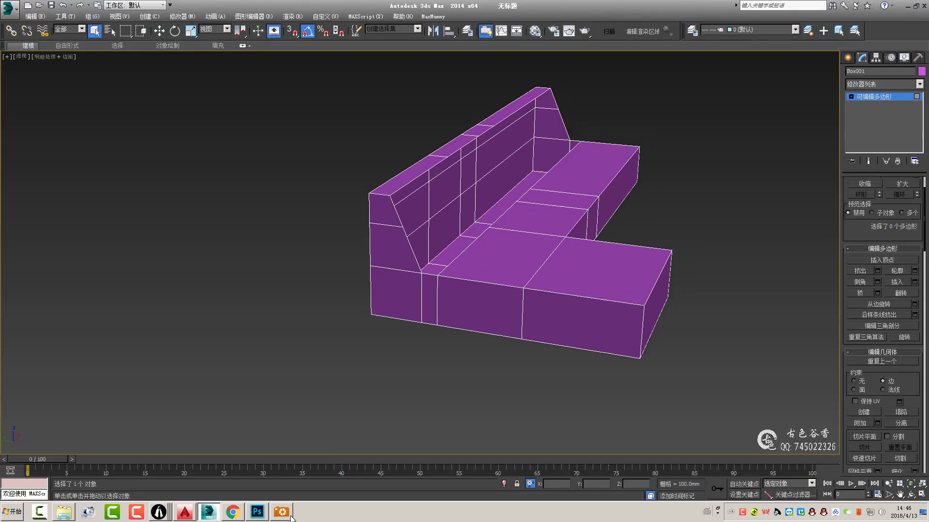
pyautogui.click(281, 512)
pyautogui.scroll(3, 344, 265)
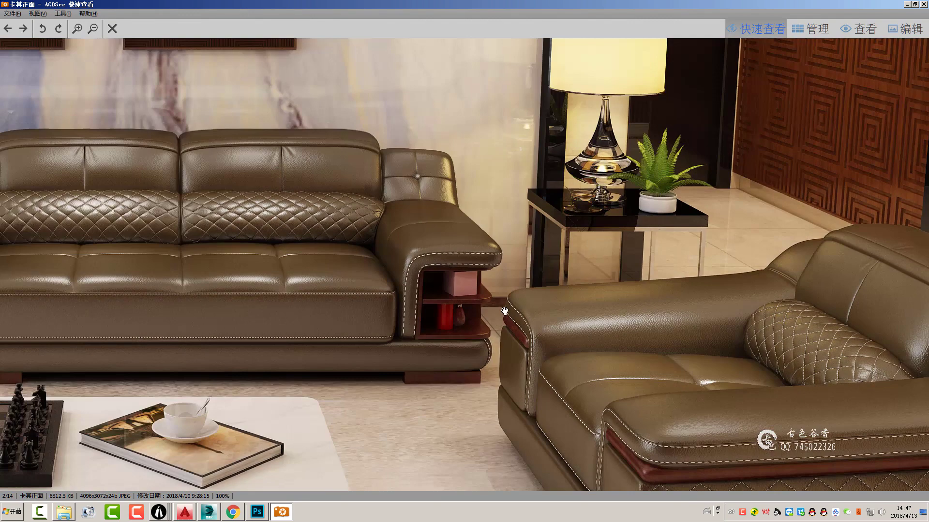
pyautogui.moveTo(355, 293); pyautogui.dragTo(398, 309)
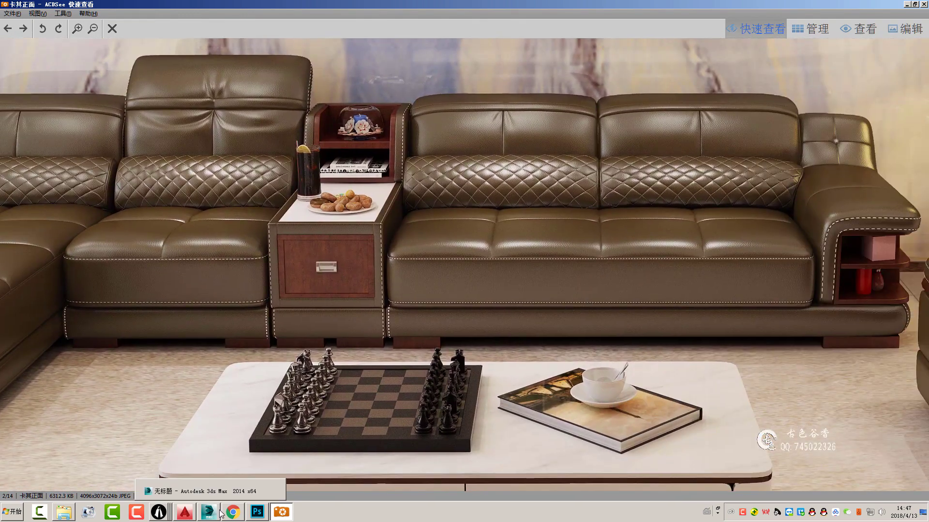
# - Put the model in Left wireframe view, then zoom through the front sofa photo again
pyautogui.click(208, 511)
pyautogui.press('l')
pyautogui.press('F3')
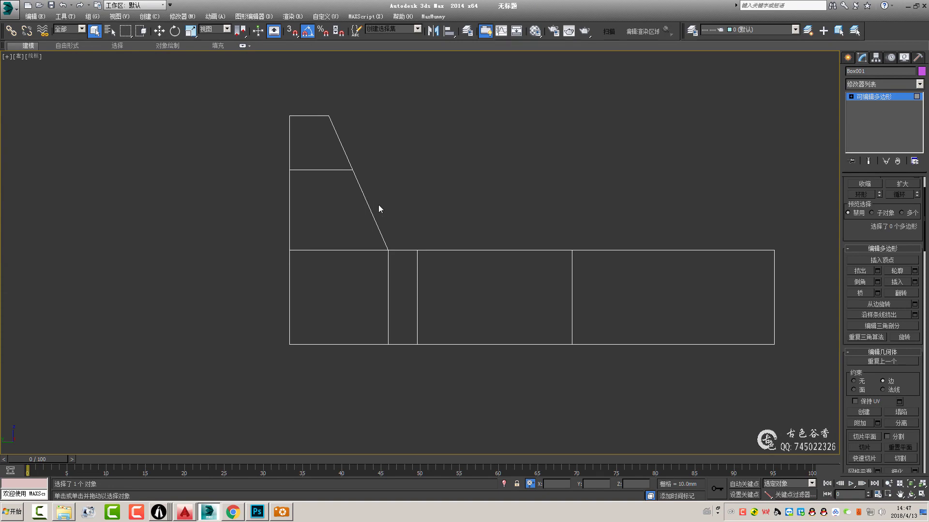
pyautogui.click(281, 511)
pyautogui.scroll(-1, 614, 271)
pyautogui.scroll(1, 608, 275)
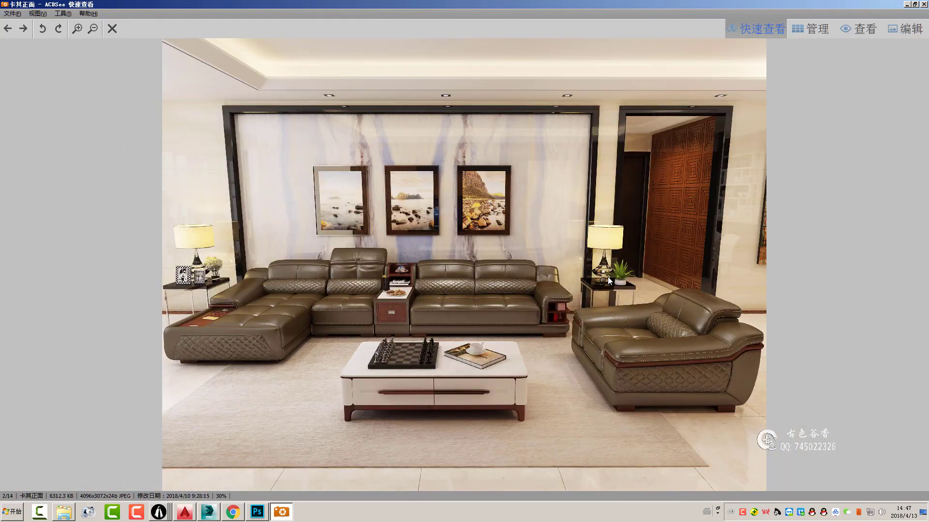
pyautogui.keyDown('ctrl'); pyautogui.scroll(2, 537, 324); pyautogui.keyUp('ctrl')
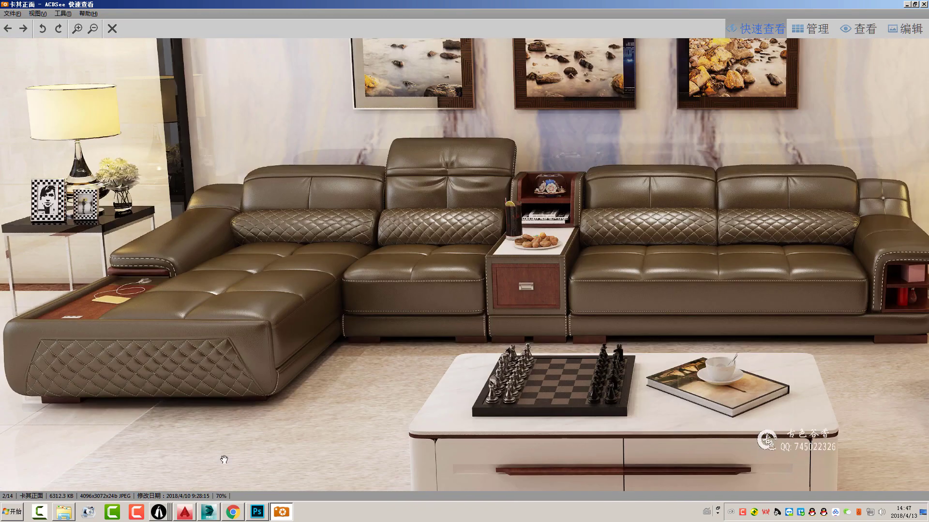
# - In Perspective Polygon mode, select the base's side face and front faces
pyautogui.click(208, 511)
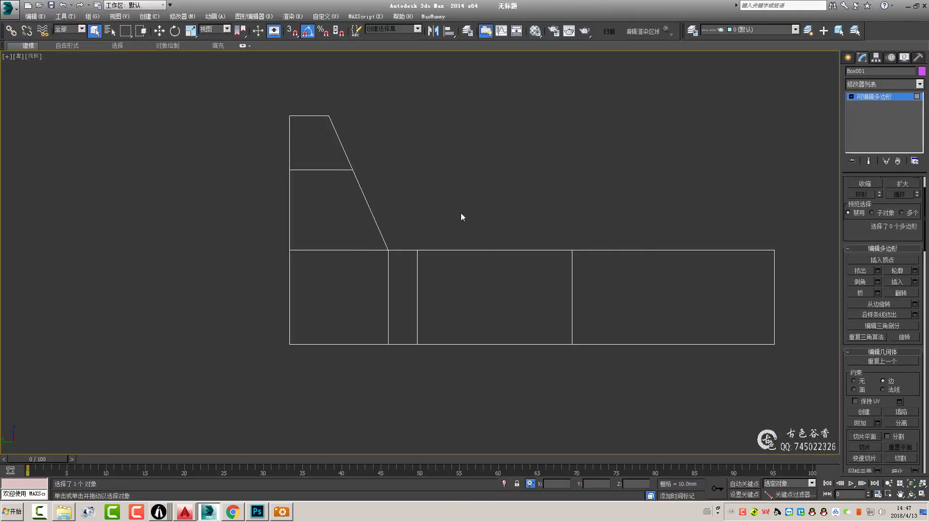
pyautogui.scroll(1, 460, 215)
pyautogui.moveTo(590, 252)
pyautogui.mouseDown(button='middle')
pyautogui.moveTo(635, 228)
pyautogui.moveTo(511, 266)
pyautogui.moveTo(387, 266)
pyautogui.moveTo(414, 250)
pyautogui.moveTo(307, 286)
pyautogui.moveTo(469, 239)
pyautogui.moveTo(332, 260)
pyautogui.mouseUp(button='middle')
pyautogui.press('p')
pyautogui.press('4')
pyautogui.click(332, 260)
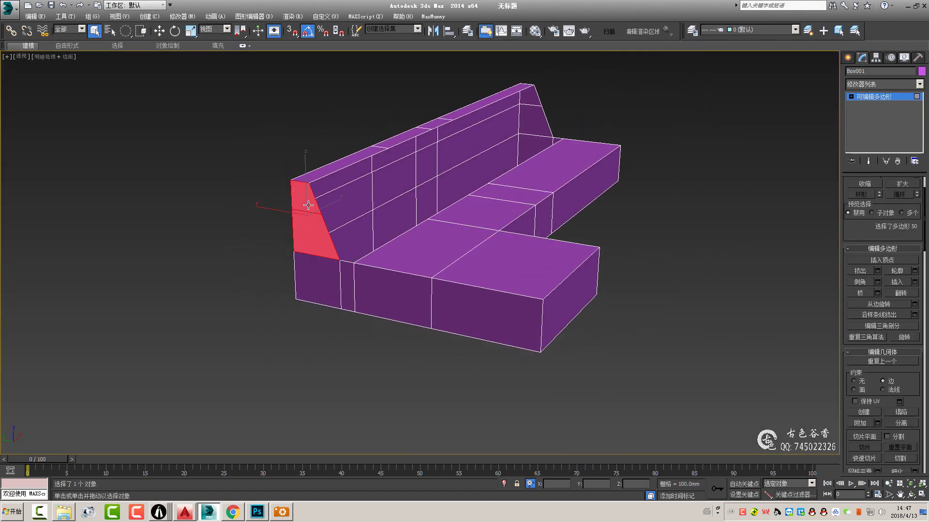
pyautogui.click(311, 237)
pyautogui.keyDown('ctrl'); pyautogui.click(317, 273); pyautogui.keyUp('ctrl')
pyautogui.keyDown('ctrl'); pyautogui.click(374, 285); pyautogui.keyUp('ctrl')
pyautogui.keyDown('ctrl'); pyautogui.click(517, 310); pyautogui.keyUp('ctrl')
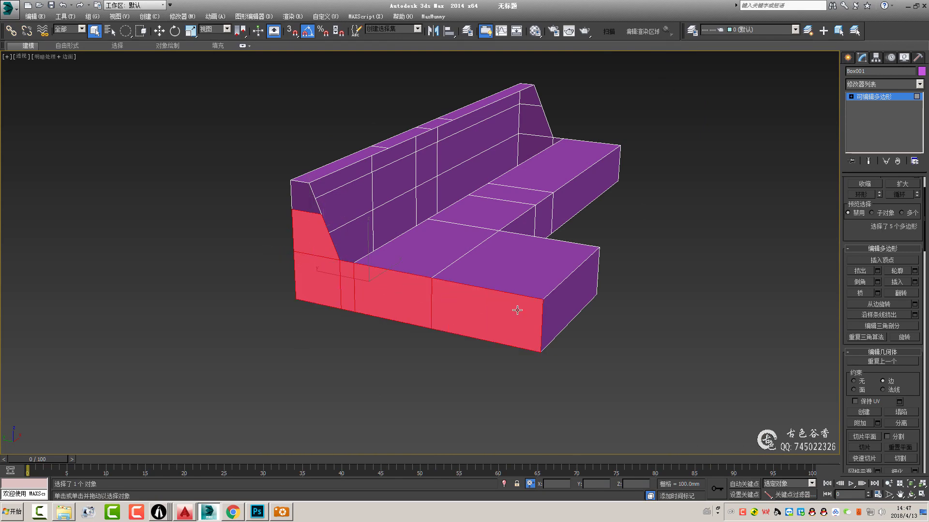
# - Detach the selected faces as a new object and hide the original box
pyautogui.click(518, 259)
pyautogui.moveTo(543, 259)
pyautogui.keyDown('alt'); pyautogui.mouseDown(button='middle')
pyautogui.moveTo(549, 182)
pyautogui.moveTo(561, 178)
pyautogui.mouseUp(button='middle'); pyautogui.keyUp('alt')
pyautogui.rightClick(428, 249)
pyautogui.click(515, 336)
pyautogui.keyDown('alt'); pyautogui.moveTo(359, 277); pyautogui.dragTo(341, 258, button='middle'); pyautogui.keyUp('alt')
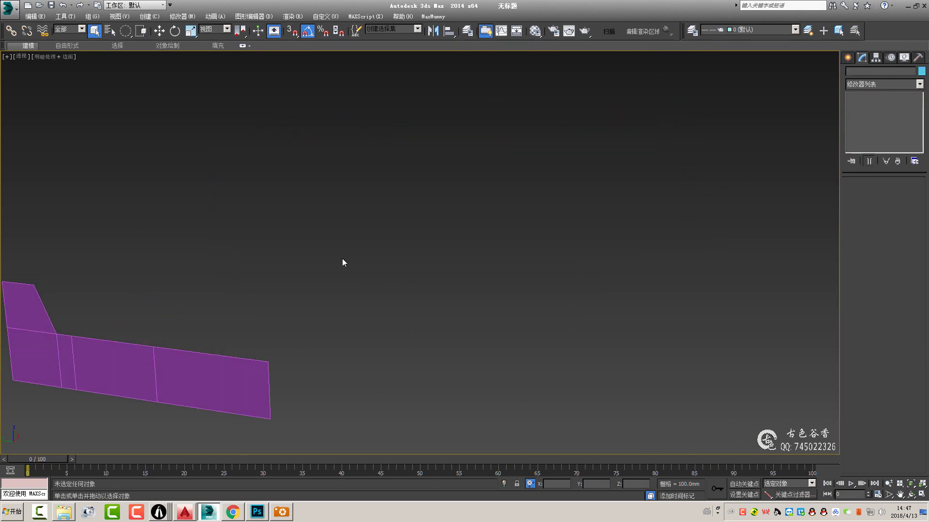
# - Turn off angle snapping and review the grid and snap settings
pyautogui.press('a')
pyautogui.rightClick(292, 30)
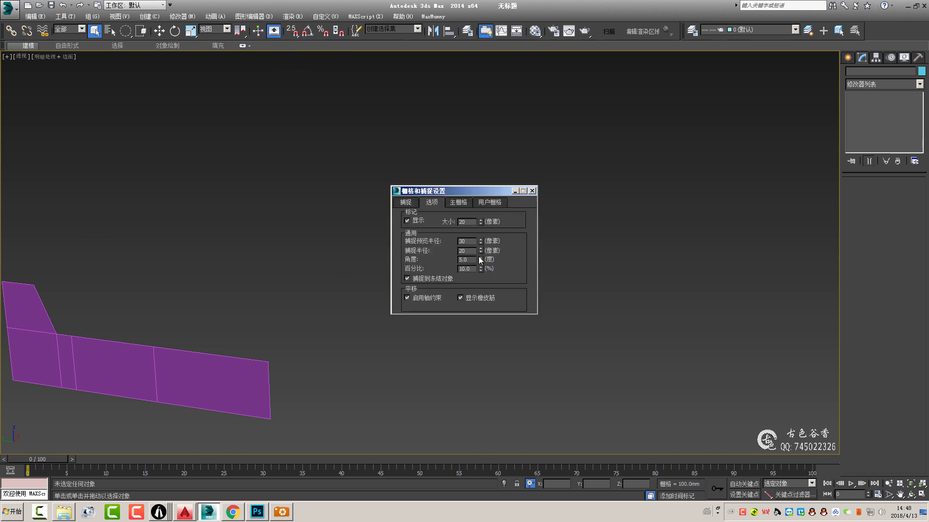
pyautogui.click(531, 190)
# - Start Save As and browse on drive E: to the 第86套沙发 folder
pyautogui.press('z')
pyautogui.hotkey('ctrl', 's')
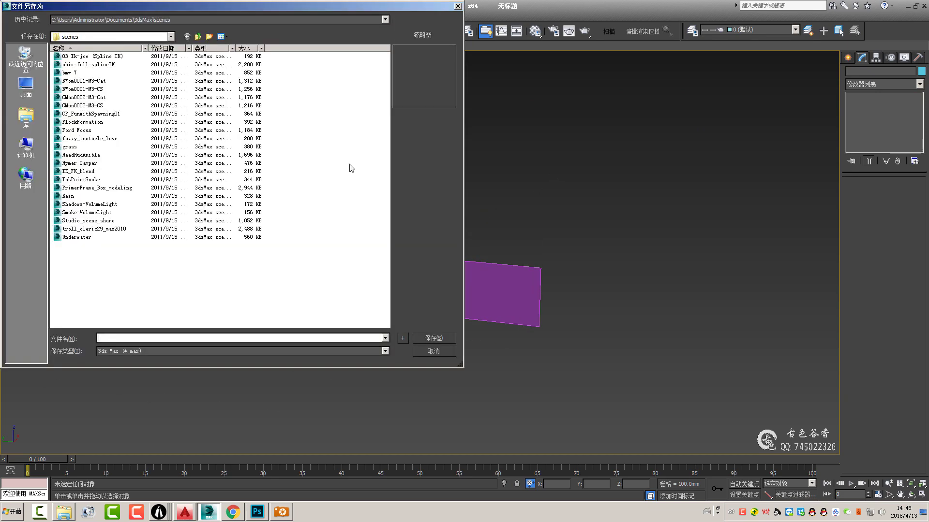
pyautogui.click(25, 145)
pyautogui.click(244, 75)
pyautogui.doubleClick(246, 77)
pyautogui.doubleClick(136, 220)
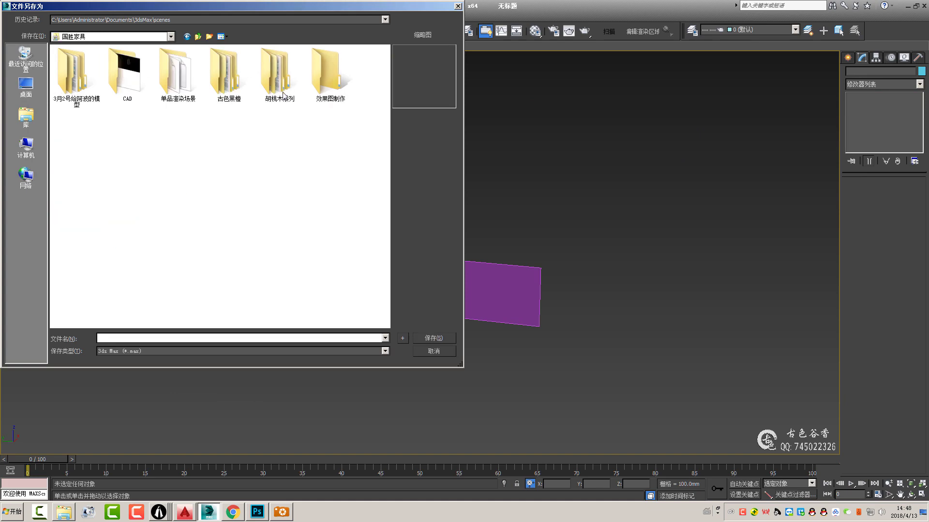
pyautogui.doubleClick(319, 79)
pyautogui.scroll(-5, 275, 248)
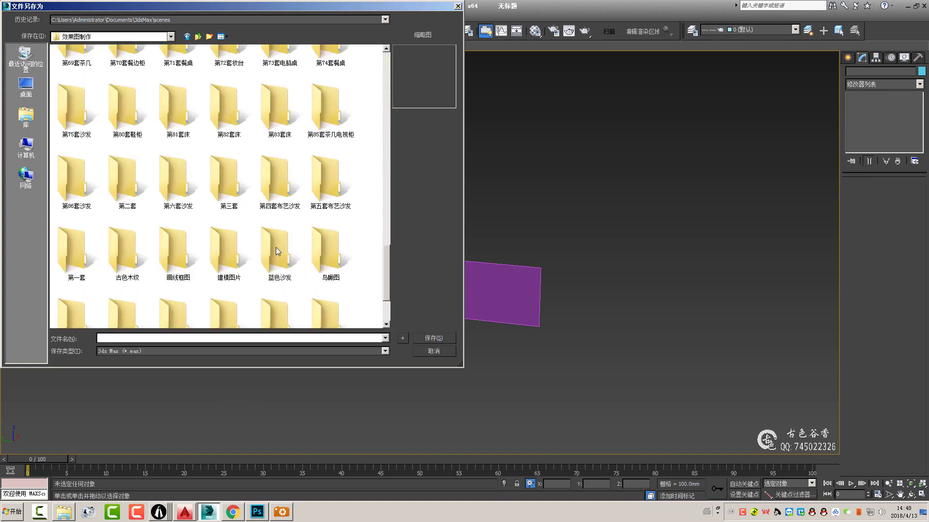
pyautogui.doubleClick(80, 174)
# - Create folder 第86套沙发模型 and save the scene inside it as 第86套沙发模型
pyautogui.rightClick(119, 169)
pyautogui.click(227, 243)
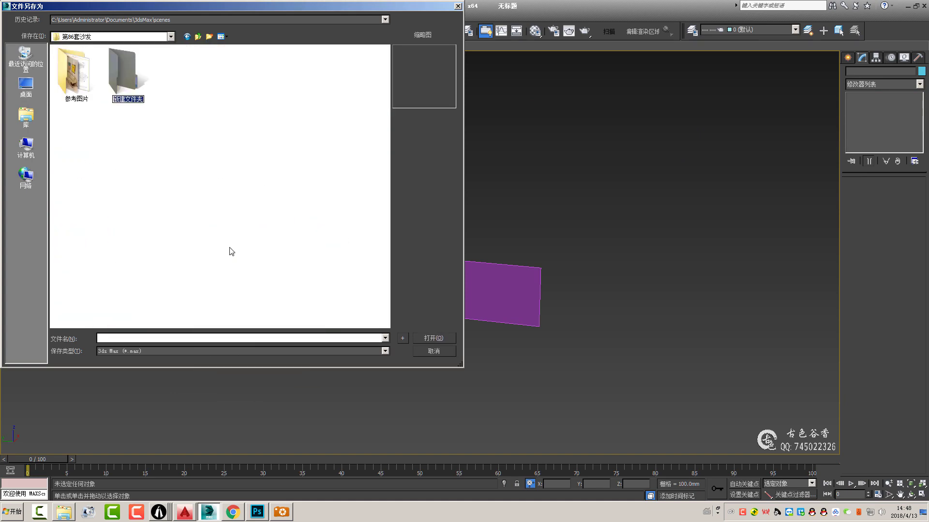
pyautogui.write('第86套沙发模型')
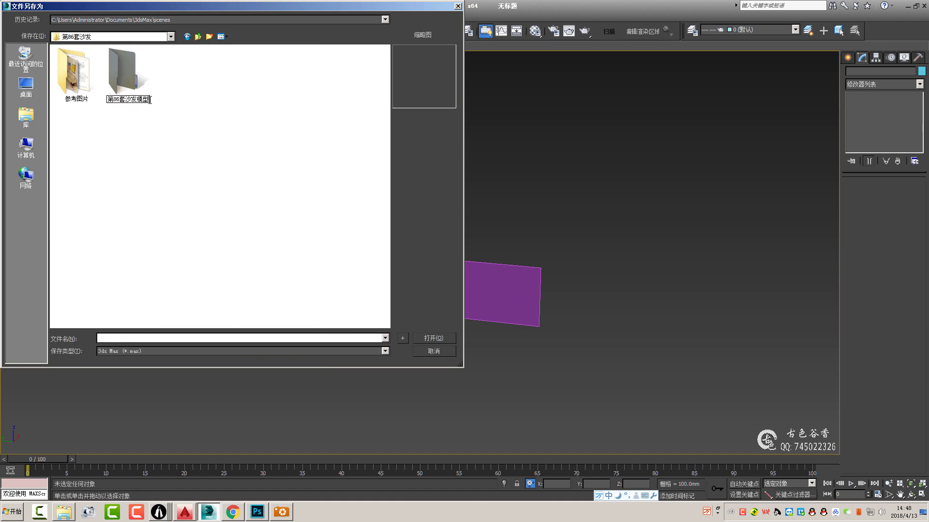
pyautogui.press('Return')
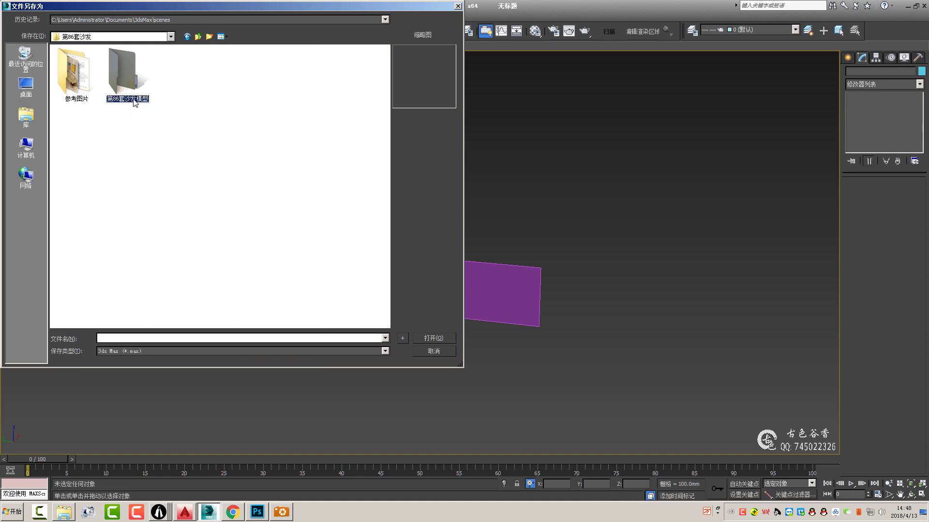
pyautogui.click(144, 103)
pyautogui.press('Escape')
pyautogui.rightClick(191, 340)
pyautogui.click(218, 379)
pyautogui.doubleClick(130, 74)
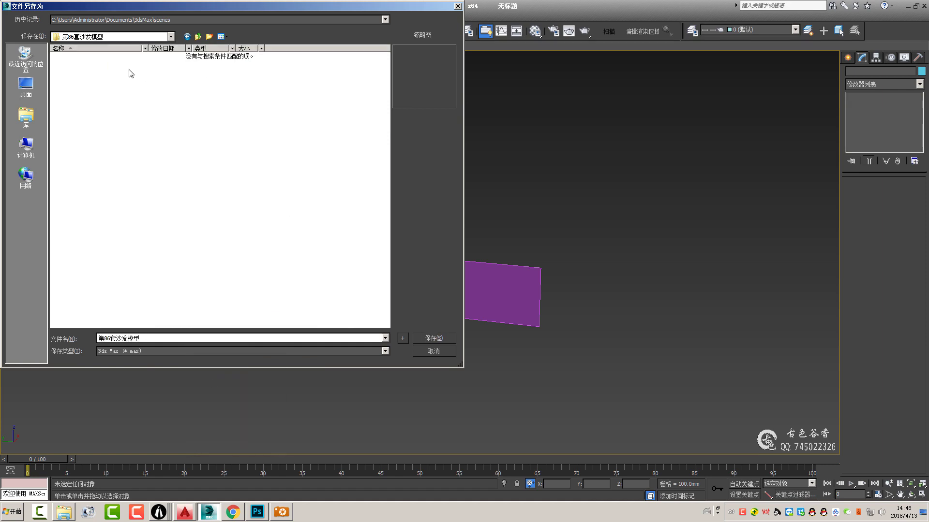
pyautogui.click(436, 338)
pyautogui.hotkey('alt', 'Tab')
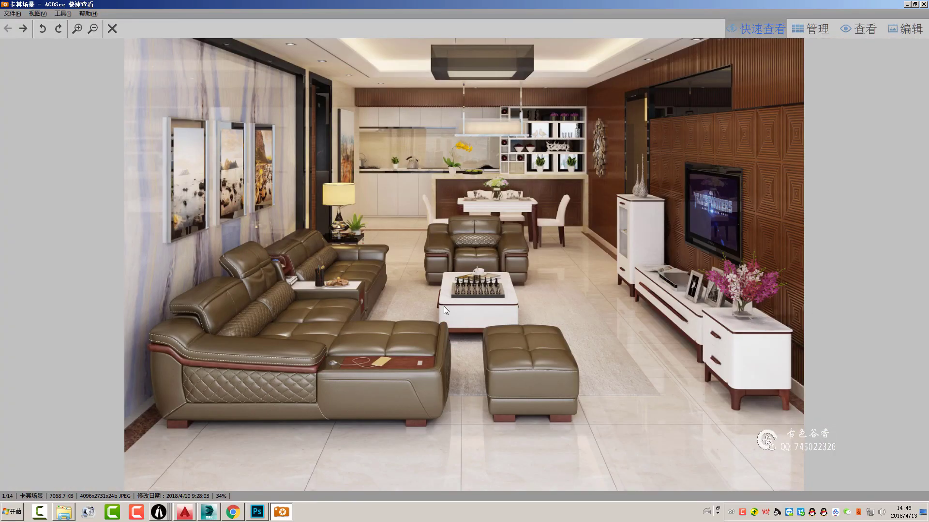
# - Flip between the 卡其场景 and 卡其正面 photos, ending on 卡其场景
pyautogui.scroll(-1, 443, 306)
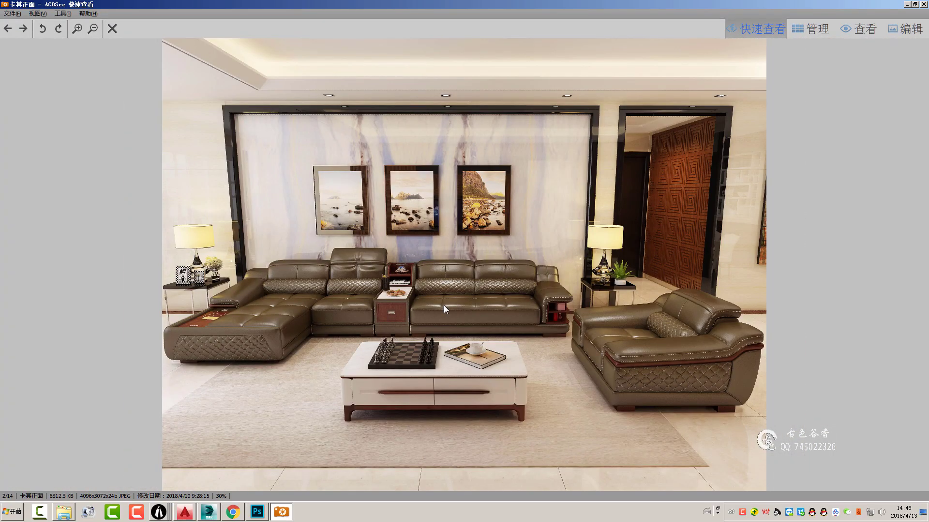
pyautogui.scroll(1, 443, 306)
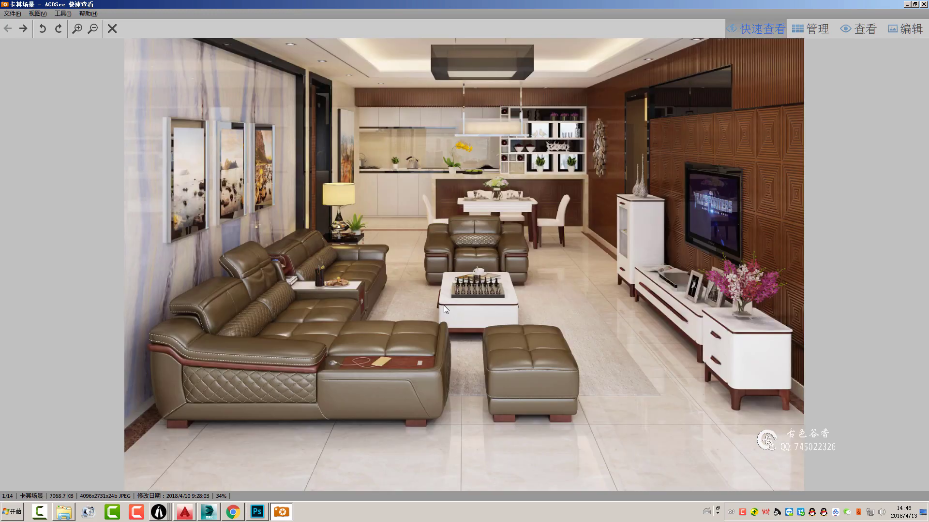
pyautogui.scroll(-1, 443, 306)
pyautogui.scroll(1, 443, 306)
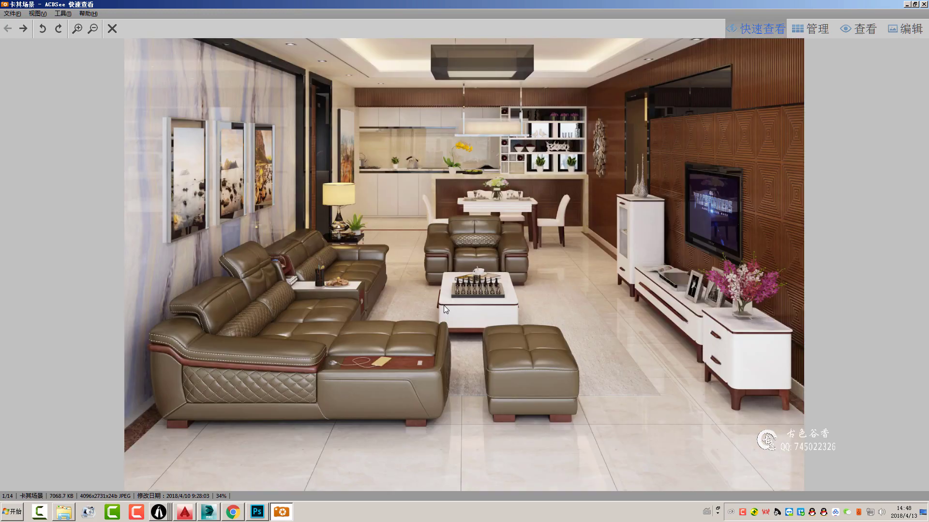
pyautogui.click(214, 511)
# - Unhide all objects to show the full sofa and compare it with the reference photo
pyautogui.moveTo(446, 266)
pyautogui.keyDown('alt'); pyautogui.mouseDown(button='middle')
pyautogui.moveTo(247, 286)
pyautogui.moveTo(344, 293)
pyautogui.moveTo(347, 271)
pyautogui.mouseUp(button='middle'); pyautogui.keyUp('alt')
pyautogui.rightClick(416, 261)
pyautogui.click(462, 228)
pyautogui.moveTo(358, 238)
pyautogui.keyDown('alt'); pyautogui.mouseDown(button='middle')
pyautogui.moveTo(291, 243)
pyautogui.moveTo(473, 224)
pyautogui.moveTo(284, 220)
pyautogui.moveTo(351, 232)
pyautogui.moveTo(351, 242)
pyautogui.mouseUp(button='middle'); pyautogui.keyUp('alt')
pyautogui.click(281, 512)
pyautogui.click(208, 512)
pyautogui.moveTo(486, 334)
pyautogui.keyDown('alt'); pyautogui.mouseDown(button='middle')
pyautogui.moveTo(493, 299)
pyautogui.moveTo(420, 300)
pyautogui.moveTo(392, 290)
pyautogui.mouseUp(button='middle'); pyautogui.keyUp('alt')
# - Select Box001 in top wireframe view and region-select its vertical row of edges
pyautogui.click(392, 332)
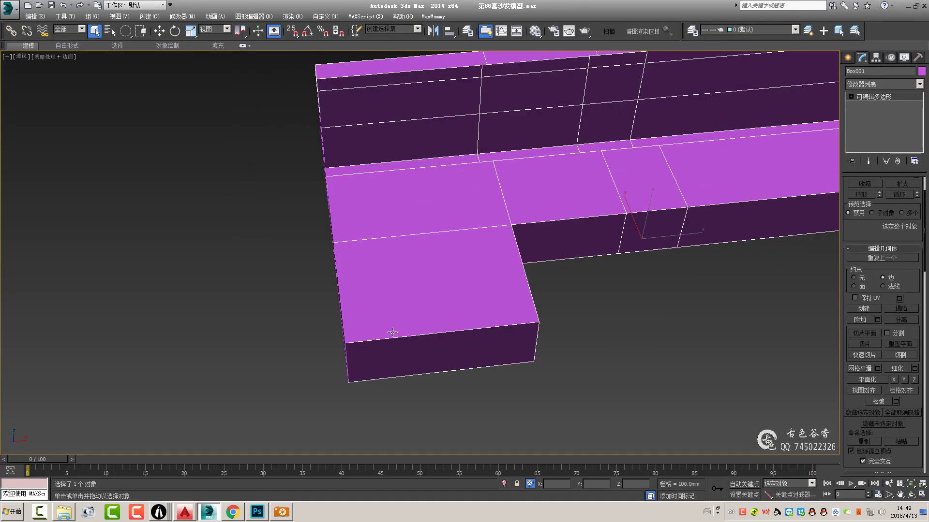
pyautogui.press('t')
pyautogui.press('F3')
pyautogui.press('2')
pyautogui.hotkey('ctrl', 'a')
pyautogui.moveTo(125, 31); pyautogui.dragTo(131, 49)
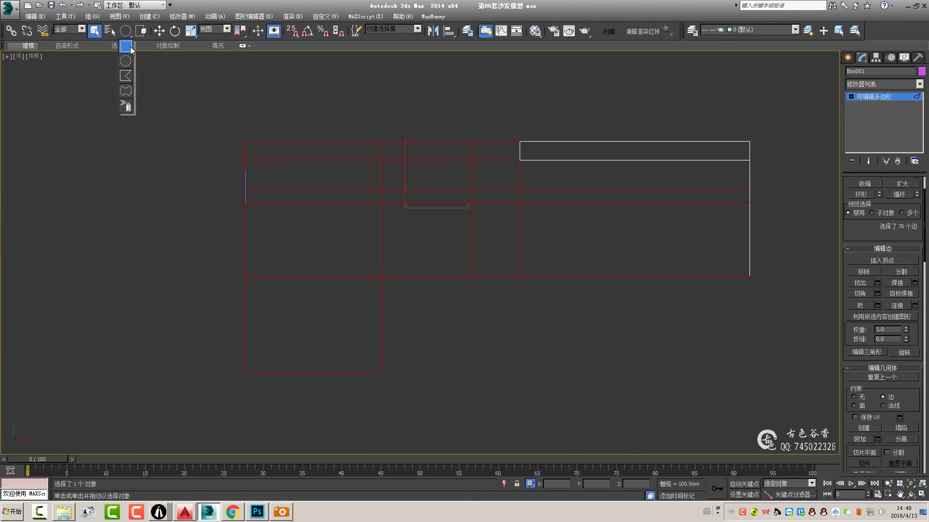
pyautogui.moveTo(288, 371); pyautogui.dragTo(310, 156)
# - Snap the edge row to the base's left side and offset it 300 mm in X
pyautogui.moveTo(343, 229); pyautogui.dragTo(383, 219, button='middle')
pyautogui.press('s')
pyautogui.press('w')
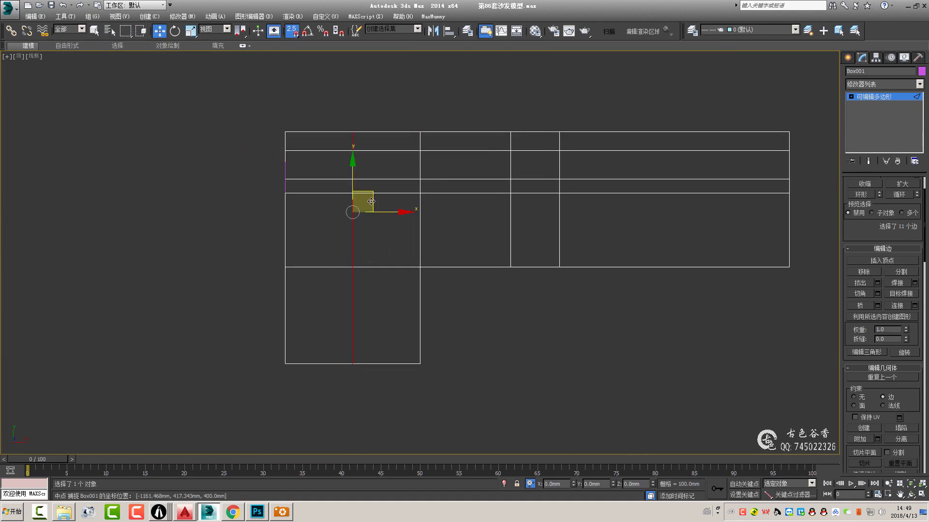
pyautogui.moveTo(371, 201); pyautogui.dragTo(285, 212)
pyautogui.write('300')
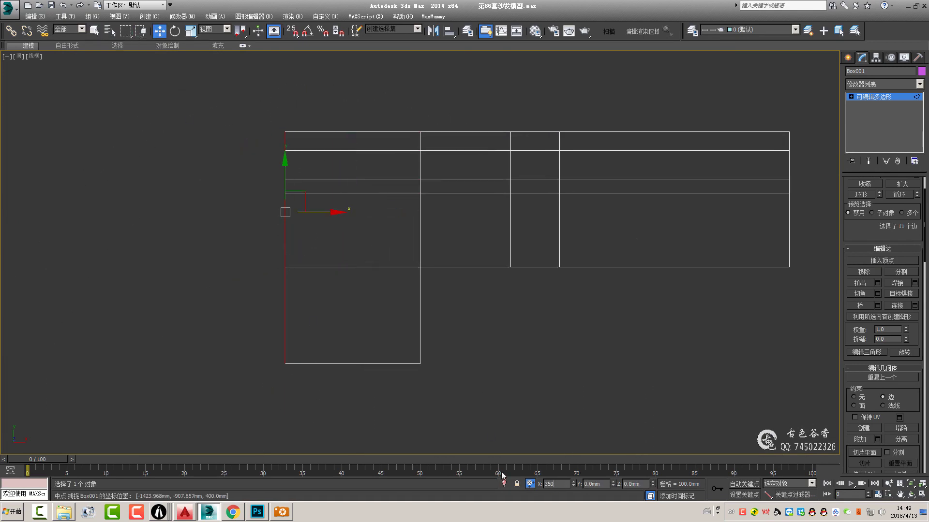
pyautogui.press('Return')
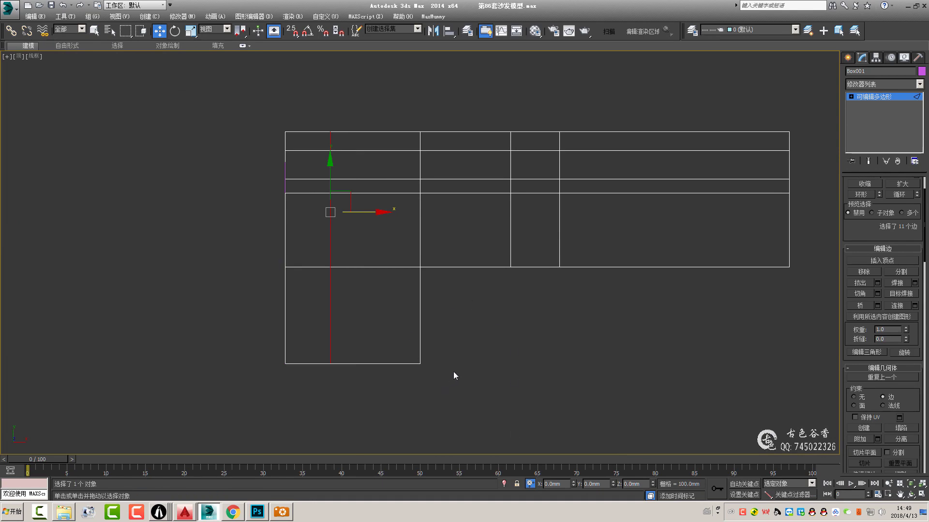
pyautogui.moveTo(453, 371); pyautogui.dragTo(445, 346, button='middle')
pyautogui.press('p')
pyautogui.scroll(-5, 434, 317)
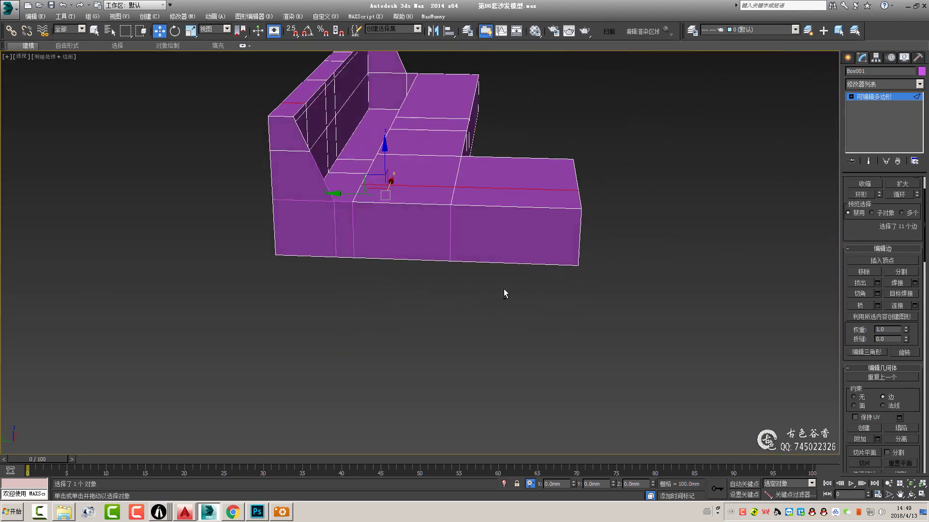
pyautogui.keyDown('alt'); pyautogui.moveTo(503, 289); pyautogui.dragTo(506, 308, button='middle'); pyautogui.keyUp('alt')
pyautogui.click(280, 513)
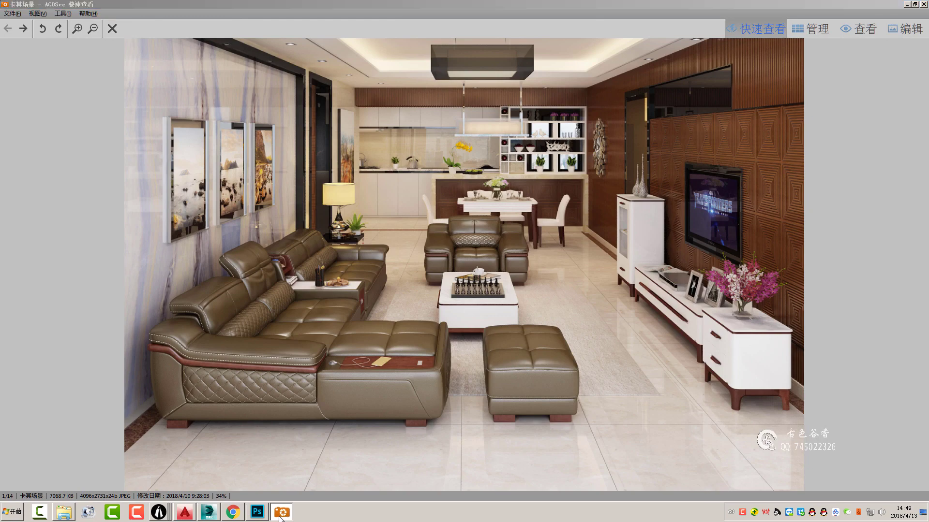
# - In Left view, shift Box001's lower backrest vertices by -50 mm
pyautogui.click(281, 513)
pyautogui.moveTo(367, 253)
pyautogui.keyDown('alt'); pyautogui.mouseDown(button='middle')
pyautogui.moveTo(379, 217)
pyautogui.moveTo(368, 231)
pyautogui.mouseUp(button='middle'); pyautogui.keyUp('alt')
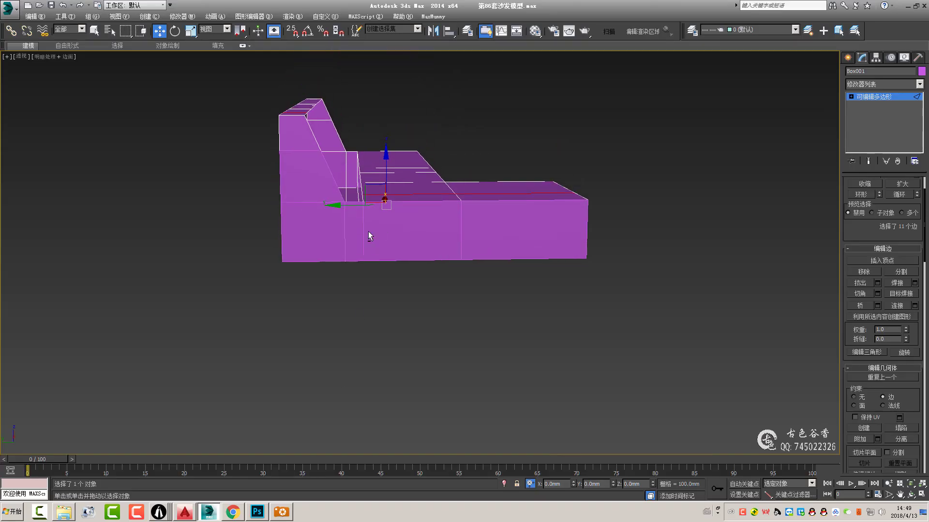
pyautogui.press('l')
pyautogui.press('1')
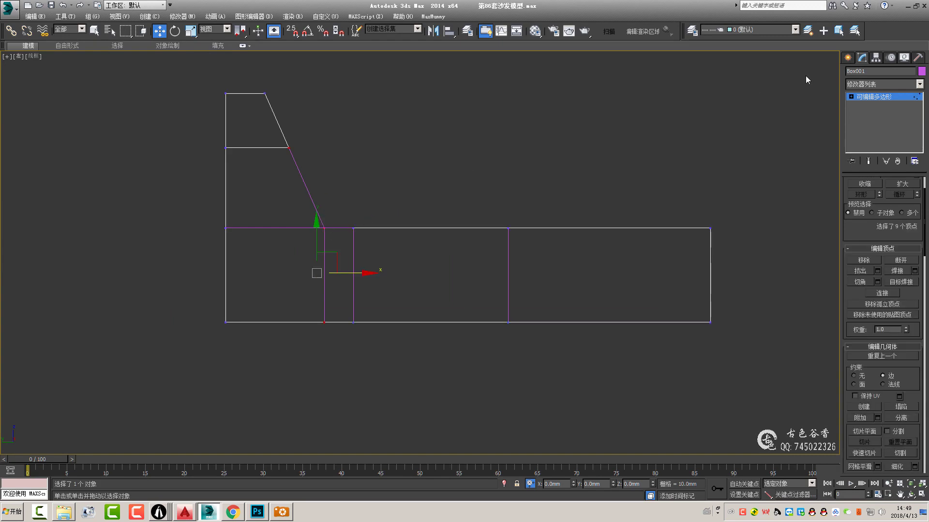
pyautogui.moveTo(332, 393); pyautogui.dragTo(332, 394)
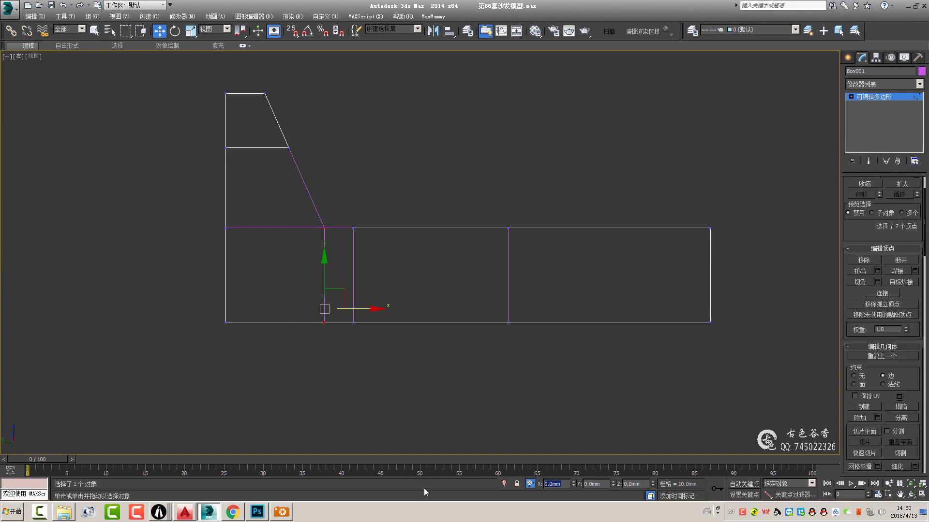
pyautogui.write('-50')
pyautogui.press('Return')
pyautogui.click(314, 198)
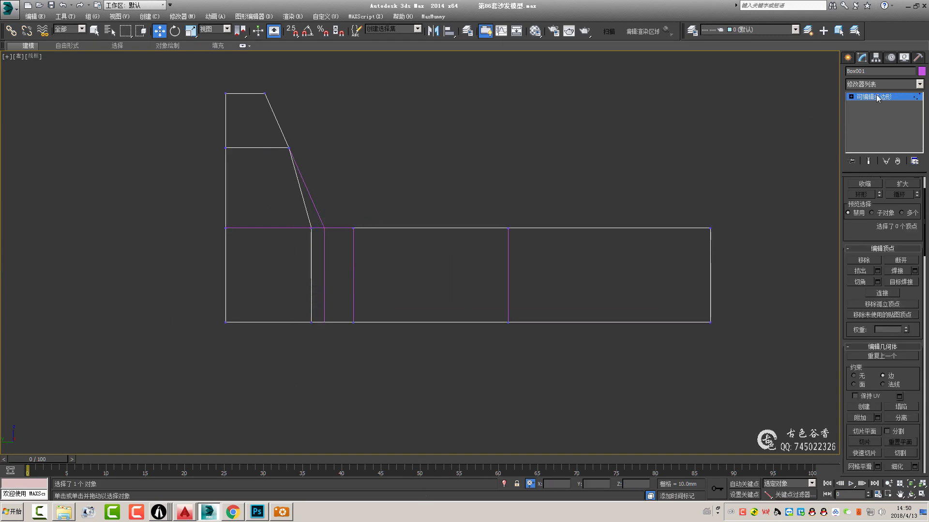
# - Shift the trim panel's two slope vertices by -50 mm as well
pyautogui.click(320, 215)
pyautogui.moveTo(311, 198); pyautogui.dragTo(315, 232, button='middle')
pyautogui.moveTo(323, 248); pyautogui.dragTo(339, 368)
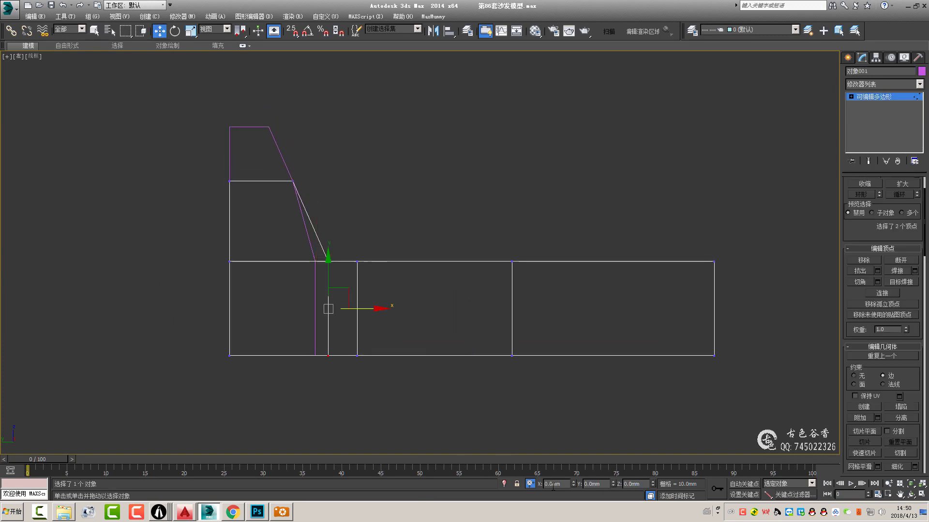
pyautogui.write('-50')
pyautogui.press('Return')
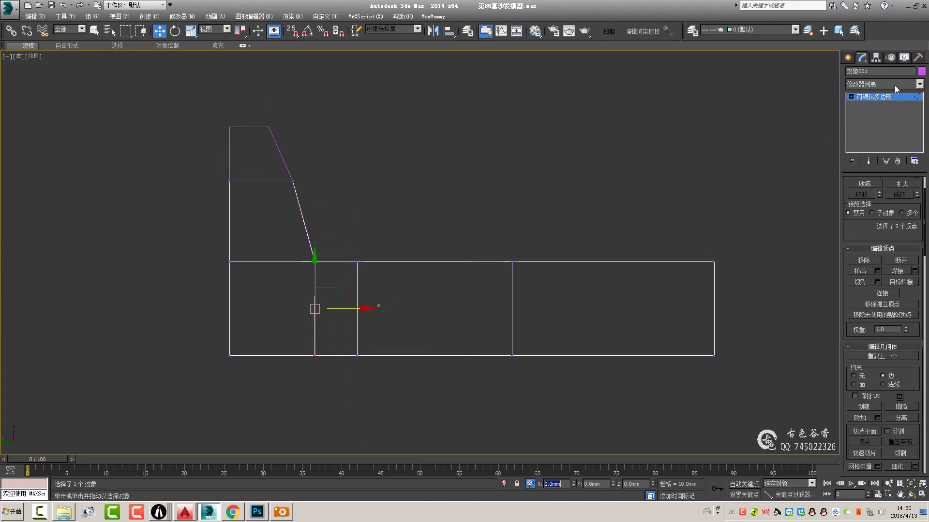
# - Measure the base's bottom spans, including the 750 mm span, with the tape tool
pyautogui.press('t')
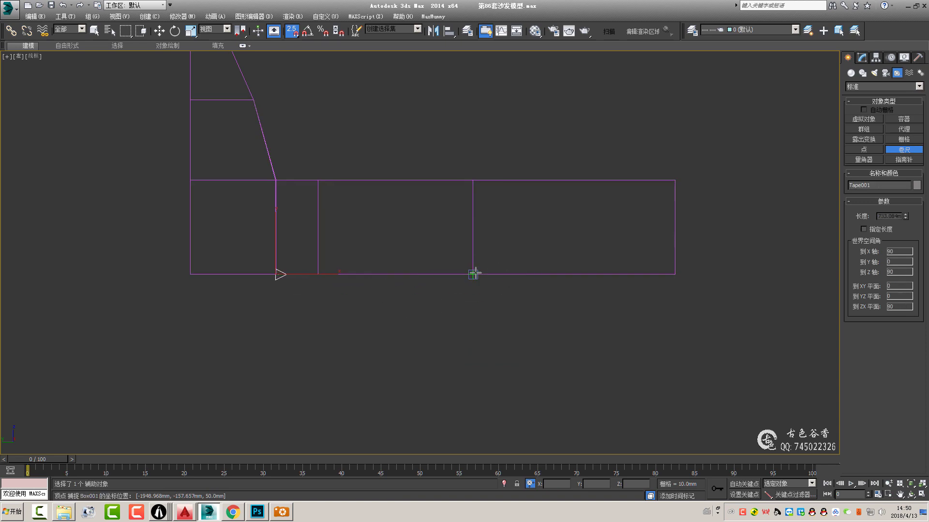
pyautogui.moveTo(473, 274); pyautogui.dragTo(673, 274)
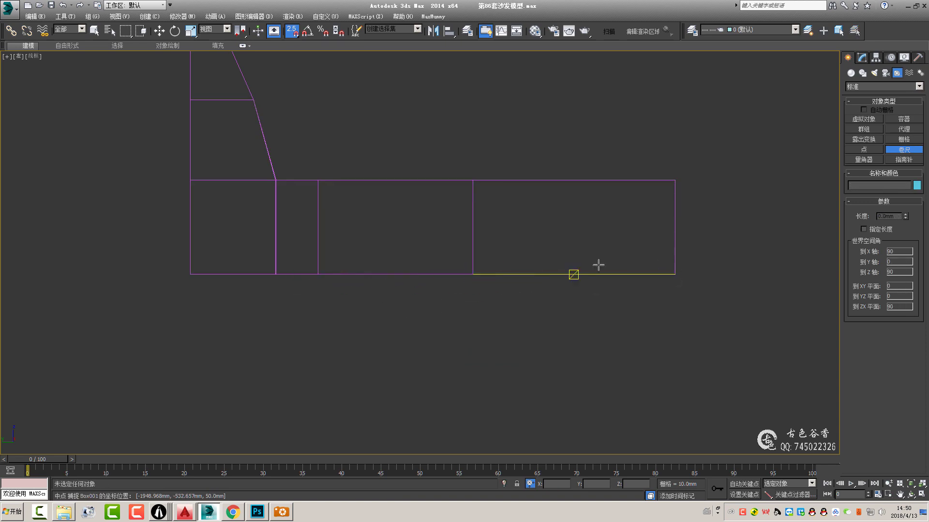
pyautogui.moveTo(275, 275); pyautogui.dragTo(394, 274)
pyautogui.rightClick(382, 223)
pyautogui.press('s')
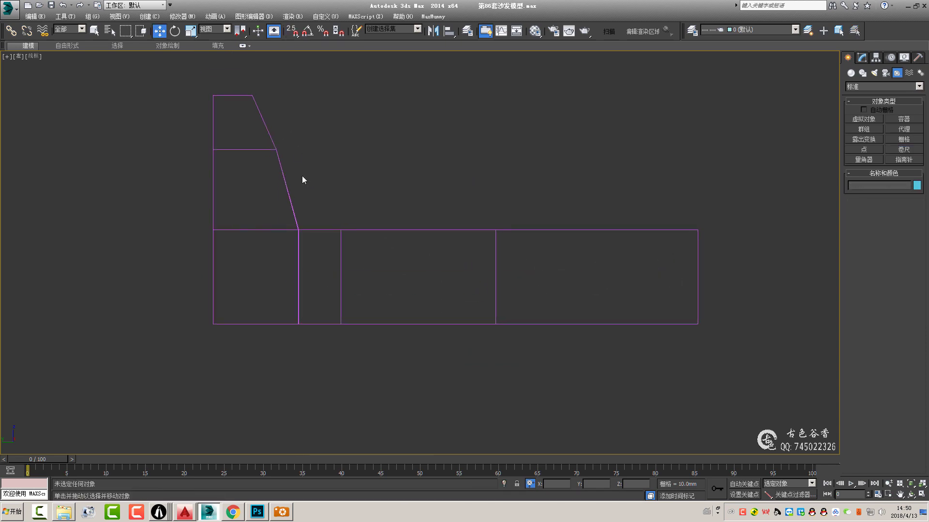
pyautogui.press('q')
# - Move Box001's top backrest vertex right to line up the sloped profile
pyautogui.click(280, 174)
pyautogui.scroll(1, 286, 145)
pyautogui.scroll(2, 269, 130)
pyautogui.scroll(1, 280, 131)
pyautogui.press('1')
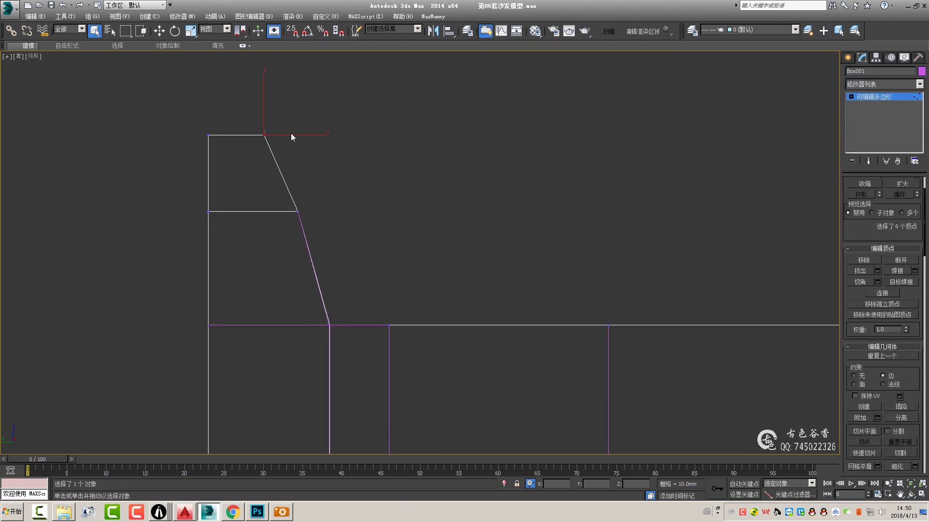
pyautogui.press('w')
pyautogui.moveTo(278, 146)
pyautogui.mouseDown()
pyautogui.moveTo(254, 127)
pyautogui.moveTo(309, 135)
pyautogui.mouseUp()
pyautogui.scroll(-3, 424, 166)
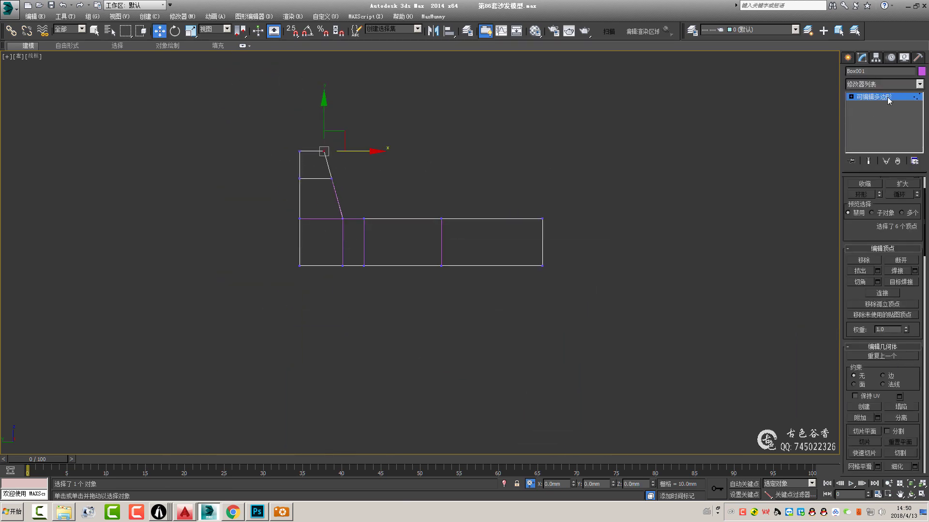
pyautogui.click(888, 100)
pyautogui.hotkey('alt', 'w')
pyautogui.hotkey('alt', 'w')
pyautogui.keyDown('alt'); pyautogui.moveTo(501, 250); pyautogui.dragTo(435, 208, button='middle'); pyautogui.keyUp('alt')
# - Isolate the trim panel and delete its vertical edge
pyautogui.rightClick(427, 203)
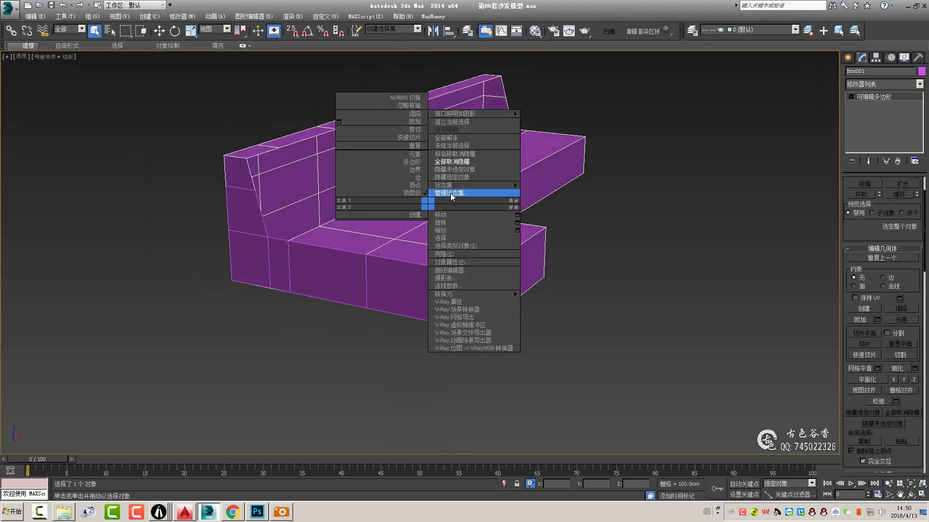
pyautogui.moveTo(374, 263)
pyautogui.keyDown('alt'); pyautogui.mouseDown(button='middle')
pyautogui.moveTo(396, 274)
pyautogui.moveTo(445, 261)
pyautogui.moveTo(276, 295)
pyautogui.mouseUp(button='middle'); pyautogui.keyUp('alt')
pyautogui.press('2')
pyautogui.click(276, 277)
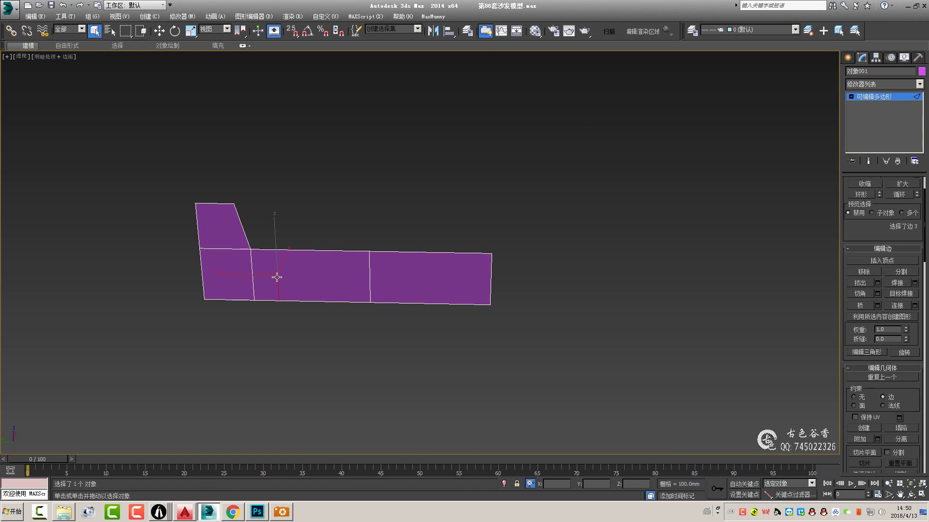
pyautogui.press('BackSpace')
# - Add a Shell with 380mm inner amount and 1mm outer amount
pyautogui.keyDown('alt'); pyautogui.moveTo(464, 218); pyautogui.dragTo(425, 232, button='middle'); pyautogui.keyUp('alt')
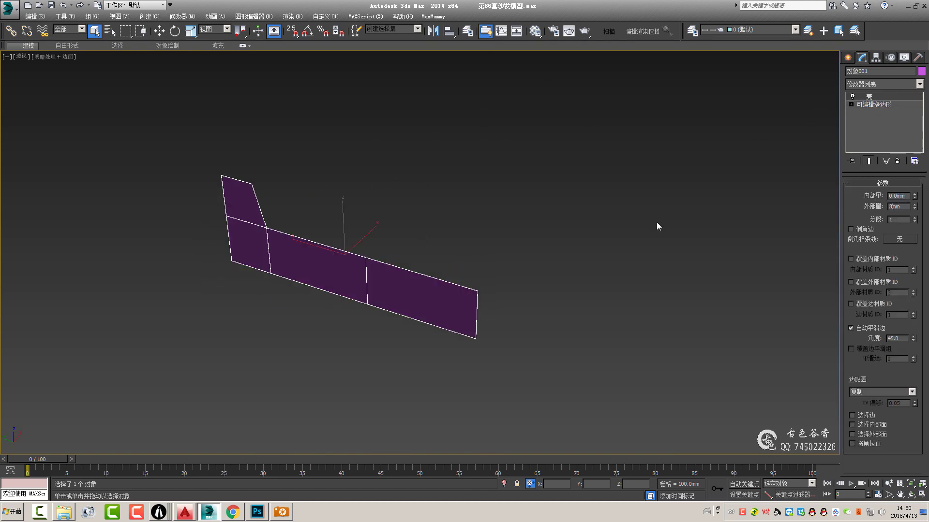
pyautogui.press('Return')
pyautogui.doubleClick(897, 206)
pyautogui.write('1')
pyautogui.hotkey('shift', 'Tab')
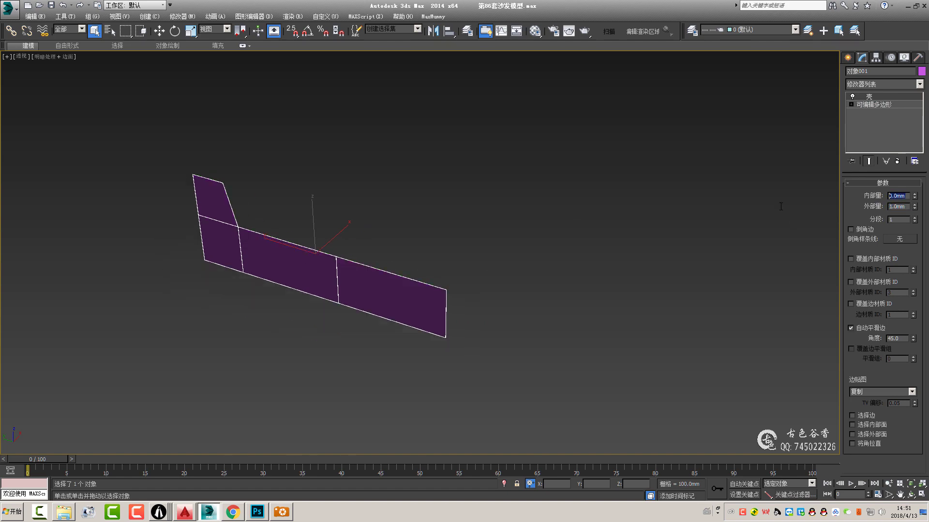
pyautogui.press('Return')
pyautogui.scroll(3, 501, 273)
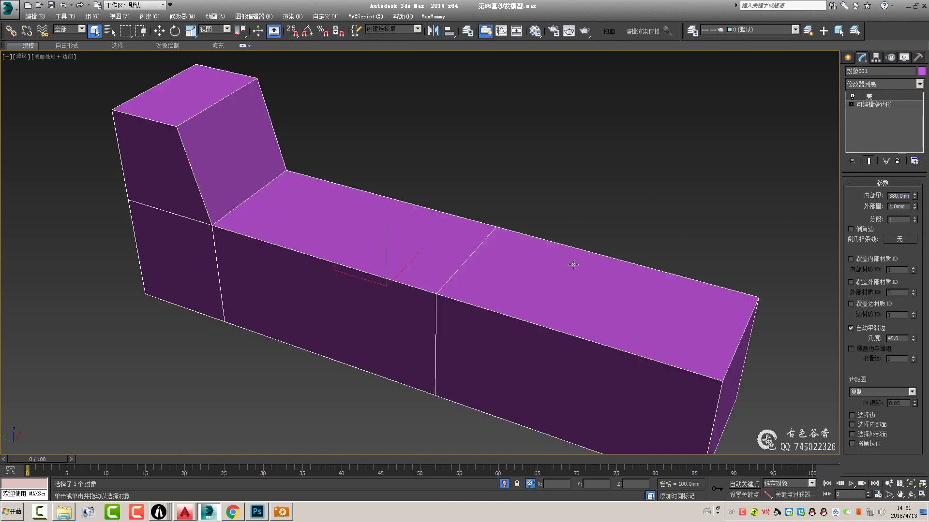
pyautogui.scroll(-2, 501, 274)
# - Compare the shelled base with the sofa photo, orbiting to view it at an angle
pyautogui.click(281, 511)
pyautogui.scroll(-1, 393, 380)
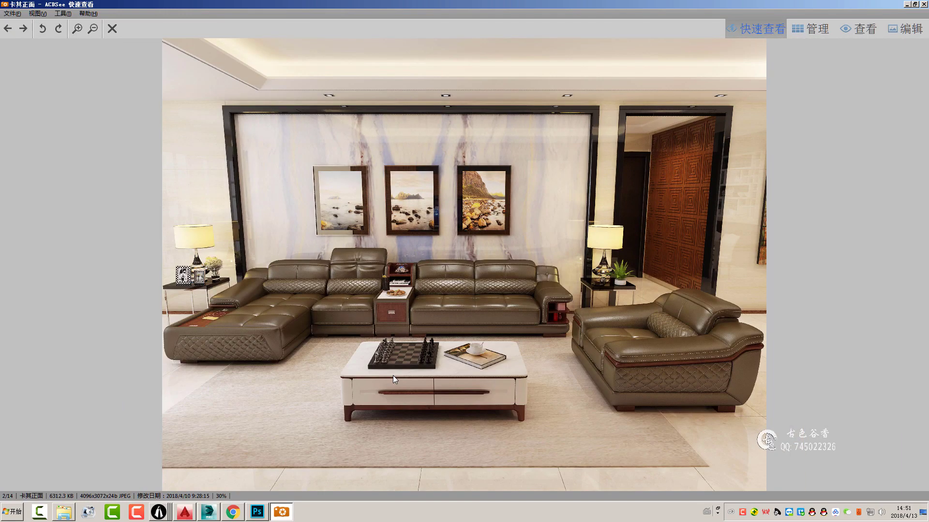
pyautogui.click(209, 512)
pyautogui.scroll(-2, 480, 270)
pyautogui.scroll(4, 485, 271)
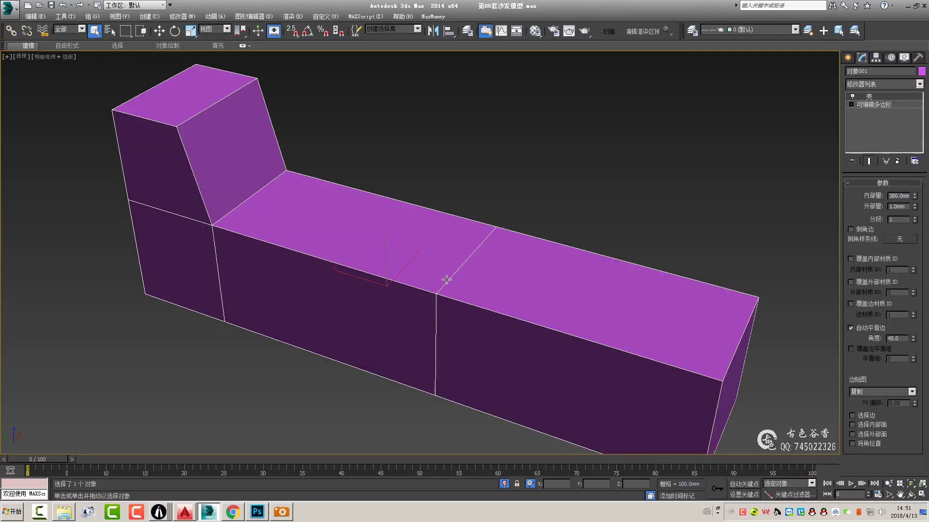
pyautogui.scroll(-2, 532, 257)
pyautogui.rightClick(536, 255)
pyautogui.moveTo(537, 257)
pyautogui.keyDown('alt'); pyautogui.mouseDown(button='middle')
pyautogui.moveTo(435, 259)
pyautogui.moveTo(435, 269)
pyautogui.moveTo(424, 251)
pyautogui.moveTo(504, 265)
pyautogui.moveTo(510, 241)
pyautogui.mouseUp(button='middle'); pyautogui.keyUp('alt')
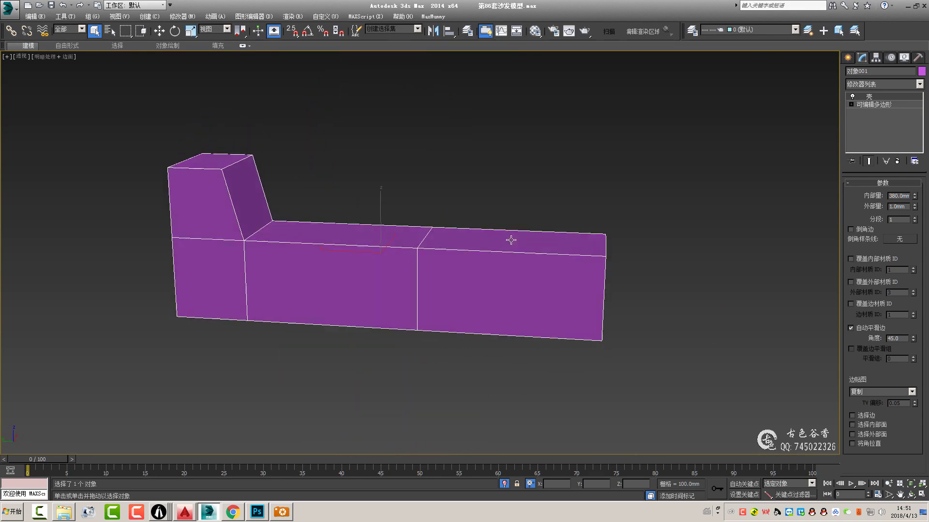
pyautogui.click(281, 512)
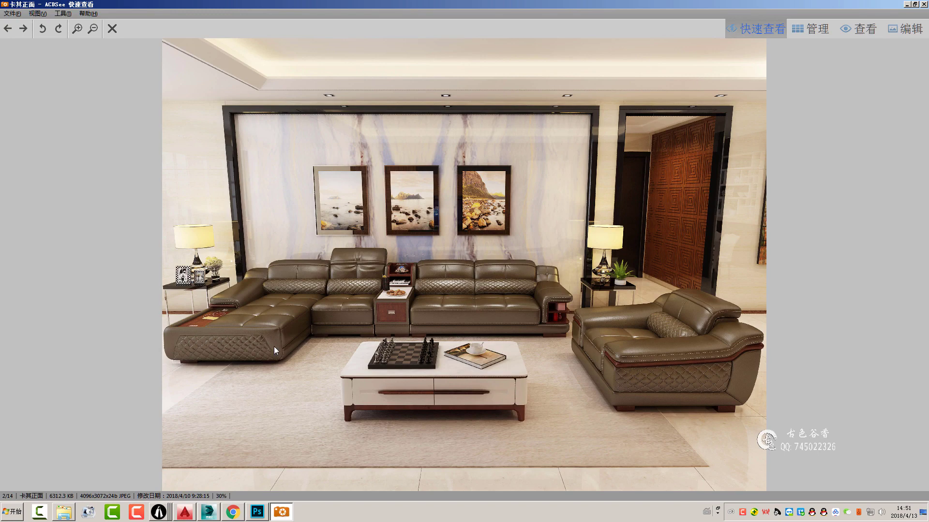
# - Zoom in and pan the sofa reference photo to study the sofa's left end
pyautogui.scroll(-1, 401, 347)
pyautogui.scroll(1, 402, 347)
pyautogui.keyDown('ctrl'); pyautogui.scroll(1, 513, 362); pyautogui.keyUp('ctrl')
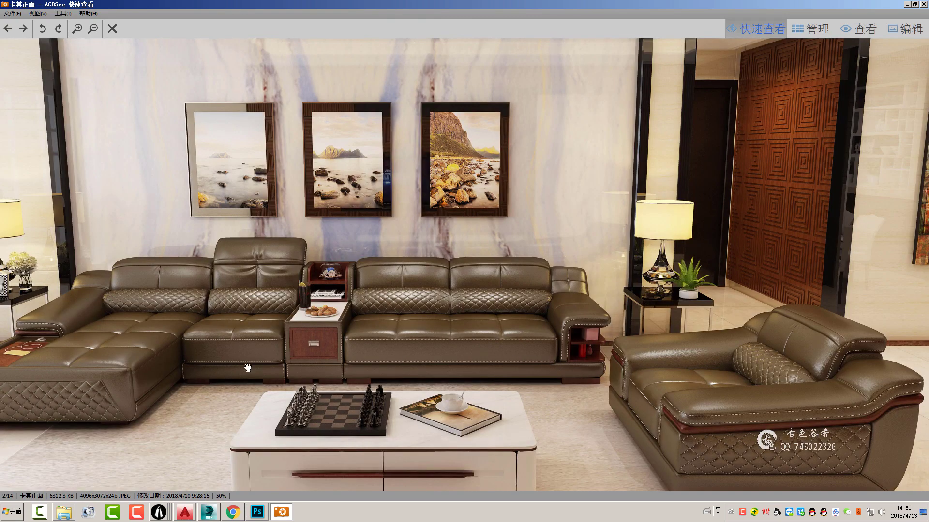
pyautogui.moveTo(248, 369)
pyautogui.mouseDown()
pyautogui.moveTo(470, 352)
pyautogui.moveTo(579, 246)
pyautogui.mouseUp()
pyautogui.scroll(1, 330, 367)
pyautogui.keyDown('ctrl'); pyautogui.scroll(1, 341, 401); pyautogui.keyUp('ctrl')
pyautogui.keyDown('ctrl'); pyautogui.scroll(1, 473, 321); pyautogui.keyUp('ctrl')
pyautogui.keyDown('ctrl'); pyautogui.scroll(-1, 580, 245); pyautogui.keyUp('ctrl')
pyautogui.keyDown('ctrl'); pyautogui.scroll(-1, 569, 286); pyautogui.keyUp('ctrl')
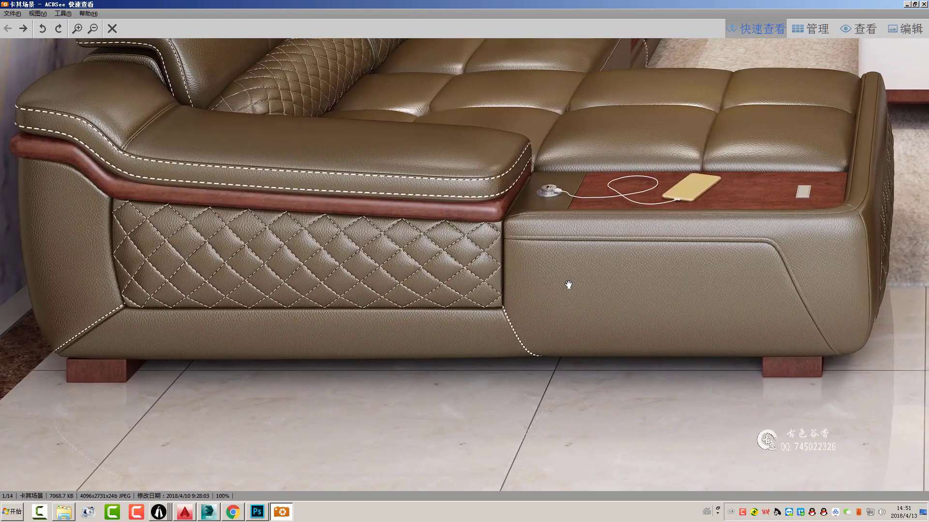
pyautogui.scroll(-1, 565, 293)
# - Pan across the chaise, armchair and sofa, then fit the whole living-room photo
pyautogui.scroll(1, 416, 294)
pyautogui.keyDown('ctrl'); pyautogui.scroll(1, 417, 294); pyautogui.keyUp('ctrl')
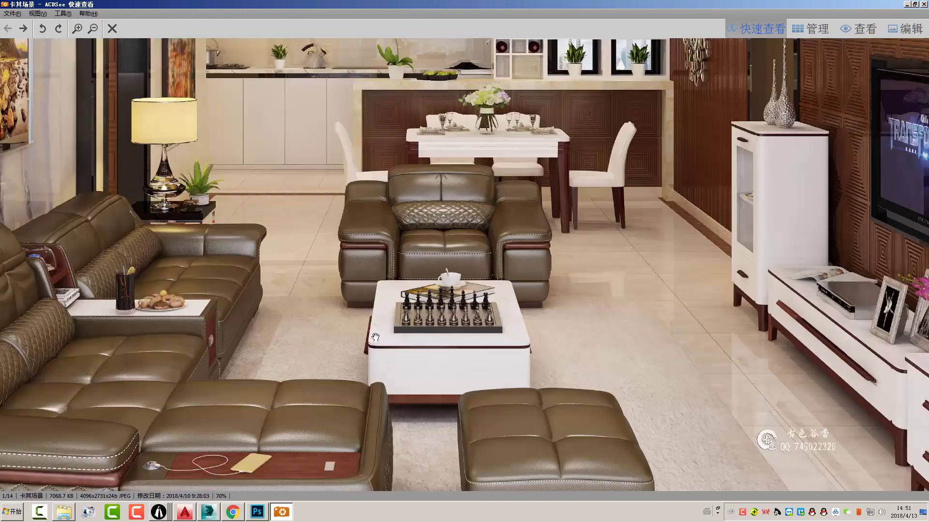
pyautogui.keyDown('ctrl'); pyautogui.scroll(1, 614, 224); pyautogui.keyUp('ctrl')
pyautogui.moveTo(540, 234)
pyautogui.mouseDown()
pyautogui.moveTo(566, 268)
pyautogui.moveTo(623, 227)
pyautogui.mouseUp()
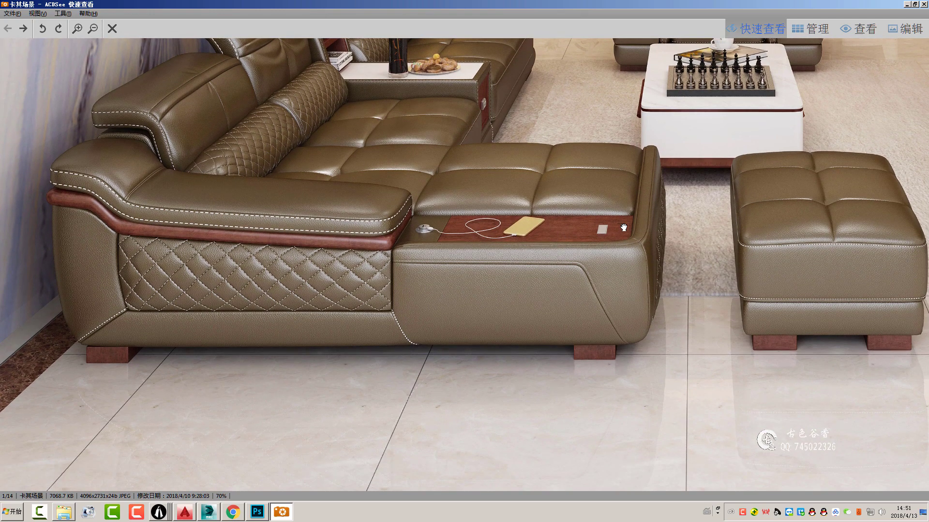
pyautogui.moveTo(492, 234); pyautogui.dragTo(518, 318)
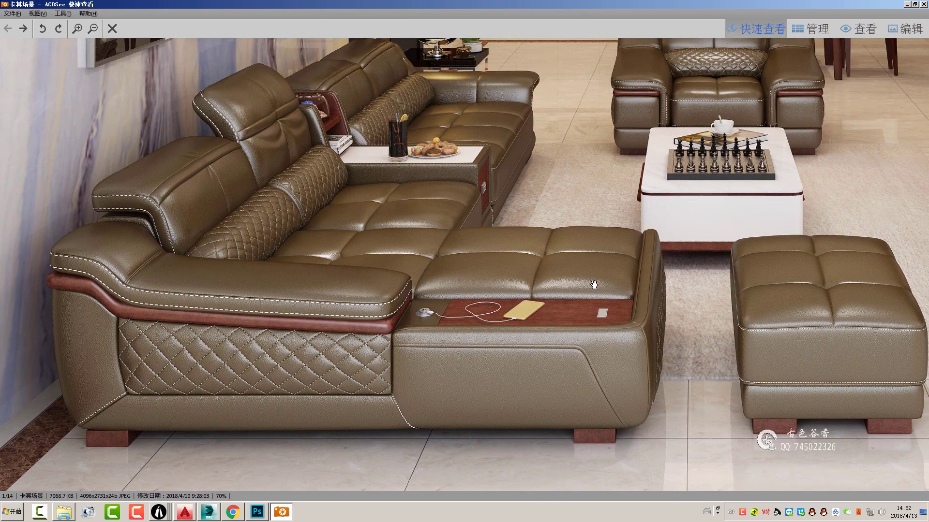
pyautogui.doubleClick(555, 289)
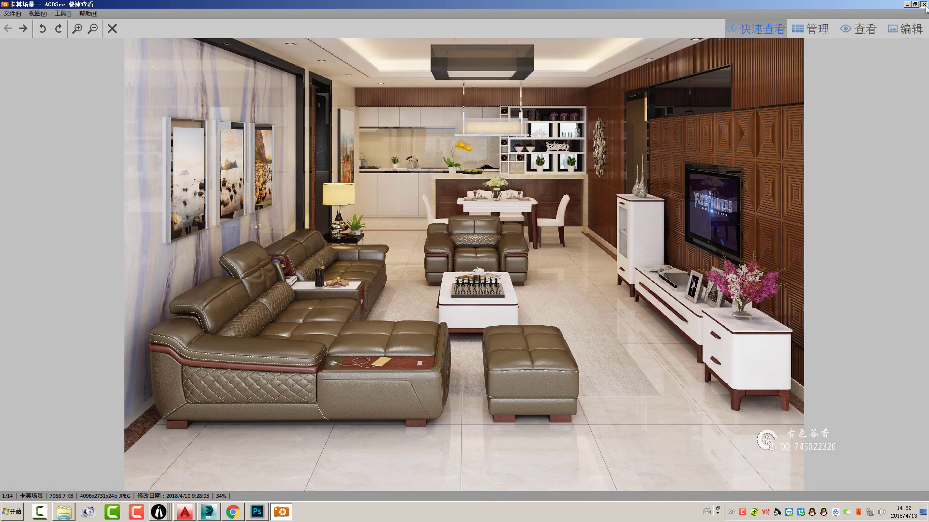
# - Inspect the sectional sofa, then the next photo's right-hand sofa and the wall above
pyautogui.scroll(3, 574, 327)
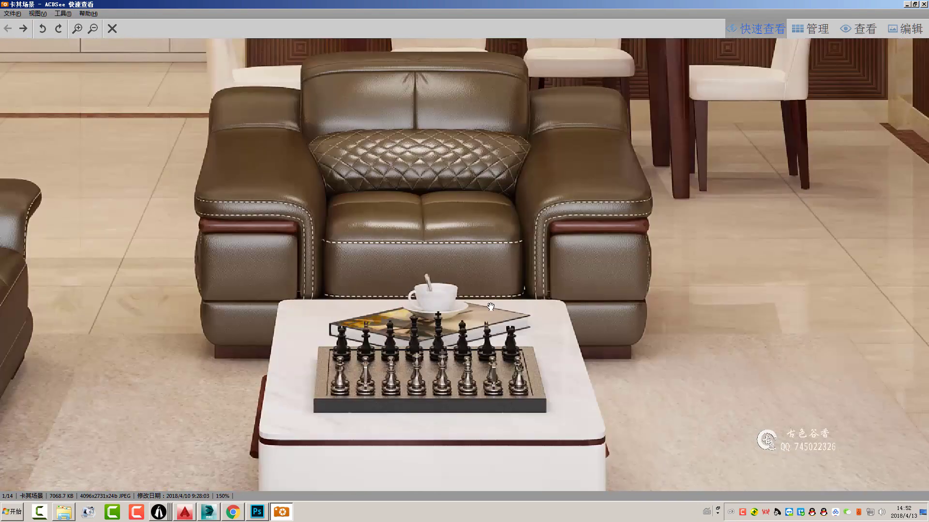
pyautogui.scroll(-1, 574, 327)
pyautogui.scroll(-1, 575, 327)
pyautogui.moveTo(227, 338); pyautogui.dragTo(498, 217)
pyautogui.press('space')
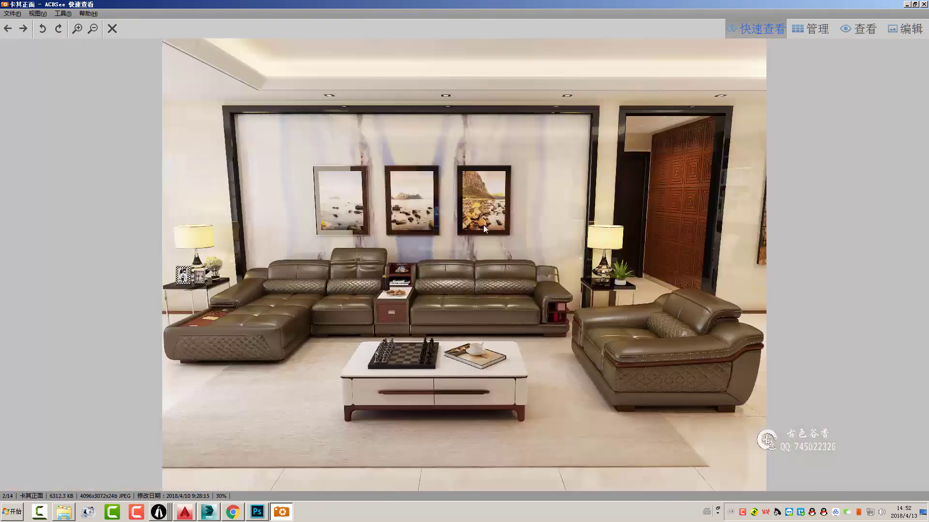
pyautogui.scroll(3, 462, 245)
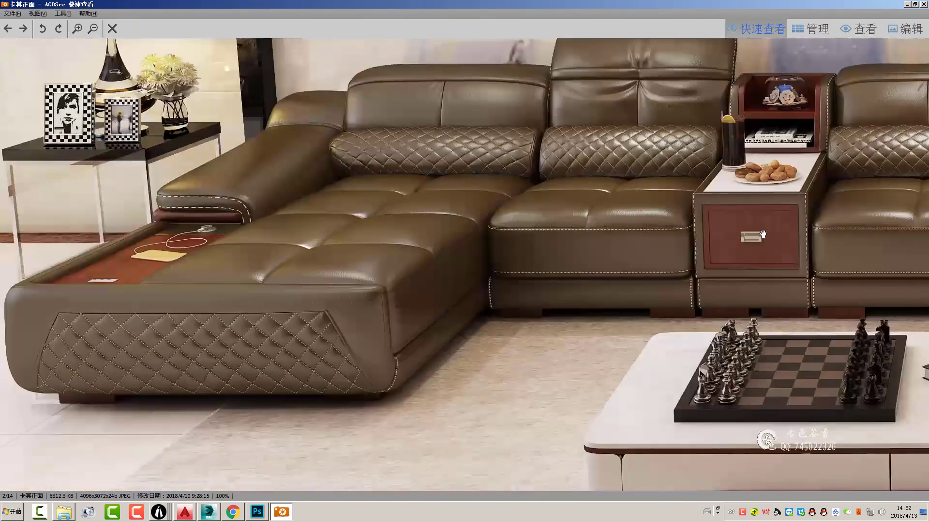
pyautogui.moveTo(338, 238); pyautogui.dragTo(381, 220)
pyautogui.moveTo(503, 222); pyautogui.dragTo(573, 214)
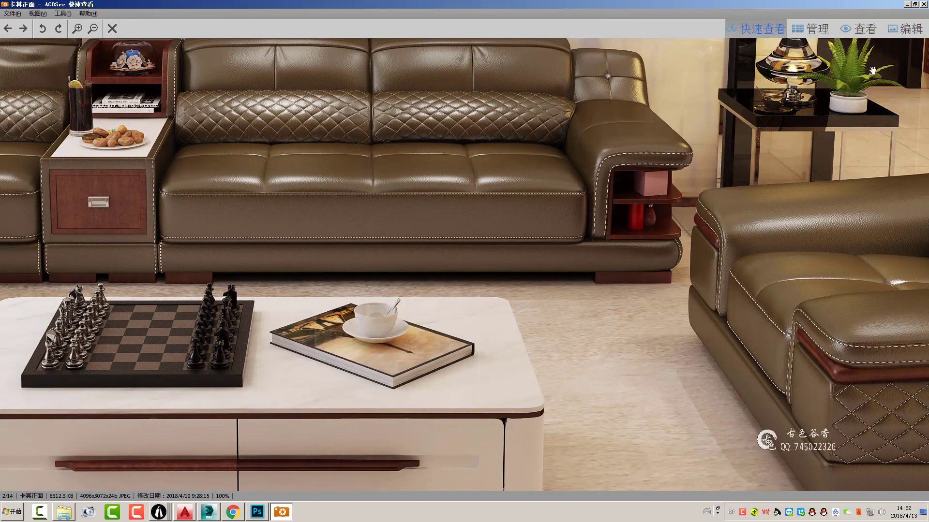
pyautogui.moveTo(872, 70); pyautogui.dragTo(884, 119)
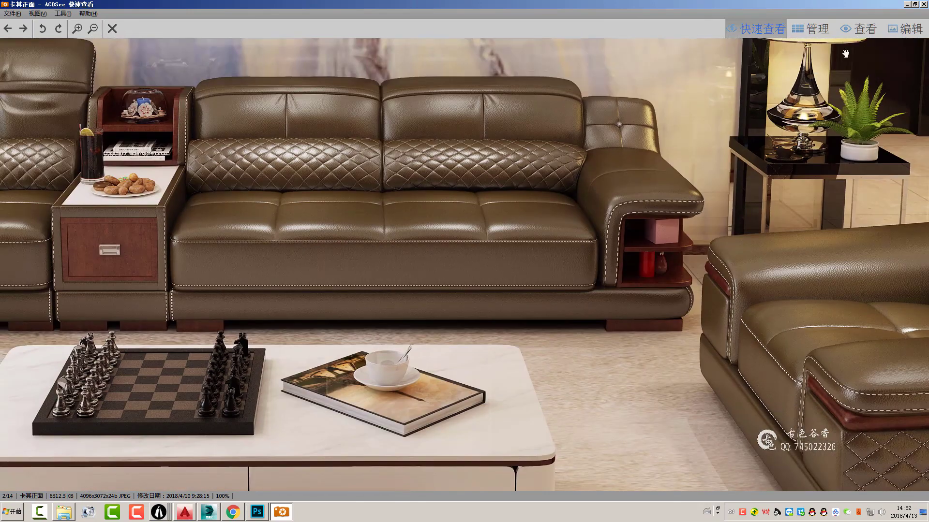
# - Preview the brown scene 棕色场景 photo, then view 卡其场景 full-window and close the viewer
pyautogui.click(924, 5)
pyautogui.click(69, 506)
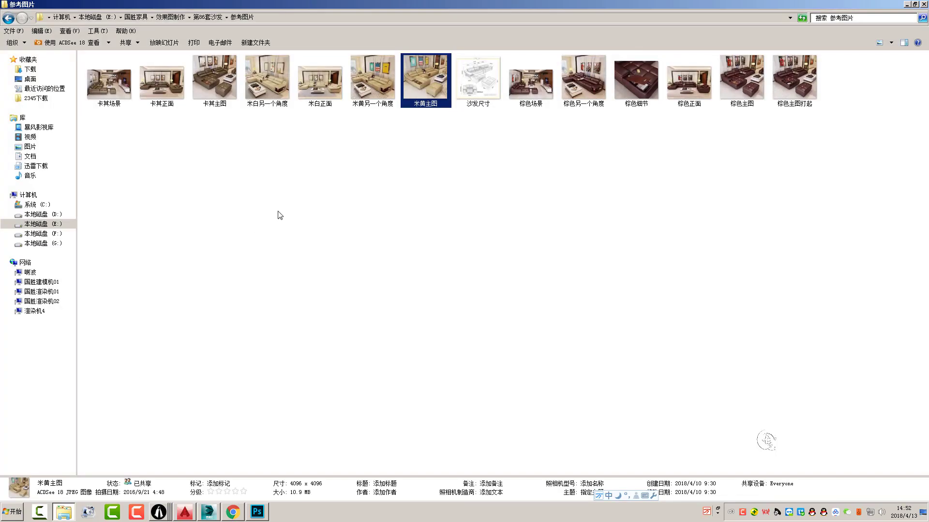
pyautogui.click(530, 90)
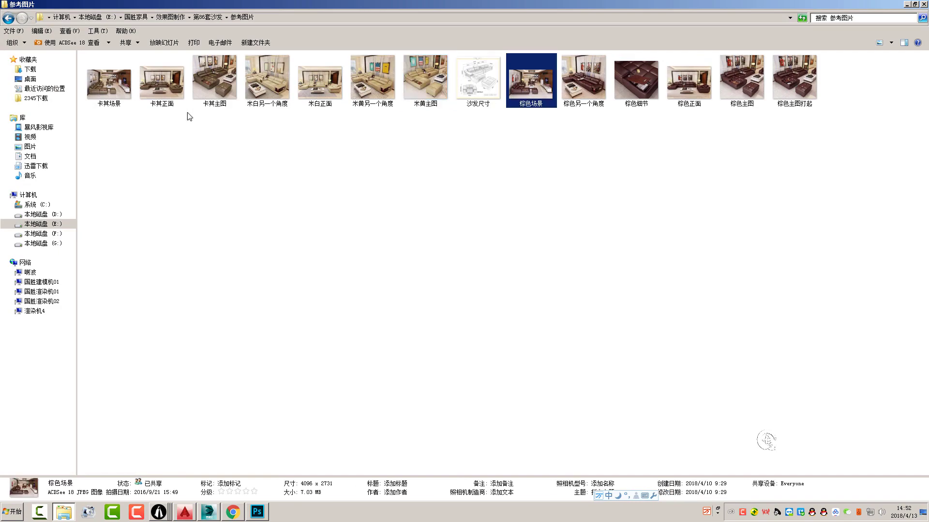
pyautogui.doubleClick(105, 94)
pyautogui.click(920, 4)
pyautogui.doubleClick(540, 83)
pyautogui.click(923, 5)
pyautogui.doubleClick(109, 87)
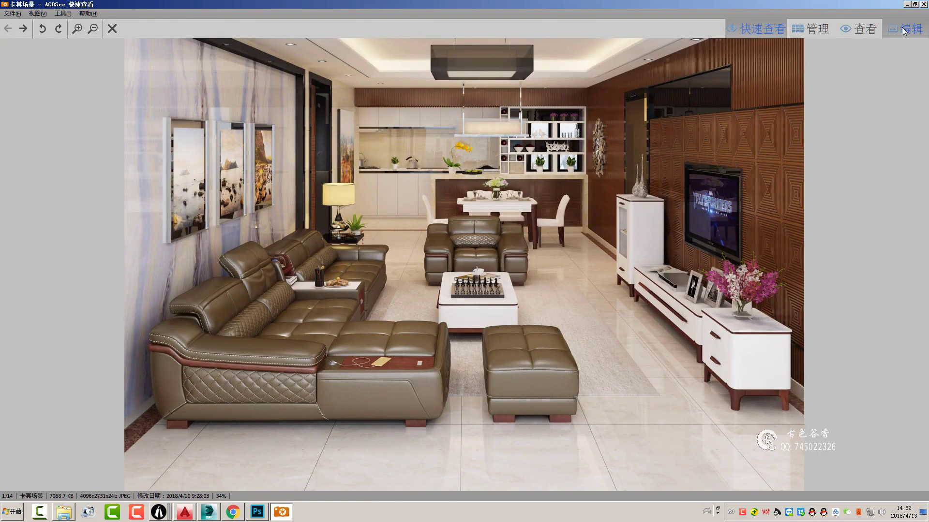
pyautogui.click(923, 5)
# - Open 卡其场景.jpg in Photoshop and crop it to the sofa's chaise end
pyautogui.moveTo(266, 504); pyautogui.dragTo(357, 261)
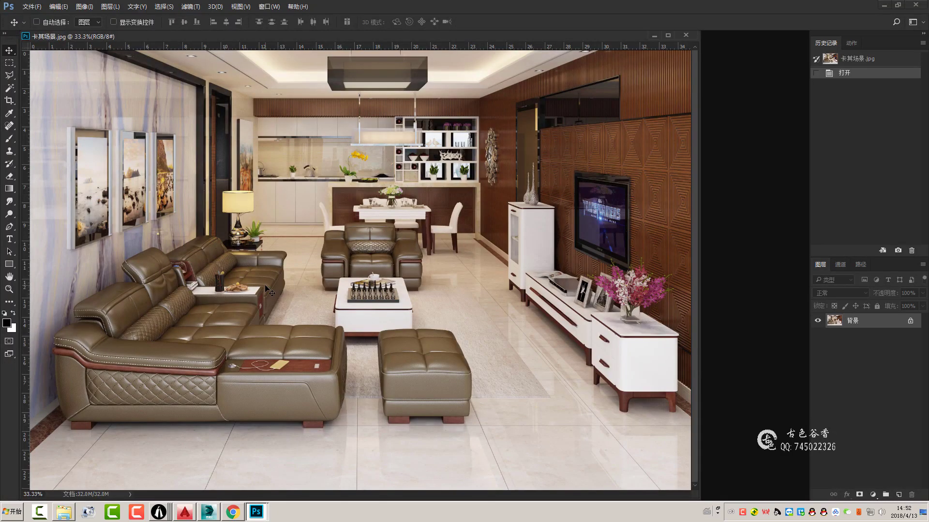
pyautogui.press('c')
pyautogui.moveTo(343, 324); pyautogui.dragTo(52, 430)
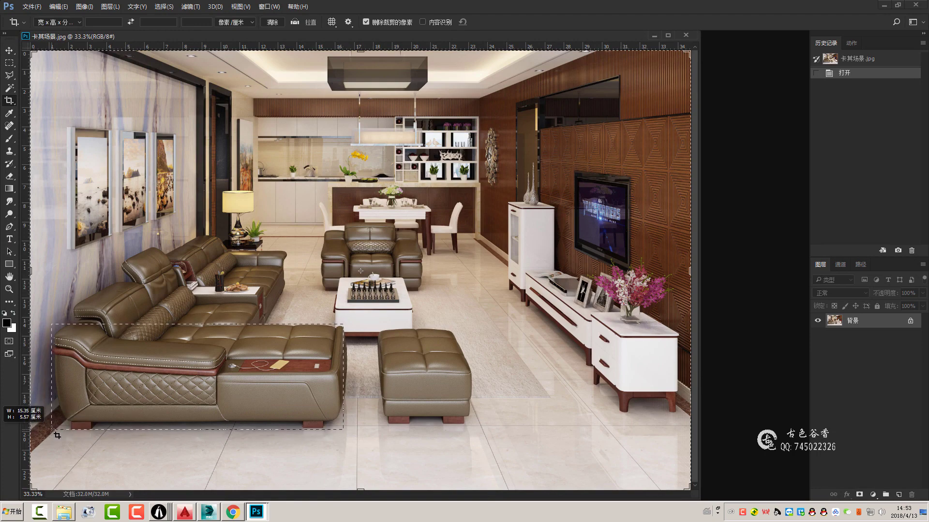
pyautogui.moveTo(57, 435); pyautogui.dragTo(59, 425)
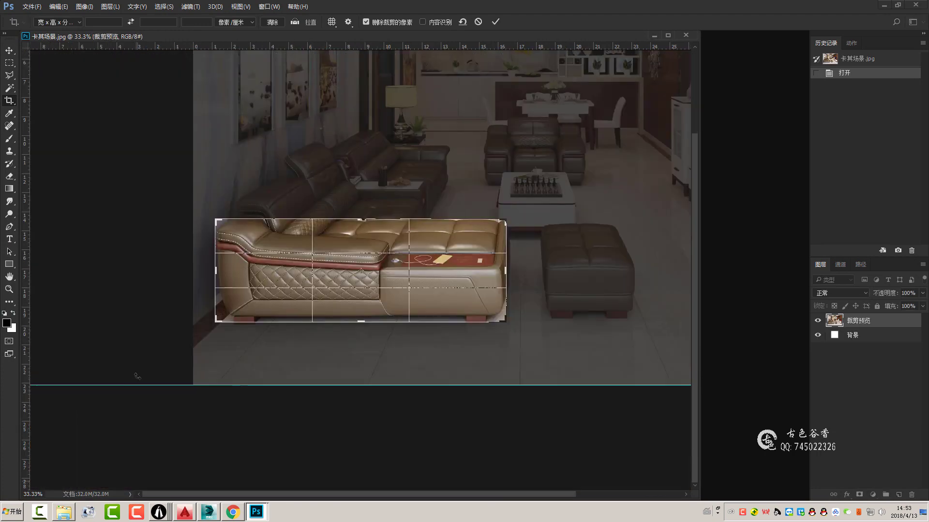
pyautogui.hotkey('ctrl', '1')
pyautogui.moveTo(80, 324); pyautogui.dragTo(196, 324)
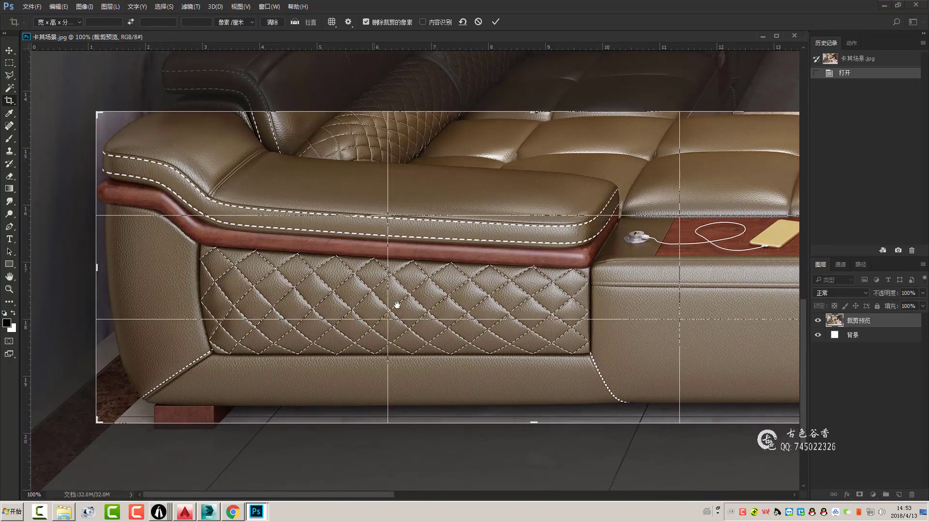
pyautogui.moveTo(397, 304)
pyautogui.mouseDown()
pyautogui.moveTo(491, 296)
pyautogui.moveTo(477, 281)
pyautogui.mouseUp()
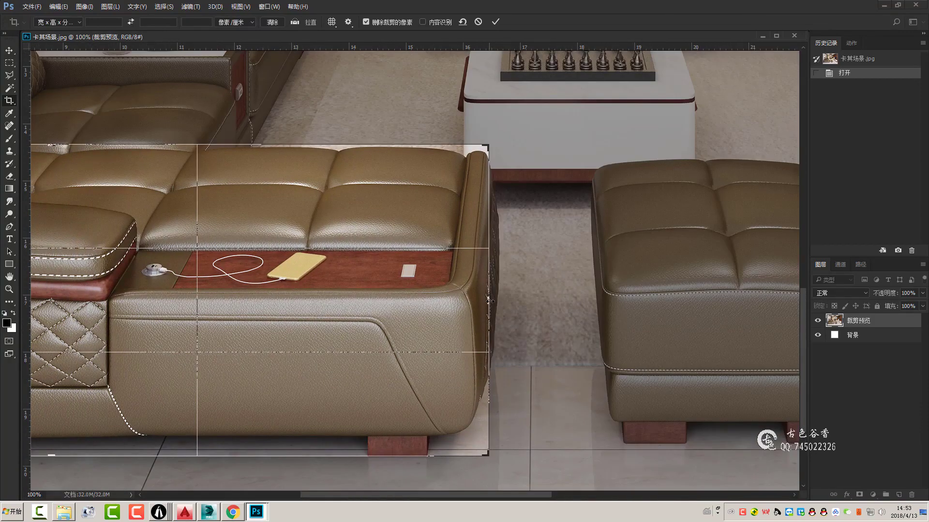
pyautogui.press('v')
pyautogui.hotkey('ctrl', '-')
pyautogui.hotkey('ctrl', '-')
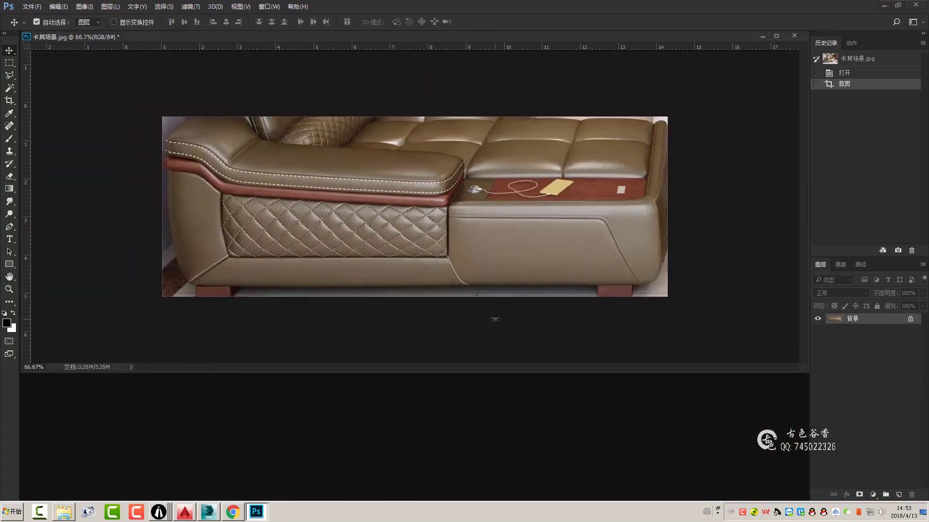
# - Save the cropped image as 01.jpg with default JPEG quality, then close it
pyautogui.hotkey('ctrl', 'shift', 's')
pyautogui.write('01')
pyautogui.click(405, 338)
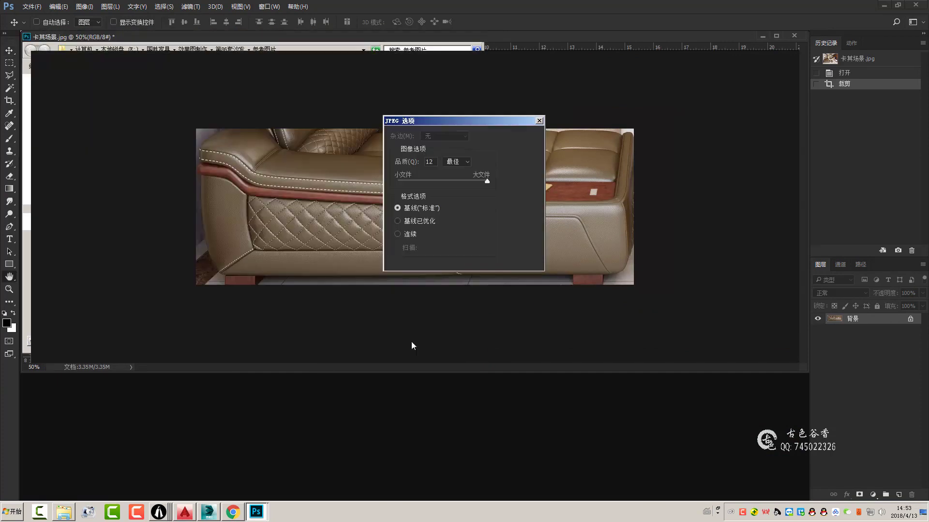
pyautogui.click(516, 140)
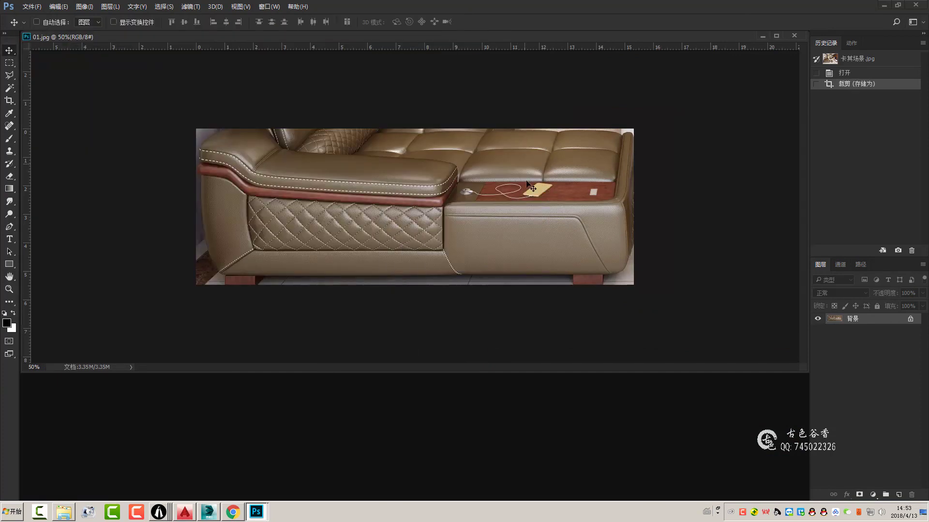
pyautogui.click(793, 35)
pyautogui.click(63, 512)
# - Preview the 卡其正面 front-view photo, then open it in Photoshop zoomed on the sofa
pyautogui.click(226, 92)
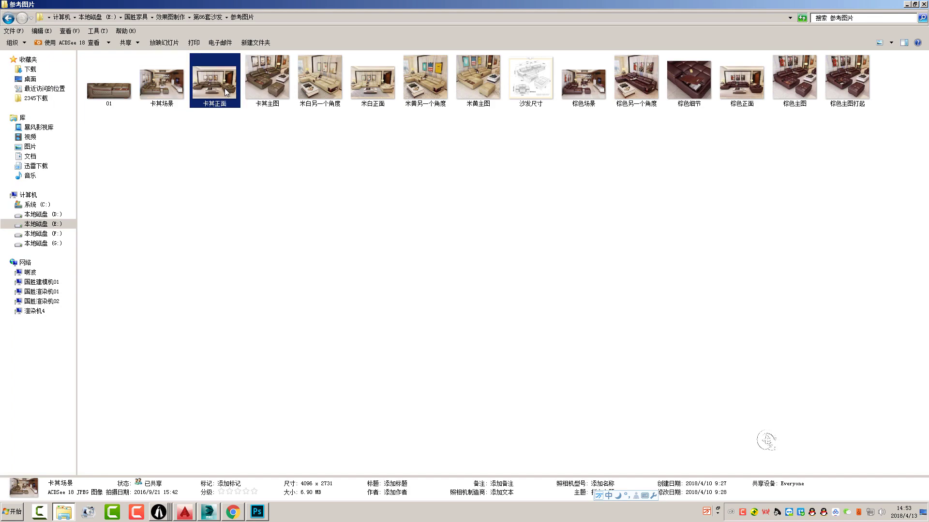
pyautogui.doubleClick(227, 92)
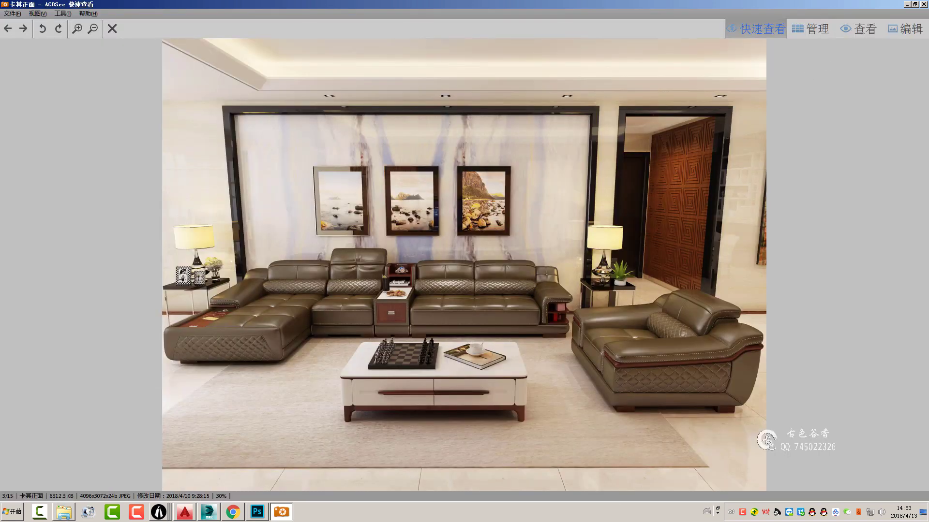
pyautogui.click(924, 4)
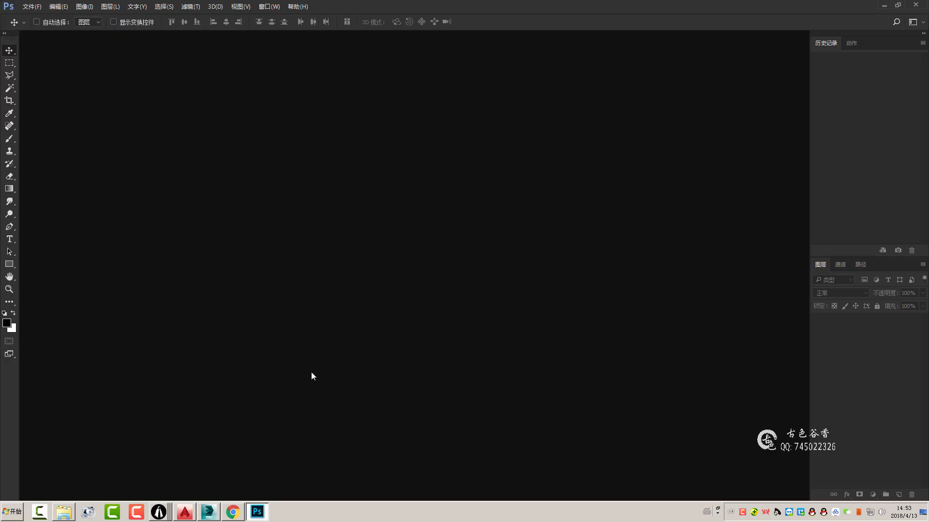
pyautogui.moveTo(314, 425); pyautogui.dragTo(312, 375)
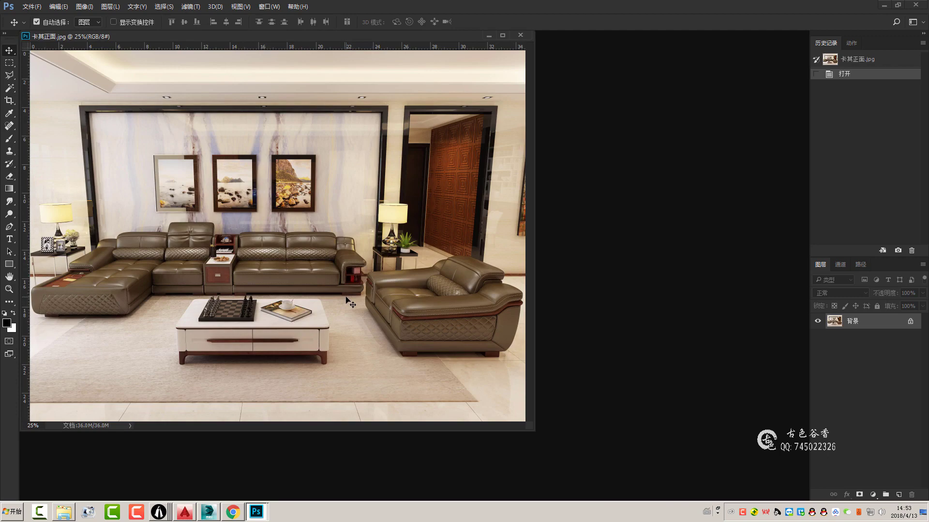
pyautogui.hotkey('ctrl', '+')
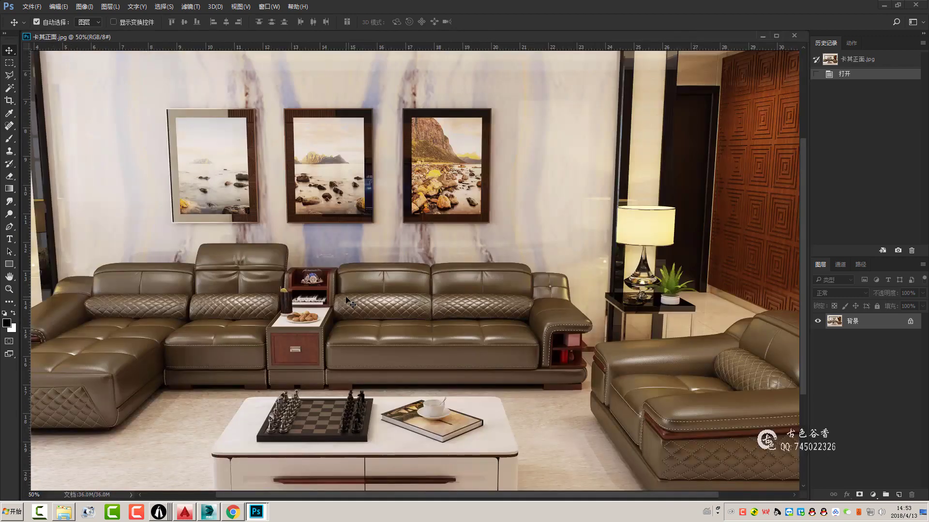
pyautogui.hotkey('ctrl', '+')
pyautogui.moveTo(350, 303)
pyautogui.mouseDown()
pyautogui.moveTo(387, 191)
pyautogui.moveTo(277, 190)
pyautogui.moveTo(300, 196)
pyautogui.mouseUp()
# - Crop the photo to frame the right-hand sofa, adjusting all four edges
pyautogui.press('c')
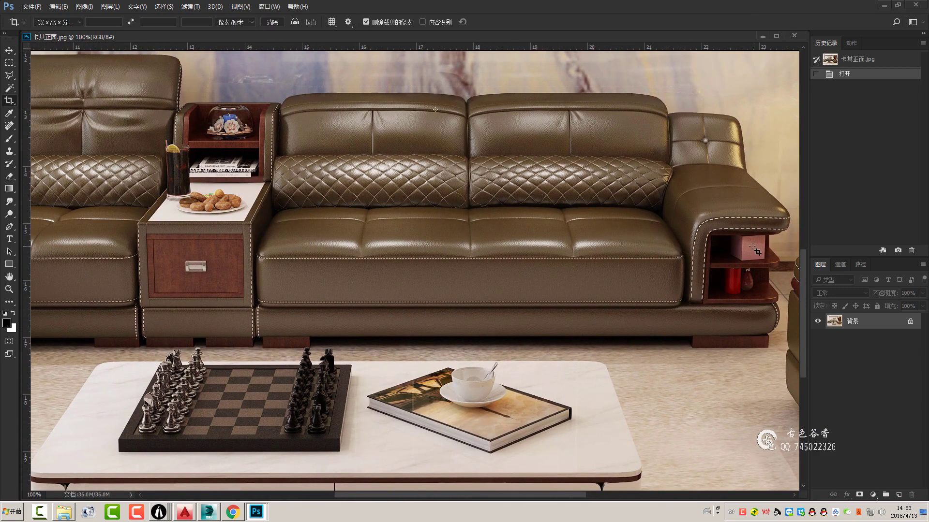
pyautogui.click(376, 196)
pyautogui.hotkey('ctrl', '0')
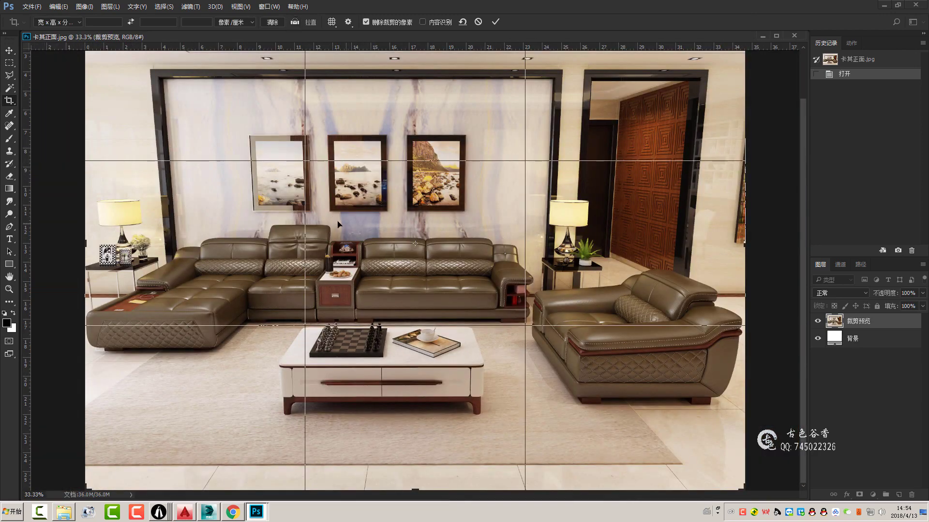
pyautogui.press('Return')
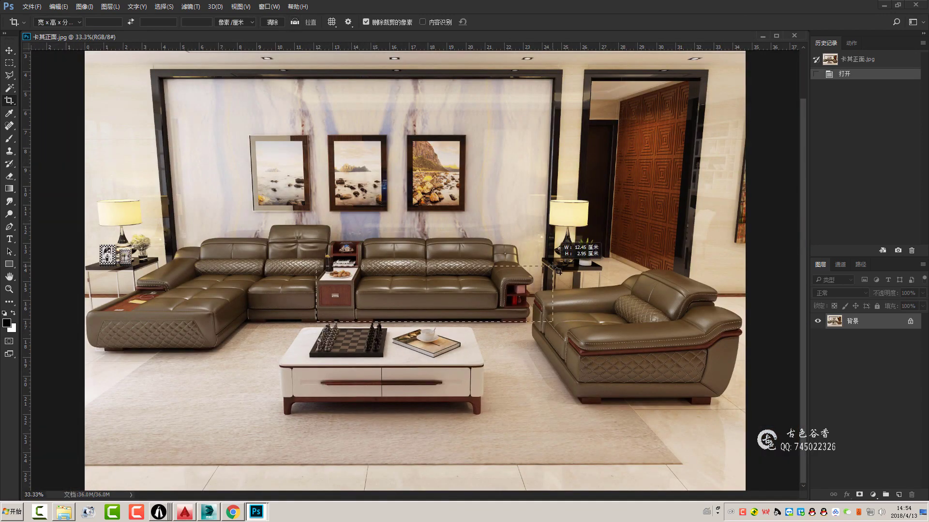
pyautogui.moveTo(319, 321); pyautogui.dragTo(533, 241)
pyautogui.hotkey('ctrl', '+')
pyautogui.hotkey('ctrl', '+')
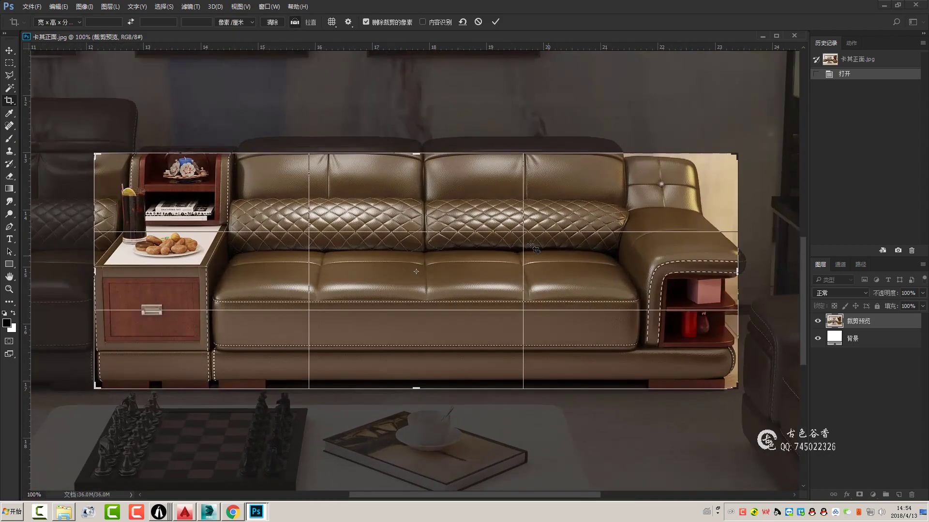
pyautogui.moveTo(419, 158); pyautogui.dragTo(421, 147)
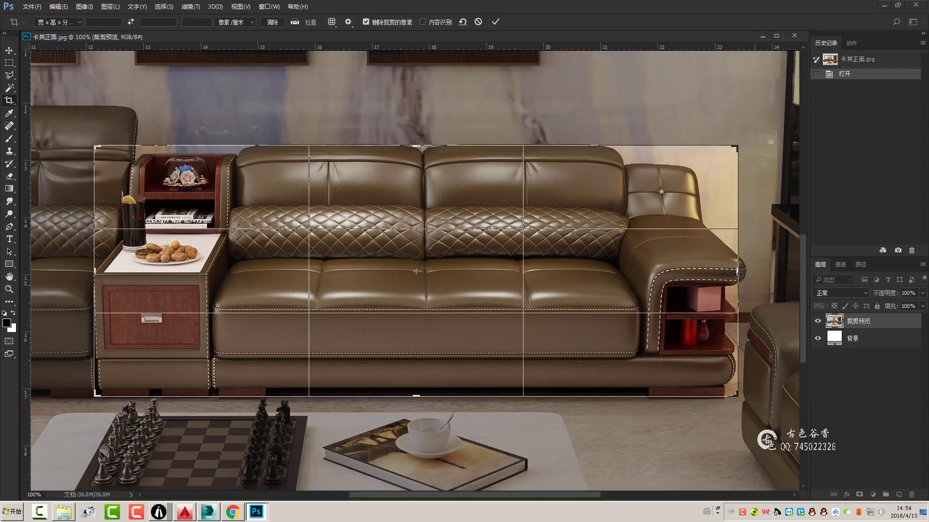
pyautogui.moveTo(737, 272); pyautogui.dragTo(741, 273)
pyautogui.moveTo(91, 273); pyautogui.dragTo(91, 274)
pyautogui.moveTo(416, 397); pyautogui.dragTo(420, 399)
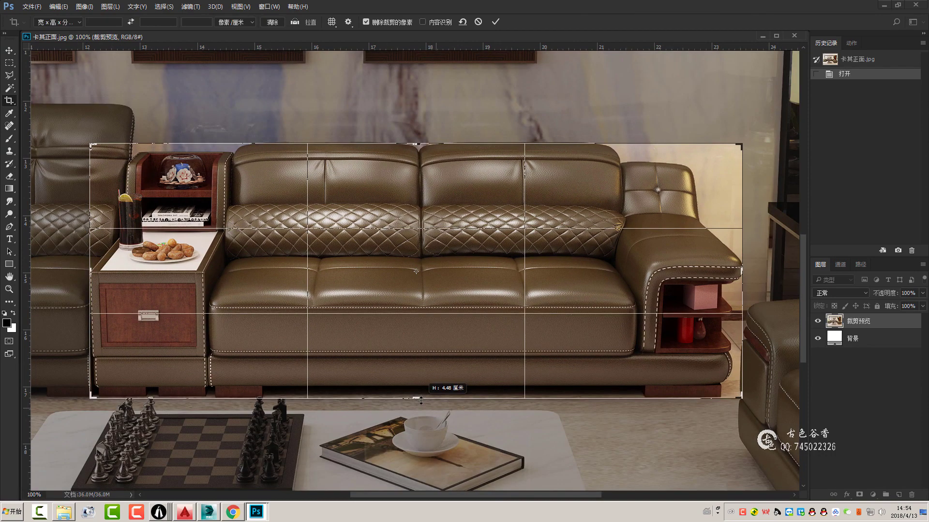
pyautogui.press('Return')
# - Save the cropped photo as 02.jpg
pyautogui.press('v')
pyautogui.hotkey('ctrl', 'shift', 's')
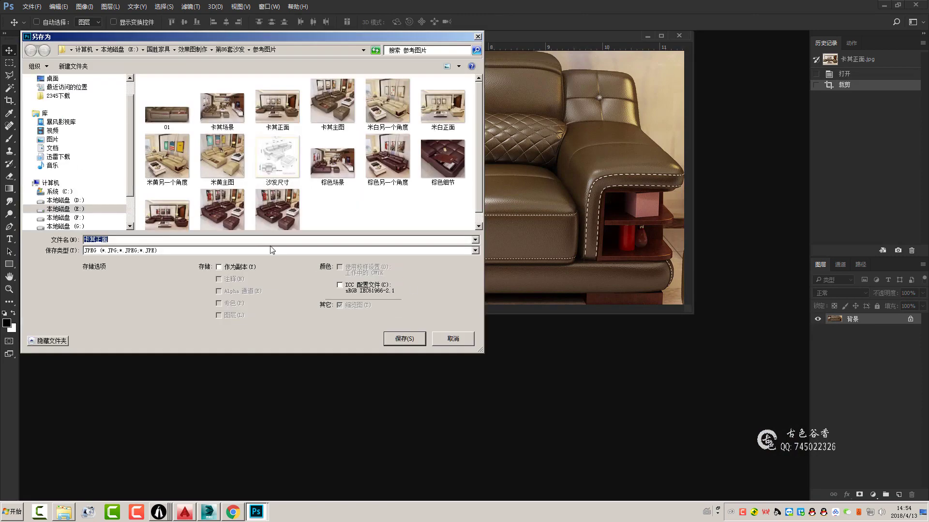
pyautogui.click(404, 338)
pyautogui.press('Return')
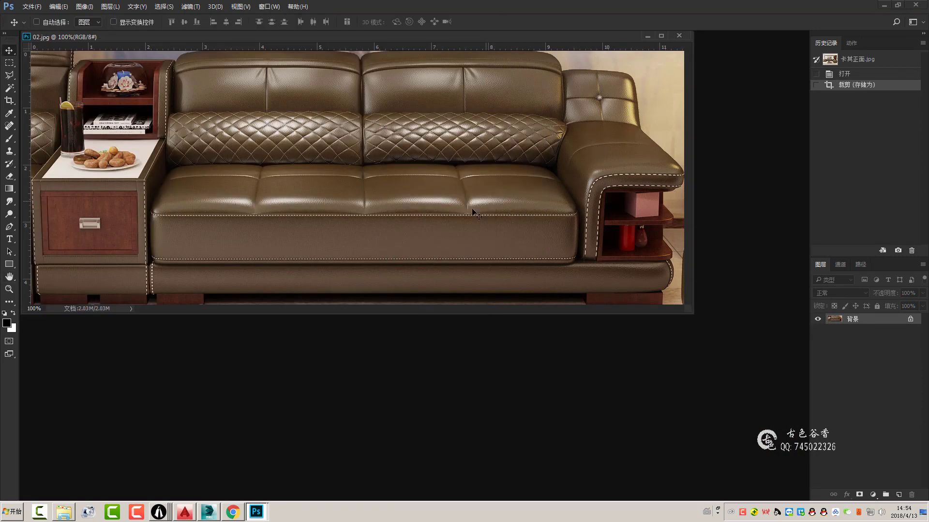
# - Close 02.jpg, check the size of image 01, and return to 3ds Max
pyautogui.click(679, 36)
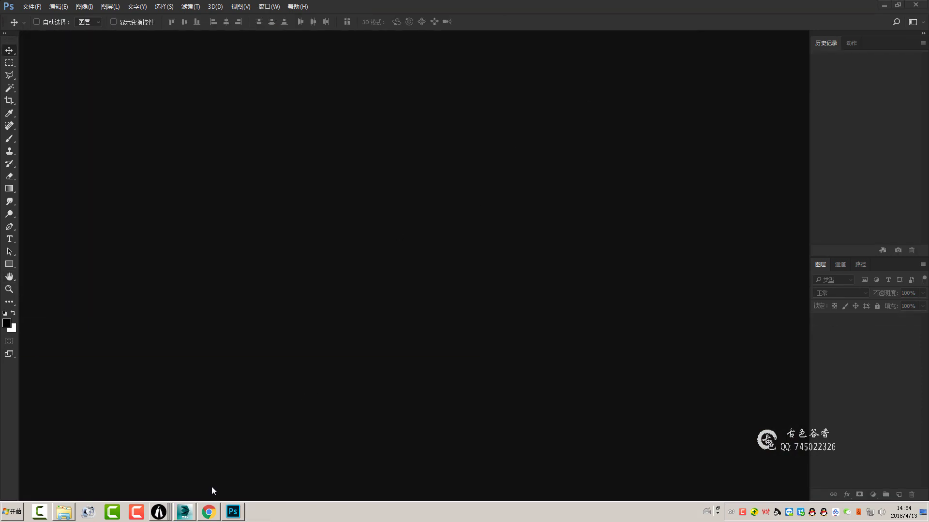
pyautogui.click(64, 512)
pyautogui.click(112, 92)
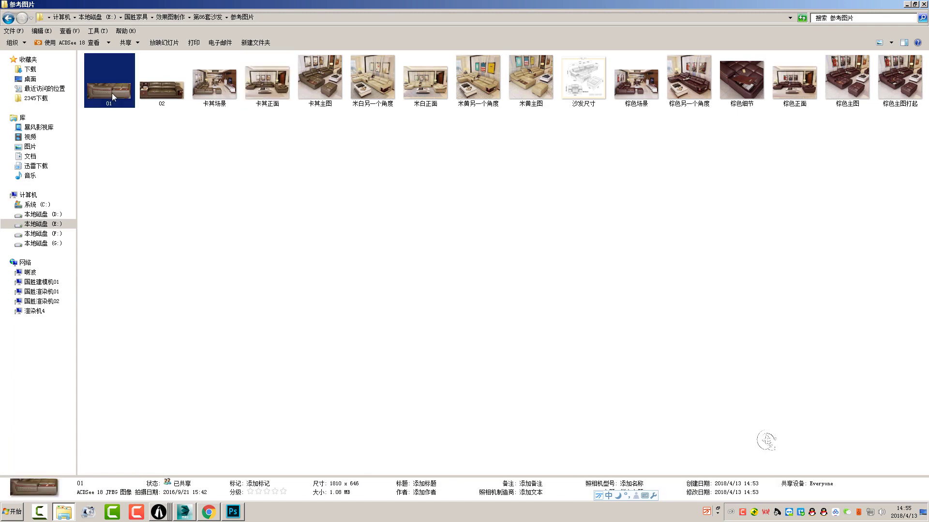
pyautogui.click(185, 513)
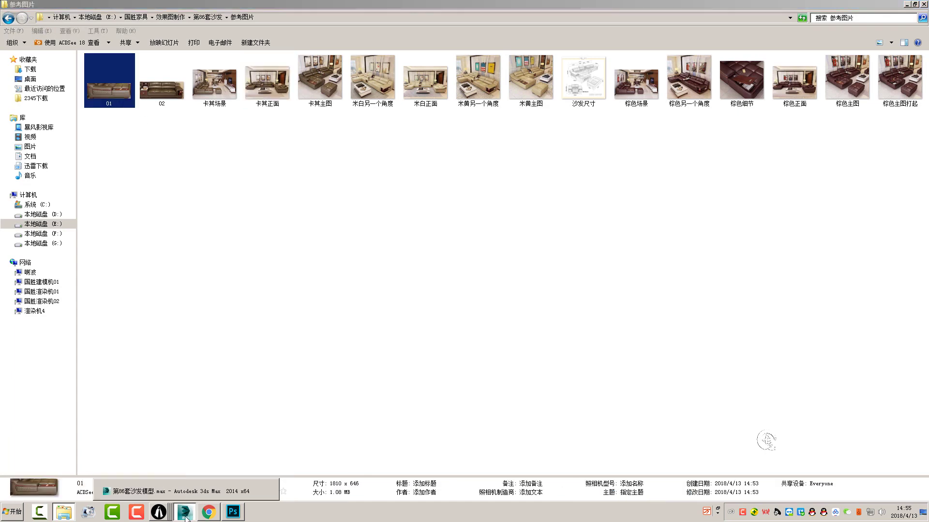
# - Maximize the Left viewport and draw a standard Plane over the sofa outline
pyautogui.hotkey('alt', 'w')
pyautogui.hotkey('alt', 'w')
pyautogui.click(896, 73)
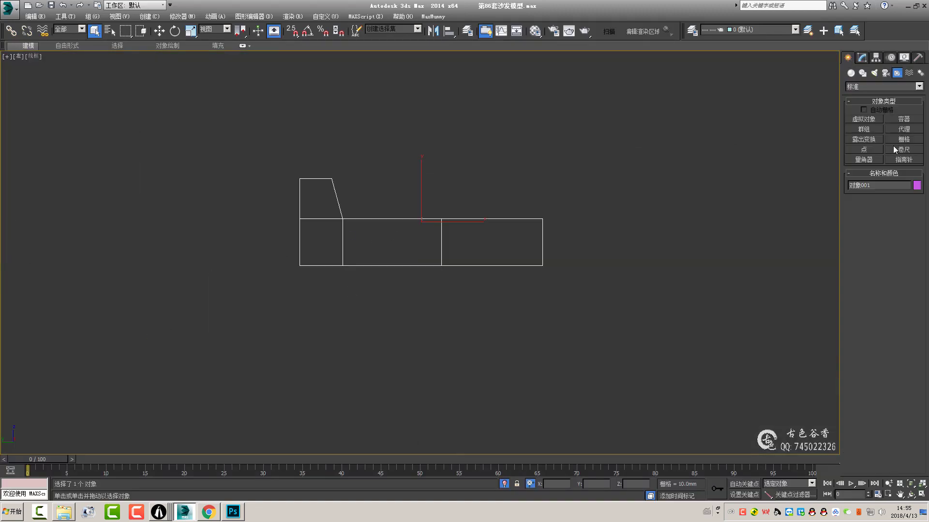
pyautogui.click(850, 73)
pyautogui.click(903, 160)
pyautogui.scroll(3, 358, 243)
pyautogui.scroll(2, 244, 118)
pyautogui.moveTo(219, 92)
pyautogui.mouseDown()
pyautogui.moveTo(412, 317)
pyautogui.moveTo(770, 320)
pyautogui.mouseUp()
# - Size the plane 846 × 1810 with 1 segment, convert to Editable Poly, centre it
pyautogui.rightClick(912, 247)
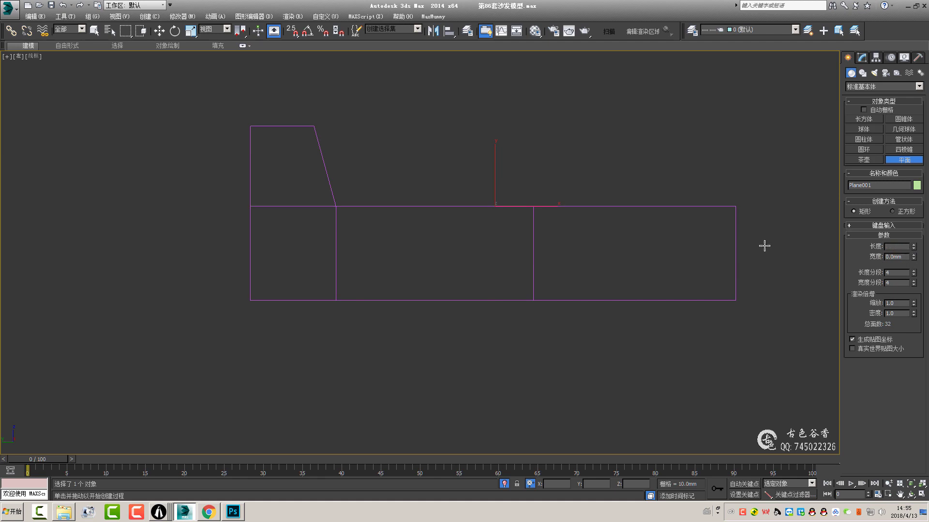
pyautogui.write('846')
pyautogui.press('Return')
pyautogui.press('Tab')
pyautogui.write('0')
pyautogui.press('Return')
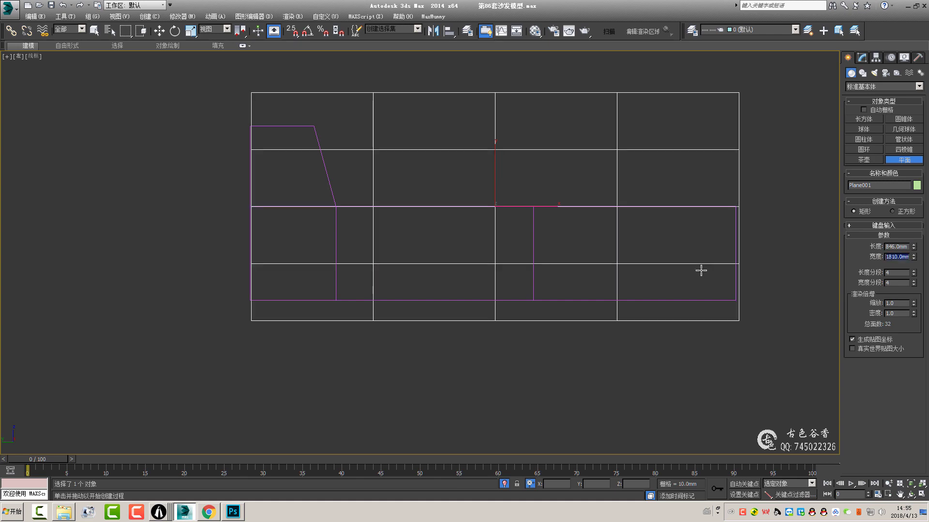
pyautogui.rightClick(913, 272)
pyautogui.rightClick(575, 237)
pyautogui.moveTo(499, 198)
pyautogui.mouseDown(button='middle')
pyautogui.moveTo(489, 197)
pyautogui.moveTo(503, 220)
pyautogui.mouseUp(button='middle')
pyautogui.press('w')
pyautogui.moveTo(503, 220); pyautogui.dragTo(521, 214)
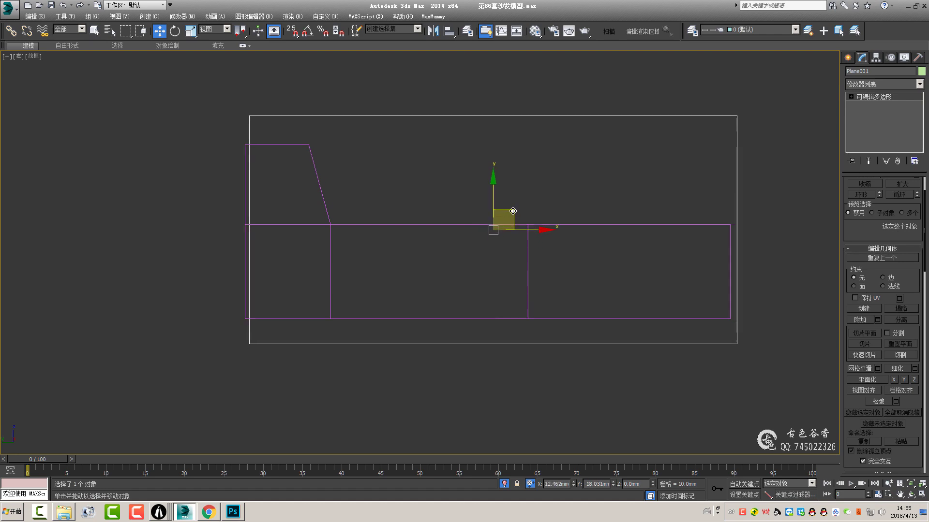
# - Draw a small plane at the base's lower right, convert it to Editable Poly, enable snapping
pyautogui.click(556, 319)
pyautogui.click(847, 58)
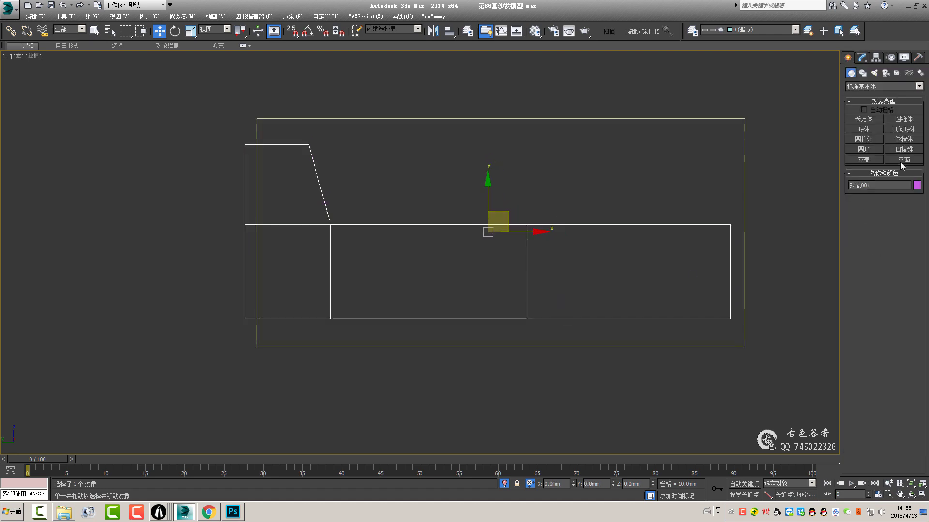
pyautogui.click(900, 160)
pyautogui.scroll(2, 671, 278)
pyautogui.moveTo(735, 264); pyautogui.dragTo(690, 288)
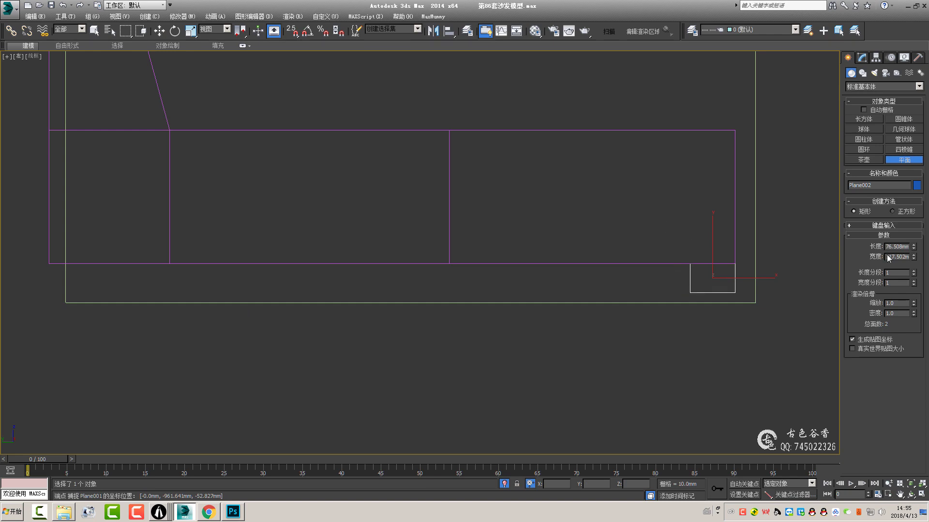
pyautogui.press('w')
pyautogui.rightClick(520, 279)
pyautogui.click(617, 290)
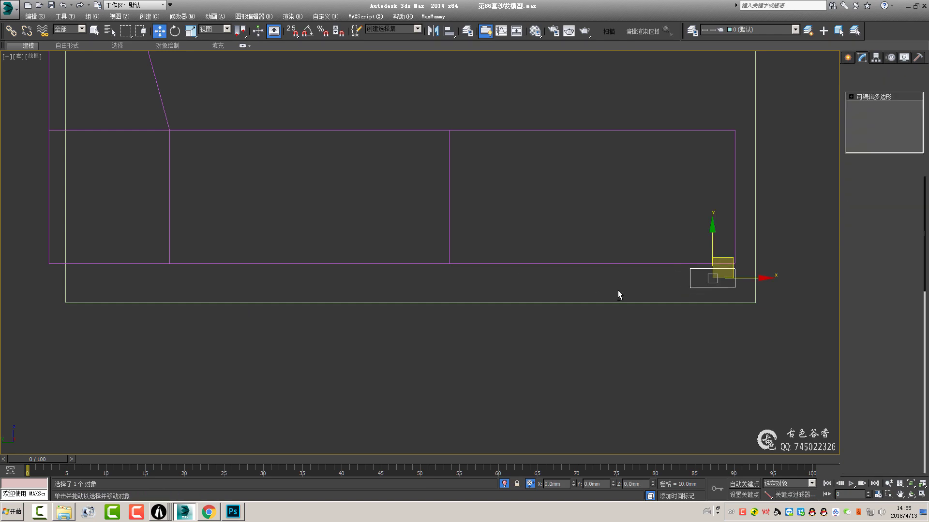
pyautogui.scroll(3, 665, 294)
pyautogui.scroll(2, 673, 285)
pyautogui.press('s')
# - Drag the cropped sofa photo from the reference folder onto the plane
pyautogui.scroll(-3, 677, 280)
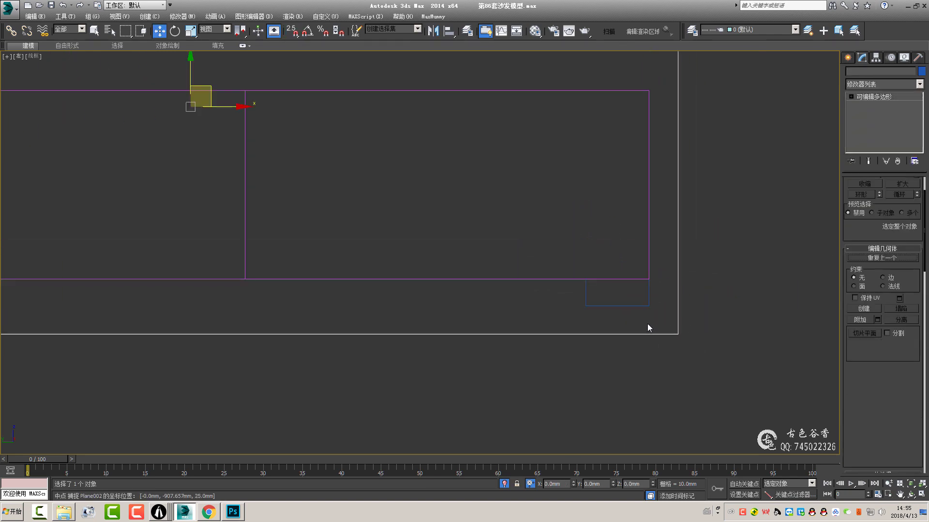
pyautogui.scroll(-4, 432, 300)
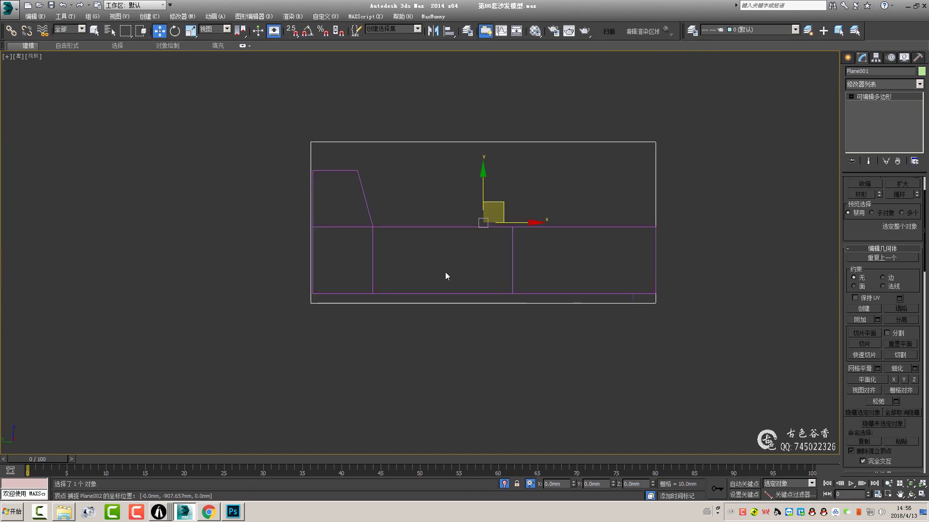
pyautogui.scroll(2, 464, 272)
pyautogui.press('q')
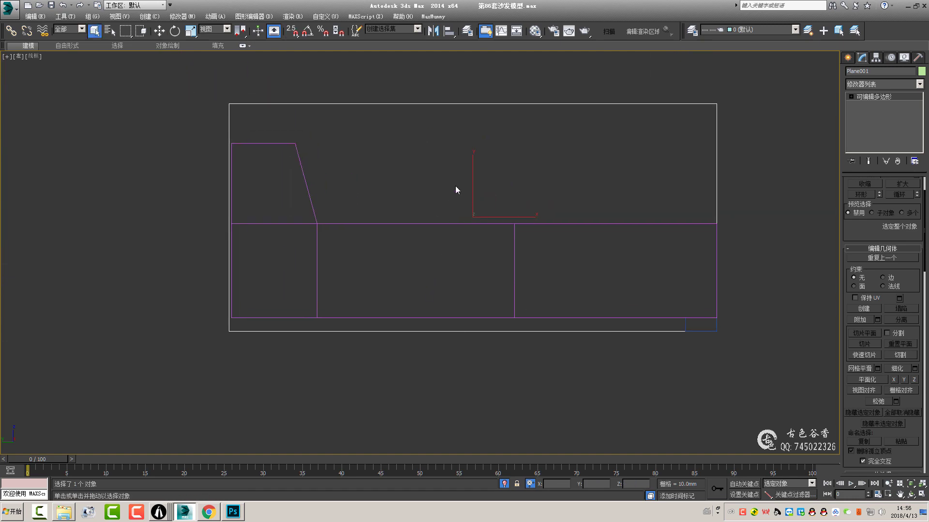
pyautogui.moveTo(552, 182); pyautogui.dragTo(507, 180, button='middle')
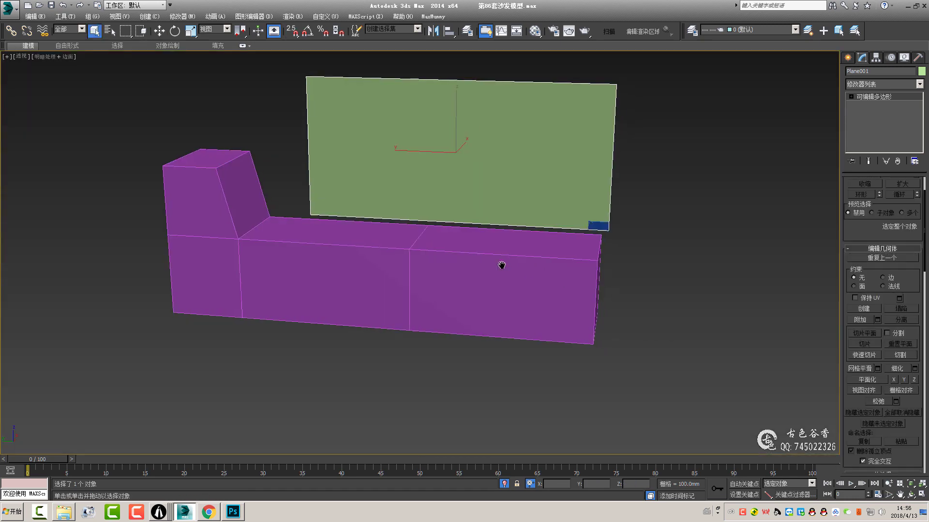
pyautogui.click(63, 512)
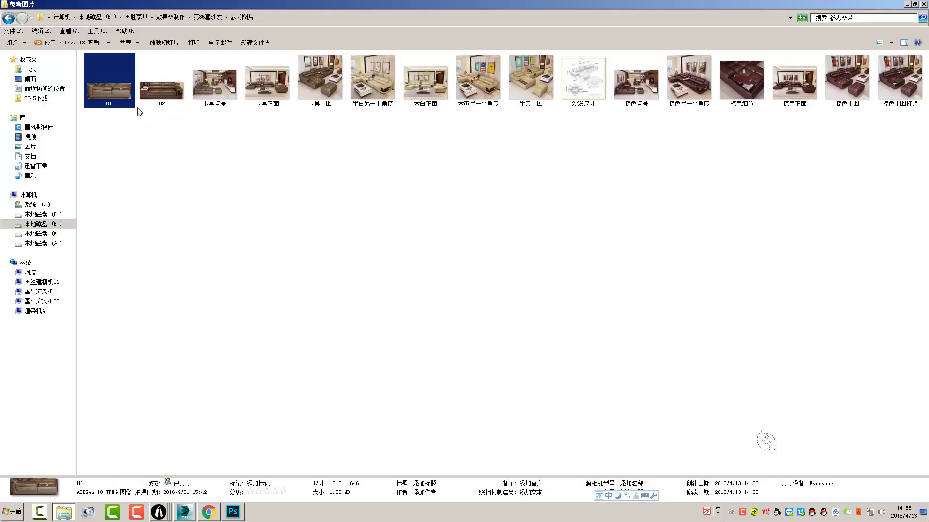
pyautogui.moveTo(178, 503); pyautogui.dragTo(518, 190)
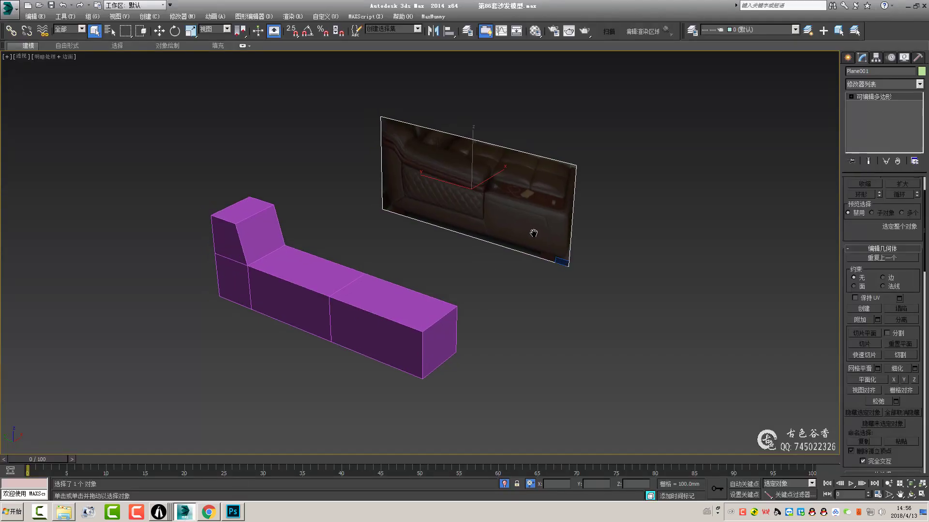
# - Move the photo plane up and right, orbiting so it faces the viewer
pyautogui.keyDown('alt'); pyautogui.moveTo(535, 217); pyautogui.dragTo(445, 155, button='middle'); pyautogui.keyUp('alt')
pyautogui.press('w')
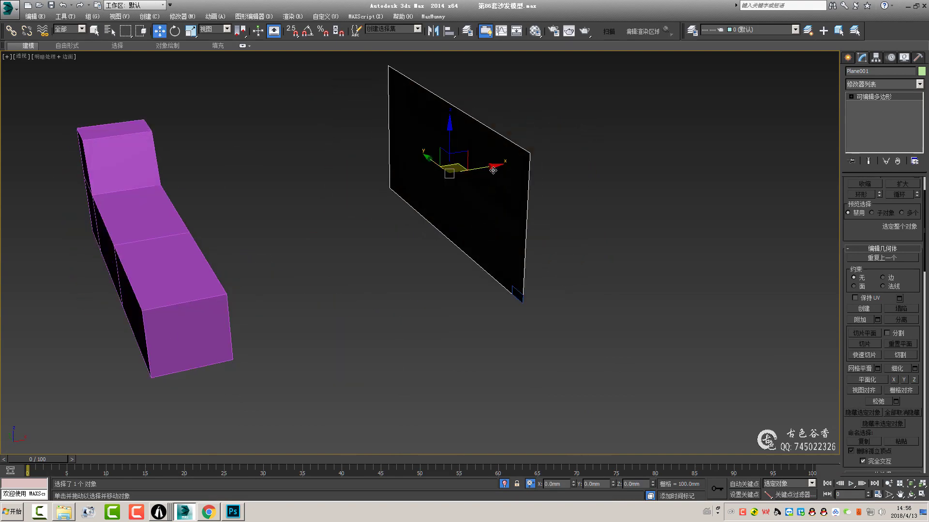
pyautogui.moveTo(445, 155); pyautogui.dragTo(615, 234)
pyautogui.keyDown('alt'); pyautogui.moveTo(616, 234); pyautogui.dragTo(581, 254, button='middle'); pyautogui.keyUp('alt')
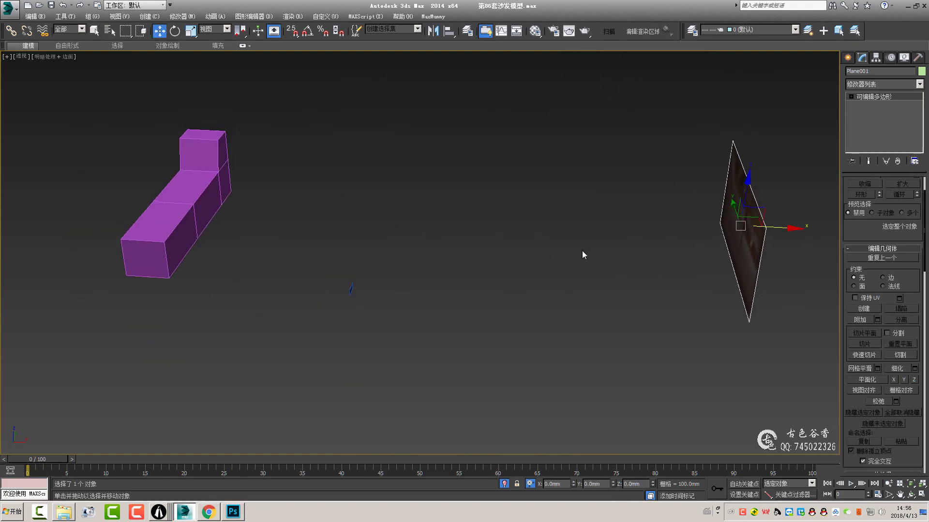
pyautogui.moveTo(462, 256)
pyautogui.keyDown('alt'); pyautogui.mouseDown(button='middle')
pyautogui.moveTo(477, 251)
pyautogui.moveTo(479, 226)
pyautogui.moveTo(560, 223)
pyautogui.mouseUp(button='middle'); pyautogui.keyUp('alt')
# - Turn off Show Frozen in Gray, freeze the photo plane, and maximize the side view
pyautogui.rightClick(576, 211)
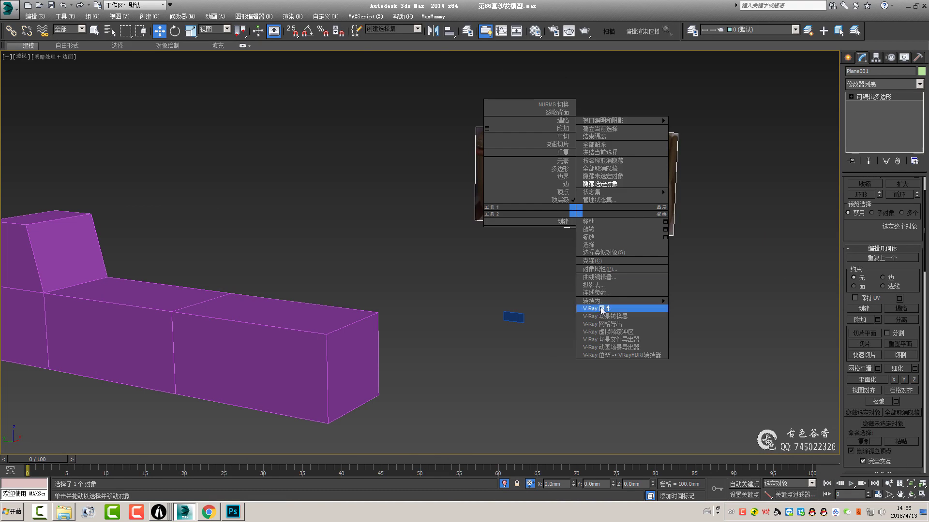
pyautogui.click(599, 271)
pyautogui.click(496, 388)
pyautogui.keyDown('alt'); pyautogui.moveTo(560, 310); pyautogui.dragTo(553, 287, button='middle'); pyautogui.keyUp('alt')
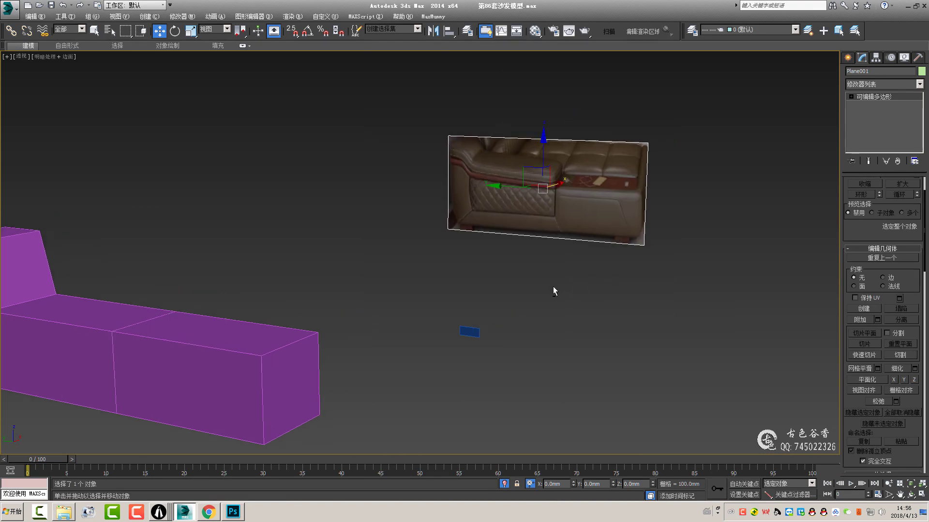
pyautogui.rightClick(554, 220)
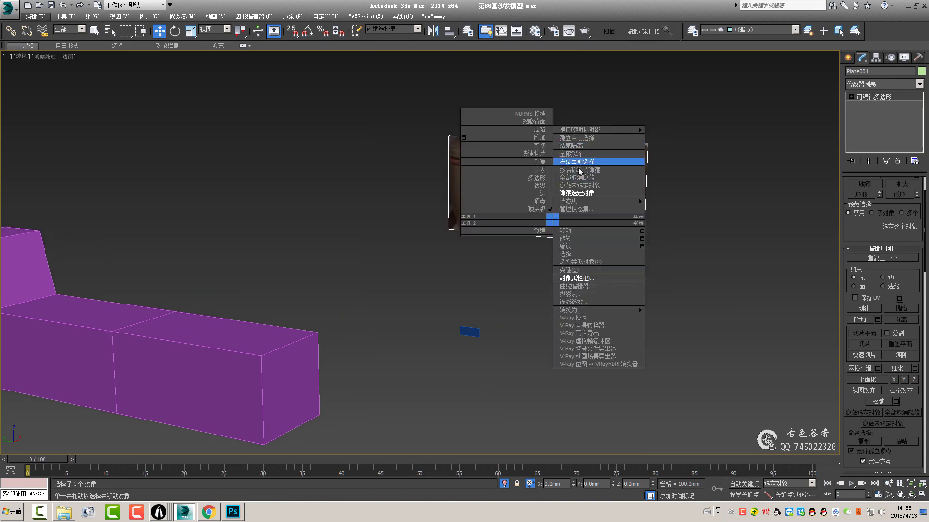
pyautogui.click(580, 162)
pyautogui.scroll(-3, 583, 166)
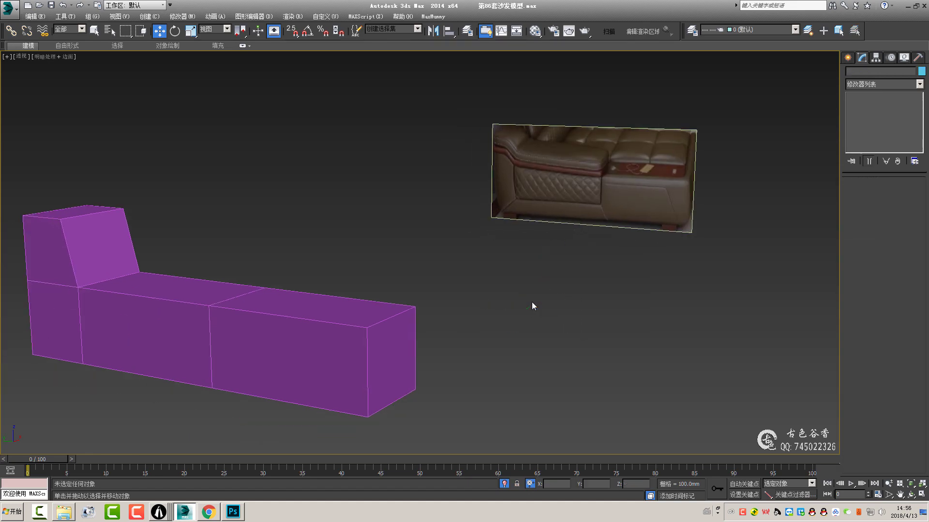
pyautogui.hotkey('alt', 'w')
pyautogui.hotkey('alt', 'w')
# - Shade the side view and assign material 2 to the purple sofa base
pyautogui.press('F3')
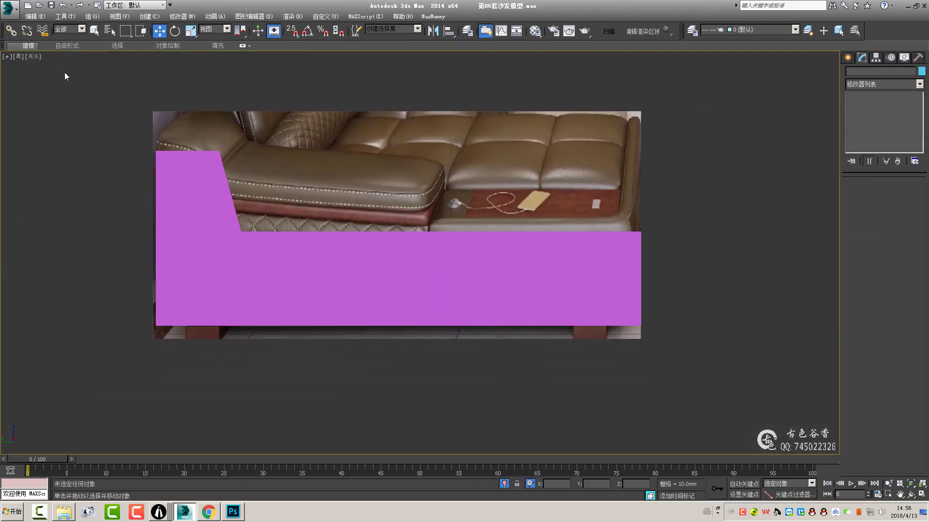
pyautogui.scroll(3, 393, 188)
pyautogui.scroll(-2, 412, 207)
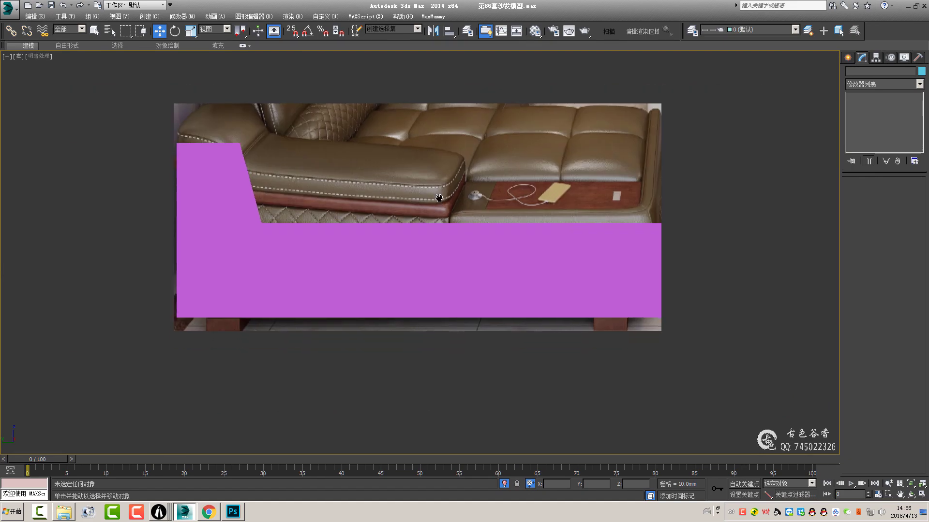
pyautogui.click(346, 252)
pyautogui.press('m')
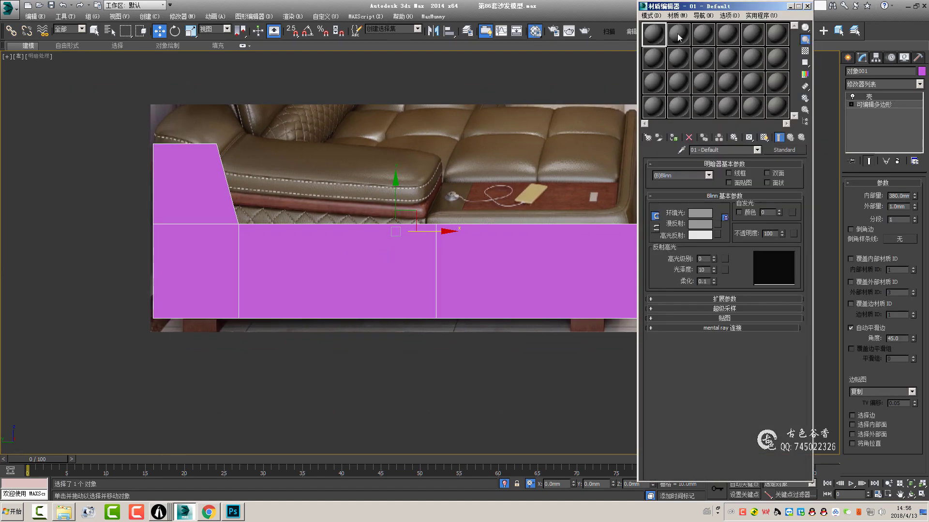
pyautogui.click(673, 138)
# - Set the animation to 1 frame and Auto Key the material's opacity to 0
pyautogui.click(877, 493)
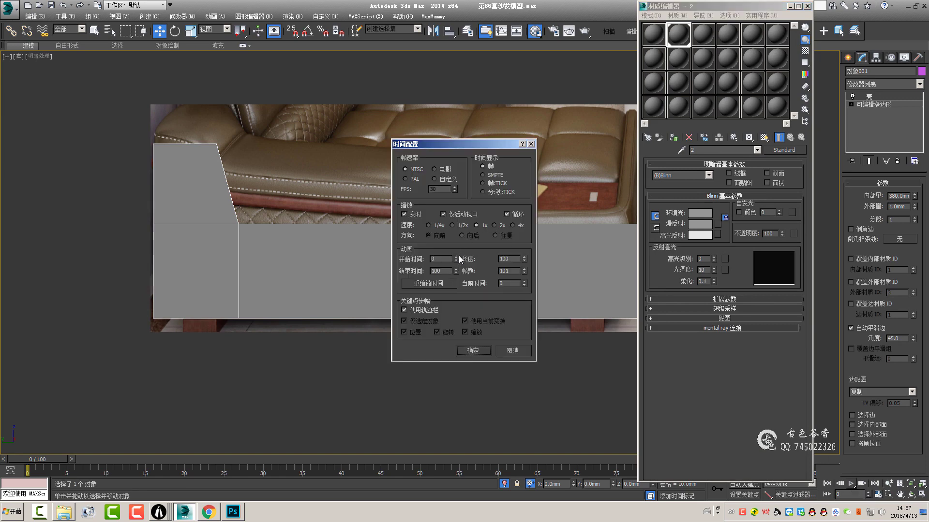
pyautogui.rightClick(525, 262)
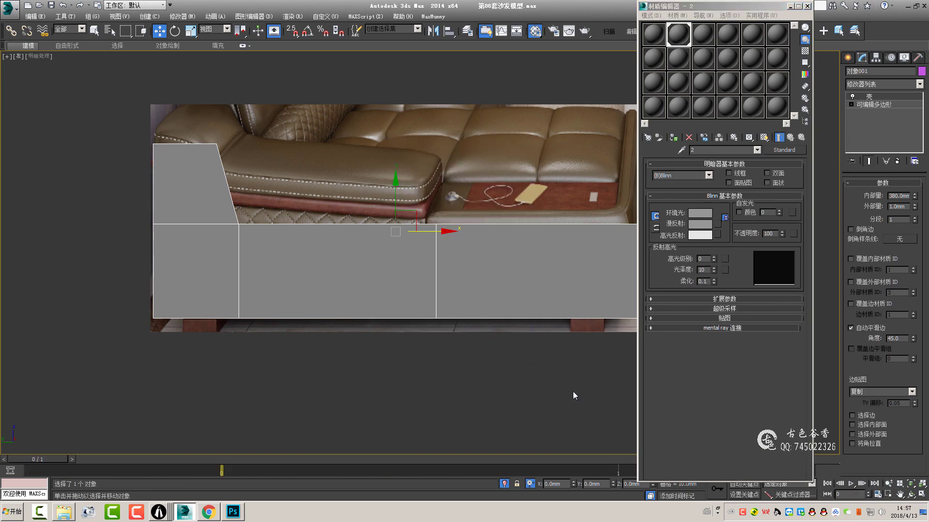
pyautogui.click(739, 485)
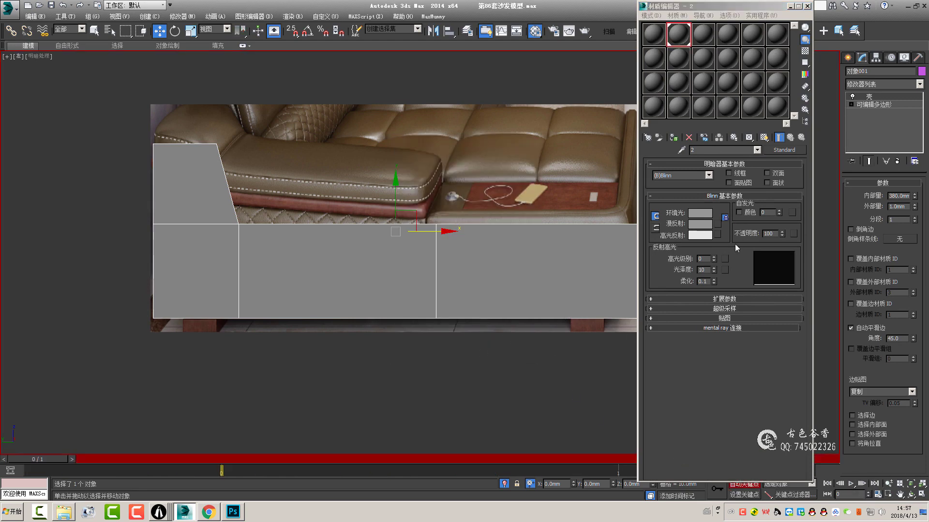
pyautogui.press('.')
pyautogui.rightClick(781, 233)
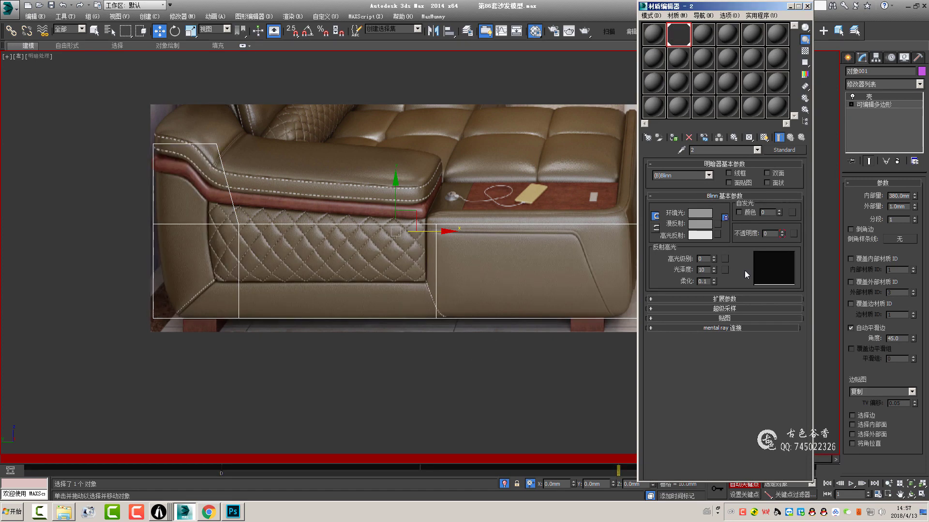
pyautogui.click(740, 486)
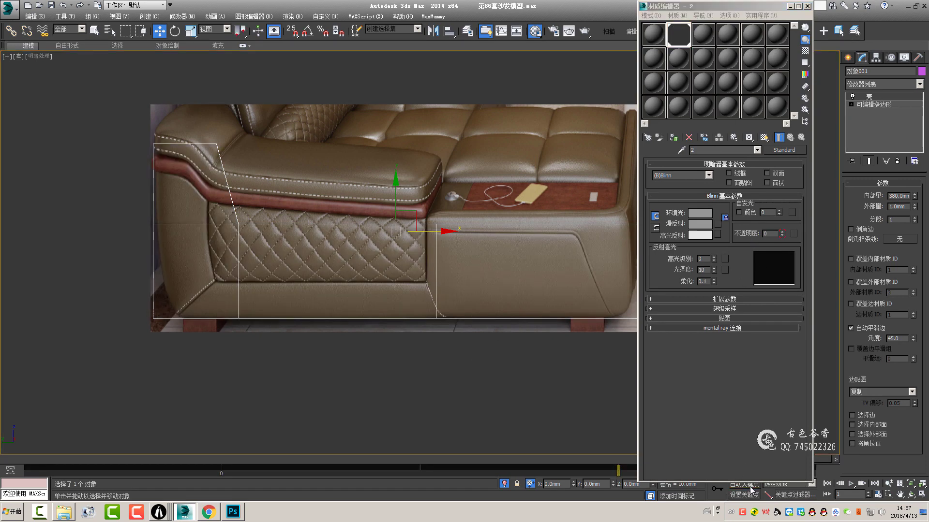
pyautogui.click(807, 5)
# - Pan the side view to recentre the sofa and inspect its left end
pyautogui.moveTo(481, 213); pyautogui.dragTo(570, 197, button='middle')
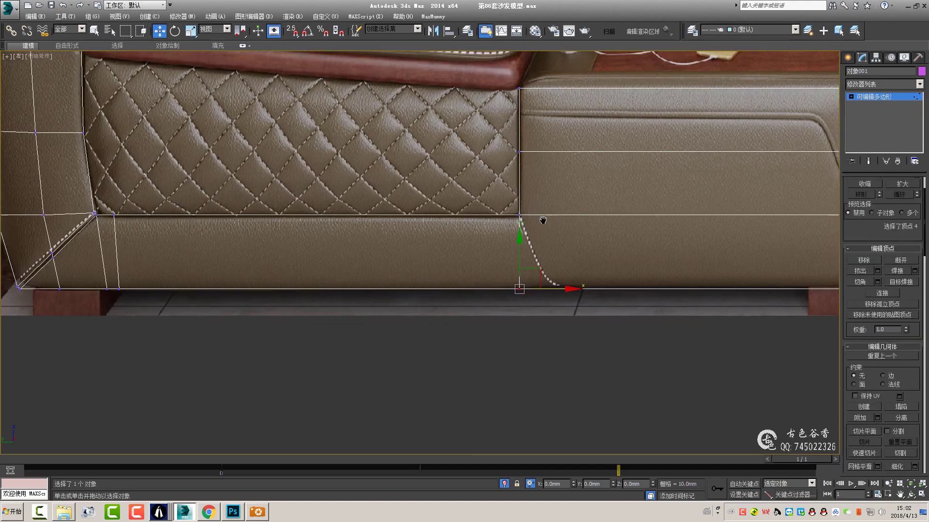
pyautogui.scroll(-3, 542, 218)
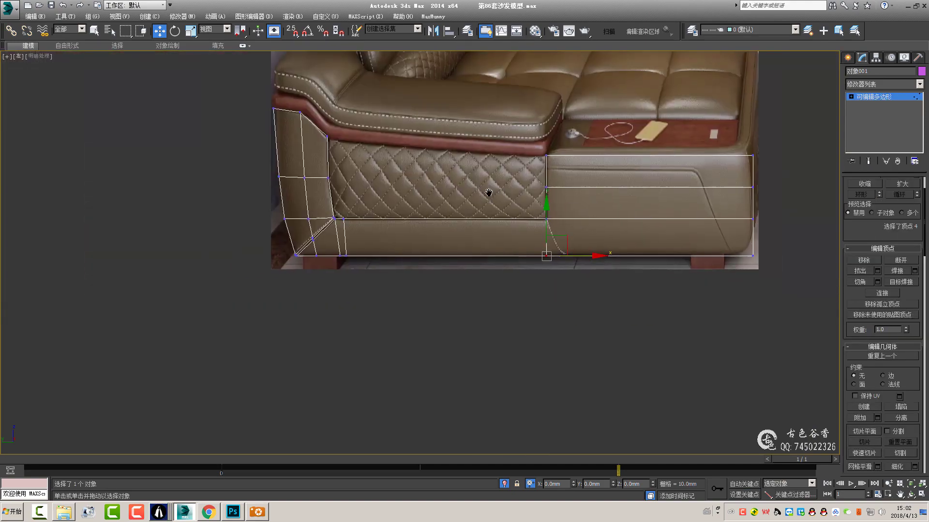
pyautogui.scroll(2, 479, 189)
pyautogui.moveTo(475, 178); pyautogui.dragTo(422, 199, button='middle')
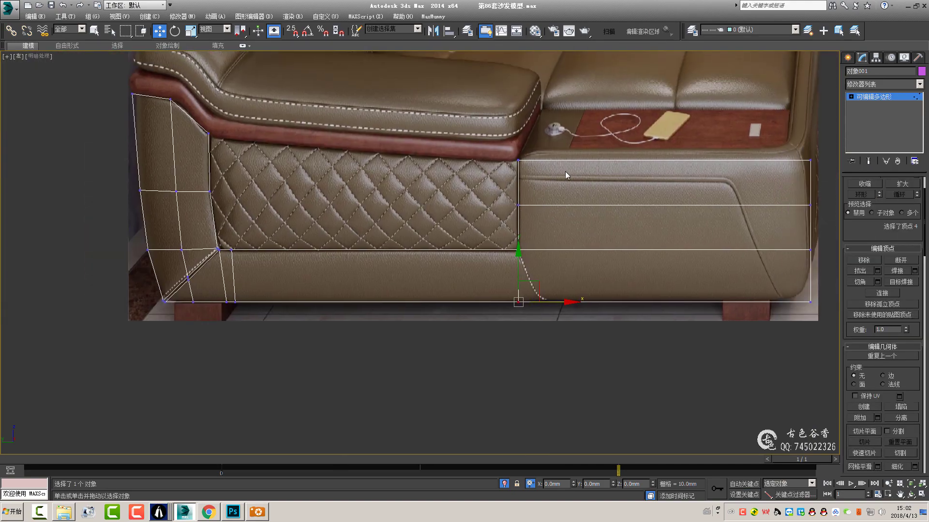
pyautogui.moveTo(565, 171); pyautogui.dragTo(399, 178, button='middle')
pyautogui.scroll(3, 625, 171)
pyautogui.scroll(-3, 625, 171)
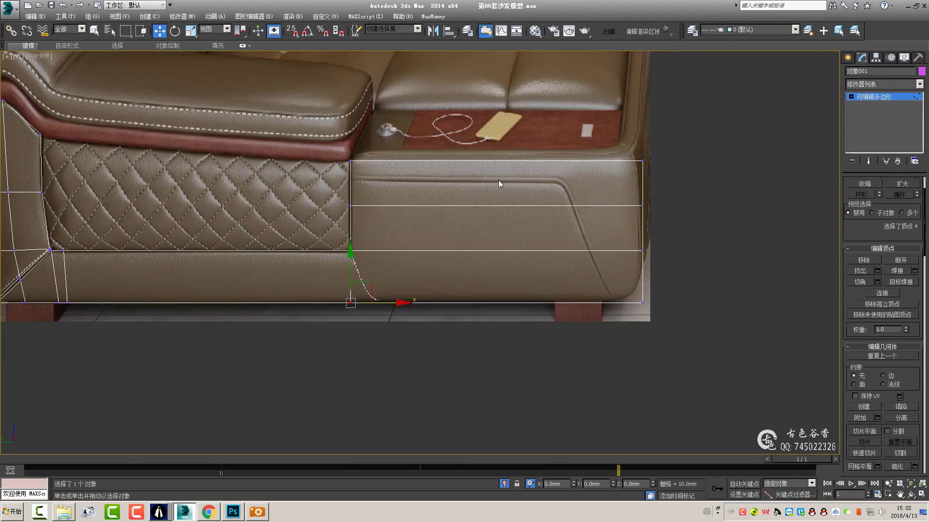
pyautogui.moveTo(498, 180); pyautogui.dragTo(723, 242, button='middle')
# - Leave vertex editing, switch to Perspective, orbit the sofa and select 对象002
pyautogui.click(873, 100)
pyautogui.hotkey('alt', 'w')
pyautogui.hotkey('alt', 'w')
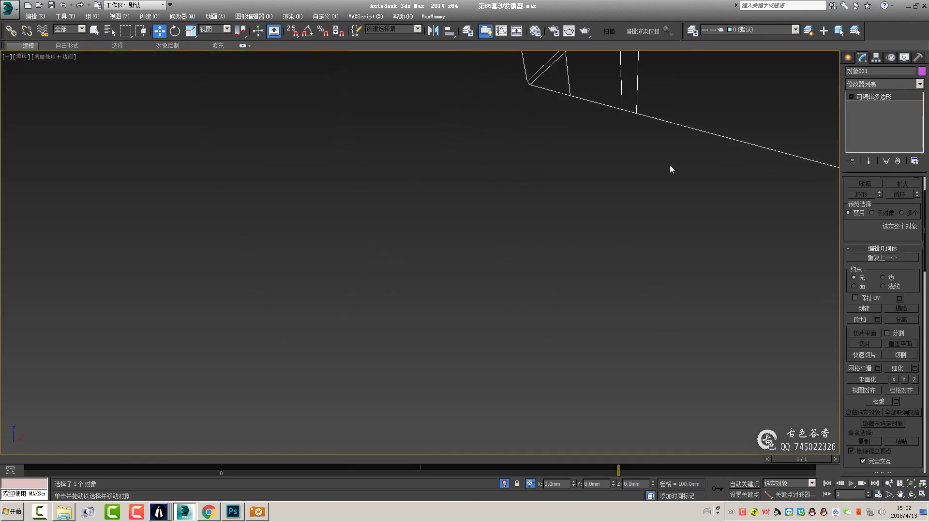
pyautogui.scroll(-3, 669, 164)
pyautogui.moveTo(269, 334); pyautogui.dragTo(400, 267, button='middle')
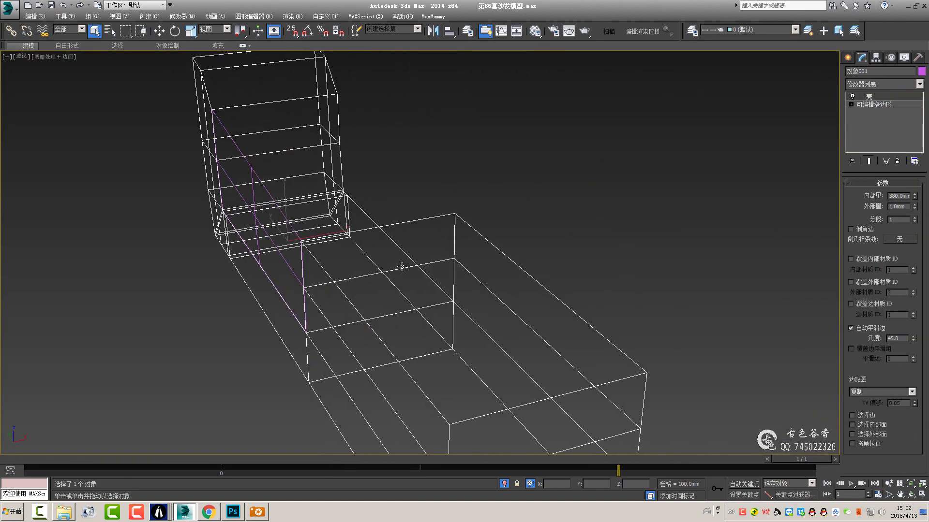
pyautogui.scroll(3, 385, 283)
pyautogui.scroll(-3, 384, 283)
pyautogui.keyDown('alt'); pyautogui.moveTo(294, 215); pyautogui.dragTo(341, 234, button='middle'); pyautogui.keyUp('alt')
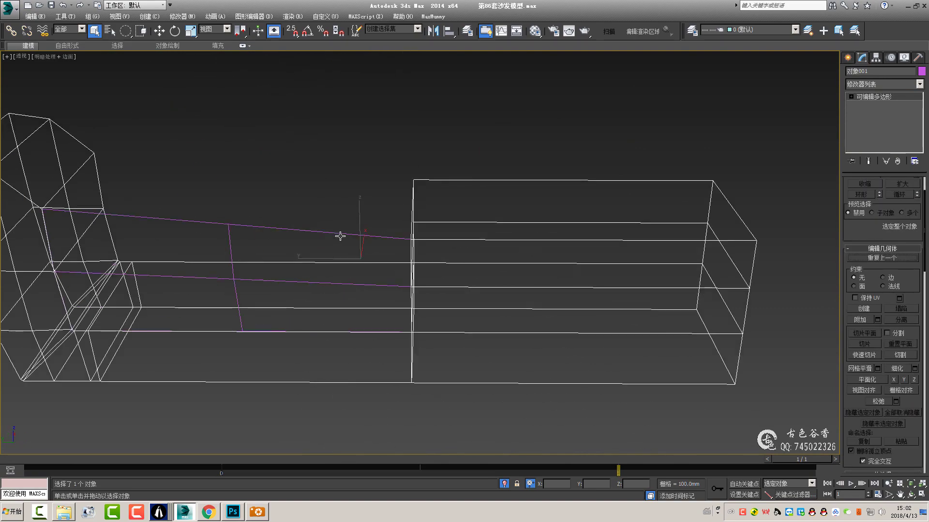
pyautogui.click(340, 234)
pyautogui.moveTo(128, 55)
pyautogui.keyDown('alt'); pyautogui.mouseDown(button='middle')
pyautogui.moveTo(301, 348)
pyautogui.moveTo(358, 240)
pyautogui.moveTo(327, 241)
pyautogui.moveTo(431, 224)
pyautogui.moveTo(373, 237)
pyautogui.moveTo(383, 234)
pyautogui.moveTo(373, 238)
pyautogui.moveTo(282, 494)
pyautogui.mouseUp(button='middle'); pyautogui.keyUp('alt')
# - View the 卡其正面 front sofa photo at 100% in ACDSee, then return to 3ds Max
pyautogui.click(257, 512)
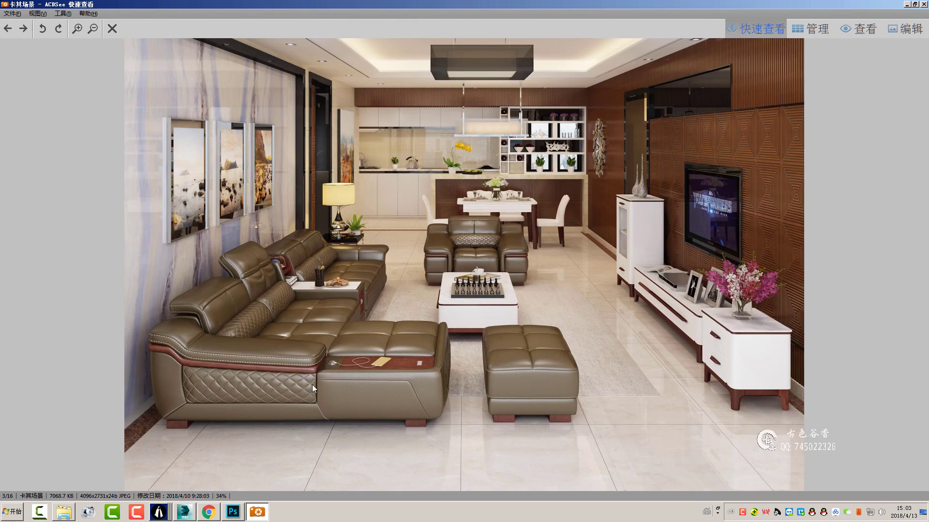
pyautogui.scroll(-1, 334, 373)
pyautogui.keyDown('ctrl'); pyautogui.scroll(3, 331, 358); pyautogui.keyUp('ctrl')
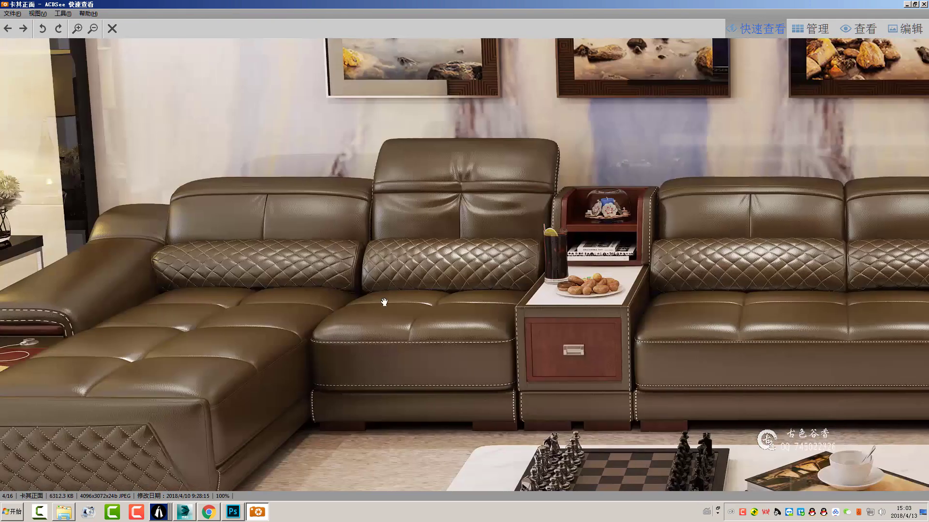
pyautogui.moveTo(384, 303); pyautogui.dragTo(414, 303)
pyautogui.click(184, 512)
# - In the front view, set the selected vertices' X position to 0
pyautogui.press('f')
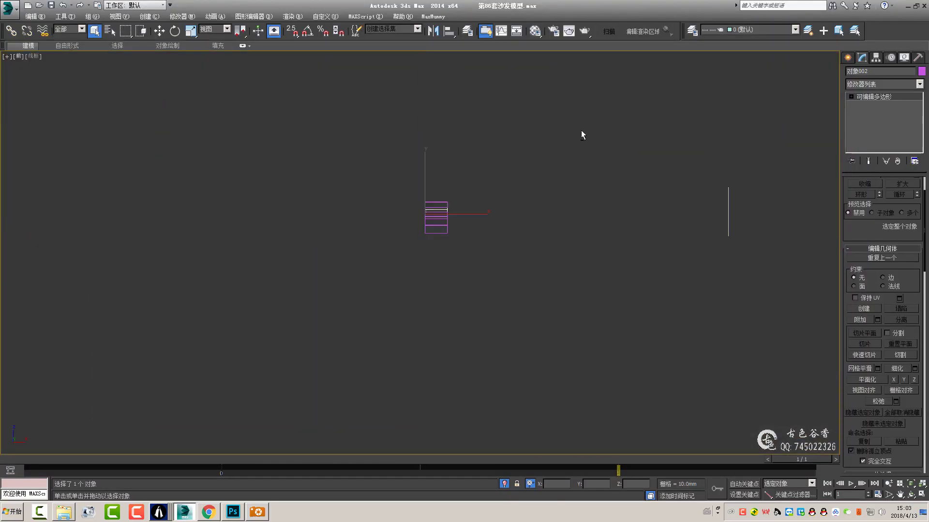
pyautogui.scroll(5, 435, 194)
pyautogui.scroll(-2, 603, 346)
pyautogui.press('w')
pyautogui.doubleClick(552, 484)
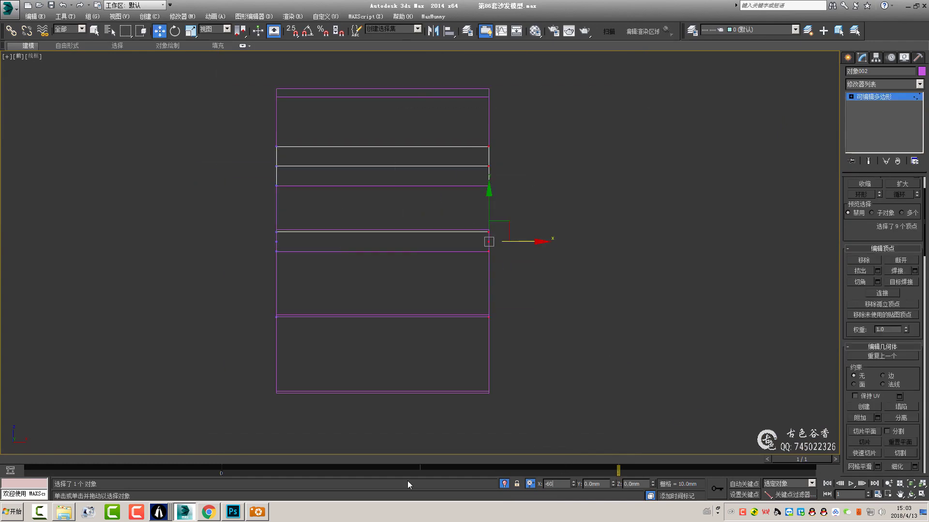
pyautogui.write('0')
pyautogui.press('Return')
# - In a see-through side view, lower the top middle vertices onto the trim line
pyautogui.press('p')
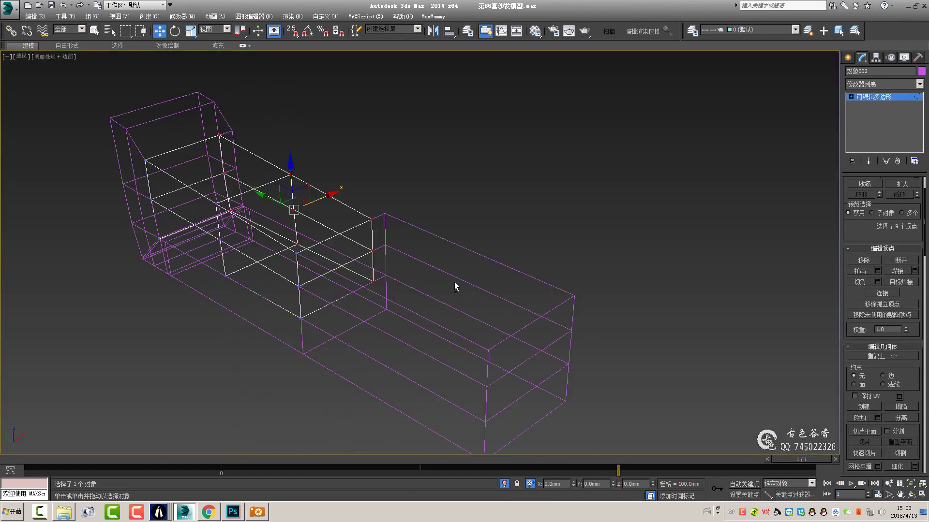
pyautogui.press('F3')
pyautogui.scroll(2, 445, 280)
pyautogui.moveTo(493, 263)
pyautogui.keyDown('alt'); pyautogui.mouseDown(button='middle')
pyautogui.moveTo(436, 249)
pyautogui.moveTo(259, 459)
pyautogui.mouseUp(button='middle'); pyautogui.keyUp('alt')
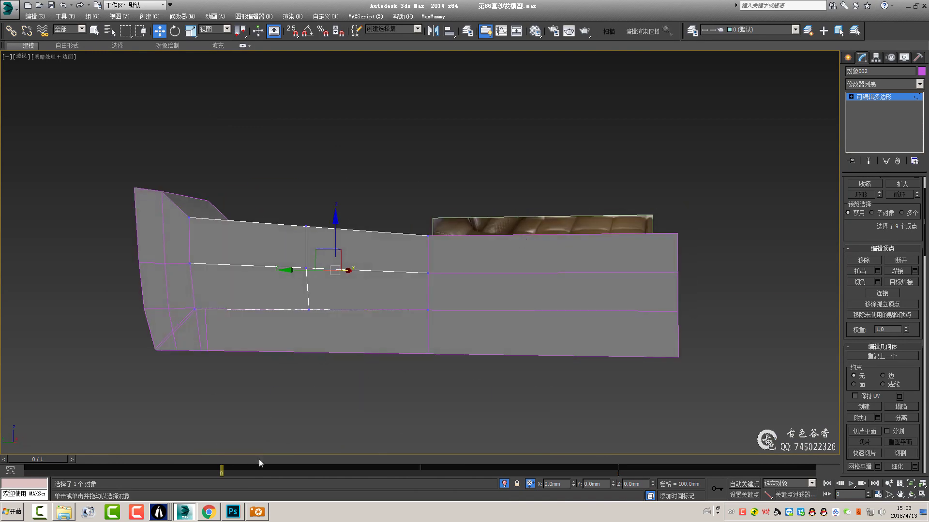
pyautogui.press('l')
pyautogui.press('F4')
pyautogui.moveTo(466, 266); pyautogui.dragTo(454, 267, button='middle')
pyautogui.hotkey('alt', 'x')
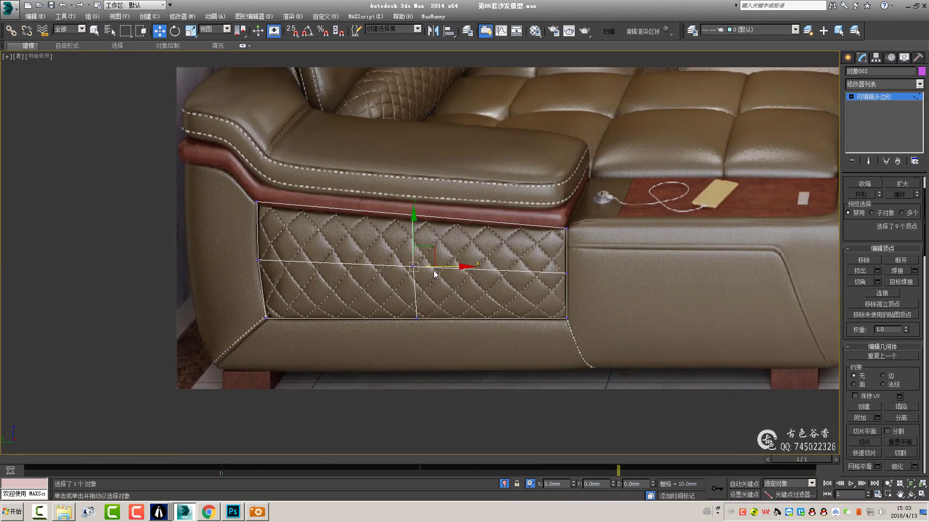
pyautogui.scroll(2, 363, 254)
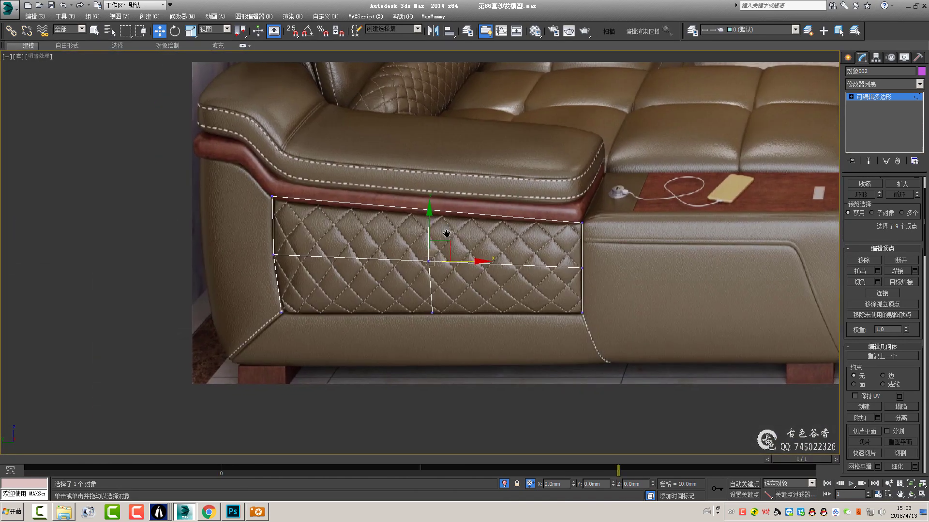
pyautogui.scroll(1, 377, 218)
pyautogui.moveTo(448, 172); pyautogui.dragTo(451, 162)
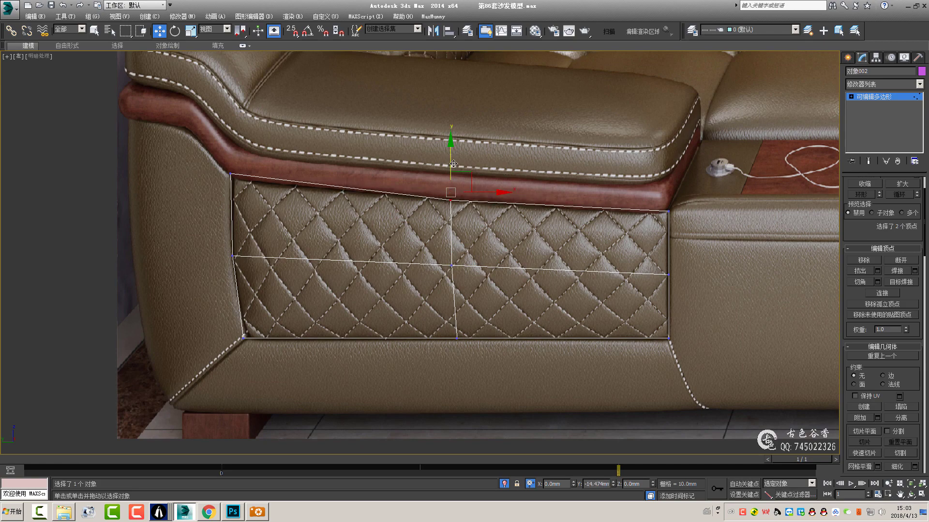
# - Connect a new vertical edge across the right quilted section of the panel
pyautogui.scroll(2, 427, 189)
pyautogui.press('2')
pyautogui.moveTo(427, 242)
pyautogui.mouseDown(button='middle')
pyautogui.moveTo(394, 213)
pyautogui.moveTo(394, 265)
pyautogui.mouseUp(button='middle')
pyautogui.press('1')
pyautogui.click(426, 188)
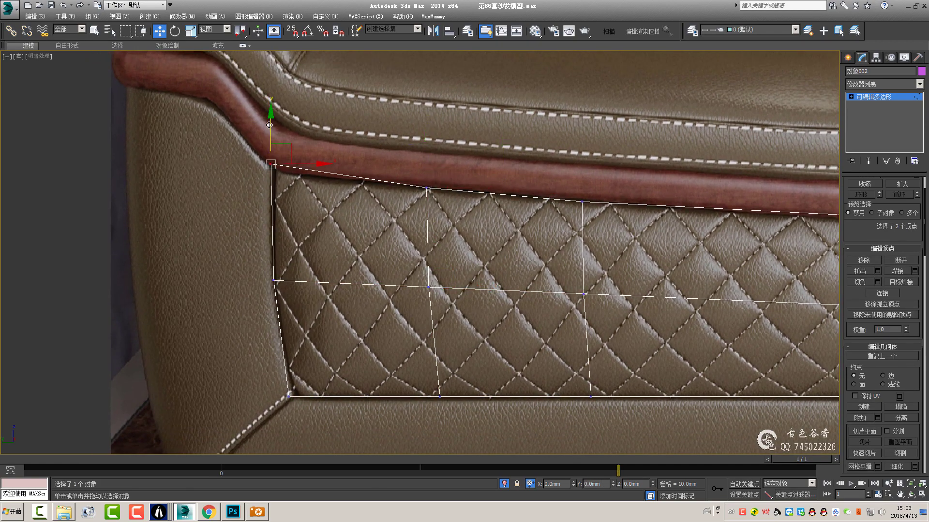
pyautogui.press('2')
pyautogui.scroll(-2, 498, 293)
pyautogui.scroll(-2, 498, 293)
pyautogui.scroll(-1, 498, 293)
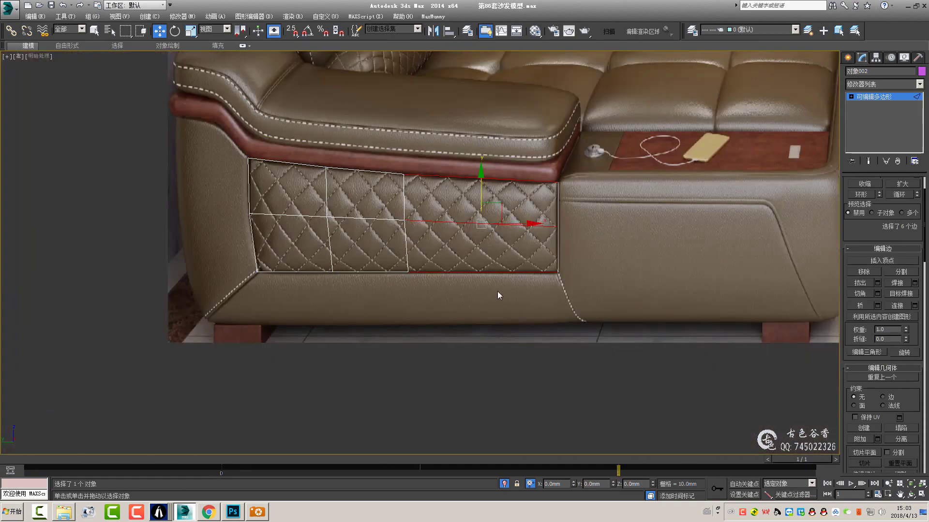
pyautogui.hotkey('ctrl', 'shift', 'e')
pyautogui.scroll(3, 561, 229)
pyautogui.scroll(-3, 624, 189)
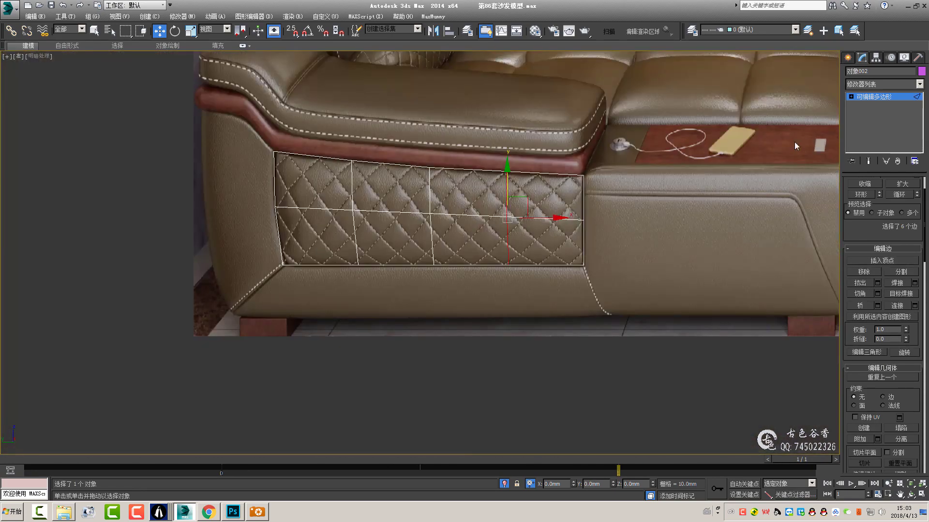
# - Exit edge editing and select the right seat section object, Object001
pyautogui.press('2')
pyautogui.press('q')
pyautogui.scroll(1, 496, 231)
pyautogui.scroll(1, 496, 231)
pyautogui.scroll(1, 496, 231)
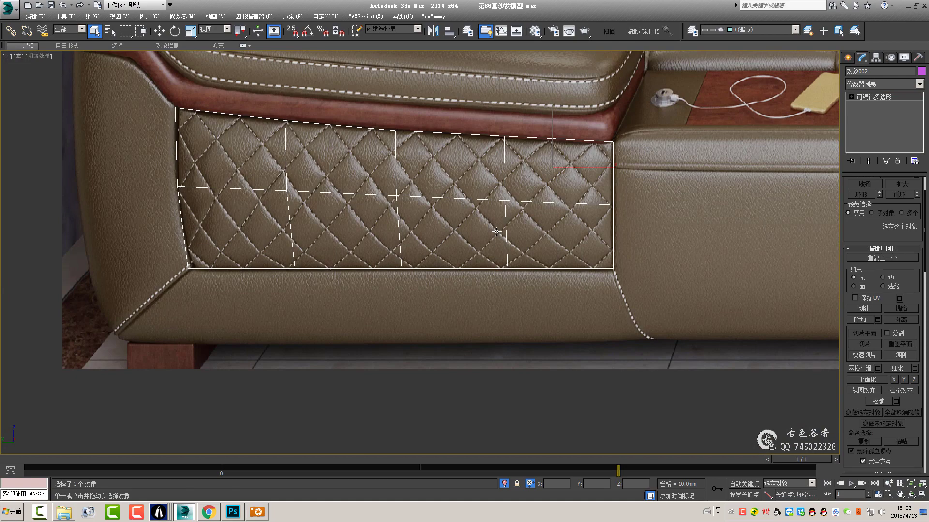
pyautogui.moveTo(295, 162); pyautogui.dragTo(379, 196, button='middle')
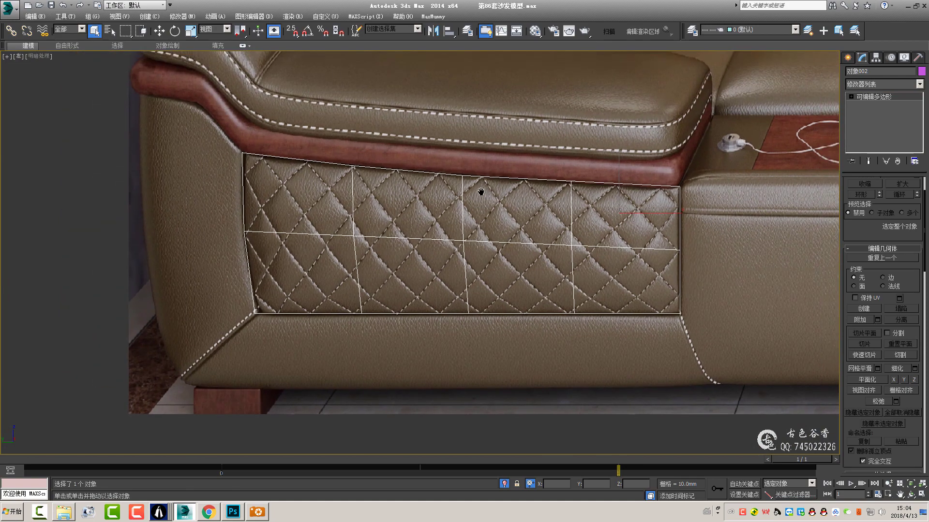
pyautogui.scroll(2, 532, 217)
pyautogui.scroll(-2, 614, 232)
pyautogui.moveTo(613, 231); pyautogui.dragTo(478, 197, button='middle')
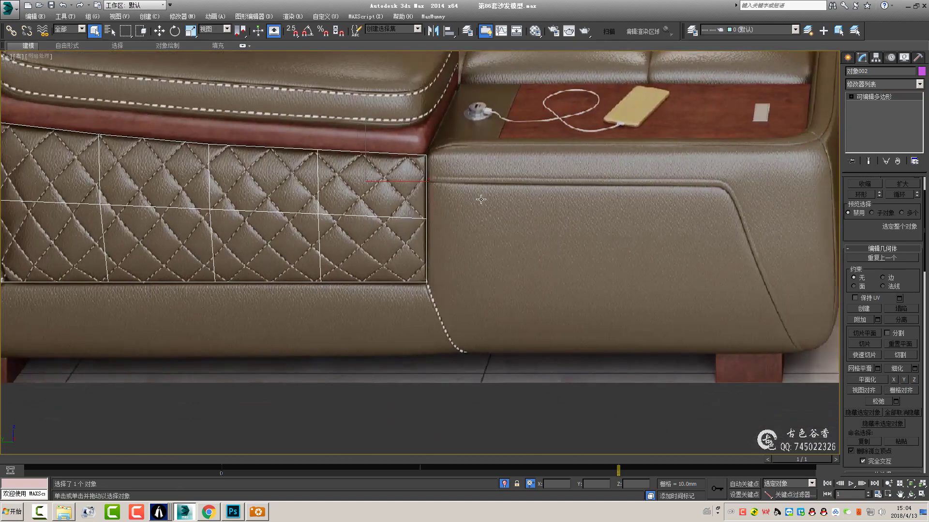
pyautogui.click(465, 224)
pyautogui.scroll(-4, 479, 216)
pyautogui.moveTo(292, 150); pyautogui.dragTo(309, 181, button='middle')
pyautogui.scroll(2, 309, 181)
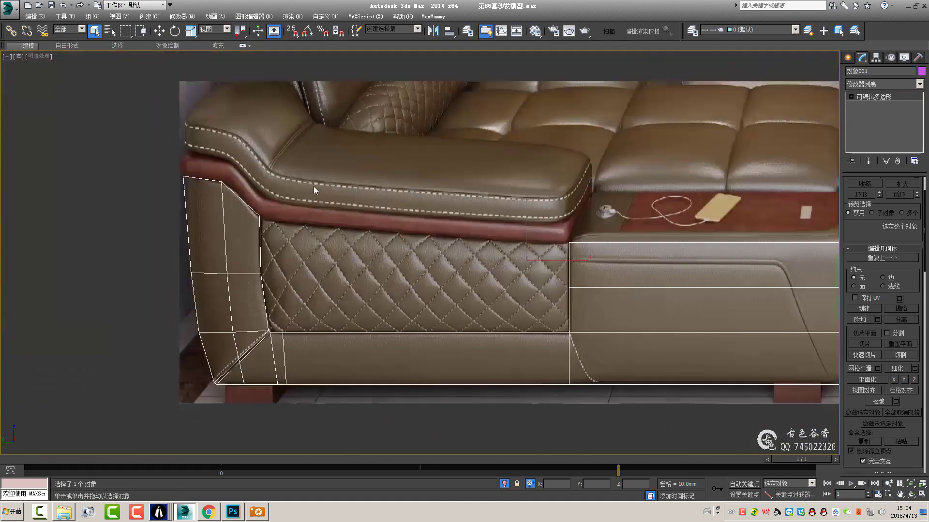
pyautogui.click(847, 57)
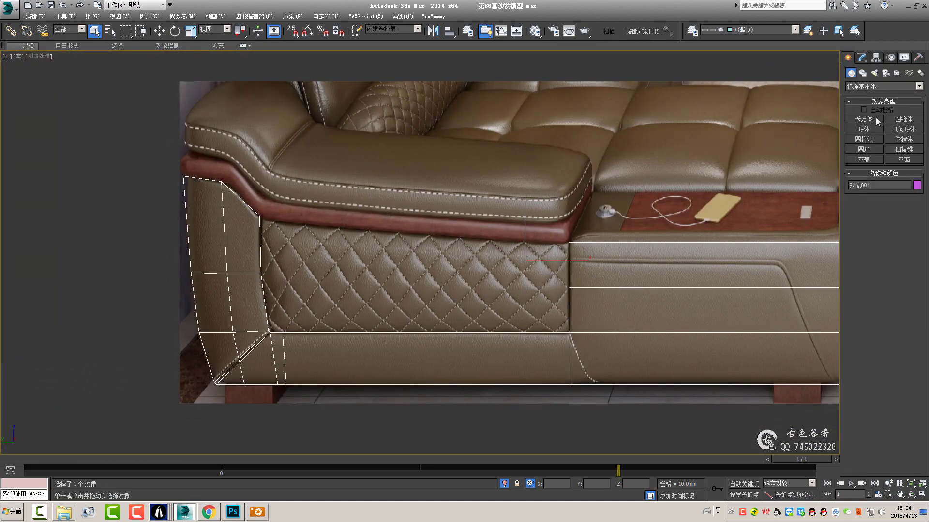
# - After checking the reference photo, draw a small plane over the trim's right end
pyautogui.click(257, 511)
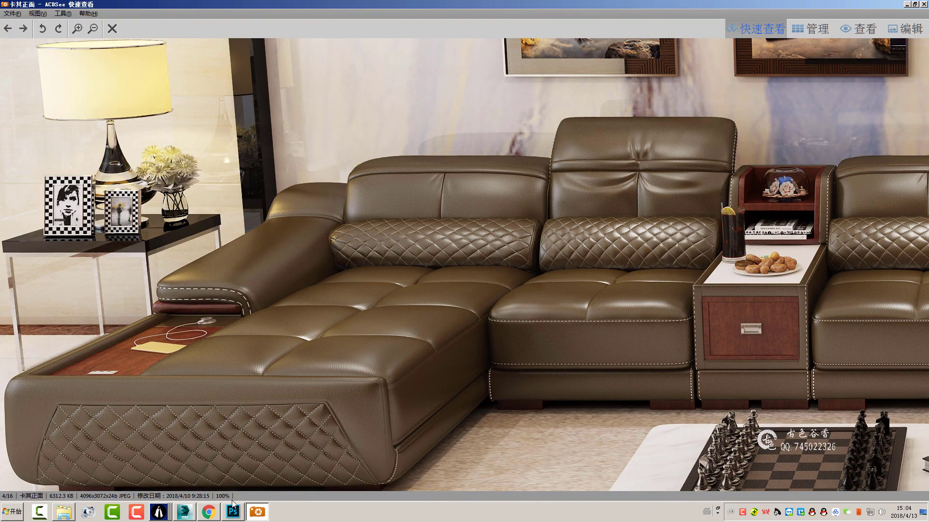
pyautogui.click(185, 511)
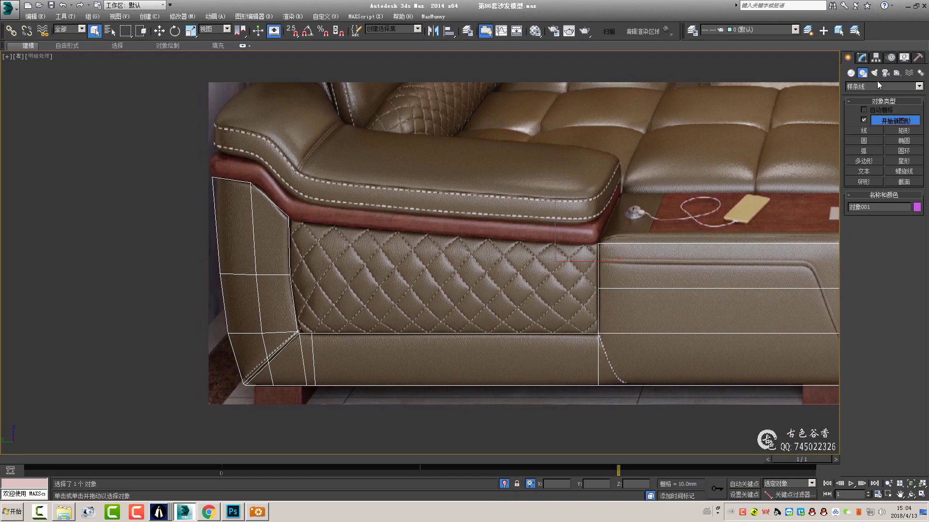
pyautogui.click(851, 73)
pyautogui.click(903, 160)
pyautogui.scroll(3, 565, 263)
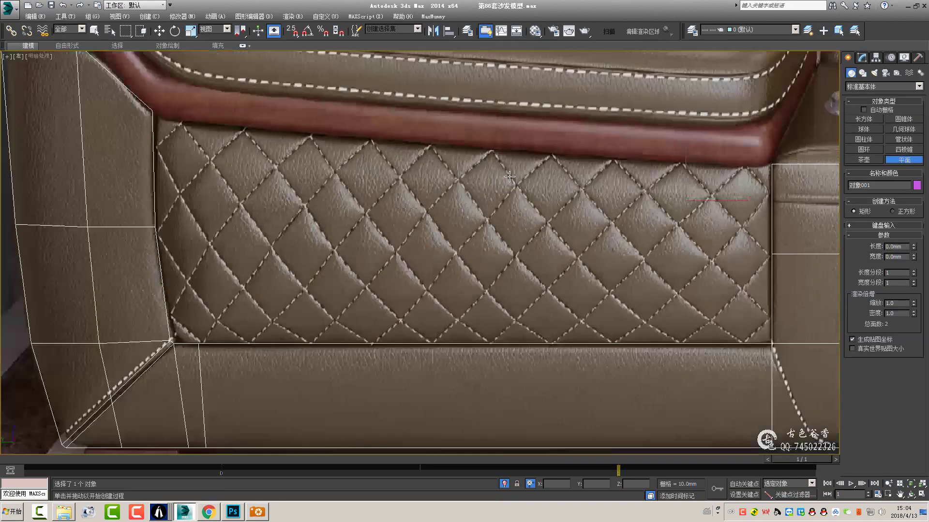
pyautogui.scroll(3, 566, 264)
pyautogui.moveTo(657, 208); pyautogui.dragTo(606, 151)
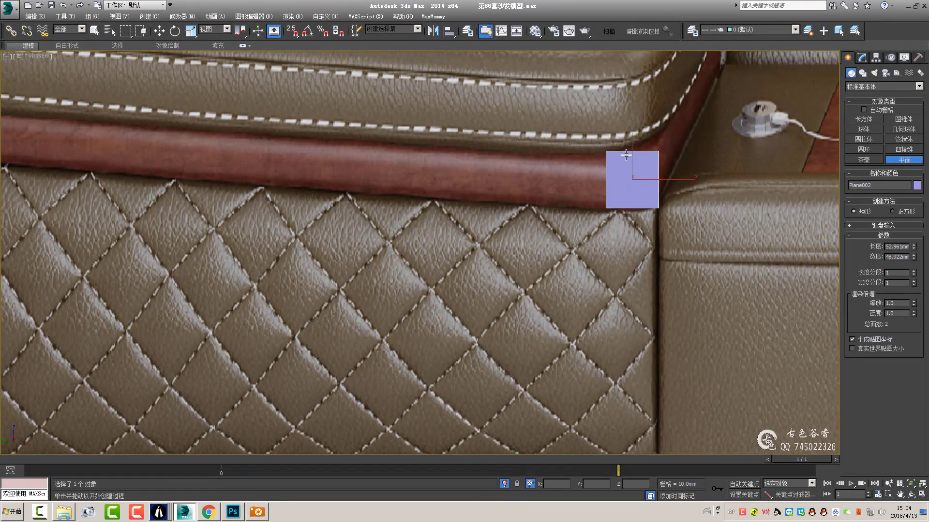
pyautogui.rightClick(577, 182)
# - Apply a material sample to the new plane and switch to edge editing
pyautogui.press('m')
pyautogui.click(672, 137)
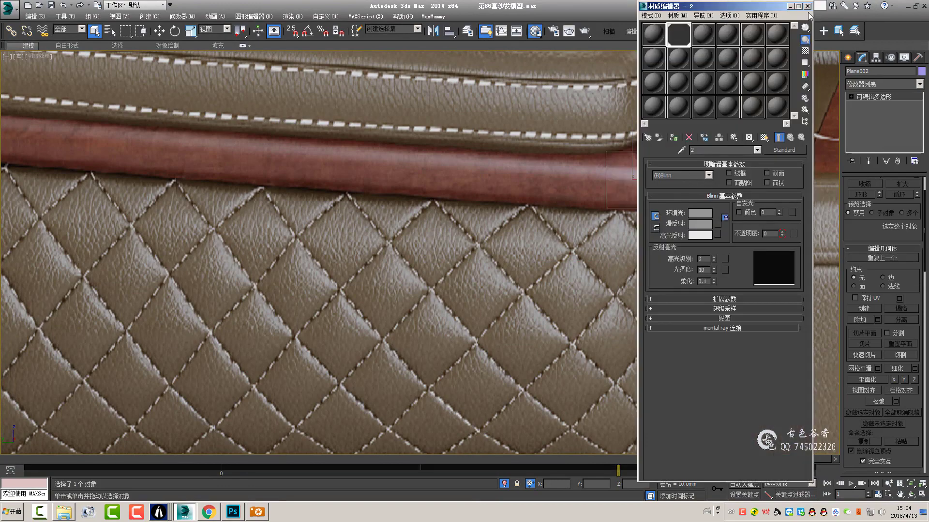
pyautogui.click(807, 5)
pyautogui.press('2')
pyautogui.click(613, 183)
pyautogui.press('w')
pyautogui.moveTo(613, 183); pyautogui.dragTo(698, 200, button='middle')
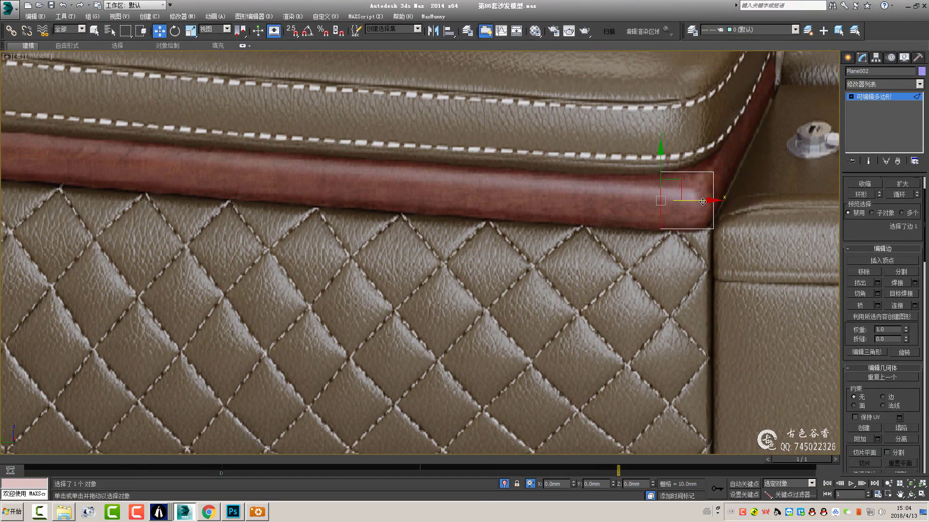
# - Extend the plane two segments left along the trim and fit its left edge
pyautogui.keyDown('shift'); pyautogui.moveTo(702, 201); pyautogui.dragTo(573, 201); pyautogui.keyUp('shift')
pyautogui.moveTo(553, 200); pyautogui.dragTo(635, 211, button='middle')
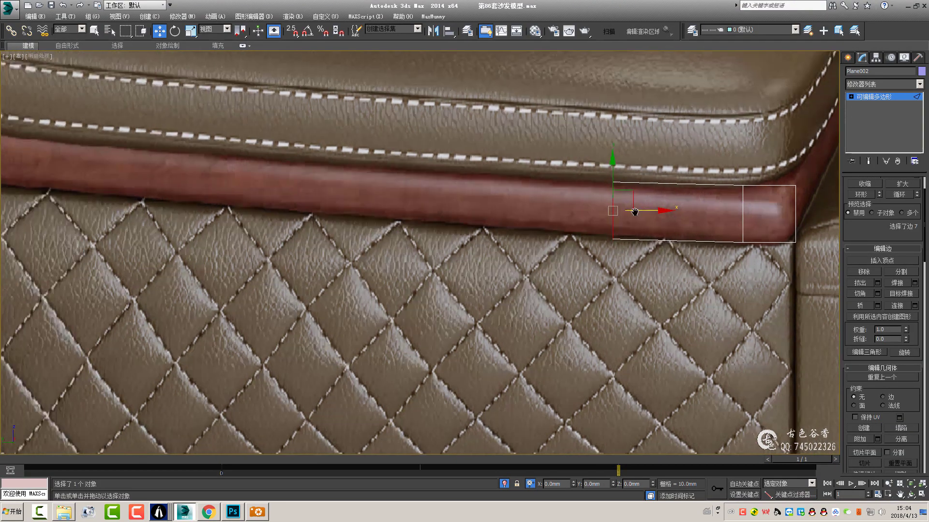
pyautogui.scroll(-3, 634, 212)
pyautogui.moveTo(739, 203); pyautogui.dragTo(685, 181, button='middle')
pyautogui.scroll(3, 646, 204)
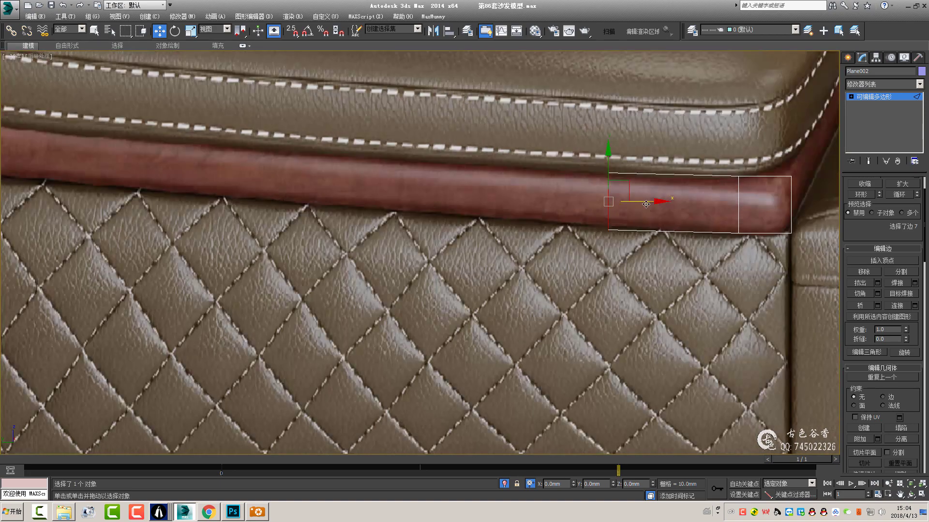
pyautogui.keyDown('shift'); pyautogui.moveTo(609, 202); pyautogui.dragTo(462, 201); pyautogui.keyUp('shift')
pyautogui.moveTo(461, 201); pyautogui.dragTo(500, 220, button='middle')
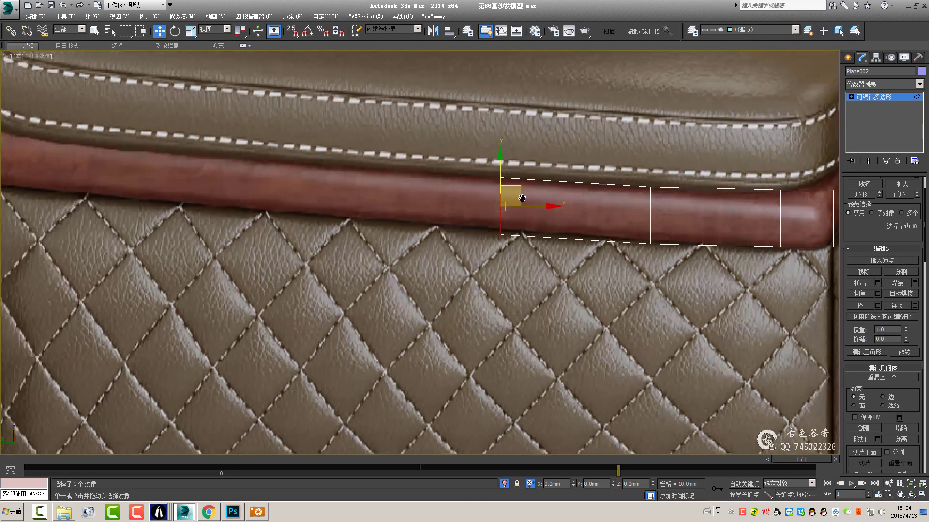
pyautogui.moveTo(500, 220); pyautogui.dragTo(479, 208)
pyautogui.moveTo(474, 224)
pyautogui.mouseDown(button='middle')
pyautogui.moveTo(507, 239)
pyautogui.moveTo(437, 213)
pyautogui.mouseUp(button='middle')
# - Adjust the plane's vertices, lining the two right-end vertices up with the trim
pyautogui.press('1')
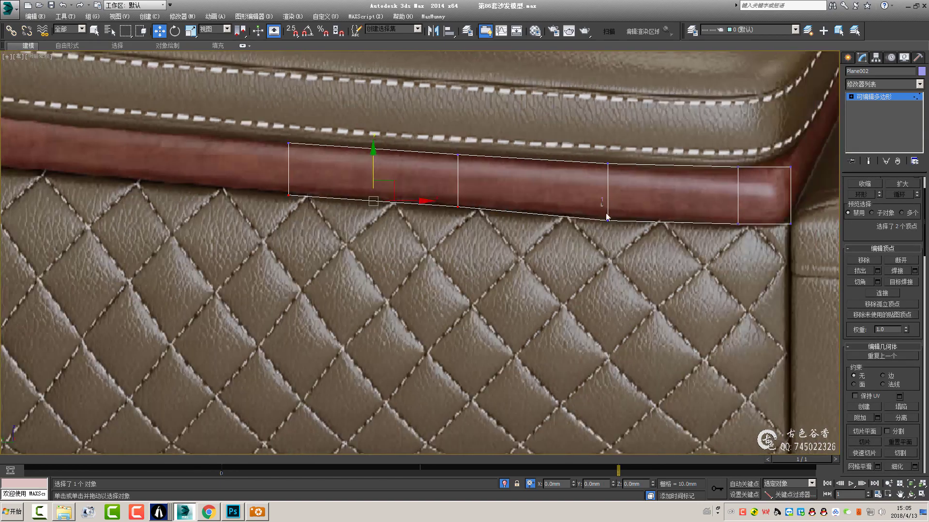
pyautogui.moveTo(511, 208); pyautogui.dragTo(389, 180, button='middle')
pyautogui.click(607, 218)
pyautogui.moveTo(608, 180); pyautogui.dragTo(607, 177)
pyautogui.moveTo(607, 177); pyautogui.dragTo(496, 182, button='middle')
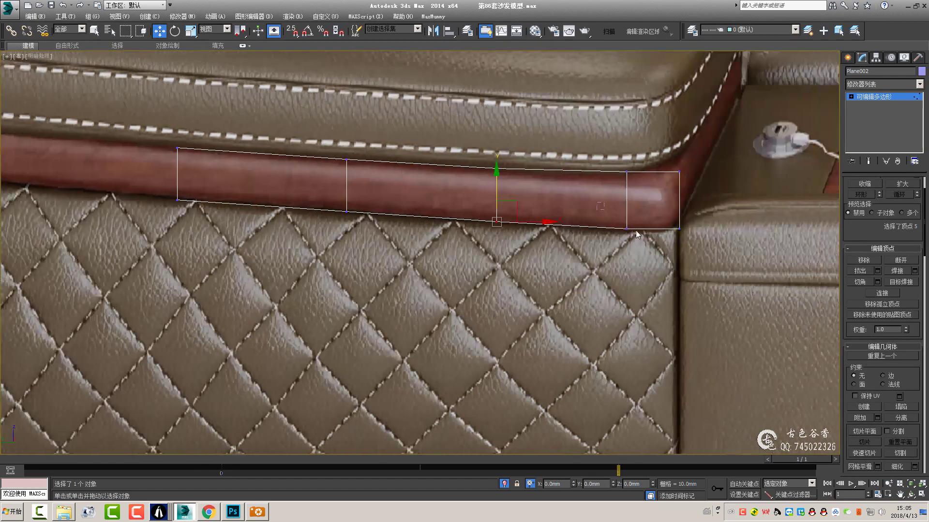
pyautogui.moveTo(615, 237); pyautogui.dragTo(691, 213)
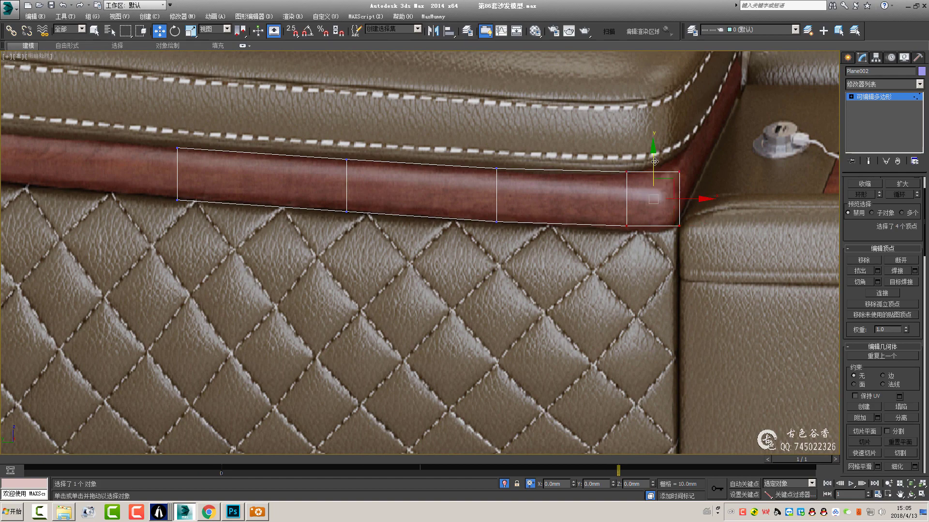
pyautogui.moveTo(654, 161); pyautogui.dragTo(654, 164)
pyautogui.moveTo(701, 200); pyautogui.dragTo(788, 201, button='middle')
pyautogui.moveTo(193, 214); pyautogui.dragTo(673, 213, button='middle')
# - Extend three more segments left toward the armrest bend, raising the end to follow the trim
pyautogui.press('2')
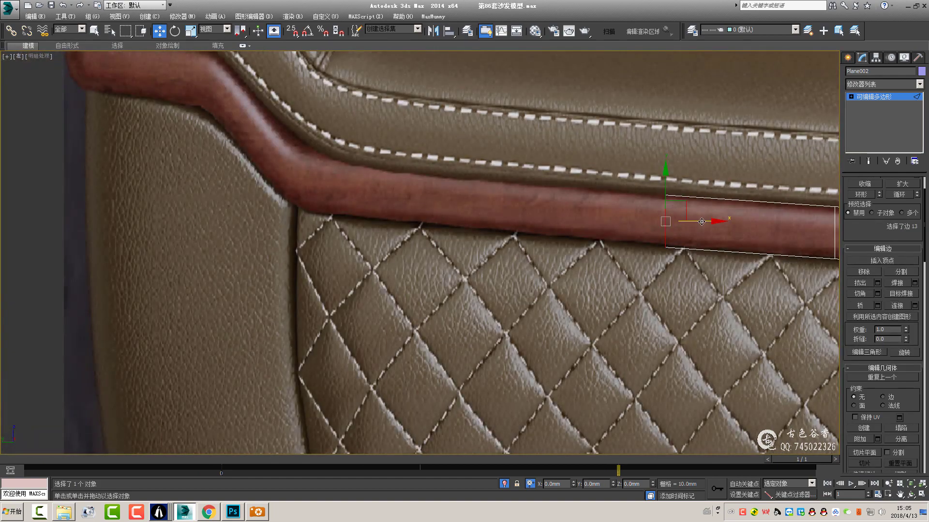
pyautogui.keyDown('shift'); pyautogui.moveTo(701, 221); pyautogui.dragTo(545, 222); pyautogui.keyUp('shift')
pyautogui.moveTo(514, 179); pyautogui.dragTo(514, 167)
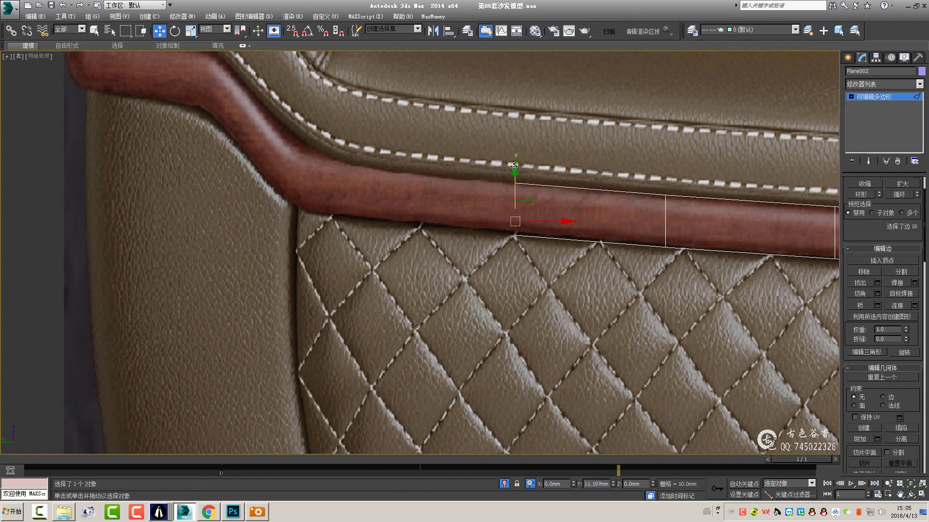
pyautogui.keyDown('shift'); pyautogui.moveTo(552, 209); pyautogui.dragTo(428, 200); pyautogui.keyUp('shift')
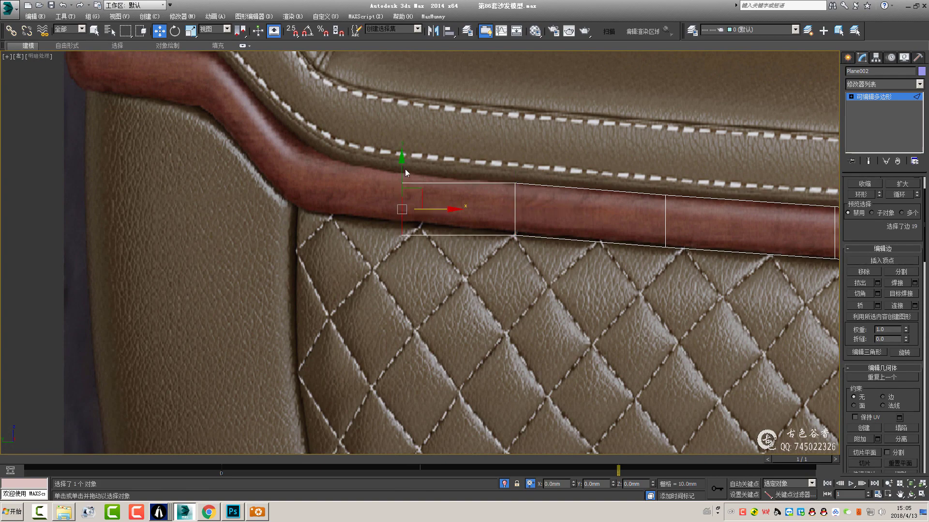
pyautogui.scroll(2, 586, 228)
pyautogui.keyDown('shift'); pyautogui.moveTo(586, 229); pyautogui.dragTo(440, 222); pyautogui.keyUp('shift')
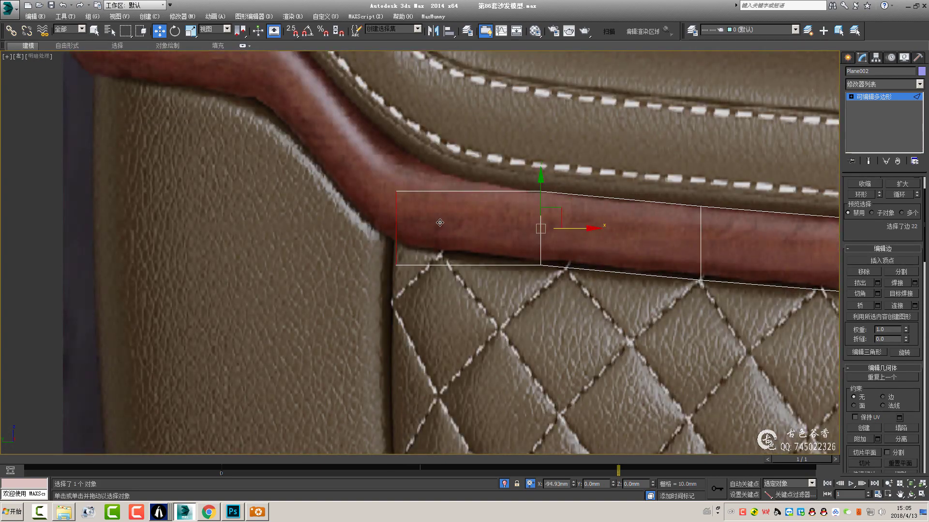
pyautogui.moveTo(395, 192); pyautogui.dragTo(395, 167)
pyautogui.press('1')
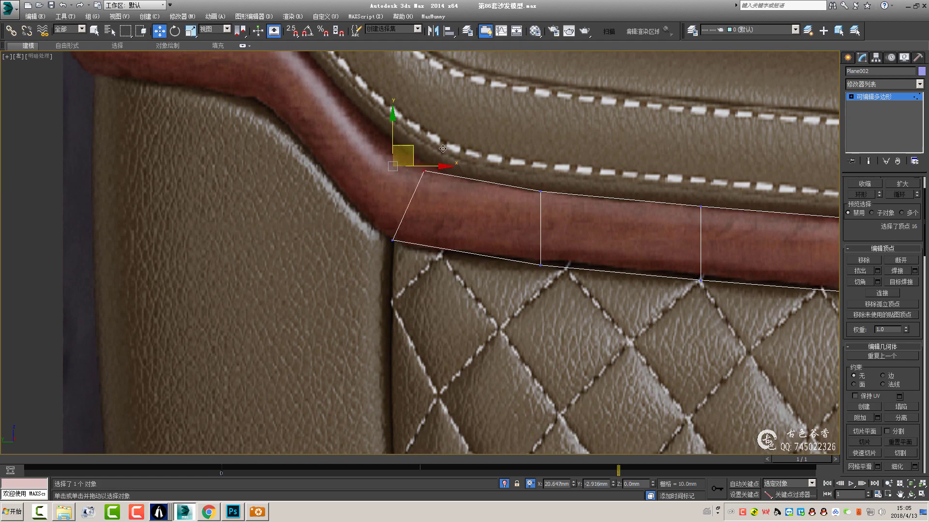
pyautogui.moveTo(443, 148); pyautogui.dragTo(445, 145)
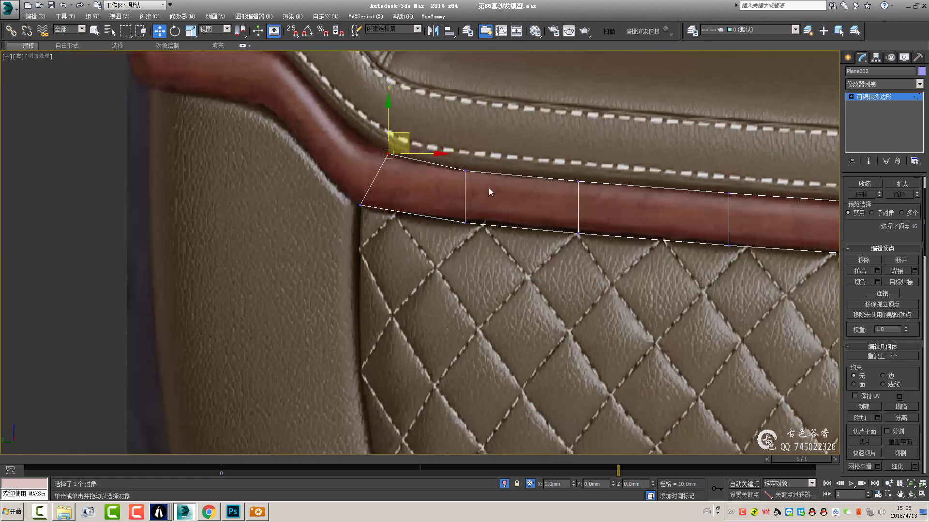
pyautogui.moveTo(450, 145); pyautogui.dragTo(585, 222, button='middle')
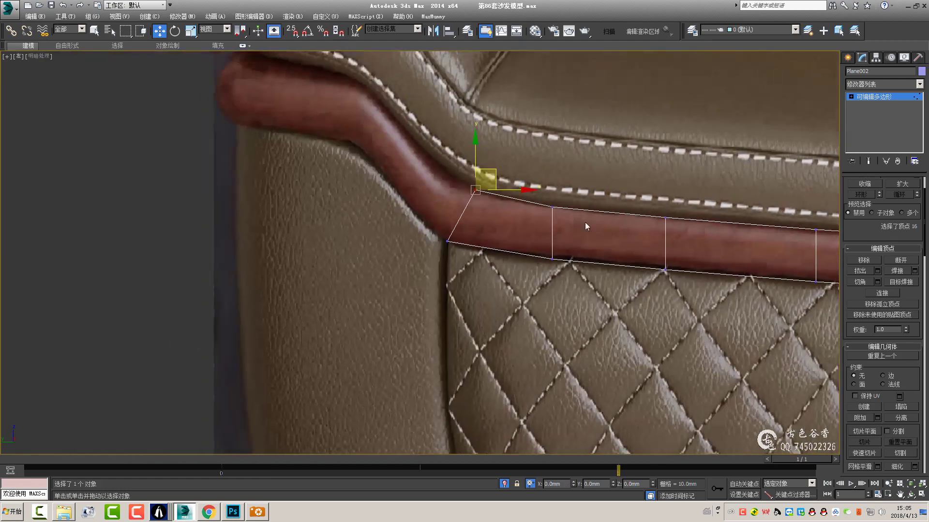
pyautogui.scroll(-2, 584, 222)
# - Extend the strip up the armrest curve and move its top vertex onto the trim
pyautogui.press('2')
pyautogui.click(515, 244)
pyautogui.keyDown('shift'); pyautogui.moveTo(516, 243); pyautogui.dragTo(484, 176); pyautogui.keyUp('shift')
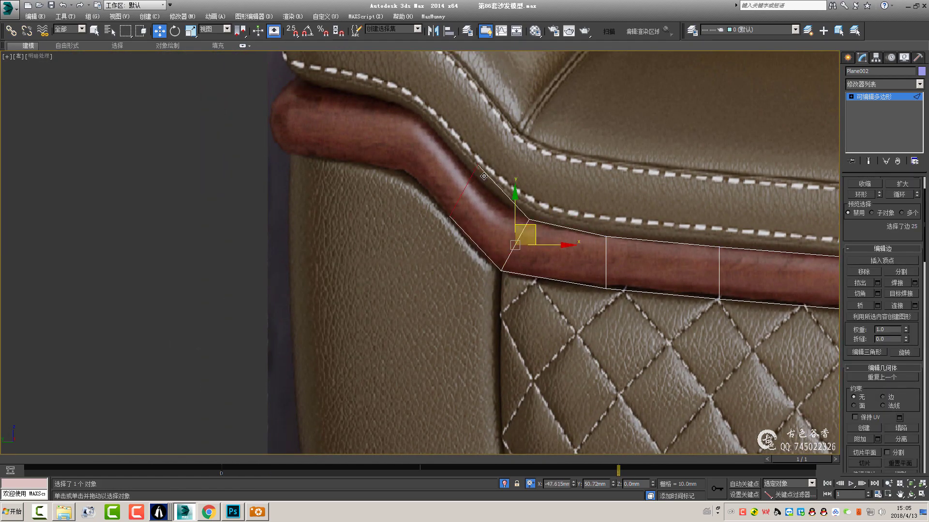
pyautogui.scroll(2, 482, 176)
pyautogui.press('1')
pyautogui.click(479, 162)
pyautogui.moveTo(503, 143); pyautogui.dragTo(506, 165)
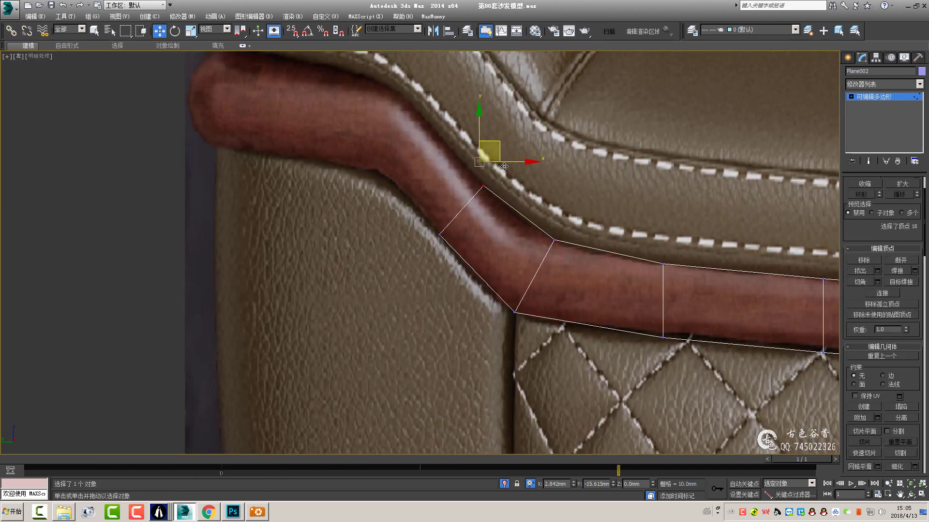
pyautogui.click(554, 241)
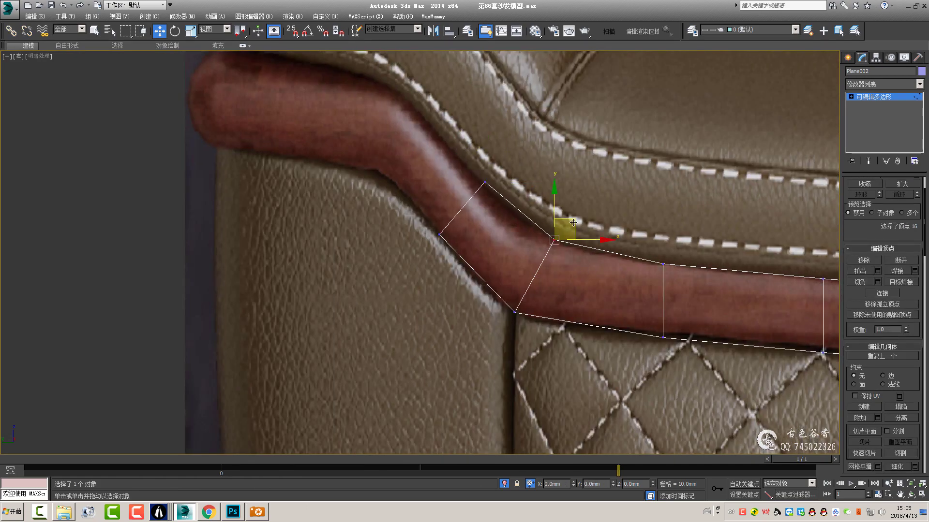
pyautogui.moveTo(491, 209); pyautogui.dragTo(542, 247, button='middle')
# - Extend another section further up the armrest and nudge its top vertex to fit
pyautogui.press('2')
pyautogui.click(513, 247)
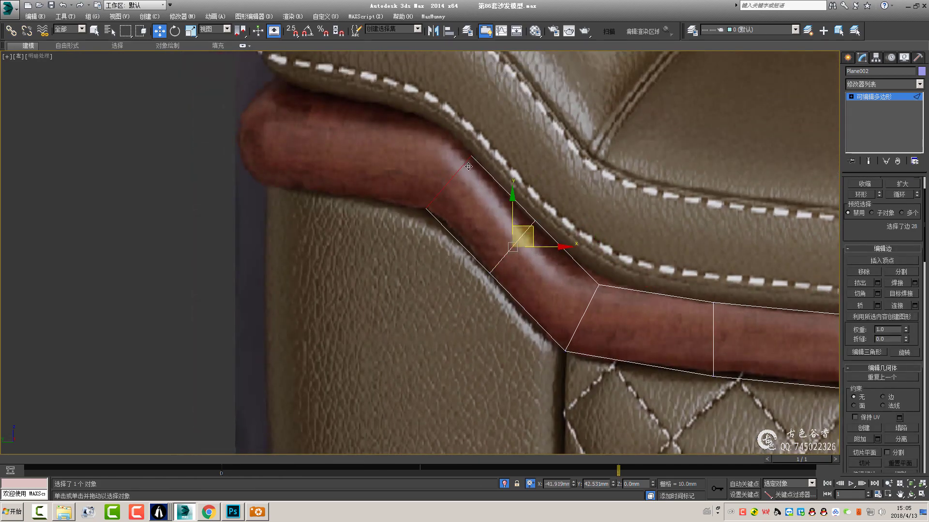
pyautogui.keyDown('shift'); pyautogui.moveTo(512, 247); pyautogui.dragTo(435, 169); pyautogui.keyUp('shift')
pyautogui.press('1')
pyautogui.moveTo(462, 112); pyautogui.dragTo(469, 117)
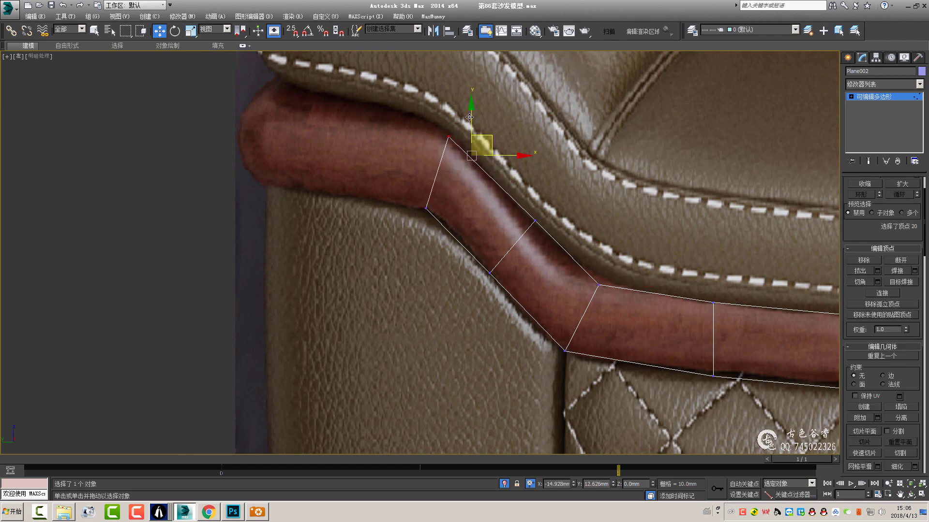
pyautogui.moveTo(448, 173); pyautogui.dragTo(530, 186, button='middle')
# - Add a new section up-left along the piping and fit its corners to the piping edges
pyautogui.press('2')
pyautogui.click(518, 188)
pyautogui.keyDown('shift'); pyautogui.moveTo(519, 186); pyautogui.dragTo(421, 167); pyautogui.keyUp('shift')
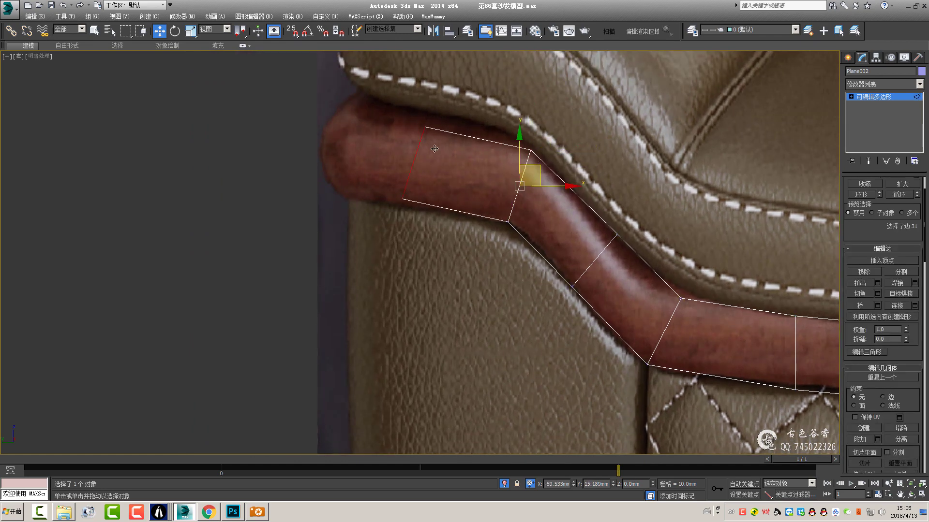
pyautogui.press('1')
pyautogui.click(433, 130)
pyautogui.moveTo(450, 118); pyautogui.dragTo(437, 109)
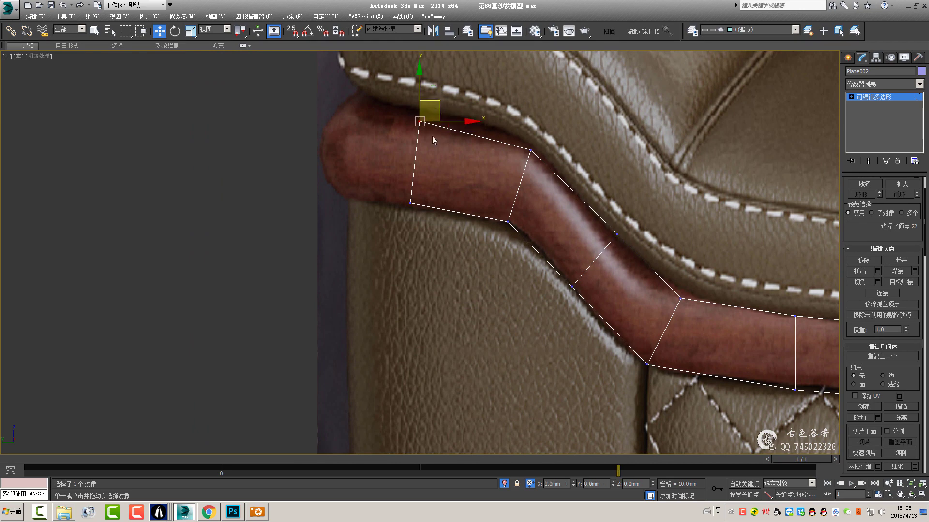
pyautogui.click(410, 203)
pyautogui.moveTo(432, 187); pyautogui.dragTo(438, 188)
pyautogui.moveTo(439, 188); pyautogui.dragTo(489, 182, button='middle')
# - Raise the strip's left end edge to fit the rounded end of the piping
pyautogui.press('2')
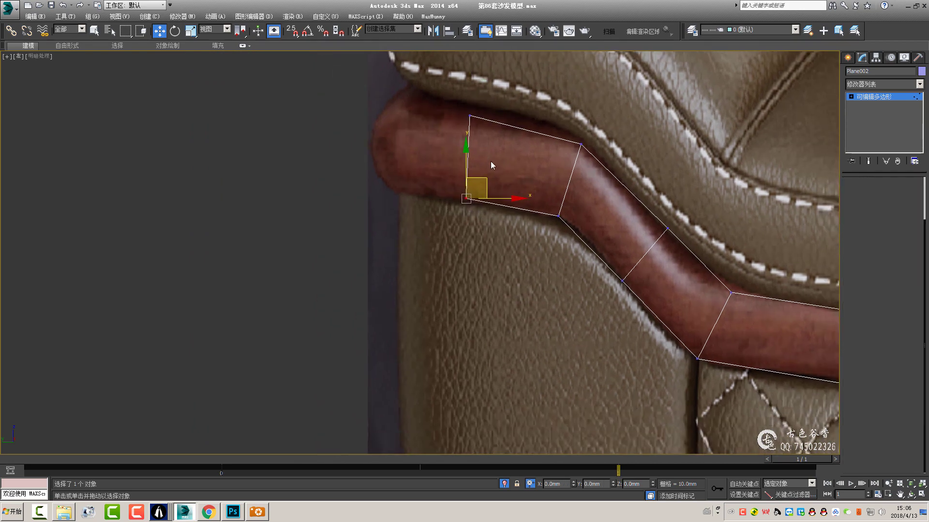
pyautogui.click(466, 159)
pyautogui.click(390, 155)
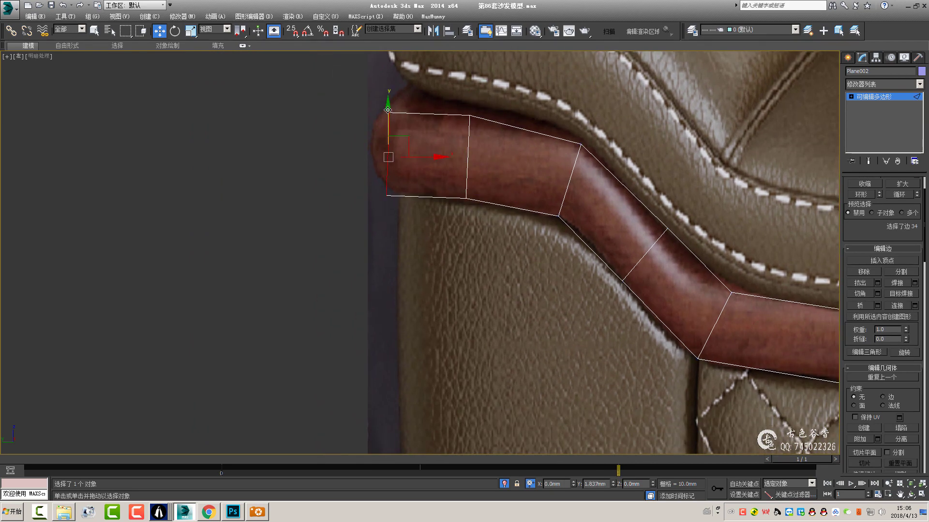
pyautogui.moveTo(388, 115); pyautogui.dragTo(387, 103)
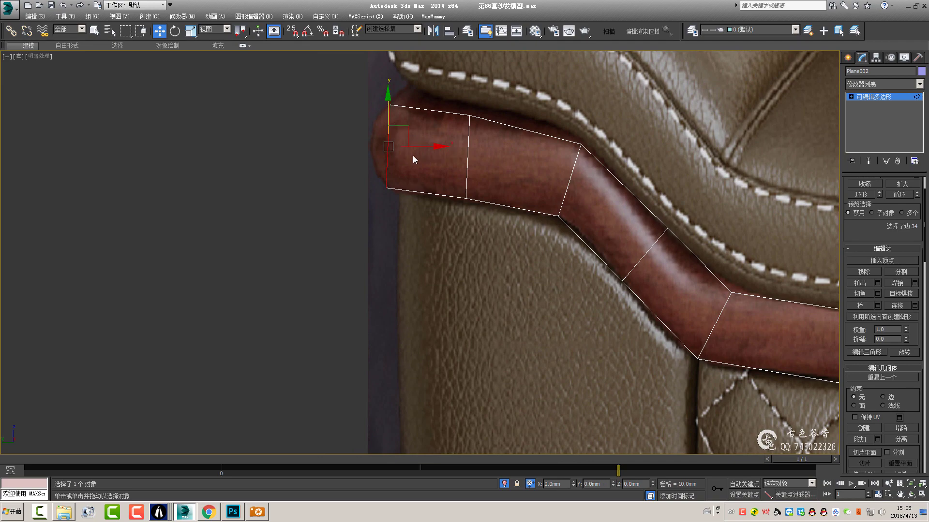
pyautogui.scroll(-5, 413, 155)
# - Add a lengthwise edge loop through the trim strip's ring of cross edges
pyautogui.press('F4')
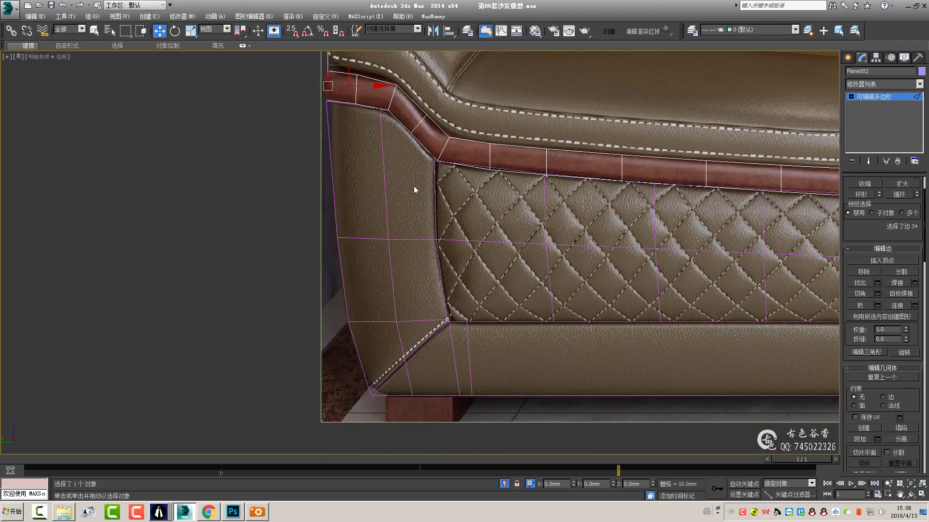
pyautogui.scroll(5, 399, 153)
pyautogui.scroll(-2, 401, 135)
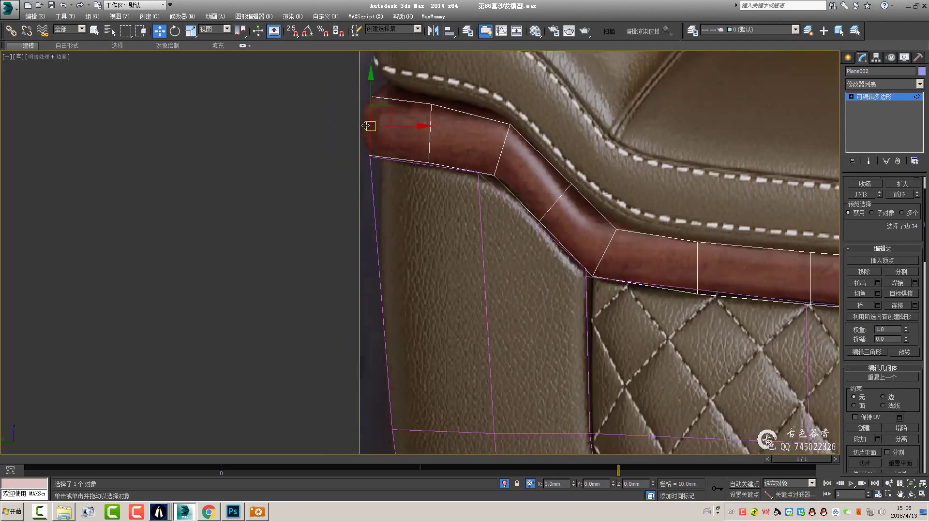
pyautogui.hotkey('alt', 'r')
pyautogui.scroll(-3, 414, 143)
pyautogui.scroll(3, 358, 172)
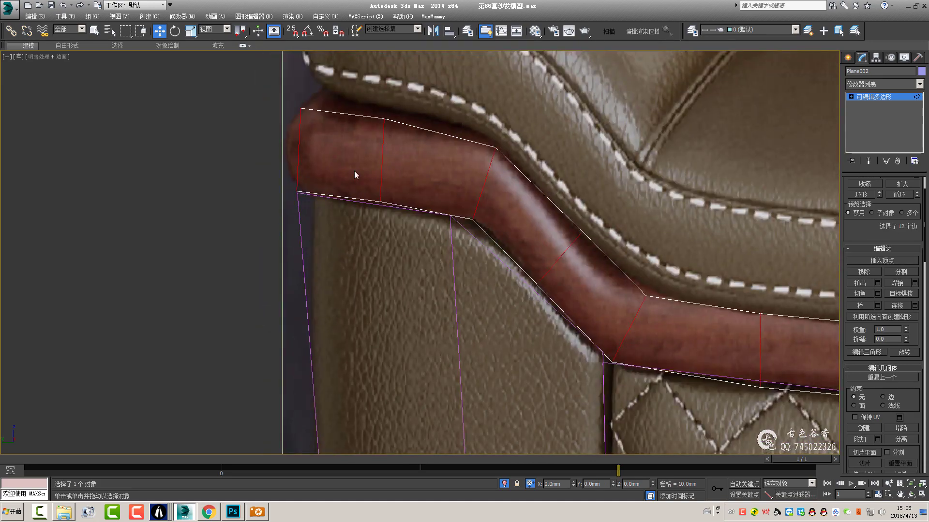
pyautogui.hotkey('ctrl', 'shift', 'e')
pyautogui.click(426, 300)
# - Slide the strip's left-end vertices left along X to angle the end
pyautogui.press('1')
pyautogui.scroll(4, 280, 139)
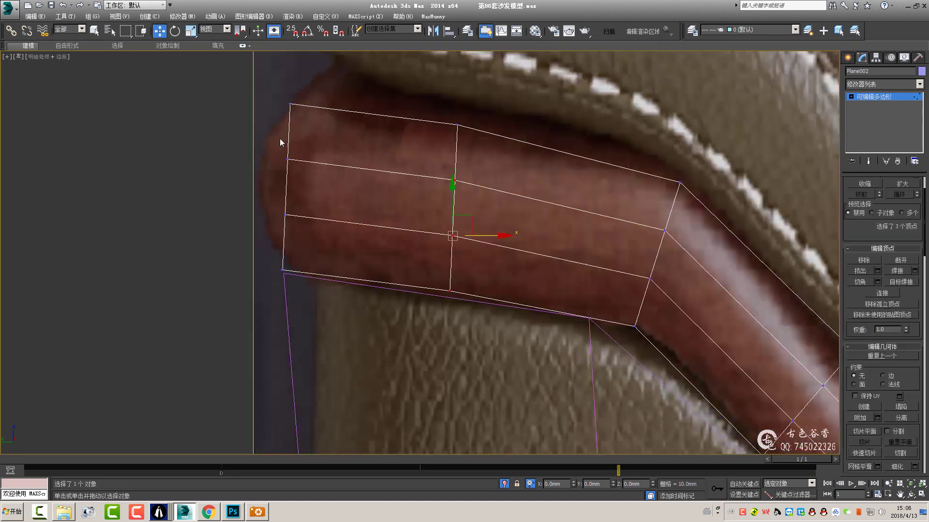
pyautogui.moveTo(328, 187); pyautogui.dragTo(301, 187)
pyautogui.moveTo(369, 180); pyautogui.dragTo(344, 169, button='middle')
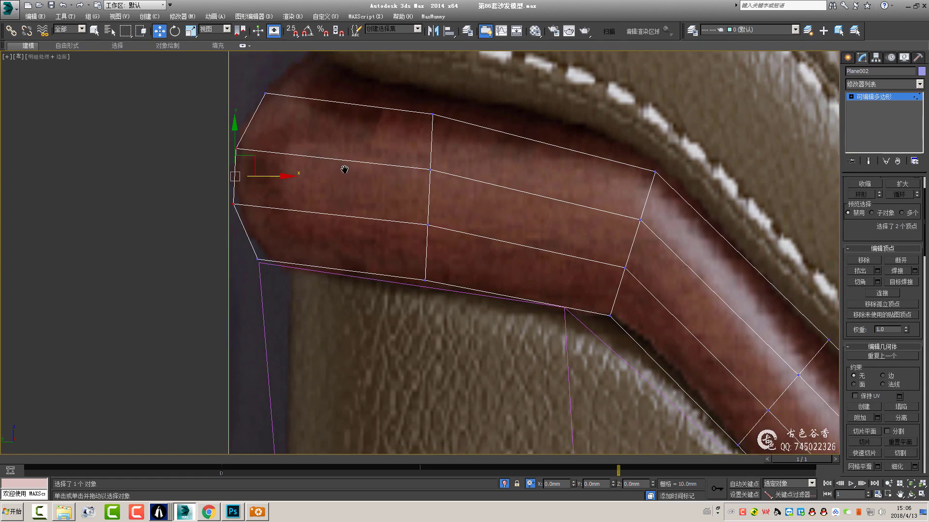
pyautogui.scroll(-2, 397, 152)
pyautogui.moveTo(400, 188); pyautogui.dragTo(369, 170, button='middle')
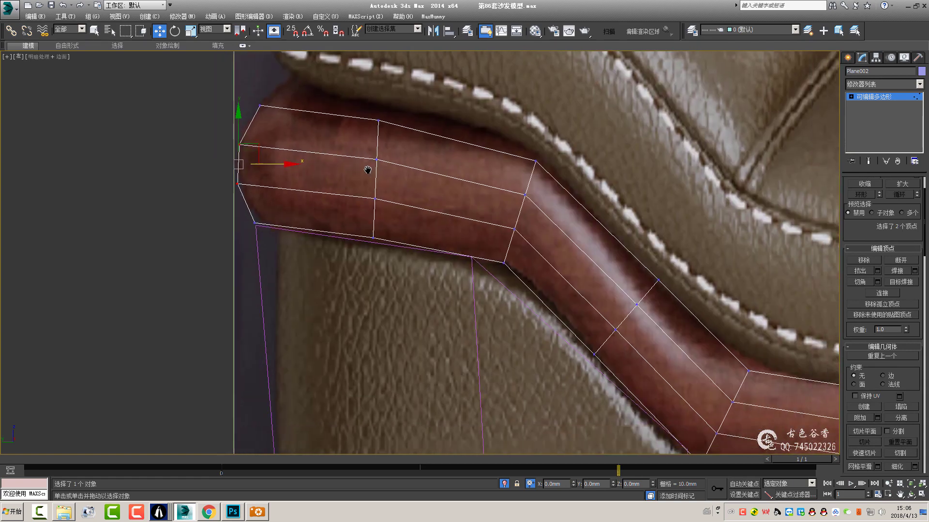
# - Select the strip's left-end vertices around the armrest piping, down to the bottom-left vertex
pyautogui.moveTo(243, 96); pyautogui.dragTo(270, 115)
pyautogui.moveTo(271, 115); pyautogui.dragTo(329, 130, button='middle')
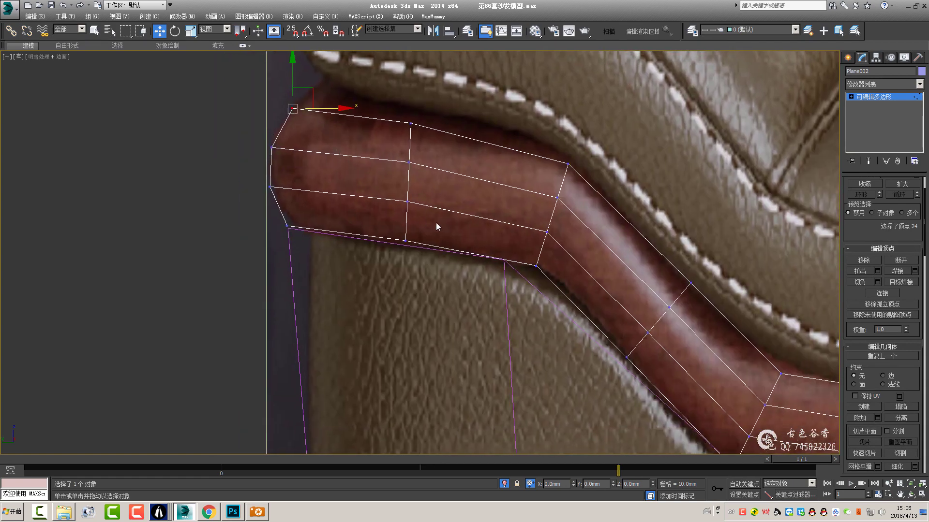
pyautogui.scroll(-2, 436, 225)
pyautogui.moveTo(256, 150); pyautogui.dragTo(295, 193)
pyautogui.scroll(-3, 377, 193)
pyautogui.moveTo(435, 203); pyautogui.dragTo(359, 206, button='middle')
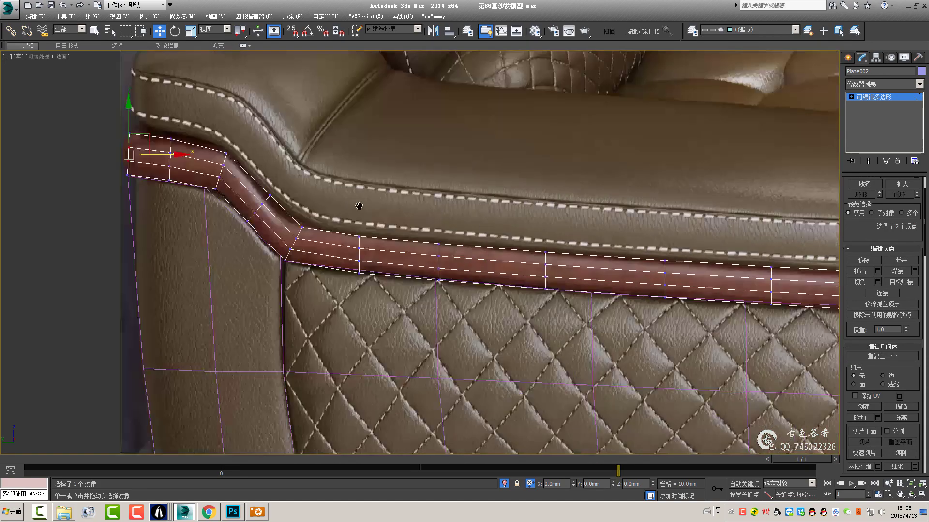
pyautogui.scroll(-2, 359, 206)
pyautogui.scroll(3, 428, 216)
pyautogui.scroll(2, 387, 193)
pyautogui.moveTo(338, 132); pyautogui.dragTo(410, 266)
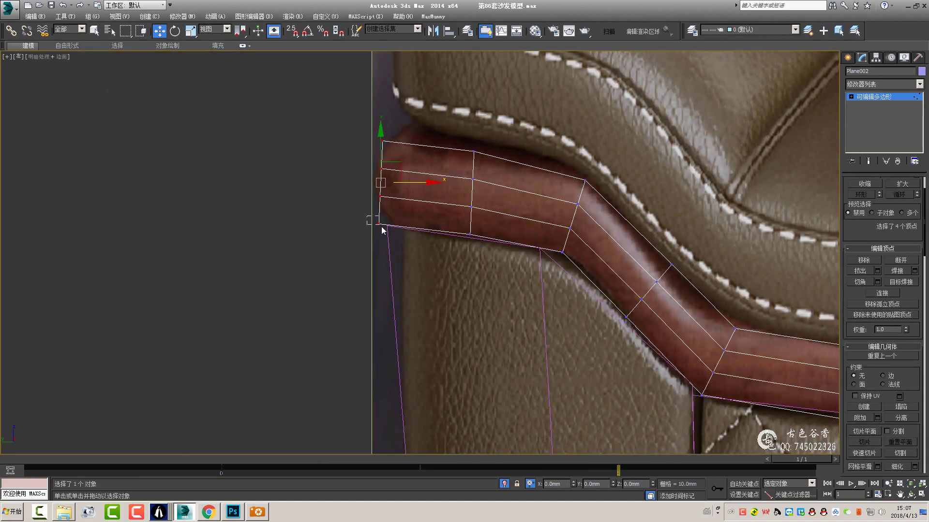
pyautogui.moveTo(382, 230); pyautogui.dragTo(385, 231)
pyautogui.scroll(-4, 416, 226)
# - Leave vertex editing and restore the four-viewport layout with nothing selected
pyautogui.scroll(2, 484, 232)
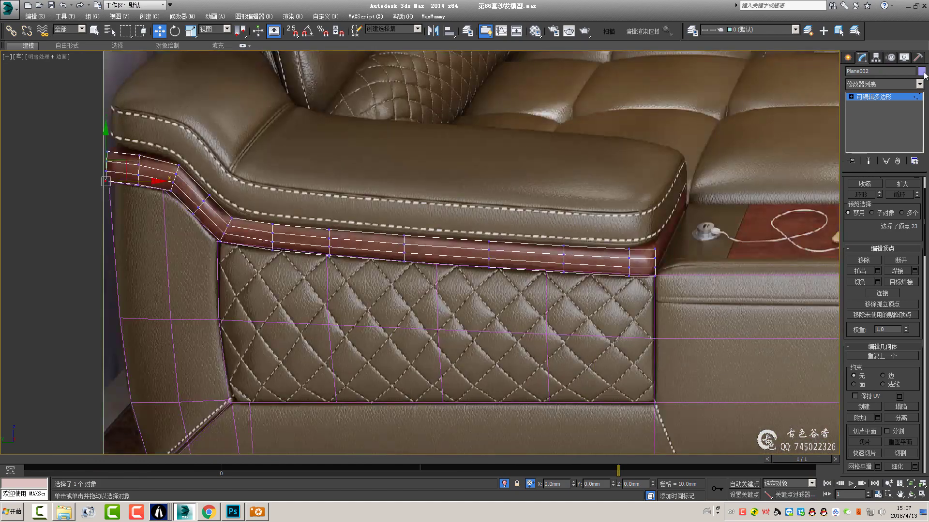
pyautogui.press('6')
pyautogui.moveTo(484, 233); pyautogui.dragTo(495, 234, button='middle')
pyautogui.press('super+shift')
pyautogui.press('super+shift')
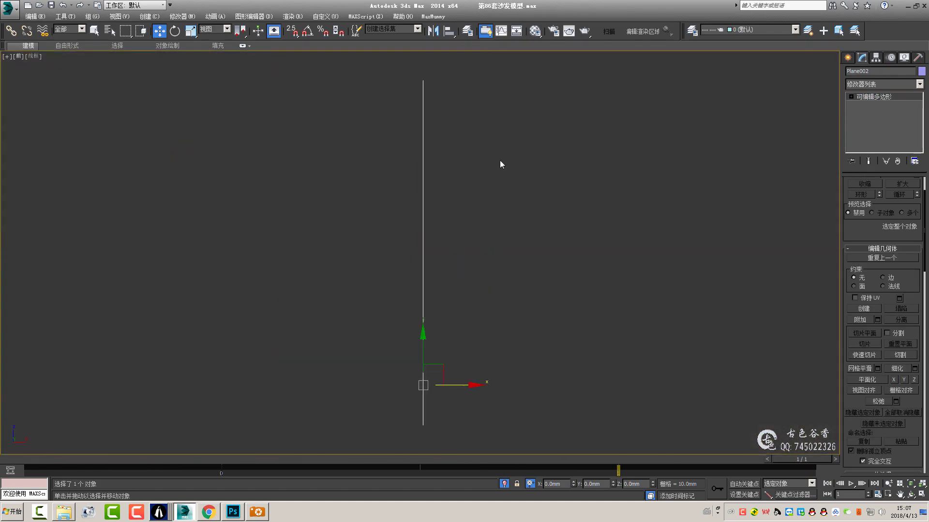
pyautogui.hotkey('alt', 'w')
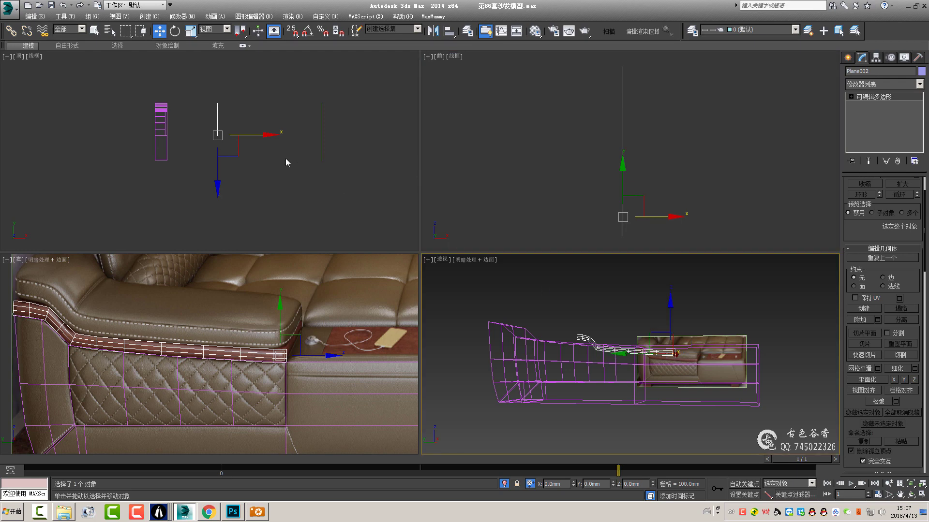
pyautogui.scroll(2, 286, 159)
pyautogui.scroll(-3, 609, 159)
pyautogui.click(711, 171)
# - Select Plane002 in the maximized Front view and add a Shell modifier (380 mm inner, 1 mm outer)
pyautogui.scroll(-3, 677, 173)
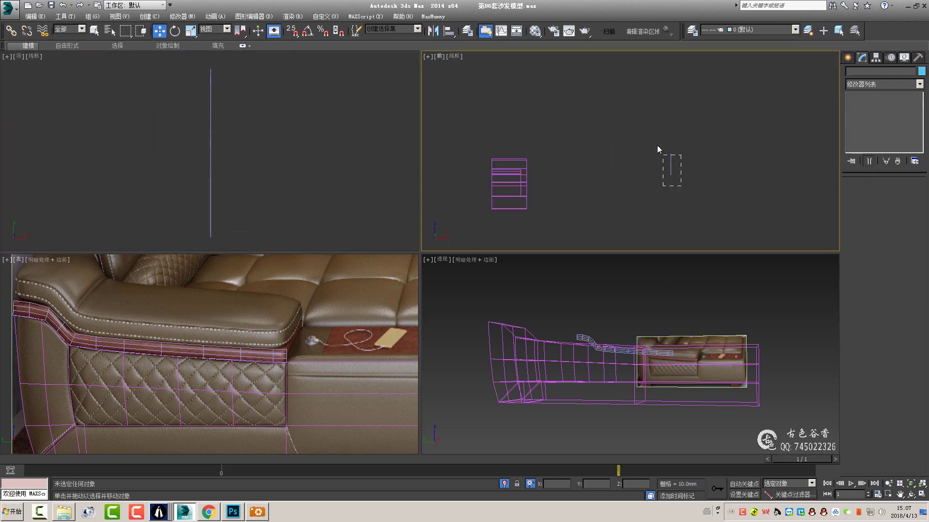
pyautogui.click(671, 167)
pyautogui.scroll(2, 572, 178)
pyautogui.scroll(4, 572, 177)
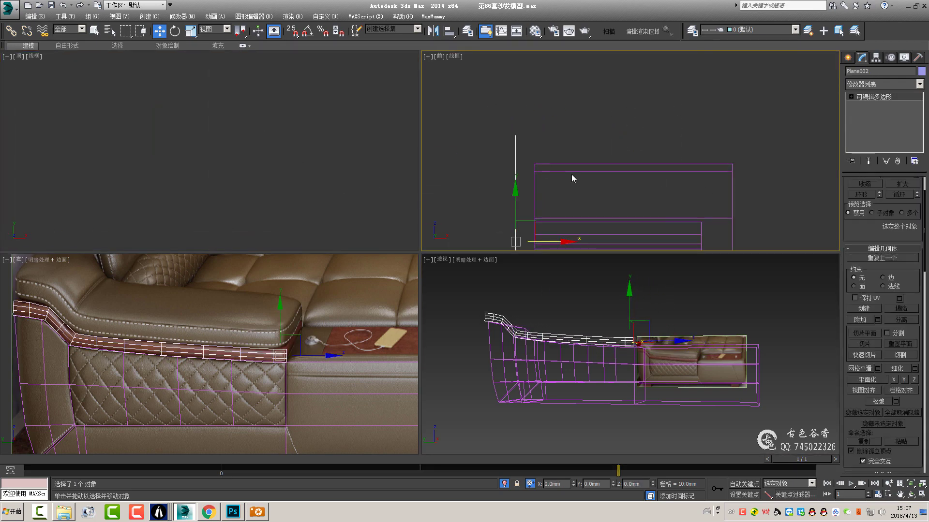
pyautogui.moveTo(572, 178); pyautogui.dragTo(586, 155, button='middle')
pyautogui.hotkey('alt', 'w')
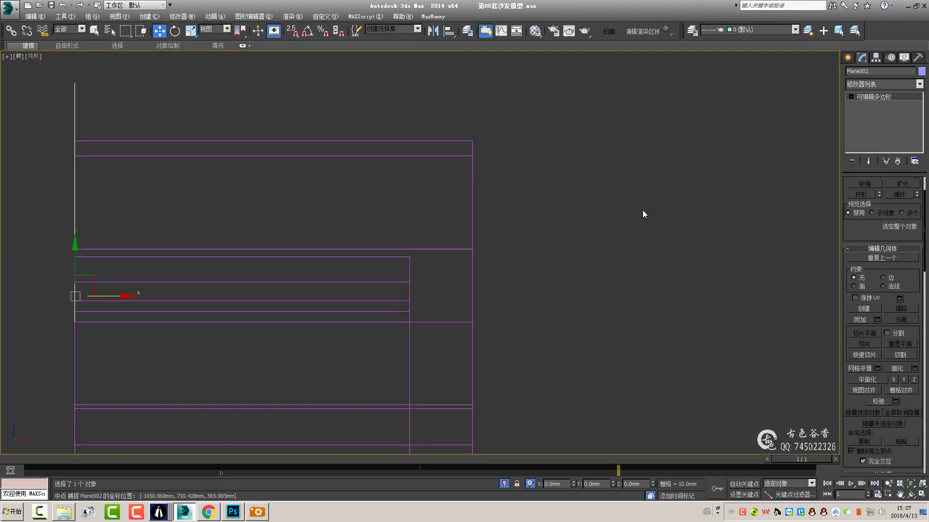
pyautogui.hotkey('shift', 's')
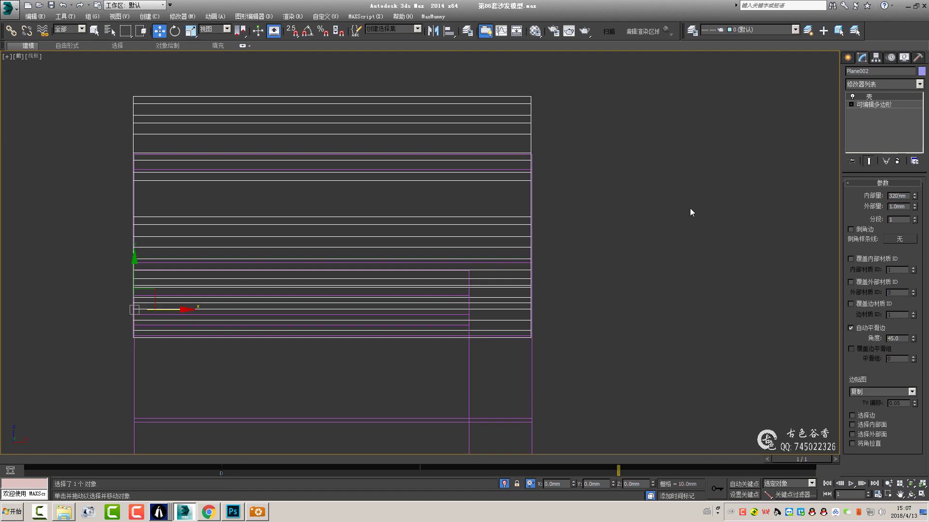
pyautogui.write('30')
# - Try a 30 mm Shell inner amount, then undo back to the arm without shell thickness
pyautogui.press('Return')
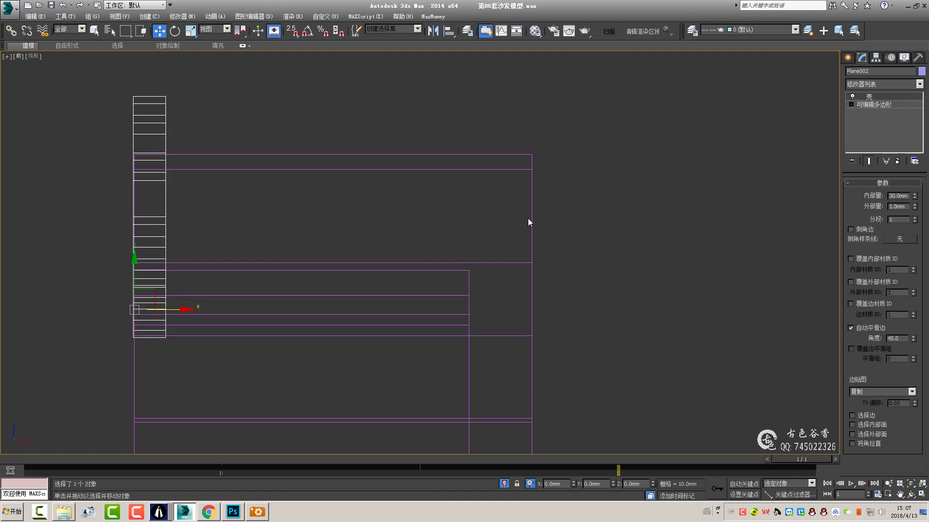
pyautogui.hotkey('ctrl', 'z')
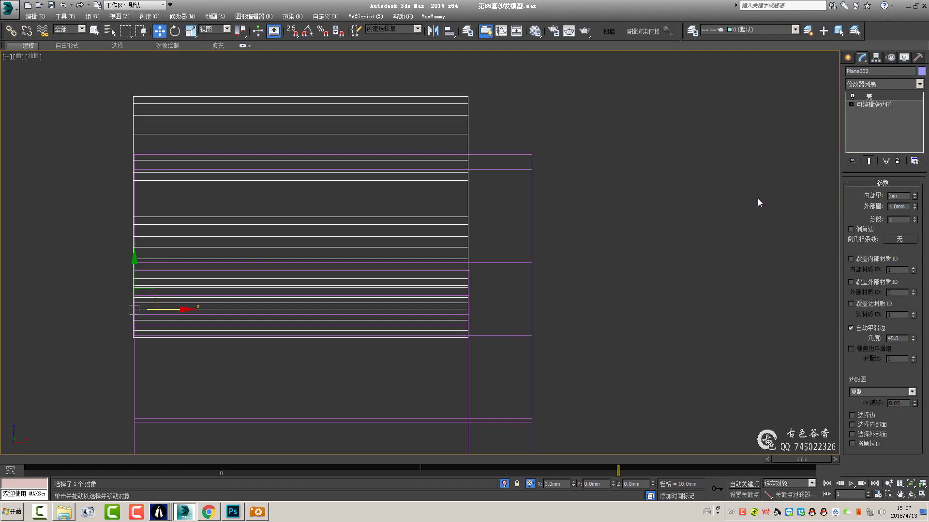
pyautogui.write('380')
pyautogui.hotkey('ctrl', 'z')
pyautogui.hotkey('ctrl', 'z')
pyautogui.moveTo(594, 193); pyautogui.dragTo(539, 190, button='middle')
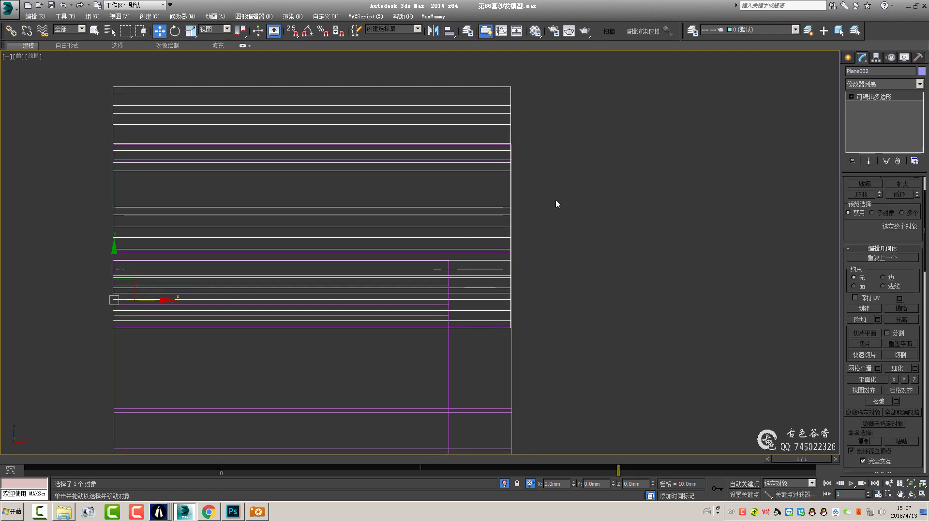
pyautogui.hotkey('ctrl', 'y')
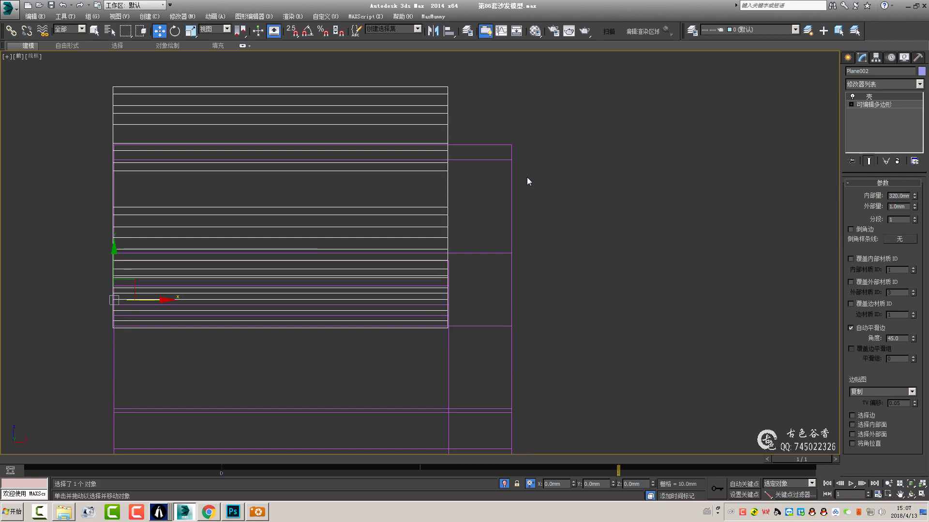
pyautogui.hotkey('ctrl', 'z')
pyautogui.press('p')
pyautogui.keyDown('alt'); pyautogui.moveTo(453, 255); pyautogui.dragTo(405, 259, button='middle'); pyautogui.keyUp('alt')
# - Select both side edge loops of the sofa arm in Edge mode
pyautogui.scroll(2, 408, 261)
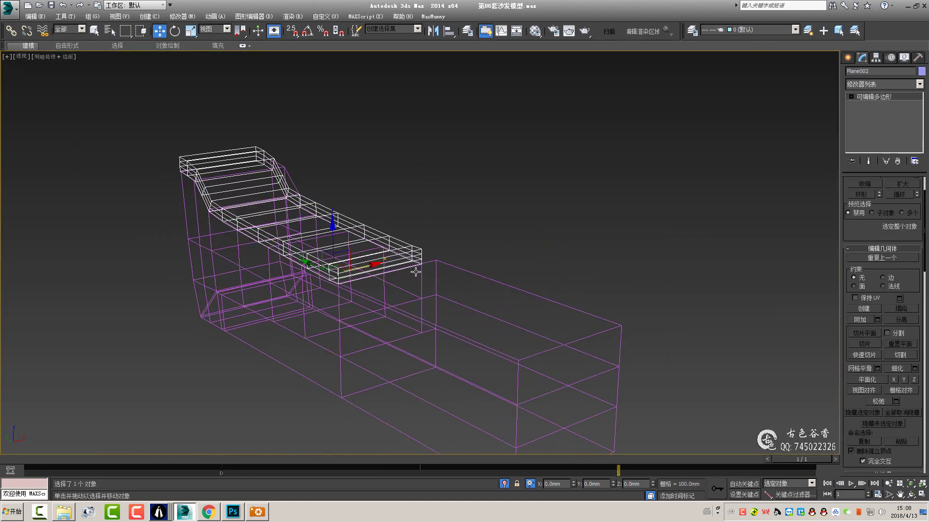
pyautogui.scroll(2, 415, 264)
pyautogui.scroll(3, 424, 267)
pyautogui.scroll(-2, 424, 267)
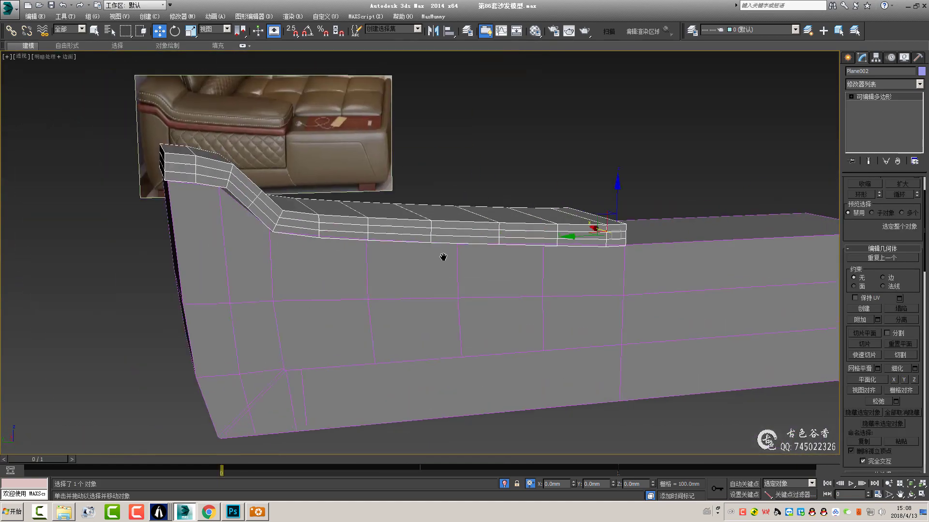
pyautogui.moveTo(442, 256)
pyautogui.keyDown('alt'); pyautogui.mouseDown(button='middle')
pyautogui.moveTo(321, 209)
pyautogui.moveTo(366, 258)
pyautogui.mouseUp(button='middle'); pyautogui.keyUp('alt')
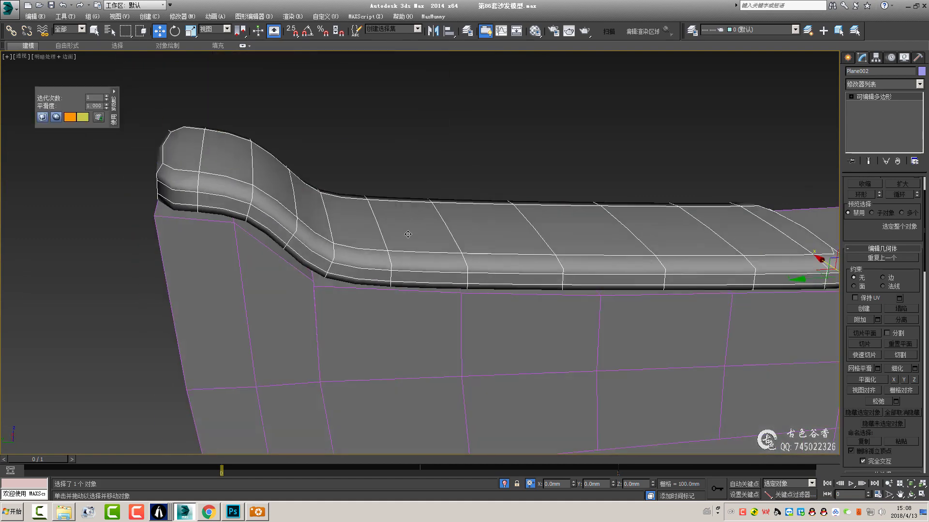
pyautogui.press('2')
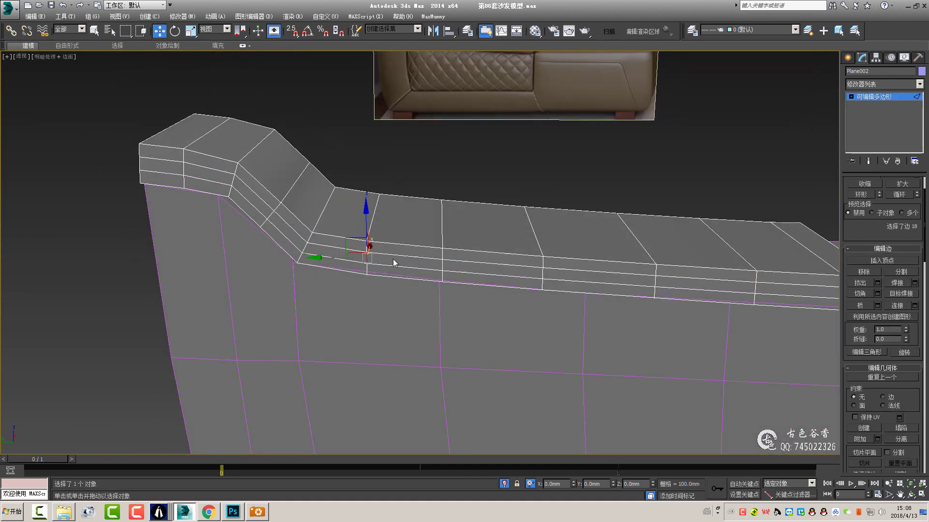
pyautogui.doubleClick(394, 263)
pyautogui.moveTo(394, 263)
pyautogui.keyDown('alt'); pyautogui.mouseDown(button='middle')
pyautogui.moveTo(346, 256)
pyautogui.moveTo(508, 266)
pyautogui.moveTo(441, 235)
pyautogui.mouseUp(button='middle'); pyautogui.keyUp('alt')
pyautogui.keyDown('ctrl'); pyautogui.click(335, 268); pyautogui.keyUp('ctrl')
pyautogui.press('q')
pyautogui.doubleClick(323, 270)
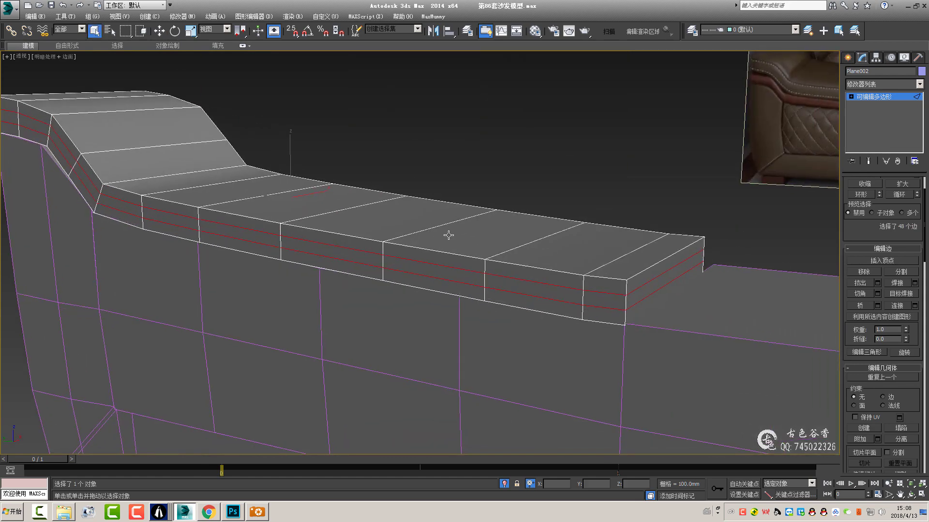
pyautogui.moveTo(297, 177); pyautogui.dragTo(348, 204, button='middle')
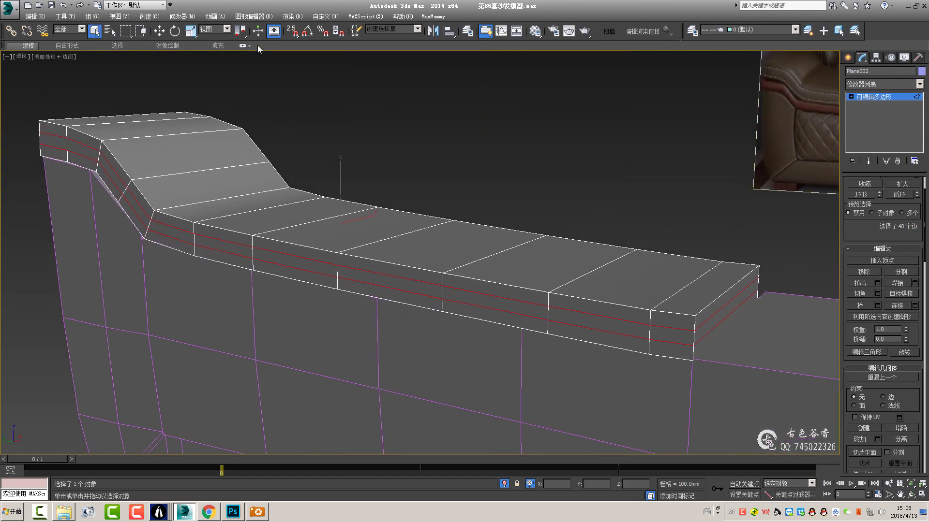
# - Push the selected side loops outward along the Normal axis by 9.143 mm
pyautogui.click(241, 46)
pyautogui.press('w')
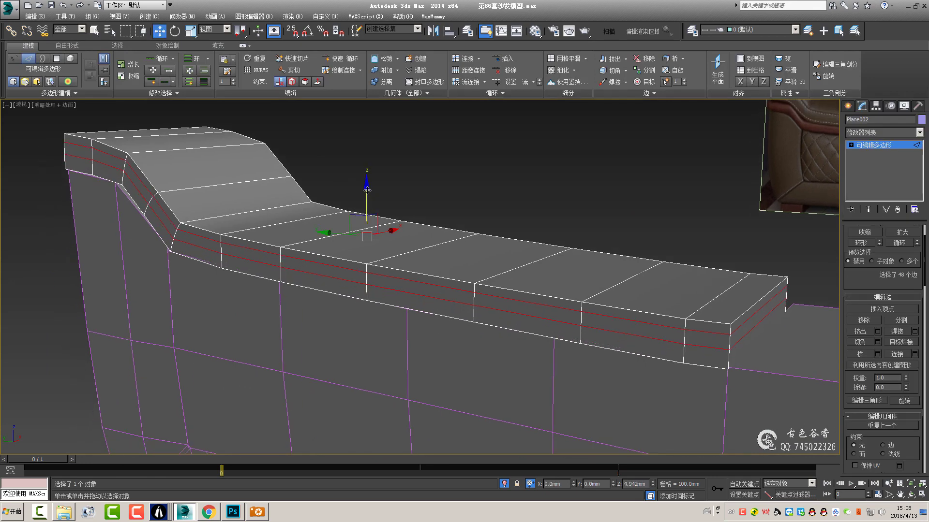
pyautogui.rightClick(368, 190)
pyautogui.moveTo(367, 196); pyautogui.dragTo(366, 190)
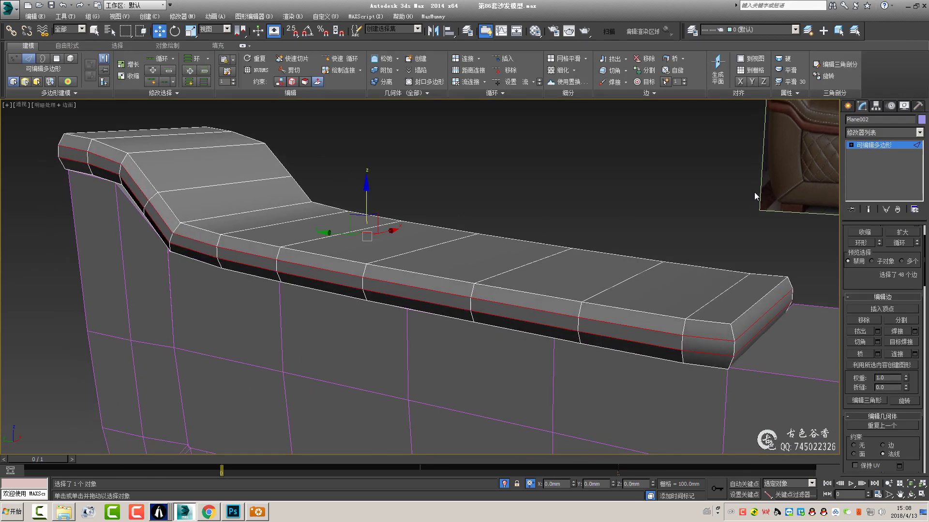
# - Preview the arm with NURMS smoothing to check the bulged rim
pyautogui.press('2')
pyautogui.click(261, 69)
pyautogui.keyDown('alt'); pyautogui.moveTo(509, 234); pyautogui.dragTo(526, 259, button='middle'); pyautogui.keyUp('alt')
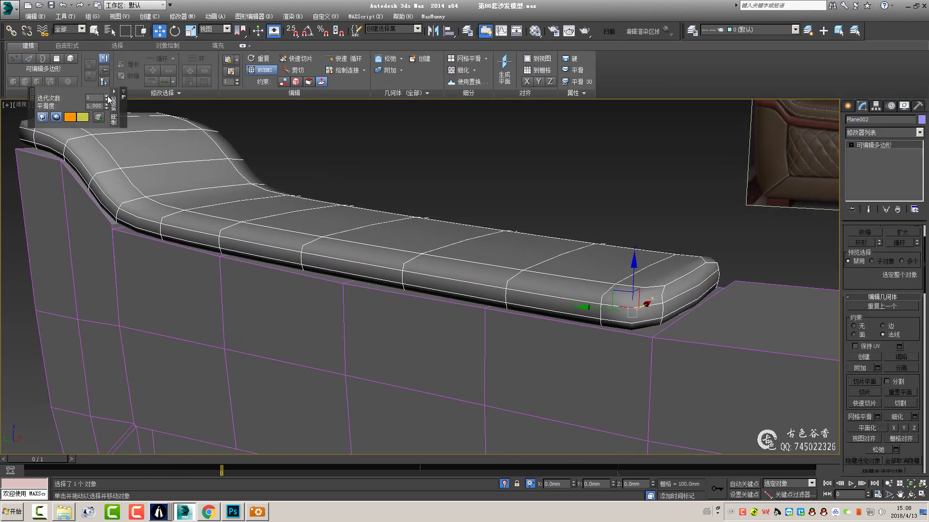
pyautogui.keyDown('alt'); pyautogui.moveTo(338, 241); pyautogui.dragTo(377, 228, button='middle'); pyautogui.keyUp('alt')
pyautogui.click(261, 69)
# - Set up a wireframe Top view of the arm in Edge mode, briefly isolating it from the sofa body
pyautogui.press('t')
pyautogui.press('F3')
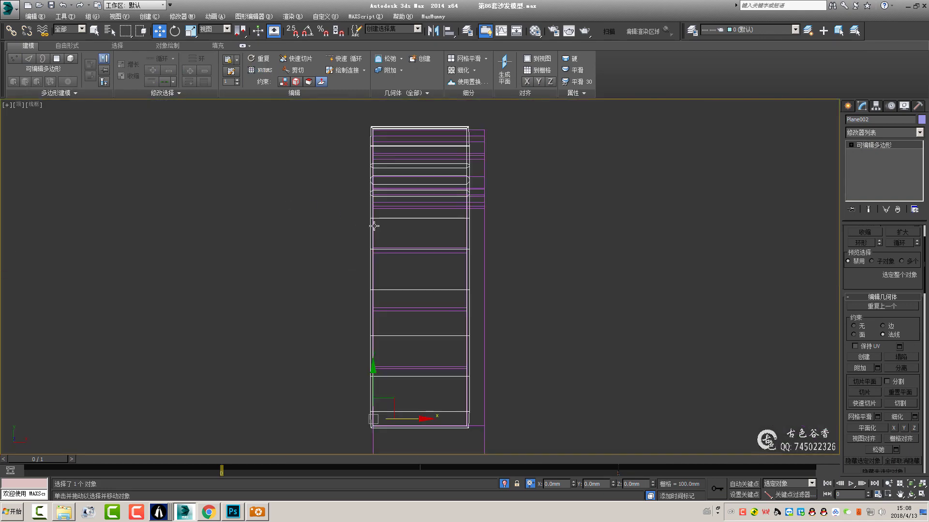
pyautogui.hotkey('alt', 'q')
pyautogui.scroll(-2, 419, 232)
pyautogui.scroll(2, 419, 232)
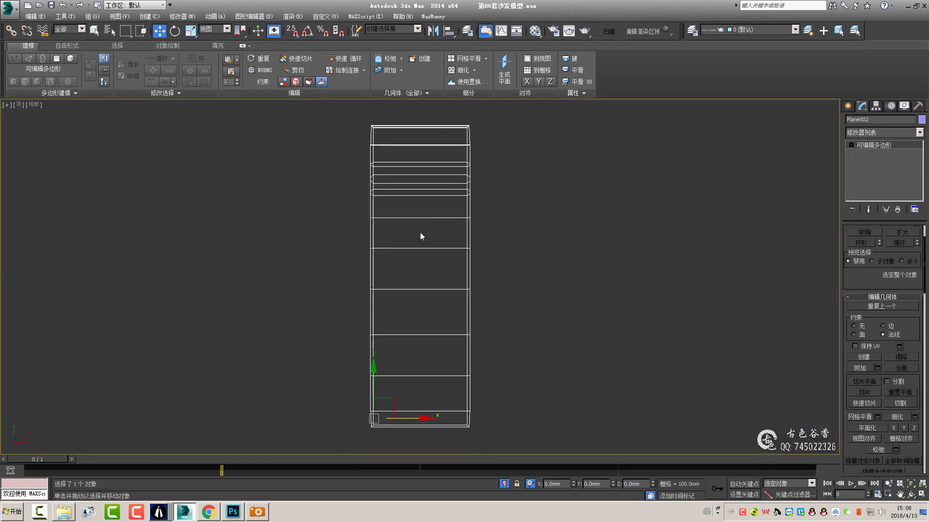
pyautogui.moveTo(419, 236); pyautogui.dragTo(420, 236, button='middle')
pyautogui.hotkey('alt', 'q')
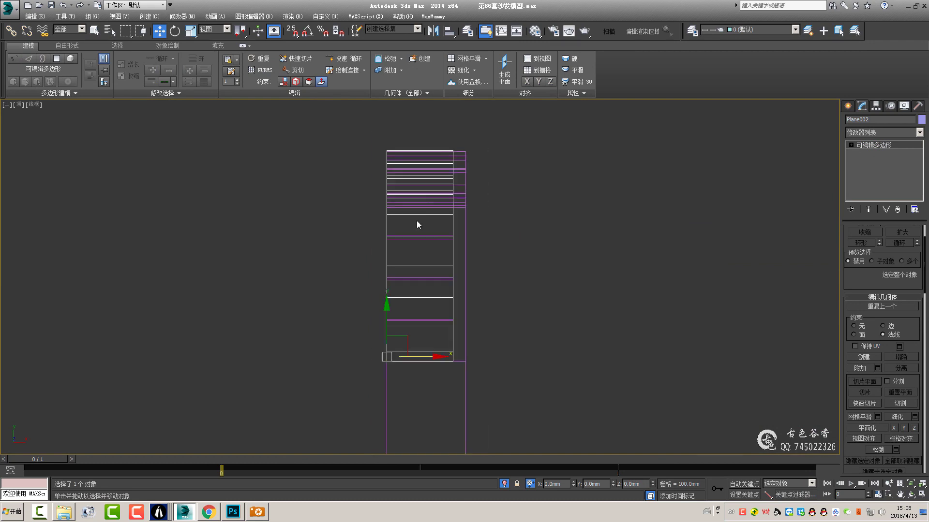
pyautogui.press('2')
pyautogui.scroll(2, 410, 337)
# - Connect the 28 cross edges with 2 new lengthwise edge segments
pyautogui.hotkey('ctrl', 'shift', 'e')
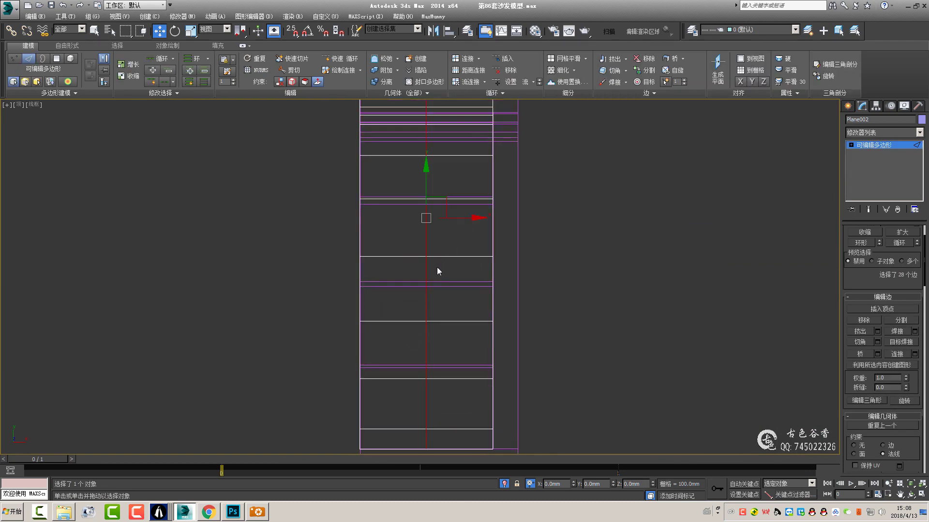
pyautogui.hotkey('ctrl', 'z')
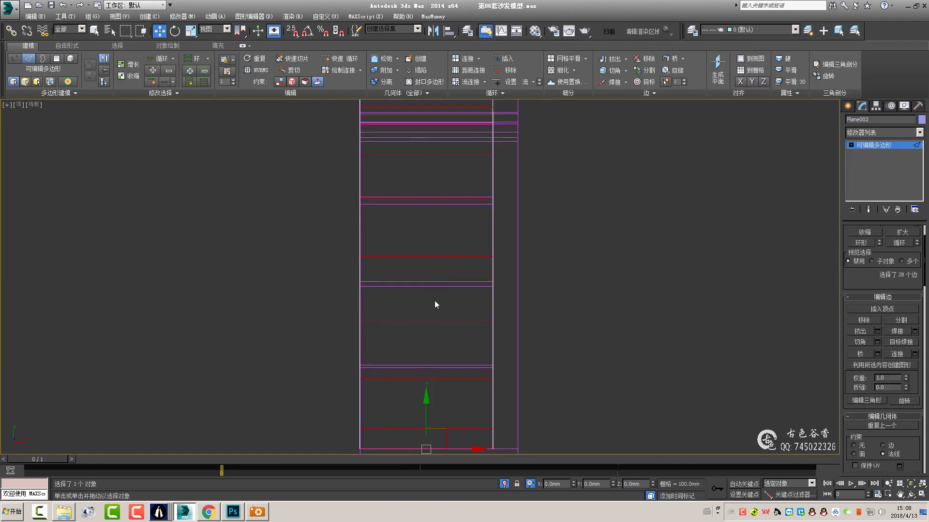
pyautogui.hotkey('ctrl', 'shift', 'e')
pyautogui.click(429, 279)
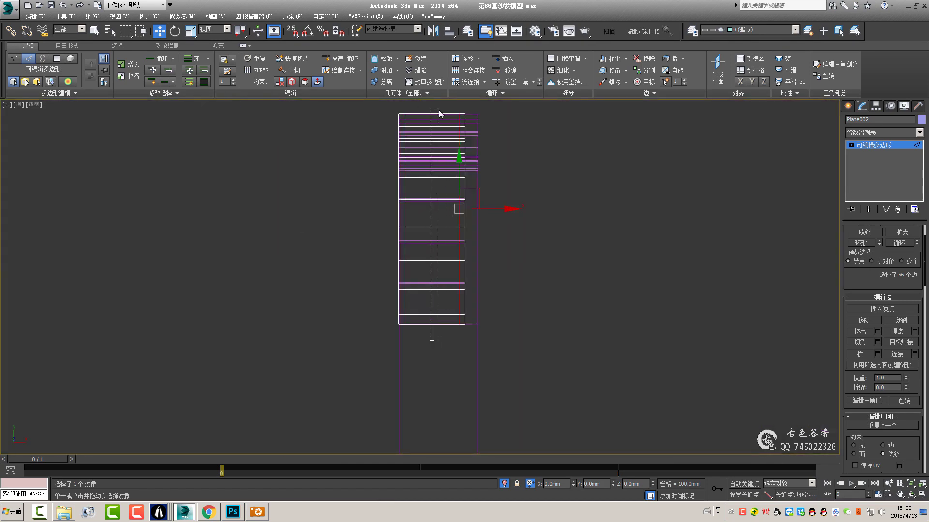
pyautogui.click(425, 323)
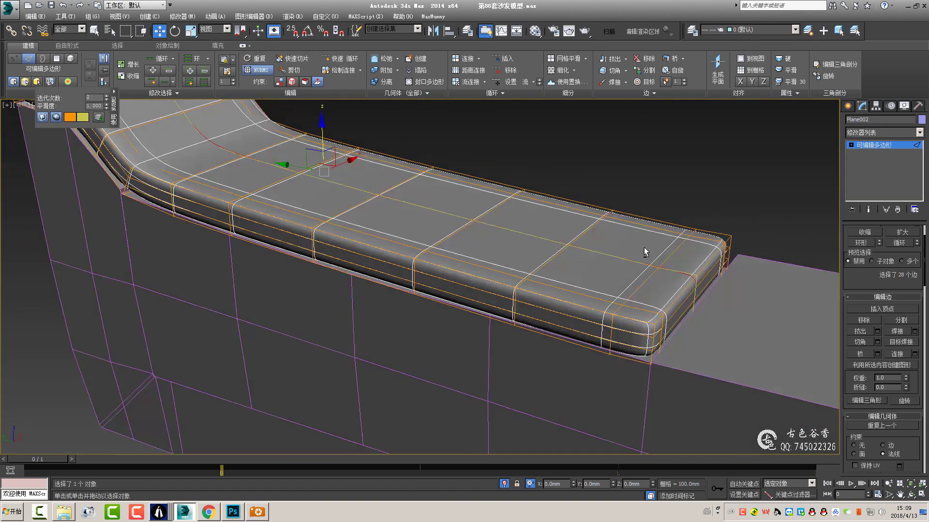
pyautogui.scroll(2, 644, 252)
# - Select both side edge loops and raise them about 5.7 mm on Z
pyautogui.scroll(3, 634, 270)
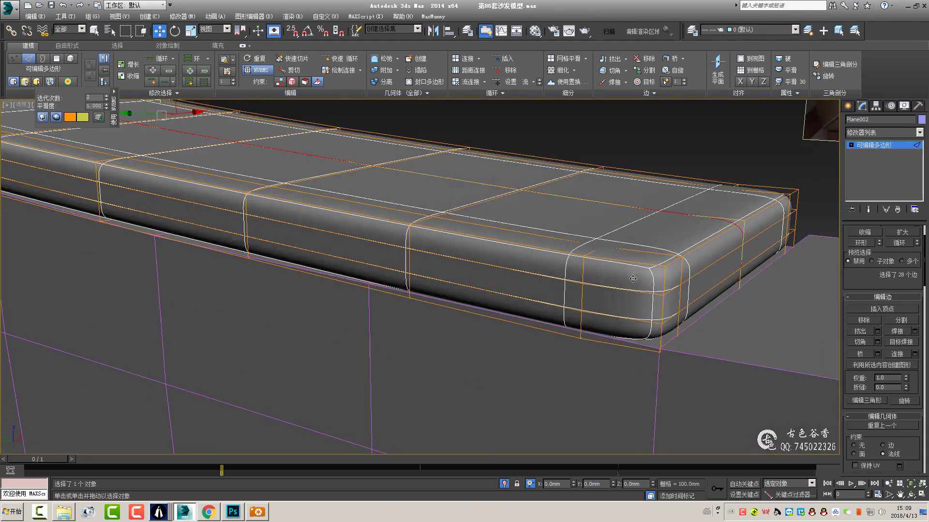
pyautogui.hotkey('ctrl', 'q')
pyautogui.hotkey('alt', 'l')
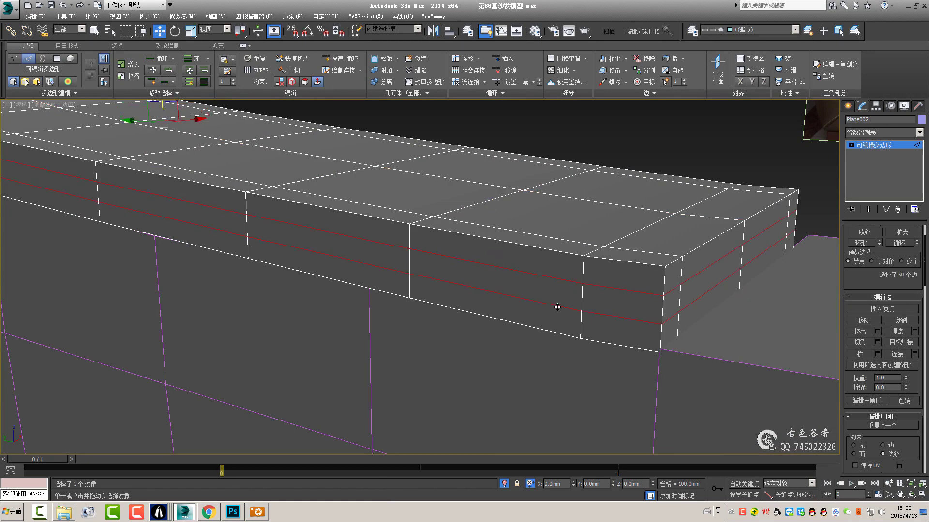
pyautogui.keyDown('alt'); pyautogui.moveTo(177, 109); pyautogui.dragTo(207, 133, button='middle'); pyautogui.keyUp('alt')
pyautogui.moveTo(207, 133); pyautogui.dragTo(208, 123)
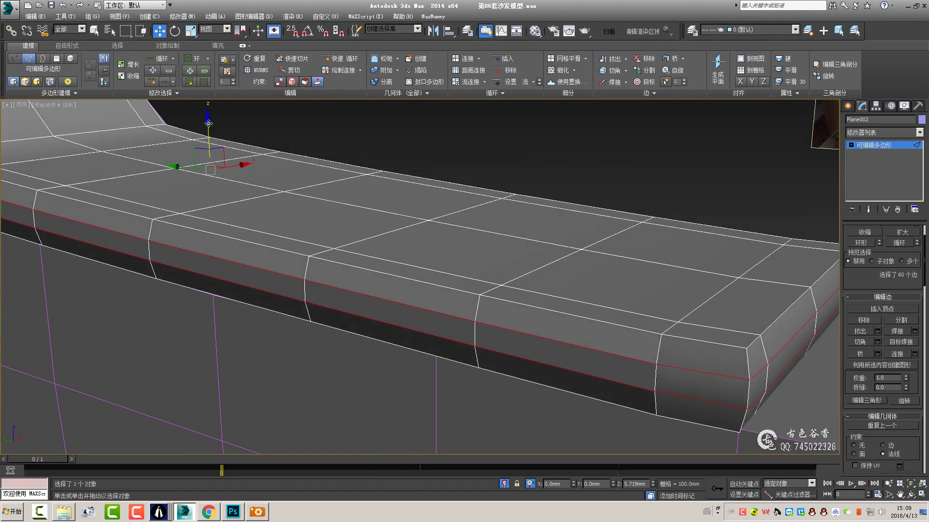
pyautogui.scroll(-3, 209, 123)
# - Check the arm with smoothing and adjust the raised loops to 4.289 mm
pyautogui.keyDown('alt'); pyautogui.moveTo(209, 123); pyautogui.dragTo(292, 234, button='middle'); pyautogui.keyUp('alt')
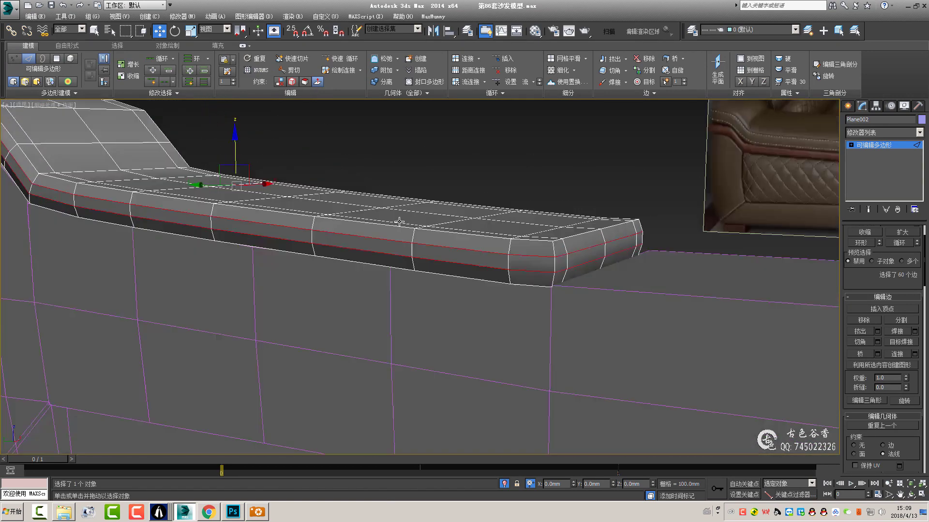
pyautogui.scroll(2, 292, 234)
pyautogui.scroll(-3, 293, 234)
pyautogui.hotkey('ctrl', 'q')
pyautogui.moveTo(369, 228)
pyautogui.keyDown('alt'); pyautogui.mouseDown(button='middle')
pyautogui.moveTo(338, 227)
pyautogui.moveTo(415, 199)
pyautogui.mouseUp(button='middle'); pyautogui.keyUp('alt')
pyautogui.scroll(3, 387, 239)
pyautogui.moveTo(427, 184); pyautogui.dragTo(426, 182)
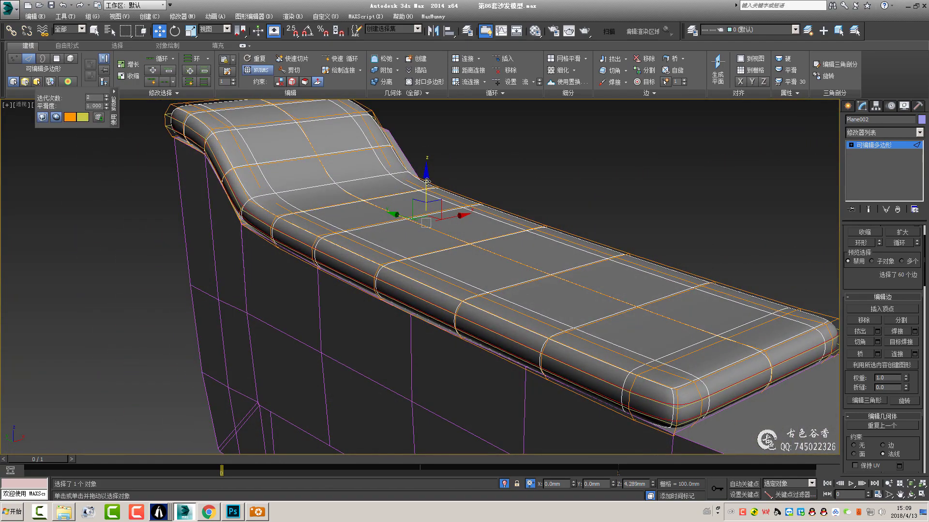
pyautogui.moveTo(427, 181)
pyautogui.keyDown('alt'); pyautogui.mouseDown(button='middle')
pyautogui.moveTo(437, 216)
pyautogui.moveTo(426, 213)
pyautogui.moveTo(572, 232)
pyautogui.moveTo(427, 204)
pyautogui.moveTo(450, 227)
pyautogui.moveTo(361, 233)
pyautogui.mouseUp(button='middle'); pyautogui.keyUp('alt')
pyautogui.hotkey('ctrl', 'BackSpace')
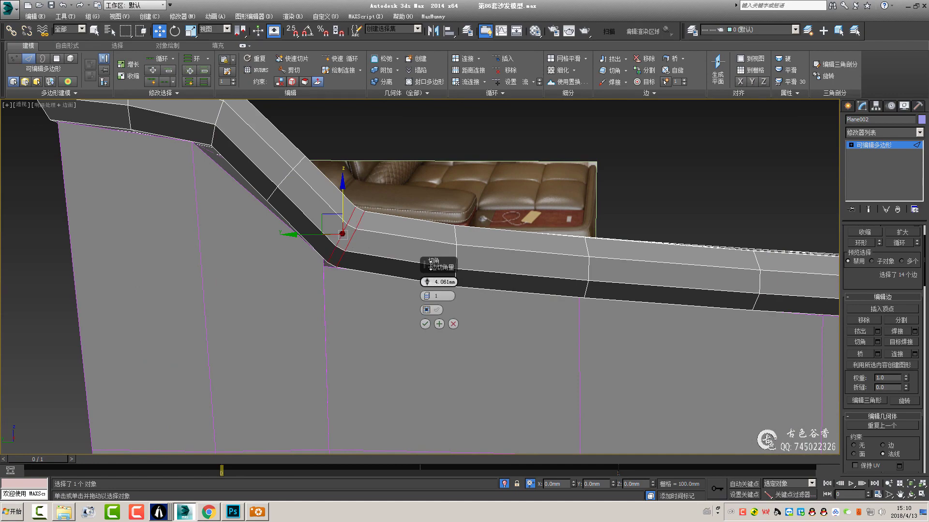
# - Apply the 4.061 mm chamfer to the bend edges and chamfer the selected edge loop
pyautogui.click(425, 324)
pyautogui.moveTo(425, 328)
pyautogui.keyDown('alt'); pyautogui.mouseDown(button='middle')
pyautogui.moveTo(415, 291)
pyautogui.moveTo(430, 272)
pyautogui.moveTo(352, 249)
pyautogui.mouseUp(button='middle'); pyautogui.keyUp('alt')
pyautogui.hotkey('ctrl', 'BackSpace')
pyautogui.hotkey('ctrl', 'BackSpace')
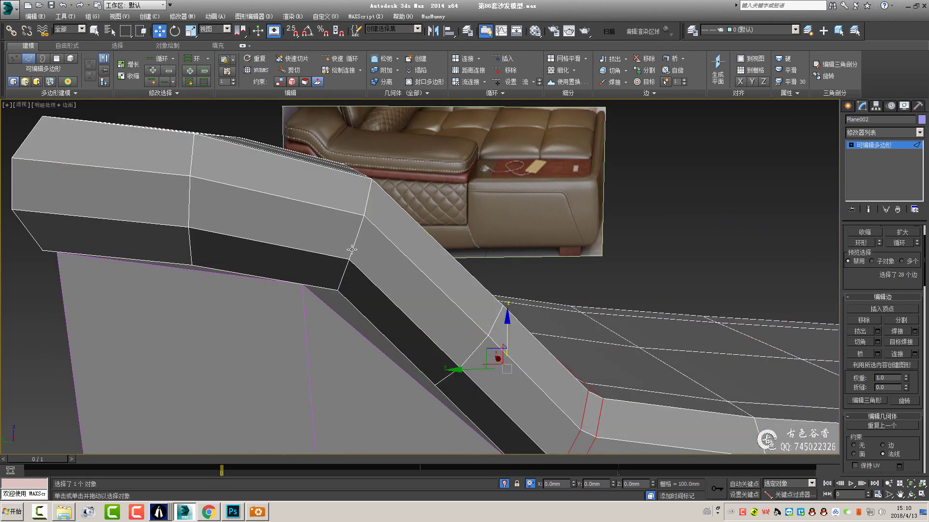
pyautogui.hotkey('ctrl', 'shift', 'c')
pyautogui.hotkey('ctrl', 'BackSpace')
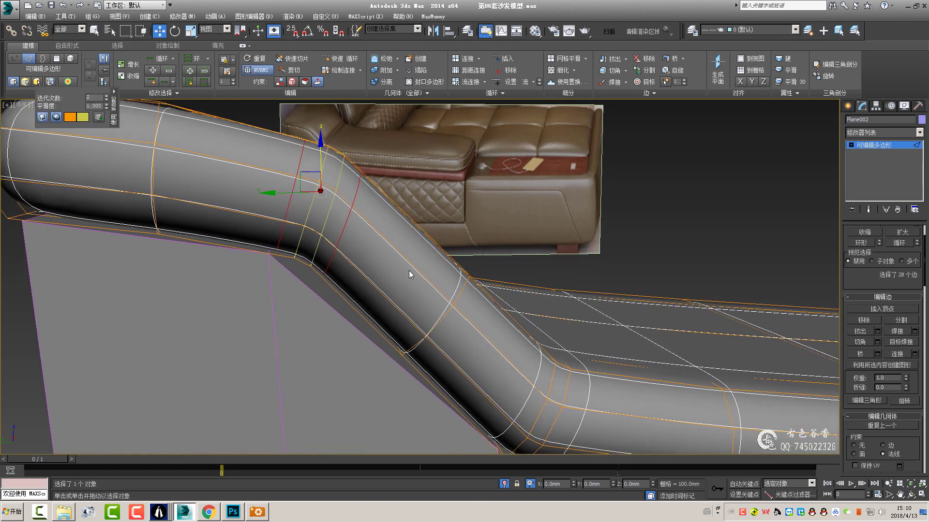
# - In Left view, slide the selected edge loops left toward the bend
pyautogui.press('l')
pyautogui.scroll(3, 415, 200)
pyautogui.scroll(3, 415, 200)
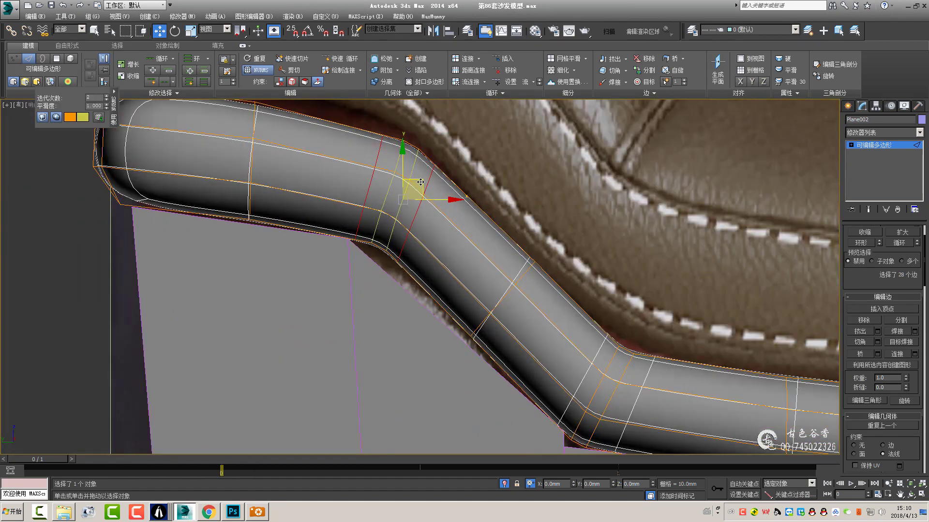
pyautogui.moveTo(422, 182); pyautogui.dragTo(411, 185)
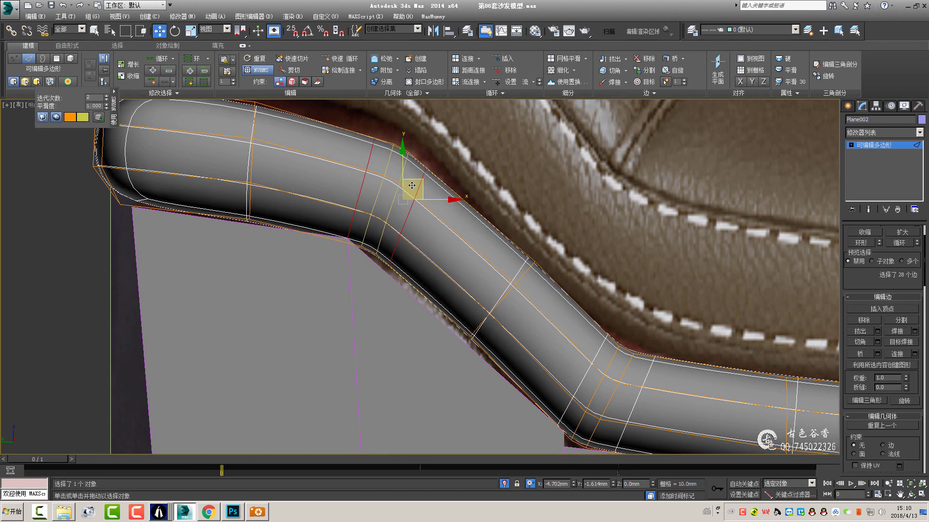
pyautogui.scroll(-1, 411, 187)
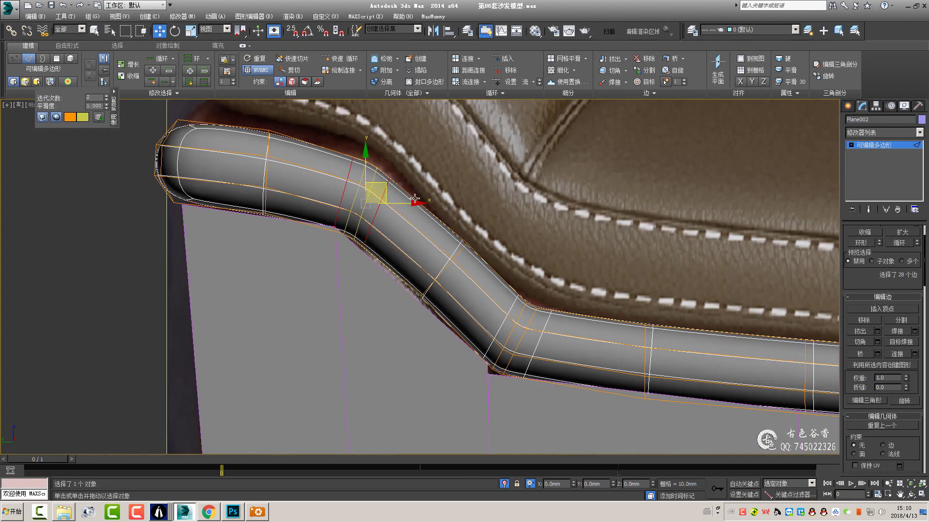
pyautogui.scroll(-2, 387, 184)
pyautogui.scroll(1, 386, 180)
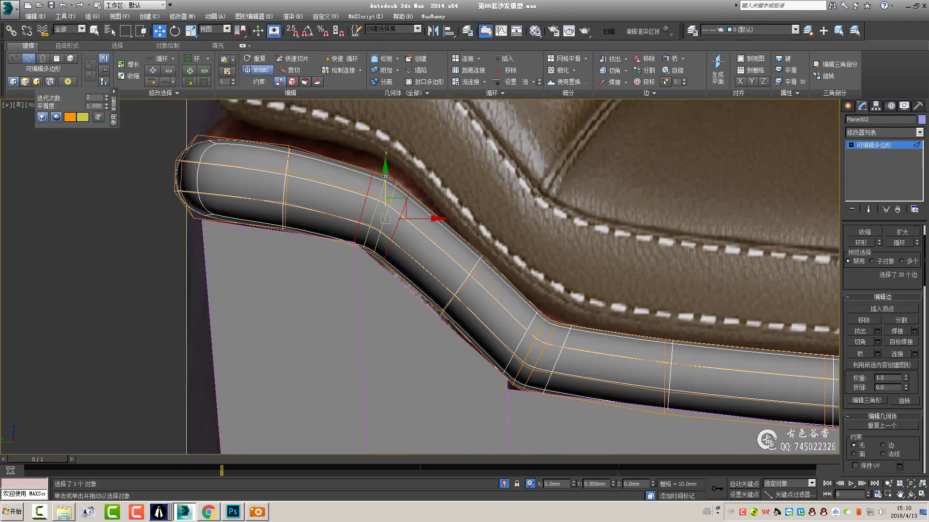
pyautogui.scroll(-1, 385, 176)
pyautogui.scroll(3, 409, 217)
# - Box-select the bend vertices of the piping band and nudge them slightly down-left
pyautogui.hotkey('ctrl', 'q')
pyautogui.press('1')
pyautogui.moveTo(375, 180); pyautogui.dragTo(447, 255)
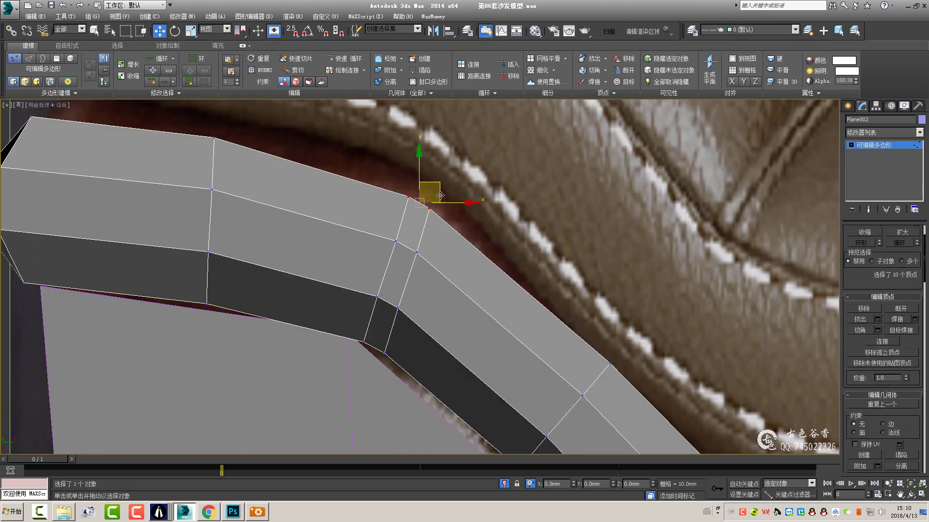
pyautogui.scroll(-2, 429, 238)
pyautogui.scroll(2, 474, 214)
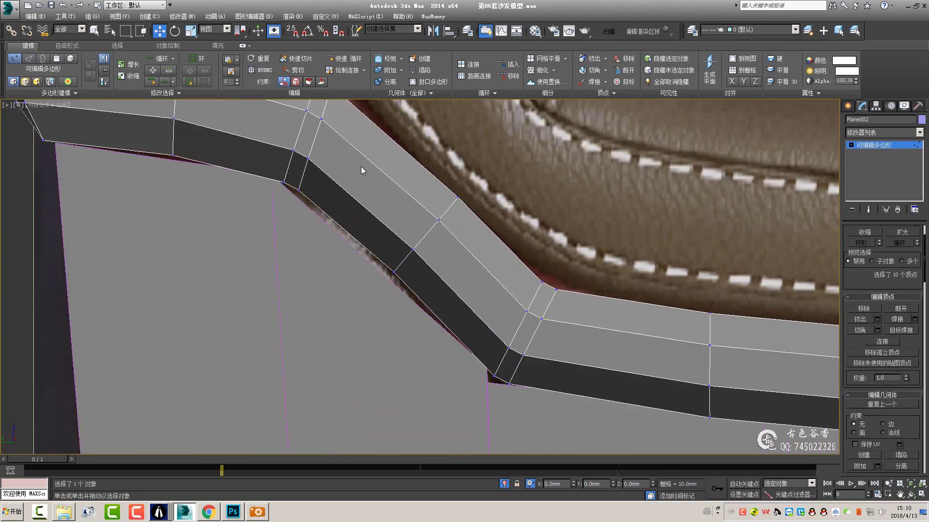
pyautogui.moveTo(445, 214); pyautogui.dragTo(441, 216)
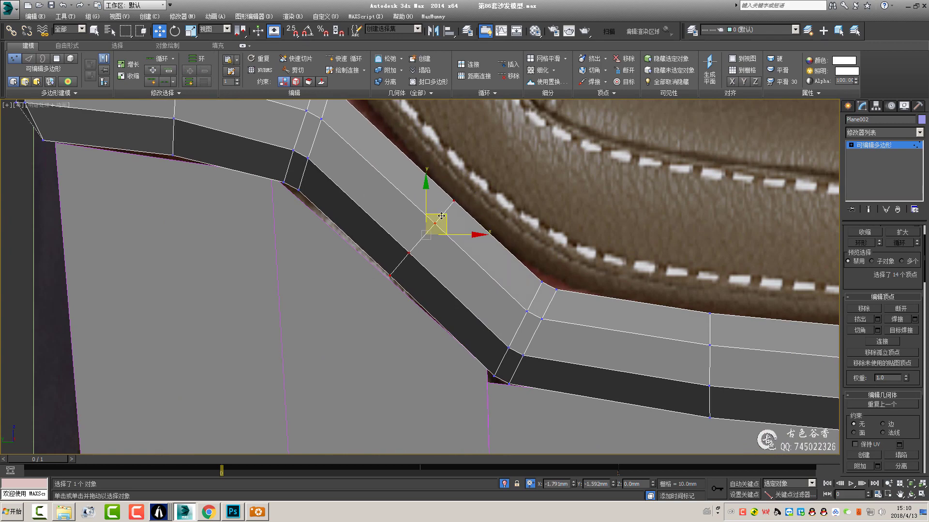
pyautogui.scroll(-3, 441, 216)
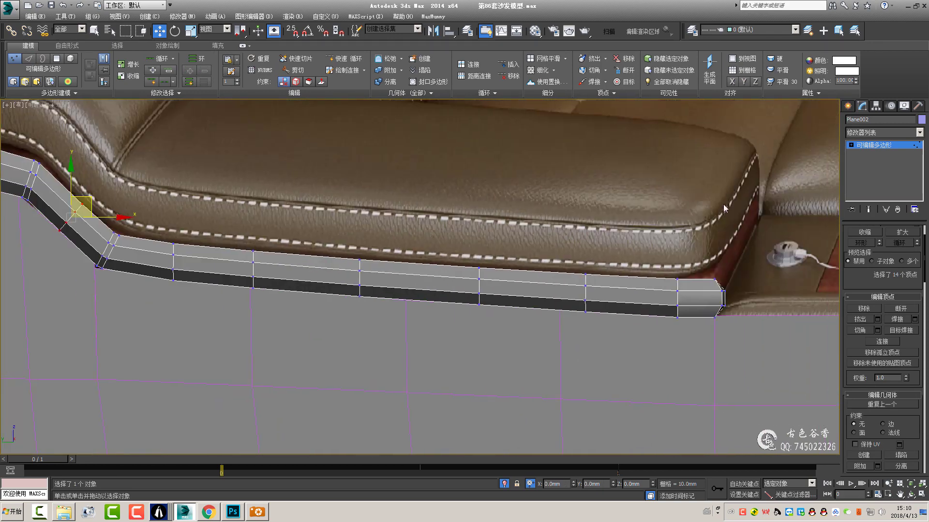
# - Exit vertex editing and check the smoothed band in Perspective, then maximize the side view
pyautogui.moveTo(494, 222); pyautogui.dragTo(656, 184, button='middle')
pyautogui.click(873, 145)
pyautogui.click(269, 251)
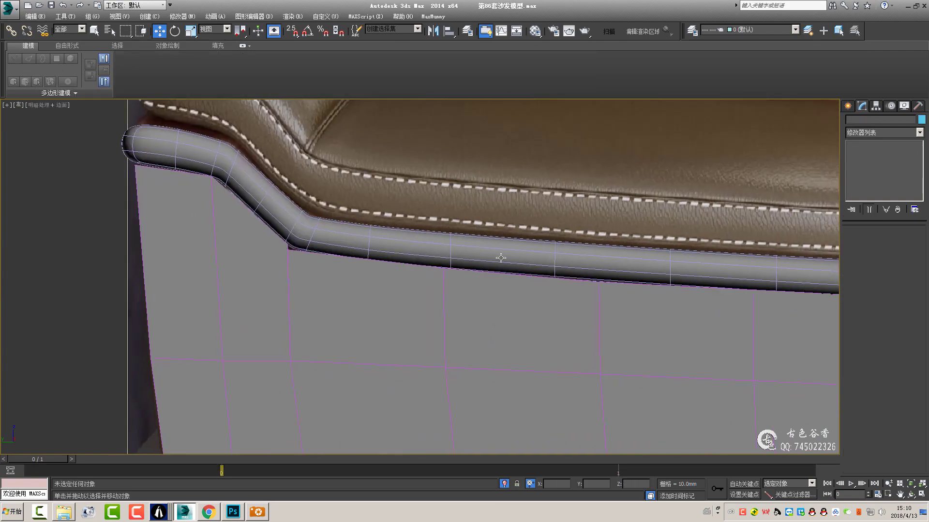
pyautogui.press('p')
pyautogui.moveTo(367, 242)
pyautogui.mouseDown(button='middle')
pyautogui.moveTo(389, 235)
pyautogui.moveTo(503, 285)
pyautogui.mouseUp(button='middle')
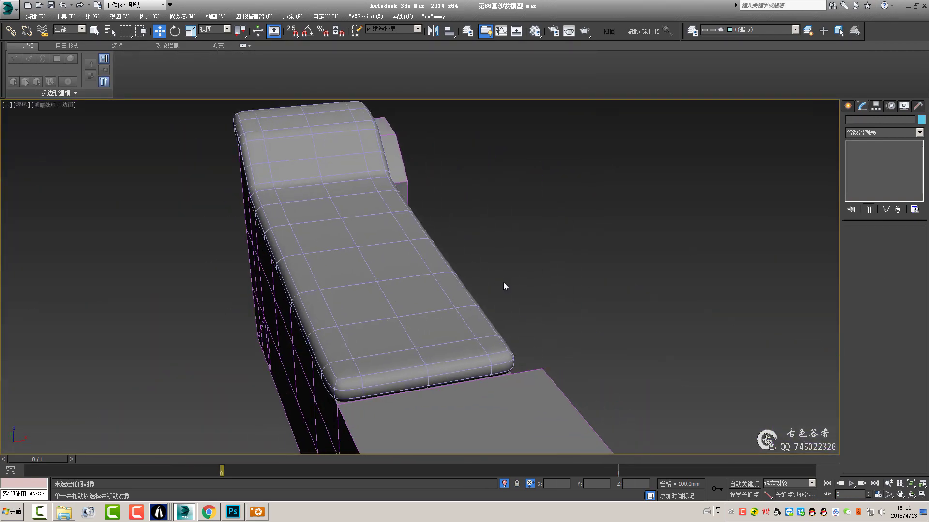
pyautogui.hotkey('shift', 'z')
pyautogui.hotkey('alt', 'w')
pyautogui.click(356, 338)
pyautogui.hotkey('alt', 'w')
pyautogui.scroll(-2, 573, 235)
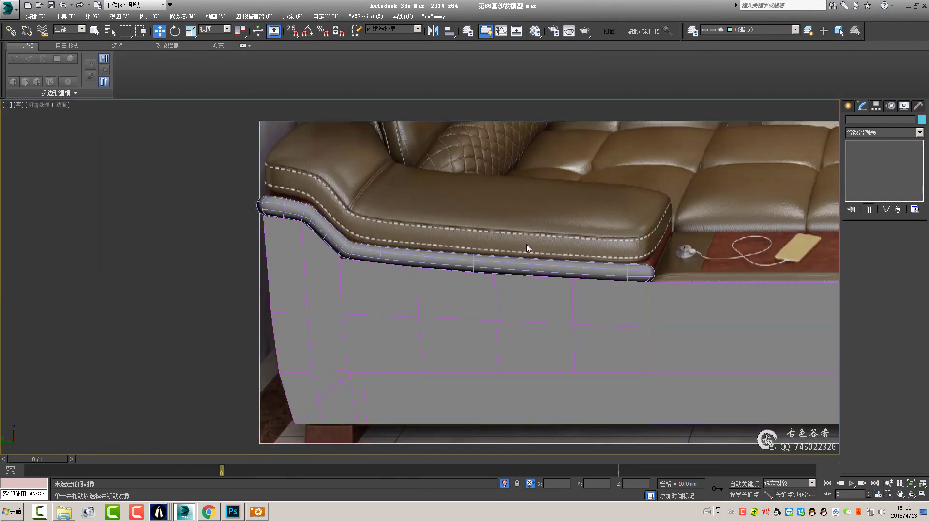
# - Select the grey sofa-base block, inspect it in Perspective, and set up a wireframe Top view
pyautogui.moveTo(500, 259); pyautogui.dragTo(507, 310, button='middle')
pyautogui.click(508, 311)
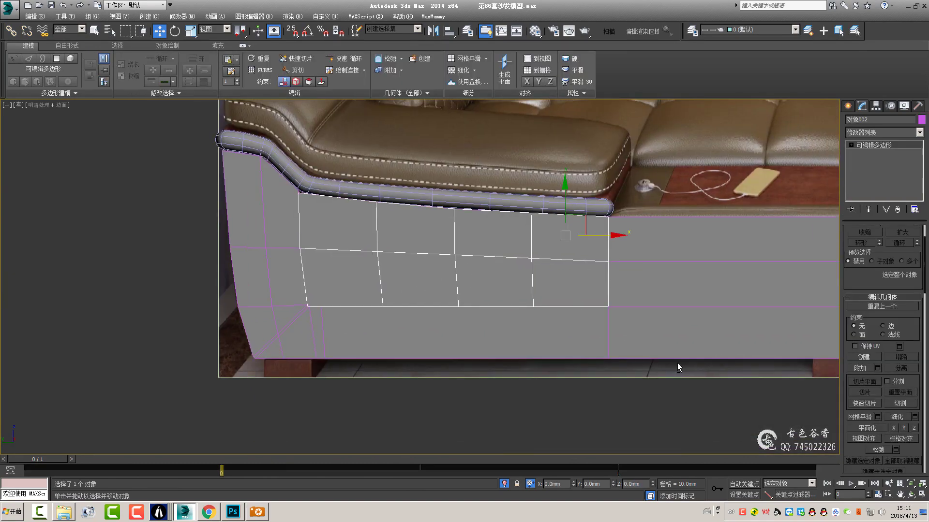
pyautogui.press('p')
pyautogui.keyDown('alt'); pyautogui.moveTo(678, 367); pyautogui.dragTo(516, 325, button='middle'); pyautogui.keyUp('alt')
pyautogui.click(261, 70)
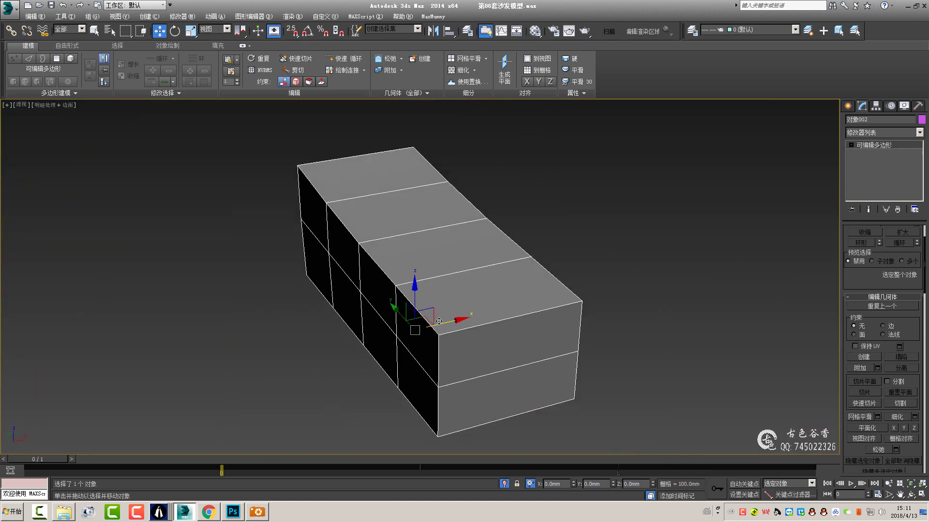
pyautogui.press('t')
pyautogui.press('F3')
pyautogui.press('2')
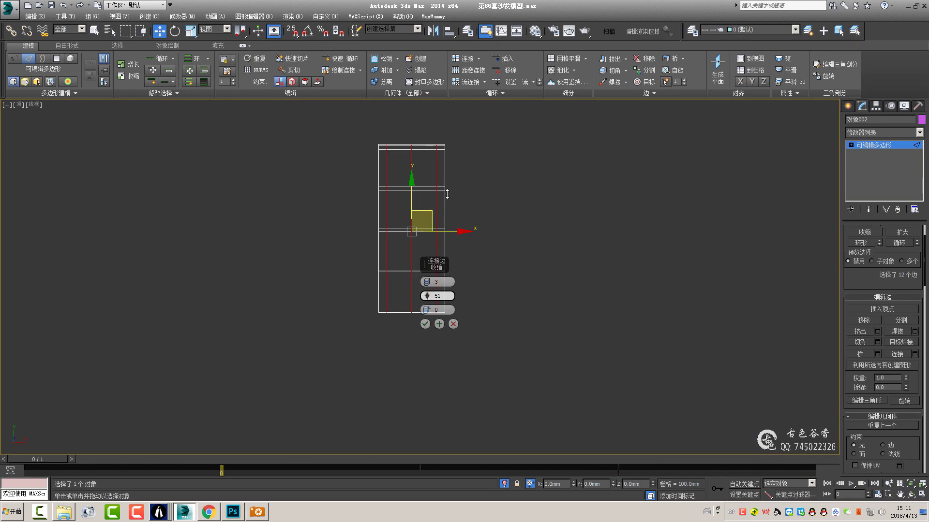
# - Confirm two sets of connecting edges across the base block in Top view
pyautogui.click(425, 324)
pyautogui.scroll(3, 467, 338)
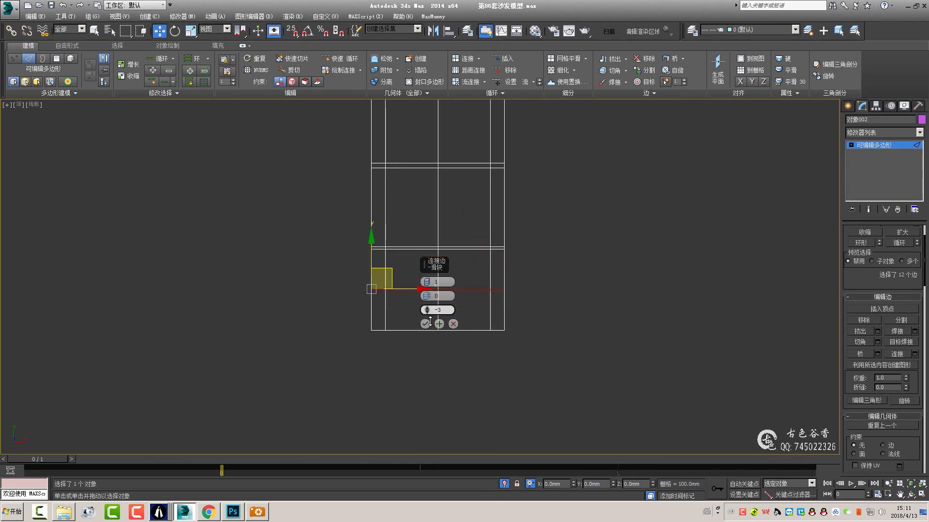
pyautogui.click(425, 324)
pyautogui.hotkey('alt', 'w')
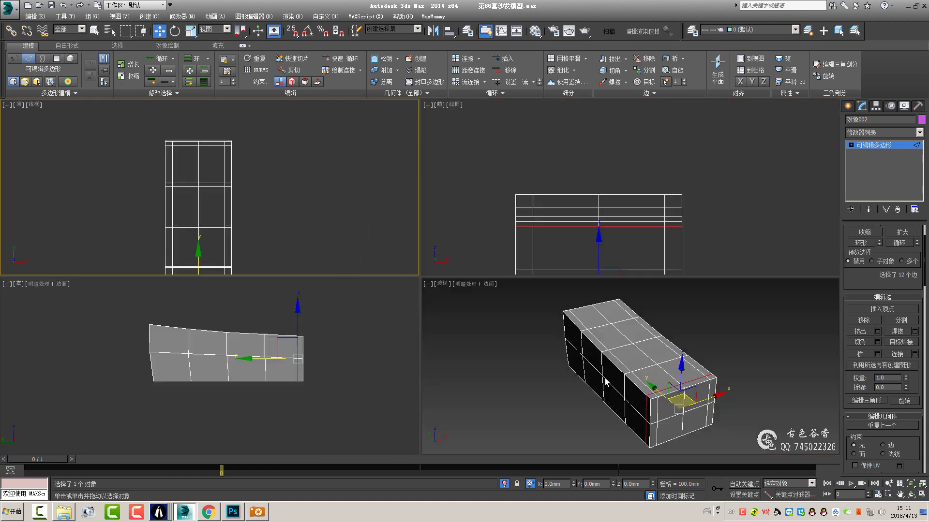
pyautogui.hotkey('alt', 'w')
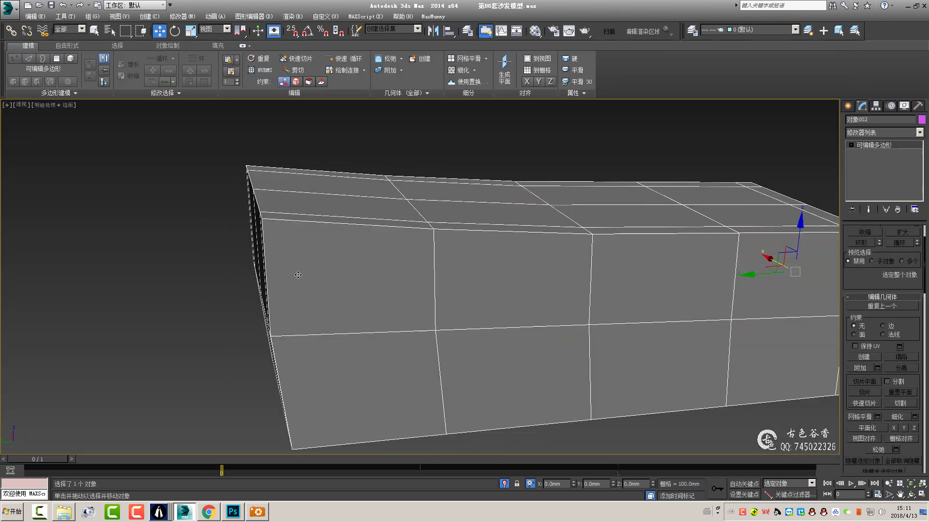
# - In Left view, connect edges to add a support loop near the left border
pyautogui.press('l')
pyautogui.press('2')
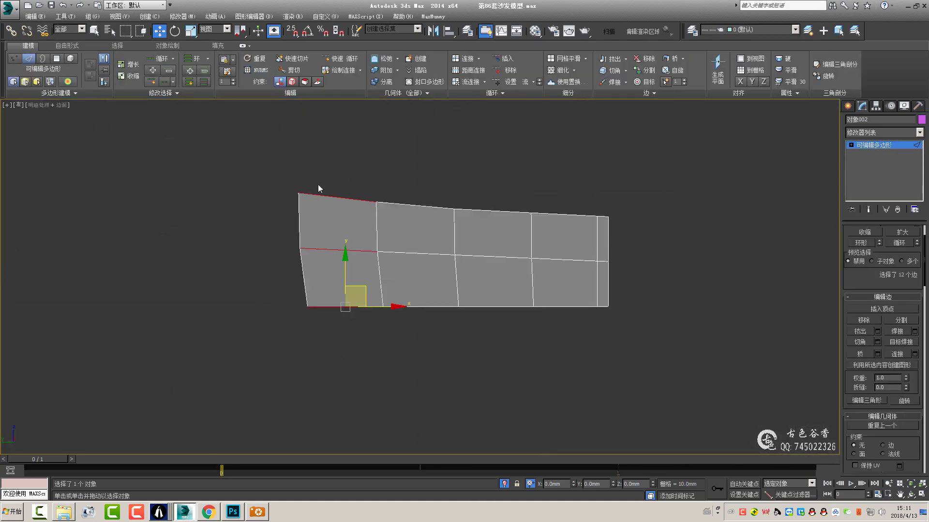
pyautogui.hotkey('ctrl', 'shift', 'e')
pyautogui.scroll(3, 361, 269)
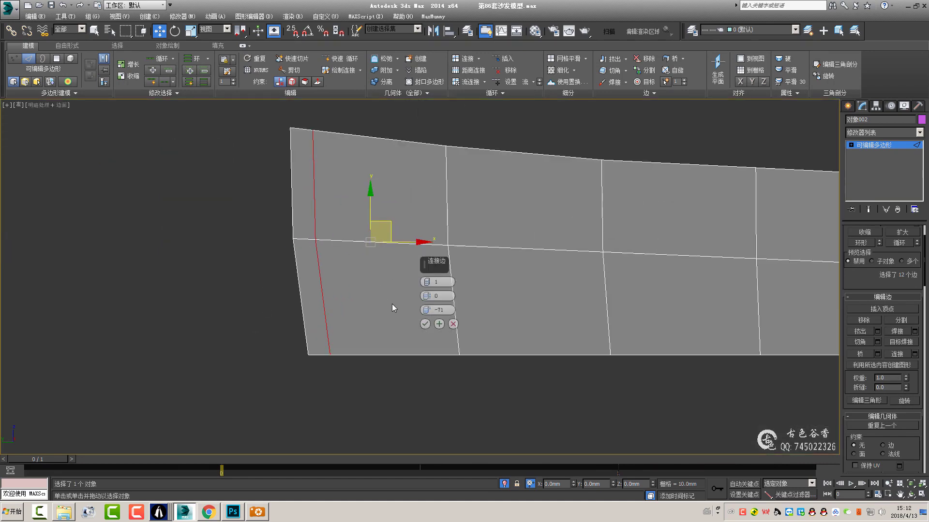
pyautogui.click(425, 324)
pyautogui.click(456, 333)
pyautogui.hotkey('alt', 'w')
pyautogui.hotkey('alt', 'w')
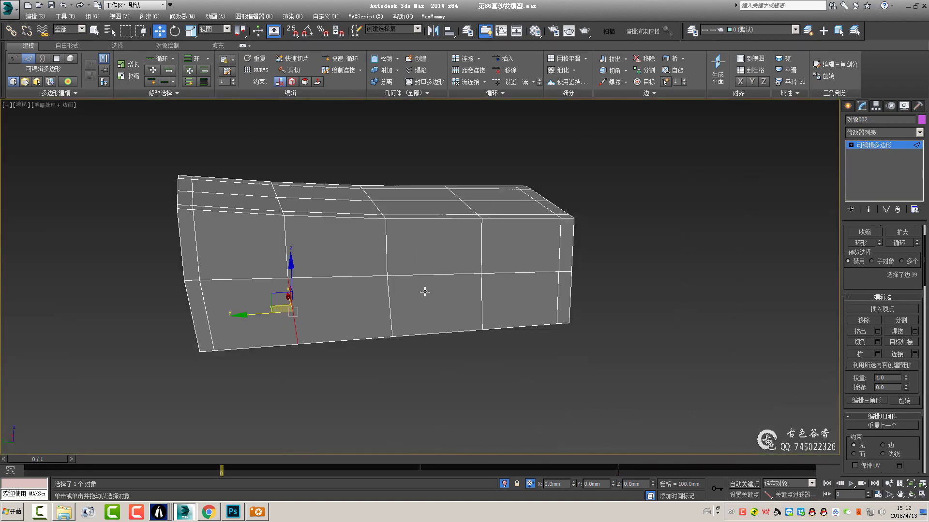
pyautogui.moveTo(425, 292)
pyautogui.keyDown('alt'); pyautogui.mouseDown(button='middle')
pyautogui.moveTo(501, 326)
pyautogui.moveTo(533, 280)
pyautogui.moveTo(428, 278)
pyautogui.moveTo(479, 302)
pyautogui.mouseUp(button='middle'); pyautogui.keyUp('alt')
pyautogui.hotkey('alt', 'w')
pyautogui.hotkey('alt', 'w')
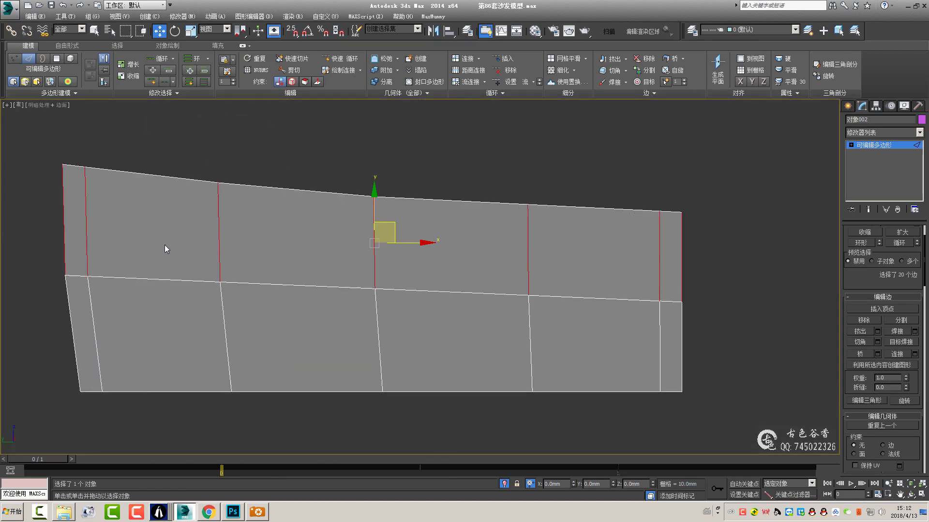
# - Connect the vertical edges with a new loop slid toward the top border
pyautogui.hotkey('ctrl', 'shift', 'e')
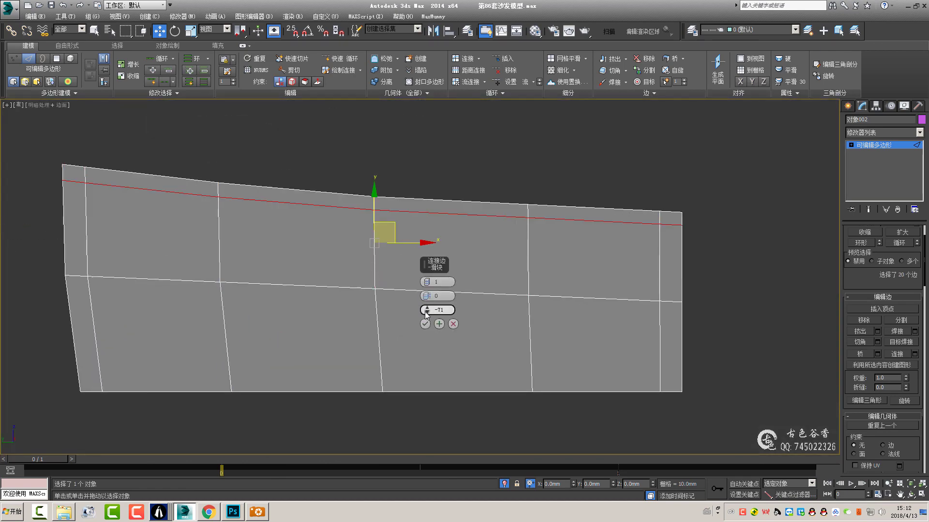
pyautogui.moveTo(426, 310); pyautogui.dragTo(428, 299)
pyautogui.scroll(-2, 694, 317)
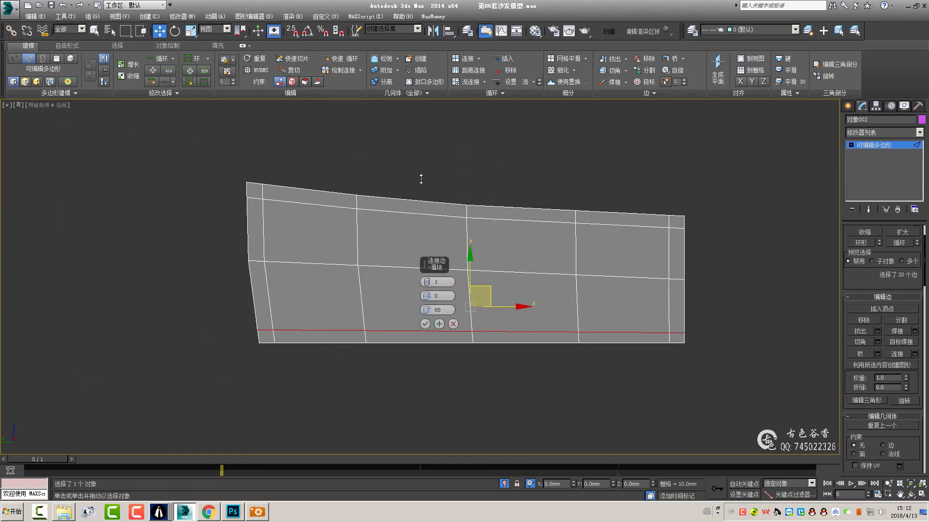
pyautogui.click(425, 324)
# - Check the block's tightened corners with the smoothed preview in Perspective
pyautogui.press('p')
pyautogui.moveTo(450, 353)
pyautogui.keyDown('alt'); pyautogui.mouseDown(button='middle')
pyautogui.moveTo(515, 289)
pyautogui.moveTo(459, 295)
pyautogui.moveTo(241, 257)
pyautogui.mouseUp(button='middle'); pyautogui.keyUp('alt')
pyautogui.hotkey('ctrl', 'BackSpace')
pyautogui.scroll(4, 410, 293)
pyautogui.hotkey('ctrl', 'BackSpace')
# - Select the eight front polygons of the sofa base block
pyautogui.press('4')
pyautogui.click(227, 246)
pyautogui.keyDown('ctrl'); pyautogui.click(203, 307); pyautogui.keyUp('ctrl')
pyautogui.keyDown('ctrl'); pyautogui.click(329, 300); pyautogui.keyUp('ctrl')
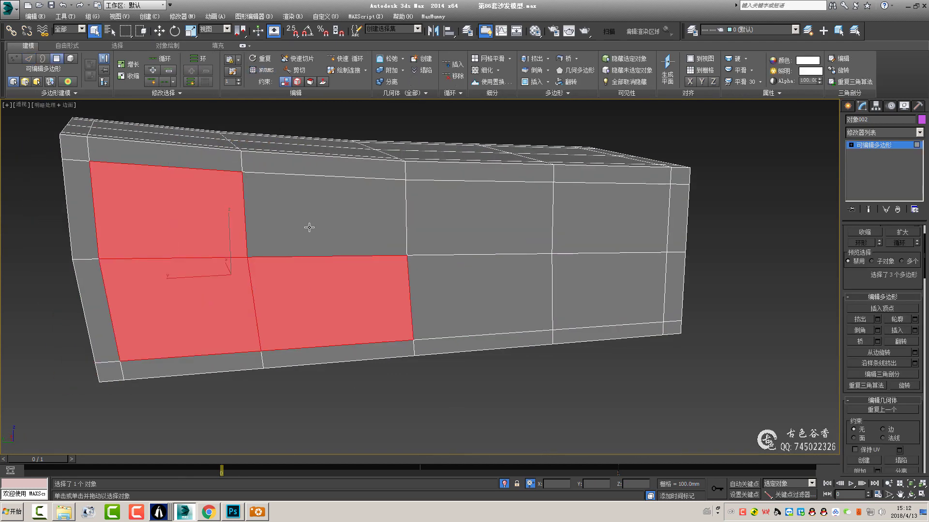
pyautogui.keyDown('ctrl'); pyautogui.click(324, 213); pyautogui.keyUp('ctrl')
pyautogui.keyDown('ctrl'); pyautogui.click(479, 295); pyautogui.keyUp('ctrl')
pyautogui.keyDown('ctrl'); pyautogui.click(479, 218); pyautogui.keyUp('ctrl')
pyautogui.keyDown('ctrl'); pyautogui.click(609, 223); pyautogui.keyUp('ctrl')
pyautogui.keyDown('ctrl'); pyautogui.click(612, 295); pyautogui.keyUp('ctrl')
pyautogui.moveTo(617, 296)
pyautogui.keyDown('alt'); pyautogui.mouseDown(button='middle')
pyautogui.moveTo(458, 233)
pyautogui.moveTo(426, 203)
pyautogui.mouseUp(button='middle'); pyautogui.keyUp('alt')
# - Compare the block with the ACDSee sofa render, then select a horizontal front edge
pyautogui.click(258, 512)
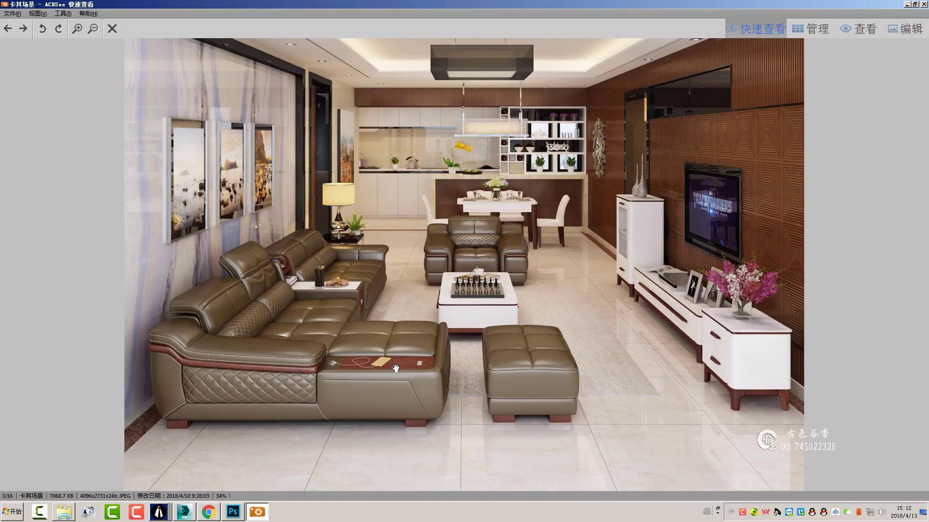
pyautogui.click(259, 512)
pyautogui.scroll(3, 393, 239)
pyautogui.press('w')
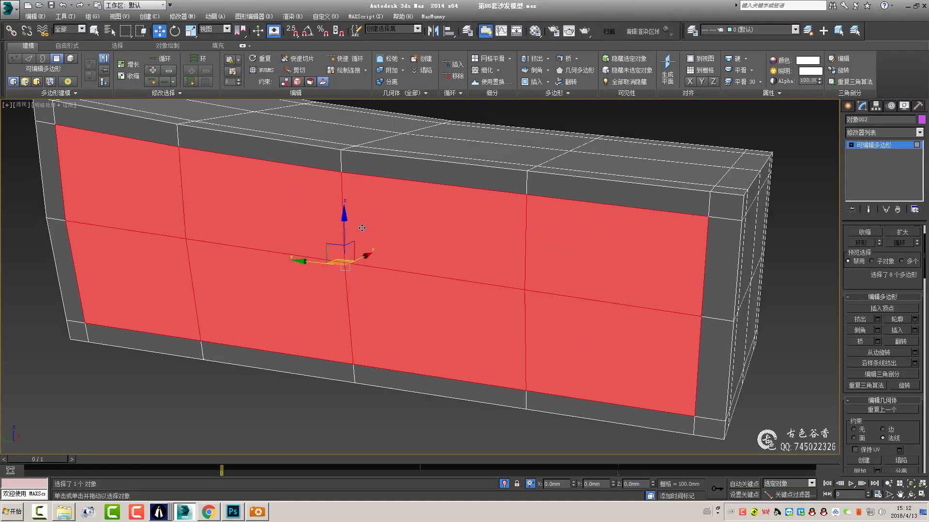
pyautogui.press('2')
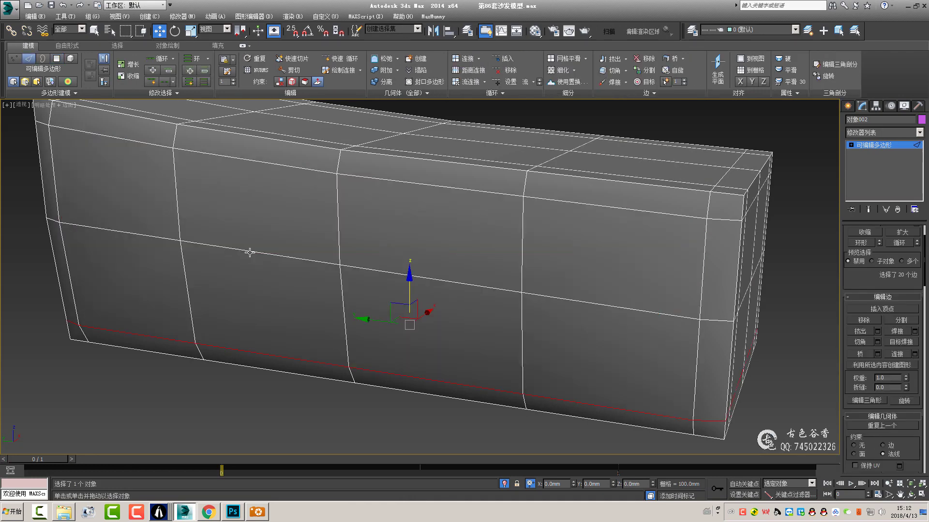
pyautogui.click(252, 252)
pyautogui.scroll(-2, 397, 244)
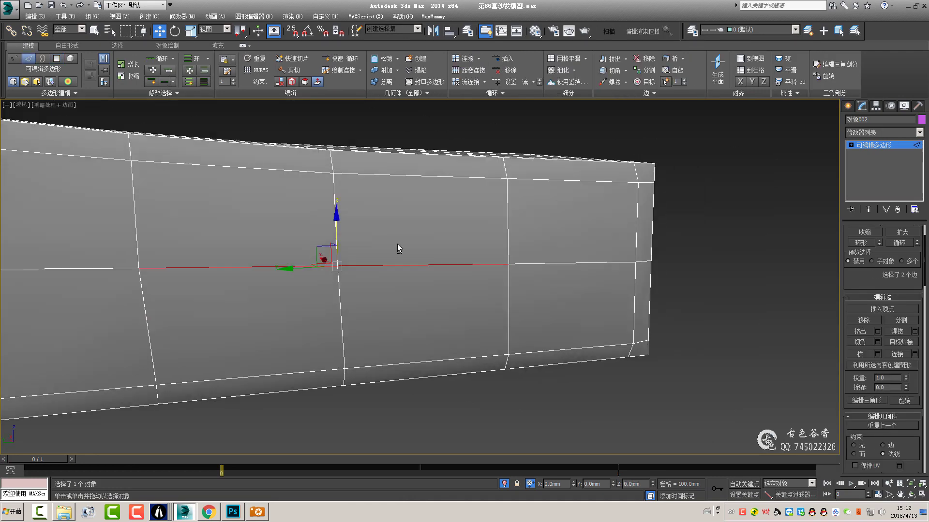
pyautogui.keyDown('alt'); pyautogui.moveTo(397, 244); pyautogui.dragTo(457, 254, button='middle'); pyautogui.keyUp('alt')
# - Reselect the block and raise its NURMS Iterations to 2
pyautogui.click(437, 312)
pyautogui.press('q')
pyautogui.keyDown('alt'); pyautogui.moveTo(437, 313); pyautogui.dragTo(290, 256, button='middle'); pyautogui.keyUp('alt')
pyautogui.click(290, 257)
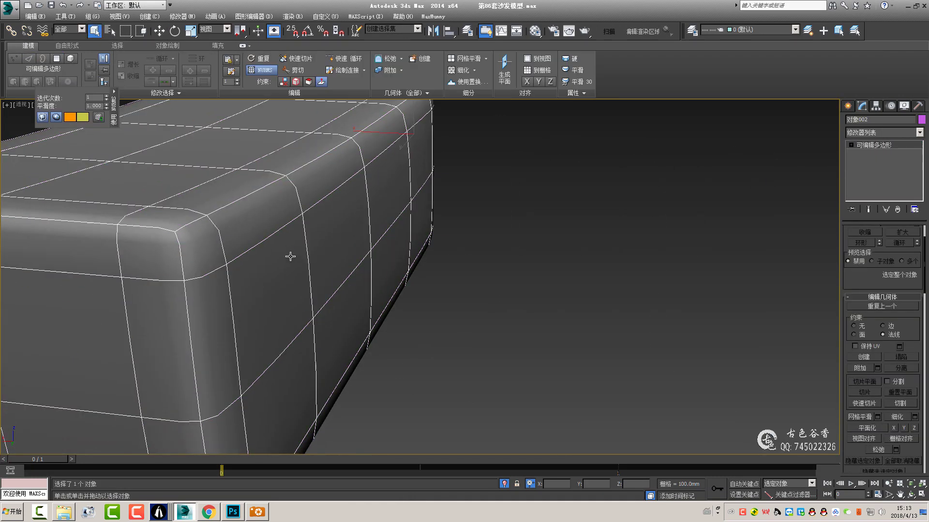
pyautogui.click(107, 95)
pyautogui.scroll(-3, 394, 269)
pyautogui.moveTo(394, 269)
pyautogui.keyDown('alt'); pyautogui.mouseDown(button='middle')
pyautogui.moveTo(357, 276)
pyautogui.moveTo(314, 250)
pyautogui.moveTo(342, 300)
pyautogui.moveTo(477, 265)
pyautogui.moveTo(468, 246)
pyautogui.moveTo(392, 266)
pyautogui.moveTo(545, 318)
pyautogui.moveTo(476, 317)
pyautogui.mouseUp(button='middle'); pyautogui.keyUp('alt')
# - Reselect the cushion block, select armrest box 对象001, and show the ACDSee render
pyautogui.keyDown('alt'); pyautogui.click(483, 257); pyautogui.keyUp('alt')
pyautogui.scroll(2, 426, 258)
pyautogui.click(482, 247)
pyautogui.scroll(-3, 545, 318)
pyautogui.click(507, 310)
pyautogui.click(264, 516)
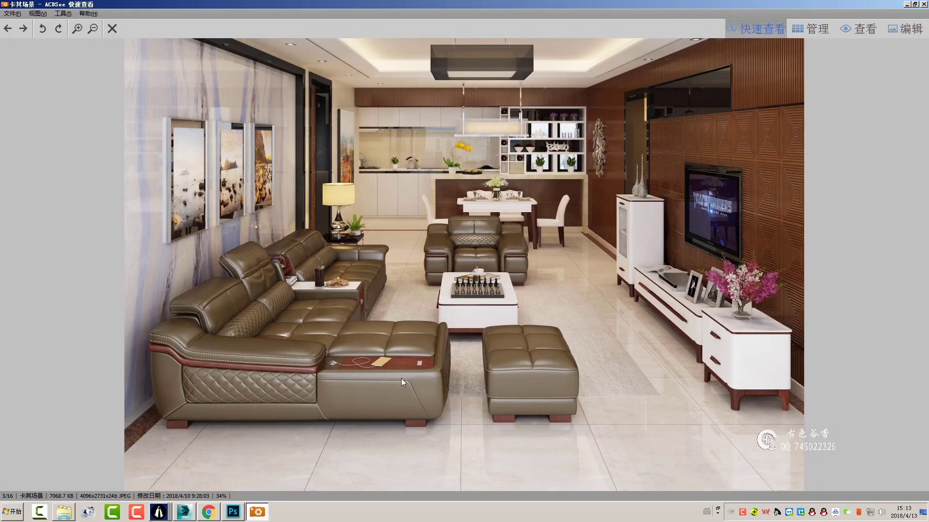
# - Go to the front-view sofa photo, fit it in the viewer, and return to 3ds Max
pyautogui.click(402, 378)
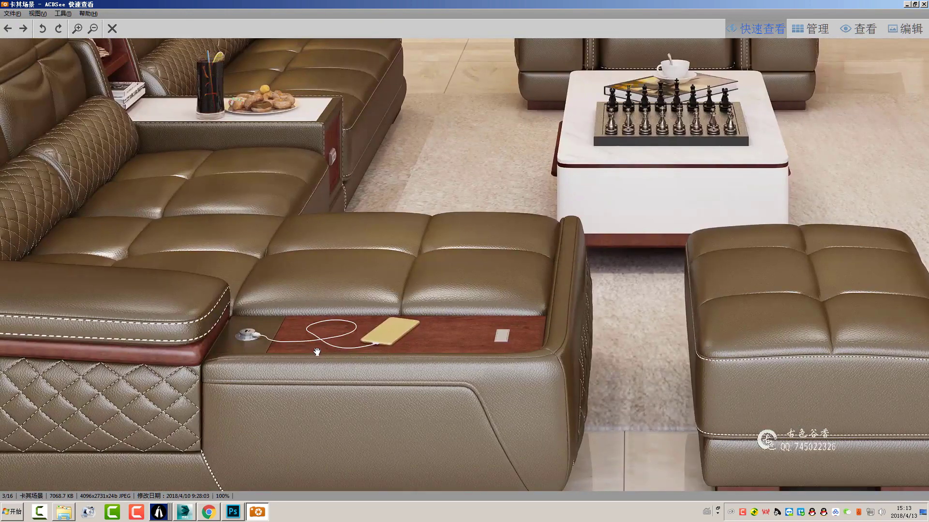
pyautogui.scroll(-1, 562, 324)
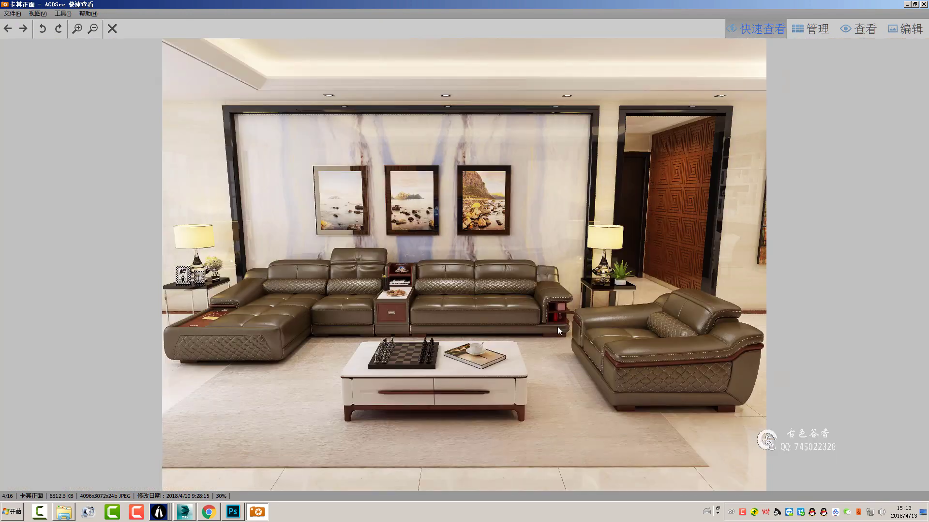
pyautogui.click(359, 320)
pyautogui.moveTo(555, 246); pyautogui.dragTo(576, 229)
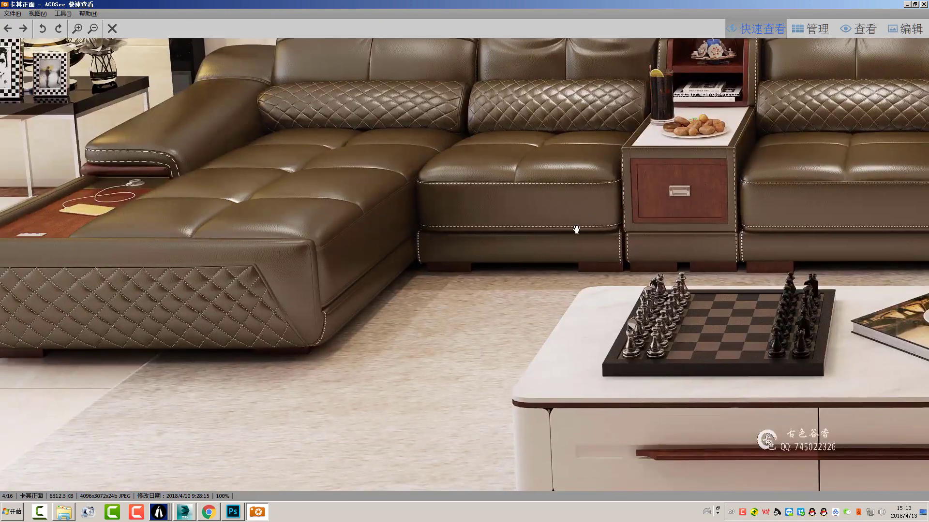
pyautogui.click(632, 237)
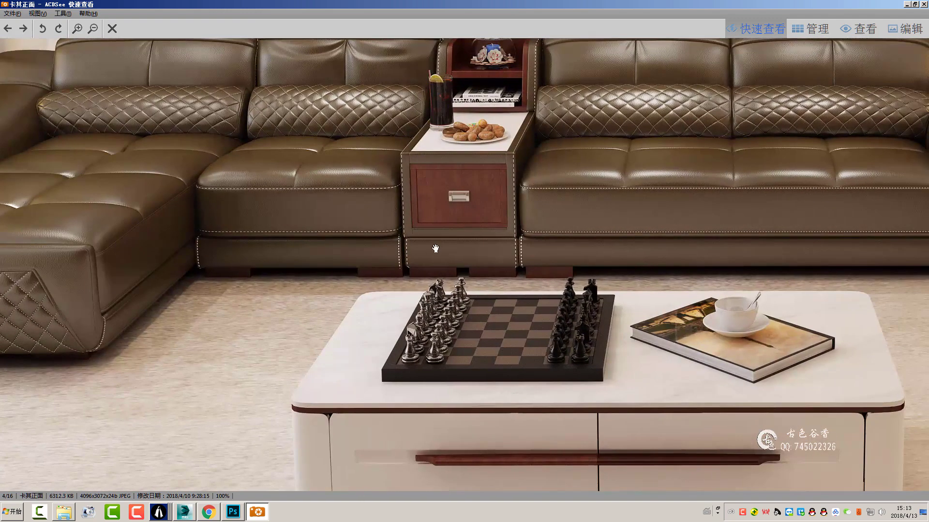
pyautogui.click(184, 512)
# - Clear the selection, switch to Front view and check the reference photo
pyautogui.scroll(-5, 529, 246)
pyautogui.click(549, 315)
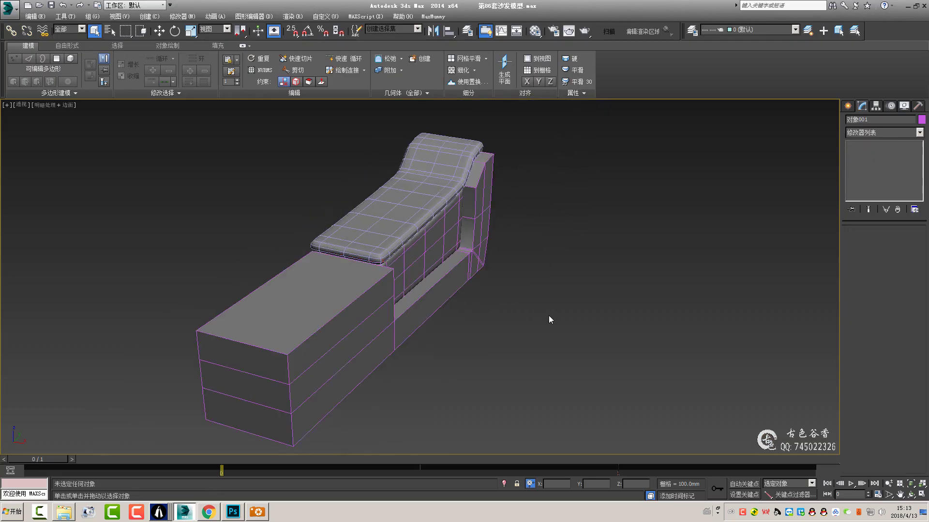
pyautogui.press('f')
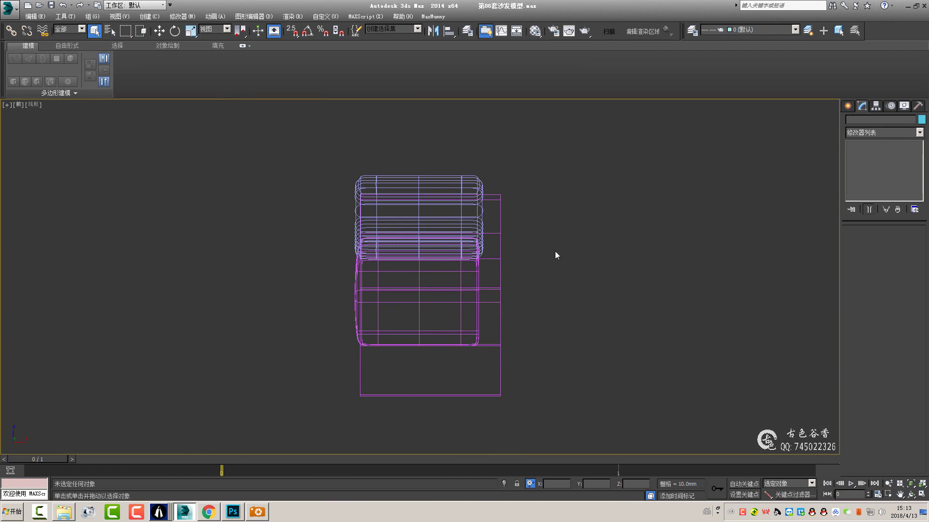
pyautogui.click(257, 512)
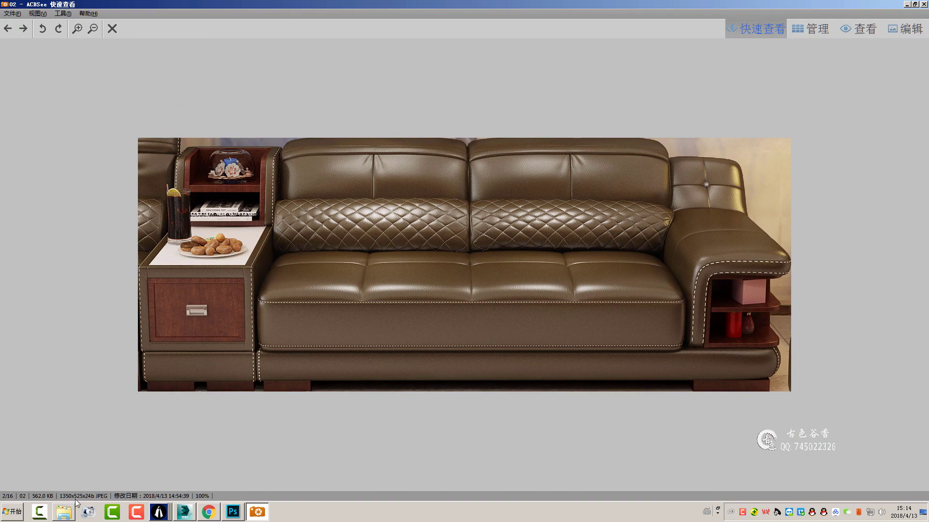
pyautogui.click(184, 512)
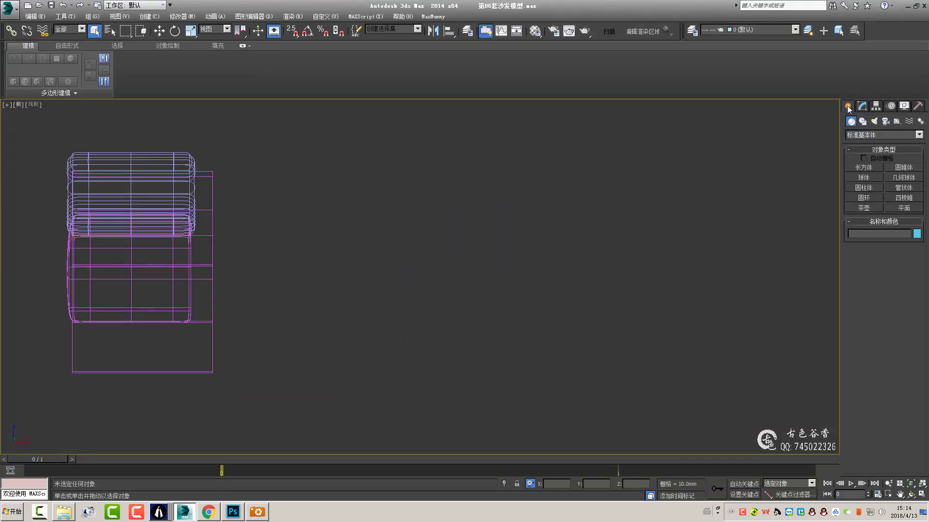
# - Draw a plane in Front view sized 525 long by 1350 wide
pyautogui.moveTo(263, 159); pyautogui.dragTo(777, 381)
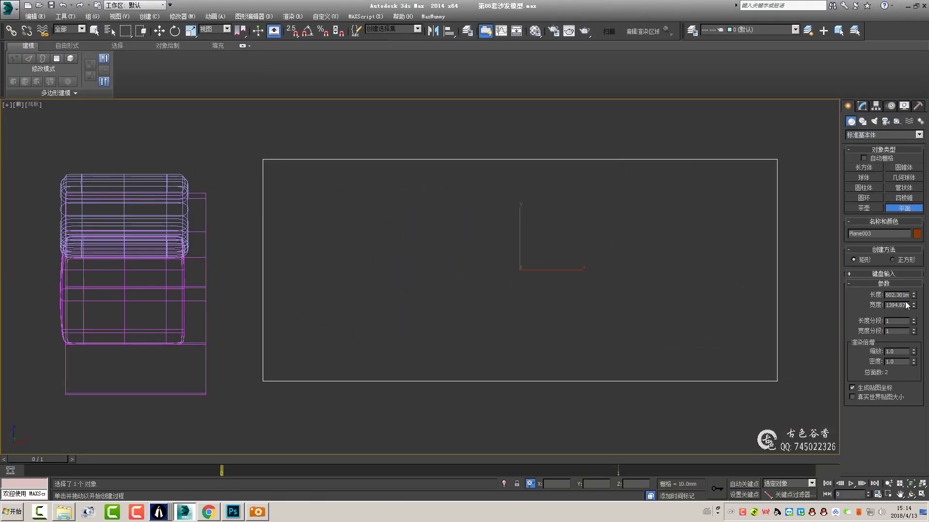
pyautogui.press('Tab')
pyautogui.write('13')
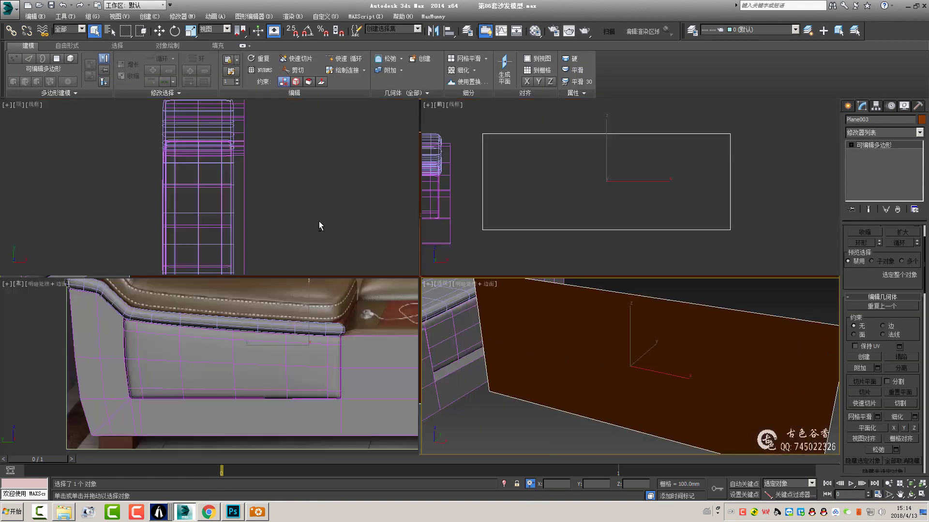
pyautogui.hotkey('alt', 'w')
pyautogui.hotkey('alt', 'w')
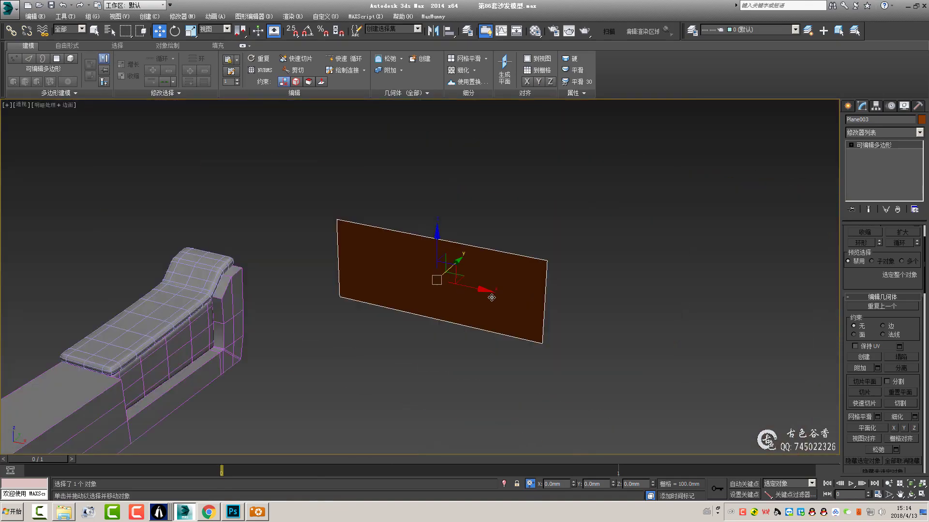
pyautogui.press('q')
# - Drag sofa photo 02 from Explorer onto the plane and adjust its Object Properties
pyautogui.click(65, 512)
pyautogui.moveTo(162, 80); pyautogui.dragTo(466, 234)
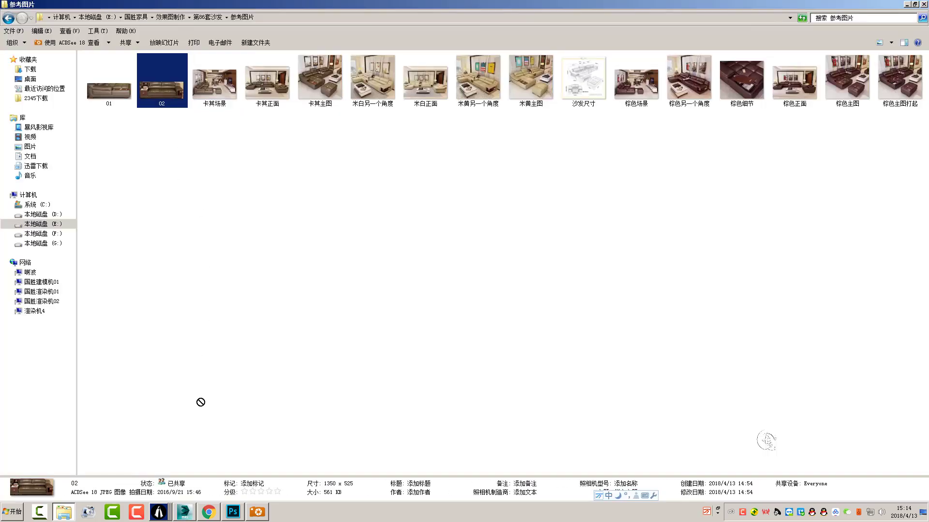
pyautogui.scroll(2, 466, 234)
pyautogui.rightClick(467, 234)
pyautogui.click(479, 293)
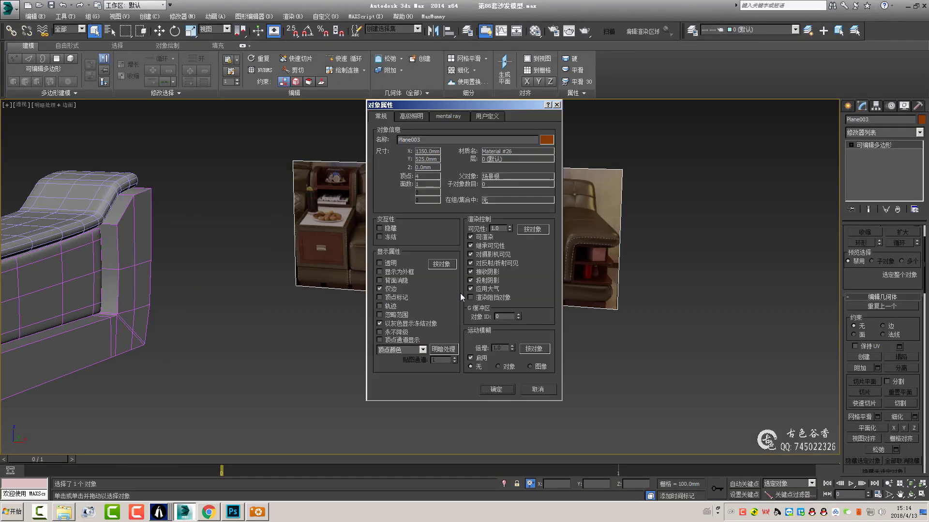
pyautogui.click(511, 389)
pyautogui.click(437, 248)
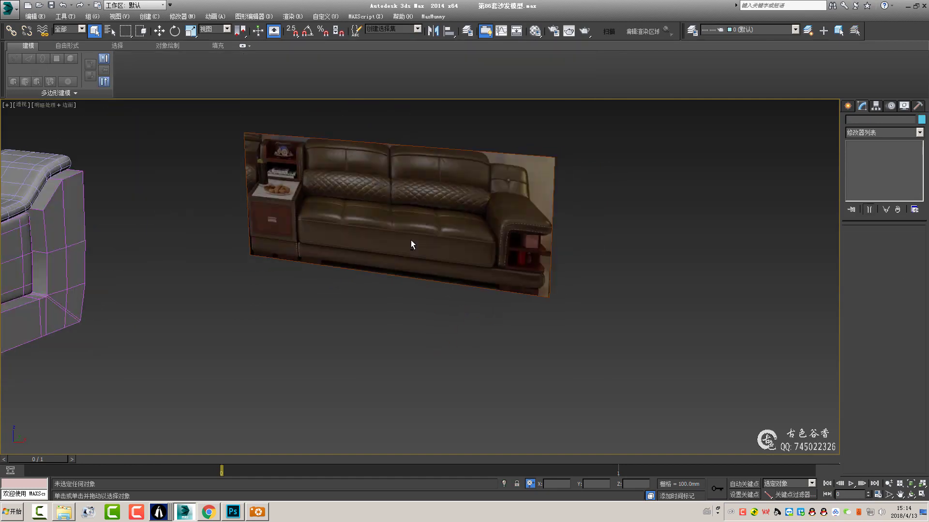
pyautogui.click(419, 233)
pyautogui.hotkey('alt', 'w')
# - Frame the sofa reference plane in Front view and select it
pyautogui.hotkey('alt', 'w')
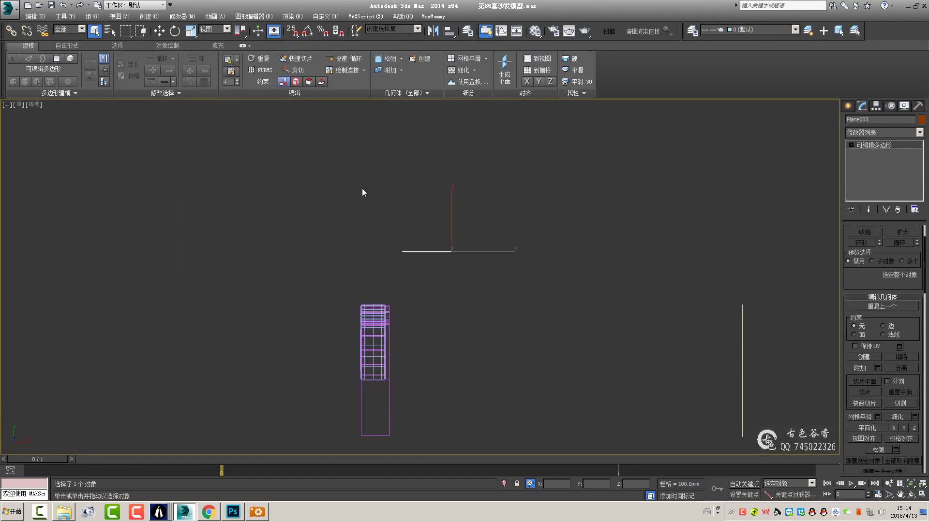
pyautogui.hotkey('alt', 'w')
pyautogui.keyDown('alt'); pyautogui.moveTo(568, 234); pyautogui.dragTo(510, 253, button='middle'); pyautogui.keyUp('alt')
pyautogui.click(510, 252)
pyautogui.hotkey('alt', 'w')
pyautogui.hotkey('alt', 'w')
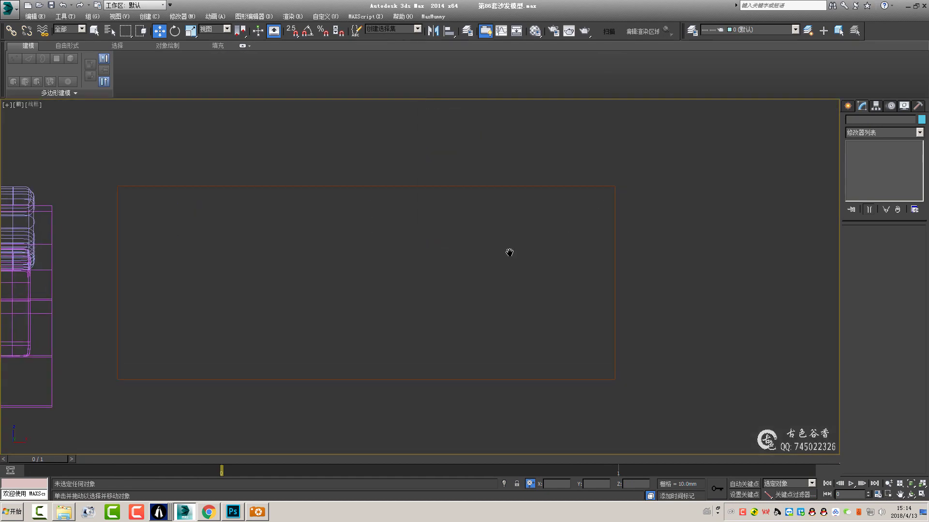
pyautogui.press('F3')
pyautogui.moveTo(368, 296); pyautogui.dragTo(512, 228, button='middle')
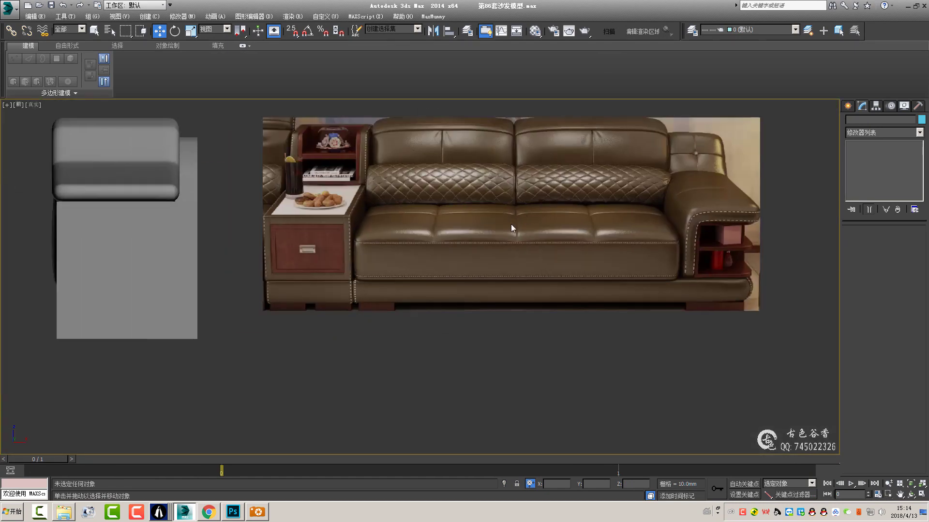
pyautogui.click(467, 250)
pyautogui.moveTo(467, 250); pyautogui.dragTo(540, 250, button='middle')
pyautogui.scroll(-4, 416, 266)
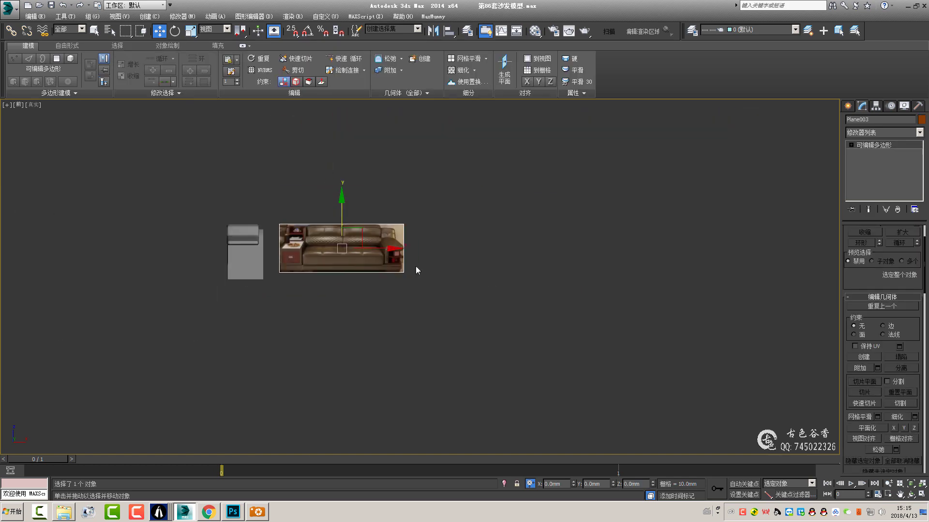
# - In Left view with 2.5 snap, align the plane's Y minimum to the vertical line's maximum
pyautogui.hotkey('alt', 'w')
pyautogui.hotkey('alt', 'w')
pyautogui.moveTo(85, 255); pyautogui.dragTo(385, 255, button='middle')
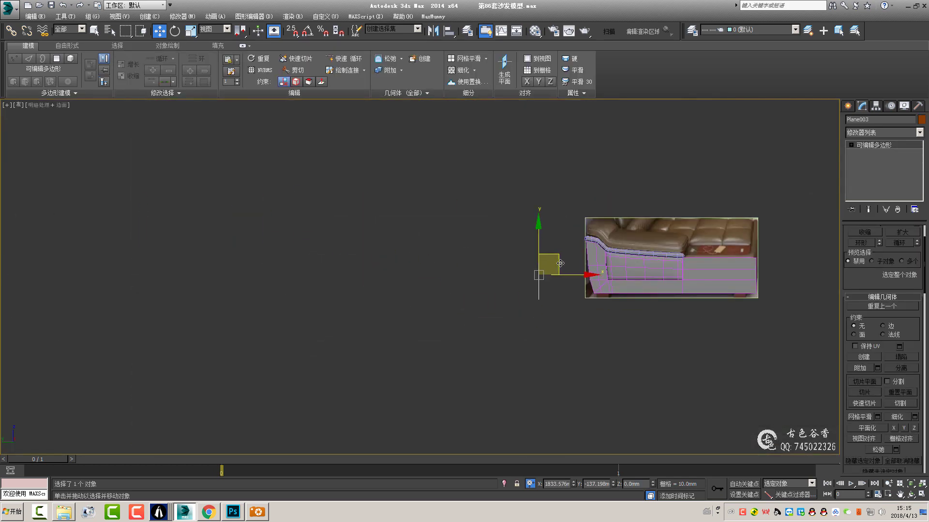
pyautogui.scroll(5, 560, 263)
pyautogui.press('s')
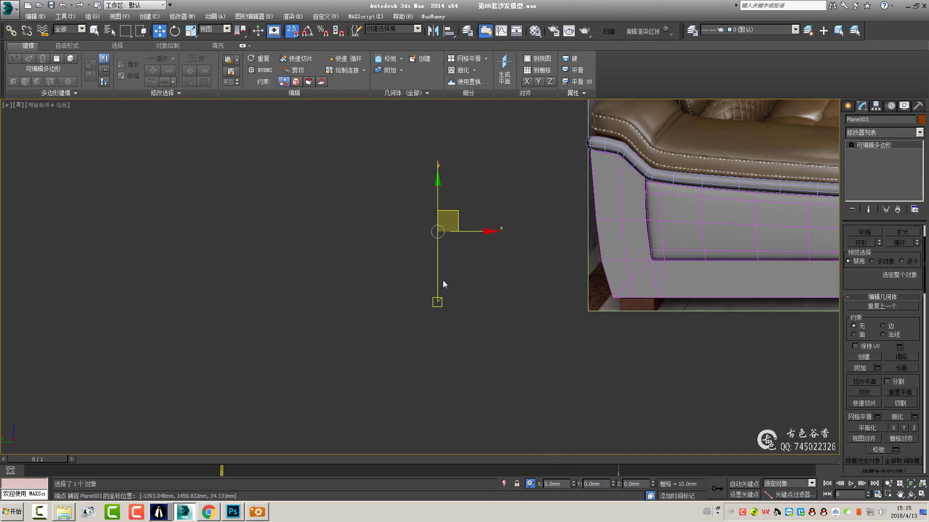
pyautogui.scroll(2, 442, 284)
pyautogui.moveTo(442, 284); pyautogui.dragTo(324, 296, button='middle')
pyautogui.moveTo(339, 251); pyautogui.dragTo(319, 276, button='middle')
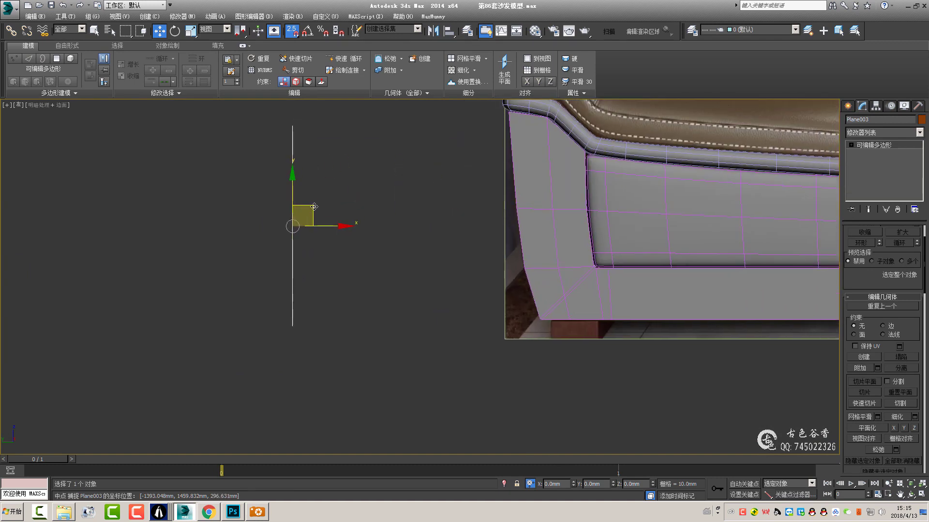
pyautogui.hotkey('alt', 'a')
pyautogui.click(292, 251)
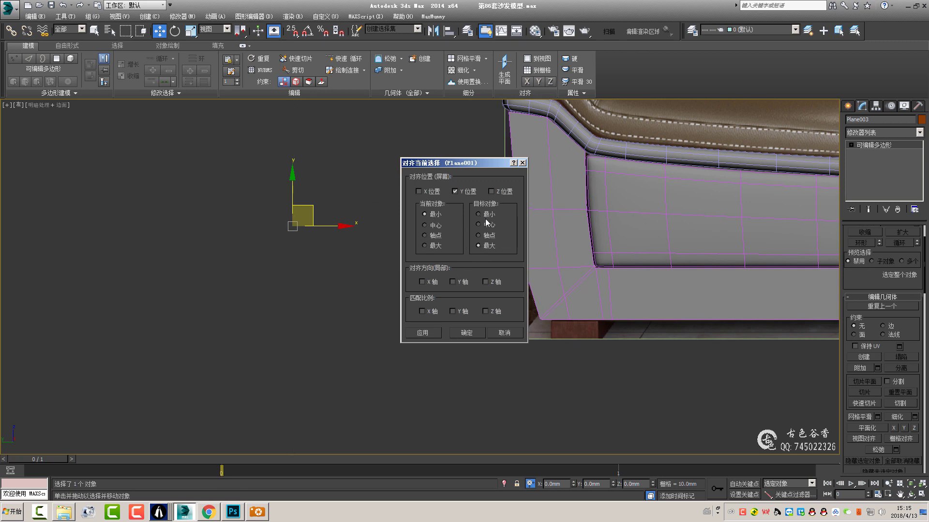
pyautogui.click(466, 333)
# - Review the aligned plane in Top view, ending with the Front view maximized
pyautogui.moveTo(396, 288); pyautogui.dragTo(443, 305, button='middle')
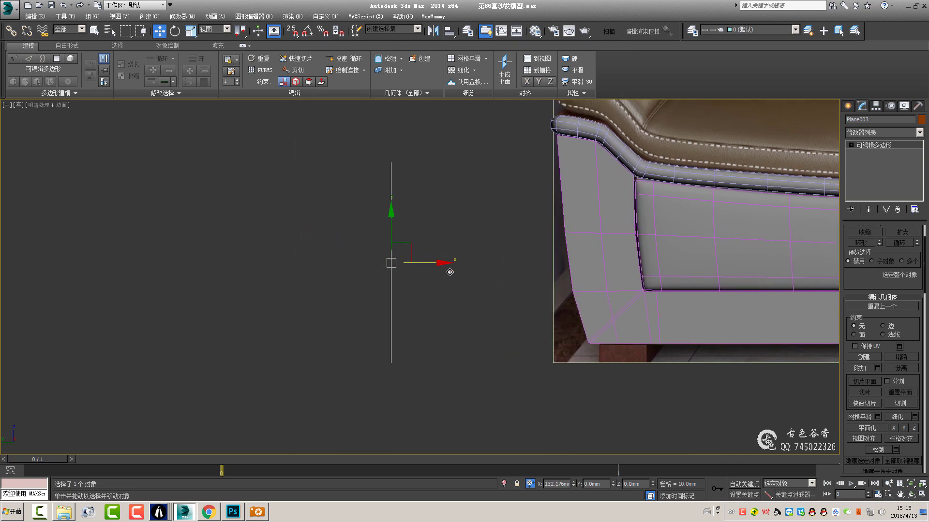
pyautogui.press('t')
pyautogui.press('F3')
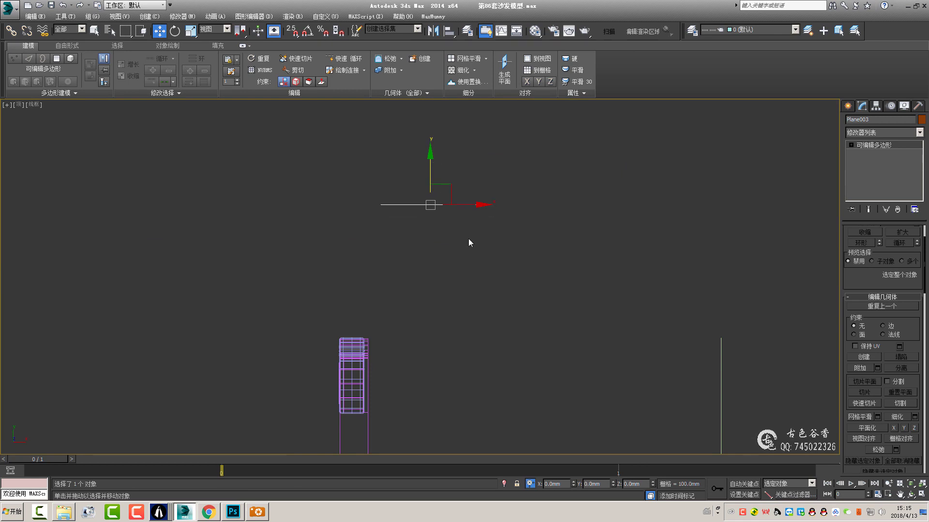
pyautogui.click(468, 239)
pyautogui.hotkey('alt', 'w')
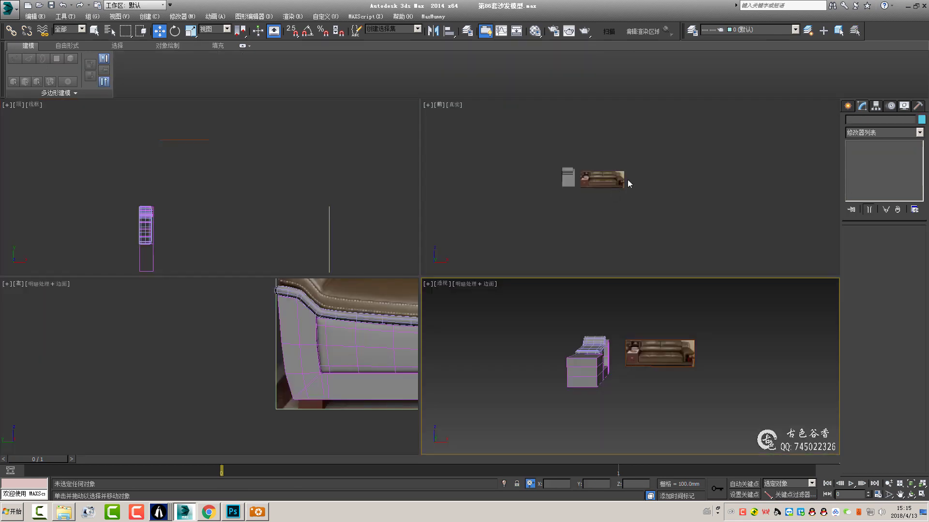
pyautogui.hotkey('alt', 'w')
pyautogui.moveTo(538, 236); pyautogui.dragTo(535, 237, button='middle')
pyautogui.scroll(4, 535, 237)
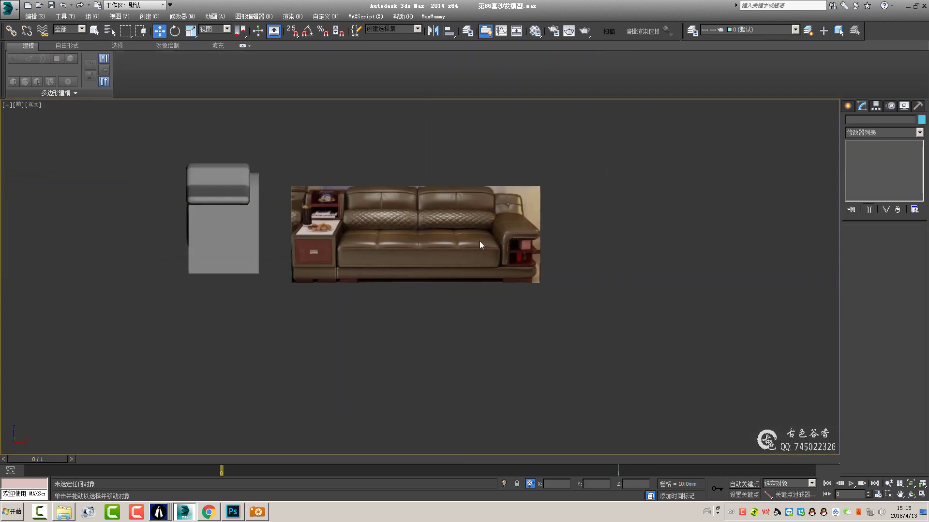
# - Frame the box and photo in Front view, select Plane003 and maximize Top view
pyautogui.moveTo(480, 242)
pyautogui.mouseDown(button='middle')
pyautogui.moveTo(501, 237)
pyautogui.moveTo(474, 251)
pyautogui.mouseUp(button='middle')
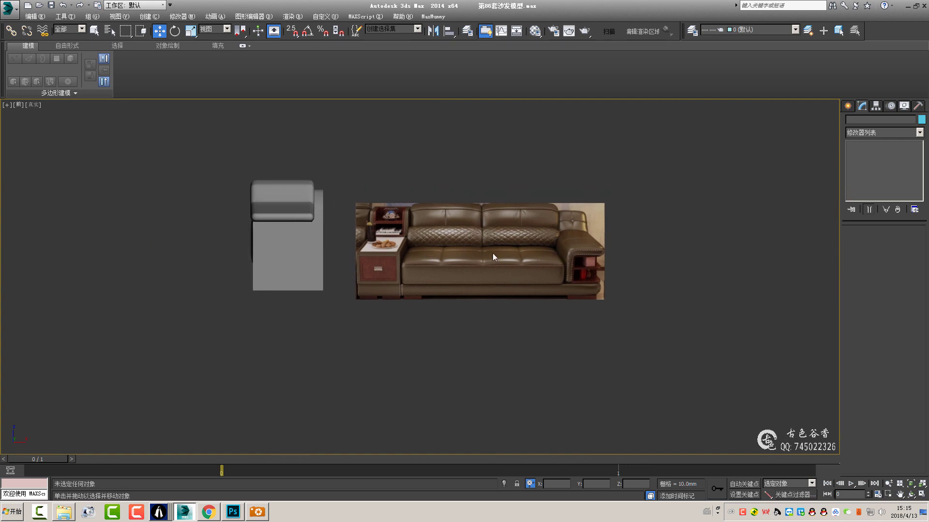
pyautogui.click(99, 34)
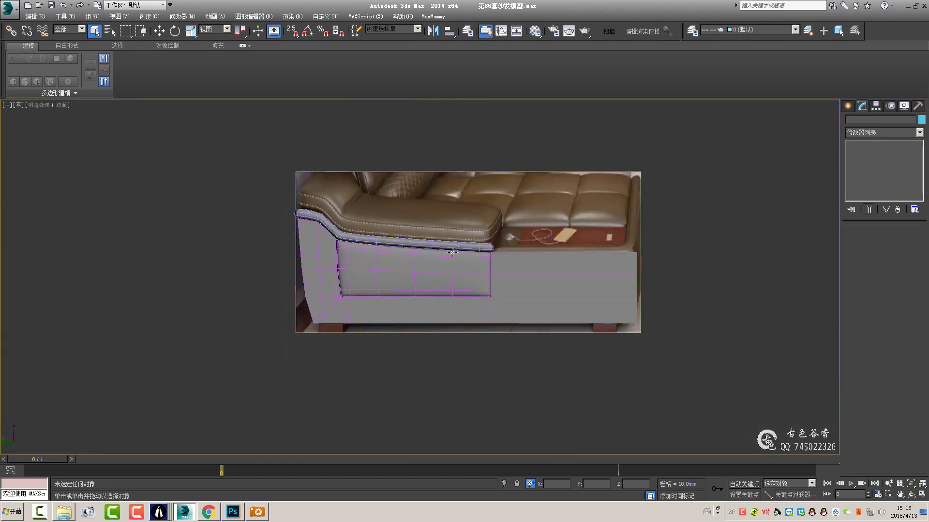
pyautogui.hotkey('alt', 'w')
pyautogui.hotkey('alt', 'w')
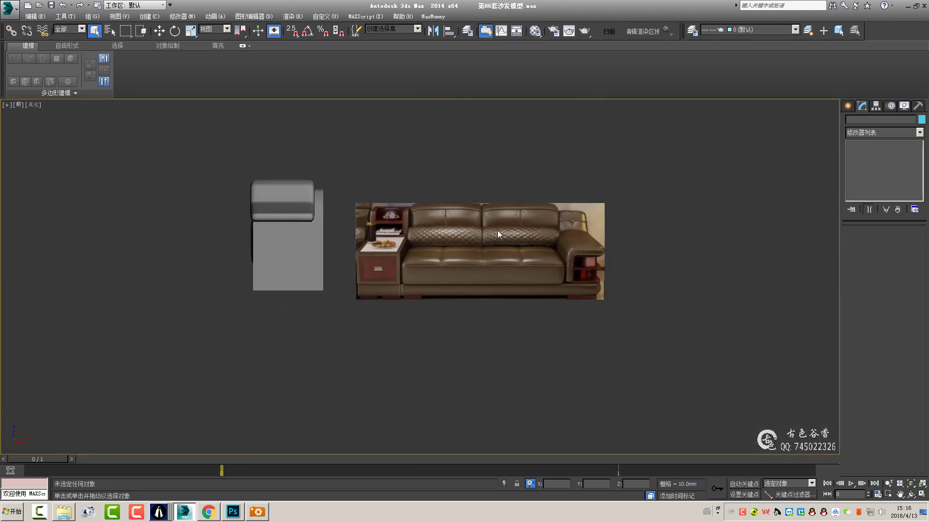
pyautogui.click(497, 230)
pyautogui.scroll(1, 469, 248)
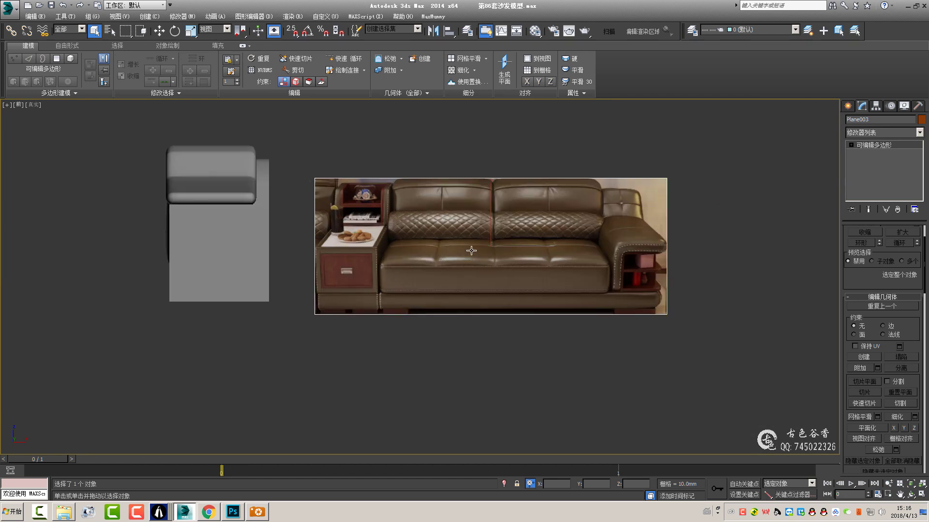
pyautogui.scroll(1, 460, 247)
pyautogui.scroll(1, 443, 252)
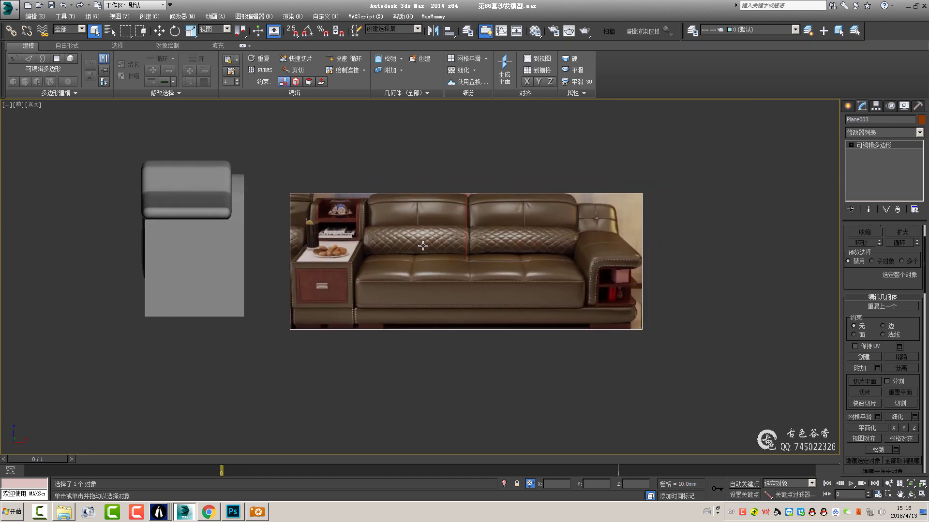
pyautogui.hotkey('alt', 'w')
pyautogui.hotkey('alt', 'w')
# - Unhide all hidden objects, including Box001, and return to the Front view
pyautogui.press('e')
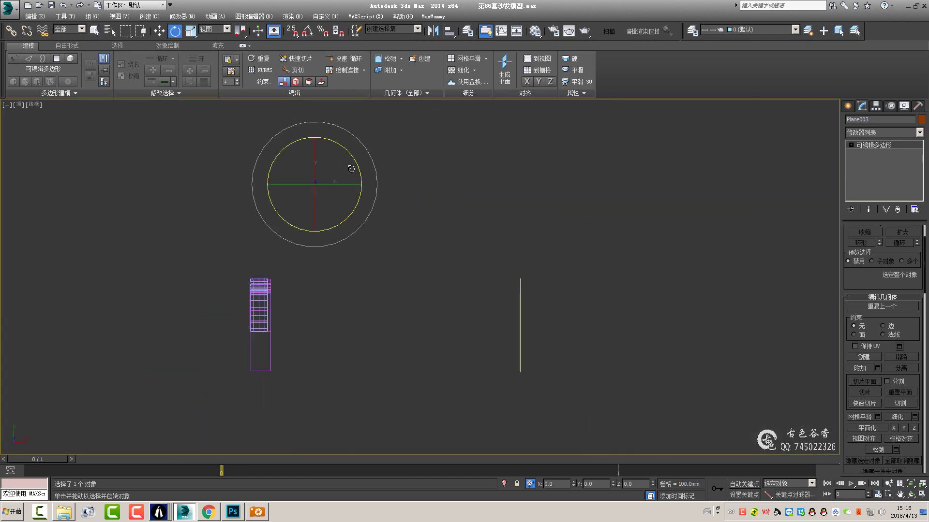
pyautogui.rightClick(455, 187)
pyautogui.rightClick(557, 171)
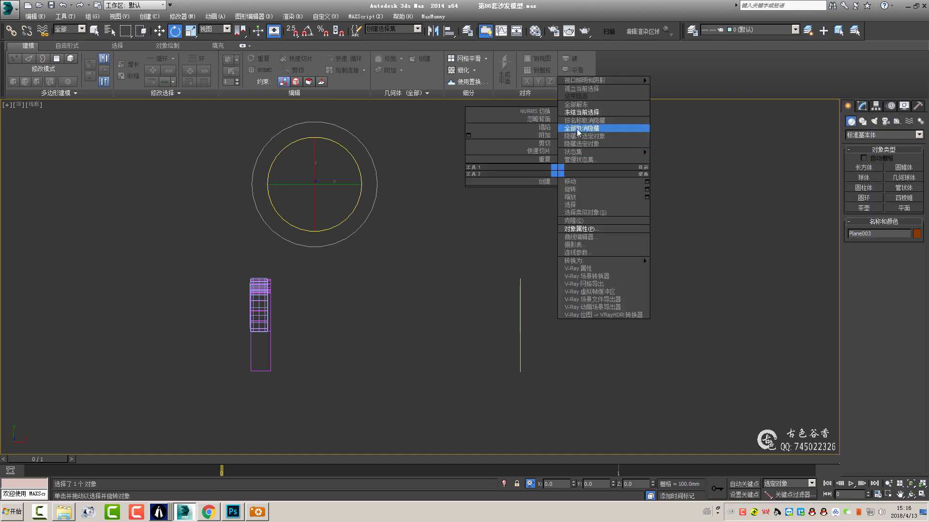
pyautogui.click(579, 129)
pyautogui.hotkey('alt', 'w')
pyautogui.hotkey('alt', 'w')
pyautogui.press('q')
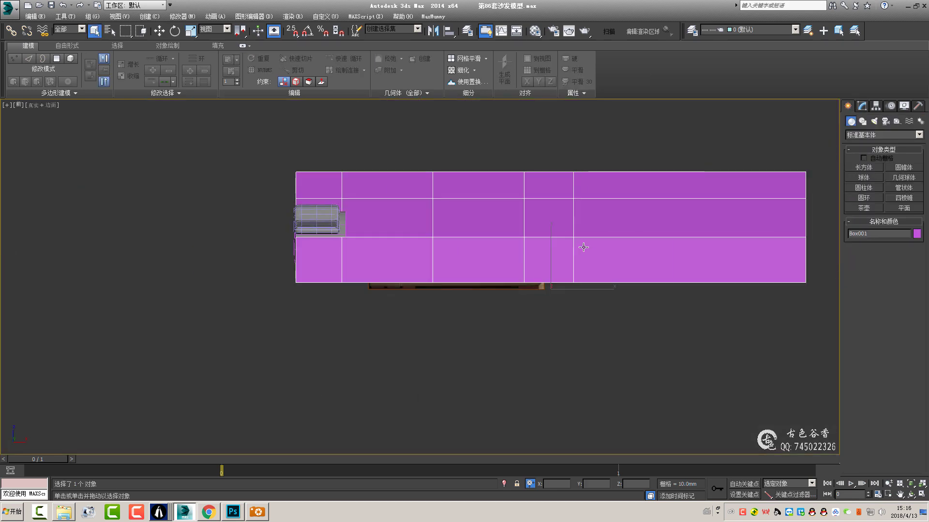
# - Assign a semi-transparent material to Box001 and turn on see-through display with Alt+X
pyautogui.press('m')
pyautogui.click(679, 127)
pyautogui.click(810, 14)
pyautogui.hotkey('alt', 'x')
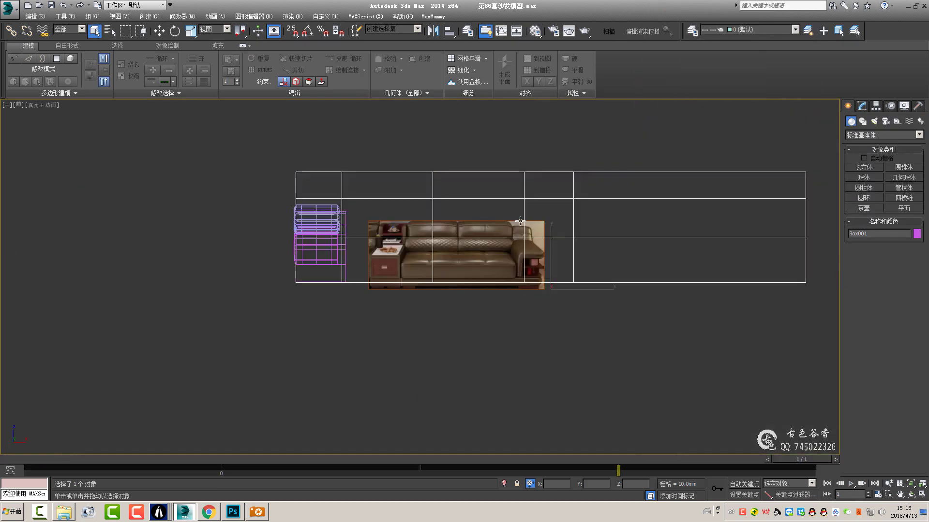
pyautogui.scroll(2, 520, 221)
pyautogui.moveTo(511, 279)
pyautogui.mouseDown(button='middle')
pyautogui.moveTo(544, 267)
pyautogui.moveTo(523, 268)
pyautogui.mouseUp(button='middle')
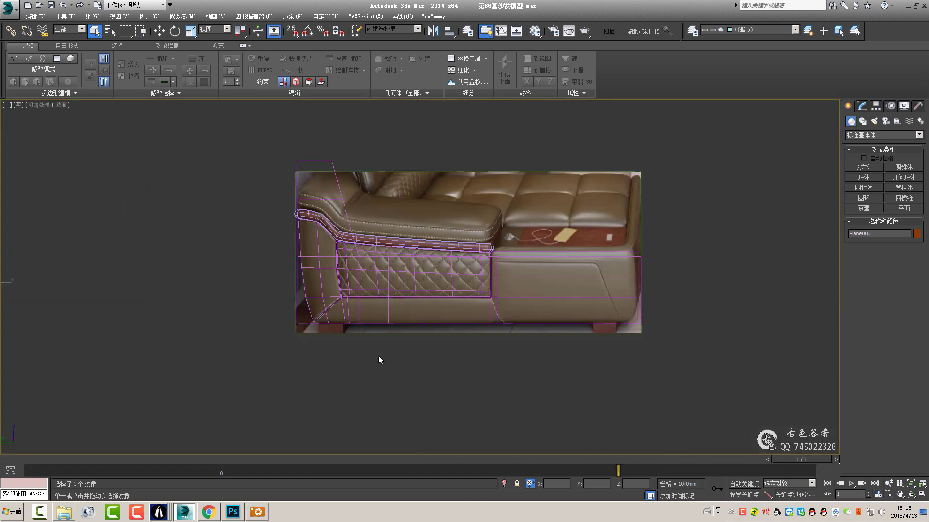
# - Select Plane003 and move the photo to line it up with the box wireframe
pyautogui.click(483, 232)
pyautogui.scroll(3, 397, 266)
pyautogui.press('w')
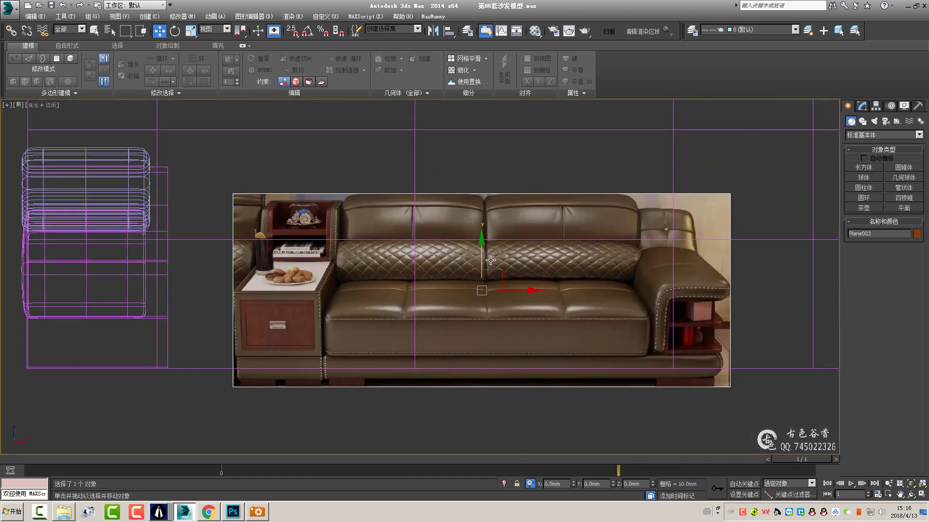
pyautogui.scroll(-1, 530, 285)
pyautogui.scroll(-2, 525, 295)
pyautogui.press('r')
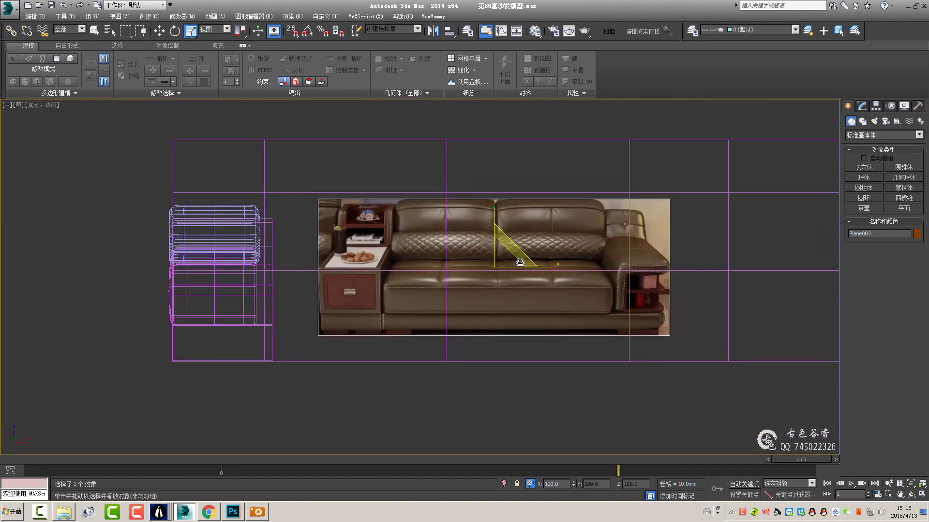
pyautogui.scroll(2, 521, 252)
pyautogui.press('w')
pyautogui.moveTo(526, 243); pyautogui.dragTo(463, 244, button='middle')
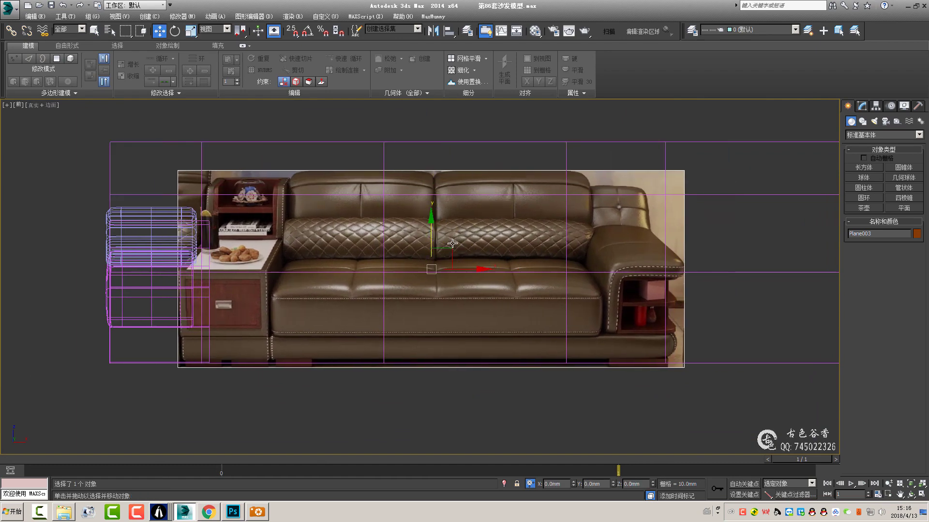
pyautogui.moveTo(462, 243); pyautogui.dragTo(465, 244)
pyautogui.moveTo(465, 244); pyautogui.dragTo(468, 244, button='middle')
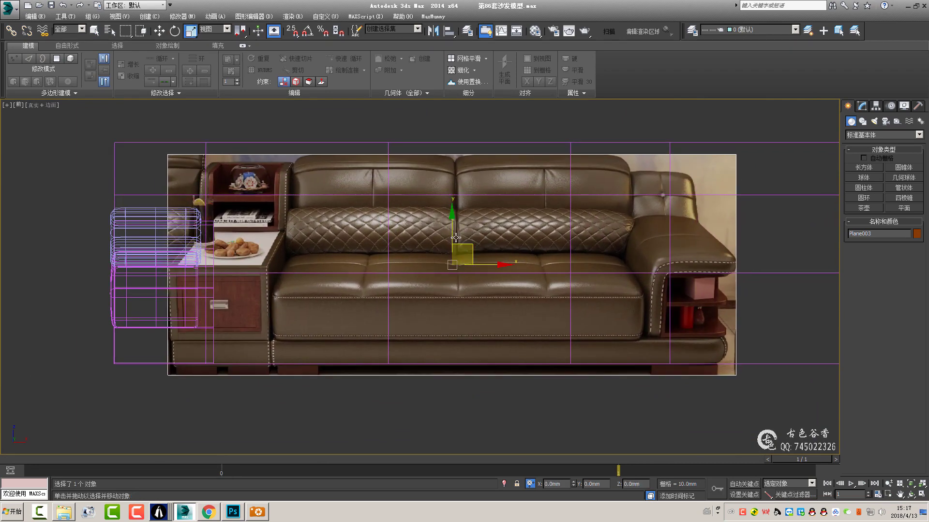
pyautogui.moveTo(453, 223); pyautogui.dragTo(453, 212)
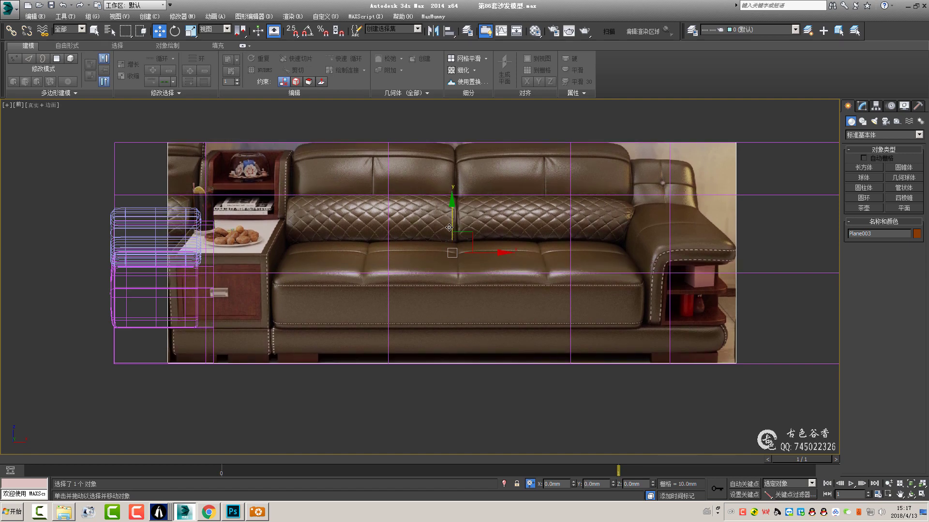
pyautogui.moveTo(460, 239); pyautogui.dragTo(535, 248, button='middle')
# - Check the photo's alignment with the model in the Perspective view
pyautogui.hotkey('alt', 'w')
pyautogui.hotkey('alt', 'w')
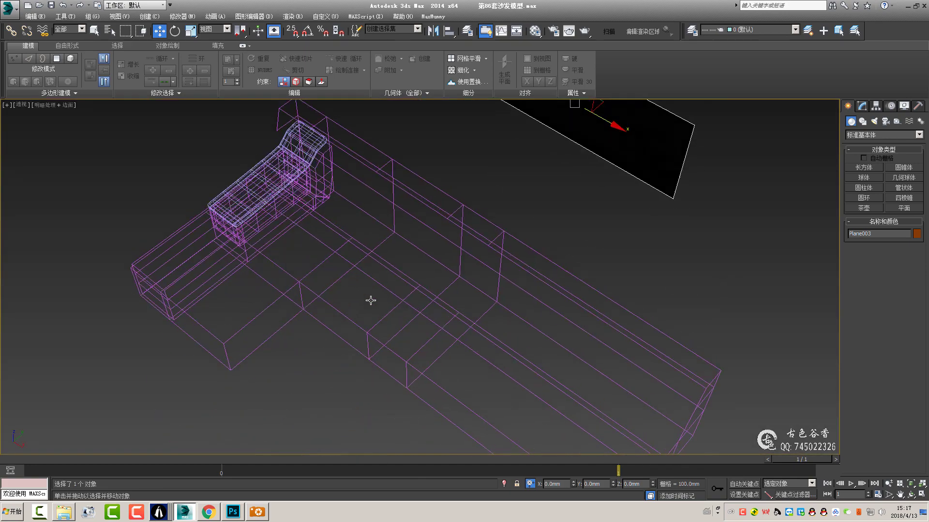
pyautogui.keyDown('alt'); pyautogui.moveTo(370, 301); pyautogui.dragTo(347, 288, button='middle'); pyautogui.keyUp('alt')
pyautogui.scroll(-5, 348, 288)
pyautogui.scroll(5, 393, 275)
pyautogui.scroll(2, 384, 276)
pyautogui.scroll(-4, 384, 284)
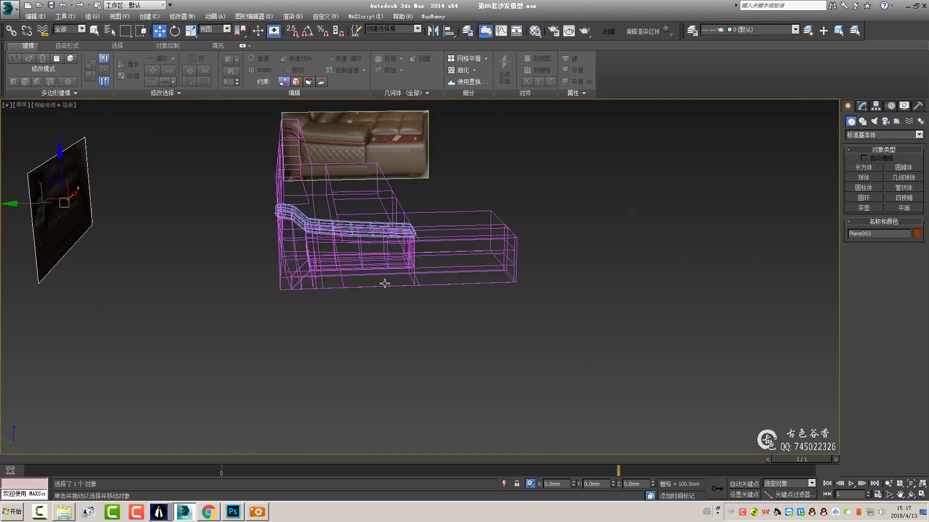
# - Back in Front view, lower the photo slightly and scale it up to 105%
pyautogui.hotkey('alt', 'w')
pyautogui.hotkey('alt', 'w')
pyautogui.moveTo(547, 241)
pyautogui.mouseDown(button='middle')
pyautogui.moveTo(498, 248)
pyautogui.moveTo(507, 242)
pyautogui.mouseUp(button='middle')
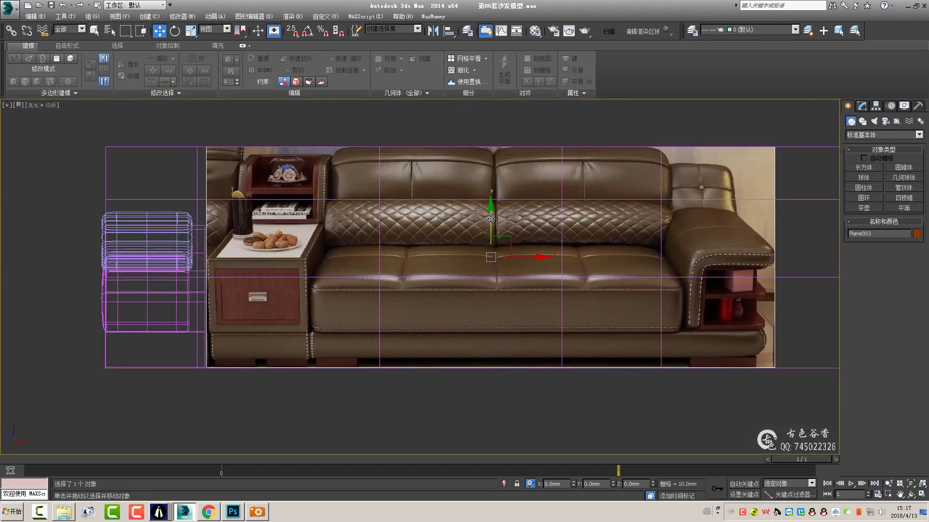
pyautogui.moveTo(491, 218)
pyautogui.mouseDown()
pyautogui.moveTo(518, 244)
pyautogui.moveTo(491, 219)
pyautogui.mouseUp()
pyautogui.press('r')
pyautogui.press('w')
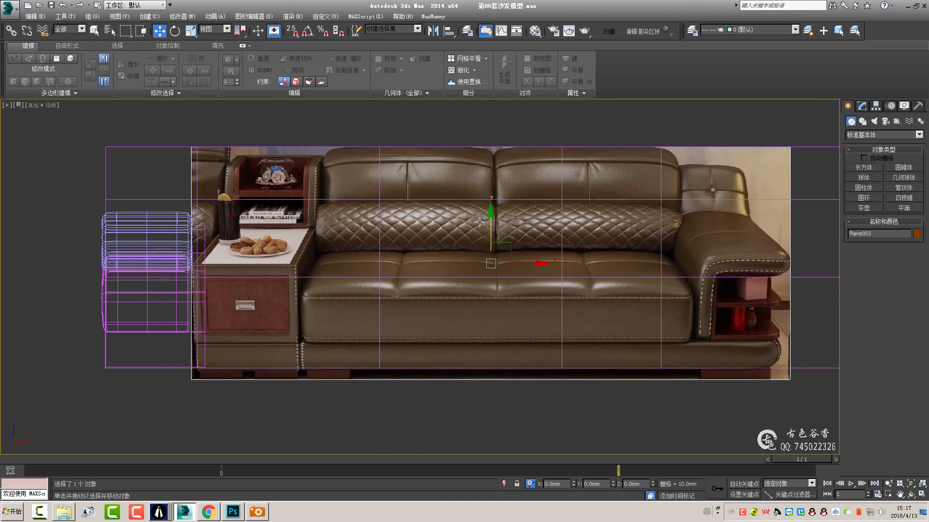
pyautogui.moveTo(479, 222); pyautogui.dragTo(453, 222, button='middle')
# - In Top view, snap the front sofa photo plane's corner onto Box001's vertex
pyautogui.hotkey('alt', 'w')
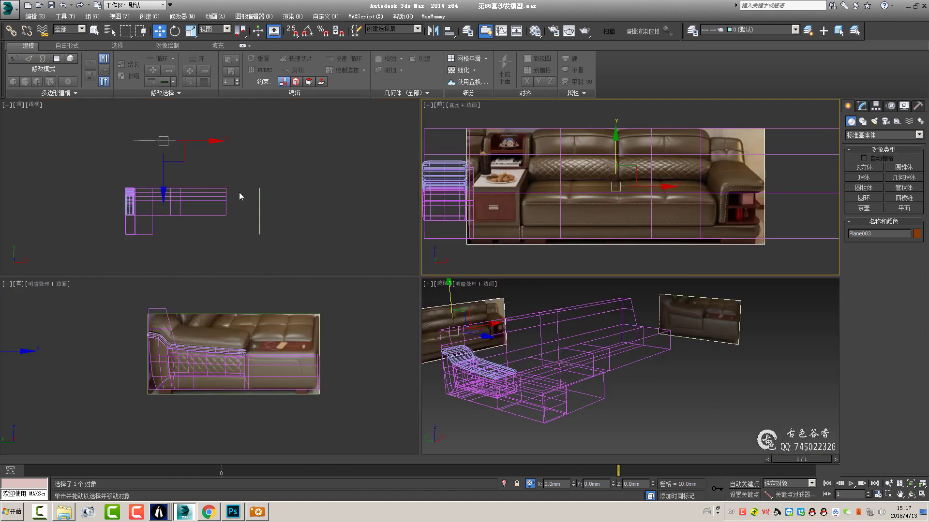
pyautogui.hotkey('alt', 'w')
pyautogui.hotkey('alt', 'w')
pyautogui.hotkey('alt', 'w')
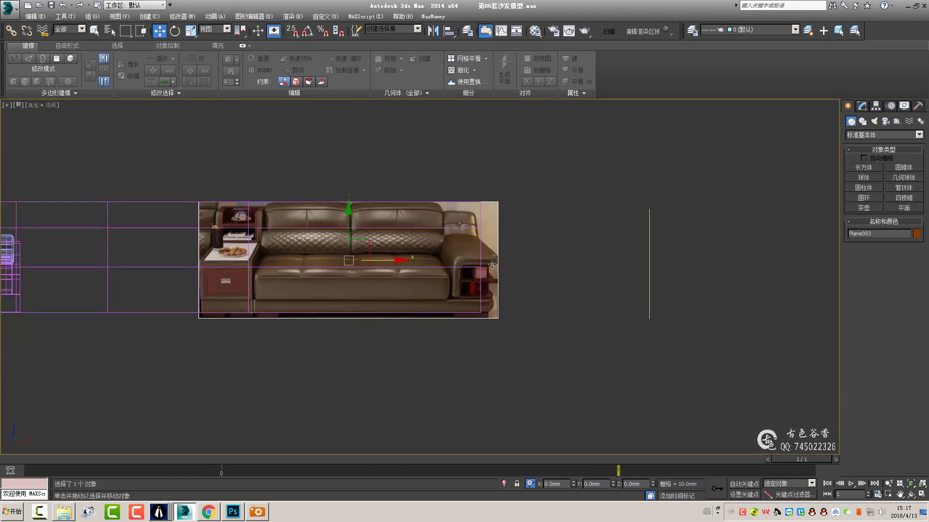
pyautogui.scroll(4, 585, 279)
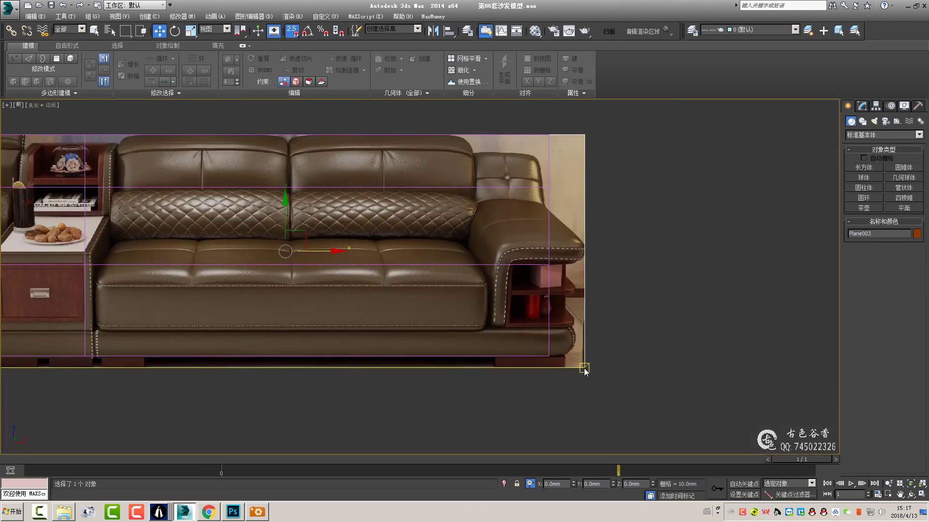
pyautogui.moveTo(584, 369); pyautogui.dragTo(553, 358)
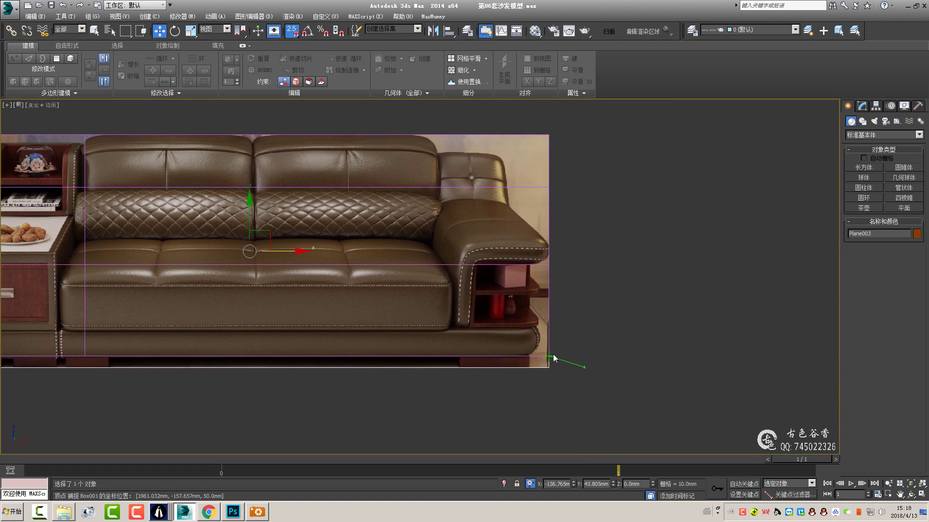
pyautogui.moveTo(429, 324); pyautogui.dragTo(557, 286, button='middle')
pyautogui.scroll(-2, 581, 282)
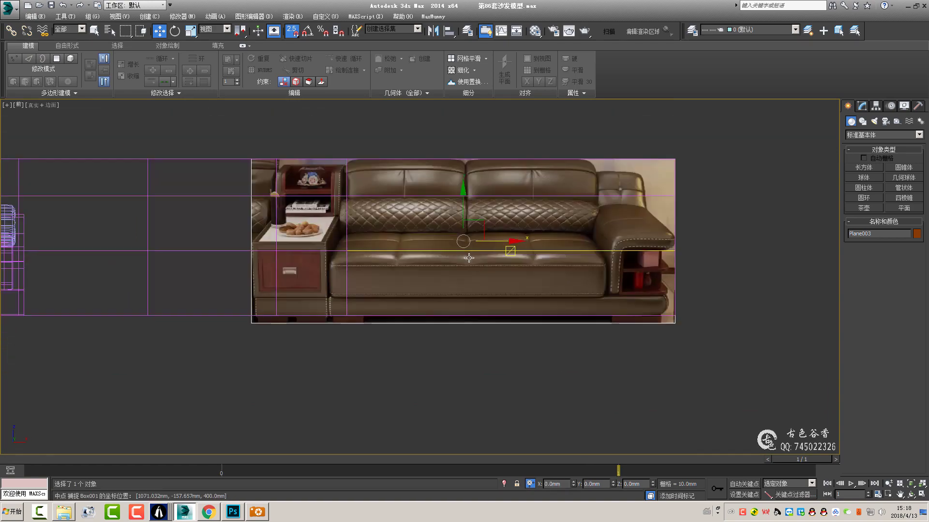
# - Convert the photo plane to Editable Poly and snap its left-edge vertices to Box001's endpoint
pyautogui.press('q')
pyautogui.scroll(2, 48, 266)
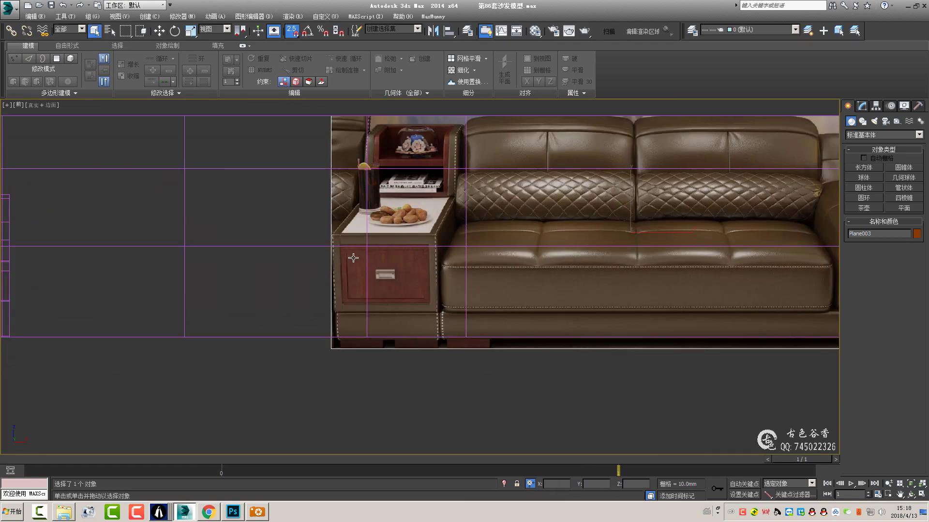
pyautogui.scroll(-2, 353, 258)
pyautogui.moveTo(316, 208); pyautogui.dragTo(337, 216, button='middle')
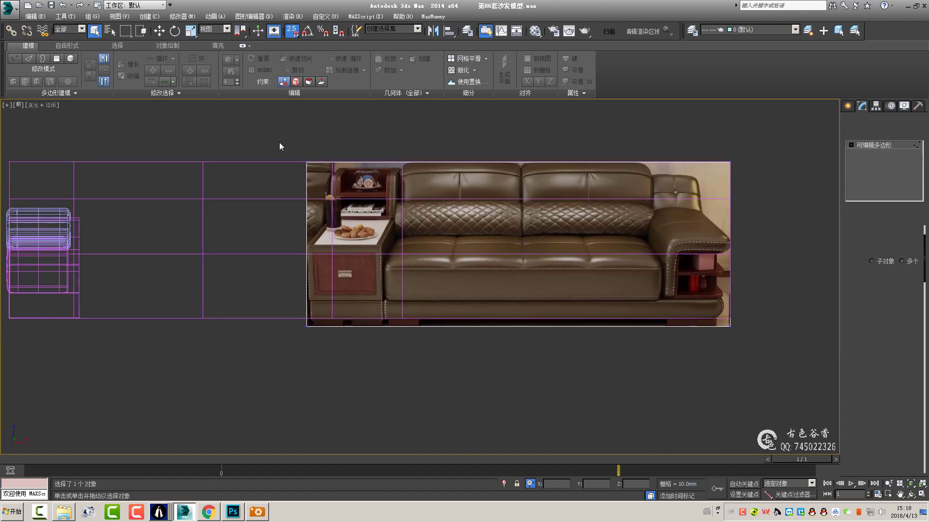
pyautogui.press('w')
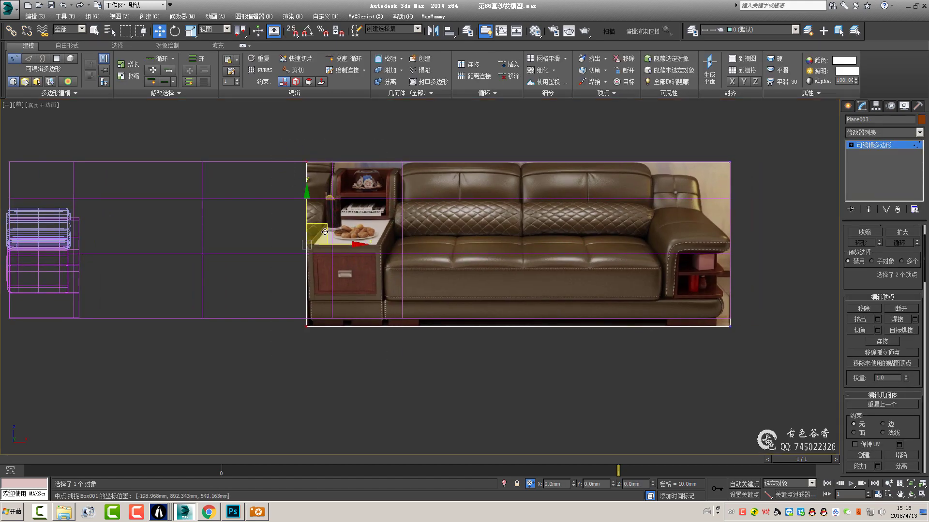
pyautogui.moveTo(324, 251); pyautogui.dragTo(349, 256)
pyautogui.moveTo(528, 270); pyautogui.dragTo(495, 271, button='middle')
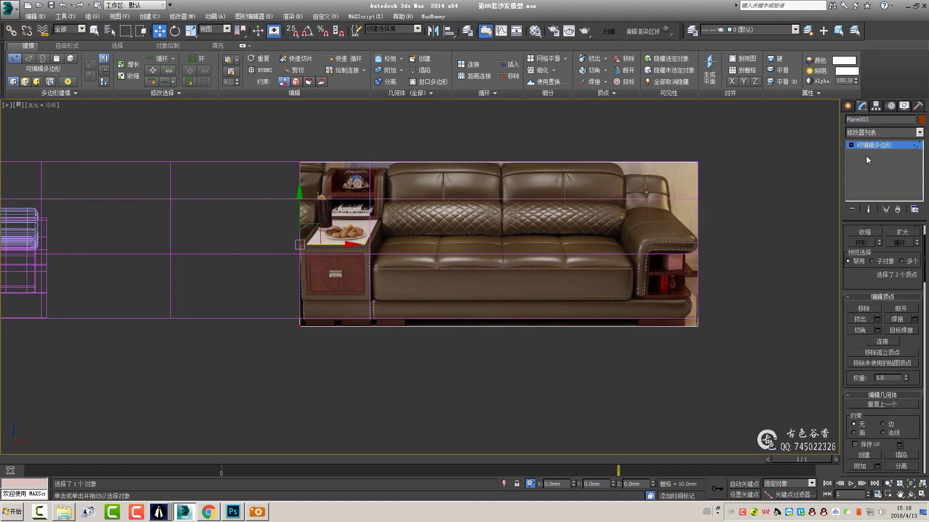
# - Deselect the photo plane and pan the view to show the wireframe
pyautogui.scroll(2, 332, 193)
pyautogui.scroll(3, 344, 191)
pyautogui.scroll(-8, 460, 266)
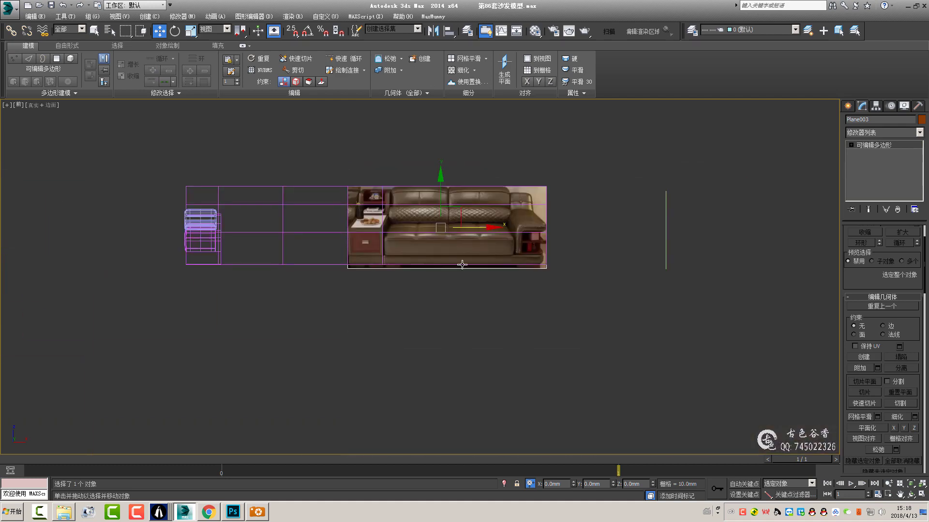
pyautogui.hotkey('ctrl', 'd')
pyautogui.scroll(4, 460, 263)
pyautogui.moveTo(194, 235); pyautogui.dragTo(240, 231, button='middle')
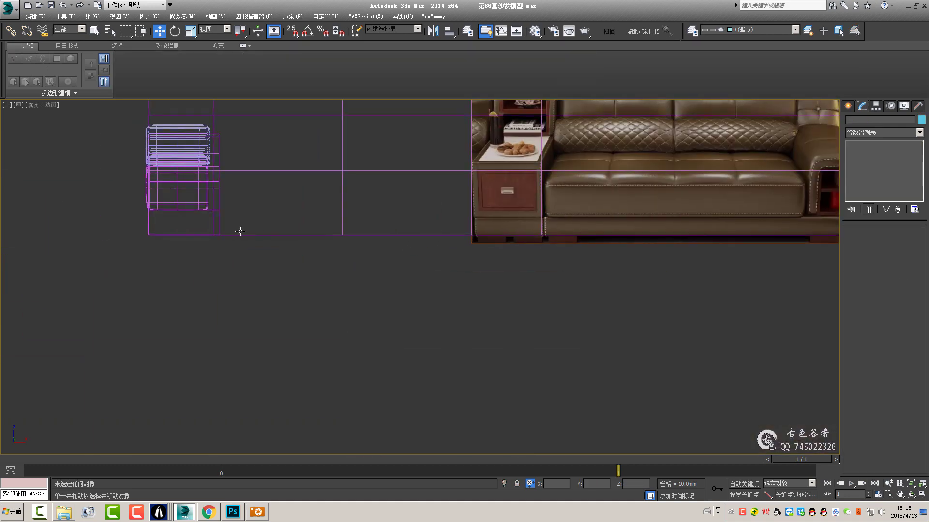
# - In Left view, select the sofa mesh and the seat cushion's vertical edges
pyautogui.click(208, 210)
pyautogui.hotkey('alt', 'w')
pyautogui.hotkey('alt', 'w')
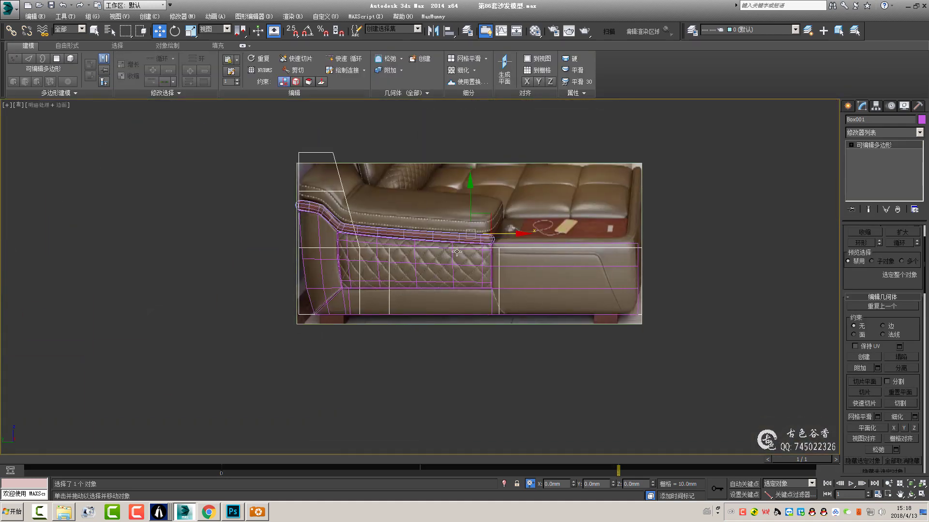
pyautogui.press('q')
pyautogui.moveTo(449, 218); pyautogui.dragTo(436, 220, button='middle')
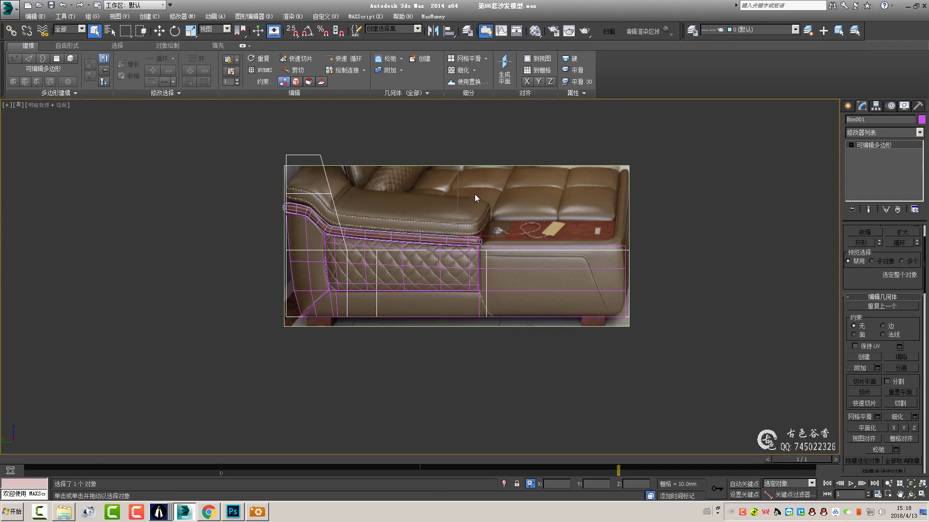
pyautogui.scroll(3, 512, 261)
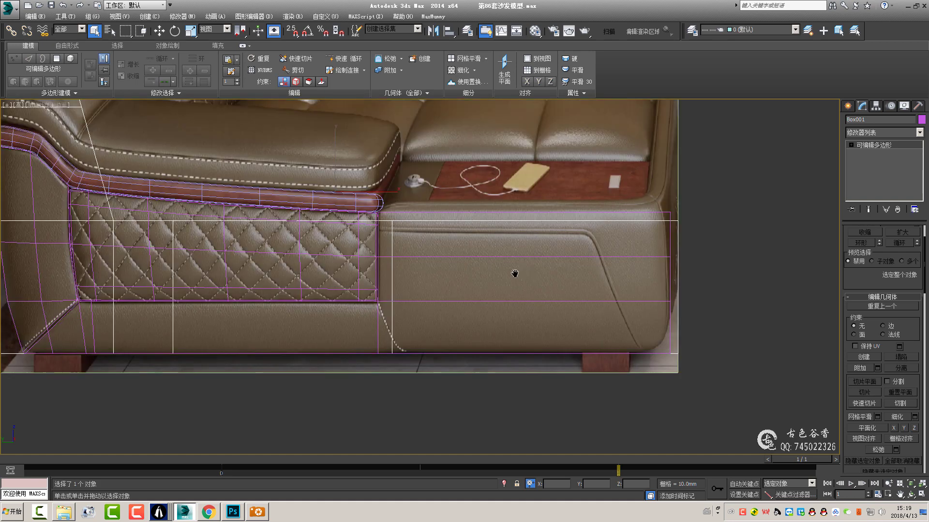
pyautogui.scroll(-3, 577, 259)
pyautogui.click(557, 195)
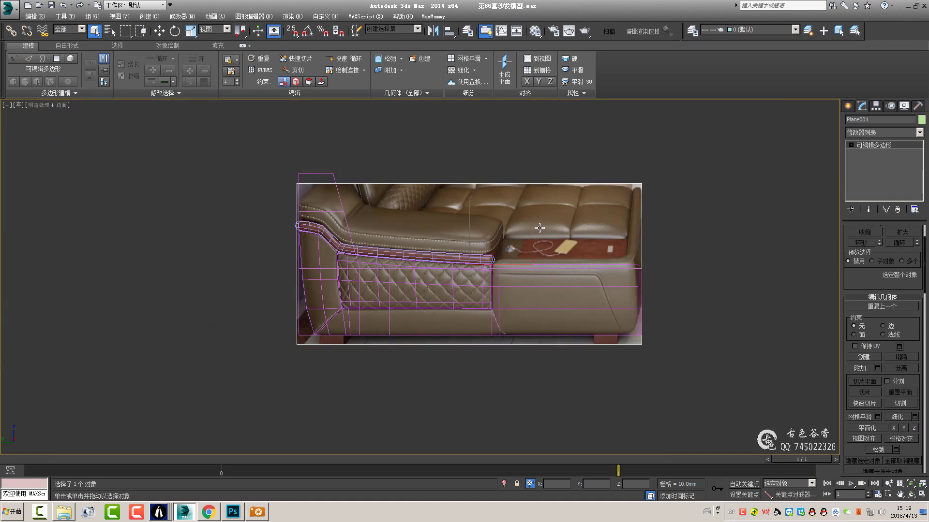
pyautogui.scroll(2, 539, 228)
pyautogui.click(434, 310)
pyautogui.moveTo(435, 310); pyautogui.dragTo(492, 309, button='middle')
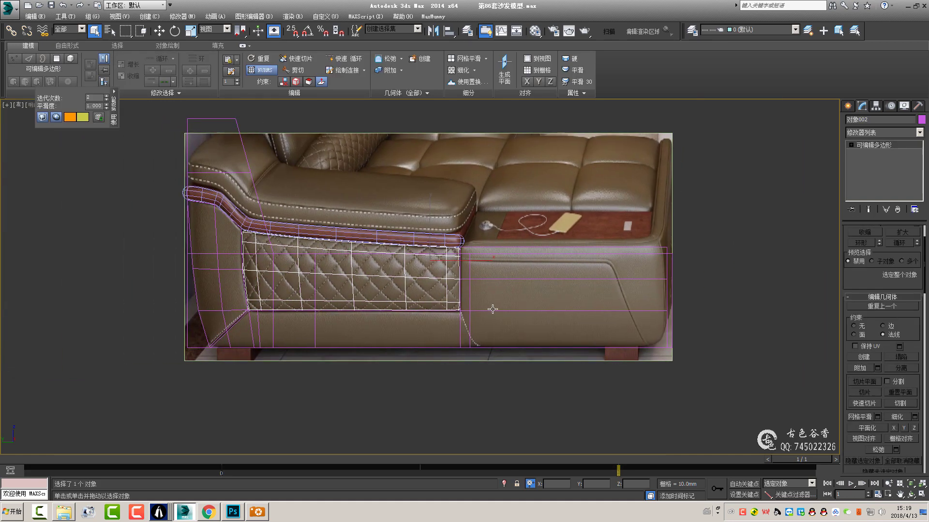
pyautogui.click(492, 309)
# - Snap the cushion edges to the cushion's midpoint and offset them by -40
pyautogui.moveTo(657, 205); pyautogui.dragTo(608, 205, button='middle')
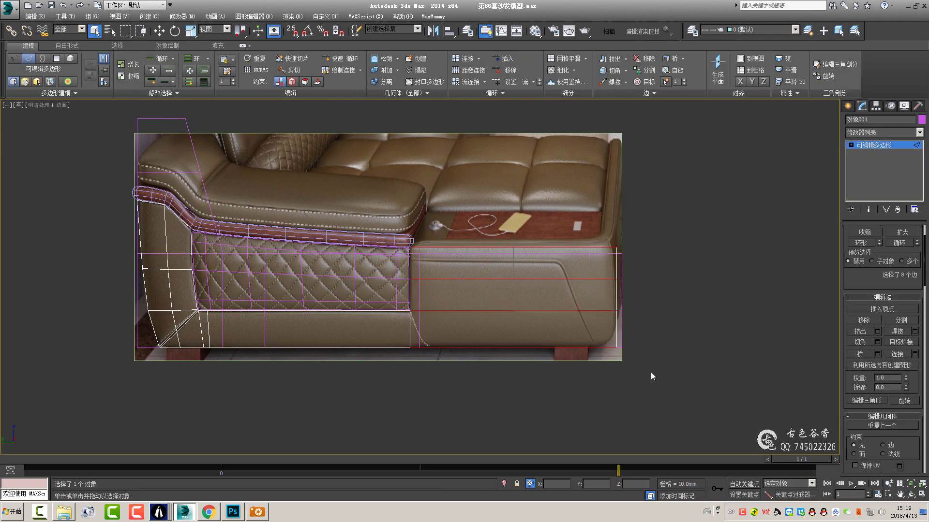
pyautogui.scroll(3, 584, 381)
pyautogui.press('w')
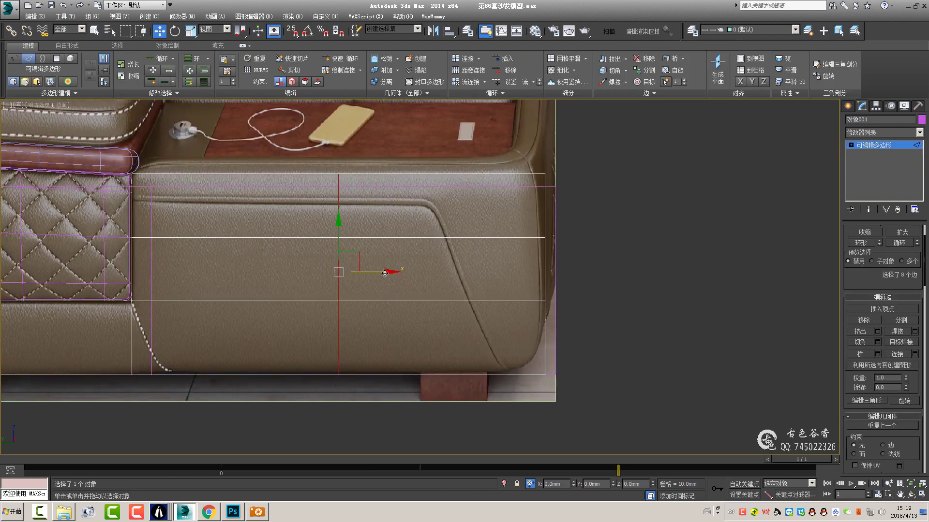
pyautogui.press('s')
pyautogui.moveTo(385, 273); pyautogui.dragTo(564, 256)
pyautogui.write('s')
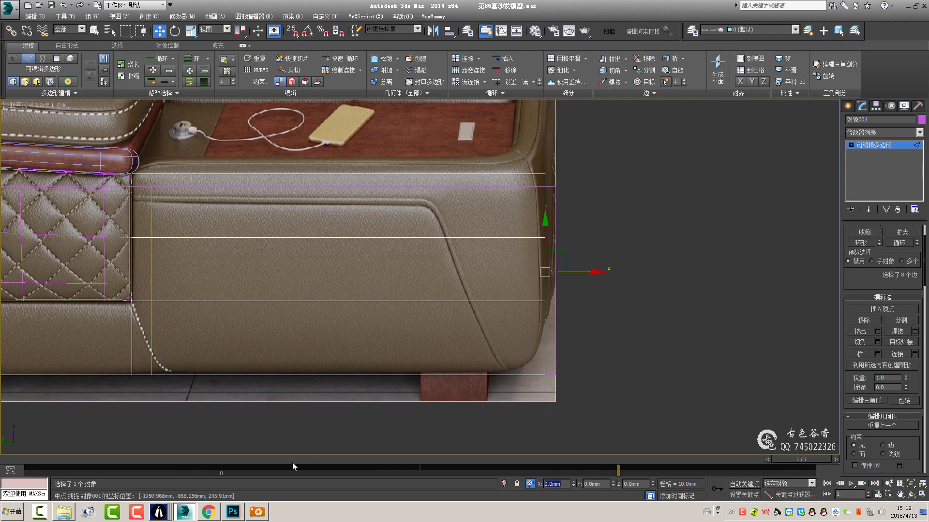
pyautogui.write('-40')
pyautogui.press('Return')
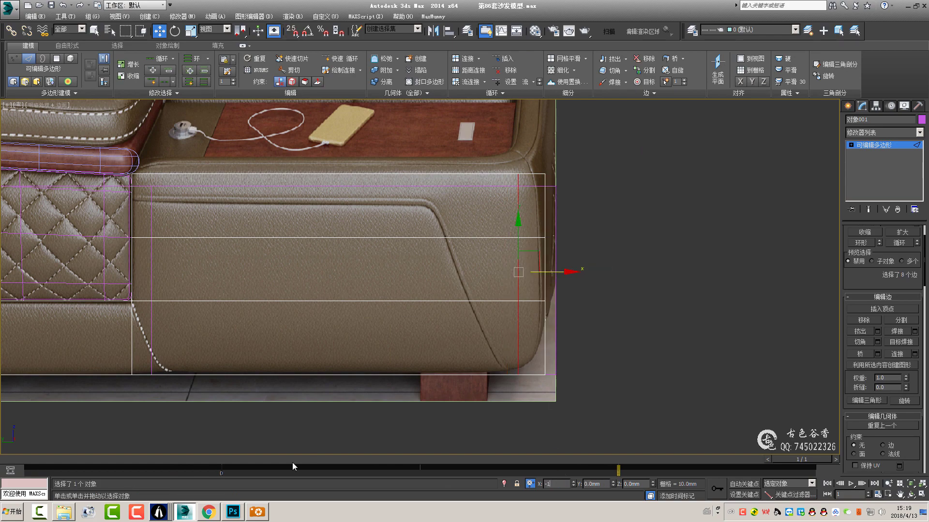
# - Remove one edge from the cushion selection and deselect the sofa mesh
pyautogui.scroll(-2, 339, 290)
pyautogui.moveTo(487, 301); pyautogui.dragTo(514, 275, button='middle')
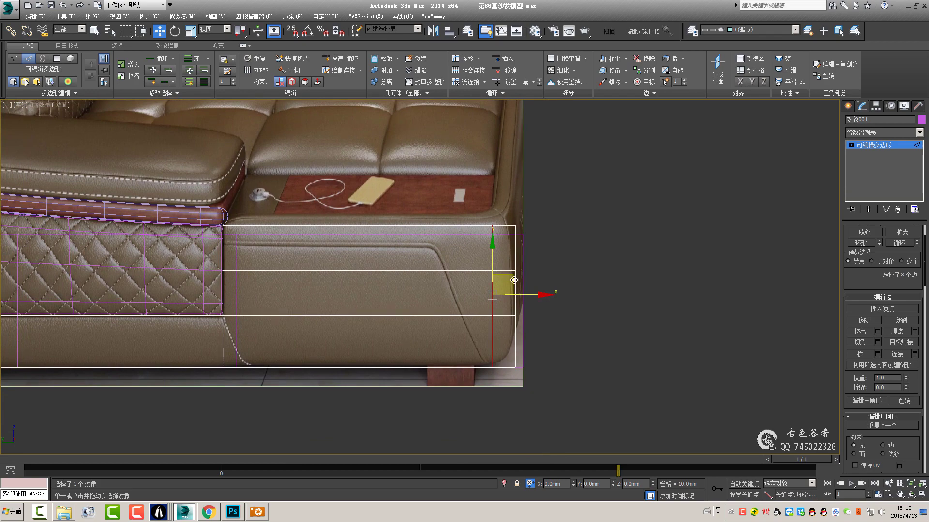
pyautogui.keyDown('alt'); pyautogui.click(508, 296); pyautogui.keyUp('alt')
pyautogui.scroll(2, 508, 296)
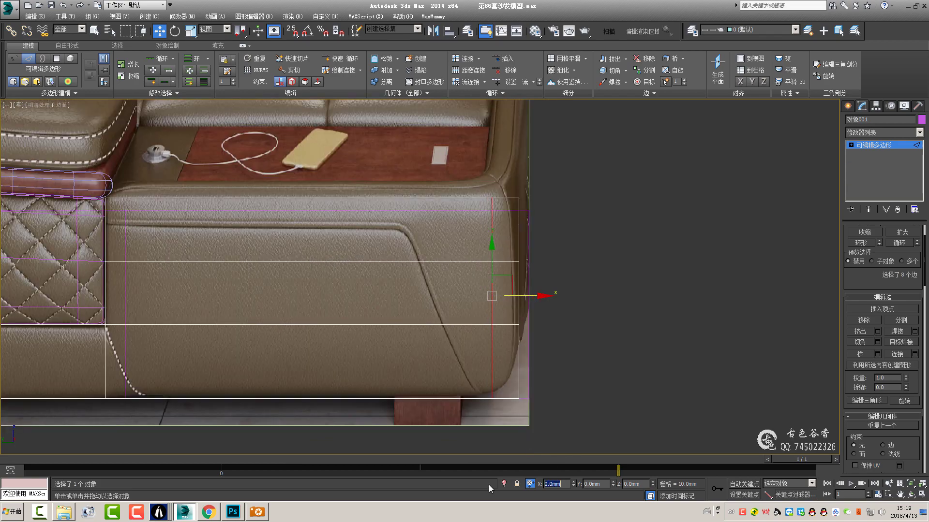
pyautogui.moveTo(478, 196)
pyautogui.mouseDown(button='middle')
pyautogui.moveTo(469, 190)
pyautogui.moveTo(506, 220)
pyautogui.mouseUp(button='middle')
pyautogui.scroll(-2, 522, 245)
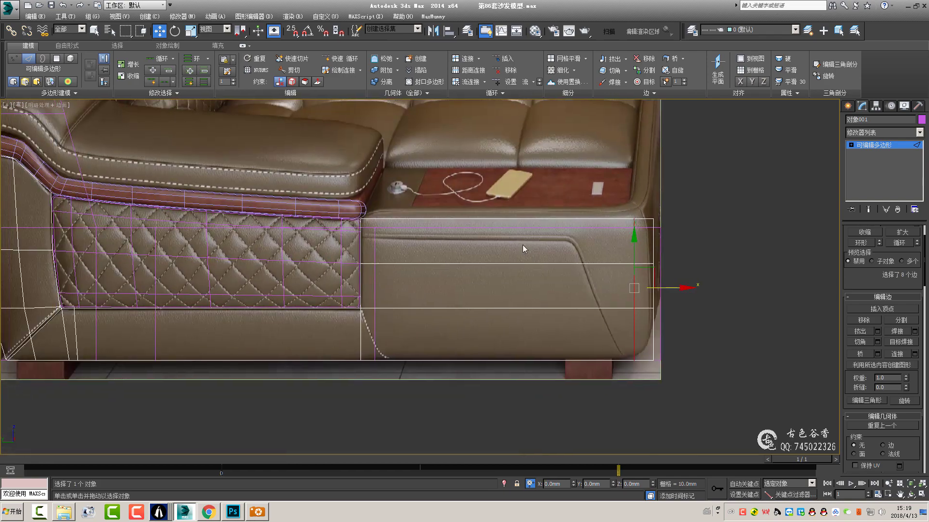
pyautogui.scroll(-2, 517, 245)
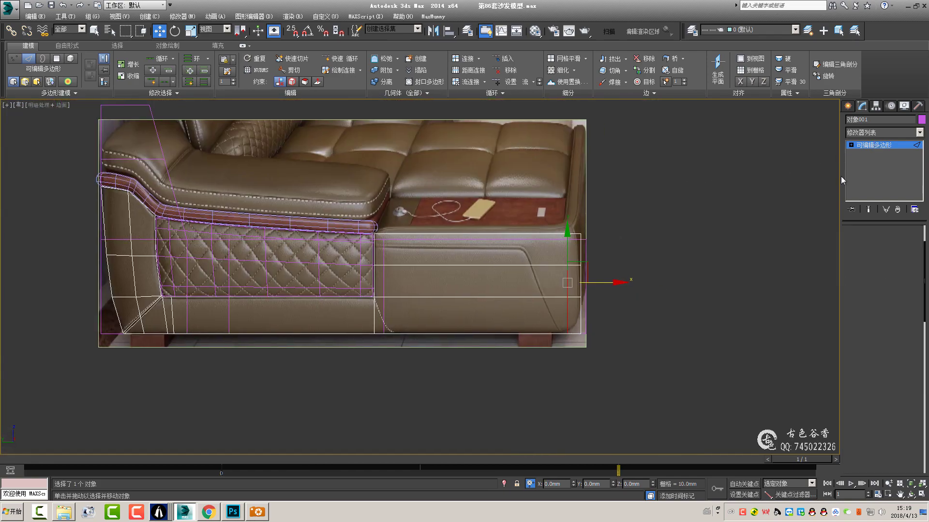
pyautogui.click(561, 202)
# - Undo, then enter and leave vertex editing on the reference photo plane
pyautogui.hotkey('ctrl', 'z')
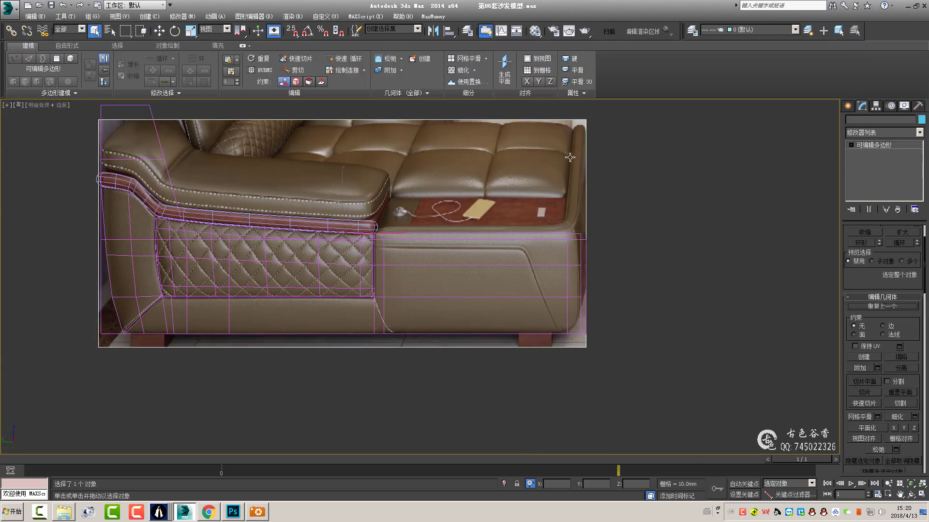
pyautogui.press('w')
pyautogui.scroll(5, 549, 276)
pyautogui.scroll(-1, 550, 276)
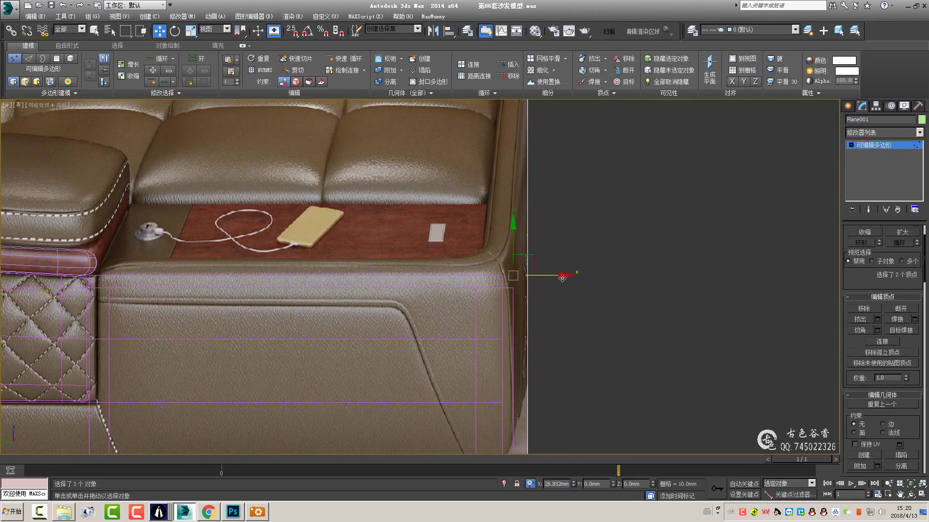
pyautogui.scroll(-3, 559, 298)
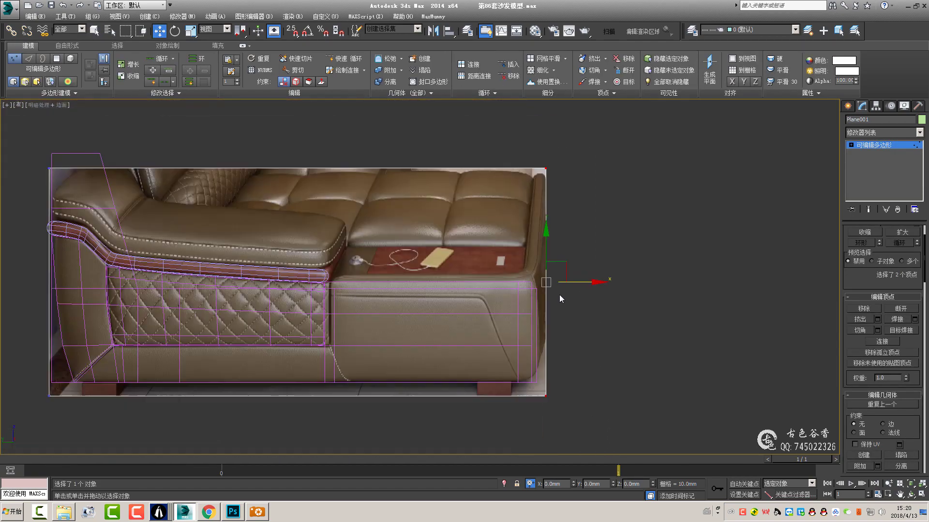
pyautogui.click(870, 153)
# - Move the seat base block's right-end vertices 110, then a further 10, to the right in X
pyautogui.scroll(2, 503, 297)
pyautogui.click(401, 208)
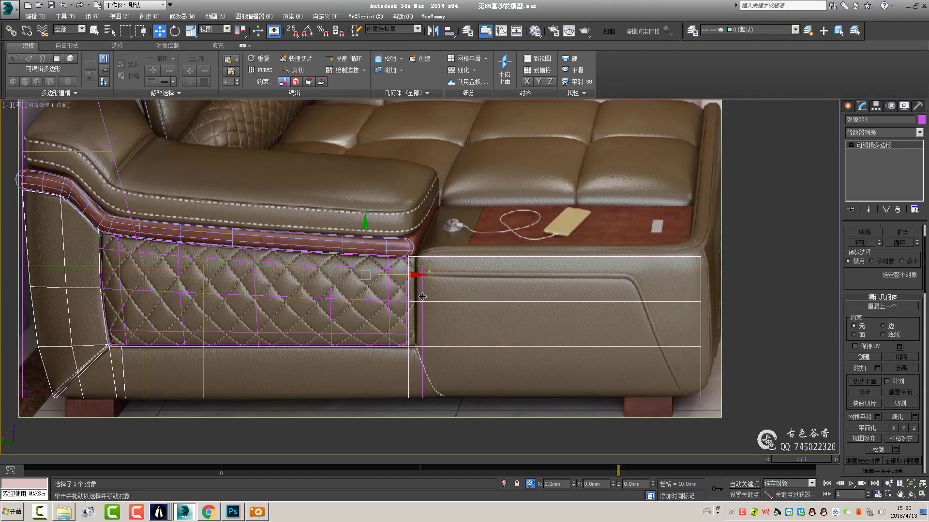
pyautogui.scroll(1, 401, 208)
pyautogui.write('1')
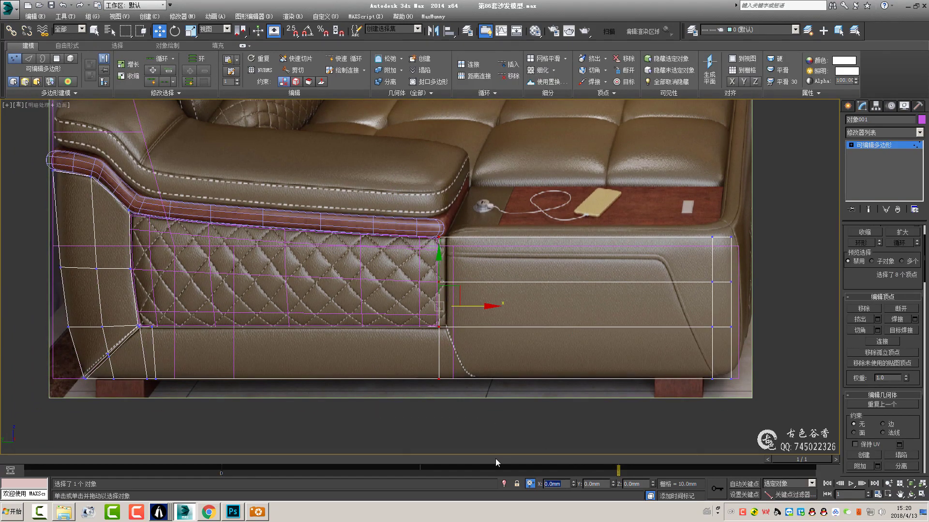
pyautogui.write('10')
pyautogui.press('Return')
pyautogui.write('10')
pyautogui.press('Return')
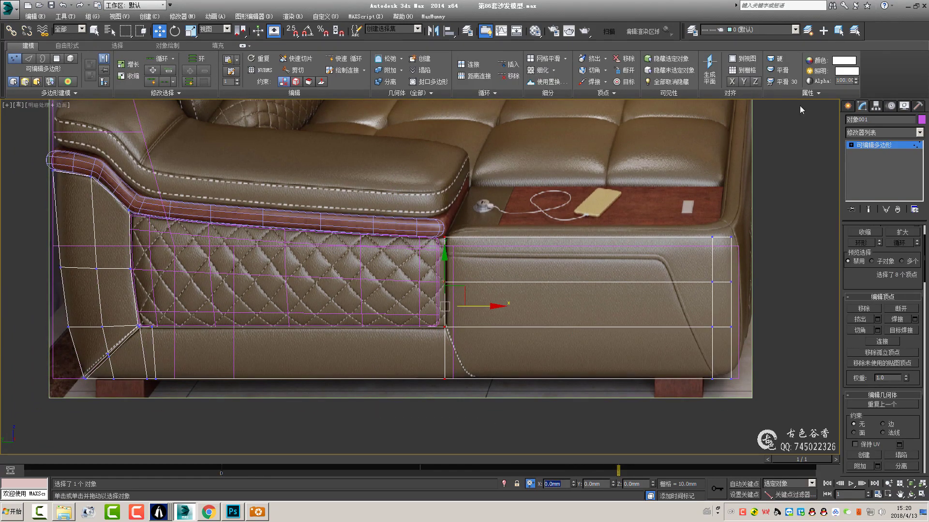
pyautogui.press('q')
pyautogui.click(290, 271)
# - Select the quilted panel's right-end vertices and move them 145 to the right
pyautogui.press('1')
pyautogui.moveTo(435, 271); pyautogui.dragTo(467, 265, button='middle')
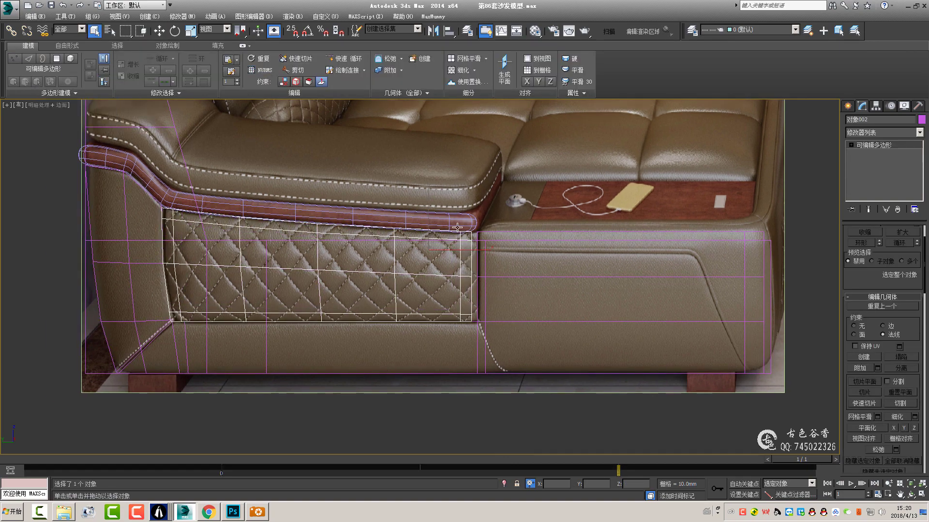
pyautogui.moveTo(452, 228); pyautogui.dragTo(494, 317)
pyautogui.scroll(3, 456, 283)
pyautogui.press('w')
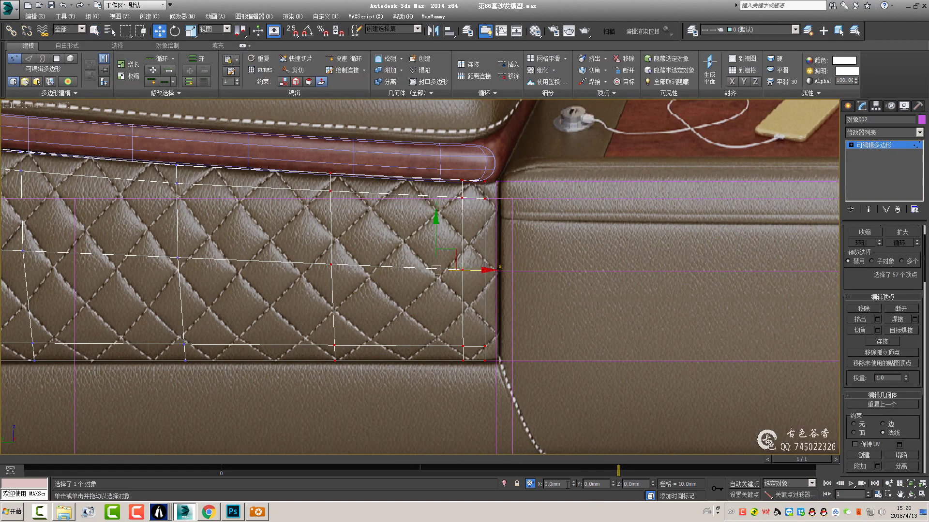
pyautogui.press('Return')
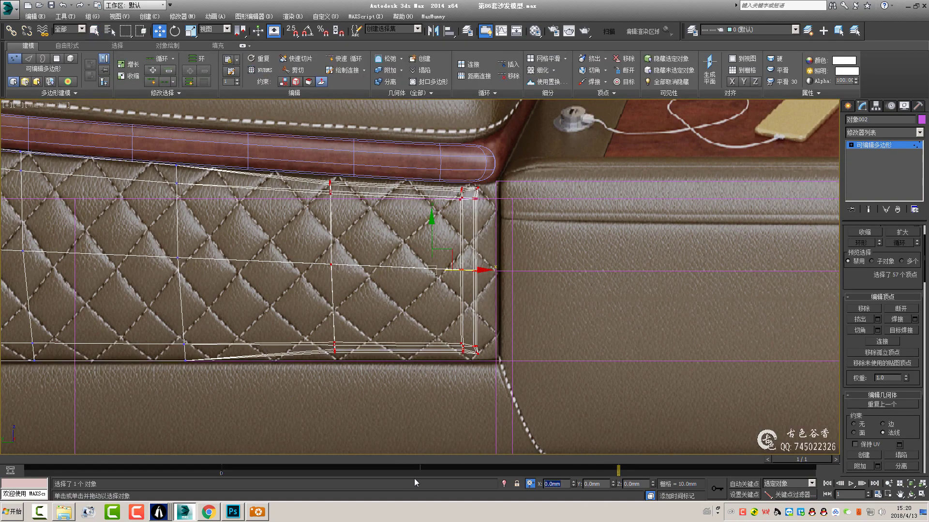
# - With constraints set to None, move the panel's end a further 10 right in X
pyautogui.moveTo(395, 387); pyautogui.dragTo(369, 374, button='middle')
pyautogui.click(283, 82)
pyautogui.doubleClick(556, 483)
pyautogui.write('10')
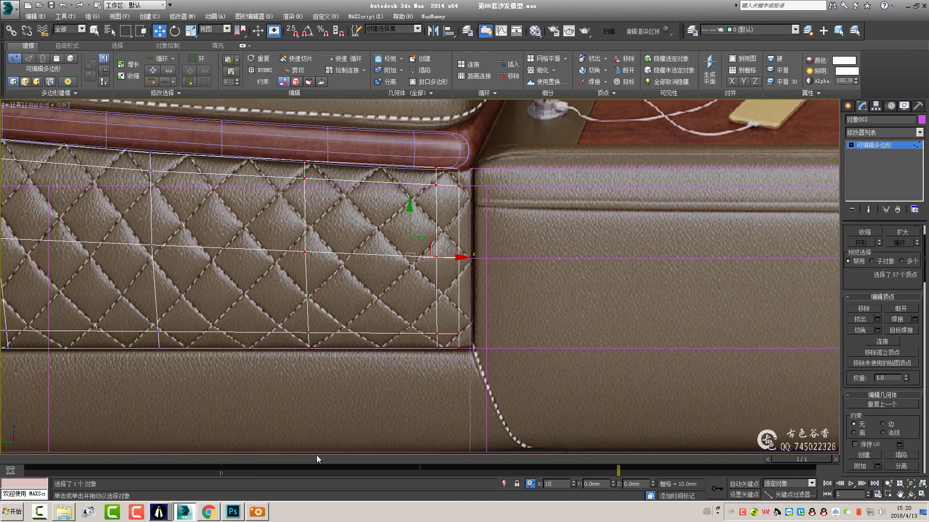
pyautogui.press('Return')
pyautogui.click(861, 146)
# - Move the wooden armrest rail's end vertices 15 to the right in X
pyautogui.moveTo(440, 231); pyautogui.dragTo(464, 276, button='middle')
pyautogui.press('q')
pyautogui.moveTo(463, 221); pyautogui.dragTo(496, 230, button='middle')
pyautogui.click(467, 207)
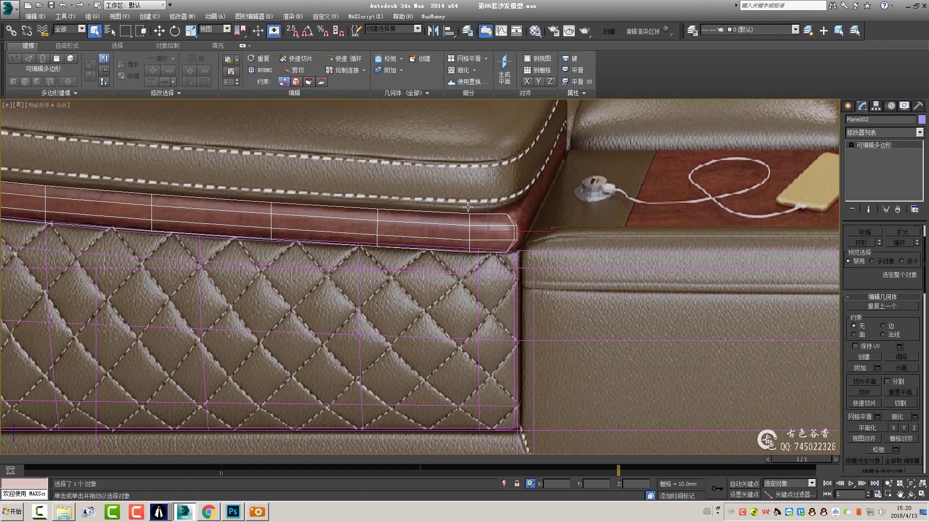
pyautogui.press('1')
pyautogui.scroll(2, 534, 229)
pyautogui.scroll(2, 534, 229)
pyautogui.press('w')
pyautogui.write('15')
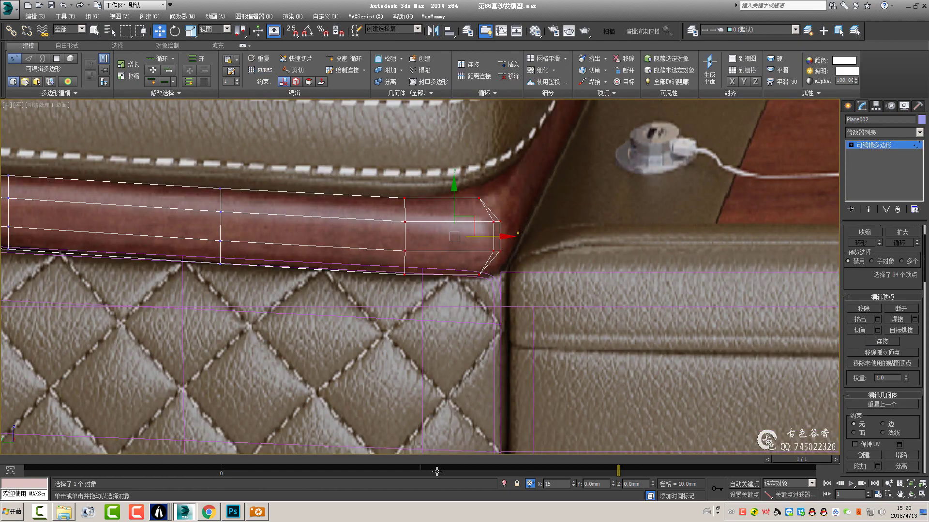
pyautogui.press('Return')
pyautogui.scroll(-4, 477, 271)
pyautogui.press('1')
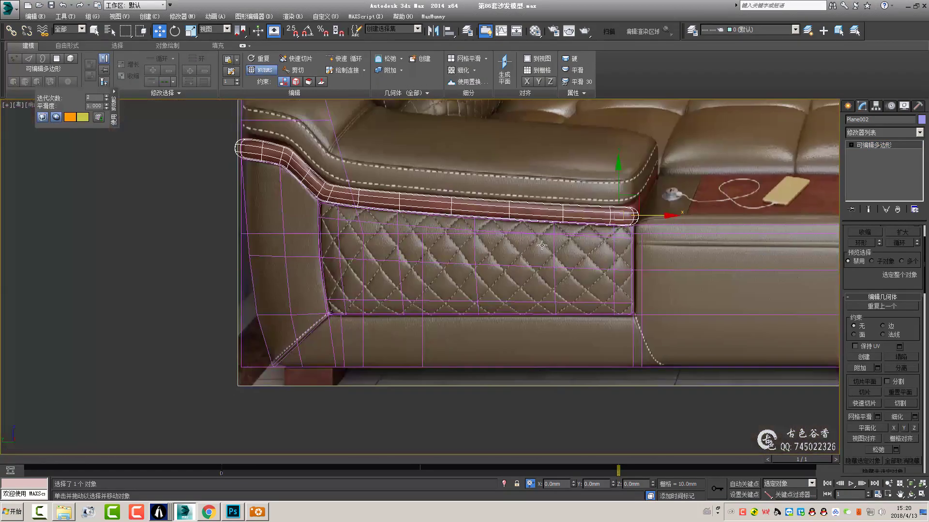
# - Pan over to the seat section and select the sofa's lower seat front piece
pyautogui.scroll(-1, 382, 378)
pyautogui.scroll(1, 310, 242)
pyautogui.press('q')
pyautogui.scroll(1, 310, 242)
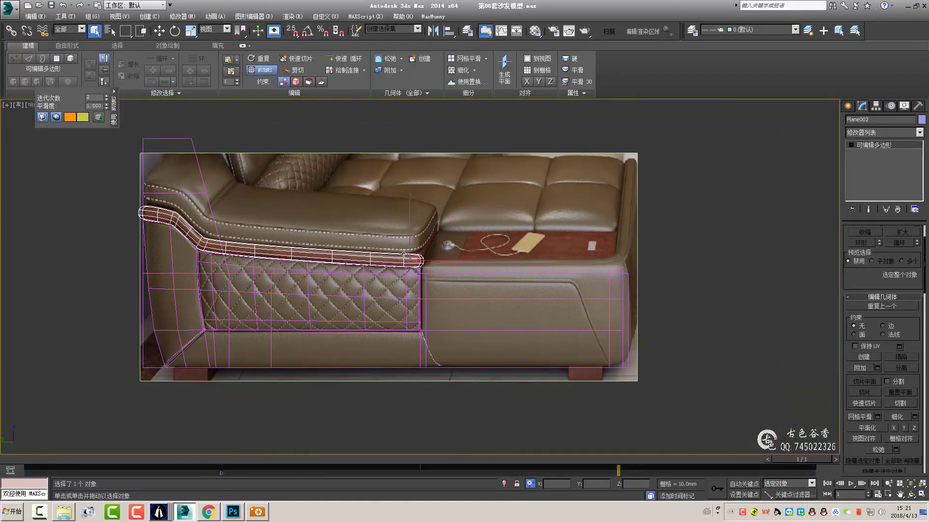
pyautogui.scroll(1, 339, 241)
pyautogui.scroll(1, 444, 266)
pyautogui.scroll(-1, 444, 266)
pyautogui.scroll(1, 518, 247)
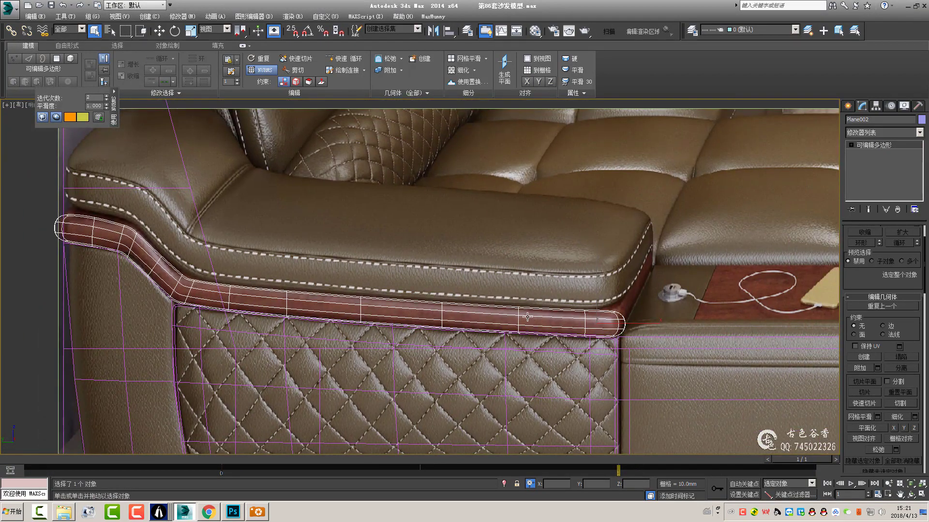
pyautogui.moveTo(527, 317); pyautogui.dragTo(527, 220, button='middle')
pyautogui.scroll(-2, 170, 227)
pyautogui.click(605, 329)
pyautogui.moveTo(830, 355); pyautogui.dragTo(681, 359, button='middle')
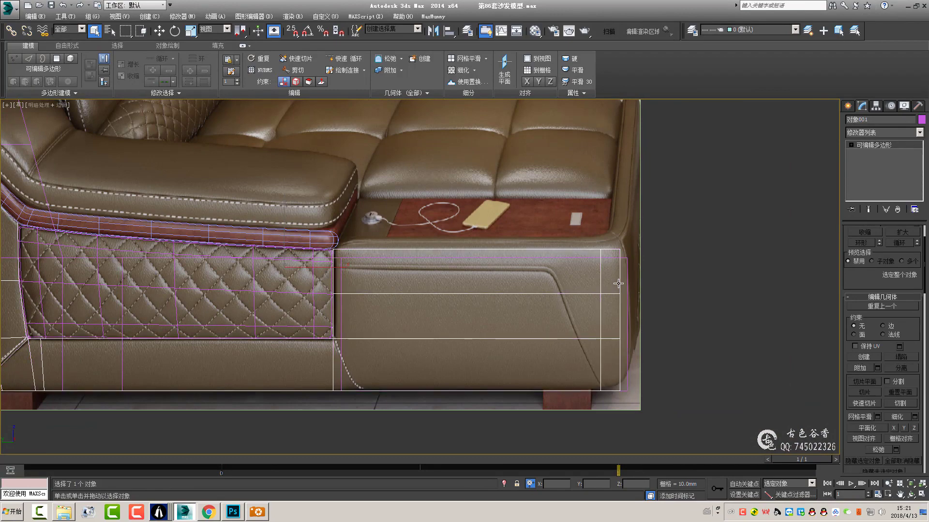
# - Toggle vertex editing and snapping on the seat piece, then leave vertex mode
pyautogui.press('1')
pyautogui.press('w')
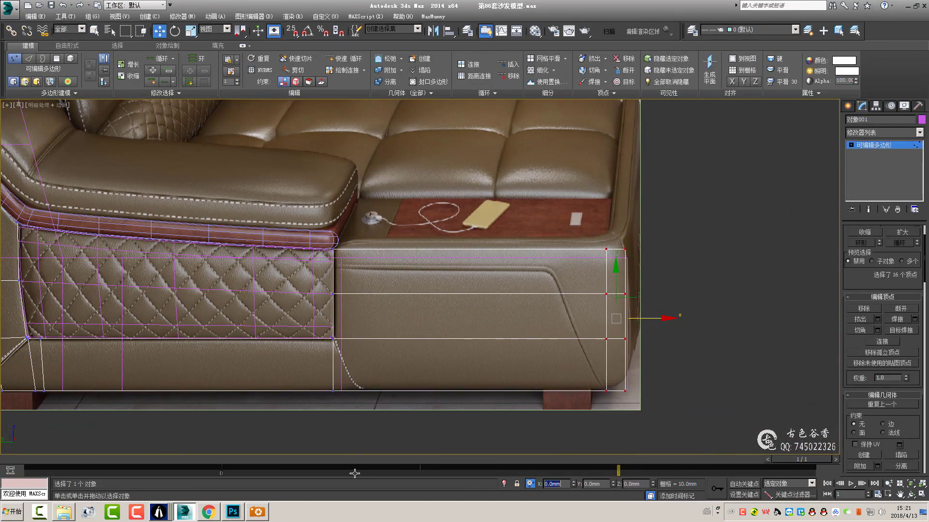
pyautogui.moveTo(601, 326); pyautogui.dragTo(571, 326, button='middle')
pyautogui.scroll(3, 571, 326)
pyautogui.press('s')
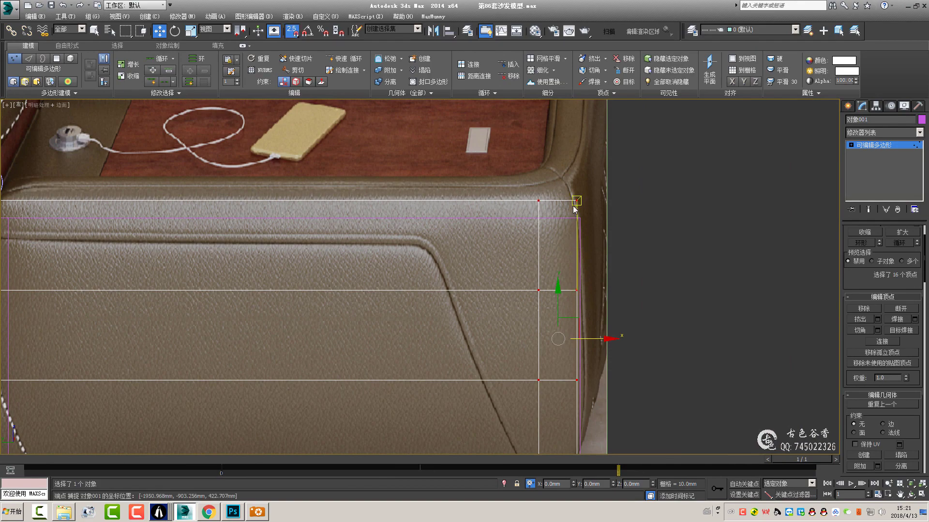
pyautogui.scroll(-5, 572, 238)
pyautogui.click(870, 145)
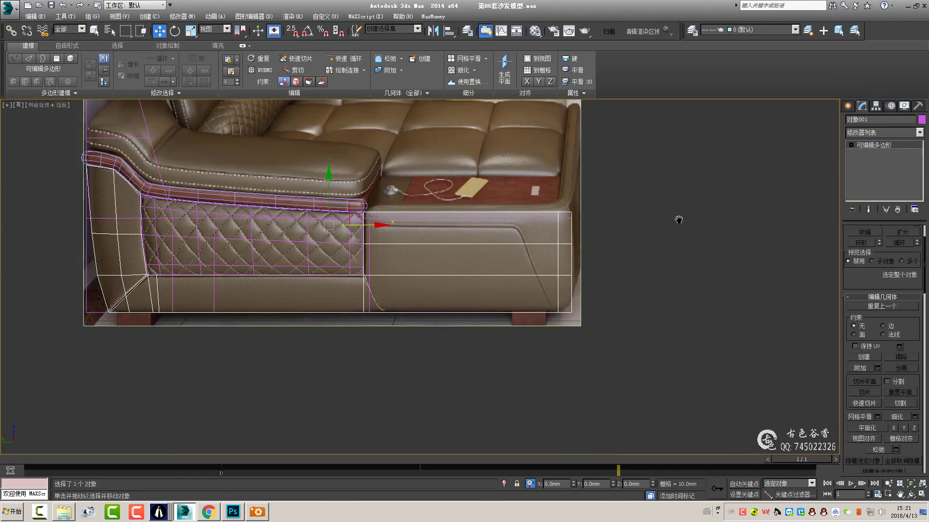
pyautogui.hotkey('alt', 'w')
pyautogui.press('s')
# - Maximize the Perspective view in shaded mode and isolate the seat piece
pyautogui.hotkey('alt', 'w')
pyautogui.scroll(3, 549, 310)
pyautogui.scroll(3, 415, 304)
pyautogui.press('F3')
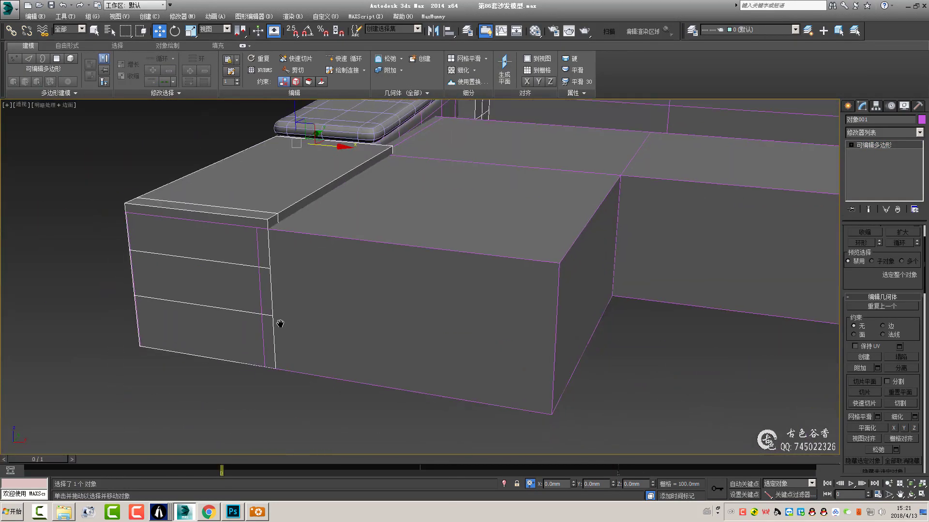
pyautogui.scroll(-2, 383, 286)
pyautogui.rightClick(384, 286)
pyautogui.click(461, 242)
# - Compare the isolated seat piece against the reference sofa photo in ACDSee
pyautogui.scroll(3, 322, 267)
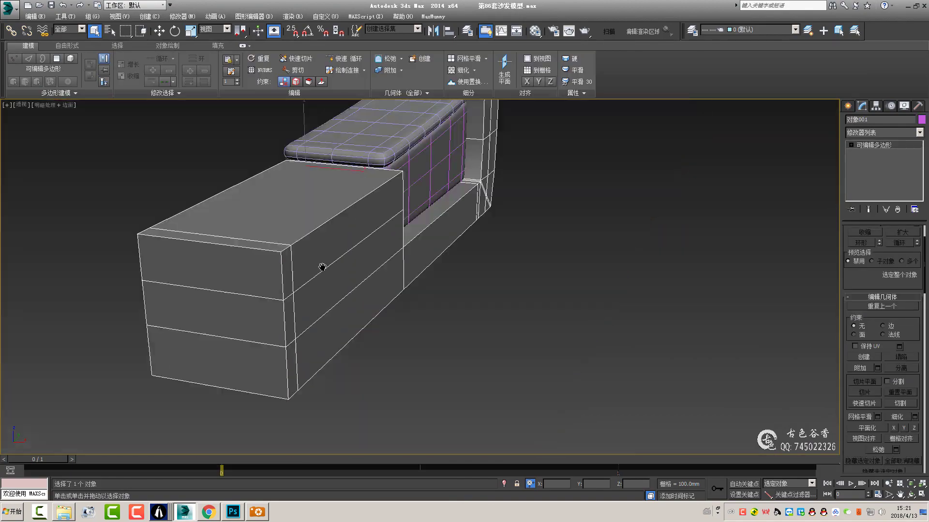
pyautogui.keyDown('alt'); pyautogui.moveTo(301, 280); pyautogui.dragTo(319, 276, button='middle'); pyautogui.keyUp('alt')
pyautogui.scroll(-3, 319, 290)
pyautogui.click(257, 511)
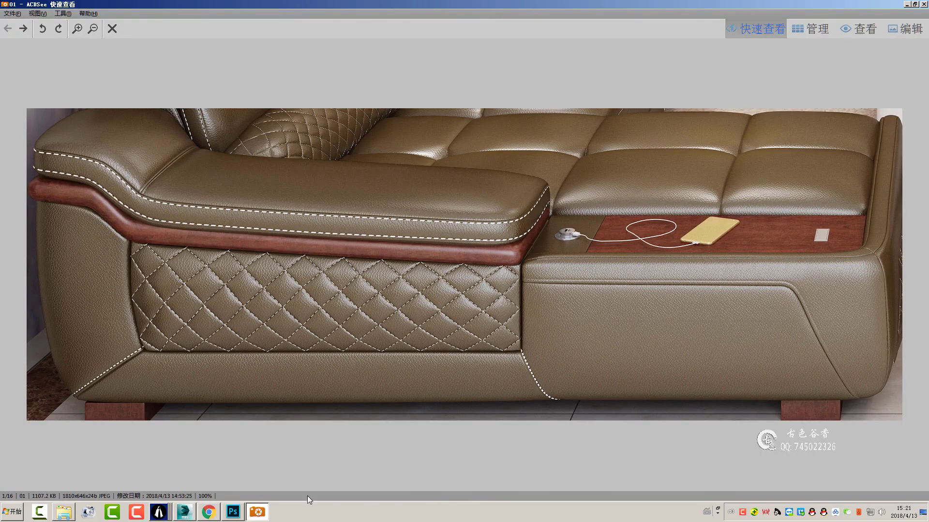
pyautogui.click(185, 516)
pyautogui.moveTo(319, 275)
pyautogui.keyDown('alt'); pyautogui.mouseDown(button='middle')
pyautogui.moveTo(332, 322)
pyautogui.moveTo(285, 234)
pyautogui.mouseUp(button='middle'); pyautogui.keyUp('alt')
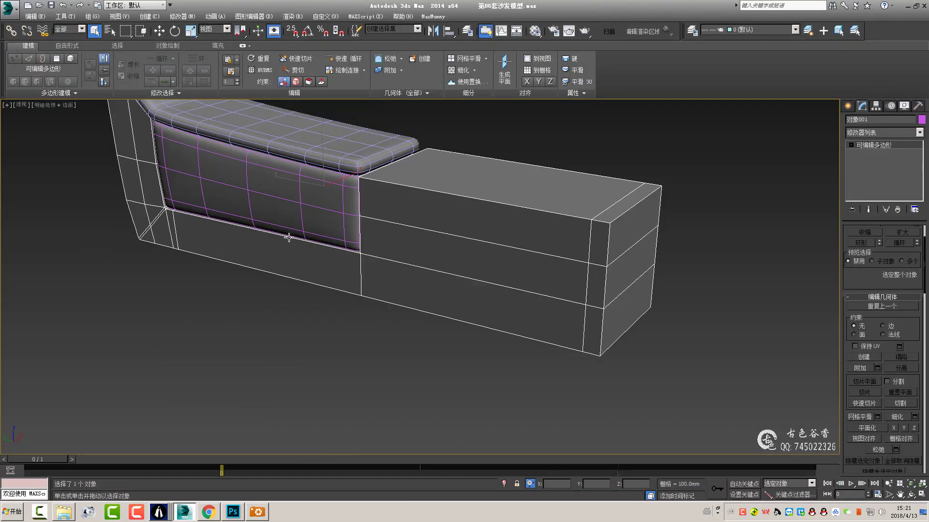
# - In Top wireframe view, snap the base block's end edges onto the block's corner
pyautogui.press('t')
pyautogui.press('F3')
pyautogui.scroll(3, 325, 248)
pyautogui.scroll(2, 391, 248)
pyautogui.press('2')
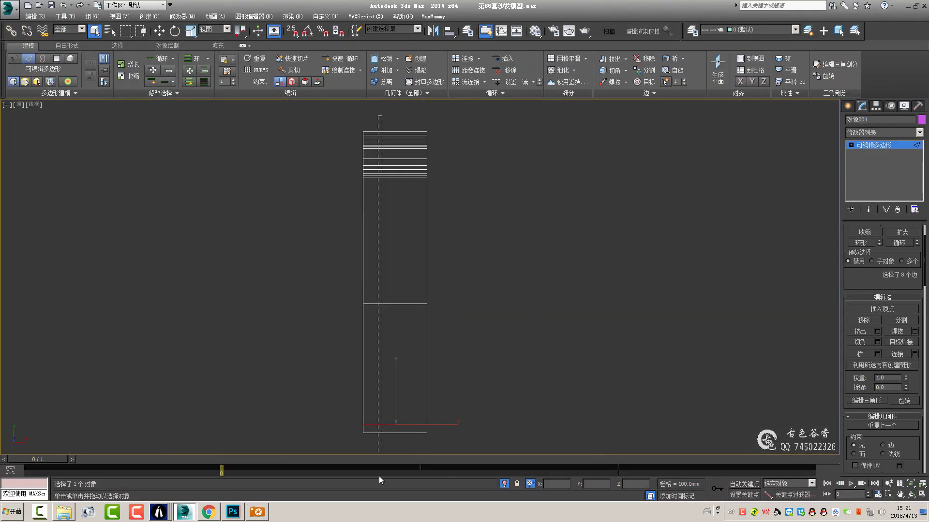
pyautogui.moveTo(379, 218); pyautogui.dragTo(437, 259, button='middle')
pyautogui.scroll(2, 437, 259)
pyautogui.scroll(3, 445, 265)
pyautogui.press('s')
pyautogui.press('w')
pyautogui.moveTo(445, 269); pyautogui.dragTo(355, 283)
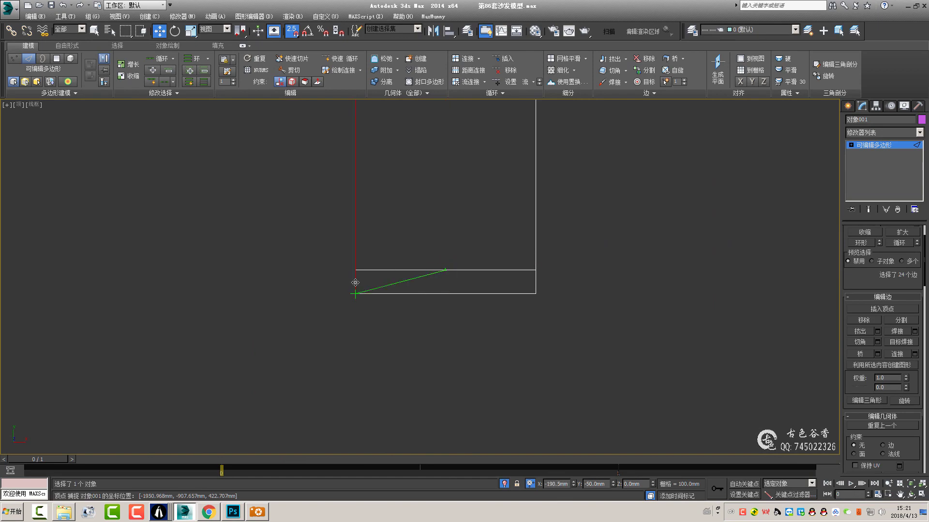
# - Back in shaded Perspective, select the base block's top faces at polygon level
pyautogui.press('Return')
pyautogui.hotkey('alt', 'w')
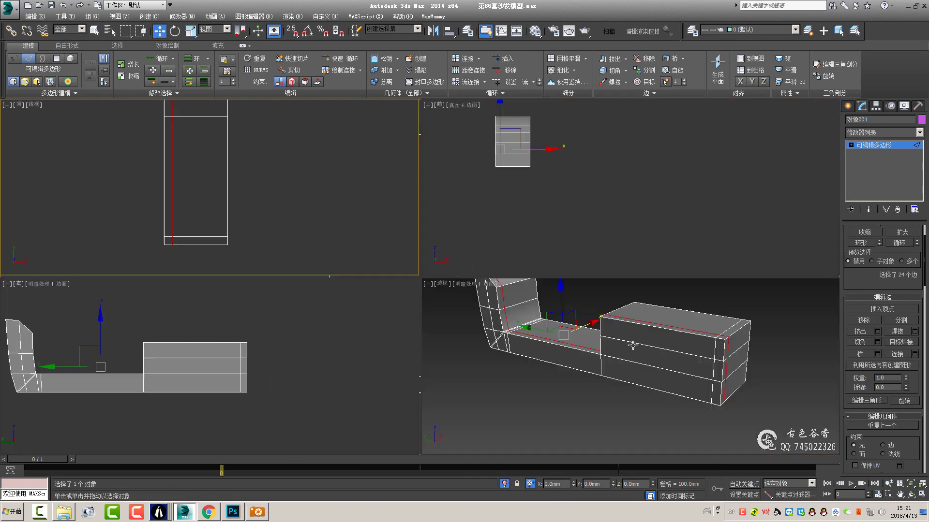
pyautogui.hotkey('alt', 'w')
pyautogui.keyDown('alt'); pyautogui.moveTo(588, 274); pyautogui.dragTo(335, 332, button='middle'); pyautogui.keyUp('alt')
pyautogui.press('q')
pyautogui.press('4')
pyautogui.click(363, 290)
# - Delete the selected top faces of the block and orbit to inspect the opening
pyautogui.press('Delete')
pyautogui.keyDown('alt'); pyautogui.moveTo(362, 290); pyautogui.dragTo(356, 317, button='middle'); pyautogui.keyUp('alt')
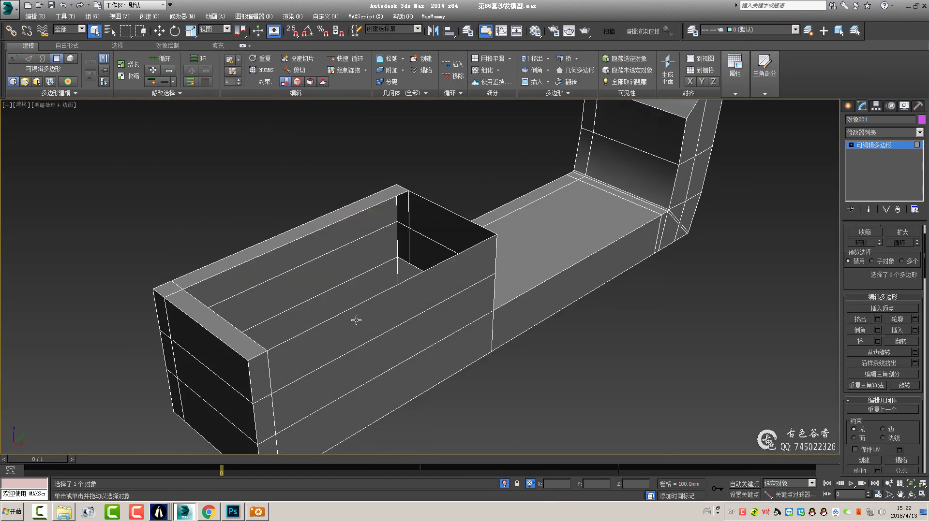
pyautogui.keyDown('alt'); pyautogui.moveTo(417, 344); pyautogui.dragTo(401, 329, button='middle'); pyautogui.keyUp('alt')
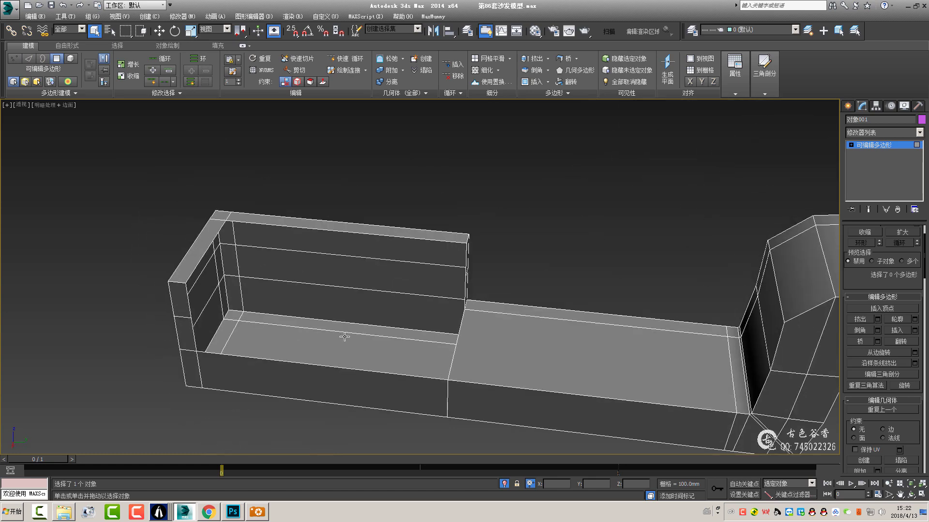
pyautogui.keyDown('alt'); pyautogui.moveTo(305, 291); pyautogui.dragTo(263, 320, button='middle'); pyautogui.keyUp('alt')
# - Select the backrest's top edge and the two end-post vertices for moving
pyautogui.press('2')
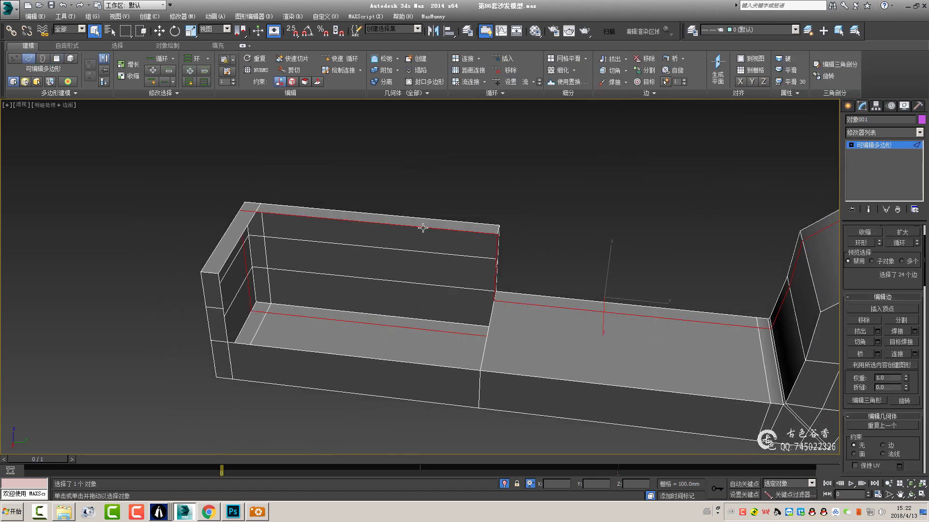
pyautogui.click(422, 228)
pyautogui.keyDown('alt'); pyautogui.moveTo(422, 228); pyautogui.dragTo(422, 251, button='middle'); pyautogui.keyUp('alt')
pyautogui.press('w')
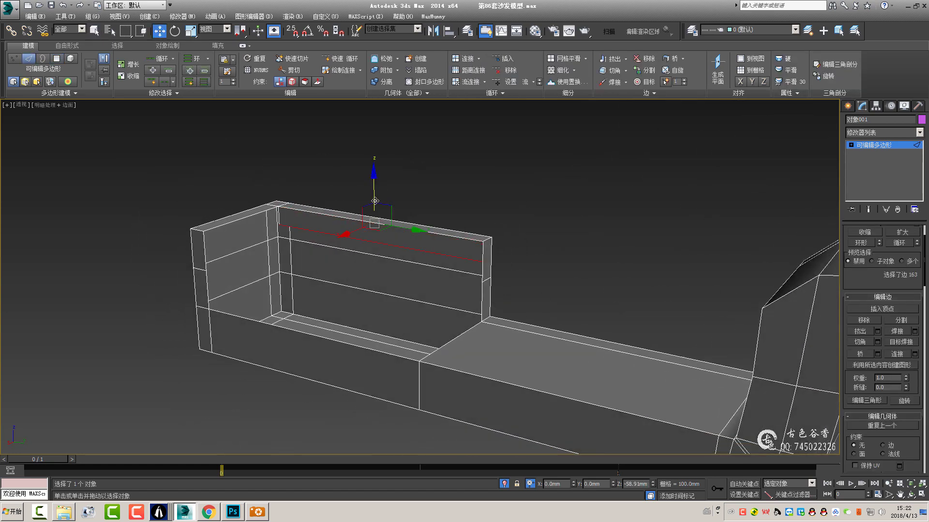
pyautogui.press('1')
pyautogui.keyDown('alt'); pyautogui.moveTo(309, 290); pyautogui.dragTo(316, 321, button='middle'); pyautogui.keyUp('alt')
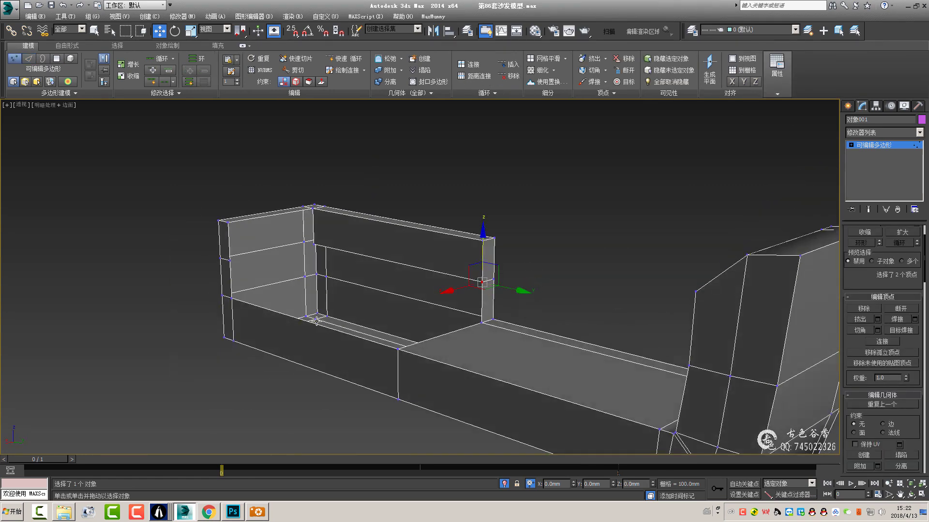
pyautogui.press('l')
pyautogui.press('2')
# - In Left view, move the backrest edge down onto the lower line
pyautogui.scroll(3, 370, 277)
pyautogui.moveTo(361, 266); pyautogui.dragTo(383, 287, button='middle')
pyautogui.scroll(3, 383, 287)
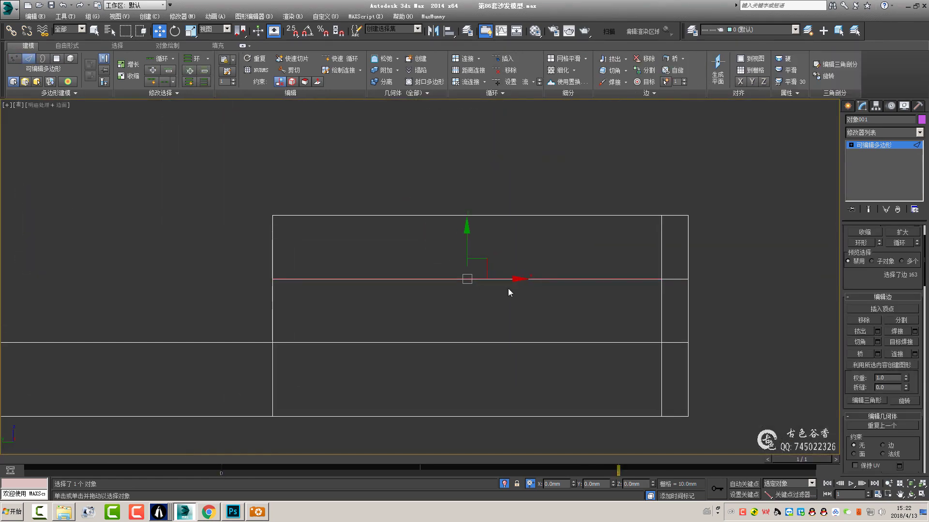
pyautogui.scroll(2, 507, 288)
pyautogui.keyDown('alt'); pyautogui.moveTo(480, 291); pyautogui.dragTo(570, 346, button='middle'); pyautogui.keyUp('alt')
pyautogui.press('l')
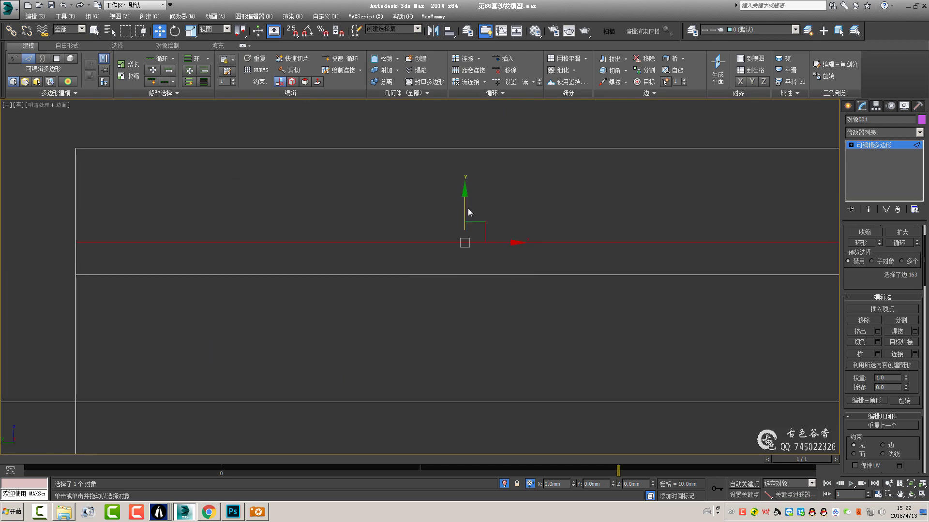
pyautogui.moveTo(469, 228); pyautogui.dragTo(104, 268)
pyautogui.moveTo(266, 289); pyautogui.dragTo(495, 288, button='middle')
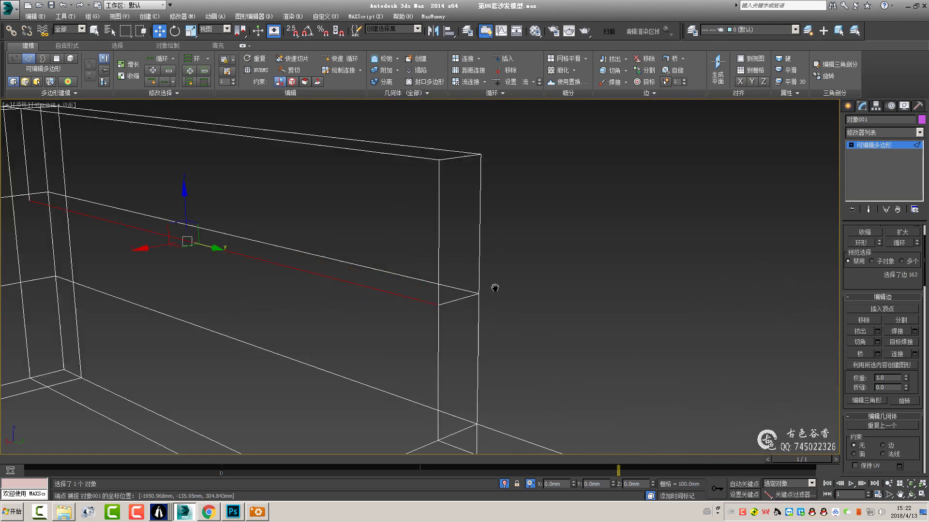
# - Select backrest edges and try a snapped move in Left view, then undo it
pyautogui.press('1')
pyautogui.scroll(-5, 494, 288)
pyautogui.click(404, 310)
pyautogui.scroll(8, 477, 327)
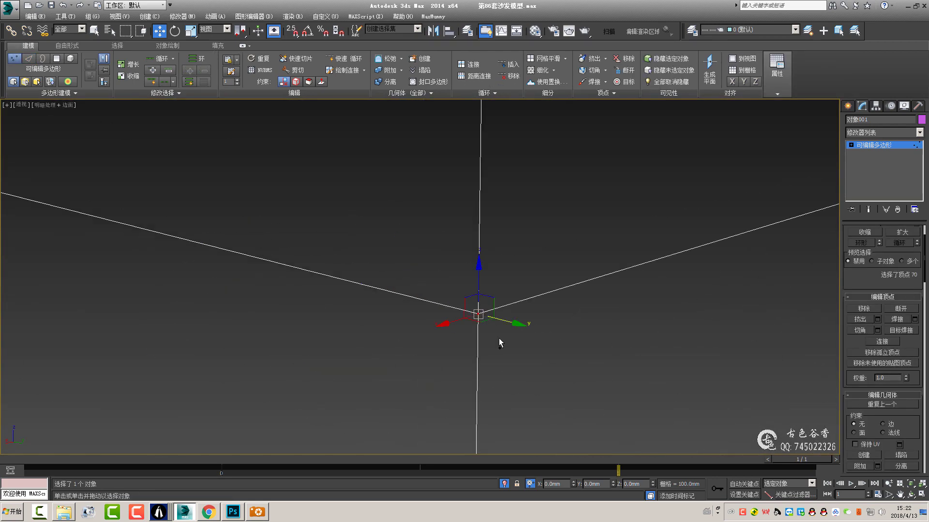
pyautogui.scroll(-3, 236, 297)
pyautogui.scroll(-3, 371, 308)
pyautogui.press('2')
pyautogui.click(408, 292)
pyautogui.moveTo(408, 292); pyautogui.dragTo(456, 245, button='middle')
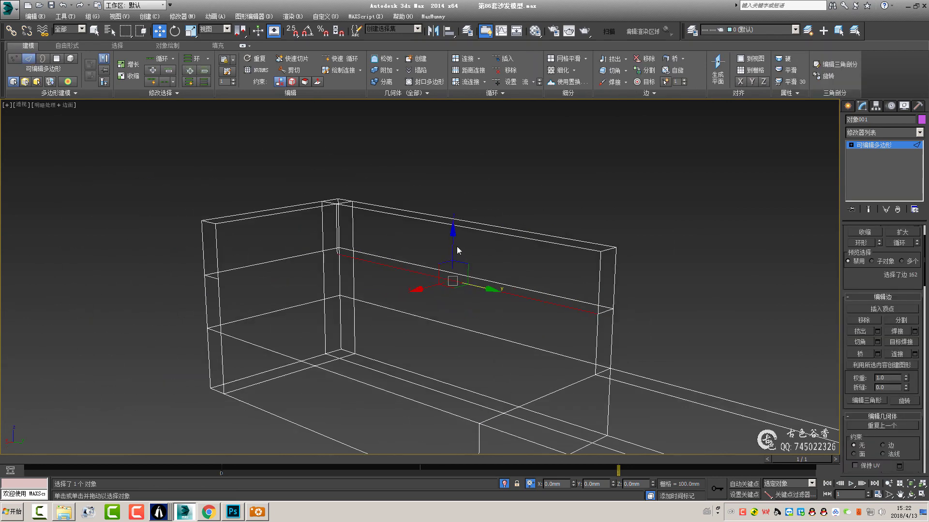
pyautogui.click(483, 288)
pyautogui.press('l')
pyautogui.moveTo(417, 337); pyautogui.dragTo(441, 256, button='middle')
pyautogui.press('s')
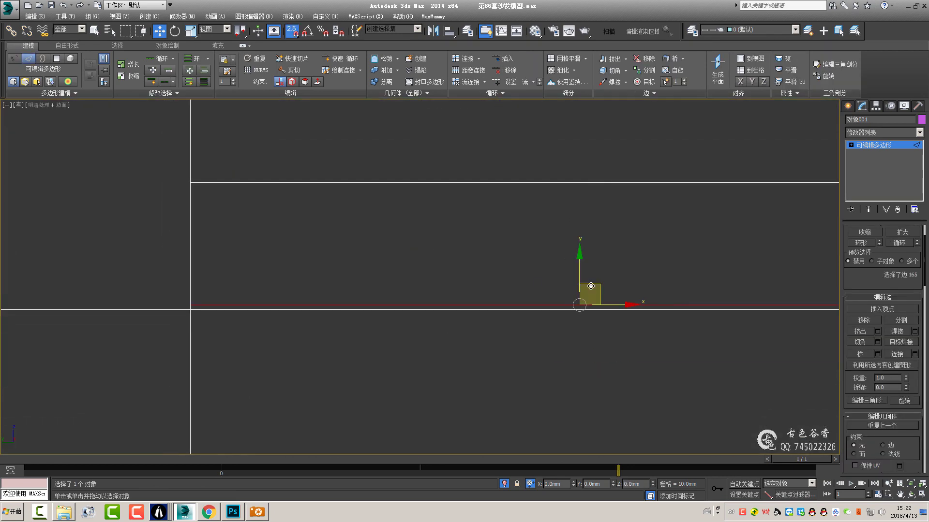
pyautogui.moveTo(591, 286); pyautogui.dragTo(232, 286)
pyautogui.hotkey('ctrl', 'z')
# - Select the backrest's end vertices, horizontal edge and the upper panel's open border
pyautogui.press('p')
pyautogui.press('1')
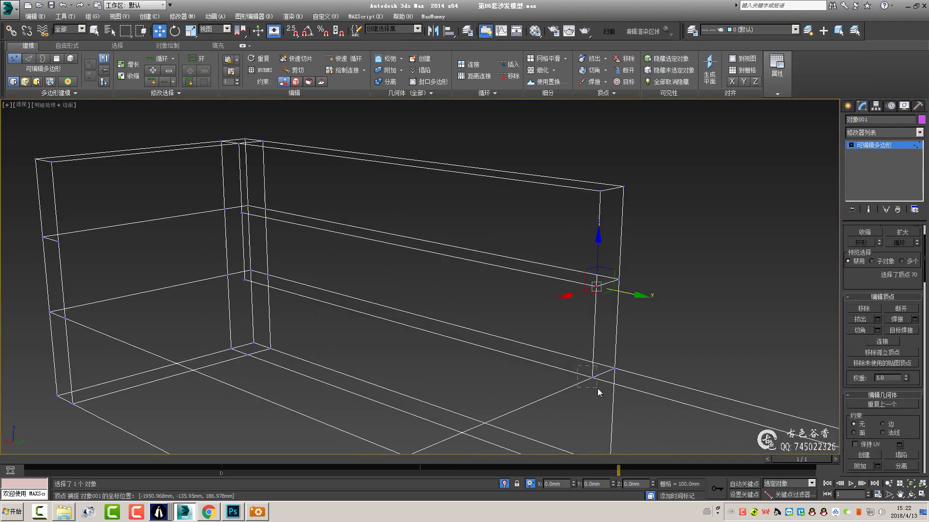
pyautogui.moveTo(598, 389); pyautogui.dragTo(599, 390)
pyautogui.keyDown('alt'); pyautogui.moveTo(598, 390); pyautogui.dragTo(369, 228, button='middle'); pyautogui.keyUp('alt')
pyautogui.press('2')
pyautogui.press('q')
pyautogui.click(360, 198)
pyautogui.keyDown('ctrl'); pyautogui.click(193, 283); pyautogui.keyUp('ctrl')
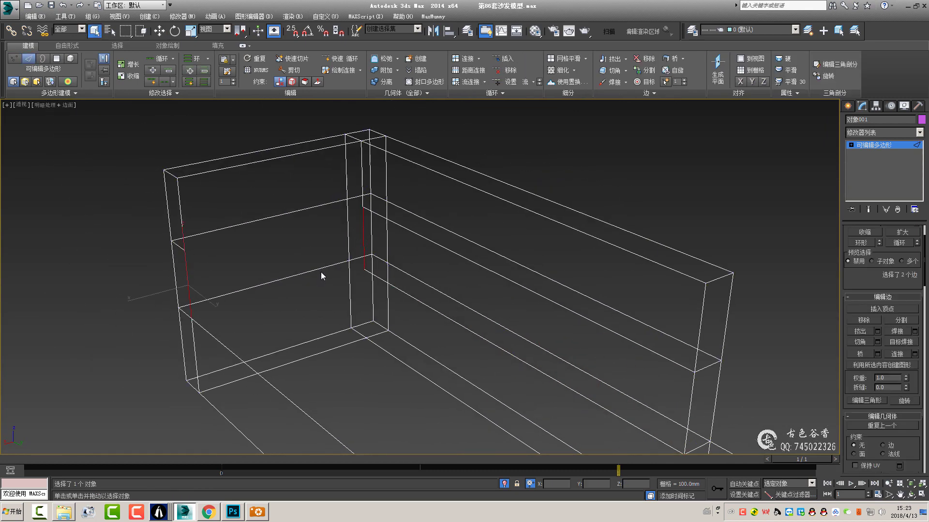
pyautogui.rightClick(425, 290)
pyautogui.click(353, 208)
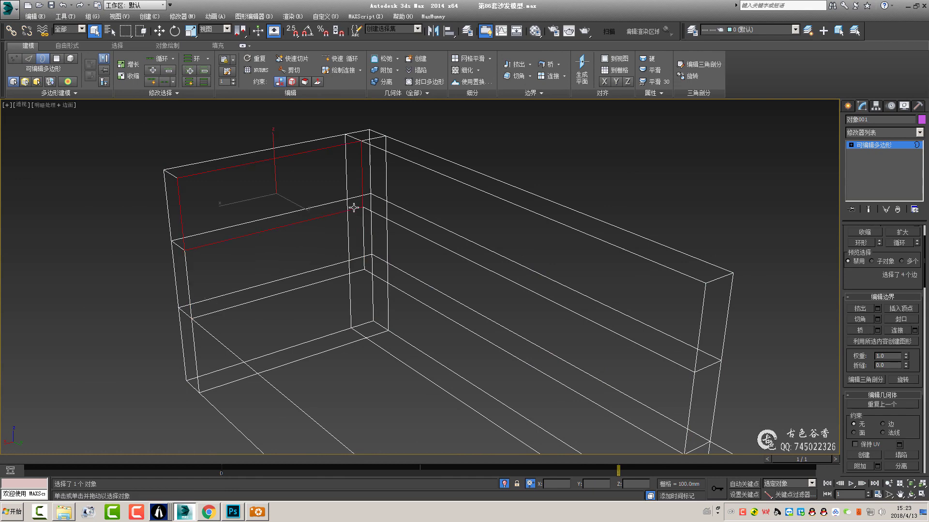
pyautogui.keyDown('alt'); pyautogui.moveTo(344, 231); pyautogui.dragTo(350, 289, button='middle'); pyautogui.keyUp('alt')
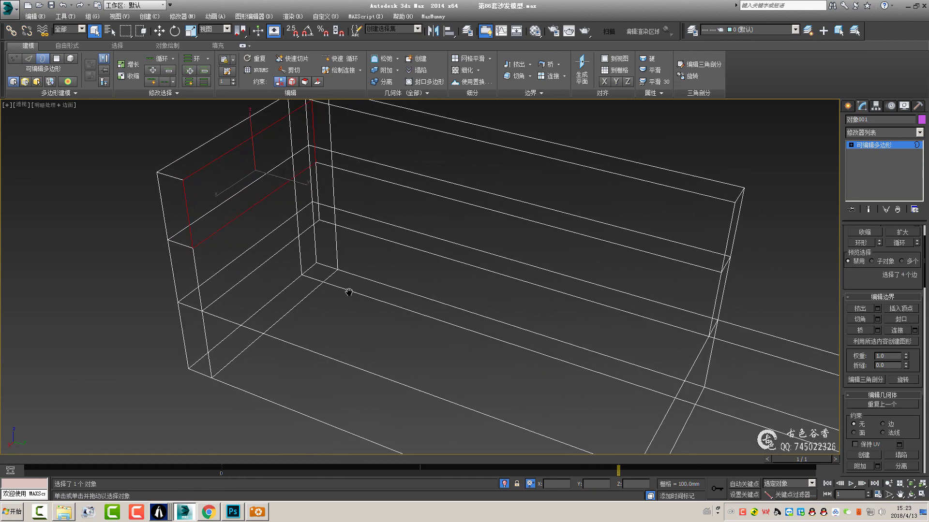
# - Switch to shaded display, select the seat's open border loop, and frame it in Top view
pyautogui.press('Home')
pyautogui.scroll(3, 439, 280)
pyautogui.scroll(-3, 505, 245)
pyautogui.click(518, 234)
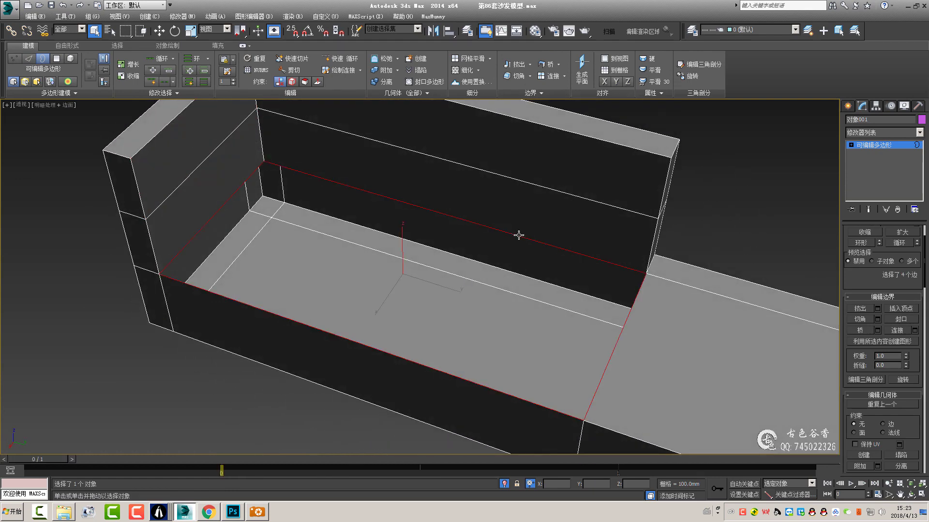
pyautogui.moveTo(518, 234)
pyautogui.keyDown('alt'); pyautogui.mouseDown(button='middle')
pyautogui.moveTo(506, 271)
pyautogui.moveTo(544, 276)
pyautogui.moveTo(510, 263)
pyautogui.mouseUp(button='middle'); pyautogui.keyUp('alt')
pyautogui.press('t')
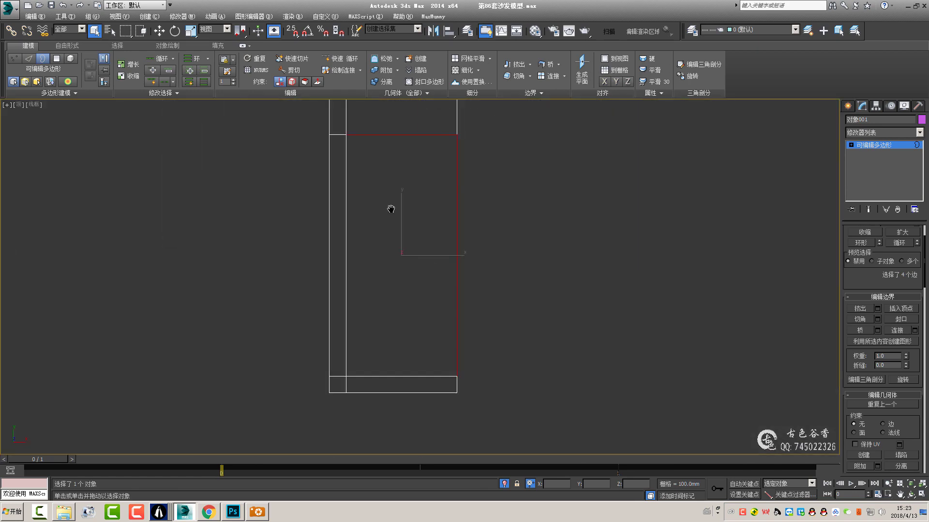
pyautogui.scroll(-5, 390, 209)
pyautogui.press('2')
pyautogui.moveTo(440, 318); pyautogui.dragTo(409, 246, button='middle')
pyautogui.scroll(2, 409, 245)
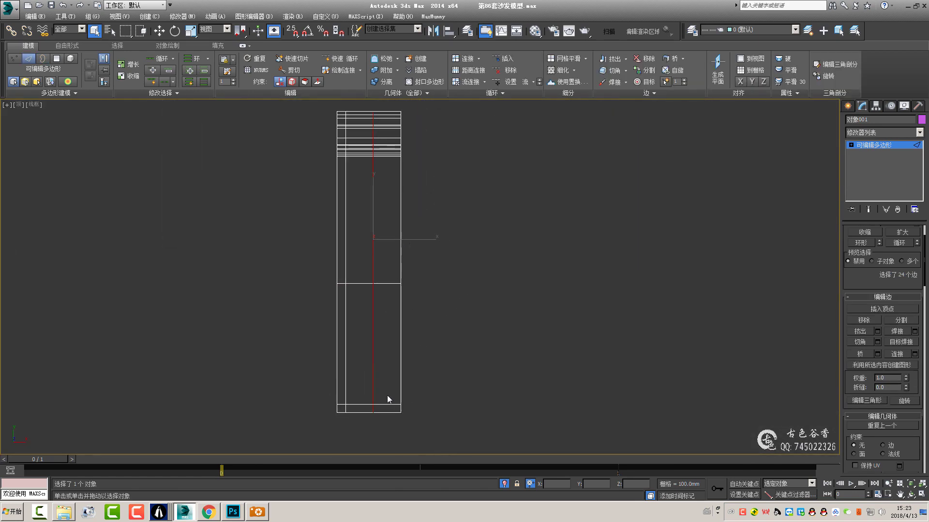
pyautogui.scroll(-2, 387, 395)
pyautogui.scroll(1, 393, 321)
pyautogui.scroll(4, 407, 243)
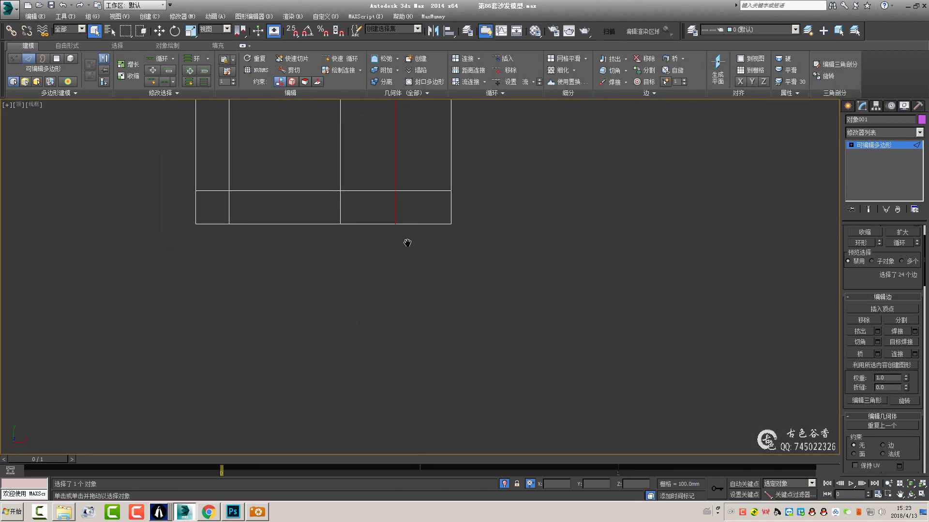
pyautogui.moveTo(406, 242); pyautogui.dragTo(381, 288, button='middle')
# - Snap the 24 selected edges onto the right outer edge, then leave Edge level
pyautogui.press('s')
pyautogui.press('w')
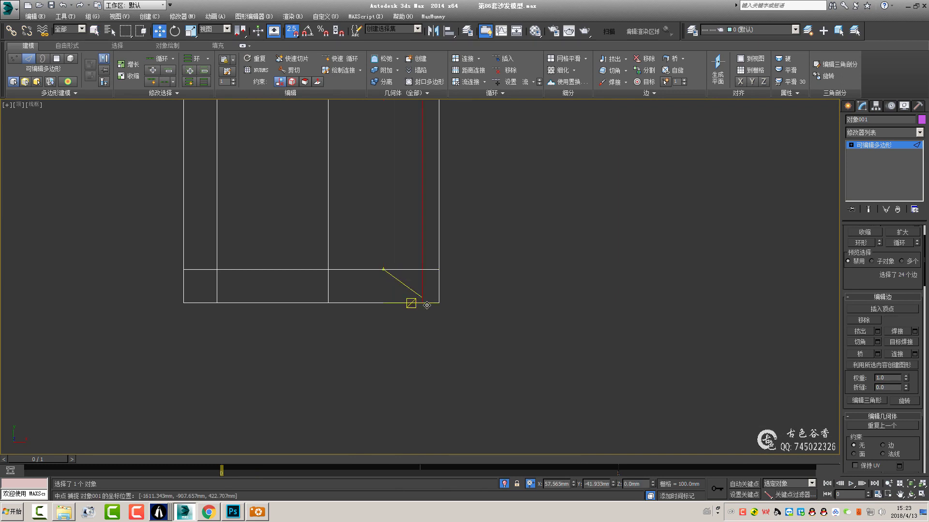
pyautogui.moveTo(383, 261); pyautogui.dragTo(440, 304)
pyautogui.moveTo(444, 303); pyautogui.dragTo(463, 326, button='middle')
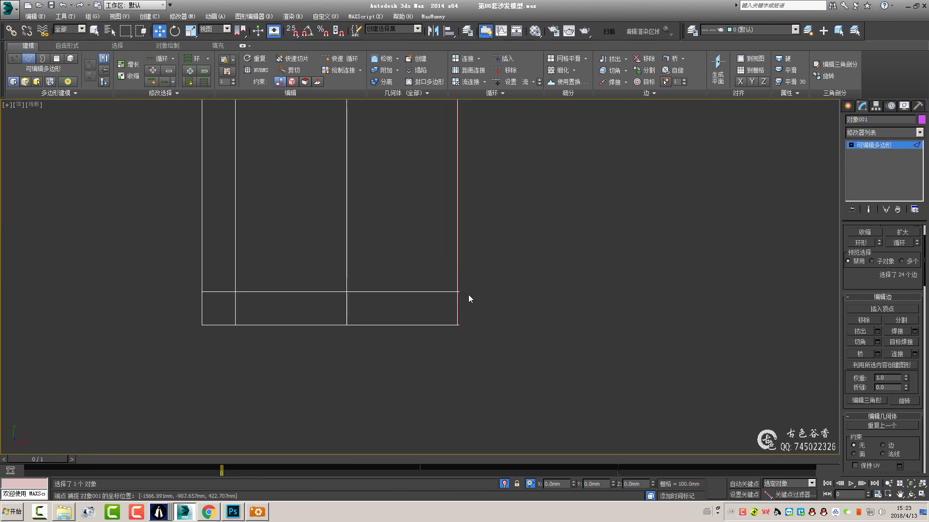
pyautogui.press('s')
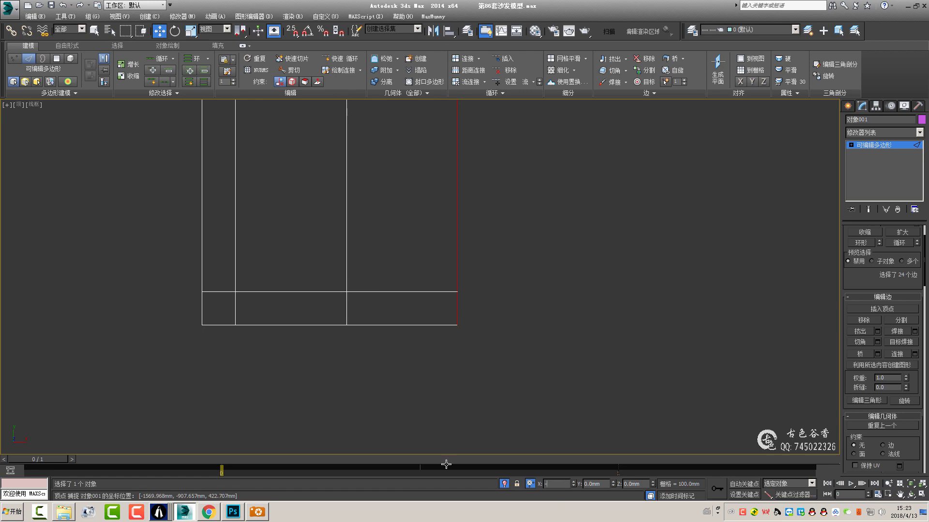
pyautogui.press('p')
pyautogui.moveTo(542, 312)
pyautogui.mouseDown(button='middle')
pyautogui.moveTo(555, 276)
pyautogui.moveTo(513, 358)
pyautogui.mouseUp(button='middle')
pyautogui.click(882, 144)
# - In Top view, snap the selected edges up to the midpoint
pyautogui.keyDown('alt'); pyautogui.moveTo(618, 276); pyautogui.dragTo(484, 251, button='middle'); pyautogui.keyUp('alt')
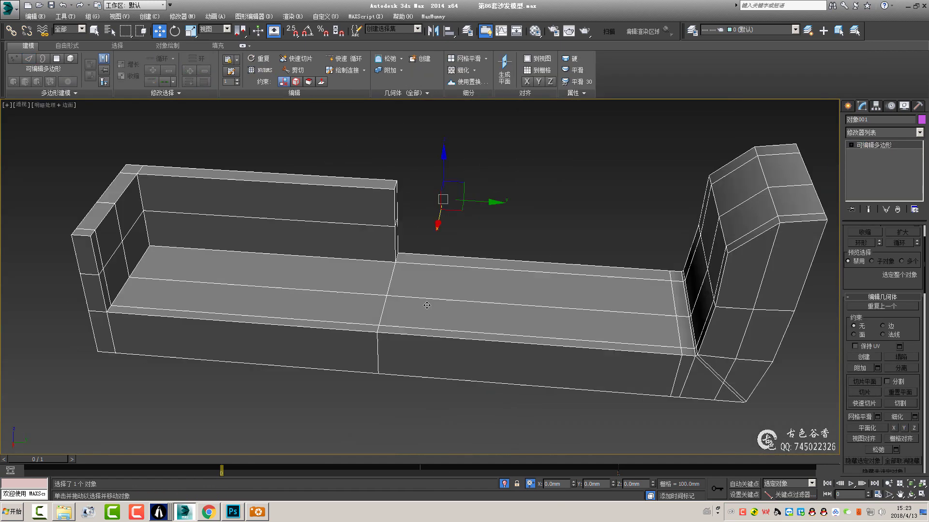
pyautogui.press('t')
pyautogui.scroll(3, 475, 239)
pyautogui.scroll(-3, 475, 239)
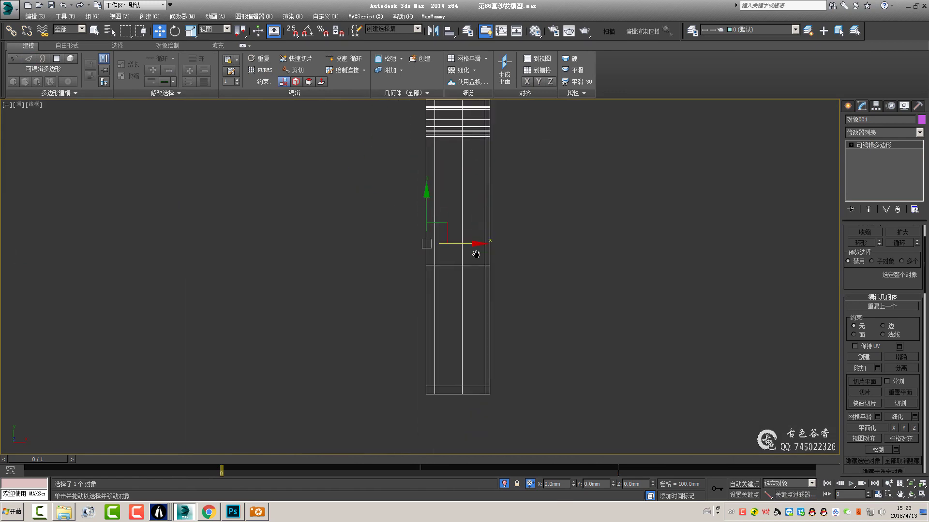
pyautogui.press('2')
pyautogui.scroll(3, 176, 282)
pyautogui.moveTo(404, 408); pyautogui.dragTo(407, 188)
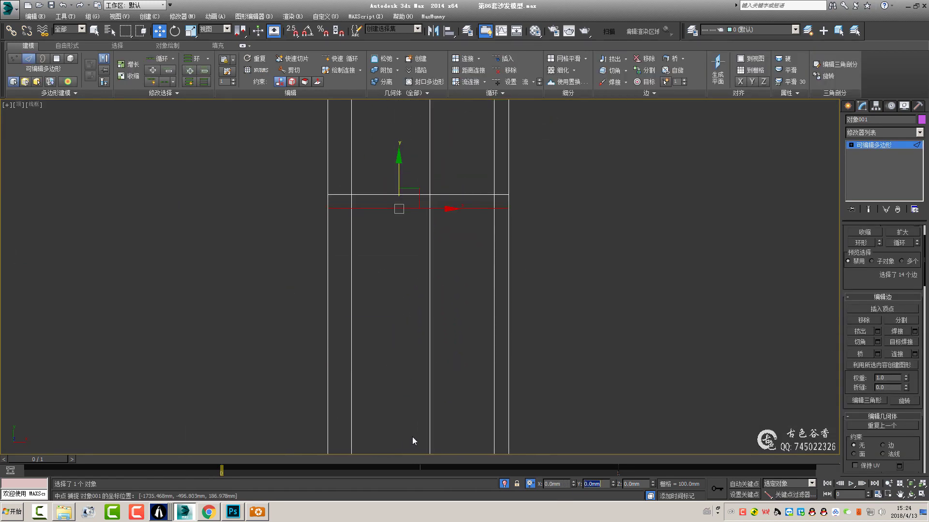
# - Box-select the ten seat edges and snap them downward in Top view
pyautogui.hotkey('alt', 'w')
pyautogui.hotkey('alt', 'w')
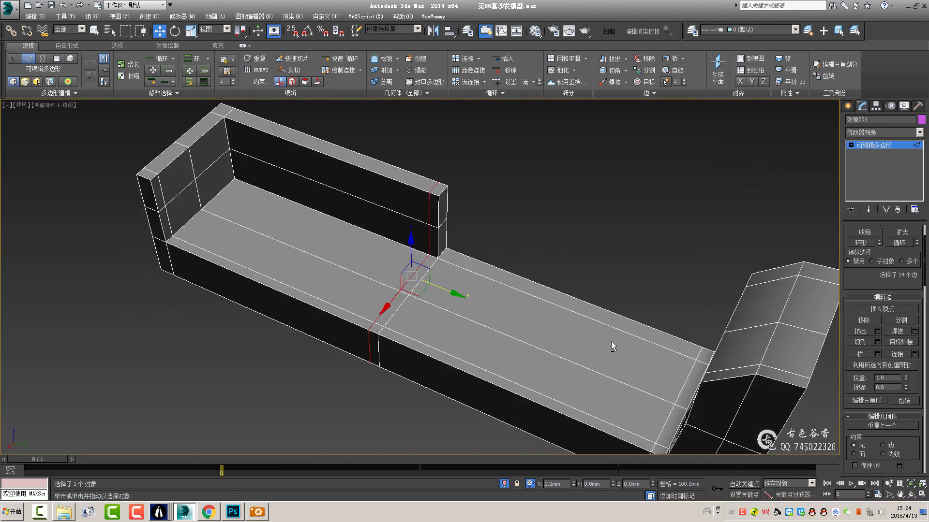
pyautogui.moveTo(643, 328)
pyautogui.keyDown('alt'); pyautogui.mouseDown(button='middle')
pyautogui.moveTo(482, 329)
pyautogui.moveTo(540, 308)
pyautogui.moveTo(483, 312)
pyautogui.moveTo(468, 303)
pyautogui.moveTo(497, 300)
pyautogui.moveTo(406, 279)
pyautogui.mouseUp(button='middle'); pyautogui.keyUp('alt')
pyautogui.scroll(4, 492, 306)
pyautogui.moveTo(347, 161); pyautogui.dragTo(387, 396)
pyautogui.keyDown('alt'); pyautogui.moveTo(387, 395); pyautogui.dragTo(397, 362, button='middle'); pyautogui.keyUp('alt')
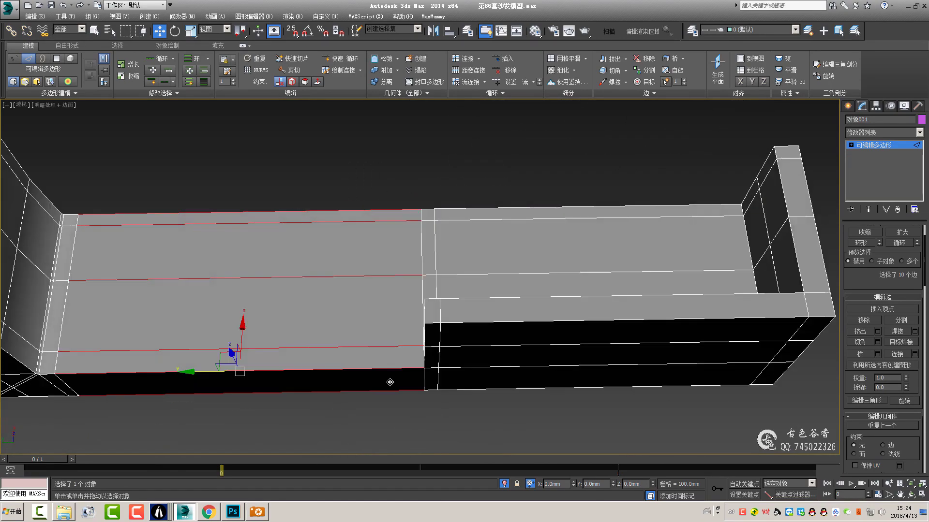
pyautogui.press('t')
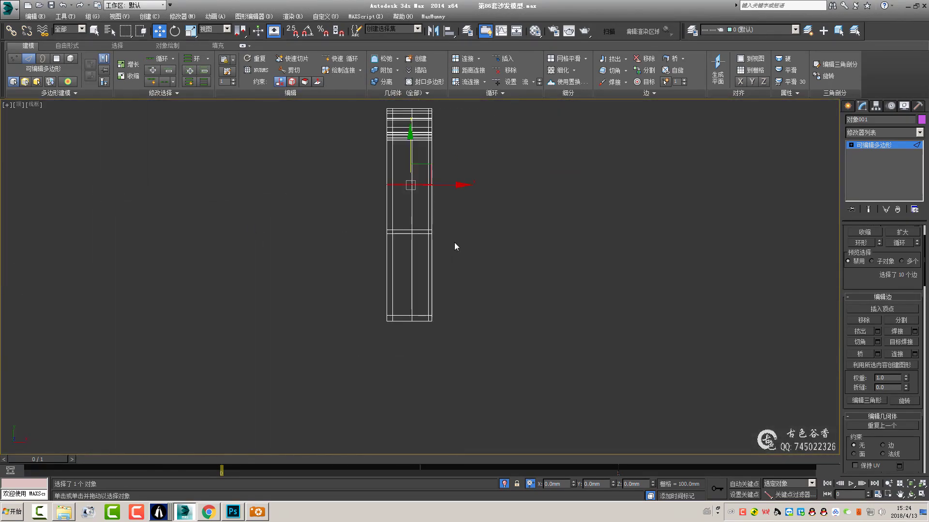
pyautogui.scroll(2, 435, 232)
pyautogui.press('s')
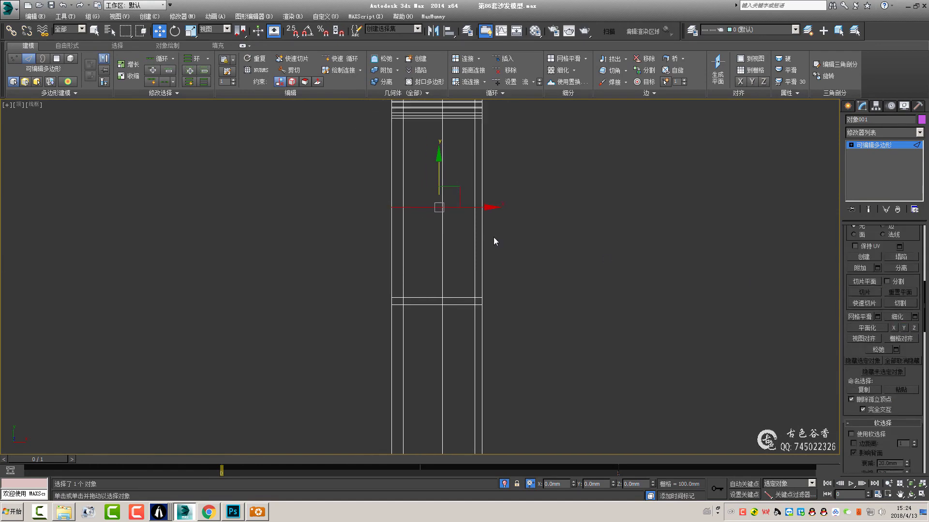
pyautogui.scroll(3, 494, 241)
pyautogui.moveTo(418, 195); pyautogui.dragTo(360, 323)
pyautogui.press('s')
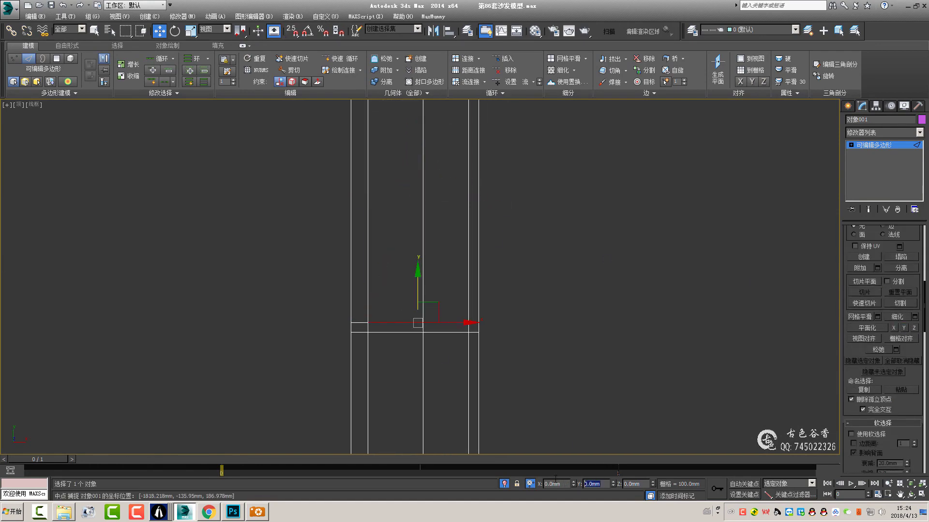
# - In the enlarged Left view, snap the backrest-side horizontal edge up to the box's top
pyautogui.press('super+shift')
pyautogui.keyDown('alt'); pyautogui.moveTo(533, 332); pyautogui.dragTo(541, 309, button='middle'); pyautogui.keyUp('alt')
pyautogui.hotkey('alt', 'w')
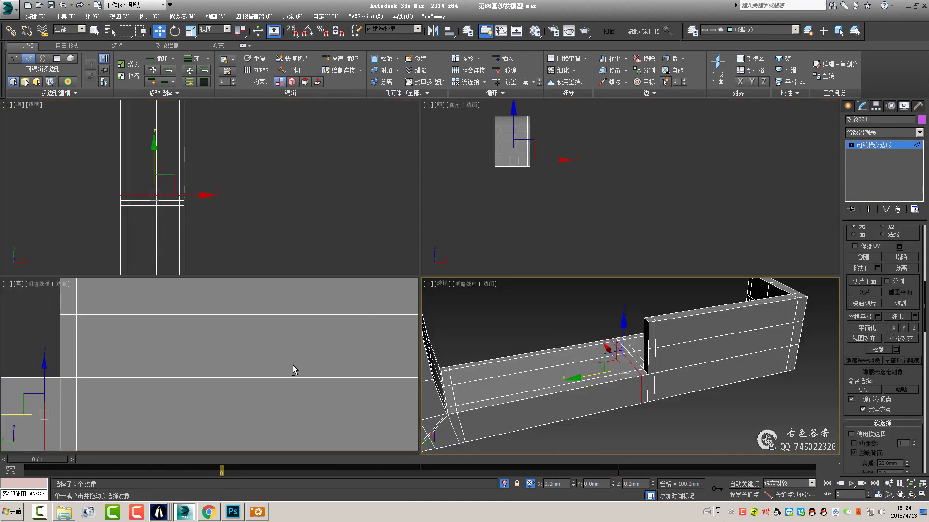
pyautogui.hotkey('alt', 'w')
pyautogui.scroll(-3, 282, 222)
pyautogui.click(424, 239)
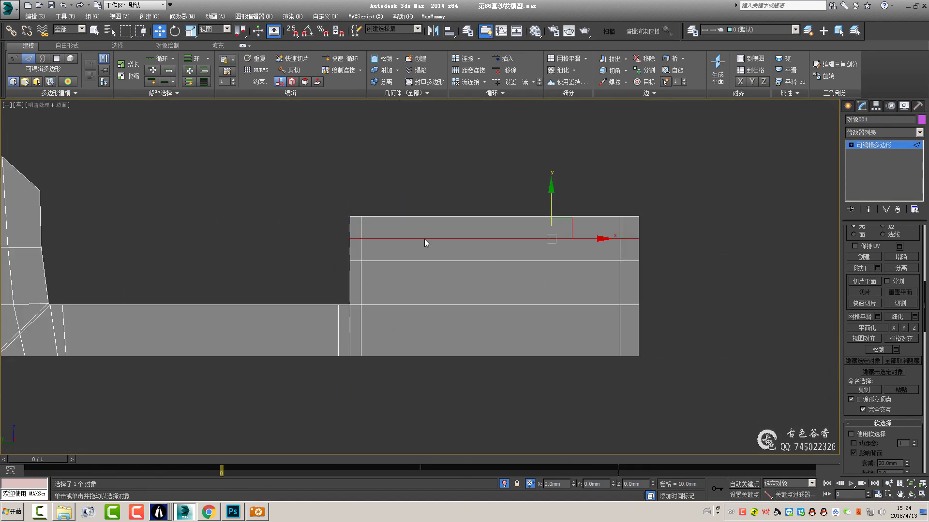
pyautogui.scroll(4, 537, 233)
pyautogui.moveTo(537, 233); pyautogui.dragTo(666, 202)
pyautogui.press('s')
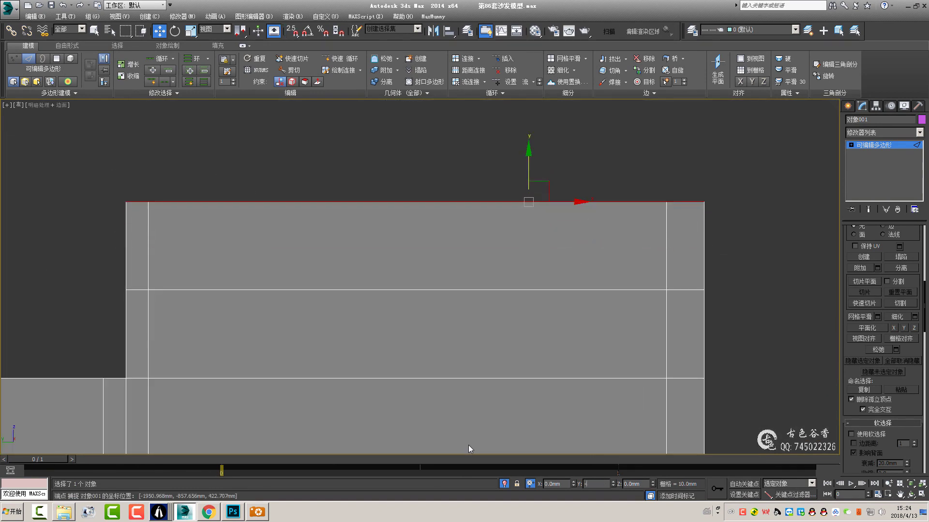
pyautogui.scroll(-6, 457, 269)
# - Compare the model against the sofa reference photo in ACDSee
pyautogui.scroll(3, 553, 248)
pyautogui.press('2')
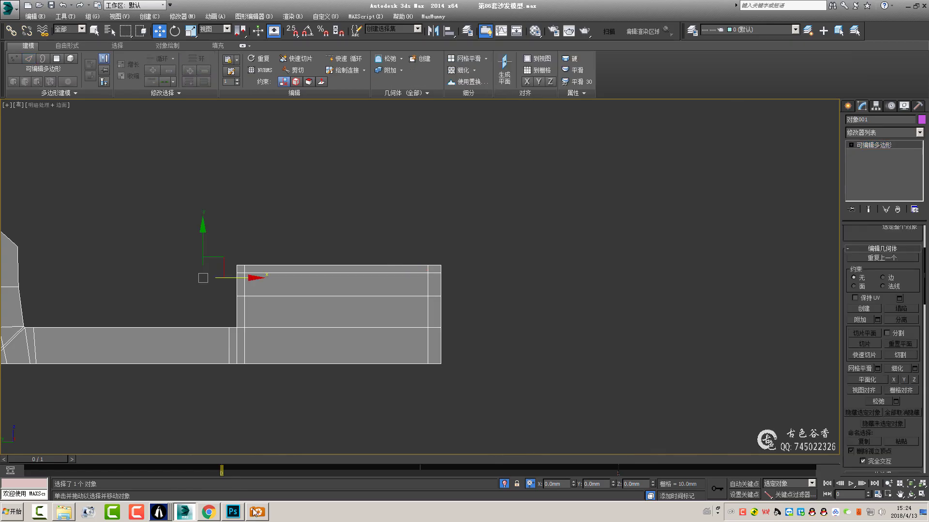
pyautogui.click(255, 511)
pyautogui.click(255, 512)
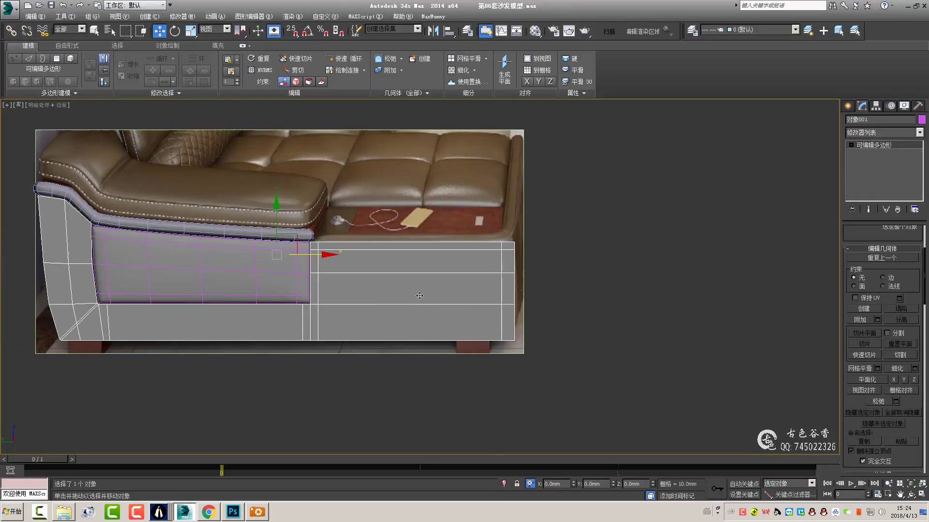
pyautogui.moveTo(420, 295); pyautogui.dragTo(551, 261, button='middle')
# - Select the sofa base's lower horizontal edge loop
pyautogui.press('2')
pyautogui.moveTo(686, 274); pyautogui.dragTo(549, 288)
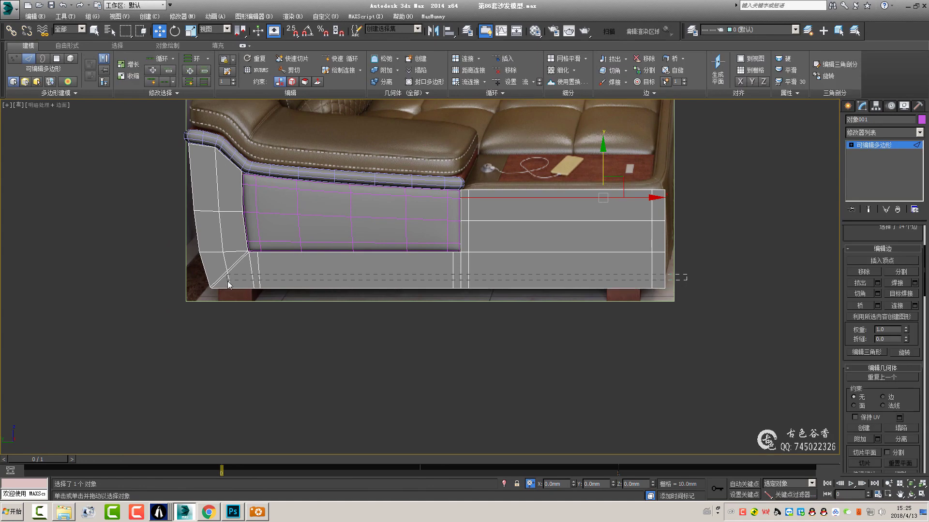
pyautogui.moveTo(230, 286); pyautogui.dragTo(232, 285)
pyautogui.scroll(3, 232, 286)
pyautogui.press('q')
pyautogui.moveTo(378, 264); pyautogui.dragTo(315, 261, button='middle')
pyautogui.scroll(-2, 315, 262)
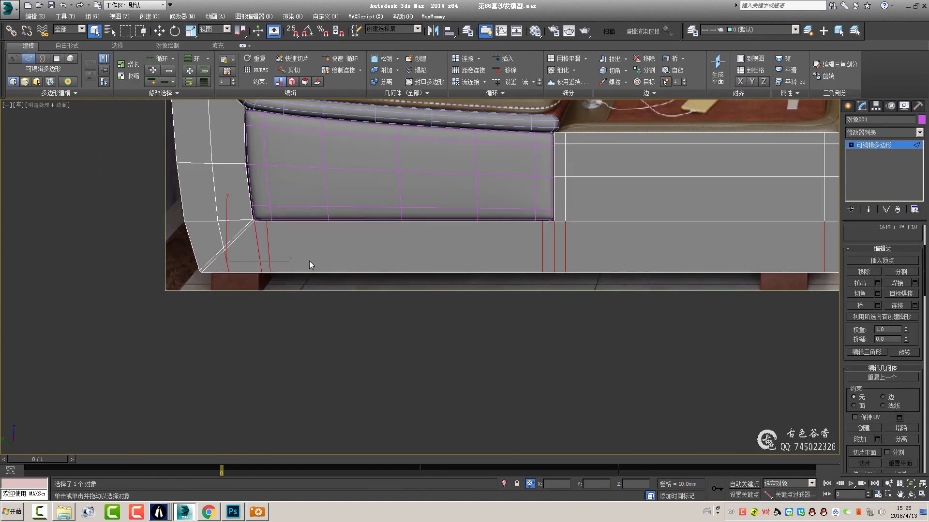
pyautogui.doubleClick(338, 251)
pyautogui.scroll(2, 364, 257)
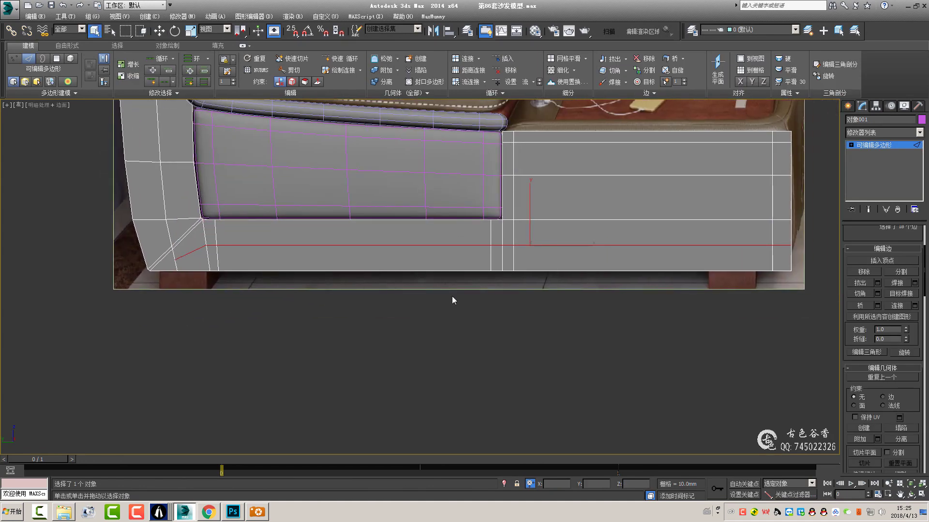
# - Convert the loop to vertices, snap them to the bottom edge, then raise them 30 mm
pyautogui.press('1')
pyautogui.press('s')
pyautogui.press('w')
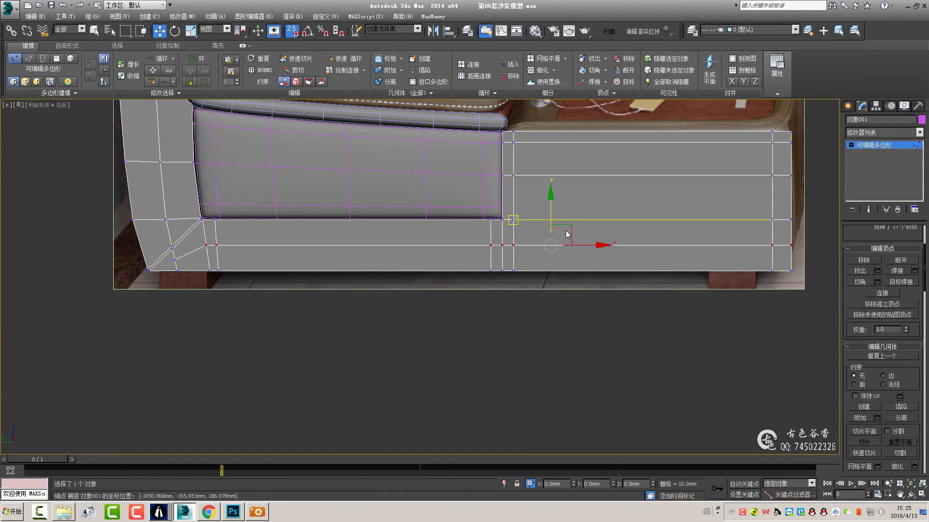
pyautogui.moveTo(569, 228); pyautogui.dragTo(569, 255)
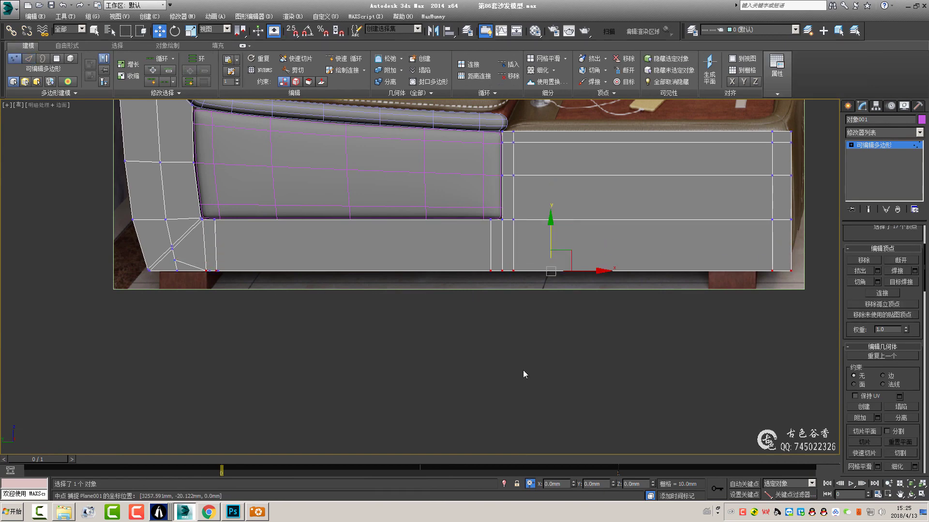
pyautogui.click(600, 486)
pyautogui.write('30')
pyautogui.press('Return')
# - Select the two corner vertices of the base
pyautogui.scroll(3, 193, 254)
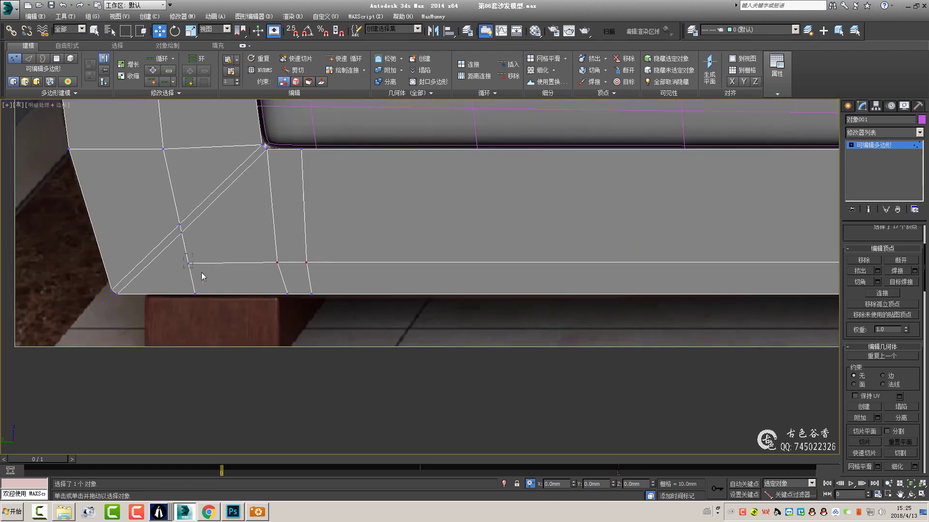
pyautogui.scroll(2, 203, 271)
pyautogui.moveTo(160, 278); pyautogui.dragTo(199, 243)
pyautogui.press('s')
pyautogui.scroll(-3, 339, 218)
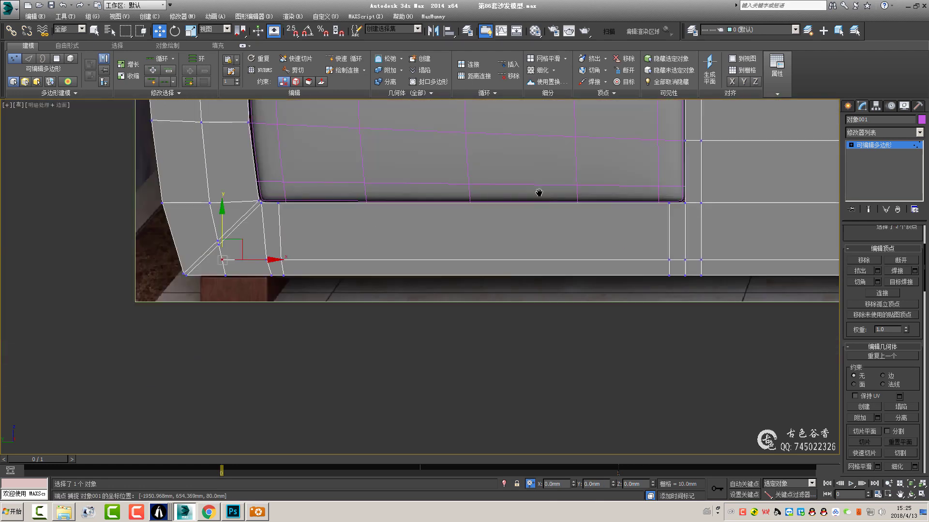
pyautogui.scroll(-3, 436, 218)
# - Leave vertex mode, turn off snapping, and select the base's bottom, vertical and corner-column edges
pyautogui.press('1')
pyautogui.press('q')
pyautogui.press('s')
pyautogui.moveTo(469, 273); pyautogui.dragTo(520, 264, button='middle')
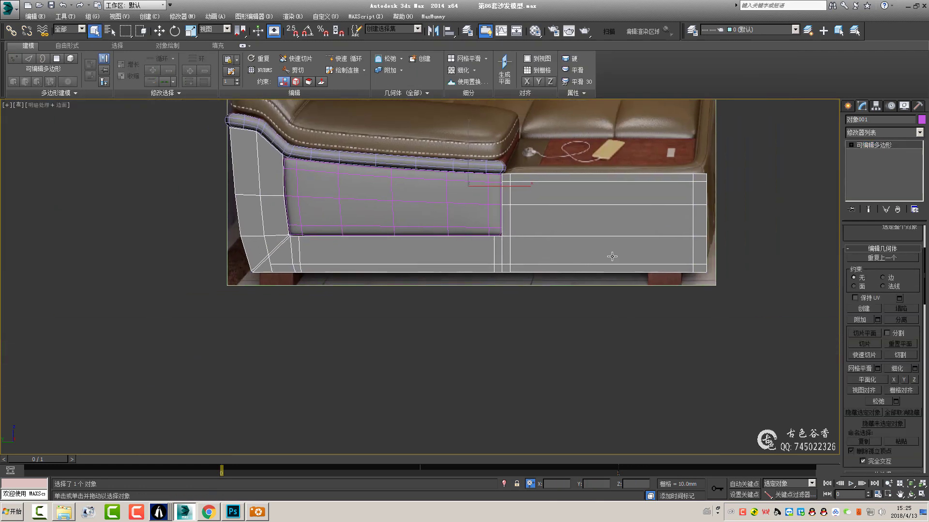
pyautogui.press('2')
pyautogui.moveTo(735, 244); pyautogui.dragTo(348, 269)
pyautogui.moveTo(189, 253); pyautogui.dragTo(188, 253)
pyautogui.scroll(2, 274, 254)
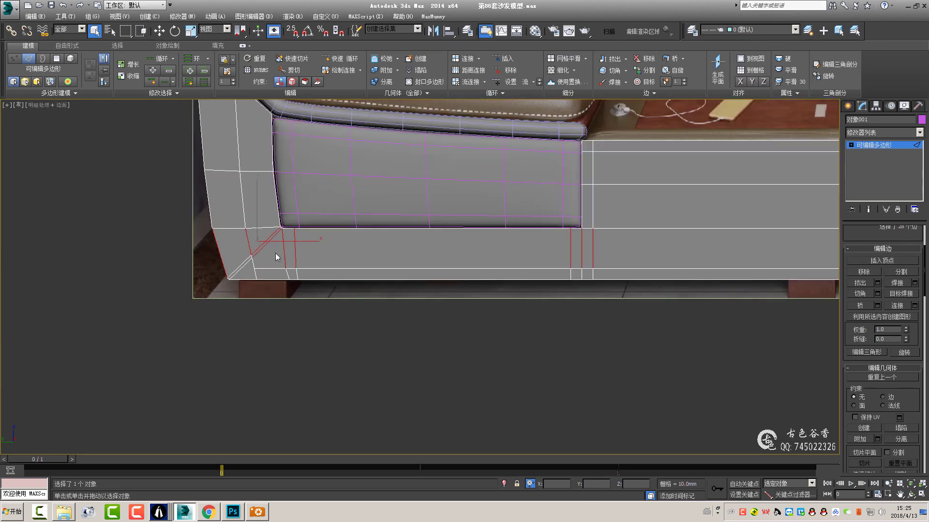
pyautogui.keyDown('ctrl'); pyautogui.click(261, 227); pyautogui.keyUp('ctrl')
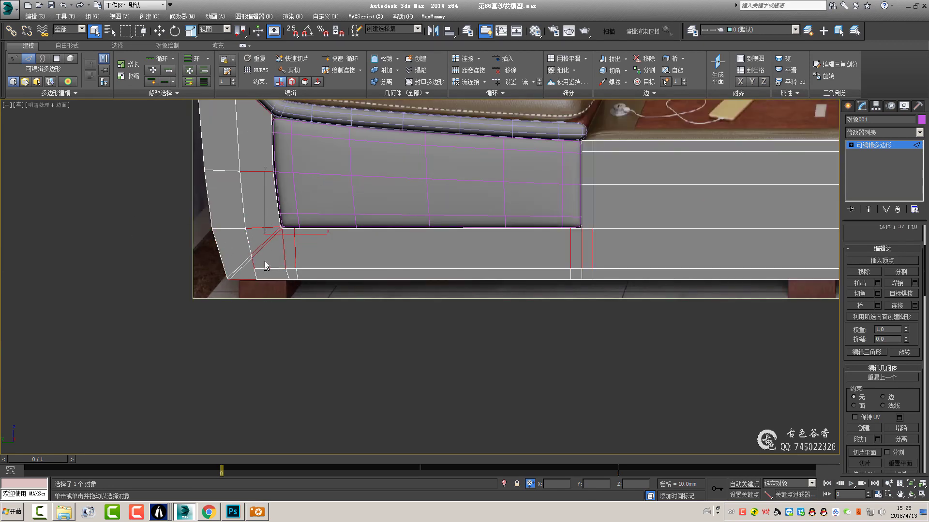
# - Connect the selected base edges with a new loop slid toward the bottom
pyautogui.moveTo(359, 274); pyautogui.dragTo(379, 348, button='middle')
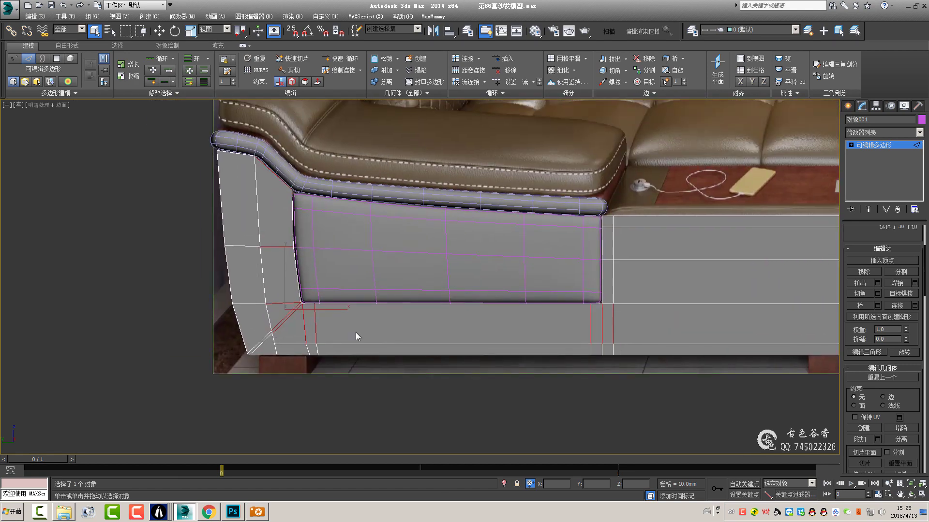
pyautogui.hotkey('ctrl', 'shift', 'e')
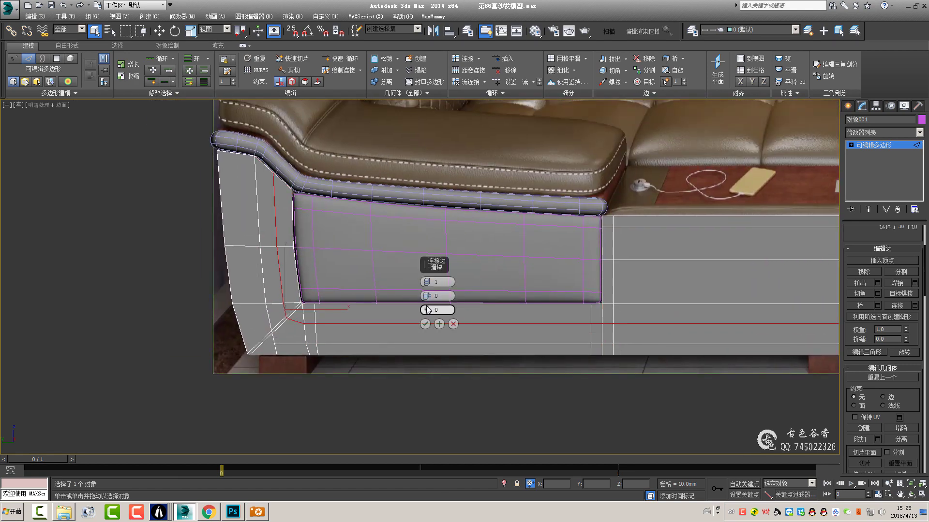
pyautogui.moveTo(427, 310)
pyautogui.mouseDown()
pyautogui.moveTo(434, 392)
pyautogui.moveTo(435, 382)
pyautogui.mouseUp()
pyautogui.click(424, 324)
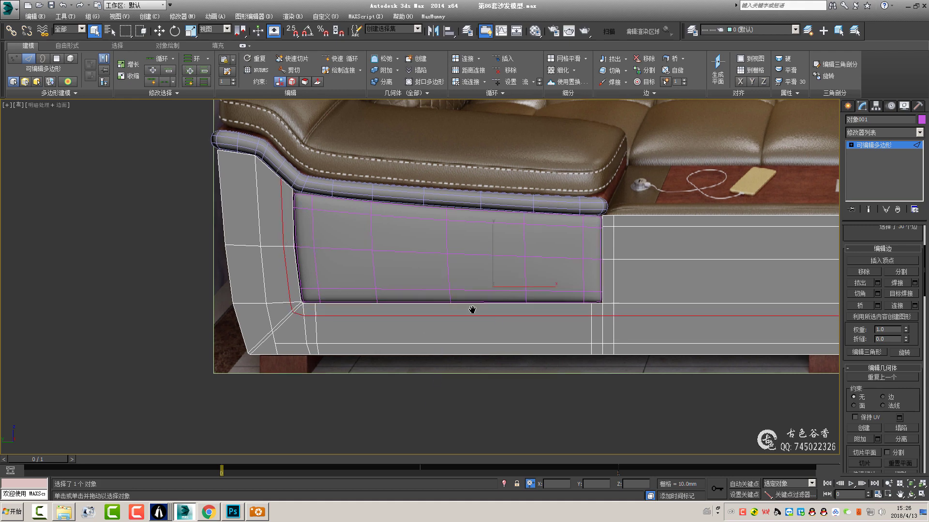
# - Connect the right box's horizontal edges with evenly spaced new edges
pyautogui.moveTo(473, 311); pyautogui.dragTo(563, 270, button='middle')
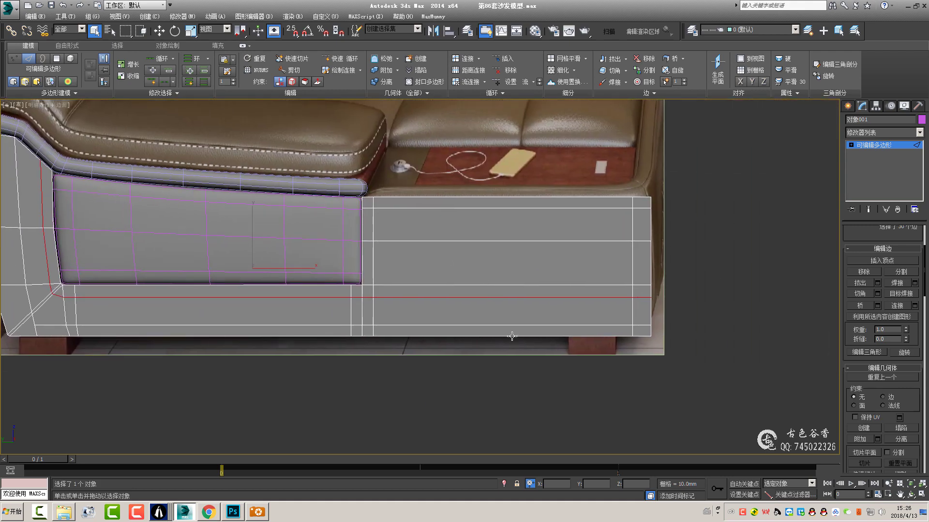
pyautogui.click(504, 285)
pyautogui.hotkey('ctrl', 'shift', 'e')
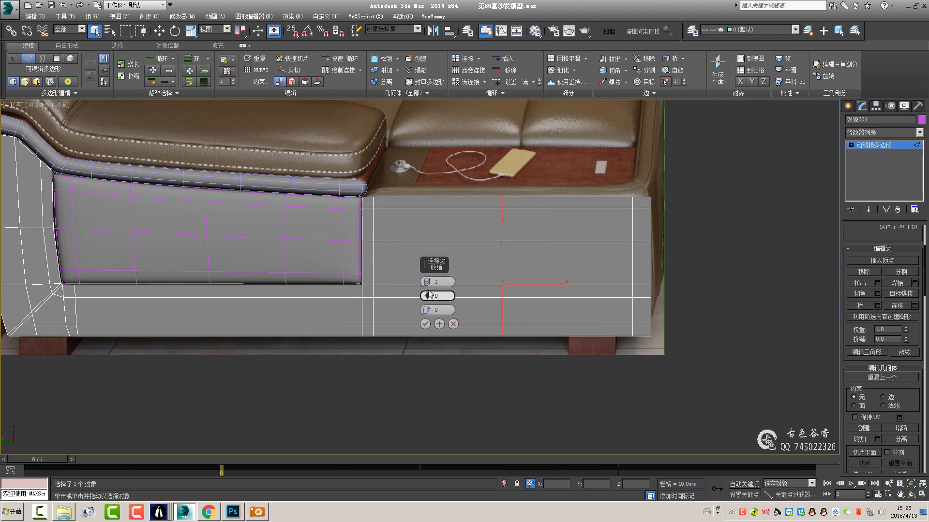
pyautogui.moveTo(427, 283); pyautogui.dragTo(427, 279)
pyautogui.click(425, 324)
# - Connect edges across the lower box with new vertical edges
pyautogui.scroll(2, 307, 317)
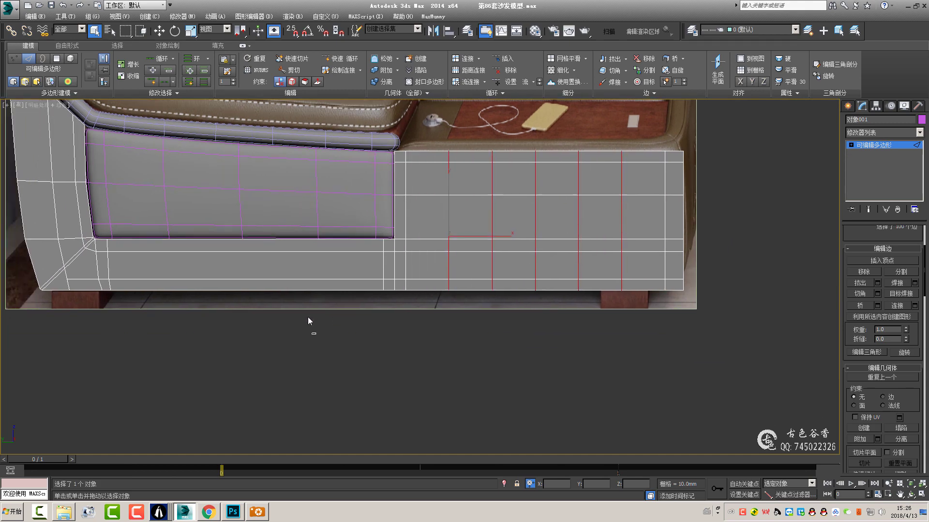
pyautogui.scroll(2, 352, 321)
pyautogui.hotkey('ctrl', 'shift', 'e')
pyautogui.scroll(-3, 329, 267)
pyautogui.click(427, 321)
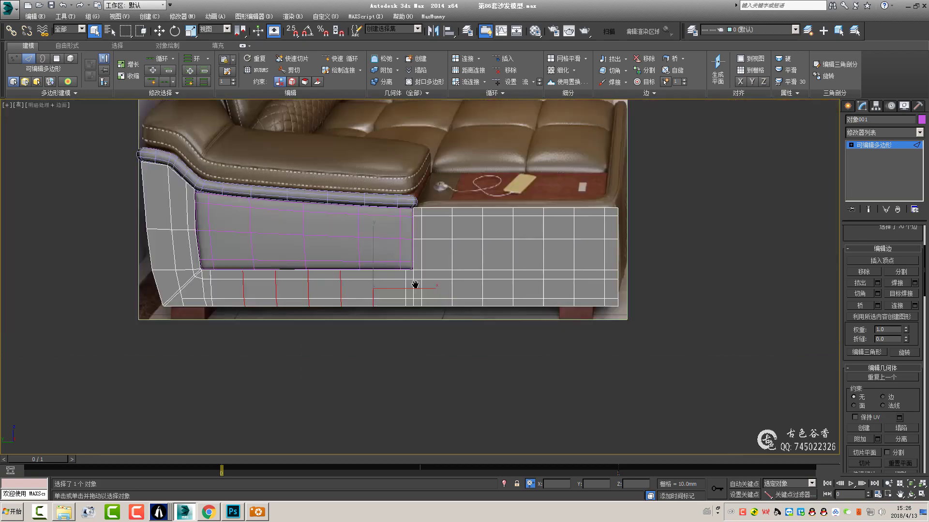
# - Switch to a perspective view and select the edge loop along the wall bottom
pyautogui.click(881, 149)
pyautogui.press('p')
pyautogui.moveTo(657, 326)
pyautogui.keyDown('alt'); pyautogui.mouseDown(button='middle')
pyautogui.moveTo(493, 257)
pyautogui.moveTo(466, 265)
pyautogui.moveTo(451, 296)
pyautogui.moveTo(171, 197)
pyautogui.moveTo(359, 243)
pyautogui.mouseUp(button='middle'); pyautogui.keyUp('alt')
pyautogui.scroll(2, 135, 169)
pyautogui.press('2')
pyautogui.scroll(3, 145, 179)
pyautogui.scroll(-3, 377, 252)
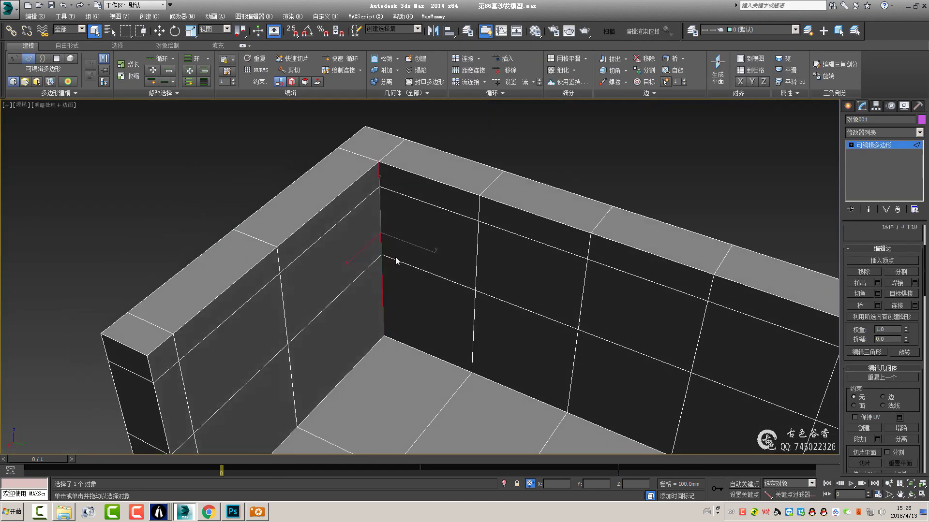
pyautogui.scroll(2, 375, 220)
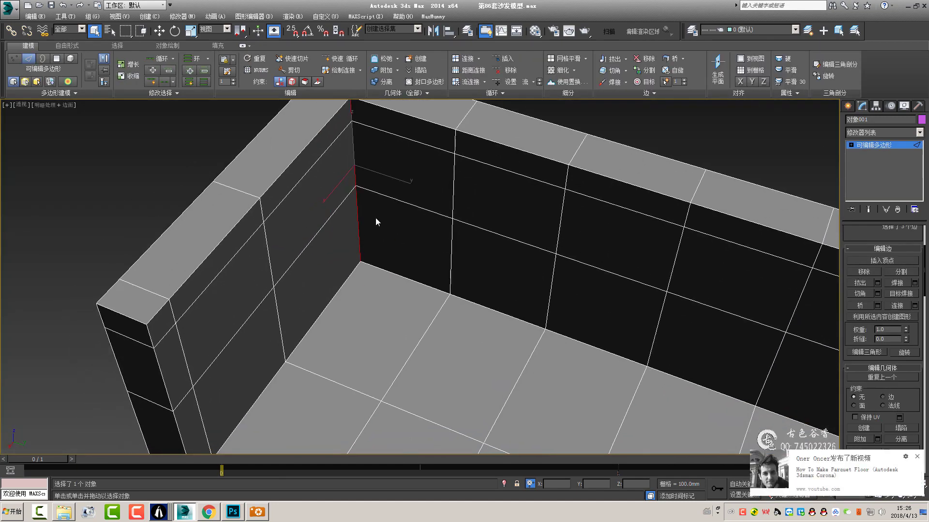
pyautogui.click(917, 457)
pyautogui.scroll(-2, 428, 298)
pyautogui.doubleClick(399, 280)
# - Add the wall's inner top, end vertical, outer end and outer top edge loops
pyautogui.scroll(-3, 166, 320)
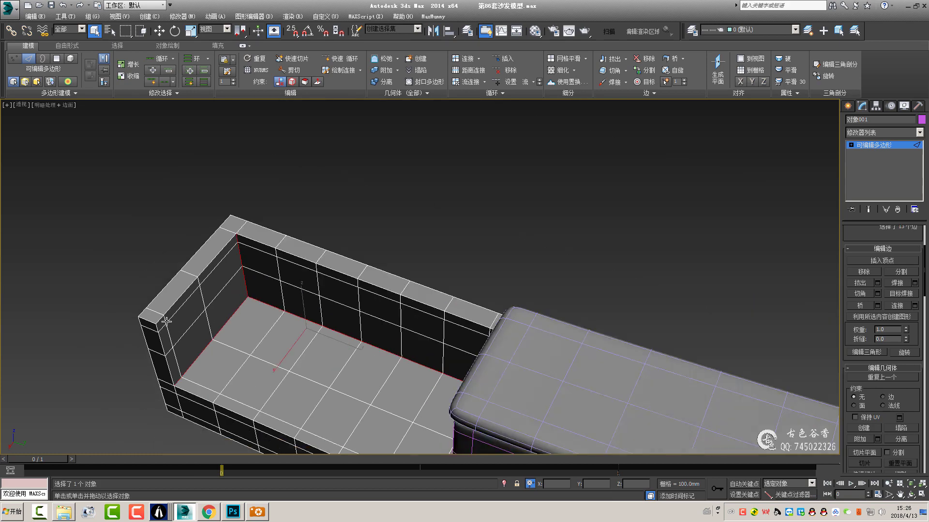
pyautogui.scroll(2, 166, 321)
pyautogui.moveTo(187, 305)
pyautogui.keyDown('alt'); pyautogui.mouseDown(button='middle')
pyautogui.moveTo(224, 313)
pyautogui.moveTo(213, 197)
pyautogui.mouseUp(button='middle'); pyautogui.keyUp('alt')
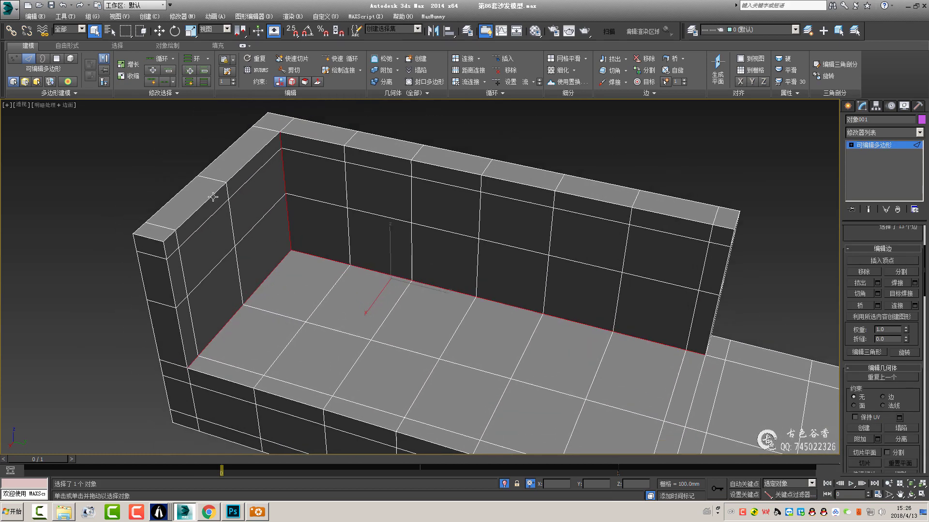
pyautogui.keyDown('ctrl'); pyautogui.doubleClick(322, 141); pyautogui.keyUp('ctrl')
pyautogui.keyDown('alt'); pyautogui.moveTo(701, 272); pyautogui.dragTo(619, 266, button='middle'); pyautogui.keyUp('alt')
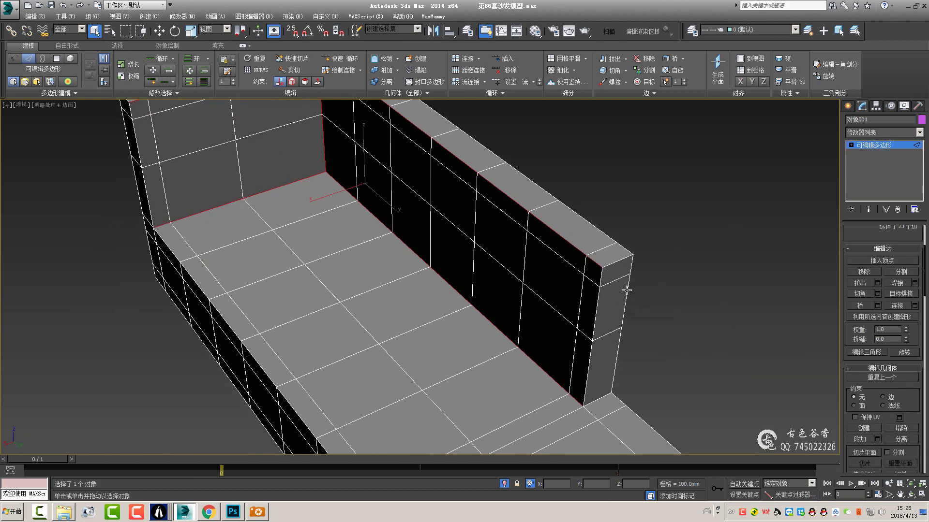
pyautogui.keyDown('ctrl'); pyautogui.doubleClick(590, 358); pyautogui.keyUp('ctrl')
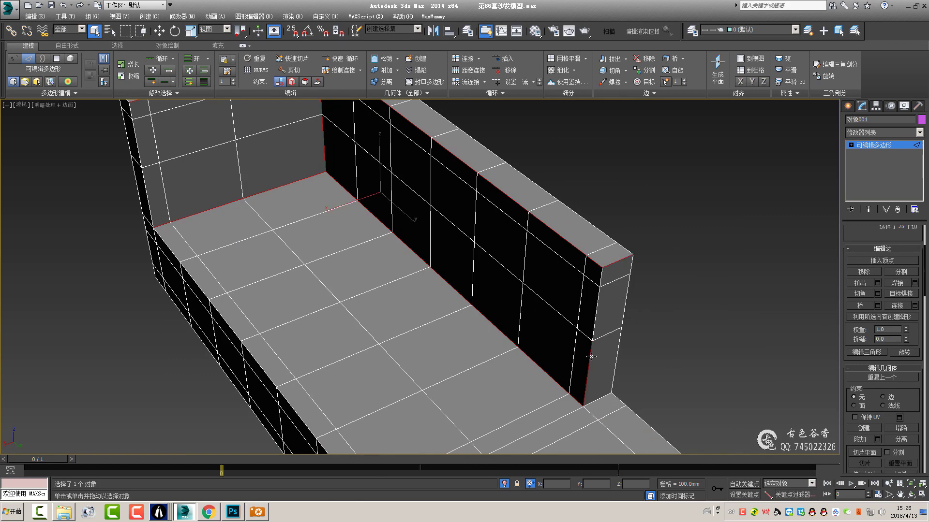
pyautogui.keyDown('ctrl'); pyautogui.doubleClick(615, 357); pyautogui.keyUp('ctrl')
pyautogui.moveTo(615, 357)
pyautogui.keyDown('alt'); pyautogui.mouseDown(button='middle')
pyautogui.moveTo(461, 272)
pyautogui.moveTo(364, 314)
pyautogui.moveTo(573, 165)
pyautogui.moveTo(509, 206)
pyautogui.mouseUp(button='middle'); pyautogui.keyUp('alt')
pyautogui.keyDown('ctrl'); pyautogui.doubleClick(430, 248); pyautogui.keyUp('ctrl')
# - Add the seat's front top, corner, vertical corner and diagonal edge loops to the selection
pyautogui.scroll(3, 573, 165)
pyautogui.scroll(-5, 573, 165)
pyautogui.scroll(5, 509, 206)
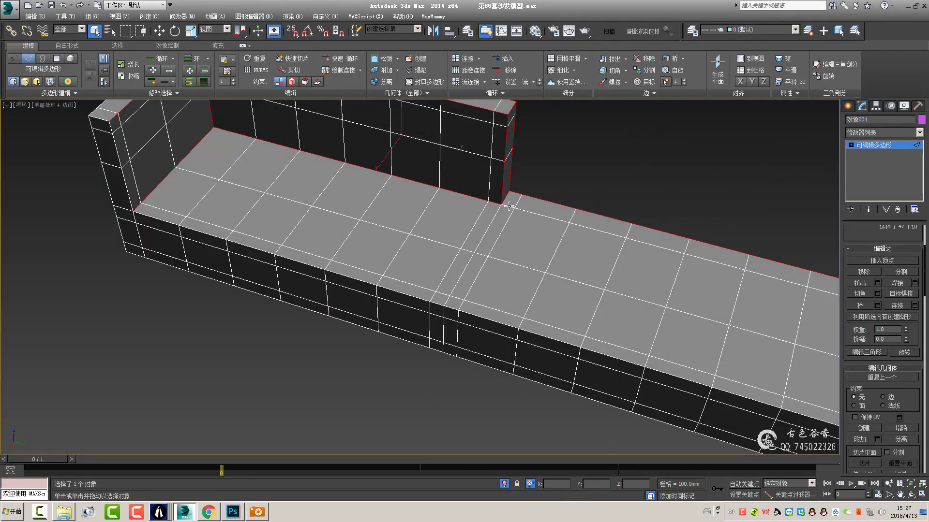
pyautogui.scroll(-5, 509, 206)
pyautogui.moveTo(448, 238)
pyautogui.keyDown('alt'); pyautogui.mouseDown(button='middle')
pyautogui.moveTo(526, 285)
pyautogui.moveTo(515, 266)
pyautogui.mouseUp(button='middle'); pyautogui.keyUp('alt')
pyautogui.scroll(5, 250, 259)
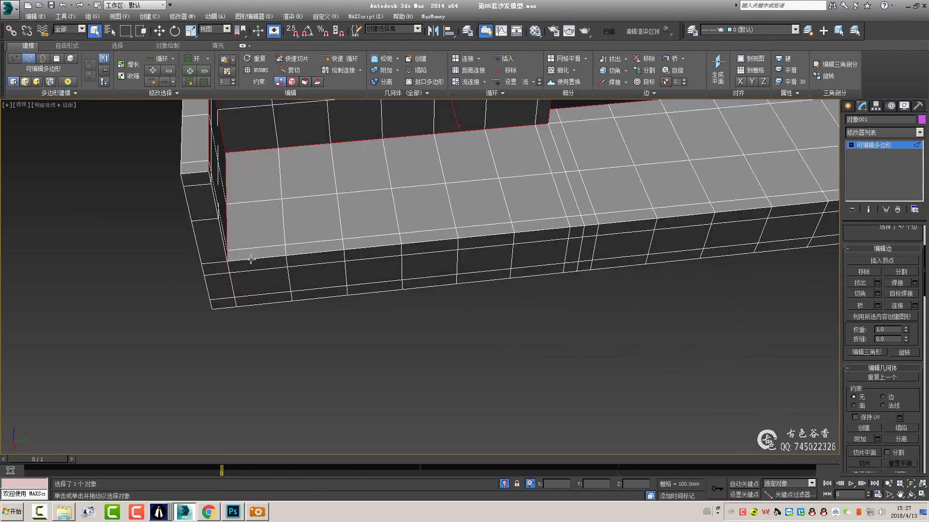
pyautogui.keyDown('ctrl'); pyautogui.doubleClick(250, 259); pyautogui.keyUp('ctrl')
pyautogui.scroll(2, 232, 267)
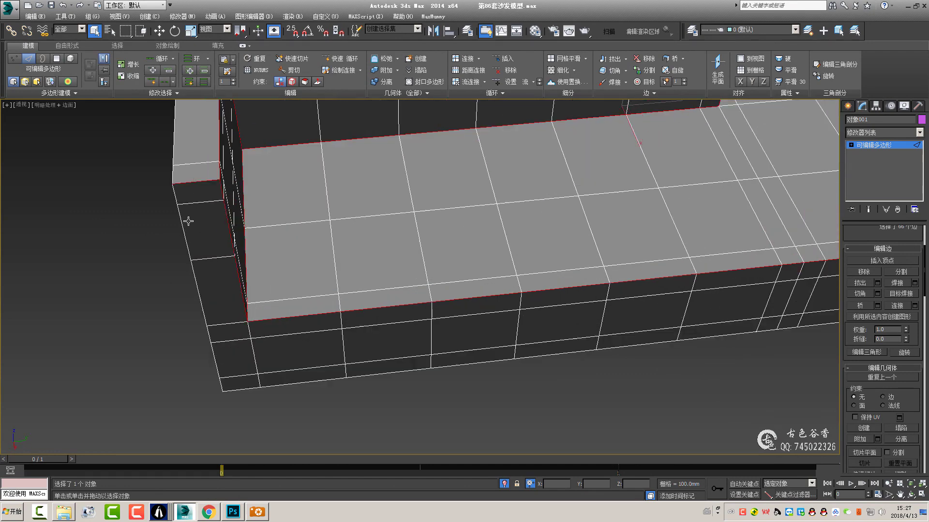
pyautogui.moveTo(189, 221)
pyautogui.keyDown('alt'); pyautogui.mouseDown(button='middle')
pyautogui.moveTo(253, 251)
pyautogui.moveTo(407, 290)
pyautogui.mouseUp(button='middle'); pyautogui.keyUp('alt')
pyautogui.keyDown('ctrl'); pyautogui.doubleClick(414, 303); pyautogui.keyUp('ctrl')
pyautogui.scroll(3, 434, 414)
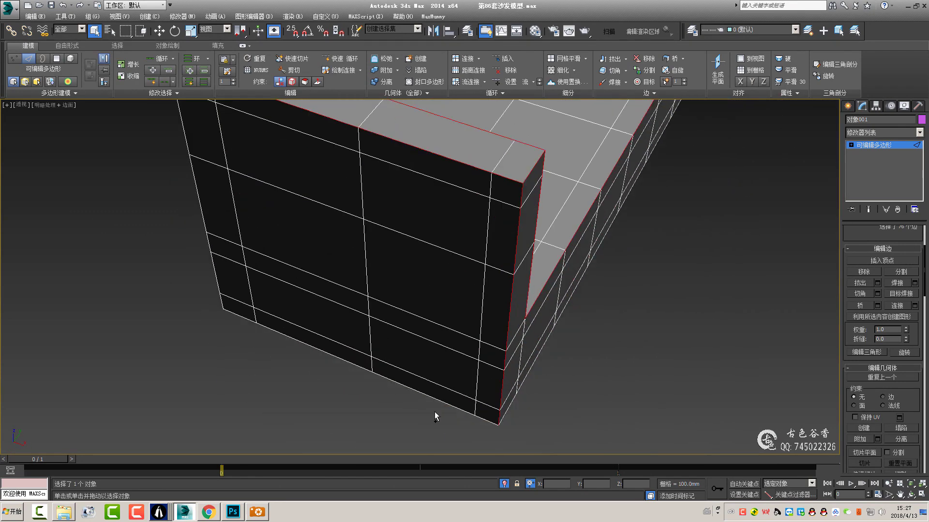
pyautogui.keyDown('alt'); pyautogui.moveTo(430, 399); pyautogui.dragTo(404, 357, button='middle'); pyautogui.keyUp('alt')
pyautogui.scroll(1, 404, 357)
pyautogui.keyDown('ctrl'); pyautogui.doubleClick(647, 242); pyautogui.keyUp('ctrl')
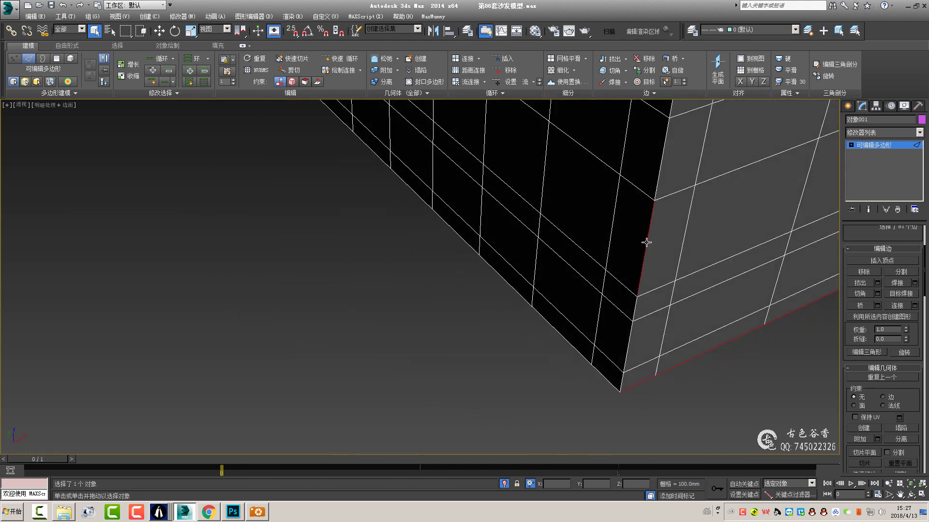
pyautogui.keyDown('ctrl'); pyautogui.doubleClick(561, 333); pyautogui.keyUp('ctrl')
pyautogui.scroll(-5, 472, 292)
# - Add the edge loop running along the arm front and seat bottom
pyautogui.keyDown('alt'); pyautogui.moveTo(472, 292); pyautogui.dragTo(342, 265, button='middle'); pyautogui.keyUp('alt')
pyautogui.scroll(3, 292, 178)
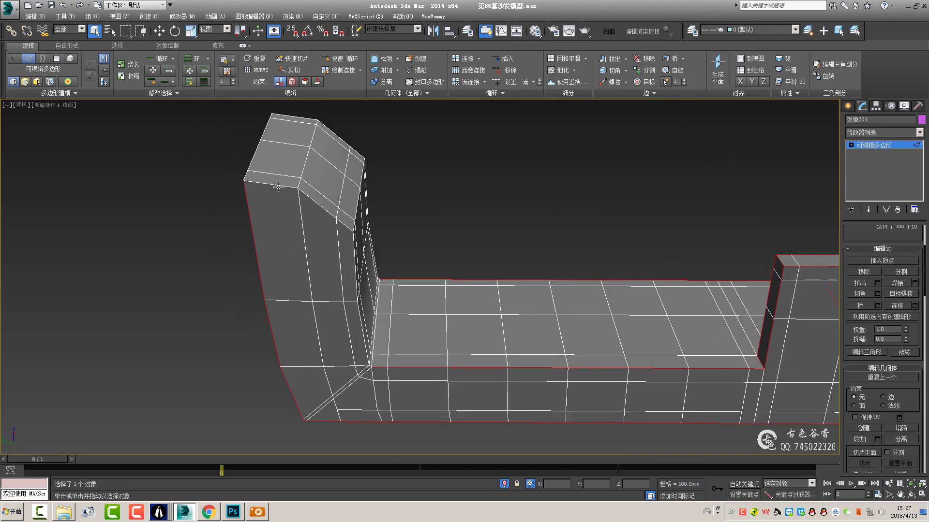
pyautogui.moveTo(351, 248)
pyautogui.keyDown('alt'); pyautogui.mouseDown(button='middle')
pyautogui.moveTo(338, 271)
pyautogui.moveTo(381, 148)
pyautogui.mouseUp(button='middle'); pyautogui.keyUp('alt')
pyautogui.keyDown('alt'); pyautogui.moveTo(326, 201); pyautogui.dragTo(335, 163, button='middle'); pyautogui.keyUp('alt')
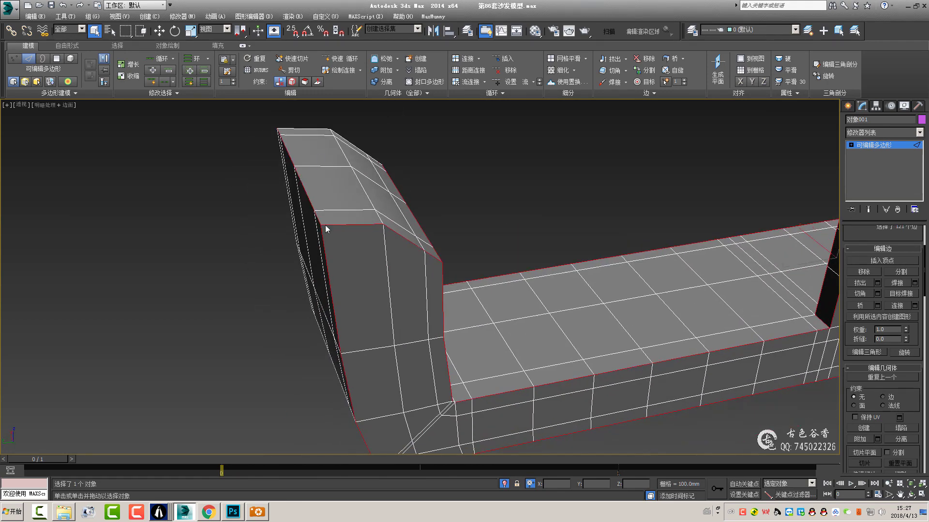
pyautogui.keyDown('alt'); pyautogui.moveTo(325, 228); pyautogui.dragTo(384, 231, button='middle'); pyautogui.keyUp('alt')
pyautogui.scroll(-4, 384, 230)
pyautogui.scroll(2, 643, 155)
pyautogui.keyDown('ctrl'); pyautogui.doubleClick(628, 132); pyautogui.keyUp('ctrl')
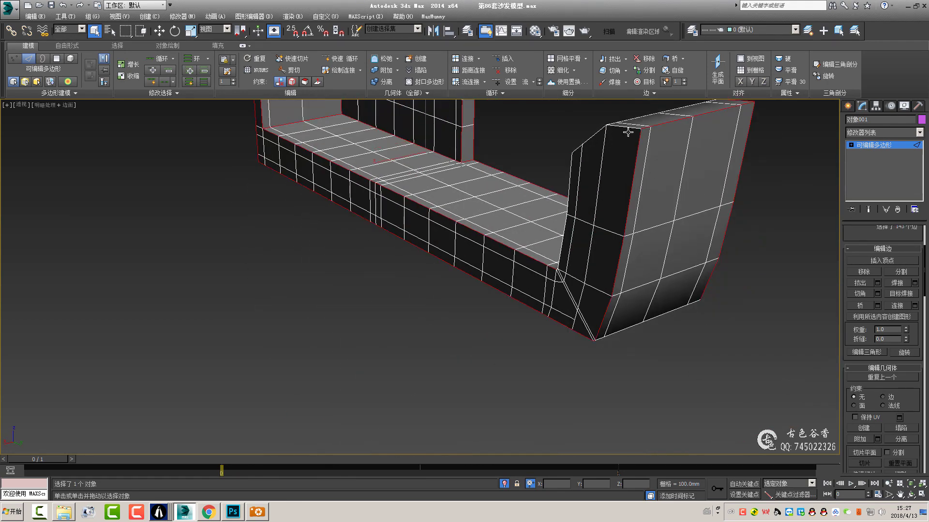
pyautogui.moveTo(570, 189)
pyautogui.keyDown('alt'); pyautogui.mouseDown(button='middle')
pyautogui.moveTo(626, 279)
pyautogui.moveTo(617, 251)
pyautogui.moveTo(730, 253)
pyautogui.moveTo(521, 285)
pyautogui.moveTo(556, 271)
pyautogui.mouseUp(button='middle'); pyautogui.keyUp('alt')
# - Add a Quad Chamfer modifier and set its amount to 30, then 10
pyautogui.click(919, 132)
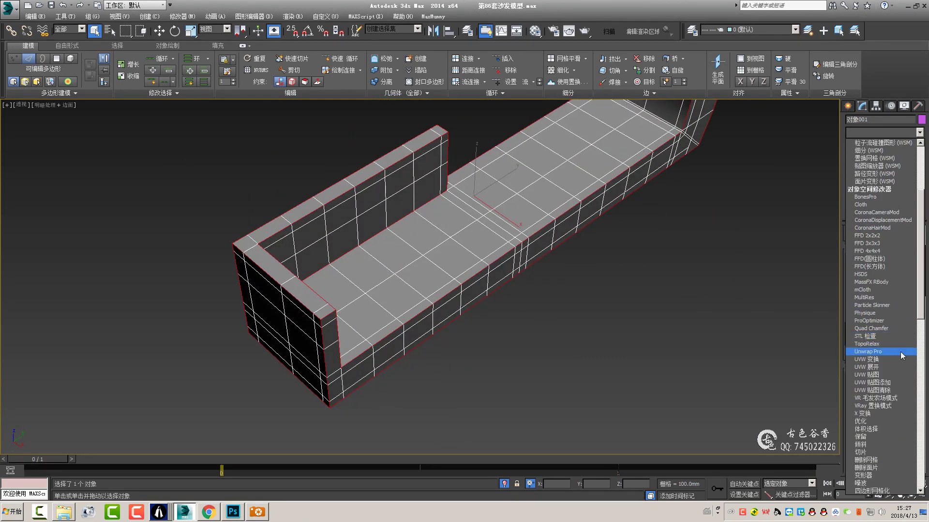
pyautogui.scroll(-2, 873, 320)
pyautogui.scroll(4, 873, 320)
pyautogui.click(887, 274)
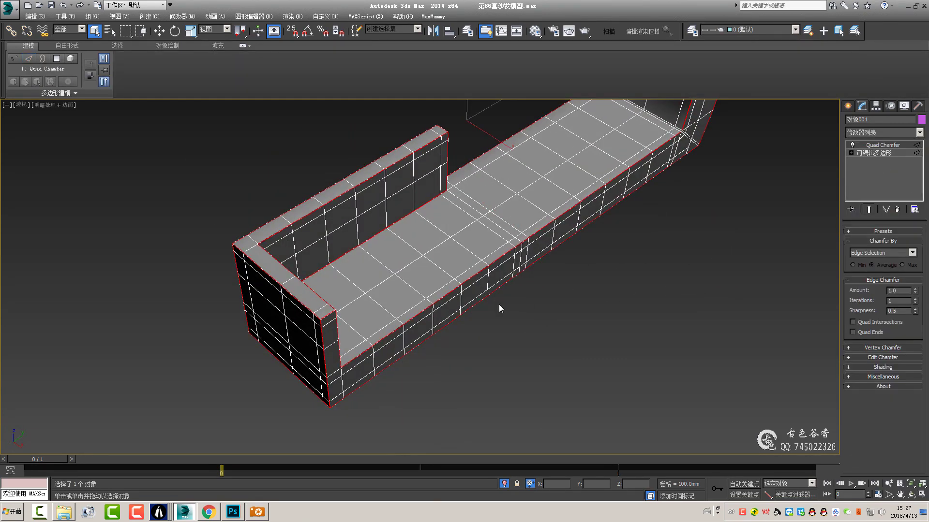
pyautogui.scroll(6, 413, 281)
pyautogui.scroll(3, 412, 281)
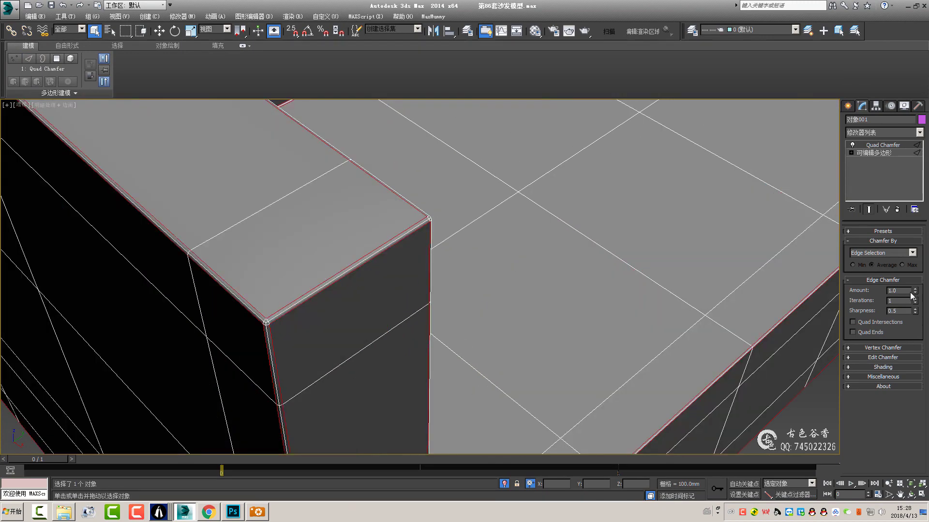
pyautogui.write('30')
pyautogui.press('Return')
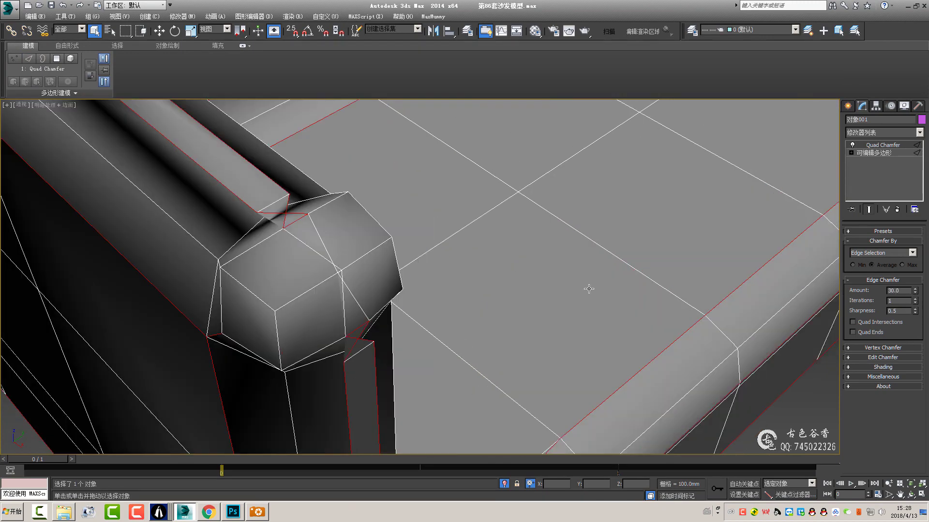
pyautogui.write('10')
pyautogui.press('Return')
# - Inspect the rounded arm corner and compare it with the sofa reference photo
pyautogui.scroll(-3, 492, 270)
pyautogui.scroll(-1, 491, 274)
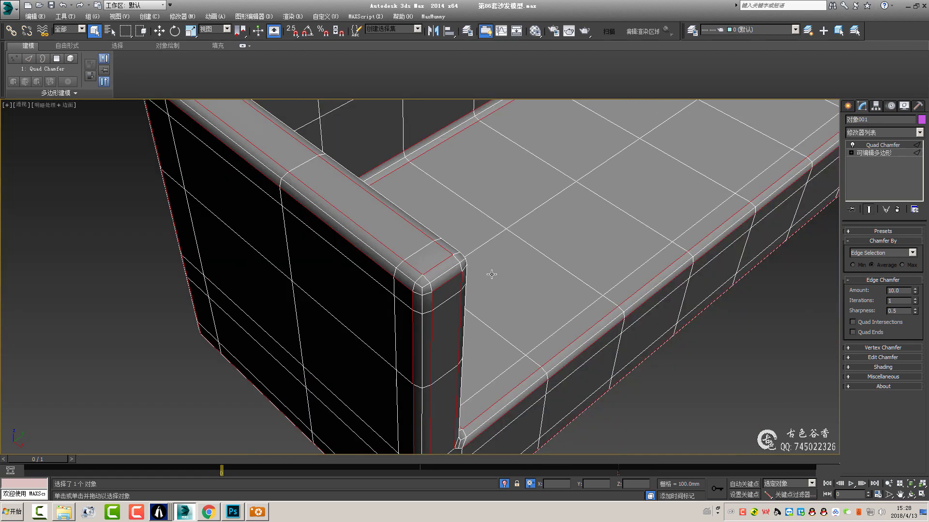
pyautogui.scroll(-5, 463, 274)
pyautogui.keyDown('alt'); pyautogui.moveTo(446, 271); pyautogui.dragTo(537, 303, button='middle'); pyautogui.keyUp('alt')
pyautogui.scroll(3, 537, 302)
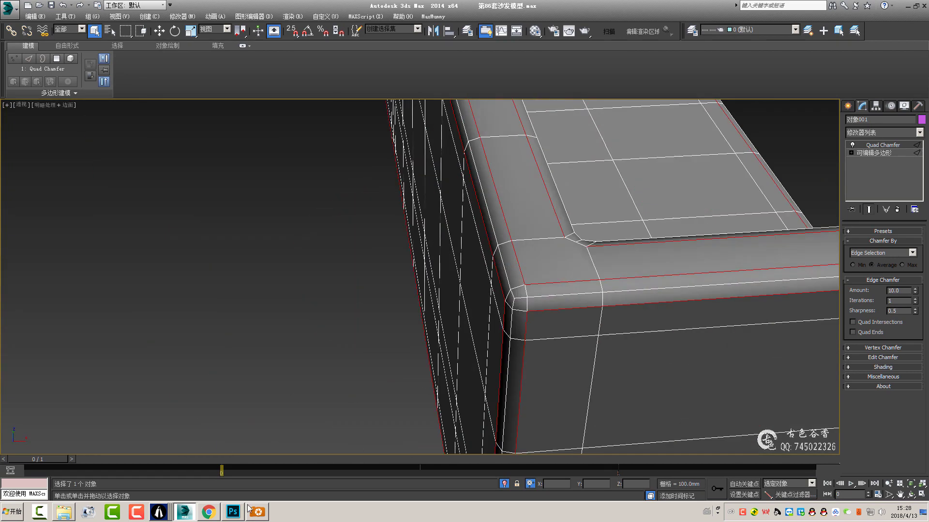
pyautogui.click(256, 511)
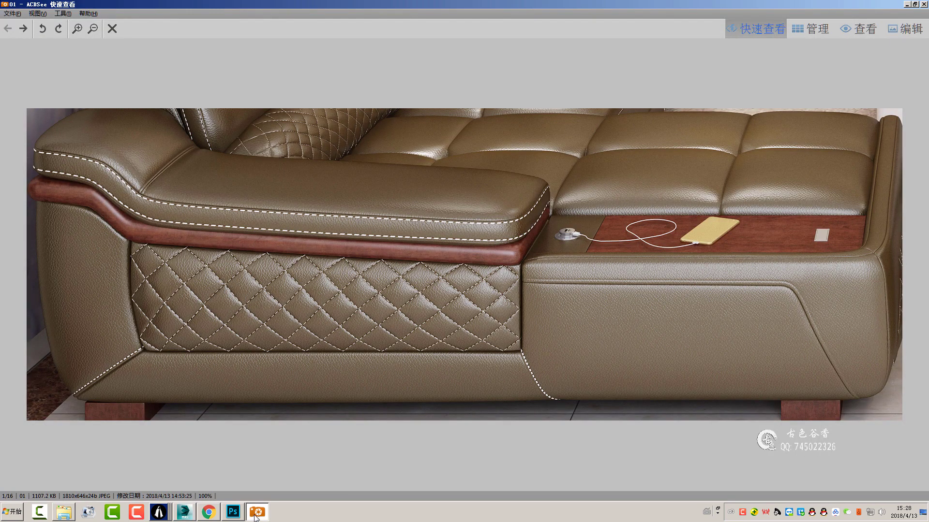
pyautogui.click(256, 515)
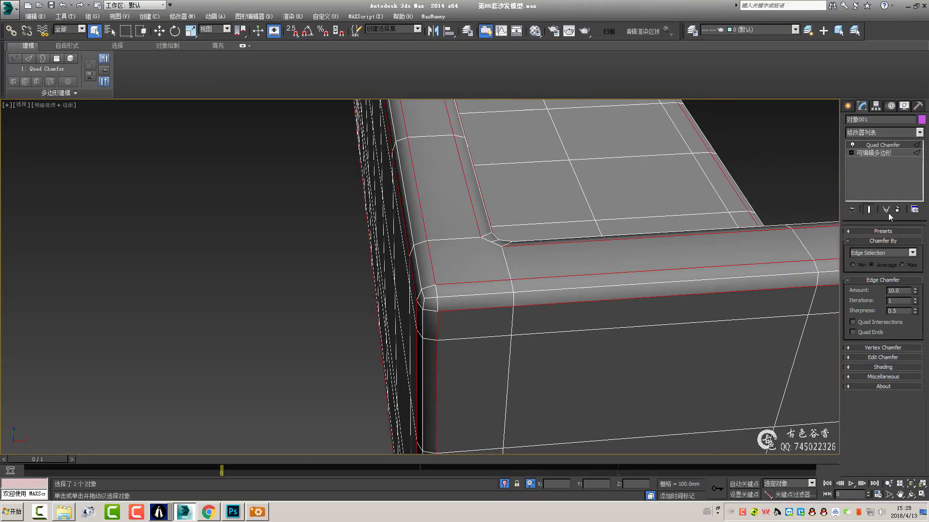
# - Delete the Quad Chamfer modifier and look over the arm's bottom corner
pyautogui.click(887, 213)
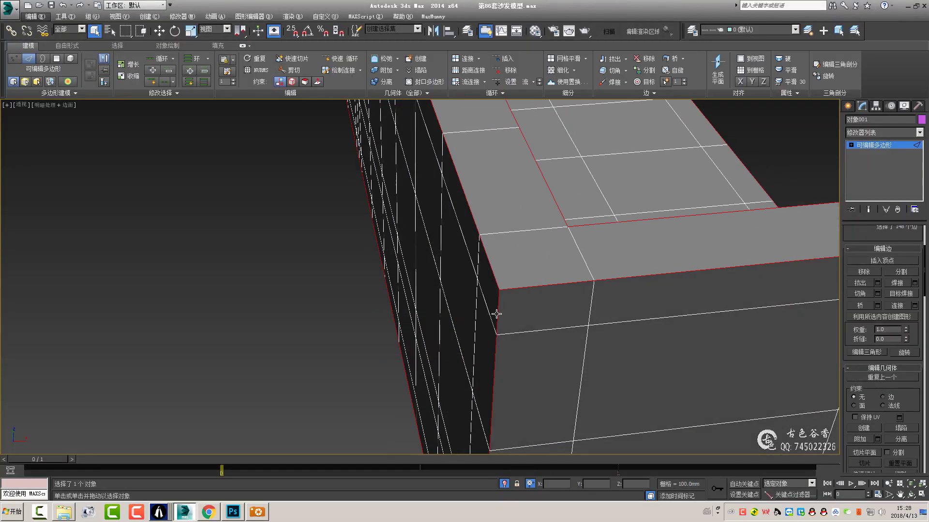
pyautogui.moveTo(496, 314)
pyautogui.mouseDown(button='middle')
pyautogui.moveTo(489, 259)
pyautogui.moveTo(572, 262)
pyautogui.mouseUp(button='middle')
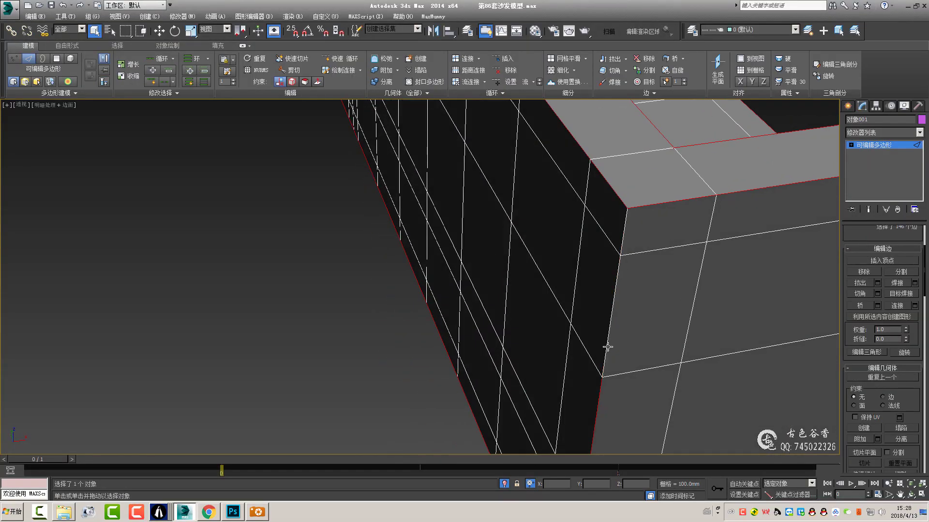
pyautogui.moveTo(607, 347)
pyautogui.mouseDown(button='middle')
pyautogui.moveTo(597, 311)
pyautogui.moveTo(524, 253)
pyautogui.moveTo(508, 193)
pyautogui.mouseUp(button='middle')
pyautogui.scroll(-5, 566, 364)
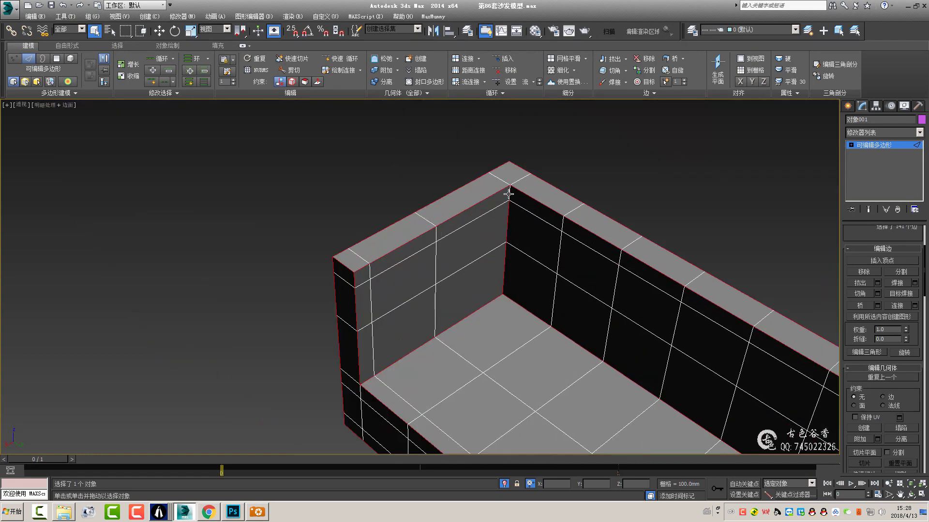
pyautogui.scroll(3, 505, 296)
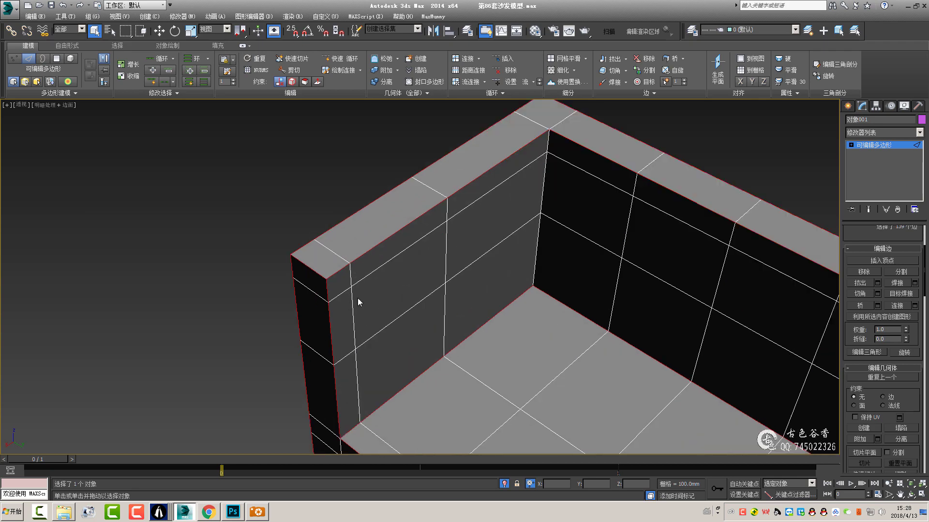
# - Try a 10.0mm edge Chamfer, cancel it, and add a fresh Quad Chamfer modifier
pyautogui.hotkey('ctrl', 'shift', 'c')
pyautogui.press('Return')
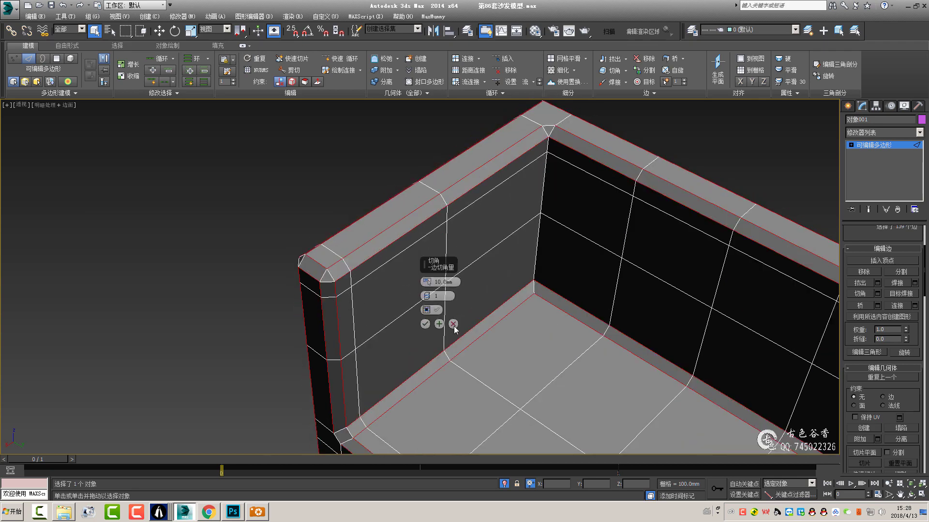
pyautogui.click(453, 324)
pyautogui.click(880, 132)
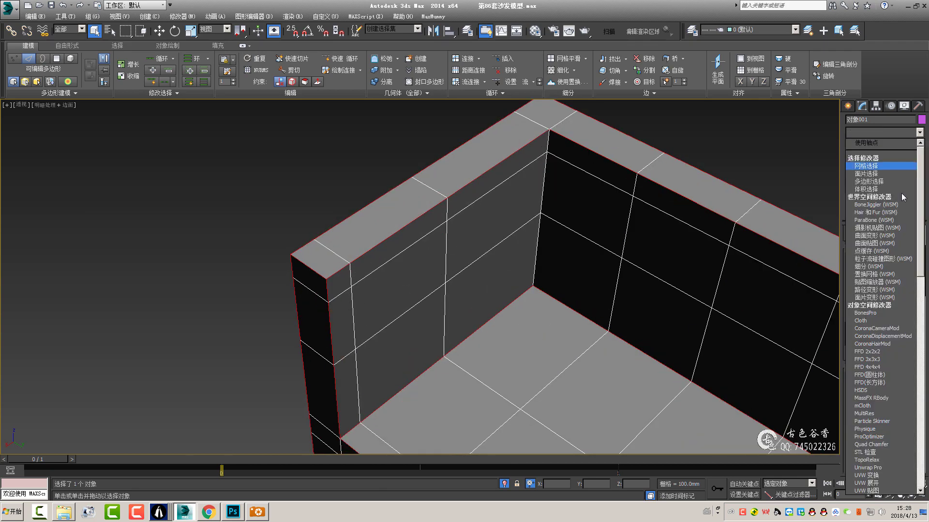
pyautogui.scroll(-3, 866, 416)
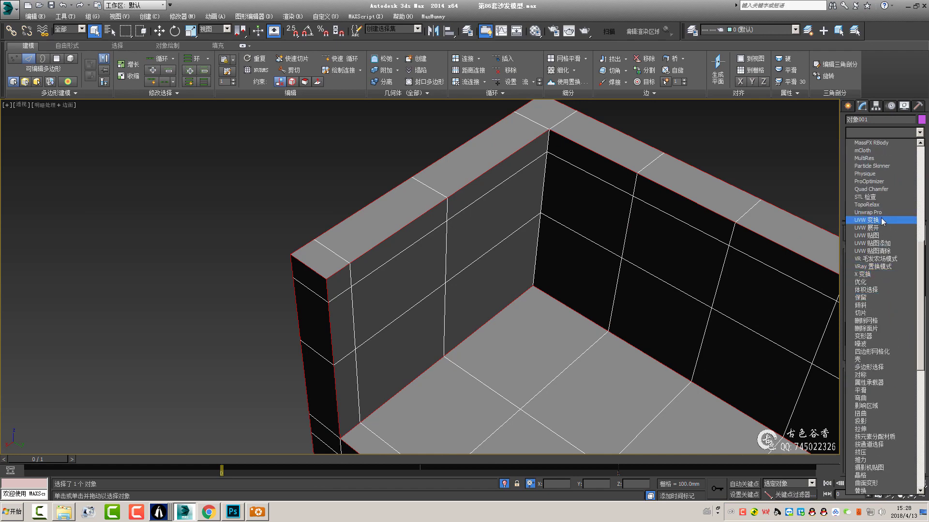
pyautogui.click(870, 192)
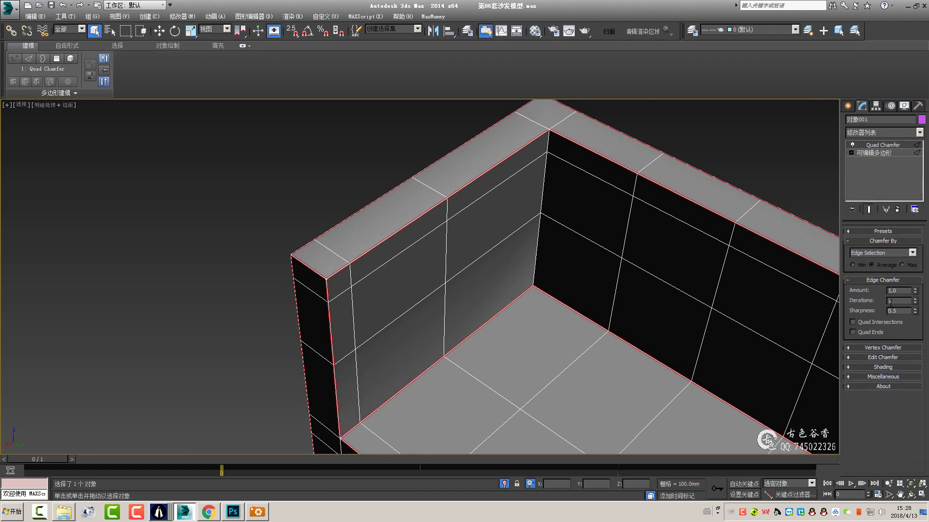
# - Set the Quad Chamfer amount to 10 and check the rounding around the sofa
pyautogui.write('10')
pyautogui.press('Return')
pyautogui.scroll(-3, 513, 233)
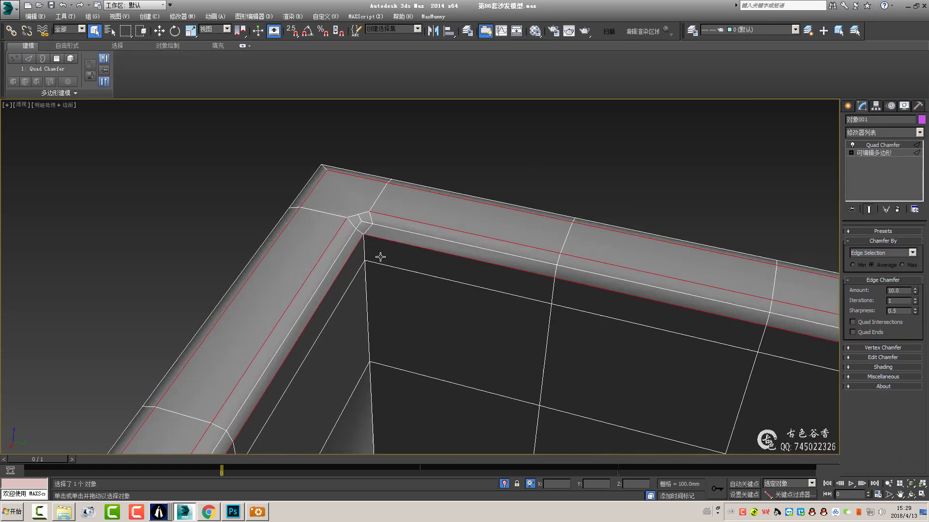
pyautogui.keyDown('alt'); pyautogui.moveTo(380, 257); pyautogui.dragTo(386, 276, button='middle'); pyautogui.keyUp('alt')
pyautogui.scroll(-5, 386, 276)
pyautogui.moveTo(485, 266)
pyautogui.keyDown('alt'); pyautogui.mouseDown(button='middle')
pyautogui.moveTo(504, 261)
pyautogui.moveTo(435, 290)
pyautogui.mouseUp(button='middle'); pyautogui.keyUp('alt')
pyautogui.scroll(4, 497, 318)
pyautogui.scroll(-2, 497, 318)
pyautogui.moveTo(492, 317)
pyautogui.keyDown('alt'); pyautogui.mouseDown(button='middle')
pyautogui.moveTo(484, 284)
pyautogui.moveTo(484, 317)
pyautogui.mouseUp(button='middle'); pyautogui.keyUp('alt')
pyautogui.scroll(3, 412, 296)
pyautogui.scroll(-3, 412, 296)
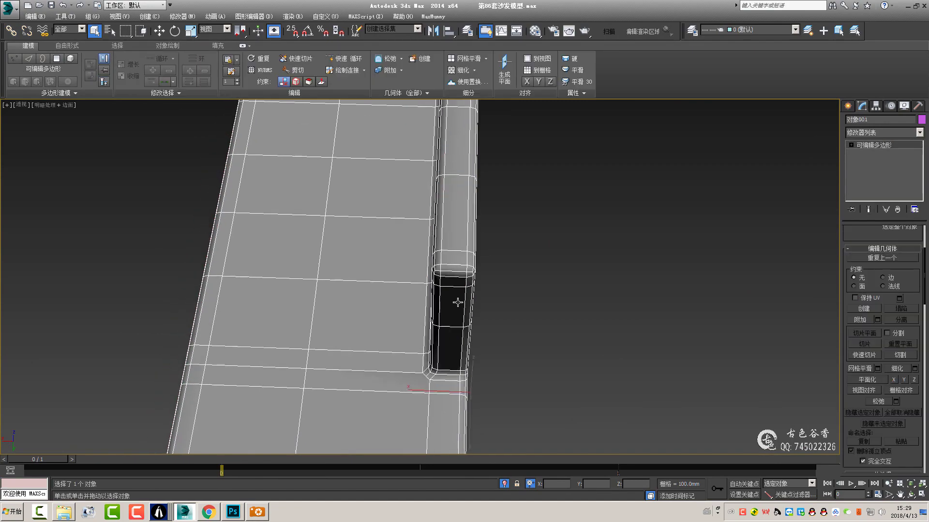
pyautogui.moveTo(440, 297)
pyautogui.keyDown('alt'); pyautogui.mouseDown(button='middle')
pyautogui.moveTo(537, 211)
pyautogui.moveTo(477, 311)
pyautogui.moveTo(454, 250)
pyautogui.mouseUp(button='middle'); pyautogui.keyUp('alt')
# - Reselect the sofa object and select the two vertices at the backrest corner
pyautogui.click(537, 211)
pyautogui.scroll(4, 477, 311)
pyautogui.click(490, 281)
pyautogui.scroll(2, 489, 281)
pyautogui.scroll(-1, 490, 281)
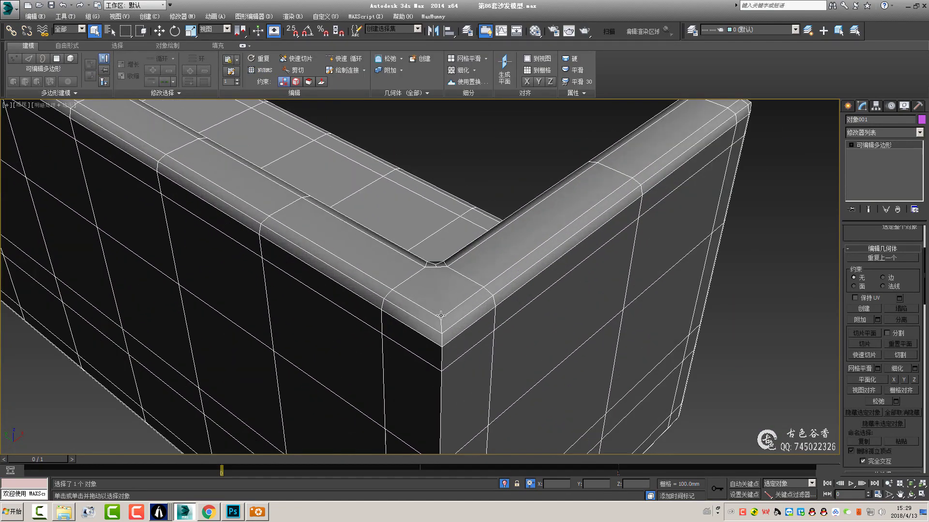
pyautogui.press('1')
pyautogui.scroll(4, 454, 250)
pyautogui.moveTo(455, 250); pyautogui.dragTo(446, 235)
# - Select the inner vertical corner edge and preview a 1.0 mm chamfer on it
pyautogui.moveTo(454, 258)
pyautogui.keyDown('alt'); pyautogui.mouseDown(button='middle')
pyautogui.moveTo(436, 290)
pyautogui.moveTo(290, 285)
pyautogui.moveTo(459, 309)
pyautogui.moveTo(435, 290)
pyautogui.moveTo(462, 267)
pyautogui.mouseUp(button='middle'); pyautogui.keyUp('alt')
pyautogui.press('2')
pyautogui.click(465, 304)
pyautogui.scroll(3, 462, 267)
pyautogui.hotkey('ctrl', 'shift', 'c')
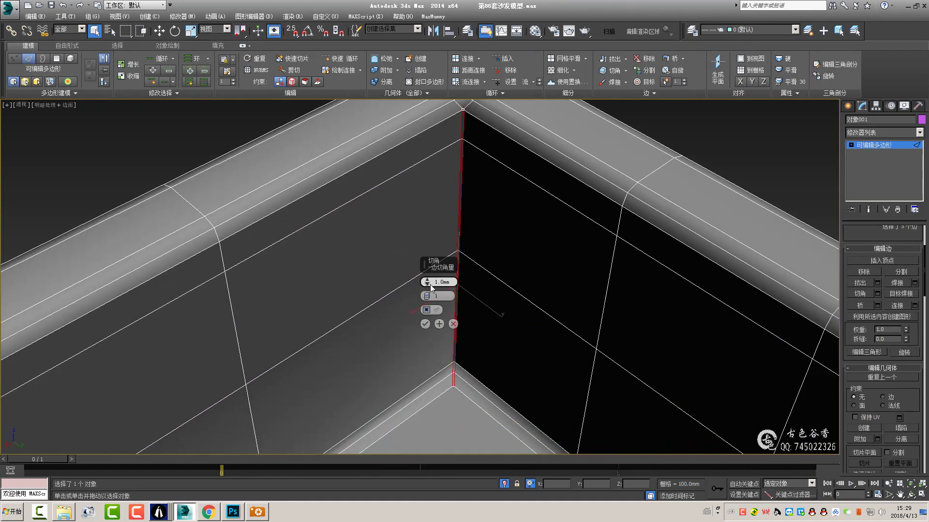
# - Chamfer the inner corner edge at about 7.6mm and connect its ring edges with a new loop
pyautogui.moveTo(426, 282); pyautogui.dragTo(426, 247)
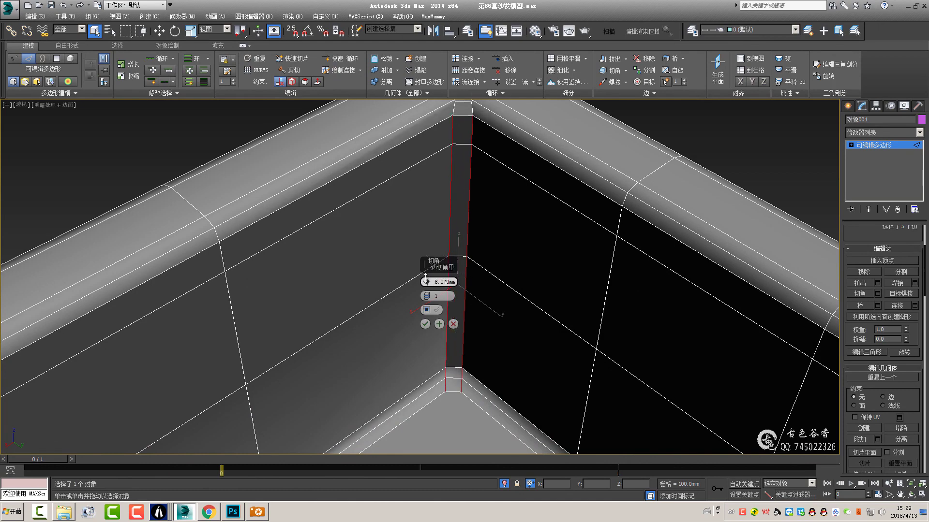
pyautogui.click(424, 324)
pyautogui.keyDown('alt'); pyautogui.moveTo(425, 324); pyautogui.dragTo(473, 279, button='middle'); pyautogui.keyUp('alt')
pyautogui.press('1')
pyautogui.scroll(2, 490, 337)
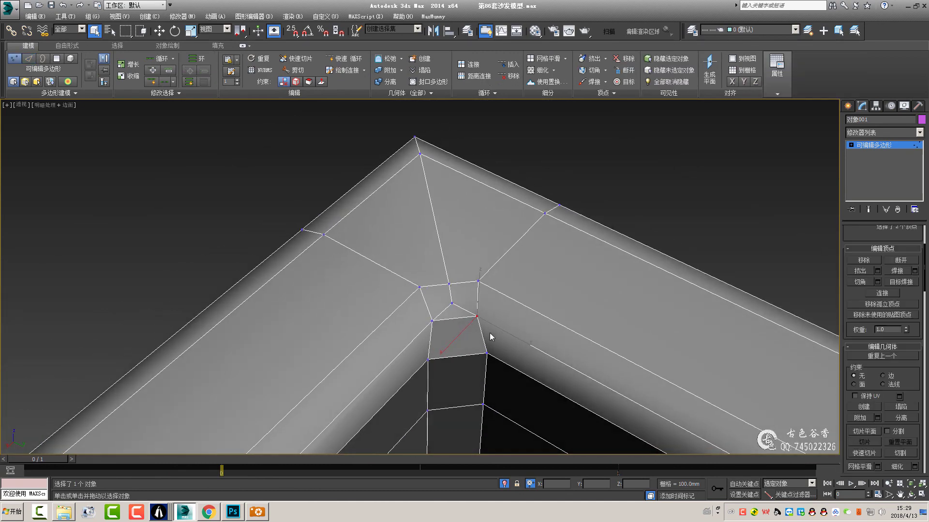
pyautogui.press('2')
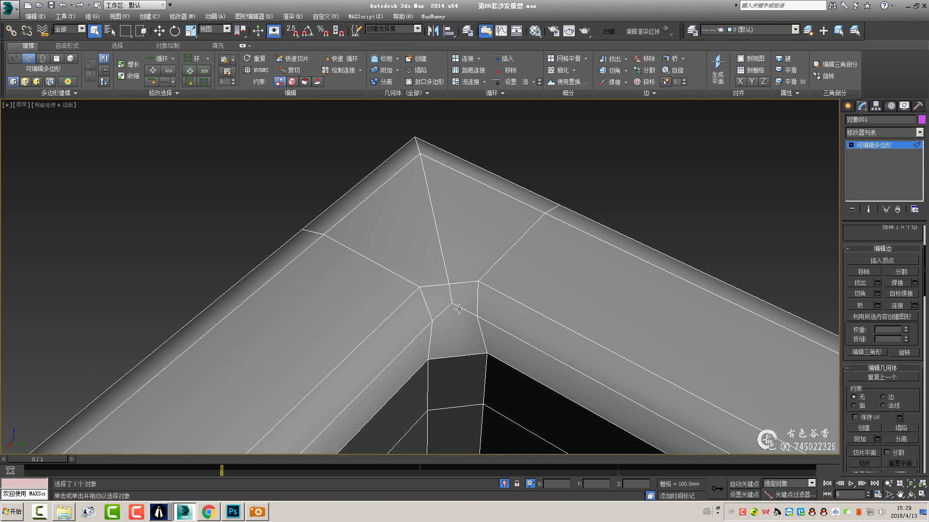
pyautogui.keyDown('alt'); pyautogui.moveTo(437, 321); pyautogui.dragTo(461, 312, button='middle'); pyautogui.keyUp('alt')
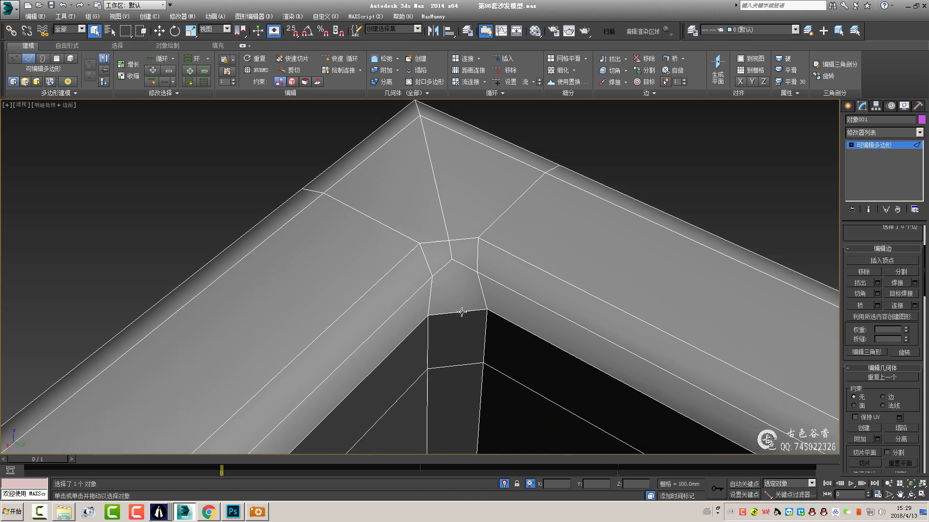
pyautogui.hotkey('ctrl', 'shift', 'e')
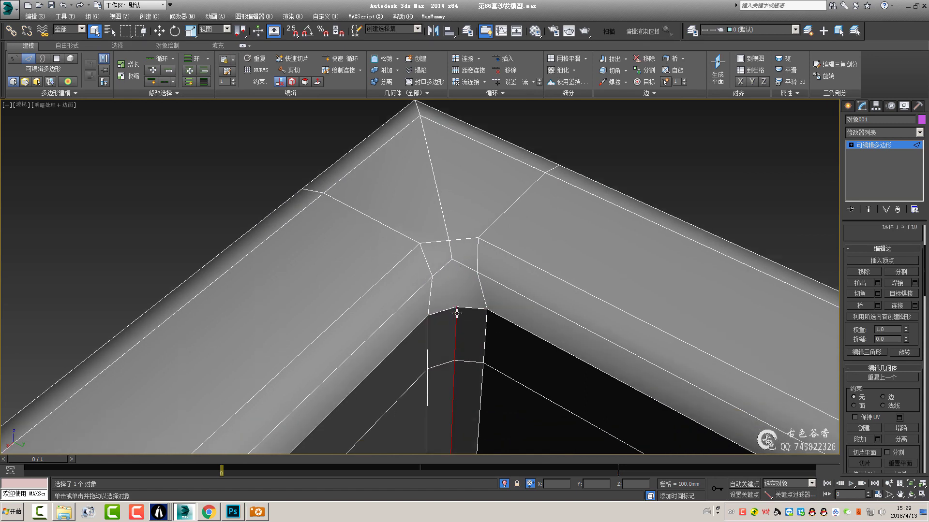
pyautogui.press('1')
pyautogui.click(457, 307)
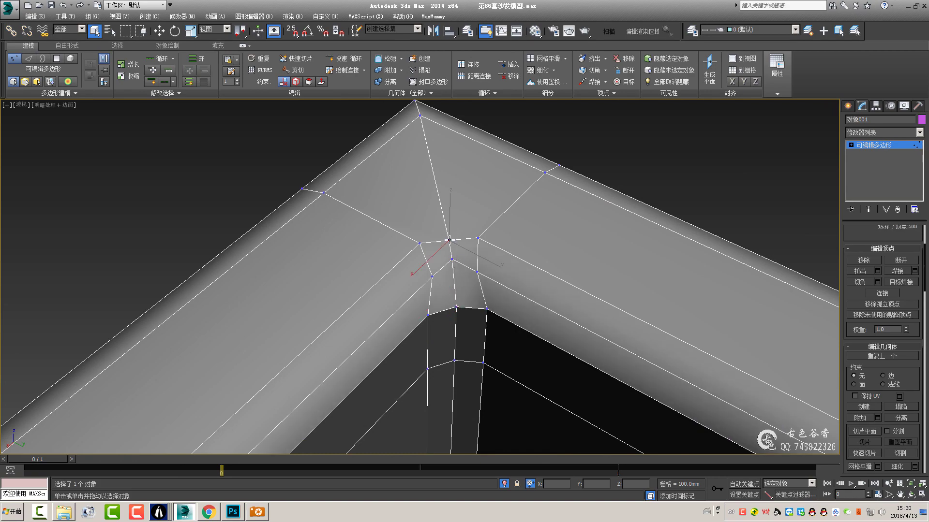
pyautogui.keyDown('alt'); pyautogui.moveTo(448, 241); pyautogui.dragTo(496, 272, button='middle'); pyautogui.keyUp('alt')
pyautogui.moveTo(458, 255)
pyautogui.keyDown('alt'); pyautogui.mouseDown(button='middle')
pyautogui.moveTo(425, 280)
pyautogui.moveTo(435, 311)
pyautogui.moveTo(444, 288)
pyautogui.mouseUp(button='middle'); pyautogui.keyUp('alt')
# - Check NURMS smoothing against the reference photo, then preview a 2-segment outer-corner chamfer
pyautogui.press('2')
pyautogui.hotkey('ctrl', 'q')
pyautogui.click(256, 512)
pyautogui.hotkey('ctrl', 'q')
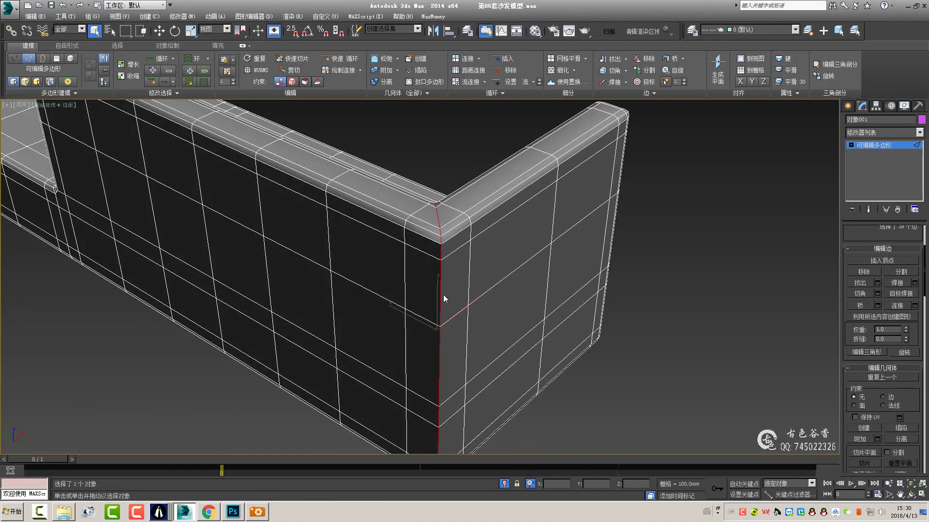
pyautogui.hotkey('ctrl', 'shift', 'c')
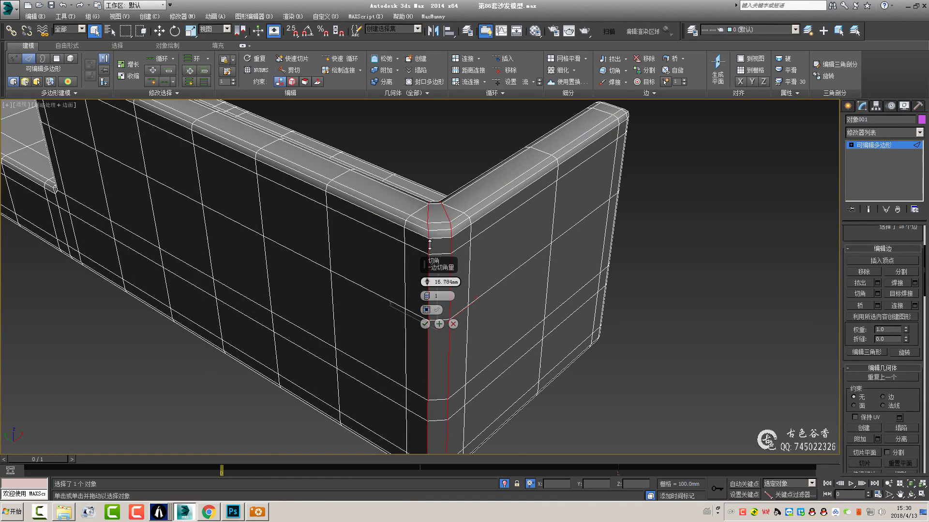
pyautogui.moveTo(428, 296); pyautogui.dragTo(428, 293)
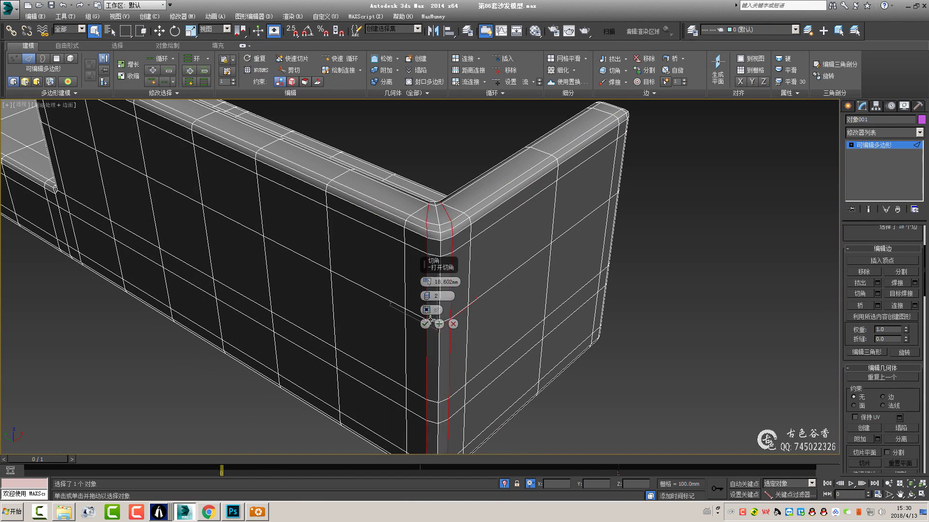
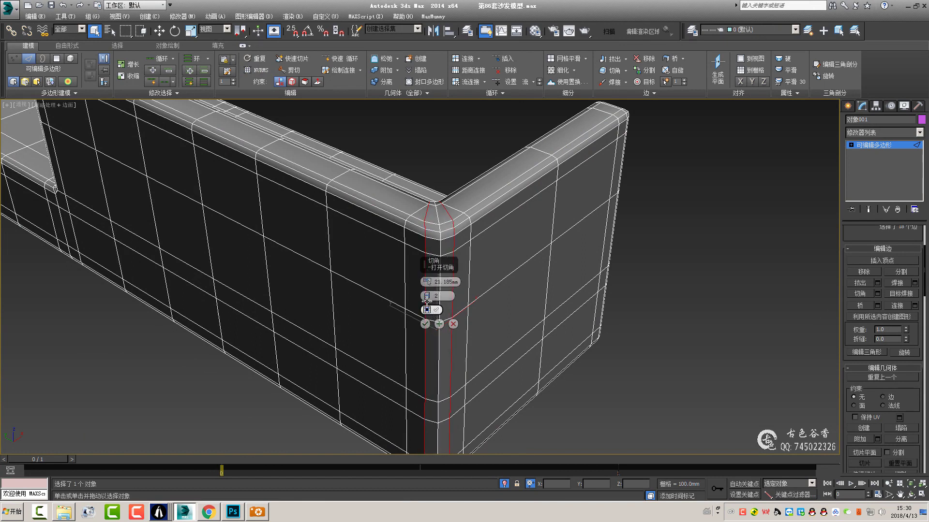
# - Commit the corner chamfer and weld the overlapping corner vertices at 0.1mm
pyautogui.click(425, 323)
pyautogui.moveTo(425, 324)
pyautogui.keyDown('alt'); pyautogui.mouseDown(button='middle')
pyautogui.moveTo(352, 293)
pyautogui.moveTo(428, 290)
pyautogui.mouseUp(button='middle'); pyautogui.keyUp('alt')
pyautogui.press('1')
pyautogui.moveTo(391, 168); pyautogui.dragTo(439, 381)
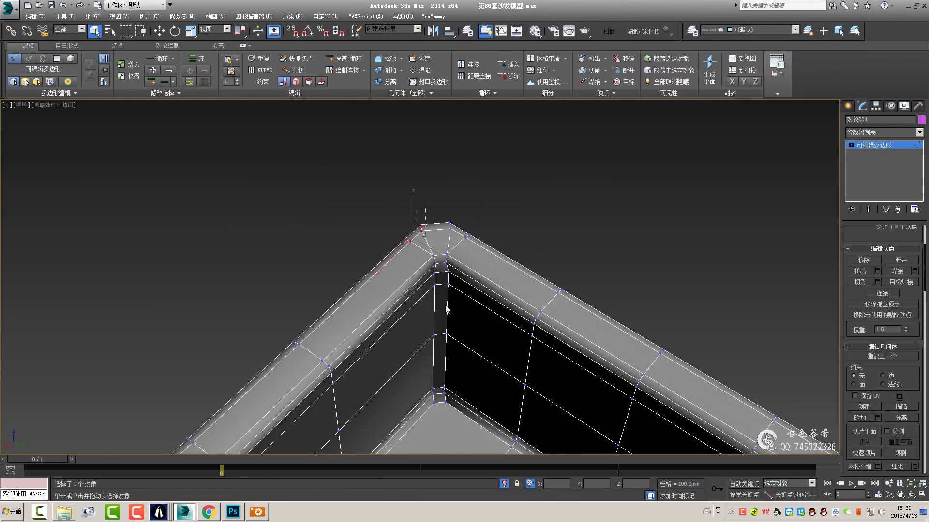
pyautogui.moveTo(396, 347)
pyautogui.keyDown('alt'); pyautogui.mouseDown(button='middle')
pyautogui.moveTo(553, 315)
pyautogui.moveTo(556, 336)
pyautogui.moveTo(554, 201)
pyautogui.moveTo(414, 368)
pyautogui.moveTo(712, 314)
pyautogui.mouseUp(button='middle'); pyautogui.keyUp('alt')
pyautogui.click(913, 271)
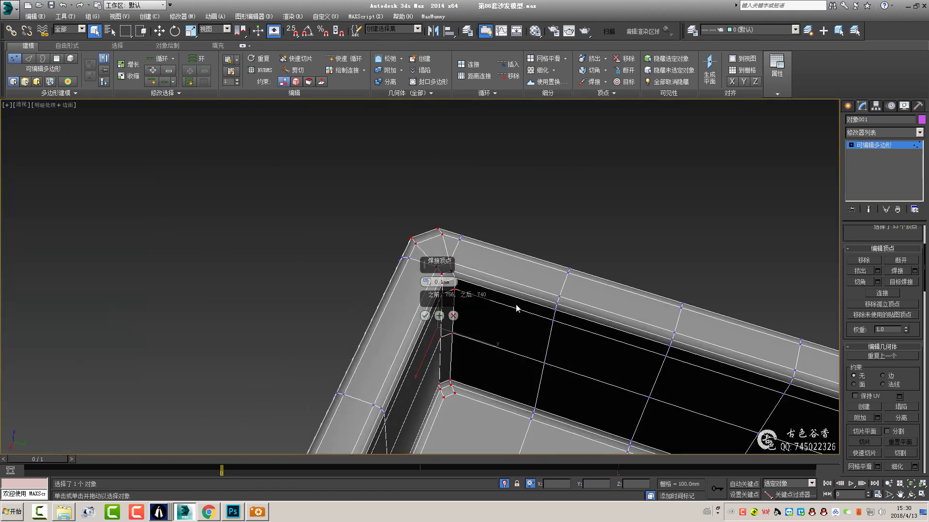
pyautogui.click(436, 316)
pyautogui.scroll(4, 421, 283)
pyautogui.scroll(-1, 424, 282)
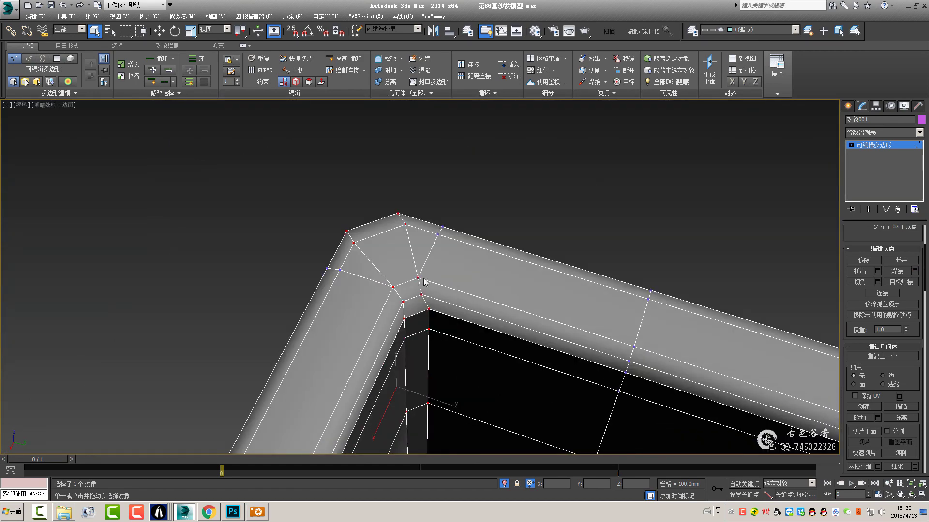
pyautogui.moveTo(432, 280)
pyautogui.keyDown('alt'); pyautogui.mouseDown(button='middle')
pyautogui.moveTo(400, 260)
pyautogui.moveTo(535, 251)
pyautogui.mouseUp(button='middle'); pyautogui.keyUp('alt')
# - Inspect the welded sofa corner and compare it with the sofa reference photo
pyautogui.press('2')
pyautogui.scroll(-3, 397, 255)
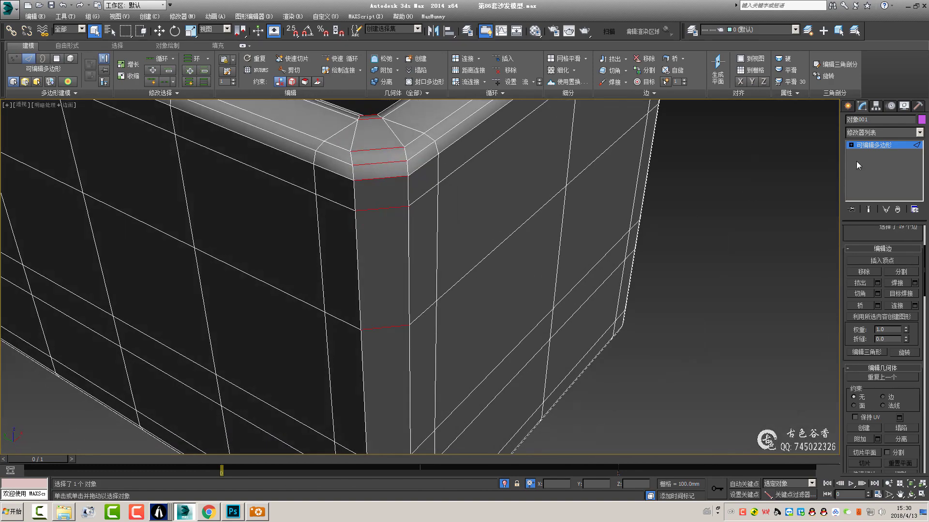
pyautogui.press('2')
pyautogui.scroll(-3, 684, 231)
pyautogui.keyDown('alt'); pyautogui.moveTo(466, 269); pyautogui.dragTo(348, 375, button='middle'); pyautogui.keyUp('alt')
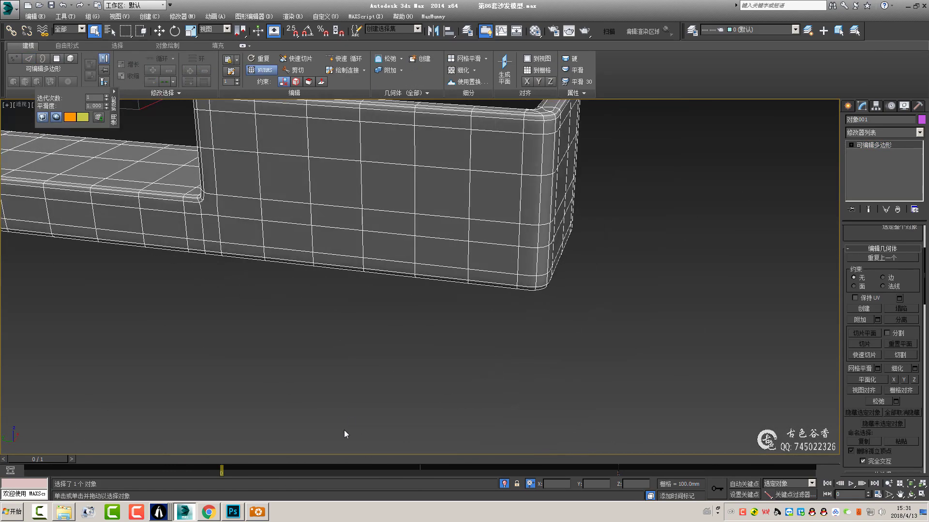
pyautogui.click(257, 511)
pyautogui.scroll(-2, 541, 229)
pyautogui.moveTo(482, 290); pyautogui.dragTo(481, 287, button='middle')
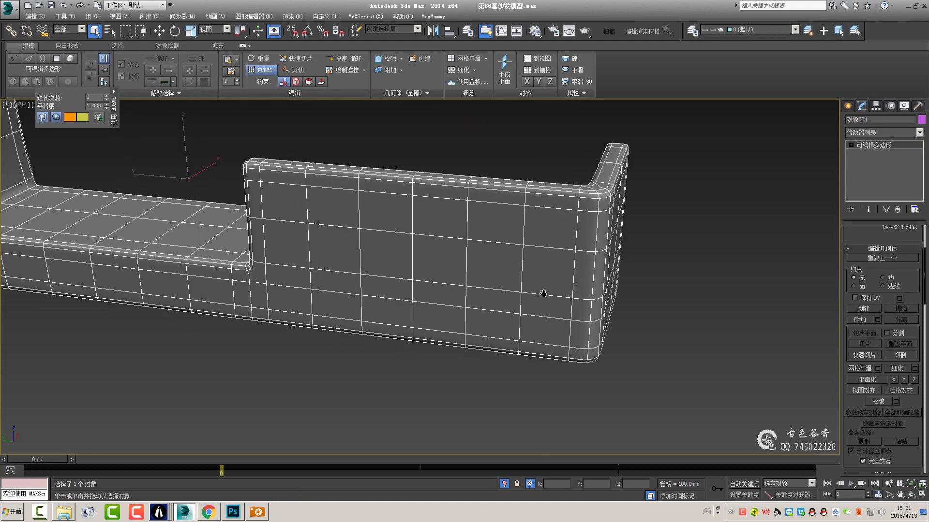
pyautogui.scroll(5, 392, 266)
# - Connect the selected inner-corner edges with a new edge loop
pyautogui.press('1')
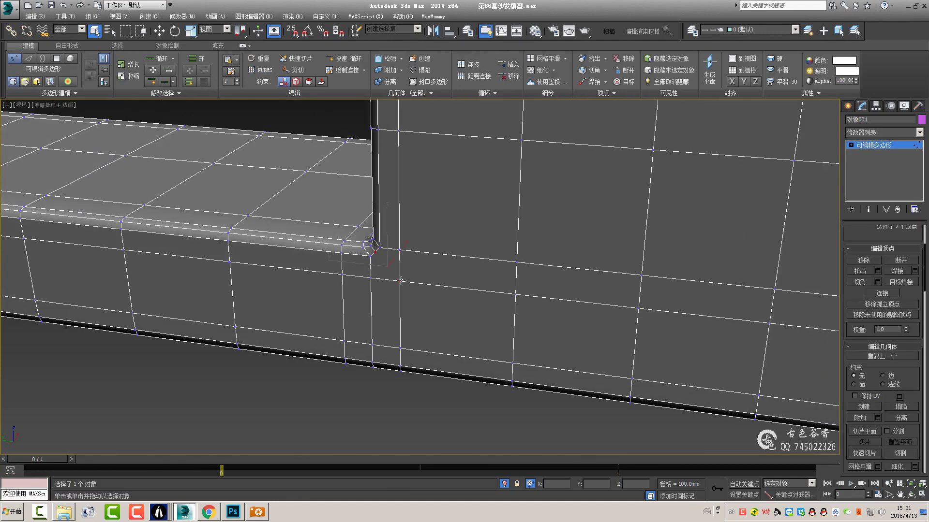
pyautogui.click(401, 281)
pyautogui.scroll(2, 371, 251)
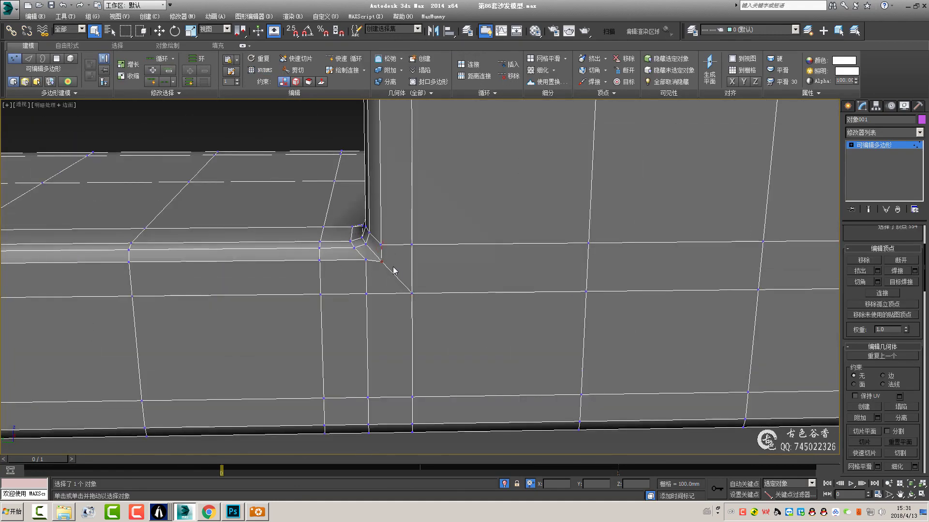
pyautogui.scroll(2, 394, 271)
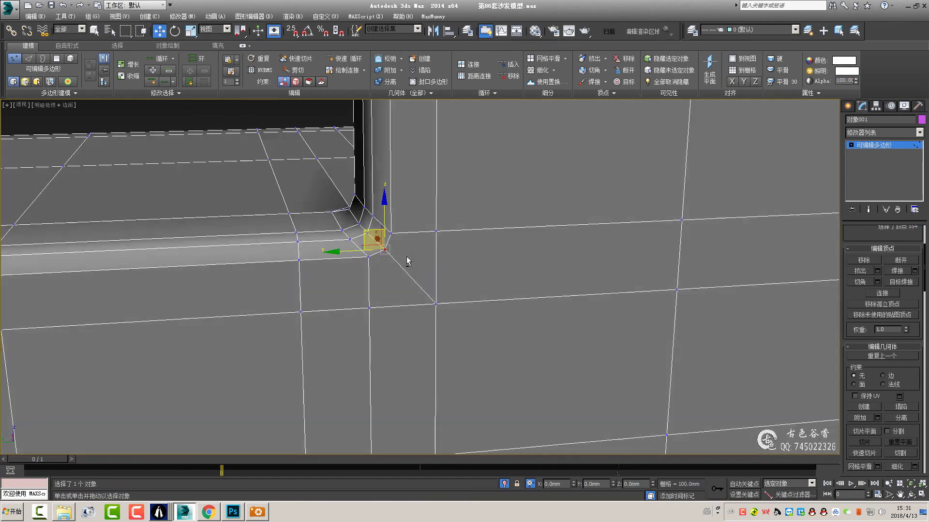
pyautogui.moveTo(371, 230)
pyautogui.keyDown('alt'); pyautogui.mouseDown(button='middle')
pyautogui.moveTo(403, 257)
pyautogui.moveTo(520, 281)
pyautogui.moveTo(504, 253)
pyautogui.moveTo(478, 249)
pyautogui.mouseUp(button='middle'); pyautogui.keyUp('alt')
pyautogui.press('2')
pyautogui.scroll(-3, 404, 259)
pyautogui.scroll(1, 476, 249)
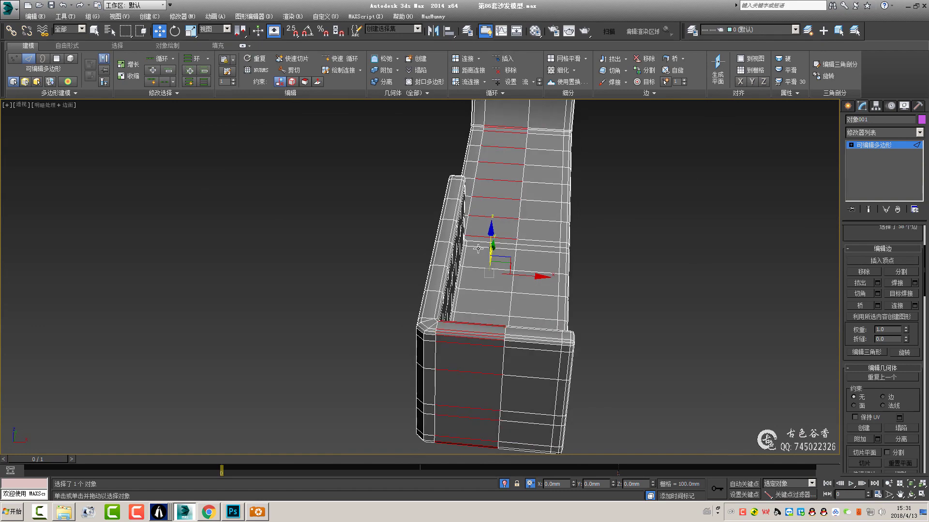
pyautogui.hotkey('ctrl', 'shift', 'e')
pyautogui.moveTo(501, 292)
pyautogui.keyDown('alt'); pyautogui.mouseDown(button='middle')
pyautogui.moveTo(459, 312)
pyautogui.moveTo(496, 272)
pyautogui.mouseUp(button='middle'); pyautogui.keyUp('alt')
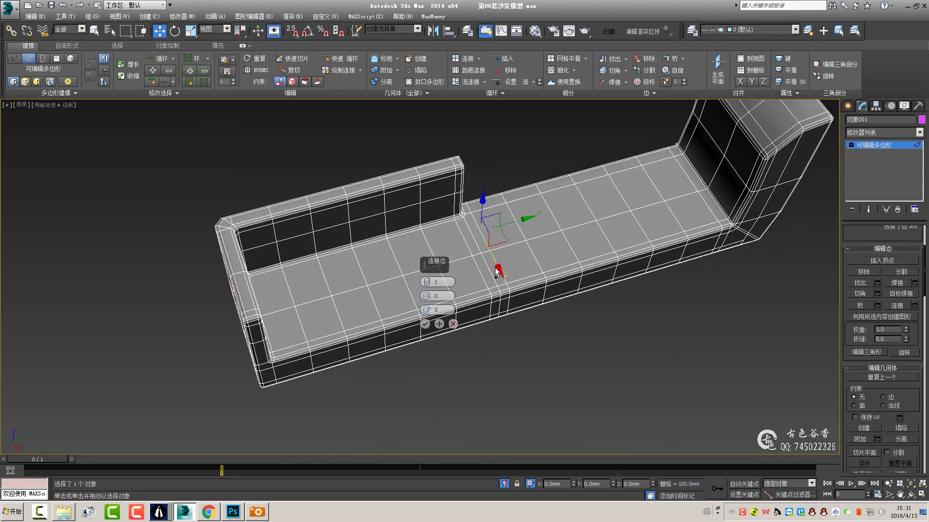
pyautogui.click(453, 323)
# - Select an edge ring across the sofa and add a lengthwise edge loop with Connect
pyautogui.press('q')
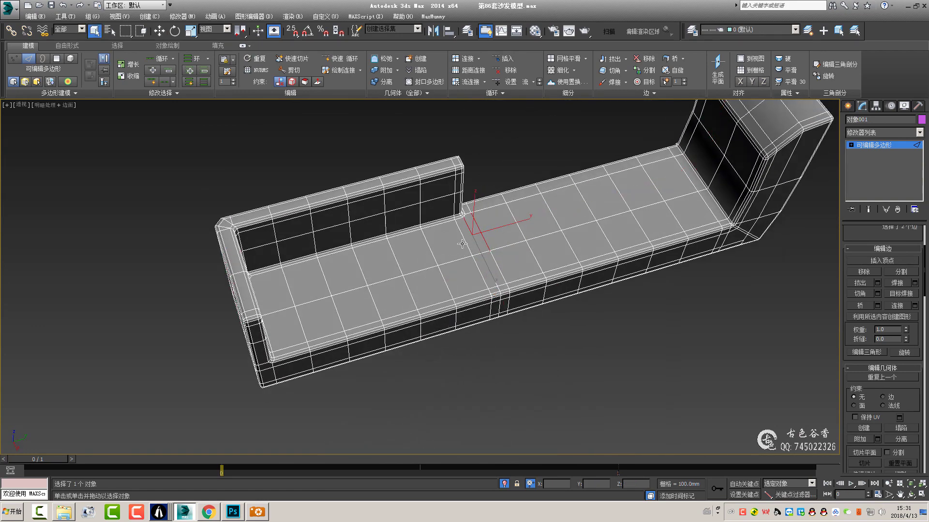
pyautogui.keyDown('shift'); pyautogui.click(463, 238); pyautogui.keyUp('shift')
pyautogui.moveTo(463, 237)
pyautogui.keyDown('alt'); pyautogui.mouseDown(button='middle')
pyautogui.moveTo(433, 295)
pyautogui.moveTo(487, 315)
pyautogui.moveTo(469, 234)
pyautogui.moveTo(477, 204)
pyautogui.mouseUp(button='middle'); pyautogui.keyUp('alt')
pyautogui.hotkey('ctrl', 'shift', 'e')
pyautogui.click(426, 323)
pyautogui.doubleClick(487, 323)
pyautogui.scroll(5, 469, 234)
# - Reselect the sofa at vertex level and view the seat from above
pyautogui.press('1')
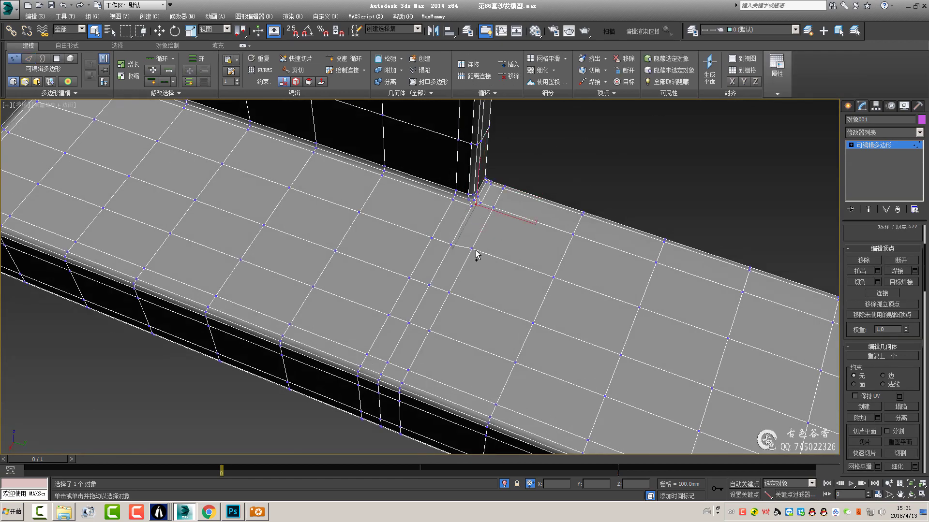
pyautogui.keyDown('alt'); pyautogui.moveTo(502, 263); pyautogui.dragTo(675, 203, button='middle'); pyautogui.keyUp('alt')
pyautogui.click(603, 197)
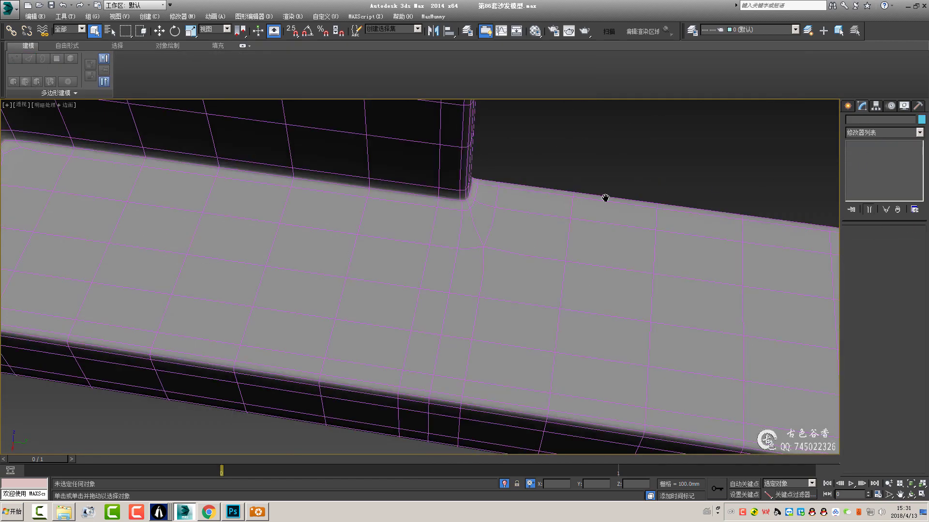
pyautogui.moveTo(603, 196)
pyautogui.keyDown('alt'); pyautogui.mouseDown(button='middle')
pyautogui.moveTo(392, 238)
pyautogui.moveTo(486, 282)
pyautogui.moveTo(474, 261)
pyautogui.moveTo(500, 263)
pyautogui.moveTo(474, 249)
pyautogui.mouseUp(button='middle'); pyautogui.keyUp('alt')
pyautogui.click(392, 239)
pyautogui.scroll(-3, 486, 282)
pyautogui.scroll(4, 486, 282)
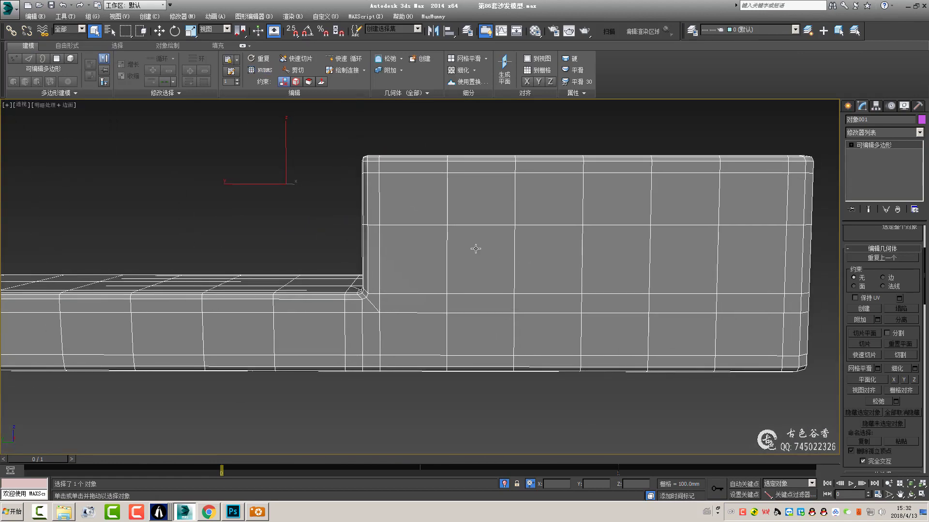
# - Select the raised section's front faces, filling the faces between the two corner faces
pyautogui.press('4')
pyautogui.keyDown('ctrl'); pyautogui.click(462, 251); pyautogui.keyUp('ctrl')
pyautogui.keyDown('ctrl'); pyautogui.click(423, 278); pyautogui.keyUp('ctrl')
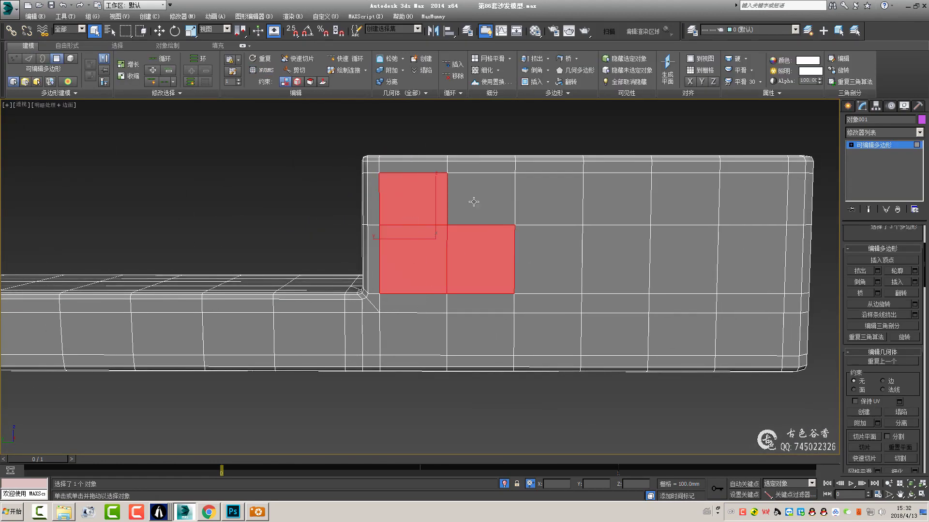
pyautogui.keyDown('ctrl'); pyautogui.click(480, 199); pyautogui.keyUp('ctrl')
pyautogui.keyDown('ctrl'); pyautogui.click(549, 198); pyautogui.keyUp('ctrl')
pyautogui.keyDown('ctrl'); pyautogui.click(549, 259); pyautogui.keyUp('ctrl')
pyautogui.click(411, 198)
pyautogui.keyDown('ctrl'); pyautogui.click(739, 331); pyautogui.keyUp('ctrl')
pyautogui.keyDown('alt'); pyautogui.moveTo(738, 331); pyautogui.dragTo(638, 339, button='middle'); pyautogui.keyUp('alt')
pyautogui.keyDown('ctrl'); pyautogui.click(636, 338); pyautogui.keyUp('ctrl')
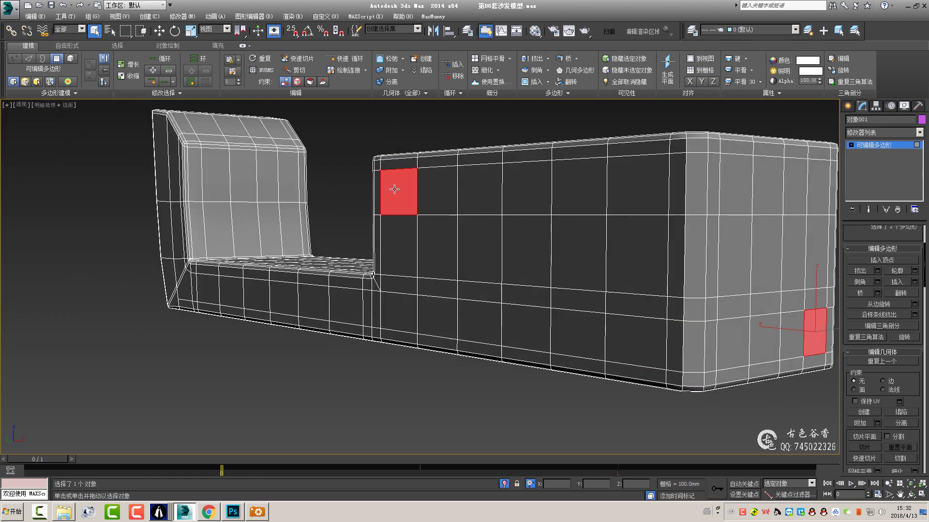
pyautogui.click(182, 94)
pyautogui.click(409, 188)
pyautogui.keyDown('ctrl'); pyautogui.click(626, 331); pyautogui.keyUp('ctrl')
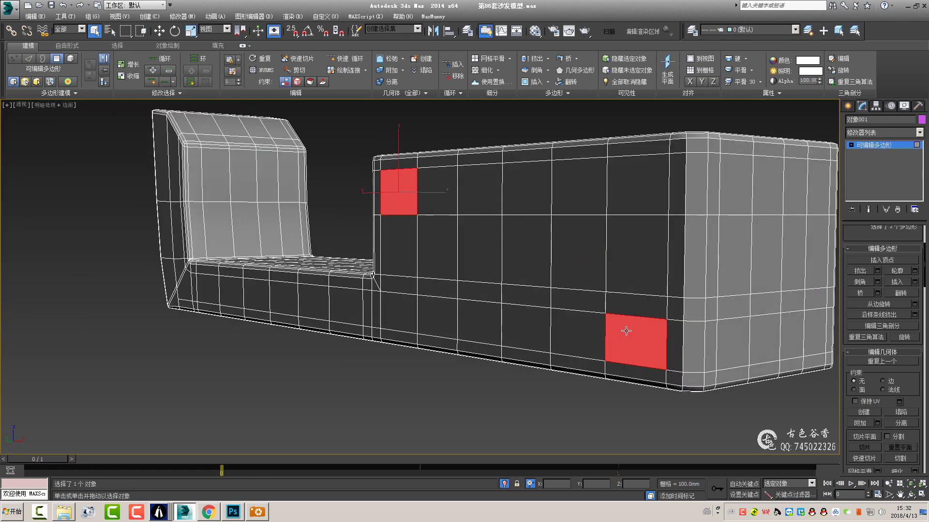
pyautogui.click(173, 94)
pyautogui.click(171, 123)
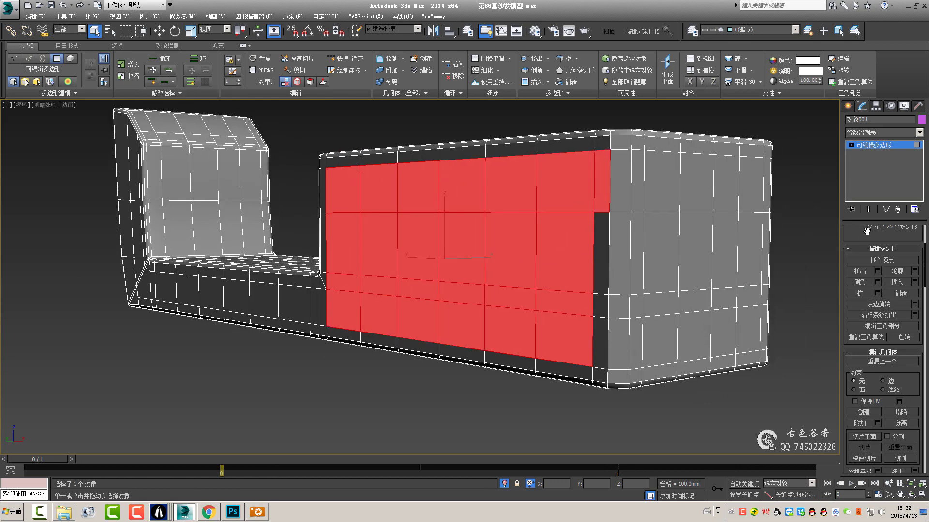
# - Add the edge-column, side panel, notch and right-edge faces to the selection
pyautogui.scroll(3, 867, 231)
pyautogui.keyDown('ctrl'); pyautogui.click(620, 184); pyautogui.keyUp('ctrl')
pyautogui.keyDown('ctrl'); pyautogui.click(620, 257); pyautogui.keyUp('ctrl')
pyautogui.keyDown('ctrl'); pyautogui.click(601, 257); pyautogui.keyUp('ctrl')
pyautogui.keyDown('ctrl'); pyautogui.click(601, 341); pyautogui.keyUp('ctrl')
pyautogui.keyDown('ctrl'); pyautogui.click(616, 327); pyautogui.keyUp('ctrl')
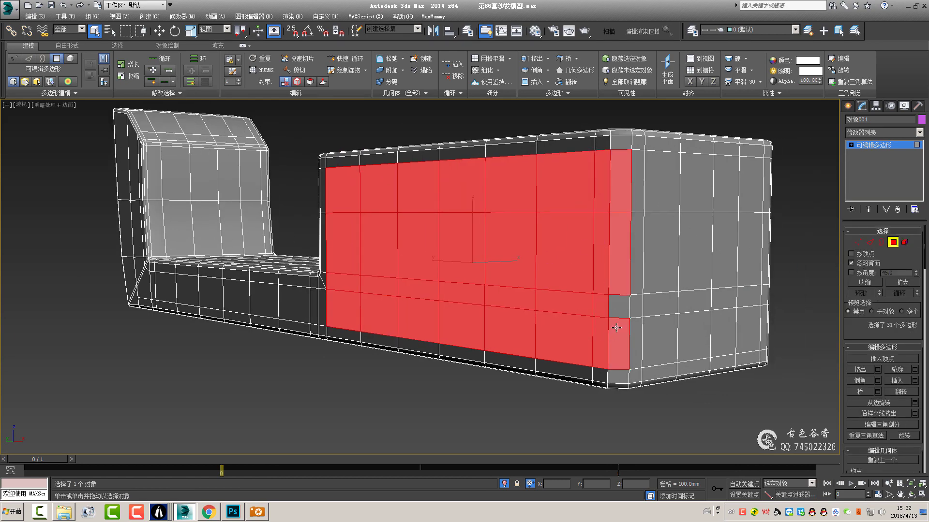
pyautogui.keyDown('ctrl'); pyautogui.click(635, 343); pyautogui.keyUp('ctrl')
pyautogui.keyDown('ctrl'); pyautogui.click(660, 334); pyautogui.keyUp('ctrl')
pyautogui.keyDown('ctrl'); pyautogui.click(651, 252); pyautogui.keyUp('ctrl')
pyautogui.keyDown('ctrl'); pyautogui.click(660, 183); pyautogui.keyUp('ctrl')
pyautogui.keyDown('ctrl'); pyautogui.click(696, 183); pyautogui.keyUp('ctrl')
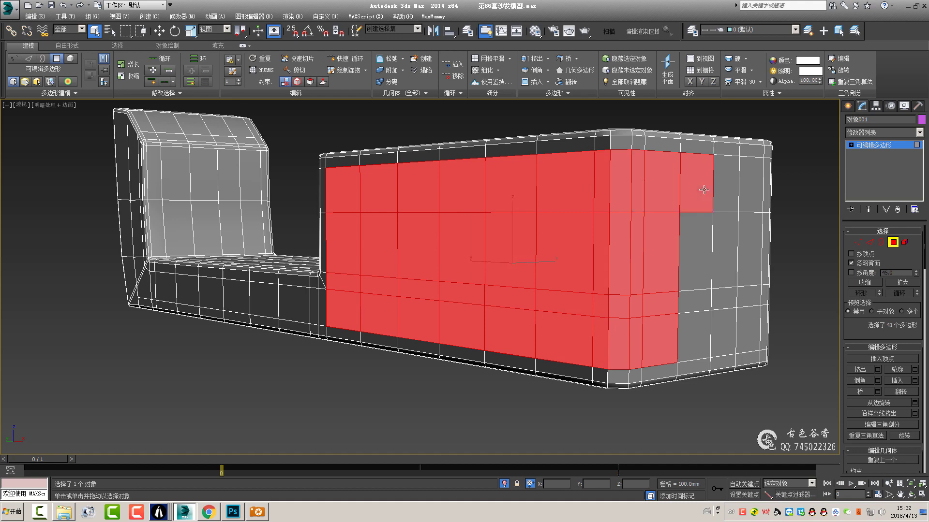
pyautogui.keyDown('ctrl'); pyautogui.click(695, 338); pyautogui.keyUp('ctrl')
pyautogui.keyDown('ctrl'); pyautogui.click(724, 334); pyautogui.keyUp('ctrl')
pyautogui.keyDown('ctrl'); pyautogui.click(694, 300); pyautogui.keyUp('ctrl')
pyautogui.keyDown('ctrl'); pyautogui.click(724, 261); pyautogui.keyUp('ctrl')
pyautogui.keyDown('ctrl'); pyautogui.click(725, 184); pyautogui.keyUp('ctrl')
pyautogui.keyDown('ctrl'); pyautogui.click(750, 249); pyautogui.keyUp('ctrl')
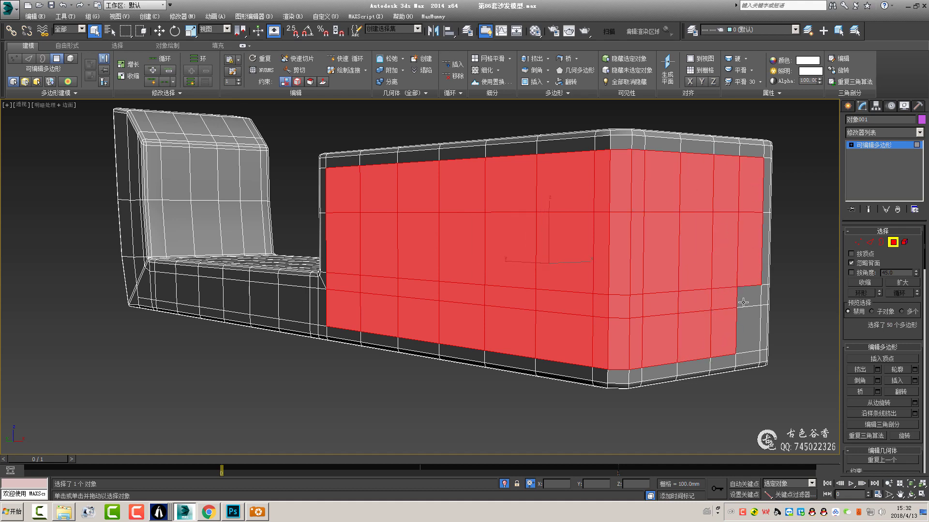
# - Extend the selection along the bottom strip round the left corner, then convert it to edges
pyautogui.moveTo(715, 335)
pyautogui.keyDown('alt'); pyautogui.mouseDown(button='middle')
pyautogui.moveTo(450, 327)
pyautogui.moveTo(498, 338)
pyautogui.moveTo(472, 249)
pyautogui.mouseUp(button='middle'); pyautogui.keyUp('alt')
pyautogui.scroll(2, 524, 348)
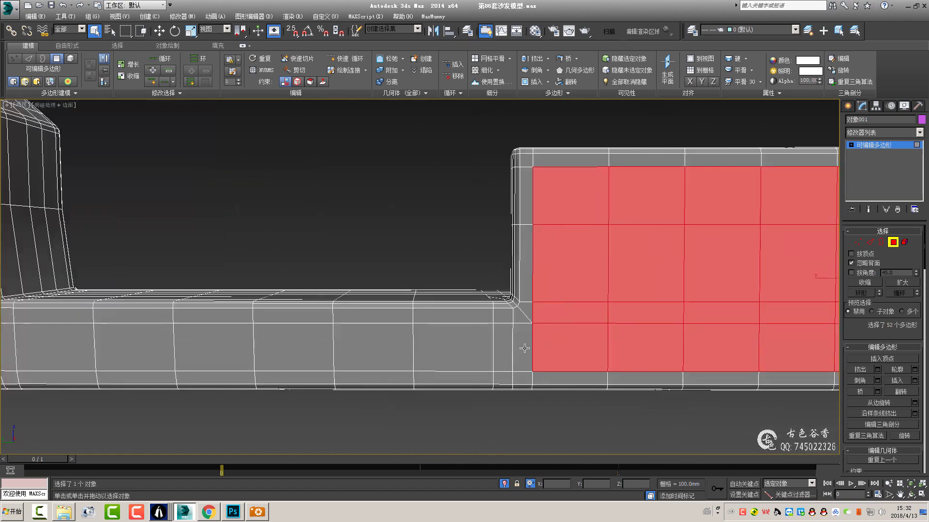
pyautogui.keyDown('ctrl'); pyautogui.click(523, 348); pyautogui.keyUp('ctrl')
pyautogui.keyDown('ctrl'); pyautogui.click(384, 342); pyautogui.keyUp('ctrl')
pyautogui.keyDown('alt'); pyautogui.moveTo(384, 342); pyautogui.dragTo(370, 328, button='middle'); pyautogui.keyUp('alt')
pyautogui.keyDown('ctrl'); pyautogui.click(348, 319); pyautogui.keyUp('ctrl')
pyautogui.keyDown('ctrl'); pyautogui.click(263, 319); pyautogui.keyUp('ctrl')
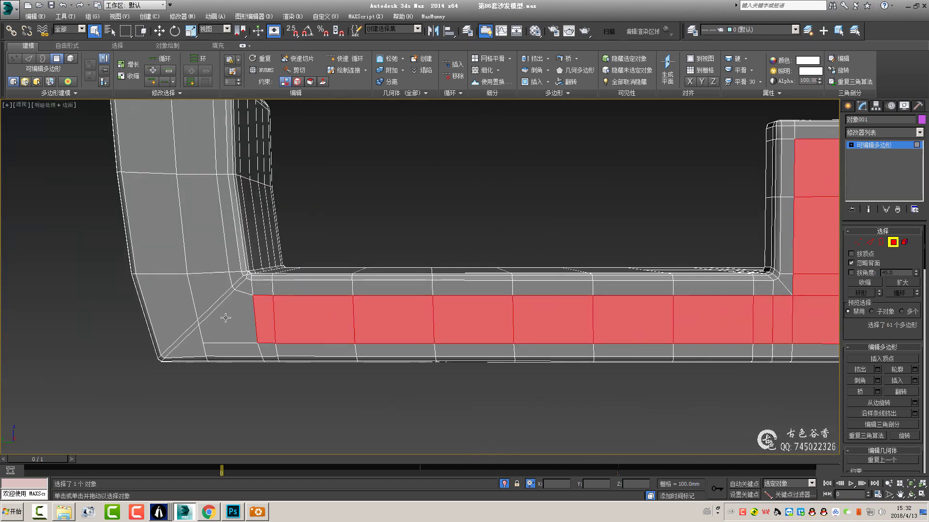
pyautogui.keyDown('ctrl'); pyautogui.click(226, 318); pyautogui.keyUp('ctrl')
pyautogui.scroll(2, 226, 317)
pyautogui.scroll(-2, 338, 329)
pyautogui.scroll(1, 426, 345)
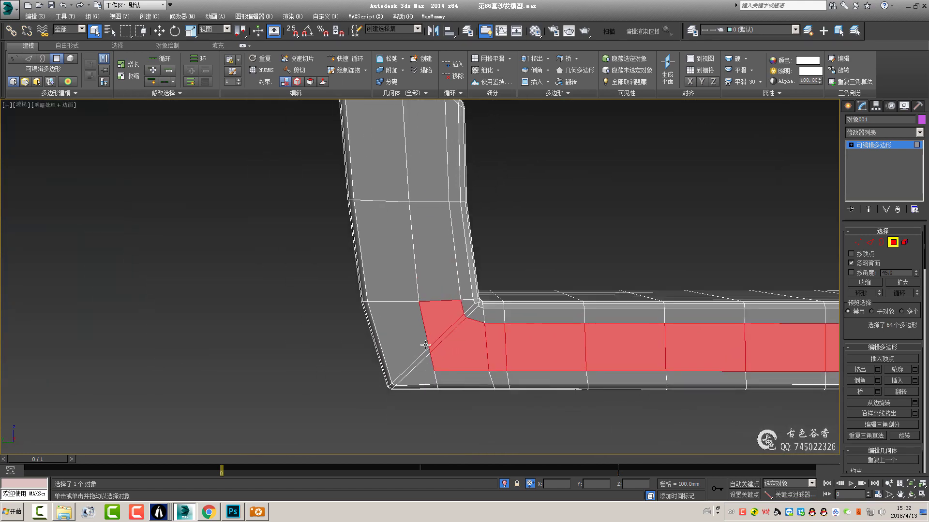
pyautogui.press('2')
pyautogui.click(407, 375)
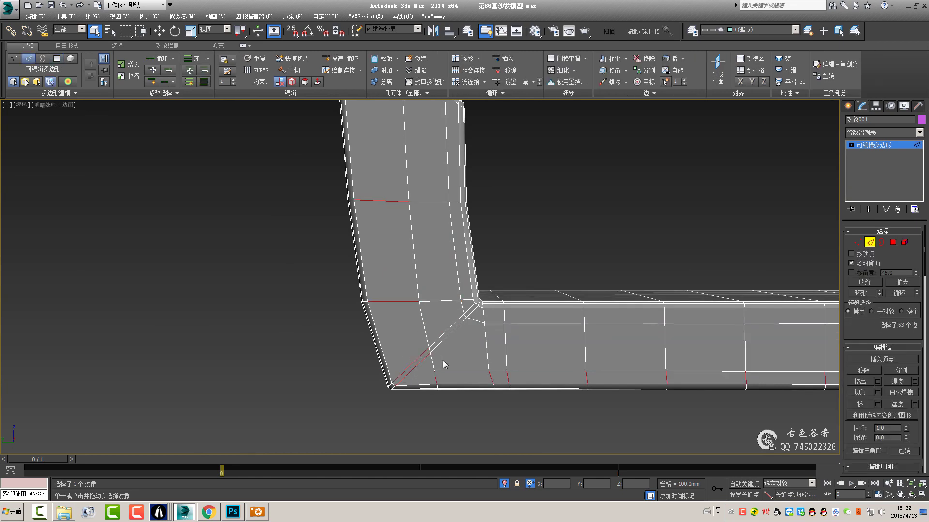
# - Deselect the seat-section edges and connect the remaining edges into a vertical loop
pyautogui.scroll(-4, 443, 361)
pyautogui.keyDown('alt'); pyautogui.moveTo(390, 301); pyautogui.dragTo(518, 338, button='middle'); pyautogui.keyUp('alt')
pyautogui.keyDown('alt'); pyautogui.moveTo(518, 338); pyautogui.dragTo(430, 296); pyautogui.keyUp('alt')
pyautogui.scroll(5, 436, 337)
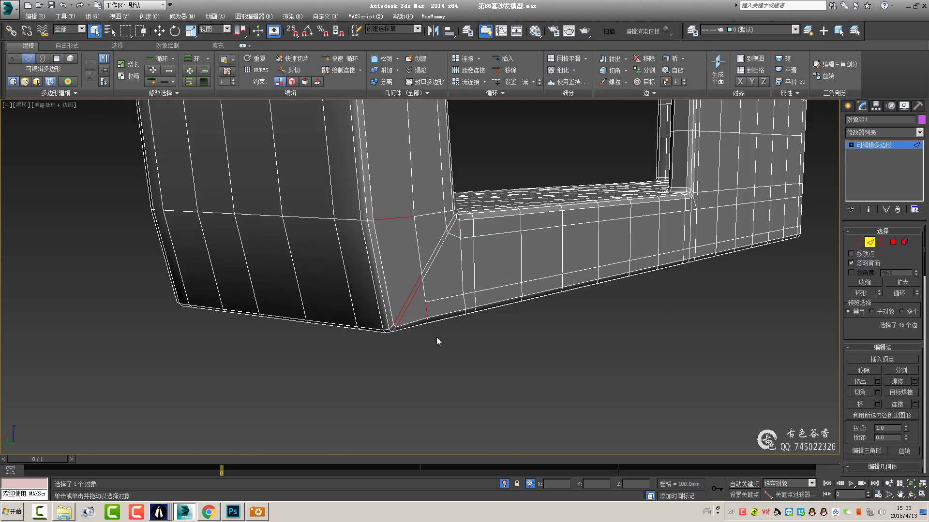
pyautogui.scroll(2, 267, 328)
pyautogui.scroll(-2, 266, 328)
pyautogui.scroll(-2, 323, 364)
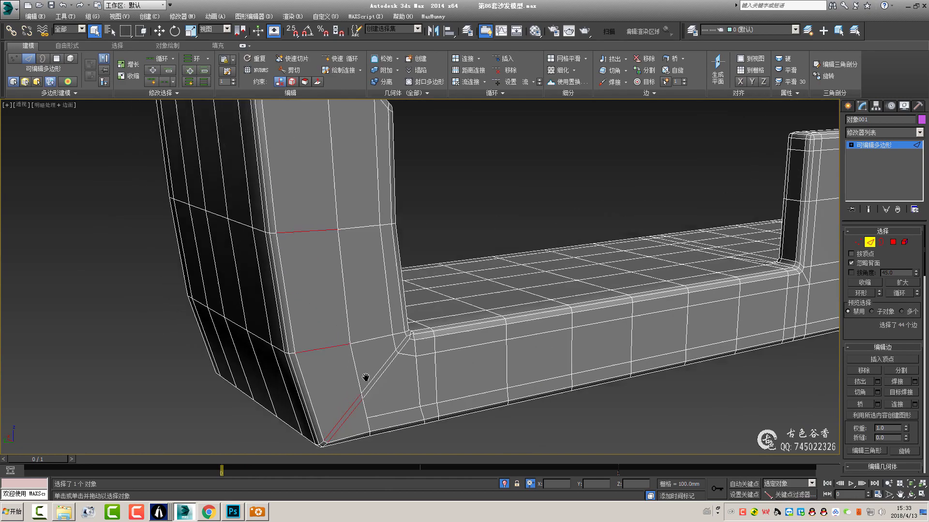
pyautogui.moveTo(323, 364)
pyautogui.keyDown('alt'); pyautogui.mouseDown(button='middle')
pyautogui.moveTo(467, 339)
pyautogui.moveTo(450, 305)
pyautogui.mouseUp(button='middle'); pyautogui.keyUp('alt')
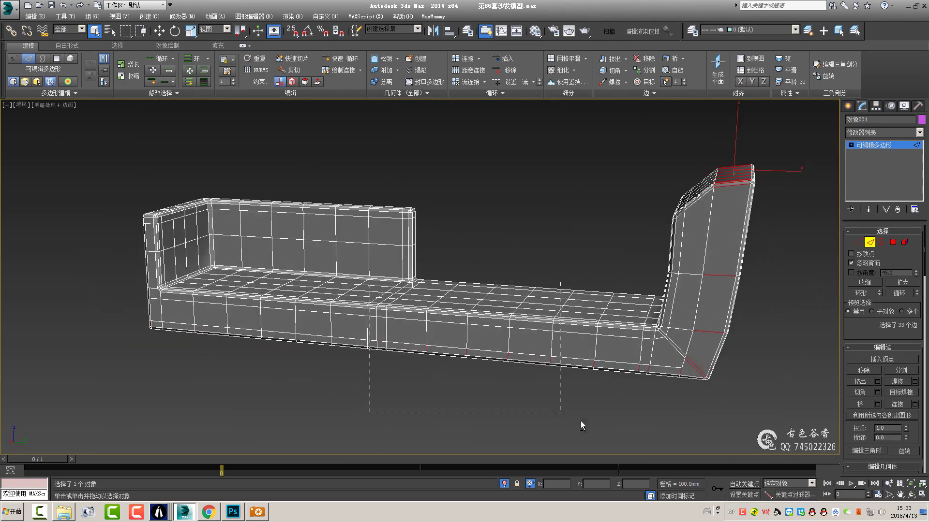
pyautogui.moveTo(572, 384)
pyautogui.keyDown('alt'); pyautogui.mouseDown(button='middle')
pyautogui.moveTo(359, 257)
pyautogui.moveTo(601, 291)
pyautogui.mouseUp(button='middle'); pyautogui.keyUp('alt')
pyautogui.scroll(5, 581, 302)
pyautogui.scroll(-4, 581, 302)
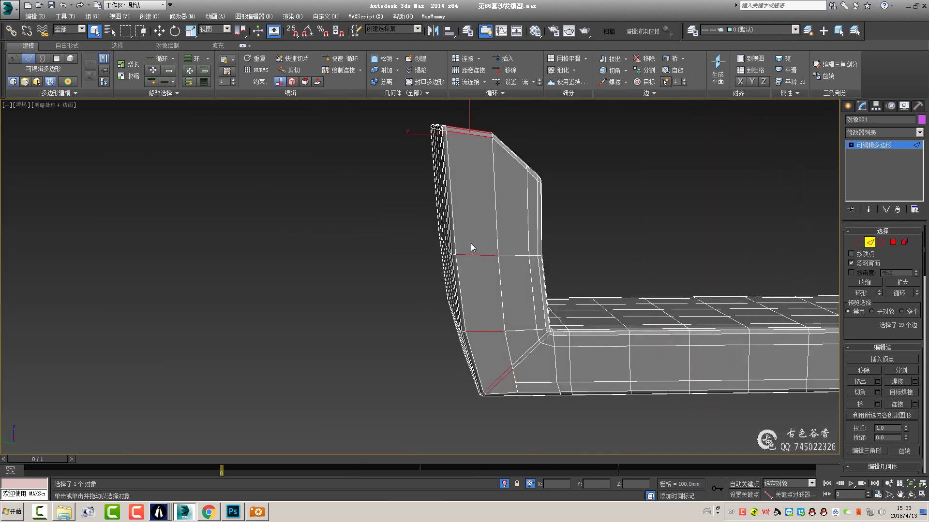
pyautogui.scroll(-1, 471, 242)
pyautogui.hotkey('ctrl', 'shift', 'e')
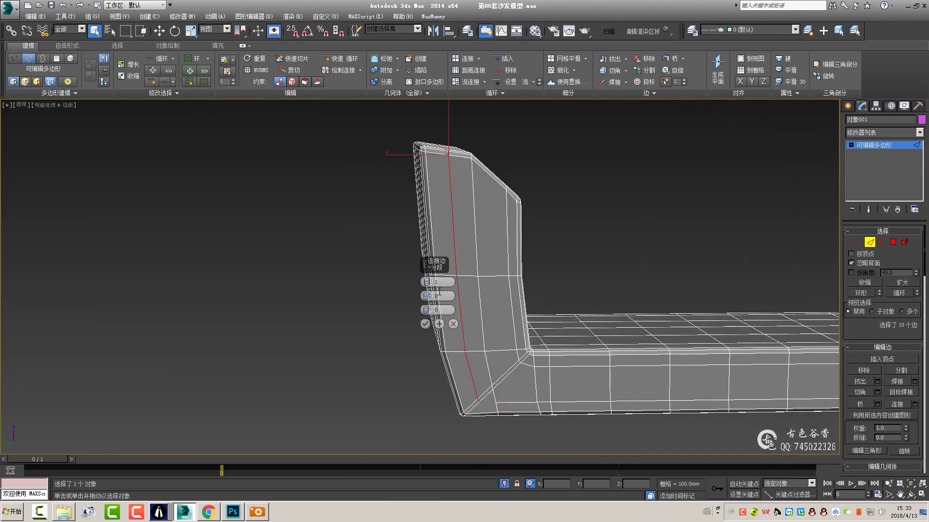
# - In the Left view, move the two diagonal vertices at the arm's lower bend down-left toward the corner
pyautogui.press('1')
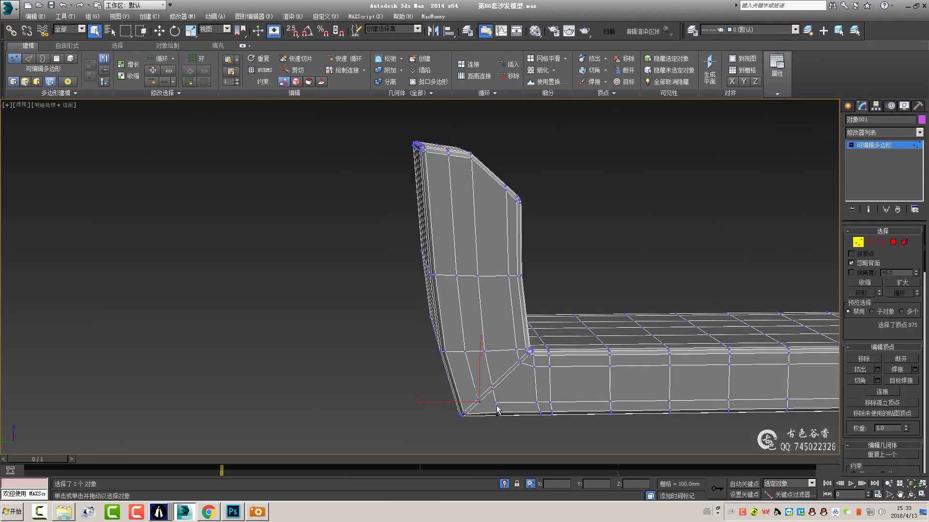
pyautogui.press('l')
pyautogui.scroll(5, 474, 234)
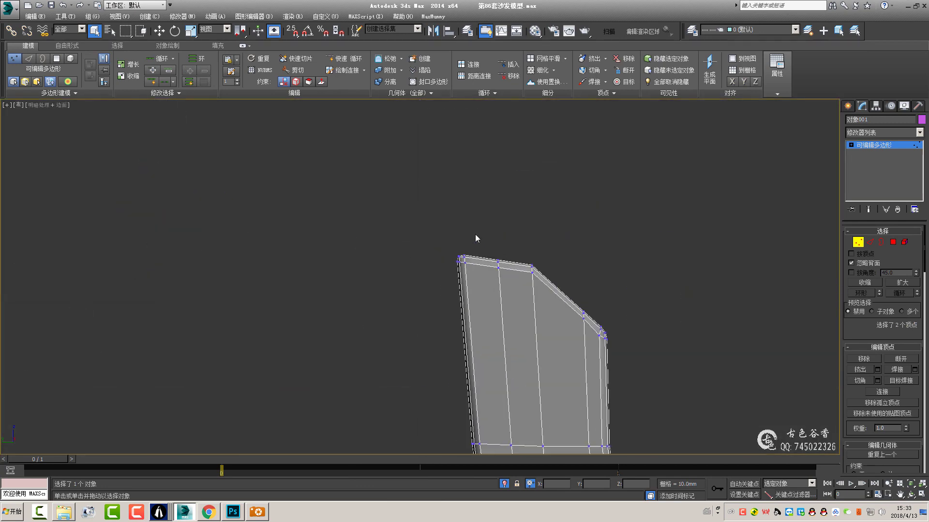
pyautogui.scroll(1, 519, 252)
pyautogui.moveTo(494, 241); pyautogui.dragTo(483, 107, button='middle')
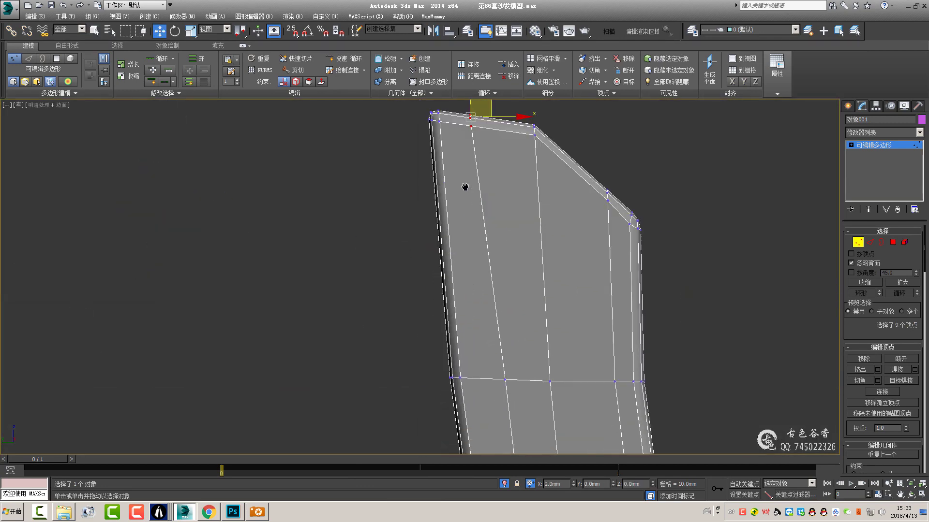
pyautogui.click(505, 368)
pyautogui.moveTo(492, 209)
pyautogui.mouseDown(button='middle')
pyautogui.moveTo(492, 309)
pyautogui.moveTo(465, 183)
pyautogui.mouseUp(button='middle')
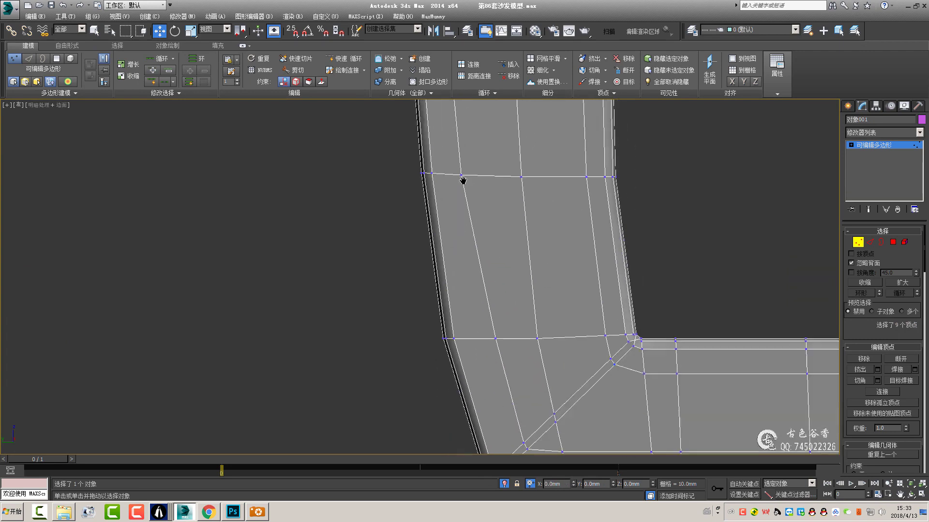
pyautogui.click(486, 263)
pyautogui.scroll(2, 510, 262)
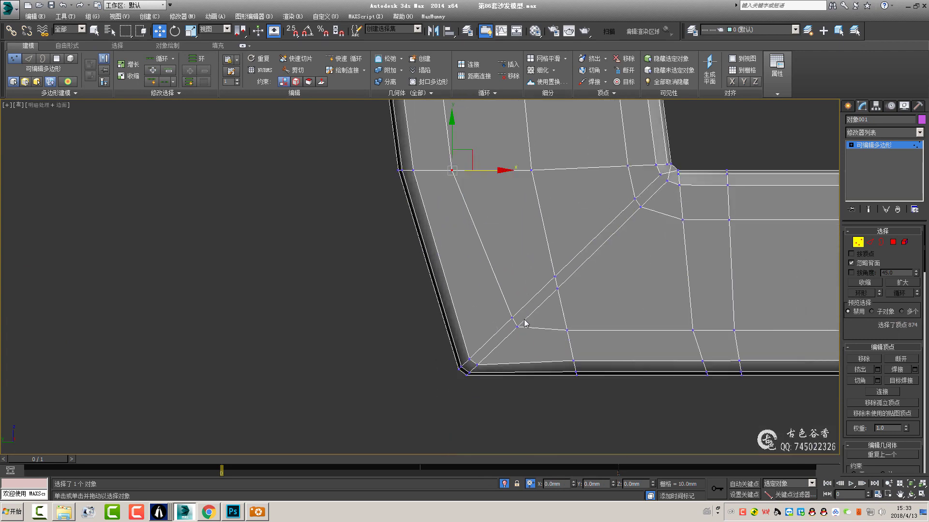
pyautogui.click(516, 321)
pyautogui.moveTo(536, 323); pyautogui.dragTo(531, 317)
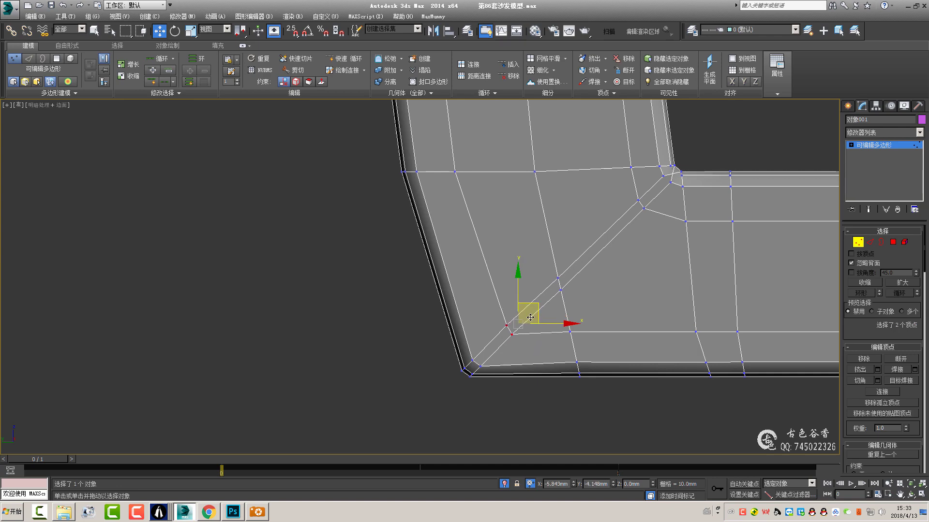
pyautogui.scroll(-3, 534, 307)
pyautogui.scroll(-3, 601, 245)
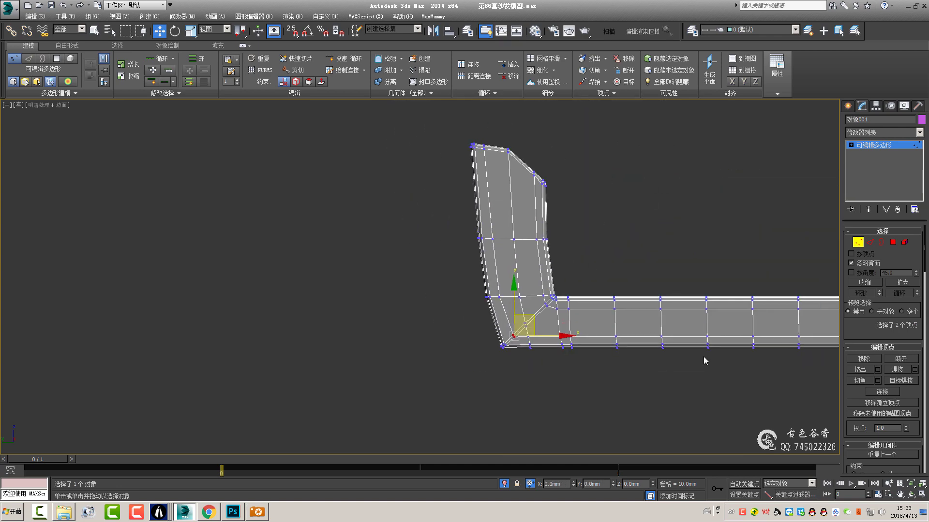
# - Check the arm in perspective and four views, then select the edges along its outer border
pyautogui.press('p')
pyautogui.moveTo(704, 358); pyautogui.dragTo(494, 274, button='middle')
pyautogui.scroll(-3, 493, 274)
pyautogui.keyDown('alt'); pyautogui.moveTo(617, 282); pyautogui.dragTo(435, 309, button='middle'); pyautogui.keyUp('alt')
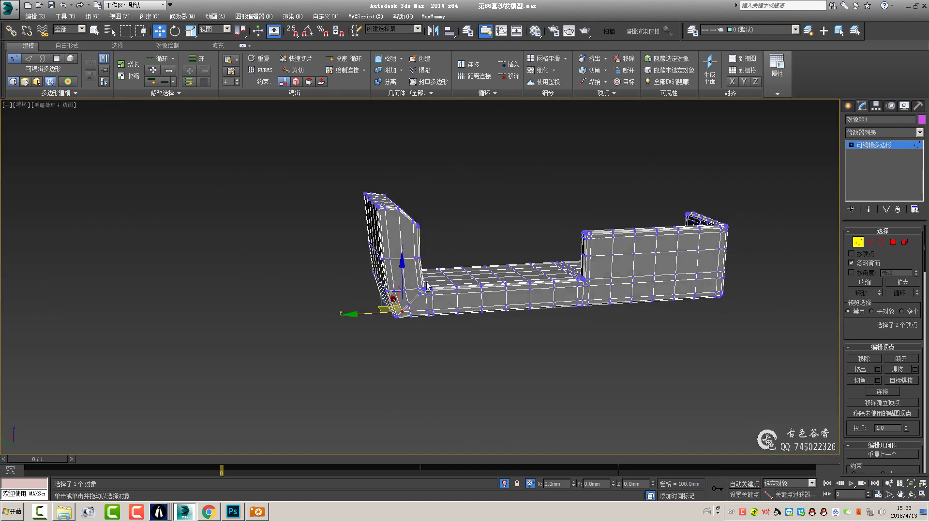
pyautogui.scroll(5, 396, 324)
pyautogui.scroll(2, 396, 324)
pyautogui.hotkey('alt', 'w')
pyautogui.hotkey('alt', 'w')
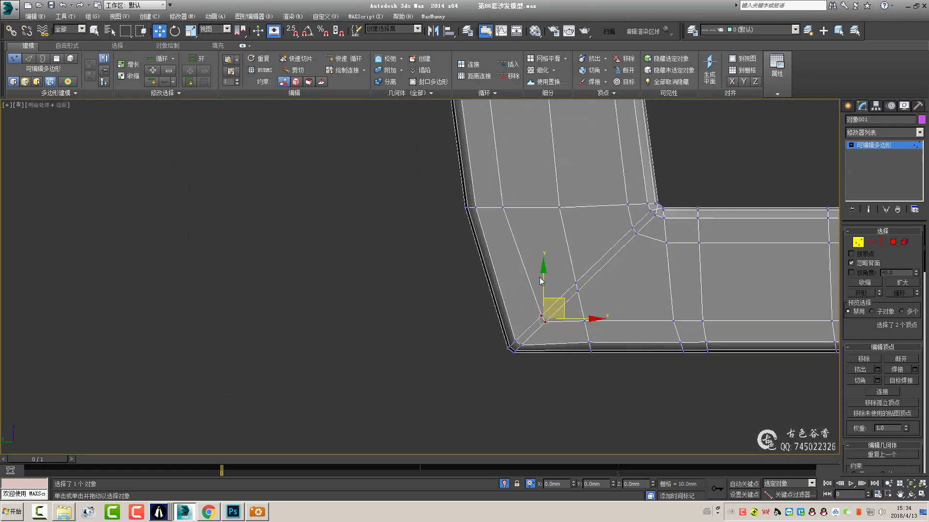
pyautogui.press('2')
pyautogui.click(541, 261)
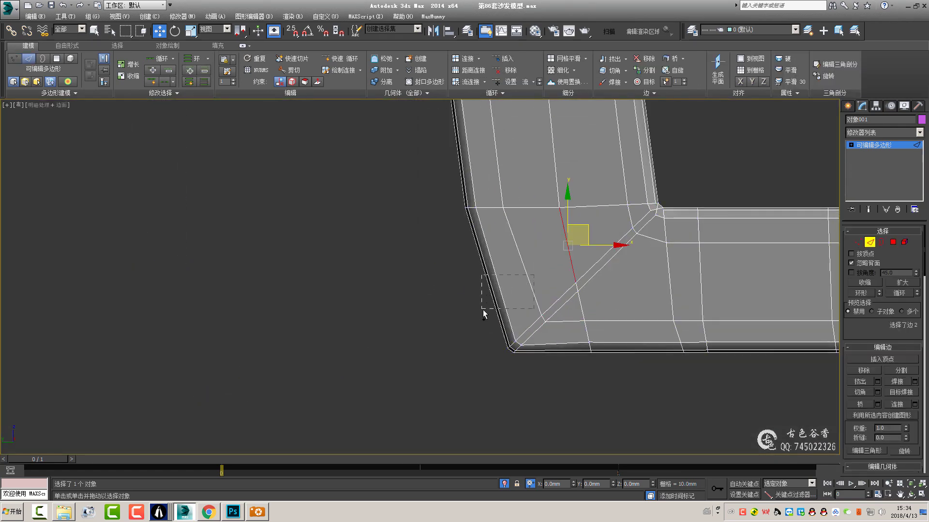
pyautogui.moveTo(483, 311); pyautogui.dragTo(484, 312)
# - Select the two corner vertices and start Target Weld on them
pyautogui.scroll(2, 494, 382)
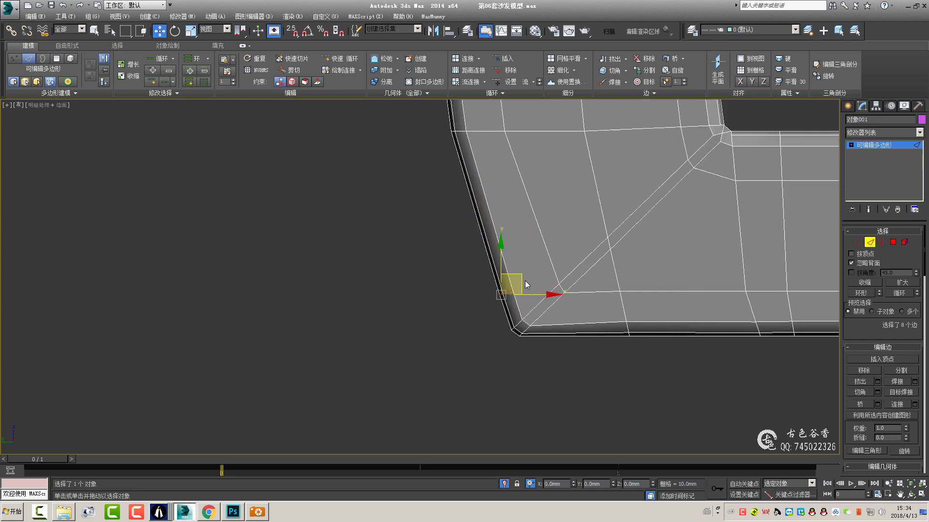
pyautogui.scroll(1, 542, 292)
pyautogui.scroll(-2, 529, 291)
pyautogui.scroll(2, 529, 314)
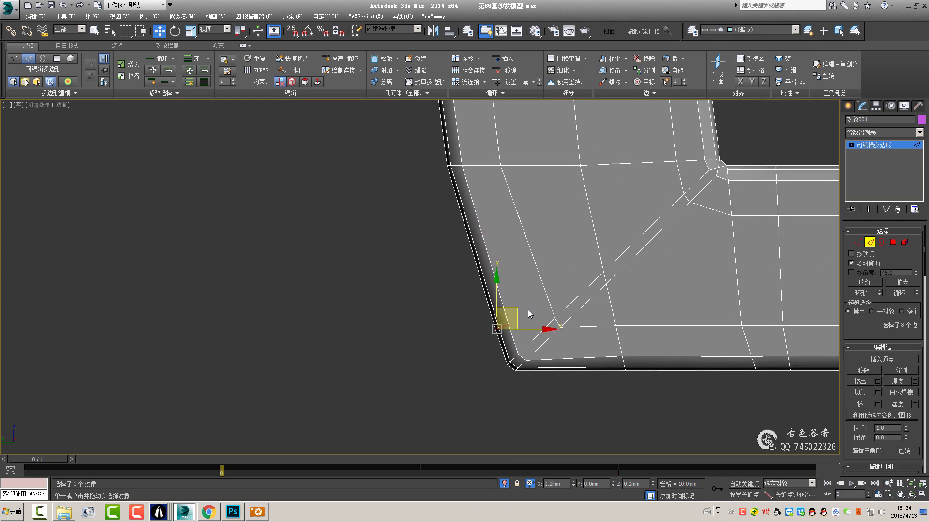
pyautogui.press('1')
pyautogui.click(507, 324)
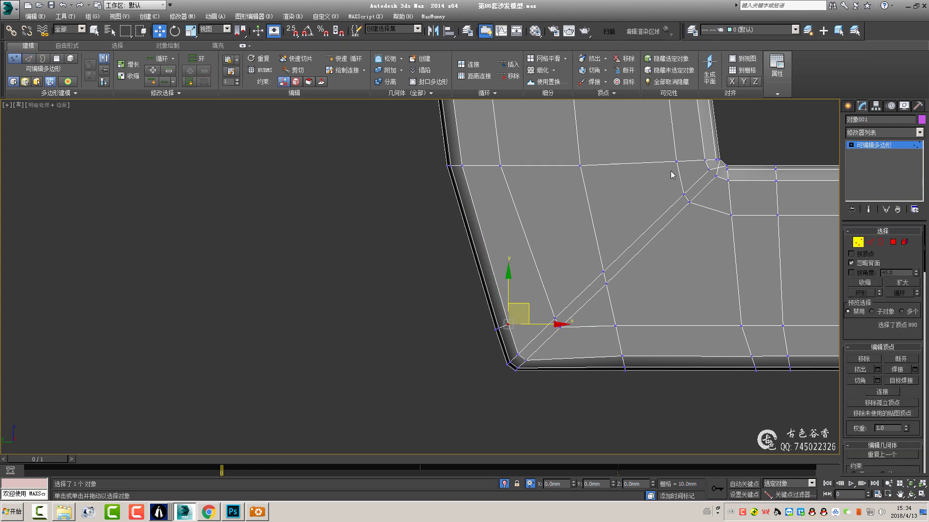
pyautogui.keyDown('ctrl'); pyautogui.click(676, 161); pyautogui.keyUp('ctrl')
pyautogui.hotkey('ctrl', 'shift', 't')
# - Orbit the Perspective view to the sofa's inner seat-arm corner and select a vertex there
pyautogui.press('w')
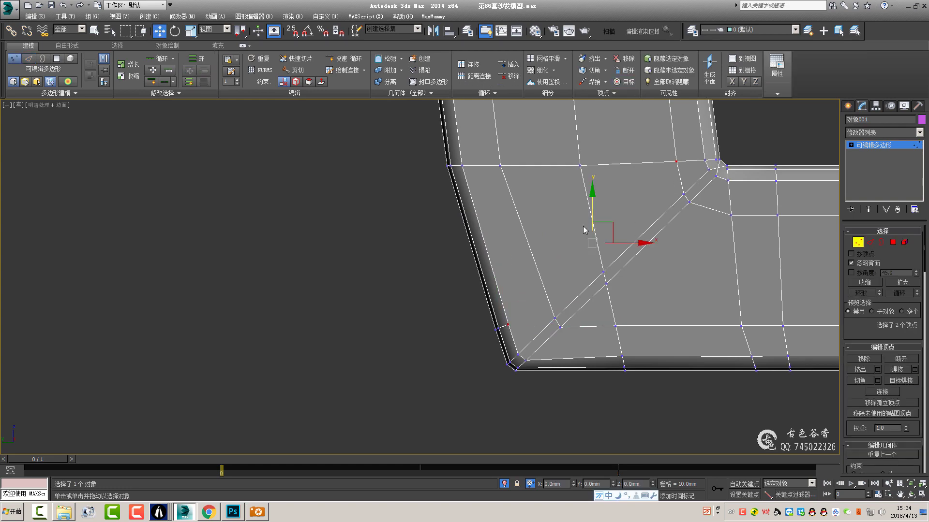
pyautogui.press('p')
pyautogui.press('q')
pyautogui.keyDown('alt'); pyautogui.moveTo(500, 318); pyautogui.dragTo(544, 297, button='middle'); pyautogui.keyUp('alt')
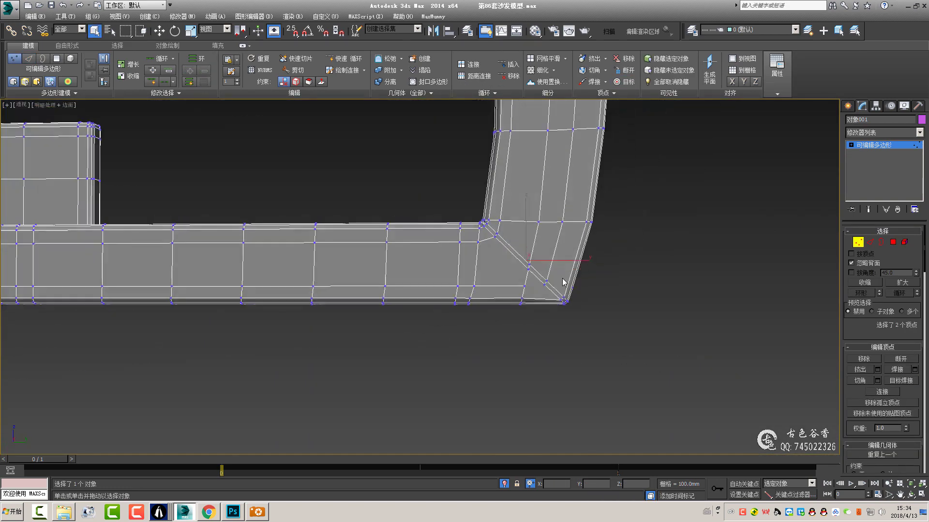
pyautogui.scroll(3, 543, 297)
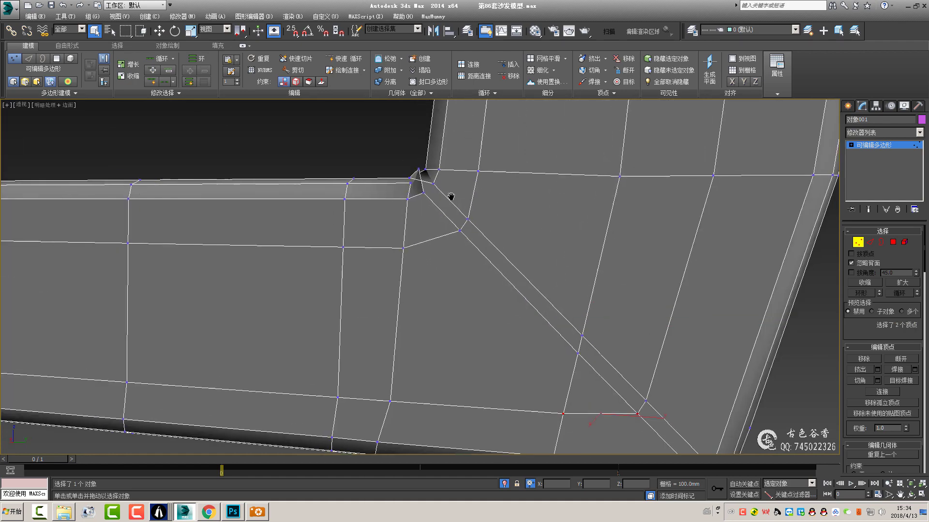
pyautogui.scroll(4, 420, 189)
pyautogui.click(426, 194)
pyautogui.scroll(-3, 435, 186)
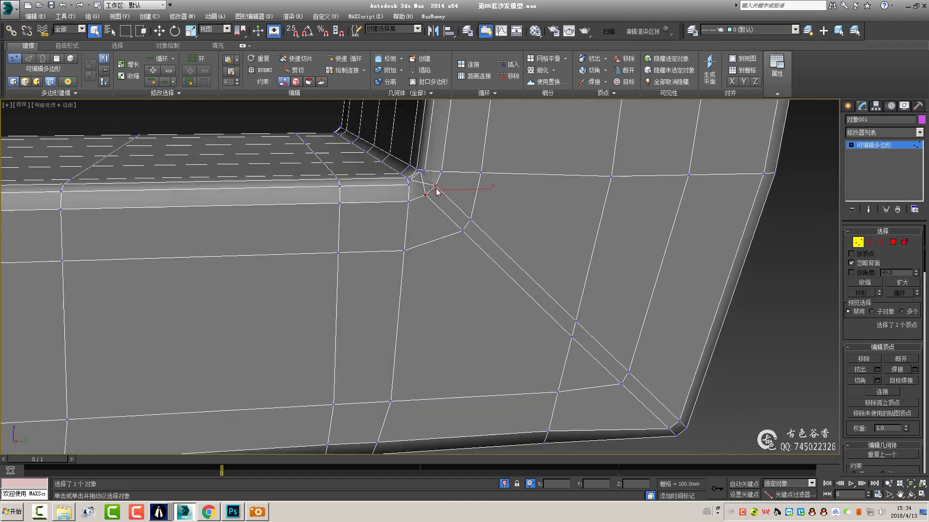
# - Frame the inner-corner edge, then select and zoom onto an inner-corner vertex
pyautogui.press('2')
pyautogui.click(420, 183)
pyautogui.press('z')
pyautogui.scroll(-3, 448, 202)
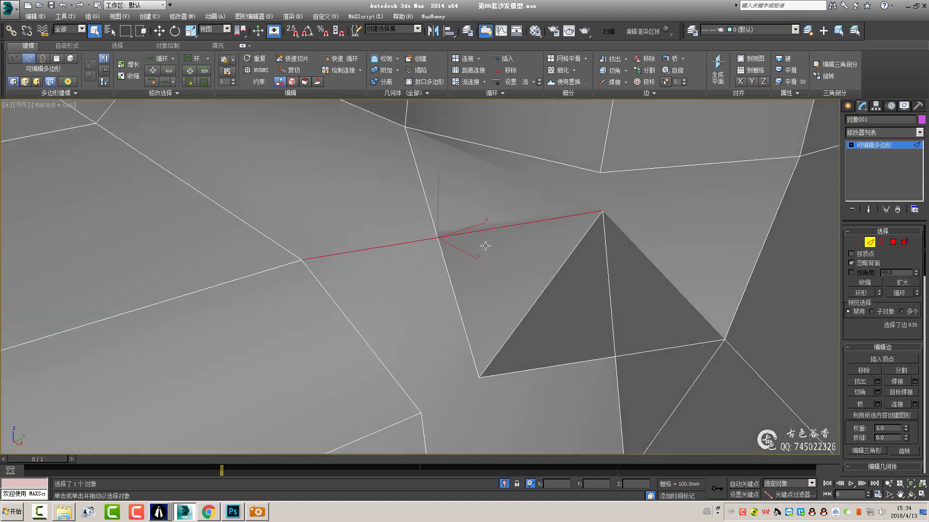
pyautogui.press('1')
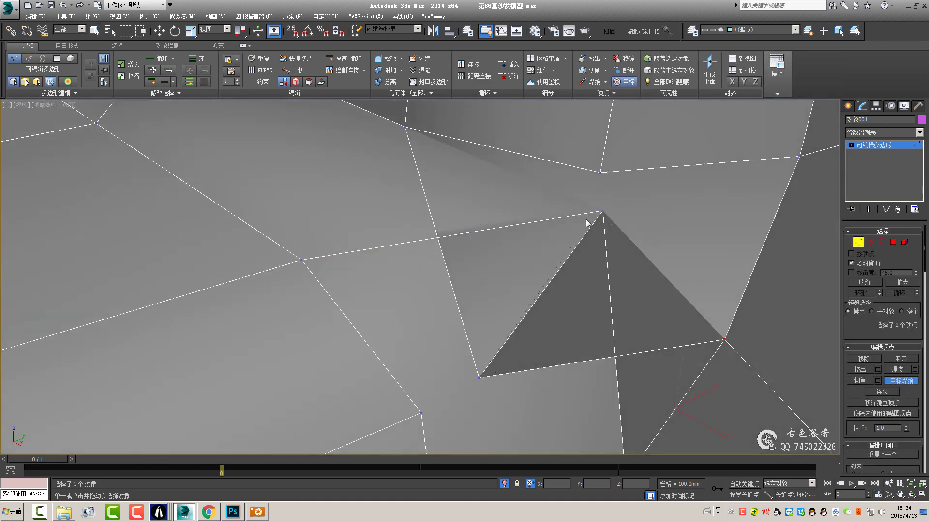
pyautogui.click(600, 209)
pyautogui.press('z')
pyautogui.press('w')
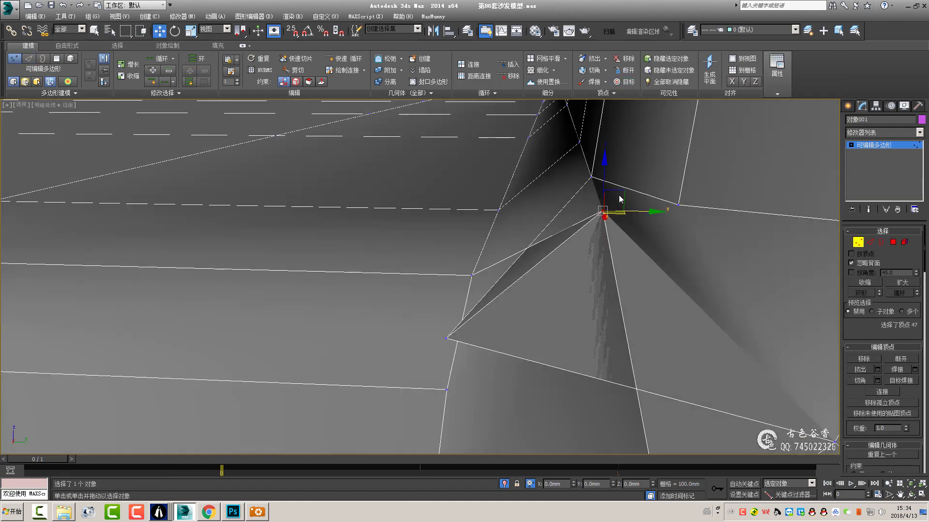
pyautogui.scroll(3, 619, 195)
pyautogui.scroll(-2, 447, 339)
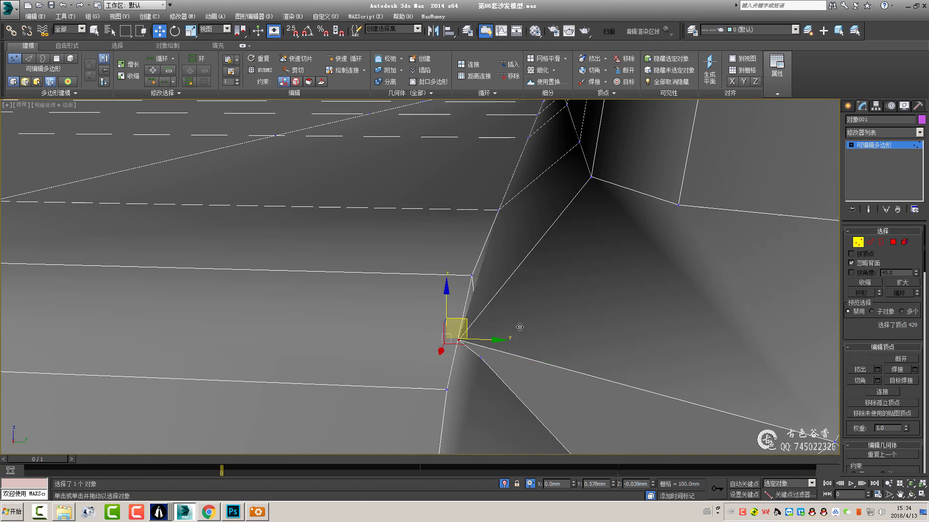
# - Try neighbouring inner-corner vertices, narrowing the selection back to one
pyautogui.click(677, 223)
pyautogui.scroll(4, 677, 223)
pyautogui.keyDown('ctrl'); pyautogui.click(640, 179); pyautogui.keyUp('ctrl')
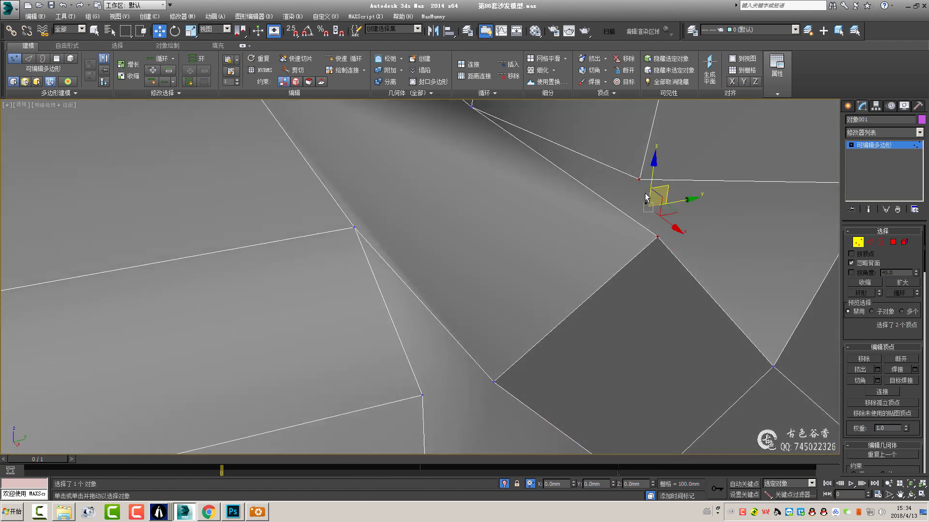
pyautogui.click(656, 237)
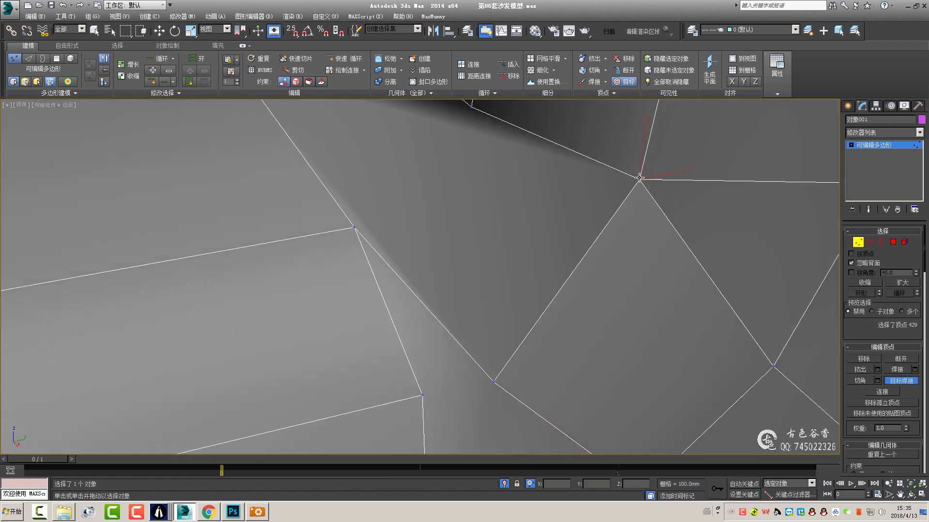
pyautogui.scroll(3, 491, 291)
# - Target Weld the stray inner-corner vertex onto its neighbouring vertex
pyautogui.click(530, 303)
pyautogui.keyDown('ctrl'); pyautogui.click(496, 312); pyautogui.keyUp('ctrl')
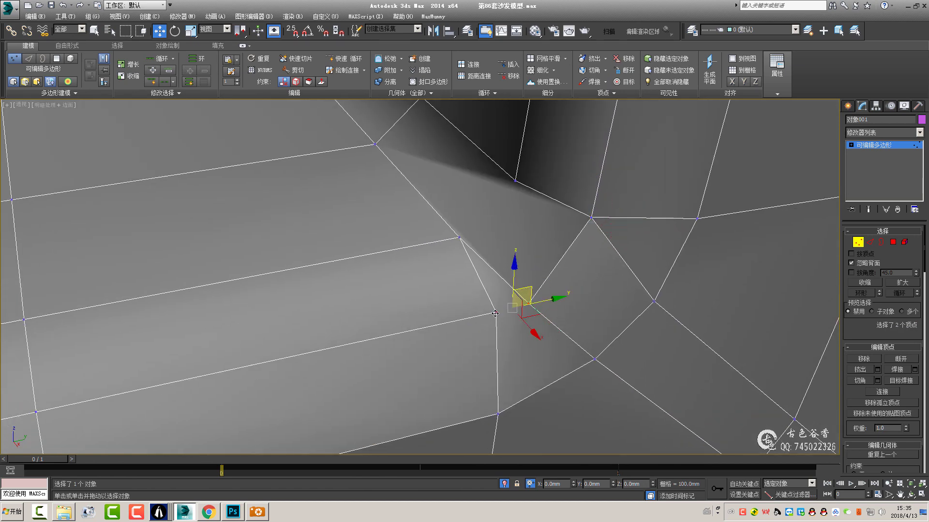
pyautogui.hotkey('ctrl', 'shift', 'w')
pyautogui.click(497, 312)
pyautogui.press('w')
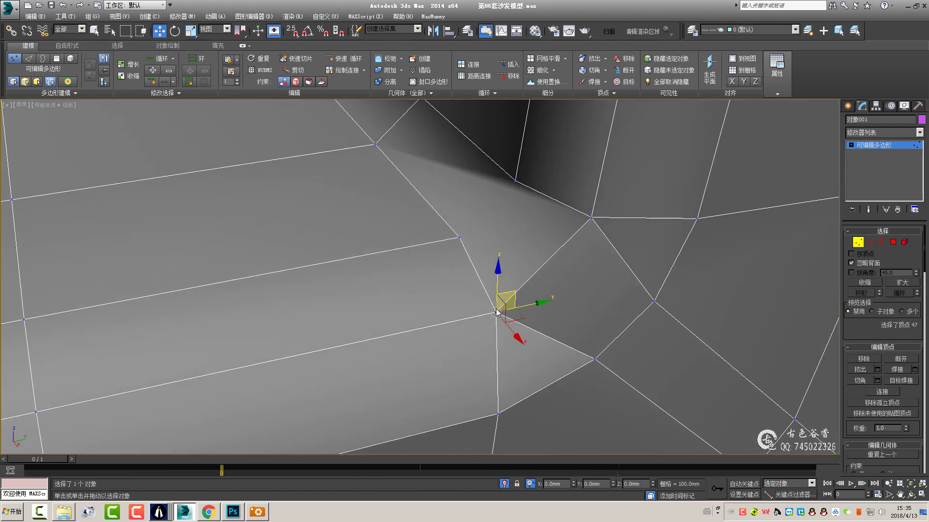
# - Orbit around the arm corner and select the vertices near it
pyautogui.click(458, 237)
pyautogui.keyDown('ctrl'); pyautogui.click(515, 181); pyautogui.keyUp('ctrl')
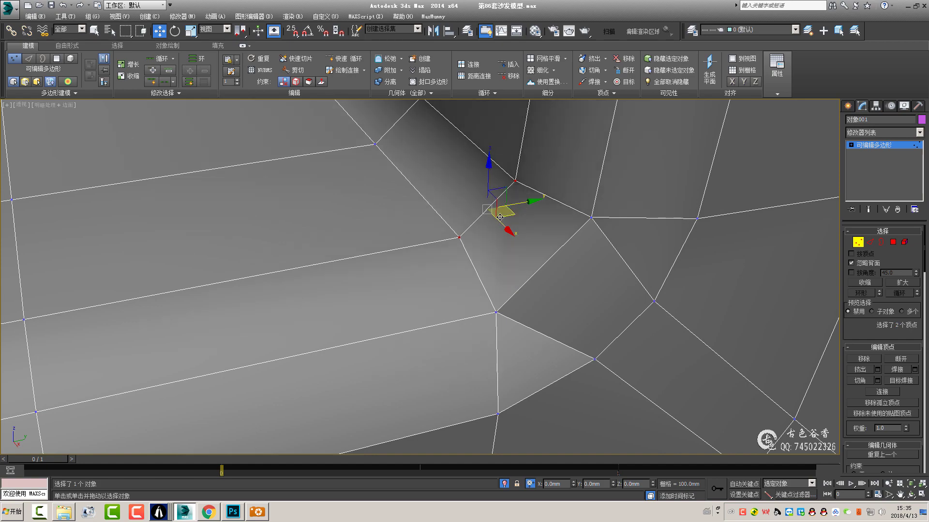
pyautogui.moveTo(515, 187)
pyautogui.keyDown('alt'); pyautogui.mouseDown(button='middle')
pyautogui.moveTo(581, 260)
pyautogui.moveTo(593, 251)
pyautogui.moveTo(563, 260)
pyautogui.moveTo(551, 252)
pyautogui.moveTo(551, 260)
pyautogui.moveTo(566, 203)
pyautogui.moveTo(598, 235)
pyautogui.moveTo(585, 247)
pyautogui.mouseUp(button='middle'); pyautogui.keyUp('alt')
pyautogui.click(545, 253)
pyautogui.click(563, 239)
pyautogui.click(556, 191)
pyautogui.click(593, 234)
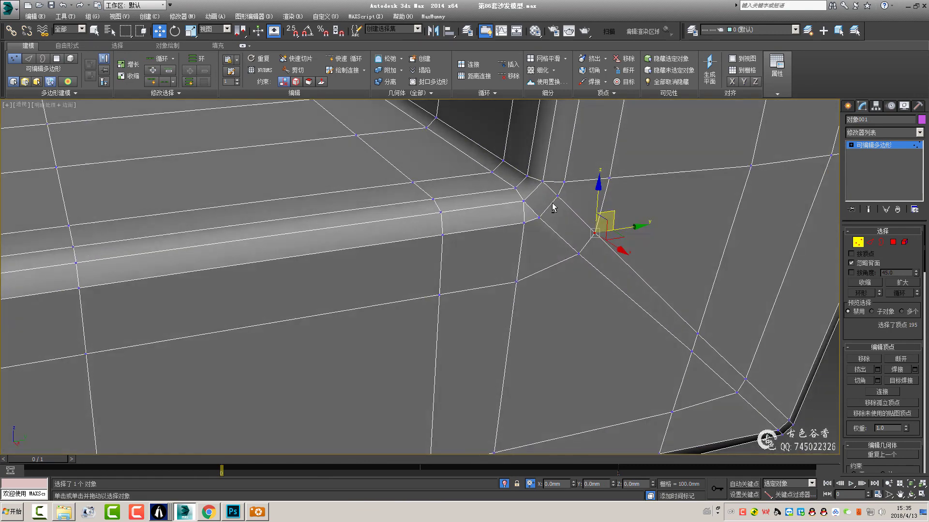
# - Apply a 0.001mm vertex weld, then inspect an edge at the corner
pyautogui.click(915, 370)
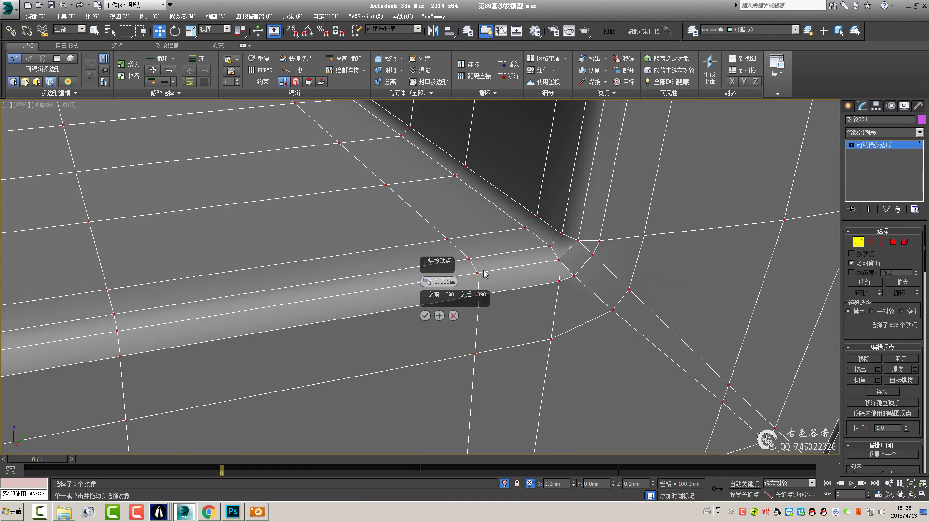
pyautogui.click(425, 315)
pyautogui.scroll(2, 581, 249)
pyautogui.press('2')
pyautogui.click(556, 247)
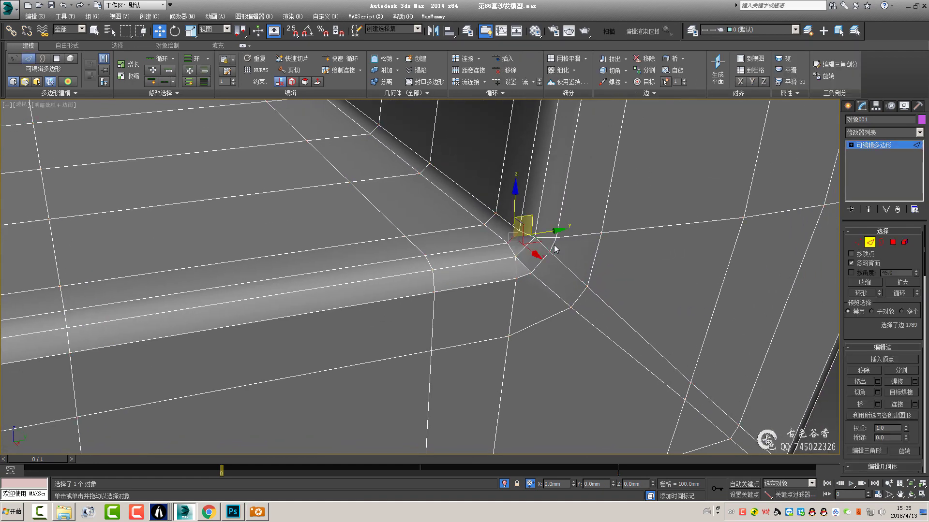
pyautogui.click(568, 253)
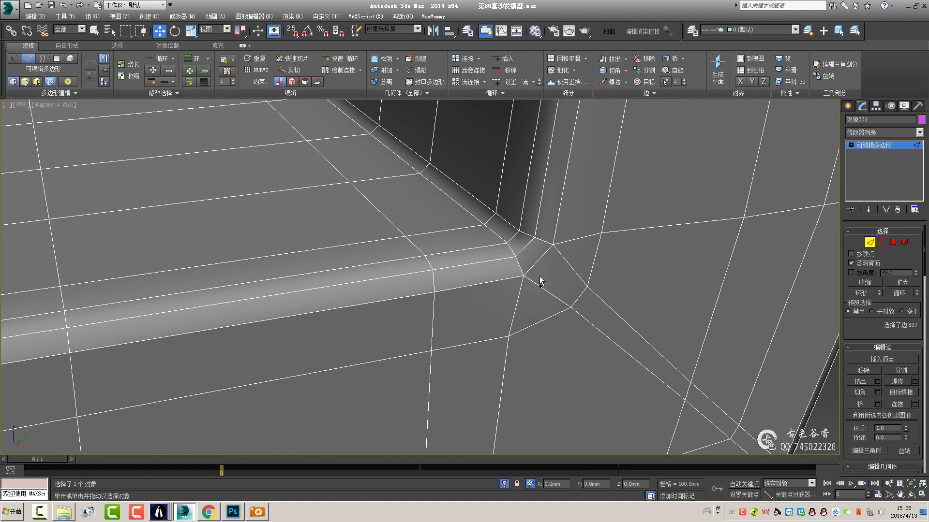
# - Orbit beneath the sofa base to inspect the inner-corner vertices
pyautogui.press('1')
pyautogui.click(551, 246)
pyautogui.keyDown('alt'); pyautogui.moveTo(564, 238); pyautogui.dragTo(566, 230, button='middle'); pyautogui.keyUp('alt')
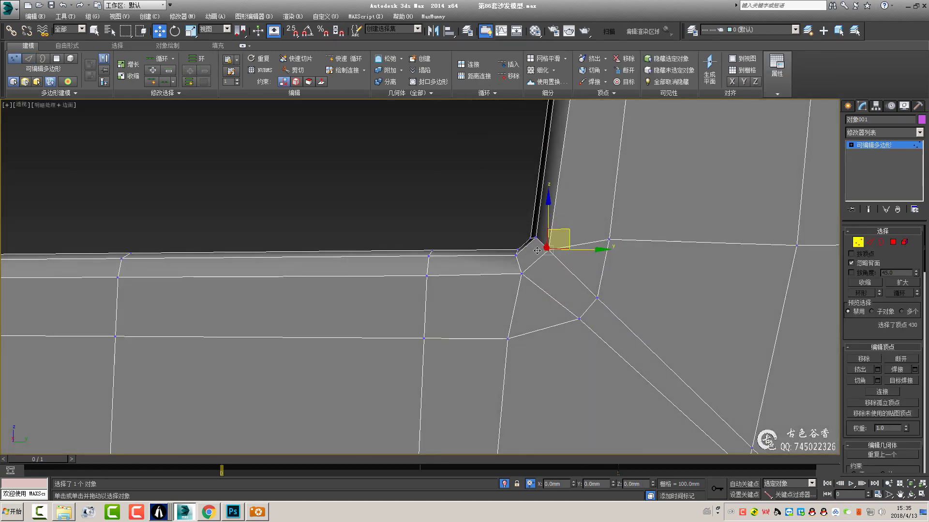
pyautogui.scroll(-3, 559, 271)
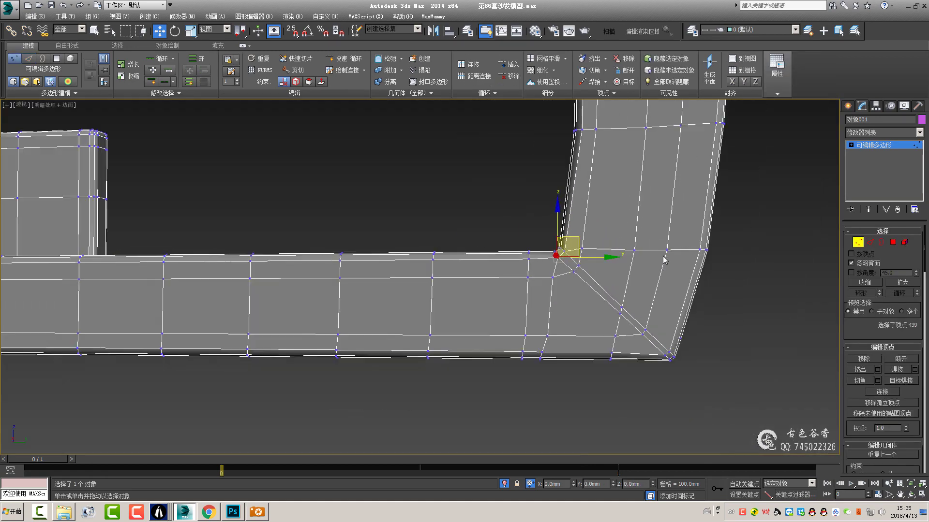
pyautogui.moveTo(663, 259)
pyautogui.keyDown('alt'); pyautogui.mouseDown(button='middle')
pyautogui.moveTo(549, 311)
pyautogui.moveTo(545, 261)
pyautogui.moveTo(602, 305)
pyautogui.moveTo(529, 284)
pyautogui.moveTo(560, 301)
pyautogui.moveTo(519, 289)
pyautogui.moveTo(516, 297)
pyautogui.mouseUp(button='middle'); pyautogui.keyUp('alt')
pyautogui.scroll(3, 529, 284)
pyautogui.press('2')
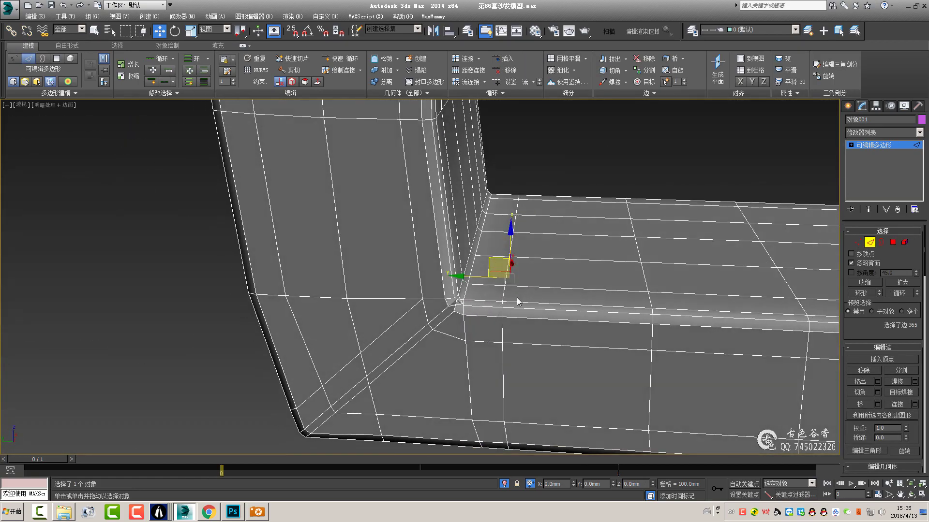
pyautogui.scroll(3, 516, 298)
pyautogui.press('1')
# - Select the inner-corner vertices and rotate them into line in the Left view
pyautogui.click(466, 314)
pyautogui.moveTo(468, 315)
pyautogui.keyDown('alt'); pyautogui.mouseDown(button='middle')
pyautogui.moveTo(498, 264)
pyautogui.moveTo(521, 247)
pyautogui.mouseUp(button='middle'); pyautogui.keyUp('alt')
pyautogui.click(431, 316)
pyautogui.keyDown('ctrl'); pyautogui.click(523, 233); pyautogui.keyUp('ctrl')
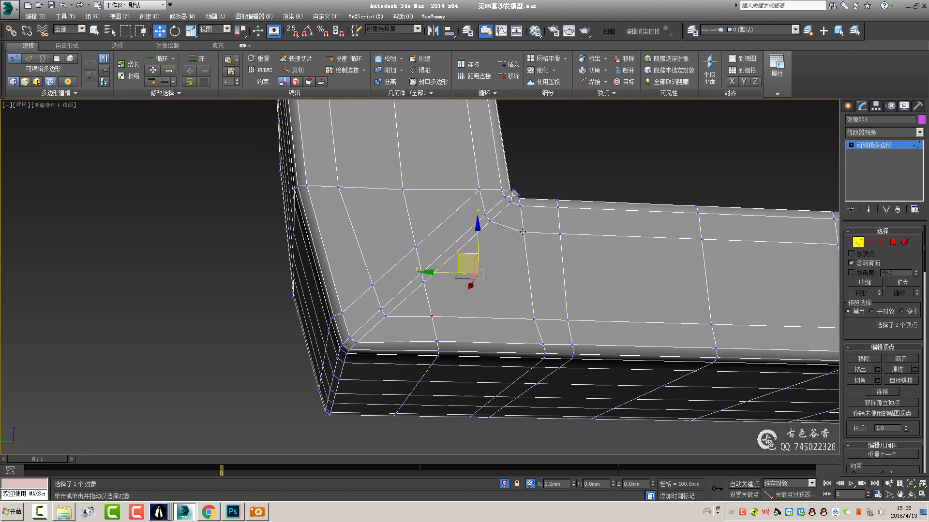
pyautogui.keyDown('alt'); pyautogui.moveTo(468, 265); pyautogui.dragTo(466, 274, button='middle'); pyautogui.keyUp('alt')
pyautogui.hotkey('alt', 'w')
pyautogui.hotkey('alt', 'w')
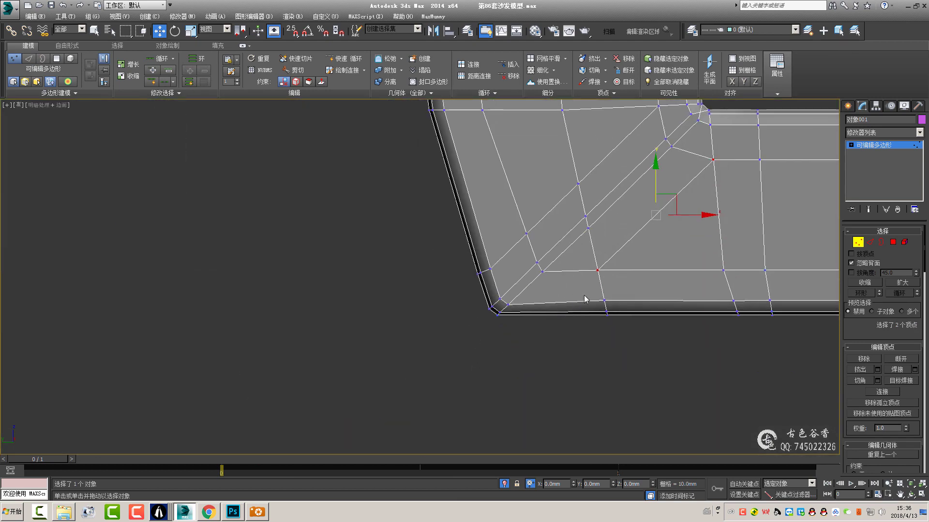
pyautogui.scroll(1, 571, 309)
pyautogui.press('e')
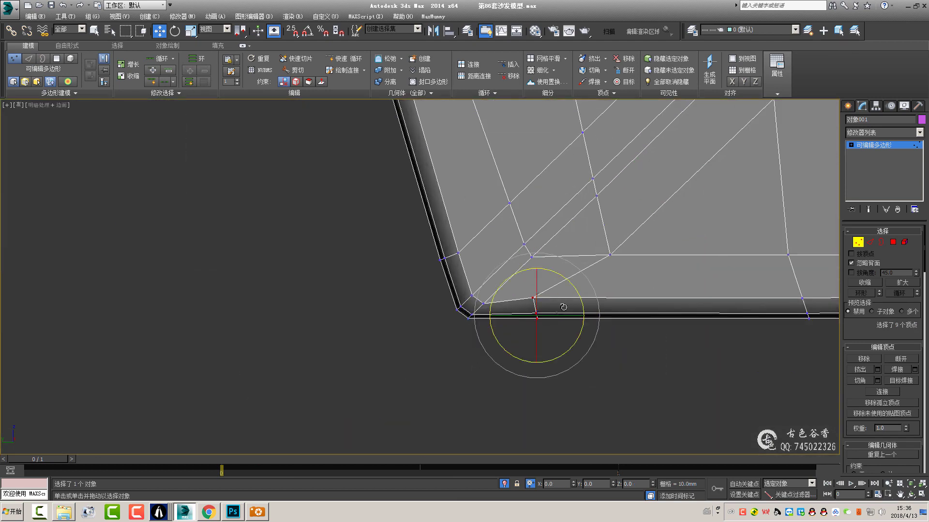
pyautogui.moveTo(582, 299); pyautogui.dragTo(613, 325)
# - Slide corner vertex 211 to the left to tidy the corner
pyautogui.press('w')
pyautogui.scroll(2, 541, 297)
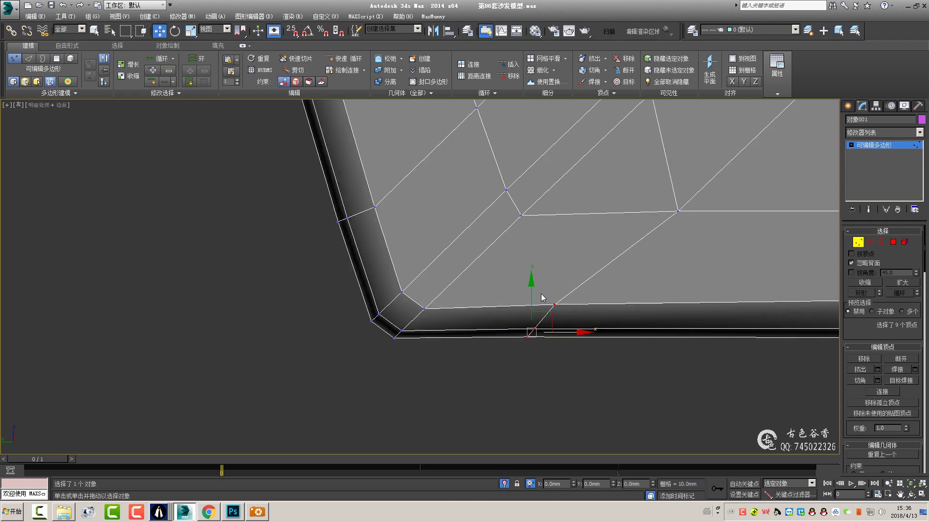
pyautogui.scroll(2, 513, 343)
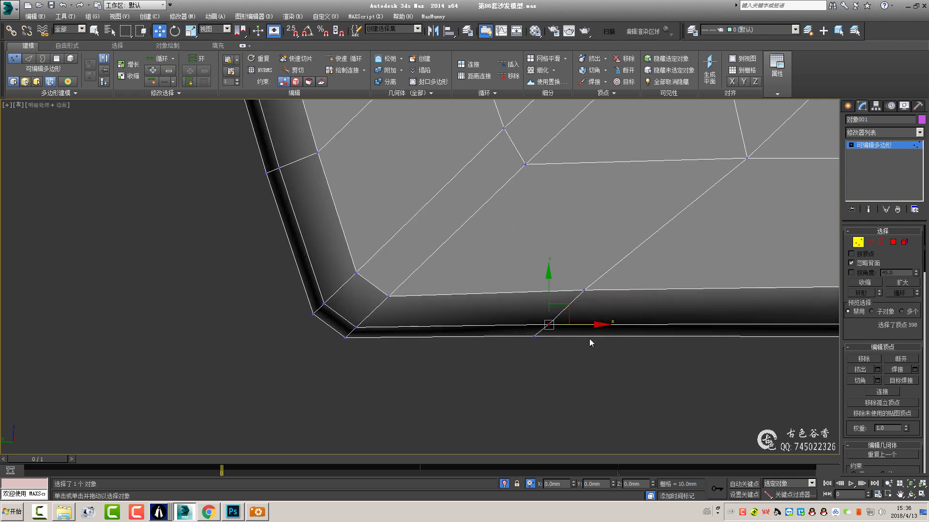
pyautogui.scroll(-2, 591, 342)
pyautogui.moveTo(629, 379); pyautogui.dragTo(545, 293)
pyautogui.scroll(-2, 629, 285)
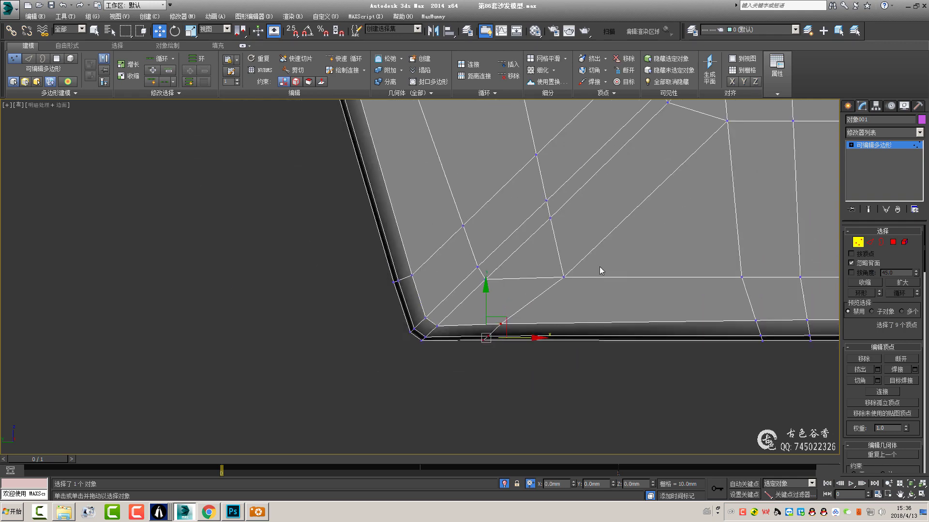
pyautogui.scroll(1, 601, 270)
pyautogui.scroll(2, 503, 276)
pyautogui.scroll(1, 532, 246)
pyautogui.click(548, 233)
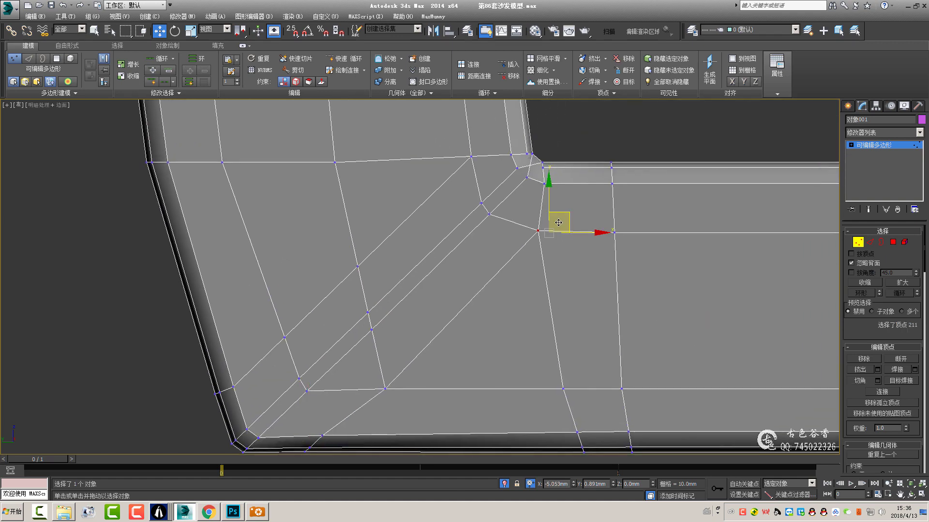
pyautogui.moveTo(558, 223); pyautogui.dragTo(537, 221)
# - Clear the selection, pan across the sofa and return to Perspective in Edge mode
pyautogui.moveTo(384, 386); pyautogui.dragTo(406, 305, button='middle')
pyautogui.click(405, 305)
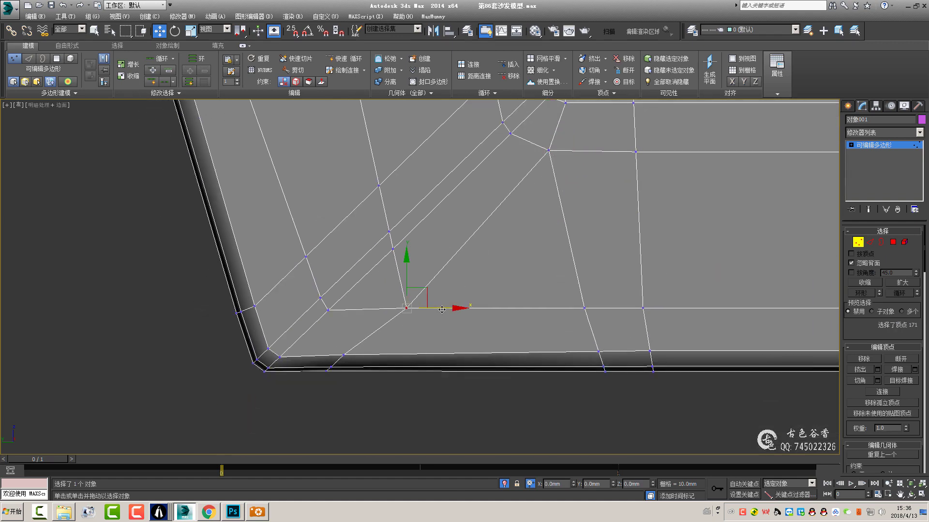
pyautogui.scroll(-2, 428, 296)
pyautogui.scroll(-2, 510, 249)
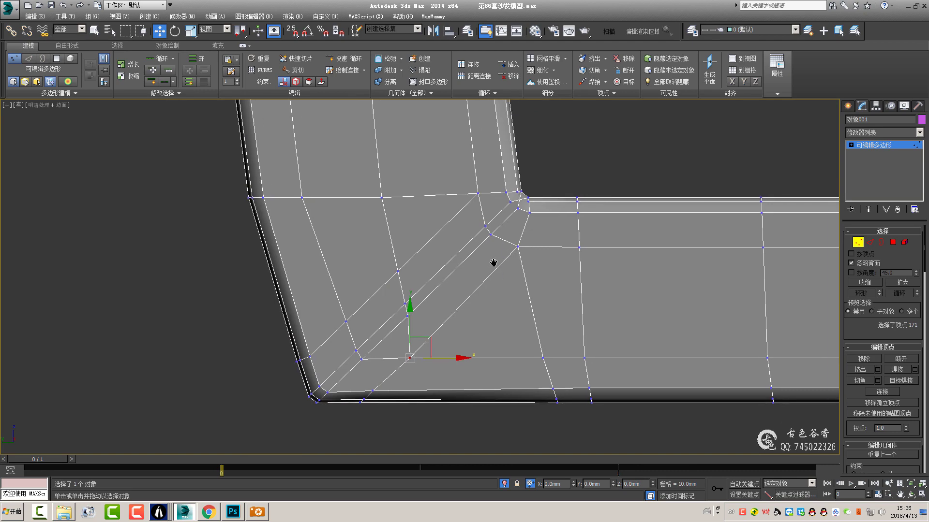
pyautogui.scroll(-3, 491, 263)
pyautogui.press('2')
pyautogui.moveTo(439, 247)
pyautogui.mouseDown(button='middle')
pyautogui.moveTo(392, 265)
pyautogui.moveTo(422, 282)
pyautogui.moveTo(383, 286)
pyautogui.mouseUp(button='middle')
pyautogui.scroll(-3, 392, 265)
pyautogui.hotkey('alt', 'w')
pyautogui.hotkey('alt', 'w')
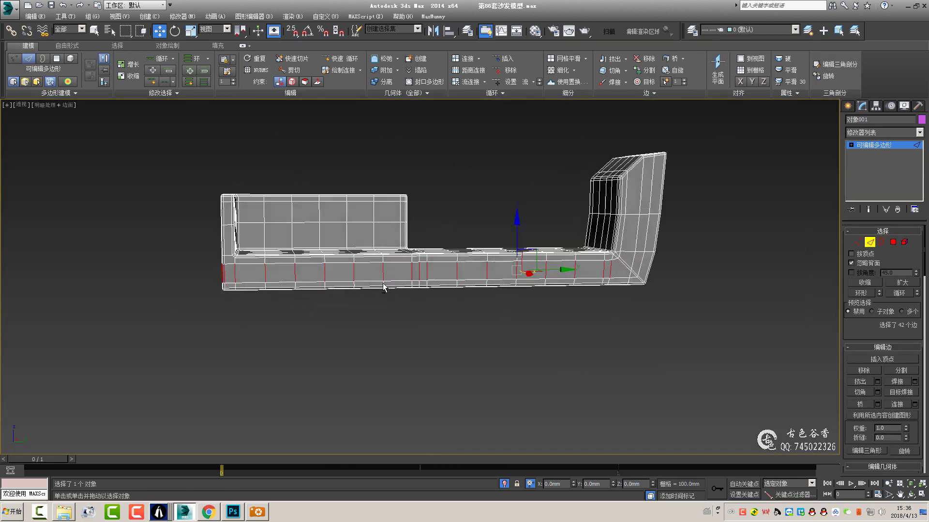
# - Pick the corner edges and orbit to a side view of the sofa arm
pyautogui.scroll(5, 615, 265)
pyautogui.press('q')
pyautogui.keyDown('ctrl'); pyautogui.click(624, 255); pyautogui.keyUp('ctrl')
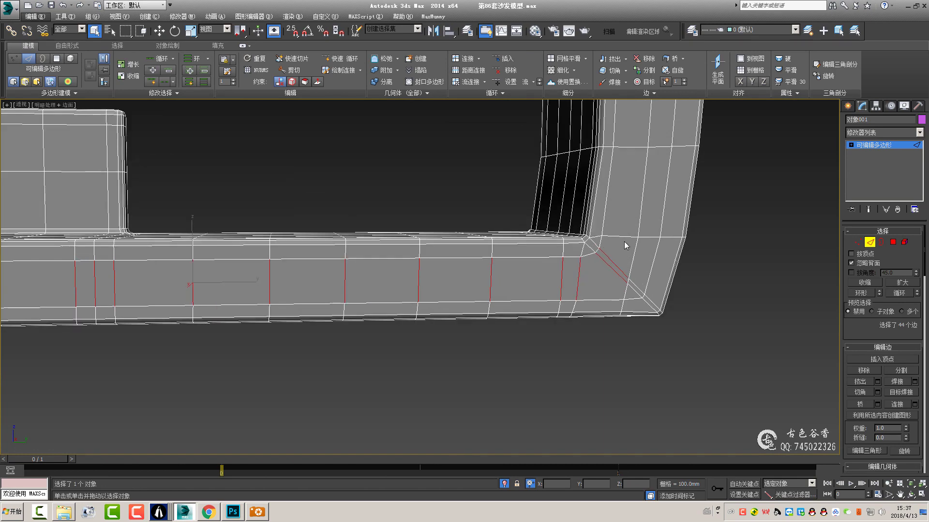
pyautogui.scroll(-3, 684, 256)
pyautogui.moveTo(632, 216)
pyautogui.keyDown('alt'); pyautogui.mouseDown(button='middle')
pyautogui.moveTo(684, 256)
pyautogui.moveTo(788, 227)
pyautogui.mouseUp(button='middle'); pyautogui.keyUp('alt')
pyautogui.scroll(5, 345, 286)
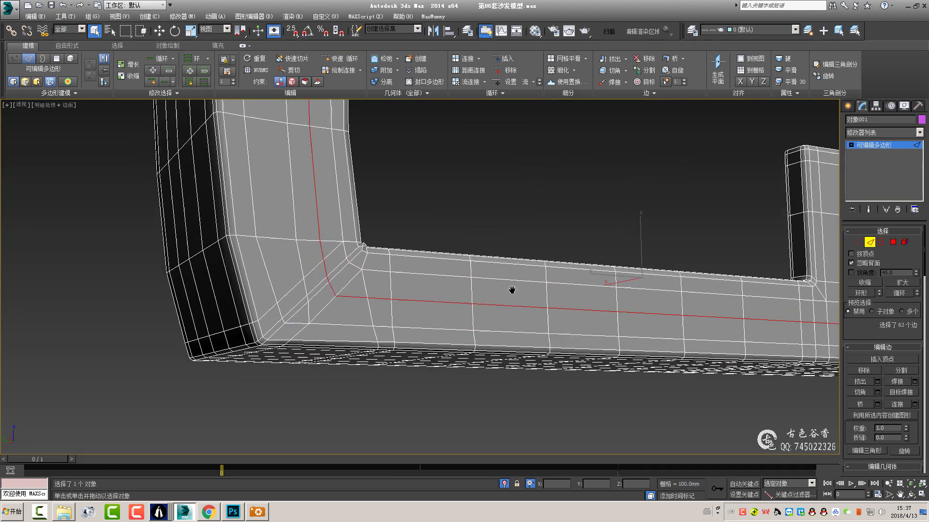
pyautogui.scroll(-3, 512, 290)
pyautogui.moveTo(512, 290)
pyautogui.keyDown('alt'); pyautogui.mouseDown(button='middle')
pyautogui.moveTo(356, 248)
pyautogui.moveTo(326, 236)
pyautogui.moveTo(327, 222)
pyautogui.moveTo(710, 263)
pyautogui.mouseUp(button='middle'); pyautogui.keyUp('alt')
pyautogui.scroll(4, 399, 261)
# - Ring-select the sofa arm's edges on all sides, including back faces
pyautogui.click(326, 236)
pyautogui.hotkey('alt', 'r')
pyautogui.scroll(3, 326, 223)
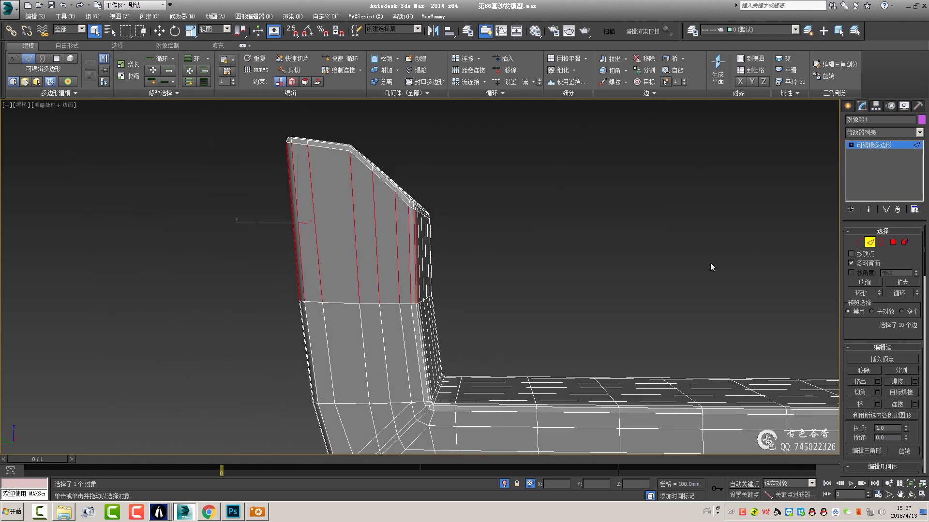
pyautogui.click(851, 263)
pyautogui.scroll(-3, 442, 245)
pyautogui.keyDown('alt'); pyautogui.moveTo(442, 244); pyautogui.dragTo(412, 271, button='middle'); pyautogui.keyUp('alt')
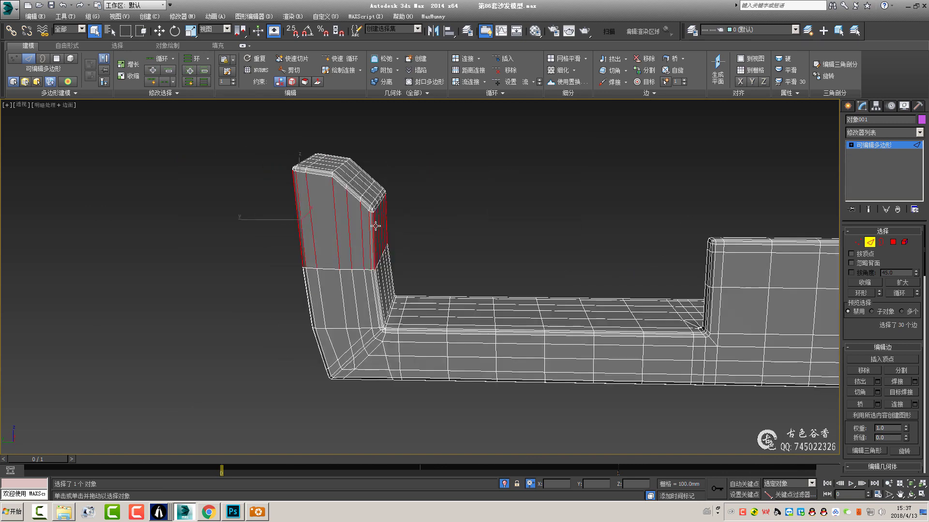
pyautogui.scroll(4, 385, 304)
pyautogui.keyDown('alt'); pyautogui.moveTo(385, 304); pyautogui.dragTo(392, 293, button='middle'); pyautogui.keyUp('alt')
# - Connect the edge ring into a new loop and raise it toward the arm top
pyautogui.hotkey('ctrl', 'shift', 'e')
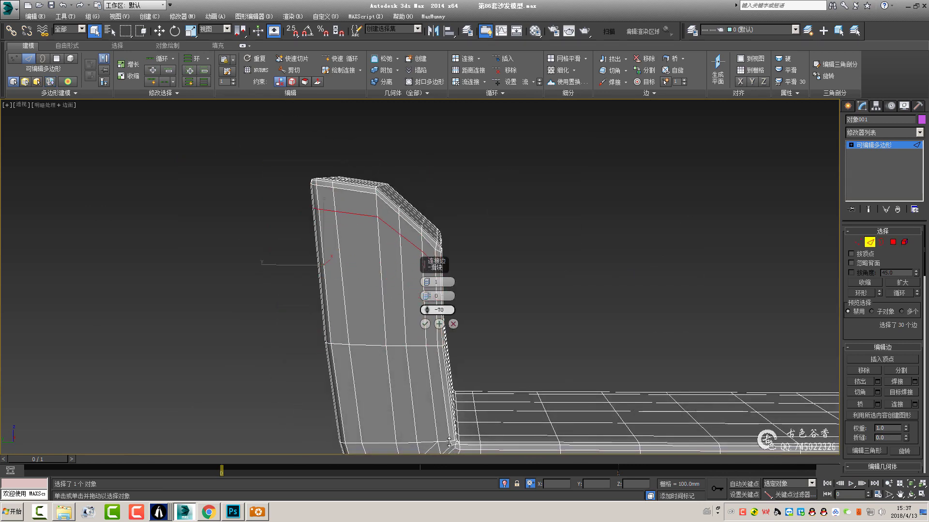
pyautogui.click(424, 324)
pyautogui.press('l')
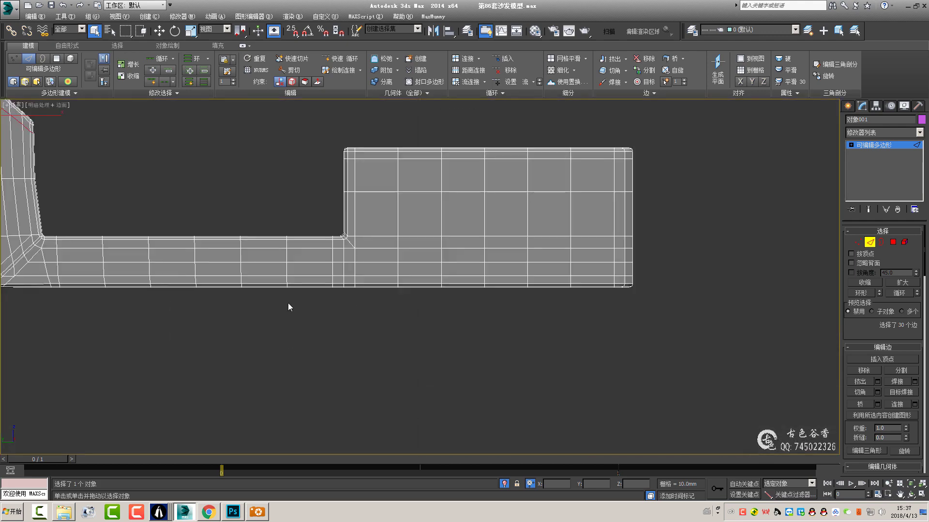
pyautogui.scroll(5, 288, 305)
pyautogui.press('1')
pyautogui.moveTo(308, 270); pyautogui.dragTo(516, 351)
pyautogui.moveTo(372, 254); pyautogui.dragTo(372, 235)
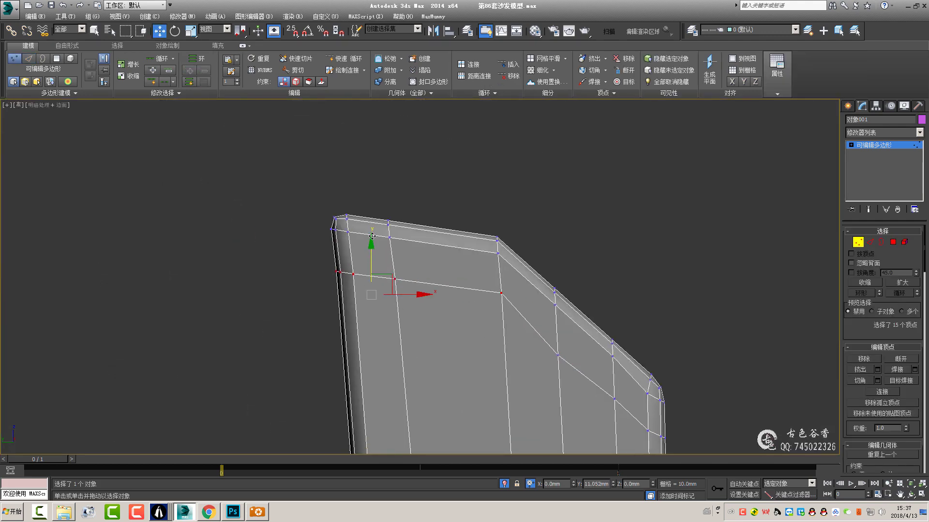
# - Chamfer the new edge loop by 21.185mm into two supporting loops
pyautogui.scroll(4, 369, 275)
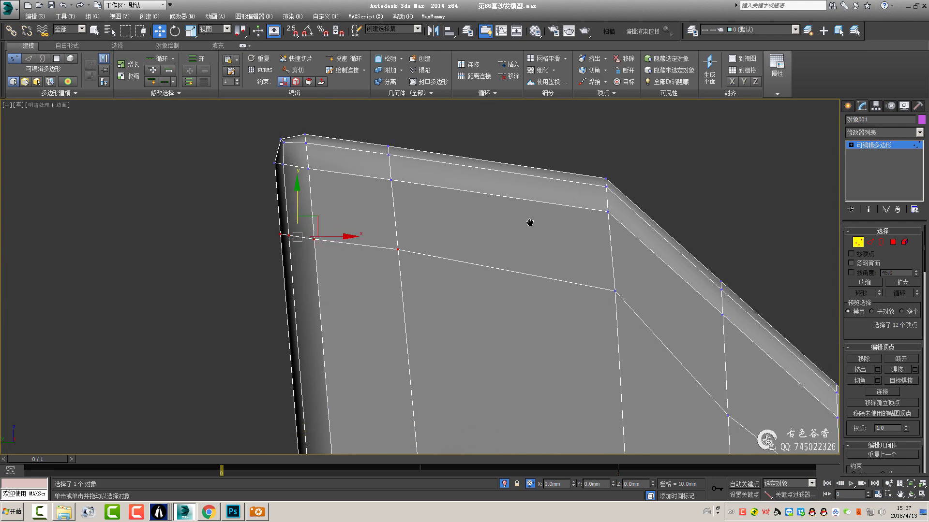
pyautogui.scroll(-2, 627, 327)
pyautogui.scroll(2, 653, 292)
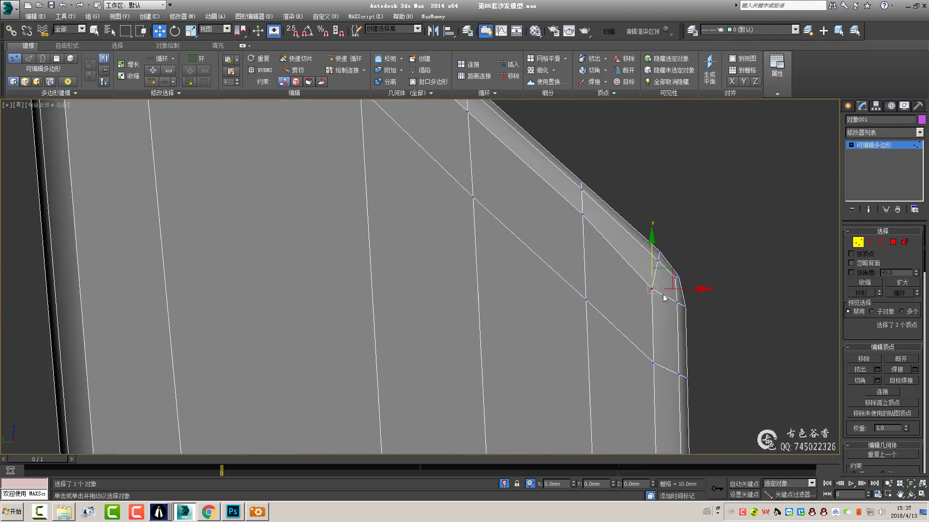
pyautogui.scroll(-3, 651, 253)
pyautogui.scroll(-2, 571, 261)
pyautogui.scroll(-1, 591, 251)
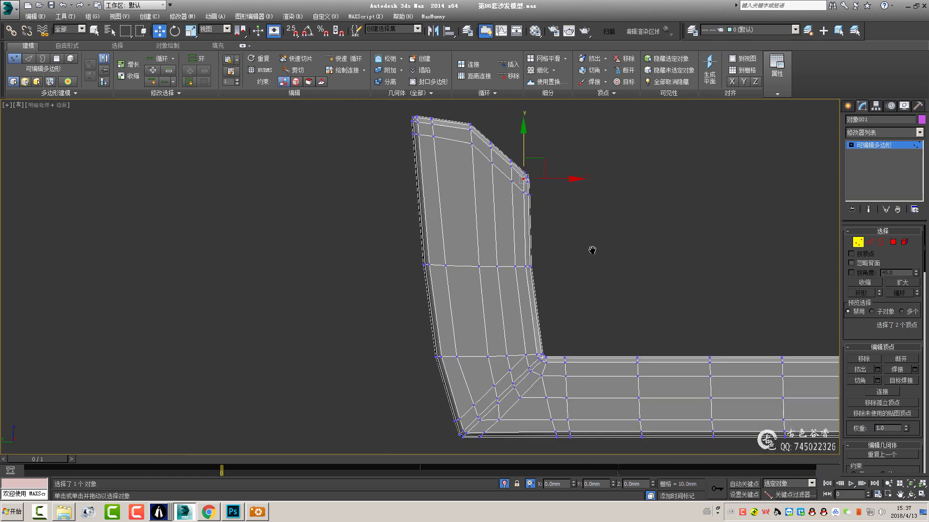
pyautogui.scroll(2, 480, 245)
pyautogui.press('2')
pyautogui.hotkey('ctrl', 'shift', 'c')
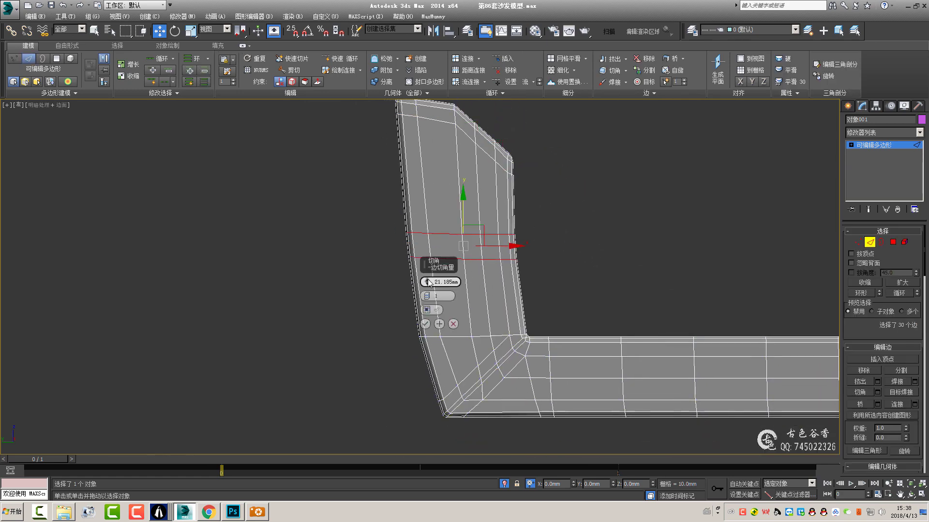
pyautogui.click(426, 324)
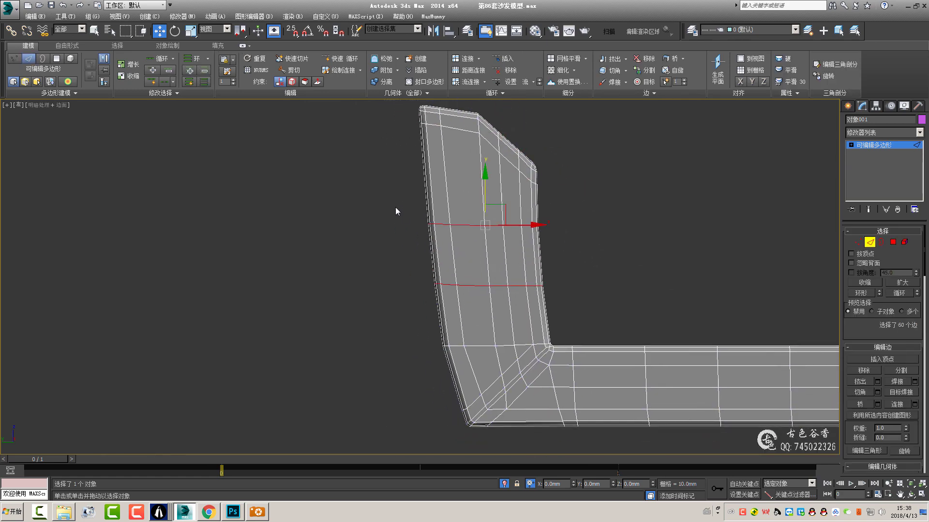
# - Select the chamfered loops' vertices, then leave sub-object mode in Perspective
pyautogui.press('1')
pyautogui.moveTo(387, 200); pyautogui.dragTo(474, 312)
pyautogui.scroll(-1, 518, 249)
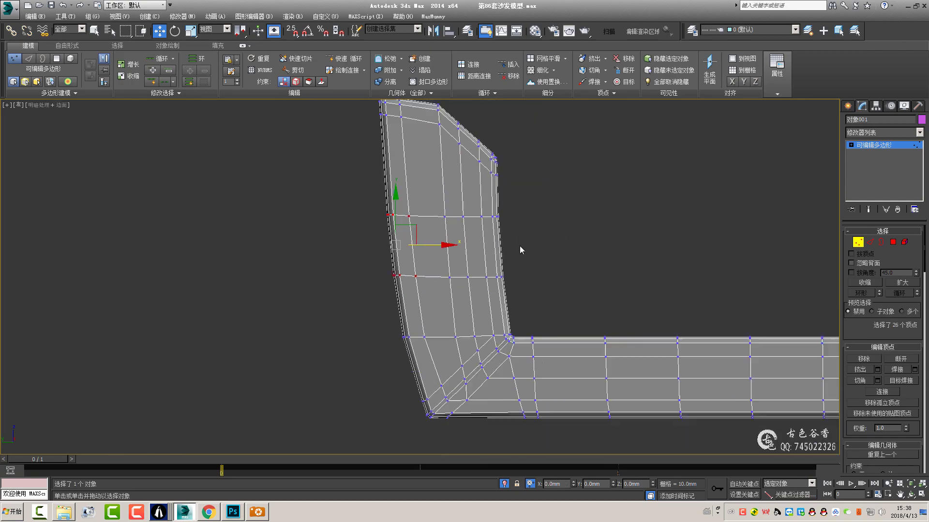
pyautogui.scroll(-2, 517, 249)
pyautogui.press('1')
pyautogui.scroll(-1, 571, 237)
pyautogui.press('p')
# - Orbit around the sofa corner to review the new arm loops
pyautogui.moveTo(607, 342)
pyautogui.keyDown('alt'); pyautogui.mouseDown(button='middle')
pyautogui.moveTo(595, 329)
pyautogui.moveTo(615, 306)
pyautogui.moveTo(416, 285)
pyautogui.mouseUp(button='middle'); pyautogui.keyUp('alt')
pyautogui.scroll(5, 614, 307)
pyautogui.scroll(-5, 615, 306)
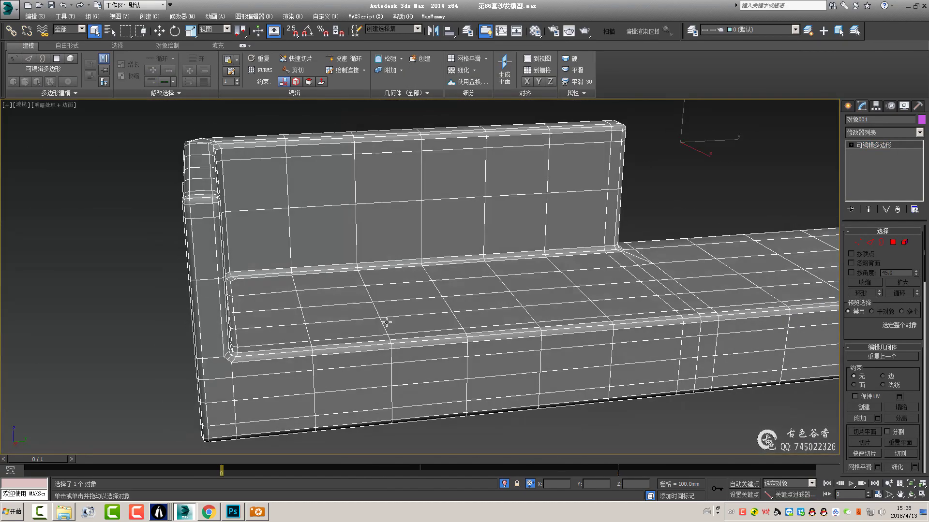
pyautogui.scroll(5, 416, 285)
pyautogui.press('1')
pyautogui.scroll(-2, 415, 321)
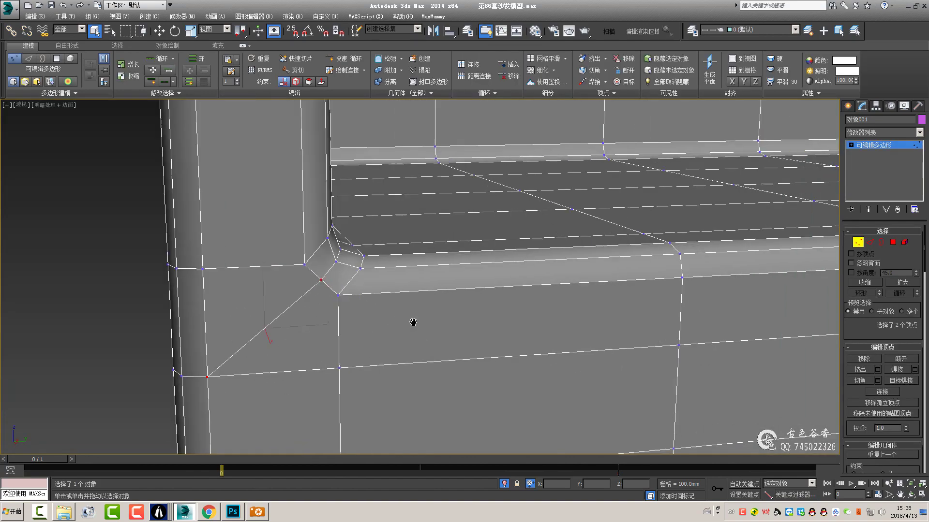
pyautogui.scroll(-3, 487, 321)
pyautogui.keyDown('alt'); pyautogui.moveTo(487, 321); pyautogui.dragTo(439, 311, button='middle'); pyautogui.keyUp('alt')
pyautogui.scroll(5, 564, 274)
# - Connect the two inner-corner vertices where the raised section meets the base
pyautogui.moveTo(563, 274)
pyautogui.keyDown('alt'); pyautogui.mouseDown(button='middle')
pyautogui.moveTo(622, 290)
pyautogui.moveTo(425, 280)
pyautogui.mouseUp(button='middle'); pyautogui.keyUp('alt')
pyautogui.scroll(5, 390, 332)
pyautogui.scroll(-3, 406, 318)
pyautogui.click(405, 317)
pyautogui.scroll(5, 405, 318)
pyautogui.click(438, 320)
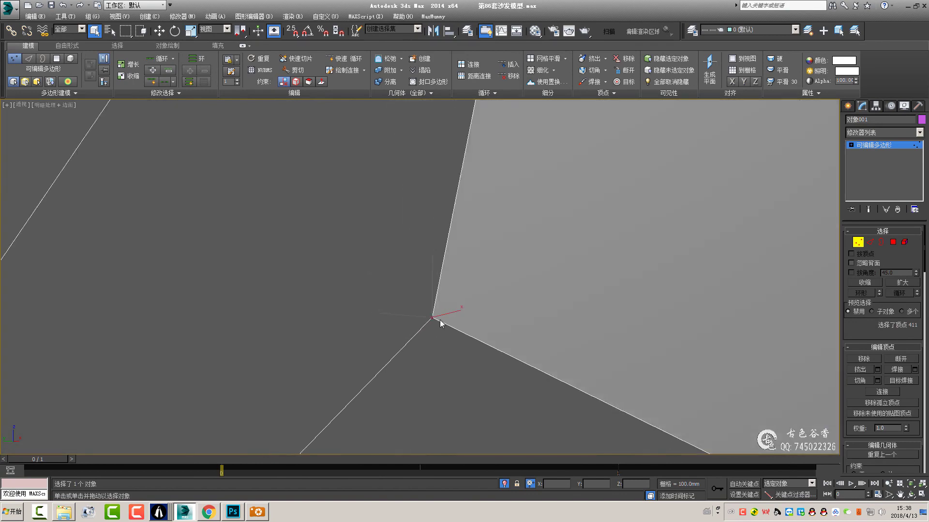
pyautogui.scroll(-3, 438, 320)
pyautogui.hotkey('ctrl', 'shift', 'e')
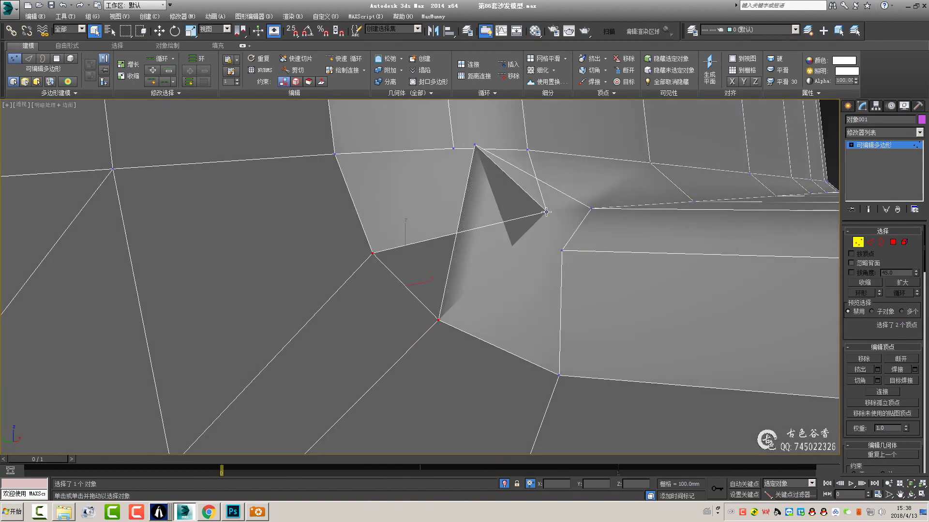
# - Weld the inner-corner vertex onto its neighbouring vertex at the arm-seat junction
pyautogui.keyDown('alt'); pyautogui.moveTo(561, 210); pyautogui.dragTo(564, 201, button='middle'); pyautogui.keyUp('alt')
pyautogui.moveTo(565, 201); pyautogui.dragTo(454, 122)
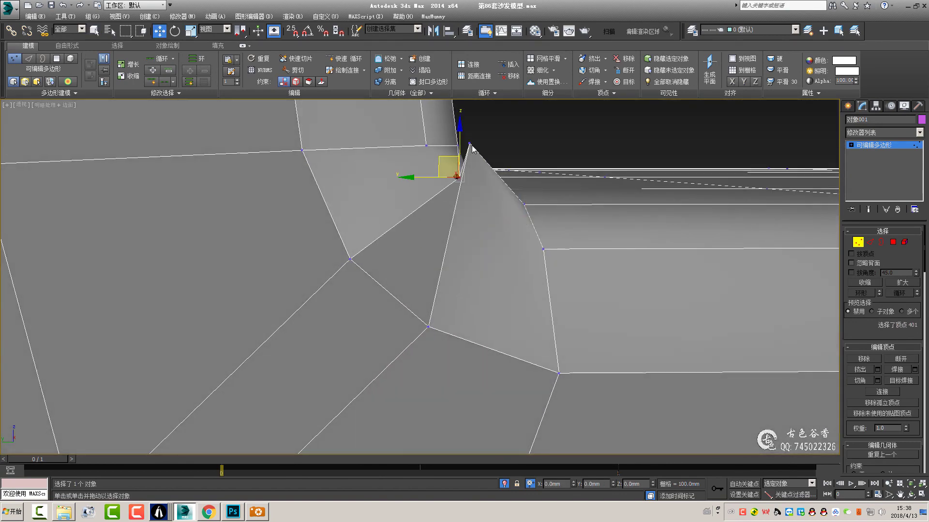
pyautogui.hotkey('ctrl', 'z')
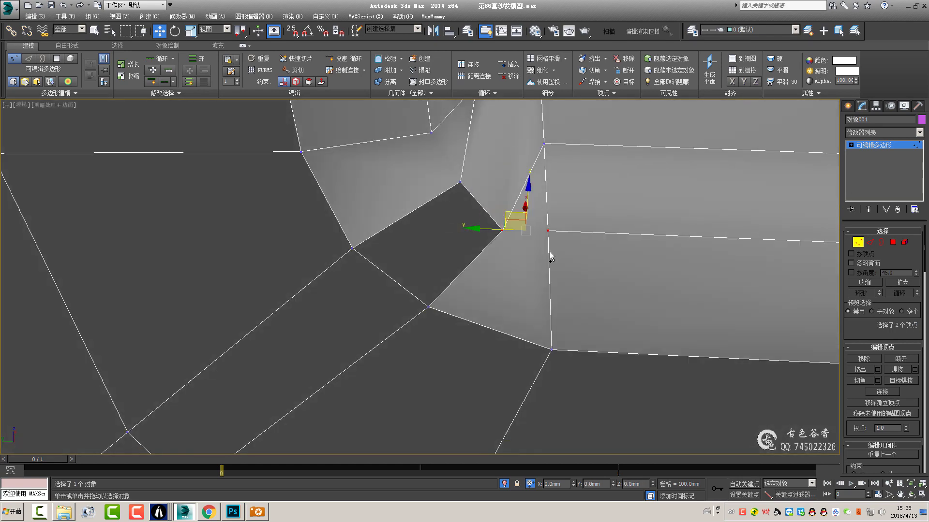
pyautogui.hotkey('ctrl', 'shift', 'e')
pyautogui.click(547, 231)
pyautogui.moveTo(477, 193); pyautogui.dragTo(463, 217, button='middle')
pyautogui.press('w')
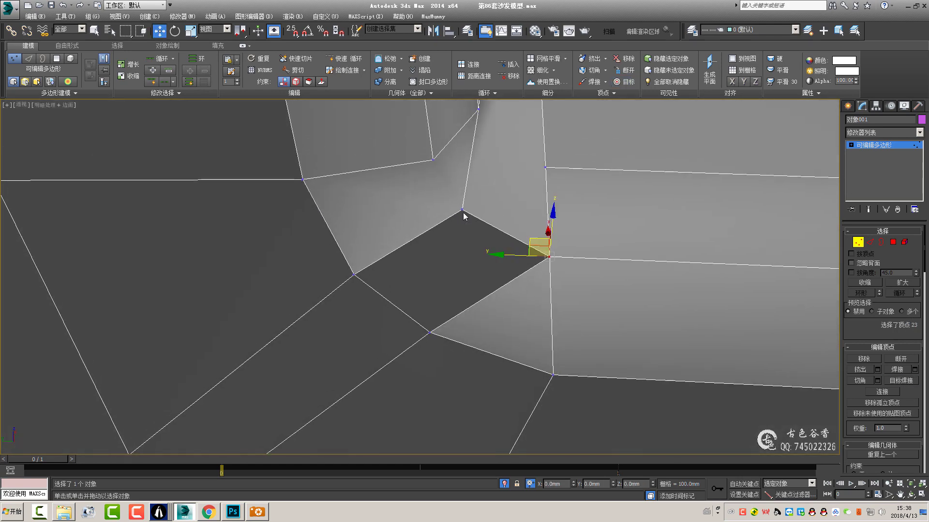
pyautogui.hotkey('ctrl', 'shift', 'e')
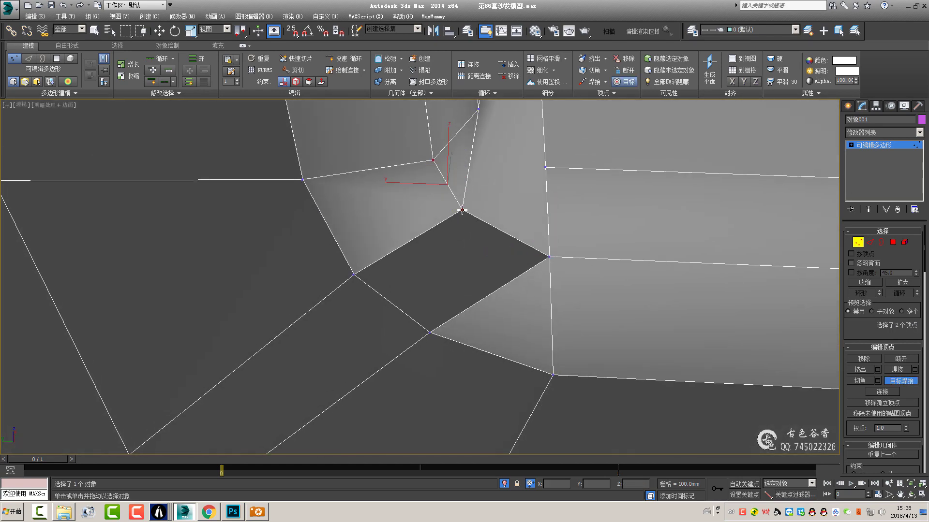
pyautogui.click(462, 210)
pyautogui.keyDown('alt'); pyautogui.moveTo(462, 210); pyautogui.dragTo(455, 242, button='middle'); pyautogui.keyUp('alt')
pyautogui.press('w')
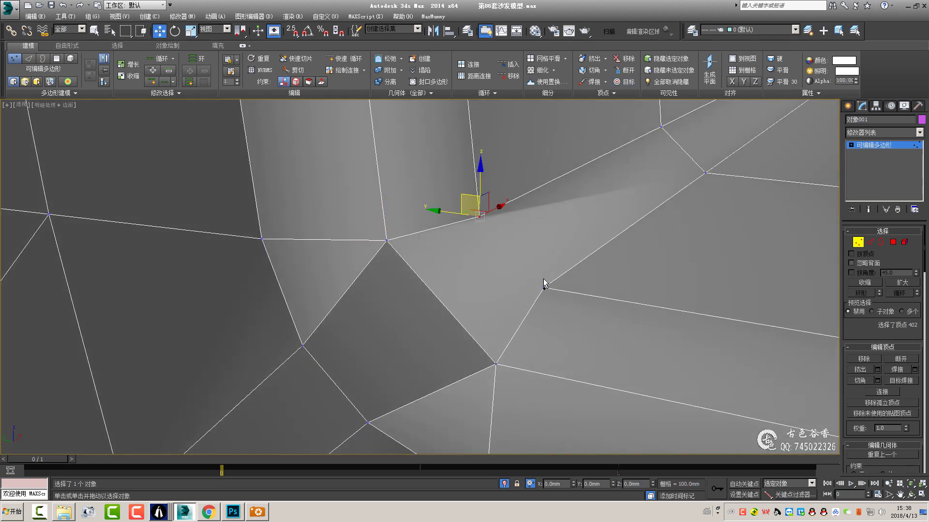
# - Select and inspect the remaining corner-joint vertices from several angles
pyautogui.click(543, 287)
pyautogui.moveTo(543, 287)
pyautogui.keyDown('alt'); pyautogui.mouseDown(button='middle')
pyautogui.moveTo(420, 325)
pyautogui.moveTo(427, 306)
pyautogui.moveTo(401, 328)
pyautogui.mouseUp(button='middle'); pyautogui.keyUp('alt')
pyautogui.click(405, 328)
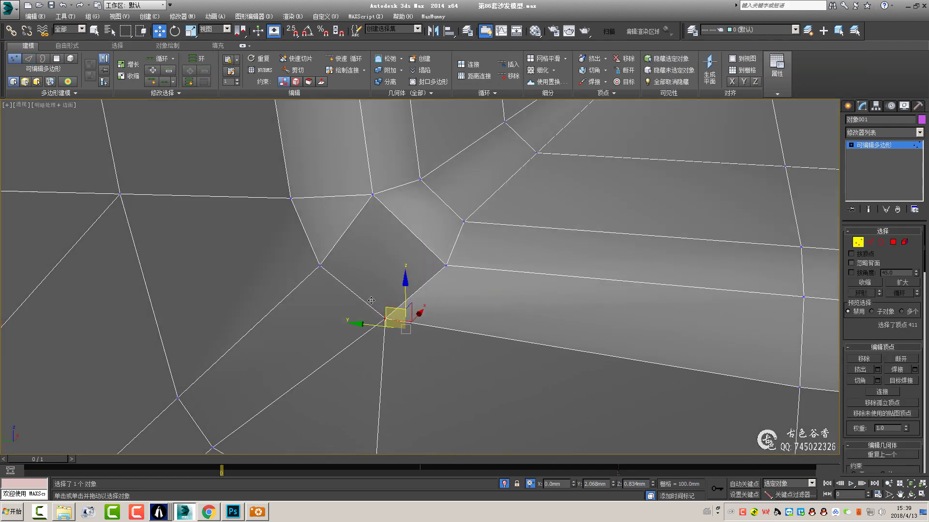
pyautogui.moveTo(391, 311)
pyautogui.keyDown('alt'); pyautogui.mouseDown(button='middle')
pyautogui.moveTo(438, 228)
pyautogui.moveTo(477, 228)
pyautogui.moveTo(438, 235)
pyautogui.moveTo(455, 213)
pyautogui.moveTo(501, 209)
pyautogui.mouseUp(button='middle'); pyautogui.keyUp('alt')
pyautogui.click(454, 213)
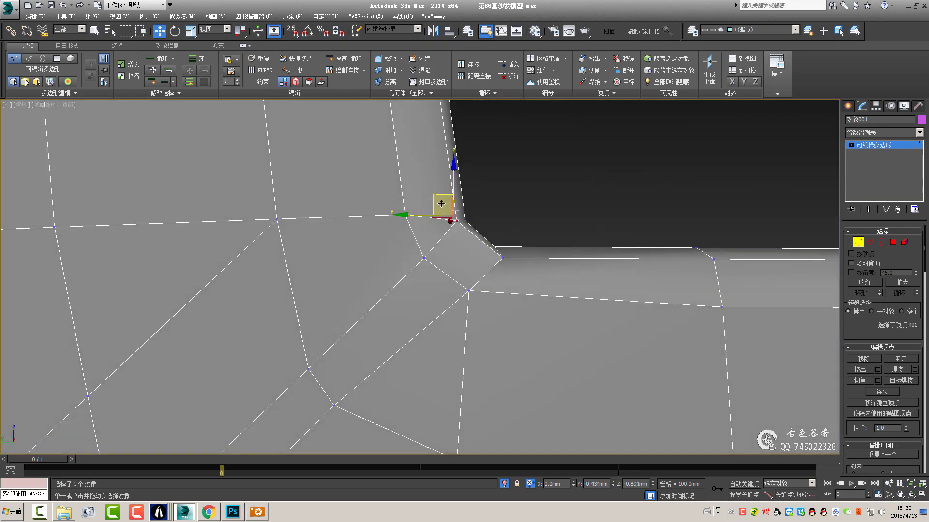
pyautogui.moveTo(441, 204)
pyautogui.keyDown('alt'); pyautogui.mouseDown(button='middle')
pyautogui.moveTo(448, 257)
pyautogui.moveTo(484, 263)
pyautogui.moveTo(489, 232)
pyautogui.mouseUp(button='middle'); pyautogui.keyUp('alt')
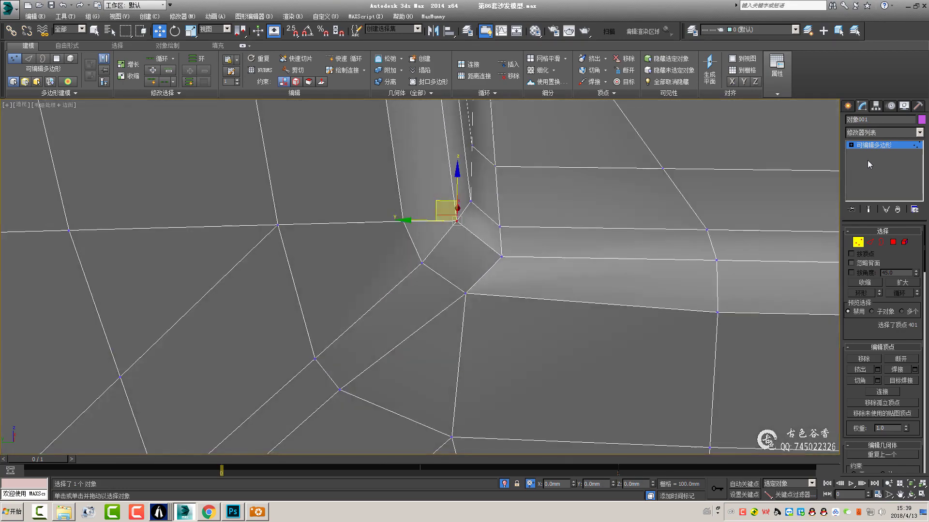
# - Leave Vertex mode and reselect the whole Editable Poly sofa base object
pyautogui.scroll(-3, 483, 305)
pyautogui.scroll(-5, 317, 329)
pyautogui.click(317, 329)
pyautogui.moveTo(317, 329)
pyautogui.keyDown('alt'); pyautogui.mouseDown(button='middle')
pyautogui.moveTo(479, 318)
pyautogui.moveTo(526, 299)
pyautogui.moveTo(421, 290)
pyautogui.moveTo(546, 303)
pyautogui.mouseUp(button='middle'); pyautogui.keyUp('alt')
pyautogui.click(420, 290)
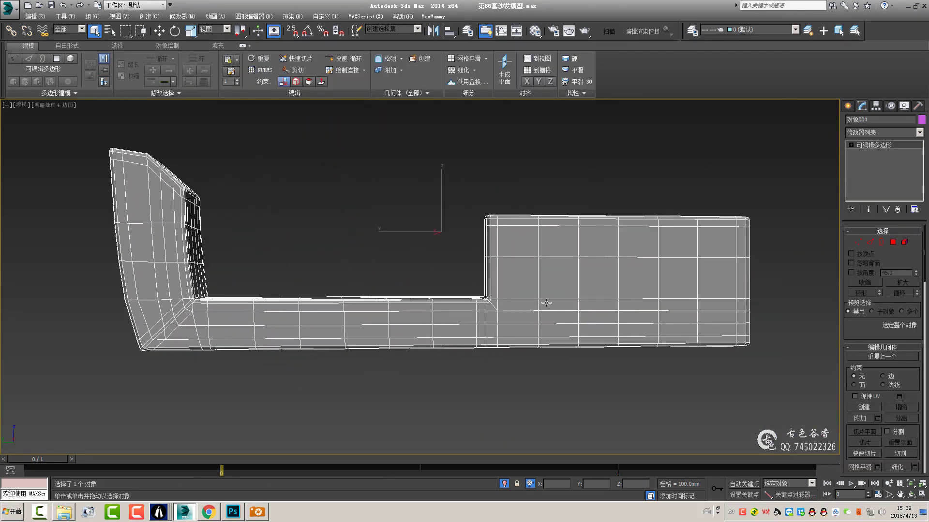
# - Select the outer front and arm polygons, then bring up the ACDSee sofa reference photo
pyautogui.press('4')
pyautogui.scroll(2, 232, 326)
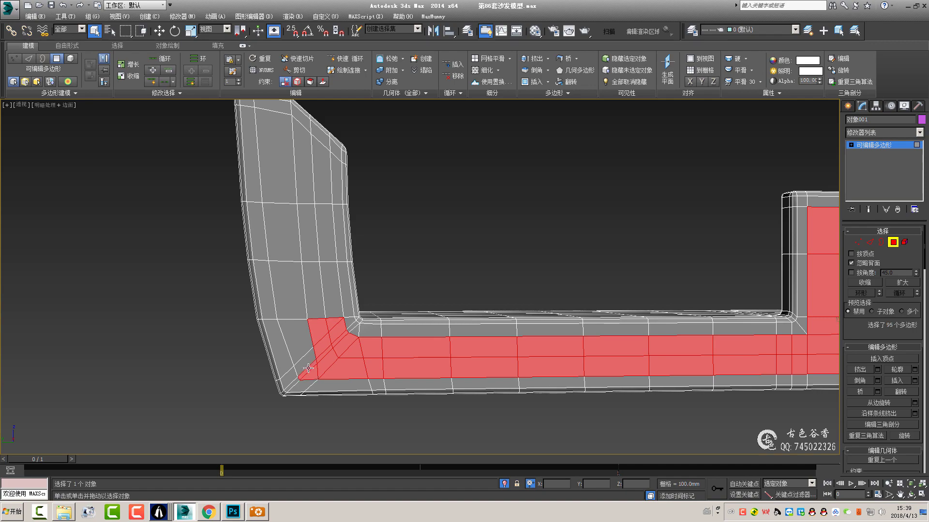
pyautogui.keyDown('shift'); pyautogui.click(325, 283); pyautogui.keyUp('shift')
pyautogui.scroll(3, 303, 228)
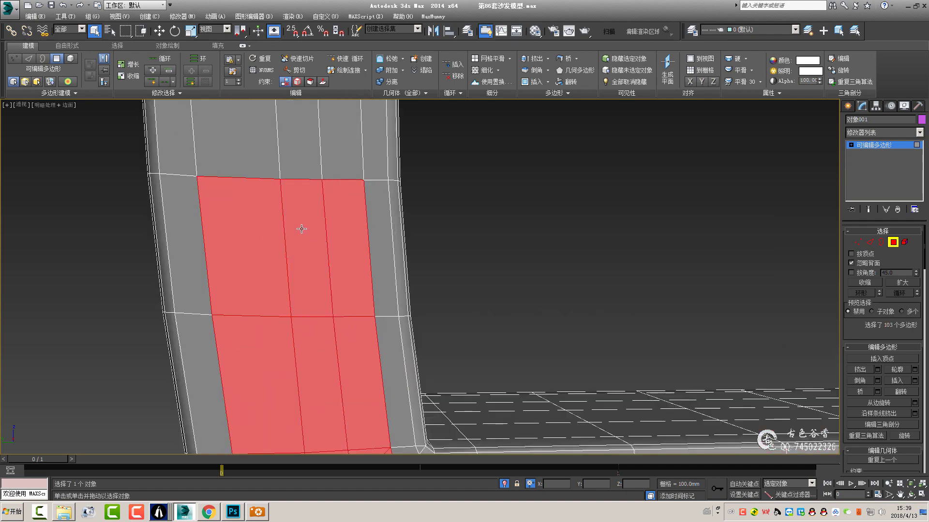
pyautogui.moveTo(303, 229)
pyautogui.keyDown('alt'); pyautogui.mouseDown(button='middle')
pyautogui.moveTo(271, 212)
pyautogui.moveTo(594, 341)
pyautogui.moveTo(548, 339)
pyautogui.mouseUp(button='middle'); pyautogui.keyUp('alt')
pyautogui.scroll(-5, 271, 212)
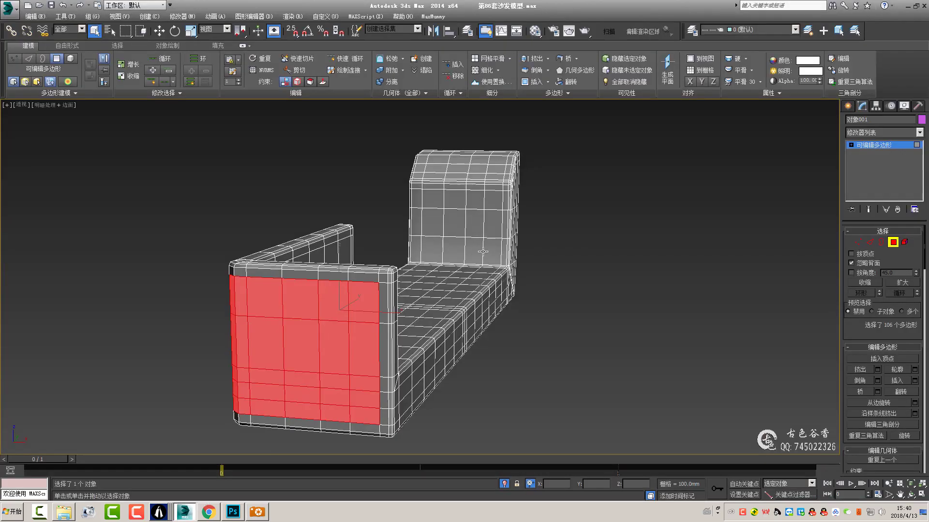
pyautogui.click(257, 512)
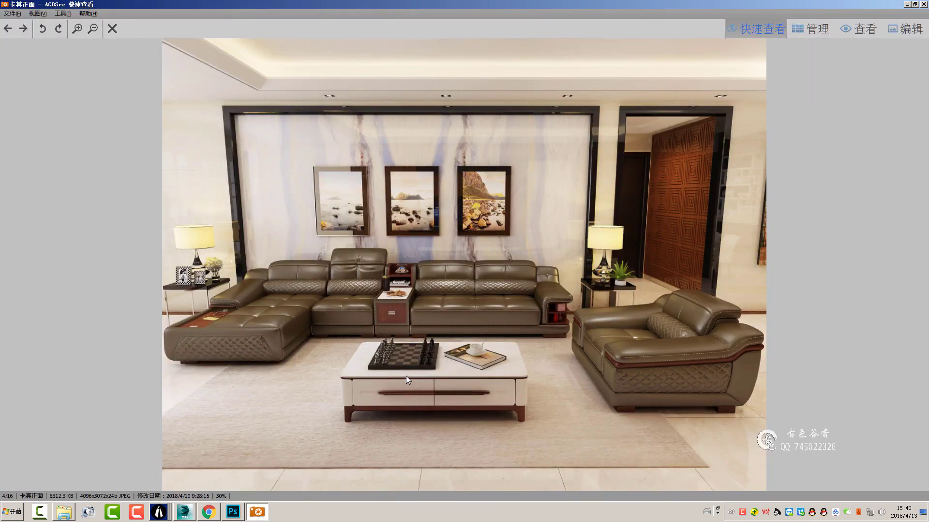
# - Toggle the ACDSee living-room sofa photo from the taskbar and view it at 100%
pyautogui.click(255, 514)
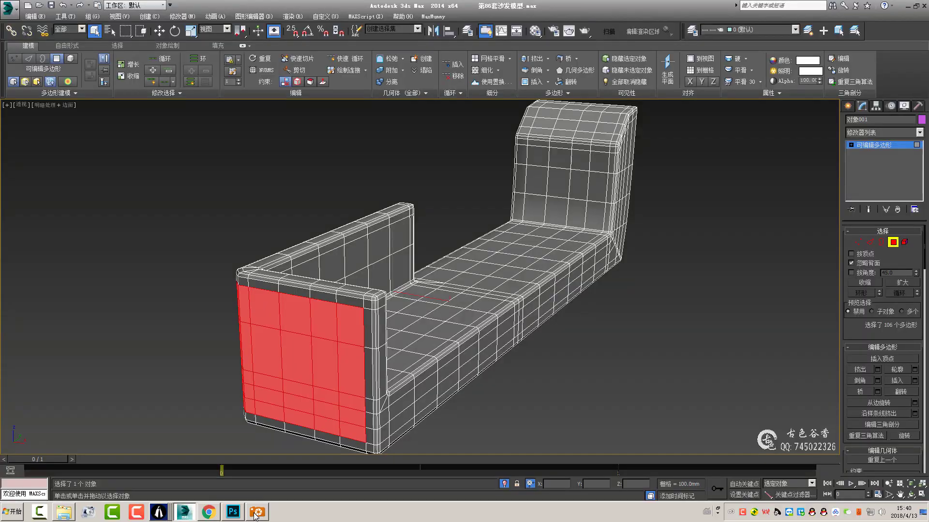
pyautogui.click(256, 513)
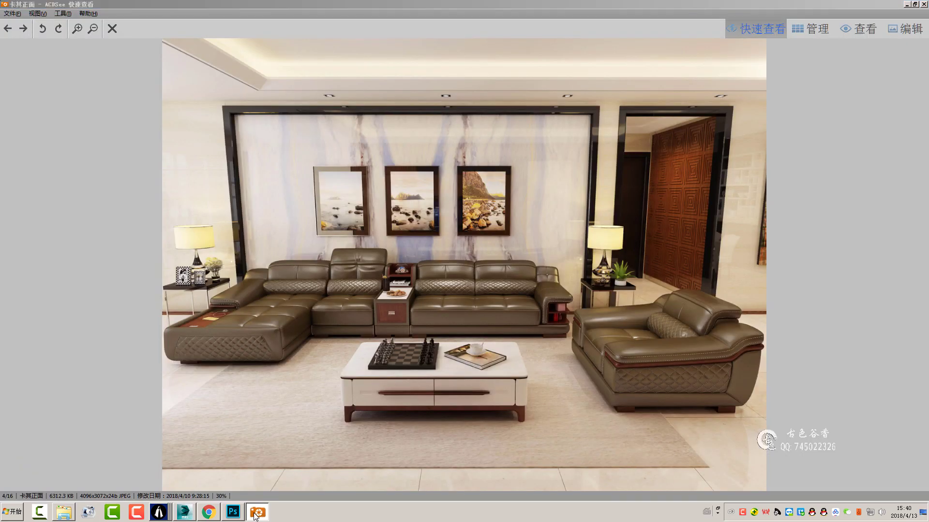
pyautogui.click(256, 514)
pyautogui.click(255, 514)
pyautogui.click(444, 298)
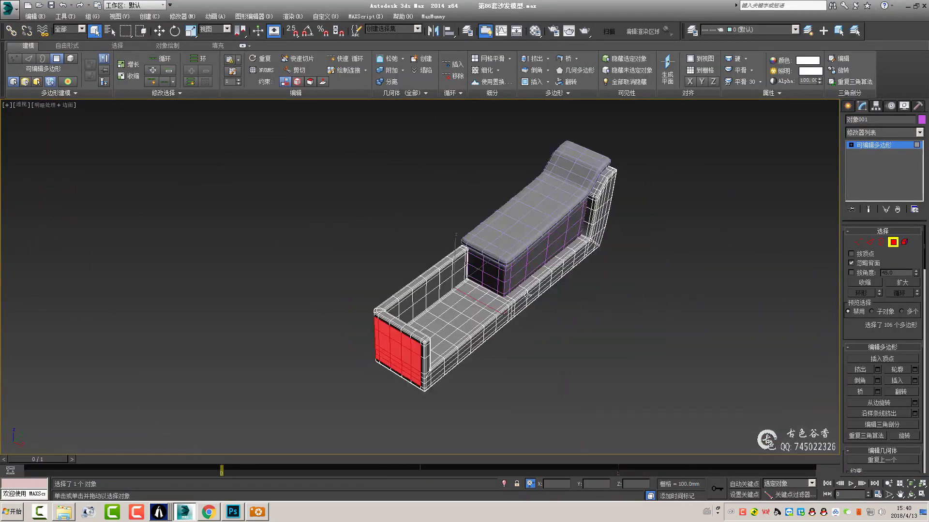
# - Hide the selected piece and isolate the sofa frame with Alt+Q
pyautogui.rightClick(522, 283)
pyautogui.click(532, 252)
pyautogui.moveTo(420, 321)
pyautogui.keyDown('alt'); pyautogui.mouseDown(button='middle')
pyautogui.moveTo(440, 296)
pyautogui.moveTo(555, 296)
pyautogui.moveTo(367, 305)
pyautogui.moveTo(452, 328)
pyautogui.moveTo(526, 326)
pyautogui.moveTo(503, 309)
pyautogui.moveTo(516, 303)
pyautogui.mouseUp(button='middle'); pyautogui.keyUp('alt')
pyautogui.hotkey('alt', 'q')
pyautogui.scroll(3, 516, 304)
pyautogui.scroll(2, 510, 326)
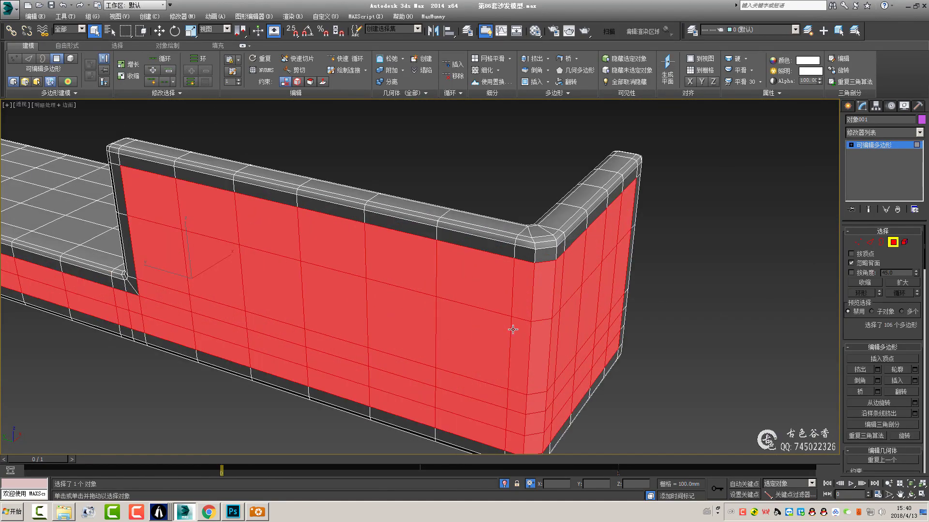
pyautogui.scroll(1, 496, 294)
pyautogui.scroll(-3, 374, 230)
# - Raise the selected outer side faces 11.083 mm in Z and preview NURMS smoothing
pyautogui.moveTo(383, 224); pyautogui.dragTo(383, 222)
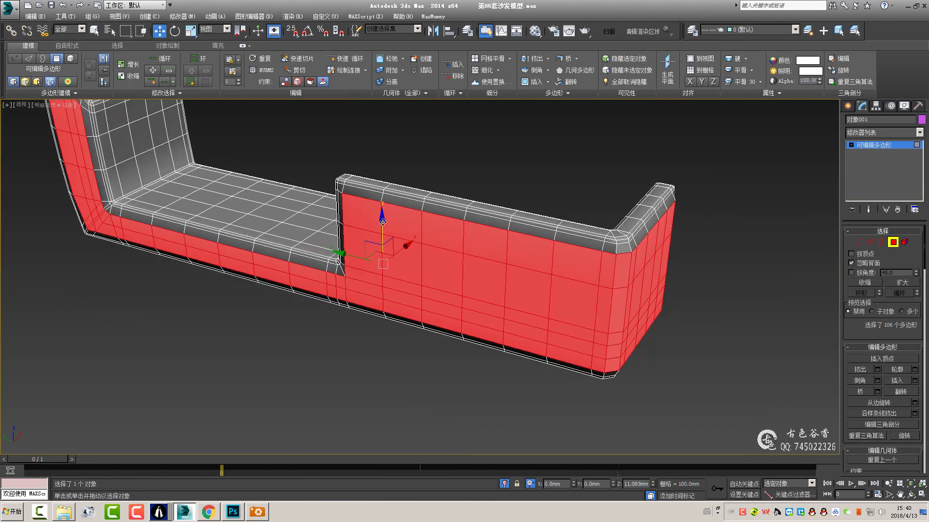
pyautogui.click(740, 260)
pyautogui.moveTo(740, 259)
pyautogui.keyDown('alt'); pyautogui.mouseDown(button='middle')
pyautogui.moveTo(574, 309)
pyautogui.moveTo(532, 290)
pyautogui.mouseUp(button='middle'); pyautogui.keyUp('alt')
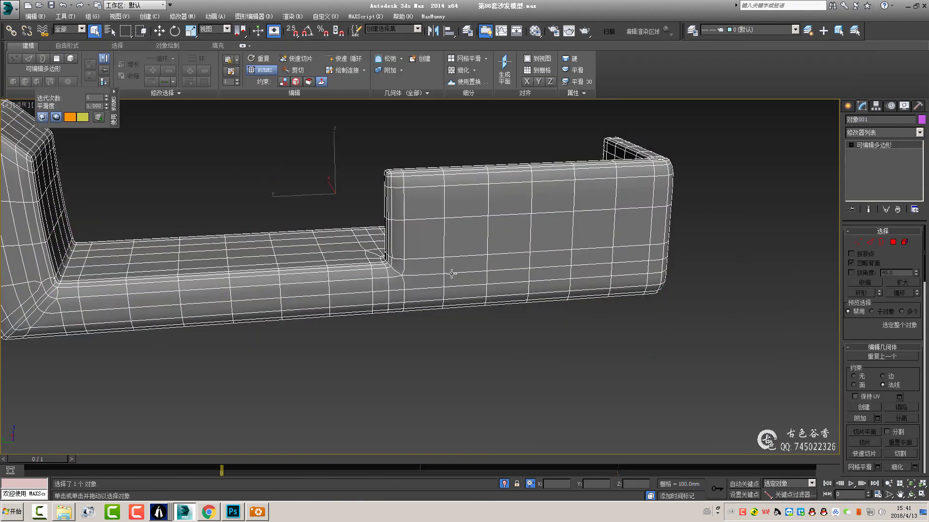
pyautogui.keyDown('shift'); pyautogui.click(464, 58); pyautogui.keyUp('shift')
pyautogui.click(42, 116)
pyautogui.scroll(3, 613, 257)
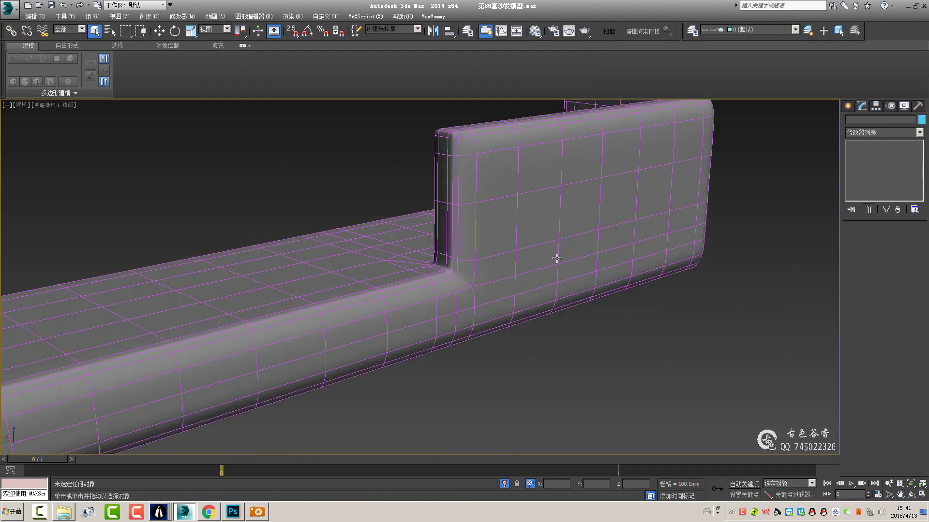
pyautogui.scroll(2, 552, 247)
pyautogui.scroll(-2, 552, 247)
# - Return to Polygon mode and ring-select the faces along the frame
pyautogui.press('4')
pyautogui.keyDown('alt'); pyautogui.moveTo(514, 269); pyautogui.dragTo(493, 290, button='middle'); pyautogui.keyUp('alt')
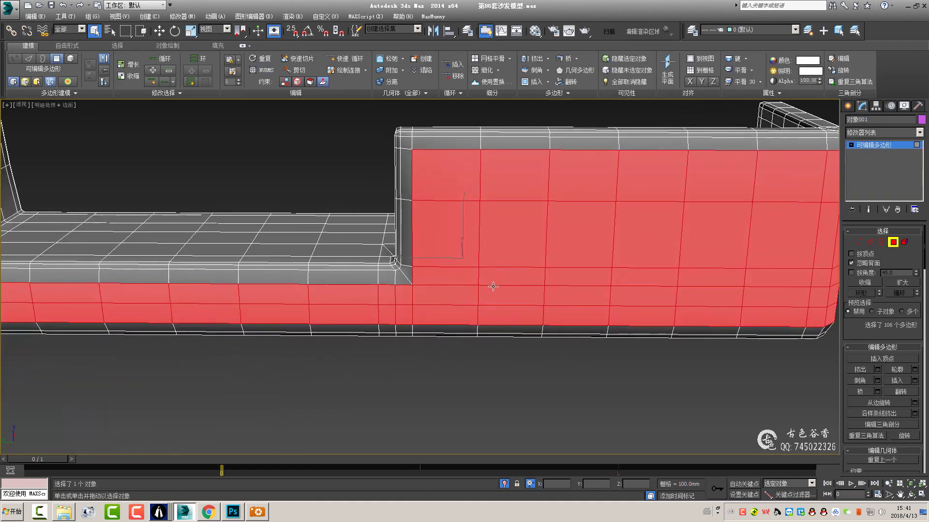
pyautogui.scroll(-2, 500, 277)
pyautogui.click(860, 293)
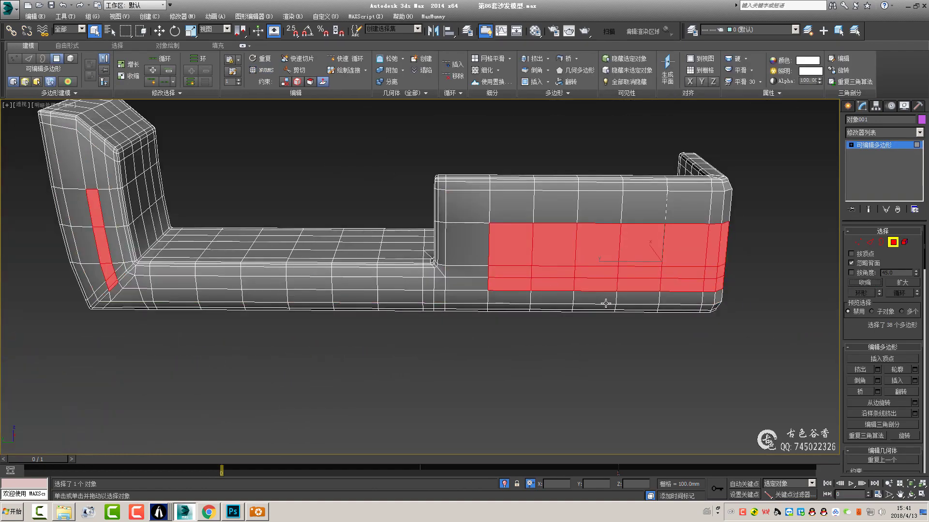
pyautogui.moveTo(601, 307)
pyautogui.keyDown('alt'); pyautogui.mouseDown(button='middle')
pyautogui.moveTo(574, 317)
pyautogui.moveTo(465, 323)
pyautogui.mouseUp(button='middle'); pyautogui.keyUp('alt')
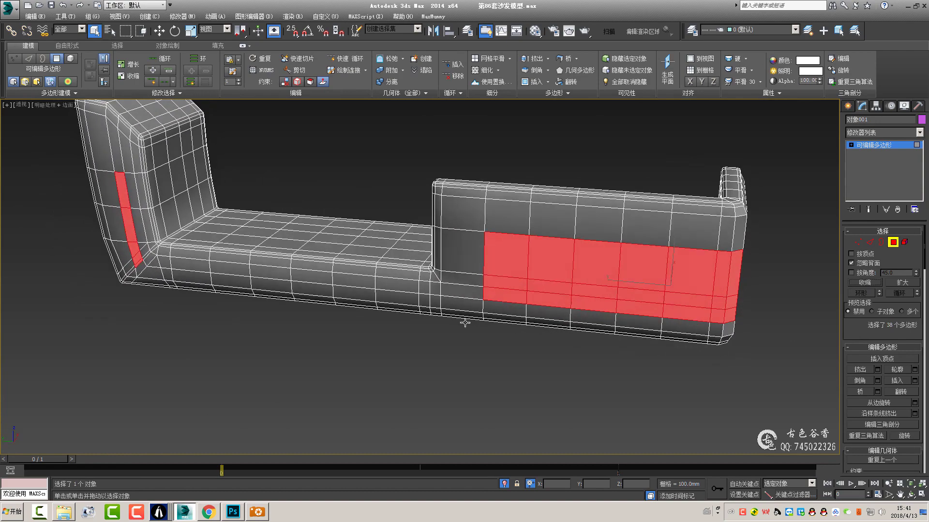
pyautogui.scroll(4, 310, 259)
pyautogui.moveTo(223, 264)
pyautogui.keyDown('alt'); pyautogui.mouseDown(button='middle')
pyautogui.moveTo(315, 353)
pyautogui.moveTo(356, 280)
pyautogui.moveTo(354, 260)
pyautogui.mouseUp(button='middle'); pyautogui.keyUp('alt')
# - Ring-select edges across the frame and drop the straight seat edges from the selection
pyautogui.press('2')
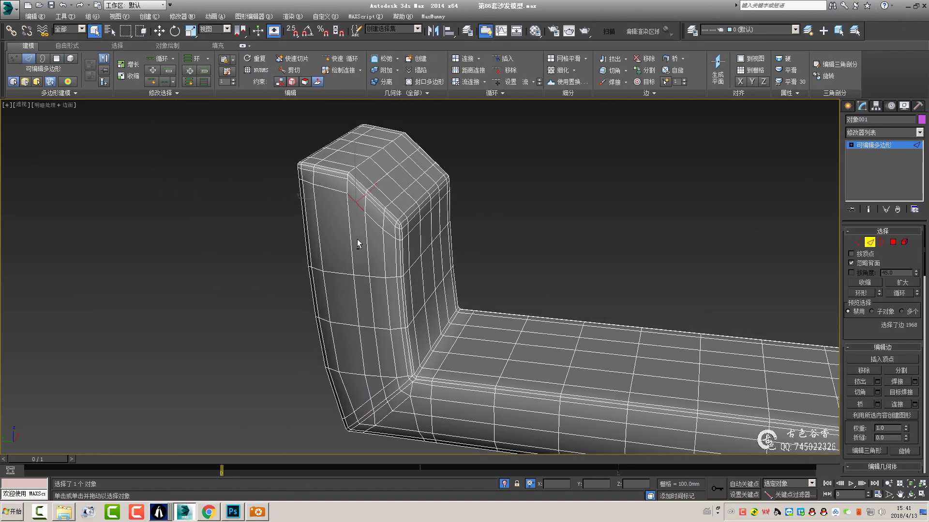
pyautogui.click(358, 220)
pyautogui.scroll(2, 422, 305)
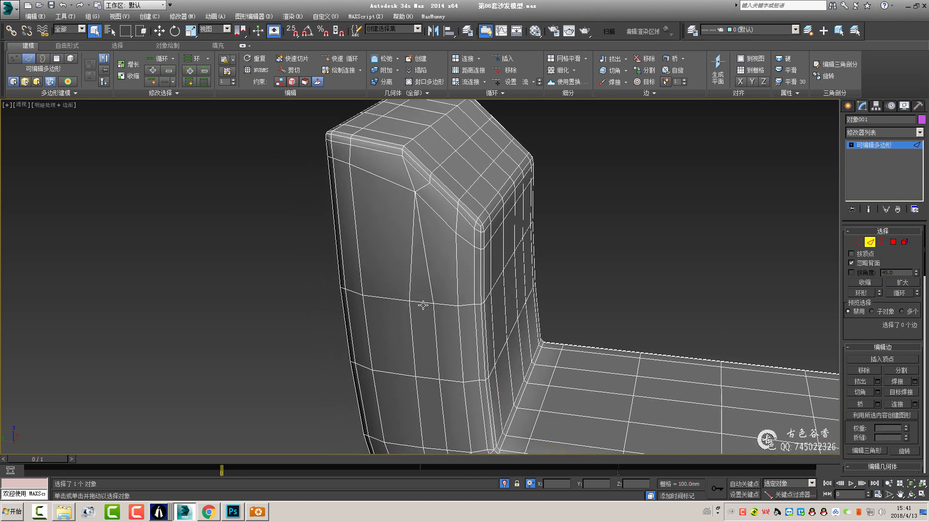
pyautogui.hotkey('alt', 'r')
pyautogui.moveTo(422, 302); pyautogui.dragTo(436, 221, button='middle')
pyautogui.scroll(-3, 481, 329)
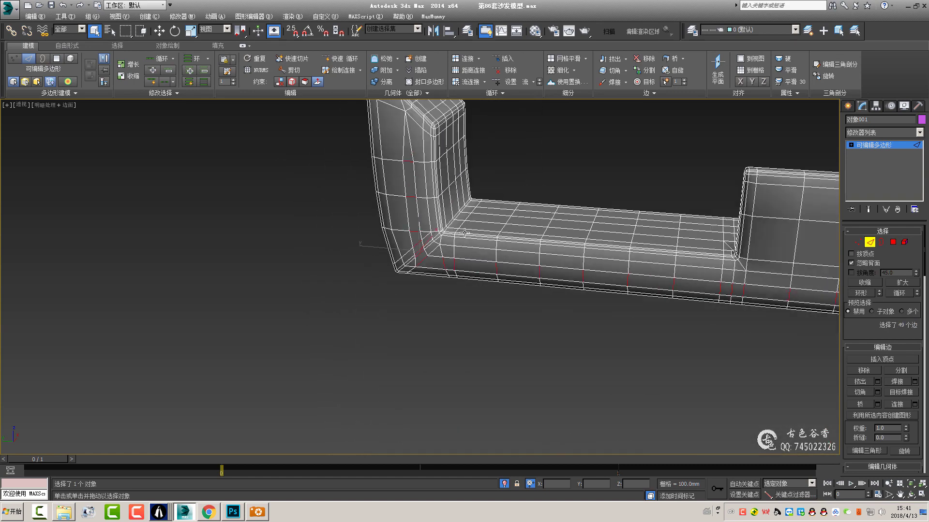
pyautogui.keyDown('alt'); pyautogui.moveTo(879, 357); pyautogui.dragTo(879, 357); pyautogui.keyUp('alt')
pyautogui.scroll(2, 439, 248)
pyautogui.scroll(2, 416, 277)
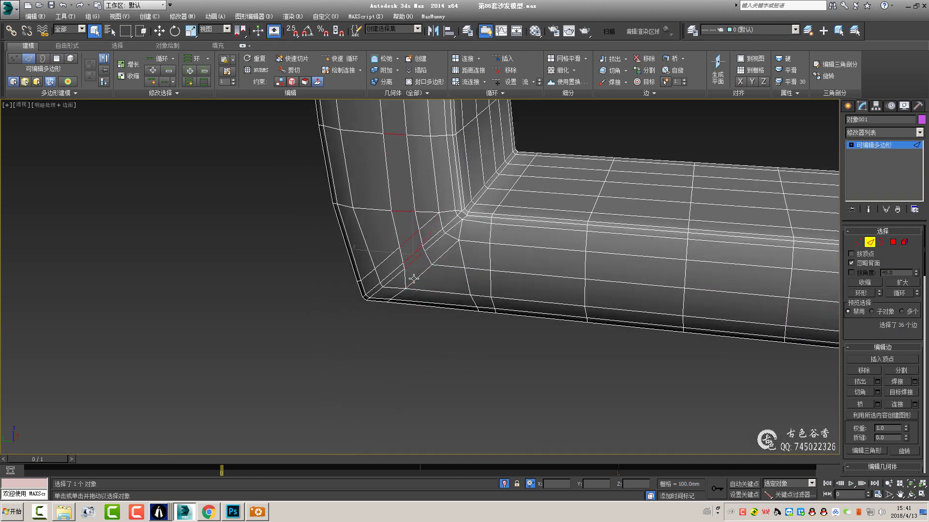
pyautogui.scroll(-5, 411, 277)
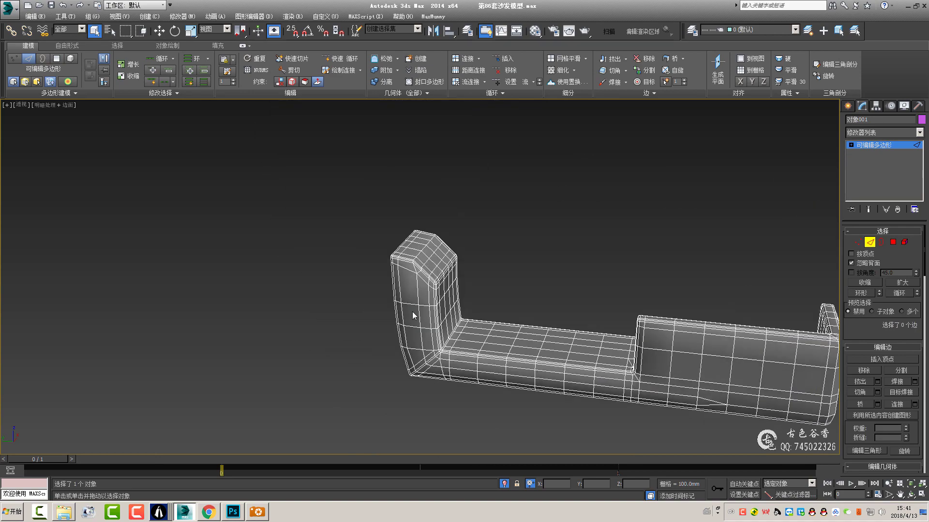
# - Delete the two stray edges at the seat-to-arm corner with Backspace
pyautogui.moveTo(414, 315)
pyautogui.keyDown('alt'); pyautogui.mouseDown(button='middle')
pyautogui.moveTo(405, 325)
pyautogui.moveTo(595, 325)
pyautogui.mouseUp(button='middle'); pyautogui.keyUp('alt')
pyautogui.scroll(5, 522, 337)
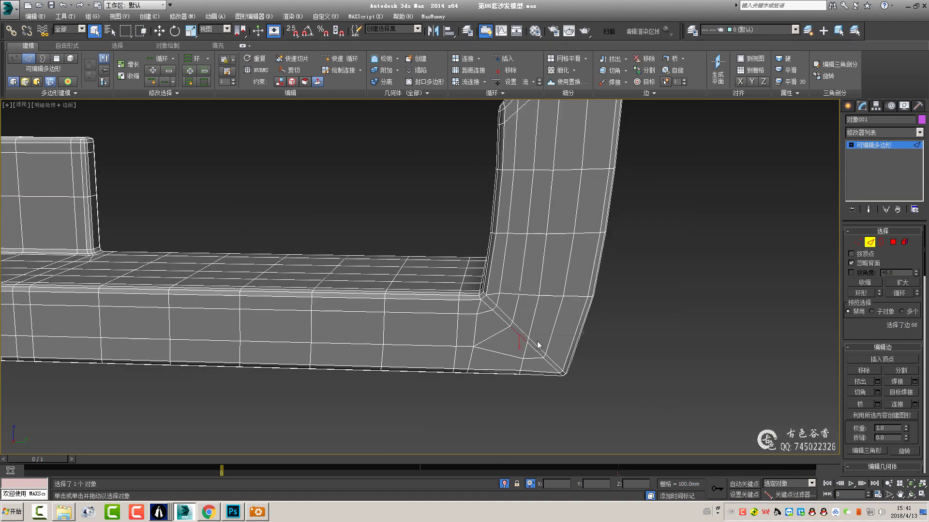
pyautogui.scroll(-3, 550, 333)
pyautogui.scroll(3, 550, 190)
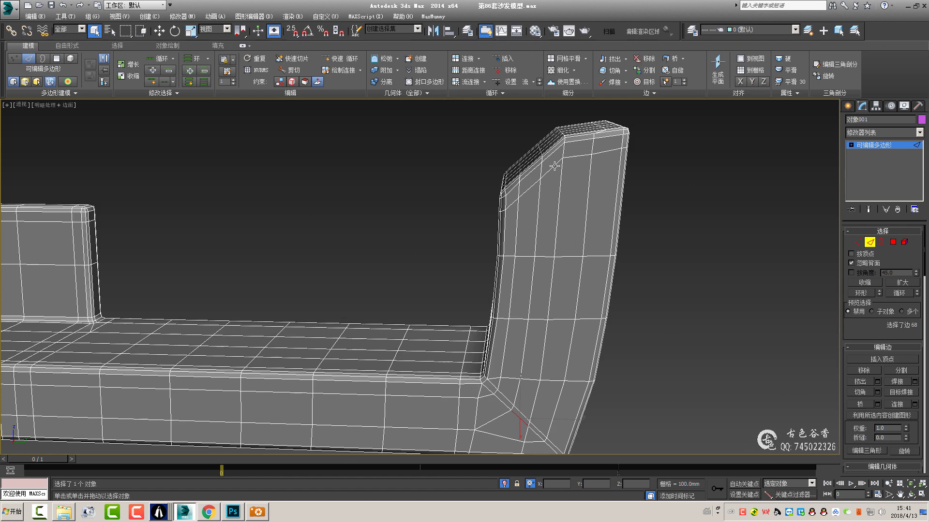
pyautogui.click(544, 219)
pyautogui.moveTo(544, 218); pyautogui.dragTo(546, 225, button='middle')
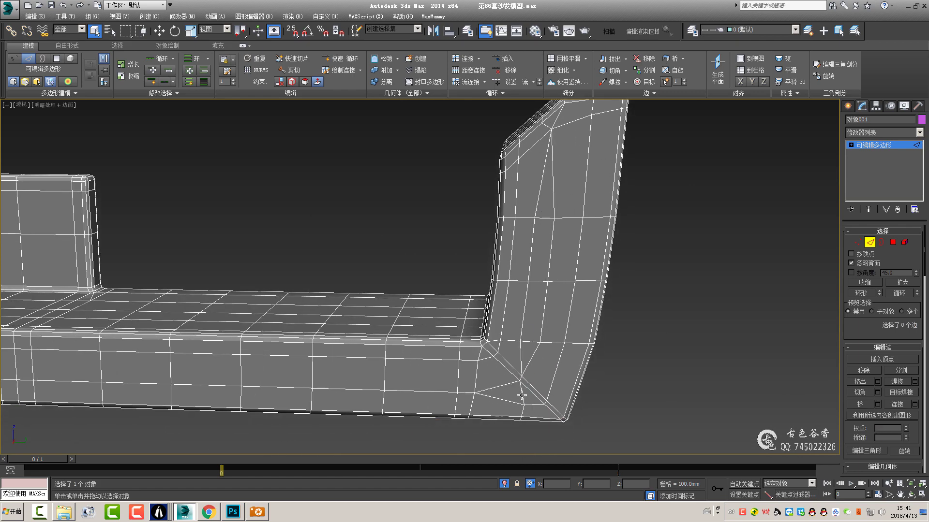
pyautogui.scroll(2, 521, 395)
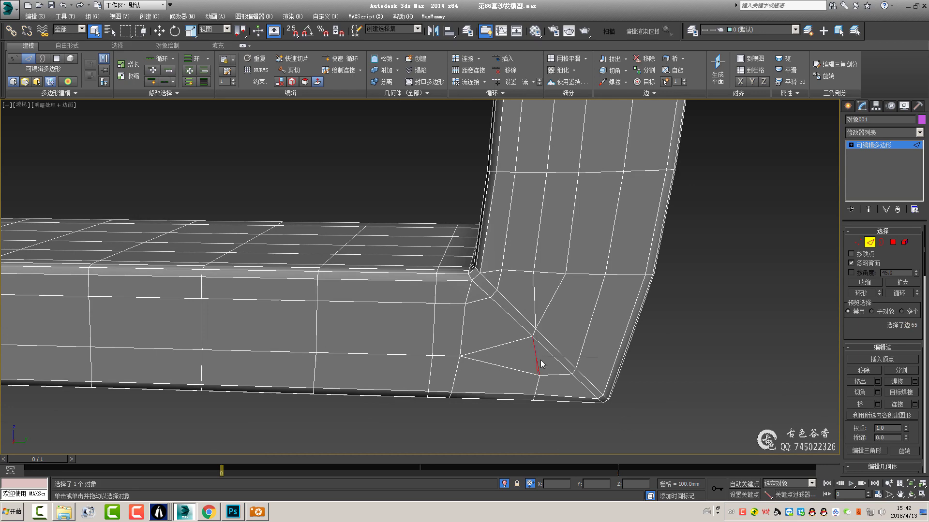
pyautogui.press('BackSpace')
pyautogui.click(541, 361)
pyautogui.press('BackSpace')
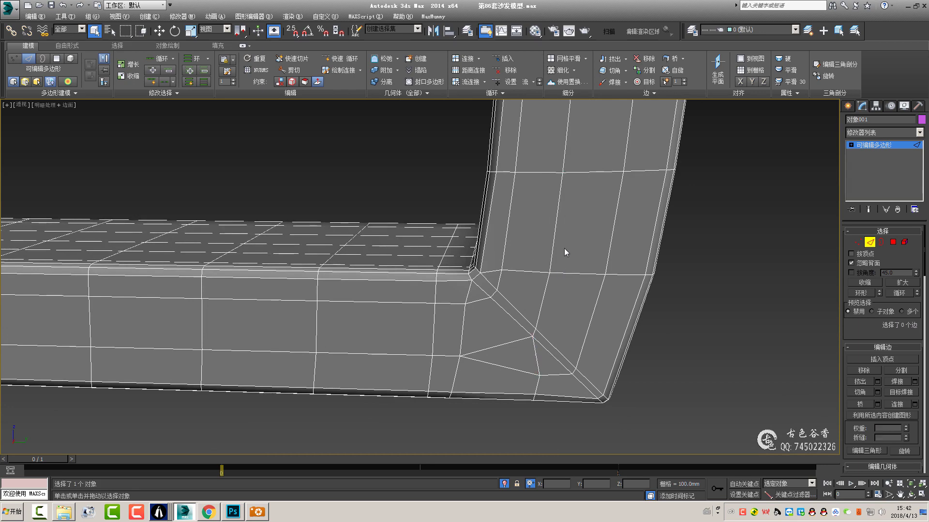
# - Orbit around the cleaned corner and preview it with NURMS smoothing (Ctrl+Q)
pyautogui.scroll(-3, 559, 253)
pyautogui.scroll(2, 539, 305)
pyautogui.scroll(1, 524, 311)
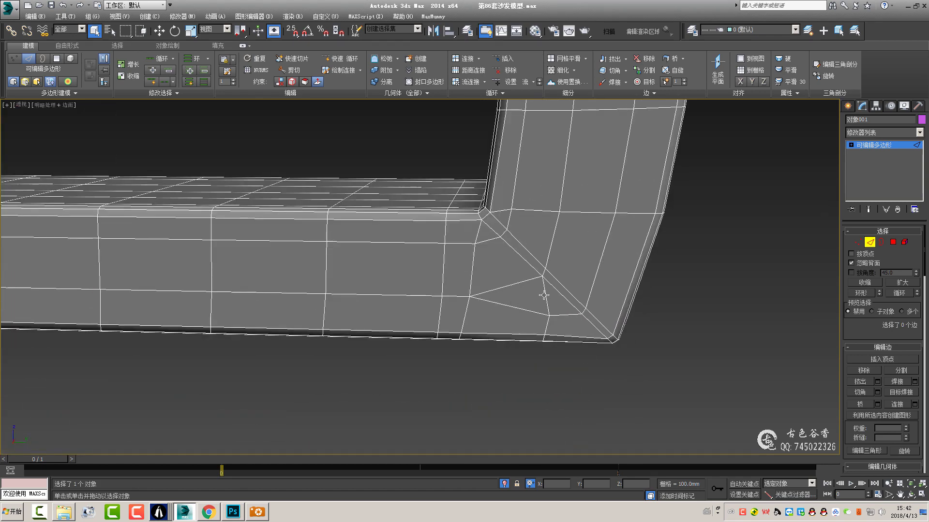
pyautogui.scroll(-2, 545, 300)
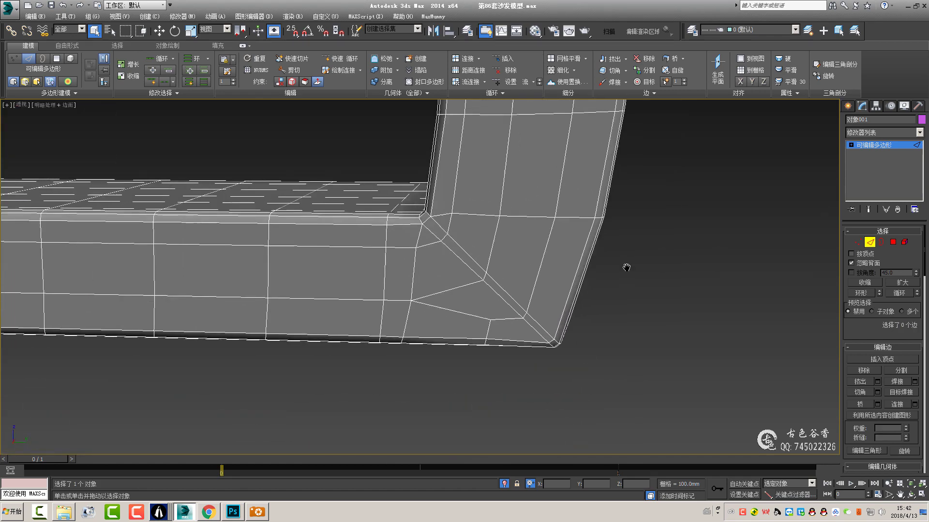
pyautogui.keyDown('alt'); pyautogui.moveTo(624, 266); pyautogui.dragTo(858, 158, button='middle'); pyautogui.keyUp('alt')
pyautogui.hotkey('ctrl', 'q')
pyautogui.hotkey('ctrl', 'q')
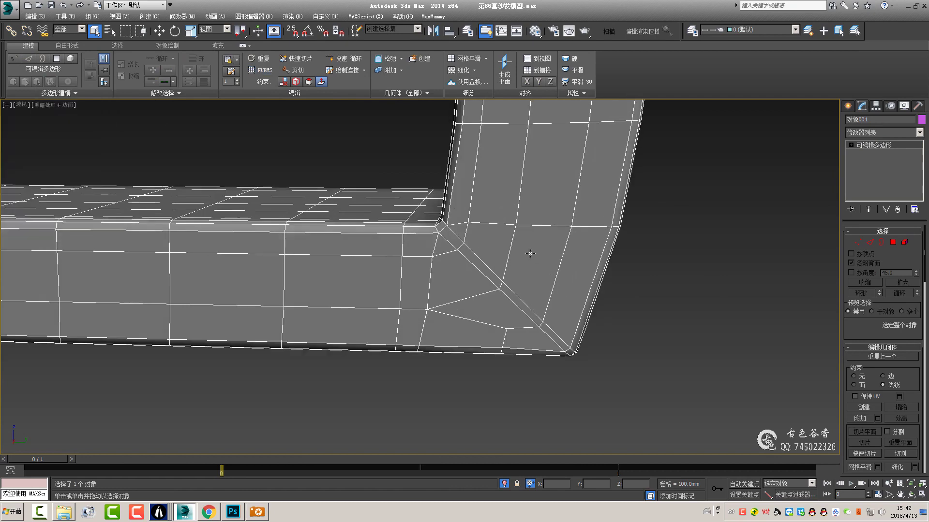
# - Frame the seat-to-raised-section corner and select the edge ring on the raised section
pyautogui.scroll(2, 534, 272)
pyautogui.scroll(-2, 508, 311)
pyautogui.scroll(3, 497, 297)
pyautogui.moveTo(498, 297); pyautogui.dragTo(487, 262, button='middle')
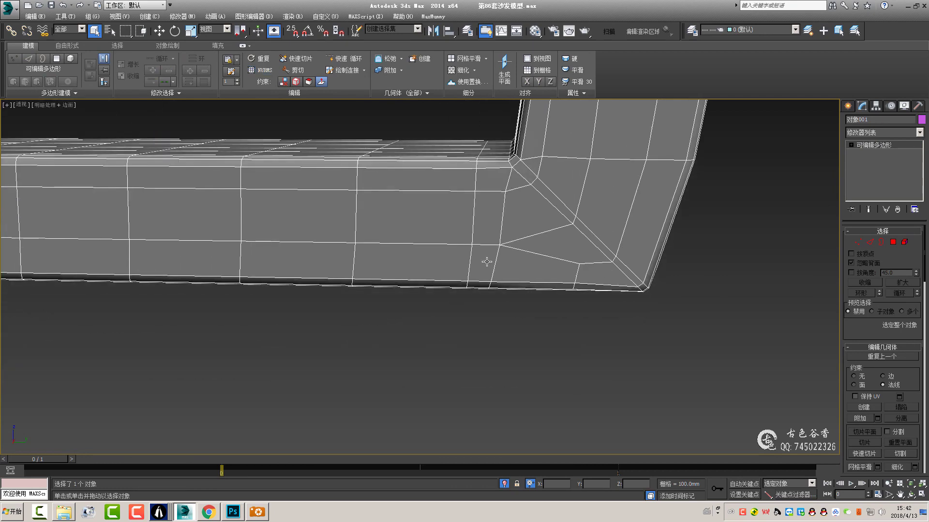
pyautogui.press('2')
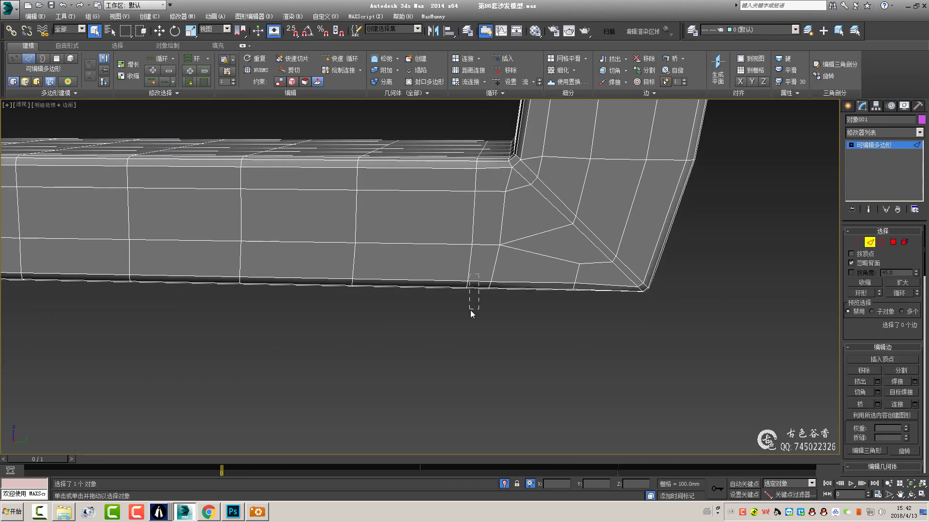
pyautogui.moveTo(470, 309)
pyautogui.keyDown('alt'); pyautogui.mouseDown(button='middle')
pyautogui.moveTo(503, 242)
pyautogui.moveTo(509, 285)
pyautogui.moveTo(549, 302)
pyautogui.moveTo(498, 271)
pyautogui.moveTo(590, 277)
pyautogui.moveTo(532, 275)
pyautogui.moveTo(547, 273)
pyautogui.moveTo(529, 188)
pyautogui.mouseUp(button='middle'); pyautogui.keyUp('alt')
pyautogui.scroll(-5, 550, 302)
pyautogui.press('4')
pyautogui.scroll(-3, 551, 280)
pyautogui.scroll(3, 544, 270)
pyautogui.scroll(3, 304, 271)
pyautogui.scroll(3, 516, 275)
pyautogui.press('2')
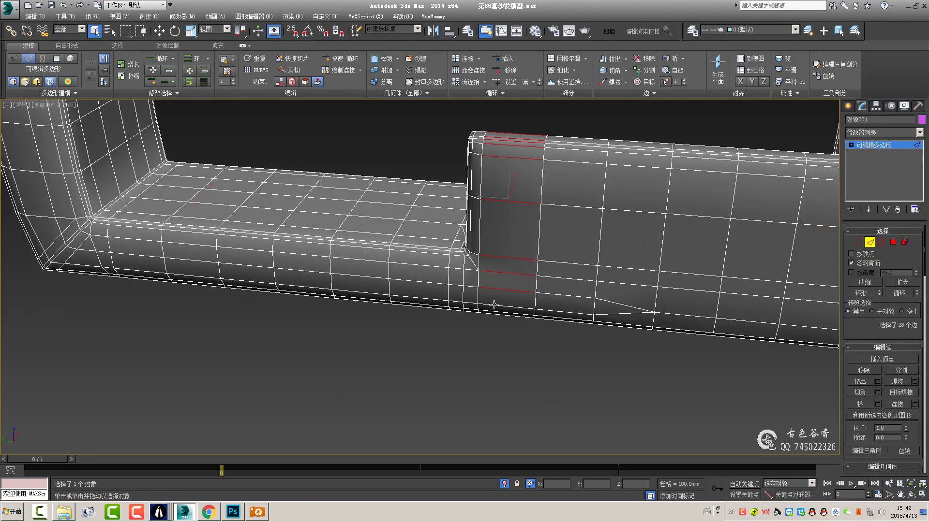
pyautogui.moveTo(494, 304)
pyautogui.keyDown('alt'); pyautogui.mouseDown(button='middle')
pyautogui.moveTo(532, 292)
pyautogui.moveTo(518, 200)
pyautogui.mouseUp(button='middle'); pyautogui.keyUp('alt')
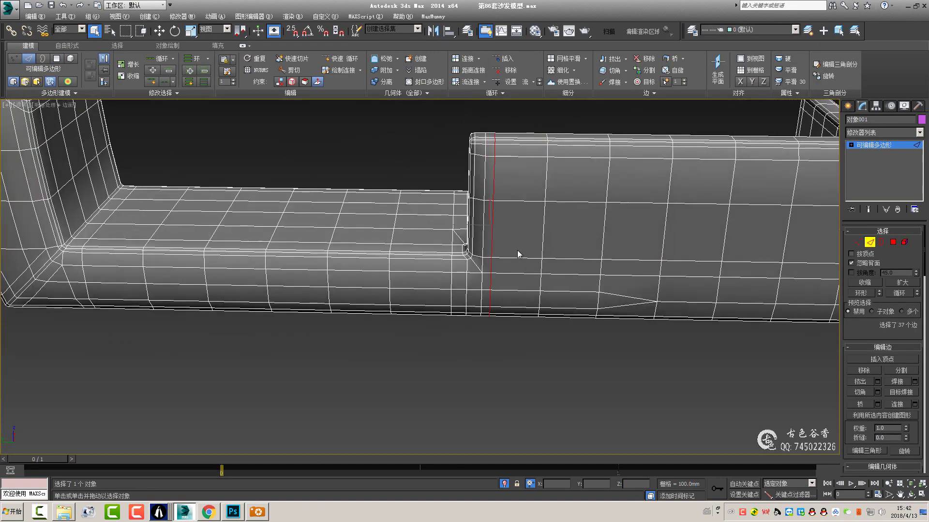
# - Connect the ring with one new edge loop slid toward the seat joint
pyautogui.hotkey('ctrl', 'shift', 'e')
pyautogui.moveTo(426, 310); pyautogui.dragTo(426, 312)
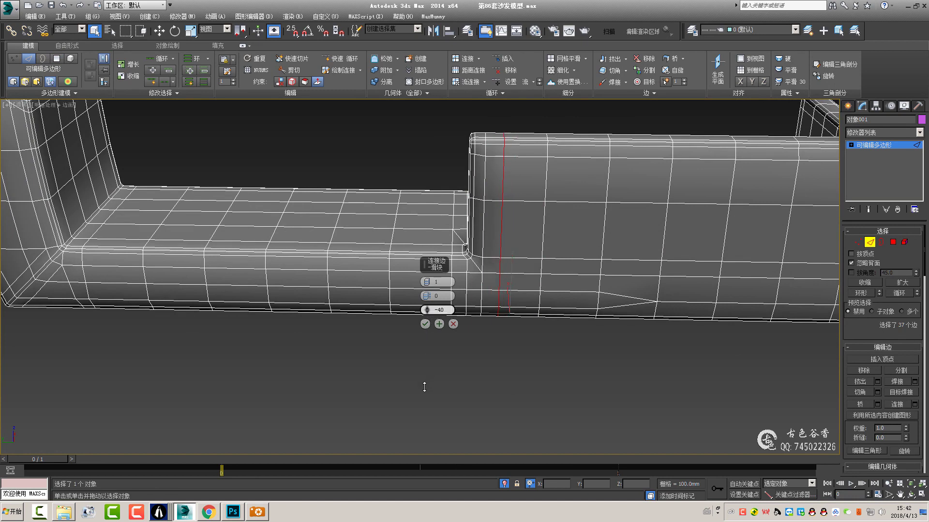
pyautogui.click(425, 324)
pyautogui.scroll(-3, 465, 254)
pyautogui.scroll(1, 464, 248)
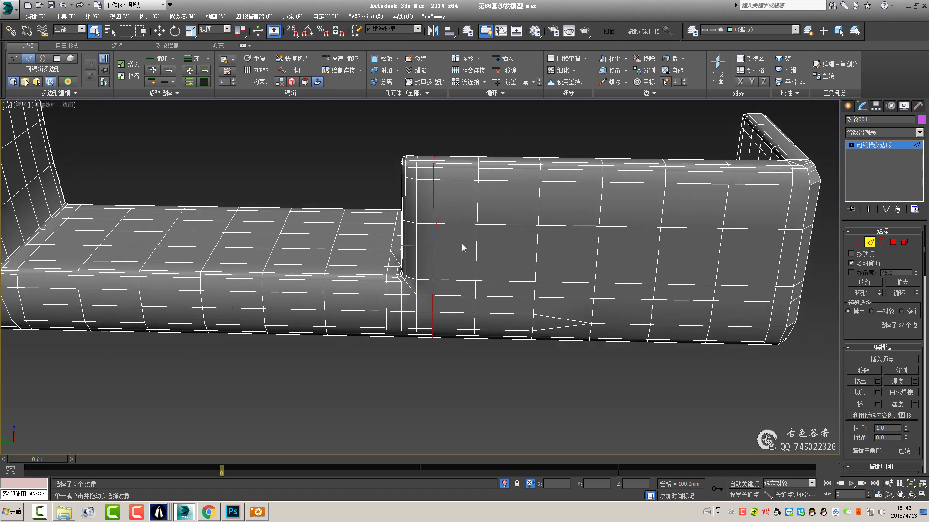
pyautogui.scroll(4, 434, 278)
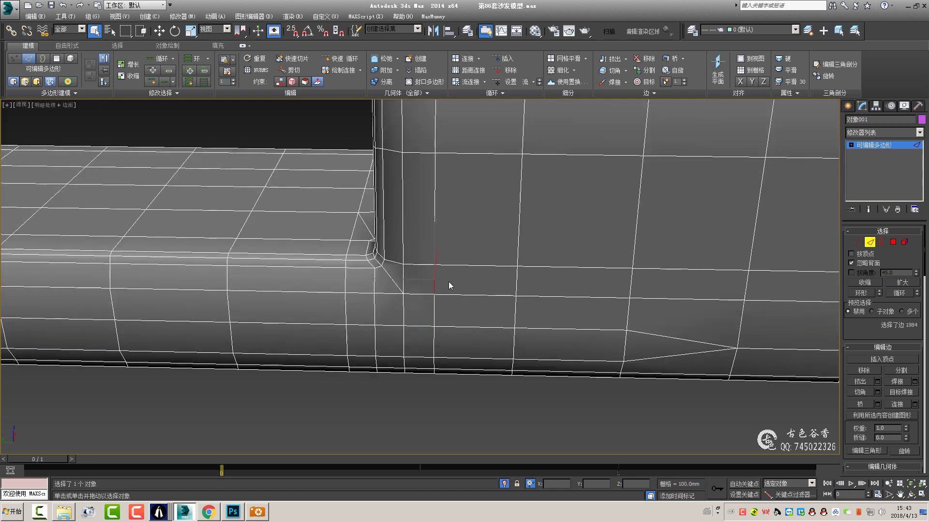
# - Collapse the stray corner edge into a single vertex and inspect the result
pyautogui.hotkey('ctrl', 'alt', 'c')
pyautogui.scroll(2, 512, 284)
pyautogui.scroll(-5, 454, 272)
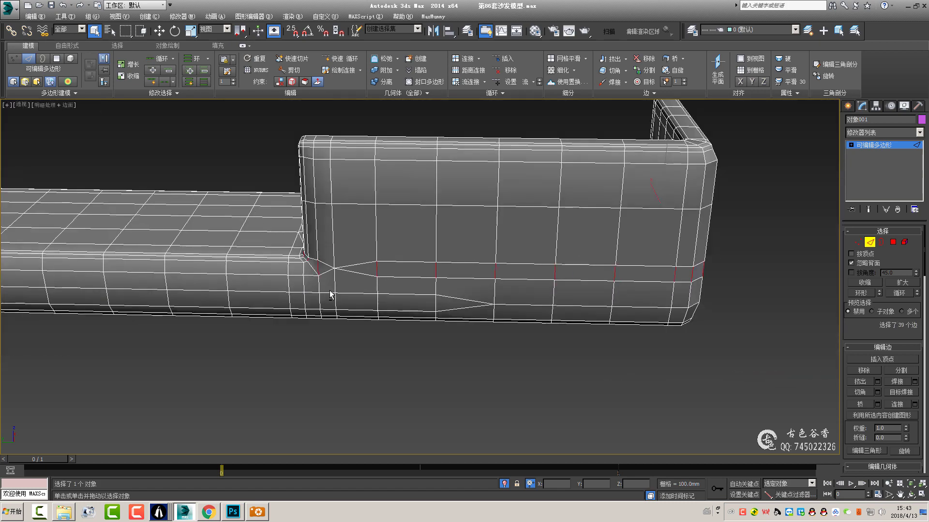
pyautogui.keyDown('alt'); pyautogui.moveTo(453, 273); pyautogui.dragTo(470, 259, button='middle'); pyautogui.keyUp('alt')
pyautogui.scroll(3, 471, 259)
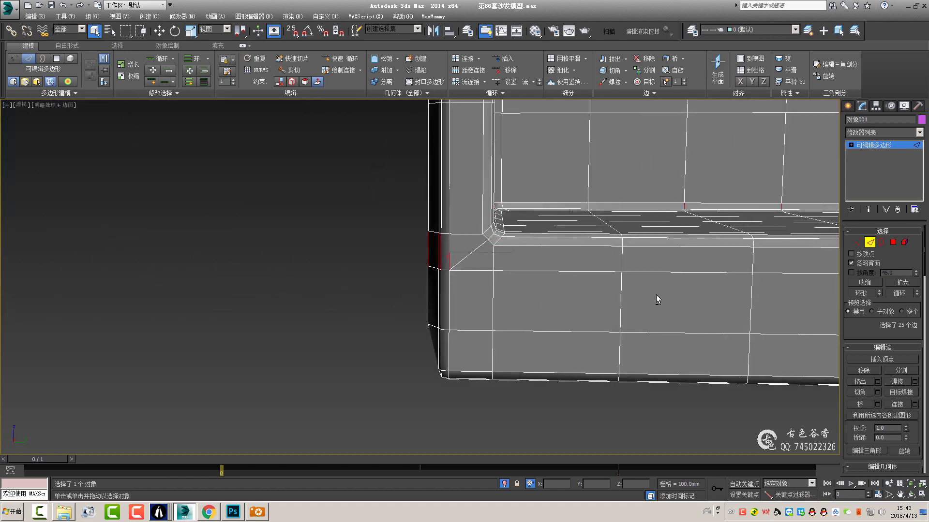
pyautogui.keyDown('alt'); pyautogui.moveTo(524, 250); pyautogui.dragTo(590, 270, button='middle'); pyautogui.keyUp('alt')
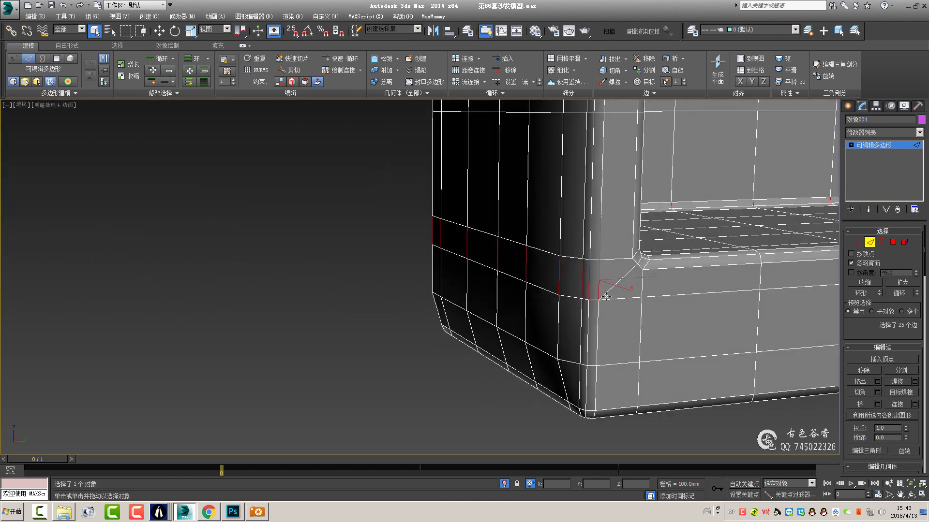
pyautogui.scroll(-2, 571, 250)
pyautogui.scroll(-4, 571, 250)
pyautogui.moveTo(571, 250)
pyautogui.keyDown('alt'); pyautogui.mouseDown(button='middle')
pyautogui.moveTo(757, 290)
pyautogui.moveTo(530, 302)
pyautogui.moveTo(537, 261)
pyautogui.moveTo(652, 261)
pyautogui.moveTo(551, 235)
pyautogui.moveTo(576, 253)
pyautogui.moveTo(564, 245)
pyautogui.moveTo(624, 245)
pyautogui.moveTo(614, 238)
pyautogui.moveTo(529, 232)
pyautogui.mouseUp(button='middle'); pyautogui.keyUp('alt')
pyautogui.scroll(3, 653, 264)
# - Restore the ring of 14 edges with undo and switch to the Move tool
pyautogui.click(576, 253)
pyautogui.hotkey('ctrl', 'z')
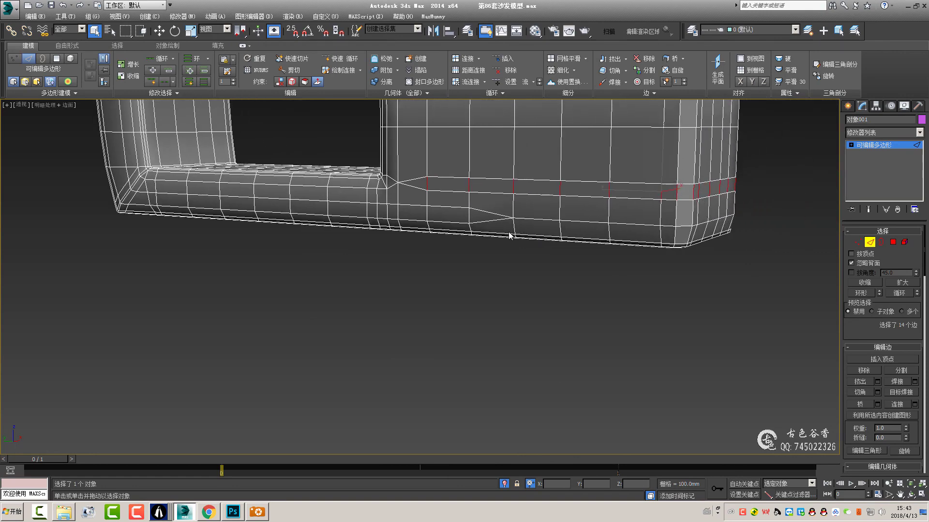
pyautogui.scroll(3, 503, 229)
pyautogui.scroll(-2, 522, 221)
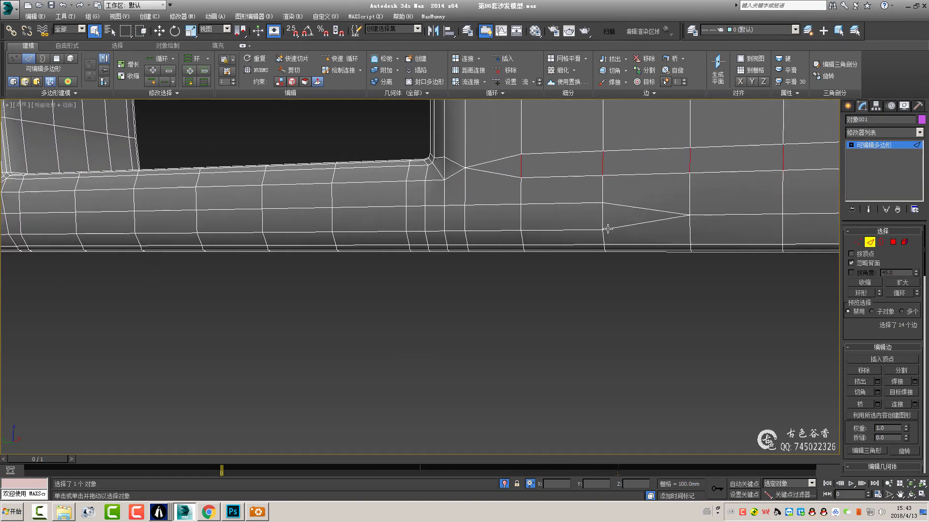
pyautogui.scroll(-3, 477, 231)
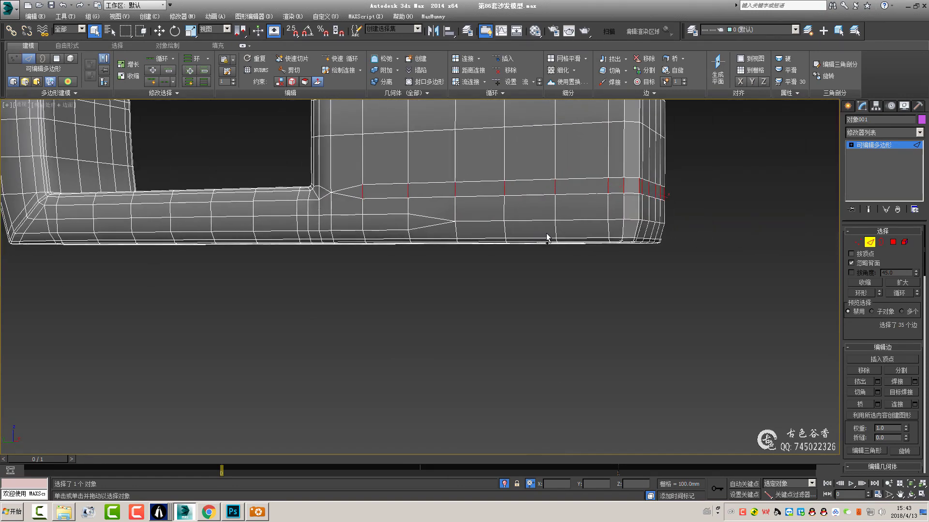
pyautogui.moveTo(547, 237)
pyautogui.keyDown('alt'); pyautogui.mouseDown(button='middle')
pyautogui.moveTo(460, 251)
pyautogui.moveTo(523, 215)
pyautogui.moveTo(472, 253)
pyautogui.mouseUp(button='middle'); pyautogui.keyUp('alt')
pyautogui.scroll(2, 438, 257)
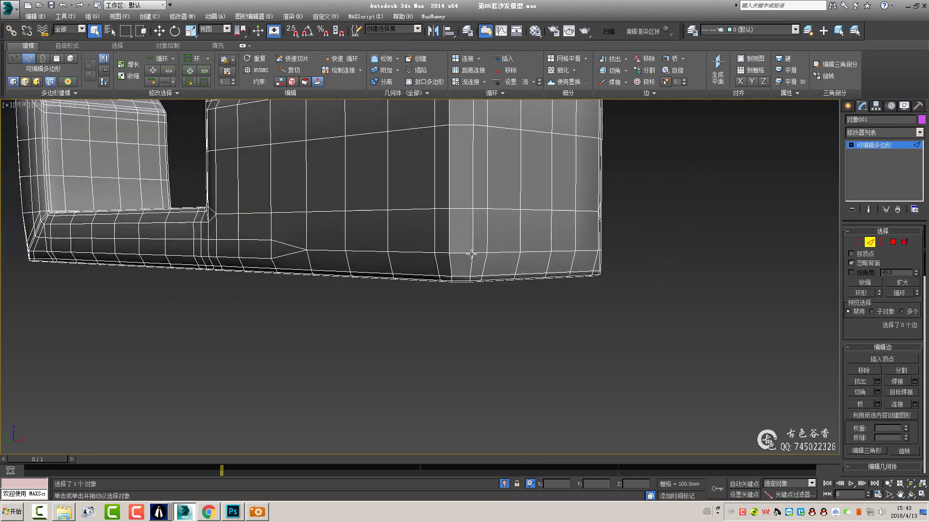
pyautogui.press('w')
pyautogui.moveTo(415, 248)
pyautogui.keyDown('alt'); pyautogui.mouseDown(button='middle')
pyautogui.moveTo(418, 257)
pyautogui.moveTo(472, 256)
pyautogui.mouseUp(button='middle'); pyautogui.keyUp('alt')
pyautogui.scroll(3, 418, 257)
# - Chamfer the base's long lower edge loop, dragging the amount wider
pyautogui.rightClick(431, 248)
pyautogui.click(430, 283)
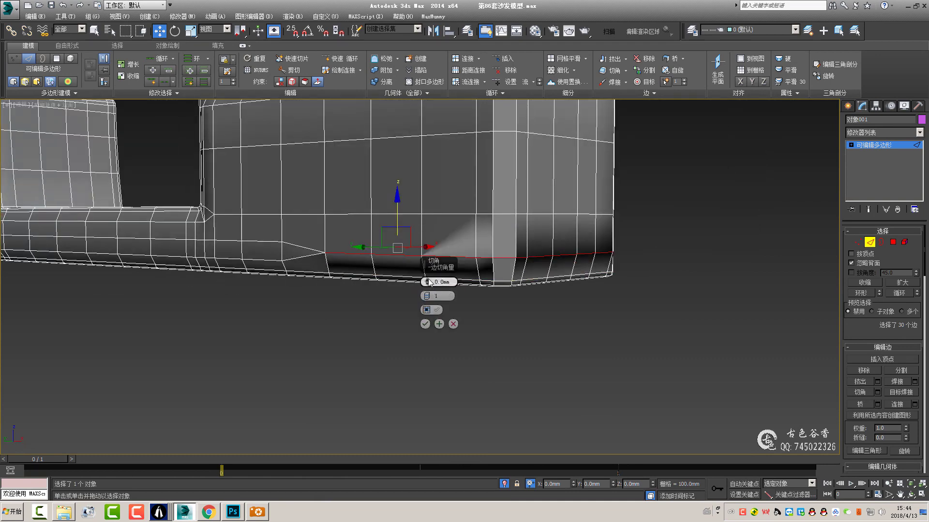
pyautogui.moveTo(430, 283); pyautogui.dragTo(432, 246)
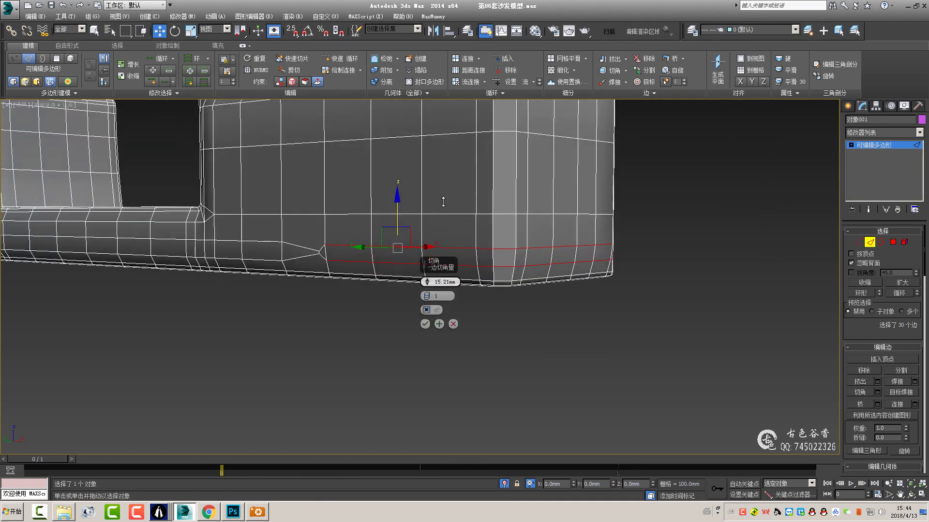
pyautogui.click(424, 324)
pyautogui.scroll(5, 400, 306)
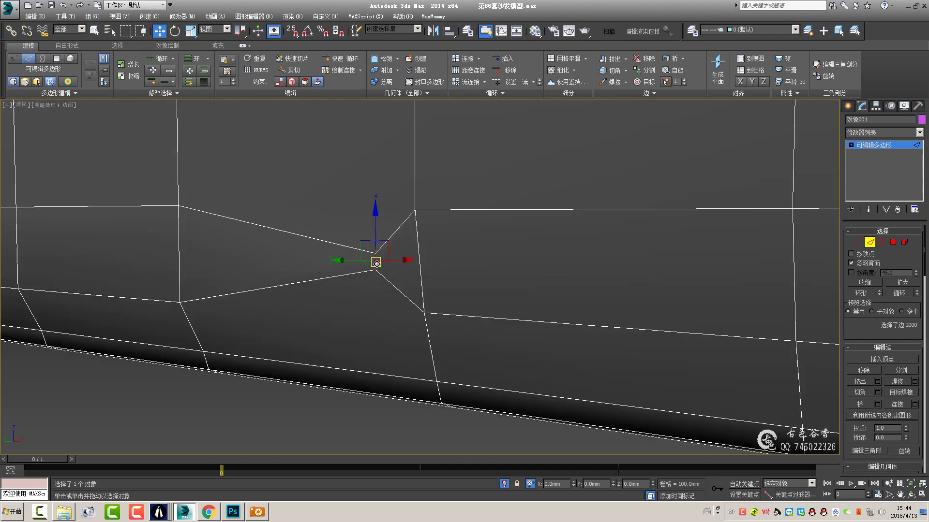
pyautogui.scroll(-10, 463, 191)
# - Remove the extra edge near the right seat corner
pyautogui.moveTo(503, 270)
pyautogui.keyDown('alt'); pyautogui.mouseDown(button='middle')
pyautogui.moveTo(534, 315)
pyautogui.moveTo(495, 316)
pyautogui.mouseUp(button='middle'); pyautogui.keyUp('alt')
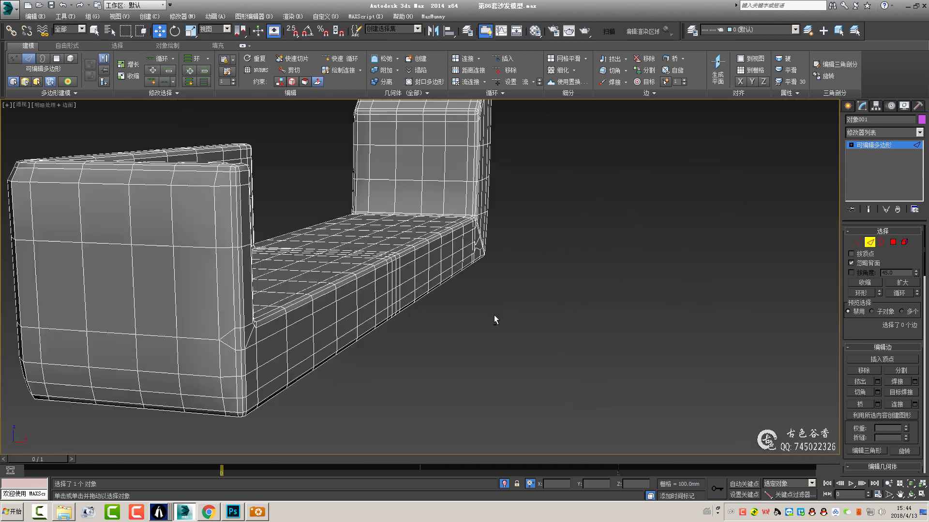
pyautogui.scroll(4, 495, 317)
pyautogui.scroll(5, 469, 314)
pyautogui.click(697, 232)
pyautogui.press('BackSpace')
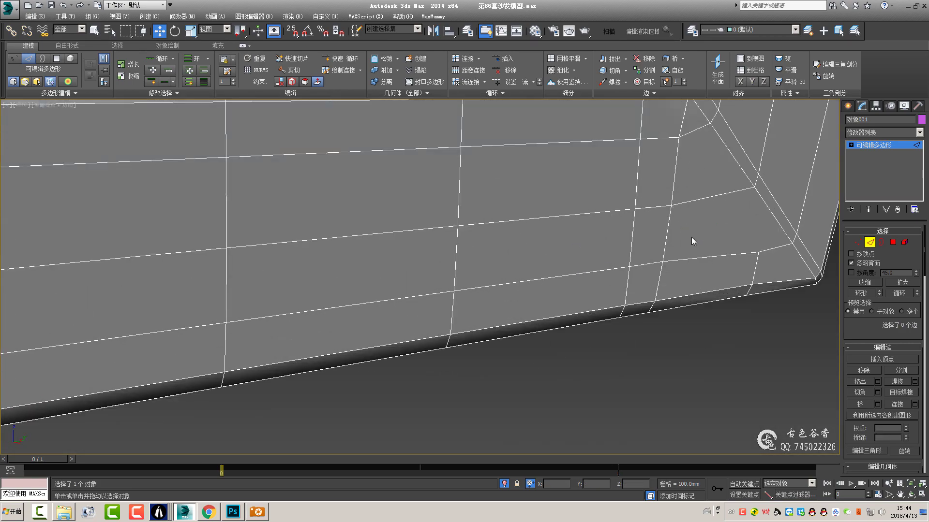
pyautogui.scroll(2, 611, 249)
# - Target Weld the stray outer-corner vertex onto the diagonal seam, then return to object level
pyautogui.press('1')
pyautogui.moveTo(626, 268); pyautogui.dragTo(615, 273, button='middle')
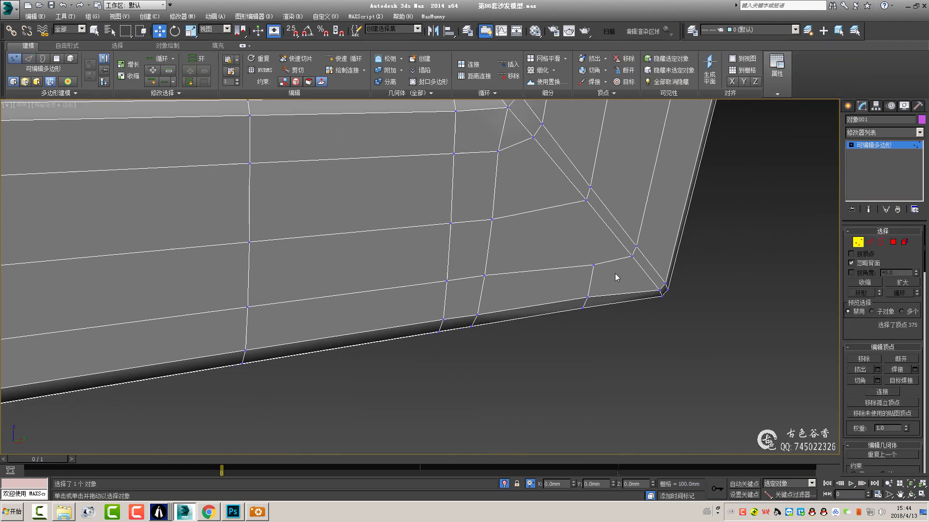
pyautogui.hotkey('ctrl', 'w')
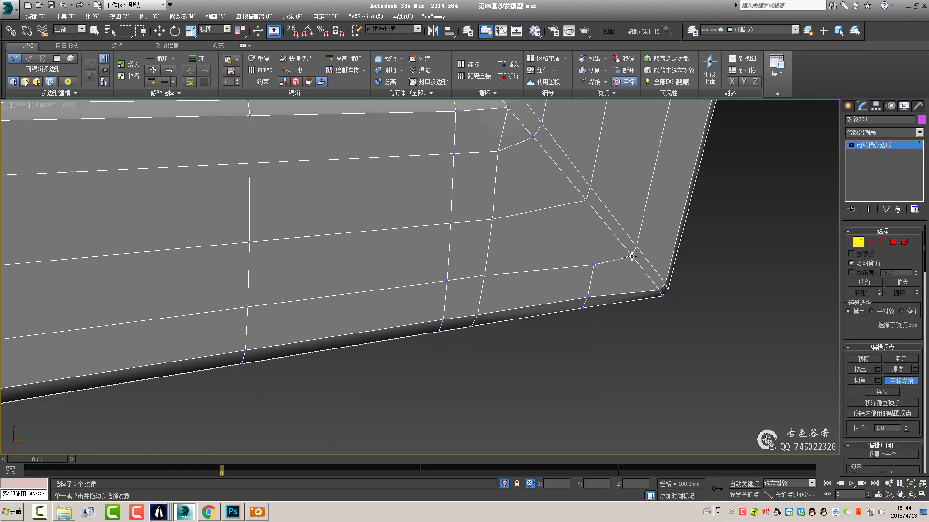
pyautogui.rightClick(630, 257)
pyautogui.press('w')
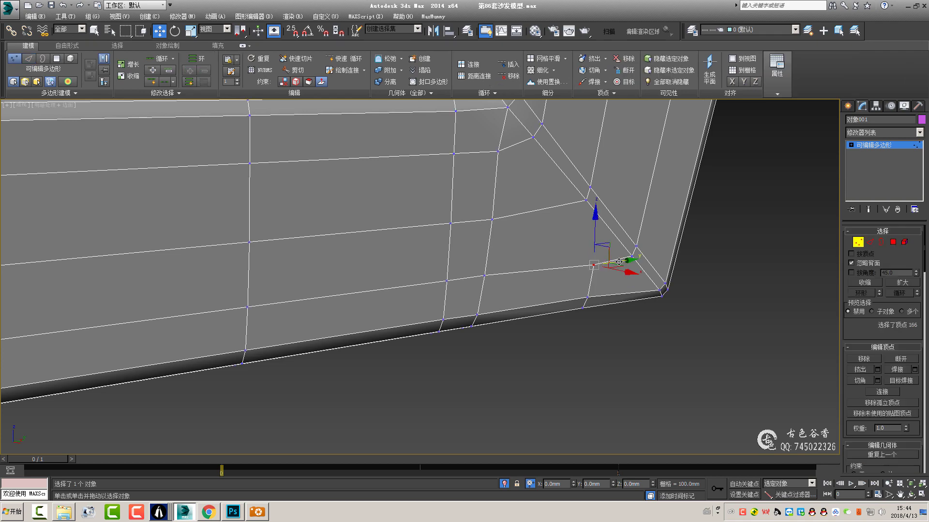
pyautogui.hotkey('ctrl', 'w')
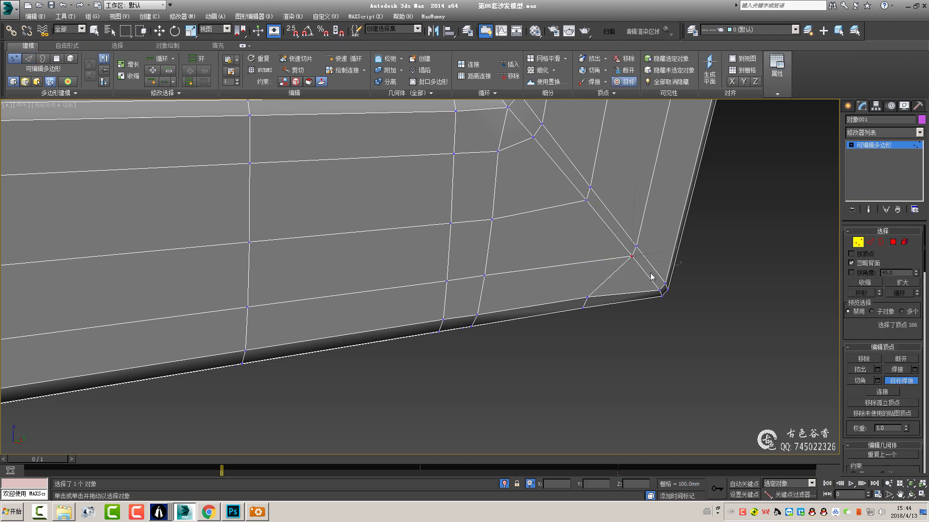
pyautogui.rightClick(651, 276)
pyautogui.keyDown('alt'); pyautogui.moveTo(701, 253); pyautogui.dragTo(802, 171, button='middle'); pyautogui.keyUp('alt')
pyautogui.click(870, 146)
# - Enter Edge mode with the Move tool and orbit onto the raised section's lower edges
pyautogui.moveTo(483, 339); pyautogui.dragTo(472, 323, button='middle')
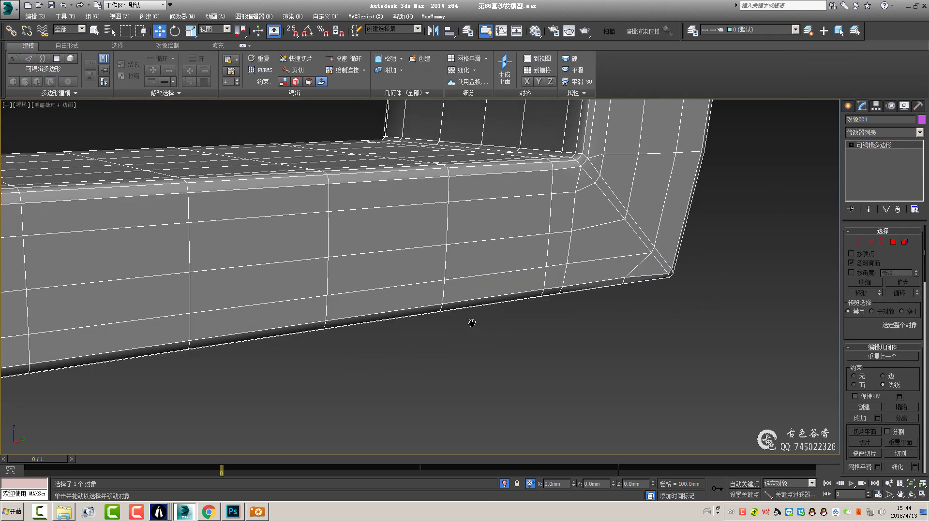
pyautogui.scroll(-5, 471, 323)
pyautogui.scroll(5, 387, 320)
pyautogui.scroll(-1, 376, 319)
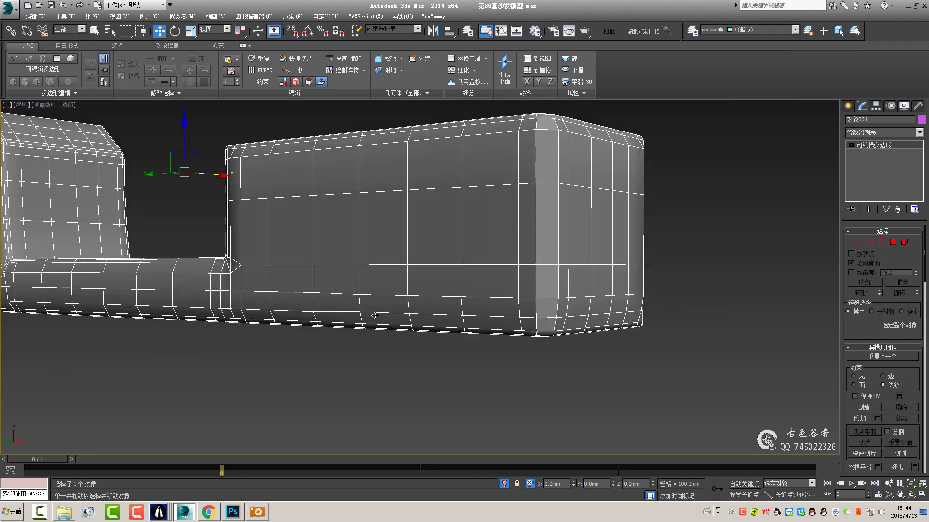
pyautogui.press('4')
pyautogui.press('2')
pyautogui.press('q')
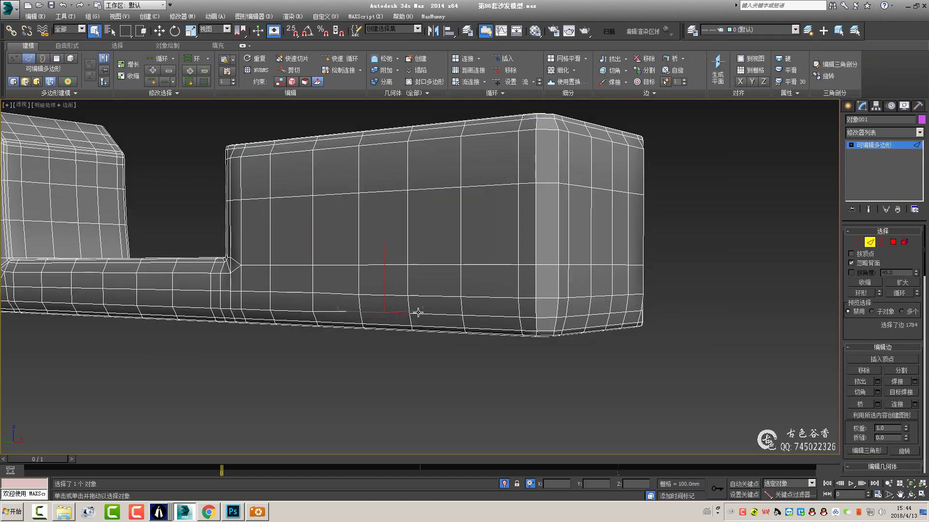
pyautogui.moveTo(553, 332)
pyautogui.keyDown('alt'); pyautogui.mouseDown(button='middle')
pyautogui.moveTo(406, 326)
pyautogui.moveTo(496, 336)
pyautogui.mouseUp(button='middle'); pyautogui.keyUp('alt')
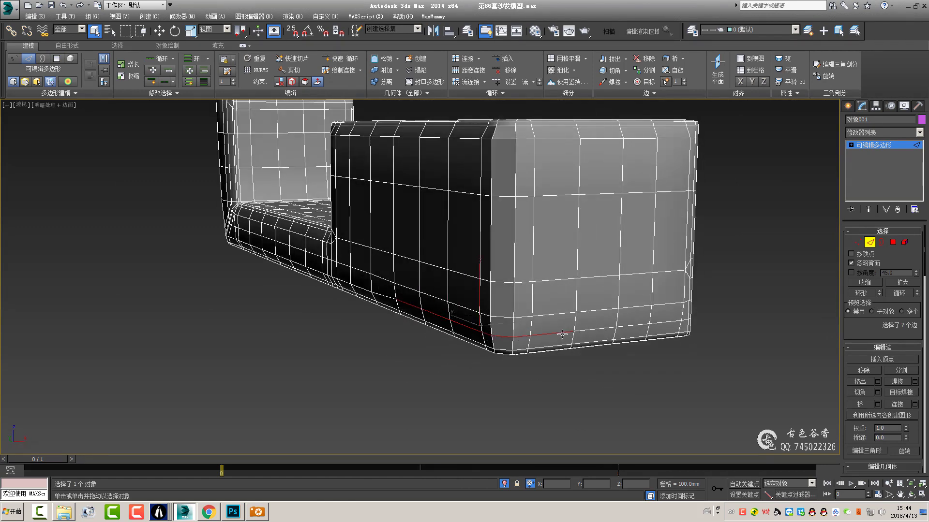
pyautogui.keyDown('alt'); pyautogui.moveTo(709, 339); pyautogui.dragTo(555, 348, button='middle'); pyautogui.keyUp('alt')
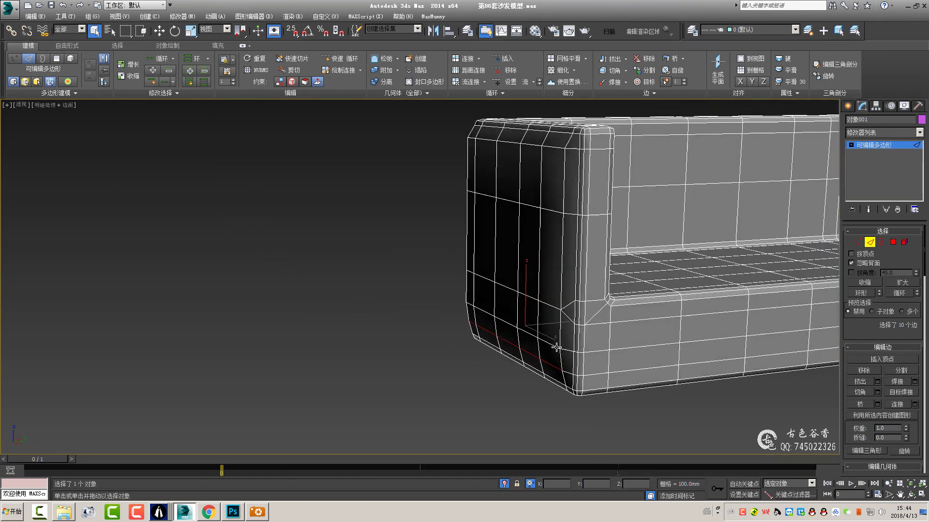
pyautogui.scroll(5, 522, 305)
pyautogui.press('w')
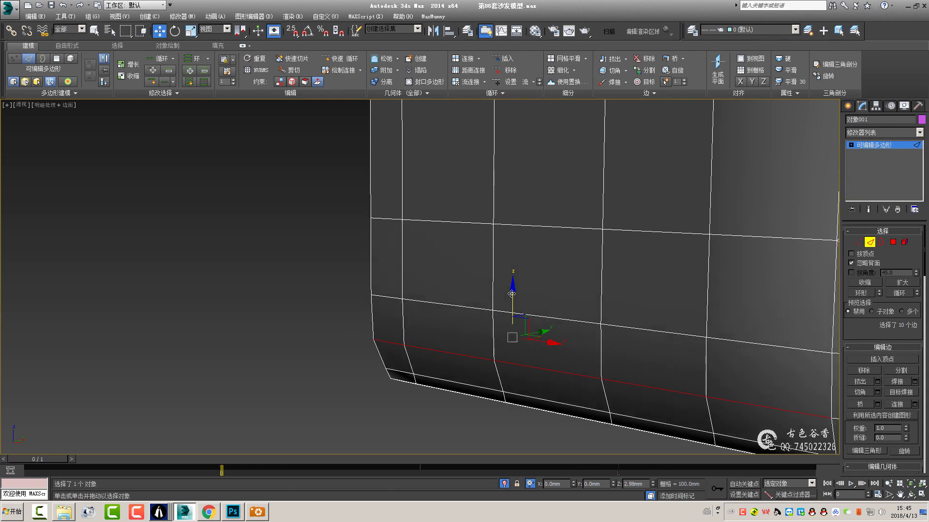
pyautogui.scroll(-4, 512, 310)
# - Select the three lower edges along the raised section's outer end
pyautogui.moveTo(564, 307)
pyautogui.mouseDown(button='middle')
pyautogui.moveTo(662, 317)
pyautogui.moveTo(423, 301)
pyautogui.mouseUp(button='middle')
pyautogui.moveTo(705, 350); pyautogui.dragTo(460, 222)
pyautogui.moveTo(459, 223)
pyautogui.mouseDown(button='middle')
pyautogui.moveTo(483, 269)
pyautogui.moveTo(410, 286)
pyautogui.moveTo(370, 312)
pyautogui.moveTo(477, 266)
pyautogui.moveTo(512, 304)
pyautogui.mouseUp(button='middle')
pyautogui.keyDown('alt'); pyautogui.click(512, 304); pyautogui.keyUp('alt')
pyautogui.scroll(3, 453, 276)
pyautogui.scroll(-3, 453, 276)
pyautogui.moveTo(452, 276)
pyautogui.keyDown('alt'); pyautogui.mouseDown(button='middle')
pyautogui.moveTo(527, 272)
pyautogui.moveTo(510, 283)
pyautogui.mouseUp(button='middle'); pyautogui.keyUp('alt')
# - Check the corners in the four-view and Front layouts, then return to Perspective in Edge mode
pyautogui.hotkey('alt', 'w')
pyautogui.hotkey('alt', 'w')
pyautogui.scroll(5, 145, 232)
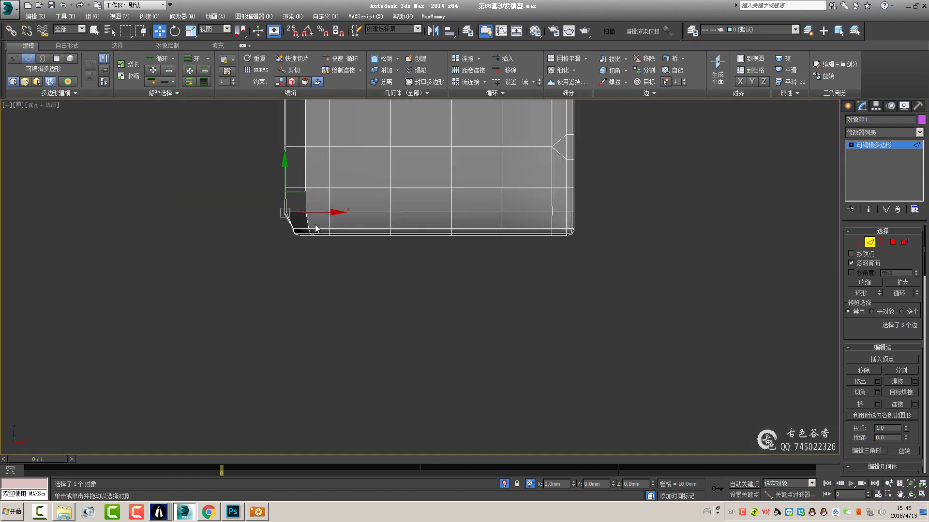
pyautogui.scroll(3, 353, 232)
pyautogui.press('1')
pyautogui.hotkey('alt', 'w')
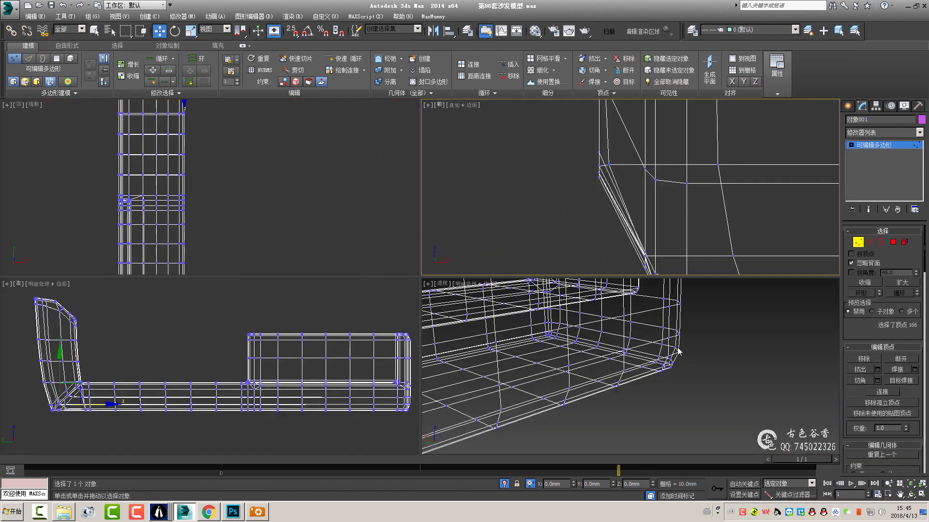
pyautogui.hotkey('alt', 'w')
pyautogui.scroll(-4, 441, 289)
pyautogui.moveTo(441, 289)
pyautogui.mouseDown(button='middle')
pyautogui.moveTo(414, 262)
pyautogui.moveTo(498, 263)
pyautogui.moveTo(396, 255)
pyautogui.moveTo(145, 275)
pyautogui.mouseUp(button='middle')
pyautogui.scroll(2, 394, 253)
pyautogui.press('2')
pyautogui.scroll(3, 145, 275)
pyautogui.scroll(2, 154, 274)
pyautogui.scroll(-1, 160, 275)
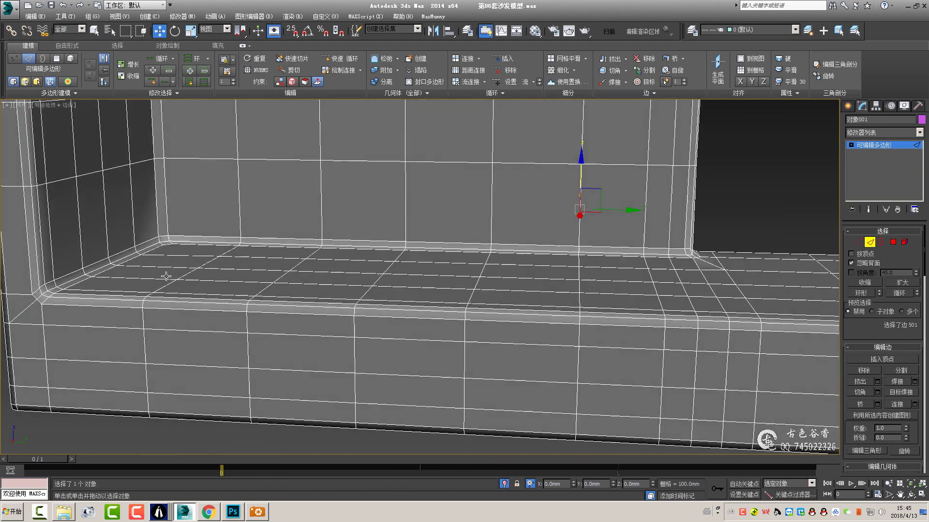
pyautogui.scroll(-4, 166, 276)
pyautogui.moveTo(280, 238)
pyautogui.keyDown('alt'); pyautogui.mouseDown(button='middle')
pyautogui.moveTo(545, 276)
pyautogui.moveTo(634, 272)
pyautogui.moveTo(509, 276)
pyautogui.mouseUp(button='middle'); pyautogui.keyUp('alt')
# - Chamfer the 40-edge loop around the sofa to about 37.8 mm
pyautogui.doubleClick(494, 273)
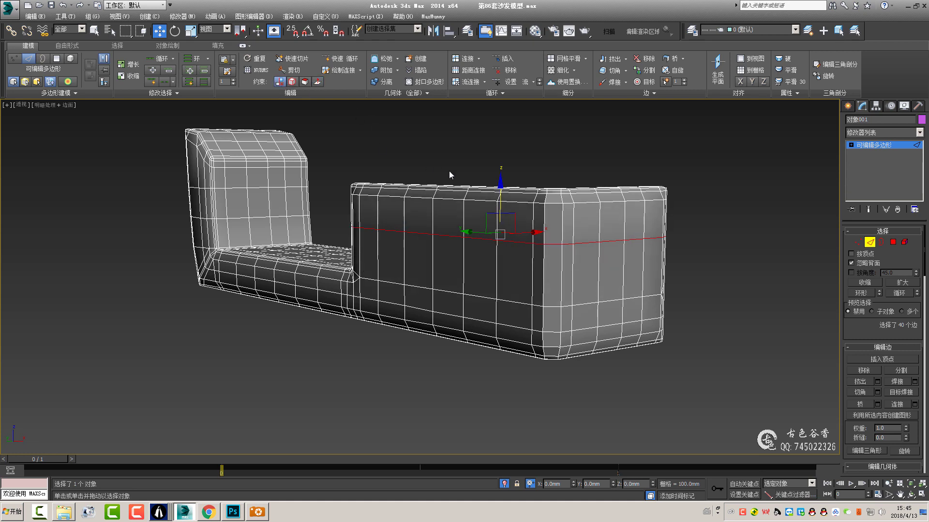
pyautogui.hotkey('ctrl', 'shift', 'c')
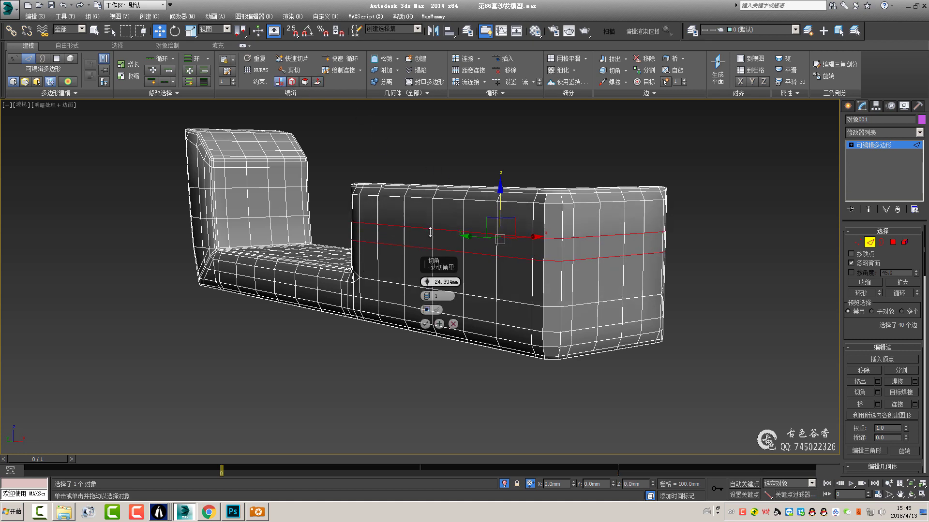
pyautogui.moveTo(430, 232); pyautogui.dragTo(437, 167)
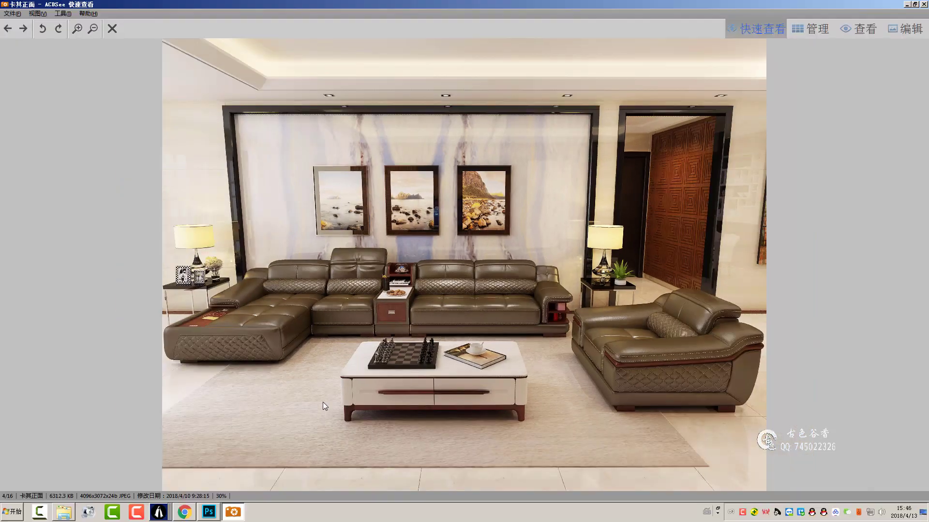
# - Open the sofa .max file from the 第86套沙发模型 folder
pyautogui.click(66, 511)
pyautogui.click(208, 17)
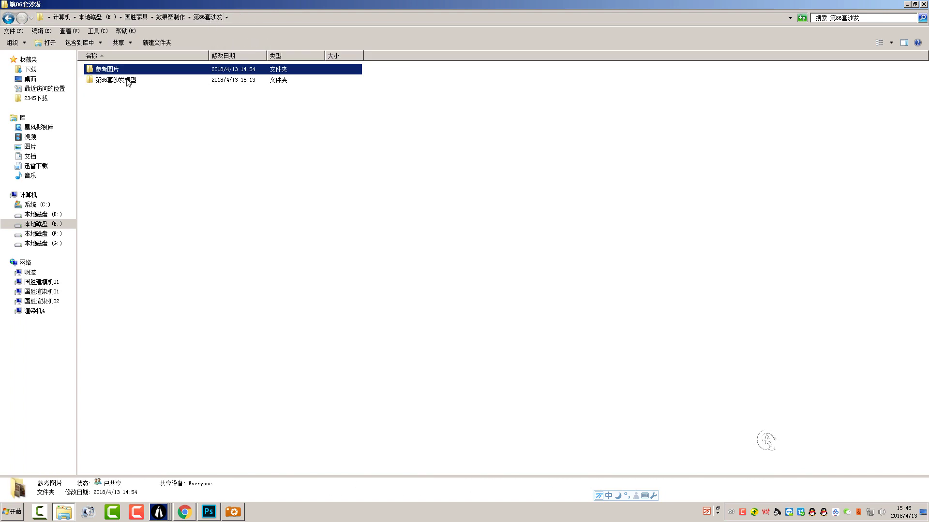
pyautogui.doubleClick(123, 80)
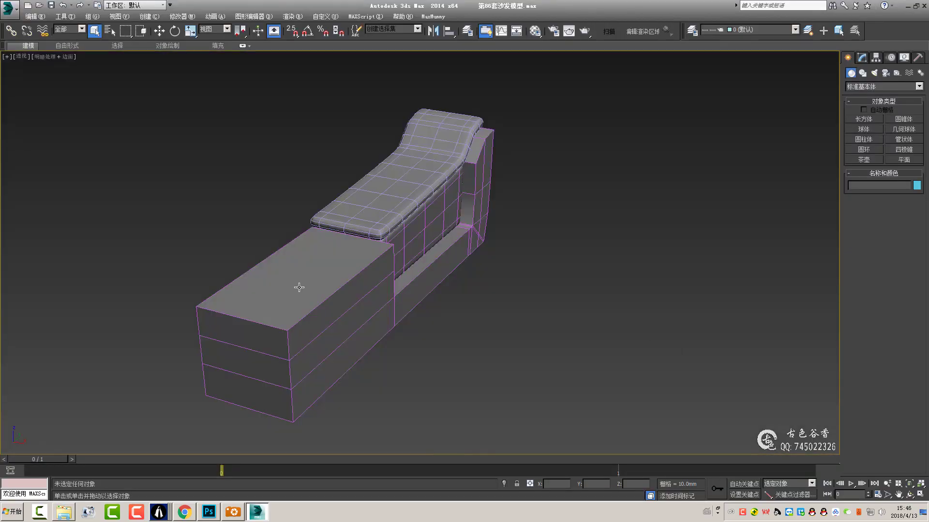
# - In Left view, Connect the box section's horizontal edges to add vertical divisions
pyautogui.moveTo(417, 295); pyautogui.dragTo(506, 270, button='middle')
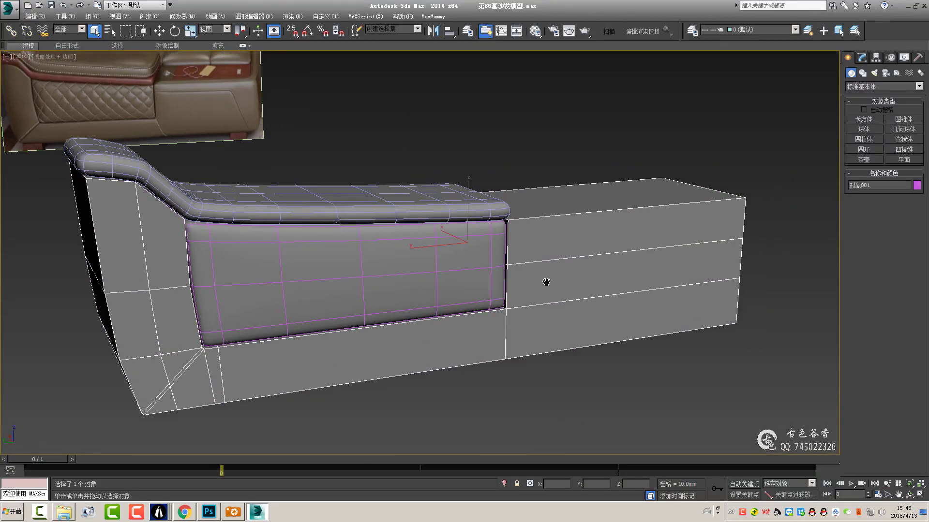
pyautogui.click(543, 280)
pyautogui.press('l')
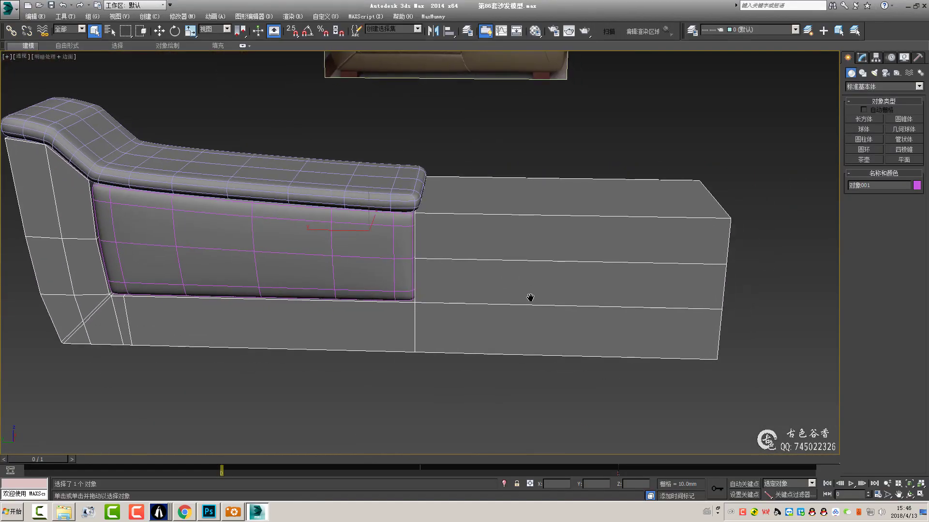
pyautogui.scroll(5, 581, 271)
pyautogui.scroll(3, 480, 275)
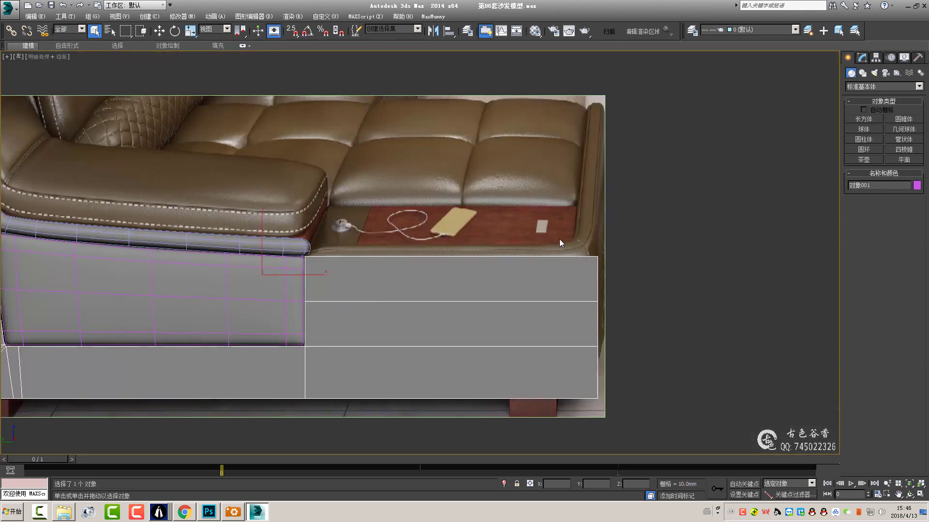
pyautogui.press('2')
pyautogui.moveTo(550, 227); pyautogui.dragTo(534, 344)
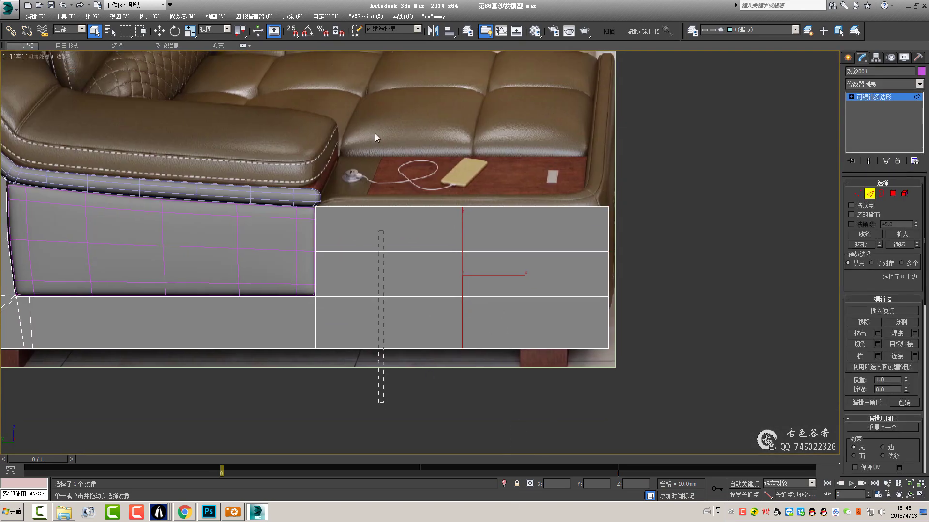
pyautogui.hotkey('ctrl', 'shift', 'e')
# - Pick the diagonal corner edge, then deselect it and orbit the sofa in Perspective
pyautogui.moveTo(388, 317); pyautogui.dragTo(592, 273, button='middle')
pyautogui.moveTo(532, 278); pyautogui.dragTo(366, 286, button='middle')
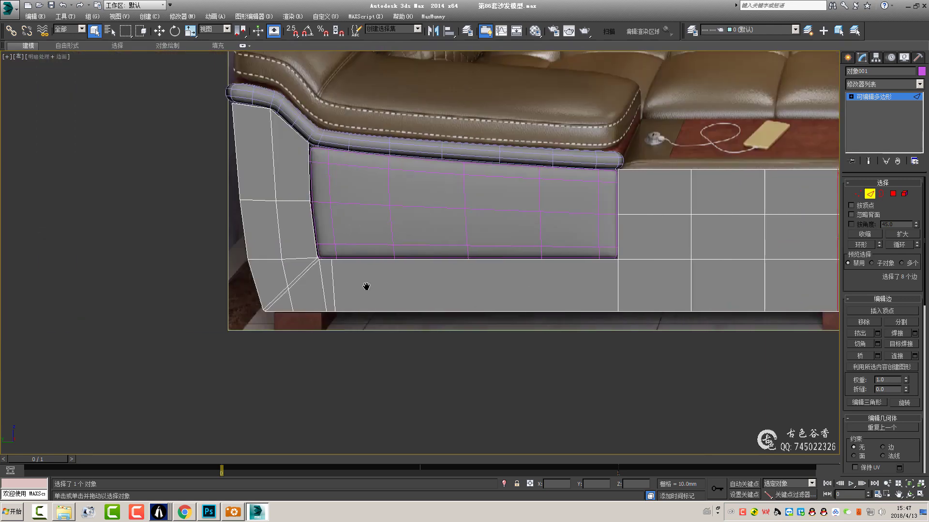
pyautogui.click(302, 277)
pyautogui.scroll(3, 302, 276)
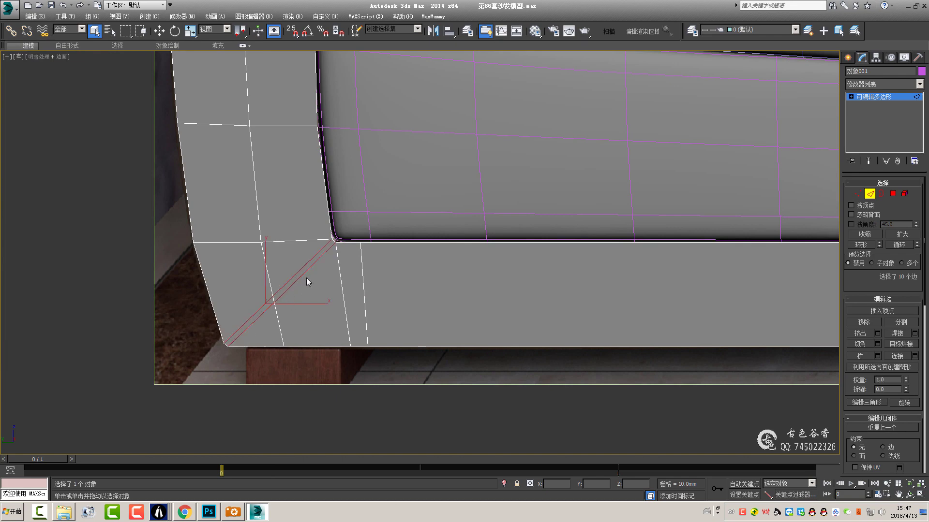
pyautogui.rightClick(306, 277)
pyautogui.press('p')
pyautogui.moveTo(613, 374); pyautogui.dragTo(314, 330, button='middle')
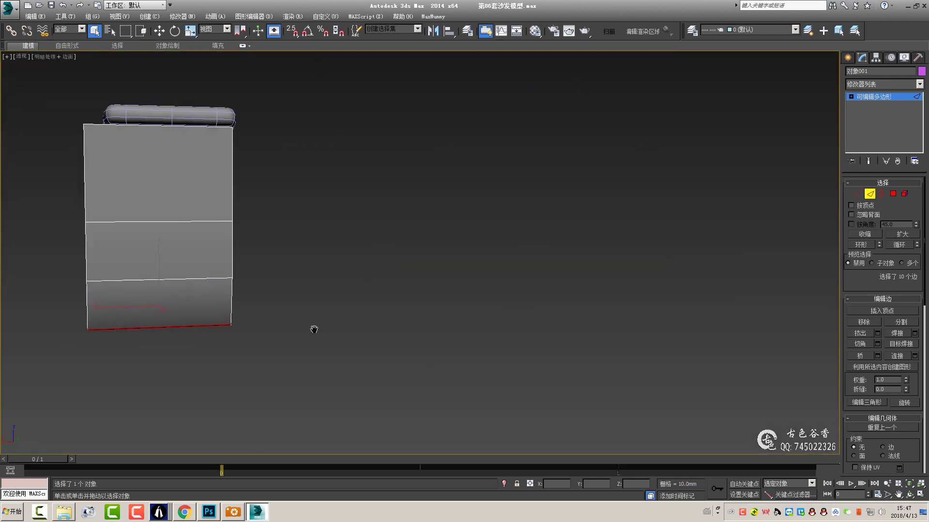
pyautogui.scroll(5, 339, 330)
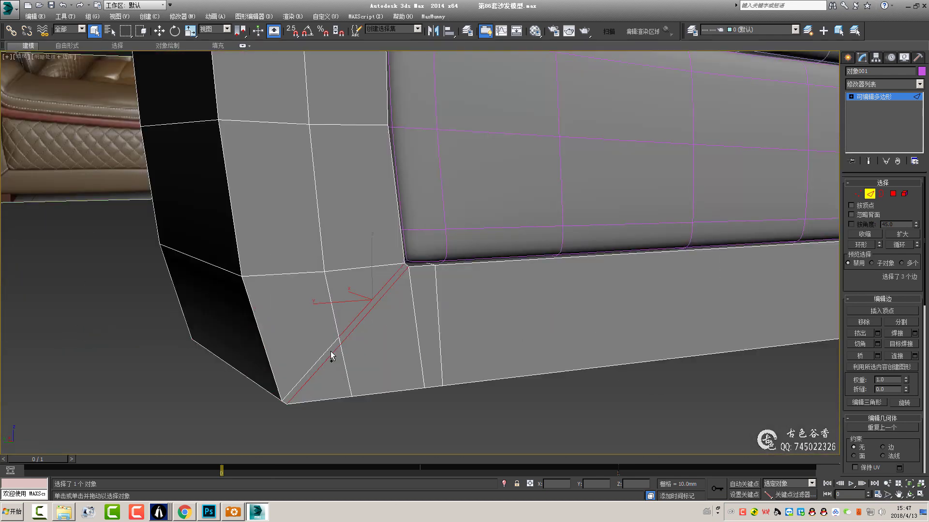
pyautogui.click(357, 331)
pyautogui.moveTo(381, 342)
pyautogui.keyDown('alt'); pyautogui.mouseDown(button='middle')
pyautogui.moveTo(594, 328)
pyautogui.moveTo(714, 293)
pyautogui.mouseUp(button='middle'); pyautogui.keyUp('alt')
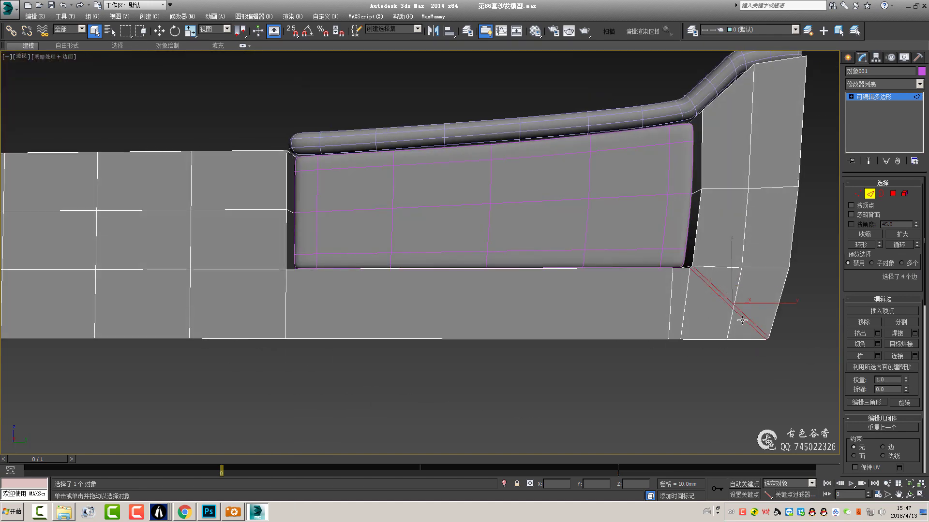
pyautogui.scroll(-5, 742, 320)
pyautogui.moveTo(363, 281)
pyautogui.keyDown('alt'); pyautogui.mouseDown(button='middle')
pyautogui.moveTo(322, 321)
pyautogui.moveTo(518, 274)
pyautogui.mouseUp(button='middle'); pyautogui.keyUp('alt')
# - In Top view, Connect the selected edges with 2 segments and pinch 73
pyautogui.scroll(4, 554, 262)
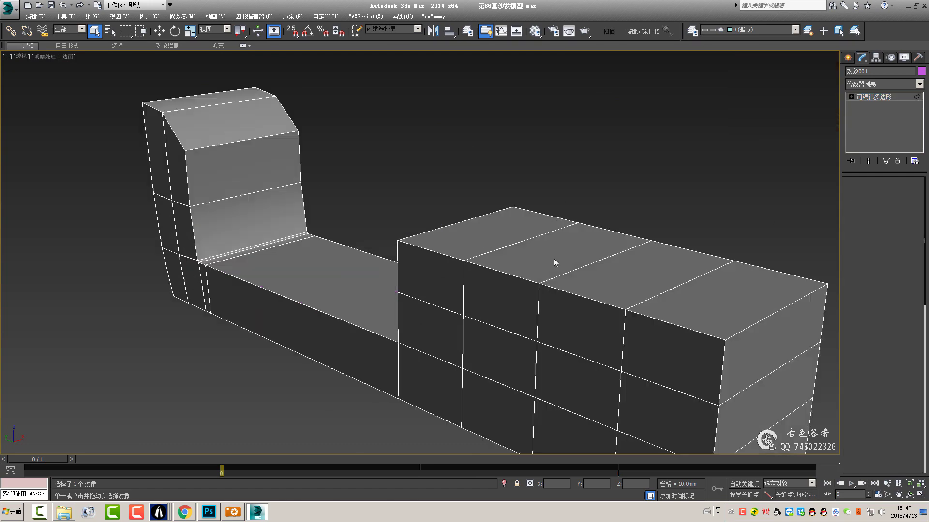
pyautogui.hotkey('alt', 'w')
pyautogui.rightClick(191, 190)
pyautogui.hotkey('alt', 'w')
pyautogui.scroll(-2, 398, 217)
pyautogui.press('2')
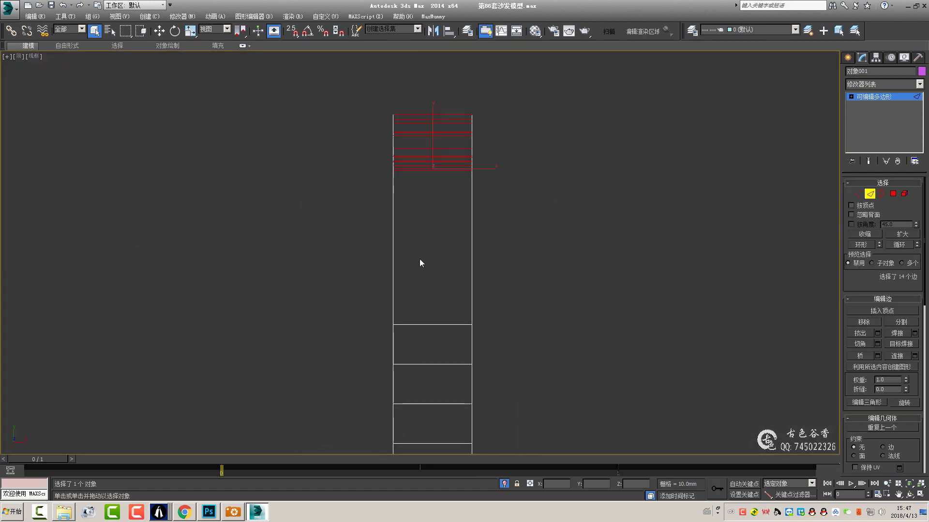
pyautogui.moveTo(420, 263); pyautogui.dragTo(407, 247, button='middle')
pyautogui.hotkey('ctrl', 'shift', 'e')
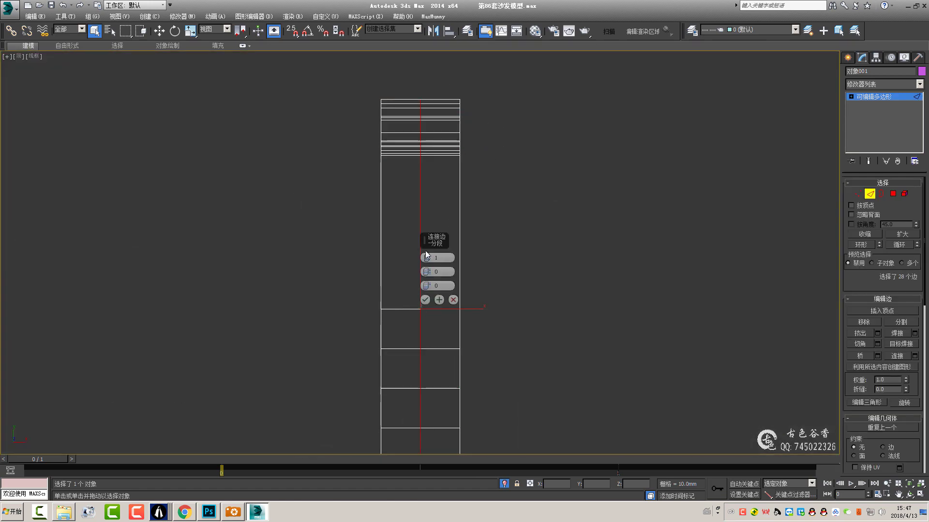
pyautogui.click(437, 299)
# - Move the selected edge 50 mm along X using relative offset entry
pyautogui.press('p')
pyautogui.keyDown('alt'); pyautogui.moveTo(633, 358); pyautogui.dragTo(648, 309, button='middle'); pyautogui.keyUp('alt')
pyautogui.scroll(4, 394, 303)
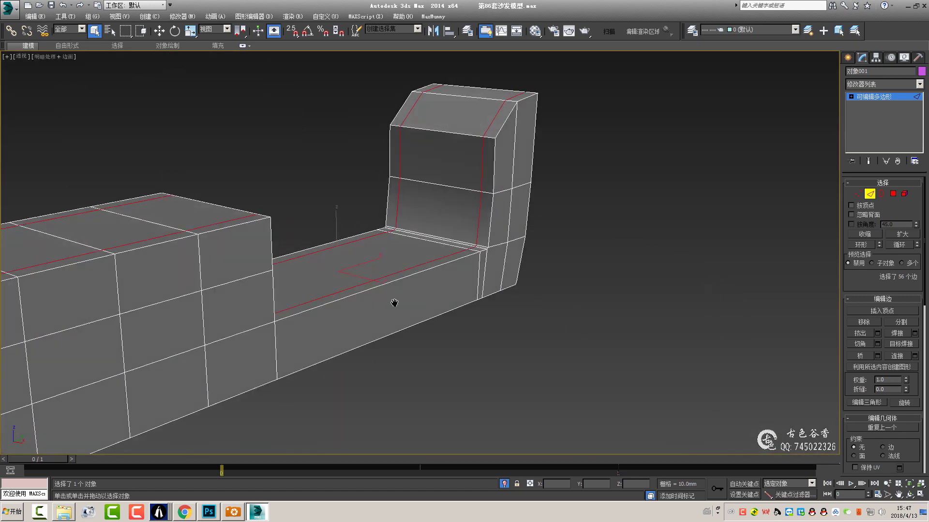
pyautogui.scroll(-3, 394, 303)
pyautogui.moveTo(508, 297)
pyautogui.keyDown('alt'); pyautogui.mouseDown(button='middle')
pyautogui.moveTo(473, 321)
pyautogui.moveTo(342, 301)
pyautogui.mouseUp(button='middle'); pyautogui.keyUp('alt')
pyautogui.press('t')
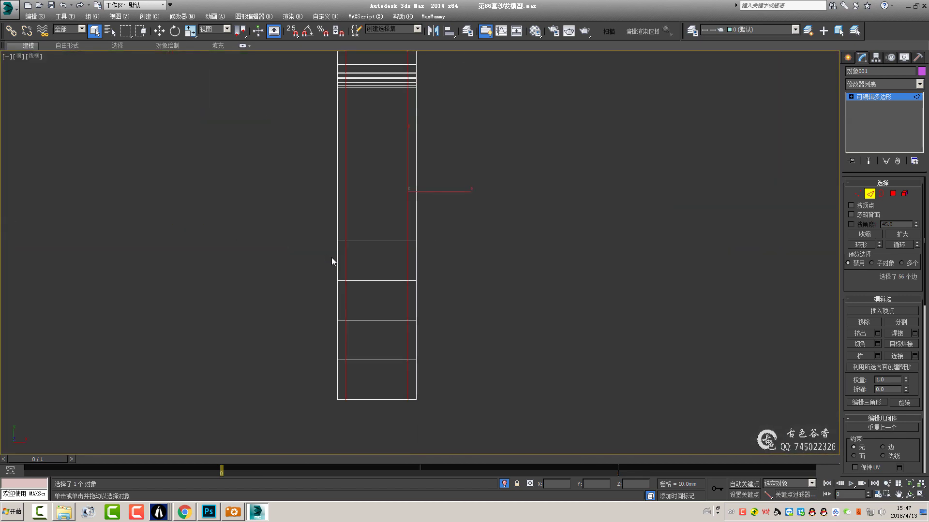
pyautogui.press('w')
pyautogui.press('s')
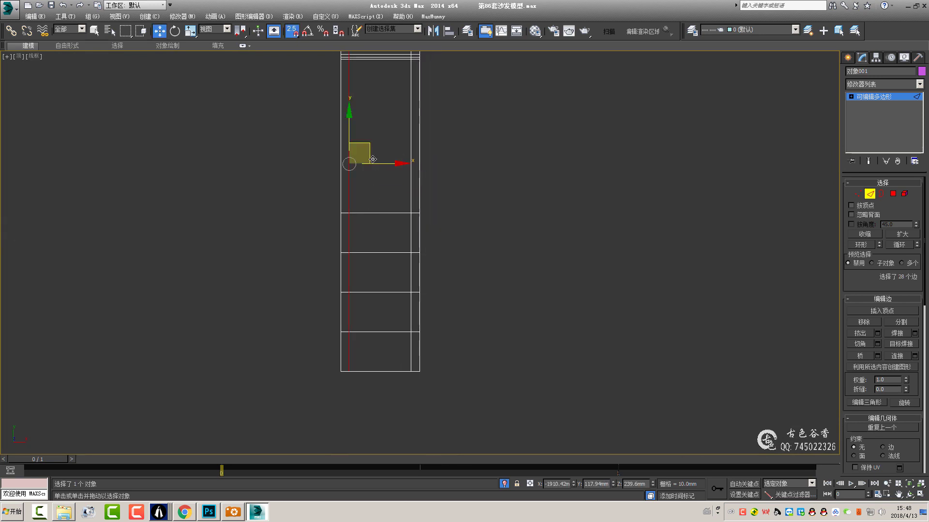
pyautogui.scroll(2, 373, 218)
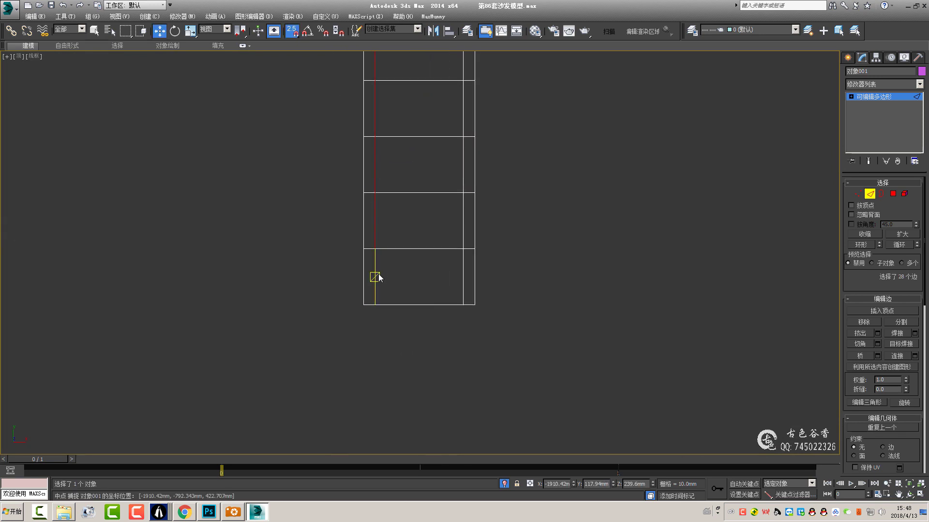
pyautogui.click(529, 484)
pyautogui.press('Return')
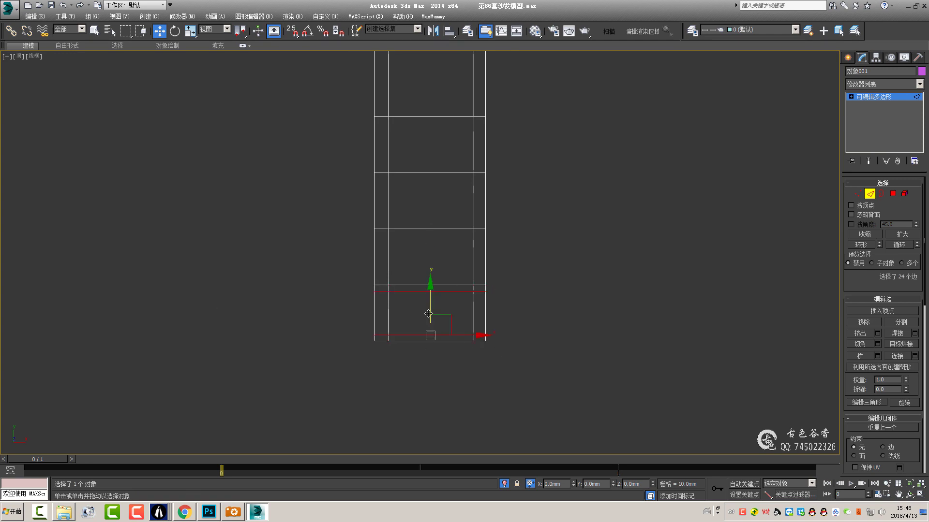
# - Connect a new edge loop and snap it to the base's bottom border midpoint
pyautogui.scroll(1, 428, 313)
pyautogui.rightClick(416, 272)
pyautogui.click(503, 364)
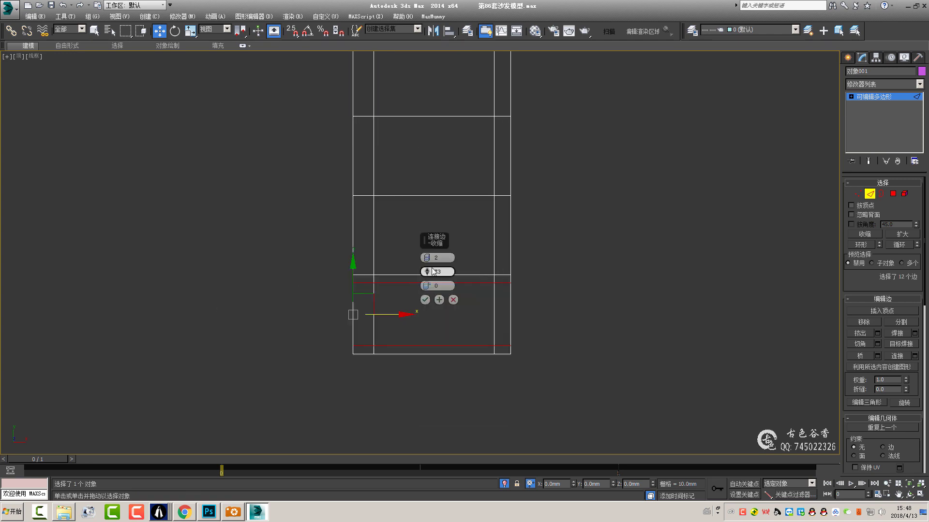
pyautogui.click(424, 300)
pyautogui.moveTo(393, 342); pyautogui.dragTo(407, 295, button='middle')
pyautogui.press('s')
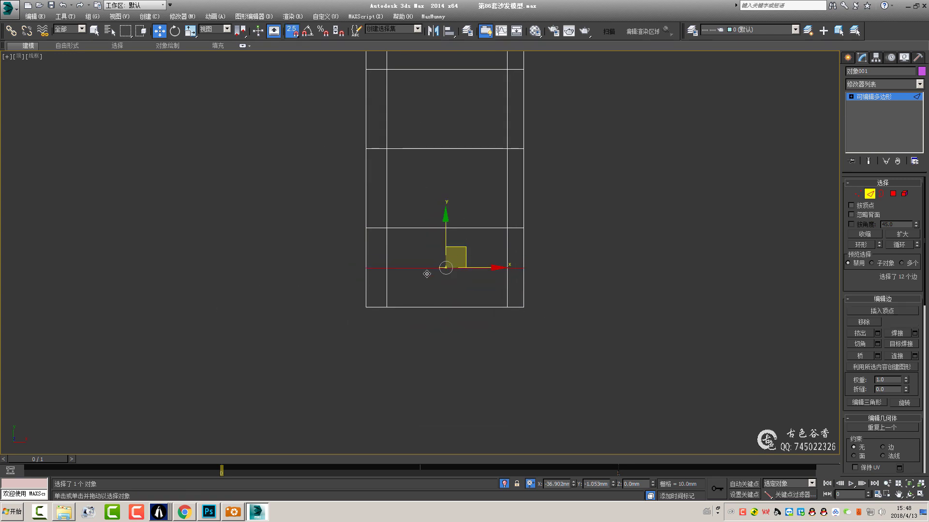
pyautogui.moveTo(427, 273); pyautogui.dragTo(445, 307)
pyautogui.press('s')
# - Select the vertical edge loop, undo the last change, and leave Edge mode
pyautogui.moveTo(564, 252); pyautogui.dragTo(466, 330, button='middle')
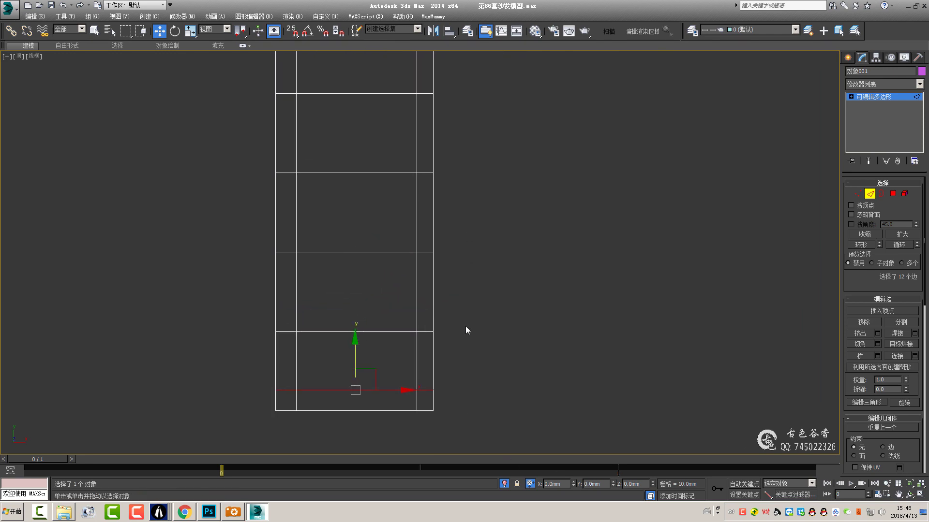
pyautogui.doubleClick(416, 289)
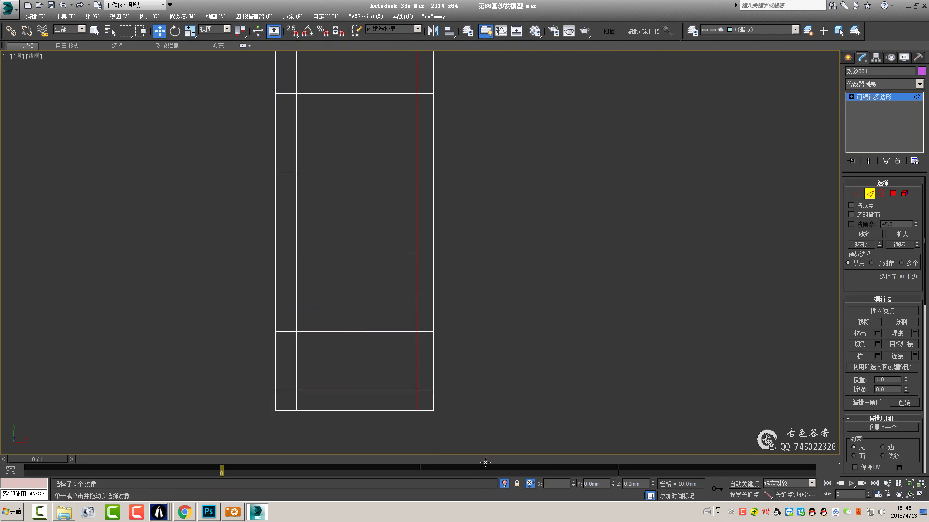
pyautogui.moveTo(415, 371); pyautogui.dragTo(412, 363, button='middle')
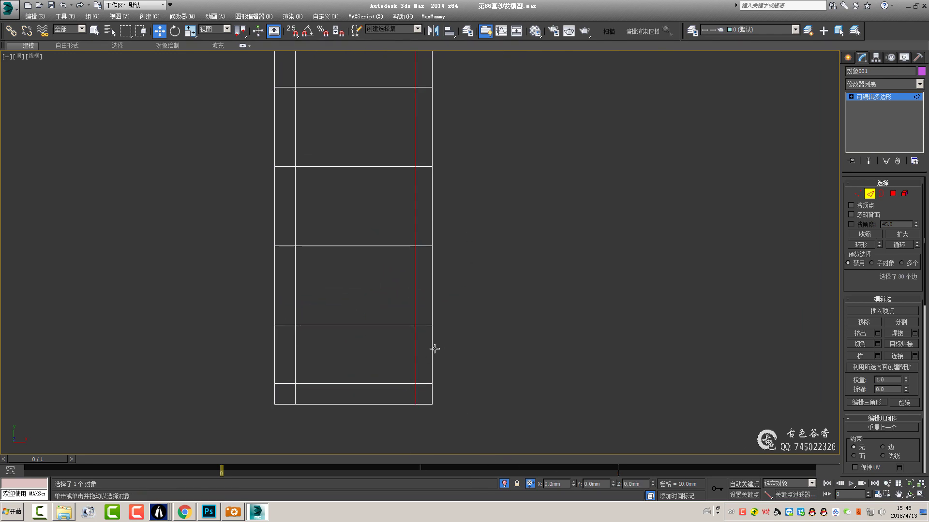
pyautogui.hotkey('ctrl', 'z')
pyautogui.moveTo(425, 331); pyautogui.dragTo(409, 299, button='middle')
pyautogui.press('s')
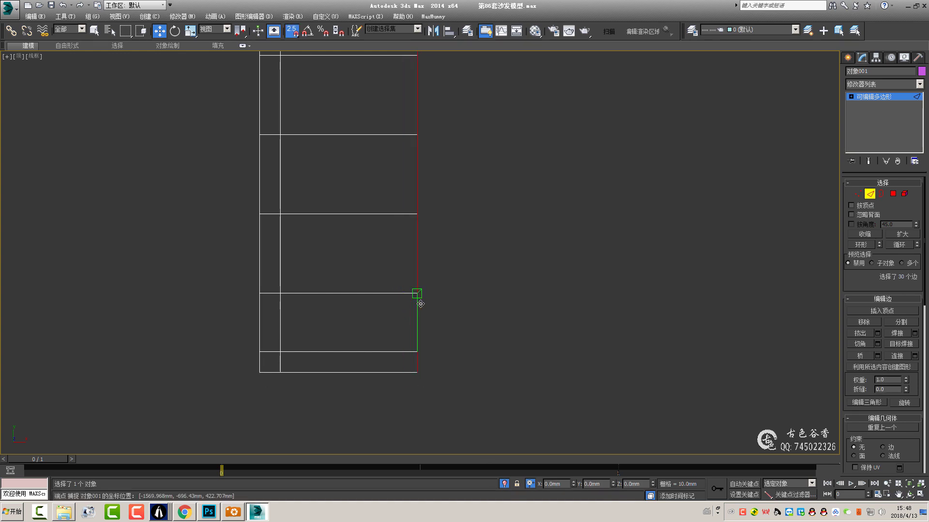
pyautogui.scroll(-5, 483, 350)
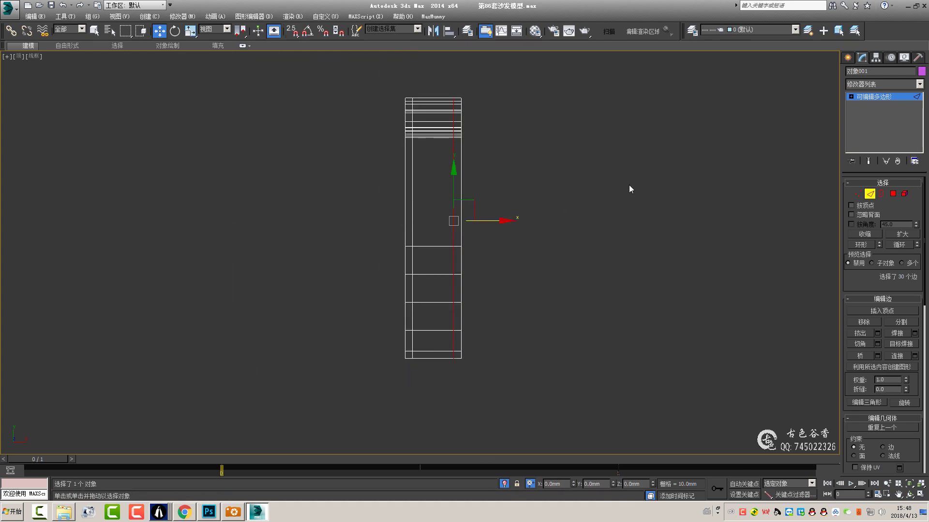
pyautogui.click(442, 113)
pyautogui.click(692, 174)
pyautogui.click(873, 96)
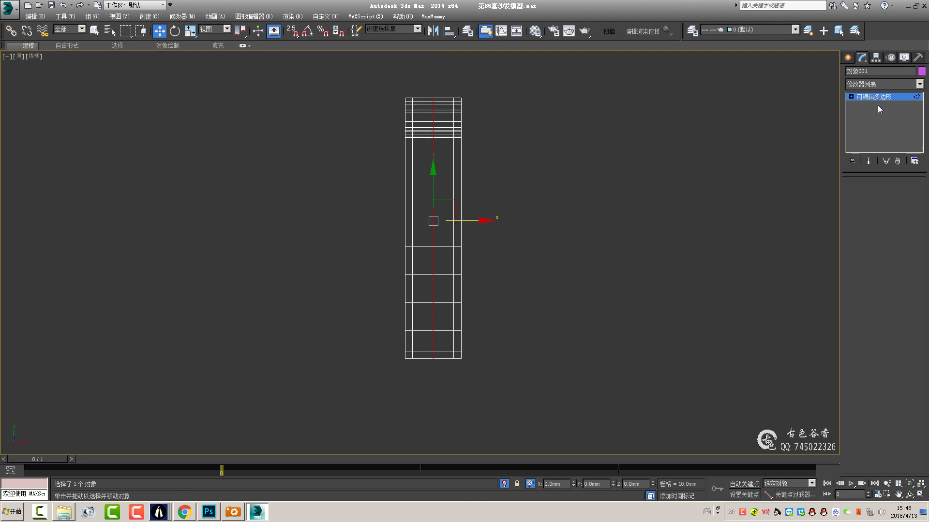
# - Chamfer the four edges where the raised section meets the seat by 10mm
pyautogui.press('q')
pyautogui.press('p')
pyautogui.keyDown('alt'); pyautogui.moveTo(593, 328); pyautogui.dragTo(510, 297, button='middle'); pyautogui.keyUp('alt')
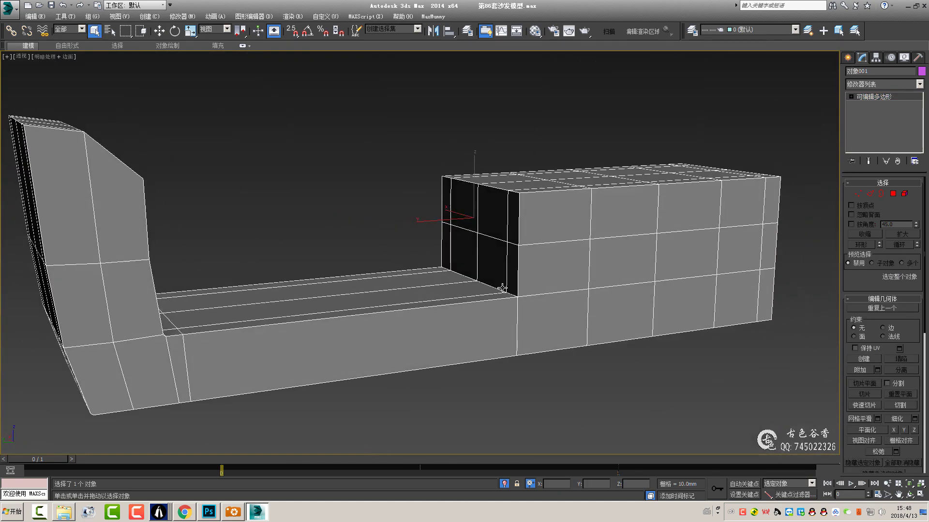
pyautogui.scroll(3, 485, 284)
pyautogui.press('2')
pyautogui.click(485, 284)
pyautogui.hotkey('ctrl', 'shift', 'c')
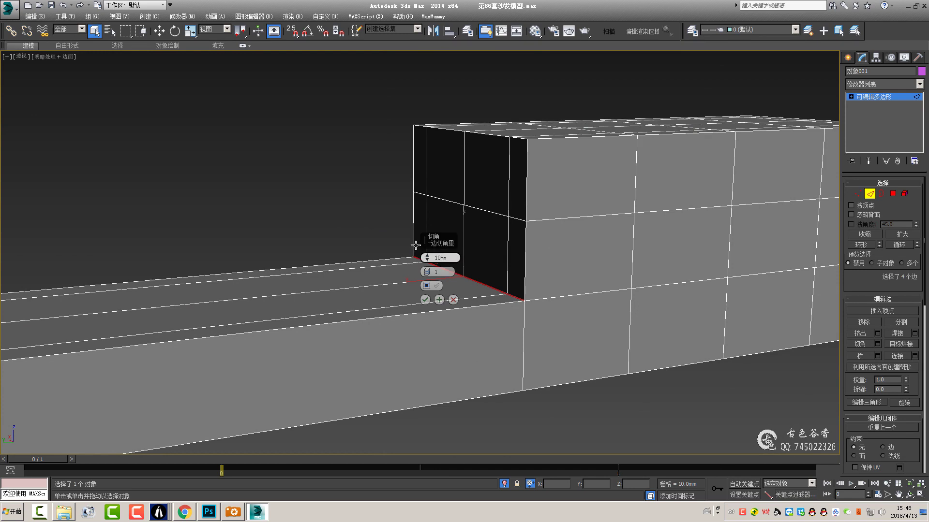
pyautogui.click(425, 300)
# - Clear the edge selection and frame the raised section's corner in the left view
pyautogui.press('l')
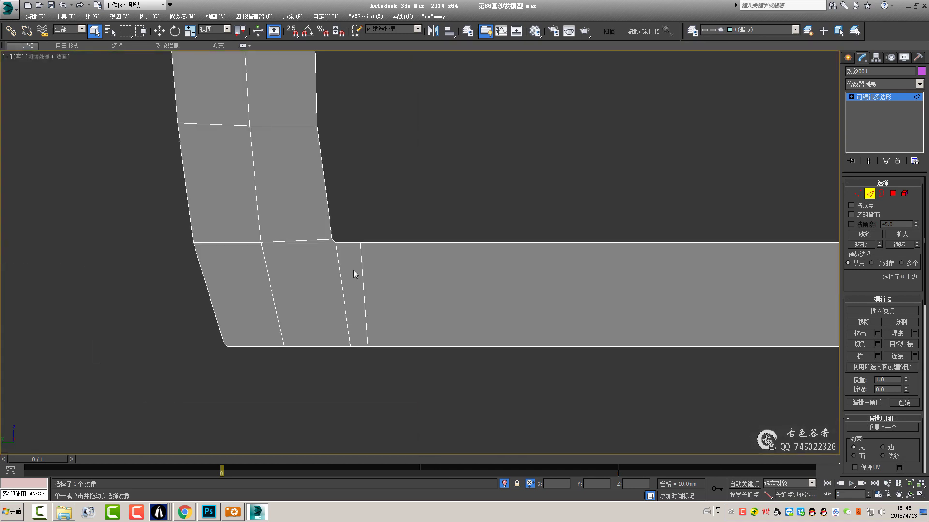
pyautogui.moveTo(353, 275); pyautogui.dragTo(457, 297, button='middle')
pyautogui.scroll(3, 383, 290)
pyautogui.click(359, 292)
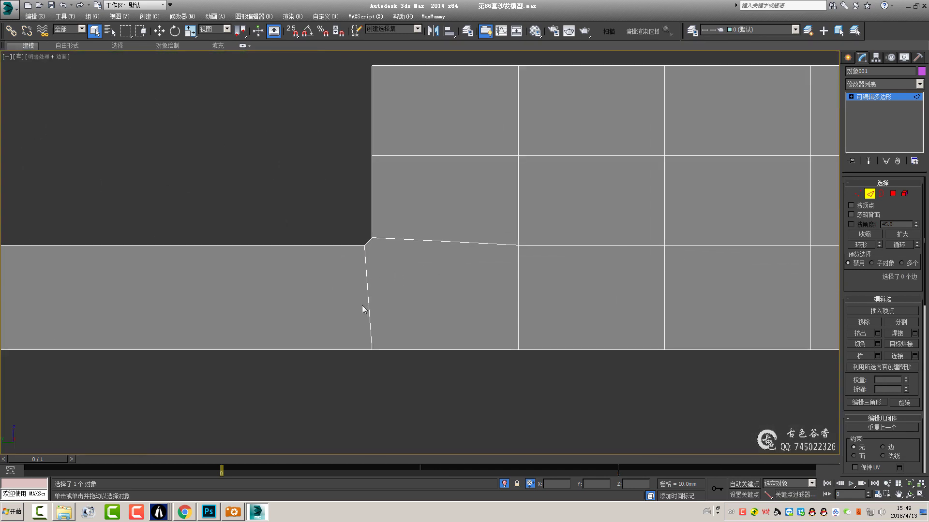
pyautogui.moveTo(364, 310); pyautogui.dragTo(444, 284, button='middle')
pyautogui.press('1')
pyautogui.press('w')
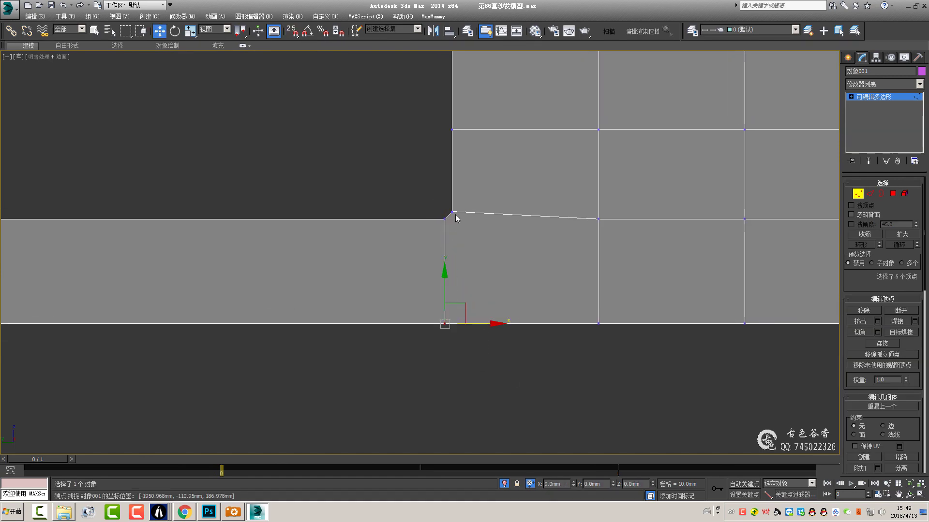
# - Make the perspective viewport active, leave sub-object editing and orbit around the sofa
pyautogui.hotkey('alt', 'w')
pyautogui.rightClick(694, 357)
pyautogui.hotkey('alt', 'w')
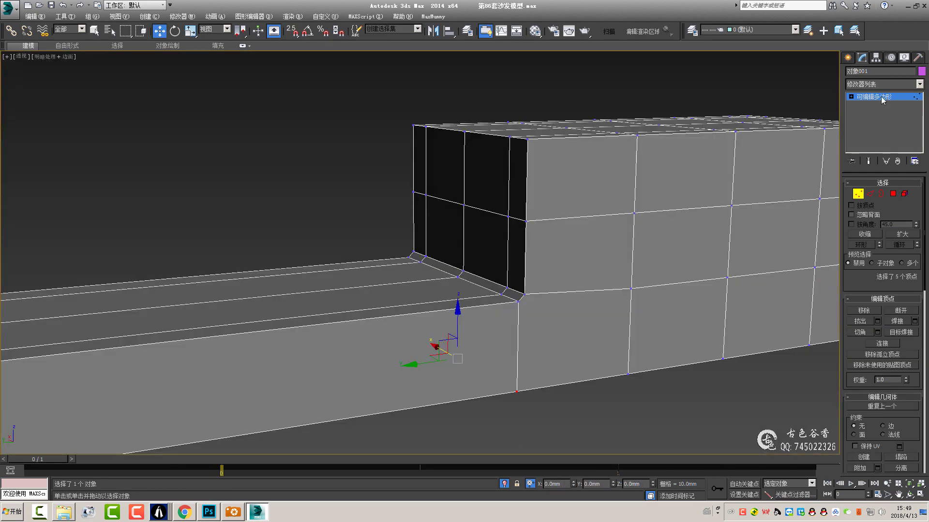
pyautogui.click(883, 97)
pyautogui.scroll(-1, 537, 266)
pyautogui.press('q')
pyautogui.moveTo(534, 263)
pyautogui.keyDown('alt'); pyautogui.mouseDown(button='middle')
pyautogui.moveTo(475, 278)
pyautogui.moveTo(582, 269)
pyautogui.moveTo(544, 271)
pyautogui.mouseUp(button='middle'); pyautogui.keyUp('alt')
pyautogui.hotkey('alt', 'w')
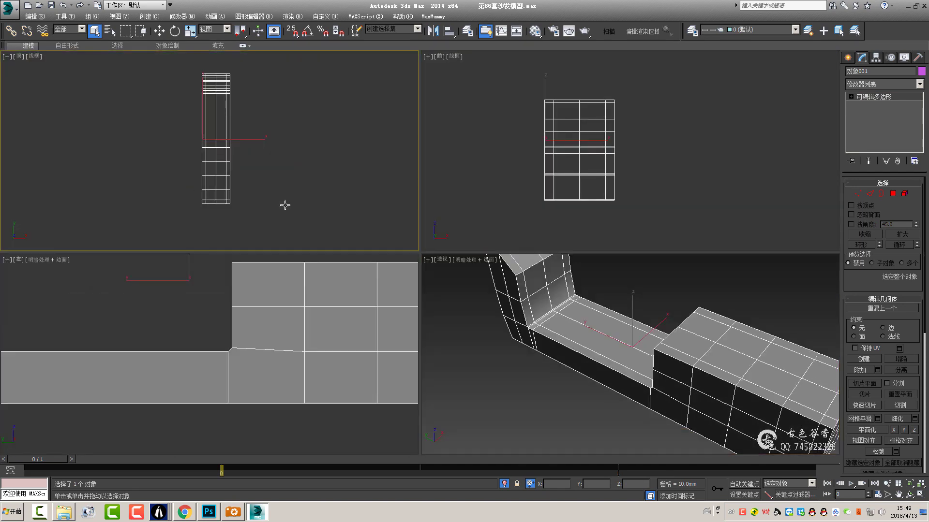
# - Select the raised section's top and front polygons and delete them
pyautogui.hotkey('alt', 'w')
pyautogui.scroll(2, 431, 274)
pyautogui.press('4')
pyautogui.moveTo(421, 249)
pyautogui.mouseDown()
pyautogui.moveTo(454, 366)
pyautogui.moveTo(475, 371)
pyautogui.mouseUp()
pyautogui.hotkey('alt', 'w')
pyautogui.hotkey('alt', 'w')
pyautogui.hotkey('alt', 'w')
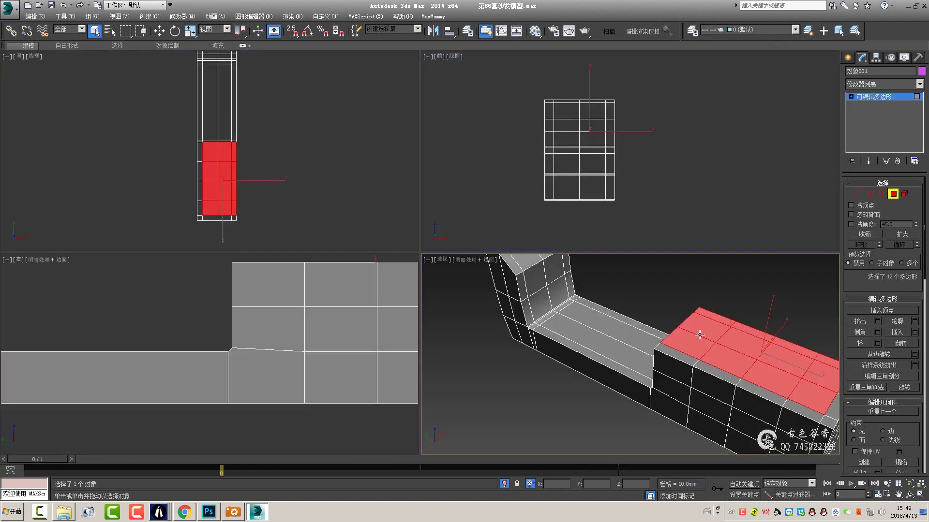
pyautogui.hotkey('alt', 'w')
pyautogui.keyDown('alt'); pyautogui.moveTo(534, 306); pyautogui.dragTo(525, 292, button='middle'); pyautogui.keyUp('alt')
pyautogui.moveTo(524, 292)
pyautogui.keyDown('ctrl'); pyautogui.mouseDown()
pyautogui.moveTo(611, 347)
pyautogui.moveTo(774, 290)
pyautogui.mouseUp(); pyautogui.keyUp('ctrl')
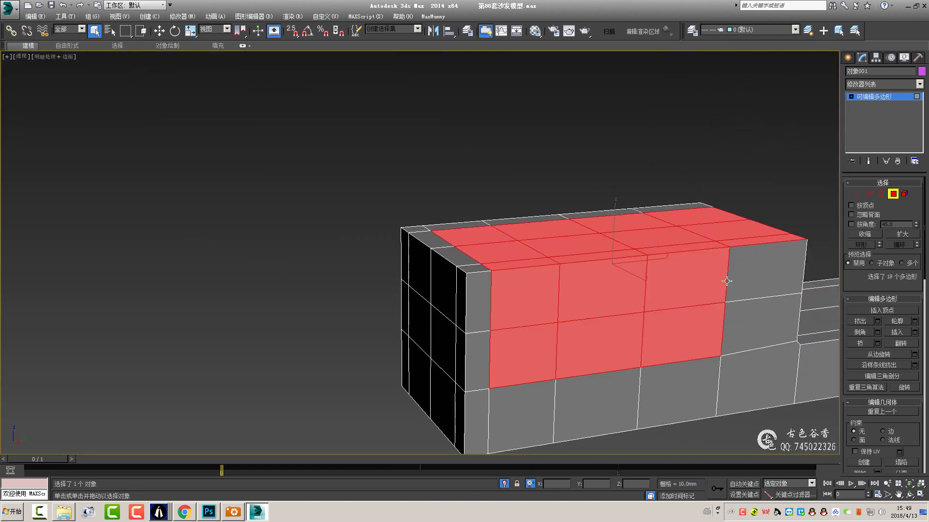
pyautogui.moveTo(774, 290)
pyautogui.mouseDown(button='middle')
pyautogui.moveTo(592, 291)
pyautogui.moveTo(584, 335)
pyautogui.mouseUp(button='middle')
pyautogui.press('Delete')
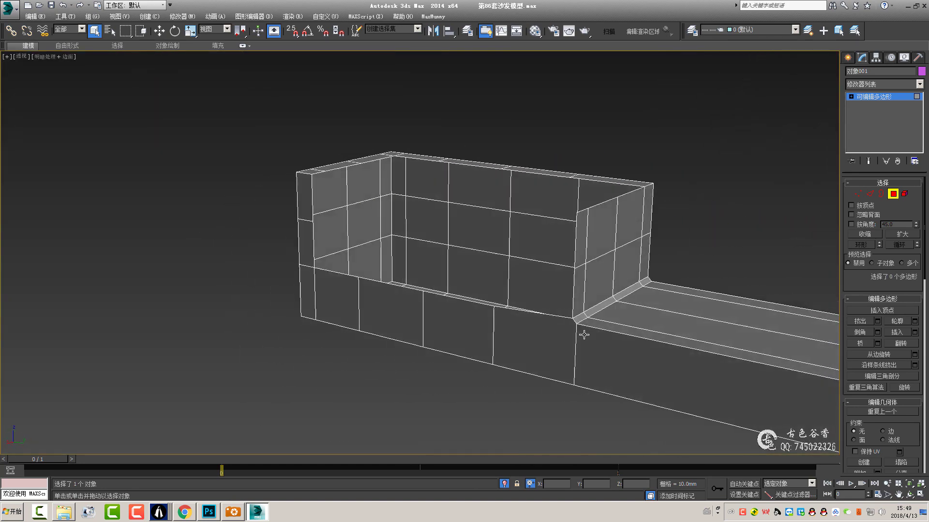
# - Delete the strip faces along the inner wall and the inner panel face
pyautogui.keyDown('alt'); pyautogui.moveTo(613, 295); pyautogui.dragTo(581, 291, button='middle'); pyautogui.keyUp('alt')
pyautogui.keyDown('ctrl'); pyautogui.moveTo(580, 290); pyautogui.dragTo(717, 303); pyautogui.keyUp('ctrl')
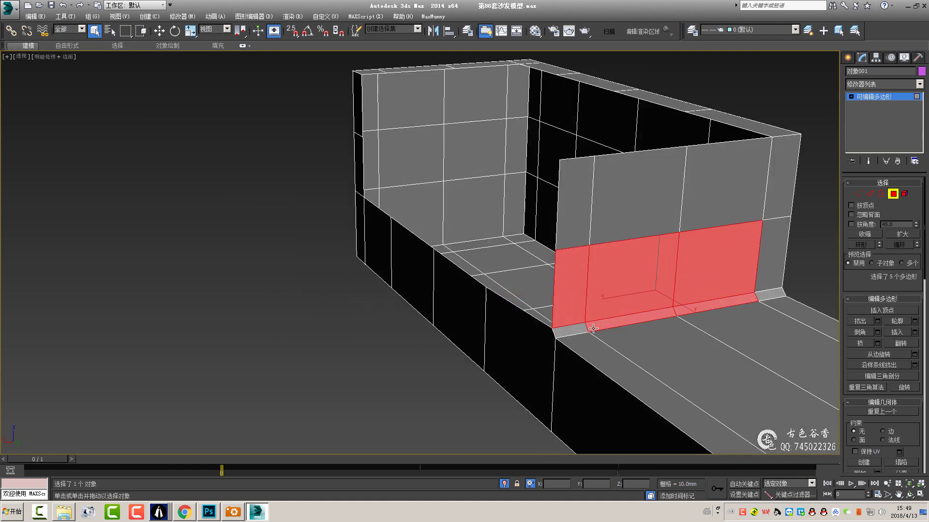
pyautogui.press('Delete')
pyautogui.click(575, 203)
pyautogui.press('Delete')
pyautogui.moveTo(576, 203)
pyautogui.keyDown('alt'); pyautogui.mouseDown(button='middle')
pyautogui.moveTo(580, 312)
pyautogui.moveTo(524, 334)
pyautogui.mouseUp(button='middle'); pyautogui.keyUp('alt')
# - Select a vertex at the inner corner and view the sofa from the left side
pyautogui.press('1')
pyautogui.click(522, 339)
pyautogui.moveTo(485, 275)
pyautogui.keyDown('alt'); pyautogui.mouseDown(button='middle')
pyautogui.moveTo(535, 309)
pyautogui.moveTo(679, 301)
pyautogui.mouseUp(button='middle'); pyautogui.keyUp('alt')
pyautogui.scroll(4, 508, 310)
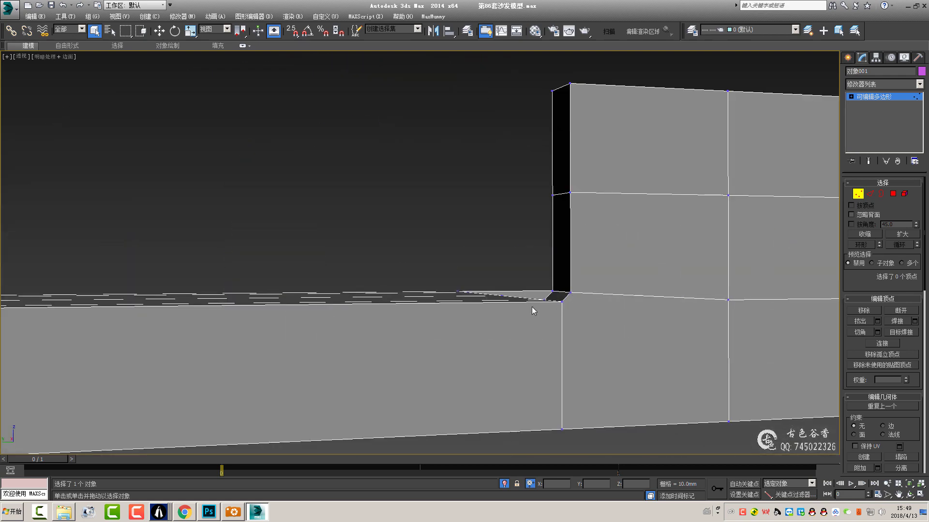
pyautogui.press('l')
pyautogui.scroll(-5, 271, 320)
# - Select the seat-line vertices and lower them slightly, undoing a trial Z-flatten
pyautogui.moveTo(771, 293); pyautogui.dragTo(771, 293)
pyautogui.scroll(3, 745, 299)
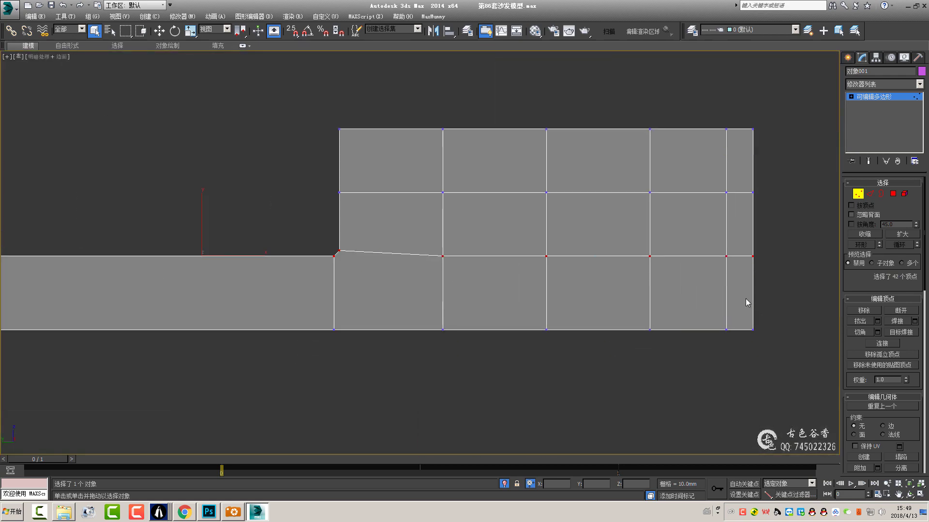
pyautogui.scroll(-3, 870, 317)
pyautogui.scroll(-3, 870, 317)
pyautogui.click(914, 394)
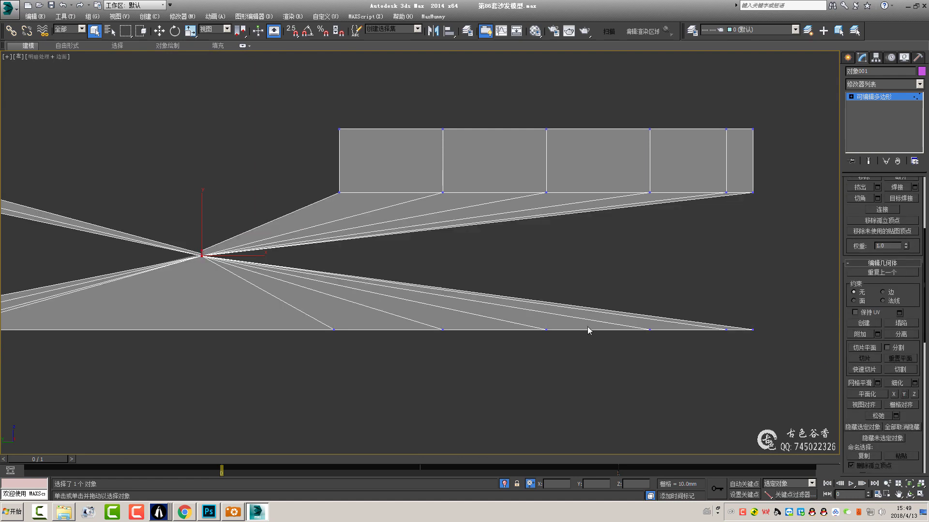
pyautogui.hotkey('ctrl', 'z')
pyautogui.moveTo(371, 294)
pyautogui.mouseDown(button='middle')
pyautogui.moveTo(483, 294)
pyautogui.moveTo(441, 253)
pyautogui.mouseUp(button='middle')
pyautogui.scroll(3, 205, 253)
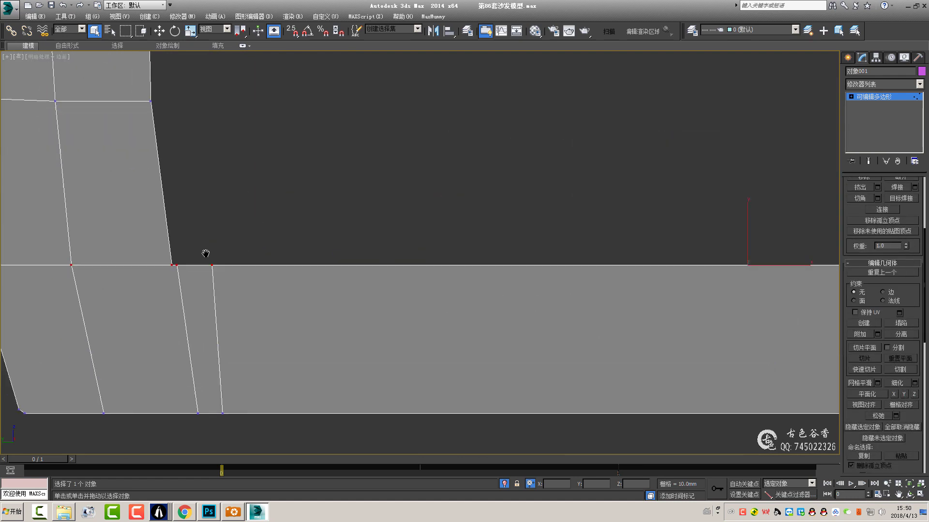
pyautogui.moveTo(205, 253); pyautogui.dragTo(369, 271, button='middle')
pyautogui.scroll(-2, 528, 238)
pyautogui.moveTo(529, 220); pyautogui.dragTo(530, 226)
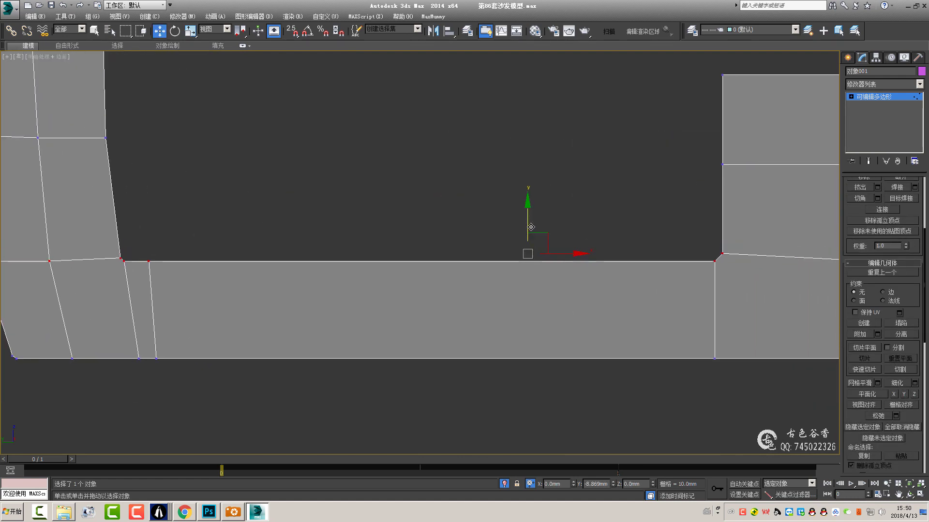
pyautogui.scroll(-2, 577, 273)
pyautogui.scroll(-2, 584, 271)
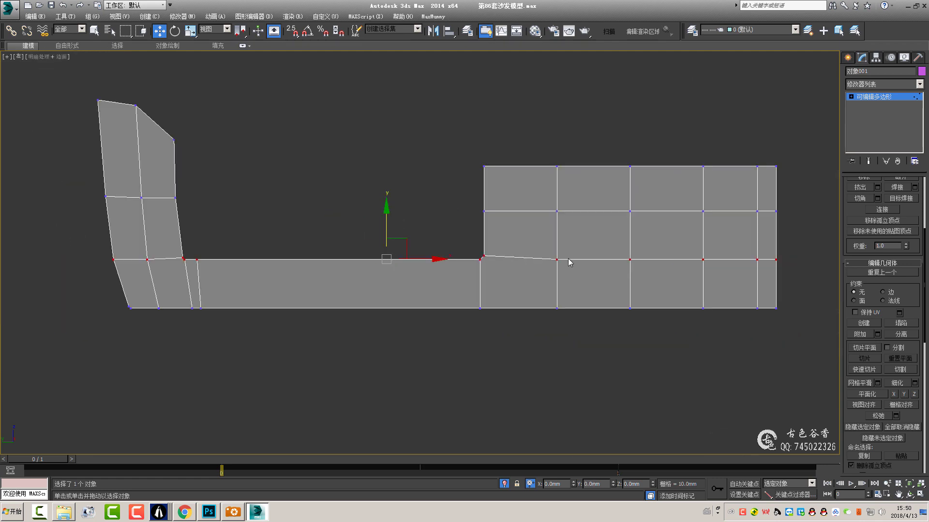
# - Chamfer the armrest's middle edge loop into two loops about 54.9 mm apart
pyautogui.press('2')
pyautogui.scroll(2, 288, 248)
pyautogui.scroll(2, 252, 243)
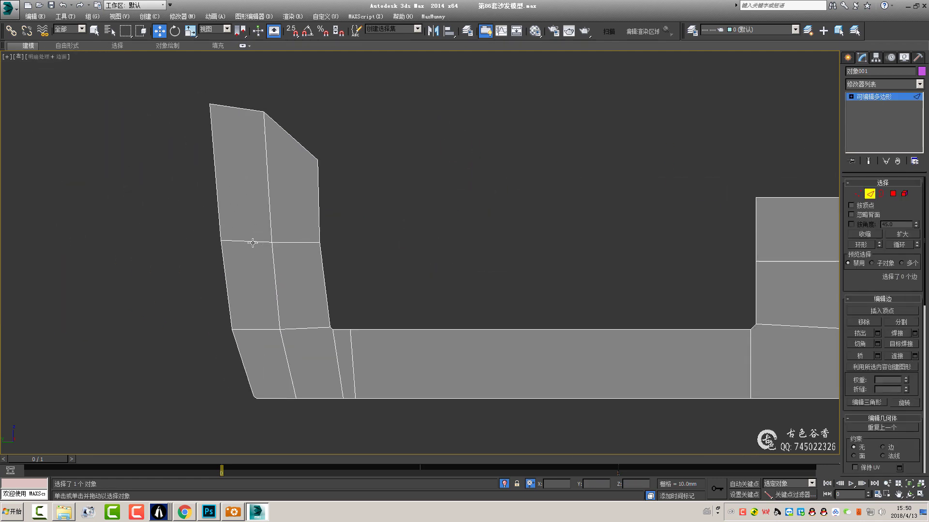
pyautogui.hotkey('ctrl', 'shift', 'c')
pyautogui.moveTo(426, 258); pyautogui.dragTo(429, 219)
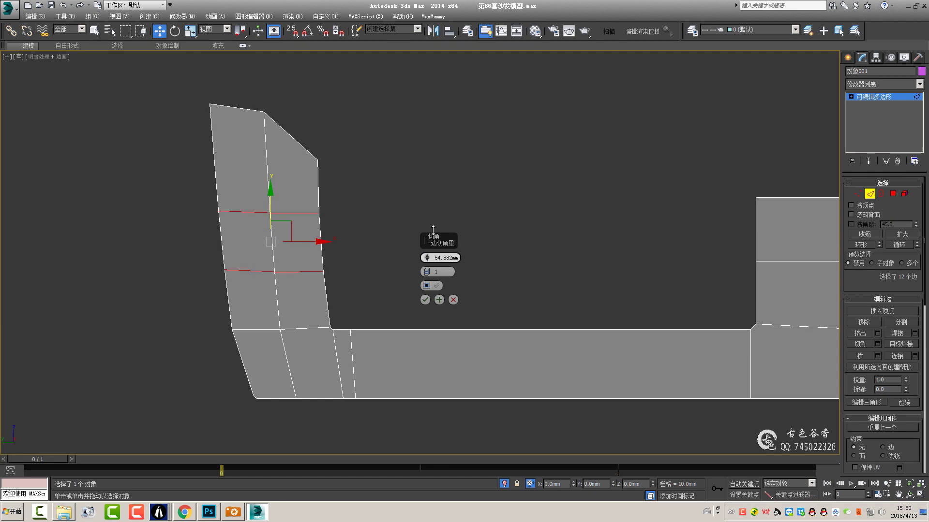
pyautogui.click(425, 300)
pyautogui.moveTo(440, 298); pyautogui.dragTo(288, 291, button='middle')
pyautogui.scroll(-2, 492, 276)
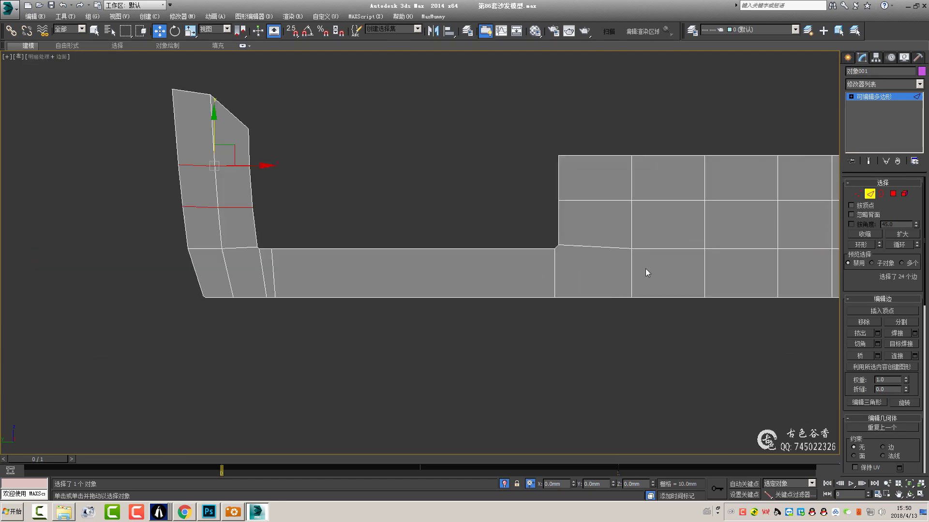
pyautogui.moveTo(647, 272); pyautogui.dragTo(546, 271, button='middle')
# - Orbit around the sofa back in perspective and select a horizontal edge on it
pyautogui.press('4')
pyautogui.click(493, 189)
pyautogui.press('q')
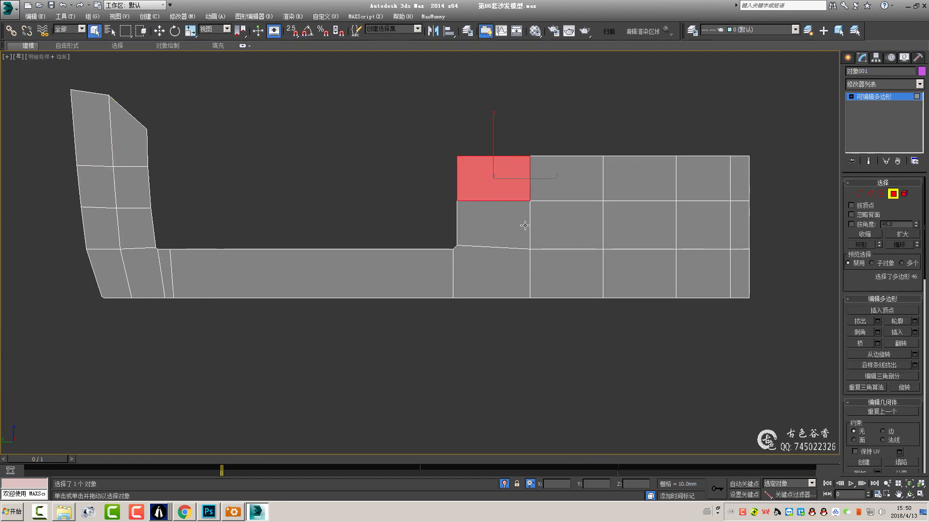
pyautogui.press('p')
pyautogui.keyDown('alt'); pyautogui.moveTo(525, 225); pyautogui.dragTo(535, 286, button='middle'); pyautogui.keyUp('alt')
pyautogui.scroll(2, 535, 192)
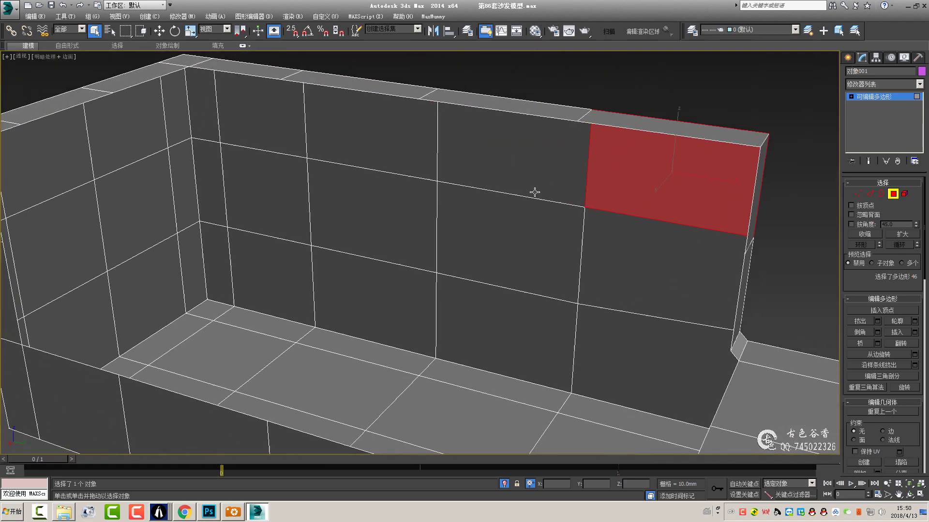
pyautogui.scroll(-3, 534, 192)
pyautogui.moveTo(535, 192)
pyautogui.keyDown('alt'); pyautogui.mouseDown(button='middle')
pyautogui.moveTo(448, 188)
pyautogui.moveTo(483, 197)
pyautogui.moveTo(521, 189)
pyautogui.moveTo(508, 192)
pyautogui.mouseUp(button='middle'); pyautogui.keyUp('alt')
pyautogui.press('2')
pyautogui.click(362, 122)
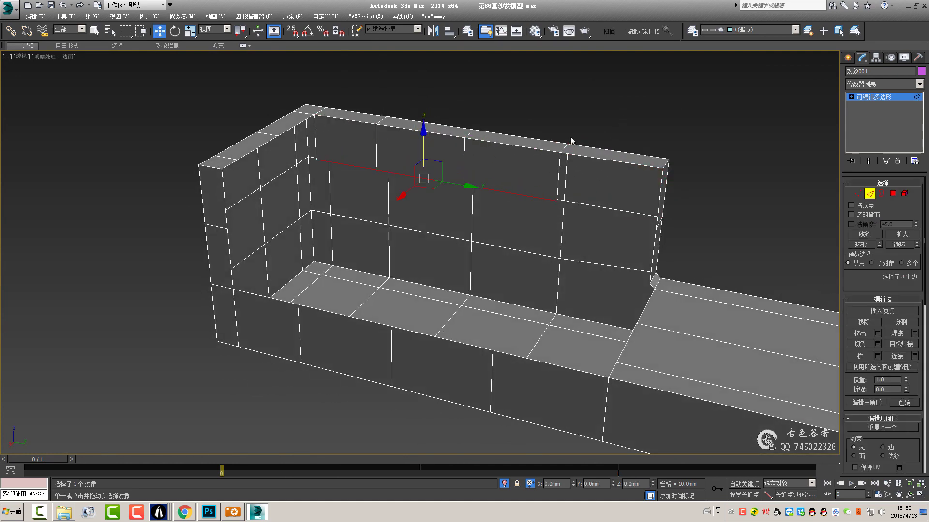
# - In the Left view, move the selected edges down and snap them onto the seat line
pyautogui.hotkey('alt', 'w')
pyautogui.middleClick(351, 307)
pyautogui.hotkey('alt', 'w')
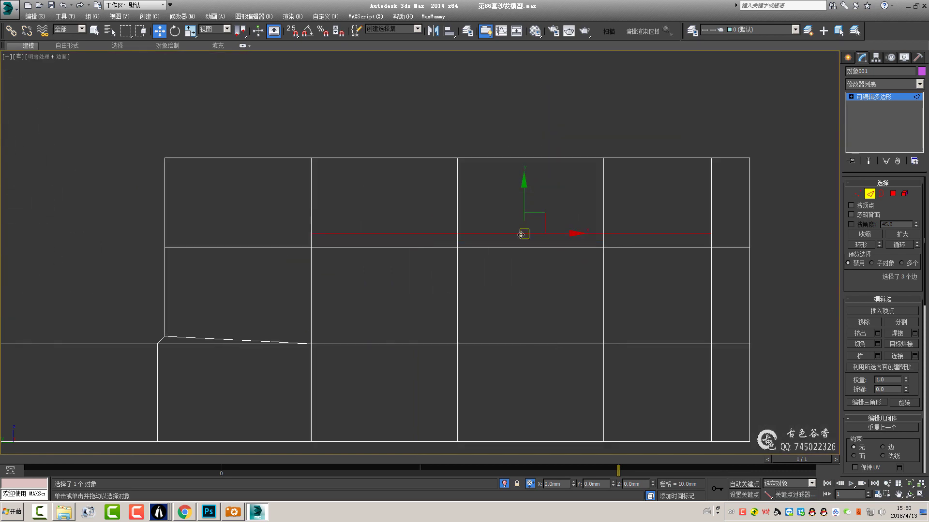
pyautogui.moveTo(438, 266); pyautogui.dragTo(507, 220, button='middle')
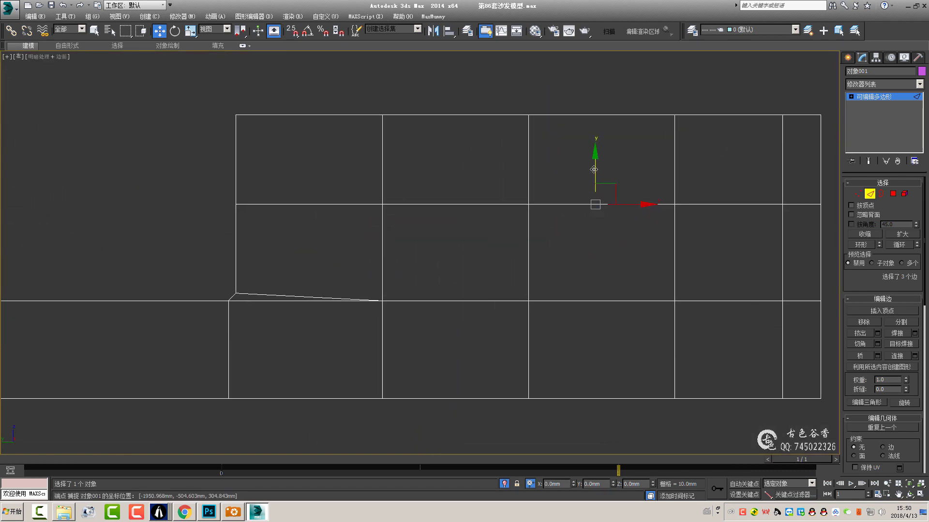
pyautogui.moveTo(594, 170); pyautogui.dragTo(595, 249)
pyautogui.scroll(2, 529, 249)
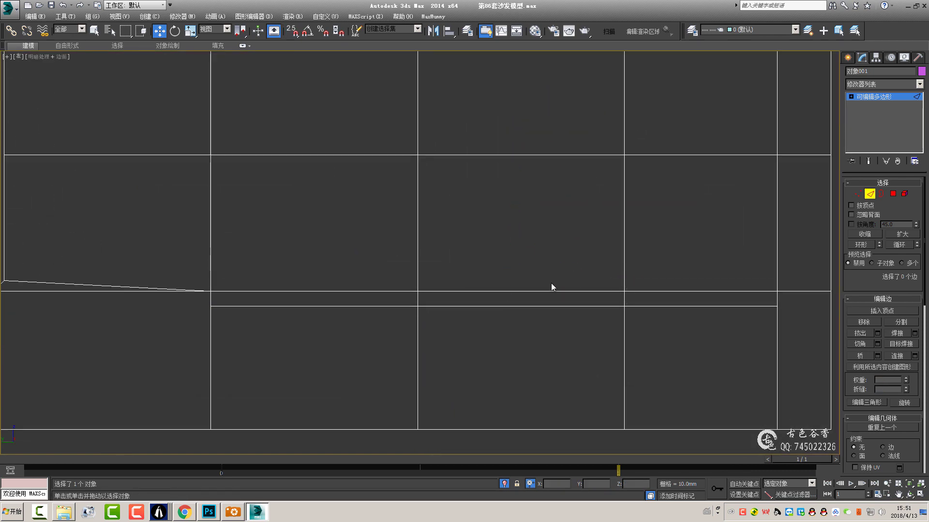
pyautogui.press('s')
pyautogui.moveTo(624, 308); pyautogui.dragTo(632, 290)
pyautogui.press('s')
pyautogui.scroll(-3, 632, 290)
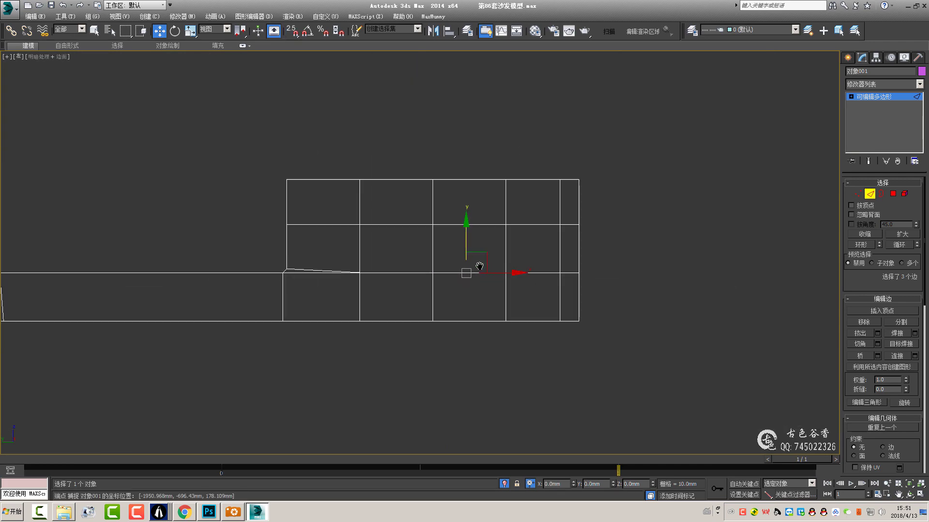
# - Check the adjusted back in perspective, then frame the edge columns in wireframe Top view
pyautogui.press('p')
pyautogui.moveTo(624, 324)
pyautogui.keyDown('alt'); pyautogui.mouseDown(button='middle')
pyautogui.moveTo(491, 285)
pyautogui.moveTo(431, 282)
pyautogui.mouseUp(button='middle'); pyautogui.keyUp('alt')
pyautogui.press('F3')
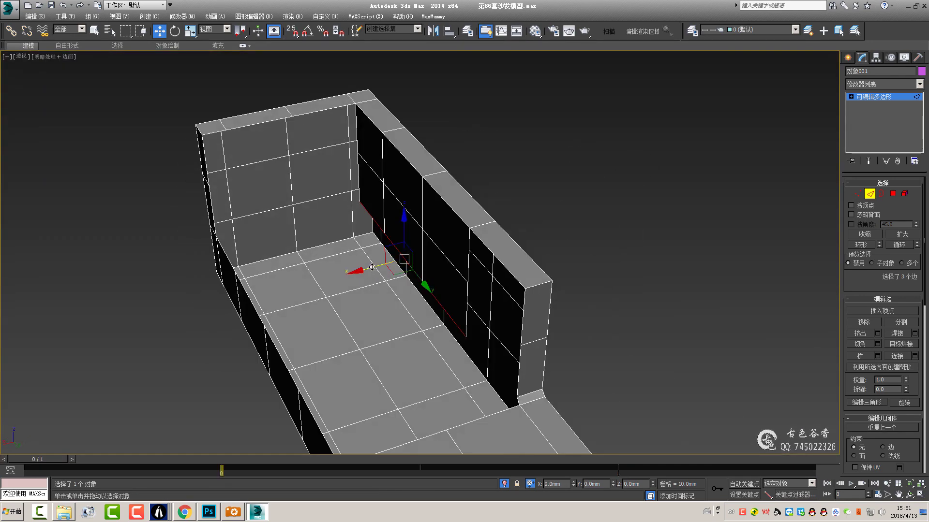
pyautogui.press('t')
pyautogui.press('F3')
pyautogui.scroll(3, 458, 300)
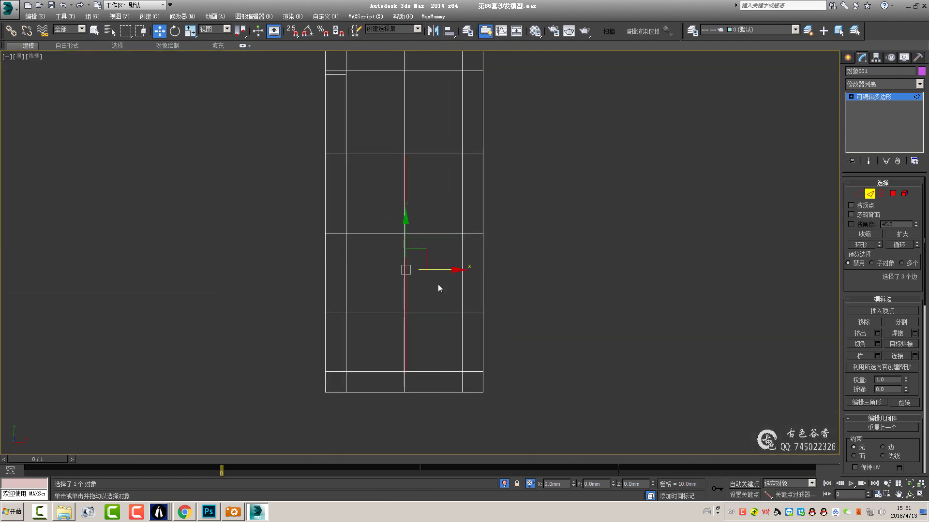
pyautogui.scroll(2, 466, 257)
pyautogui.press('s')
pyautogui.press('s')
pyautogui.moveTo(490, 284); pyautogui.dragTo(436, 232, button='middle')
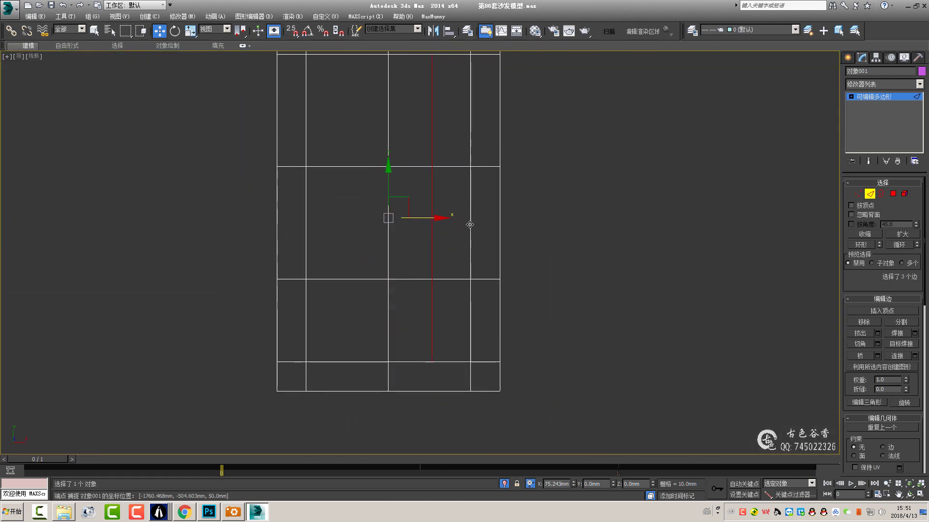
pyautogui.press('s')
pyautogui.moveTo(614, 283); pyautogui.dragTo(538, 283, button='middle')
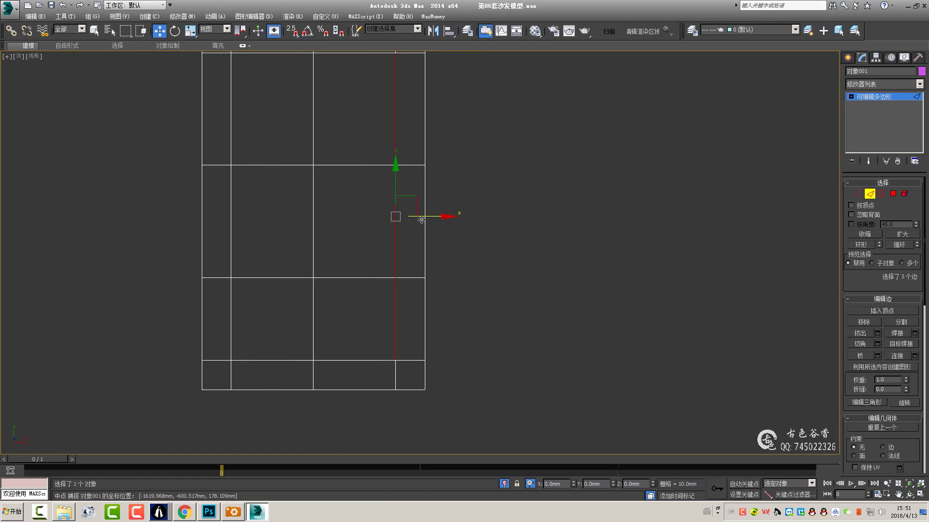
# - In the Top view, snap the selected edges onto the neighbouring edge column
pyautogui.hotkey('alt', 'w')
pyautogui.rightClick(717, 362)
pyautogui.hotkey('alt', 'w')
pyautogui.hotkey('alt', 'w')
pyautogui.rightClick(255, 128)
pyautogui.hotkey('alt', 'w')
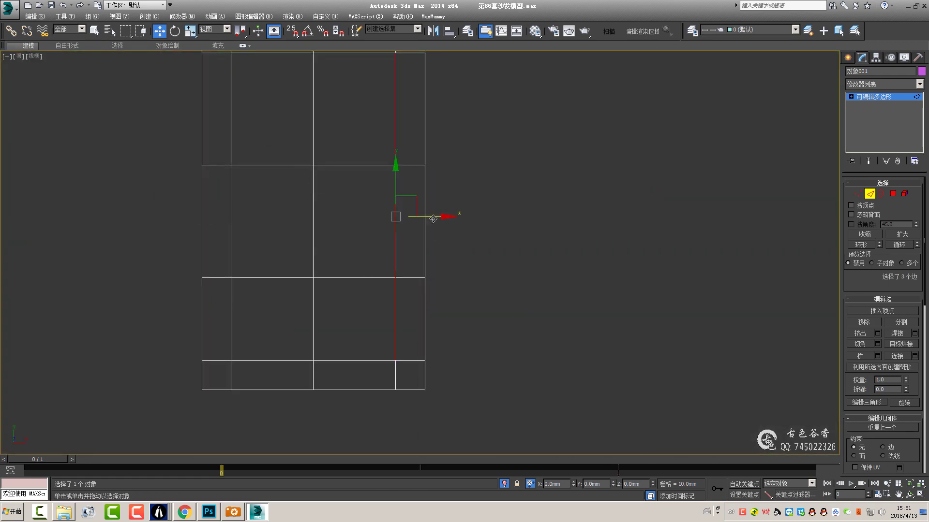
pyautogui.moveTo(474, 196); pyautogui.dragTo(425, 276)
pyautogui.press('s')
pyautogui.scroll(2, 443, 223)
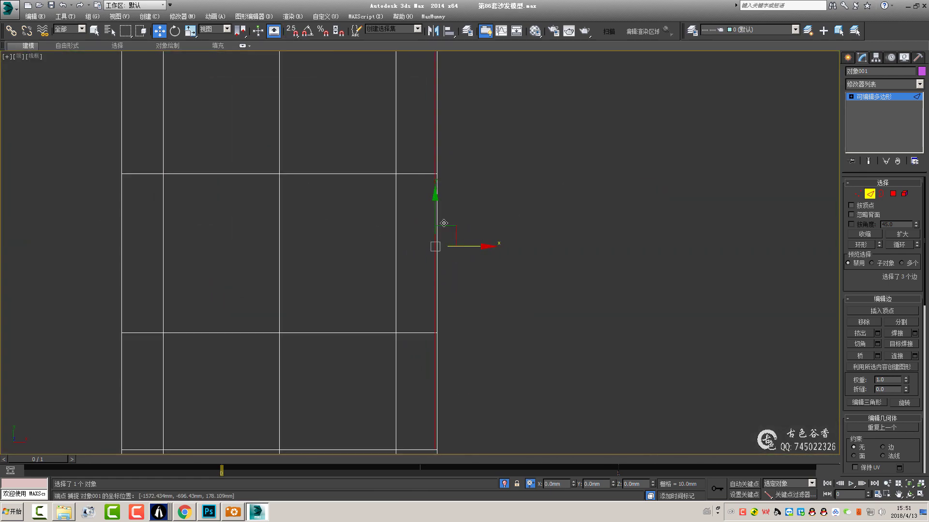
pyautogui.press('s')
pyautogui.moveTo(517, 286); pyautogui.dragTo(527, 319, button='middle')
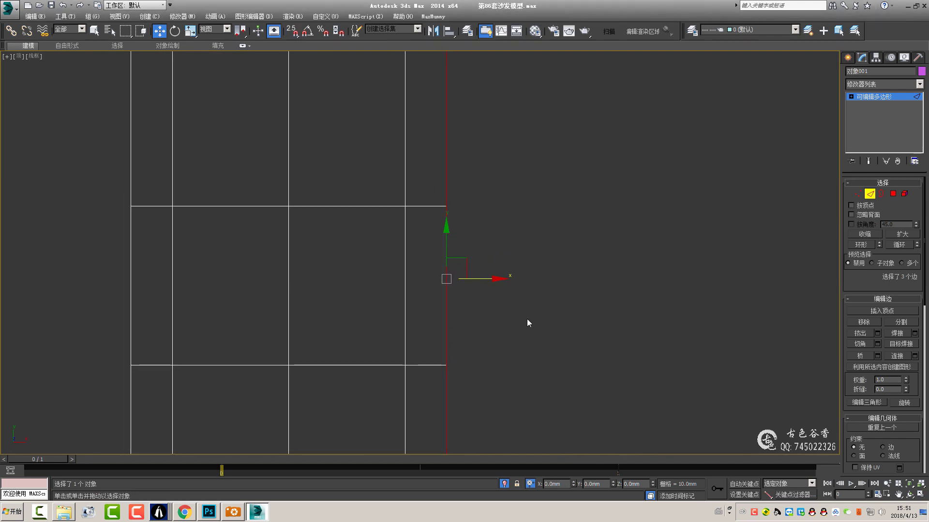
# - Select two top edges of the sofa base's back wall
pyautogui.scroll(-3, 636, 118)
pyautogui.hotkey('alt', 'w')
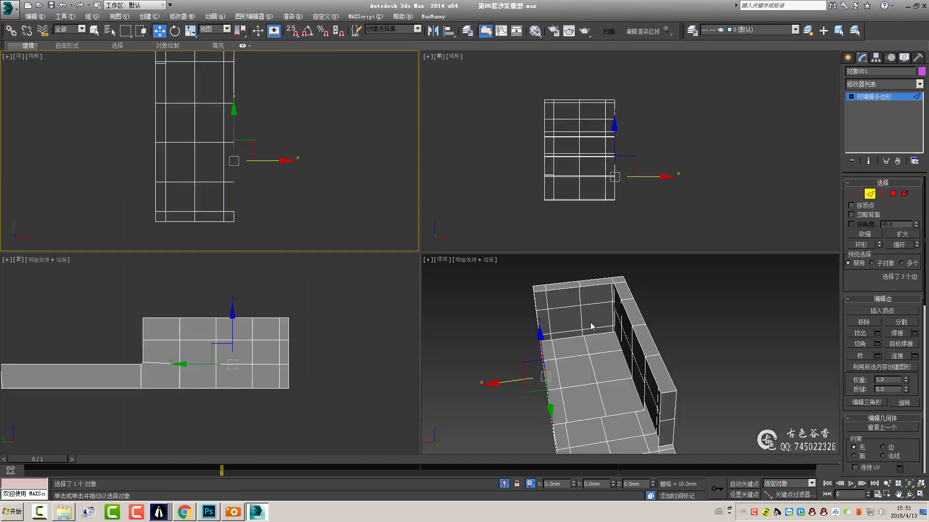
pyautogui.hotkey('alt', 'w')
pyautogui.moveTo(398, 262); pyautogui.dragTo(480, 290, button='middle')
pyautogui.press('1')
pyautogui.scroll(3, 388, 282)
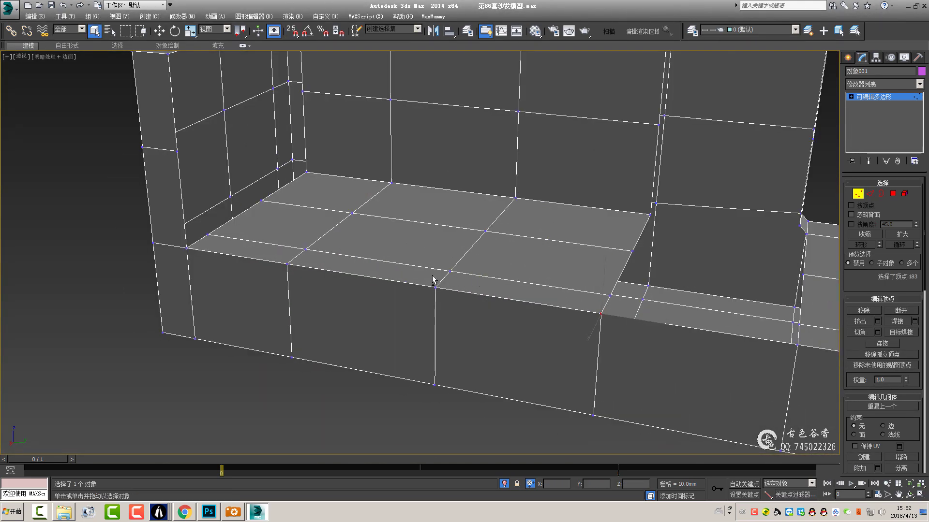
pyautogui.moveTo(270, 259)
pyautogui.keyDown('alt'); pyautogui.mouseDown(button='middle')
pyautogui.moveTo(300, 275)
pyautogui.moveTo(335, 275)
pyautogui.moveTo(400, 113)
pyautogui.mouseUp(button='middle'); pyautogui.keyUp('alt')
pyautogui.press('2')
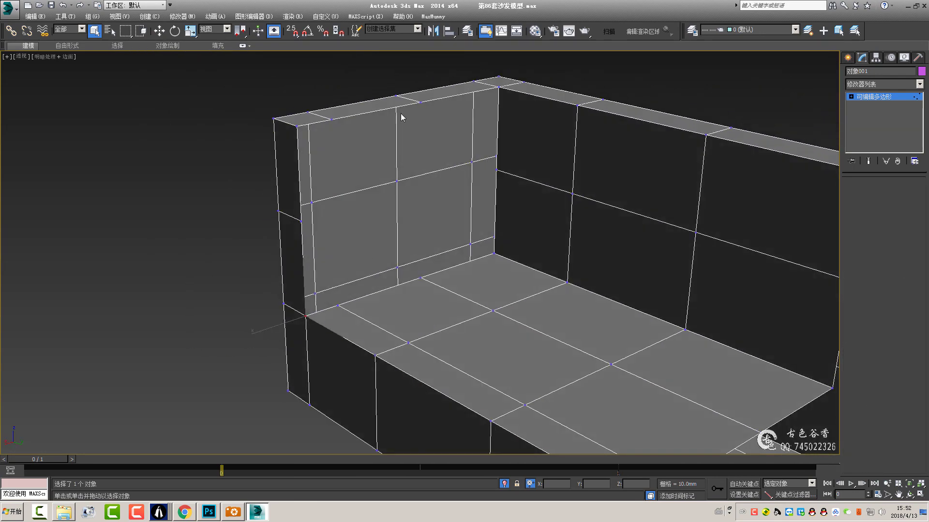
pyautogui.click(404, 107)
pyautogui.keyDown('ctrl'); pyautogui.click(455, 99); pyautogui.keyUp('ctrl')
pyautogui.moveTo(454, 99)
pyautogui.keyDown('alt'); pyautogui.mouseDown(button='middle')
pyautogui.moveTo(432, 114)
pyautogui.moveTo(450, 127)
pyautogui.mouseUp(button='middle'); pyautogui.keyUp('alt')
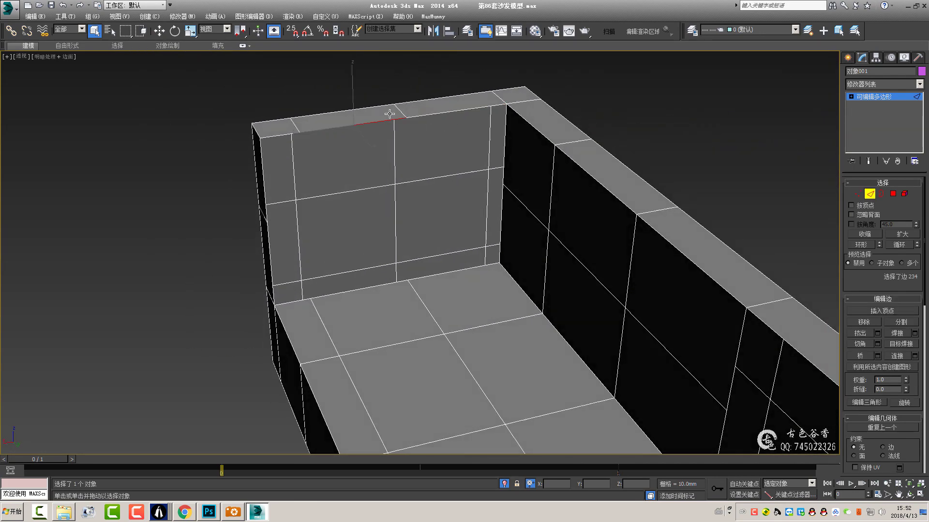
# - In the left view, snap the selection down to the lower corner with mesh snapping
pyautogui.hotkey('alt', 'w')
pyautogui.middleClick(509, 182)
pyautogui.hotkey('alt', 'w')
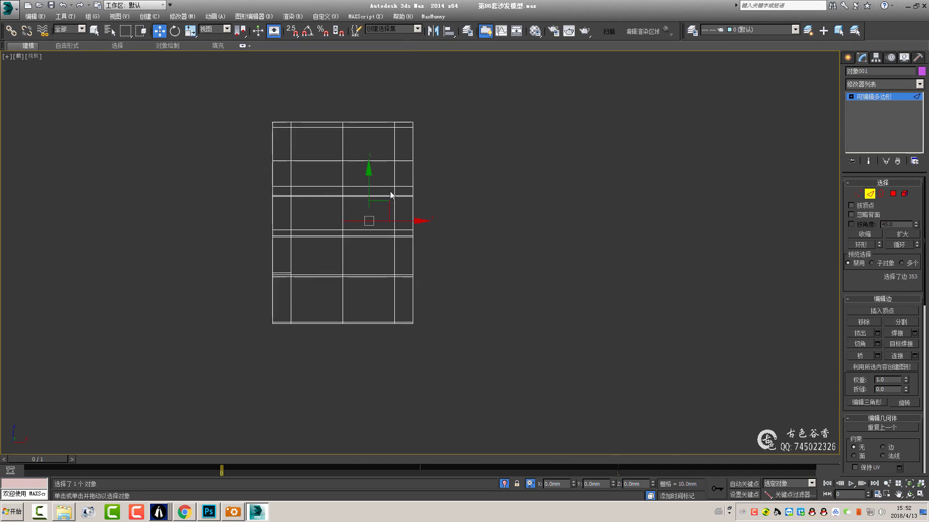
pyautogui.hotkey('alt', 'w')
pyautogui.middleClick(262, 330)
pyautogui.hotkey('alt', 'w')
pyautogui.scroll(5, 398, 222)
pyautogui.press('s')
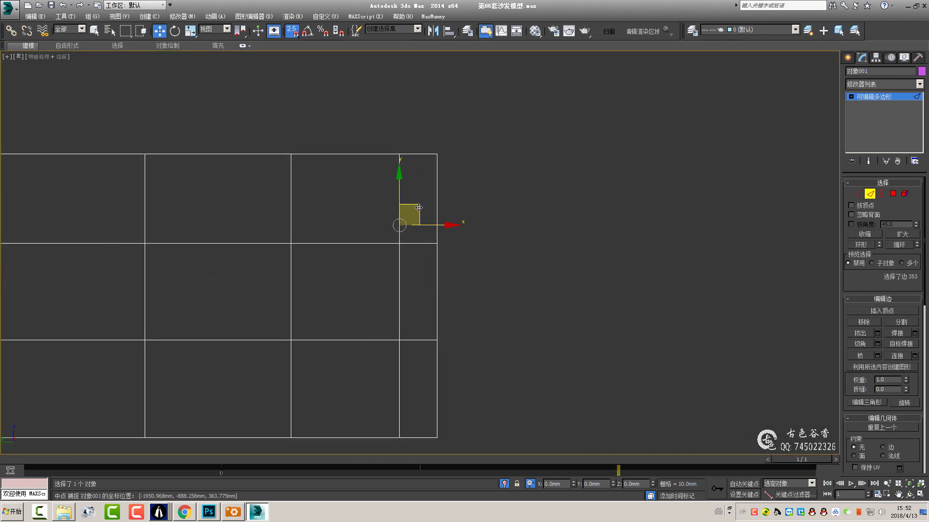
pyautogui.moveTo(404, 263); pyautogui.dragTo(416, 317)
pyautogui.press('s')
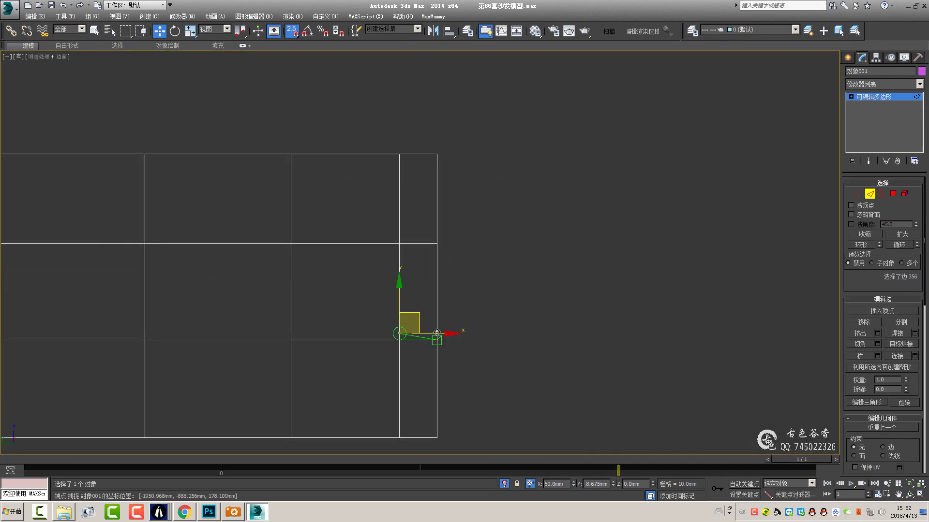
pyautogui.press('s')
# - Connect the selected back-wall edges with a new edge loop
pyautogui.hotkey('alt', 'w')
pyautogui.hotkey('alt', 'w')
pyautogui.press('1')
pyautogui.press('q')
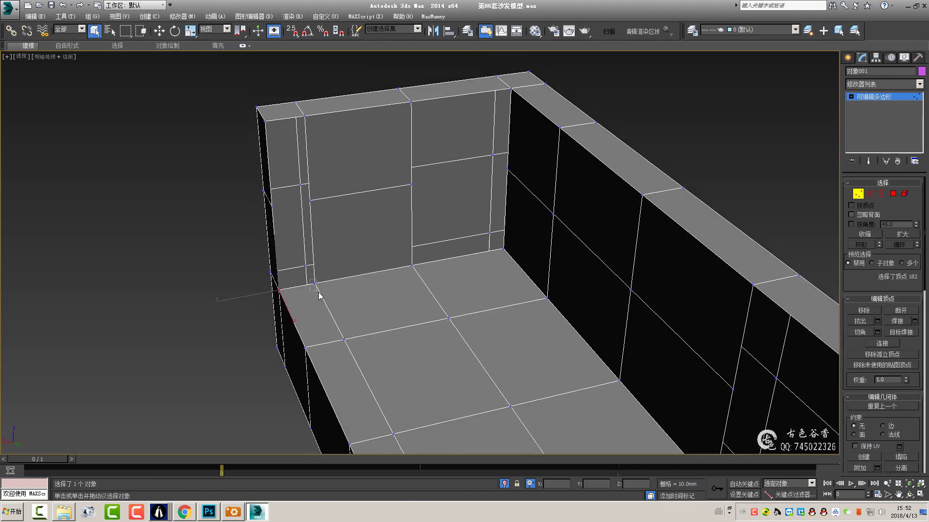
pyautogui.moveTo(310, 280); pyautogui.dragTo(319, 293)
pyautogui.keyDown('alt'); pyautogui.moveTo(319, 293); pyautogui.dragTo(408, 260, button='middle'); pyautogui.keyUp('alt')
pyautogui.press('2')
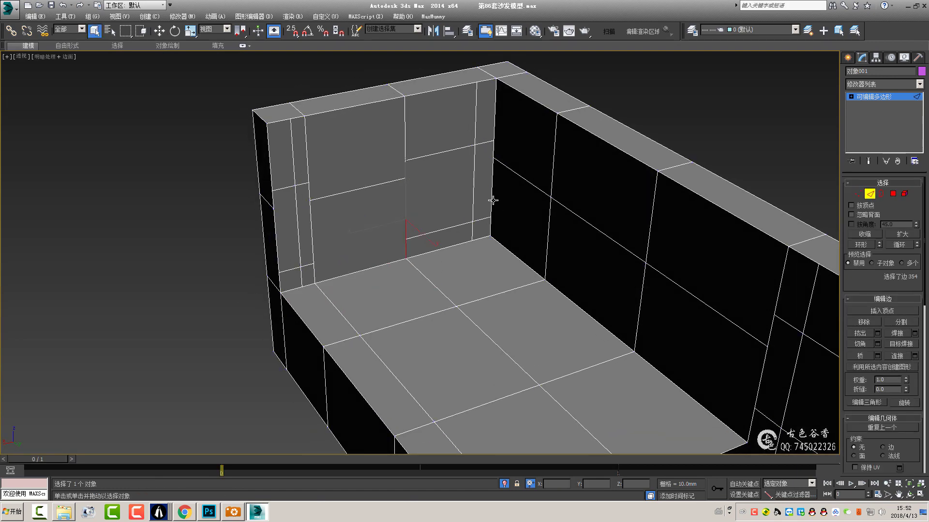
pyautogui.hotkey('ctrl', 'shift', 'e')
pyautogui.click(431, 299)
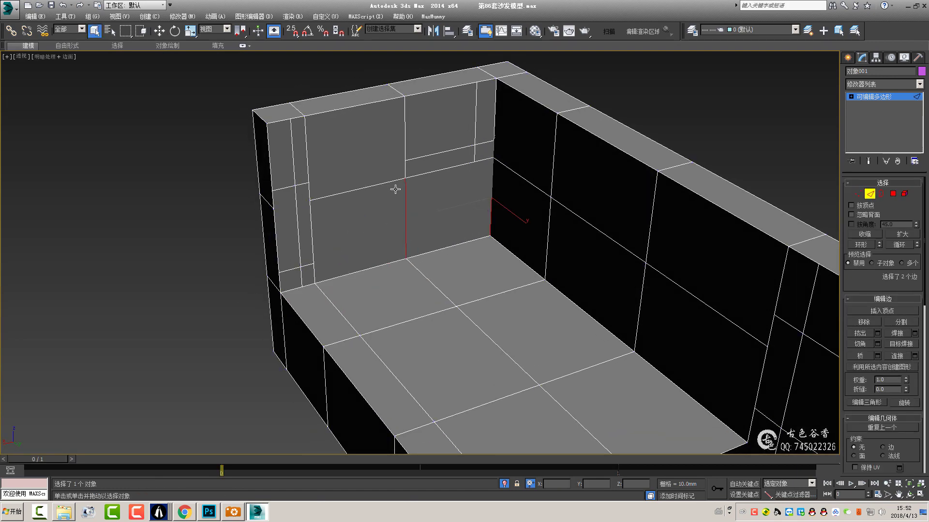
# - Add a connecting edge loop on the left pillar
pyautogui.press('3')
pyautogui.press('2')
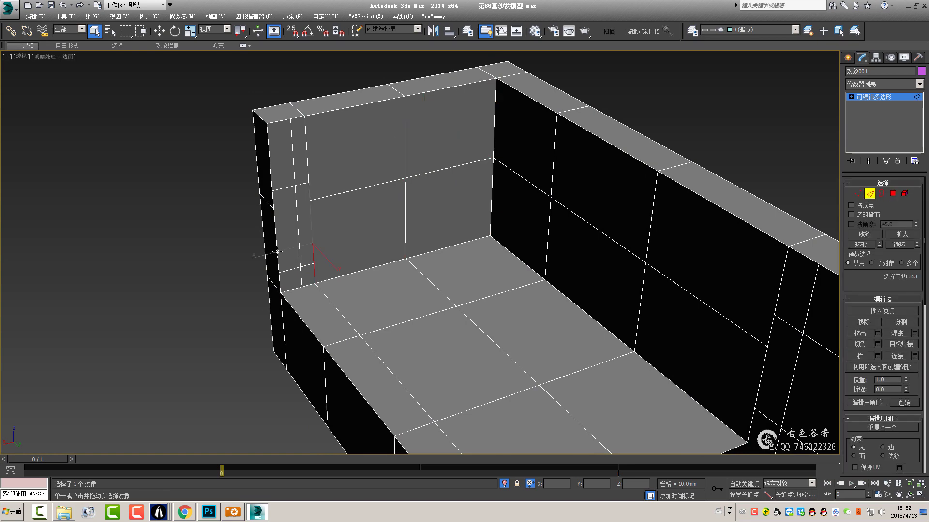
pyautogui.hotkey('ctrl', 'shift', 'e')
pyautogui.click(426, 300)
# - Select an edge at the seat gap and connect it with new edges
pyautogui.press('3')
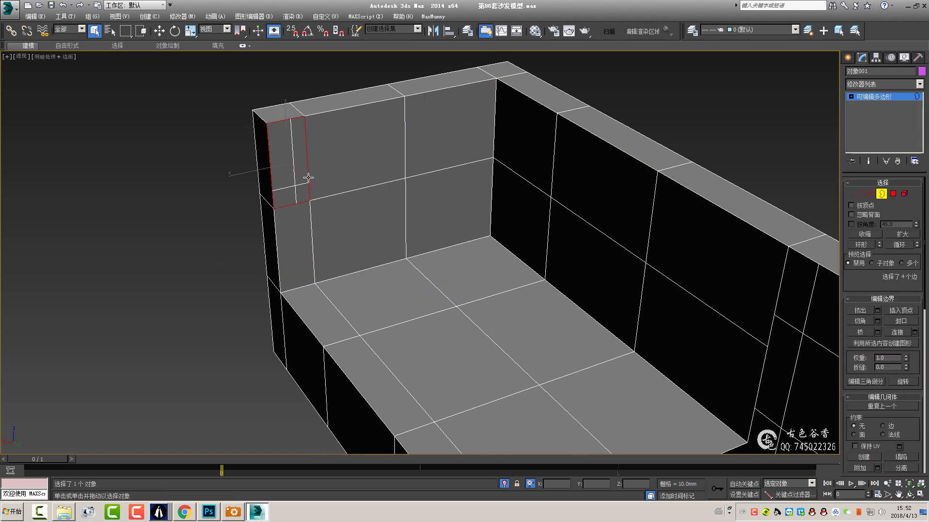
pyautogui.keyDown('alt'); pyautogui.moveTo(308, 178); pyautogui.dragTo(381, 218, button='middle'); pyautogui.keyUp('alt')
pyautogui.scroll(3, 454, 201)
pyautogui.press('2')
pyautogui.click(441, 177)
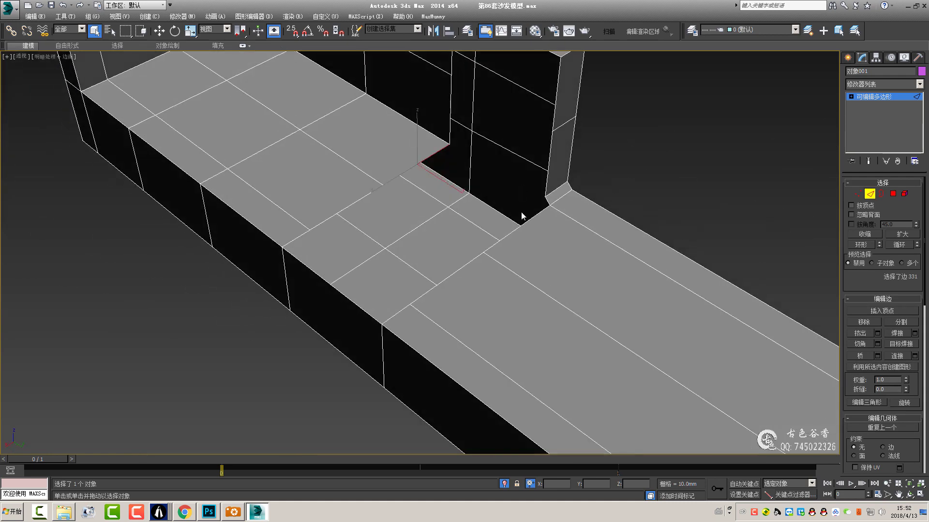
pyautogui.scroll(-4, 489, 225)
pyautogui.hotkey('ctrl', 'shift', 'e')
pyautogui.click(427, 298)
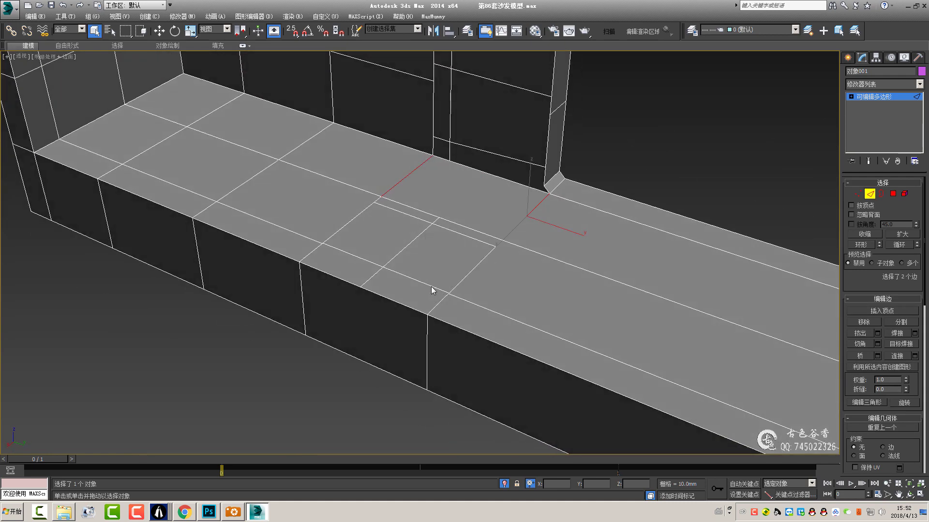
# - Cap the open border hole in the back panel
pyautogui.scroll(5, 535, 269)
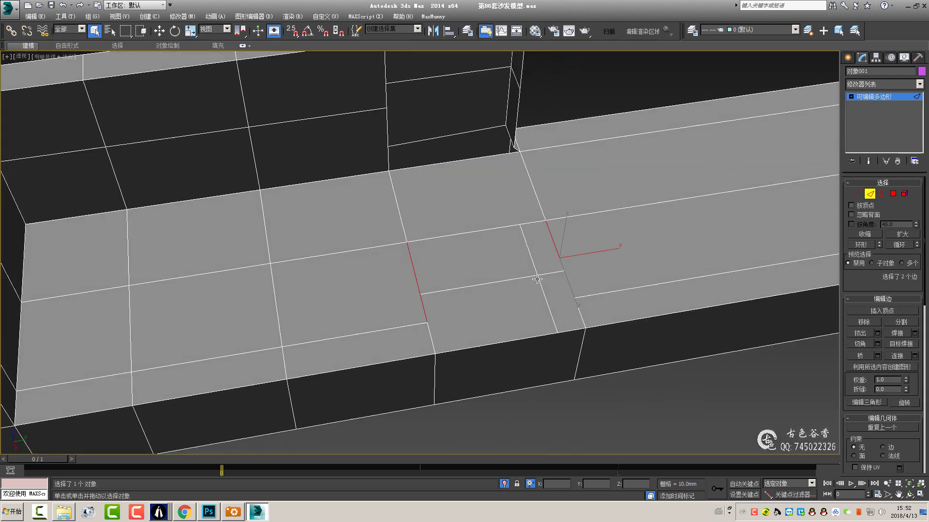
pyautogui.press('3')
pyautogui.press('1')
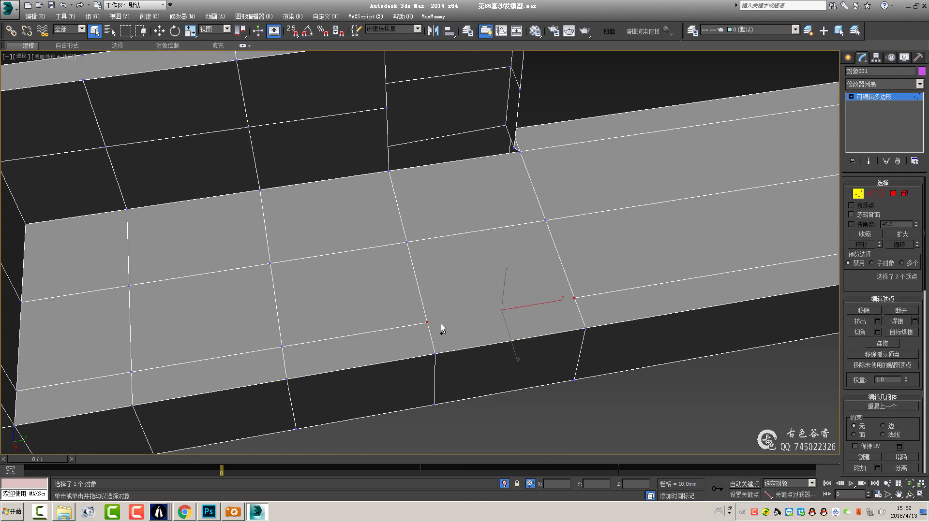
pyautogui.scroll(-3, 440, 324)
pyautogui.keyDown('alt'); pyautogui.moveTo(466, 267); pyautogui.dragTo(438, 244, button='middle'); pyautogui.keyUp('alt')
pyautogui.scroll(2, 486, 213)
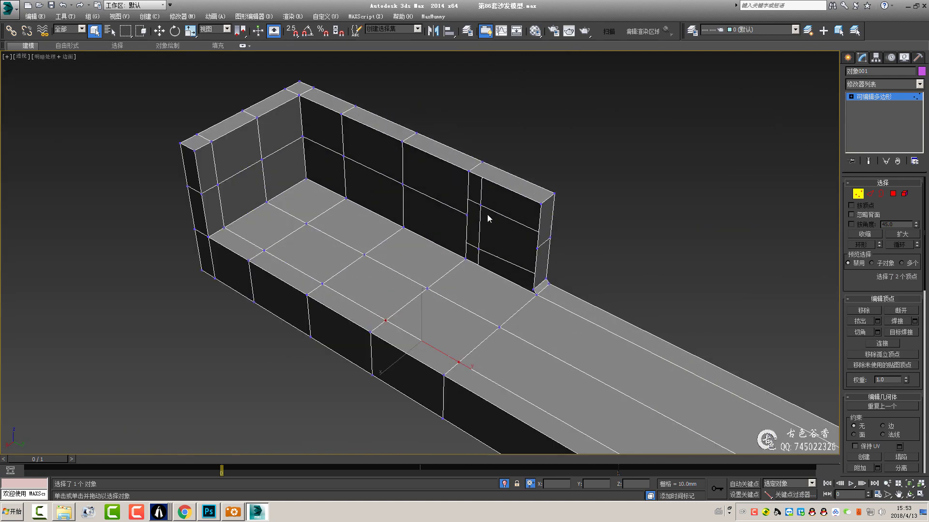
pyautogui.scroll(2, 487, 213)
pyautogui.press('3')
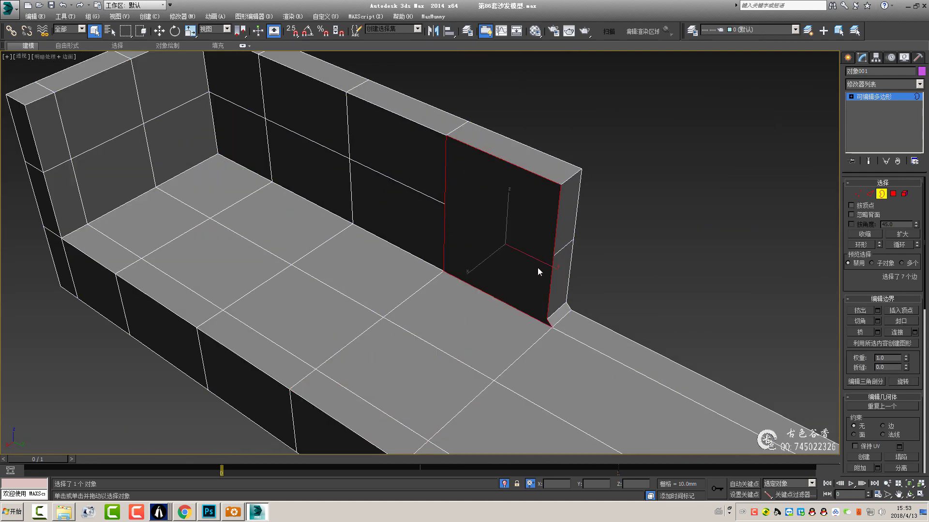
pyautogui.hotkey('alt', 'p')
pyautogui.keyDown('alt'); pyautogui.moveTo(538, 268); pyautogui.dragTo(528, 248, button='middle'); pyautogui.keyUp('alt')
# - Target Weld the stray vertex onto the wall corner, removing the sliver
pyautogui.press('1')
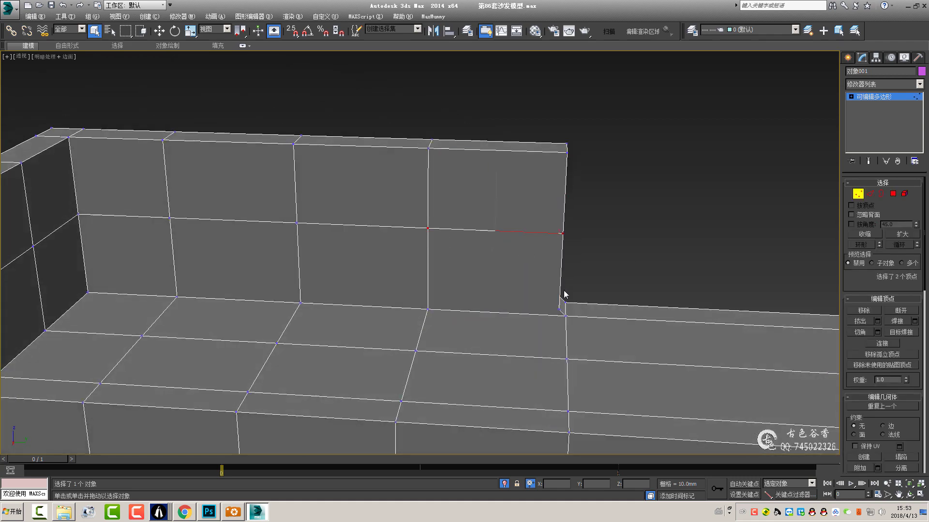
pyautogui.keyDown('alt'); pyautogui.moveTo(564, 294); pyautogui.dragTo(460, 311, button='middle'); pyautogui.keyUp('alt')
pyautogui.keyDown('alt'); pyautogui.moveTo(556, 314); pyautogui.dragTo(469, 315, button='middle'); pyautogui.keyUp('alt')
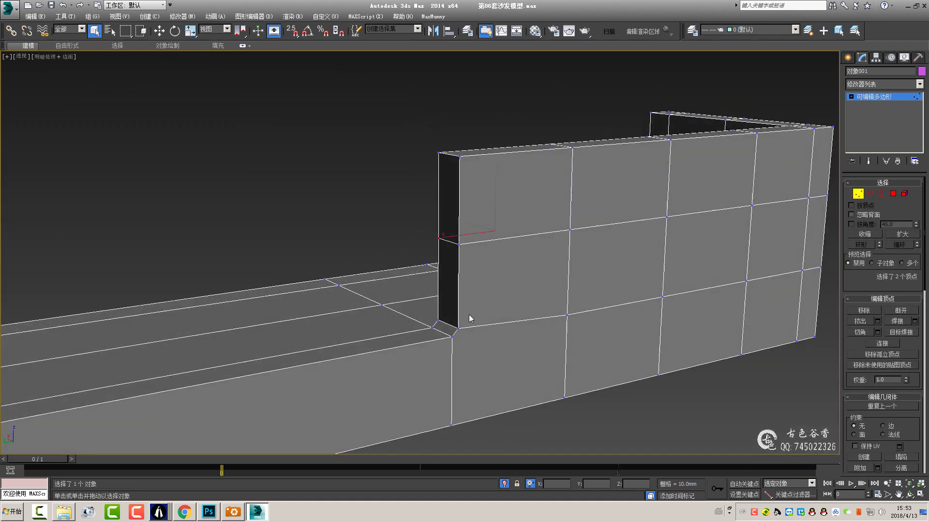
pyautogui.scroll(3, 459, 324)
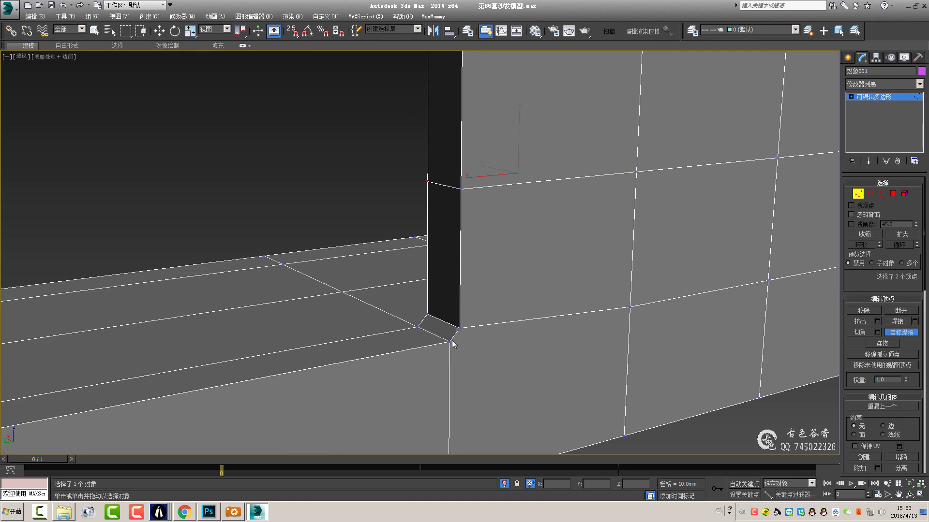
pyautogui.click(451, 342)
pyautogui.click(417, 328)
pyautogui.scroll(-3, 425, 329)
pyautogui.scroll(-3, 445, 304)
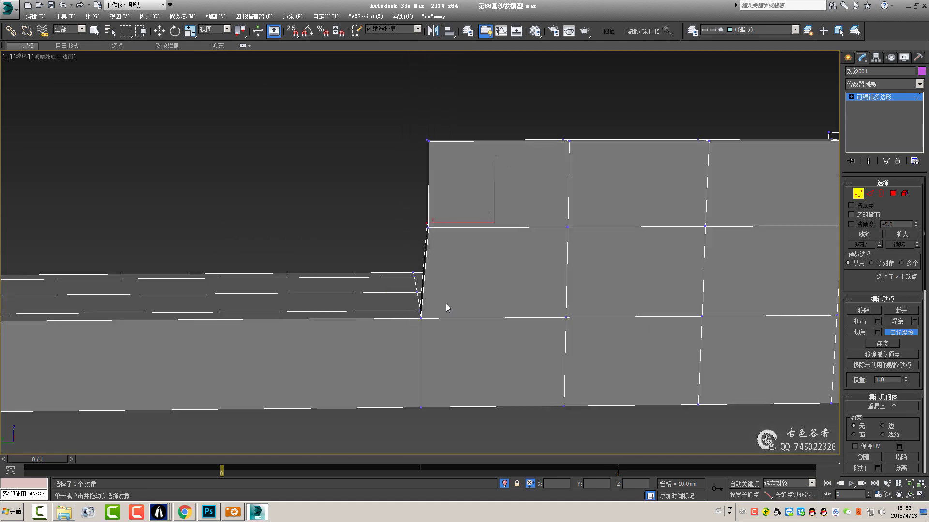
pyautogui.moveTo(445, 304)
pyautogui.keyDown('alt'); pyautogui.mouseDown(button='middle')
pyautogui.moveTo(615, 260)
pyautogui.moveTo(576, 245)
pyautogui.mouseUp(button='middle'); pyautogui.keyUp('alt')
pyautogui.rightClick(616, 260)
# - In the see-through left view, select two vertices on the sofa arm panel
pyautogui.press('w')
pyautogui.scroll(3, 460, 237)
pyautogui.hotkey('alt', 'w')
pyautogui.rightClick(275, 324)
pyautogui.hotkey('alt', 'w')
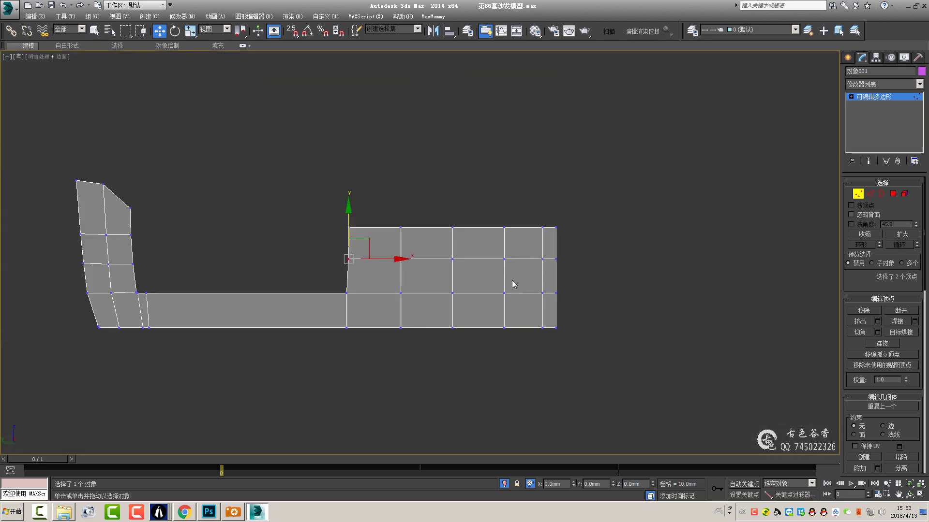
pyautogui.hotkey('alt', 'x')
pyautogui.moveTo(473, 211); pyautogui.dragTo(486, 221, button='middle')
pyautogui.scroll(4, 486, 221)
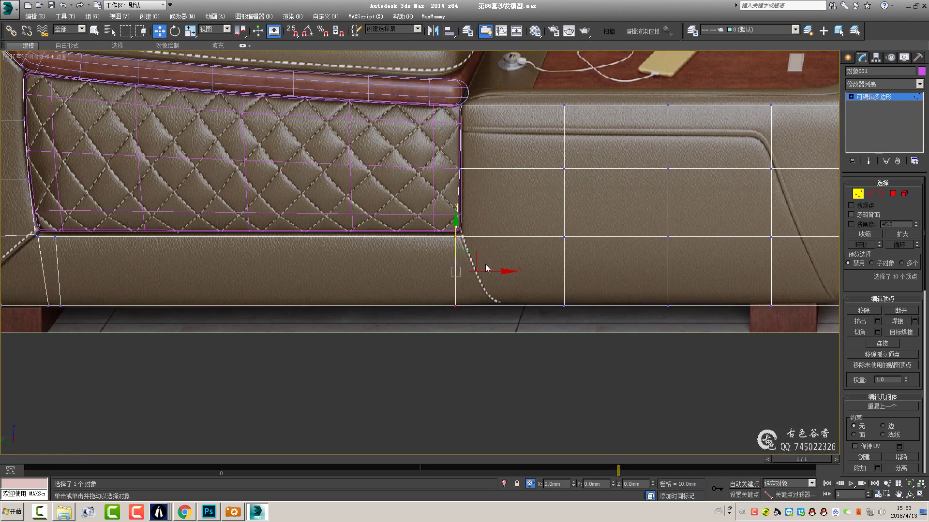
pyautogui.scroll(-3, 496, 272)
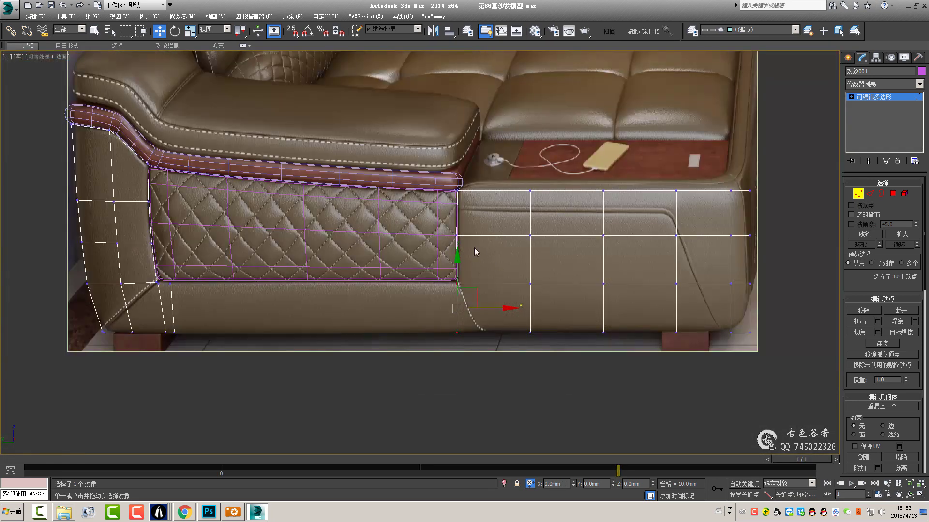
pyautogui.click(460, 255)
pyautogui.scroll(4, 477, 236)
# - Return to the full-size shaded perspective view facing the back wall
pyautogui.hotkey('alt', 'w')
pyautogui.rightClick(663, 325)
pyautogui.hotkey('alt', 'w')
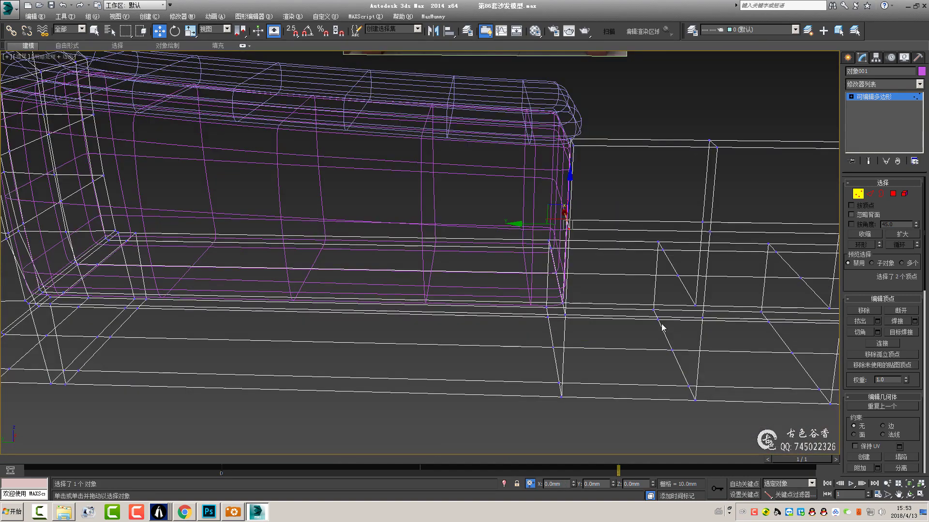
pyautogui.scroll(-5, 663, 325)
pyautogui.hotkey('alt', 'x')
pyautogui.keyDown('alt'); pyautogui.moveTo(438, 262); pyautogui.dragTo(487, 260, button='middle'); pyautogui.keyUp('alt')
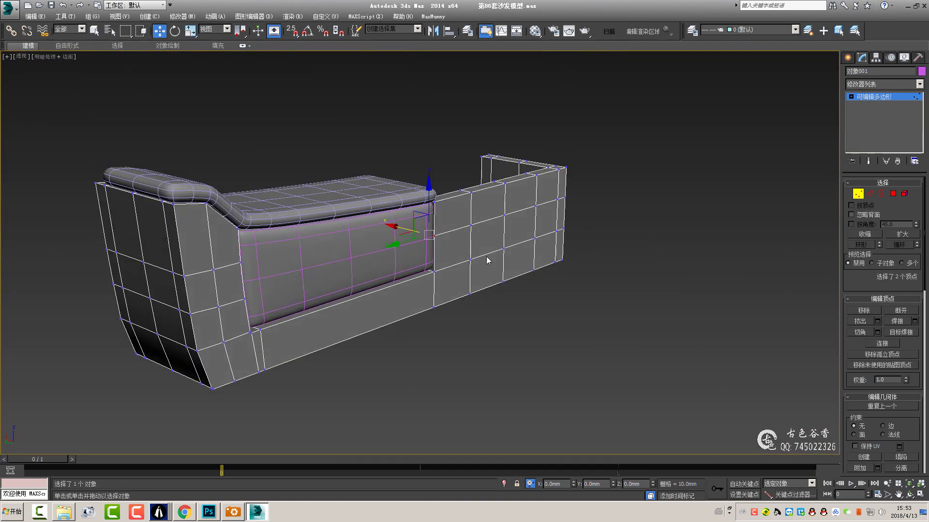
pyautogui.scroll(3, 484, 251)
pyautogui.press('q')
pyautogui.moveTo(451, 228)
pyautogui.keyDown('alt'); pyautogui.mouseDown(button='middle')
pyautogui.moveTo(463, 266)
pyautogui.moveTo(474, 262)
pyautogui.mouseUp(button='middle'); pyautogui.keyUp('alt')
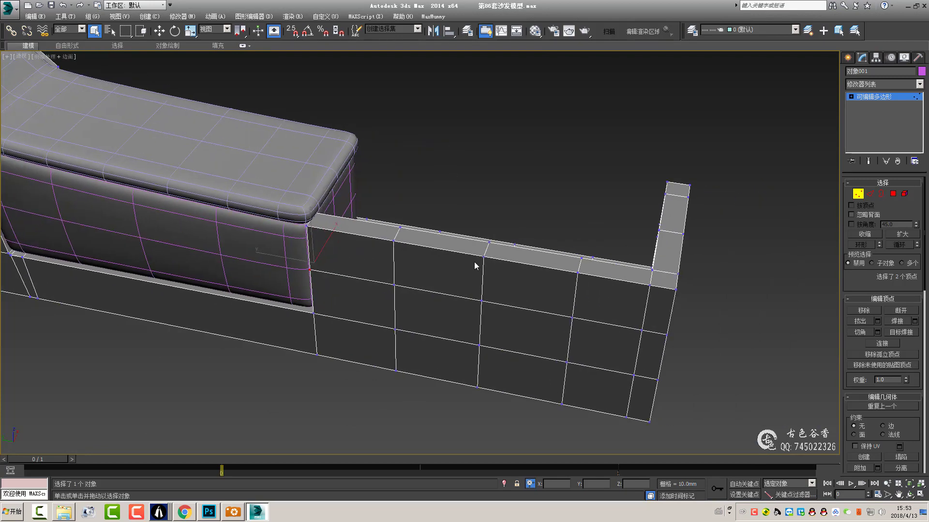
pyautogui.scroll(2, 476, 249)
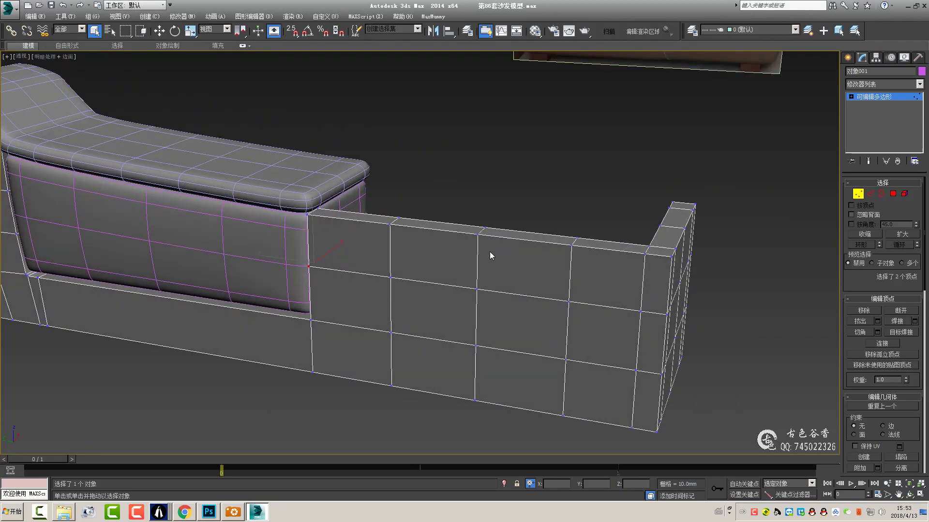
pyautogui.keyDown('alt'); pyautogui.moveTo(498, 246); pyautogui.dragTo(494, 256, button='middle'); pyautogui.keyUp('alt')
# - At edge level, orbit to view the arm end of the frame
pyautogui.press('2')
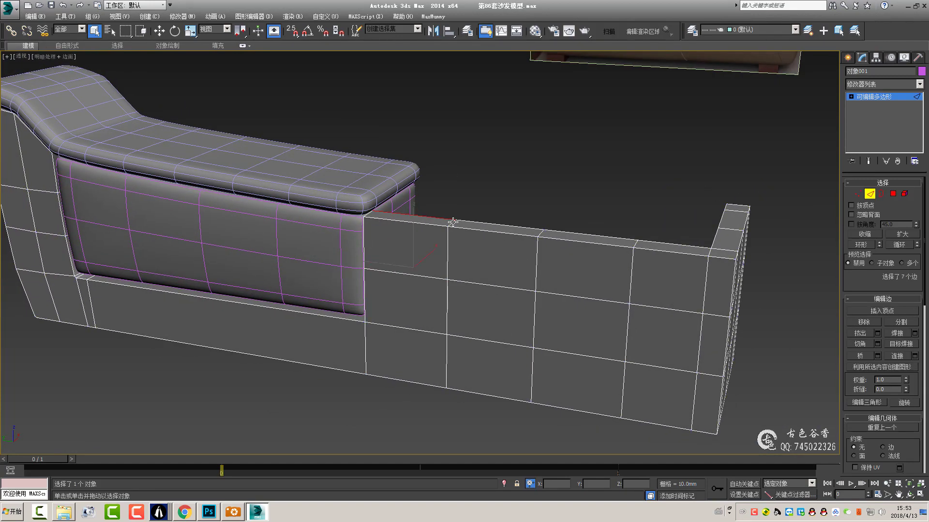
pyautogui.scroll(10, 478, 249)
pyautogui.scroll(-8, 483, 256)
pyautogui.scroll(-3, 522, 273)
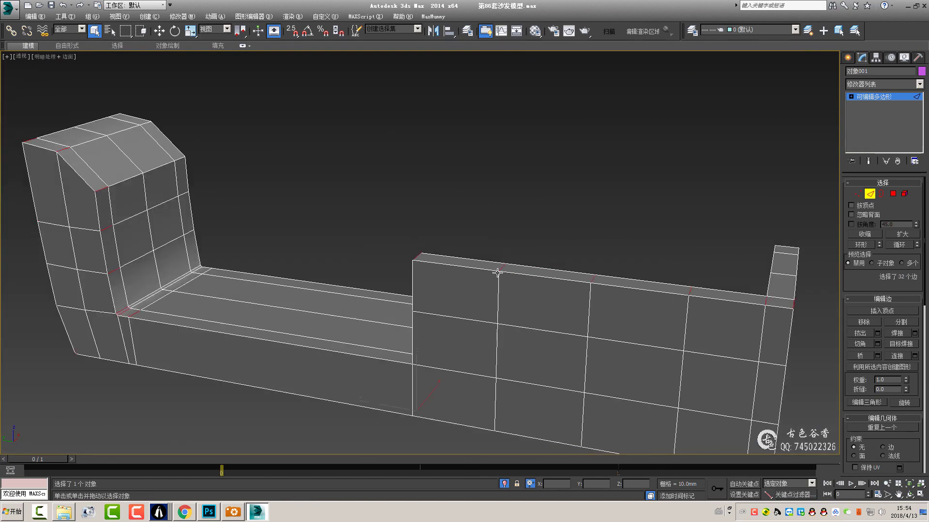
pyautogui.moveTo(499, 276)
pyautogui.keyDown('alt'); pyautogui.mouseDown(button='middle')
pyautogui.moveTo(263, 307)
pyautogui.moveTo(177, 166)
pyautogui.mouseUp(button='middle'); pyautogui.keyUp('alt')
pyautogui.scroll(5, 290, 314)
# - Chamfer the arm posts' vertical corner edges by 11.321mm with 1 segment
pyautogui.press('t')
pyautogui.scroll(3, 370, 300)
pyautogui.scroll(2, 387, 300)
pyautogui.hotkey('ctrl', 'shift', 'c')
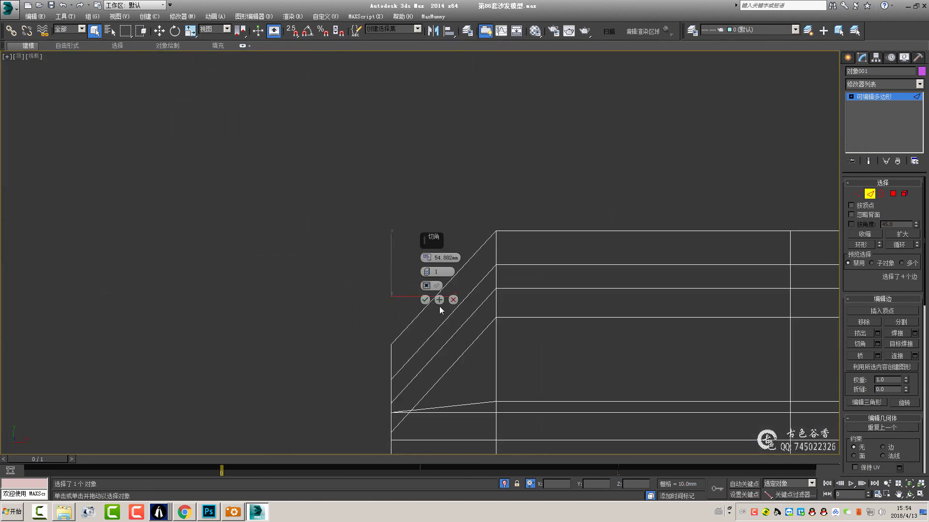
pyautogui.rightClick(428, 258)
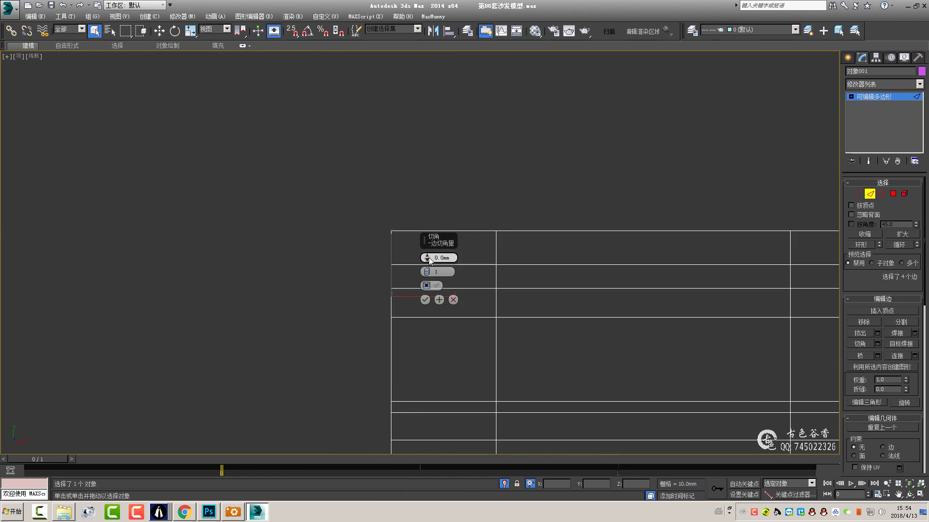
pyautogui.click(425, 299)
pyautogui.press('p')
pyautogui.keyDown('alt'); pyautogui.moveTo(332, 269); pyautogui.dragTo(396, 295, button='middle'); pyautogui.keyUp('alt')
pyautogui.scroll(3, 418, 289)
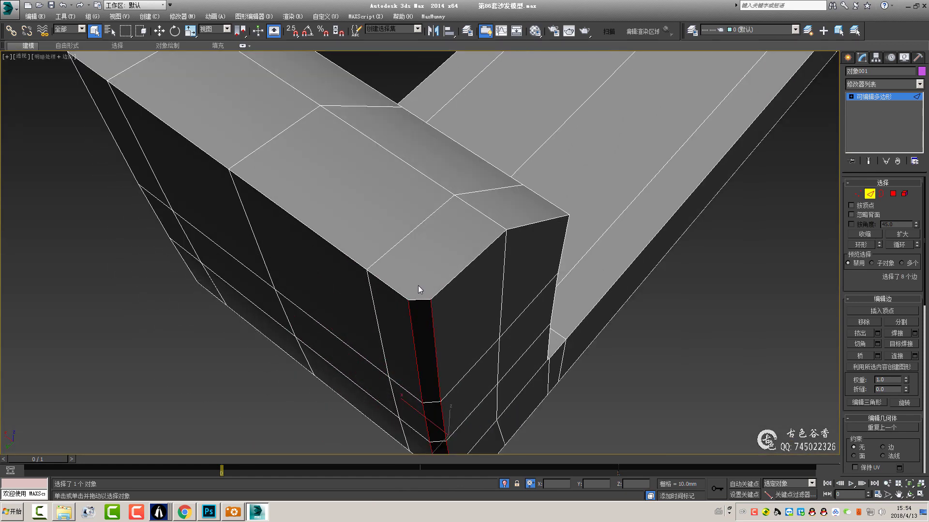
pyautogui.scroll(-4, 412, 248)
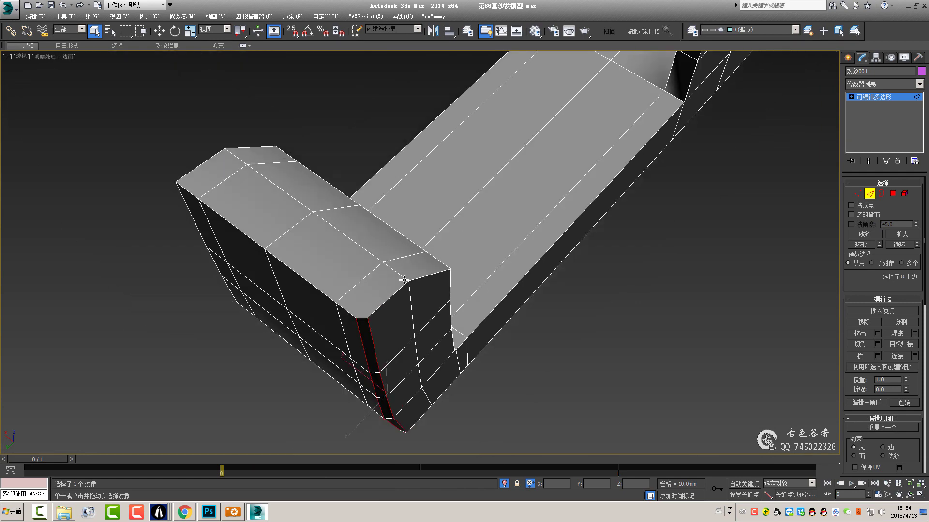
pyautogui.moveTo(412, 247)
pyautogui.keyDown('alt'); pyautogui.mouseDown(button='middle')
pyautogui.moveTo(534, 268)
pyautogui.moveTo(398, 267)
pyautogui.moveTo(356, 386)
pyautogui.moveTo(379, 319)
pyautogui.moveTo(365, 332)
pyautogui.moveTo(422, 282)
pyautogui.moveTo(446, 217)
pyautogui.moveTo(510, 216)
pyautogui.moveTo(529, 197)
pyautogui.moveTo(549, 224)
pyautogui.mouseUp(button='middle'); pyautogui.keyUp('alt')
pyautogui.scroll(-3, 368, 314)
# - Delete the two narrow polygons at the sofa's left end
pyautogui.press('4')
pyautogui.click(529, 197)
pyautogui.click(498, 233)
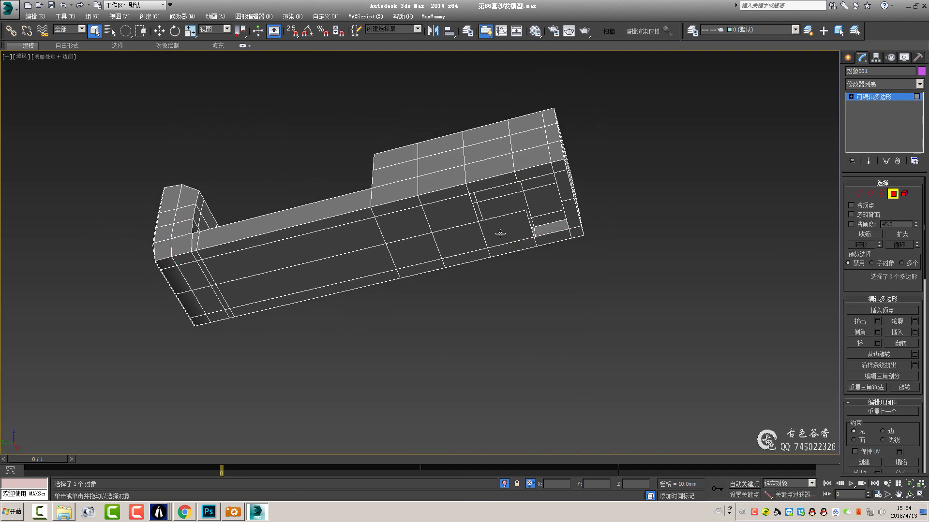
pyautogui.click(413, 239)
pyautogui.click(373, 257)
pyautogui.moveTo(430, 270); pyautogui.dragTo(503, 271, button='middle')
pyautogui.scroll(2, 356, 267)
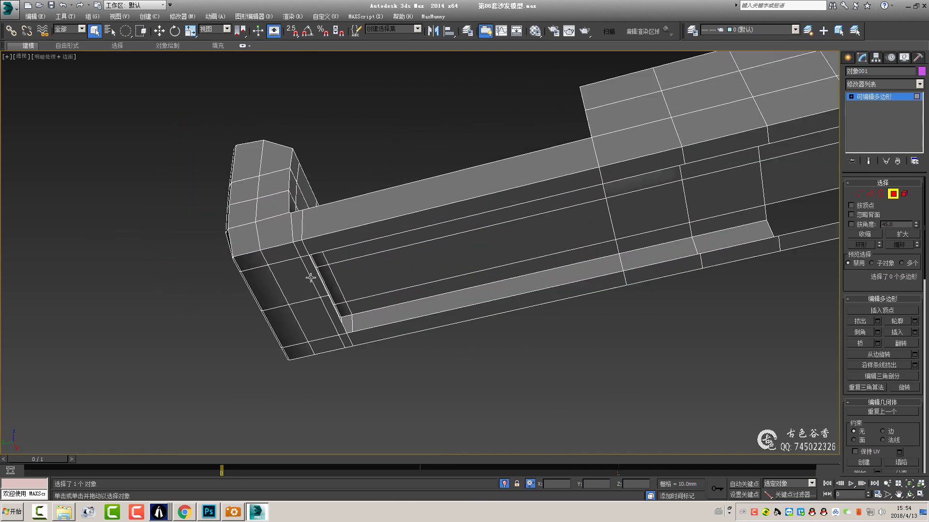
pyautogui.click(311, 278)
pyautogui.scroll(2, 344, 264)
pyautogui.press('Delete')
pyautogui.click(320, 328)
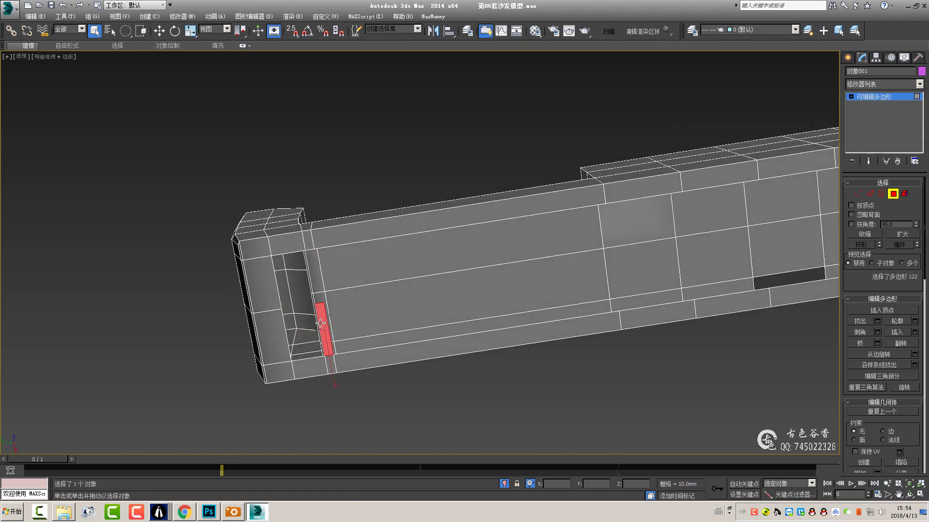
pyautogui.press('Delete')
# - Select the edge loop around the arm post
pyautogui.moveTo(320, 329)
pyautogui.keyDown('alt'); pyautogui.mouseDown(button='middle')
pyautogui.moveTo(344, 374)
pyautogui.moveTo(332, 226)
pyautogui.mouseUp(button='middle'); pyautogui.keyUp('alt')
pyautogui.scroll(2, 332, 227)
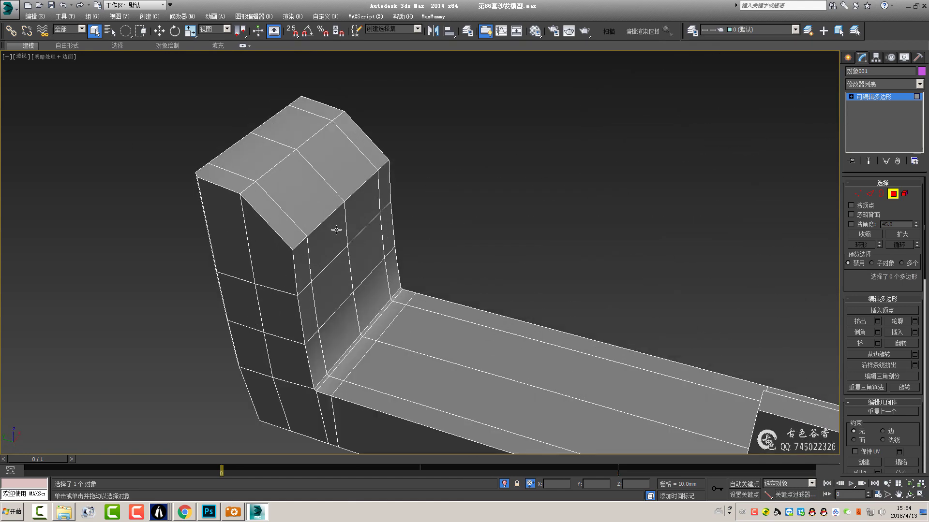
pyautogui.moveTo(351, 271)
pyautogui.keyDown('alt'); pyautogui.mouseDown(button='middle')
pyautogui.moveTo(267, 205)
pyautogui.moveTo(289, 249)
pyautogui.moveTo(332, 243)
pyautogui.mouseUp(button='middle'); pyautogui.keyUp('alt')
pyautogui.press('2')
pyautogui.doubleClick(288, 249)
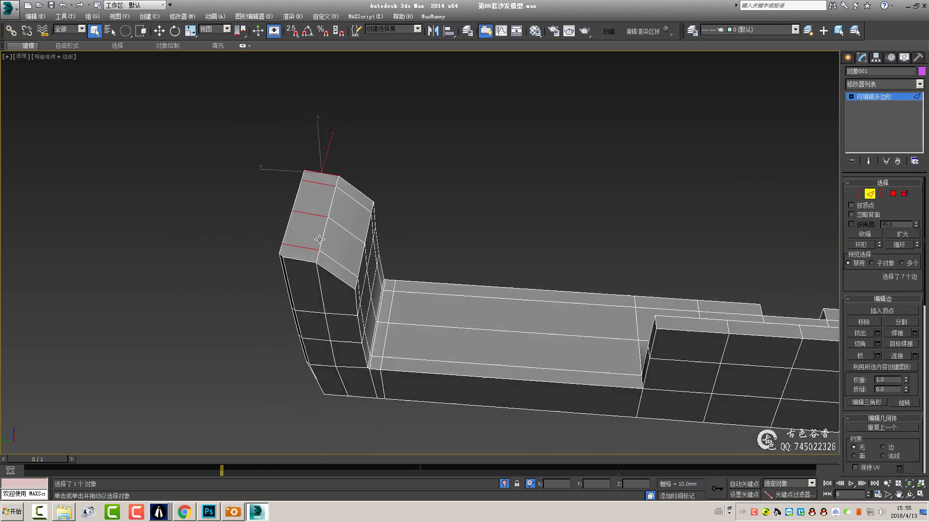
# - In the wireframe Left view at vertex level, select the four post vertices
pyautogui.hotkey('alt', 'w')
pyautogui.press('l')
pyautogui.hotkey('alt', 'w')
pyautogui.press('1')
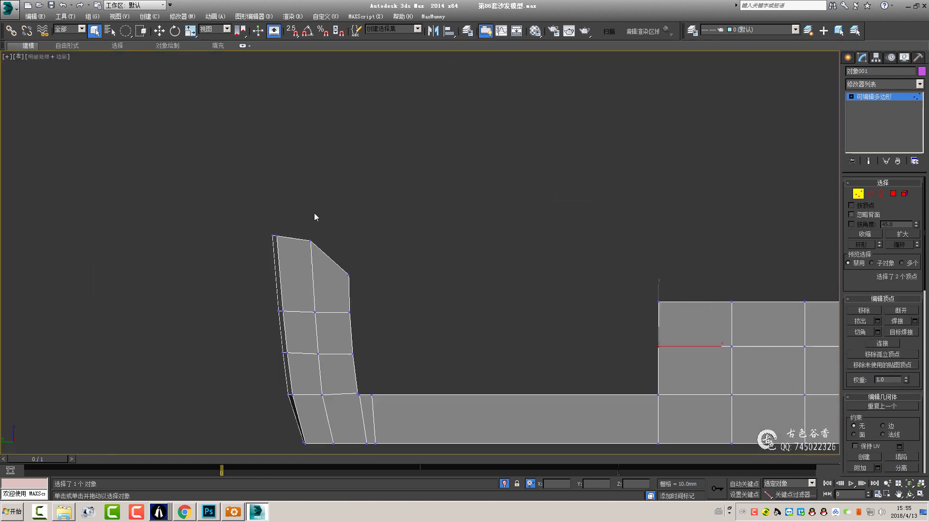
pyautogui.press('F3')
pyautogui.moveTo(126, 30); pyautogui.dragTo(125, 30)
pyautogui.scroll(5, 273, 216)
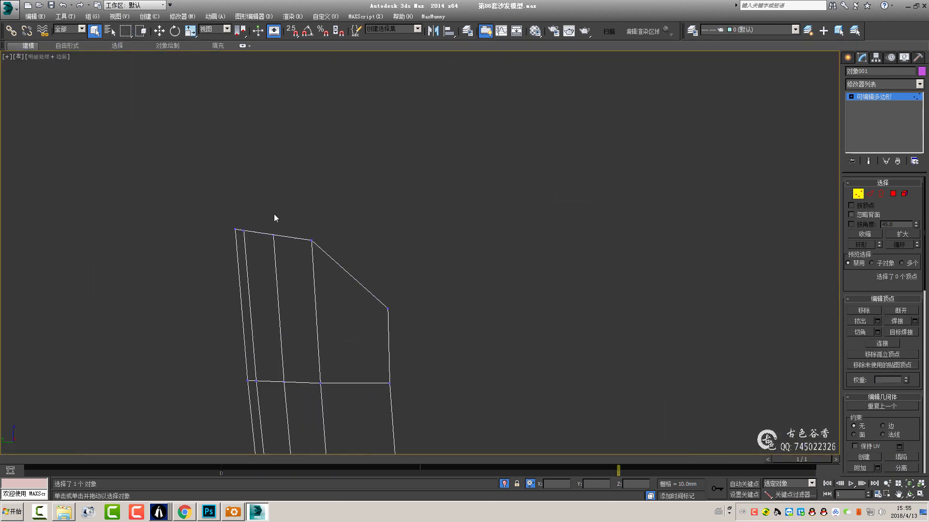
pyautogui.moveTo(274, 216); pyautogui.dragTo(329, 239)
# - Pick single vertices on the left arm post, then select the vertical edge loop on its top
pyautogui.press('w')
pyautogui.moveTo(308, 206); pyautogui.dragTo(353, 98, button='middle')
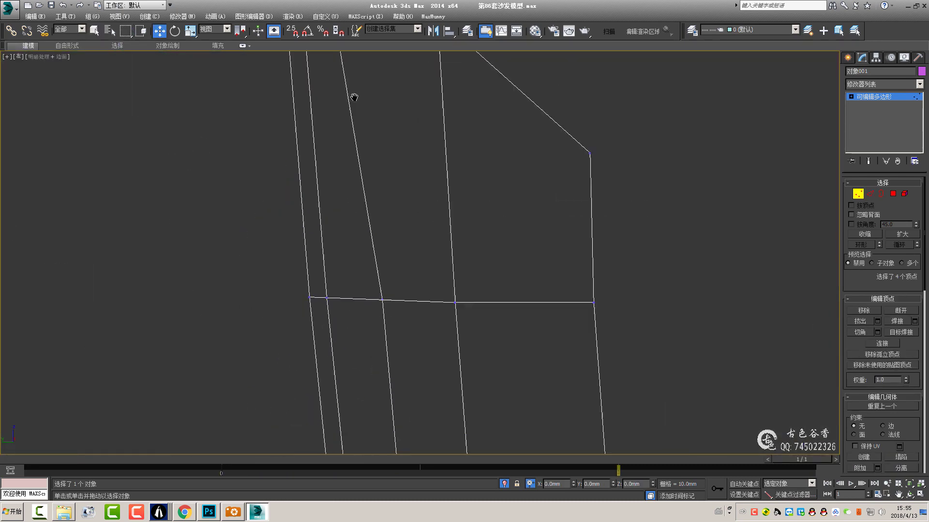
pyautogui.click(393, 231)
pyautogui.moveTo(407, 246)
pyautogui.mouseDown(button='middle')
pyautogui.moveTo(449, 263)
pyautogui.moveTo(482, 337)
pyautogui.moveTo(378, 218)
pyautogui.mouseUp(button='middle')
pyautogui.click(415, 265)
pyautogui.scroll(-5, 464, 334)
pyautogui.press('p')
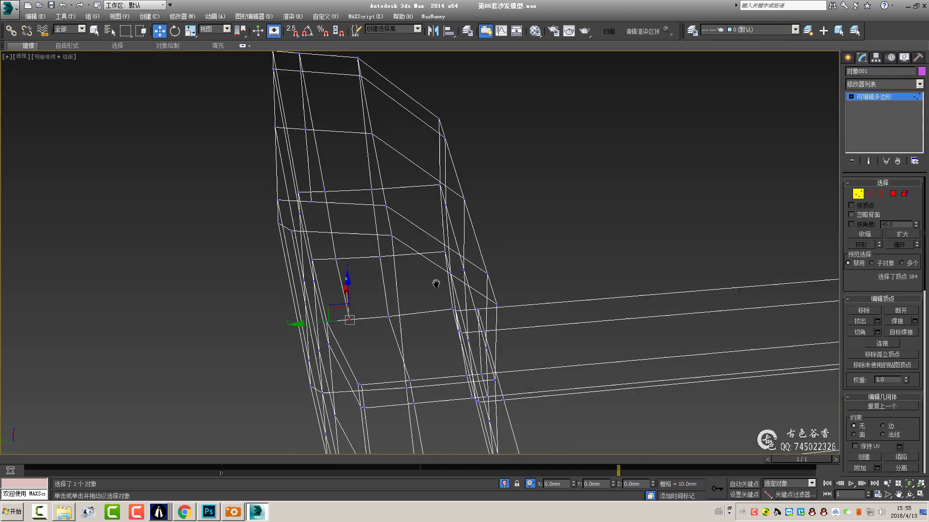
pyautogui.scroll(3, 377, 217)
pyautogui.press('2')
pyautogui.doubleClick(314, 187)
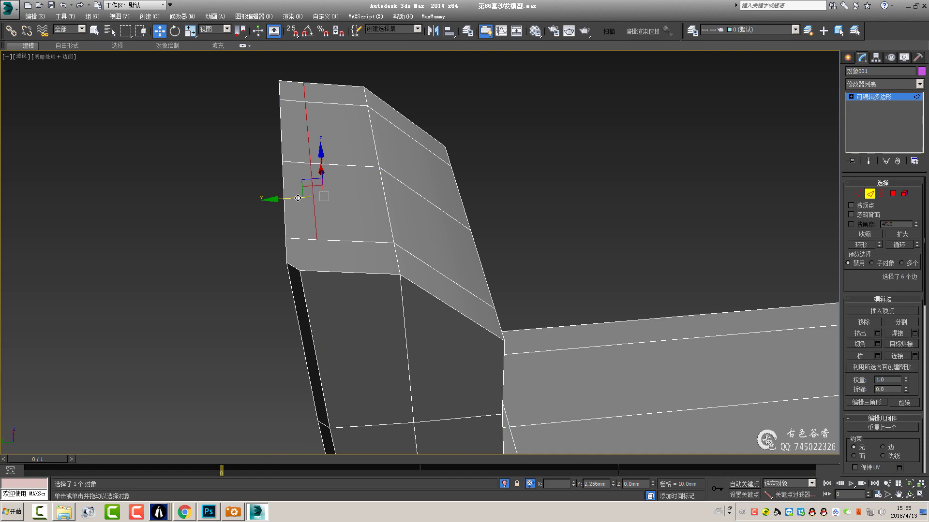
# - In the maximized Left view, box-select the post's four corner vertices and reposition them
pyautogui.hotkey('alt', 'w')
pyautogui.press('l')
pyautogui.hotkey('alt', 'w')
pyautogui.press('1')
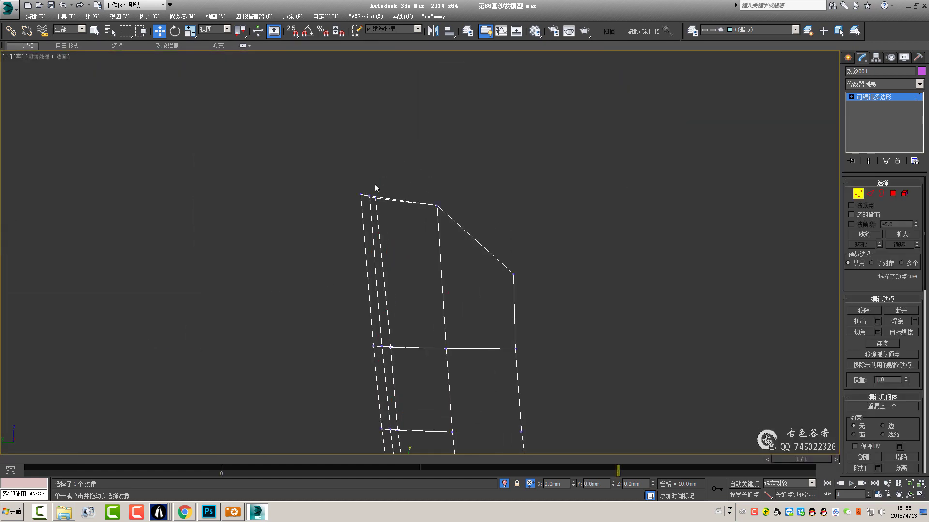
pyautogui.moveTo(375, 186); pyautogui.dragTo(381, 199)
pyautogui.scroll(3, 379, 198)
pyautogui.press('p')
pyautogui.keyDown('alt'); pyautogui.moveTo(380, 199); pyautogui.dragTo(454, 290, button='middle'); pyautogui.keyUp('alt')
pyautogui.press('F3')
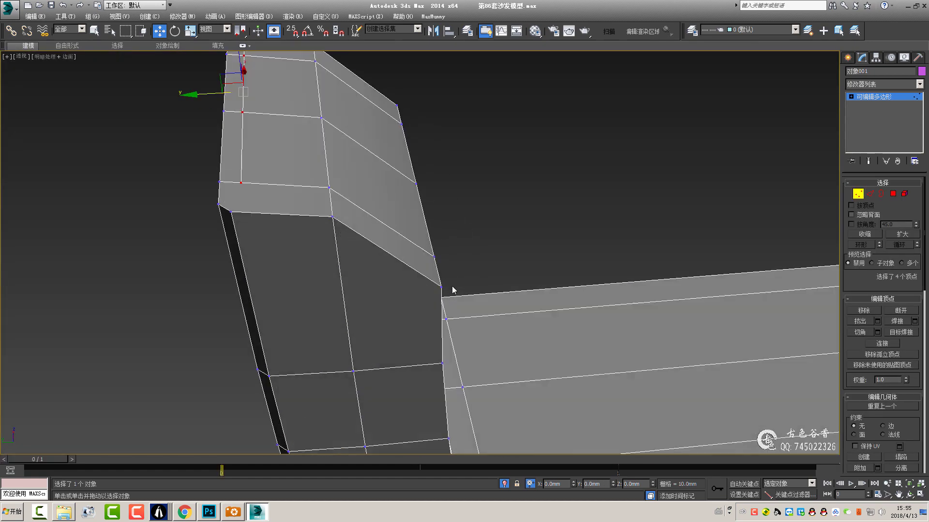
pyautogui.scroll(-3, 453, 290)
pyautogui.scroll(3, 299, 203)
pyautogui.moveTo(323, 202)
pyautogui.keyDown('alt'); pyautogui.mouseDown(button='middle')
pyautogui.moveTo(368, 226)
pyautogui.moveTo(320, 238)
pyautogui.moveTo(276, 232)
pyautogui.moveTo(277, 185)
pyautogui.moveTo(300, 203)
pyautogui.mouseUp(button='middle'); pyautogui.keyUp('alt')
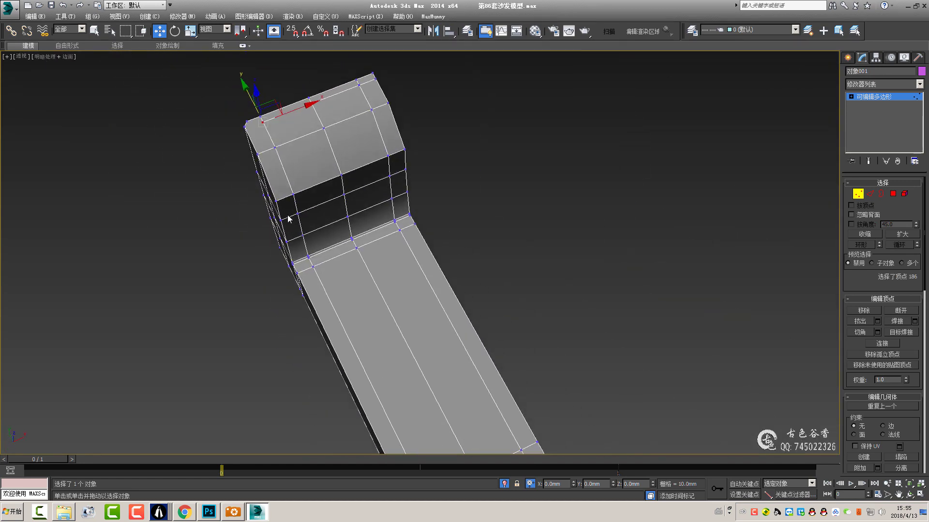
# - Select the vertical corner edge loop at the sofa base's right end
pyautogui.press('2')
pyautogui.press('q')
pyautogui.scroll(-3, 339, 242)
pyautogui.keyDown('alt'); pyautogui.moveTo(339, 241); pyautogui.dragTo(465, 315, button='middle'); pyautogui.keyUp('alt')
pyautogui.scroll(4, 486, 312)
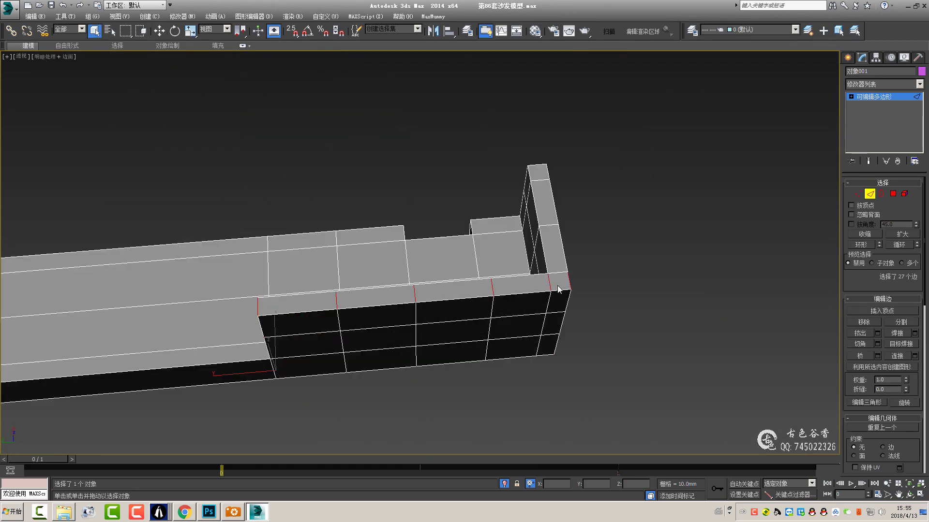
pyautogui.moveTo(557, 286); pyautogui.dragTo(506, 314, button='middle')
pyautogui.doubleClick(505, 314)
pyautogui.scroll(1, 498, 324)
pyautogui.scroll(3, 503, 323)
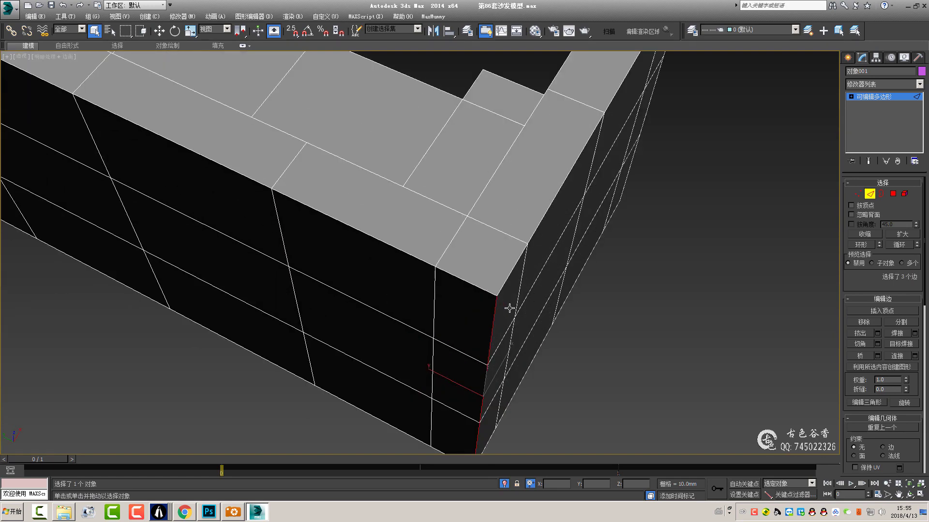
pyautogui.scroll(2, 502, 323)
# - Chamfer the selected corner edges by 13.617mm
pyautogui.hotkey('ctrl', 'shift', 'c')
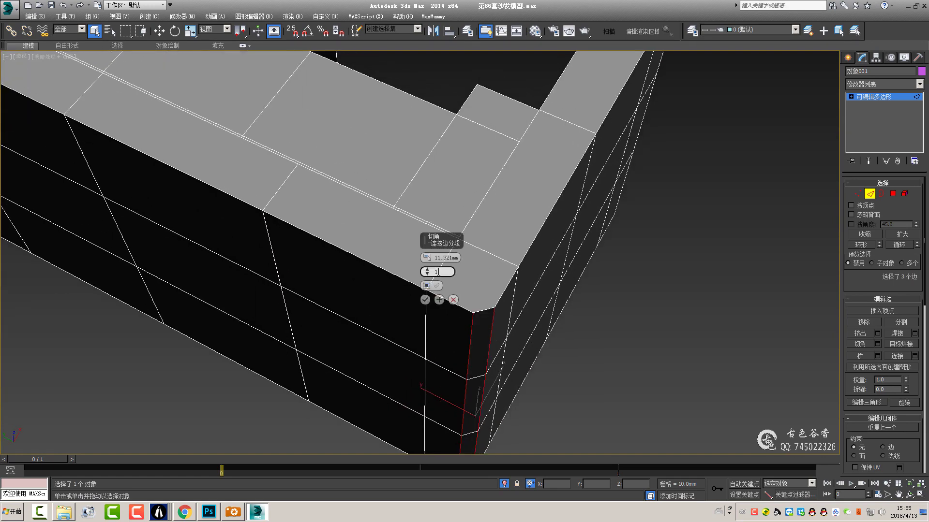
pyautogui.moveTo(428, 250); pyautogui.dragTo(426, 217)
pyautogui.moveTo(425, 300)
pyautogui.keyDown('alt'); pyautogui.mouseDown(button='middle')
pyautogui.moveTo(535, 297)
pyautogui.moveTo(497, 343)
pyautogui.moveTo(457, 283)
pyautogui.mouseUp(button='middle'); pyautogui.keyUp('alt')
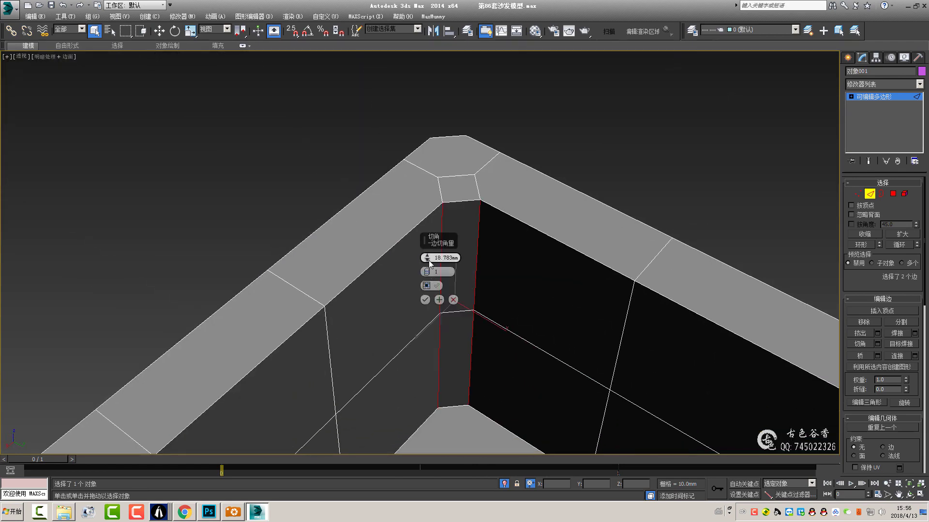
pyautogui.moveTo(428, 260); pyautogui.dragTo(427, 283)
pyautogui.click(425, 300)
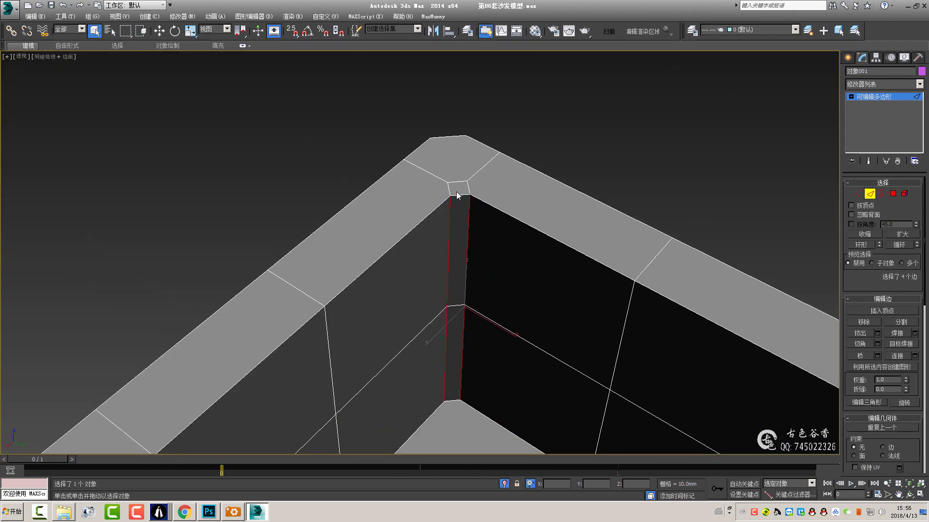
pyautogui.press('1')
pyautogui.moveTo(473, 157)
pyautogui.keyDown('alt'); pyautogui.mouseDown(button='middle')
pyautogui.moveTo(547, 202)
pyautogui.moveTo(553, 177)
pyautogui.moveTo(558, 225)
pyautogui.moveTo(489, 248)
pyautogui.mouseUp(button='middle'); pyautogui.keyUp('alt')
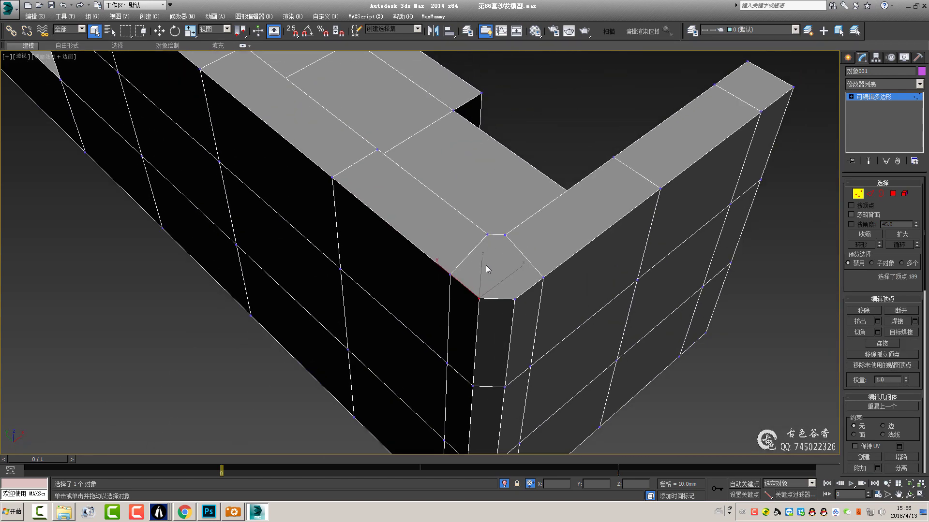
# - Select the corner polygon, diagonal edge and arm post edges, and convert them to a polygon ring
pyautogui.press('4')
pyautogui.click(497, 263)
pyautogui.press('2')
pyautogui.click(526, 255)
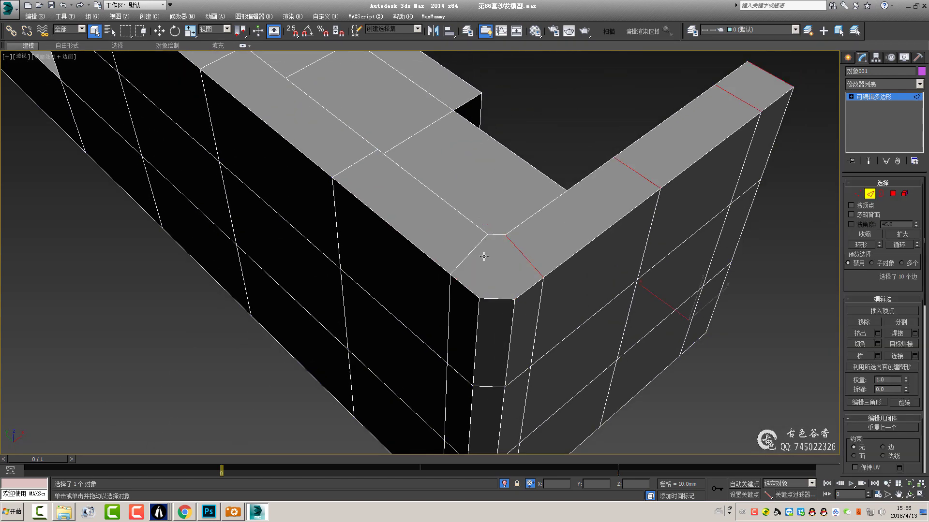
pyautogui.keyDown('ctrl'); pyautogui.click(355, 164); pyautogui.keyUp('ctrl')
pyautogui.scroll(-3, 354, 164)
pyautogui.keyDown('alt'); pyautogui.moveTo(354, 163); pyautogui.dragTo(331, 193, button='middle'); pyautogui.keyUp('alt')
pyautogui.scroll(3, 332, 192)
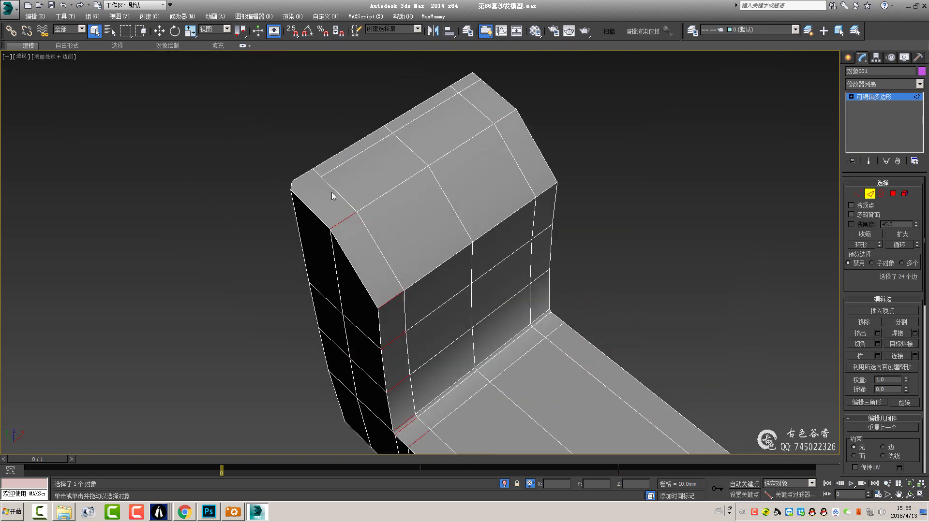
pyautogui.keyDown('ctrl'); pyautogui.click(893, 193); pyautogui.keyUp('ctrl')
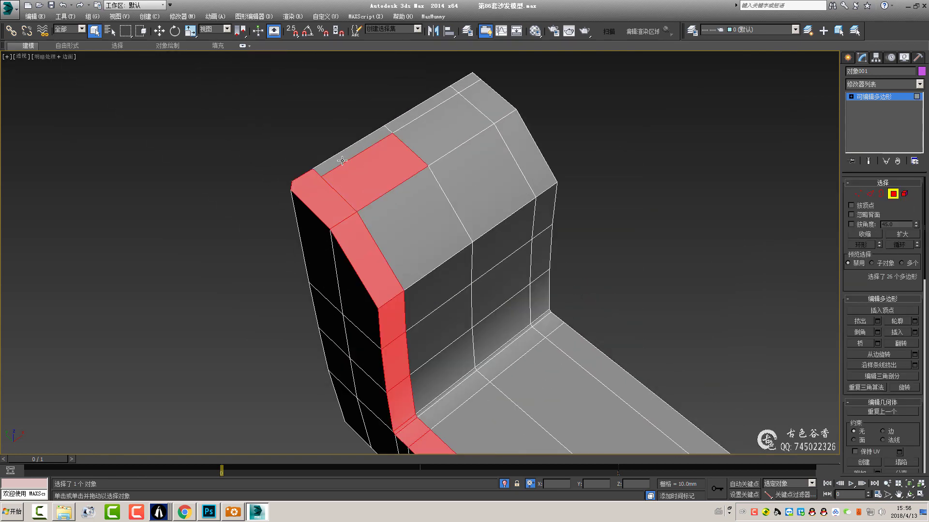
# - Add the chair-back polygons and the seat-edge strip to the polygon selection
pyautogui.scroll(-3, 408, 228)
pyautogui.moveTo(409, 228)
pyautogui.keyDown('alt'); pyautogui.mouseDown(button='middle')
pyautogui.moveTo(370, 211)
pyautogui.moveTo(380, 249)
pyautogui.moveTo(328, 213)
pyautogui.mouseUp(button='middle'); pyautogui.keyUp('alt')
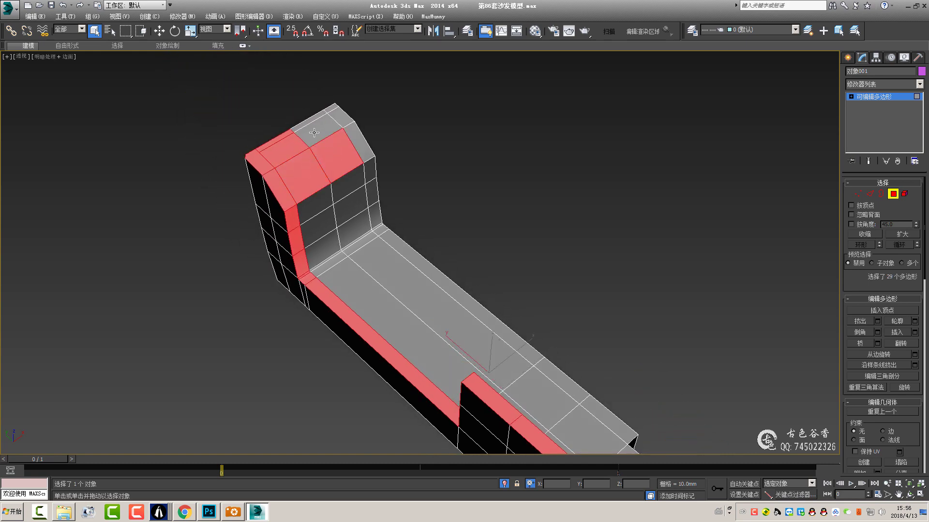
pyautogui.scroll(2, 342, 119)
pyautogui.press('2')
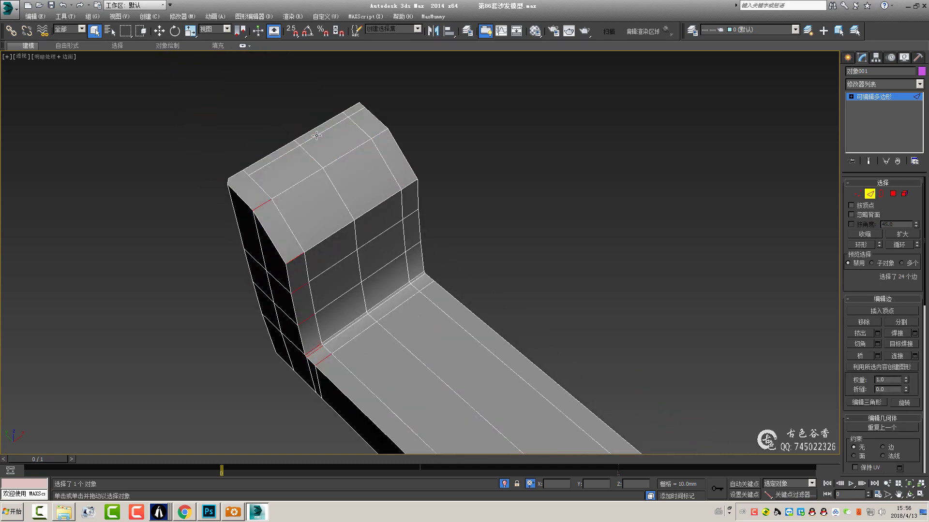
pyautogui.press('4')
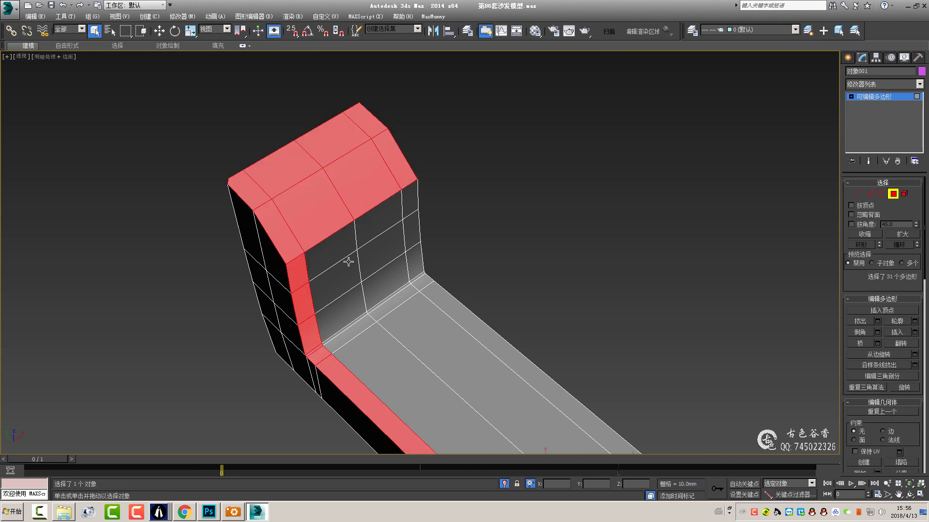
pyautogui.keyDown('ctrl'); pyautogui.click(345, 254); pyautogui.keyUp('ctrl')
pyautogui.keyDown('ctrl'); pyautogui.click(380, 217); pyautogui.keyUp('ctrl')
pyautogui.keyDown('ctrl'); pyautogui.click(380, 237); pyautogui.keyUp('ctrl')
pyautogui.keyDown('ctrl'); pyautogui.click(409, 199); pyautogui.keyUp('ctrl')
pyautogui.keyDown('ctrl'); pyautogui.click(411, 236); pyautogui.keyUp('ctrl')
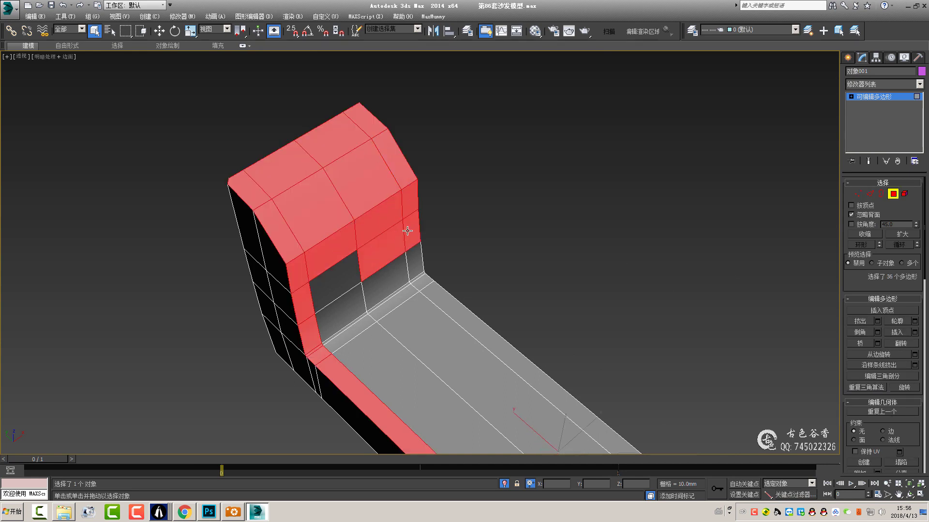
pyautogui.keyDown('ctrl'); pyautogui.click(335, 275); pyautogui.keyUp('ctrl')
pyautogui.keyDown('ctrl'); pyautogui.click(338, 310); pyautogui.keyUp('ctrl')
pyautogui.keyDown('ctrl'); pyautogui.click(384, 295); pyautogui.keyUp('ctrl')
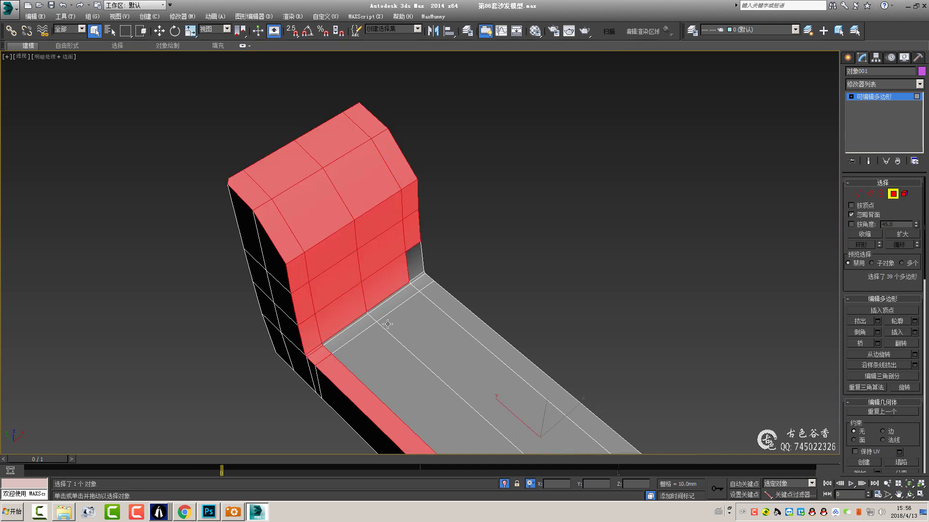
pyautogui.keyDown('ctrl'); pyautogui.click(417, 292); pyautogui.keyUp('ctrl')
pyautogui.moveTo(466, 336)
pyautogui.keyDown('alt'); pyautogui.mouseDown(button='middle')
pyautogui.moveTo(404, 286)
pyautogui.moveTo(323, 331)
pyautogui.moveTo(383, 313)
pyautogui.mouseUp(button='middle'); pyautogui.keyUp('alt')
pyautogui.scroll(2, 405, 286)
pyautogui.scroll(4, 323, 331)
# - Cap the open border in the seat front, then compare with the sofa reference photo
pyautogui.press('2')
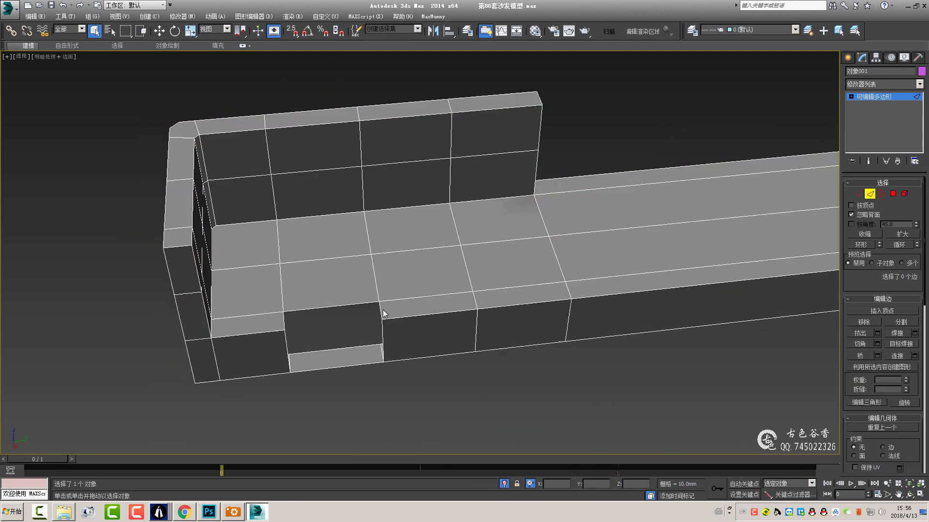
pyautogui.hotkey('shift', 'ctrl', 'b')
pyautogui.press('Return')
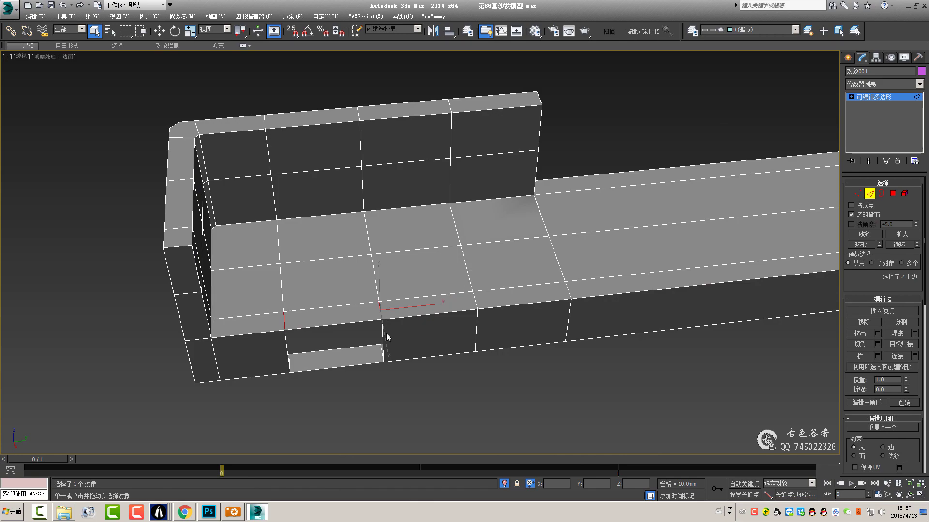
pyautogui.press('3')
pyautogui.click(385, 334)
pyautogui.hotkey('alt', 'p')
pyautogui.press('4')
pyautogui.click(380, 313)
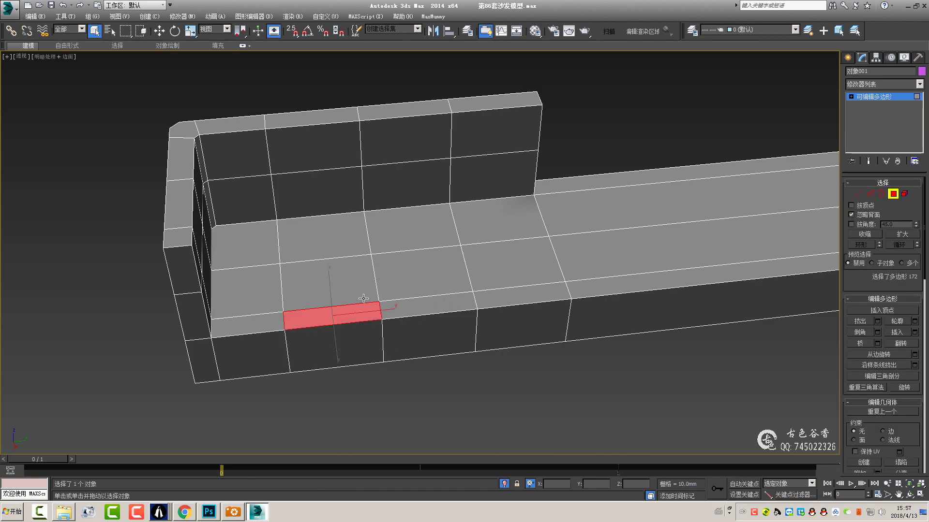
pyautogui.moveTo(363, 298)
pyautogui.keyDown('alt'); pyautogui.mouseDown(button='middle')
pyautogui.moveTo(466, 296)
pyautogui.moveTo(460, 271)
pyautogui.moveTo(224, 269)
pyautogui.moveTo(437, 303)
pyautogui.mouseUp(button='middle'); pyautogui.keyUp('alt')
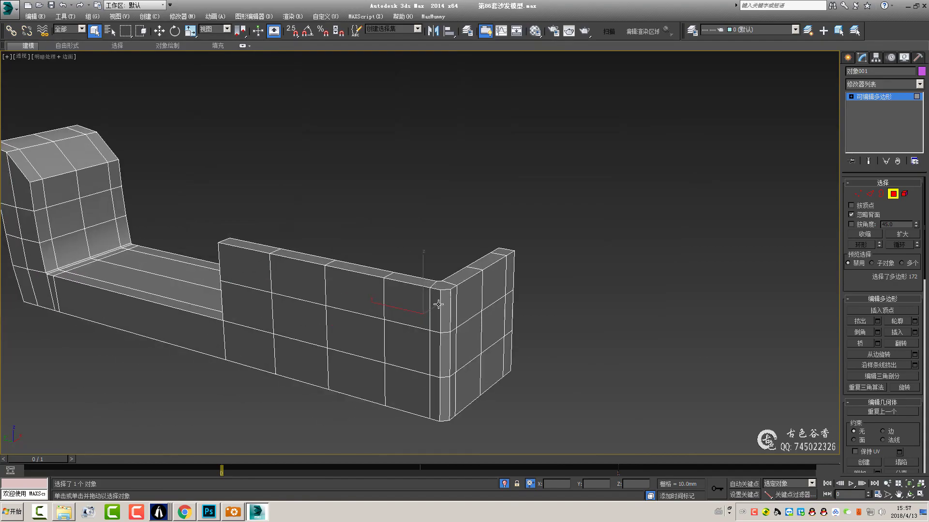
pyautogui.click(234, 512)
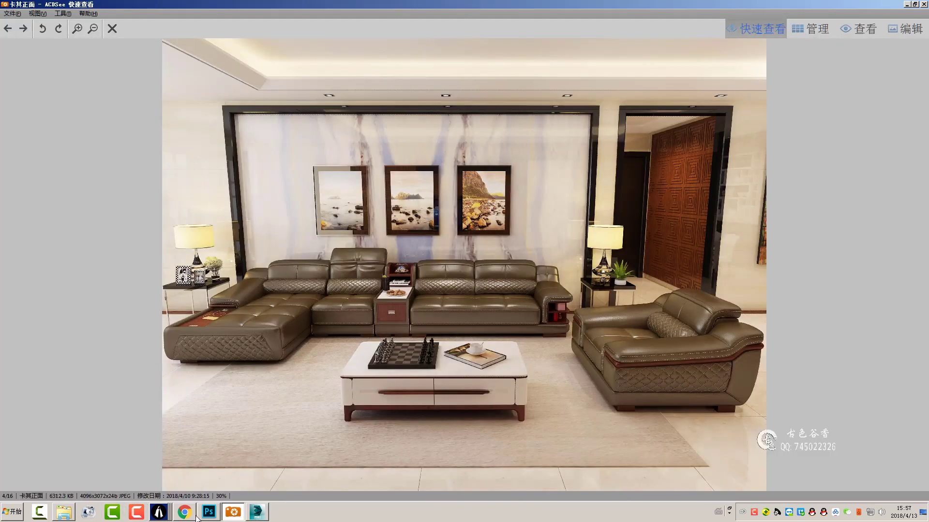
pyautogui.click(257, 511)
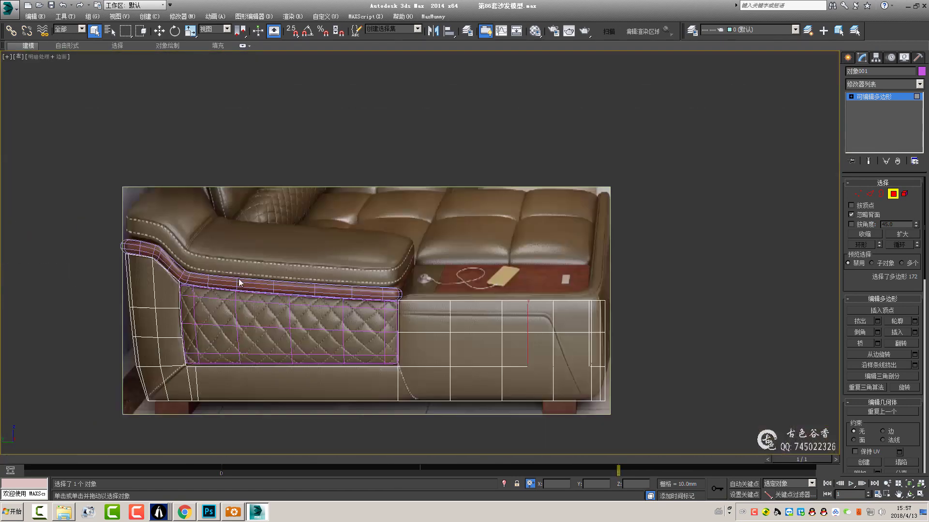
pyautogui.moveTo(449, 324)
pyautogui.mouseDown(button='middle')
pyautogui.moveTo(432, 295)
pyautogui.moveTo(481, 304)
pyautogui.mouseUp(button='middle')
pyautogui.press('p')
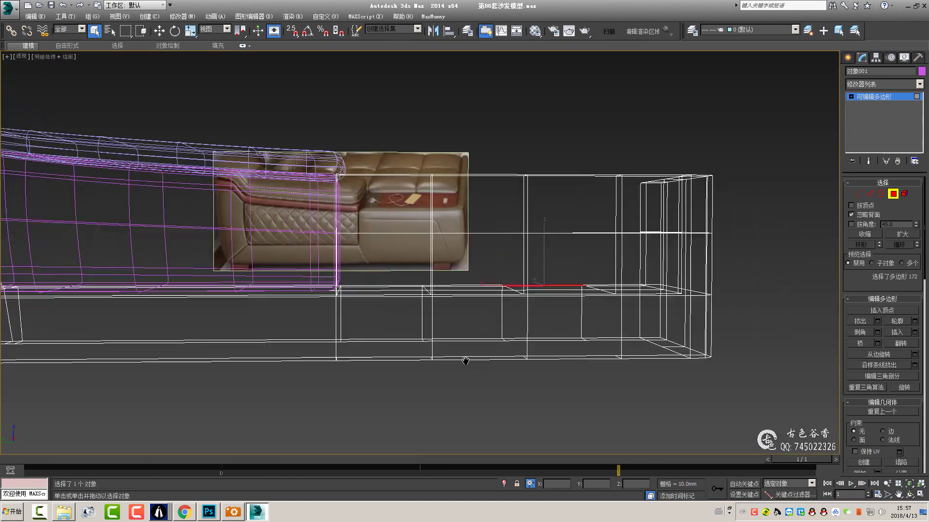
pyautogui.keyDown('alt'); pyautogui.moveTo(467, 362); pyautogui.dragTo(381, 310, button='middle'); pyautogui.keyUp('alt')
pyautogui.scroll(1, 481, 221)
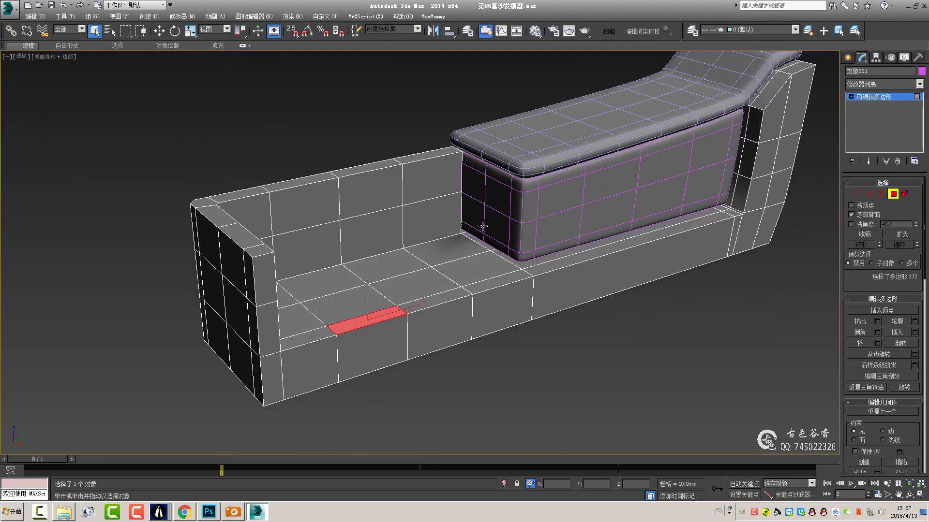
pyautogui.scroll(5, 439, 228)
pyautogui.press('1')
pyautogui.scroll(3, 480, 265)
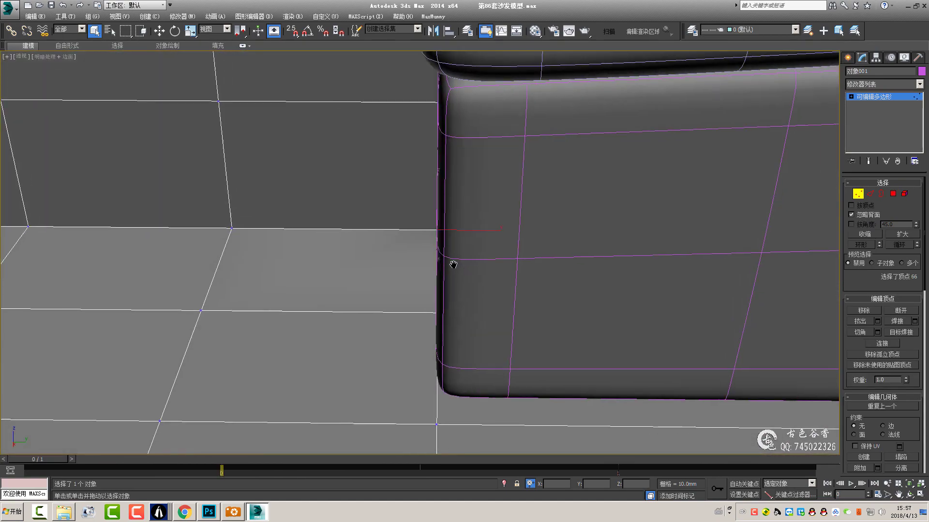
pyautogui.scroll(3, 464, 271)
pyautogui.scroll(-10, 427, 261)
pyautogui.scroll(2, 379, 273)
# - Select the edges at the armrest's inner corner
pyautogui.press('2')
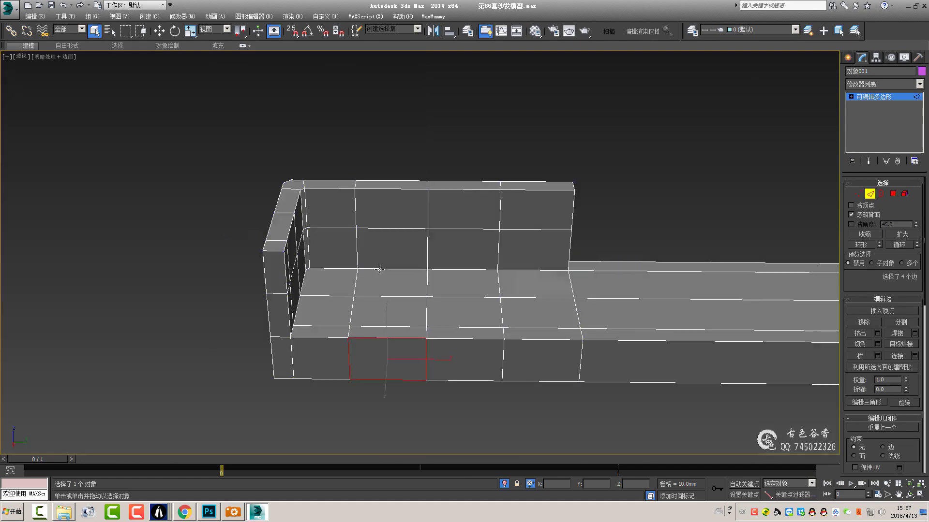
pyautogui.scroll(2, 281, 252)
pyautogui.click(284, 254)
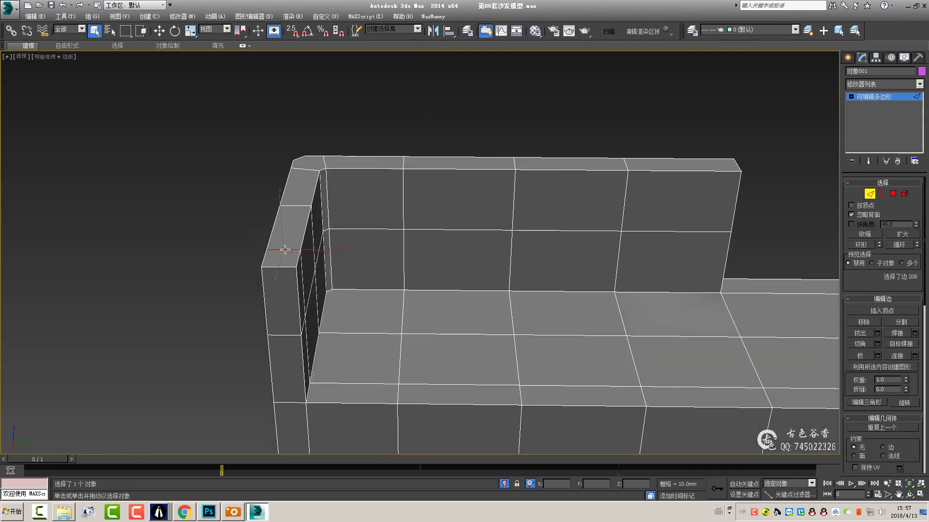
pyautogui.moveTo(336, 285)
pyautogui.keyDown('alt'); pyautogui.mouseDown(button='middle')
pyautogui.moveTo(306, 233)
pyautogui.moveTo(332, 280)
pyautogui.mouseUp(button='middle'); pyautogui.keyUp('alt')
pyautogui.scroll(3, 307, 249)
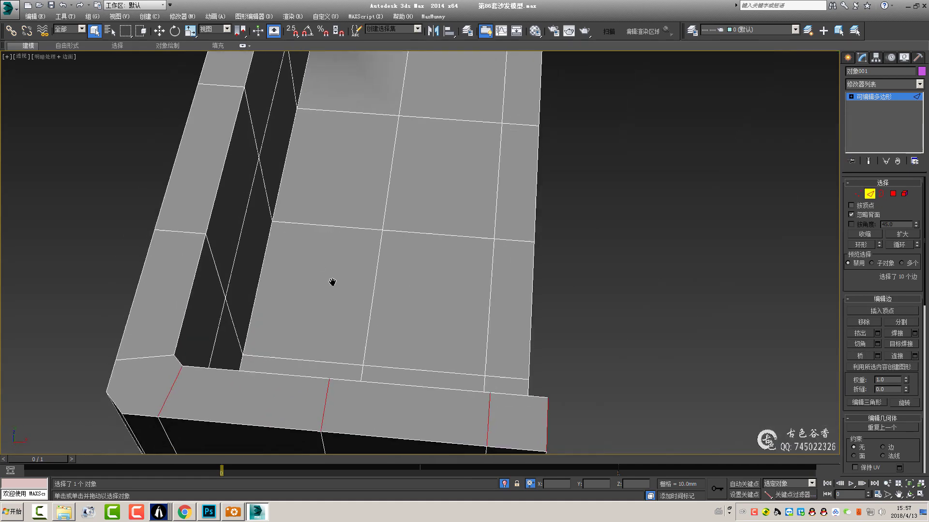
pyautogui.scroll(3, 486, 287)
pyautogui.click(486, 296)
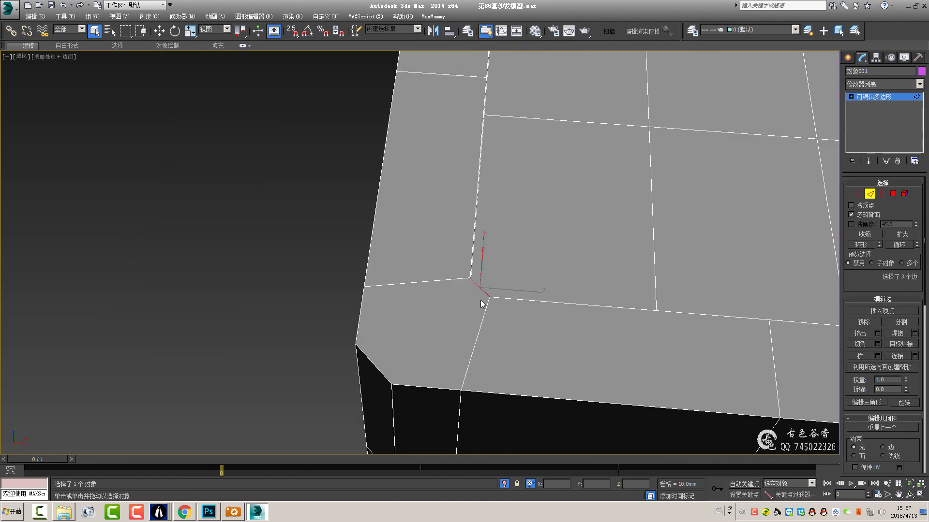
pyautogui.scroll(-3, 480, 300)
pyautogui.moveTo(481, 300)
pyautogui.keyDown('alt'); pyautogui.mouseDown(button='middle')
pyautogui.moveTo(419, 300)
pyautogui.moveTo(433, 308)
pyautogui.mouseUp(button='middle'); pyautogui.keyUp('alt')
# - Connect the corner edges, then chamfer the new edges by about 1.052mm
pyautogui.hotkey('ctrl', 'shift', 'e')
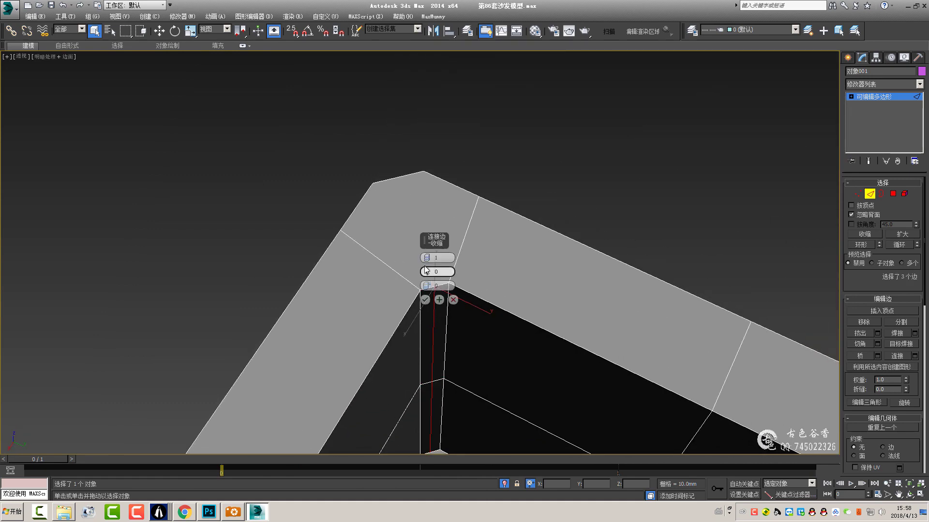
pyautogui.click(425, 299)
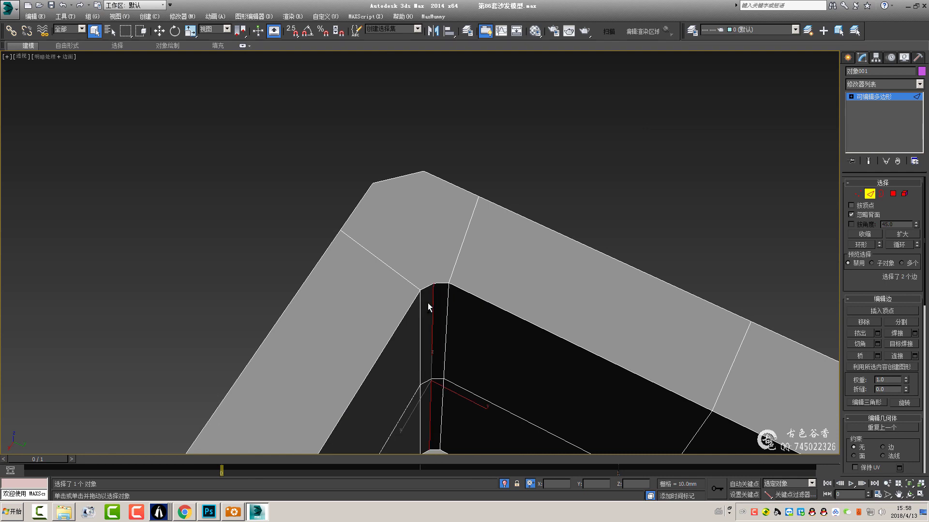
pyautogui.hotkey('ctrl', 'shift', 'c')
pyautogui.moveTo(427, 259); pyautogui.dragTo(429, 248)
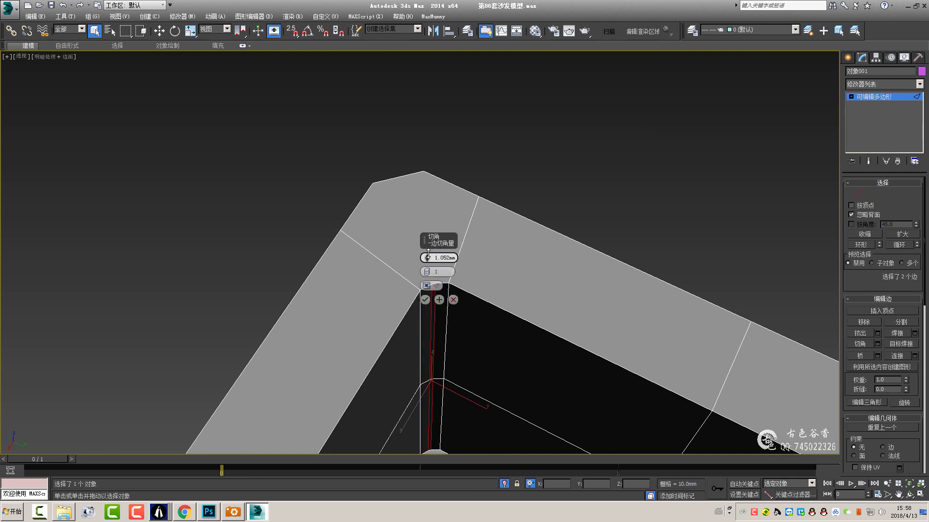
pyautogui.click(426, 300)
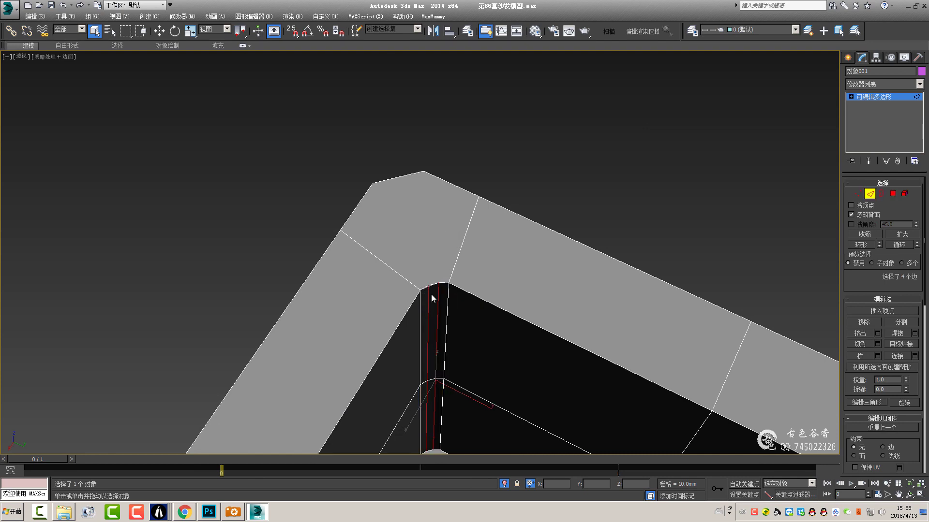
# - Inspect the corner vertices in Top wireframe view, then return to the shaded perspective view
pyautogui.press('t')
pyautogui.press('F3')
pyautogui.scroll(3, 426, 358)
pyautogui.scroll(5, 445, 290)
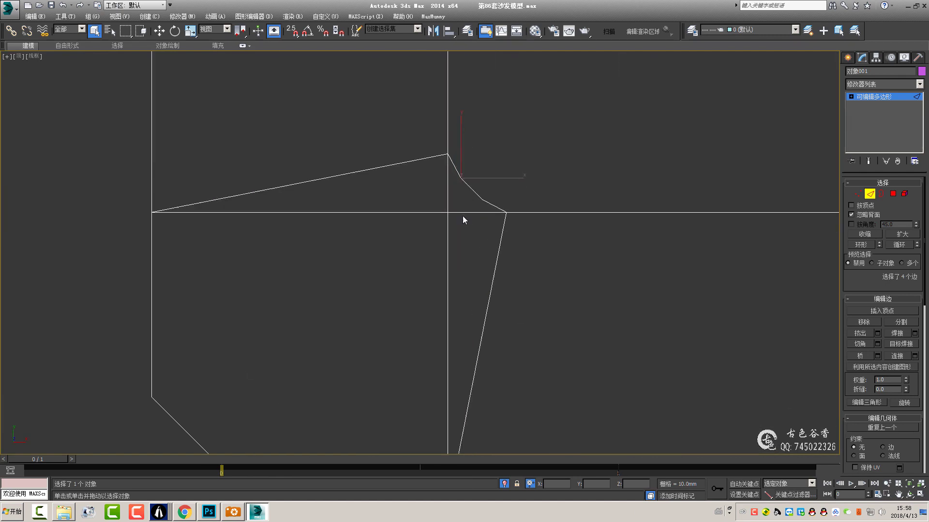
pyautogui.press('1')
pyautogui.moveTo(423, 282); pyautogui.dragTo(453, 160, button='middle')
pyautogui.scroll(-2, 180, 243)
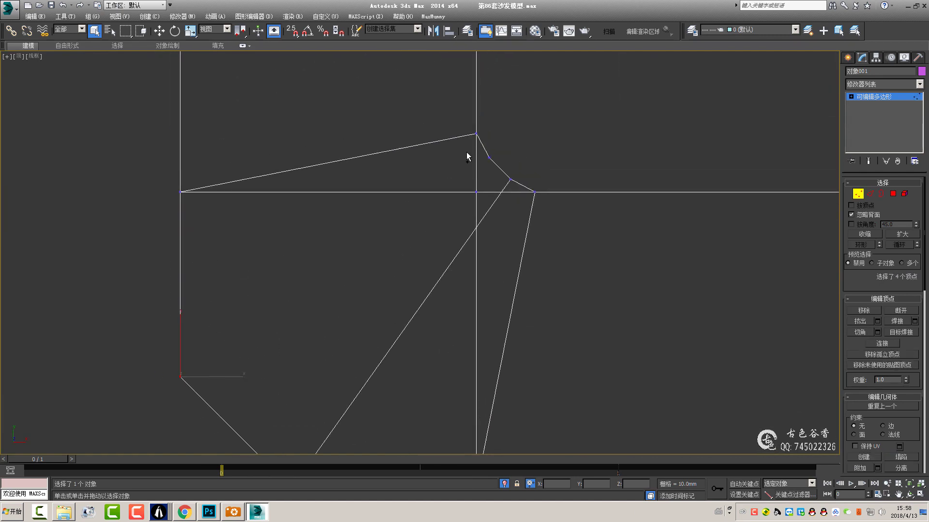
pyautogui.scroll(-2, 340, 305)
pyautogui.scroll(-3, 416, 283)
pyautogui.hotkey('alt', 'w')
pyautogui.hotkey('alt', 'w')
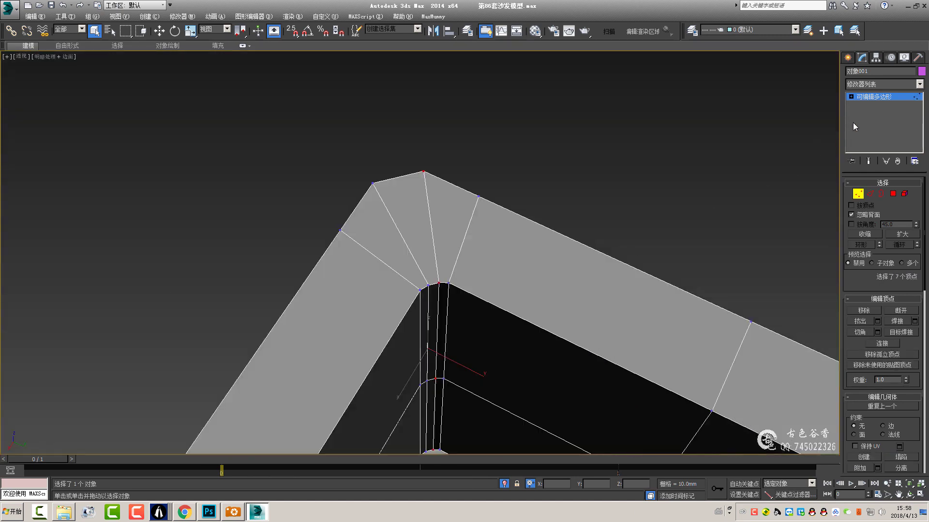
pyautogui.press('1')
pyautogui.press('2')
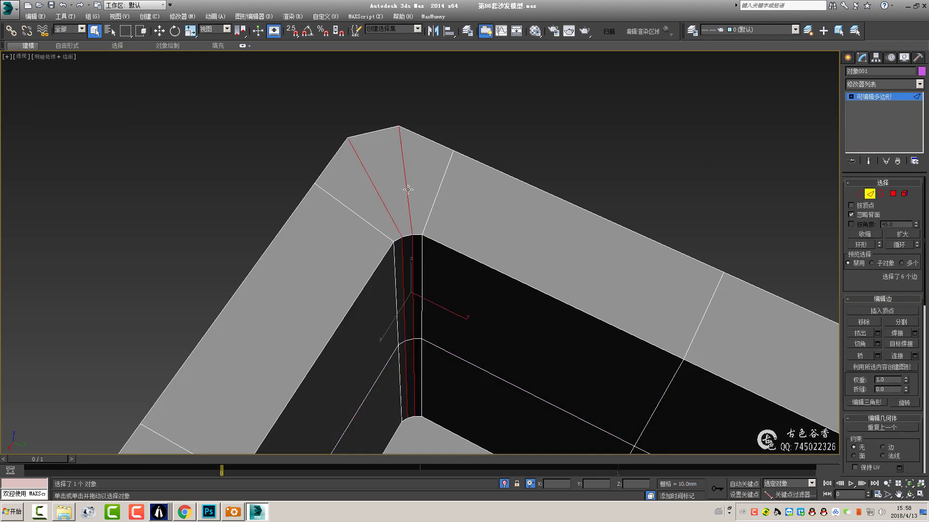
pyautogui.scroll(-5, 466, 230)
pyautogui.moveTo(466, 230)
pyautogui.keyDown('alt'); pyautogui.mouseDown(button='middle')
pyautogui.moveTo(682, 217)
pyautogui.moveTo(528, 257)
pyautogui.moveTo(433, 258)
pyautogui.mouseUp(button='middle'); pyautogui.keyUp('alt')
pyautogui.scroll(6, 352, 260)
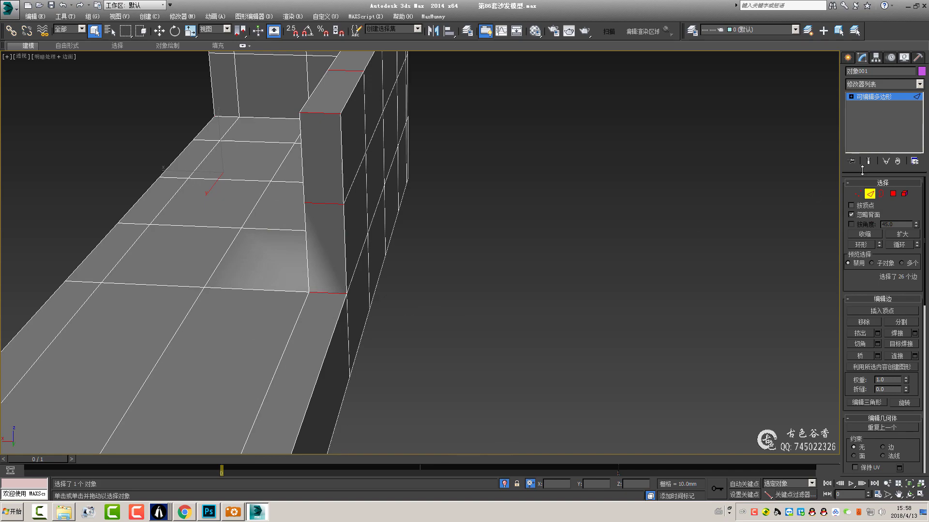
pyautogui.click(893, 194)
pyautogui.scroll(-4, 339, 242)
pyautogui.moveTo(338, 242)
pyautogui.keyDown('alt'); pyautogui.mouseDown(button='middle')
pyautogui.moveTo(273, 285)
pyautogui.moveTo(363, 239)
pyautogui.moveTo(377, 255)
pyautogui.moveTo(359, 242)
pyautogui.moveTo(417, 244)
pyautogui.moveTo(372, 341)
pyautogui.mouseUp(button='middle'); pyautogui.keyUp('alt')
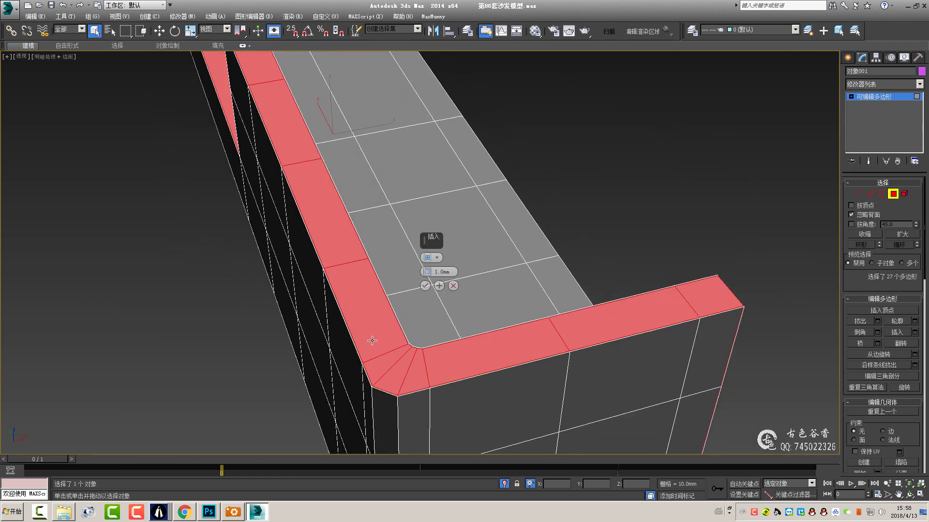
pyautogui.moveTo(427, 272); pyautogui.dragTo(429, 197)
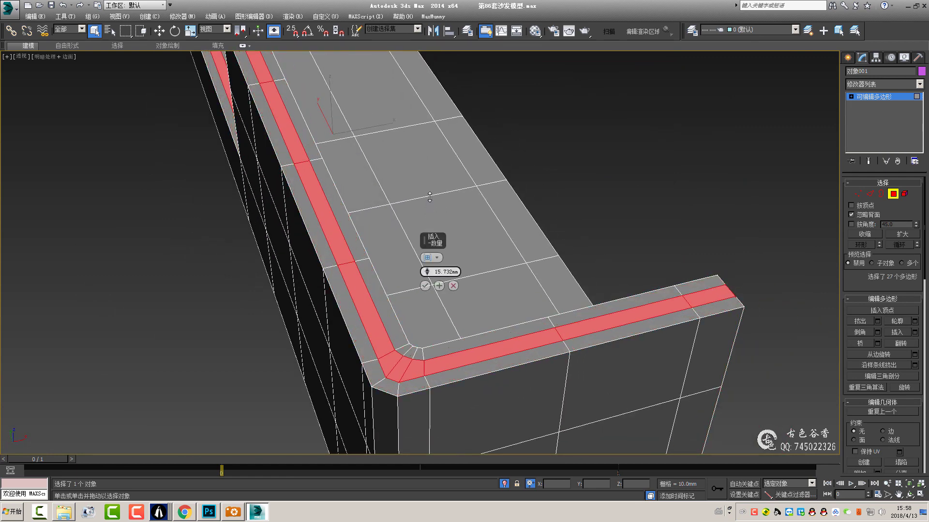
pyautogui.click(425, 286)
pyautogui.moveTo(456, 342)
pyautogui.keyDown('alt'); pyautogui.mouseDown(button='middle')
pyautogui.moveTo(438, 352)
pyautogui.moveTo(260, 321)
pyautogui.mouseUp(button='middle'); pyautogui.keyUp('alt')
pyautogui.scroll(5, 233, 279)
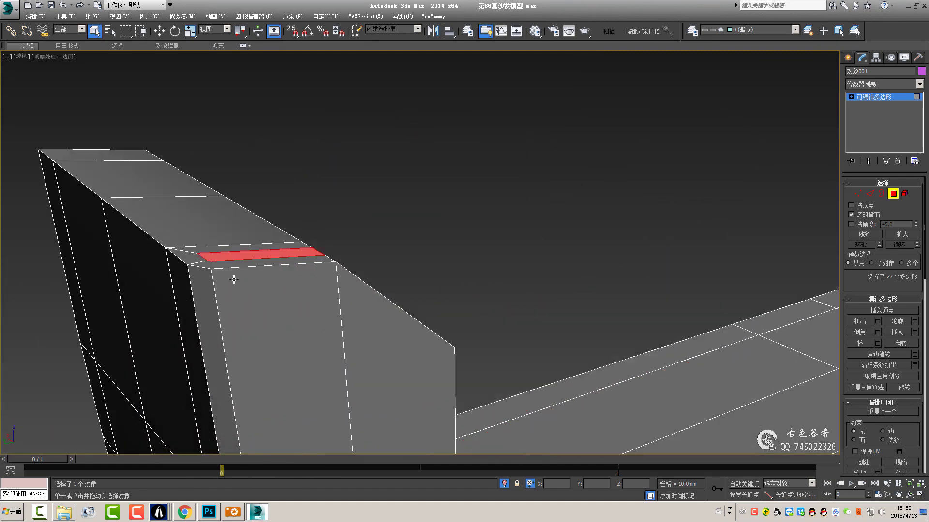
pyautogui.click(232, 514)
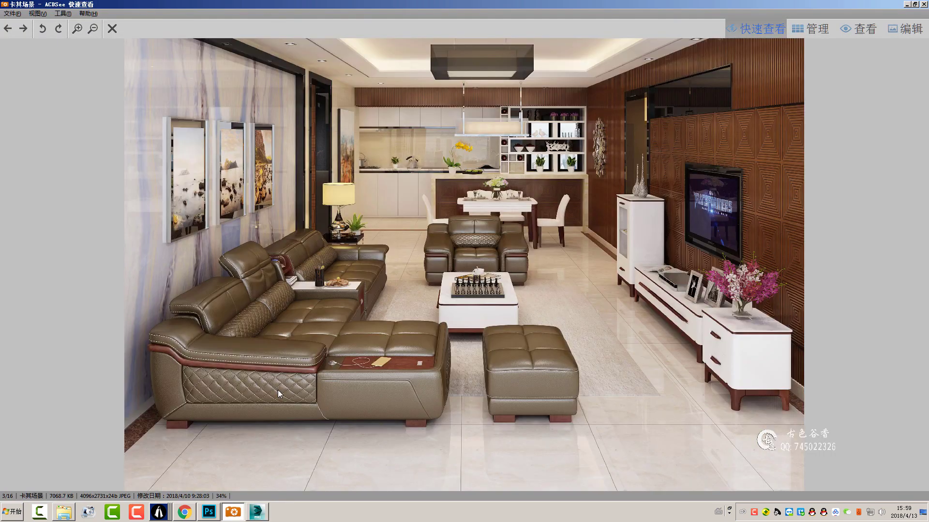
pyautogui.click(256, 512)
pyautogui.scroll(-5, 308, 270)
# - Select the edges on the end of the sofa arm
pyautogui.keyDown('alt'); pyautogui.moveTo(448, 269); pyautogui.dragTo(250, 224, button='middle'); pyautogui.keyUp('alt')
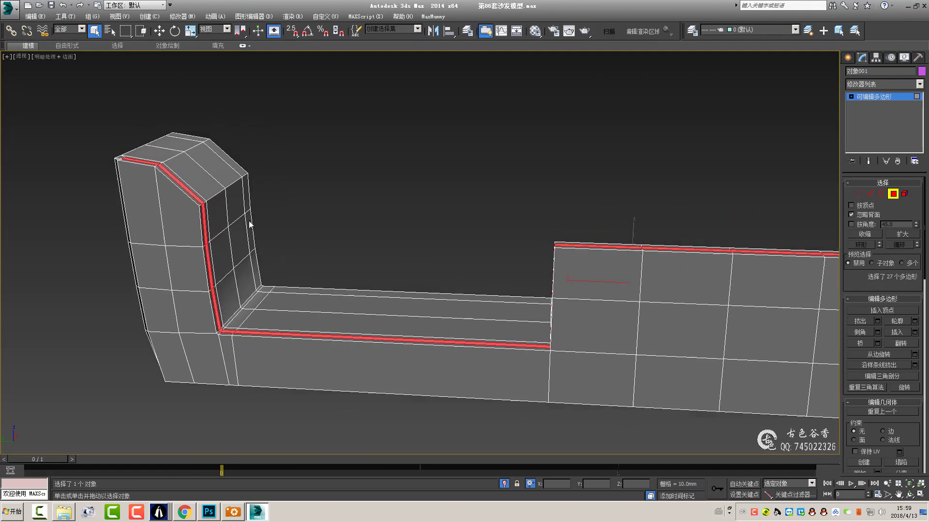
pyautogui.scroll(3, 249, 224)
pyautogui.scroll(2, 361, 251)
pyautogui.moveTo(361, 252)
pyautogui.keyDown('alt'); pyautogui.mouseDown(button='middle')
pyautogui.moveTo(377, 239)
pyautogui.moveTo(455, 256)
pyautogui.moveTo(450, 308)
pyautogui.moveTo(532, 271)
pyautogui.mouseUp(button='middle'); pyautogui.keyUp('alt')
pyautogui.press('2')
pyautogui.click(449, 309)
pyautogui.scroll(-2, 453, 310)
pyautogui.scroll(-5, 560, 273)
pyautogui.scroll(5, 406, 331)
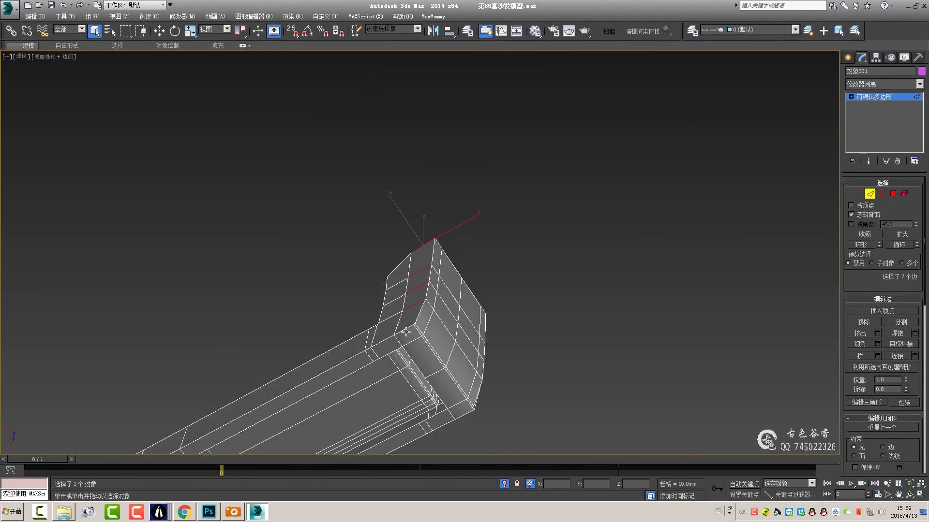
pyautogui.scroll(2, 406, 331)
pyautogui.keyDown('ctrl'); pyautogui.click(430, 337); pyautogui.keyUp('ctrl')
pyautogui.moveTo(455, 369)
pyautogui.keyDown('alt'); pyautogui.mouseDown(button='middle')
pyautogui.moveTo(325, 408)
pyautogui.moveTo(487, 363)
pyautogui.moveTo(459, 315)
pyautogui.mouseUp(button='middle'); pyautogui.keyUp('alt')
pyautogui.scroll(2, 438, 277)
pyautogui.scroll(2, 438, 277)
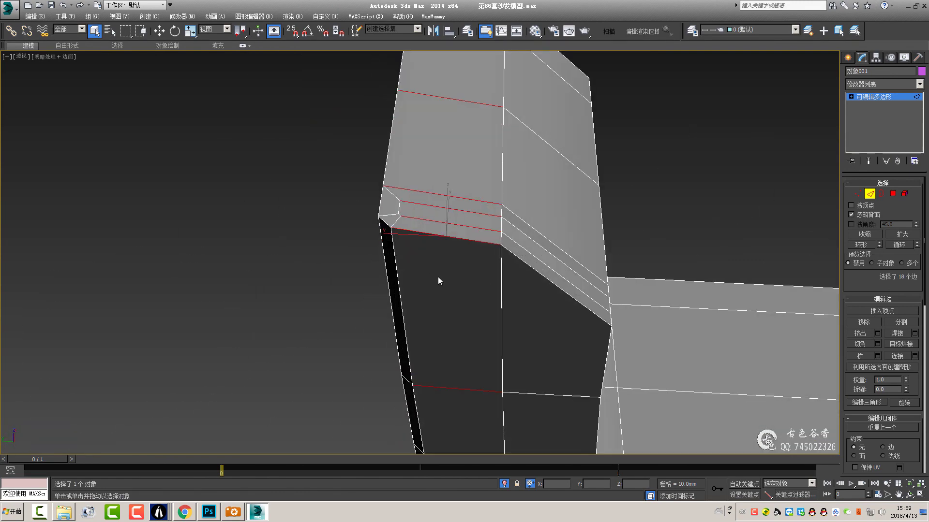
pyautogui.scroll(2, 451, 255)
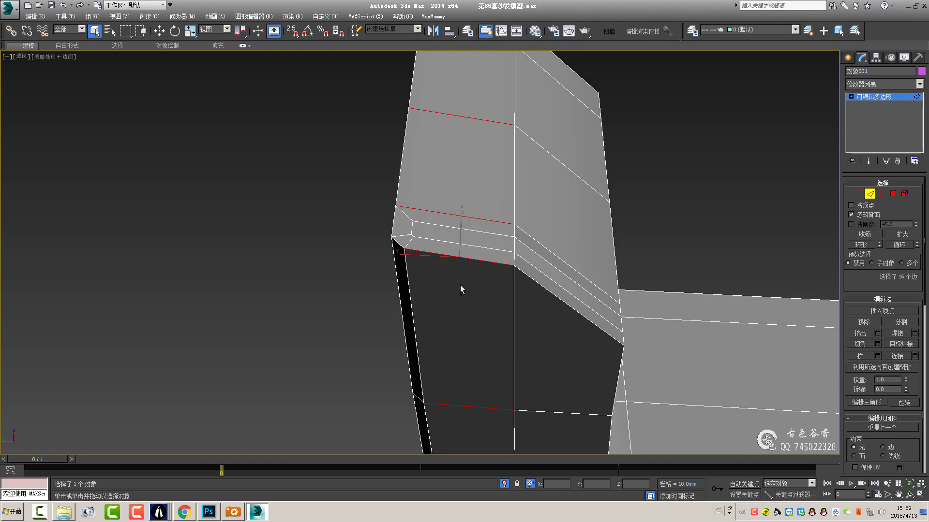
# - Connect the arm-end edges with 1 segment and slide -57
pyautogui.hotkey('ctrl', 'shift', 'e')
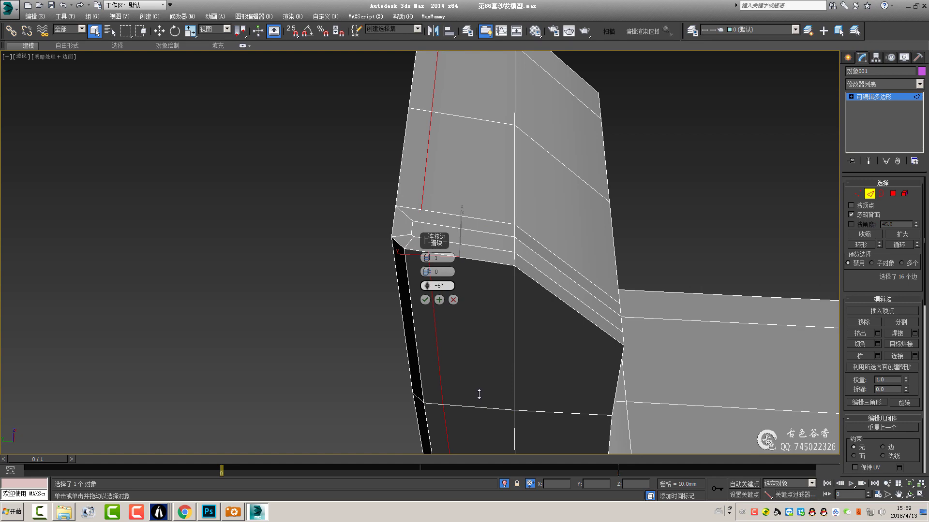
pyautogui.click(425, 301)
pyautogui.scroll(-2, 425, 300)
pyautogui.press('1')
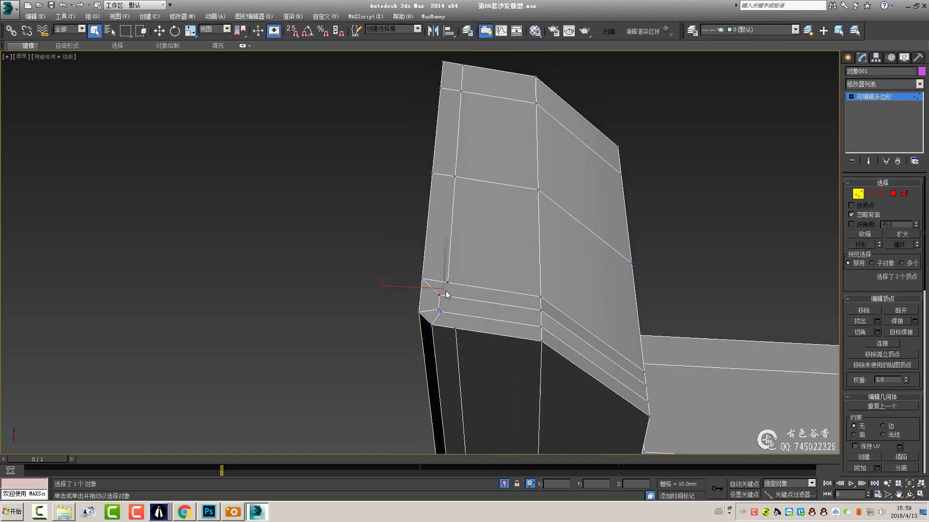
pyautogui.press('2')
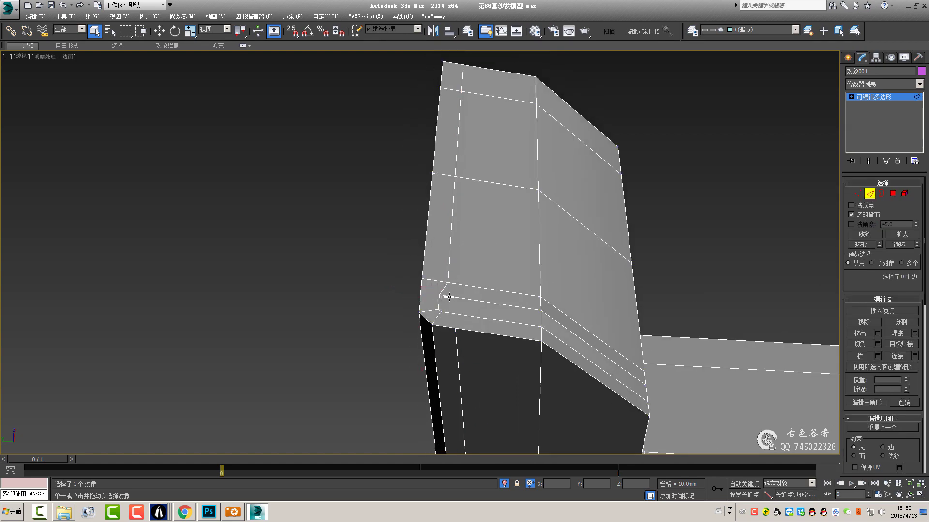
pyautogui.moveTo(532, 318)
pyautogui.keyDown('alt'); pyautogui.mouseDown(button='middle')
pyautogui.moveTo(526, 348)
pyautogui.moveTo(393, 174)
pyautogui.mouseUp(button='middle'); pyautogui.keyUp('alt')
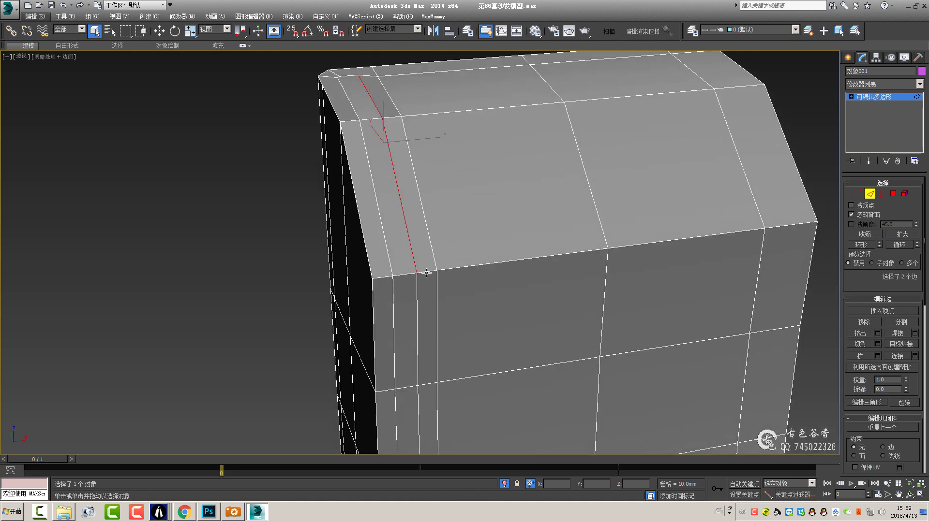
# - Connect the seat's crosswise edge ring to add a new edge loop across the seat
pyautogui.keyDown('alt'); pyautogui.moveTo(426, 273); pyautogui.dragTo(442, 253, button='middle'); pyautogui.keyUp('alt')
pyautogui.scroll(-3, 427, 298)
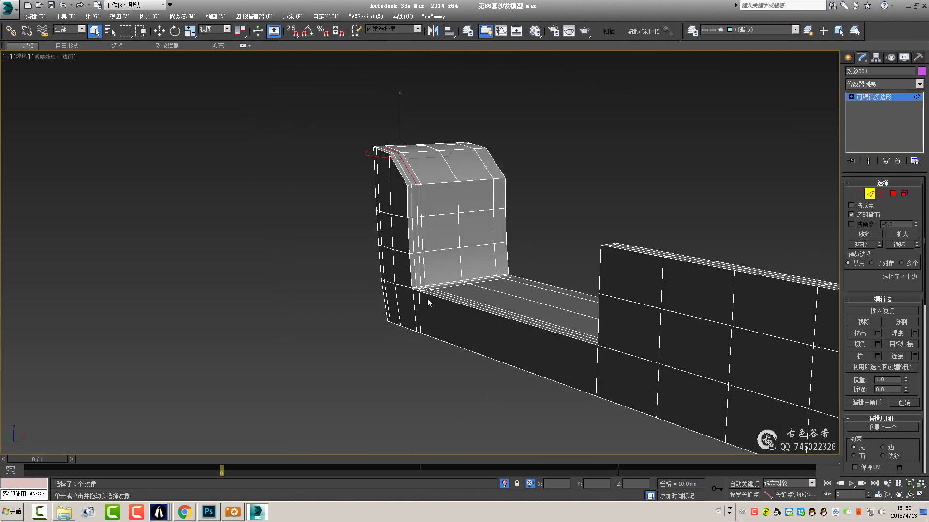
pyautogui.scroll(3, 428, 298)
pyautogui.scroll(-4, 452, 294)
pyautogui.moveTo(442, 304)
pyautogui.keyDown('alt'); pyautogui.mouseDown(button='middle')
pyautogui.moveTo(451, 294)
pyautogui.moveTo(569, 299)
pyautogui.mouseUp(button='middle'); pyautogui.keyUp('alt')
pyautogui.scroll(4, 452, 295)
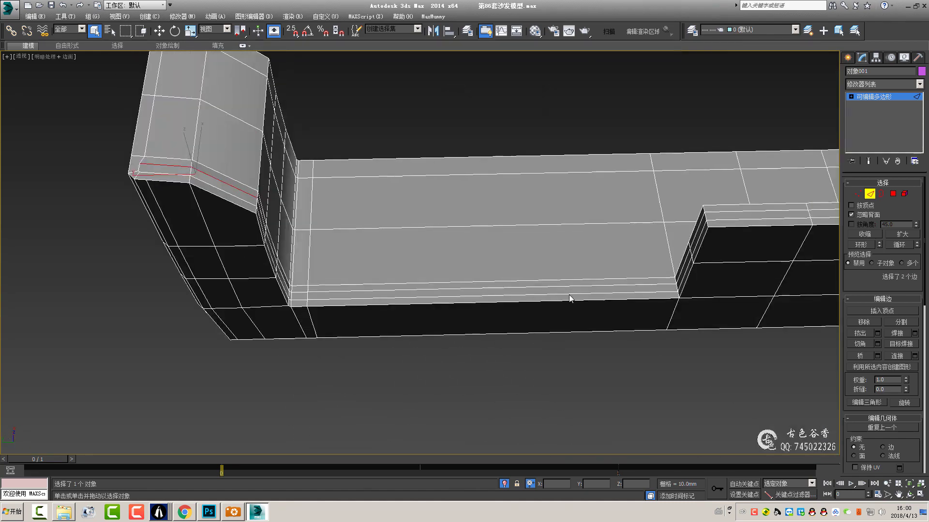
pyautogui.scroll(3, 570, 298)
pyautogui.moveTo(744, 275)
pyautogui.keyDown('alt'); pyautogui.mouseDown(button='middle')
pyautogui.moveTo(556, 228)
pyautogui.moveTo(489, 259)
pyautogui.mouseUp(button='middle'); pyautogui.keyUp('alt')
pyautogui.scroll(2, 574, 219)
pyautogui.scroll(-3, 489, 259)
pyautogui.doubleClick(477, 194)
pyautogui.click(202, 227)
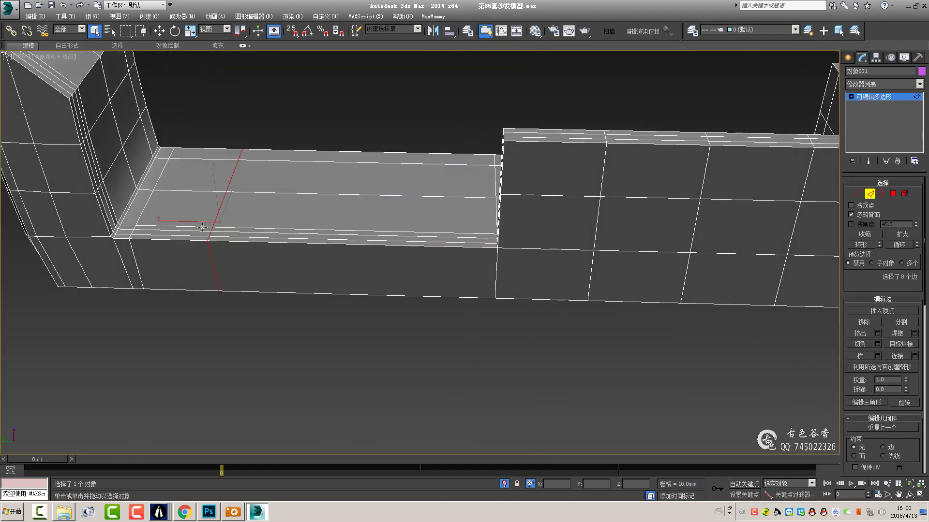
pyautogui.hotkey('ctrl', 'shift', 'e')
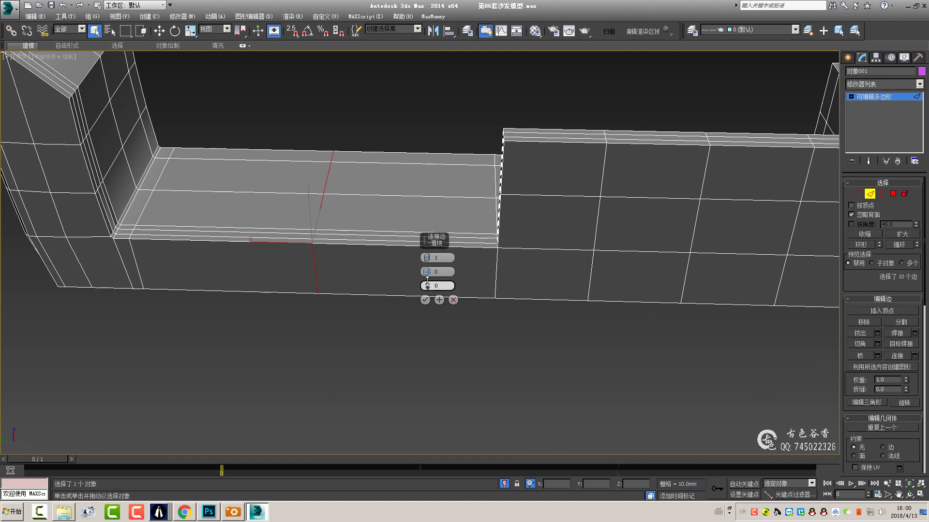
pyautogui.click(425, 300)
# - Connect the raised back panel edges with a new horizontal loop slid to -76
pyautogui.scroll(3, 492, 236)
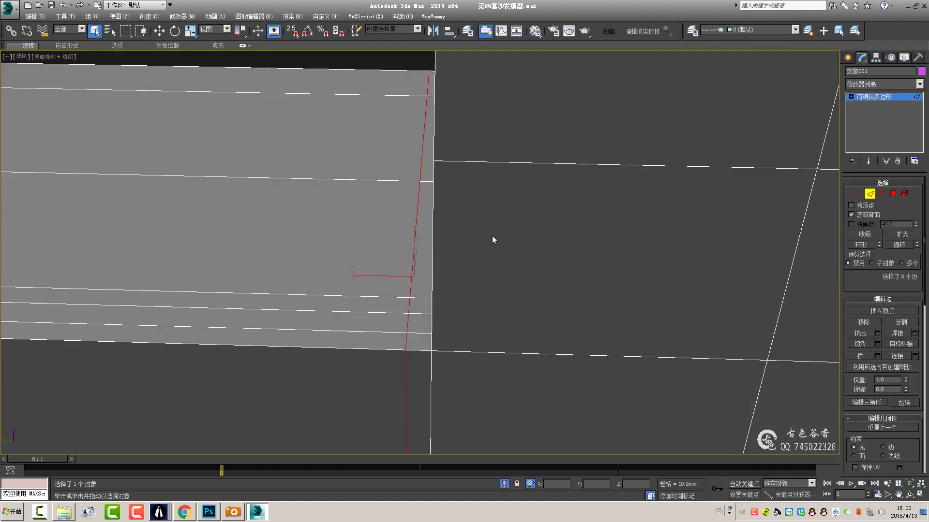
pyautogui.moveTo(492, 236)
pyautogui.keyDown('alt'); pyautogui.mouseDown(button='middle')
pyautogui.moveTo(542, 251)
pyautogui.moveTo(556, 272)
pyautogui.moveTo(531, 276)
pyautogui.moveTo(528, 263)
pyautogui.mouseUp(button='middle'); pyautogui.keyUp('alt')
pyautogui.scroll(-3, 553, 267)
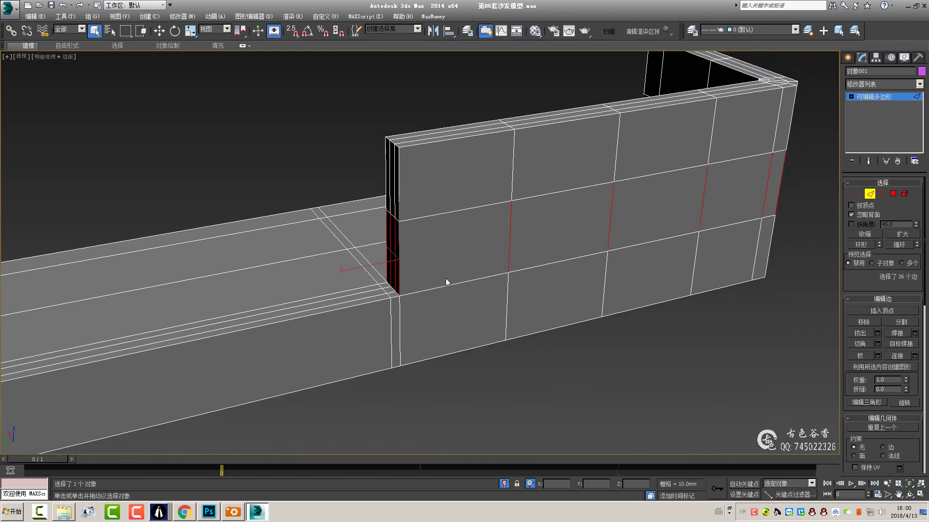
pyautogui.moveTo(446, 277)
pyautogui.keyDown('alt'); pyautogui.mouseDown(button='middle')
pyautogui.moveTo(461, 263)
pyautogui.moveTo(426, 282)
pyautogui.mouseUp(button='middle'); pyautogui.keyUp('alt')
pyautogui.hotkey('ctrl', 'shift', 'e')
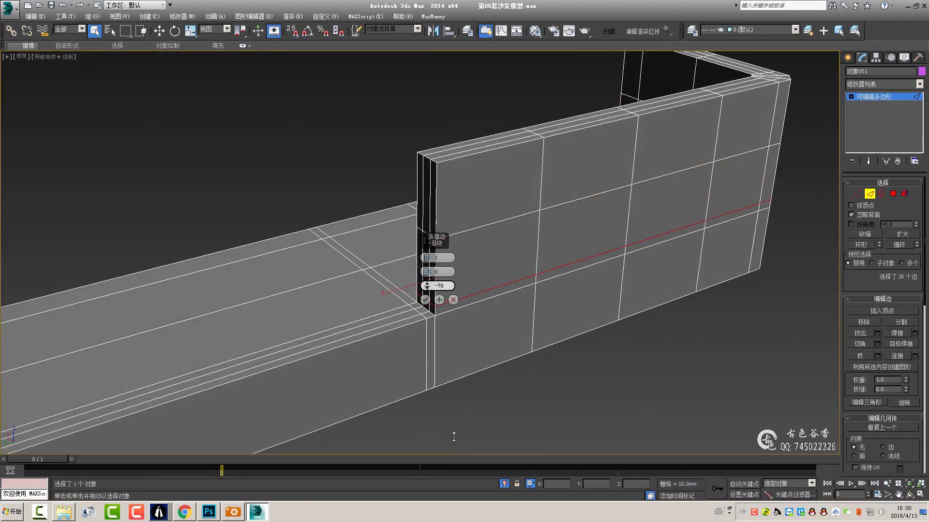
pyautogui.click(424, 300)
# - Select the seat loop near the back panel and move it along Y beside the panel
pyautogui.scroll(3, 442, 301)
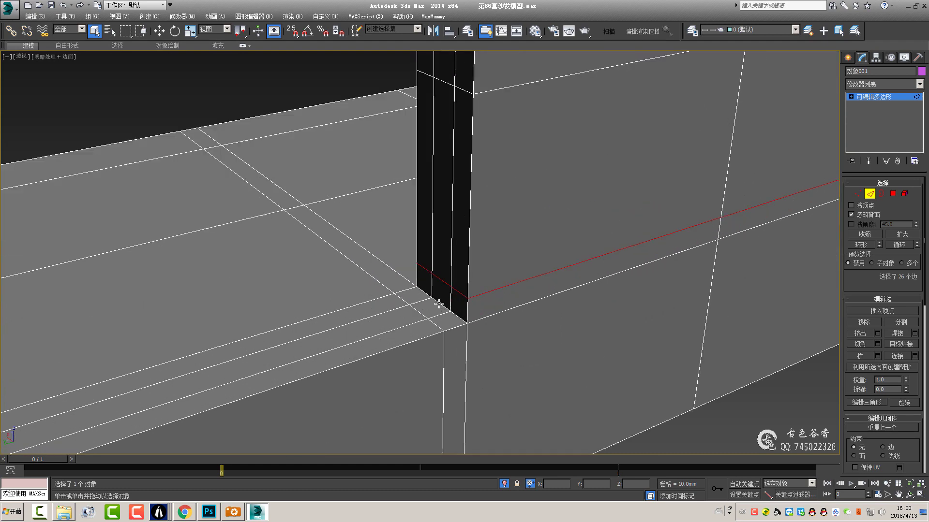
pyautogui.scroll(-2, 439, 304)
pyautogui.moveTo(439, 304)
pyautogui.keyDown('alt'); pyautogui.mouseDown(button='middle')
pyautogui.moveTo(416, 315)
pyautogui.moveTo(369, 153)
pyautogui.mouseUp(button='middle'); pyautogui.keyUp('alt')
pyautogui.scroll(-2, 400, 327)
pyautogui.moveTo(392, 423); pyautogui.dragTo(392, 421)
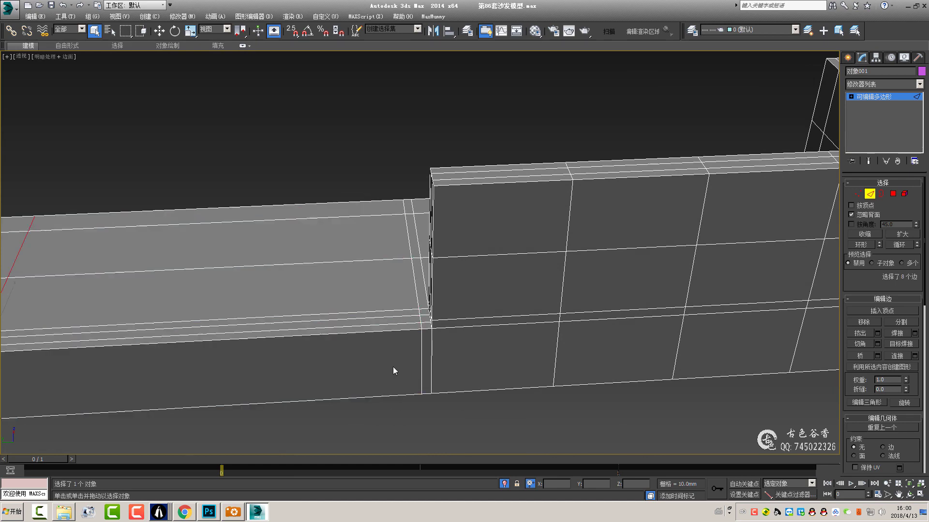
pyautogui.keyDown('alt'); pyautogui.moveTo(393, 367); pyautogui.dragTo(162, 267, button='middle'); pyautogui.keyUp('alt')
pyautogui.moveTo(333, 307); pyautogui.dragTo(508, 333)
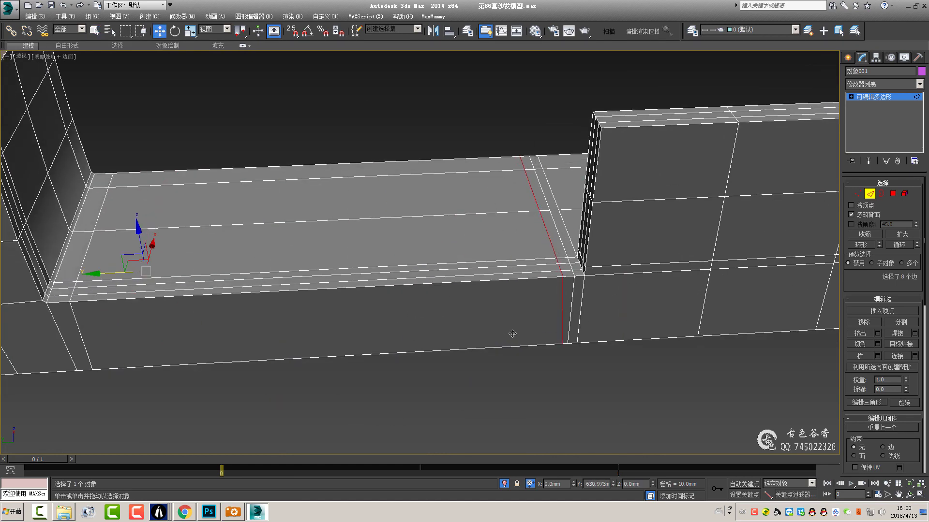
# - Check the selected edges in Top view, return to Perspective and clear the selection
pyautogui.press('t')
pyautogui.press('z')
pyautogui.scroll(-5, 909, 304)
pyautogui.scroll(-5, 910, 304)
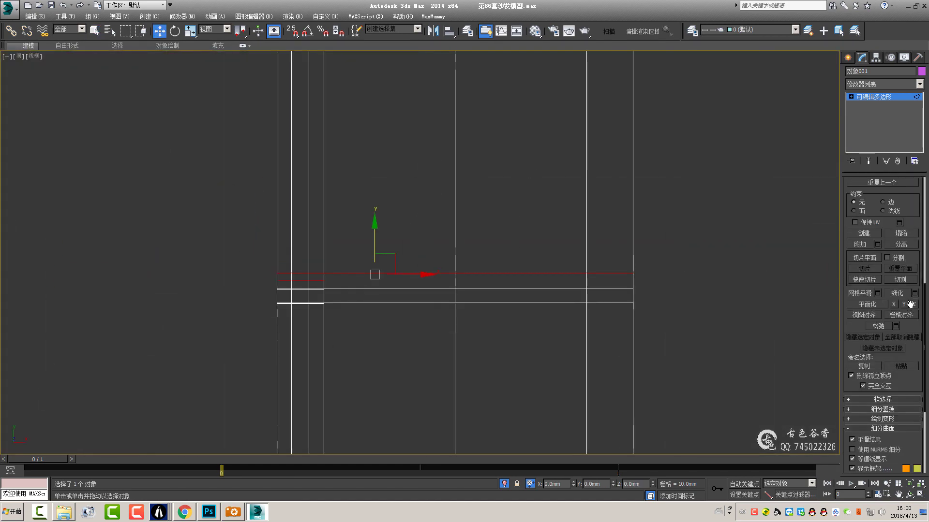
pyautogui.press('p')
pyautogui.scroll(3, 566, 270)
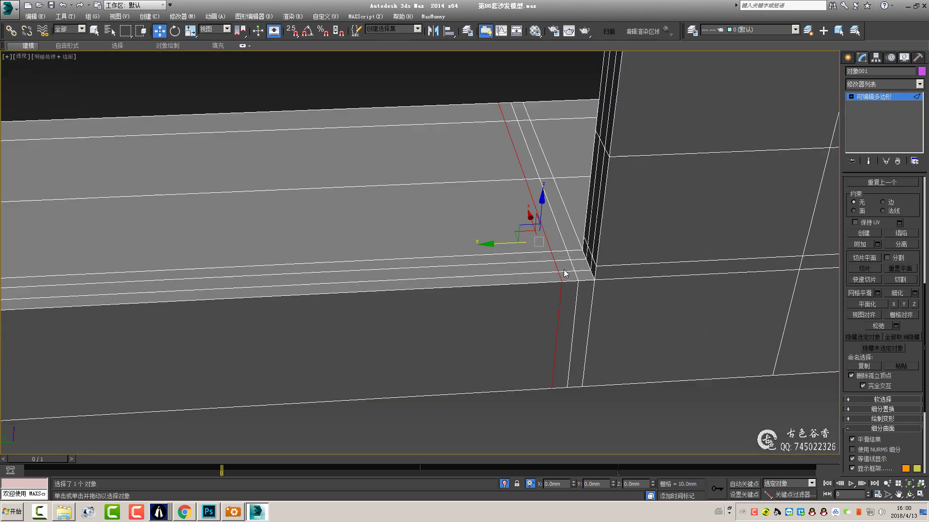
pyautogui.click(555, 271)
# - Orbit and tilt the view onto the arm's back corner
pyautogui.scroll(-5, 555, 271)
pyautogui.scroll(5, 277, 294)
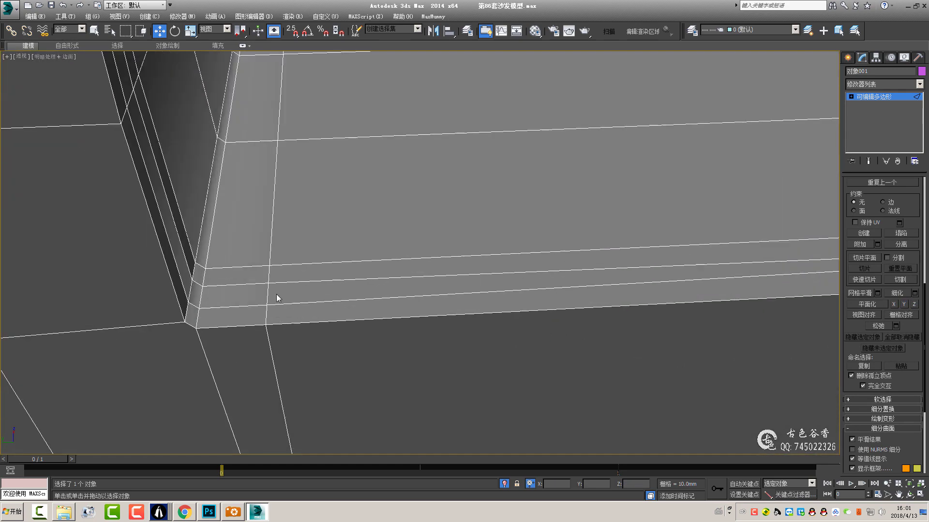
pyautogui.scroll(-5, 278, 304)
pyautogui.scroll(4, 291, 186)
pyautogui.moveTo(278, 304)
pyautogui.keyDown('alt'); pyautogui.mouseDown(button='middle')
pyautogui.moveTo(291, 187)
pyautogui.moveTo(485, 310)
pyautogui.mouseUp(button='middle'); pyautogui.keyUp('alt')
pyautogui.scroll(-5, 295, 183)
pyautogui.scroll(5, 485, 310)
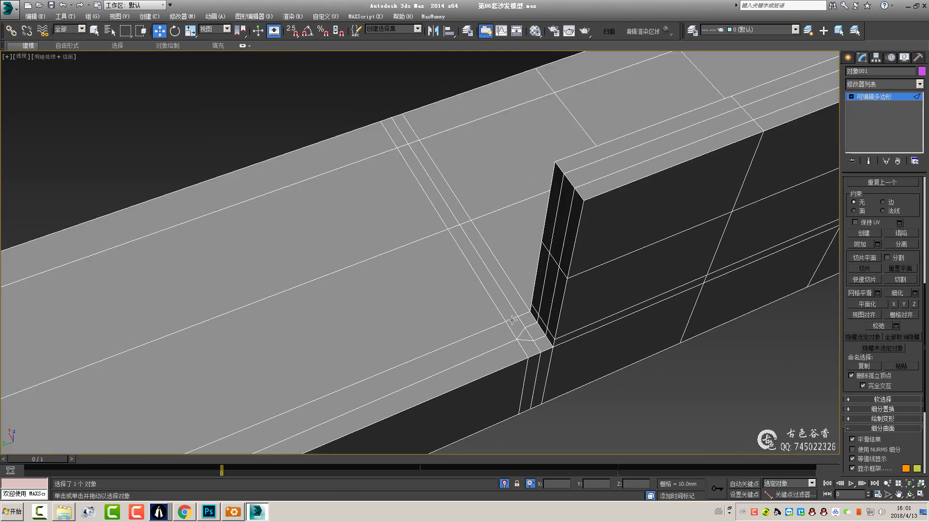
pyautogui.scroll(-5, 486, 310)
pyautogui.scroll(5, 274, 291)
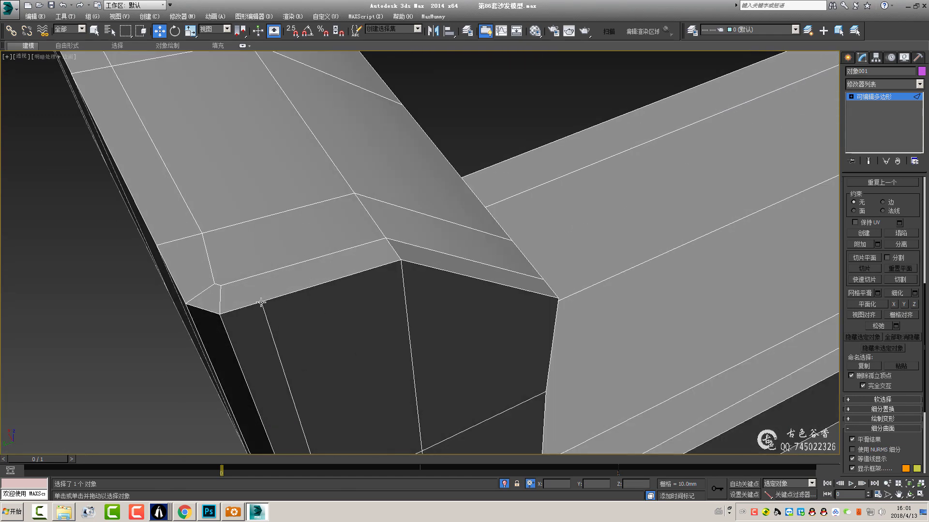
pyautogui.keyDown('alt'); pyautogui.moveTo(261, 302); pyautogui.dragTo(261, 317, button='middle'); pyautogui.keyUp('alt')
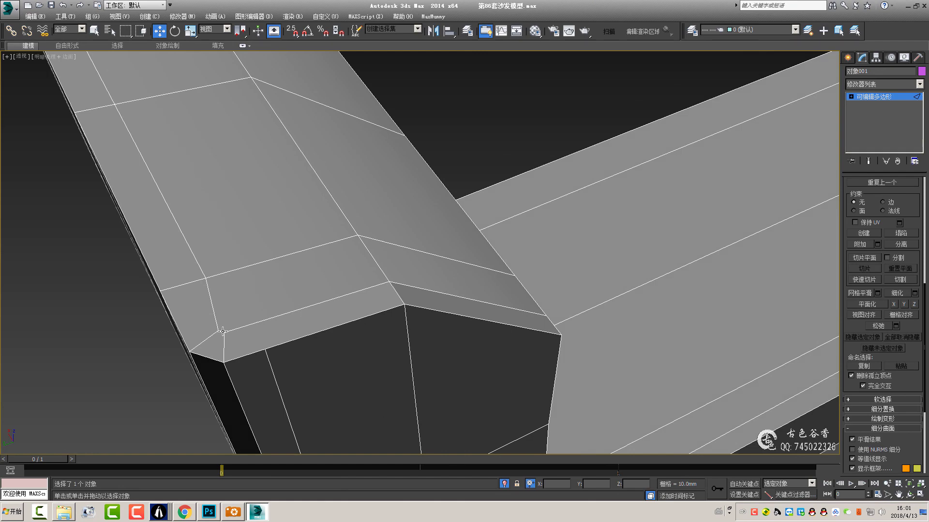
# - In a full-size wireframe Top view, move the arm-post corner vertex about -5.764 mm in Y
pyautogui.hotkey('alt', 'w')
pyautogui.rightClick(207, 228)
pyautogui.hotkey('alt', 'w')
pyautogui.press('z')
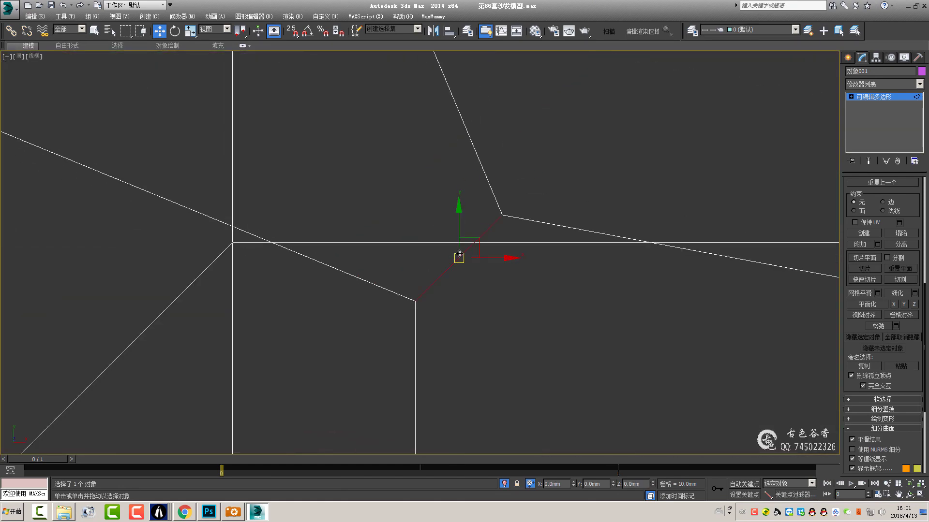
pyautogui.moveTo(456, 196); pyautogui.dragTo(523, 191)
pyautogui.click(435, 220)
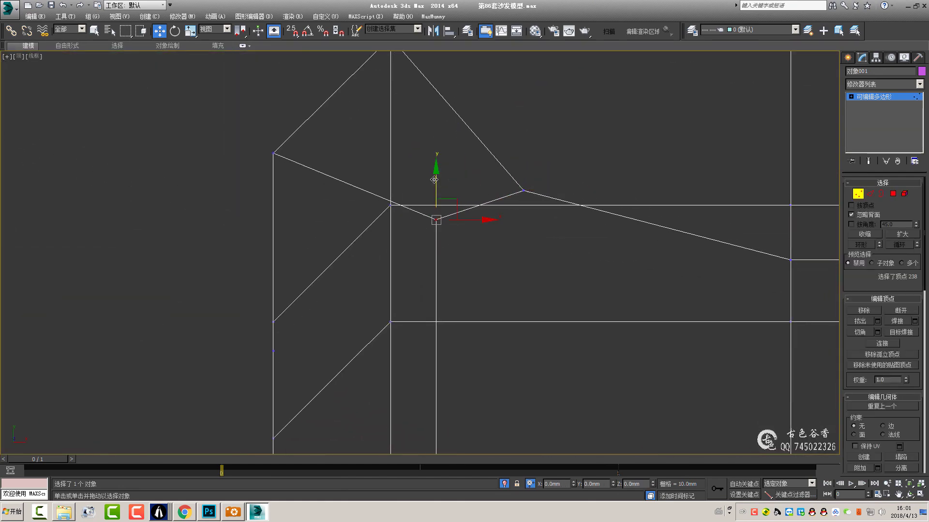
pyautogui.moveTo(436, 220); pyautogui.dragTo(437, 247)
pyautogui.scroll(-2, 437, 247)
pyautogui.moveTo(437, 247); pyautogui.dragTo(369, 205, button='middle')
pyautogui.click(444, 175)
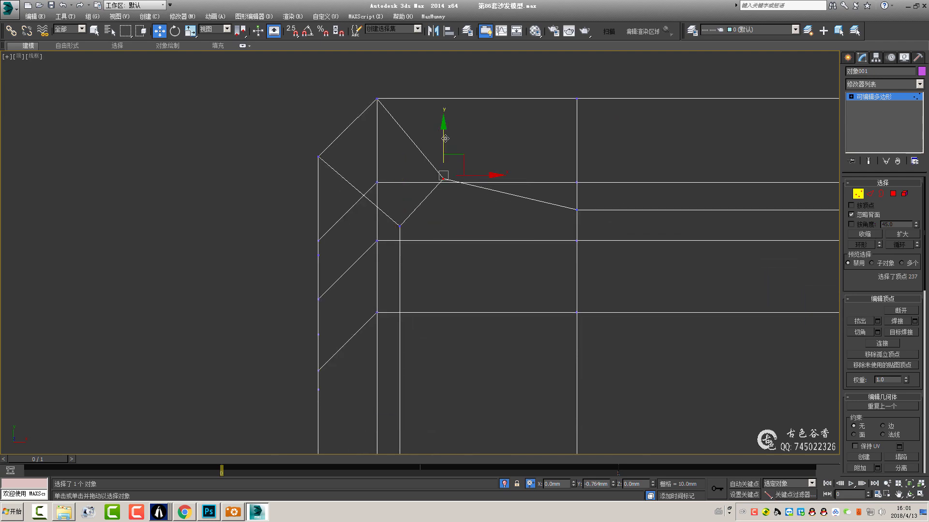
# - Region-select the edges around the front arm corner in Edge mode
pyautogui.moveTo(445, 139); pyautogui.dragTo(409, 187, button='middle')
pyautogui.scroll(-3, 435, 188)
pyautogui.press('2')
pyautogui.moveTo(368, 214); pyautogui.dragTo(407, 237, button='middle')
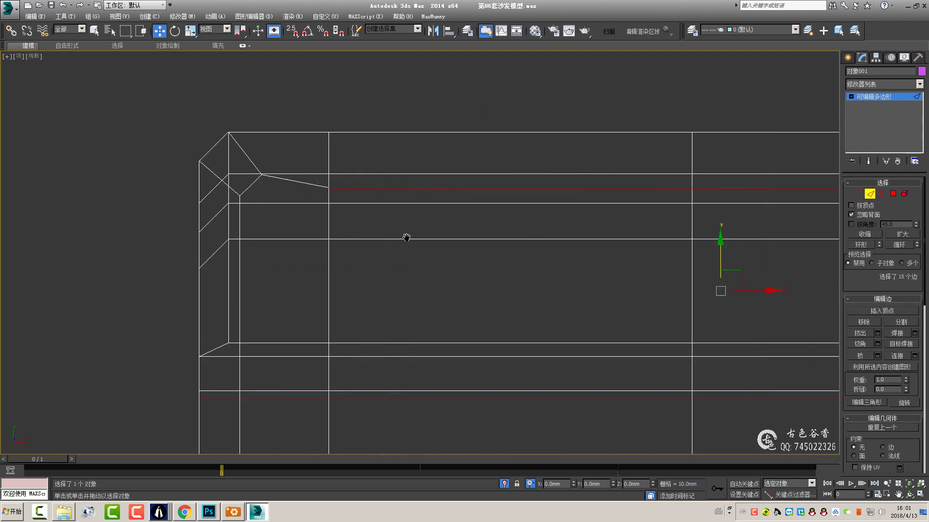
pyautogui.scroll(-2, 406, 237)
pyautogui.moveTo(204, 273); pyautogui.dragTo(735, 363)
# - Turn off Ignore Backfacing and orbit in close to the sofa arm corner
pyautogui.press('p')
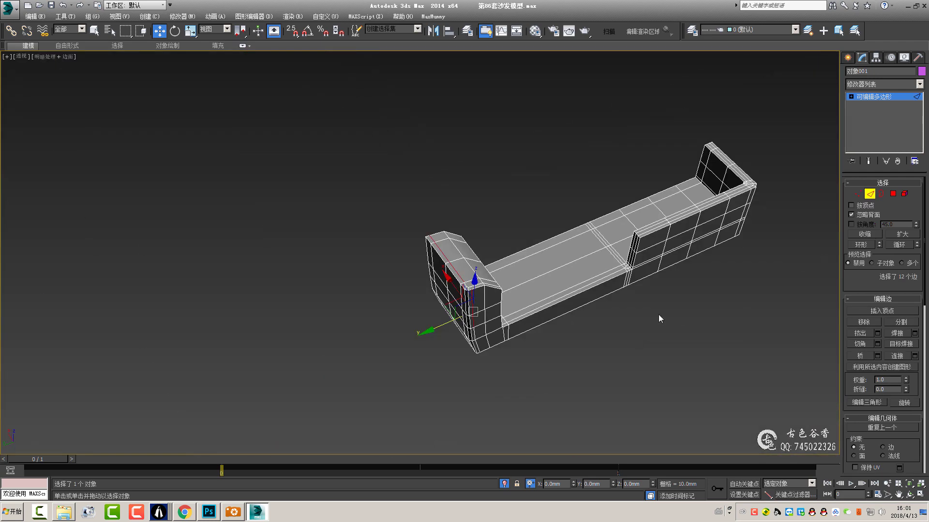
pyautogui.click(851, 214)
pyautogui.press('t')
pyautogui.keyDown('alt'); pyautogui.moveTo(367, 252); pyautogui.dragTo(764, 334); pyautogui.keyUp('alt')
pyautogui.press('p')
pyautogui.moveTo(605, 381)
pyautogui.keyDown('alt'); pyautogui.mouseDown(button='middle')
pyautogui.moveTo(633, 310)
pyautogui.moveTo(450, 308)
pyautogui.mouseUp(button='middle'); pyautogui.keyUp('alt')
pyautogui.scroll(5, 450, 308)
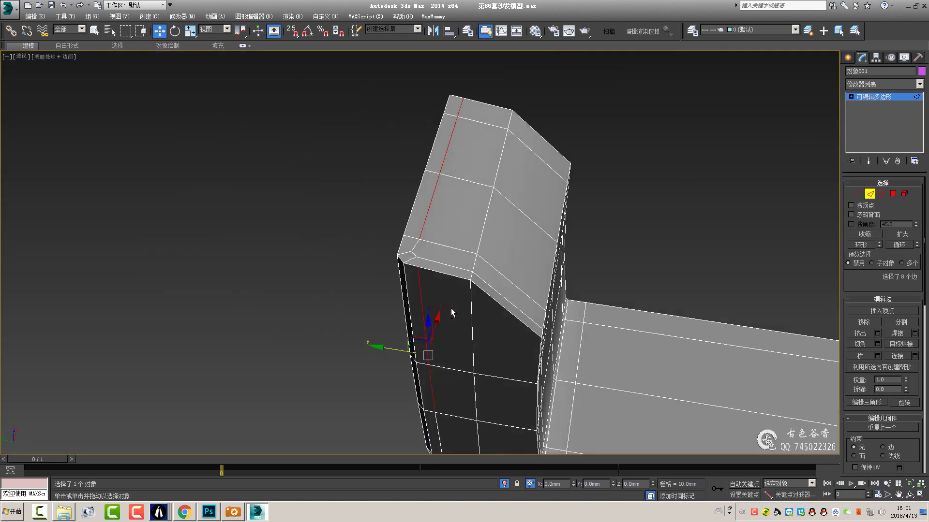
pyautogui.scroll(3, 497, 246)
pyautogui.moveTo(497, 245)
pyautogui.keyDown('alt'); pyautogui.mouseDown(button='middle')
pyautogui.moveTo(455, 272)
pyautogui.moveTo(466, 315)
pyautogui.mouseUp(button='middle'); pyautogui.keyUp('alt')
pyautogui.scroll(3, 441, 275)
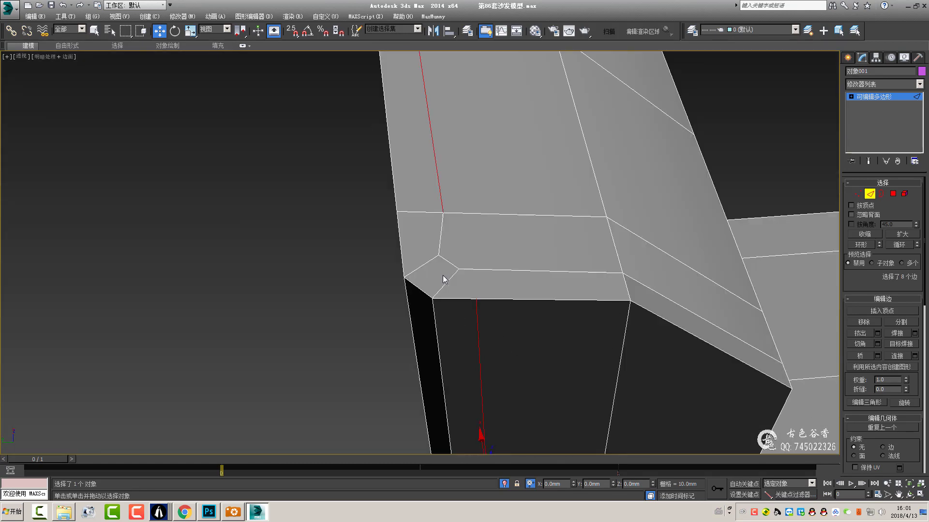
pyautogui.click(505, 270)
# - Turn off the NURMS smoothing preview and select a vertex at the arm corner
pyautogui.press('1')
pyautogui.hotkey('alt', 'w')
pyautogui.hotkey('alt', 'w')
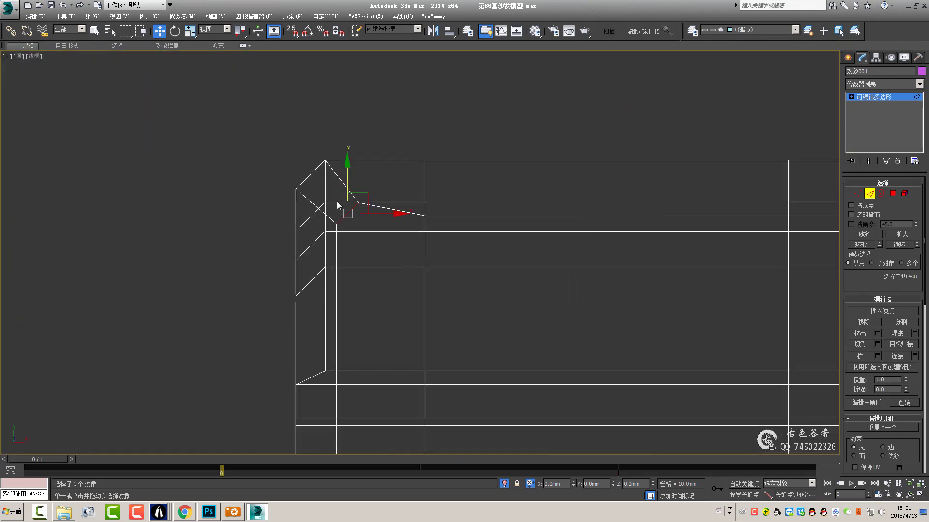
pyautogui.scroll(3, 397, 178)
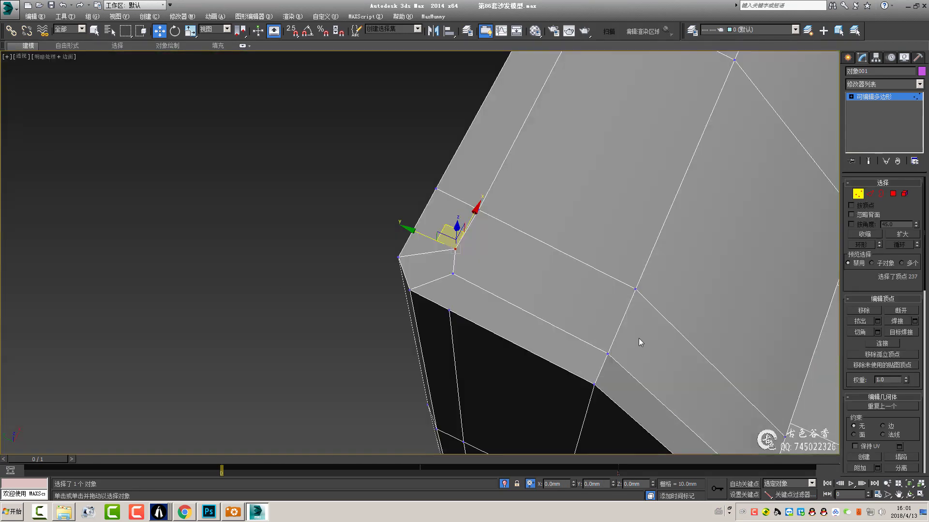
pyautogui.scroll(-5, 723, 183)
pyautogui.scroll(5, 435, 218)
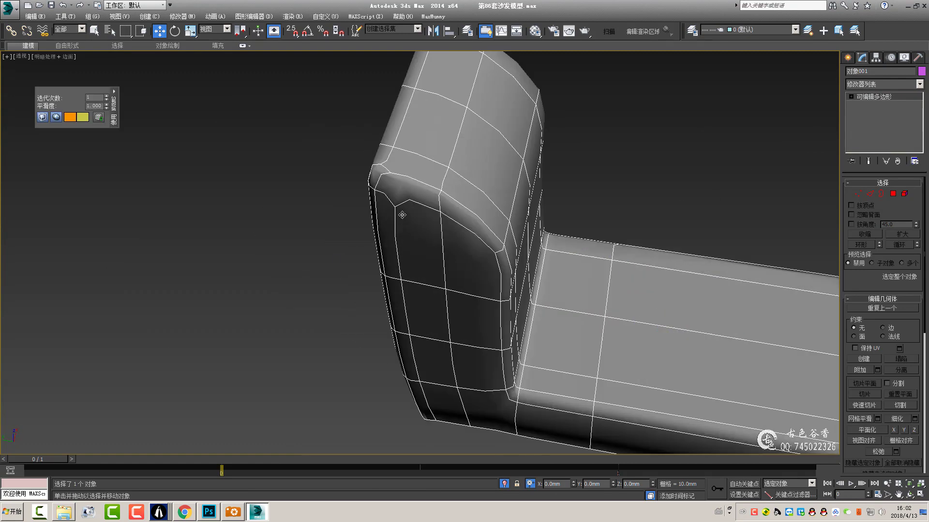
pyautogui.hotkey('ctrl', 'BackSpace')
pyautogui.press('1')
pyautogui.click(375, 153)
pyautogui.scroll(4, 385, 181)
pyautogui.moveTo(384, 181)
pyautogui.keyDown('alt'); pyautogui.mouseDown(button='middle')
pyautogui.moveTo(415, 275)
pyautogui.moveTo(429, 290)
pyautogui.mouseUp(button='middle'); pyautogui.keyUp('alt')
# - Connect the two arm-corner vertices with a new edge
pyautogui.press('2')
pyautogui.click(421, 295)
pyautogui.press('1')
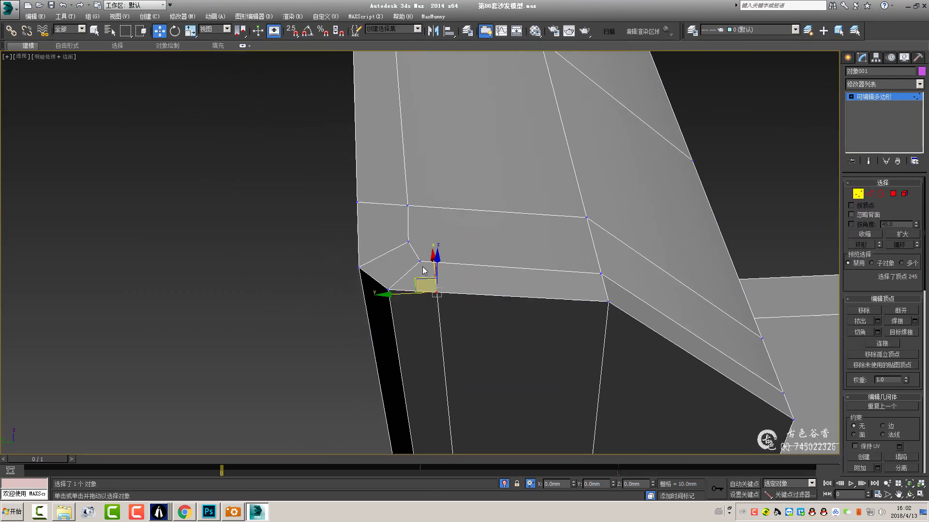
pyautogui.keyDown('ctrl'); pyautogui.click(436, 293); pyautogui.keyUp('ctrl')
pyautogui.hotkey('ctrl', 'shift', 'e')
# - Remove the leftover extra edge at the arm corner
pyautogui.press('2')
pyautogui.click(408, 274)
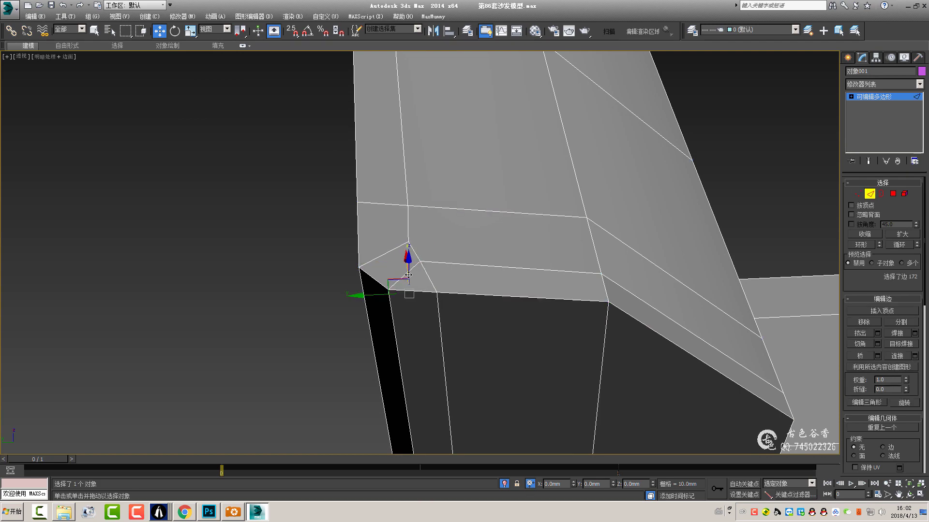
pyautogui.press('BackSpace')
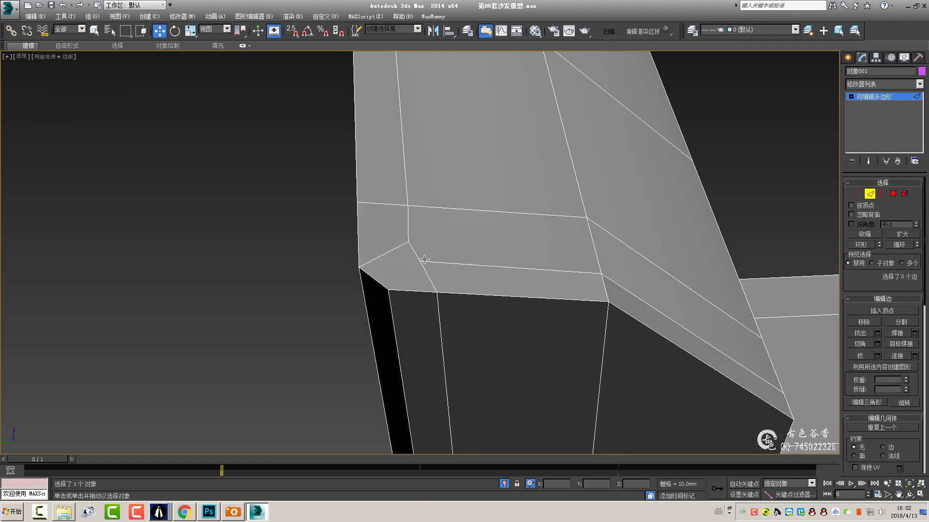
pyautogui.scroll(-3, 415, 283)
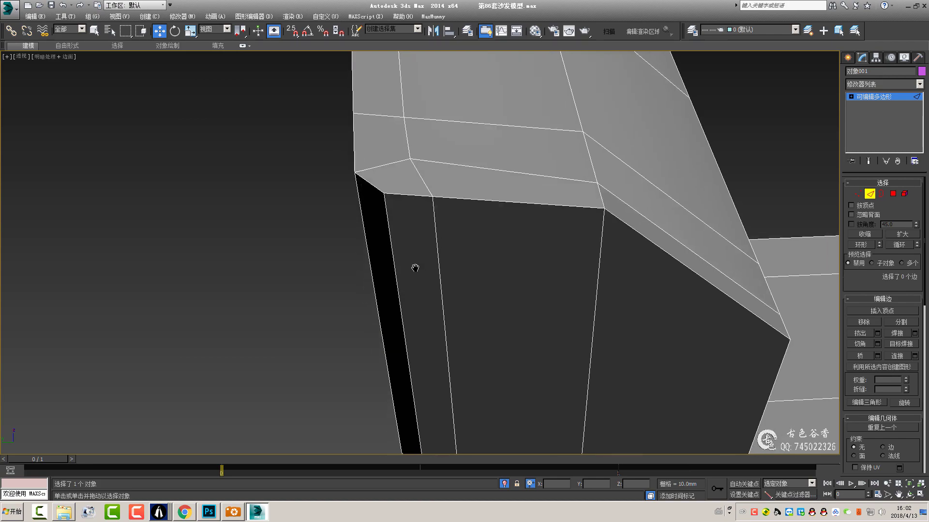
pyautogui.moveTo(415, 266)
pyautogui.keyDown('alt'); pyautogui.mouseDown(button='middle')
pyautogui.moveTo(408, 254)
pyautogui.moveTo(457, 276)
pyautogui.moveTo(469, 238)
pyautogui.mouseUp(button='middle'); pyautogui.keyUp('alt')
# - Toggle NURMS smoothing on and check the corner from the Left and Perspective views
pyautogui.press('1')
pyautogui.hotkey('ctrl', 'q')
pyautogui.hotkey('ctrl', 'q')
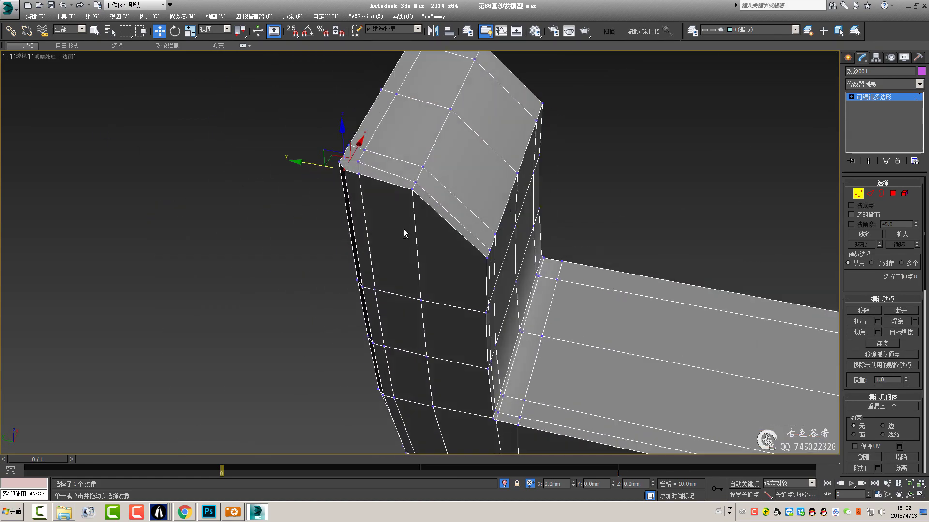
pyautogui.keyDown('alt'); pyautogui.moveTo(403, 228); pyautogui.dragTo(426, 270, button='middle'); pyautogui.keyUp('alt')
pyautogui.press('l')
pyautogui.scroll(4, 429, 292)
pyautogui.press('p')
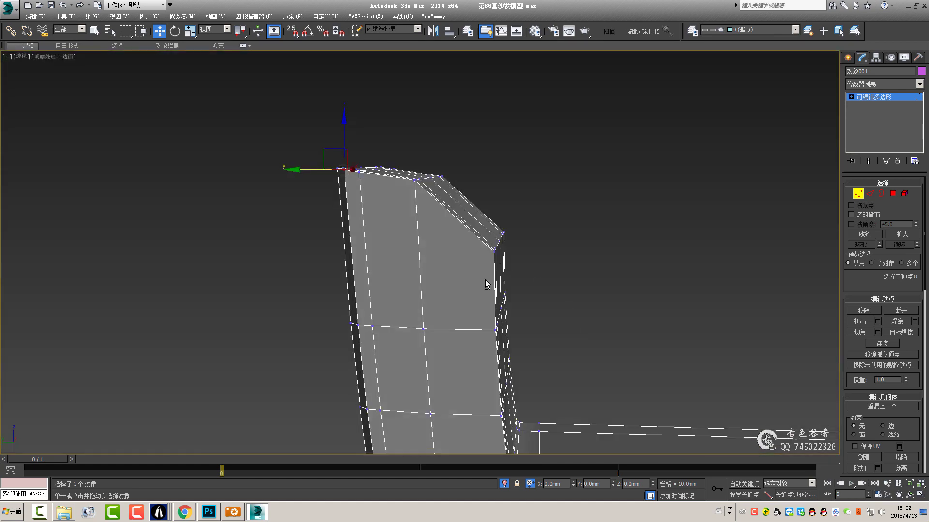
pyautogui.keyDown('alt'); pyautogui.moveTo(485, 280); pyautogui.dragTo(453, 263, button='middle'); pyautogui.keyUp('alt')
# - Select edge loops along the arm profile continuing across the seat
pyautogui.press('2')
pyautogui.scroll(-3, 384, 237)
pyautogui.scroll(3, 324, 190)
pyautogui.keyDown('ctrl'); pyautogui.click(324, 189); pyautogui.keyUp('ctrl')
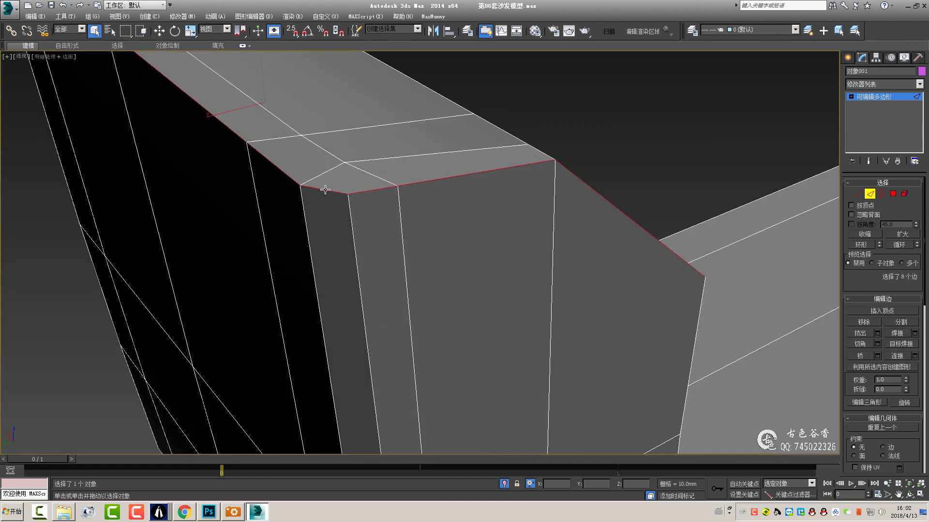
pyautogui.scroll(-3, 414, 239)
pyautogui.scroll(2, 409, 304)
pyautogui.keyDown('ctrl'); pyautogui.click(409, 304); pyautogui.keyUp('ctrl')
pyautogui.scroll(-2, 409, 304)
pyautogui.scroll(-3, 361, 284)
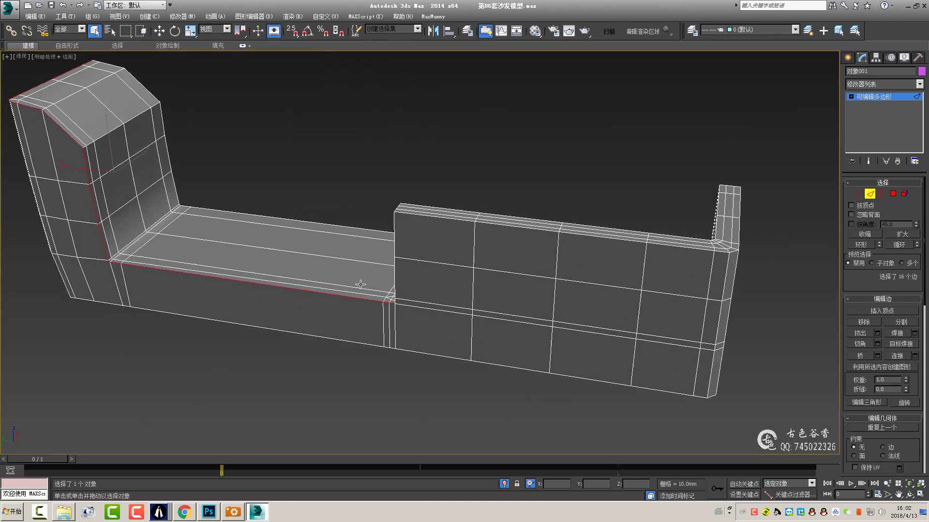
pyautogui.scroll(4, 702, 287)
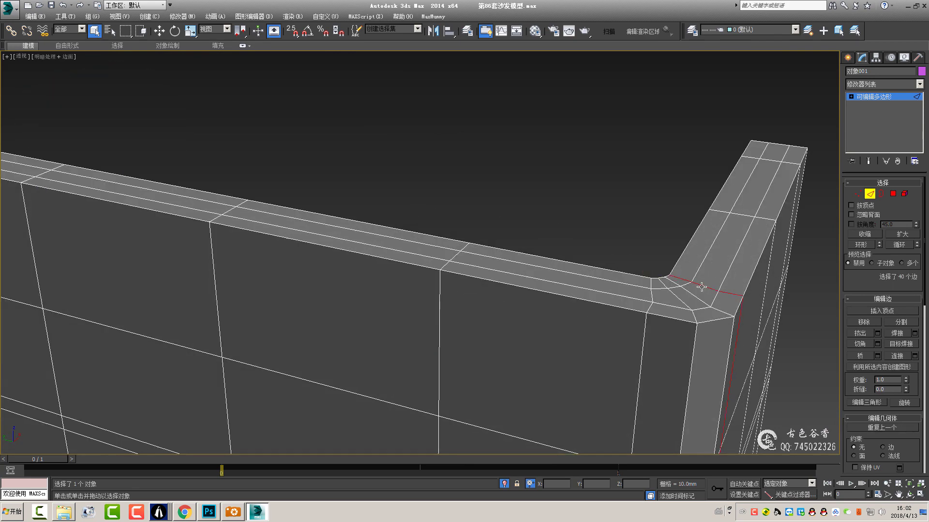
# - Add the back panel corner edges, drop a stray edge, then bring up the reference photos
pyautogui.keyDown('ctrl'); pyautogui.click(698, 287); pyautogui.keyUp('ctrl')
pyautogui.scroll(-5, 698, 287)
pyautogui.keyDown('alt'); pyautogui.moveTo(697, 287); pyautogui.dragTo(627, 295, button='middle'); pyautogui.keyUp('alt')
pyautogui.scroll(3, 628, 295)
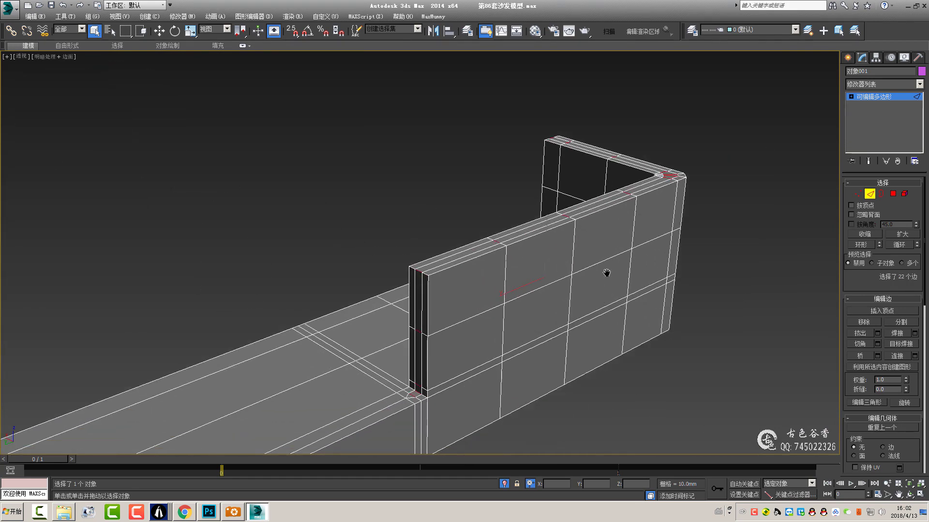
pyautogui.scroll(2, 433, 388)
pyautogui.scroll(3, 433, 388)
pyautogui.keyDown('alt'); pyautogui.click(426, 357); pyautogui.keyUp('alt')
pyautogui.scroll(-3, 367, 367)
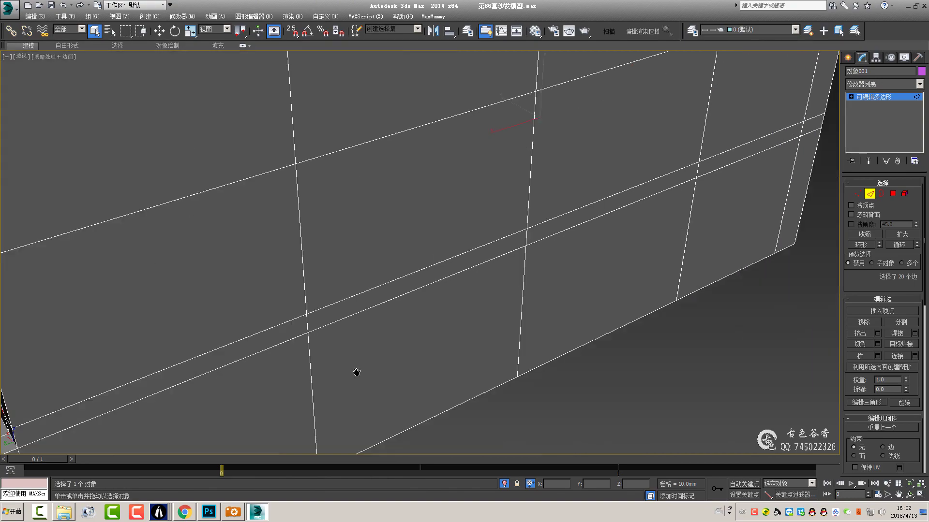
pyautogui.scroll(-4, 357, 373)
pyautogui.keyDown('alt'); pyautogui.moveTo(356, 373); pyautogui.dragTo(311, 322, button='middle'); pyautogui.keyUp('alt')
pyautogui.scroll(-2, 312, 322)
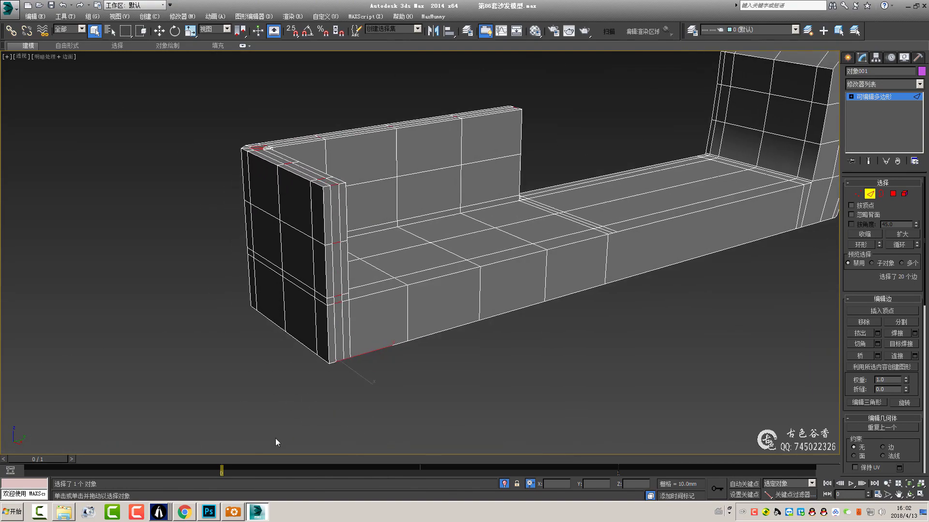
pyautogui.click(236, 515)
pyautogui.scroll(1, 373, 393)
# - Zoom into the living-room leather sofa photo in ACDSee, then switch back to 3ds Max
pyautogui.scroll(1, 373, 393)
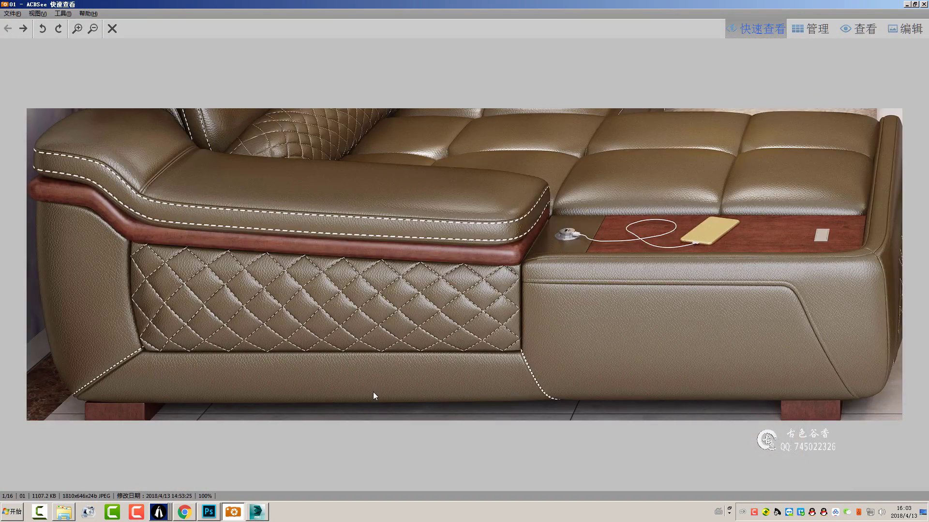
pyautogui.scroll(-1, 372, 393)
pyautogui.scroll(-1, 370, 392)
pyautogui.scroll(-1, 366, 392)
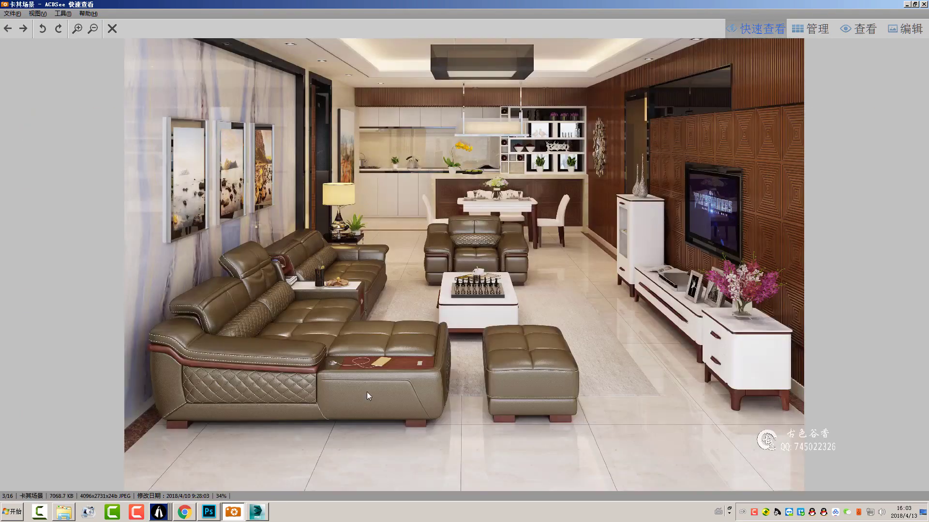
pyautogui.scroll(1, 358, 391)
pyautogui.scroll(-1, 358, 391)
pyautogui.scroll(1, 358, 391)
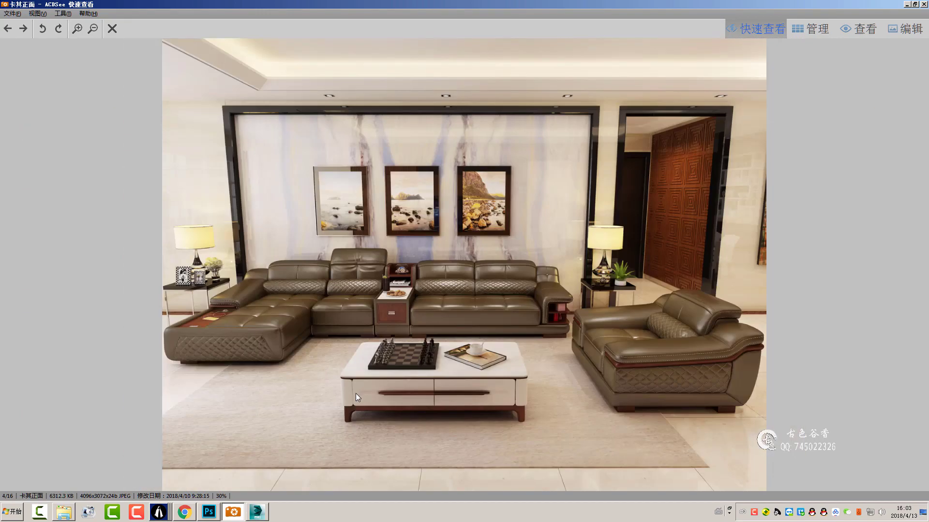
pyautogui.keyDown('ctrl'); pyautogui.scroll(3, 338, 384); pyautogui.keyUp('ctrl')
pyautogui.keyDown('ctrl'); pyautogui.scroll(-3, 428, 287); pyautogui.keyUp('ctrl')
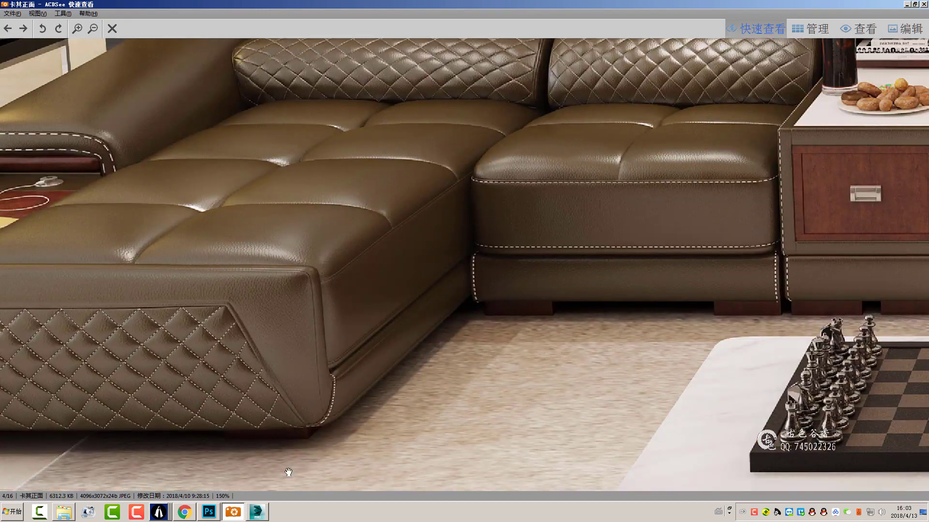
pyautogui.click(256, 512)
# - In the left side view, connect the selected vertical edges with a new loop across the sofa base's front
pyautogui.scroll(3, 369, 333)
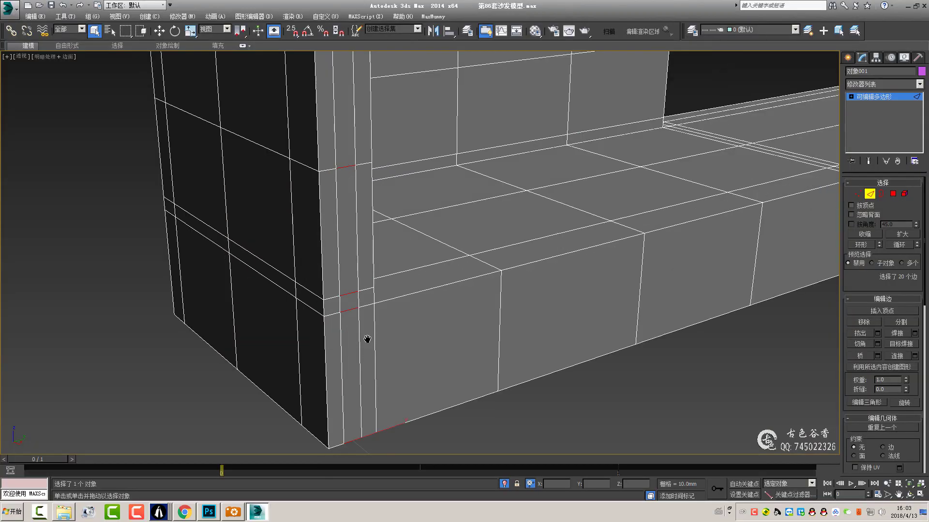
pyautogui.scroll(1, 367, 342)
pyautogui.keyDown('alt'); pyautogui.moveTo(333, 388); pyautogui.dragTo(334, 319, button='middle'); pyautogui.keyUp('alt')
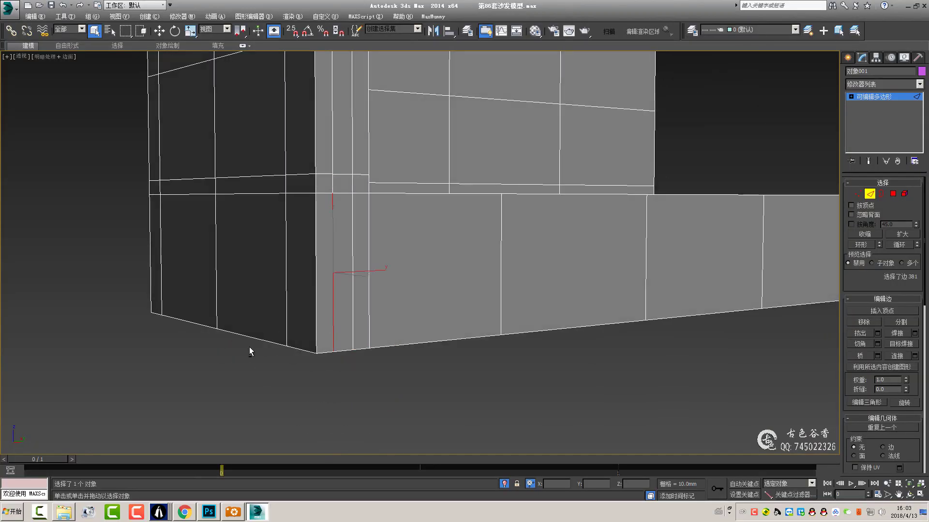
pyautogui.press('l')
pyautogui.scroll(5, 474, 295)
pyautogui.moveTo(449, 295)
pyautogui.mouseDown(button='middle')
pyautogui.moveTo(527, 286)
pyautogui.moveTo(597, 254)
pyautogui.mouseUp(button='middle')
pyautogui.scroll(-2, 526, 286)
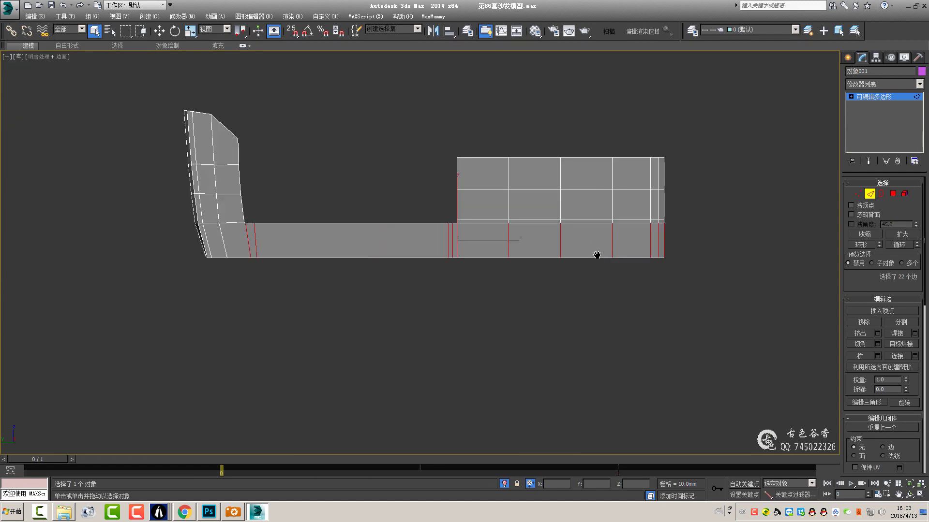
pyautogui.hotkey('ctrl', 'shift', 'e')
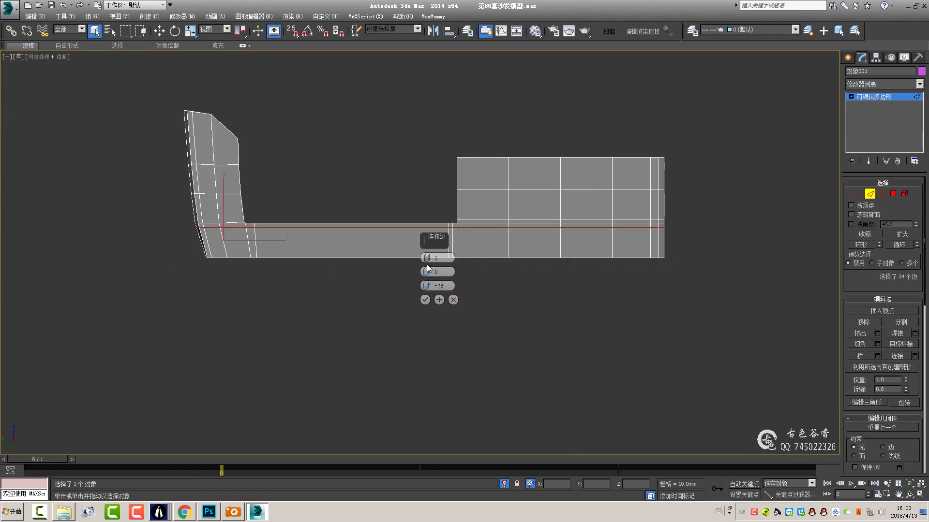
pyautogui.rightClick(426, 286)
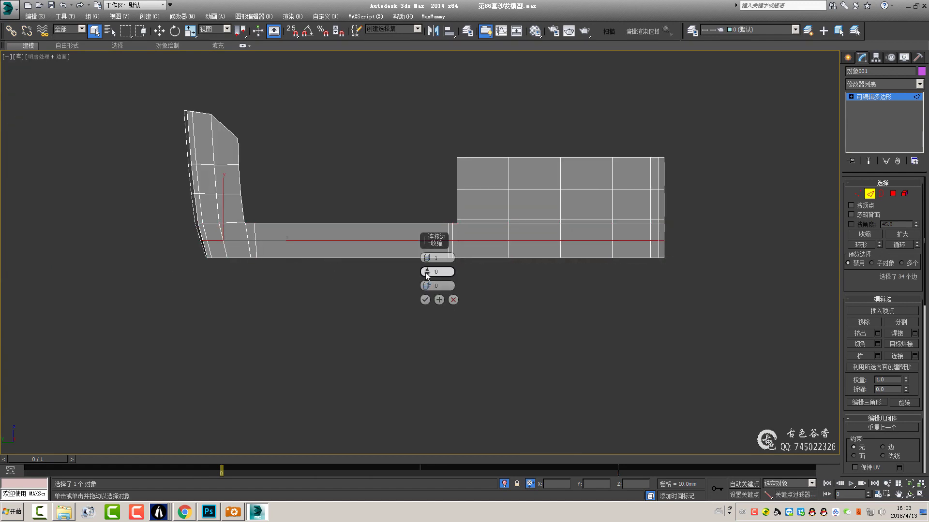
pyautogui.click(425, 300)
# - Chamfer the new edge loop with 2 segments, settling the amount around 39 mm
pyautogui.scroll(2, 535, 261)
pyautogui.hotkey('ctrl', 'shift', 'c')
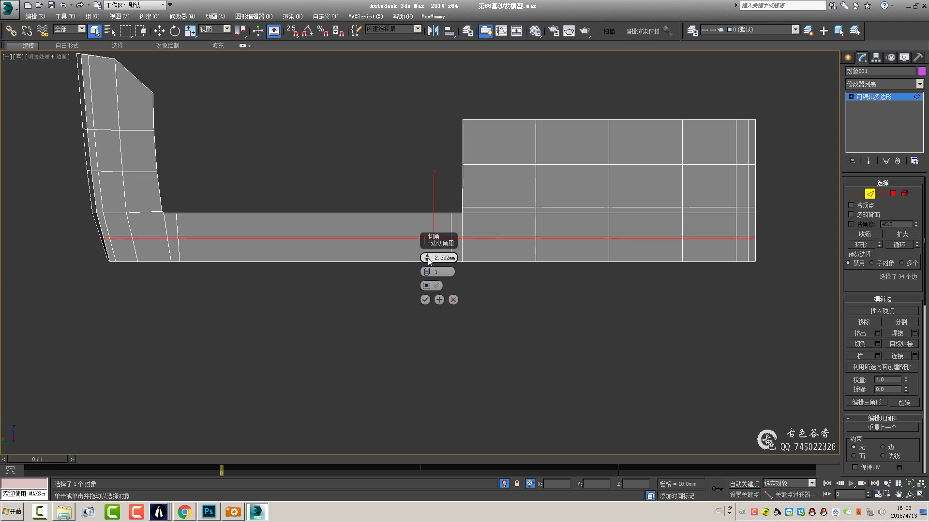
pyautogui.click(428, 272)
pyautogui.moveTo(427, 258); pyautogui.dragTo(427, 240)
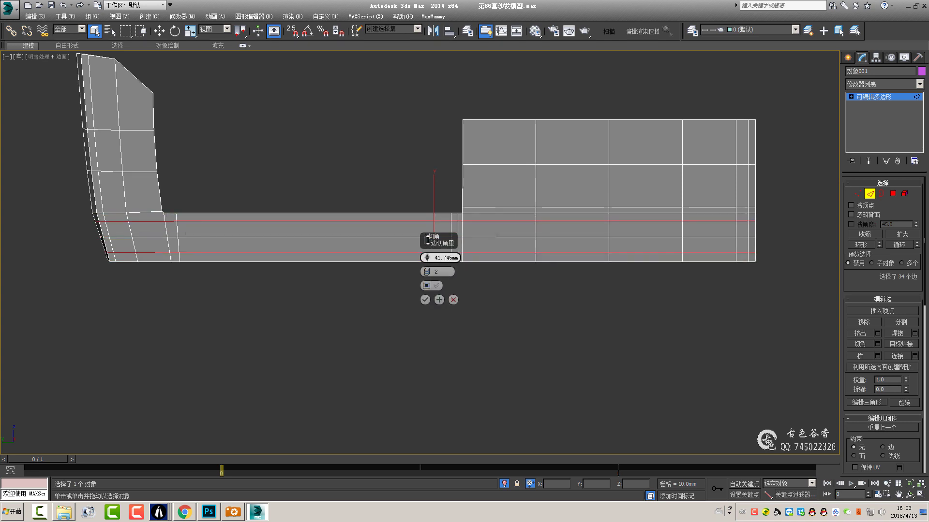
pyautogui.moveTo(427, 240); pyautogui.dragTo(429, 240)
# - Confirm the chamfer and shift the seat's corner vertices slightly left and up
pyautogui.click(425, 300)
pyautogui.scroll(3, 164, 260)
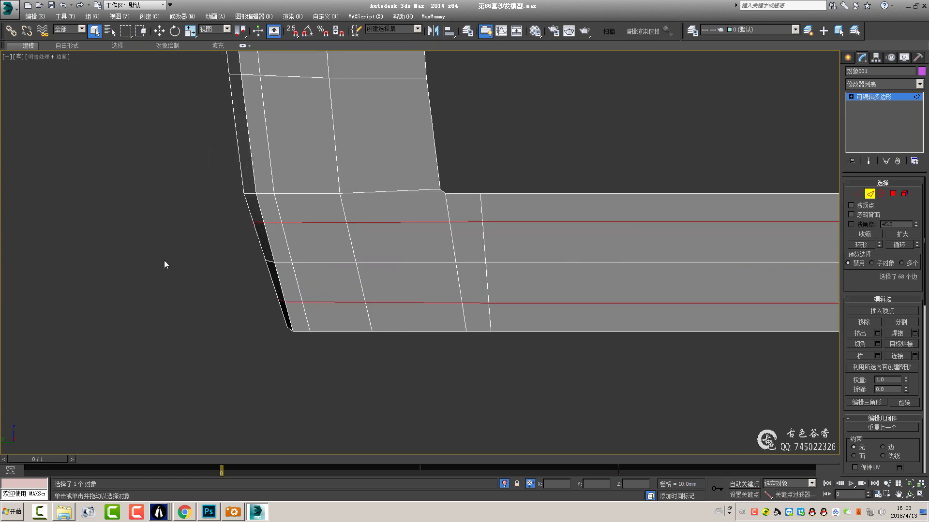
pyautogui.press('1')
pyautogui.scroll(2, 164, 260)
pyautogui.moveTo(360, 262); pyautogui.dragTo(355, 262)
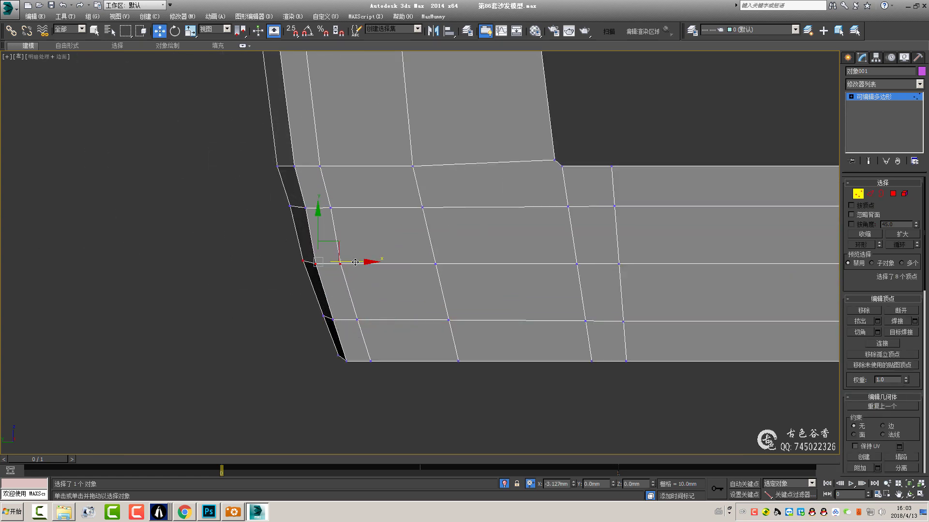
pyautogui.scroll(-2, 385, 243)
pyautogui.scroll(-1, 309, 222)
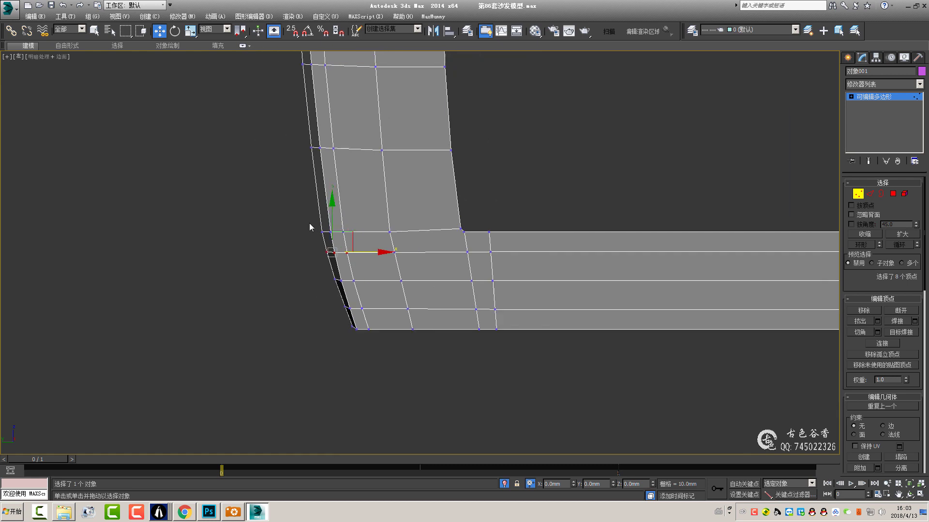
pyautogui.scroll(3, 309, 223)
pyautogui.moveTo(367, 221); pyautogui.dragTo(362, 203)
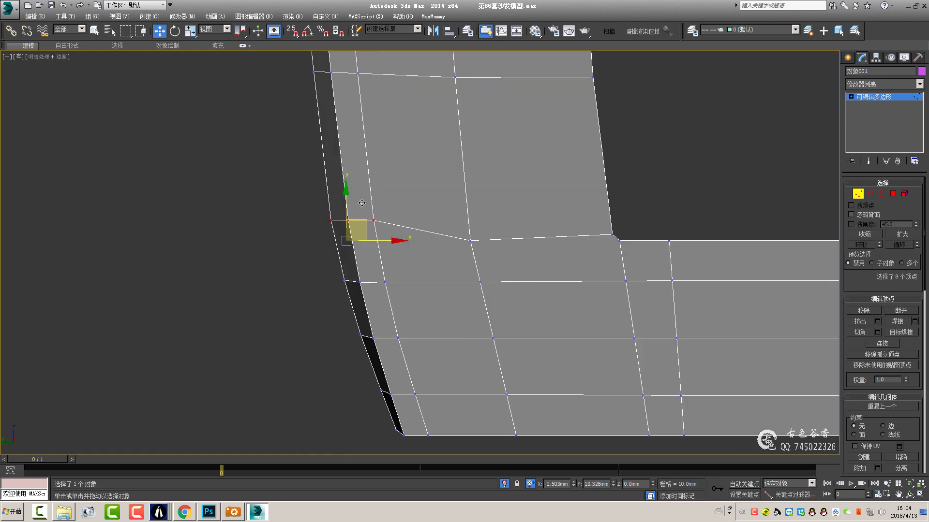
# - Show the leather sofa reference image behind the mesh and line up the corner
pyautogui.moveTo(431, 237); pyautogui.dragTo(371, 229, button='middle')
pyautogui.press('.')
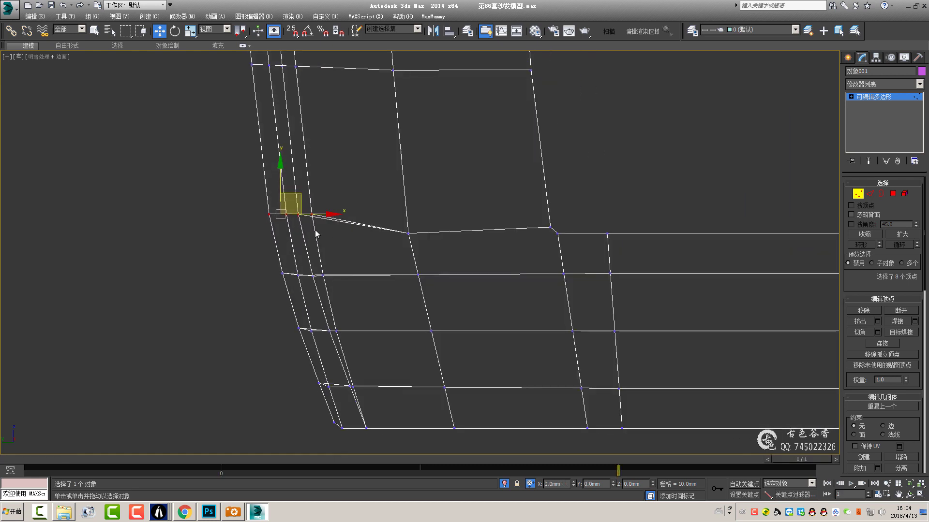
pyautogui.moveTo(303, 236); pyautogui.dragTo(360, 243, button='middle')
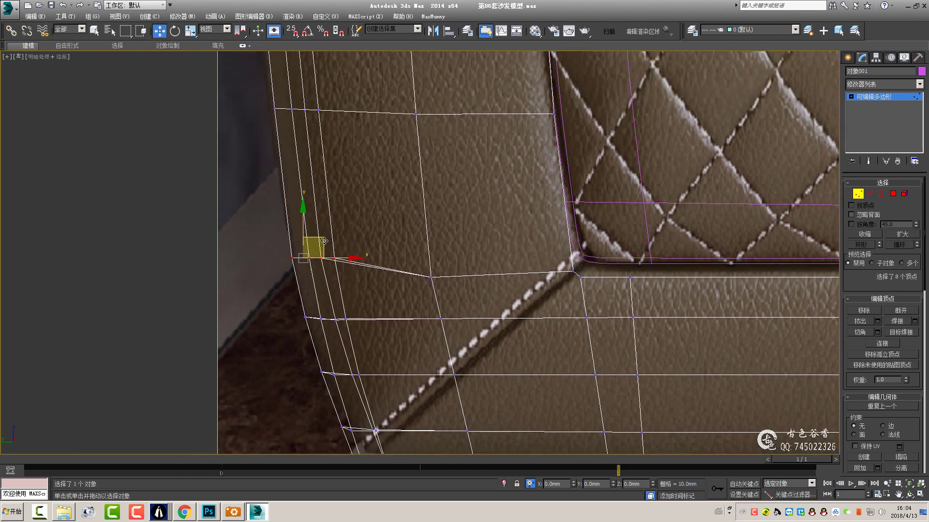
# - Select a row of vertices on the sofa arm side and inspect it
pyautogui.press('2')
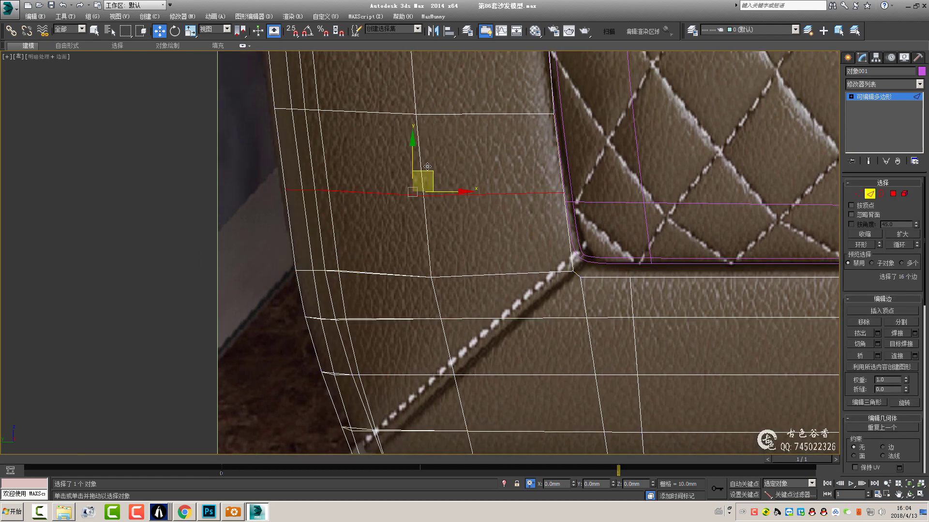
pyautogui.scroll(-5, 852, 232)
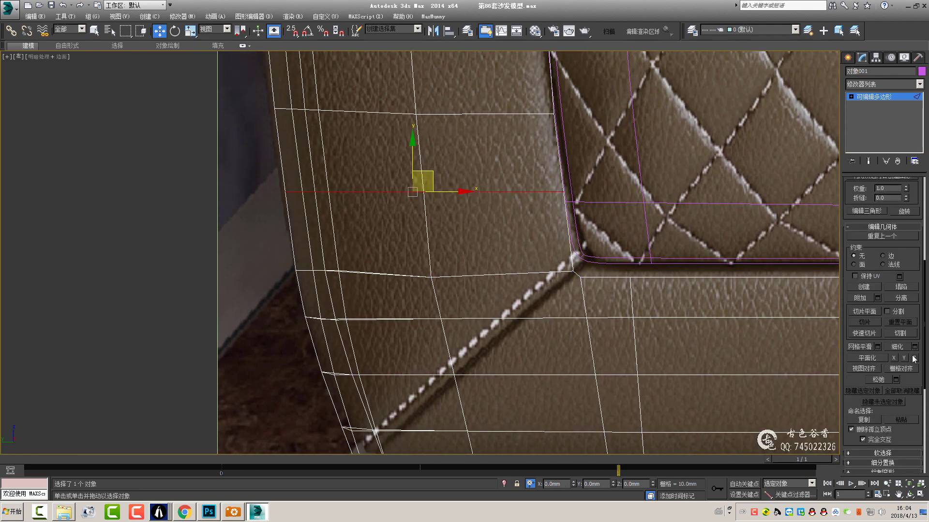
pyautogui.press('1')
pyautogui.moveTo(252, 167); pyautogui.dragTo(360, 220)
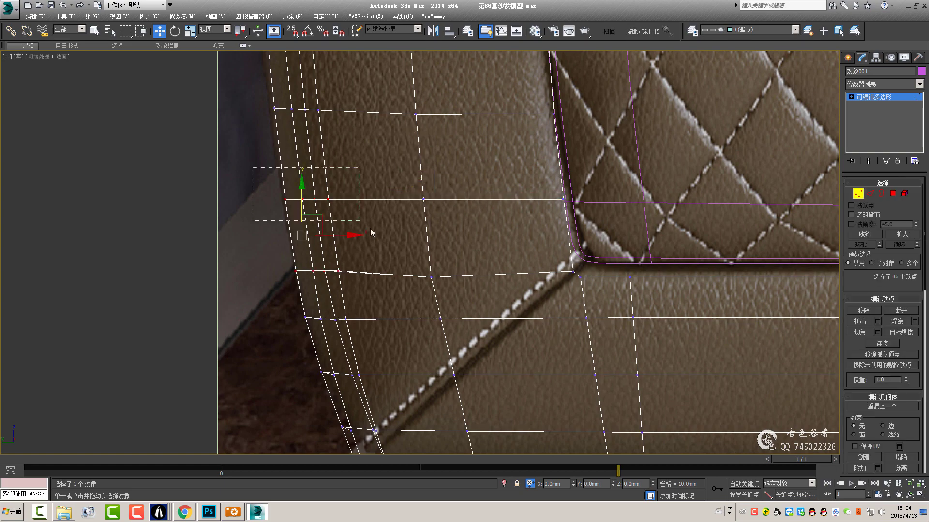
pyautogui.scroll(-2, 339, 202)
pyautogui.scroll(-2, 312, 348)
pyautogui.scroll(6, 403, 307)
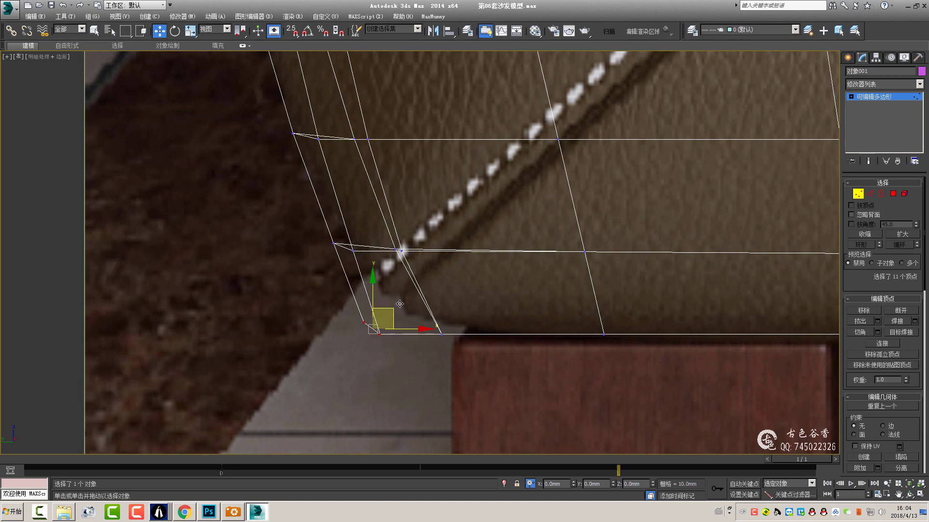
pyautogui.scroll(-3, 411, 289)
pyautogui.scroll(-3, 436, 315)
pyautogui.scroll(8, 381, 297)
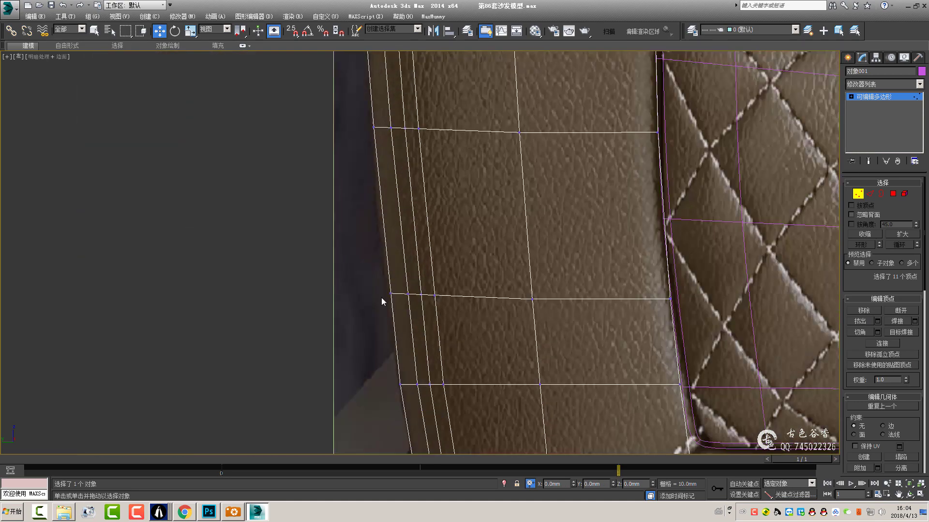
pyautogui.scroll(-2, 443, 294)
pyautogui.scroll(-2, 459, 227)
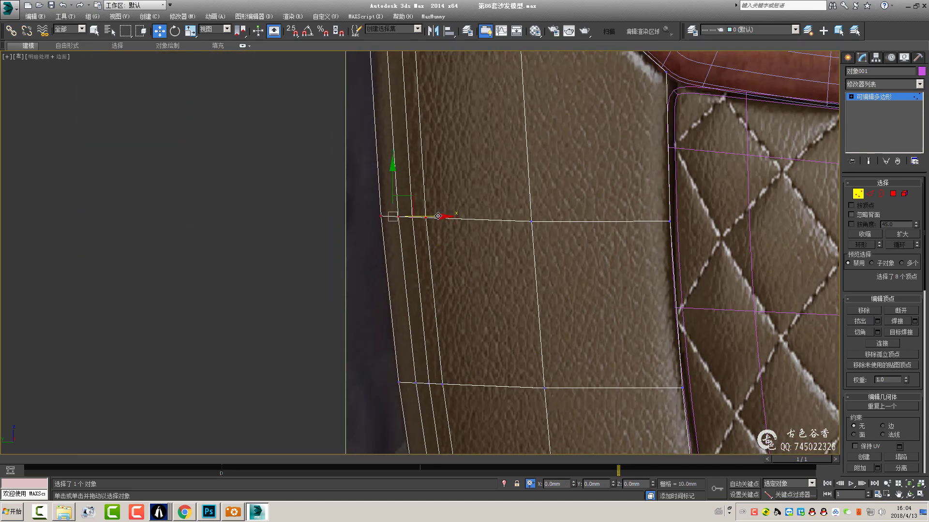
pyautogui.scroll(-1, 482, 233)
# - Connect the edges across the arm side into a new loop and raise its vertex row toward the armrest seam
pyautogui.press('2')
pyautogui.moveTo(480, 229); pyautogui.dragTo(470, 243, button='middle')
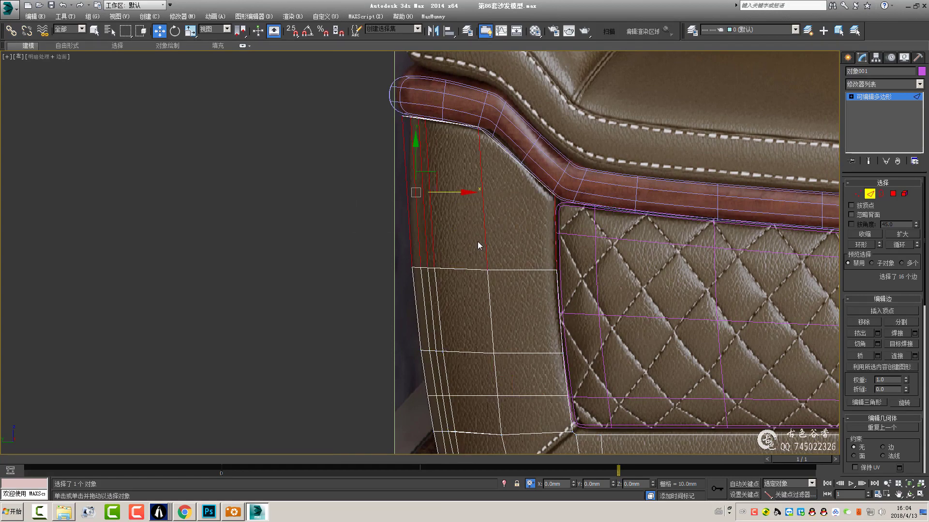
pyautogui.hotkey('ctrl', 'shift', 'e')
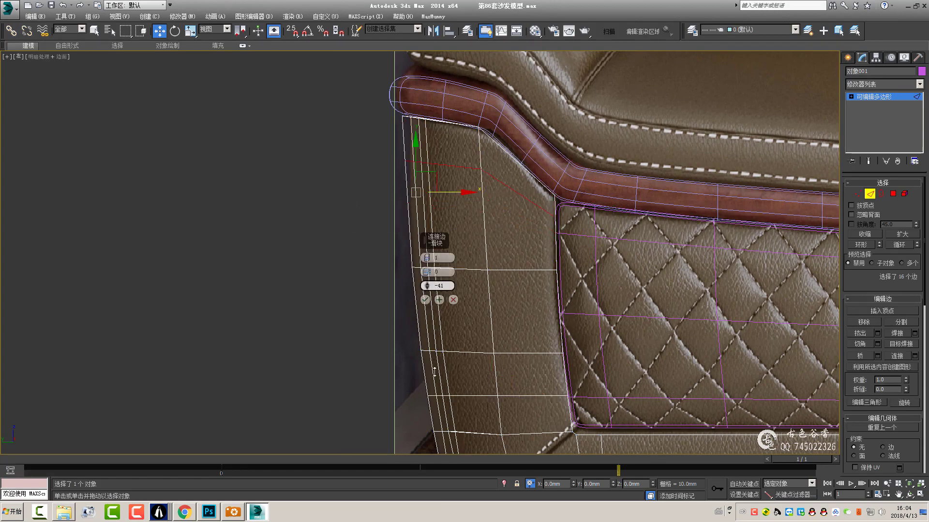
pyautogui.press('1')
pyautogui.scroll(2, 425, 249)
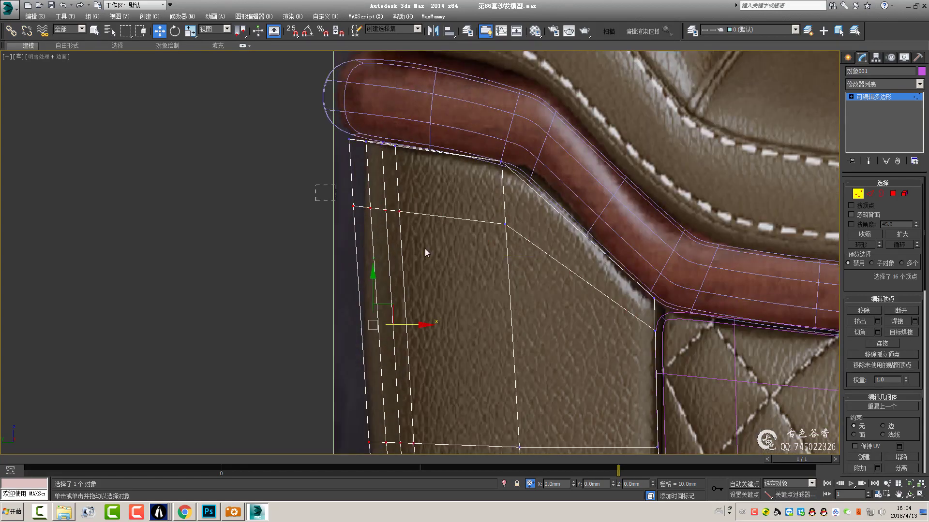
pyautogui.moveTo(392, 173); pyautogui.dragTo(393, 148)
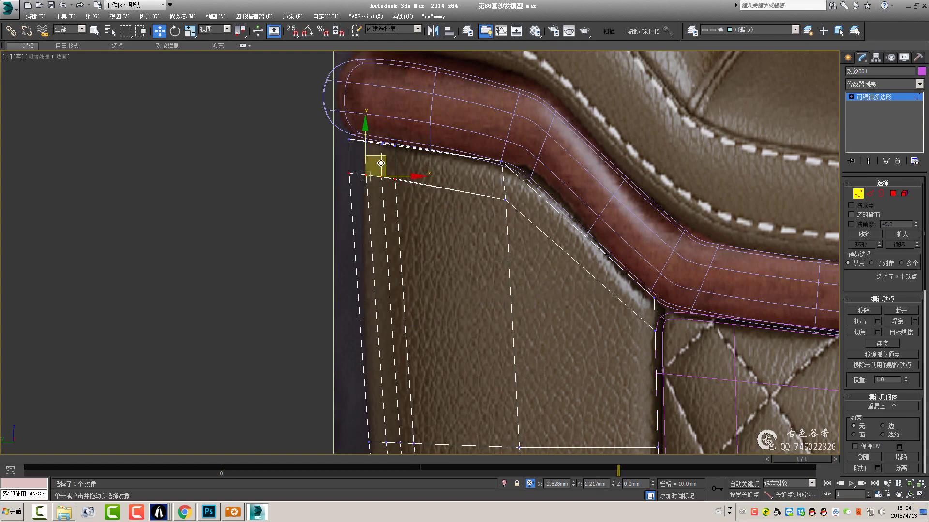
pyautogui.scroll(-2, 472, 231)
pyautogui.scroll(-2, 502, 223)
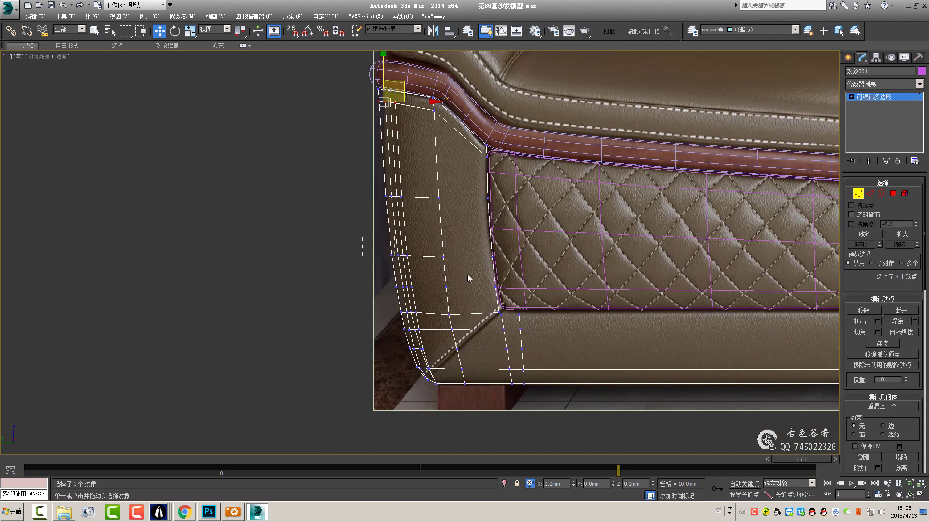
# - Select the lower vertex row and seat-corner vertices, nudging the corner vertex onto the reference stitching
pyautogui.moveTo(501, 266); pyautogui.dragTo(387, 244)
pyautogui.scroll(1, 446, 223)
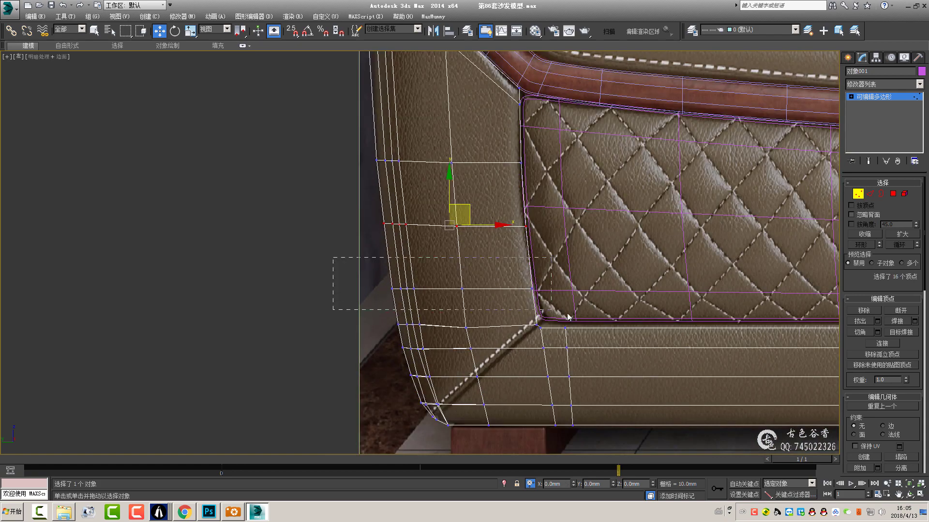
pyautogui.scroll(1, 464, 271)
pyautogui.scroll(1, 472, 267)
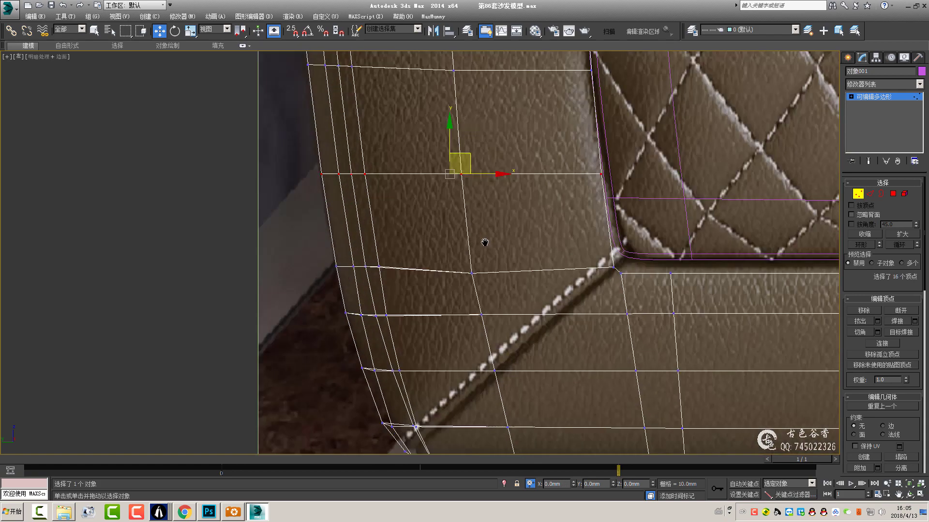
pyautogui.moveTo(462, 261); pyautogui.dragTo(486, 273)
pyautogui.scroll(-3, 495, 268)
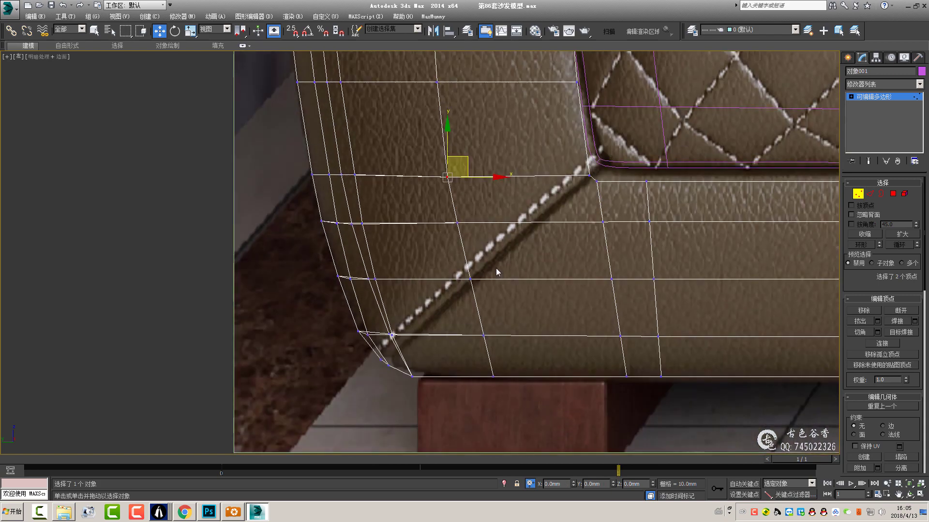
pyautogui.scroll(4, 559, 182)
pyautogui.moveTo(610, 207); pyautogui.dragTo(606, 200)
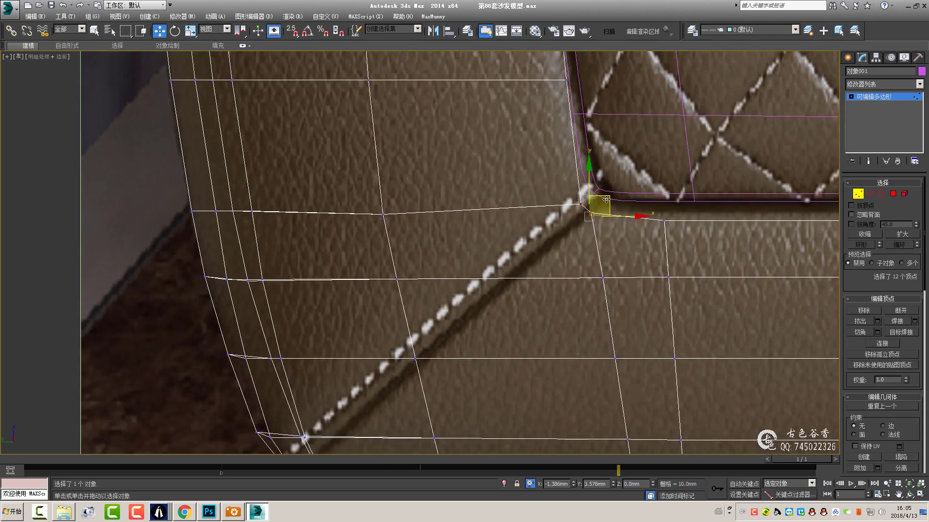
pyautogui.scroll(-5, 620, 223)
pyautogui.moveTo(454, 242); pyautogui.dragTo(485, 275, button='middle')
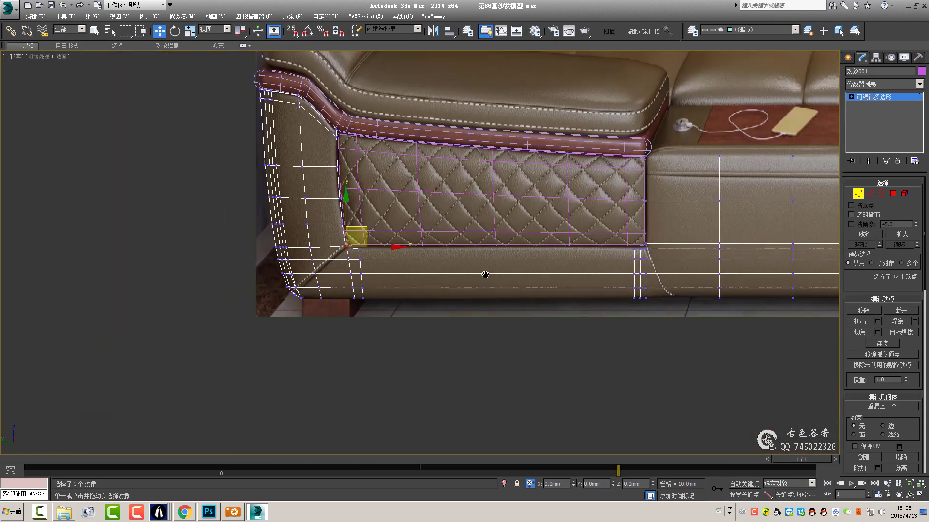
pyautogui.press('1')
pyautogui.moveTo(820, 115); pyautogui.dragTo(624, 205, button='middle')
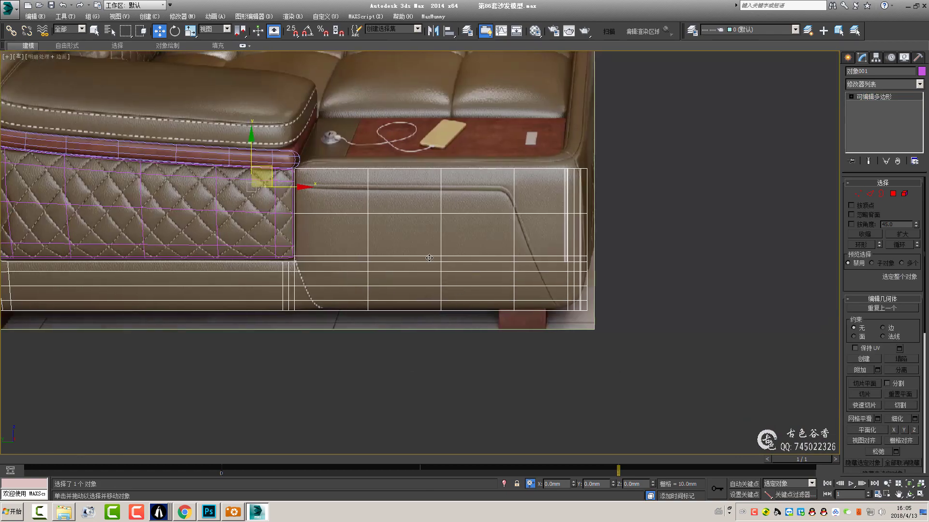
pyautogui.scroll(2, 624, 205)
pyautogui.scroll(1, 625, 206)
pyautogui.press('2')
pyautogui.doubleClick(399, 222)
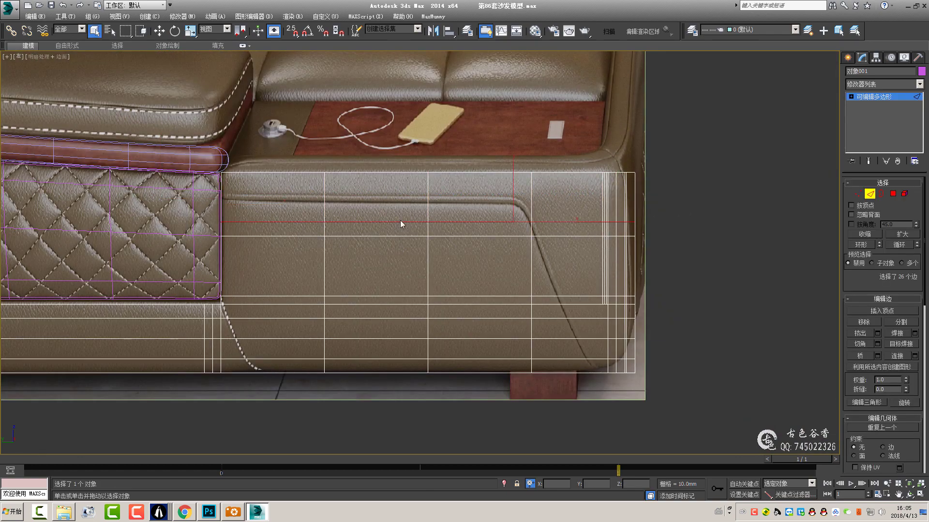
pyautogui.moveTo(233, 319); pyautogui.dragTo(331, 301, button='middle')
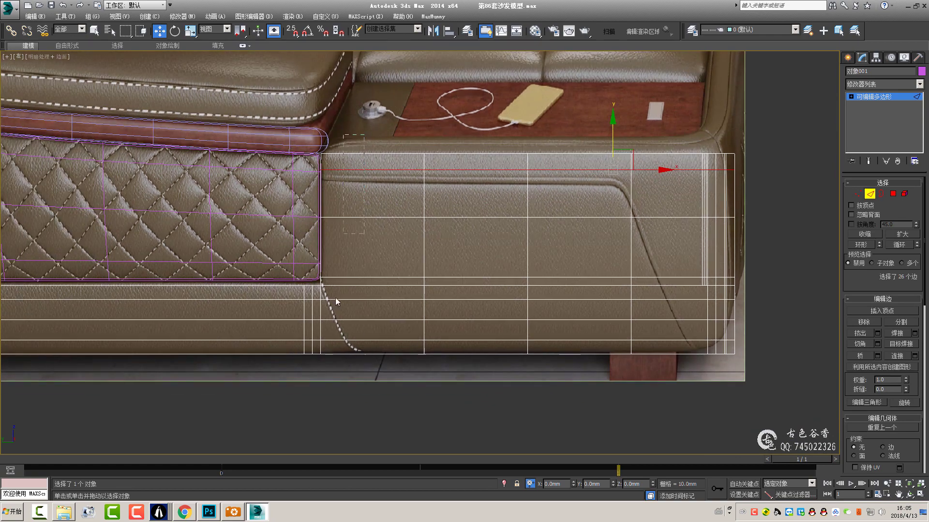
pyautogui.click(352, 340)
pyautogui.hotkey('alt', 'r')
pyautogui.hotkey('ctrl', 'shift', 'e')
pyautogui.scroll(2, 438, 270)
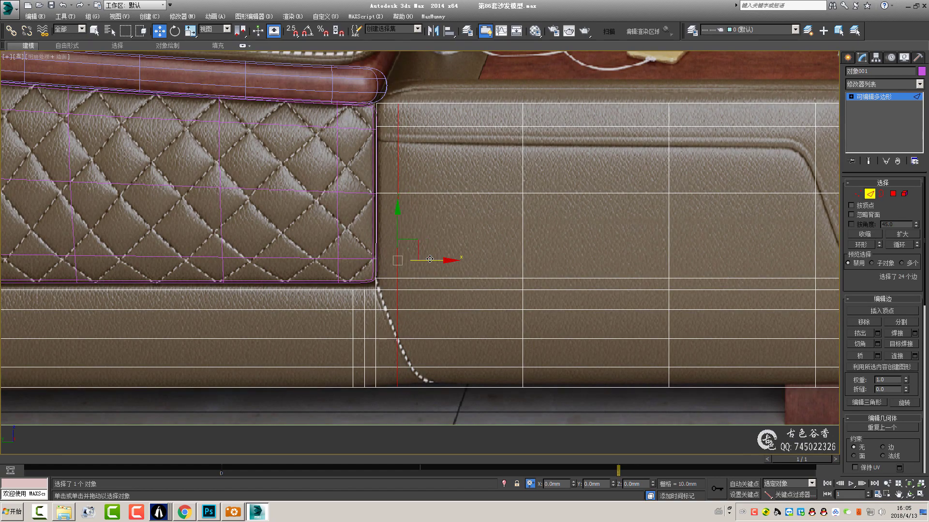
pyautogui.scroll(-4, 429, 258)
pyautogui.scroll(4, 387, 282)
pyautogui.hotkey('alt', 'w')
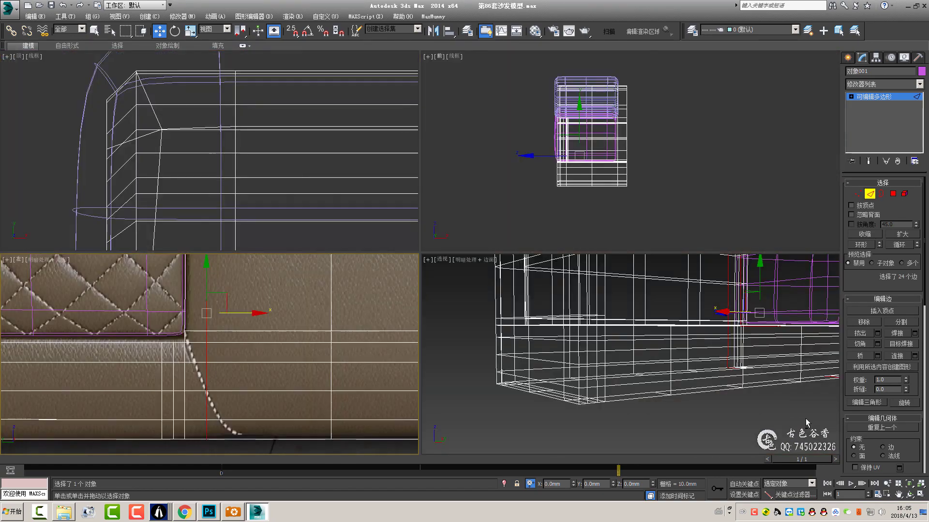
pyautogui.scroll(3, 807, 423)
pyautogui.hotkey('alt', 'w')
pyautogui.keyDown('alt'); pyautogui.moveTo(526, 326); pyautogui.dragTo(428, 295, button='middle'); pyautogui.keyUp('alt')
pyautogui.scroll(3, 428, 295)
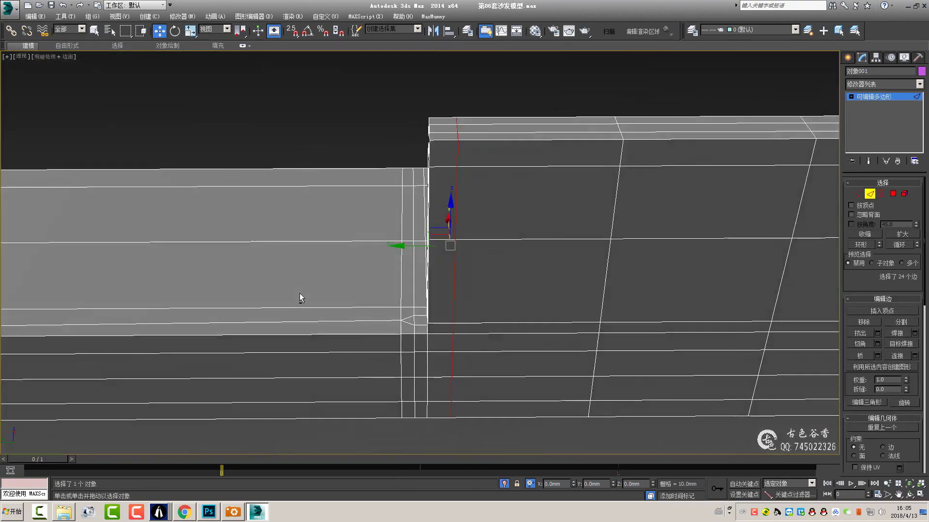
pyautogui.moveTo(300, 293)
pyautogui.mouseDown(button='middle')
pyautogui.moveTo(431, 311)
pyautogui.moveTo(611, 280)
pyautogui.moveTo(556, 224)
pyautogui.moveTo(529, 259)
pyautogui.moveTo(547, 312)
pyautogui.mouseUp(button='middle')
pyautogui.scroll(2, 430, 311)
pyautogui.scroll(-5, 529, 258)
pyautogui.press('q')
pyautogui.scroll(5, 524, 271)
pyautogui.scroll(-4, 524, 239)
pyautogui.scroll(4, 480, 319)
pyautogui.scroll(-3, 480, 315)
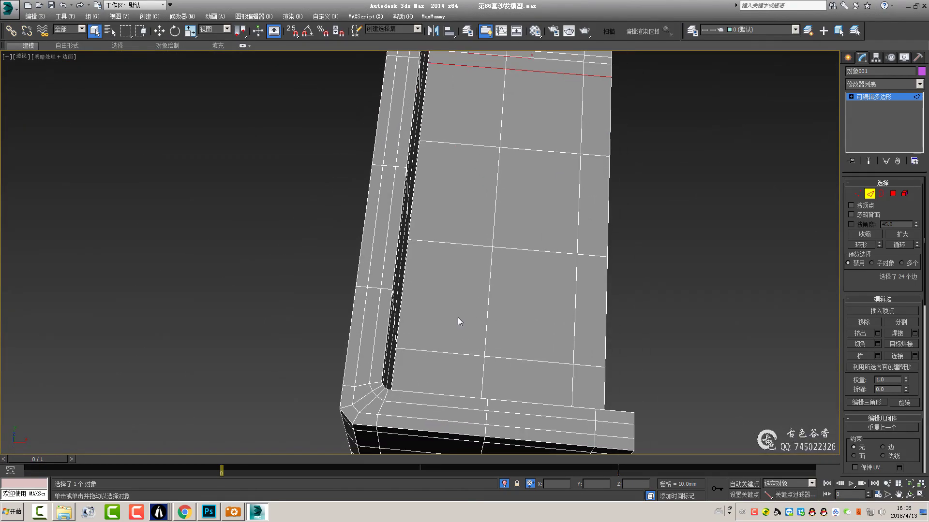
pyautogui.keyDown('alt'); pyautogui.moveTo(457, 317); pyautogui.dragTo(422, 328, button='middle'); pyautogui.keyUp('alt')
pyautogui.scroll(3, 422, 329)
# - In Polygon mode, select the first few seat-top polygons
pyautogui.keyDown('alt'); pyautogui.moveTo(336, 326); pyautogui.dragTo(205, 321, button='middle'); pyautogui.keyUp('alt')
pyautogui.press('4')
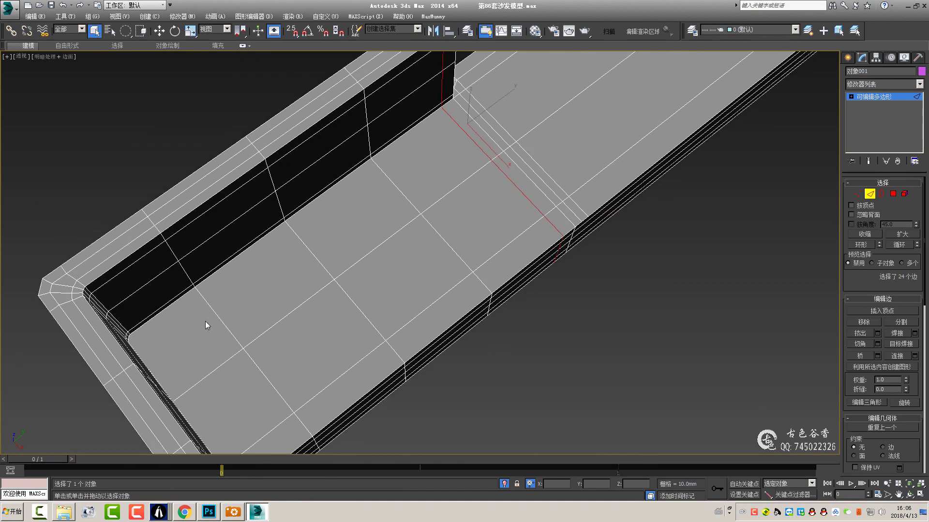
pyautogui.click(205, 321)
pyautogui.keyDown('ctrl'); pyautogui.click(264, 282); pyautogui.keyUp('ctrl')
pyautogui.keyDown('ctrl'); pyautogui.click(314, 345); pyautogui.keyUp('ctrl')
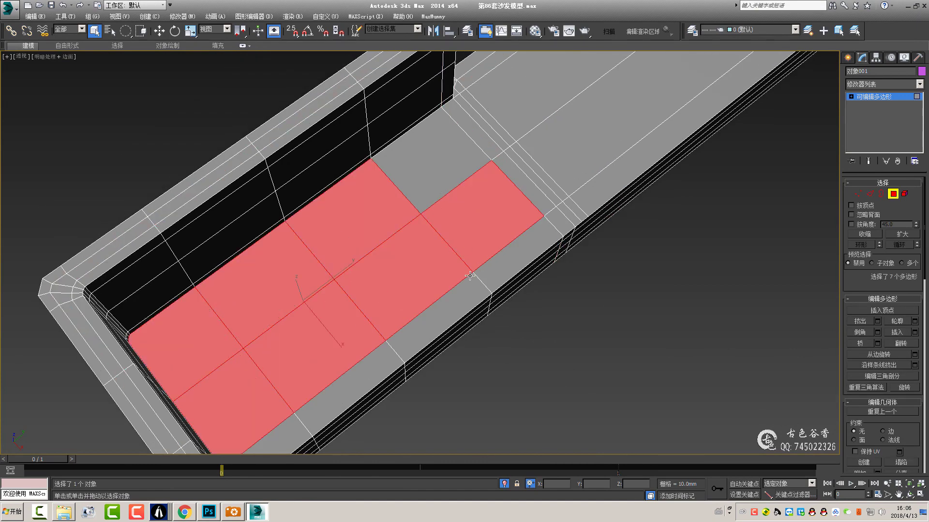
pyautogui.keyDown('alt'); pyautogui.moveTo(295, 429); pyautogui.dragTo(393, 313, button='middle'); pyautogui.keyUp('alt')
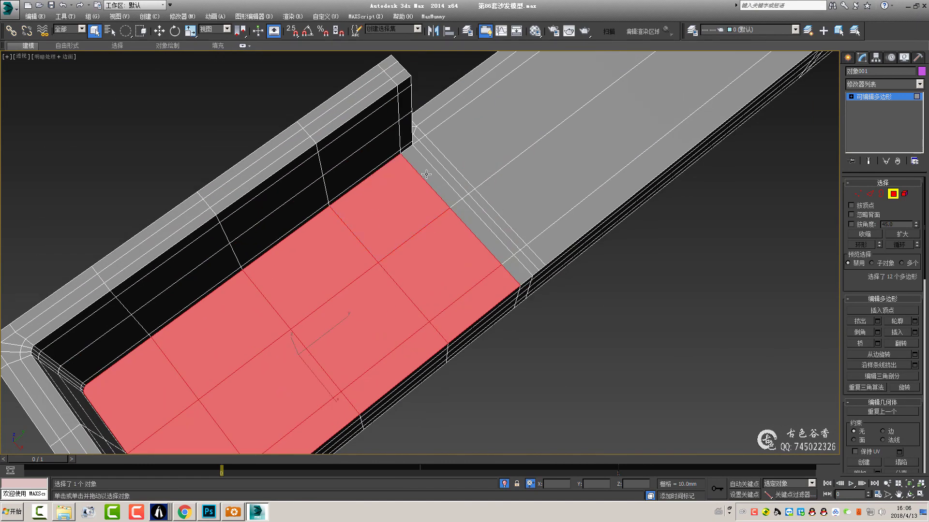
# - Add the remaining seat-strip polygons, including the one beside the backrest
pyautogui.keyDown('ctrl'); pyautogui.click(535, 250); pyautogui.keyUp('ctrl')
pyautogui.keyDown('alt'); pyautogui.moveTo(536, 250); pyautogui.dragTo(485, 219, button='middle'); pyautogui.keyUp('alt')
pyautogui.scroll(-3, 496, 190)
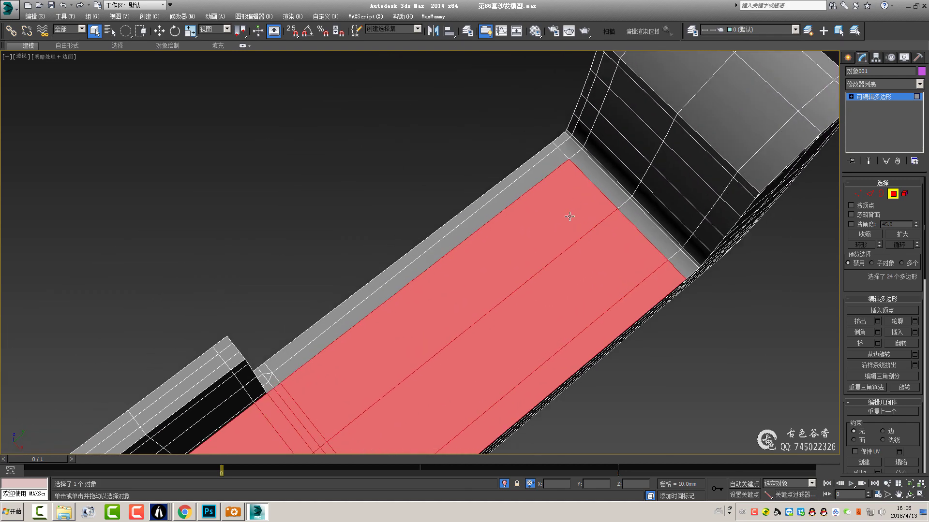
pyautogui.scroll(3, 580, 188)
pyautogui.keyDown('ctrl'); pyautogui.click(556, 183); pyautogui.keyUp('ctrl')
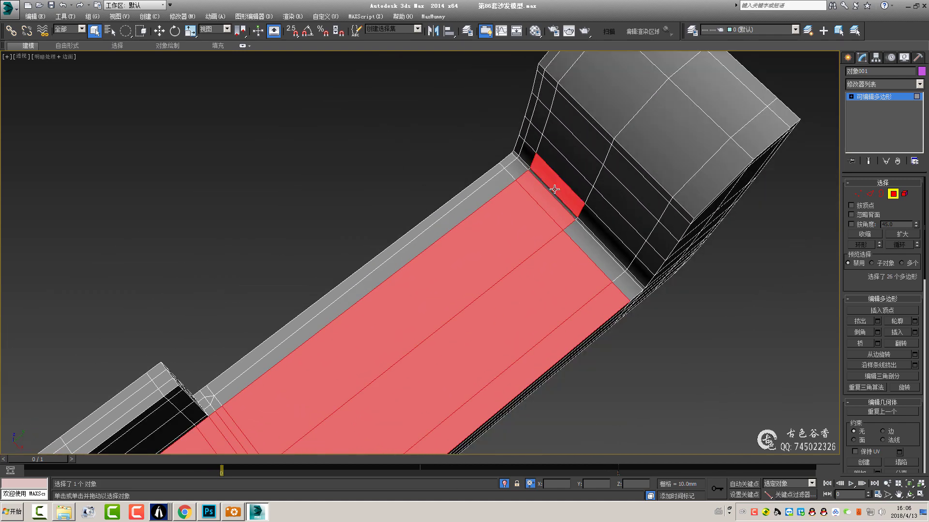
pyautogui.moveTo(557, 184)
pyautogui.keyDown('alt'); pyautogui.mouseDown(button='middle')
pyautogui.moveTo(556, 243)
pyautogui.moveTo(495, 217)
pyautogui.moveTo(748, 205)
pyautogui.mouseUp(button='middle'); pyautogui.keyUp('alt')
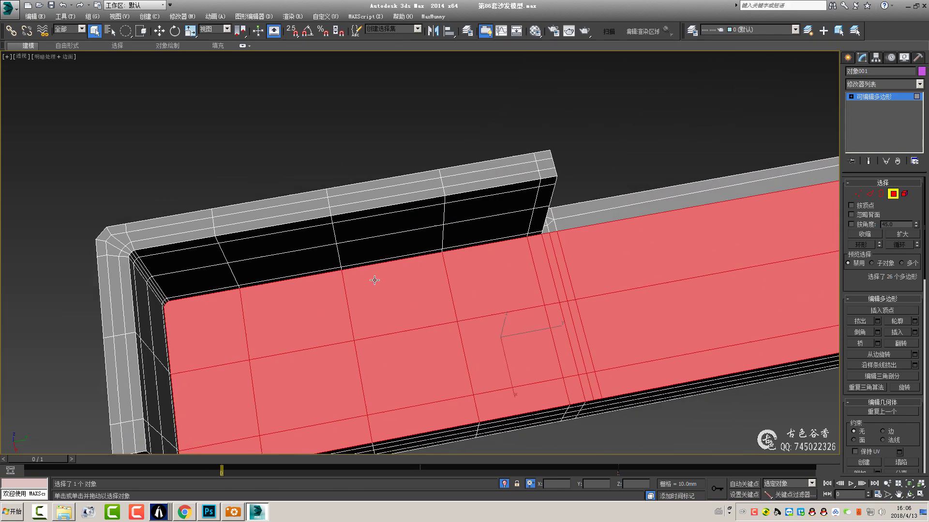
pyautogui.scroll(-2, 368, 289)
pyautogui.moveTo(393, 286); pyautogui.dragTo(290, 281, button='middle')
pyautogui.scroll(4, 224, 277)
# - Switch to a maximized Top wireframe view with rectangular region selection
pyautogui.press('1')
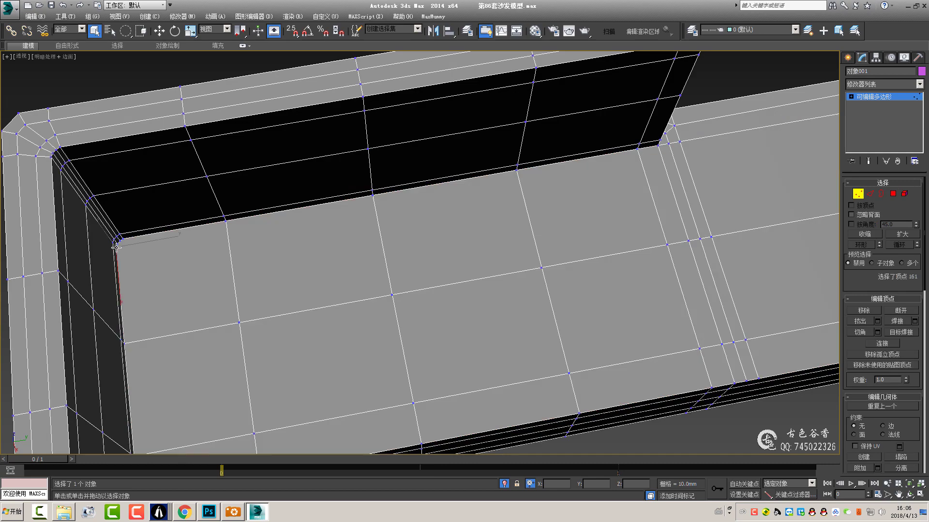
pyautogui.scroll(1, 224, 277)
pyautogui.keyDown('alt'); pyautogui.moveTo(224, 273); pyautogui.dragTo(187, 230, button='middle'); pyautogui.keyUp('alt')
pyautogui.scroll(-3, 610, 360)
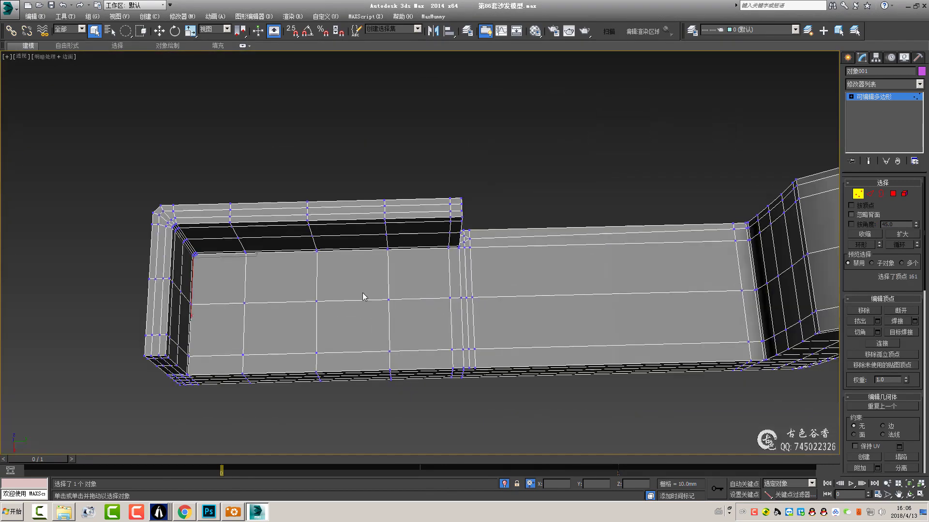
pyautogui.press('l')
pyautogui.hotkey('alt', 'w')
pyautogui.hotkey('alt', 'w')
pyautogui.press('t')
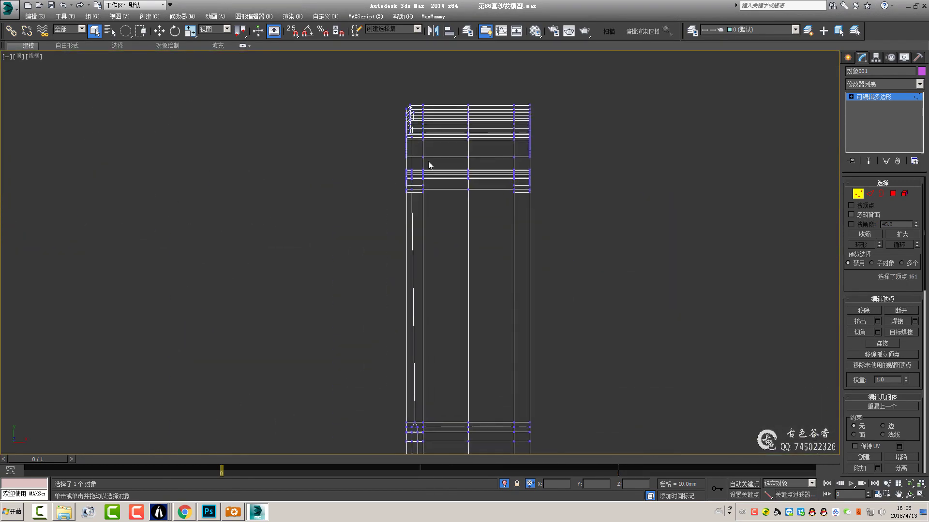
pyautogui.scroll(-2, 430, 198)
pyautogui.moveTo(130, 35); pyautogui.dragTo(126, 32)
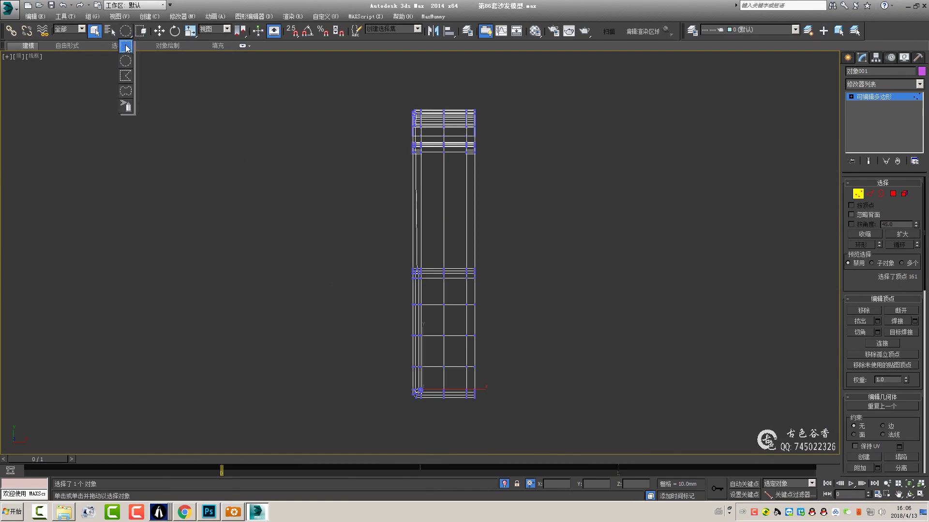
# - Select the column of edges across the seat, then return to the shaded perspective view
pyautogui.press('2')
pyautogui.moveTo(434, 95); pyautogui.dragTo(431, 431)
pyautogui.scroll(2, 485, 306)
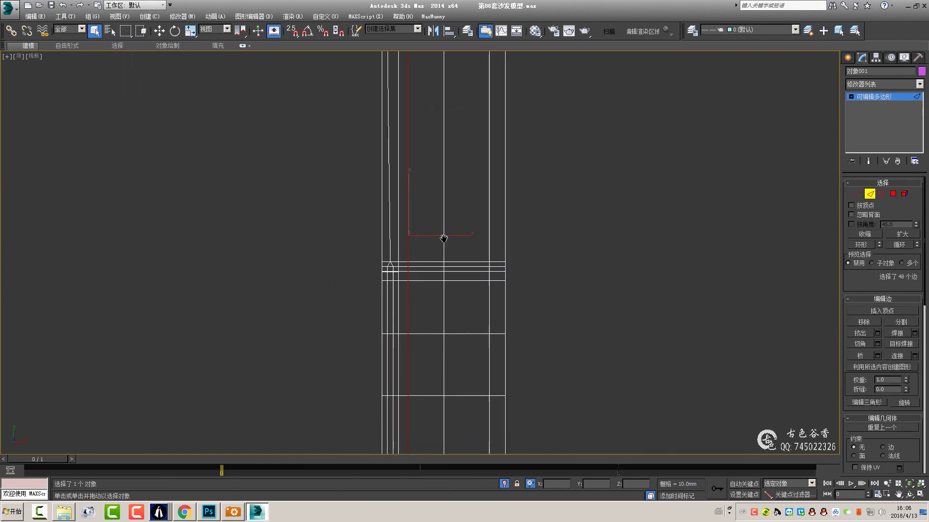
pyautogui.scroll(1, 439, 205)
pyautogui.scroll(-5, 883, 339)
pyautogui.click(893, 365)
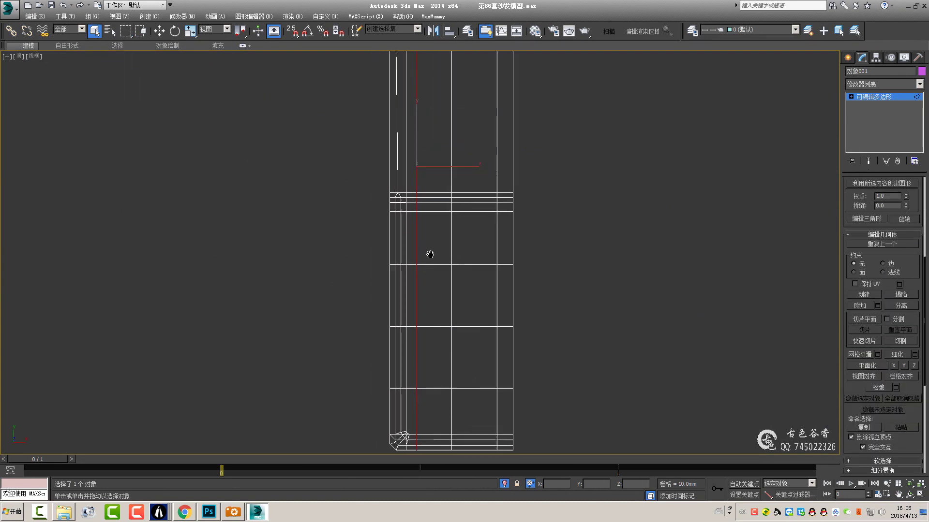
pyautogui.press('w')
pyautogui.hotkey('alt', 'w')
pyautogui.hotkey('alt', 'w')
# - Select the edge loop running along the seat's left side
pyautogui.scroll(2, 397, 330)
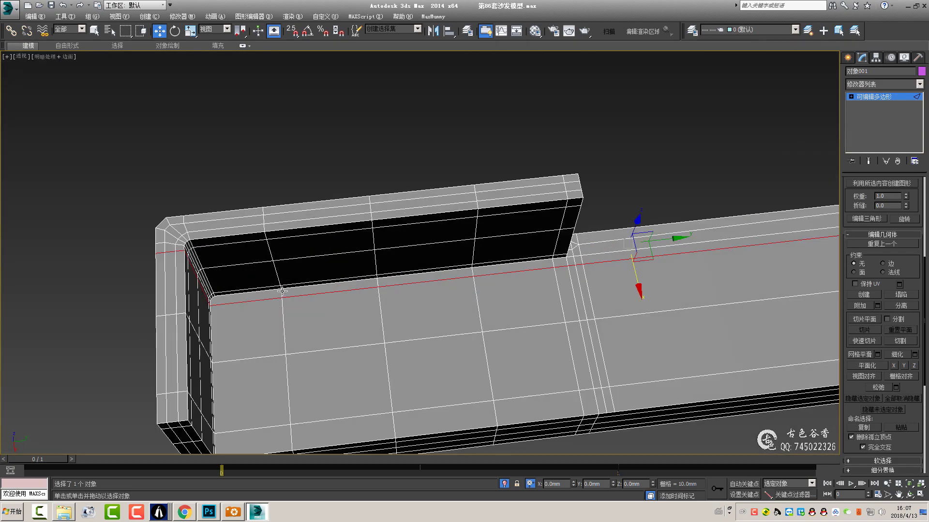
pyautogui.scroll(2, 290, 320)
pyautogui.scroll(3, 224, 328)
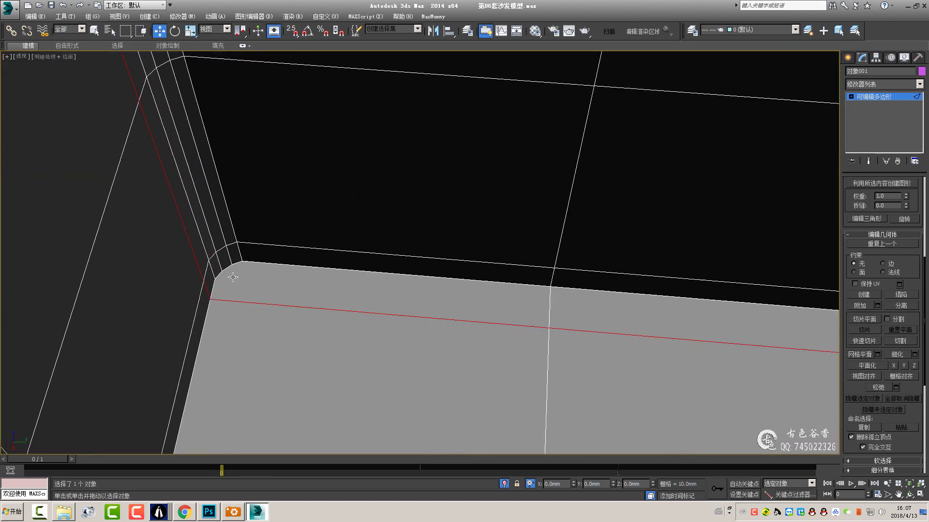
pyautogui.scroll(-4, 234, 280)
pyautogui.scroll(-1, 363, 320)
pyautogui.scroll(3, 242, 262)
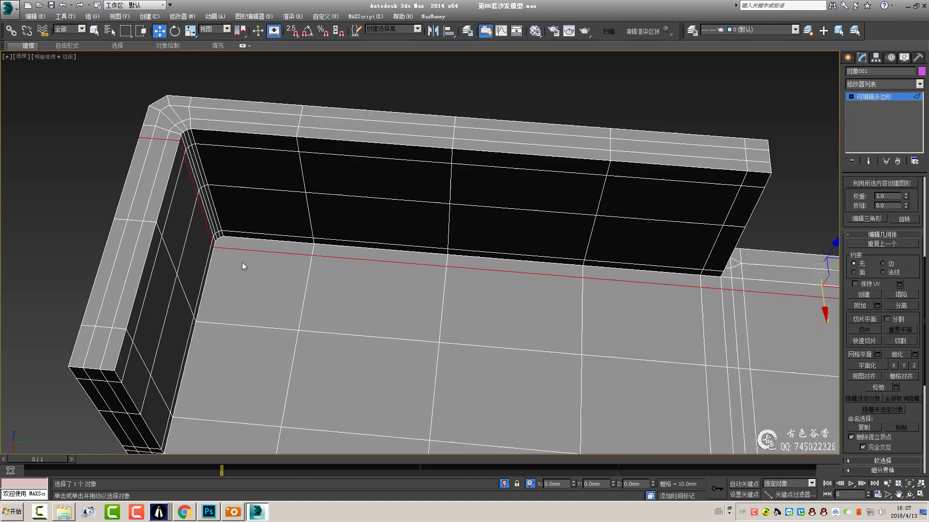
pyautogui.scroll(4, 220, 185)
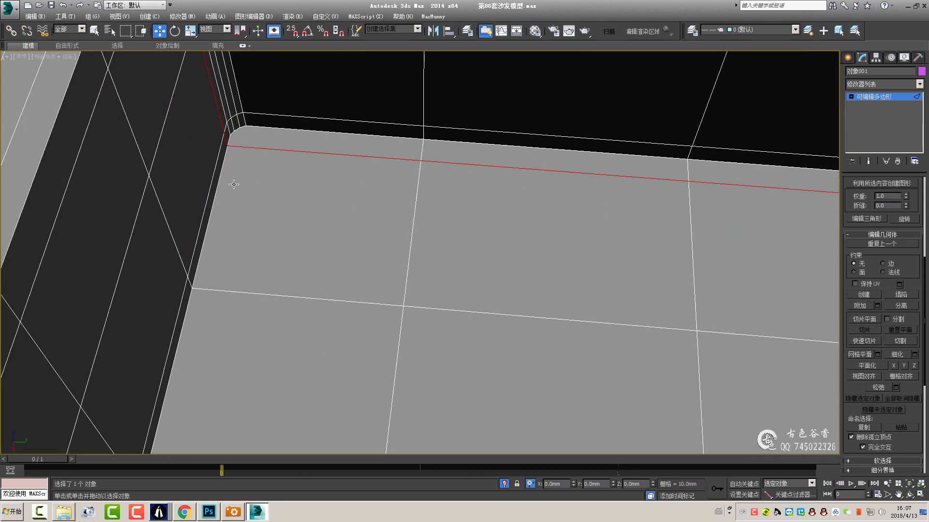
pyautogui.scroll(-2, 268, 166)
pyautogui.press('1')
pyautogui.scroll(-2, 274, 161)
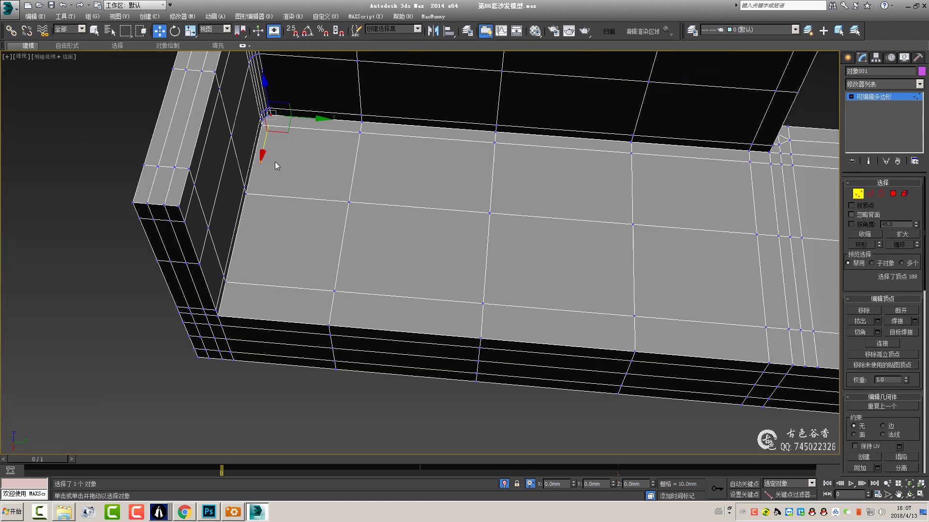
pyautogui.press('2')
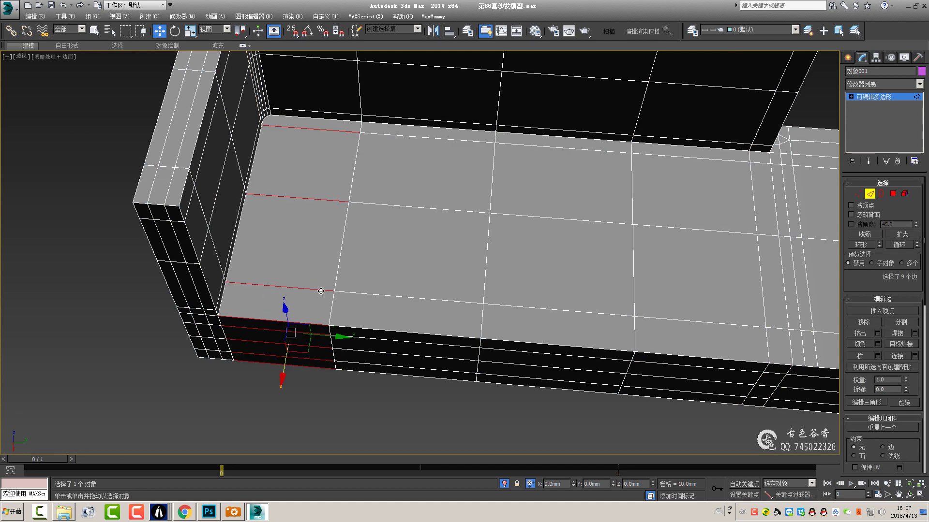
pyautogui.doubleClick(251, 291)
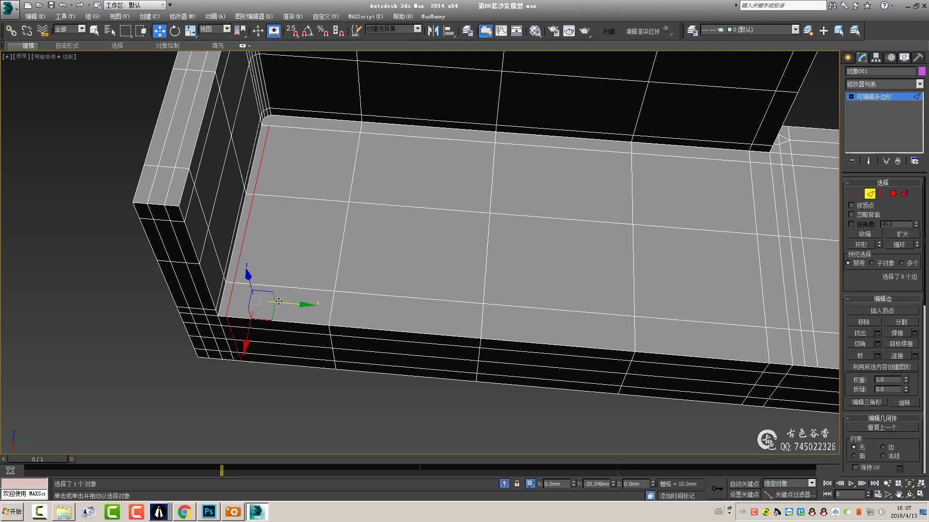
# - Select two corner vertices, inspect the seat corner, and clear the edge selection
pyautogui.scroll(3, 279, 301)
pyautogui.press('1')
pyautogui.scroll(2, 290, 195)
pyautogui.keyDown('ctrl'); pyautogui.click(293, 164); pyautogui.keyUp('ctrl')
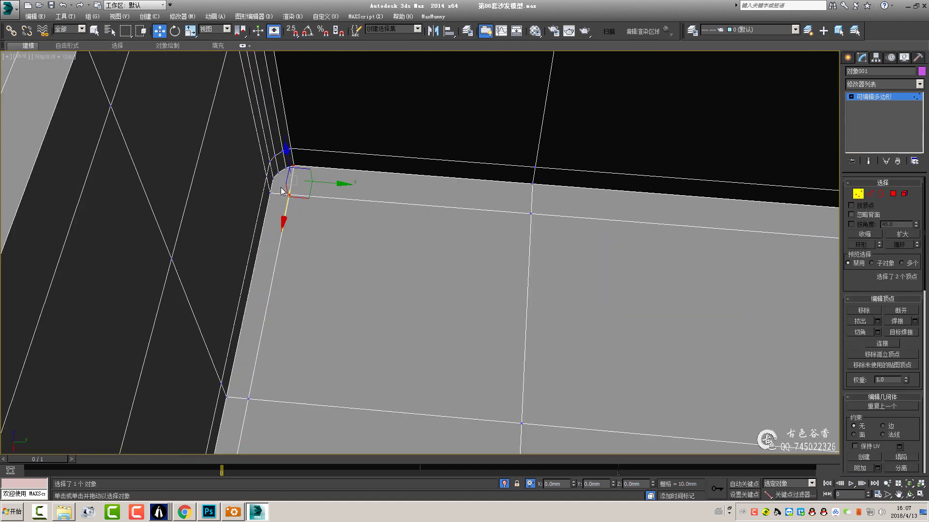
pyautogui.keyDown('alt'); pyautogui.moveTo(273, 179); pyautogui.dragTo(296, 210, button='middle'); pyautogui.keyUp('alt')
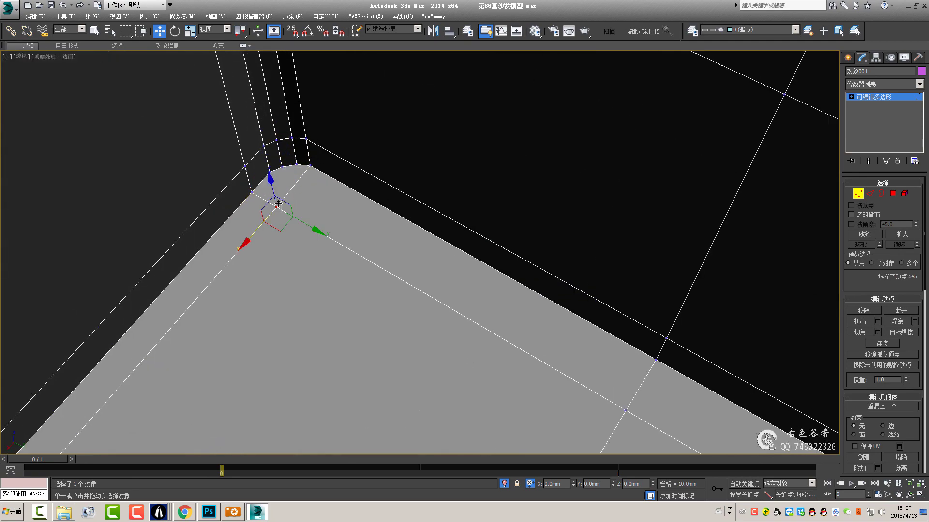
pyautogui.press('2')
pyautogui.moveTo(317, 244)
pyautogui.keyDown('alt'); pyautogui.mouseDown(button='middle')
pyautogui.moveTo(294, 266)
pyautogui.moveTo(419, 223)
pyautogui.moveTo(419, 256)
pyautogui.moveTo(392, 264)
pyautogui.moveTo(271, 256)
pyautogui.moveTo(397, 240)
pyautogui.moveTo(408, 250)
pyautogui.moveTo(413, 219)
pyautogui.moveTo(422, 283)
pyautogui.mouseUp(button='middle'); pyautogui.keyUp('alt')
pyautogui.click(271, 257)
pyautogui.scroll(-5, 423, 282)
pyautogui.scroll(5, 136, 146)
# - Select the inner-corner vertex at the rounded seat corner and orbit to inspect it
pyautogui.press('1')
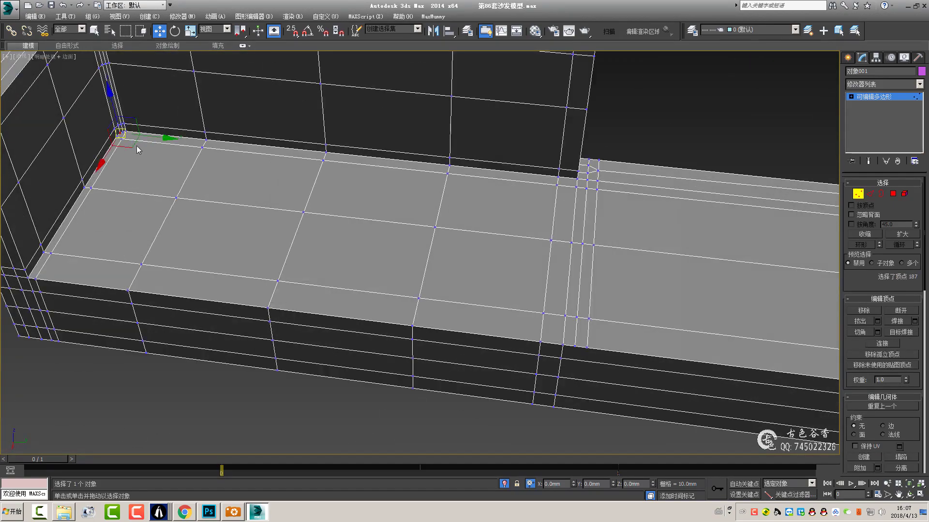
pyautogui.keyDown('alt'); pyautogui.moveTo(136, 146); pyautogui.dragTo(270, 258, button='middle'); pyautogui.keyUp('alt')
pyautogui.scroll(-3, 357, 234)
pyautogui.scroll(-1, 363, 226)
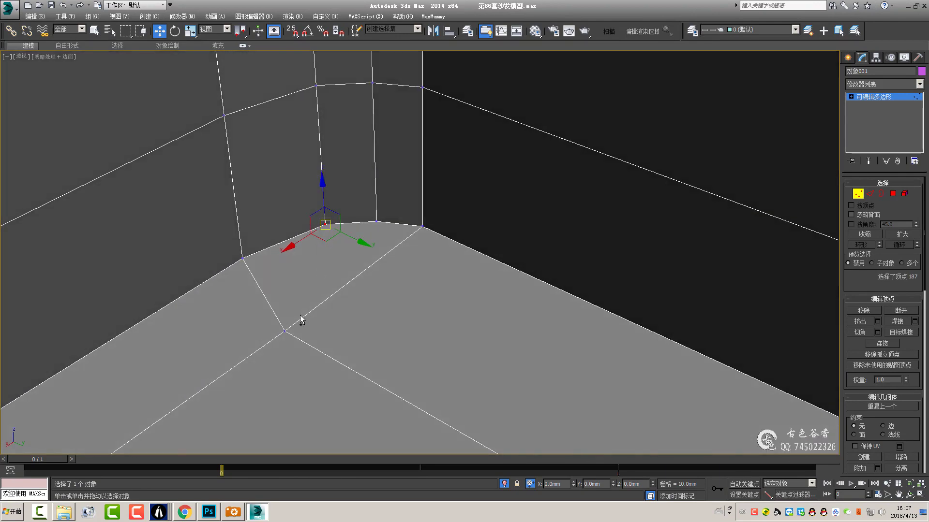
pyautogui.click(284, 331)
pyautogui.click(284, 332)
pyautogui.moveTo(284, 334)
pyautogui.keyDown('alt'); pyautogui.mouseDown(button='middle')
pyautogui.moveTo(325, 338)
pyautogui.moveTo(290, 333)
pyautogui.mouseUp(button='middle'); pyautogui.keyUp('alt')
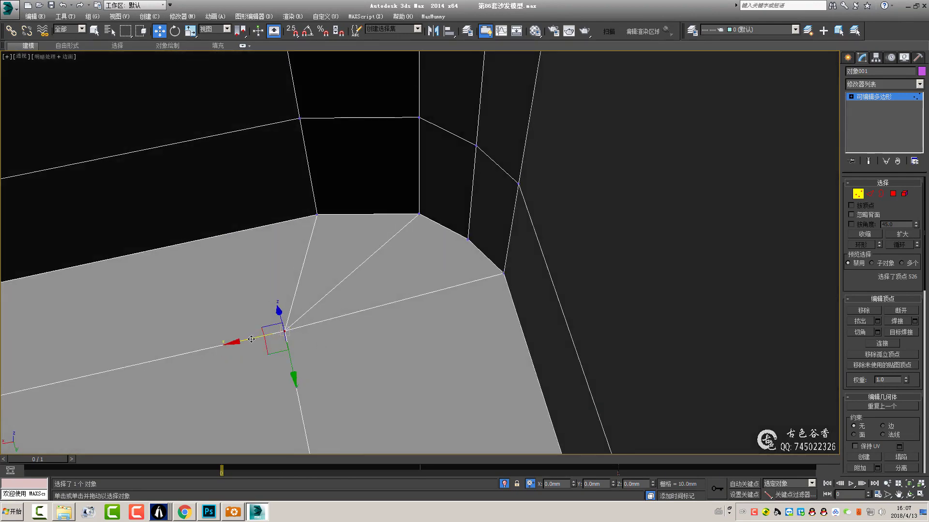
pyautogui.scroll(2, 372, 349)
pyautogui.scroll(-3, 372, 348)
pyautogui.scroll(-3, 529, 337)
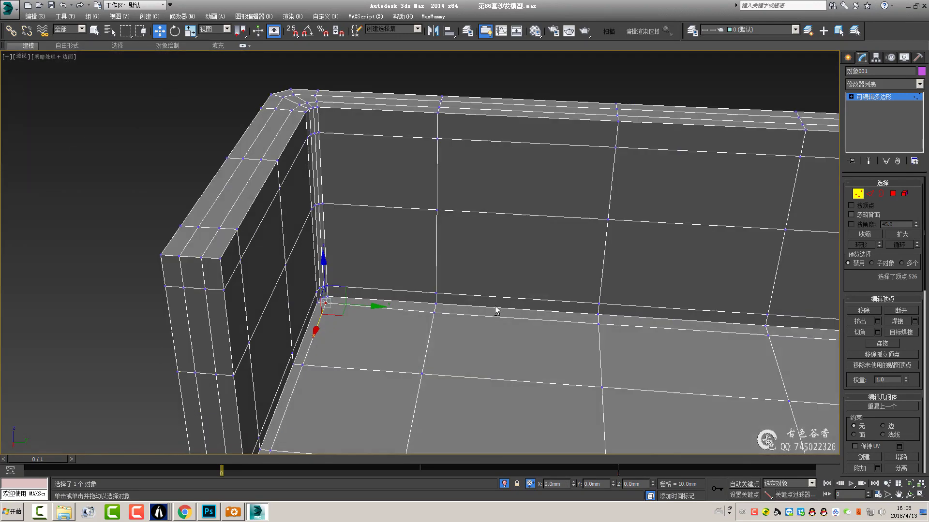
pyautogui.keyDown('alt'); pyautogui.moveTo(498, 311); pyautogui.dragTo(429, 355, button='middle'); pyautogui.keyUp('alt')
# - Select the back post's vertical corner edges at the seat's inner corner
pyautogui.press('2')
pyautogui.keyDown('alt'); pyautogui.click(342, 330); pyautogui.keyUp('alt')
pyautogui.scroll(-3, 342, 330)
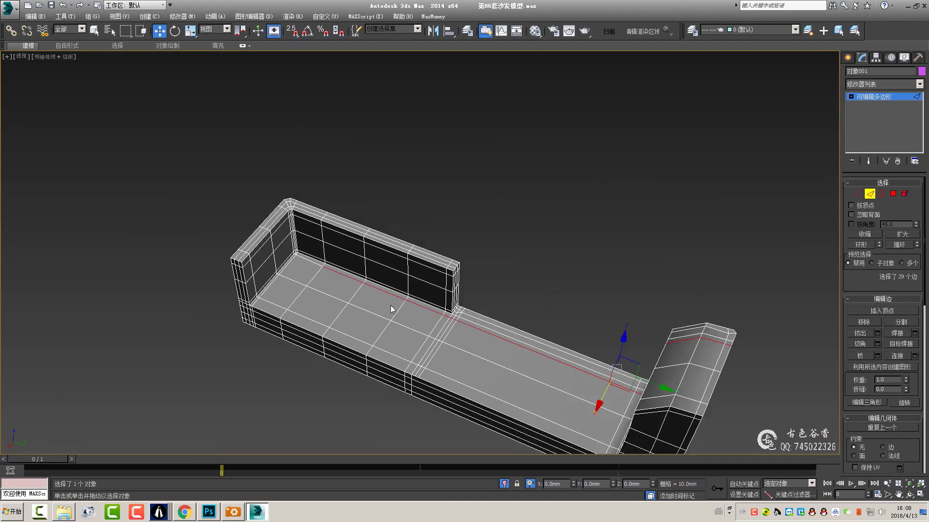
pyautogui.scroll(2, 561, 344)
pyautogui.keyDown('alt'); pyautogui.moveTo(561, 344); pyautogui.dragTo(505, 209, button='middle'); pyautogui.keyUp('alt')
pyautogui.scroll(2, 505, 209)
pyautogui.scroll(4, 504, 209)
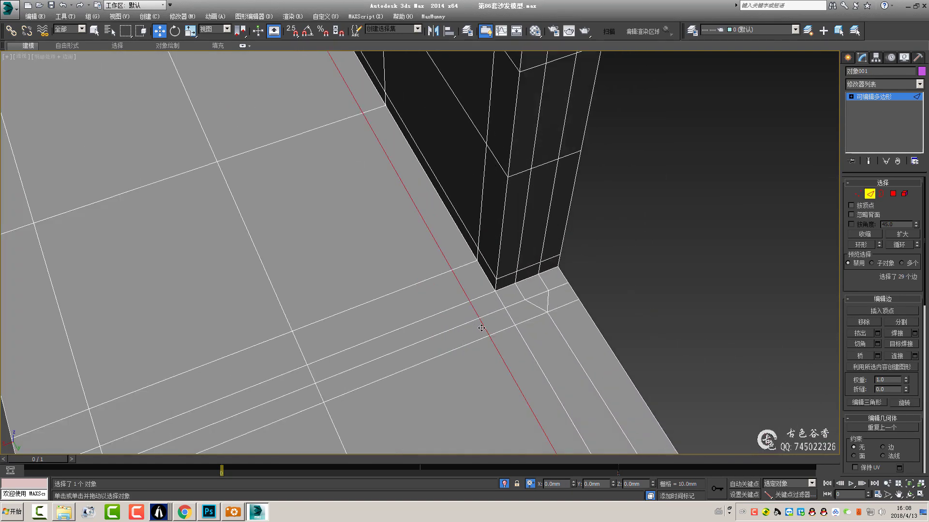
pyautogui.press('1')
pyautogui.scroll(2, 516, 324)
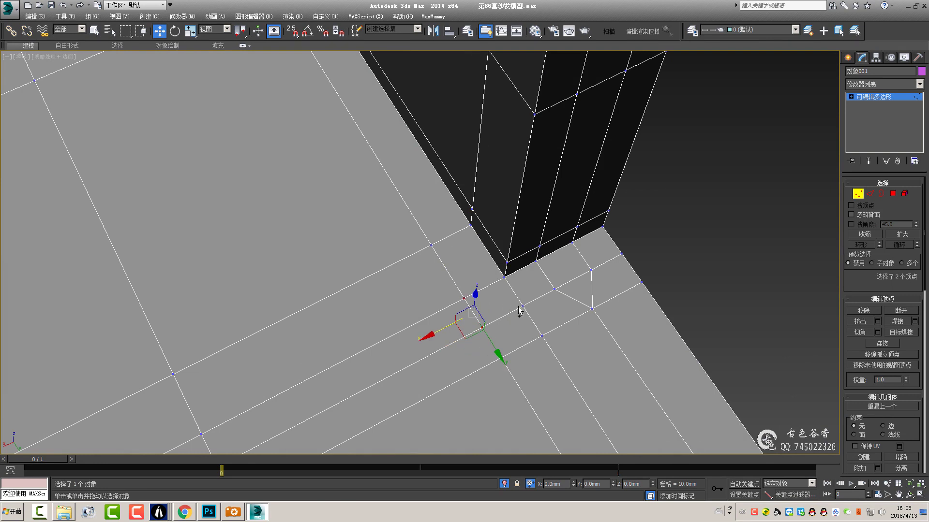
pyautogui.press('2')
pyautogui.click(490, 333)
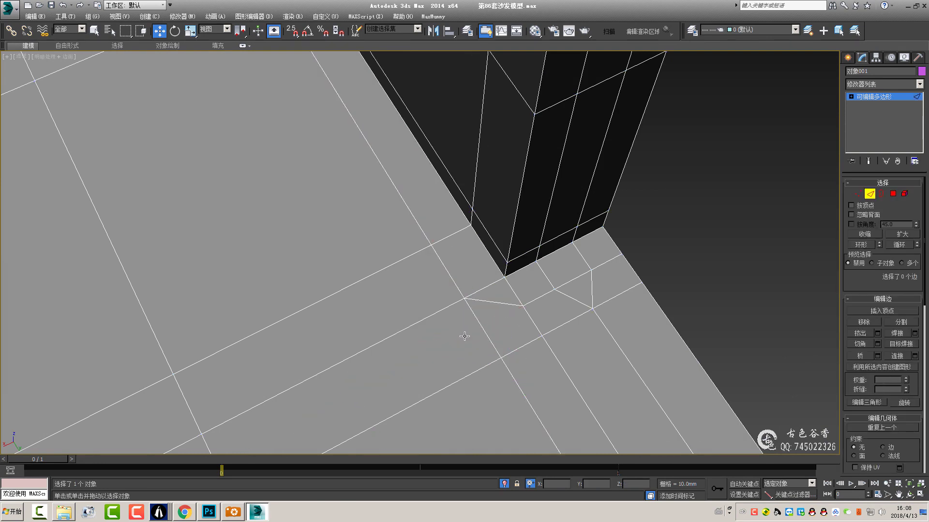
pyautogui.click(479, 310)
pyautogui.keyDown('alt'); pyautogui.moveTo(479, 310); pyautogui.dragTo(490, 311, button='middle'); pyautogui.keyUp('alt')
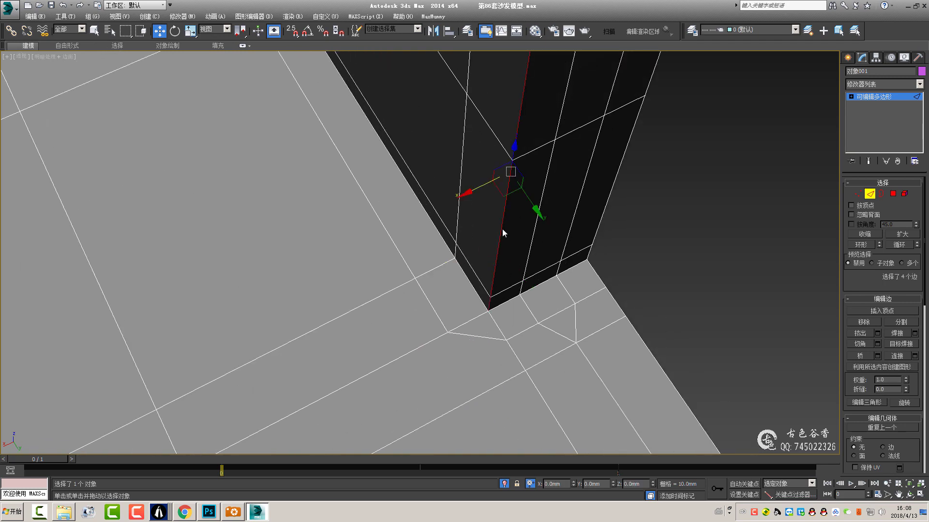
pyautogui.scroll(-3, 502, 231)
pyautogui.scroll(3, 504, 232)
# - Chamfer the post's corner edges by about 6 mm with one segment
pyautogui.hotkey('ctrl', 'shift', 'c')
pyautogui.click(429, 272)
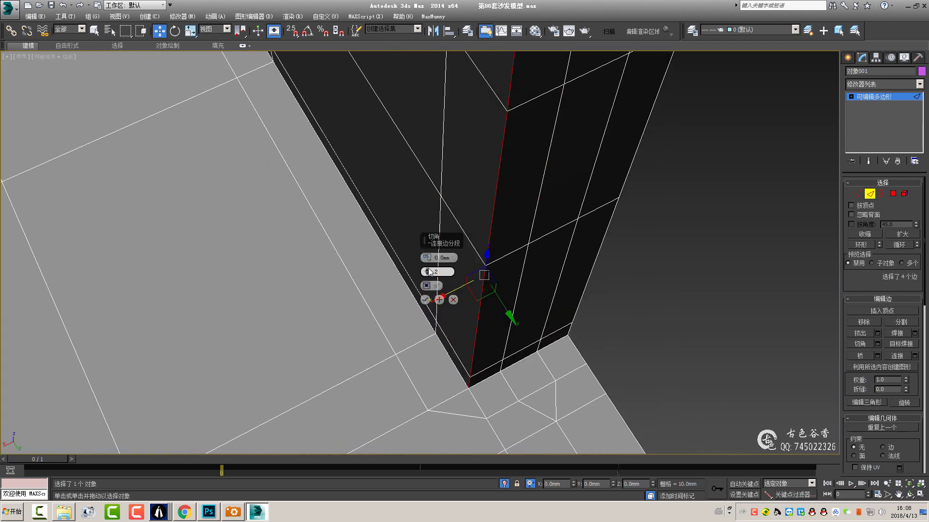
pyautogui.moveTo(428, 254); pyautogui.dragTo(435, 225)
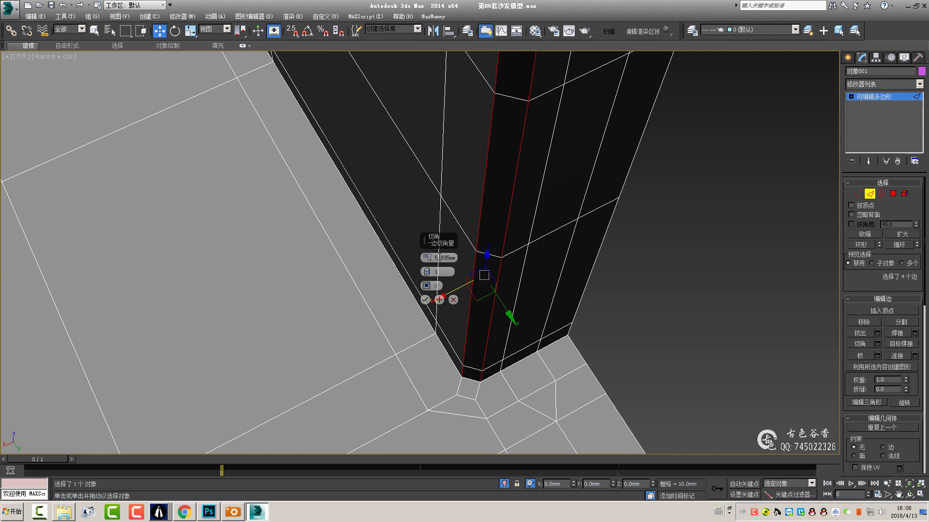
pyautogui.click(425, 300)
# - Clear the selection and select the edge loop around the post's base
pyautogui.click(468, 382)
pyautogui.moveTo(468, 382)
pyautogui.keyDown('alt'); pyautogui.mouseDown(button='middle')
pyautogui.moveTo(437, 383)
pyautogui.moveTo(446, 326)
pyautogui.moveTo(408, 276)
pyautogui.mouseUp(button='middle'); pyautogui.keyUp('alt')
pyautogui.scroll(-4, 436, 383)
pyautogui.scroll(4, 407, 356)
pyautogui.doubleClick(408, 276)
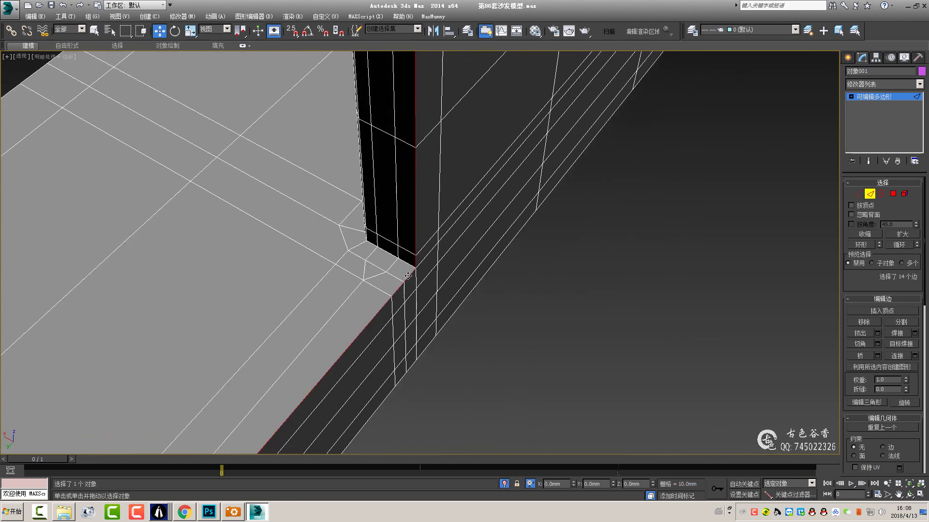
pyautogui.scroll(-3, 407, 264)
pyautogui.scroll(3, 445, 248)
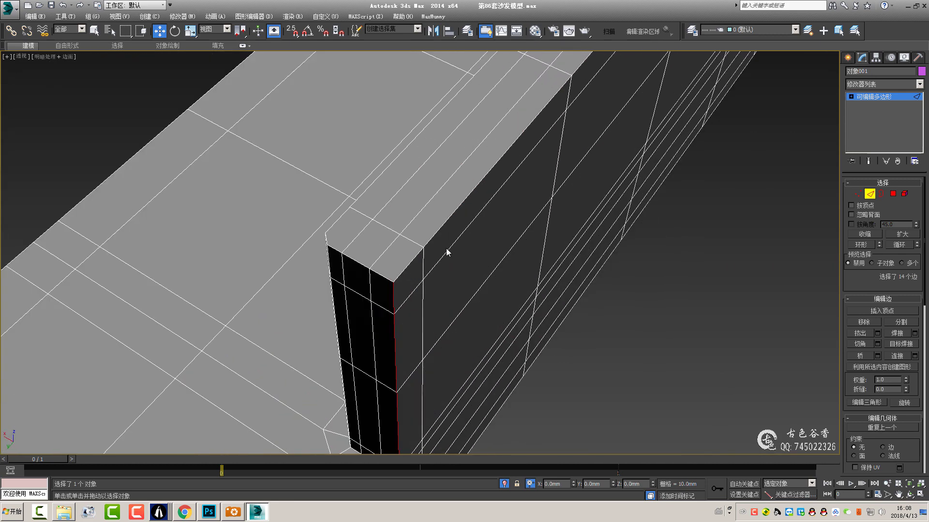
pyautogui.scroll(-1, 408, 264)
pyautogui.scroll(-3, 407, 264)
# - Compare the model against the sofa reference photos in ACDSee
pyautogui.hotkey('alt', 'Tab')
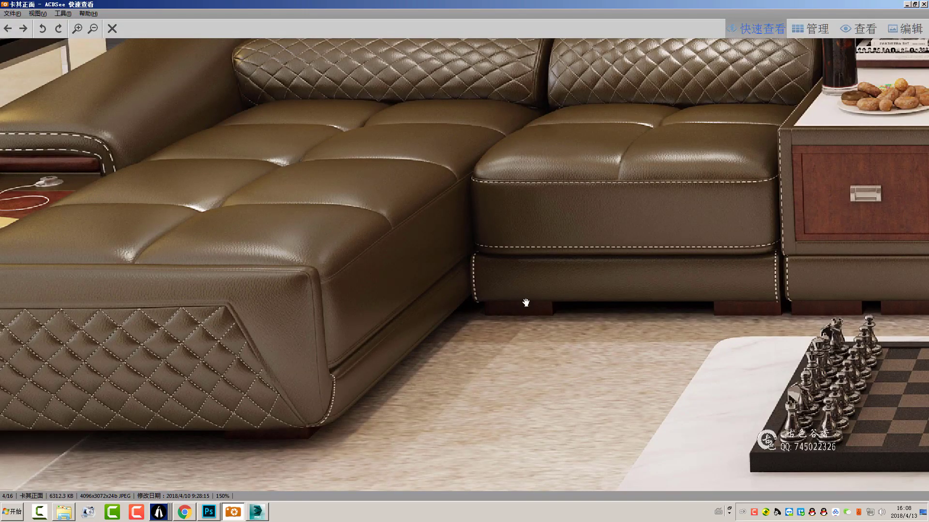
pyautogui.scroll(-1, 396, 307)
pyautogui.scroll(-1, 396, 308)
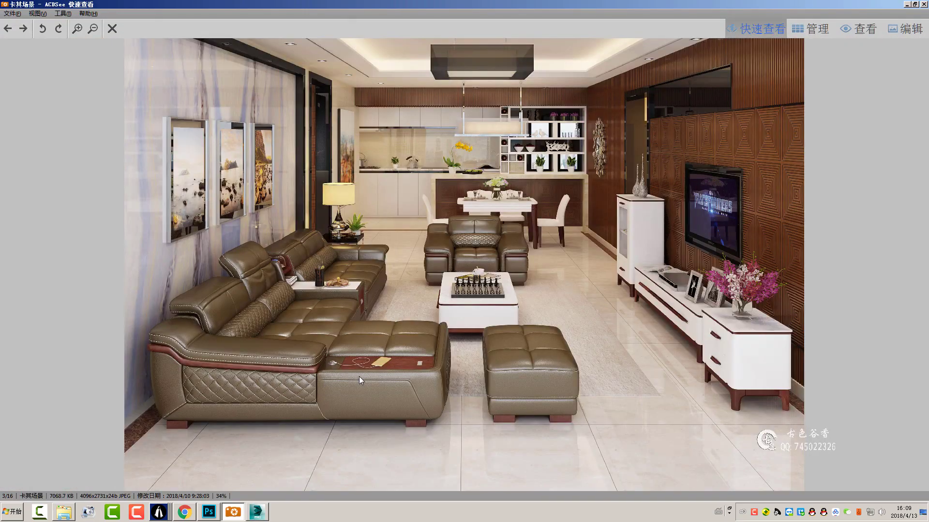
pyautogui.keyDown('ctrl'); pyautogui.scroll(3, 360, 373); pyautogui.keyUp('ctrl')
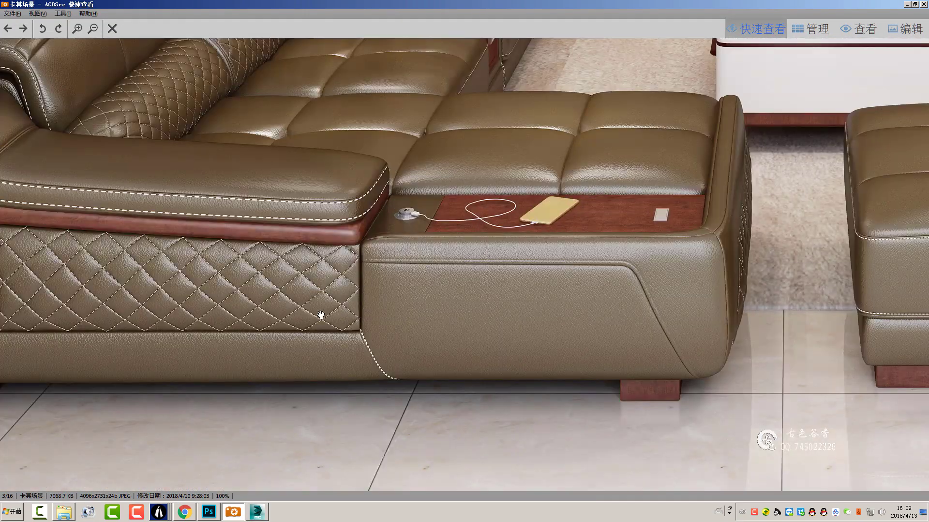
pyautogui.keyDown('ctrl'); pyautogui.scroll(-3, 321, 315); pyautogui.keyUp('ctrl')
pyautogui.click(257, 511)
pyautogui.scroll(2, 503, 245)
# - Recheck the reference photo, then add the backrest's top edge loop to the post-base loop selection
pyautogui.scroll(3, 494, 211)
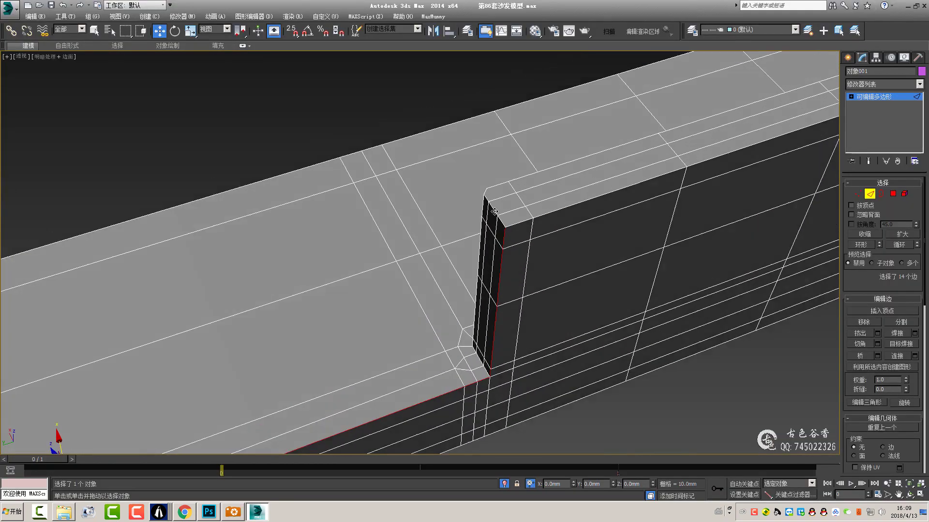
pyautogui.scroll(3, 522, 252)
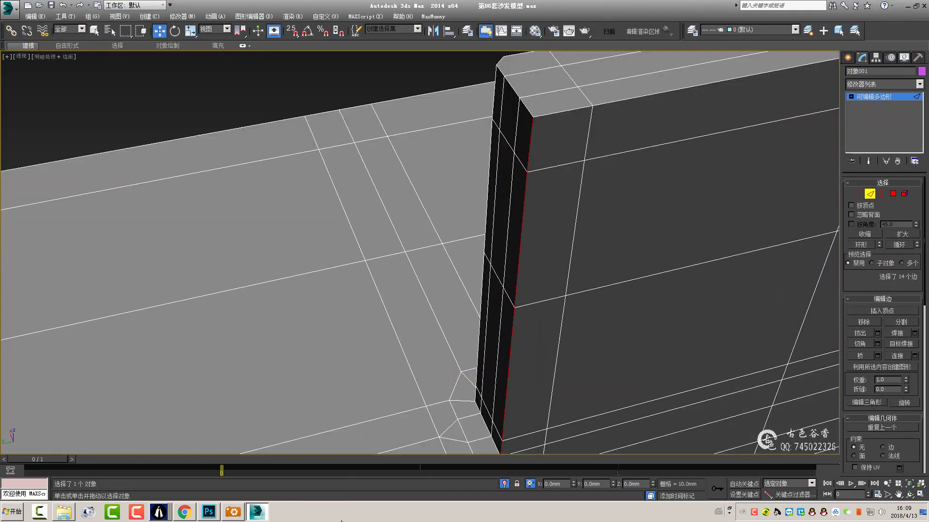
pyautogui.click(234, 512)
pyautogui.click(256, 512)
pyautogui.scroll(-2, 503, 222)
pyautogui.scroll(-1, 464, 230)
pyautogui.scroll(3, 428, 237)
pyautogui.scroll(-3, 427, 237)
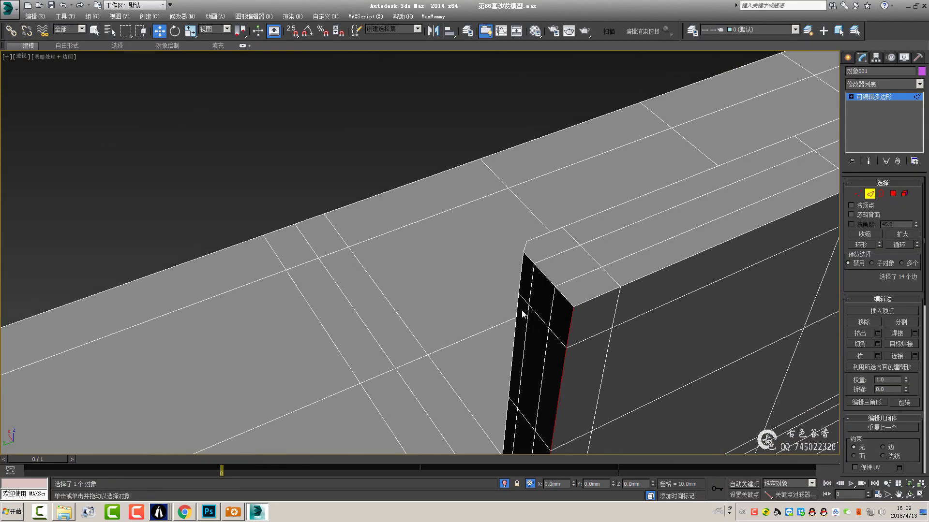
pyautogui.keyDown('ctrl'); pyautogui.doubleClick(441, 250); pyautogui.keyUp('ctrl')
# - Chamfer the selected top edge loops of the backrest
pyautogui.scroll(-4, 491, 296)
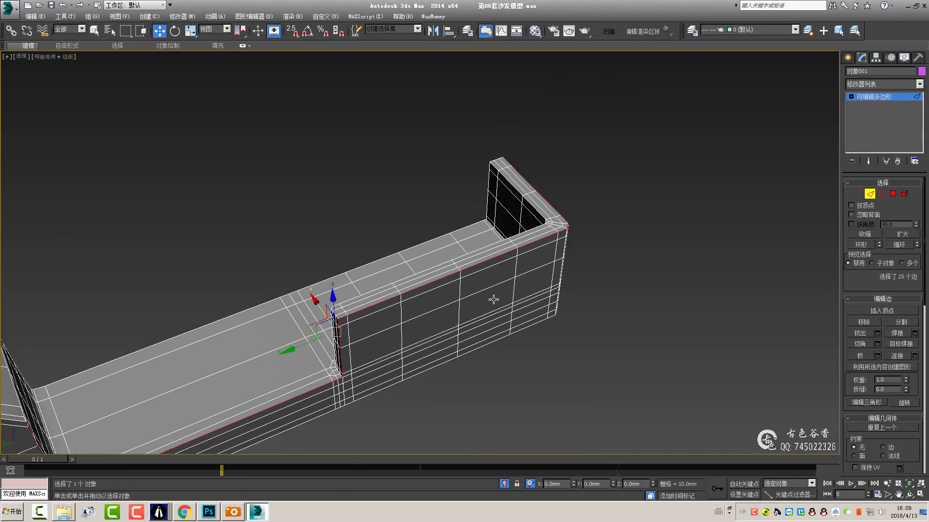
pyautogui.moveTo(491, 296)
pyautogui.keyDown('alt'); pyautogui.mouseDown(button='middle')
pyautogui.moveTo(557, 278)
pyautogui.moveTo(472, 281)
pyautogui.moveTo(676, 236)
pyautogui.mouseUp(button='middle'); pyautogui.keyUp('alt')
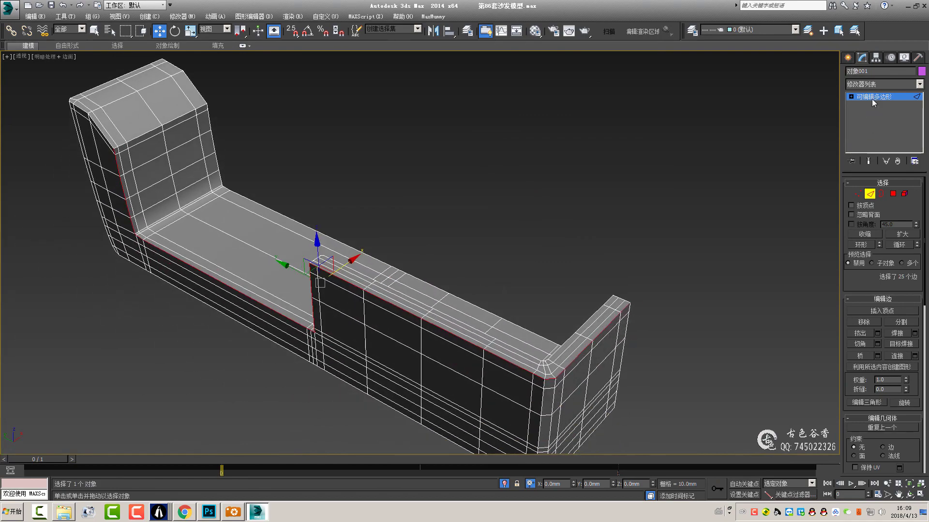
pyautogui.click(877, 344)
pyautogui.keyDown('alt'); pyautogui.moveTo(435, 290); pyautogui.dragTo(484, 271, button='middle'); pyautogui.keyUp('alt')
pyautogui.click(97, 114)
pyautogui.click(677, 145)
# - Connect the seat's edge ring with four new crosswise edge loops
pyautogui.scroll(5, 505, 208)
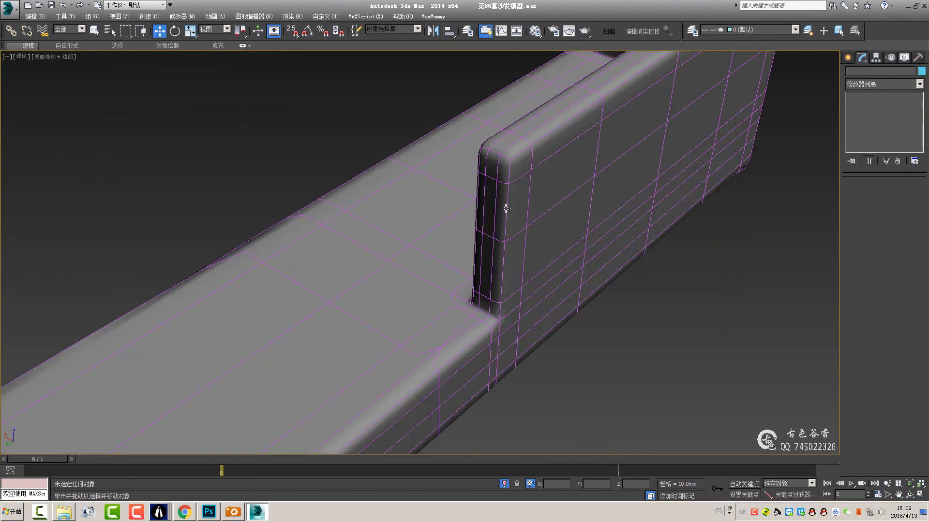
pyautogui.click(505, 208)
pyautogui.scroll(-3, 506, 208)
pyautogui.keyDown('alt'); pyautogui.moveTo(506, 208); pyautogui.dragTo(313, 207, button='middle'); pyautogui.keyUp('alt')
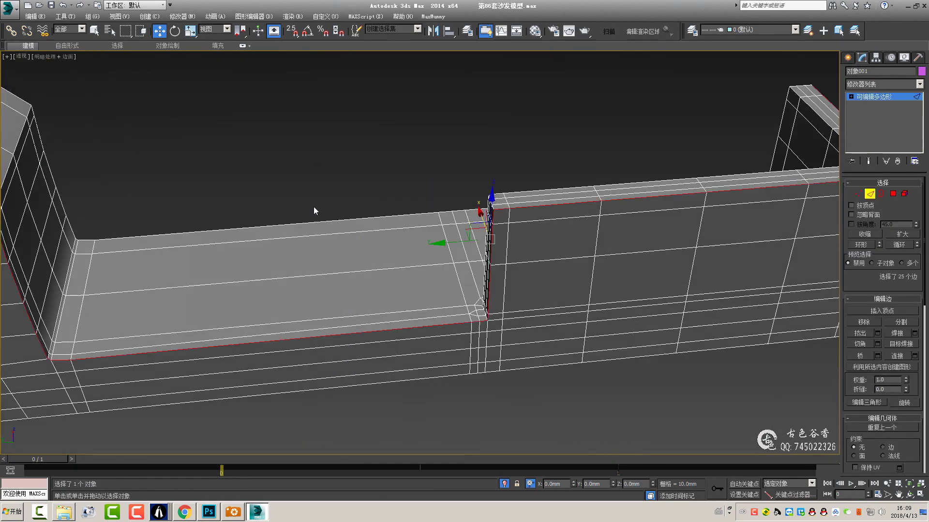
pyautogui.click(339, 228)
pyautogui.hotkey('alt', 'r')
pyautogui.click(914, 355)
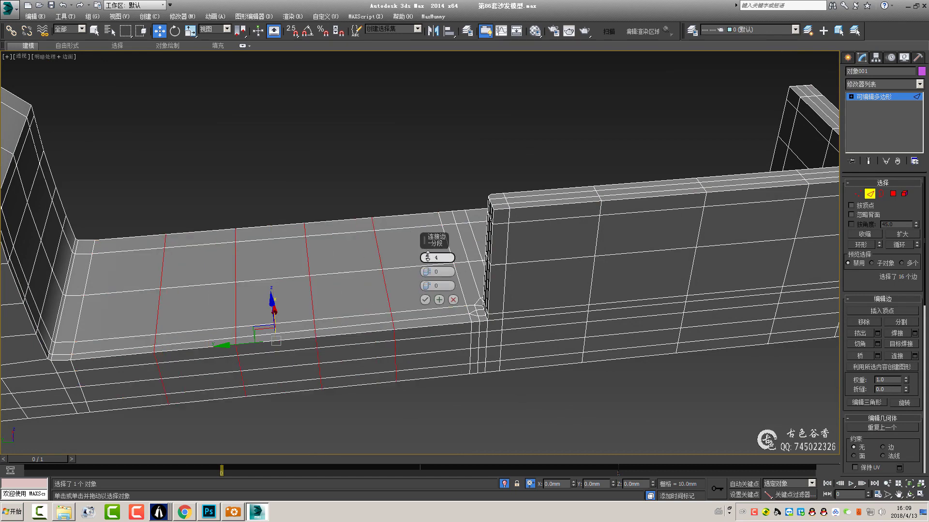
pyautogui.moveTo(428, 256); pyautogui.dragTo(428, 253)
pyautogui.click(425, 300)
# - Preview the seat with NURMS smoothing and inspect the seat corner
pyautogui.click(871, 103)
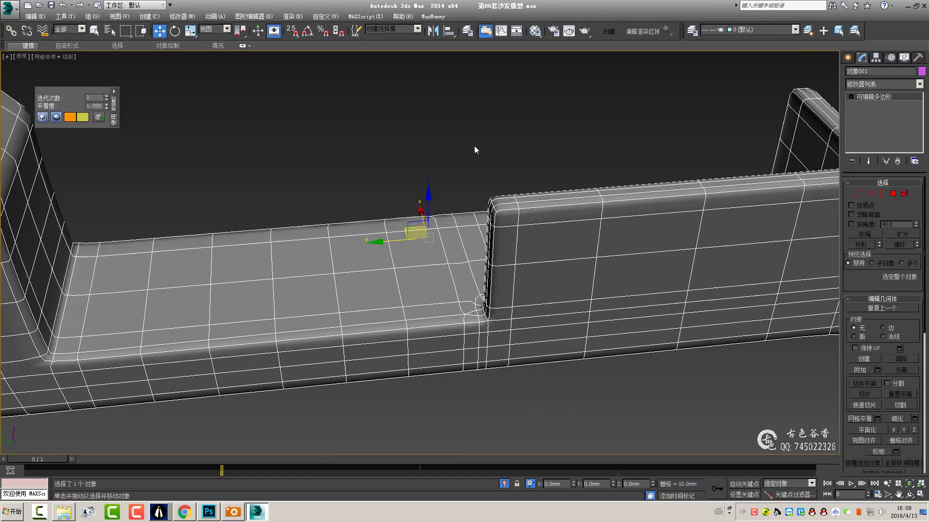
pyautogui.moveTo(474, 146)
pyautogui.keyDown('alt'); pyautogui.mouseDown(button='middle')
pyautogui.moveTo(467, 243)
pyautogui.moveTo(399, 243)
pyautogui.mouseUp(button='middle'); pyautogui.keyUp('alt')
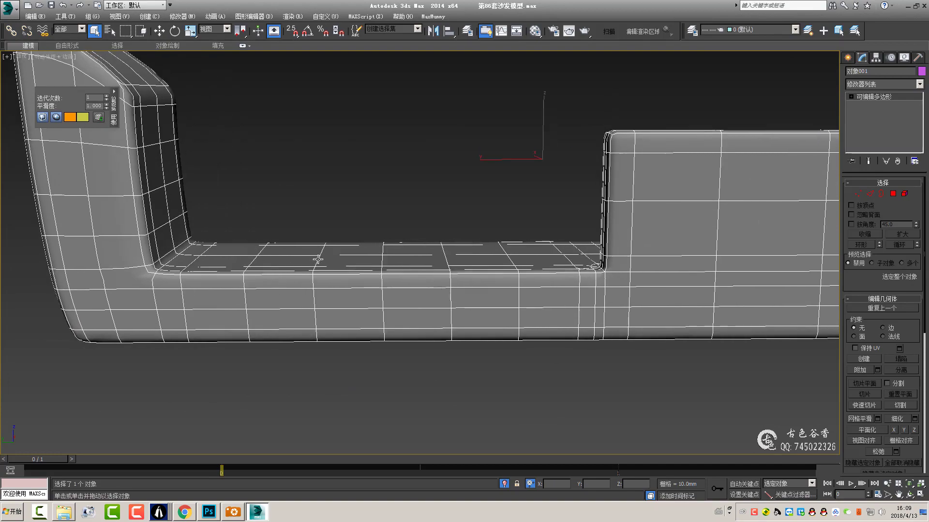
pyautogui.scroll(5, 333, 243)
pyautogui.press('1')
pyautogui.moveTo(336, 245)
pyautogui.keyDown('alt'); pyautogui.mouseDown(button='middle')
pyautogui.moveTo(362, 276)
pyautogui.moveTo(369, 269)
pyautogui.mouseUp(button='middle'); pyautogui.keyUp('alt')
pyautogui.scroll(-3, 343, 242)
pyautogui.moveTo(369, 232)
pyautogui.keyDown('alt'); pyautogui.mouseDown(button='middle')
pyautogui.moveTo(406, 213)
pyautogui.moveTo(261, 279)
pyautogui.moveTo(294, 296)
pyautogui.moveTo(311, 213)
pyautogui.mouseUp(button='middle'); pyautogui.keyUp('alt')
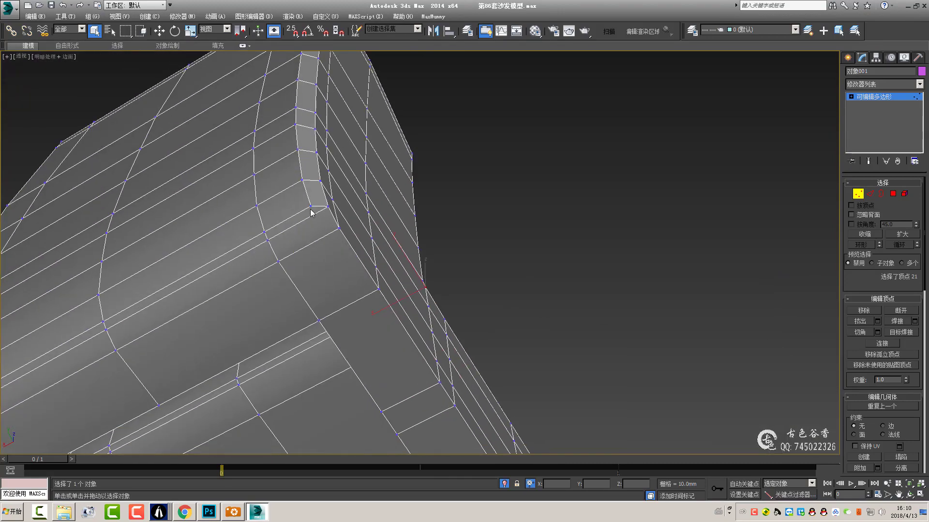
# - View the frame corner in wireframe with edge editing active
pyautogui.moveTo(320, 311)
pyautogui.keyDown('alt'); pyautogui.mouseDown(button='middle')
pyautogui.moveTo(342, 270)
pyautogui.moveTo(296, 326)
pyautogui.moveTo(306, 268)
pyautogui.moveTo(428, 248)
pyautogui.mouseUp(button='middle'); pyautogui.keyUp('alt')
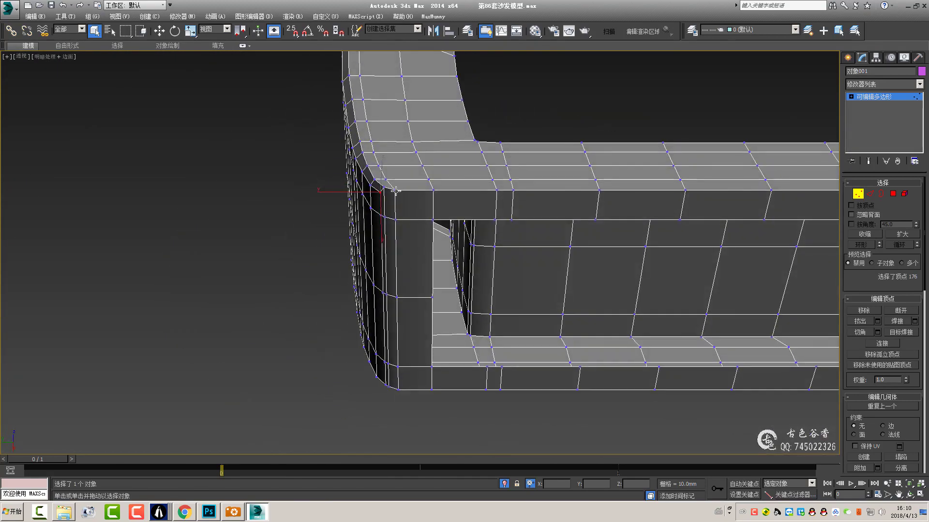
pyautogui.moveTo(395, 191)
pyautogui.keyDown('alt'); pyautogui.mouseDown(button='middle')
pyautogui.moveTo(414, 213)
pyautogui.moveTo(377, 242)
pyautogui.moveTo(387, 213)
pyautogui.moveTo(441, 197)
pyautogui.moveTo(357, 224)
pyautogui.moveTo(332, 288)
pyautogui.moveTo(590, 290)
pyautogui.moveTo(512, 231)
pyautogui.mouseUp(button='middle'); pyautogui.keyUp('alt')
pyautogui.press('2')
pyautogui.press('F3')
pyautogui.scroll(4, 571, 294)
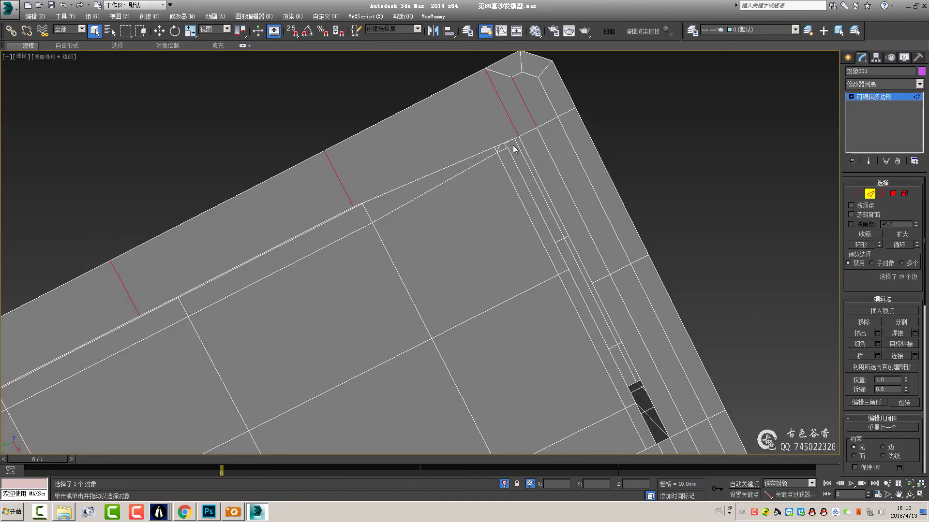
pyautogui.moveTo(513, 145); pyautogui.dragTo(553, 156, button='middle')
# - Connect the selected edges with a single new edge slid sideways
pyautogui.hotkey('ctrl', 'shift', 'e')
pyautogui.moveTo(426, 258); pyautogui.dragTo(462, 379)
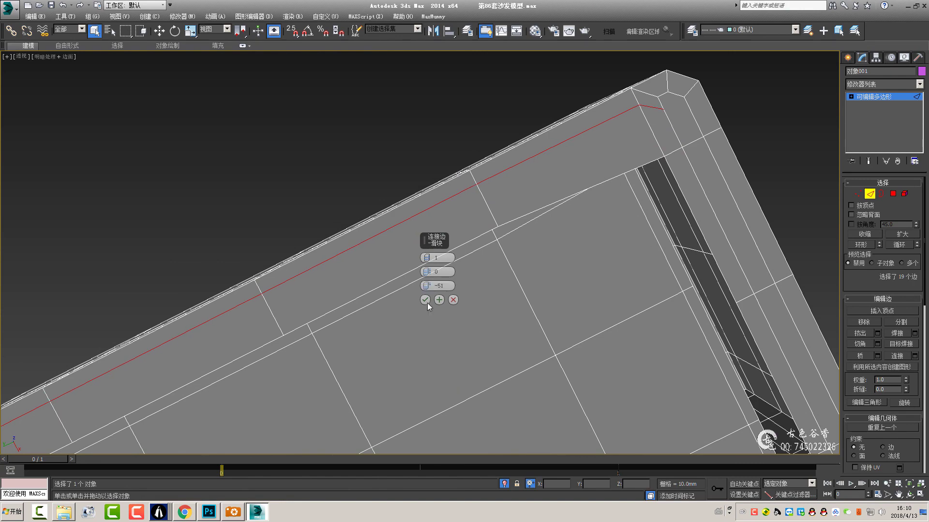
pyautogui.click(425, 299)
pyautogui.scroll(-3, 426, 300)
# - Try welding a vertex, then select the edge loop near the corner
pyautogui.press('1')
pyautogui.hotkey('ctrl', 'alt', 'w')
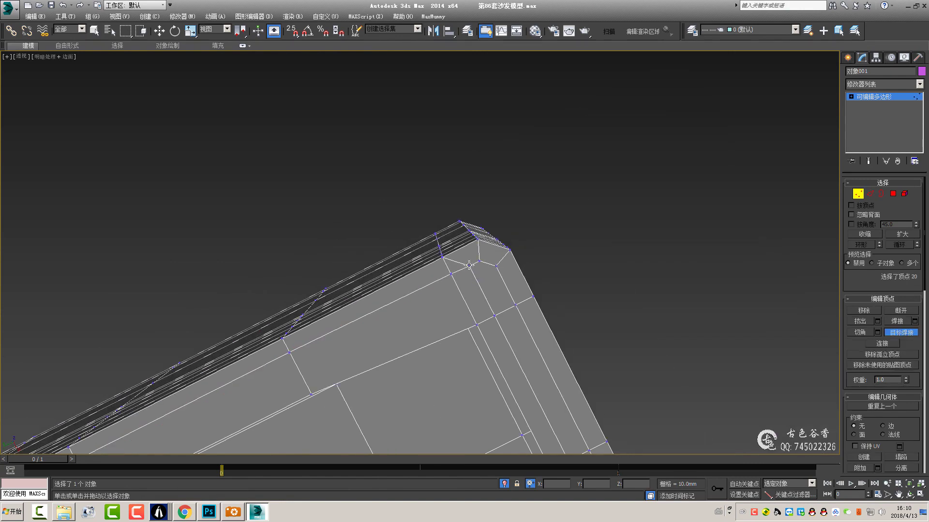
pyautogui.press('2')
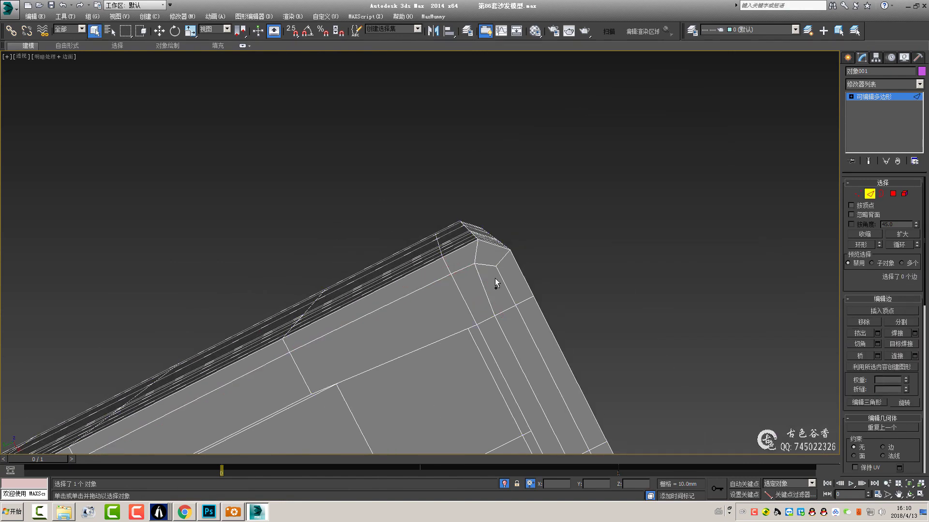
pyautogui.moveTo(483, 310); pyautogui.dragTo(496, 276, button='middle')
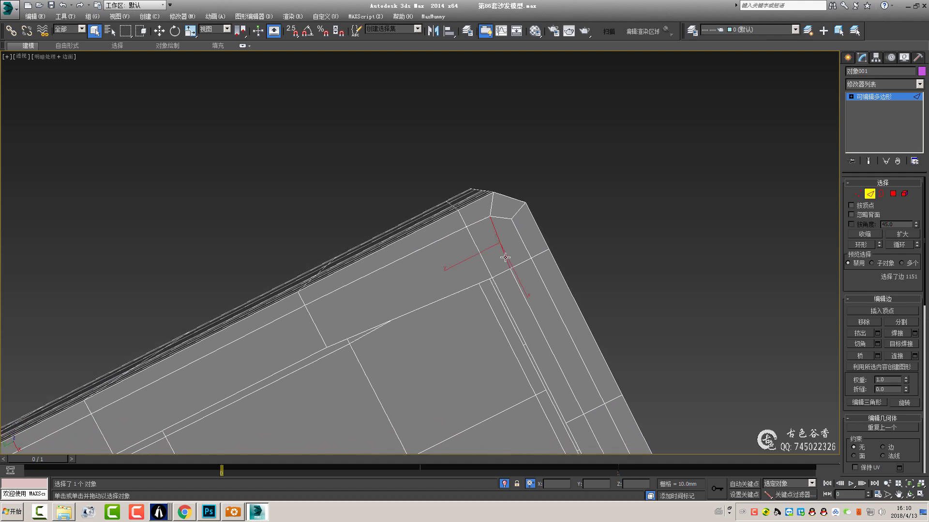
pyautogui.click(497, 290)
pyautogui.doubleClick(514, 291)
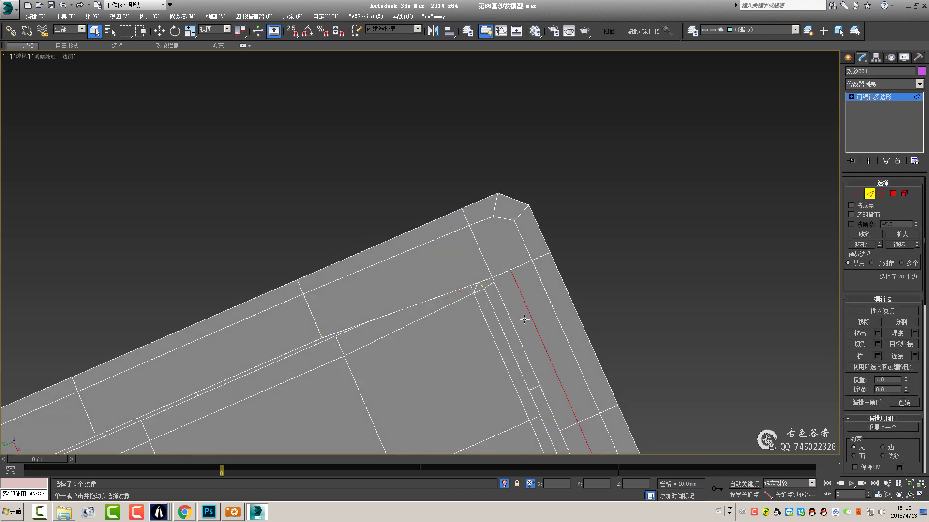
pyautogui.scroll(-8, 456, 331)
pyautogui.scroll(3, 456, 331)
pyautogui.scroll(2, 449, 290)
pyautogui.scroll(3, 443, 251)
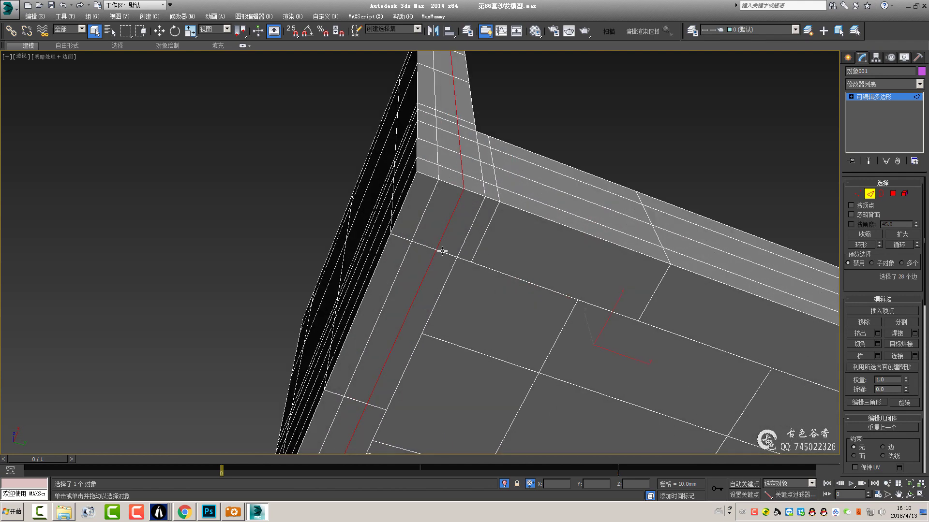
# - Inspect the pinched corner vertex, switching between vertex and edge modes
pyautogui.press('1')
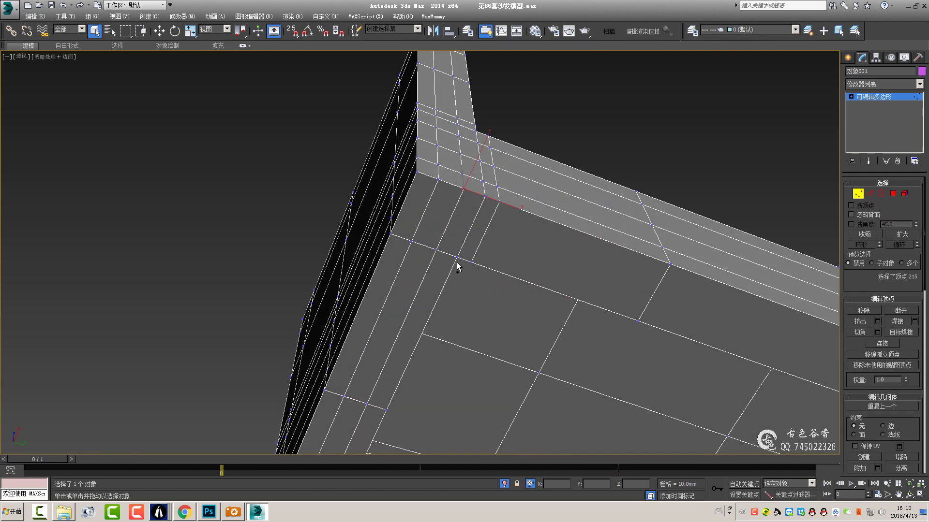
pyautogui.press('2')
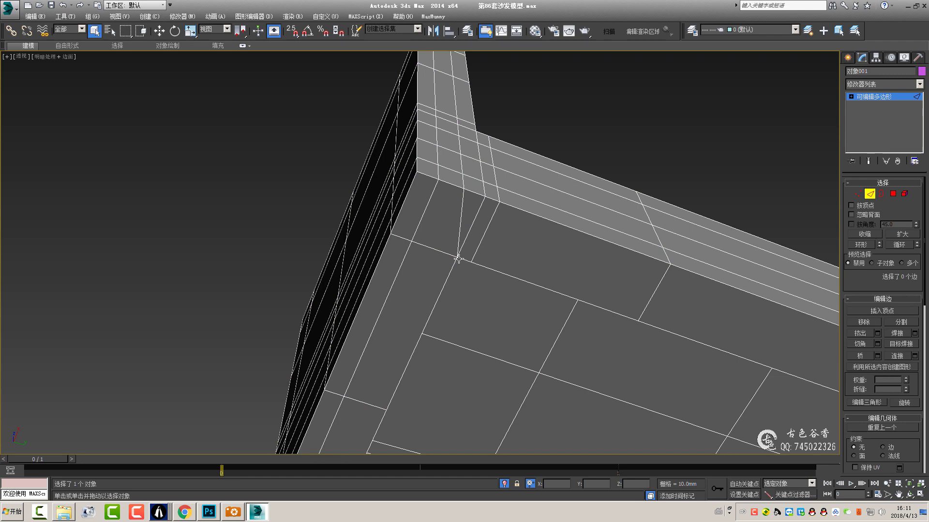
pyautogui.press('1')
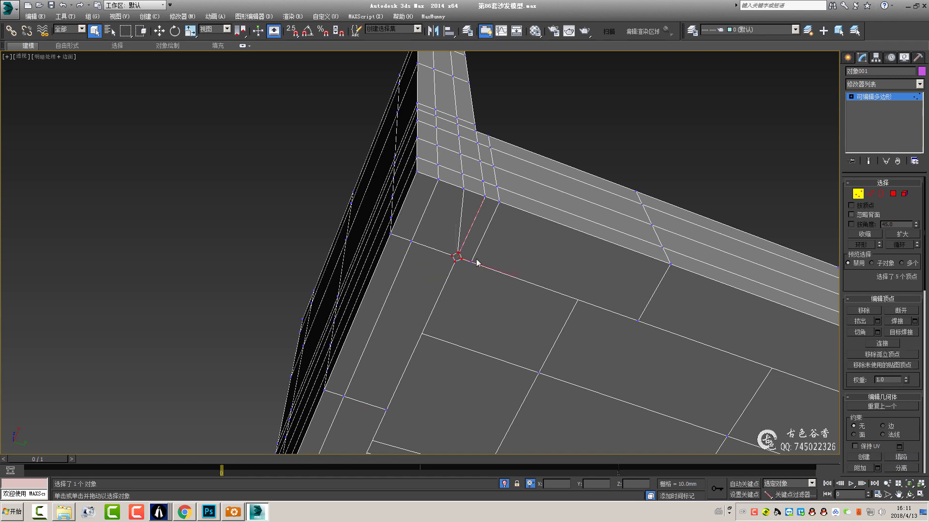
pyautogui.scroll(4, 477, 263)
pyautogui.scroll(4, 432, 268)
pyautogui.scroll(-3, 467, 328)
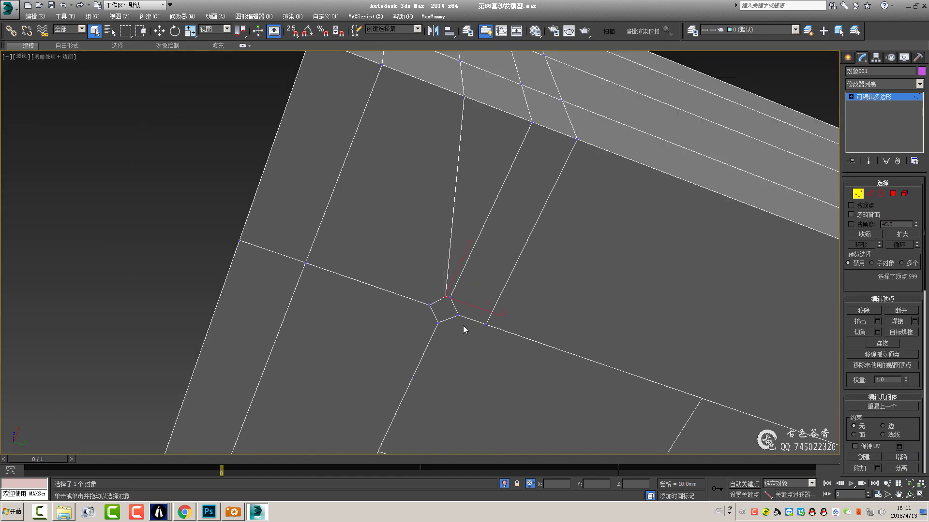
pyautogui.scroll(1, 454, 303)
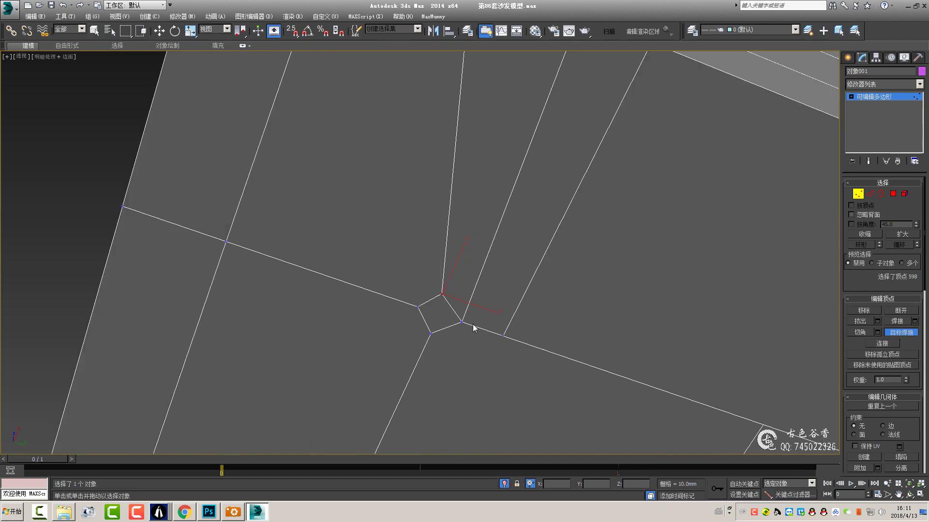
pyautogui.scroll(-3, 484, 312)
# - Chamfer the seat's inner corner vertex by 1.0 mm, then select the arm's edge loop
pyautogui.press('q')
pyautogui.press('2')
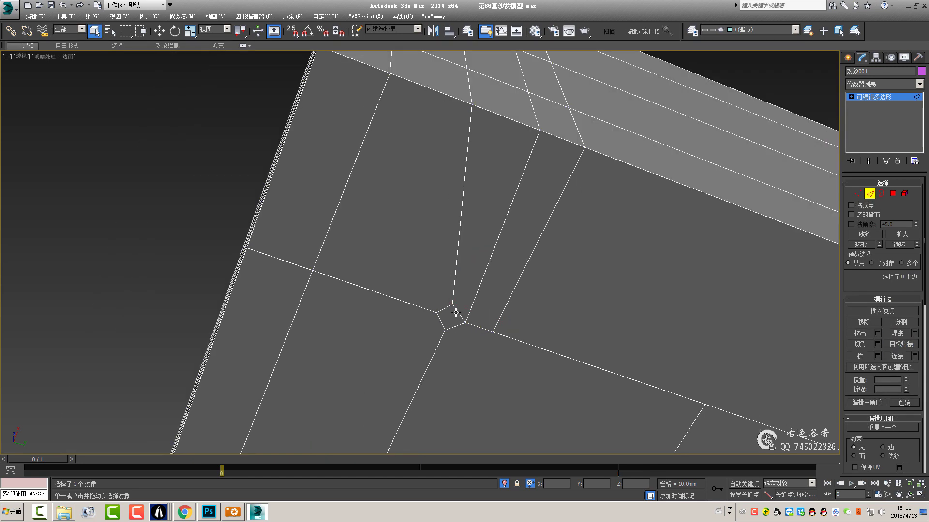
pyautogui.click(448, 306)
pyautogui.scroll(-3, 460, 320)
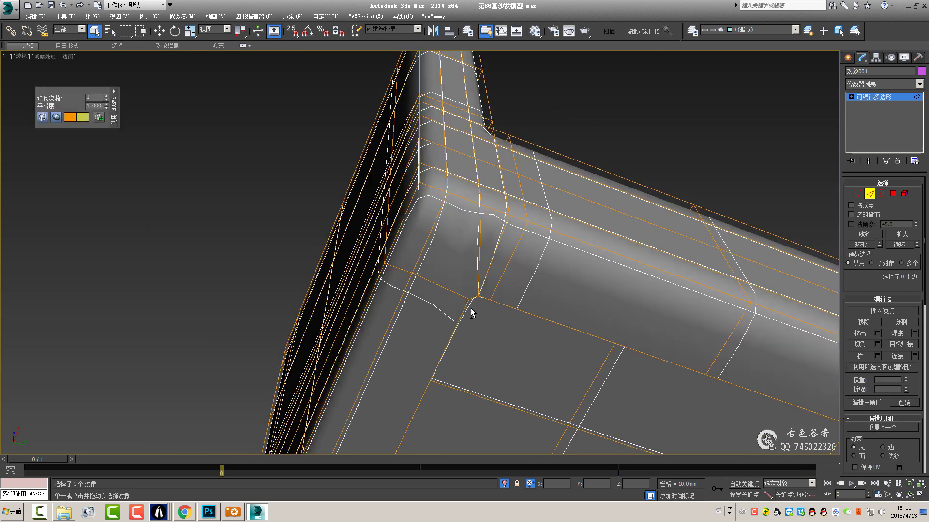
pyautogui.press('1')
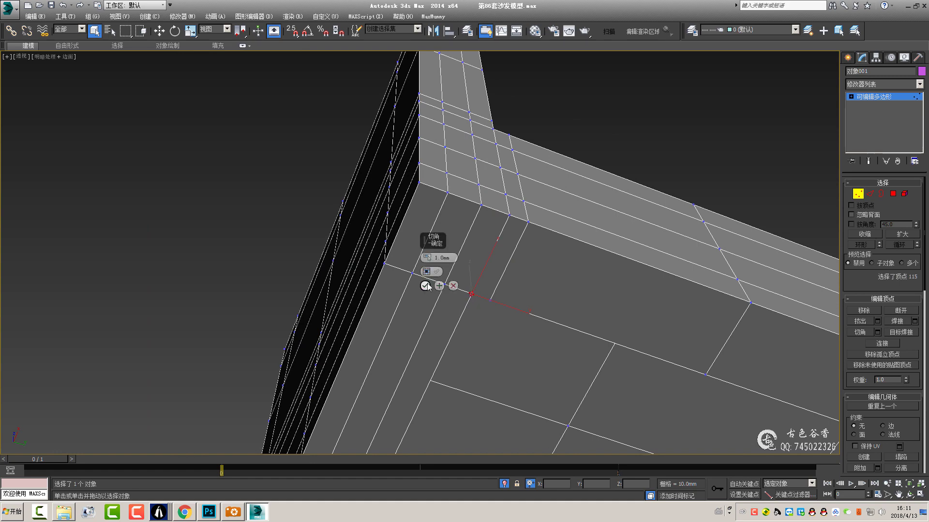
pyautogui.press('2')
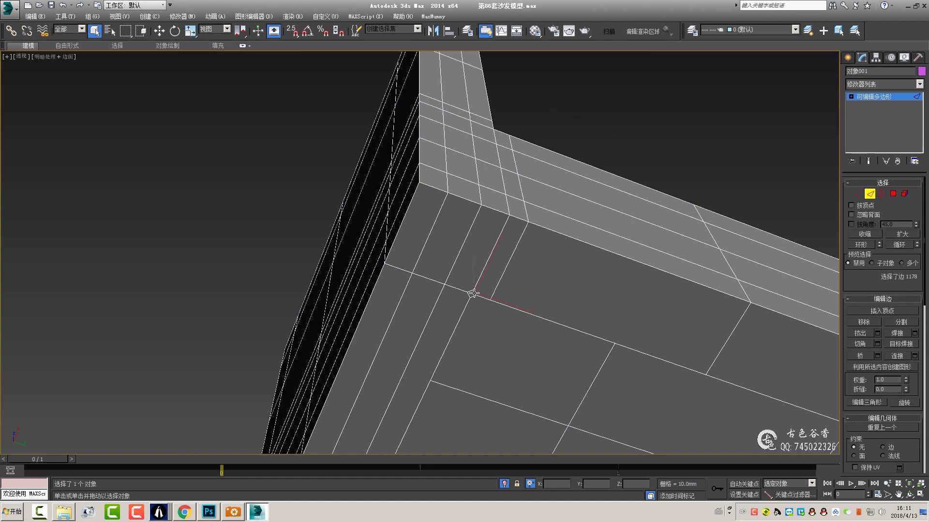
pyautogui.scroll(3, 473, 293)
pyautogui.doubleClick(489, 292)
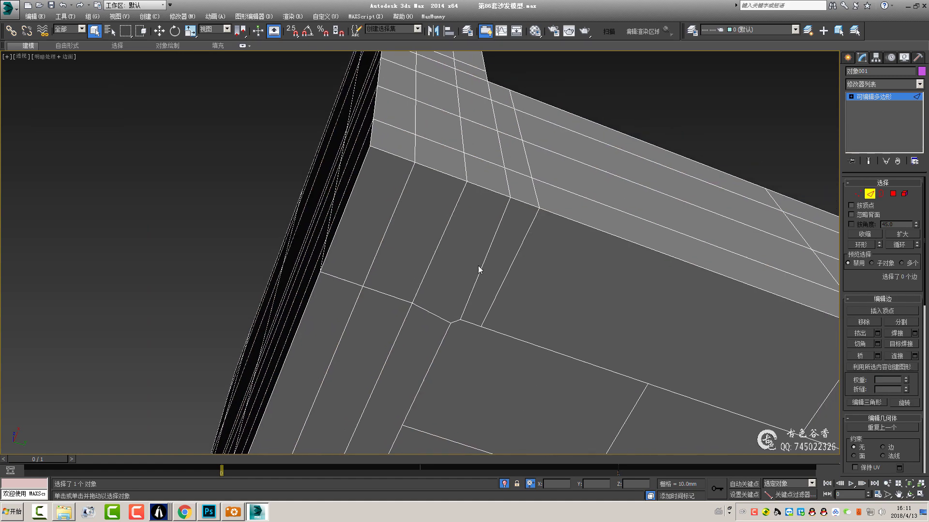
pyautogui.scroll(3, 489, 254)
pyautogui.scroll(-5, 490, 254)
pyautogui.keyDown('alt'); pyautogui.moveTo(457, 283); pyautogui.dragTo(462, 242, button='middle'); pyautogui.keyUp('alt')
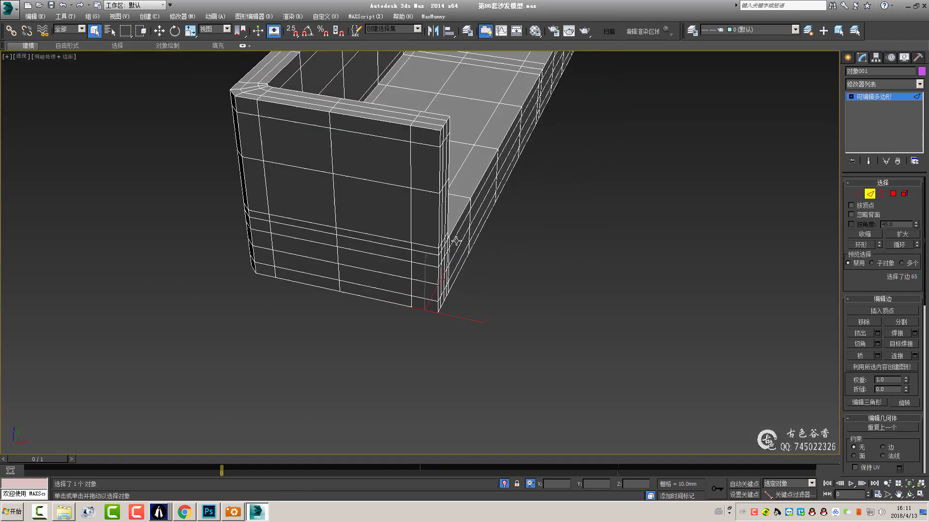
pyautogui.keyDown('ctrl'); pyautogui.click(462, 243); pyautogui.keyUp('ctrl')
pyautogui.keyDown('shift'); pyautogui.click(449, 254); pyautogui.keyUp('shift')
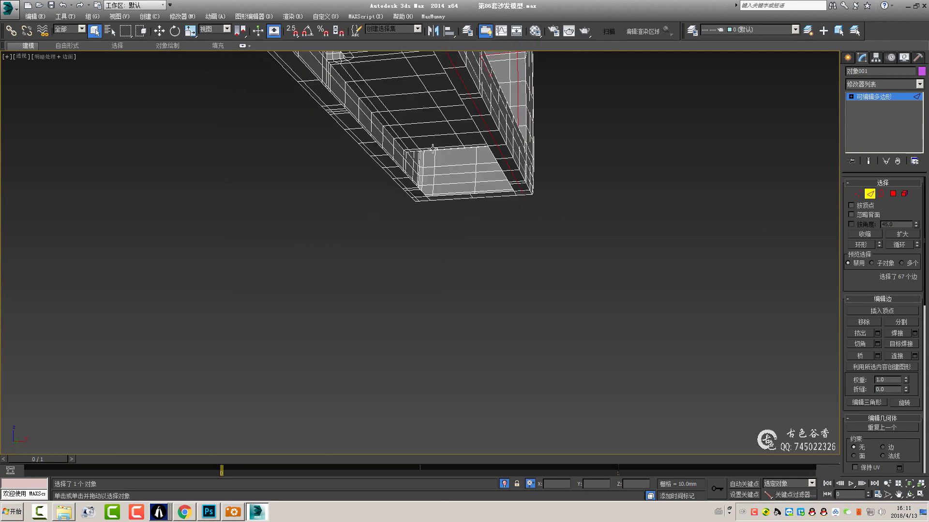
pyautogui.moveTo(425, 299)
pyautogui.keyDown('alt'); pyautogui.mouseDown(button='middle')
pyautogui.moveTo(437, 159)
pyautogui.moveTo(450, 257)
pyautogui.mouseUp(button='middle'); pyautogui.keyUp('alt')
pyautogui.scroll(5, 438, 159)
pyautogui.scroll(-2, 443, 188)
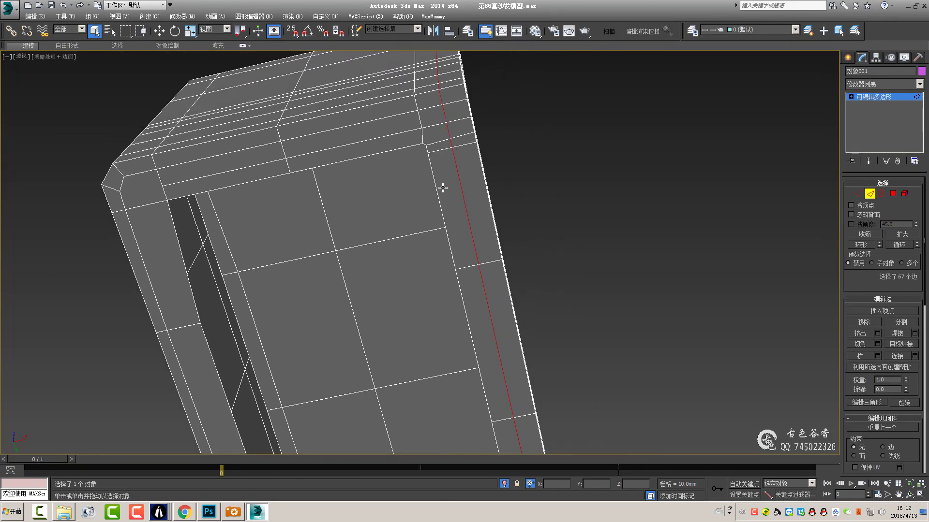
pyautogui.press('3')
pyautogui.click(435, 190)
pyautogui.scroll(-3, 435, 207)
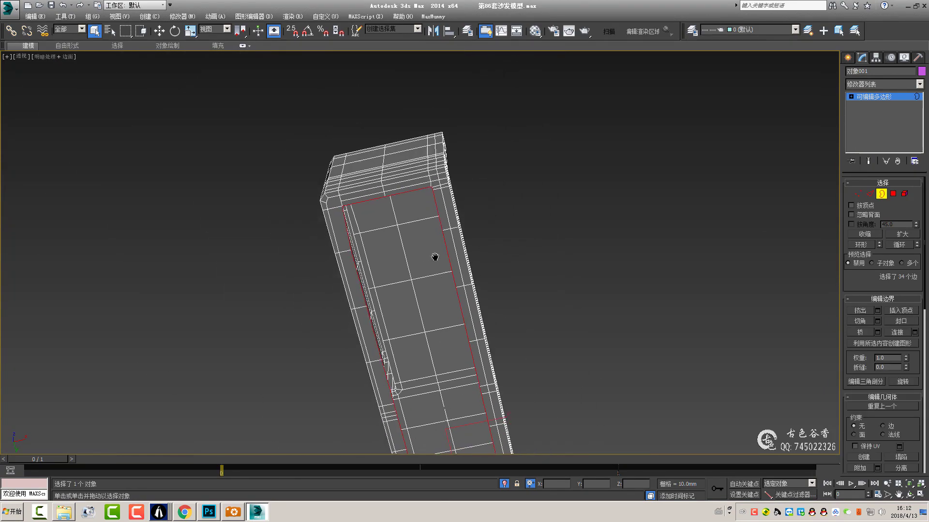
pyautogui.moveTo(436, 257)
pyautogui.keyDown('alt'); pyautogui.mouseDown(button='middle')
pyautogui.moveTo(506, 307)
pyautogui.moveTo(491, 315)
pyautogui.mouseUp(button='middle'); pyautogui.keyUp('alt')
pyautogui.scroll(3, 507, 307)
pyautogui.scroll(3, 534, 219)
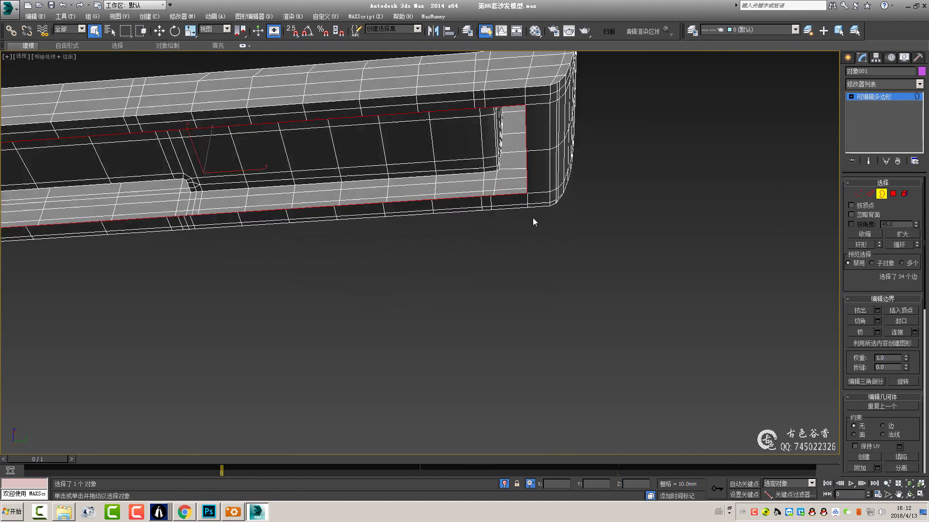
pyautogui.click(533, 218)
pyautogui.press('4')
pyautogui.click(535, 134)
pyautogui.moveTo(534, 135)
pyautogui.keyDown('alt'); pyautogui.mouseDown(button='middle')
pyautogui.moveTo(538, 253)
pyautogui.moveTo(513, 226)
pyautogui.moveTo(530, 215)
pyautogui.moveTo(746, 315)
pyautogui.mouseUp(button='middle'); pyautogui.keyUp('alt')
pyautogui.press('Delete')
pyautogui.press('2')
pyautogui.click(533, 225)
pyautogui.click(528, 208)
pyautogui.hotkey('ctrl', 'BackSpace')
pyautogui.scroll(2, 577, 162)
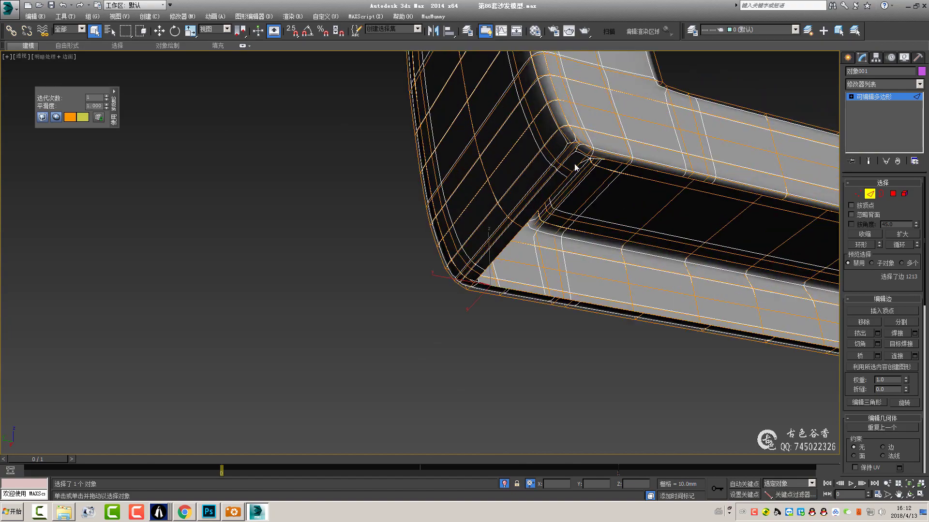
pyautogui.hotkey('ctrl', 'BackSpace')
pyautogui.scroll(3, 581, 167)
pyautogui.press('1')
pyautogui.moveTo(585, 178)
pyautogui.keyDown('alt'); pyautogui.mouseDown(button='middle')
pyautogui.moveTo(562, 148)
pyautogui.moveTo(593, 183)
pyautogui.moveTo(439, 234)
pyautogui.moveTo(416, 215)
pyautogui.moveTo(442, 153)
pyautogui.mouseUp(button='middle'); pyautogui.keyUp('alt')
pyautogui.press('2')
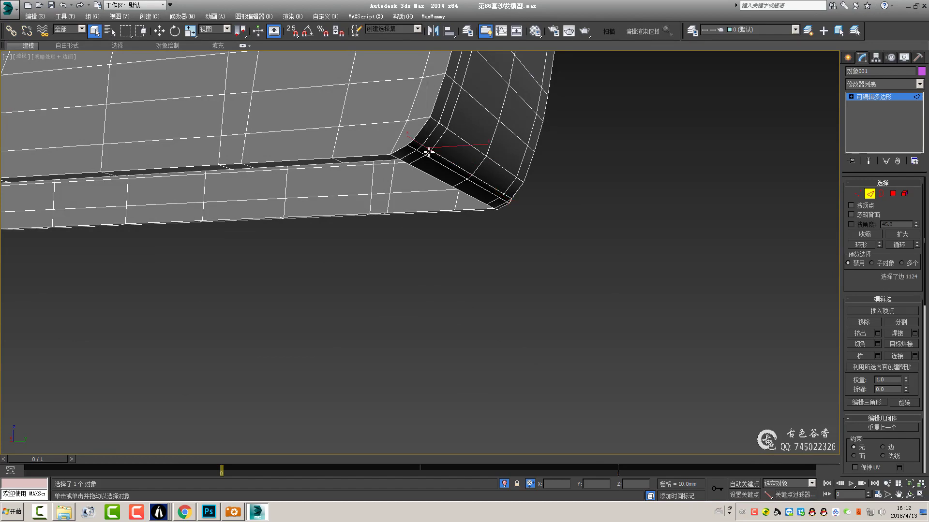
# - Select the loop under the sofa and tweak the seat-edge corner vertices with Move
pyautogui.doubleClick(428, 156)
pyautogui.moveTo(428, 155)
pyautogui.keyDown('alt'); pyautogui.mouseDown(button='middle')
pyautogui.moveTo(515, 277)
pyautogui.moveTo(434, 234)
pyautogui.mouseUp(button='middle'); pyautogui.keyUp('alt')
pyautogui.press('1')
pyautogui.moveTo(498, 258)
pyautogui.keyDown('alt'); pyautogui.mouseDown(button='middle')
pyautogui.moveTo(434, 255)
pyautogui.moveTo(450, 203)
pyautogui.moveTo(427, 219)
pyautogui.moveTo(411, 252)
pyautogui.moveTo(487, 207)
pyautogui.moveTo(450, 195)
pyautogui.mouseUp(button='middle'); pyautogui.keyUp('alt')
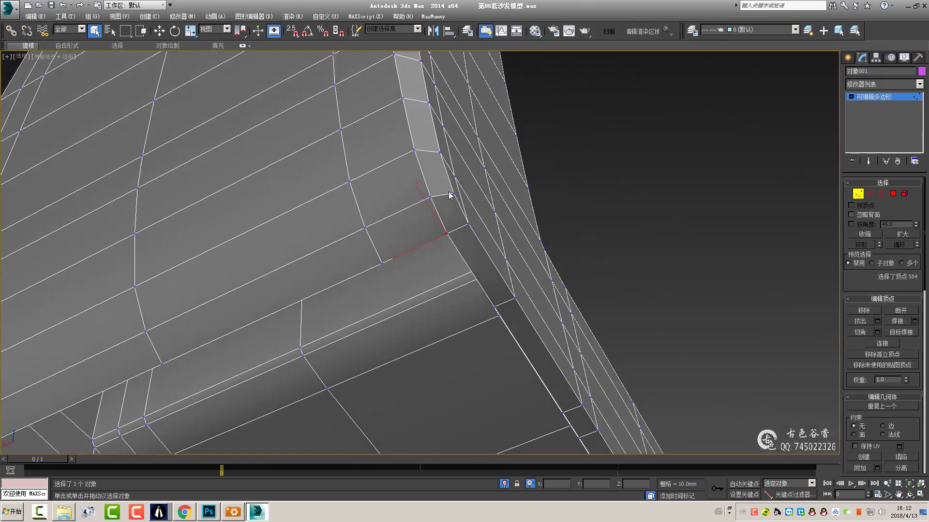
pyautogui.moveTo(523, 211)
pyautogui.keyDown('alt'); pyautogui.mouseDown(button='middle')
pyautogui.moveTo(449, 174)
pyautogui.moveTo(510, 183)
pyautogui.moveTo(527, 306)
pyautogui.mouseUp(button='middle'); pyautogui.keyUp('alt')
pyautogui.press('w')
pyautogui.press('1')
pyautogui.scroll(-5, 511, 227)
pyautogui.scroll(8, 527, 306)
pyautogui.press('q')
pyautogui.press('1')
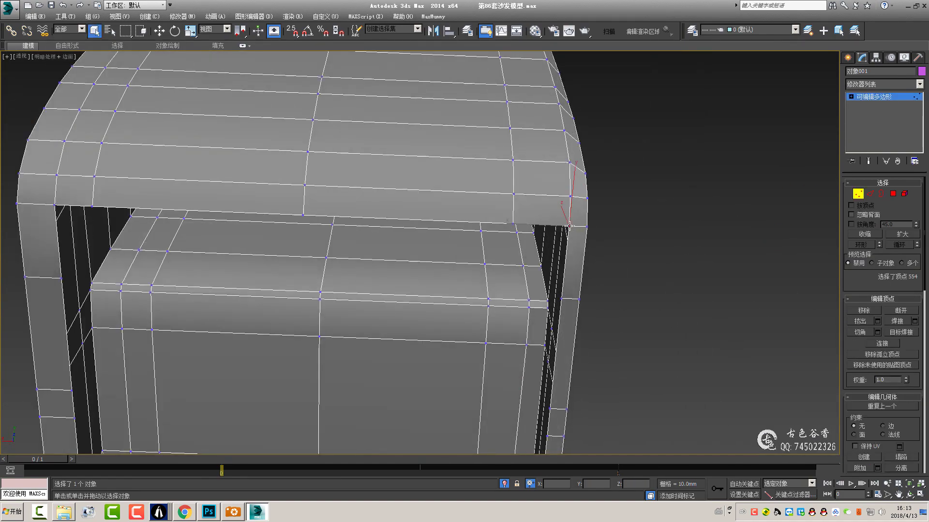
# - Inspect the underside corner, then leave sub-object editing to view the whole sofa
pyautogui.press('2')
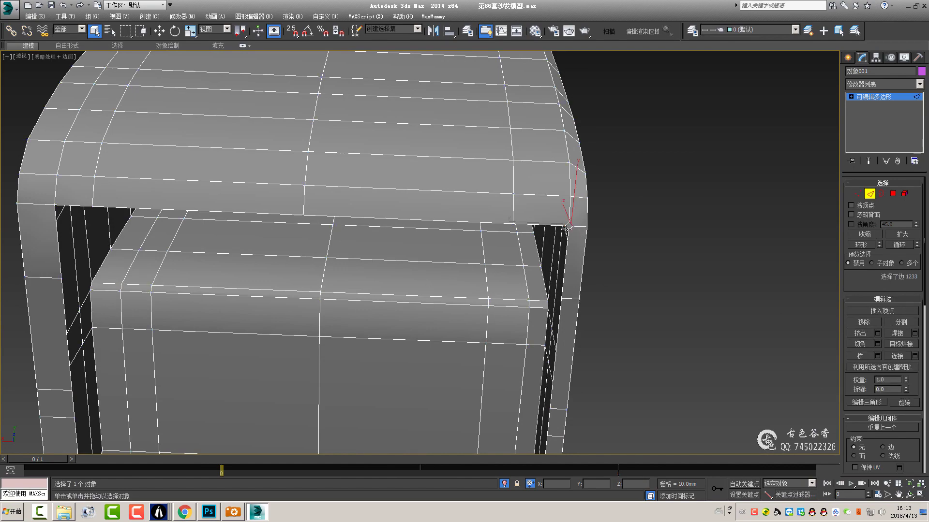
pyautogui.scroll(-4, 566, 229)
pyautogui.scroll(5, 389, 263)
pyautogui.press('1')
pyautogui.keyDown('alt'); pyautogui.moveTo(389, 263); pyautogui.dragTo(396, 270, button='middle'); pyautogui.keyUp('alt')
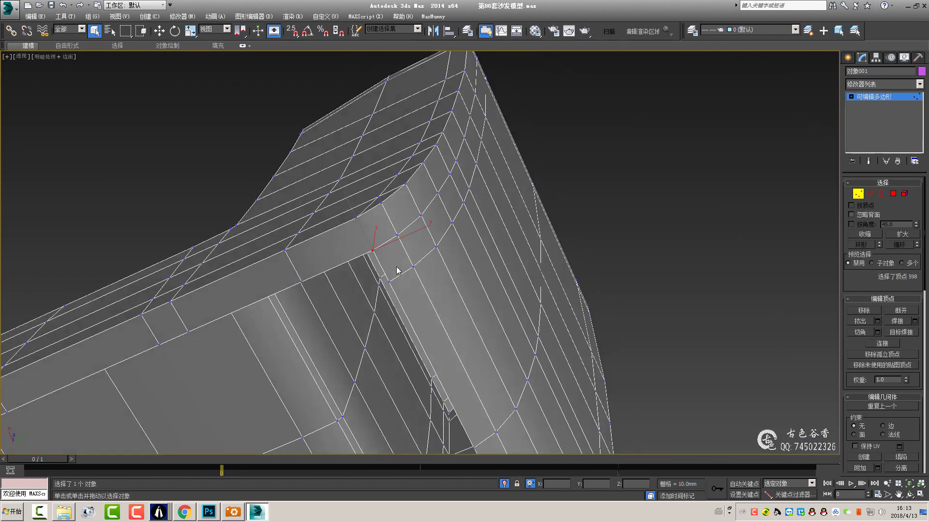
pyautogui.scroll(5, 384, 253)
pyautogui.press('2')
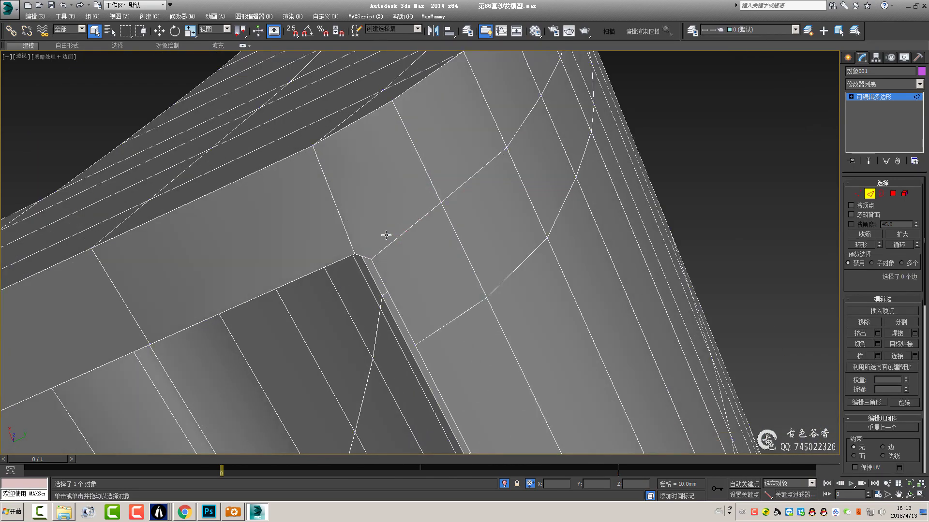
pyautogui.click(899, 101)
pyautogui.keyDown('alt'); pyautogui.moveTo(754, 174); pyautogui.dragTo(689, 179, button='middle'); pyautogui.keyUp('alt')
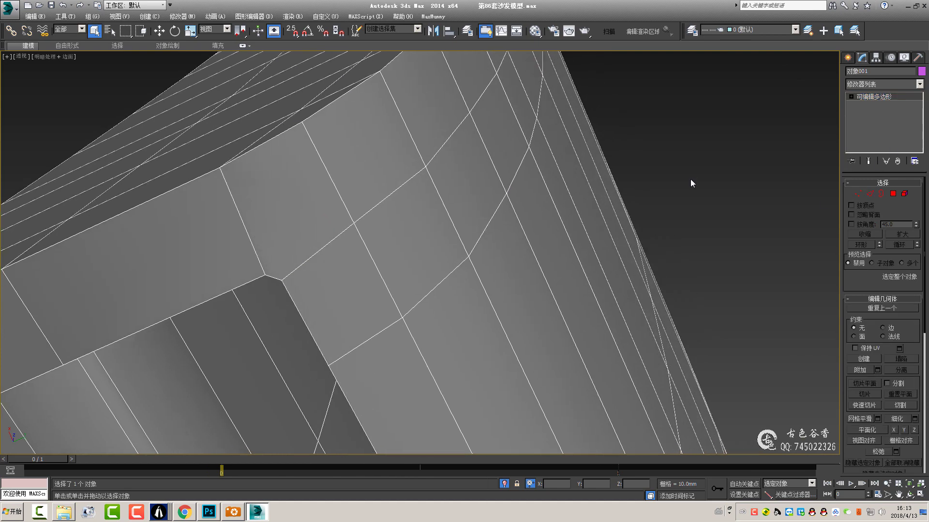
pyautogui.scroll(-3, 696, 170)
pyautogui.scroll(-4, 581, 290)
pyautogui.scroll(-3, 512, 379)
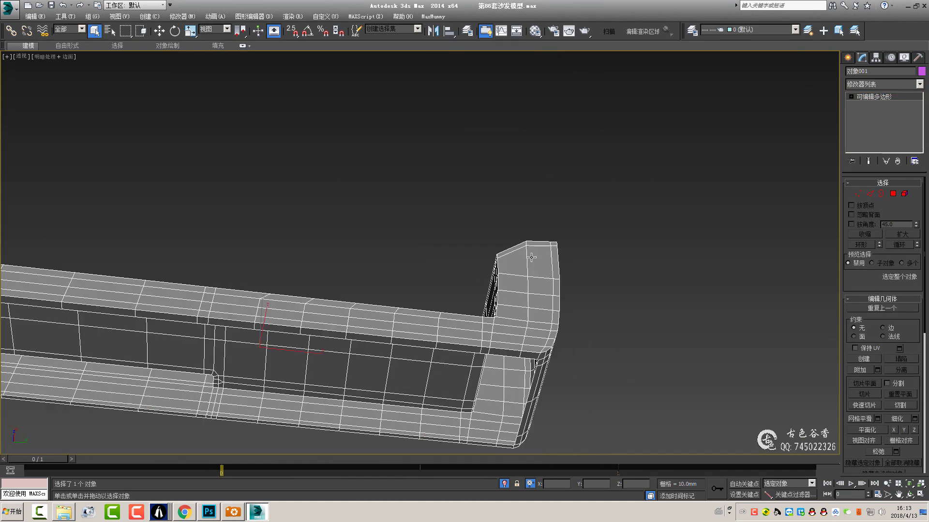
# - Select the horizontal edge ring across the sofa arm's outer face
pyautogui.moveTo(512, 380)
pyautogui.keyDown('alt'); pyautogui.mouseDown(button='middle')
pyautogui.moveTo(532, 239)
pyautogui.moveTo(524, 222)
pyautogui.moveTo(445, 187)
pyautogui.moveTo(434, 335)
pyautogui.mouseUp(button='middle'); pyautogui.keyUp('alt')
pyautogui.press('2')
pyautogui.click(446, 175)
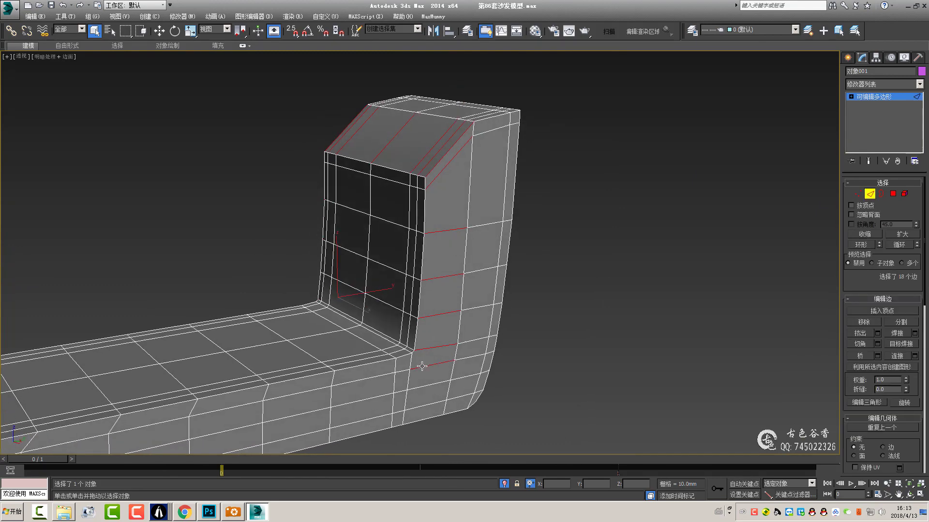
pyautogui.keyDown('ctrl'); pyautogui.click(422, 366); pyautogui.keyUp('ctrl')
pyautogui.moveTo(422, 366)
pyautogui.keyDown('alt'); pyautogui.mouseDown(button='middle')
pyautogui.moveTo(400, 319)
pyautogui.moveTo(430, 332)
pyautogui.mouseUp(button='middle'); pyautogui.keyUp('alt')
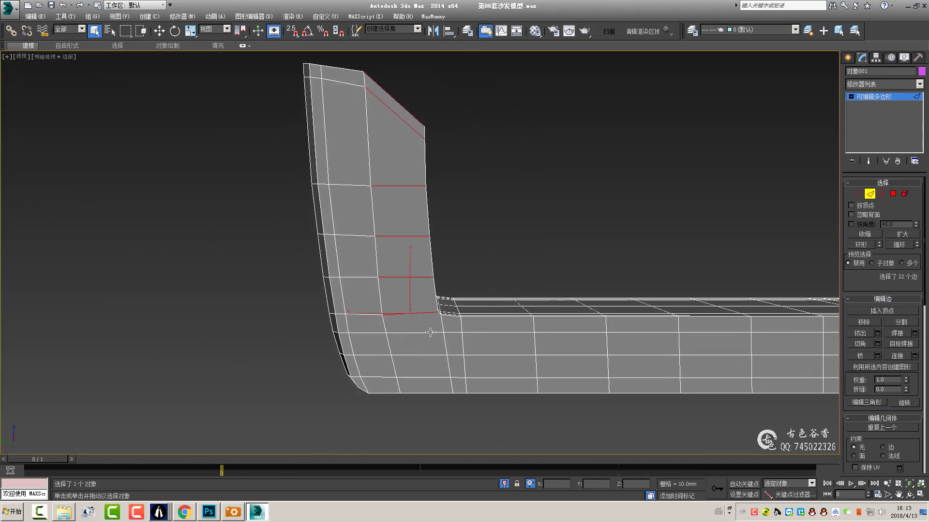
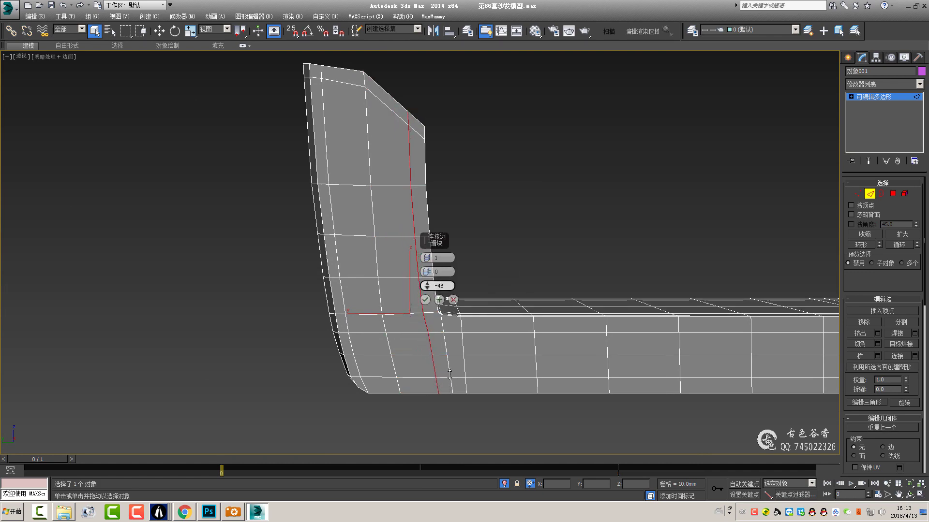
# - Confirm Connect Edges to add a new loop across the armrest near the seat
pyautogui.click(426, 300)
pyautogui.moveTo(433, 293)
pyautogui.keyDown('alt'); pyautogui.mouseDown(button='middle')
pyautogui.moveTo(360, 235)
pyautogui.moveTo(292, 222)
pyautogui.mouseUp(button='middle'); pyautogui.keyUp('alt')
pyautogui.press('2')
pyautogui.click(543, 268)
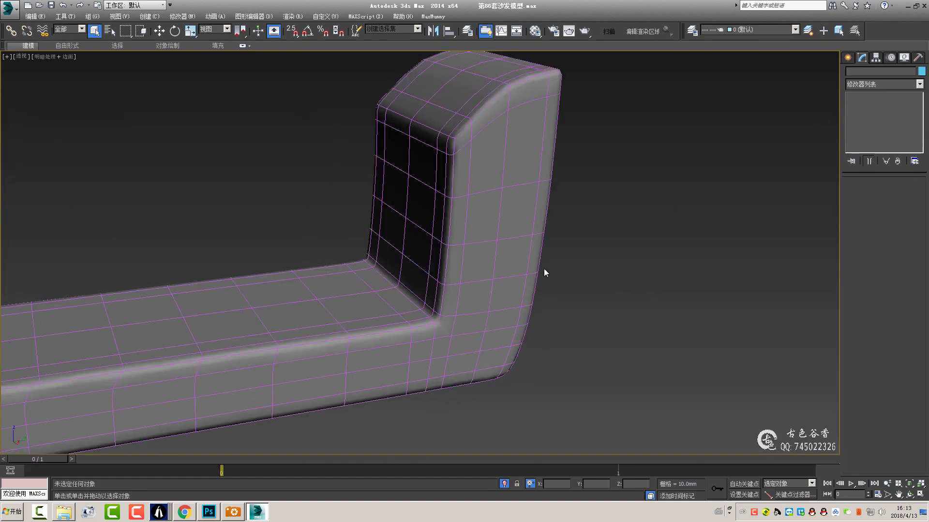
pyautogui.scroll(3, 544, 268)
pyautogui.moveTo(544, 269)
pyautogui.mouseDown(button='middle')
pyautogui.moveTo(493, 190)
pyautogui.moveTo(474, 245)
pyautogui.moveTo(504, 251)
pyautogui.mouseUp(button='middle')
# - Reselect the sofa and turn on the NURMS preview to check the smoothing
pyautogui.click(492, 190)
pyautogui.scroll(-2, 504, 250)
pyautogui.scroll(-3, 504, 250)
pyautogui.scroll(-3, 503, 250)
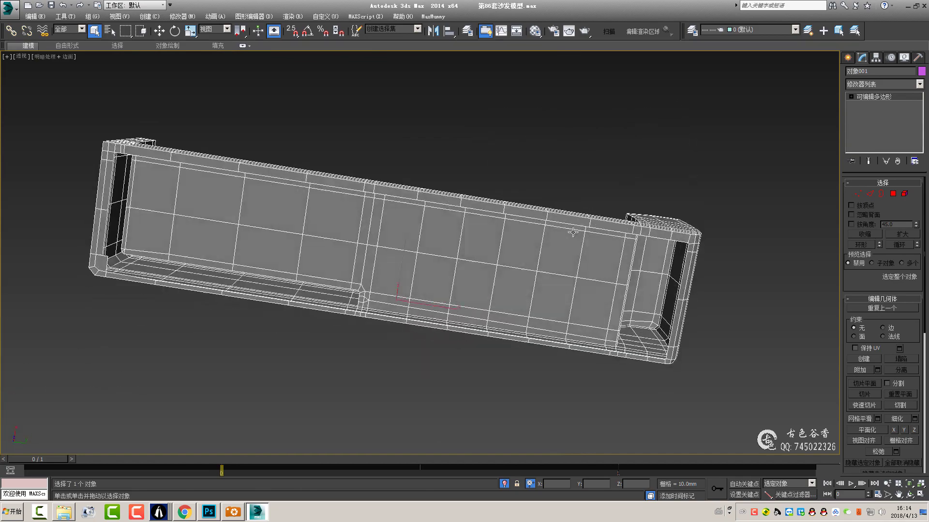
pyautogui.scroll(8, 675, 168)
pyautogui.moveTo(687, 202)
pyautogui.keyDown('alt'); pyautogui.mouseDown(button='middle')
pyautogui.moveTo(590, 218)
pyautogui.moveTo(529, 248)
pyautogui.moveTo(566, 261)
pyautogui.moveTo(738, 247)
pyautogui.mouseUp(button='middle'); pyautogui.keyUp('alt')
pyautogui.press('2')
pyautogui.scroll(-3, 738, 247)
pyautogui.keyDown('alt'); pyautogui.moveTo(643, 244); pyautogui.dragTo(375, 219, button='middle'); pyautogui.keyUp('alt')
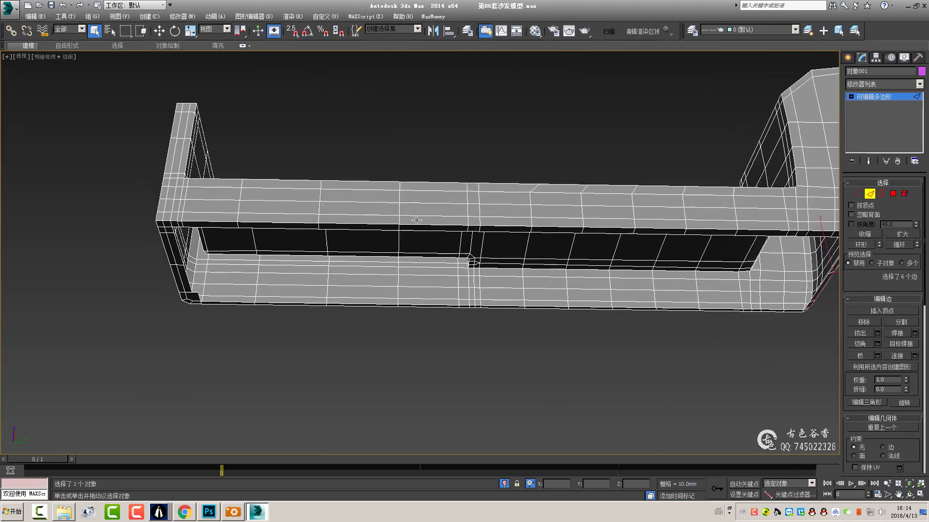
pyautogui.hotkey('ctrl', 'BackSpace')
pyautogui.hotkey('ctrl', 'BackSpace')
pyautogui.moveTo(299, 310)
pyautogui.keyDown('alt'); pyautogui.mouseDown(button='middle')
pyautogui.moveTo(457, 324)
pyautogui.moveTo(446, 338)
pyautogui.mouseUp(button='middle'); pyautogui.keyUp('alt')
# - Select the arm's inner polygon strip from an edge ring, removing two stray polygons
pyautogui.doubleClick(465, 328)
pyautogui.keyDown('ctrl'); pyautogui.click(892, 194); pyautogui.keyUp('ctrl')
pyautogui.moveTo(532, 242)
pyautogui.keyDown('alt'); pyautogui.mouseDown(button='middle')
pyautogui.moveTo(381, 243)
pyautogui.moveTo(356, 253)
pyautogui.moveTo(373, 191)
pyautogui.moveTo(408, 222)
pyautogui.moveTo(397, 181)
pyautogui.moveTo(406, 166)
pyautogui.moveTo(515, 224)
pyautogui.mouseUp(button='middle'); pyautogui.keyUp('alt')
pyautogui.scroll(-5, 263, 271)
pyautogui.scroll(6, 356, 253)
pyautogui.keyDown('alt'); pyautogui.click(357, 279); pyautogui.keyUp('alt')
pyautogui.keyDown('alt'); pyautogui.click(371, 267); pyautogui.keyUp('alt')
pyautogui.scroll(-5, 371, 267)
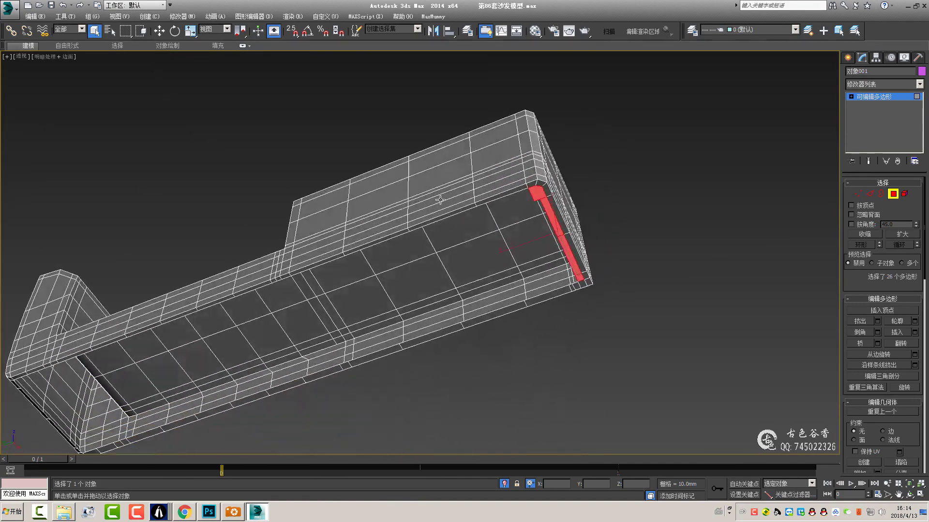
pyautogui.scroll(3, 515, 224)
pyautogui.scroll(3, 575, 176)
pyautogui.keyDown('alt'); pyautogui.moveTo(575, 176); pyautogui.dragTo(557, 214, button='middle'); pyautogui.keyUp('alt')
pyautogui.scroll(2, 557, 214)
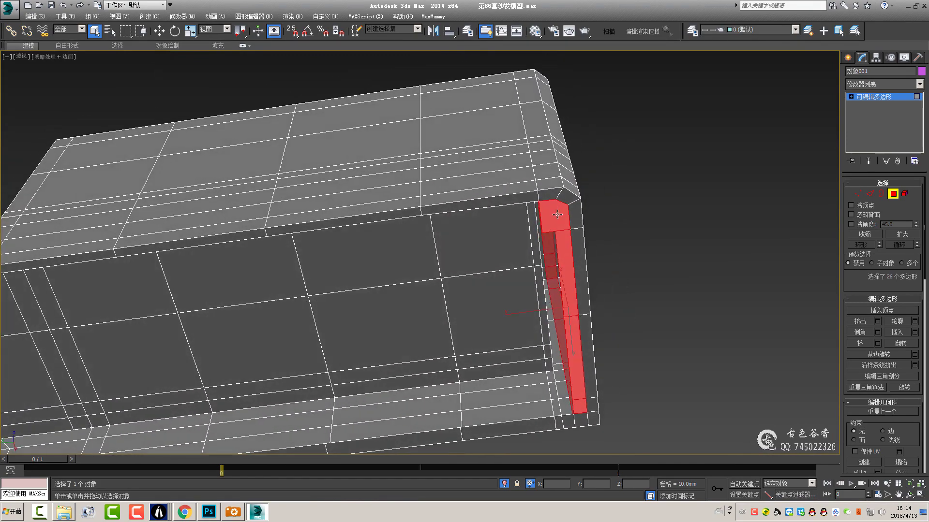
# - Pick the frame's corner vertex, start a vertex Chamfer, then cancel it
pyautogui.press('1')
pyautogui.click(585, 411)
pyautogui.scroll(3, 588, 419)
pyautogui.scroll(2, 513, 324)
pyautogui.hotkey('ctrl', 'shift', 'c')
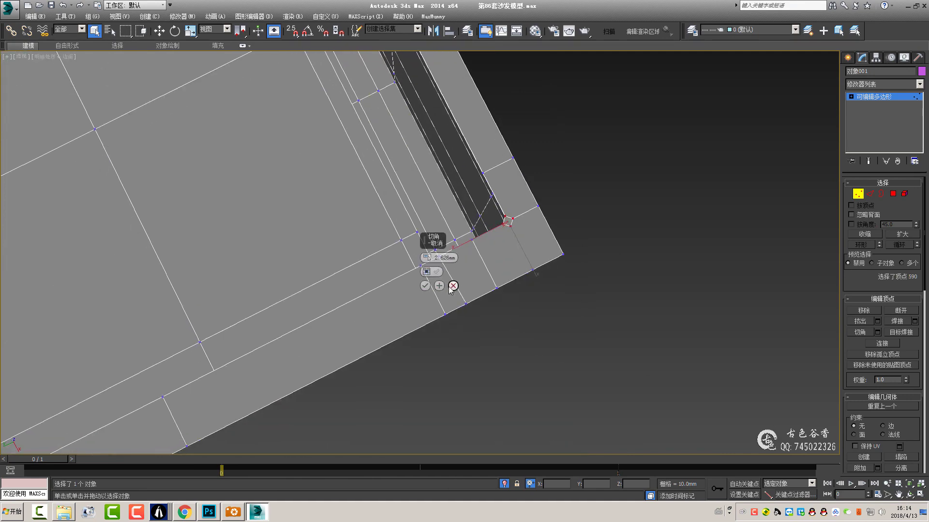
pyautogui.click(452, 285)
# - Return to the top-edge polygon strip selection and view the base from low
pyautogui.press('2')
pyautogui.press('4')
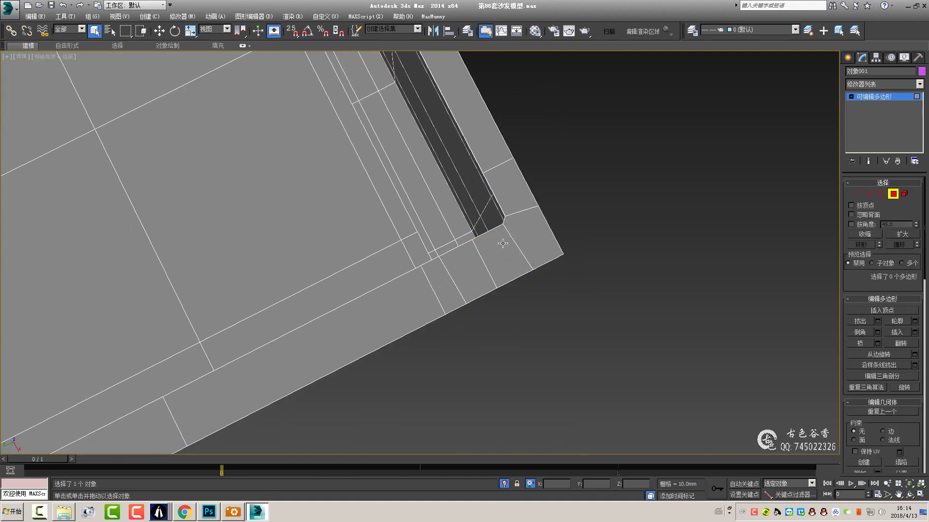
pyautogui.scroll(-4, 503, 237)
pyautogui.keyDown('alt'); pyautogui.moveTo(503, 237); pyautogui.dragTo(483, 269, button='middle'); pyautogui.keyUp('alt')
pyautogui.scroll(3, 408, 296)
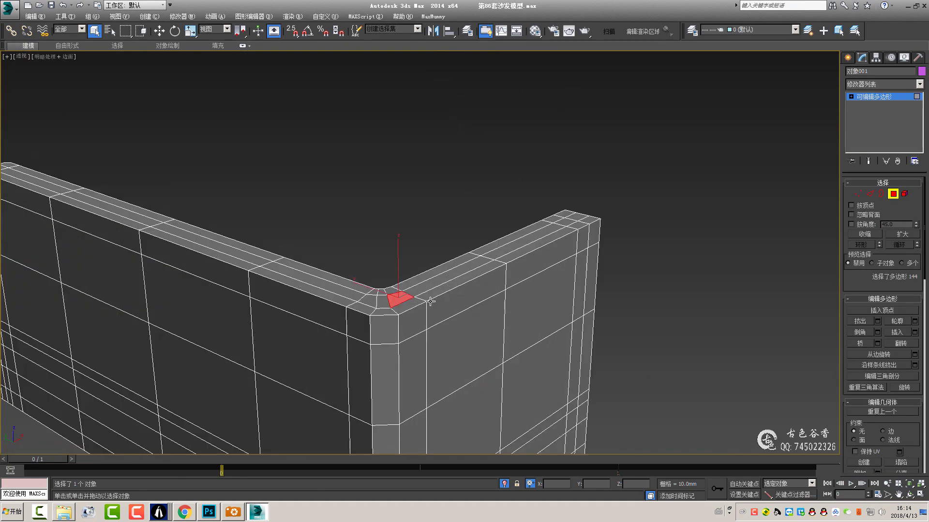
pyautogui.press('2')
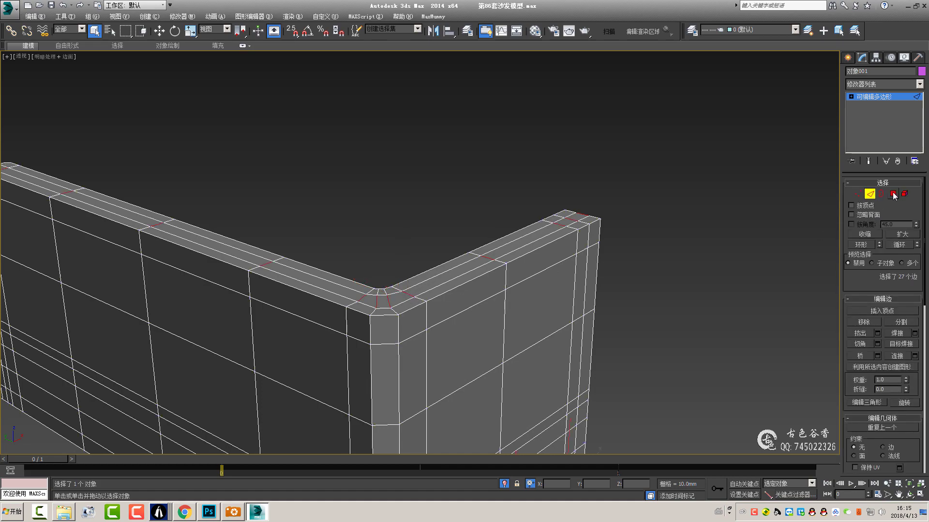
pyautogui.click(893, 195)
pyautogui.keyDown('alt'); pyautogui.moveTo(338, 242); pyautogui.dragTo(305, 182, button='middle'); pyautogui.keyUp('alt')
pyautogui.scroll(3, 319, 183)
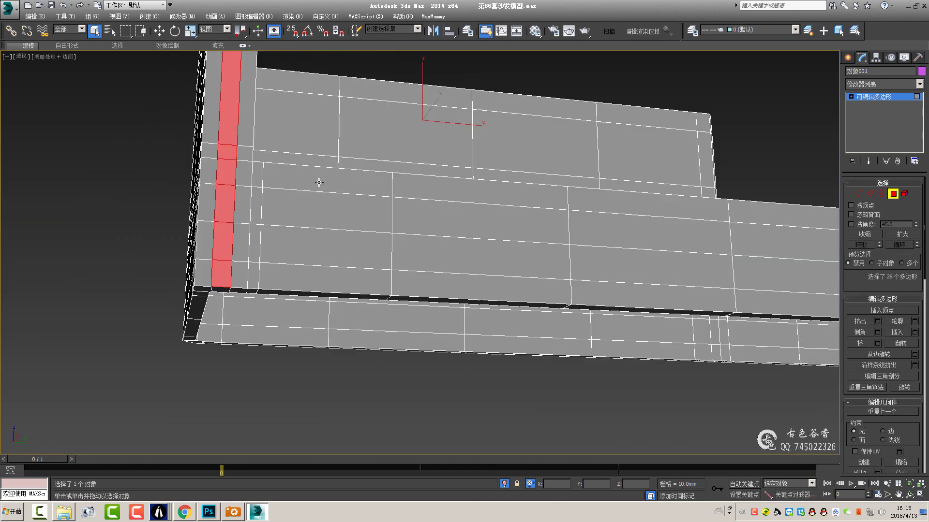
pyautogui.scroll(-3, 319, 182)
pyautogui.scroll(-2, 297, 253)
# - Deselect the small corner triangle from the top-edge polygon selection
pyautogui.moveTo(296, 253)
pyautogui.keyDown('alt'); pyautogui.mouseDown(button='middle')
pyautogui.moveTo(322, 229)
pyautogui.moveTo(263, 238)
pyautogui.mouseUp(button='middle'); pyautogui.keyUp('alt')
pyautogui.scroll(4, 323, 228)
pyautogui.scroll(-2, 322, 214)
pyautogui.scroll(-2, 321, 214)
pyautogui.scroll(4, 263, 239)
pyautogui.scroll(3, 457, 242)
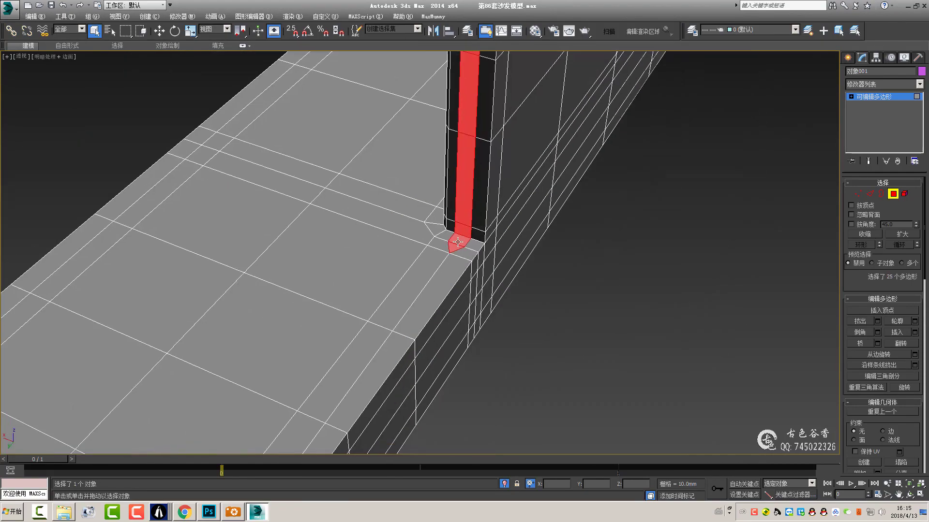
pyautogui.keyDown('alt'); pyautogui.click(452, 247); pyautogui.keyUp('alt')
pyautogui.scroll(-3, 452, 248)
pyautogui.keyDown('alt'); pyautogui.moveTo(452, 247); pyautogui.dragTo(344, 145, button='middle'); pyautogui.keyUp('alt')
pyautogui.scroll(3, 345, 145)
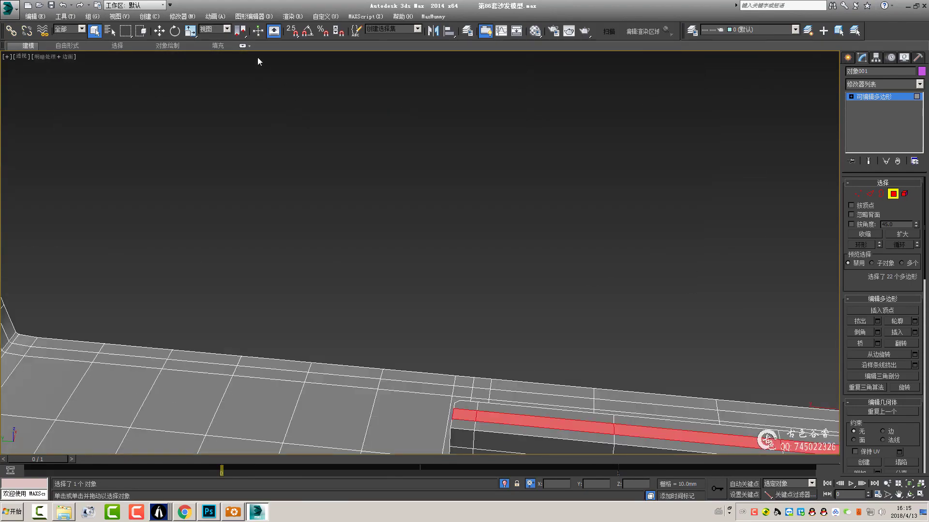
pyautogui.scroll(-3, 437, 264)
pyautogui.keyDown('alt'); pyautogui.moveTo(437, 263); pyautogui.dragTo(411, 203, button='middle'); pyautogui.keyUp('alt')
pyautogui.scroll(3, 397, 179)
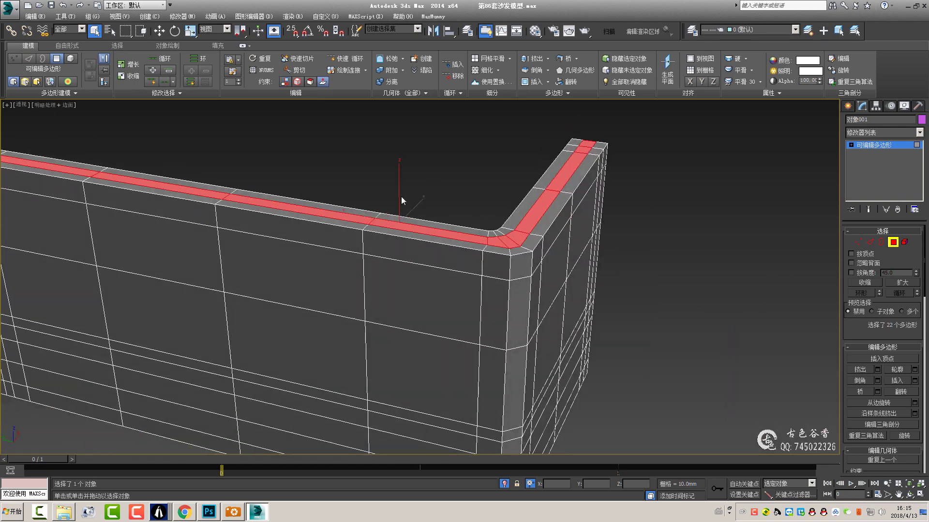
# - Preview the NURMS-smoothed sofa from the right end, then turn smoothing off
pyautogui.press('w')
pyautogui.click(861, 148)
pyautogui.scroll(-3, 715, 255)
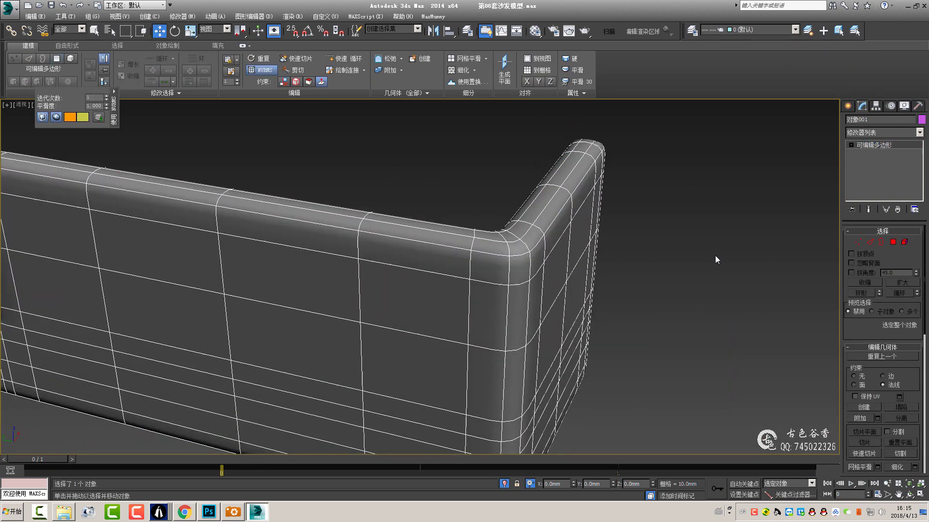
pyautogui.keyDown('alt'); pyautogui.moveTo(714, 255); pyautogui.dragTo(615, 273, button='middle'); pyautogui.keyUp('alt')
pyautogui.press('q')
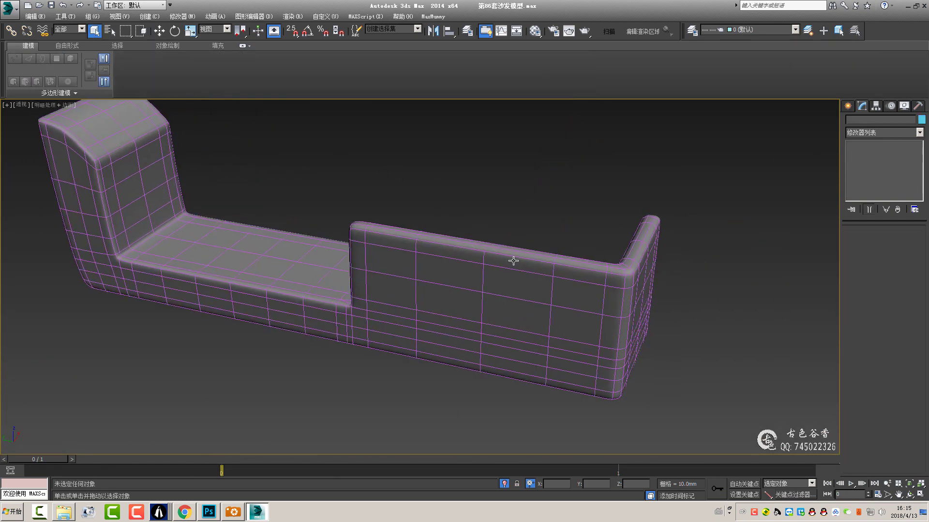
pyautogui.keyDown('alt'); pyautogui.moveTo(511, 259); pyautogui.dragTo(354, 282, button='middle'); pyautogui.keyUp('alt')
pyautogui.scroll(3, 354, 282)
pyautogui.hotkey('ctrl', 'BackSpace')
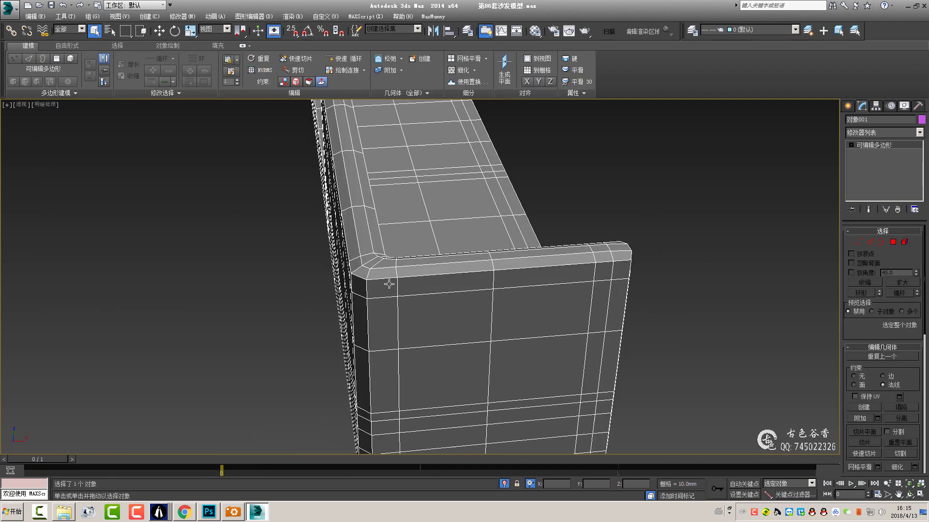
# - Select the inner corner vertex where the back meets the armrest in wireframe
pyautogui.press('1')
pyautogui.press('2')
pyautogui.click(363, 266)
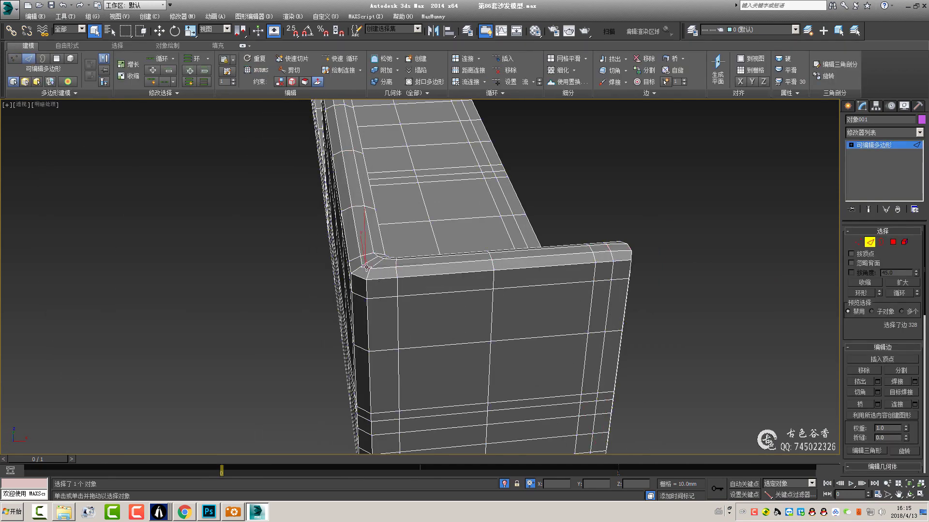
pyautogui.scroll(5, 389, 277)
pyautogui.scroll(-3, 390, 276)
pyautogui.scroll(5, 374, 274)
pyautogui.press('F3')
pyautogui.scroll(-5, 374, 274)
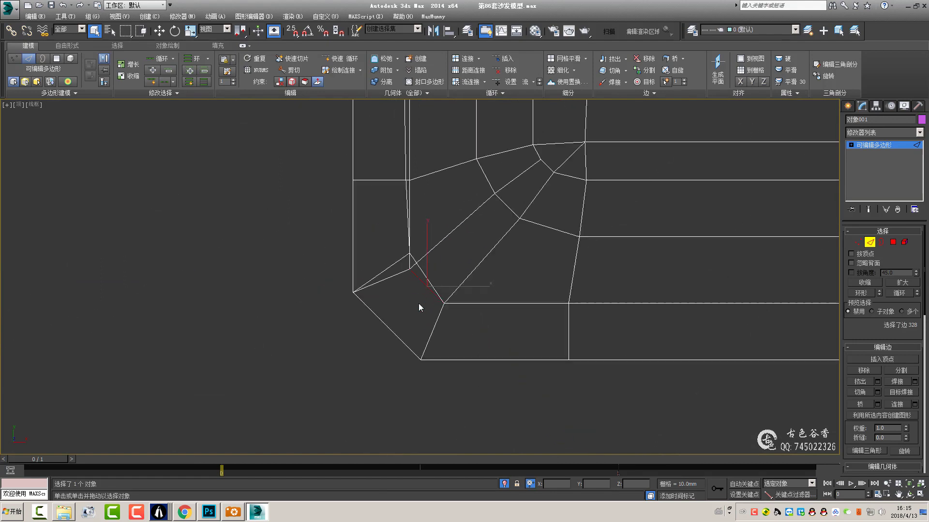
pyautogui.press('1')
pyautogui.moveTo(397, 247); pyautogui.dragTo(431, 284)
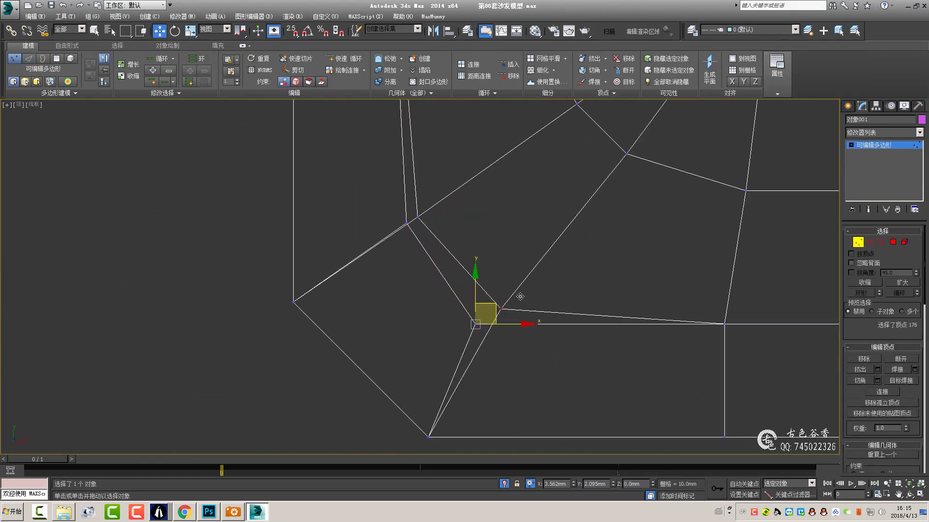
# - Inspect the tidied corner in shaded perspective and constrain moves to surface normals
pyautogui.moveTo(520, 296)
pyautogui.keyDown('alt'); pyautogui.mouseDown(button='middle')
pyautogui.moveTo(626, 284)
pyautogui.moveTo(581, 263)
pyautogui.moveTo(574, 313)
pyautogui.mouseUp(button='middle'); pyautogui.keyUp('alt')
pyautogui.press('p')
pyautogui.press('F3')
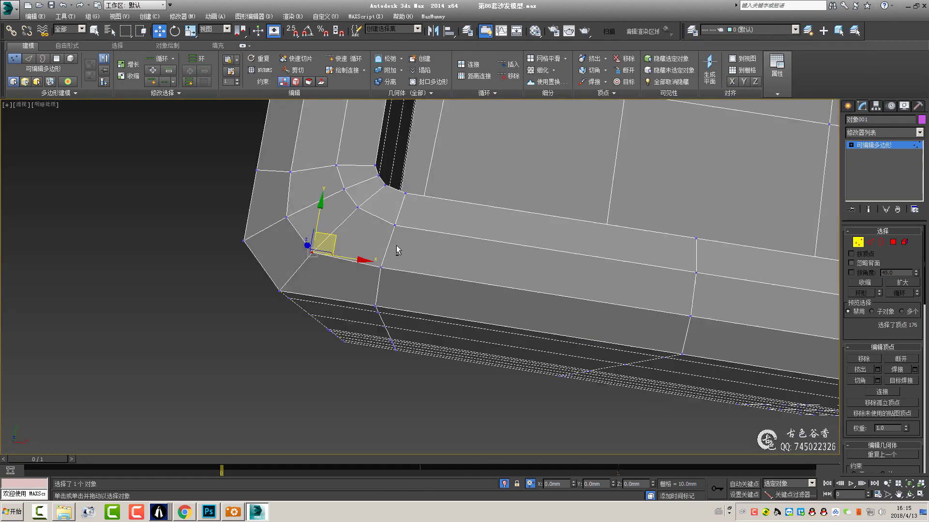
pyautogui.moveTo(396, 245)
pyautogui.keyDown('alt'); pyautogui.mouseDown(button='middle')
pyautogui.moveTo(416, 240)
pyautogui.moveTo(429, 248)
pyautogui.moveTo(366, 293)
pyautogui.mouseUp(button='middle'); pyautogui.keyUp('alt')
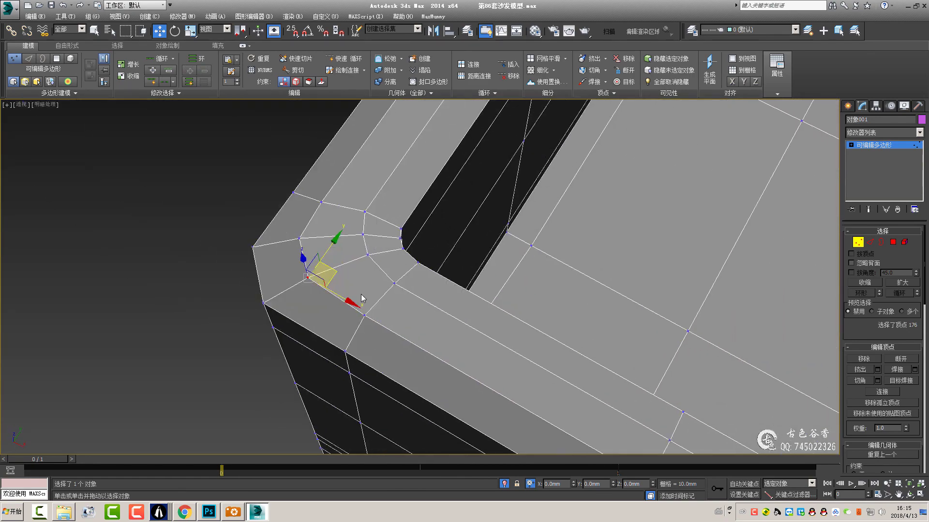
pyautogui.press('4')
pyautogui.click(323, 81)
pyautogui.scroll(-8, 375, 201)
pyautogui.scroll(10, 375, 201)
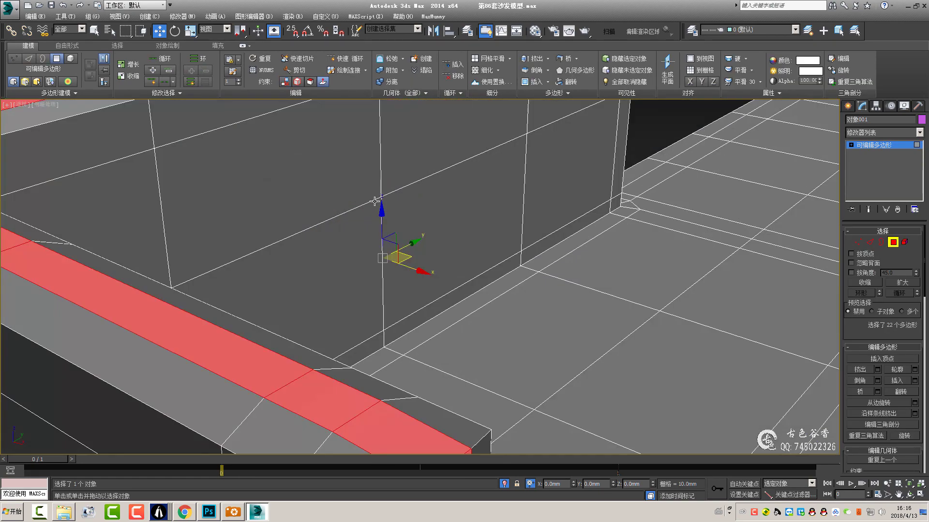
pyautogui.scroll(-6, 446, 232)
pyautogui.click(660, 329)
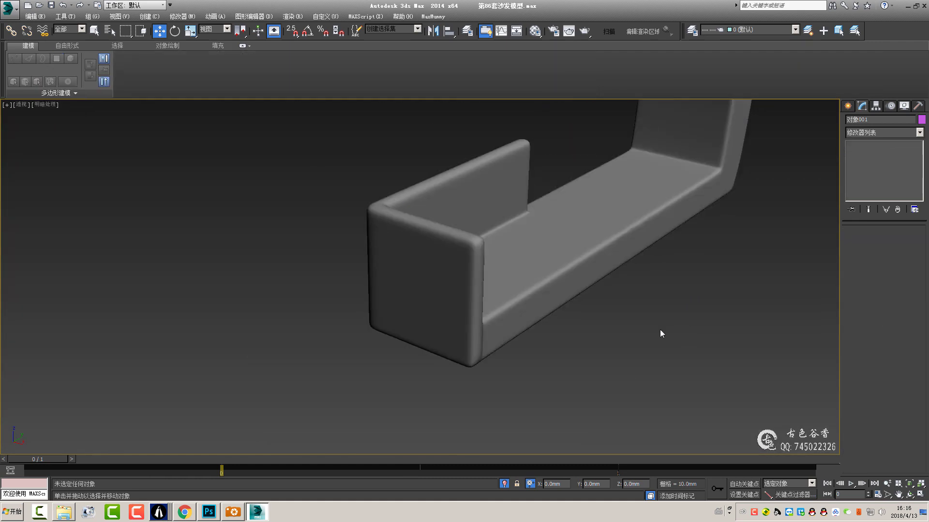
pyautogui.scroll(5, 660, 329)
pyautogui.moveTo(660, 329)
pyautogui.mouseDown(button='middle')
pyautogui.moveTo(693, 231)
pyautogui.moveTo(535, 253)
pyautogui.mouseUp(button='middle')
pyautogui.scroll(2, 425, 241)
pyautogui.click(424, 240)
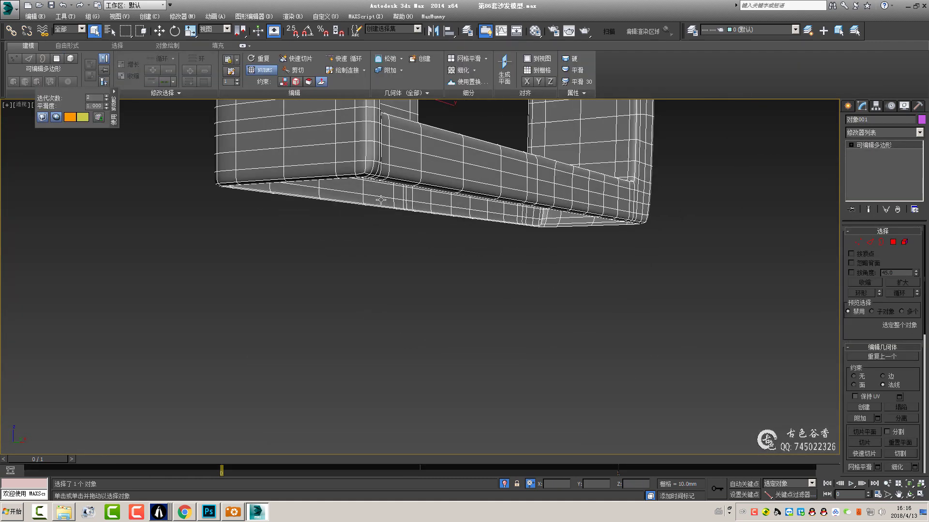
pyautogui.scroll(2, 394, 218)
pyautogui.keyDown('alt'); pyautogui.moveTo(394, 218); pyautogui.dragTo(247, 255, button='middle'); pyautogui.keyUp('alt')
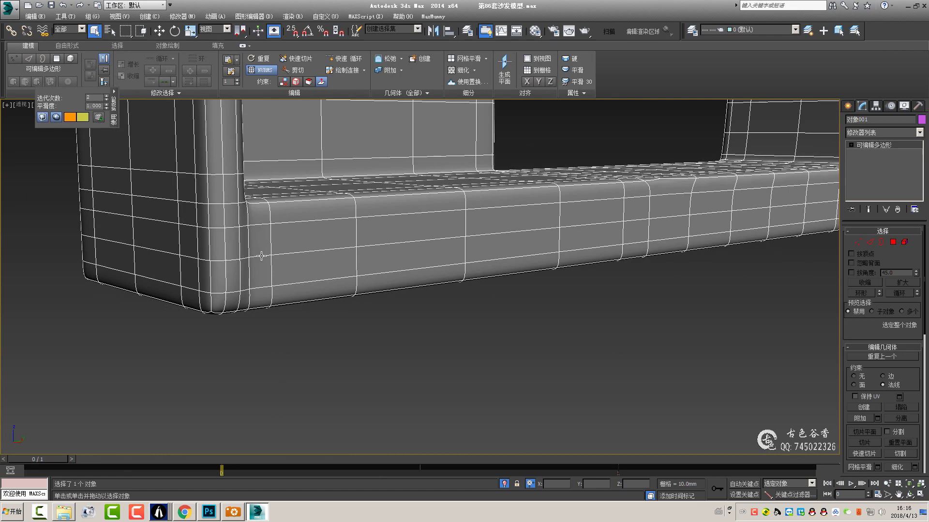
pyautogui.hotkey('ctrl', 'BackSpace')
pyautogui.press('4')
pyautogui.click(301, 248)
pyautogui.scroll(1, 305, 262)
pyautogui.scroll(1, 285, 265)
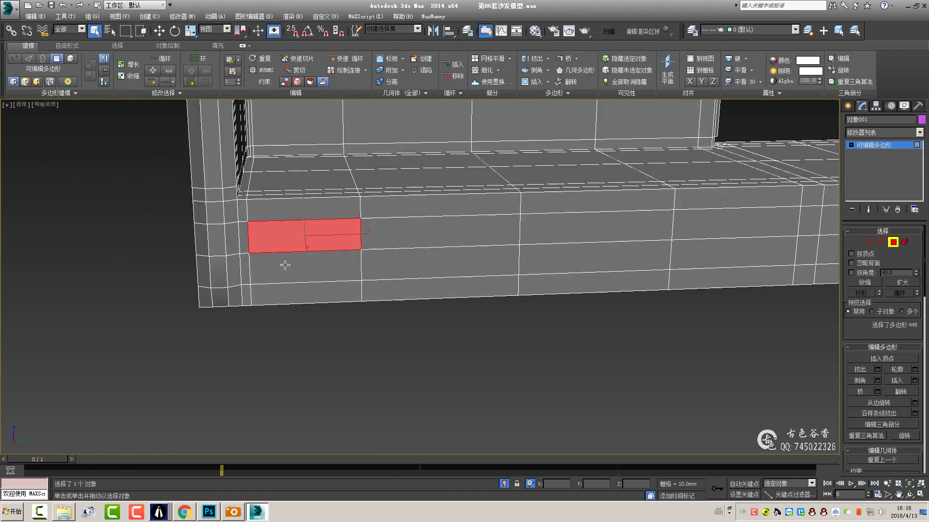
pyautogui.keyDown('ctrl'); pyautogui.click(426, 232); pyautogui.keyUp('ctrl')
pyautogui.moveTo(590, 235); pyautogui.dragTo(446, 235, button='middle')
pyautogui.keyDown('ctrl'); pyautogui.click(573, 256); pyautogui.keyUp('ctrl')
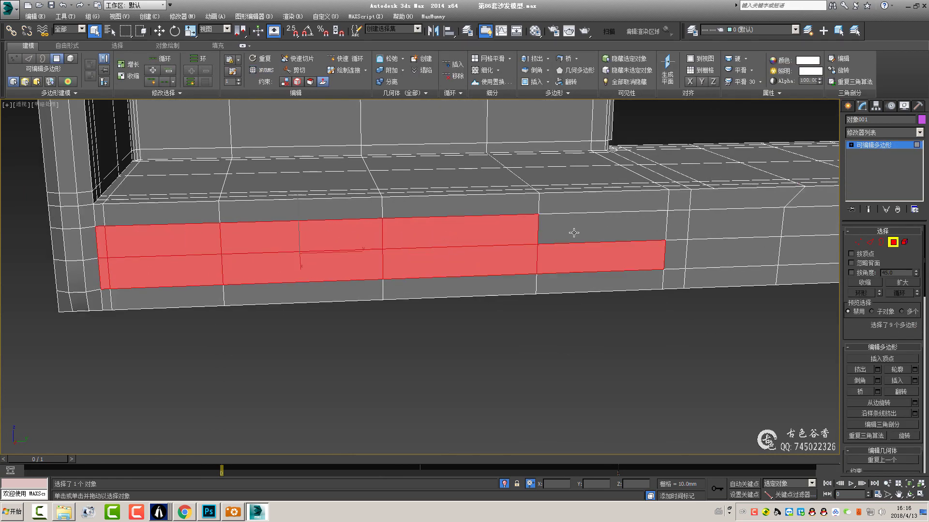
pyautogui.moveTo(573, 232); pyautogui.dragTo(543, 234, button='middle')
pyautogui.keyDown('ctrl'); pyautogui.click(603, 261); pyautogui.keyUp('ctrl')
pyautogui.scroll(-3, 603, 262)
pyautogui.press('2')
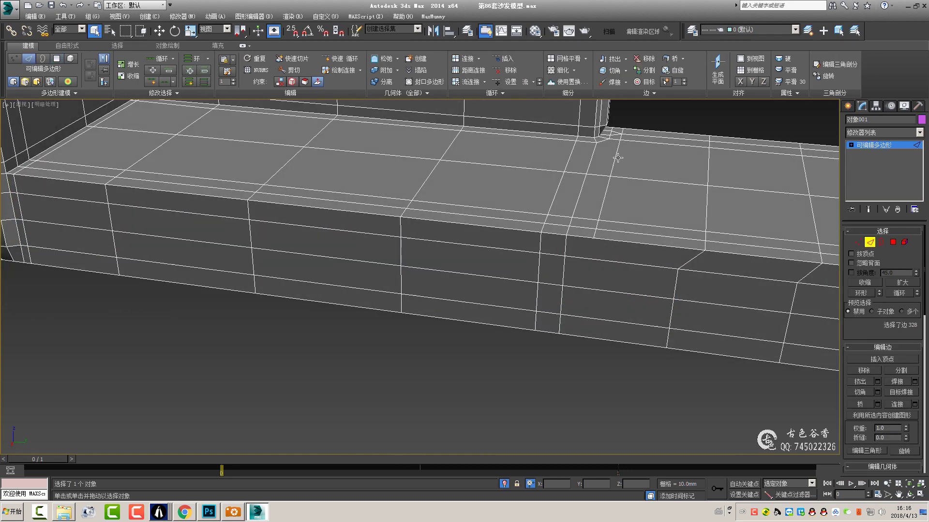
pyautogui.keyDown('alt'); pyautogui.moveTo(612, 140); pyautogui.dragTo(612, 191, button='middle'); pyautogui.keyUp('alt')
pyautogui.scroll(3, 590, 156)
pyautogui.press('1')
pyautogui.scroll(2, 595, 153)
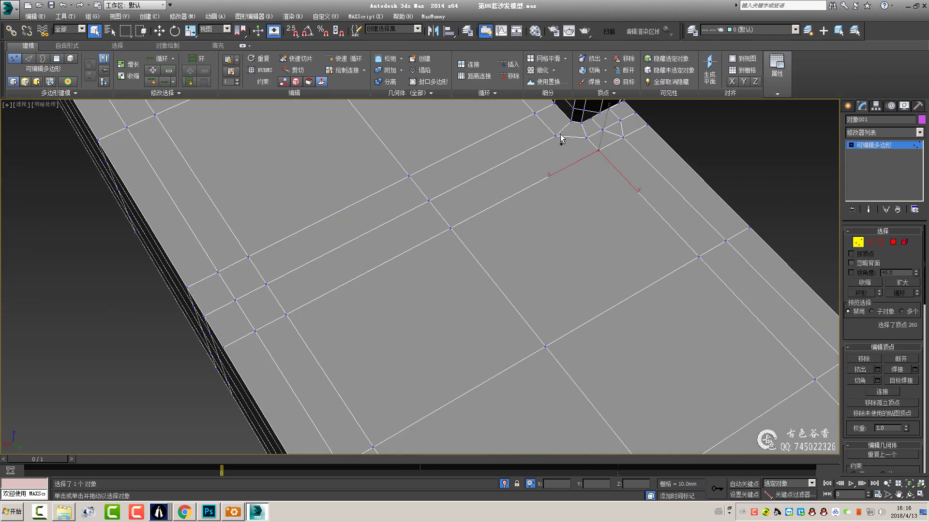
pyautogui.press('2')
pyautogui.scroll(-2, 556, 174)
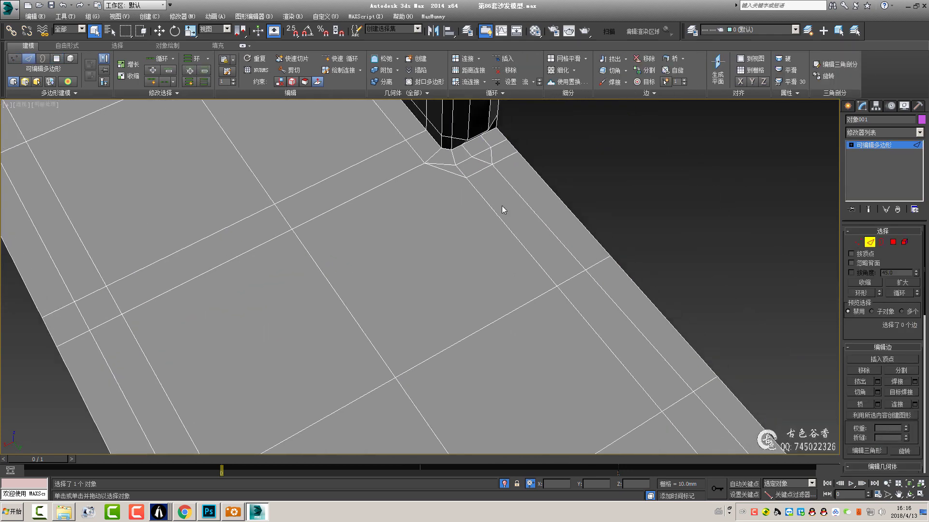
pyautogui.moveTo(445, 182)
pyautogui.keyDown('alt'); pyautogui.mouseDown(button='middle')
pyautogui.moveTo(550, 213)
pyautogui.moveTo(581, 209)
pyautogui.moveTo(543, 211)
pyautogui.moveTo(612, 276)
pyautogui.moveTo(588, 311)
pyautogui.mouseUp(button='middle'); pyautogui.keyUp('alt')
pyautogui.scroll(2, 534, 190)
pyautogui.scroll(2, 561, 208)
pyautogui.scroll(-2, 591, 226)
pyautogui.scroll(3, 367, 217)
# - Chamfer the 16 selected seat edges with Ctrl+Shift+C, then clear the selection
pyautogui.press('1')
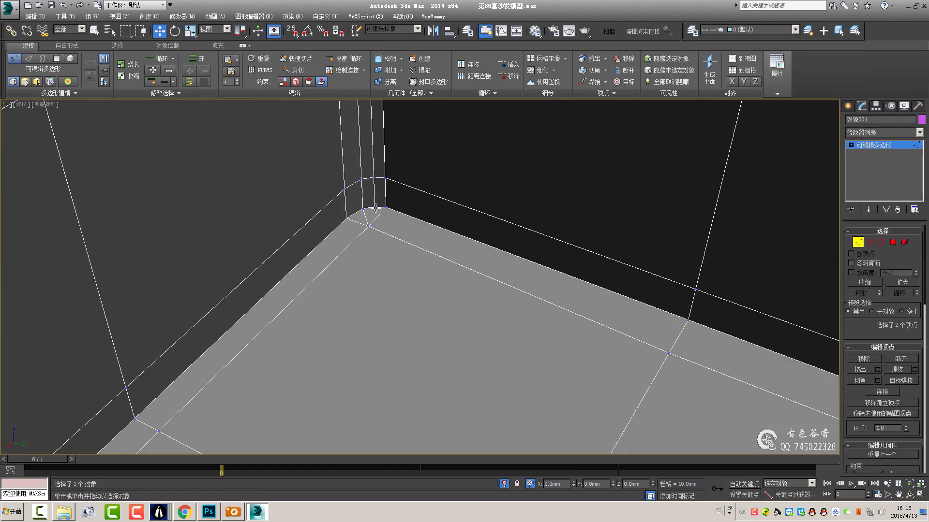
pyautogui.press('2')
pyautogui.scroll(-2, 426, 255)
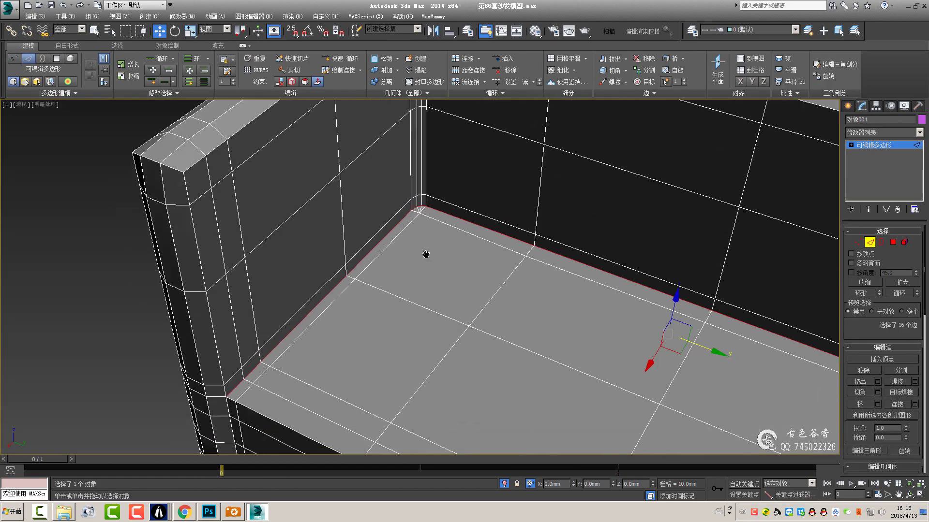
pyautogui.keyDown('alt'); pyautogui.moveTo(425, 256); pyautogui.dragTo(338, 300, button='middle'); pyautogui.keyUp('alt')
pyautogui.scroll(2, 329, 319)
pyautogui.scroll(-2, 329, 315)
pyautogui.keyDown('alt'); pyautogui.moveTo(576, 314); pyautogui.dragTo(556, 312, button='middle'); pyautogui.keyUp('alt')
pyautogui.scroll(2, 556, 313)
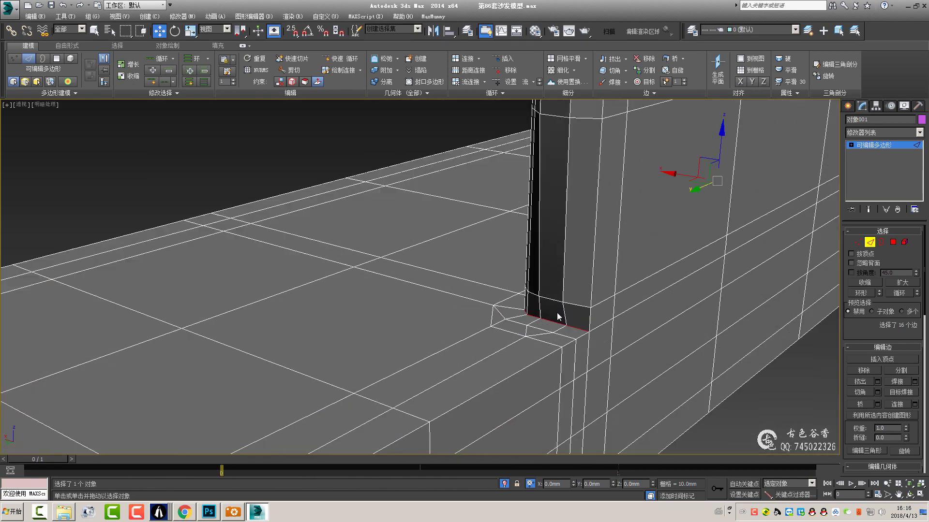
pyautogui.hotkey('ctrl', 'shift', 'c')
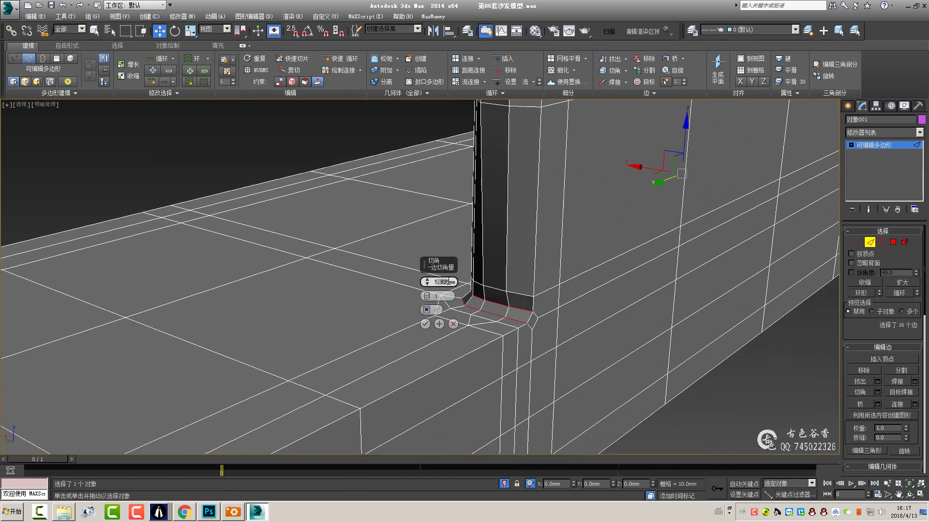
pyautogui.write('5')
pyautogui.click(426, 324)
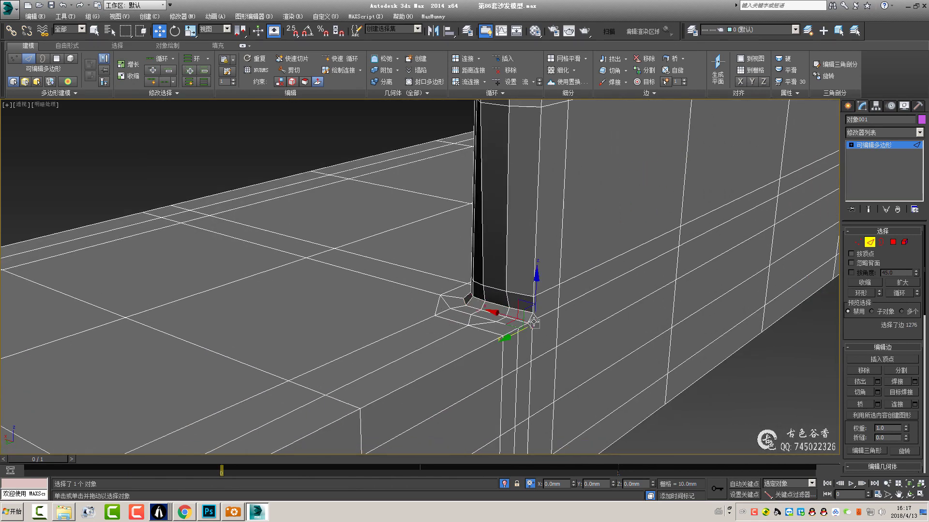
pyautogui.click(538, 328)
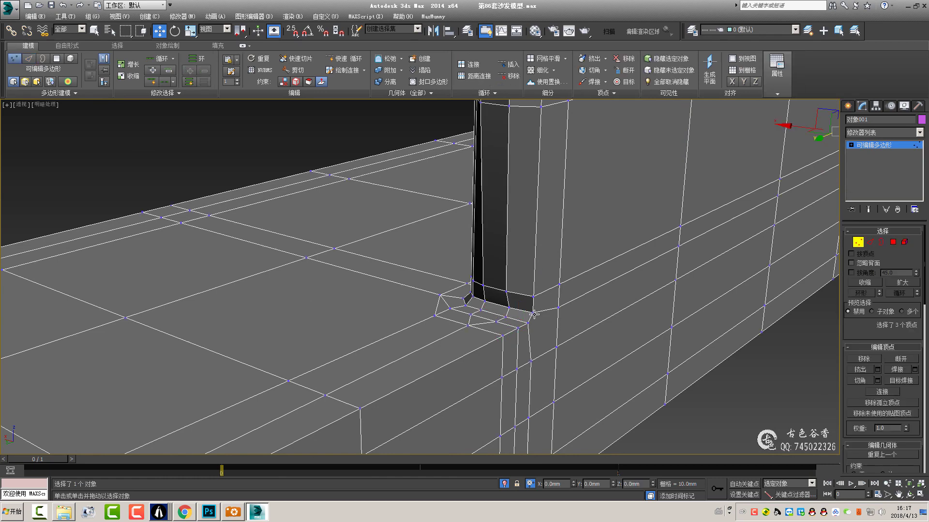
# - Orbit around the sofa to the corner post where the seat meets the back wall
pyautogui.scroll(-2, 531, 316)
pyautogui.keyDown('alt'); pyautogui.moveTo(531, 317); pyautogui.dragTo(487, 315, button='middle'); pyautogui.keyUp('alt')
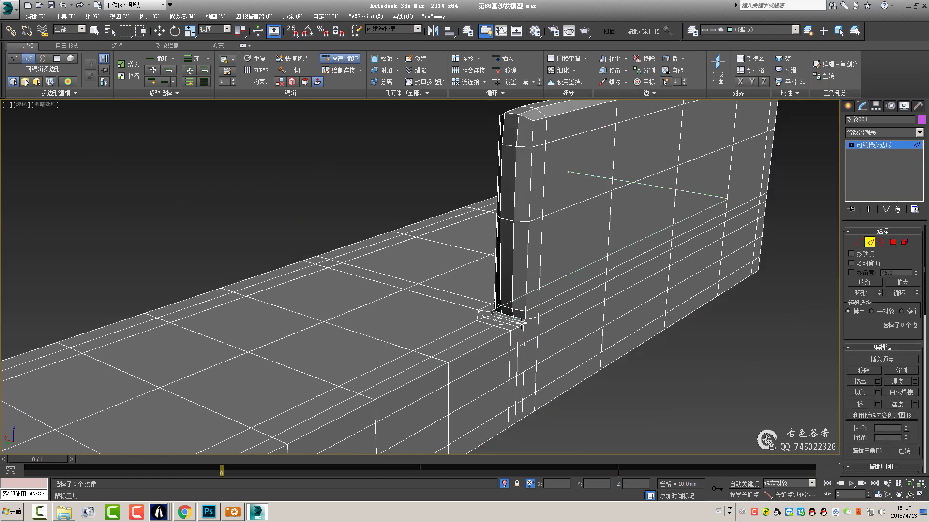
pyautogui.scroll(2, 479, 274)
pyautogui.scroll(-2, 472, 264)
pyautogui.keyDown('alt'); pyautogui.moveTo(472, 263); pyautogui.dragTo(517, 321, button='middle'); pyautogui.keyUp('alt')
pyautogui.scroll(1, 349, 309)
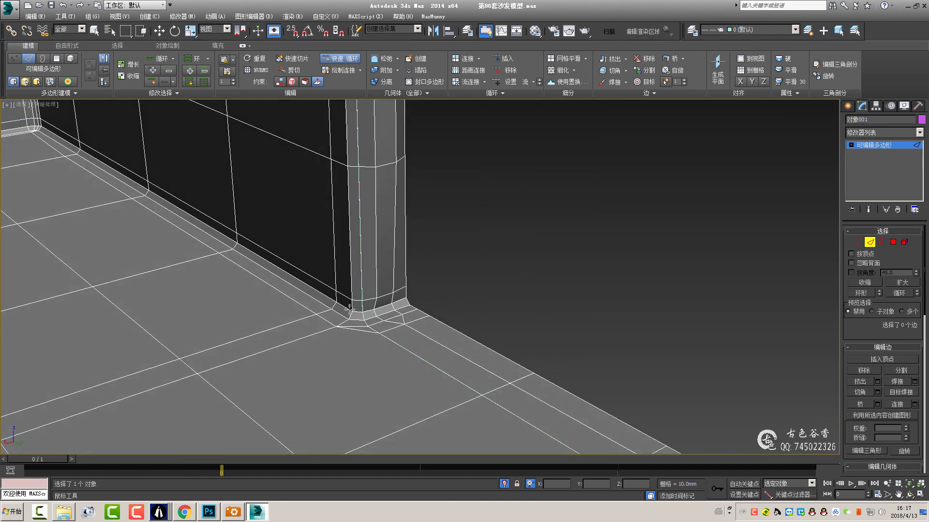
pyautogui.scroll(-4, 347, 312)
pyautogui.scroll(4, 348, 311)
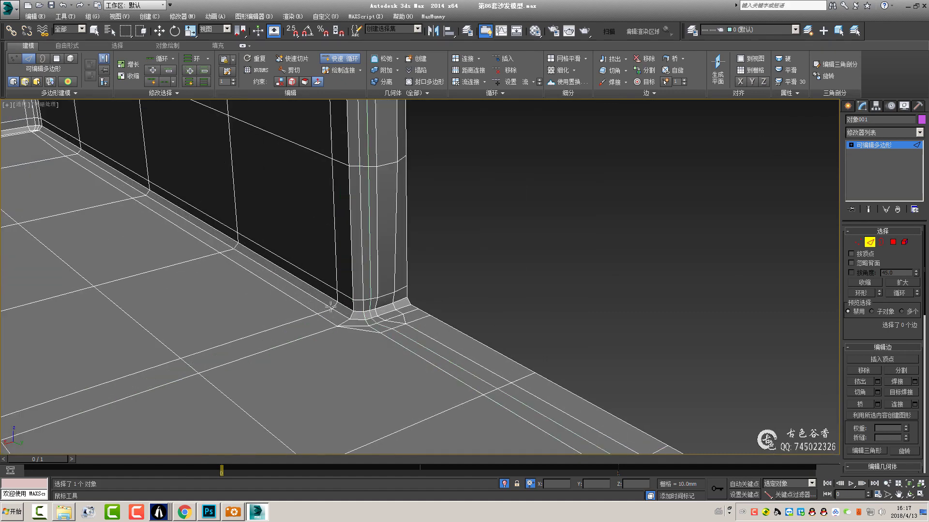
pyautogui.moveTo(332, 304)
pyautogui.keyDown('alt'); pyautogui.mouseDown(button='middle')
pyautogui.moveTo(372, 288)
pyautogui.moveTo(215, 230)
pyautogui.mouseUp(button='middle'); pyautogui.keyUp('alt')
pyautogui.scroll(-2, 349, 280)
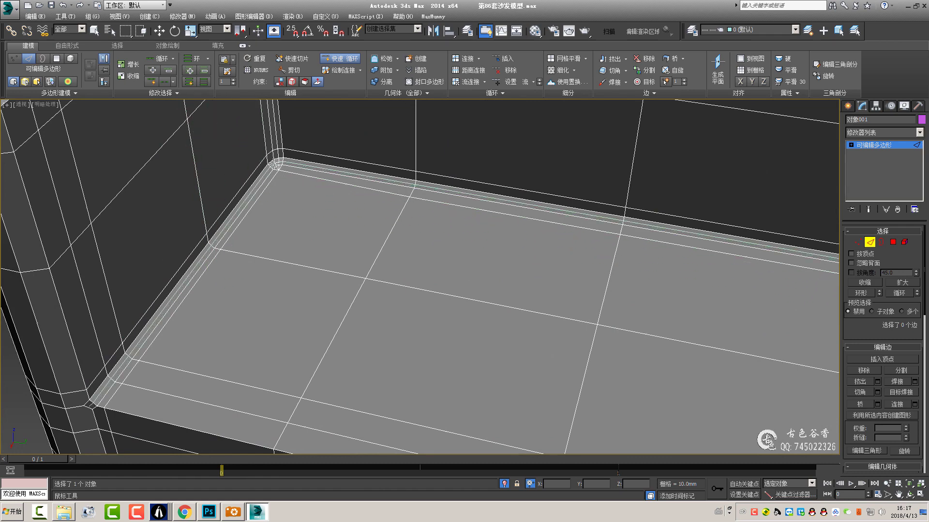
pyautogui.scroll(-5, 281, 177)
pyautogui.moveTo(581, 327)
pyautogui.keyDown('alt'); pyautogui.mouseDown(button='middle')
pyautogui.moveTo(384, 383)
pyautogui.moveTo(429, 404)
pyautogui.moveTo(432, 388)
pyautogui.moveTo(402, 364)
pyautogui.mouseUp(button='middle'); pyautogui.keyUp('alt')
pyautogui.scroll(5, 369, 338)
# - Connect the post-corner vertex pair with a new diagonal edge and select its end vertex to move
pyautogui.press('1')
pyautogui.click(367, 339)
pyautogui.press('q')
pyautogui.hotkey('ctrl', 'shift', 'e')
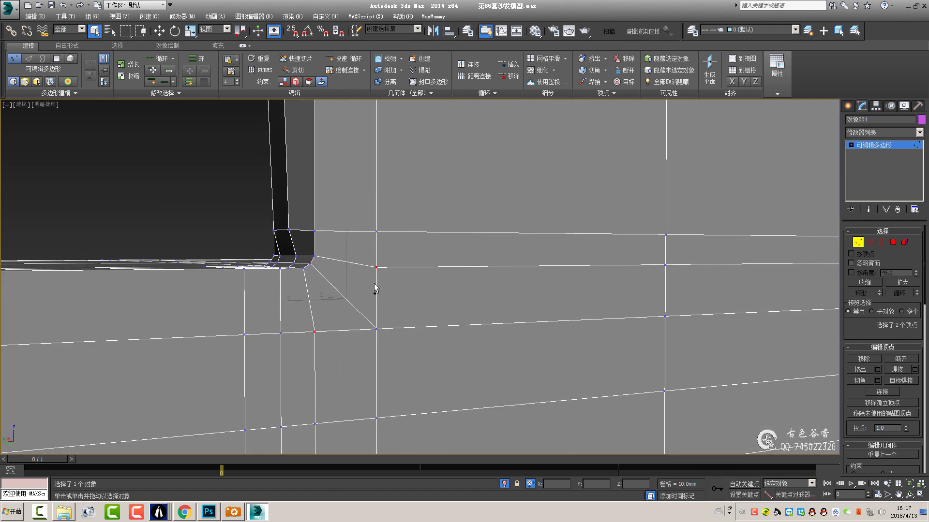
pyautogui.hotkey('ctrl', 'shift', 'e')
pyautogui.press('2')
pyautogui.click(359, 310)
pyautogui.press('1')
pyautogui.click(344, 298)
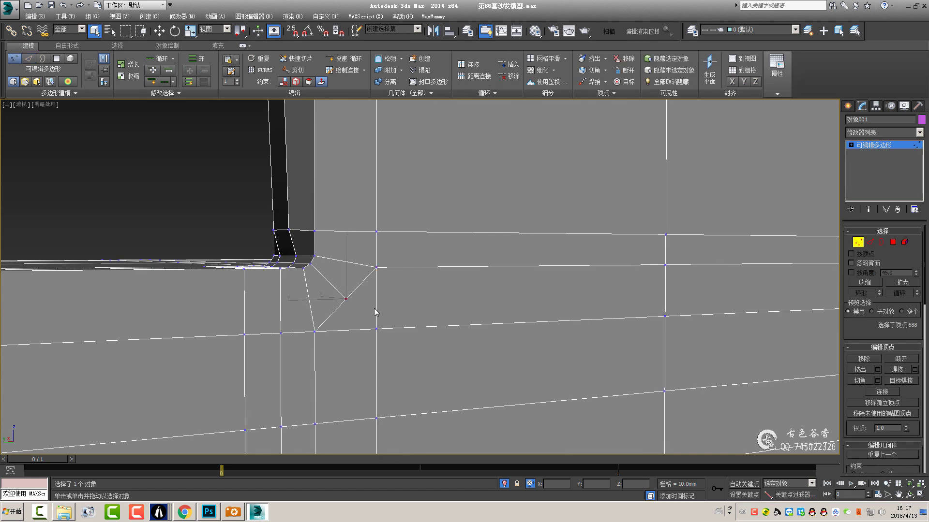
pyautogui.press('w')
pyautogui.scroll(1, 338, 285)
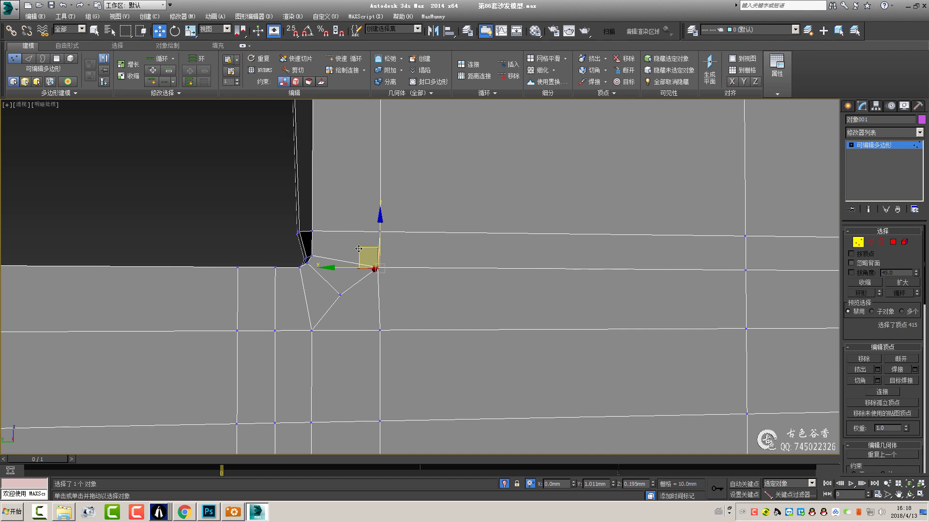
pyautogui.keyDown('alt'); pyautogui.moveTo(358, 249); pyautogui.dragTo(375, 311, button='middle'); pyautogui.keyUp('alt')
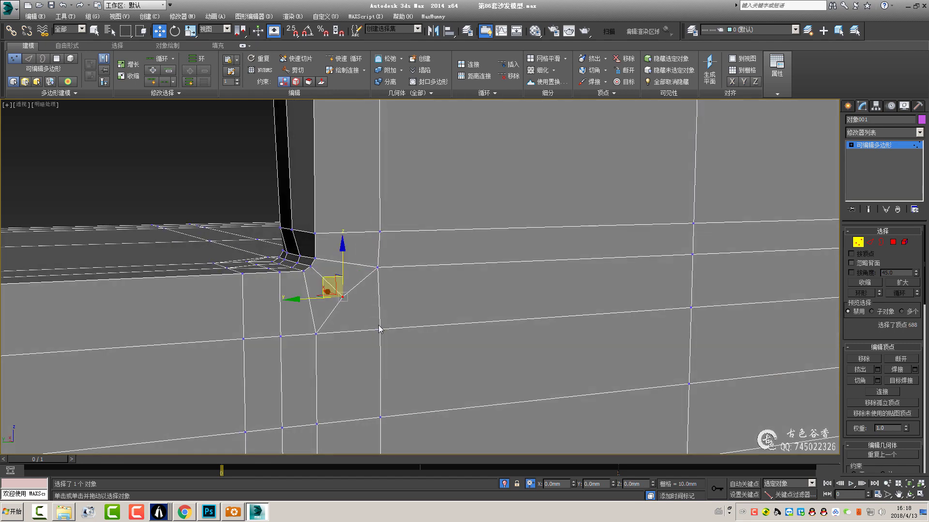
# - Select the lower back-panel polygons and inspect the edges at the back-panel corner
pyautogui.press('2')
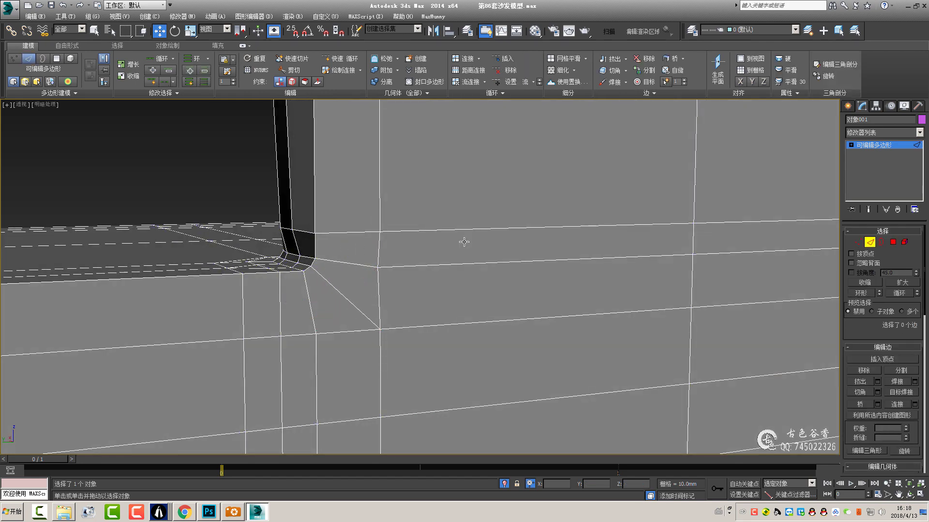
pyautogui.scroll(-3, 464, 242)
pyautogui.scroll(-5, 514, 248)
pyautogui.moveTo(466, 266)
pyautogui.keyDown('alt'); pyautogui.mouseDown(button='middle')
pyautogui.moveTo(452, 283)
pyautogui.moveTo(530, 275)
pyautogui.moveTo(519, 262)
pyautogui.mouseUp(button='middle'); pyautogui.keyUp('alt')
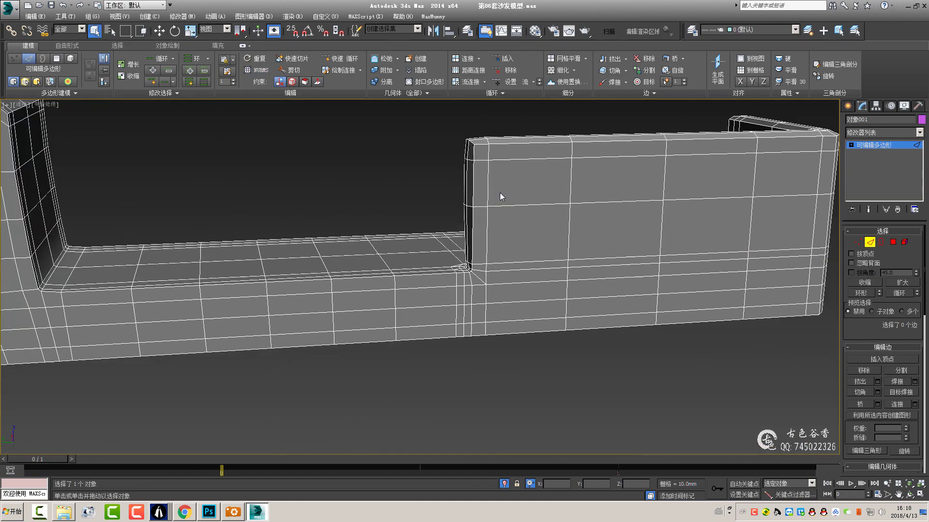
pyautogui.press('4')
pyautogui.moveTo(500, 192); pyautogui.dragTo(537, 230)
pyautogui.scroll(5, 513, 268)
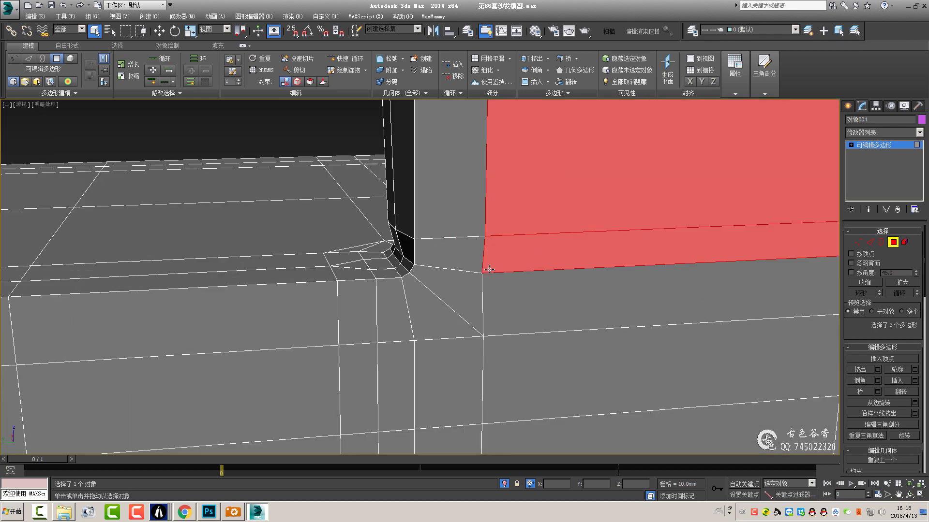
pyautogui.press('2')
pyautogui.click(484, 252)
pyautogui.click(495, 265)
pyautogui.scroll(-5, 496, 265)
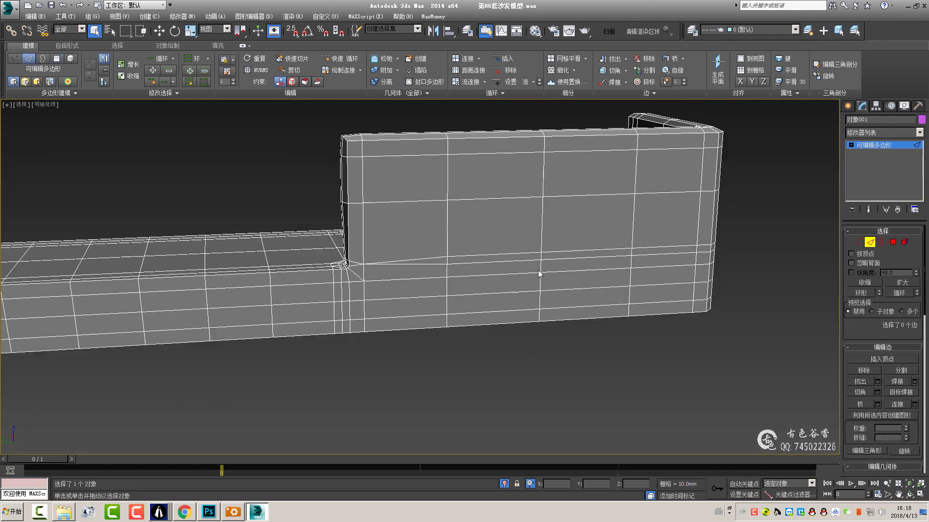
pyautogui.scroll(4, 376, 259)
pyautogui.scroll(-5, 554, 278)
pyautogui.scroll(3, 328, 269)
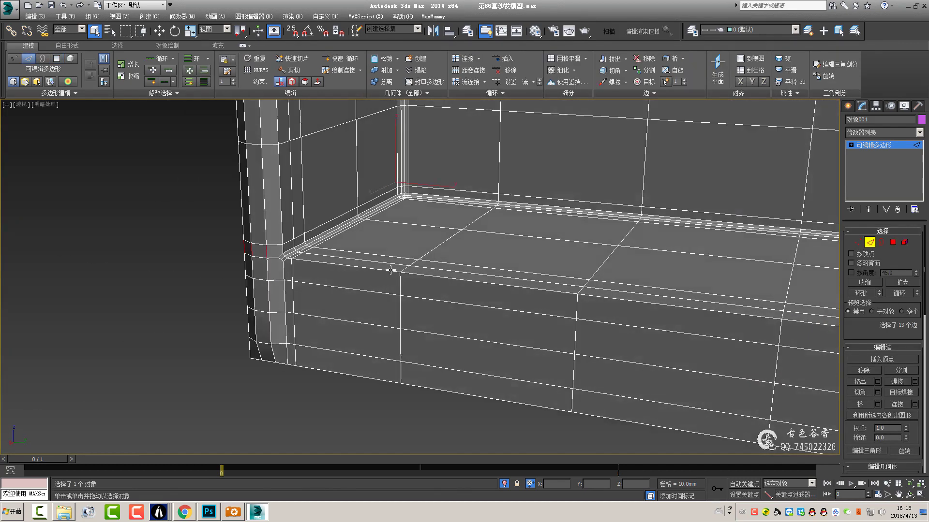
pyautogui.scroll(2, 328, 269)
# - Orbit and pan the view to the seat's inner corner
pyautogui.press('1')
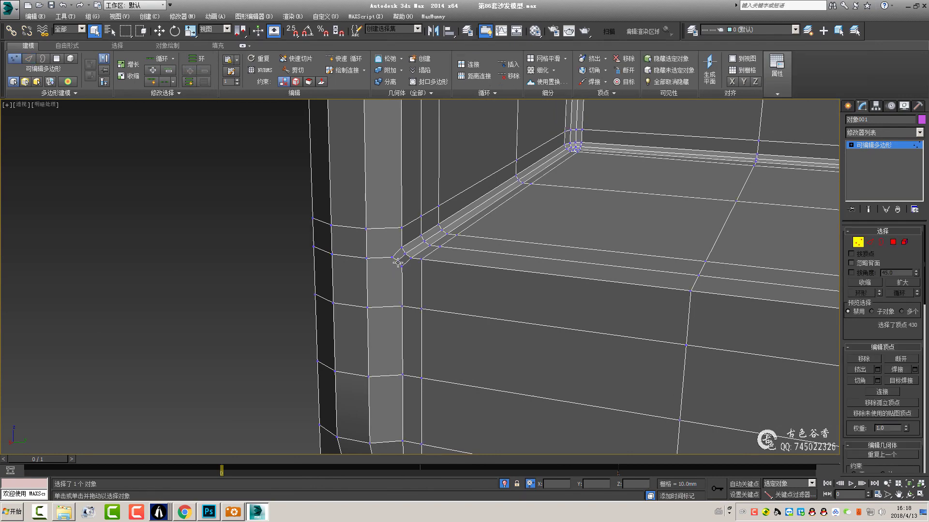
pyautogui.scroll(-3, 372, 313)
pyautogui.scroll(-3, 489, 307)
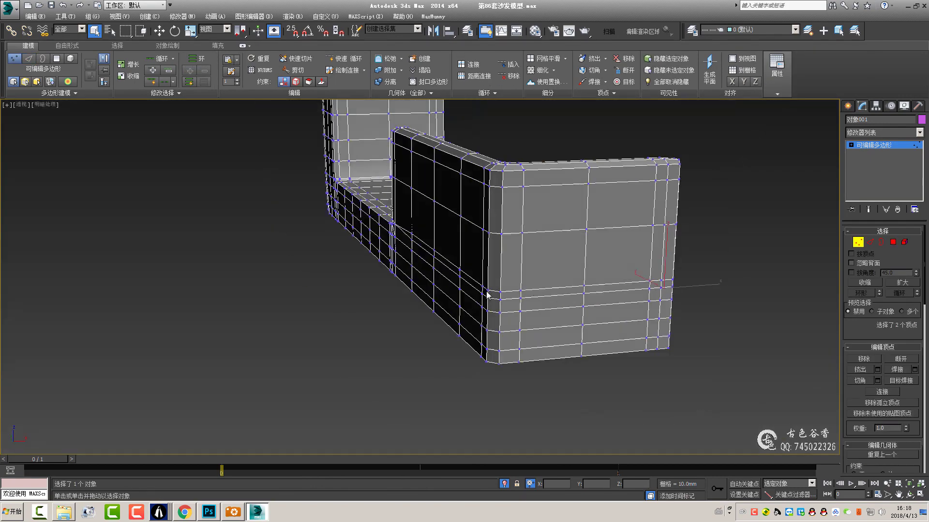
pyautogui.scroll(4, 549, 289)
pyautogui.press('2')
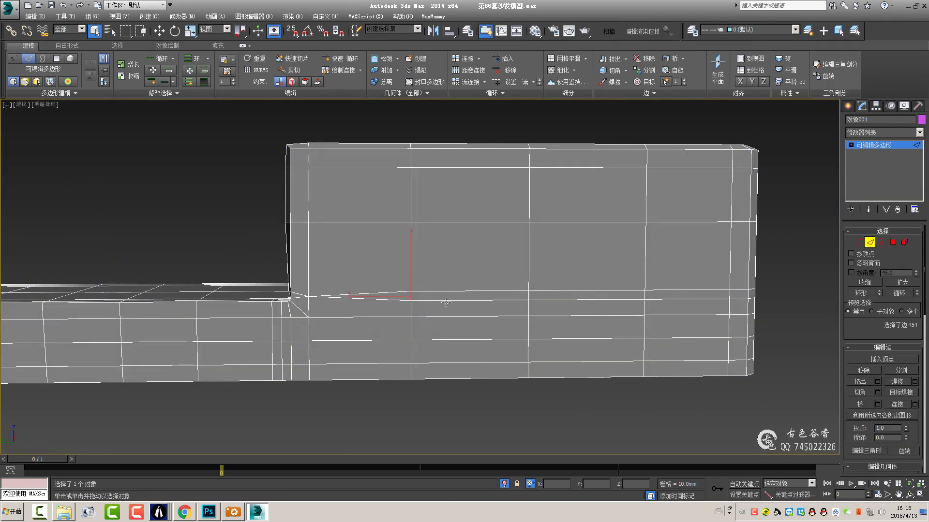
pyautogui.scroll(-4, 445, 302)
pyautogui.keyDown('alt'); pyautogui.moveTo(507, 269); pyautogui.dragTo(563, 321, button='middle'); pyautogui.keyUp('alt')
pyautogui.scroll(4, 442, 311)
pyautogui.scroll(1, 457, 320)
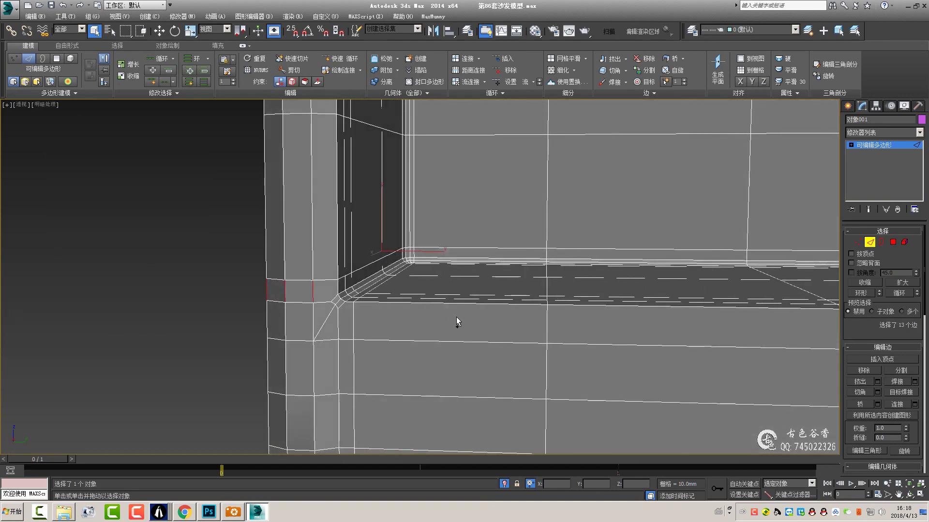
pyautogui.moveTo(459, 317); pyautogui.dragTo(530, 320, button='middle')
# - Select the seat-corner vertex and examine the rerouted corner edges from several angles
pyautogui.press('1')
pyautogui.click(417, 303)
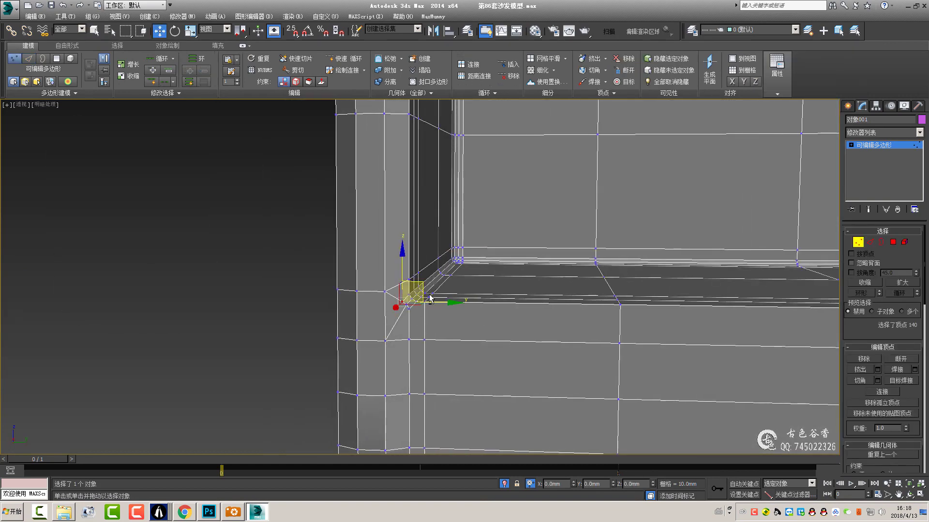
pyautogui.keyDown('alt'); pyautogui.moveTo(429, 298); pyautogui.dragTo(420, 291, button='middle'); pyautogui.keyUp('alt')
pyautogui.press('2')
pyautogui.keyDown('alt'); pyautogui.moveTo(346, 272); pyautogui.dragTo(387, 297, button='middle'); pyautogui.keyUp('alt')
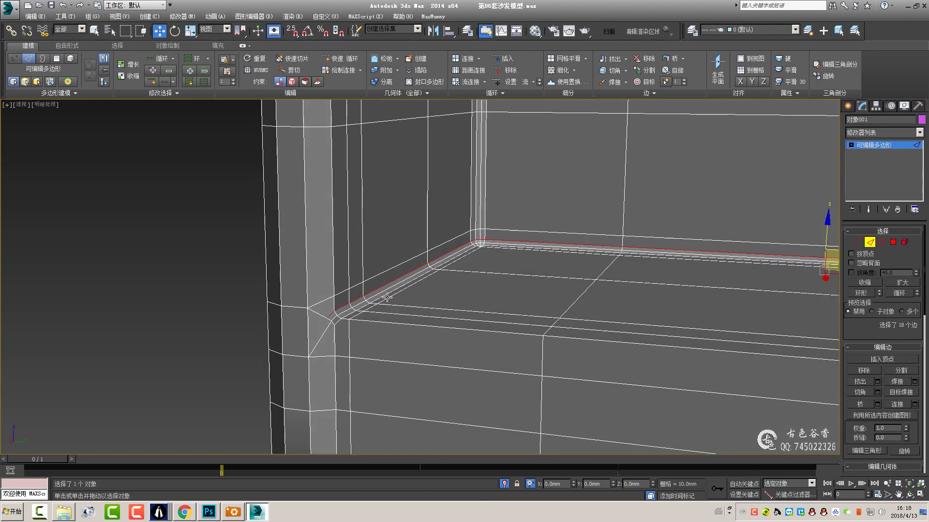
pyautogui.scroll(-5, 452, 298)
pyautogui.scroll(5, 370, 350)
pyautogui.moveTo(453, 298)
pyautogui.keyDown('alt'); pyautogui.mouseDown(button='middle')
pyautogui.moveTo(387, 338)
pyautogui.moveTo(555, 346)
pyautogui.mouseUp(button='middle'); pyautogui.keyUp('alt')
pyautogui.click(370, 350)
pyautogui.scroll(-5, 370, 350)
# - Toggle the NURBS smoothing preview to check the corners, then select the corner vertex
pyautogui.hotkey('ctrl', 'BackSpace')
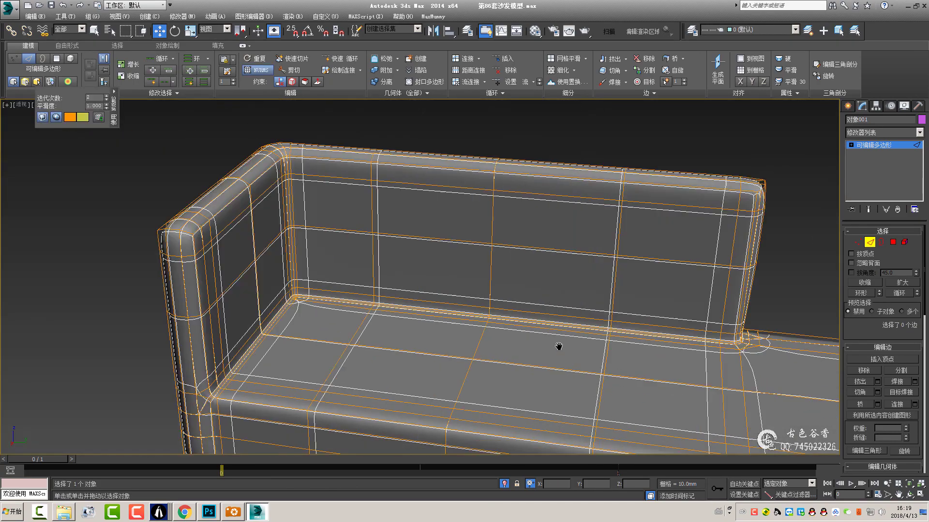
pyautogui.scroll(5, 328, 340)
pyautogui.scroll(3, 416, 292)
pyautogui.press('1')
pyautogui.hotkey('ctrl', 'BackSpace')
pyautogui.click(434, 297)
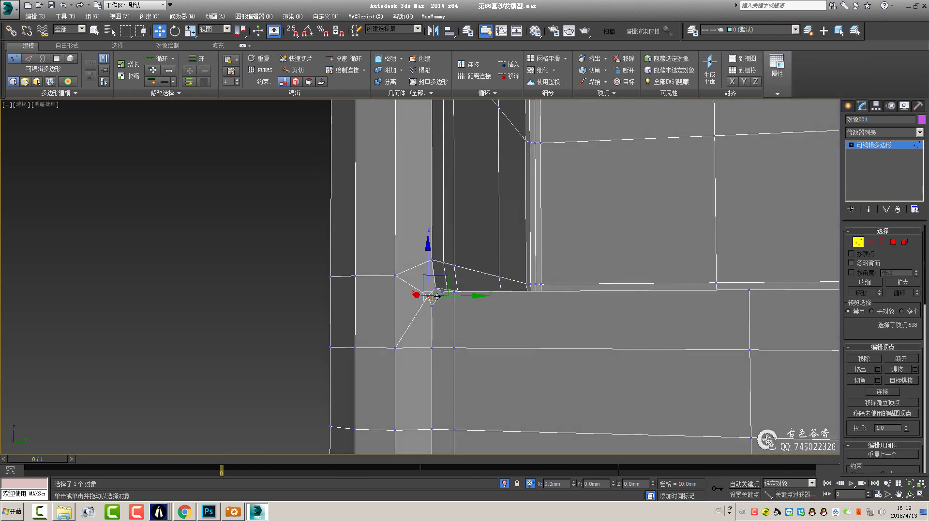
pyautogui.scroll(-3, 488, 335)
# - In Polygon mode, begin the face strip on the seat's front band
pyautogui.keyDown('alt'); pyautogui.moveTo(488, 335); pyautogui.dragTo(338, 309, button='middle'); pyautogui.keyUp('alt')
pyautogui.press('q')
pyautogui.press('4')
pyautogui.click(338, 306)
pyautogui.scroll(3, 294, 310)
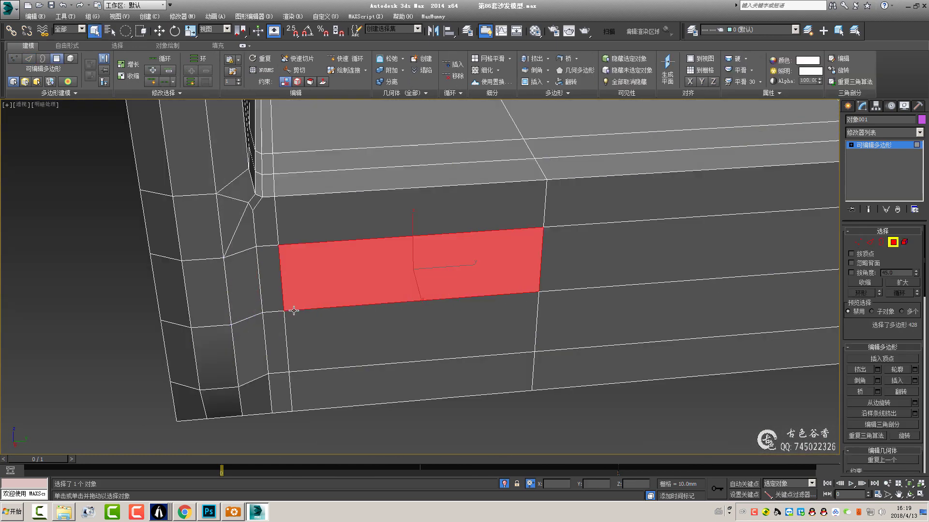
pyautogui.keyDown('ctrl'); pyautogui.click(304, 327); pyautogui.keyUp('ctrl')
pyautogui.keyDown('alt'); pyautogui.moveTo(271, 303); pyautogui.dragTo(421, 307, button='middle'); pyautogui.keyUp('alt')
pyautogui.keyDown('ctrl'); pyautogui.click(648, 242); pyautogui.keyUp('ctrl')
pyautogui.scroll(-2, 621, 208)
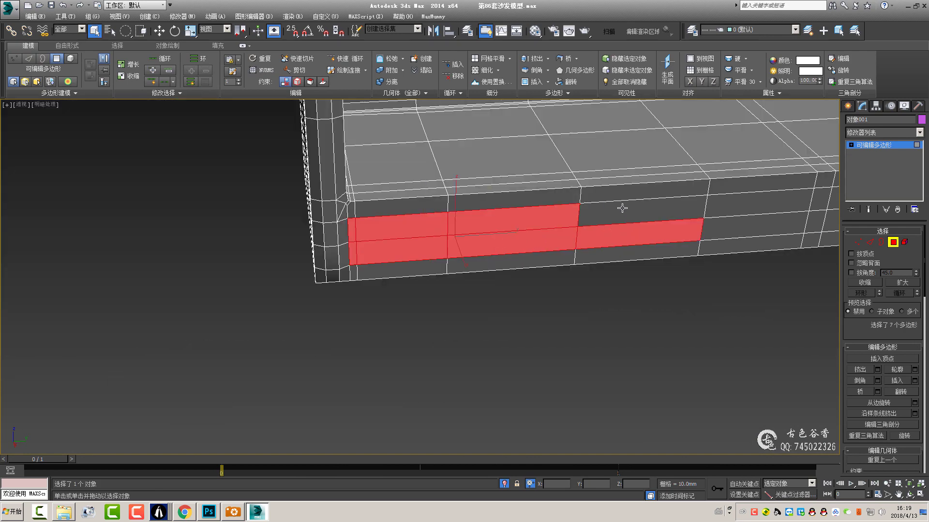
pyautogui.keyDown('alt'); pyautogui.moveTo(622, 208); pyautogui.dragTo(440, 266, button='middle'); pyautogui.keyUp('alt')
pyautogui.keyDown('ctrl'); pyautogui.click(439, 266); pyautogui.keyUp('ctrl')
pyautogui.keyDown('ctrl'); pyautogui.click(536, 244); pyautogui.keyUp('ctrl')
# - Extend the face strip along the rest of the seat front
pyautogui.keyDown('alt'); pyautogui.moveTo(536, 261); pyautogui.dragTo(343, 271, button='middle'); pyautogui.keyUp('alt')
pyautogui.keyDown('ctrl'); pyautogui.click(343, 275); pyautogui.keyUp('ctrl')
pyautogui.keyDown('ctrl'); pyautogui.click(451, 259); pyautogui.keyUp('ctrl')
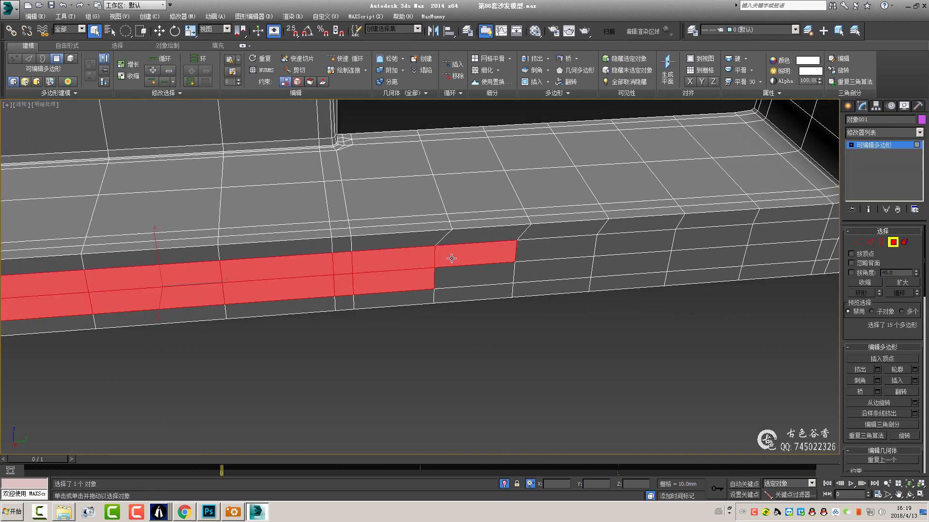
pyautogui.keyDown('ctrl'); pyautogui.click(554, 267); pyautogui.keyUp('ctrl')
pyautogui.keyDown('ctrl'); pyautogui.click(636, 242); pyautogui.keyUp('ctrl')
pyautogui.keyDown('ctrl'); pyautogui.click(631, 265); pyautogui.keyUp('ctrl')
pyautogui.keyDown('ctrl'); pyautogui.click(714, 238); pyautogui.keyUp('ctrl')
pyautogui.keyDown('ctrl'); pyautogui.click(711, 264); pyautogui.keyUp('ctrl')
pyautogui.moveTo(711, 264); pyautogui.dragTo(586, 290, button='middle')
# - Add the seat-end face and the faces running up the right armrest's side
pyautogui.keyDown('ctrl'); pyautogui.click(553, 294); pyautogui.keyUp('ctrl')
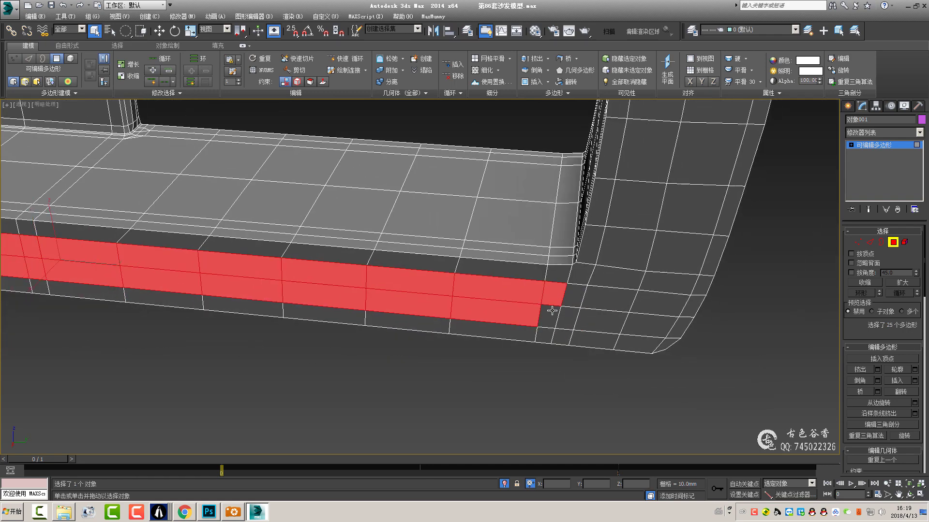
pyautogui.keyDown('ctrl'); pyautogui.click(643, 317); pyautogui.keyUp('ctrl')
pyautogui.keyDown('ctrl'); pyautogui.click(638, 271); pyautogui.keyUp('ctrl')
pyautogui.keyDown('ctrl'); pyautogui.click(651, 252); pyautogui.keyUp('ctrl')
pyautogui.keyDown('alt'); pyautogui.moveTo(650, 251); pyautogui.dragTo(658, 234, button='middle'); pyautogui.keyUp('alt')
pyautogui.keyDown('ctrl'); pyautogui.click(657, 227); pyautogui.keyUp('ctrl')
pyautogui.keyDown('ctrl'); pyautogui.click(624, 193); pyautogui.keyUp('ctrl')
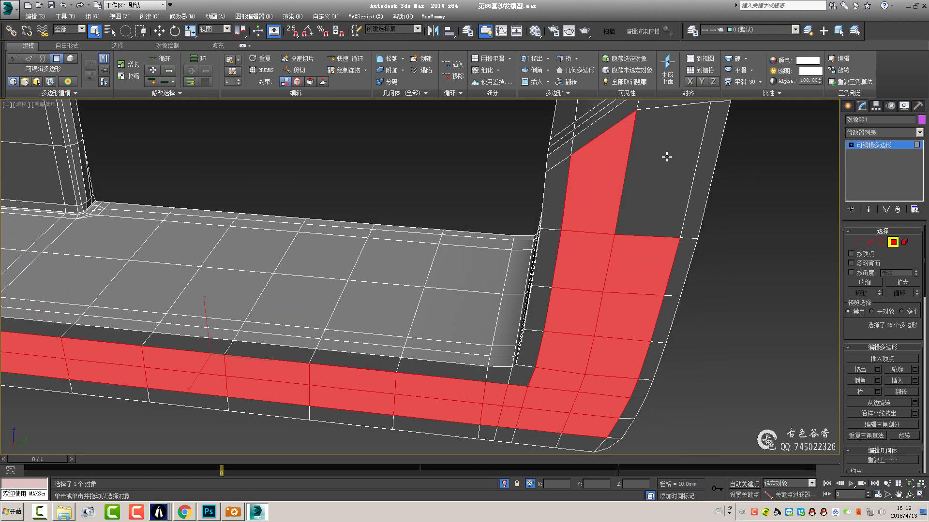
pyautogui.keyDown('ctrl'); pyautogui.click(666, 157); pyautogui.keyUp('ctrl')
# - Orbit the sofa to check the strip, remove unwanted faces, and close in on the right seat corner
pyautogui.scroll(-5, 477, 219)
pyautogui.keyDown('alt'); pyautogui.moveTo(477, 219); pyautogui.dragTo(567, 232, button='middle'); pyautogui.keyUp('alt')
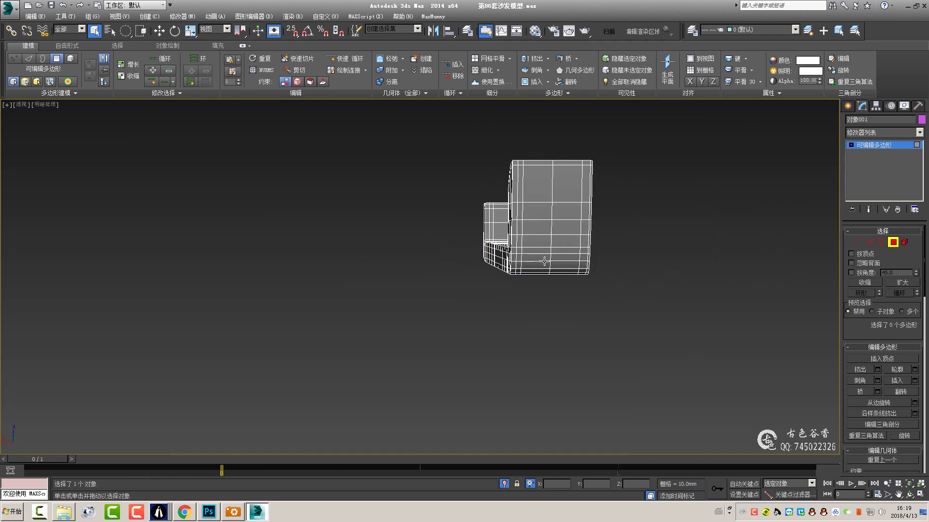
pyautogui.moveTo(578, 277)
pyautogui.keyDown('alt'); pyautogui.mouseDown(button='middle')
pyautogui.moveTo(619, 248)
pyautogui.moveTo(570, 266)
pyautogui.mouseUp(button='middle'); pyautogui.keyUp('alt')
pyautogui.keyDown('alt'); pyautogui.moveTo(499, 203); pyautogui.dragTo(498, 200); pyautogui.keyUp('alt')
pyautogui.moveTo(498, 199)
pyautogui.keyDown('alt'); pyautogui.mouseDown(button='middle')
pyautogui.moveTo(639, 290)
pyautogui.moveTo(491, 213)
pyautogui.mouseUp(button='middle'); pyautogui.keyUp('alt')
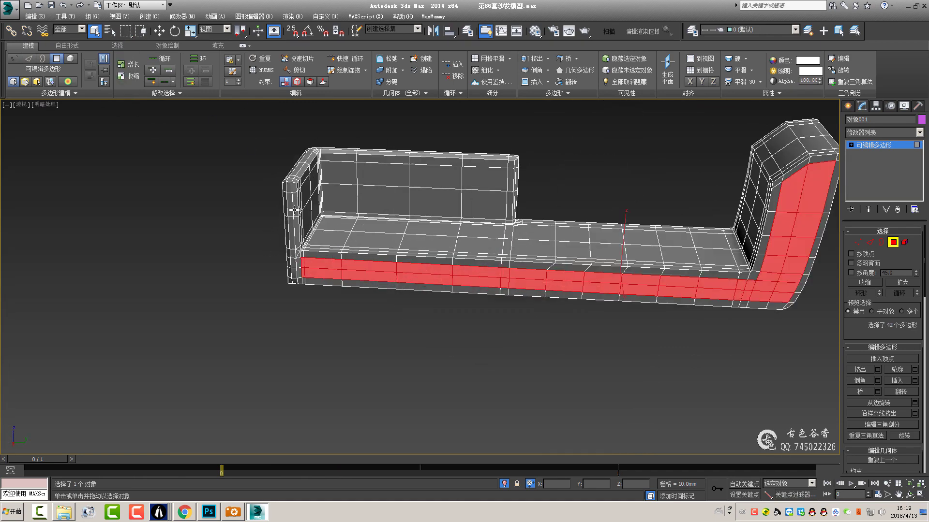
pyautogui.press('w')
pyautogui.keyDown('alt'); pyautogui.moveTo(346, 136); pyautogui.dragTo(532, 217, button='middle'); pyautogui.keyUp('alt')
pyautogui.scroll(5, 637, 162)
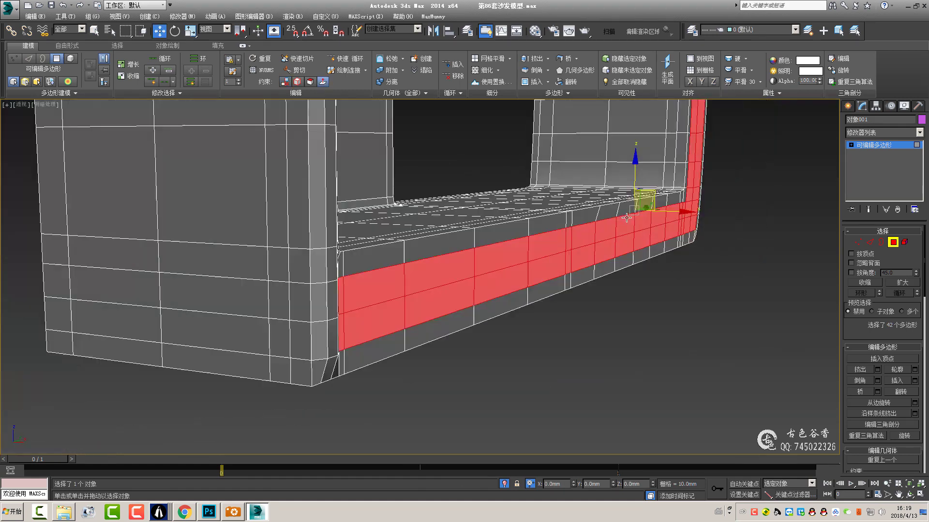
pyautogui.moveTo(638, 162)
pyautogui.keyDown('alt'); pyautogui.mouseDown(button='middle')
pyautogui.moveTo(649, 236)
pyautogui.moveTo(382, 208)
pyautogui.mouseUp(button='middle'); pyautogui.keyUp('alt')
# - Check the 42-face selection in Top view, then return to a maximized Perspective view
pyautogui.press('t')
pyautogui.moveTo(464, 248)
pyautogui.mouseDown(button='middle')
pyautogui.moveTo(409, 201)
pyautogui.moveTo(388, 267)
pyautogui.mouseUp(button='middle')
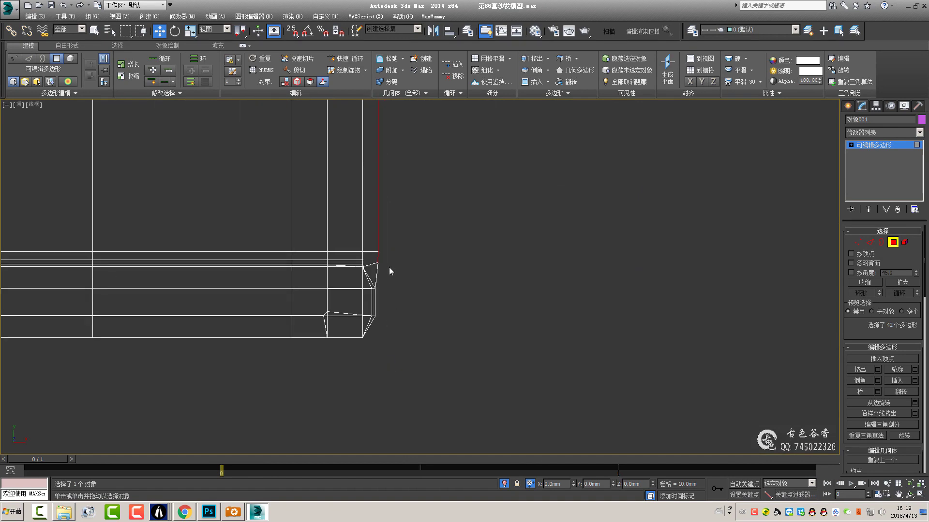
pyautogui.scroll(-3, 378, 189)
pyautogui.scroll(-3, 409, 196)
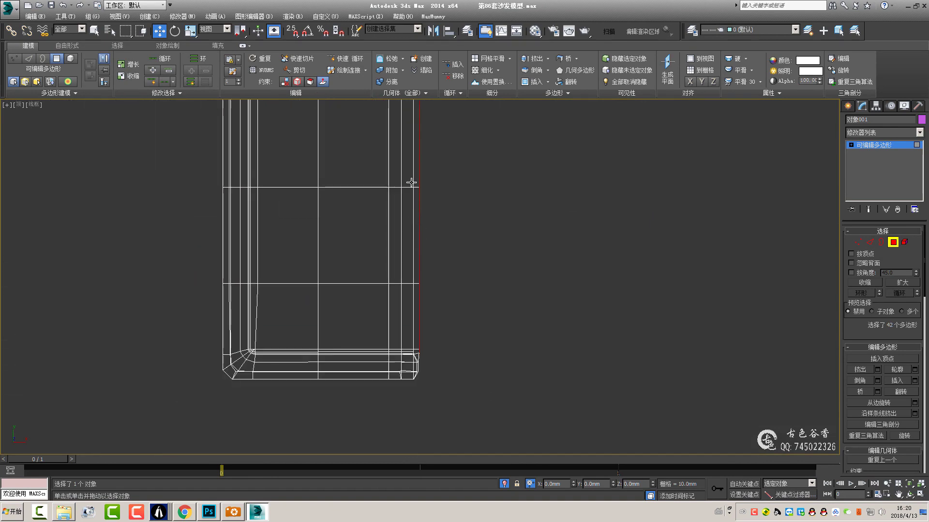
pyautogui.scroll(-3, 413, 182)
pyautogui.moveTo(412, 182)
pyautogui.mouseDown(button='middle')
pyautogui.moveTo(410, 235)
pyautogui.moveTo(417, 147)
pyautogui.mouseUp(button='middle')
pyautogui.scroll(2, 417, 146)
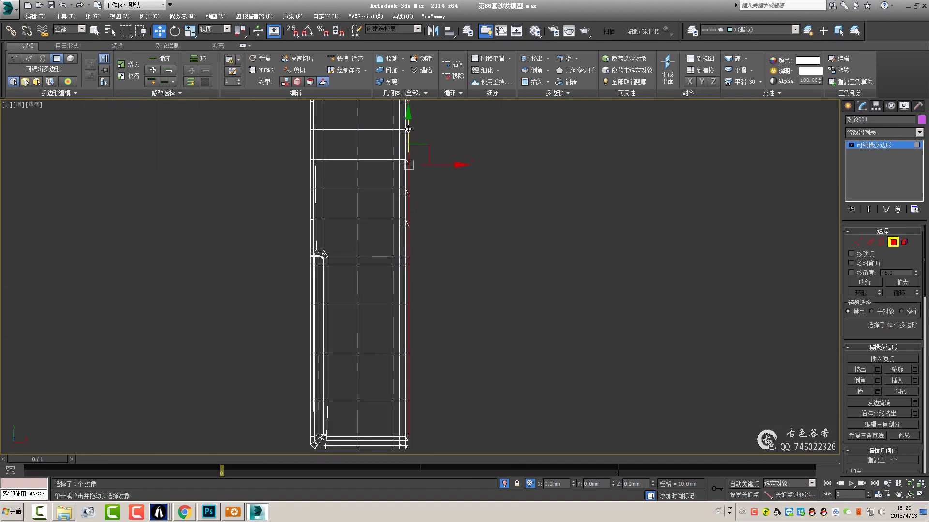
pyautogui.scroll(3, 400, 145)
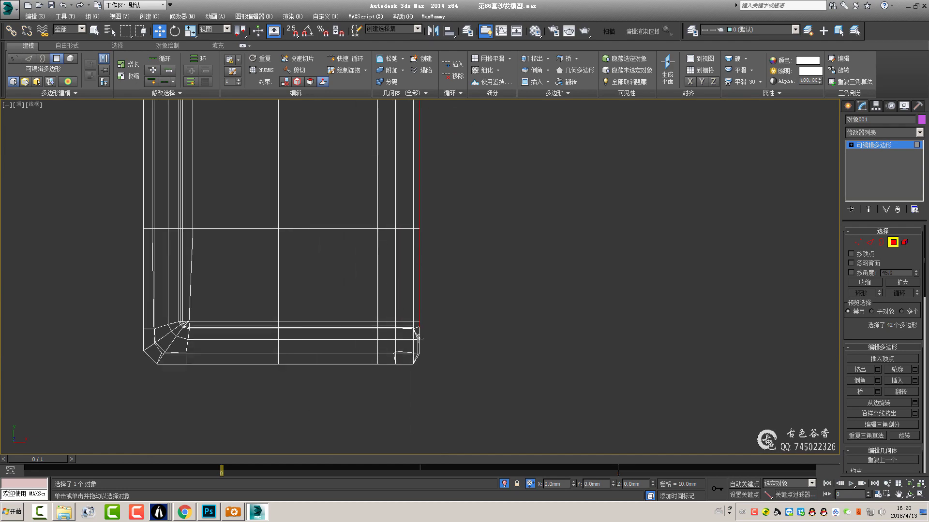
pyautogui.hotkey('alt', 'w')
pyautogui.middleClick(634, 388)
pyautogui.hotkey('alt', 'w')
# - At Edge level, orbit around the seat and left arm to inspect the edge flow
pyautogui.press('2')
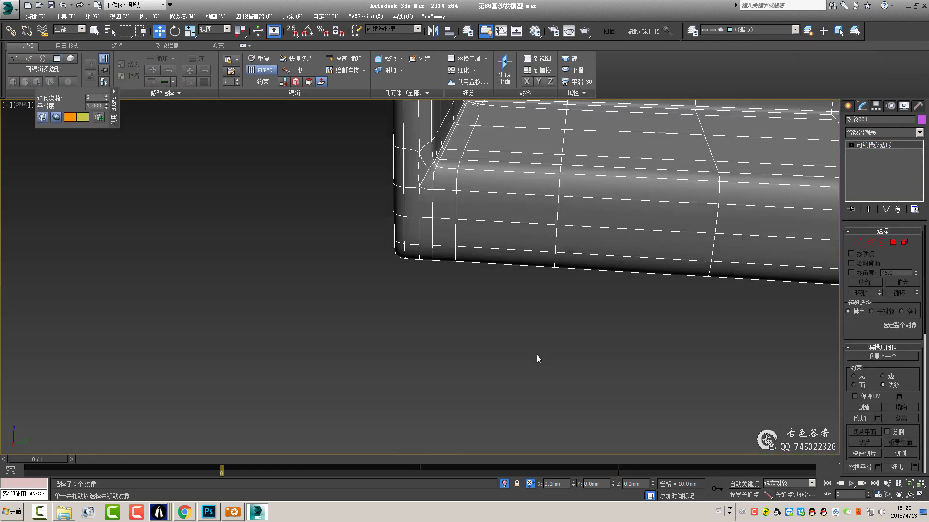
pyautogui.scroll(-5, 536, 355)
pyautogui.scroll(6, 555, 261)
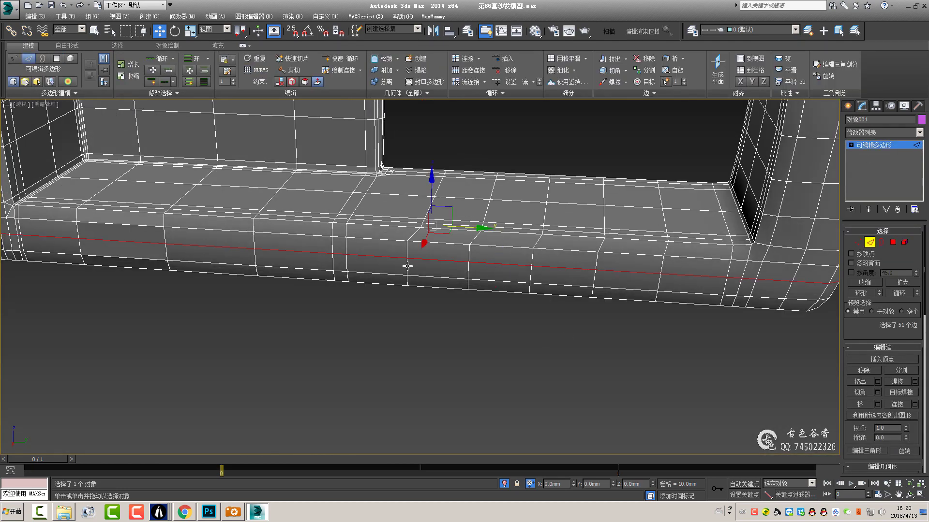
pyautogui.keyDown('alt'); pyautogui.moveTo(407, 266); pyautogui.dragTo(300, 265, button='middle'); pyautogui.keyUp('alt')
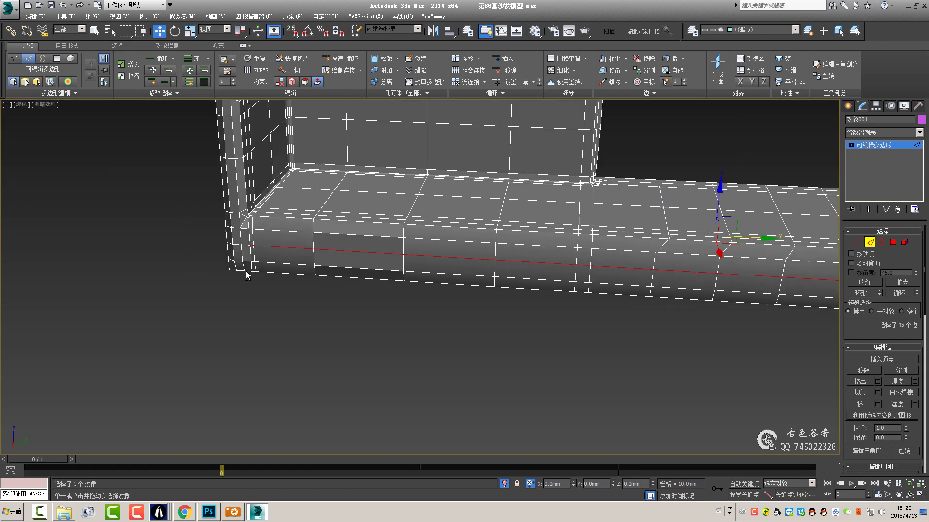
pyautogui.scroll(-5, 469, 275)
pyautogui.scroll(6, 682, 340)
pyautogui.scroll(-3, 615, 217)
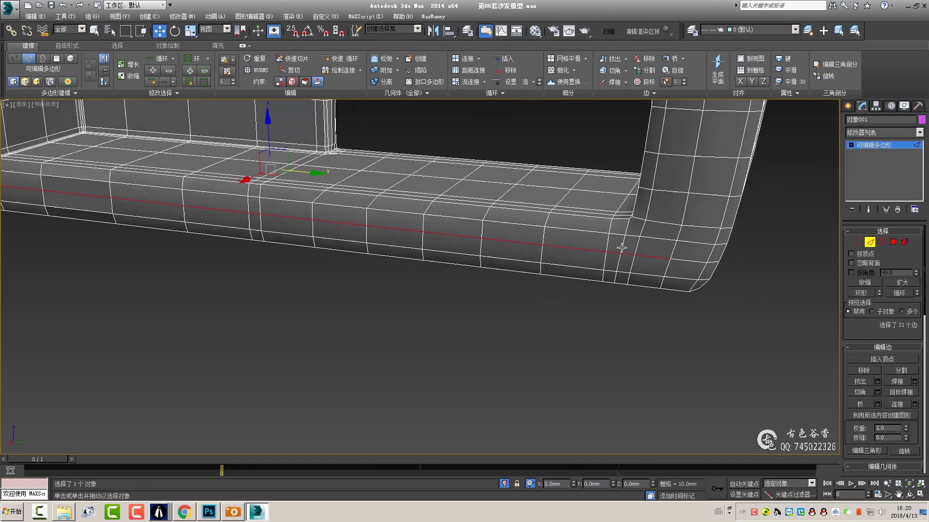
pyautogui.keyDown('alt'); pyautogui.moveTo(617, 245); pyautogui.dragTo(562, 236, button='middle'); pyautogui.keyUp('alt')
pyautogui.scroll(3, 254, 218)
pyautogui.scroll(3, 162, 170)
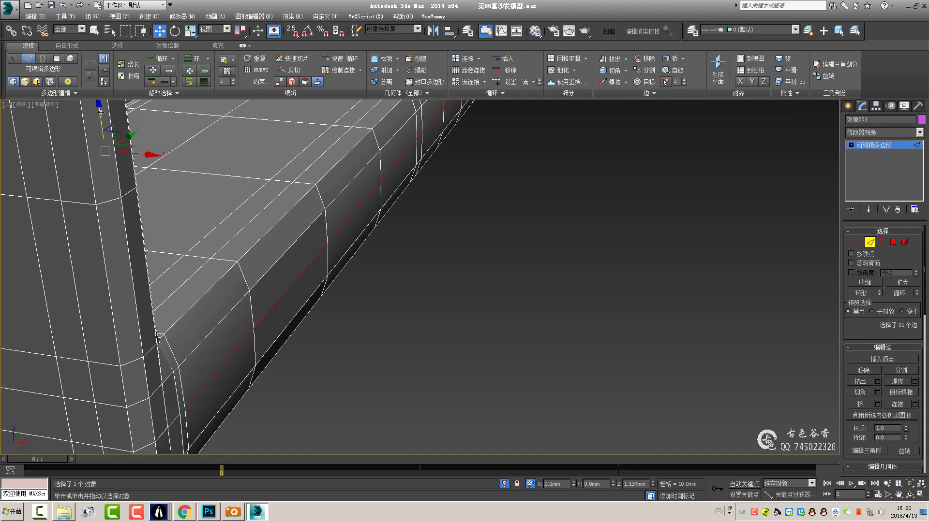
# - Back in Perspective, deselect the sofa to view its smoothed shape, then reselect it
pyautogui.press('super+shift')
pyautogui.press('super+shift')
pyautogui.press('super+shift')
pyautogui.click(379, 259)
pyautogui.scroll(-5, 384, 252)
pyautogui.scroll(2, 454, 252)
pyautogui.scroll(-2, 315, 214)
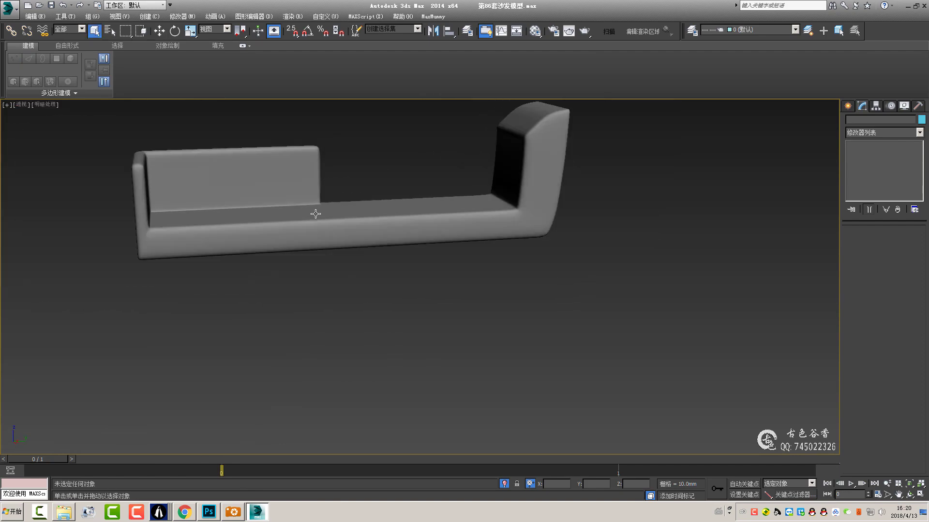
pyautogui.scroll(4, 280, 284)
pyautogui.click(280, 284)
pyautogui.scroll(1, 338, 286)
pyautogui.scroll(2, 390, 288)
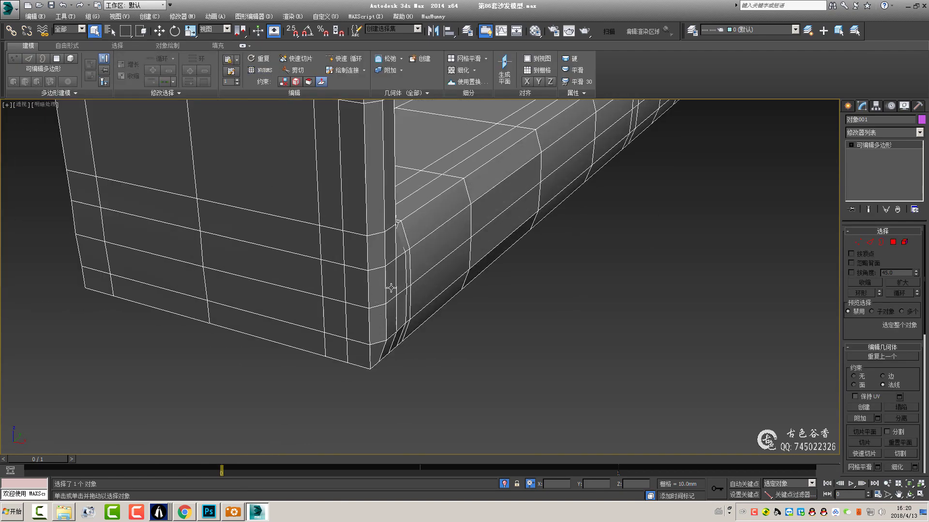
# - Bring the seat-to-armrest corner into view and select the two front-corner vertices at Vertex level
pyautogui.moveTo(398, 310); pyautogui.dragTo(266, 259, button='middle')
pyautogui.press('2')
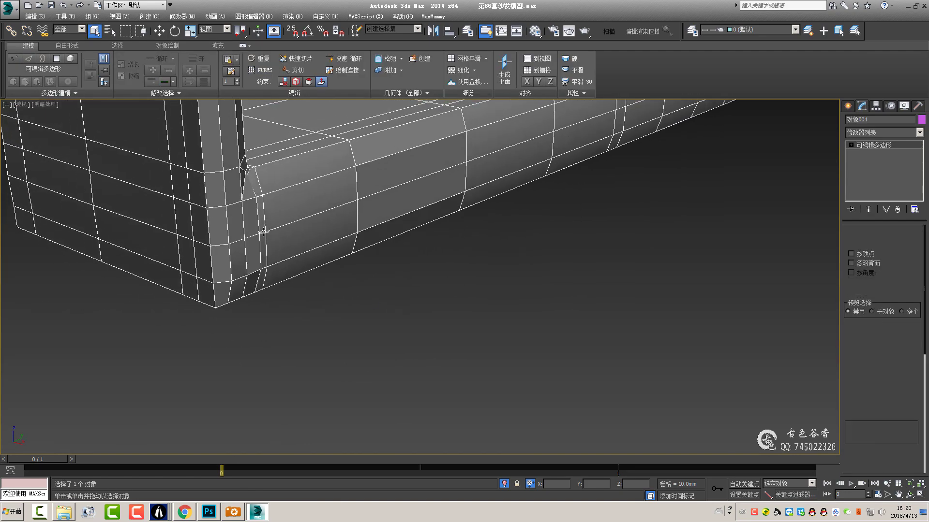
pyautogui.scroll(3, 245, 214)
pyautogui.scroll(3, 252, 192)
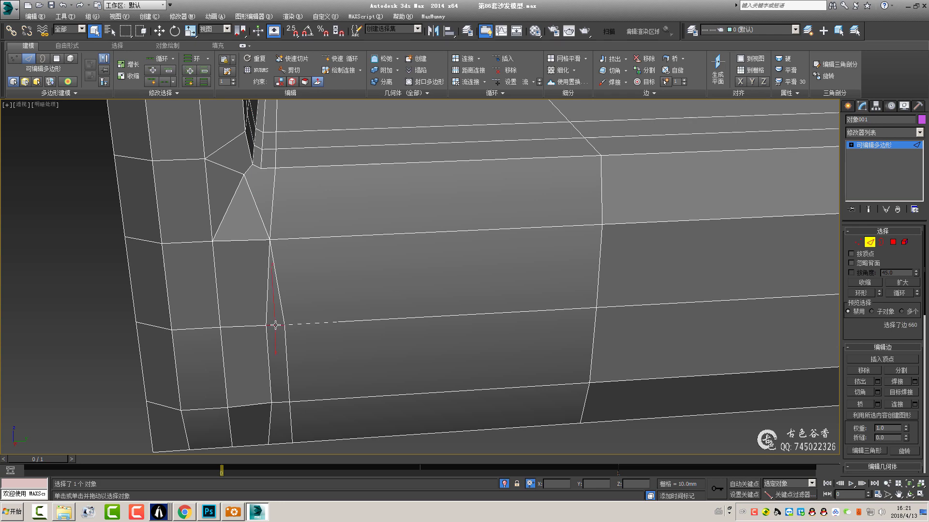
pyautogui.press('1')
pyautogui.scroll(-3, 278, 421)
pyautogui.moveTo(278, 420)
pyautogui.mouseDown(button='middle')
pyautogui.moveTo(342, 290)
pyautogui.moveTo(281, 355)
pyautogui.mouseUp(button='middle')
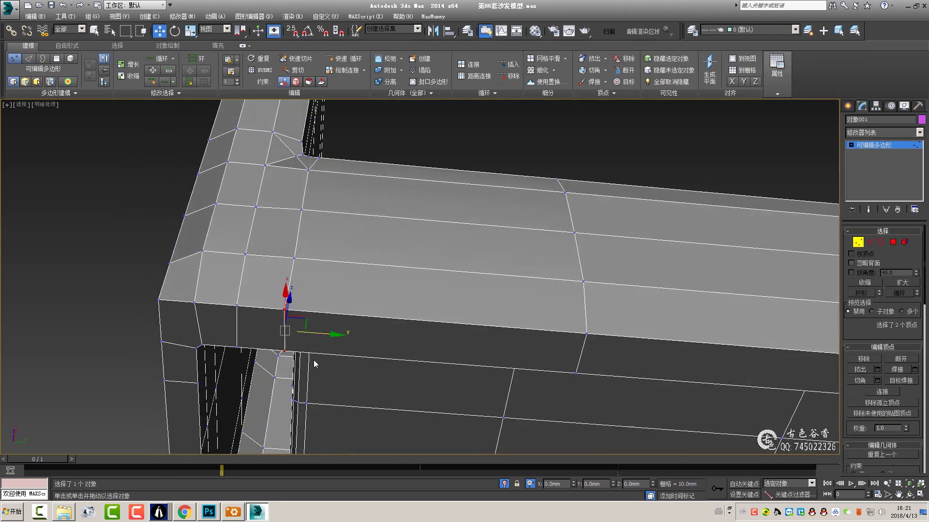
# - Maximize a Left view framed on the selected corner vertices
pyautogui.hotkey('alt', 'w')
pyautogui.rightClick(291, 362)
pyautogui.press('l')
pyautogui.hotkey('alt', 'w')
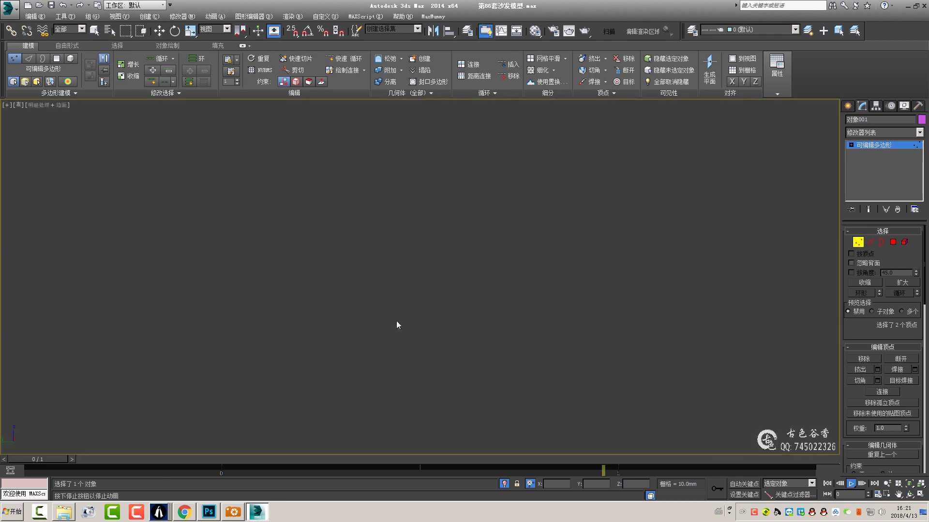
pyautogui.press('z')
pyautogui.scroll(2, 430, 317)
pyautogui.scroll(3, 441, 310)
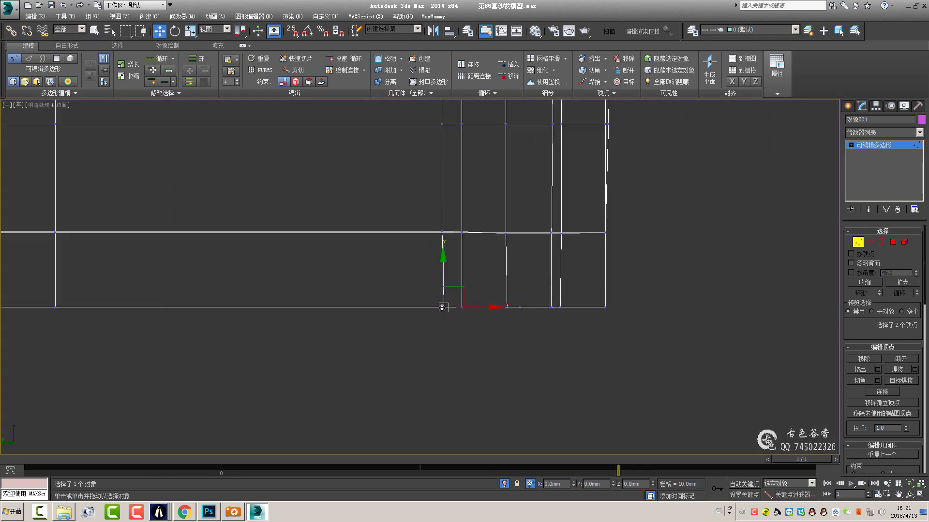
pyautogui.scroll(2, 444, 308)
pyautogui.scroll(-3, 871, 367)
pyautogui.scroll(-2, 892, 397)
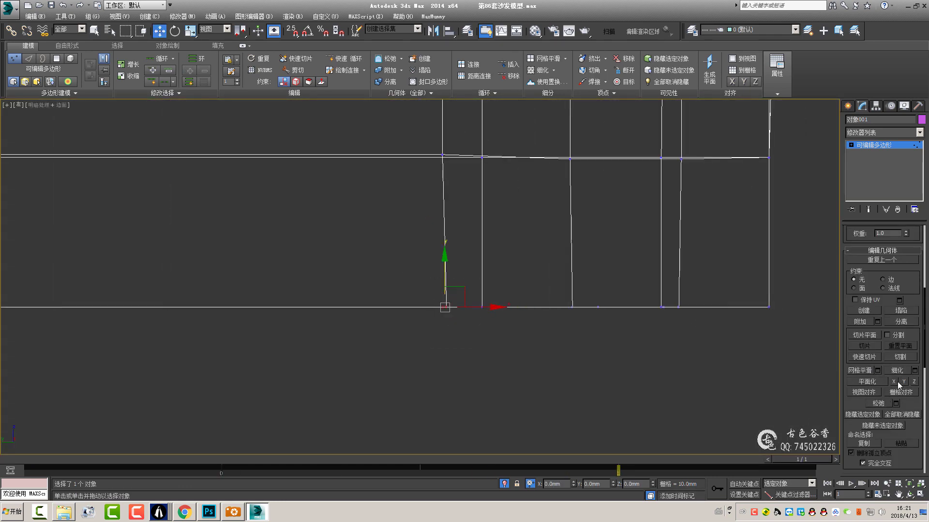
# - Try flattening the selected vertices along one axis in the Left view, then undo it
pyautogui.moveTo(596, 348)
pyautogui.keyDown('alt'); pyautogui.mouseDown(button='middle')
pyautogui.moveTo(589, 382)
pyautogui.moveTo(408, 367)
pyautogui.mouseUp(button='middle'); pyautogui.keyUp('alt')
pyautogui.press('l')
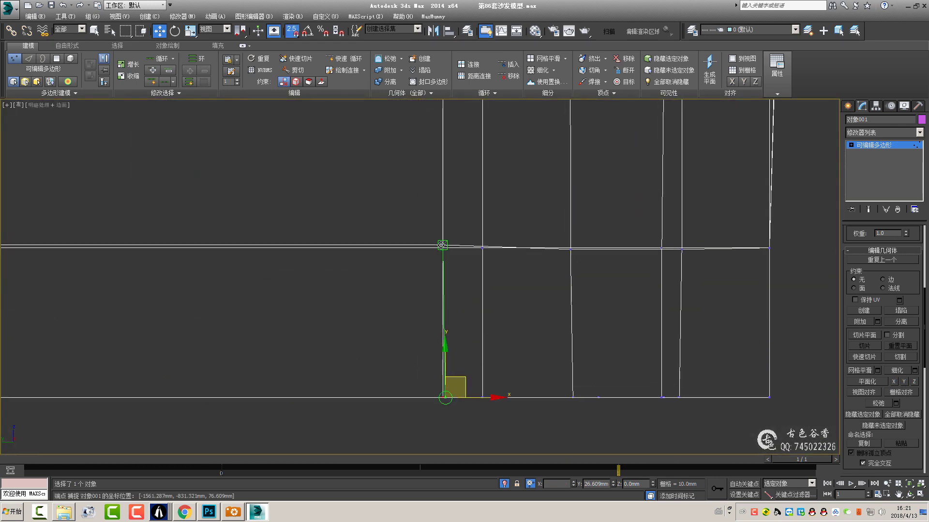
pyautogui.scroll(-3, 425, 288)
pyautogui.scroll(-3, 247, 294)
pyautogui.scroll(-2, 262, 279)
pyautogui.scroll(2, 99, 259)
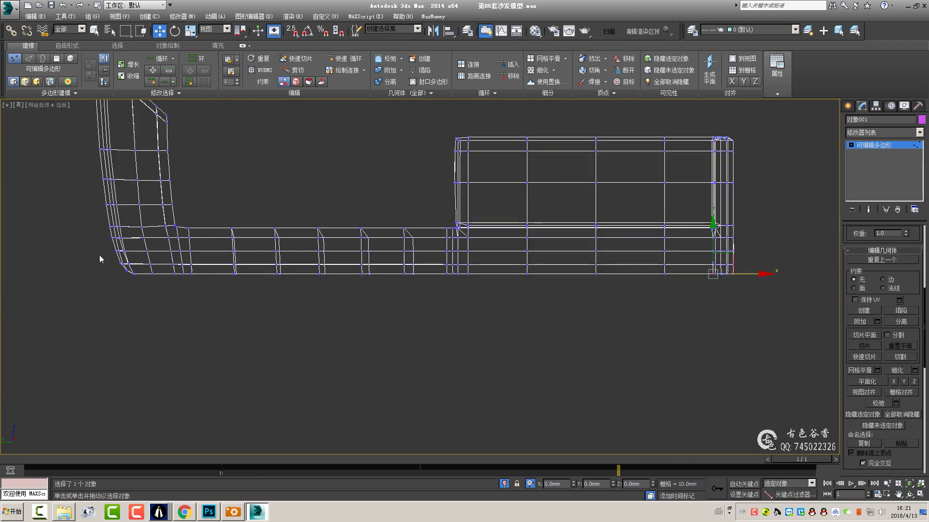
pyautogui.scroll(-2, 885, 309)
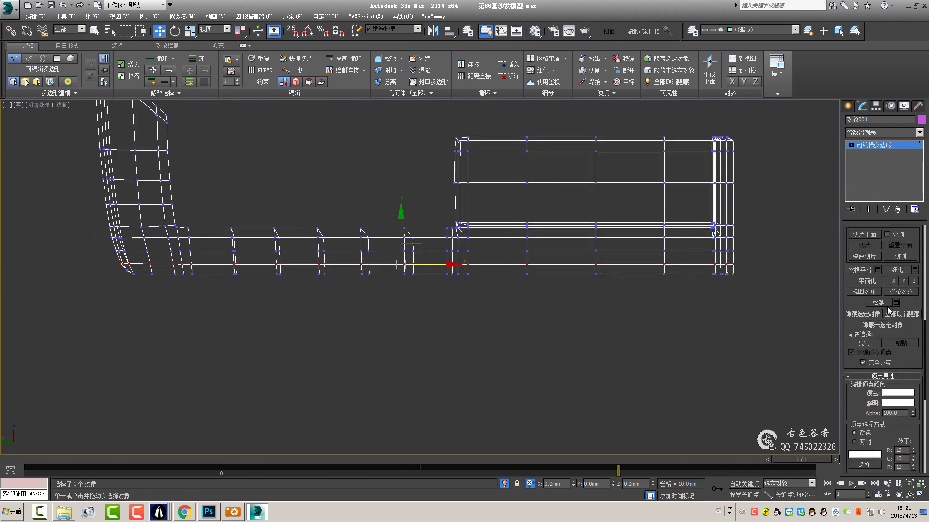
pyautogui.click(904, 282)
pyautogui.hotkey('ctrl', 'z')
# - Switch to a shaded, maximized Perspective view orbited around the seat-to-armrest corner
pyautogui.press('p')
pyautogui.keyDown('alt'); pyautogui.moveTo(605, 378); pyautogui.dragTo(534, 365, button='middle'); pyautogui.keyUp('alt')
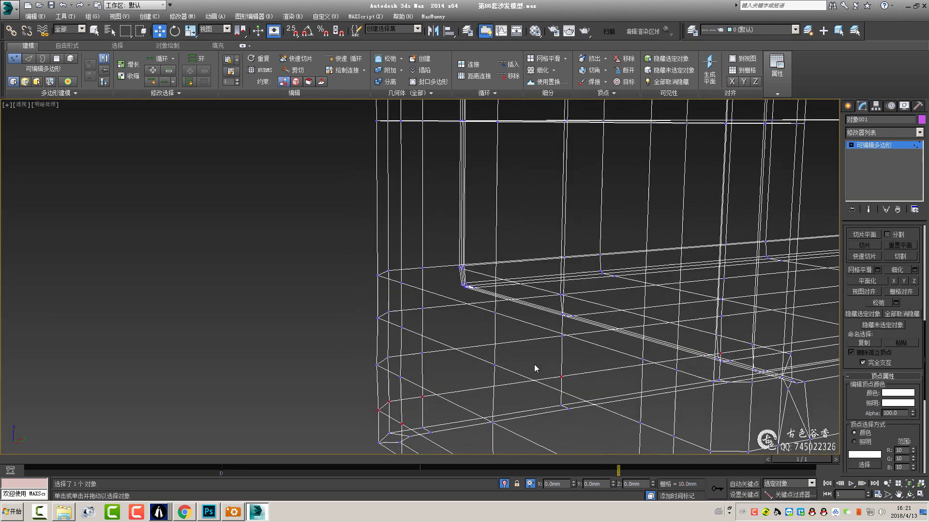
pyautogui.hotkey('alt', 'w')
pyautogui.hotkey('alt', 'w')
pyautogui.scroll(2, 571, 286)
pyautogui.scroll(2, 689, 259)
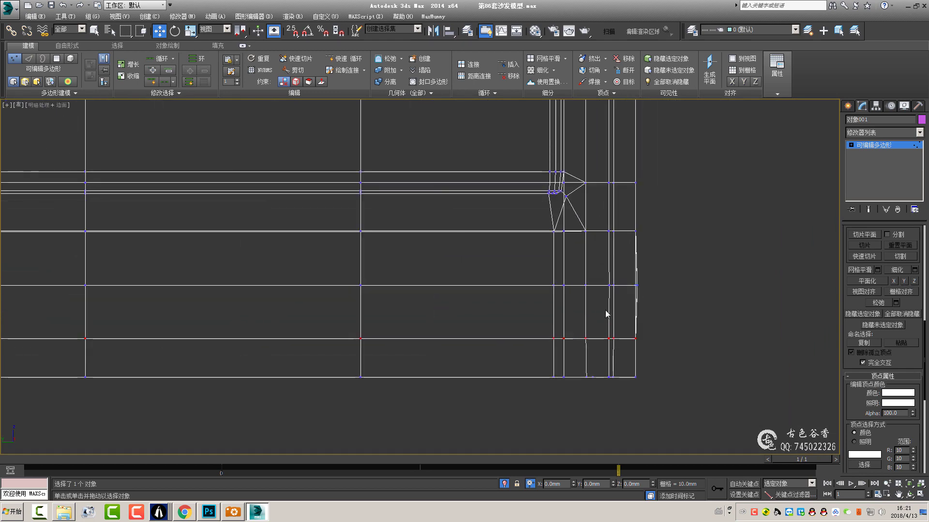
pyautogui.hotkey('alt', 'w')
pyautogui.rightClick(457, 338)
pyautogui.hotkey('alt', 'w')
pyautogui.press('F3')
pyautogui.keyDown('alt'); pyautogui.moveTo(457, 337); pyautogui.dragTo(384, 296, button='middle'); pyautogui.keyUp('alt')
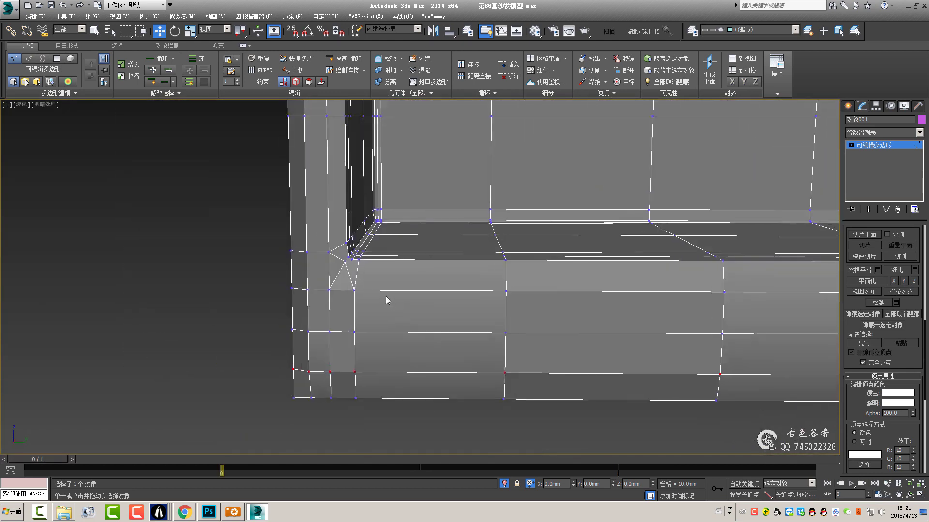
pyautogui.scroll(4, 363, 278)
# - Remove the two diagonal edges at the seat's front corner
pyautogui.press('2')
pyautogui.click(333, 260)
pyautogui.press('BackSpace')
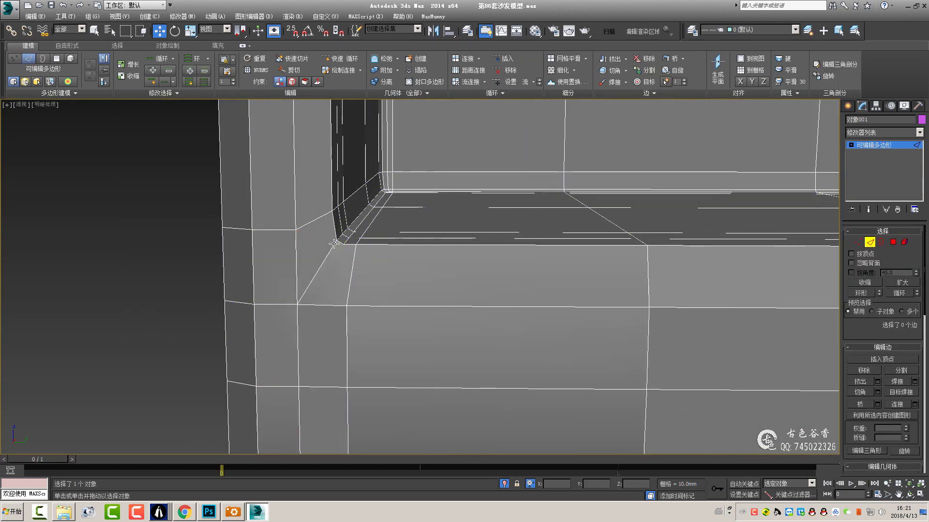
pyautogui.scroll(3, 353, 255)
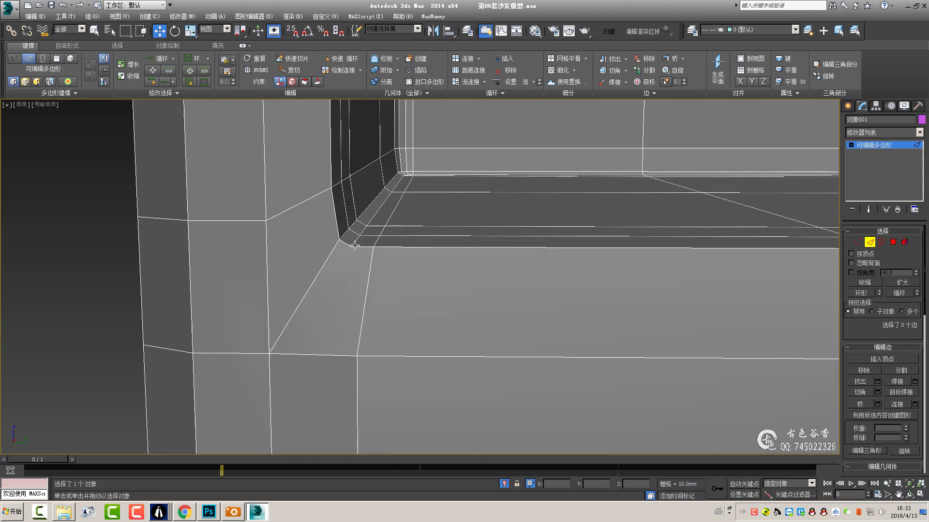
# - Move the corner vertex up into line with the surrounding edges
pyautogui.press('1')
pyautogui.click(354, 246)
pyautogui.keyDown('alt'); pyautogui.moveTo(354, 246); pyautogui.dragTo(374, 265, button='middle'); pyautogui.keyUp('alt')
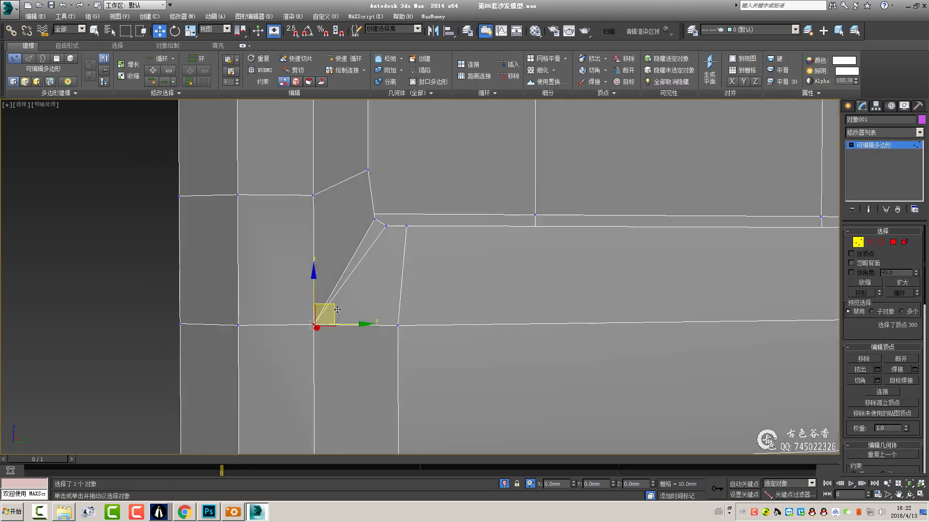
pyautogui.moveTo(333, 314); pyautogui.dragTo(360, 267)
pyautogui.moveTo(341, 293)
pyautogui.keyDown('alt'); pyautogui.mouseDown(button='middle')
pyautogui.moveTo(371, 303)
pyautogui.moveTo(439, 295)
pyautogui.moveTo(392, 275)
pyautogui.moveTo(810, 141)
pyautogui.mouseUp(button='middle'); pyautogui.keyUp('alt')
# - Preview the whole U-shaped sofa with NURMS smoothing on
pyautogui.hotkey('ctrl', 'q')
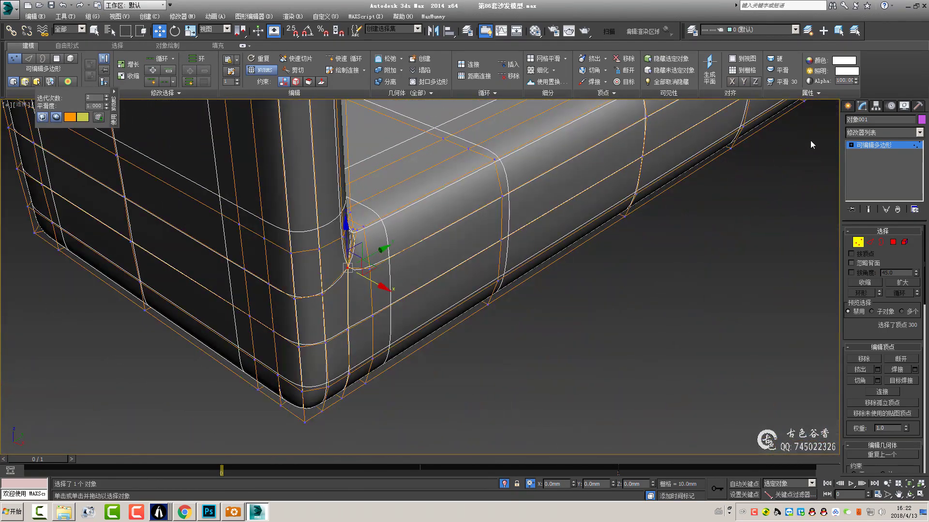
pyautogui.click(679, 261)
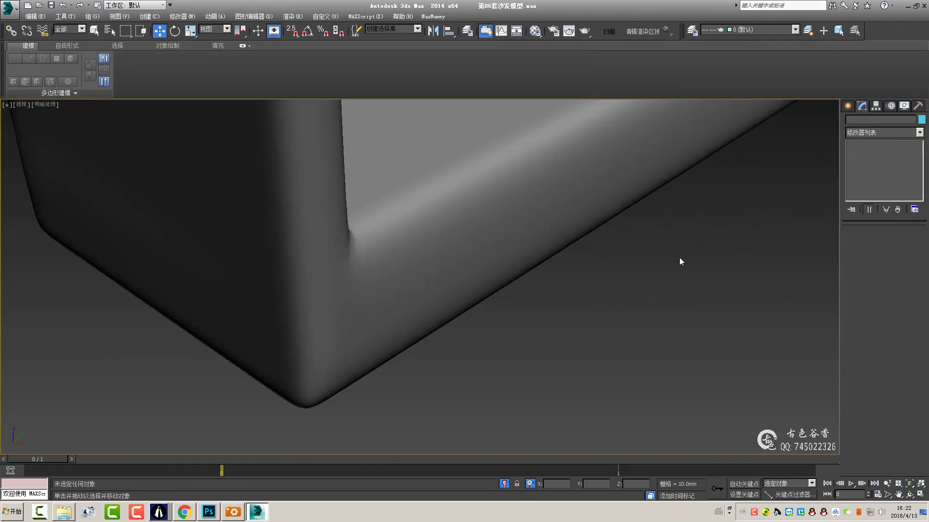
pyautogui.scroll(-5, 466, 284)
pyautogui.scroll(-3, 466, 284)
pyautogui.moveTo(466, 284)
pyautogui.keyDown('alt'); pyautogui.mouseDown(button='middle')
pyautogui.moveTo(429, 255)
pyautogui.moveTo(423, 264)
pyautogui.moveTo(518, 230)
pyautogui.mouseUp(button='middle'); pyautogui.keyUp('alt')
pyautogui.press('q')
pyautogui.click(524, 227)
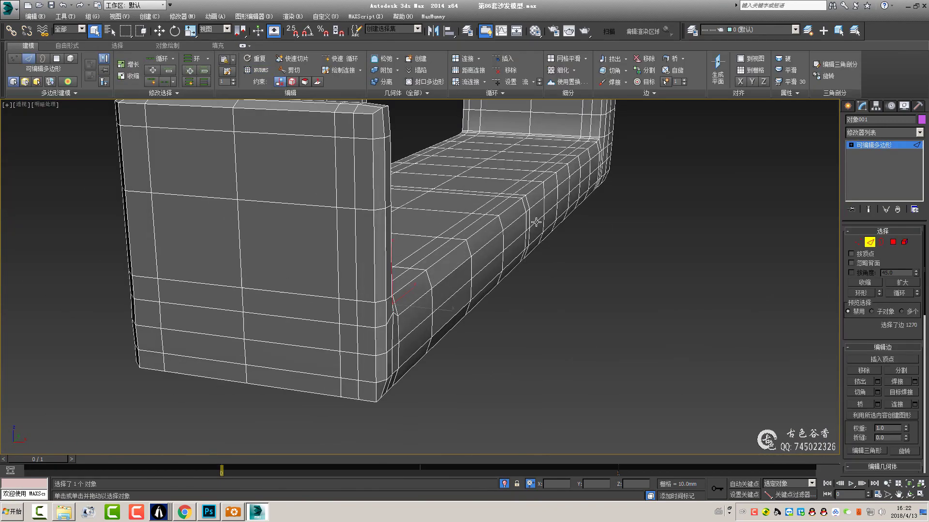
pyautogui.keyDown('alt'); pyautogui.moveTo(383, 320); pyautogui.dragTo(101, 191, button='middle'); pyautogui.keyUp('alt')
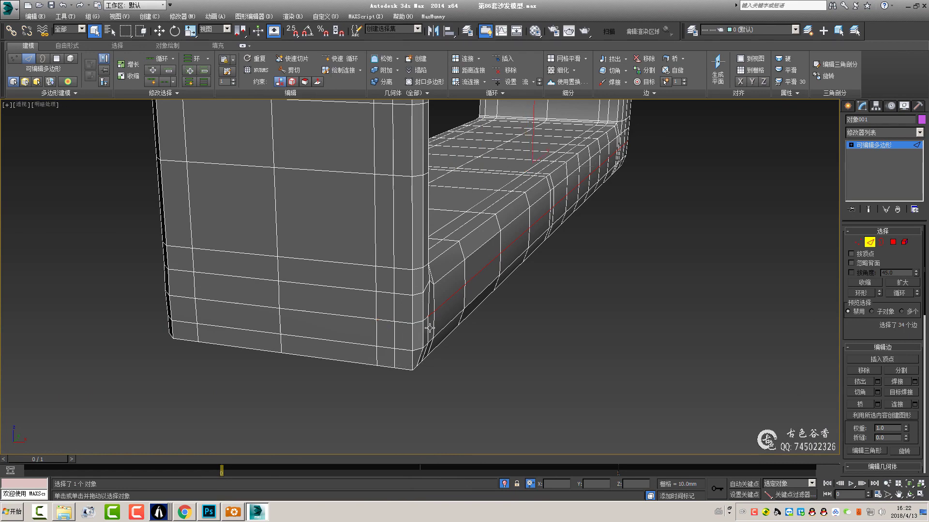
pyautogui.scroll(3, 429, 328)
pyautogui.moveTo(431, 329)
pyautogui.keyDown('alt'); pyautogui.mouseDown(button='middle')
pyautogui.moveTo(560, 244)
pyautogui.moveTo(664, 261)
pyautogui.moveTo(565, 134)
pyautogui.mouseUp(button='middle'); pyautogui.keyUp('alt')
pyautogui.moveTo(621, 258)
pyautogui.keyDown('alt'); pyautogui.mouseDown(button='middle')
pyautogui.moveTo(578, 177)
pyautogui.moveTo(457, 116)
pyautogui.moveTo(556, 147)
pyautogui.moveTo(542, 255)
pyautogui.moveTo(384, 213)
pyautogui.moveTo(421, 178)
pyautogui.mouseUp(button='middle'); pyautogui.keyUp('alt')
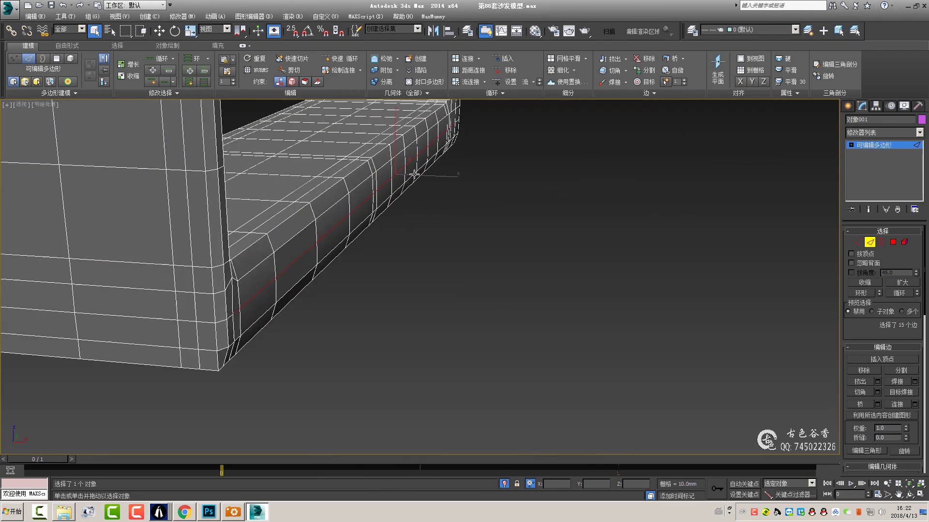
pyautogui.scroll(2, 420, 178)
pyautogui.press('t')
pyautogui.press('F3')
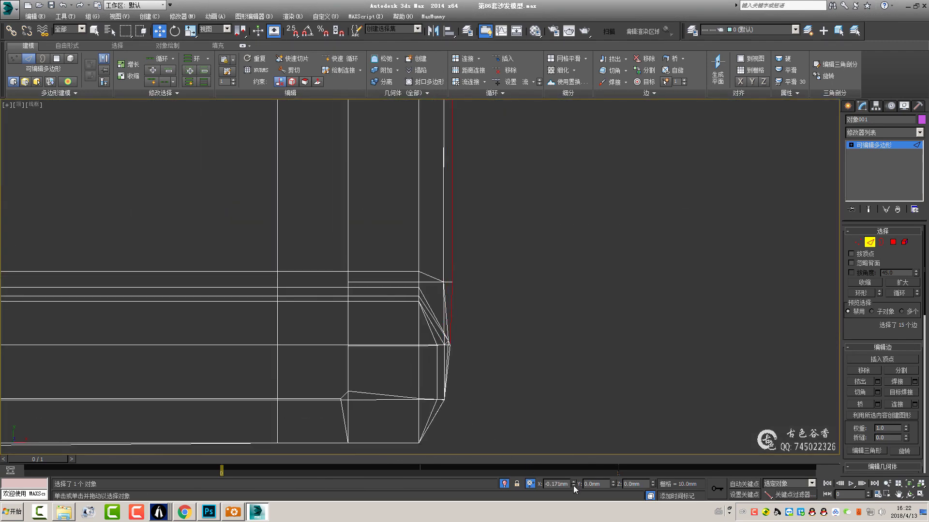
pyautogui.press('p')
pyautogui.press('F3')
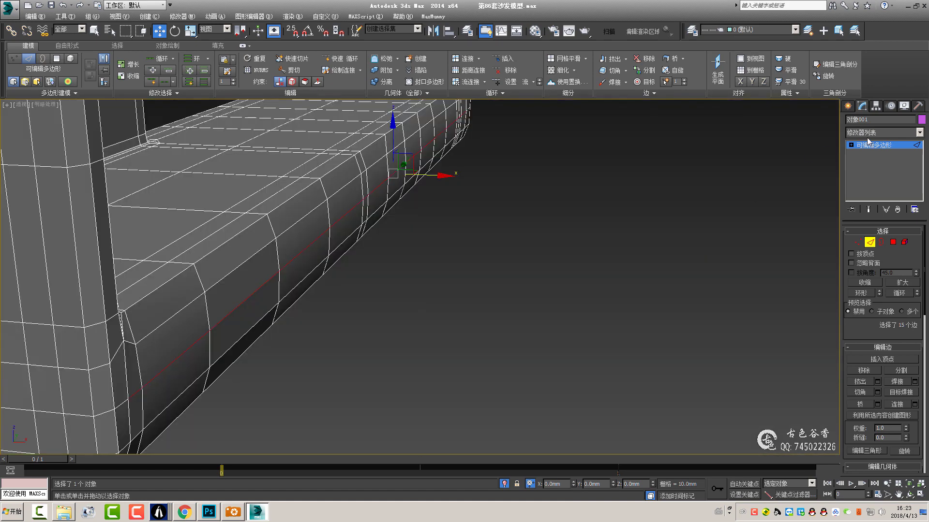
pyautogui.click(868, 142)
pyautogui.scroll(-3, 501, 257)
pyautogui.click(501, 257)
pyautogui.scroll(-3, 404, 248)
pyautogui.scroll(-3, 385, 232)
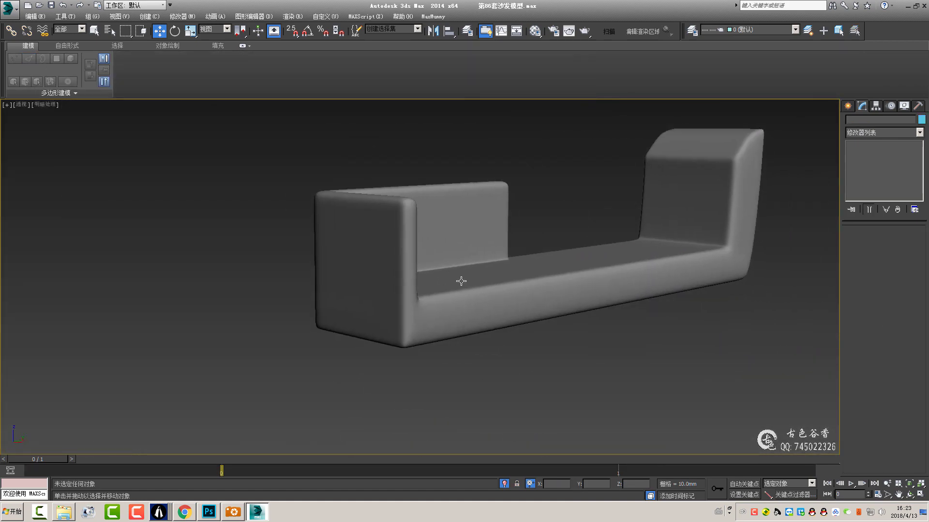
pyautogui.press('q')
pyautogui.click(461, 281)
pyautogui.scroll(6, 636, 228)
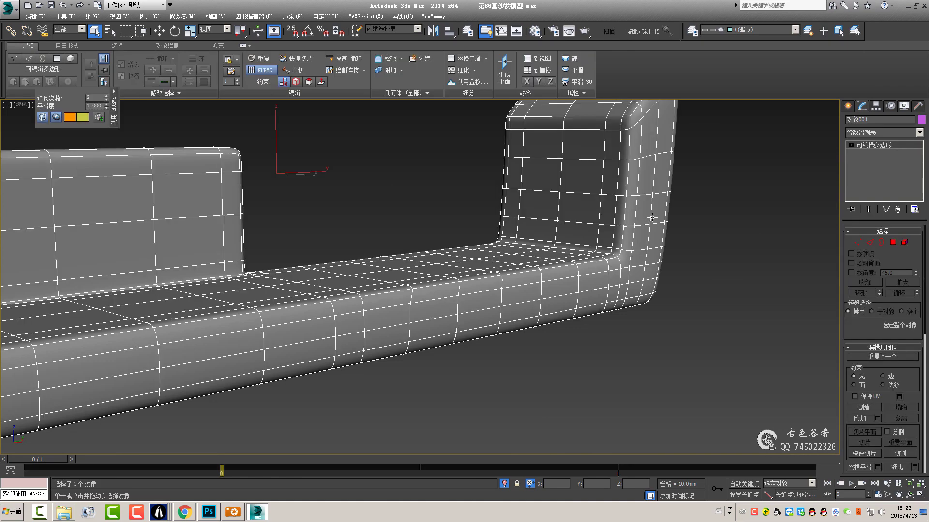
pyautogui.press('2')
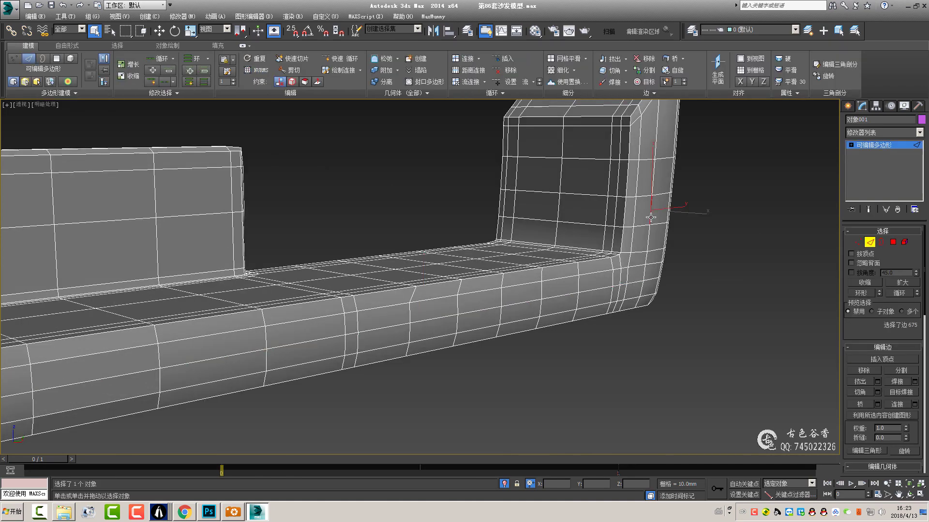
pyautogui.moveTo(651, 218)
pyautogui.keyDown('alt'); pyautogui.mouseDown(button='middle')
pyautogui.moveTo(575, 282)
pyautogui.moveTo(672, 206)
pyautogui.mouseUp(button='middle'); pyautogui.keyUp('alt')
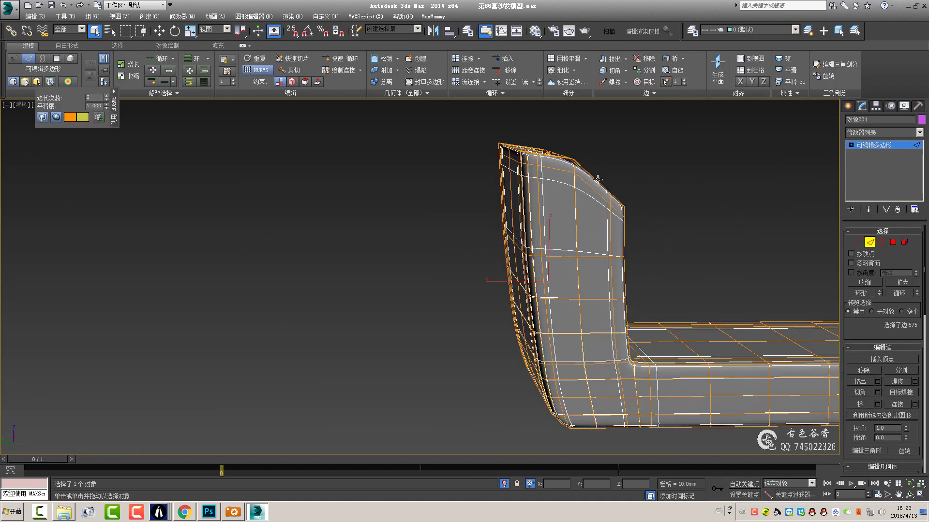
pyautogui.scroll(2, 583, 203)
pyautogui.click(233, 513)
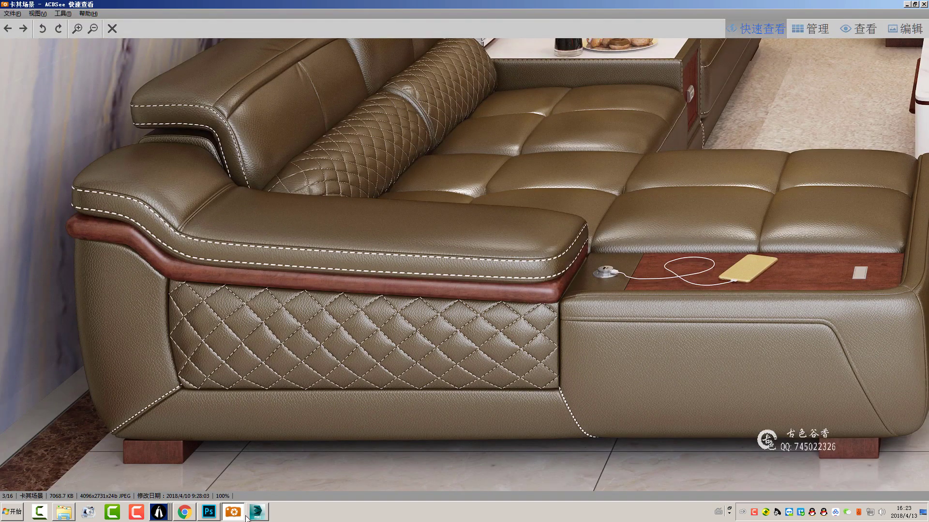
pyautogui.click(257, 512)
pyautogui.moveTo(539, 280)
pyautogui.keyDown('alt'); pyautogui.mouseDown(button='middle')
pyautogui.moveTo(556, 266)
pyautogui.moveTo(453, 198)
pyautogui.mouseUp(button='middle'); pyautogui.keyUp('alt')
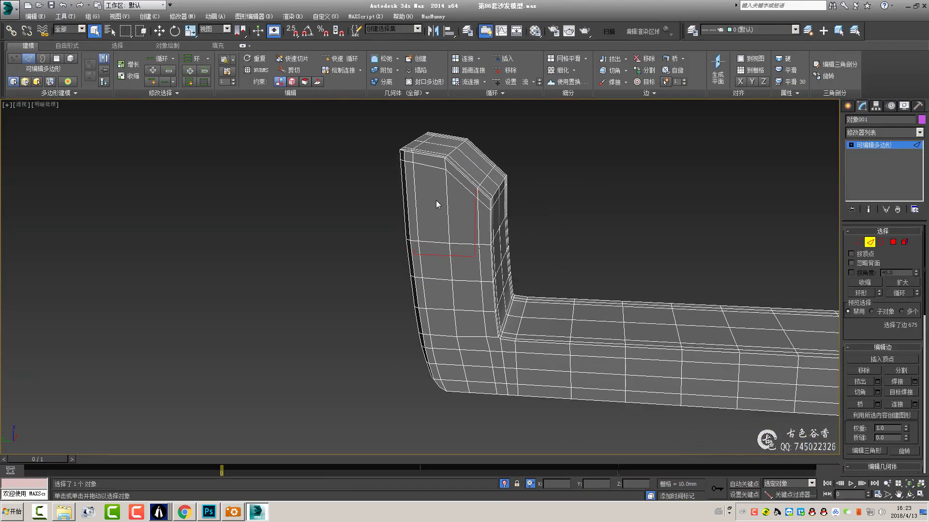
# - In a maximized side view, add an edge loop across the armrest and show it in wireframe
pyautogui.moveTo(395, 236)
pyautogui.keyDown('alt'); pyautogui.mouseDown(button='middle')
pyautogui.moveTo(491, 242)
pyautogui.moveTo(506, 230)
pyautogui.moveTo(446, 229)
pyautogui.mouseUp(button='middle'); pyautogui.keyUp('alt')
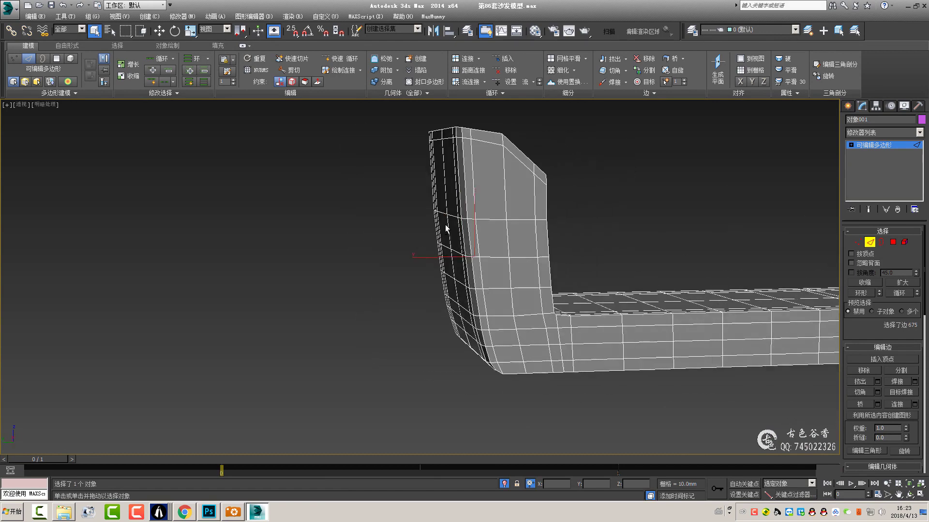
pyautogui.hotkey('alt', 'w')
pyautogui.hotkey('alt', 'w')
pyautogui.scroll(3, 517, 217)
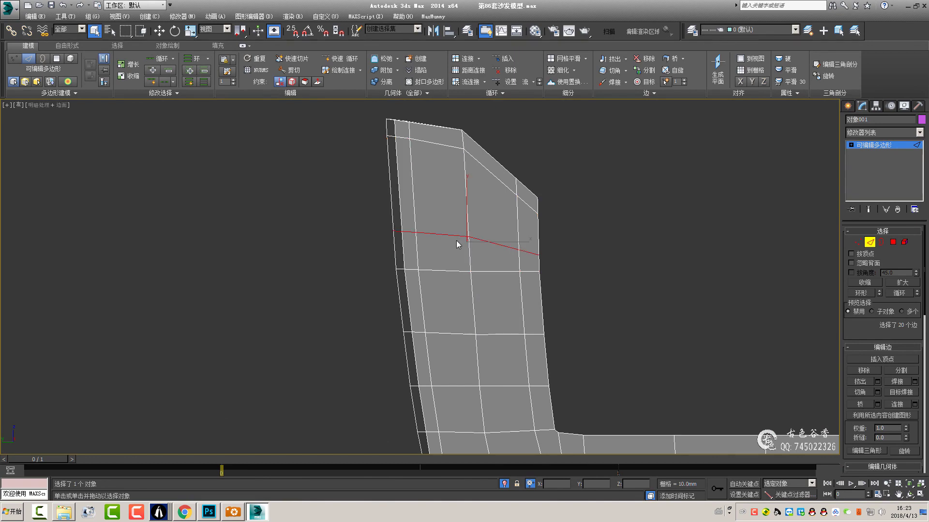
pyautogui.hotkey('ctrl', 'shift', 'e')
pyautogui.moveTo(426, 320); pyautogui.dragTo(353, 315, button='middle')
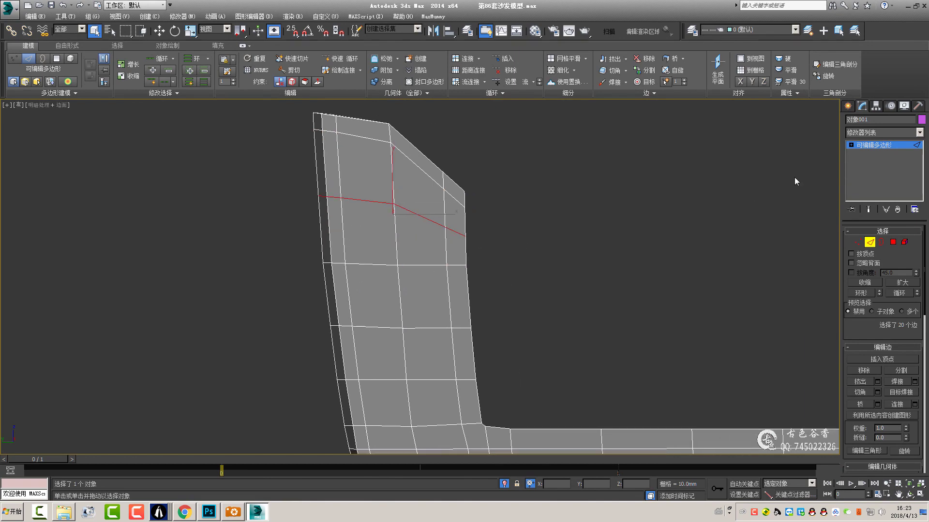
pyautogui.click(870, 242)
pyautogui.press('F3')
pyautogui.press('F3')
pyautogui.scroll(2, 438, 260)
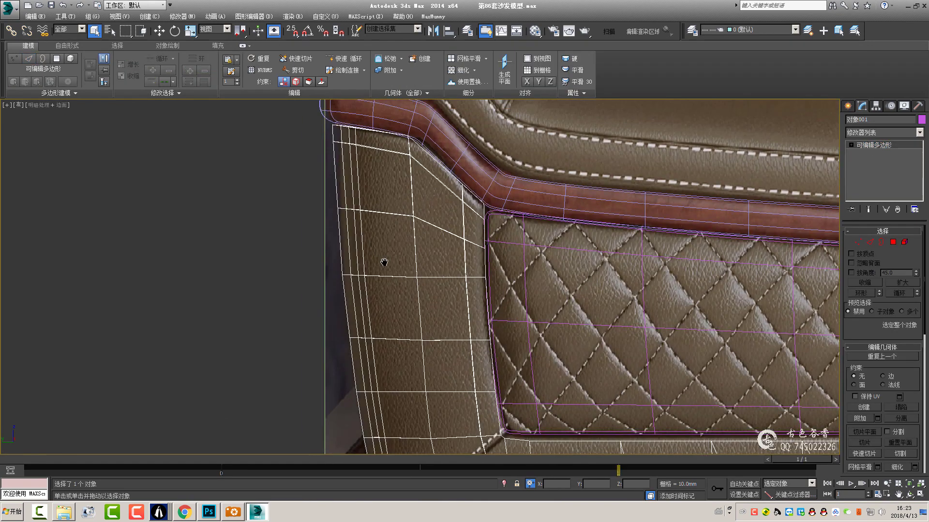
# - Work on the arm roll's vertices with the Move tool, panning along the armrest
pyautogui.press('1')
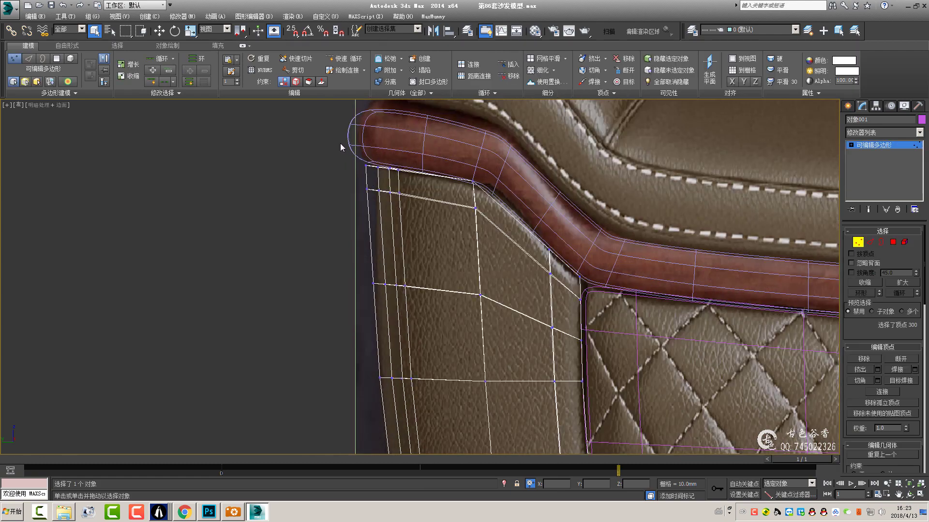
pyautogui.scroll(2, 403, 178)
pyautogui.press('w')
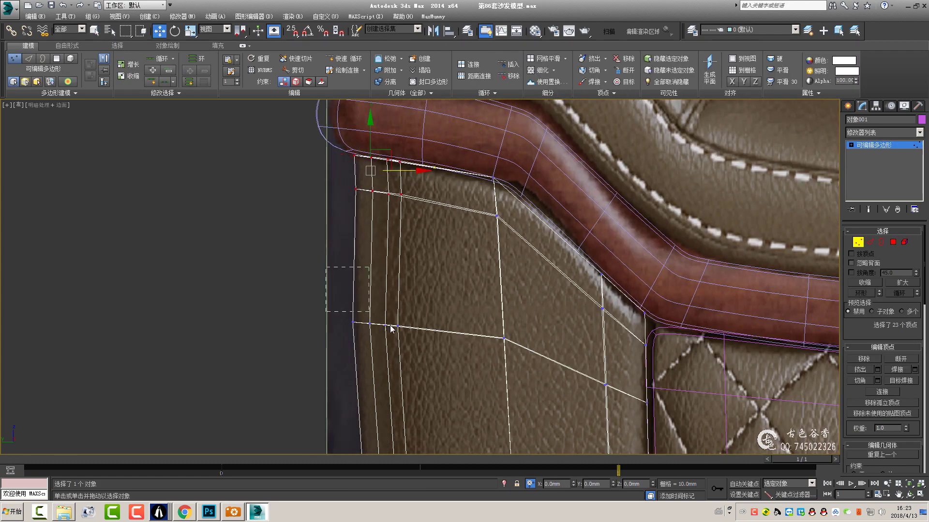
pyautogui.moveTo(411, 322); pyautogui.dragTo(485, 386, button='middle')
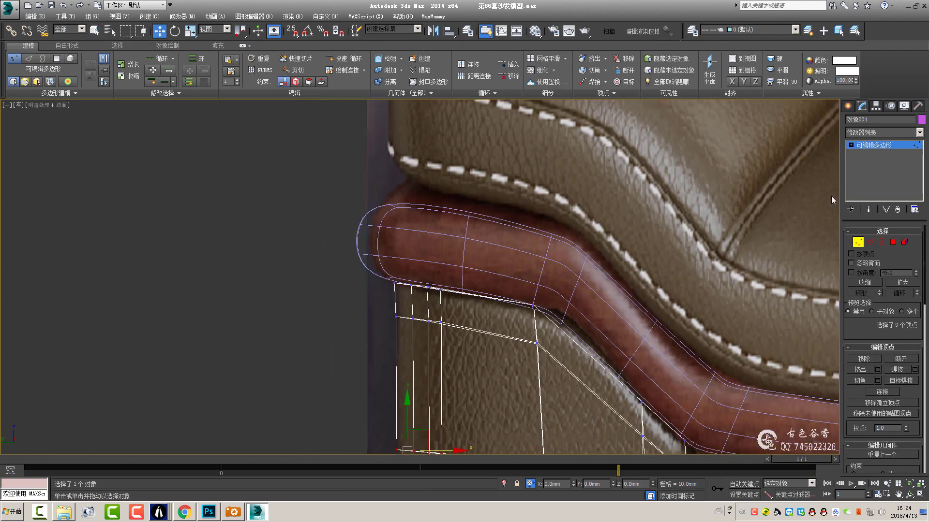
pyautogui.press('1')
pyautogui.moveTo(534, 270); pyautogui.dragTo(432, 251, button='middle')
pyautogui.scroll(2, 324, 282)
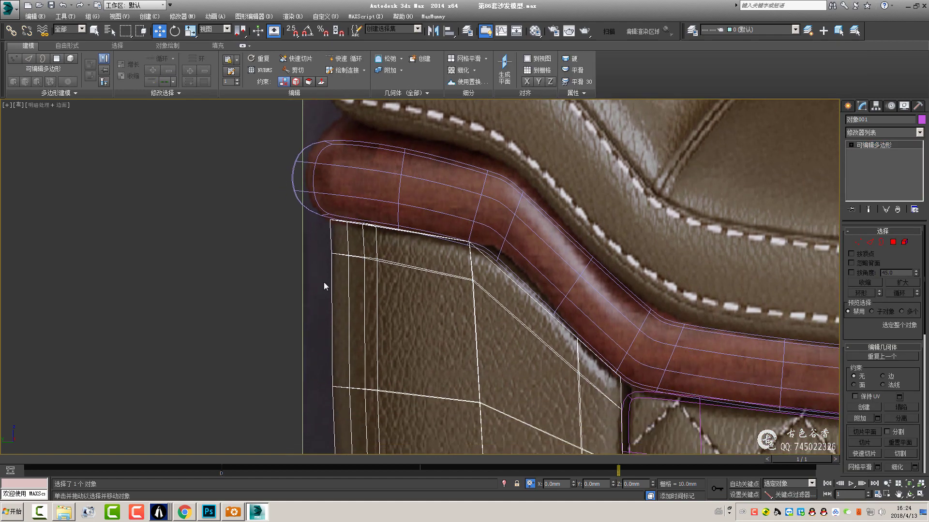
pyautogui.press('1')
pyautogui.scroll(1, 405, 264)
pyautogui.scroll(-2, 387, 270)
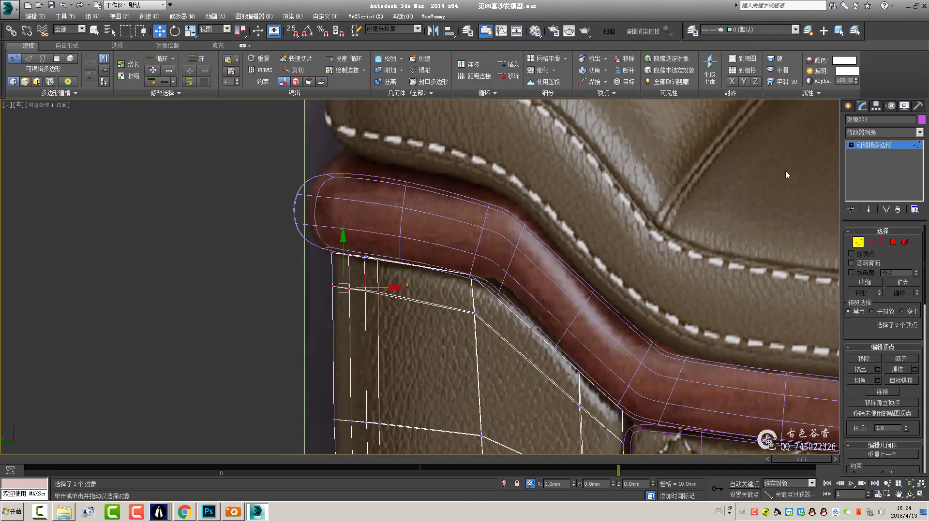
pyautogui.press('1')
pyautogui.scroll(-1, 382, 290)
# - Toggle the smoothing preview on and off, then check the armrest's vertices higher up
pyautogui.hotkey('ctrl', 'BackSpace')
pyautogui.scroll(-1, 378, 303)
pyautogui.hotkey('ctrl', 'BackSpace')
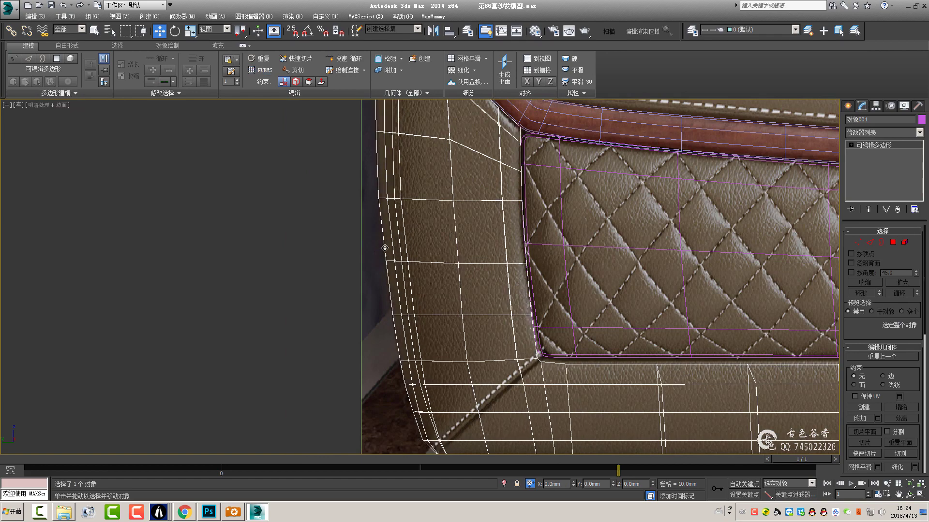
pyautogui.press('1')
pyautogui.scroll(2, 410, 202)
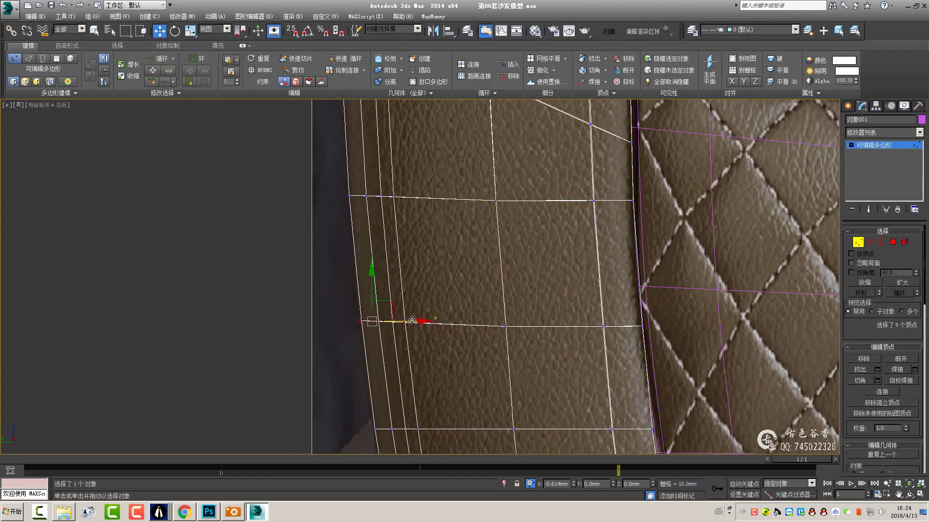
pyautogui.moveTo(371, 392); pyautogui.dragTo(364, 257, button='middle')
pyautogui.scroll(-2, 417, 295)
pyautogui.scroll(1, 669, 242)
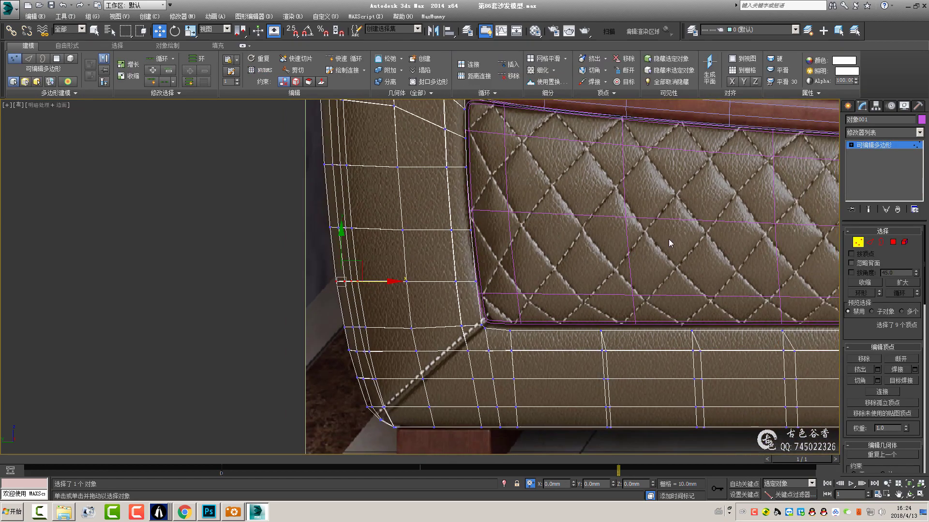
# - At object level with smoothing on, inspect the armrest corner, then restore four viewports
pyautogui.click(878, 146)
pyautogui.scroll(-2, 428, 283)
pyautogui.hotkey('ctrl', 'BackSpace')
pyautogui.scroll(3, 531, 274)
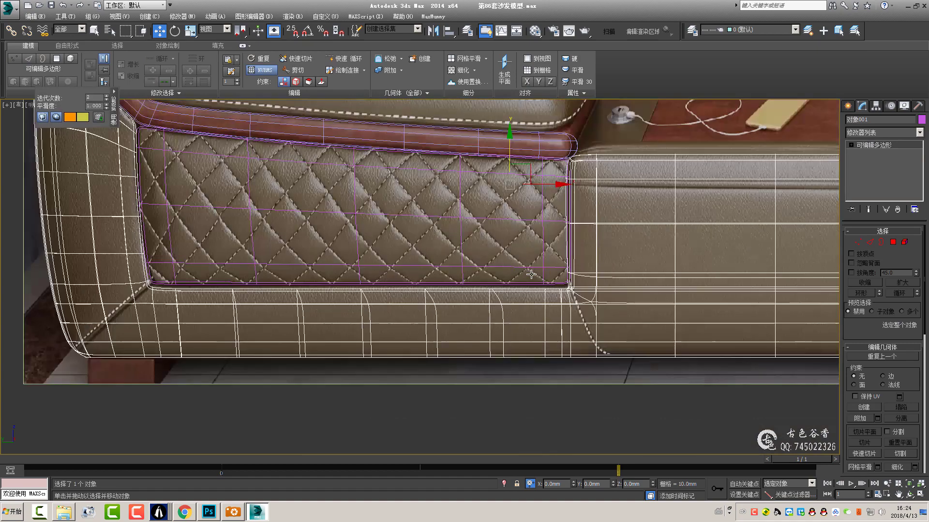
pyautogui.moveTo(399, 293); pyautogui.dragTo(487, 268, button='middle')
pyautogui.moveTo(499, 288); pyautogui.dragTo(301, 290, button='middle')
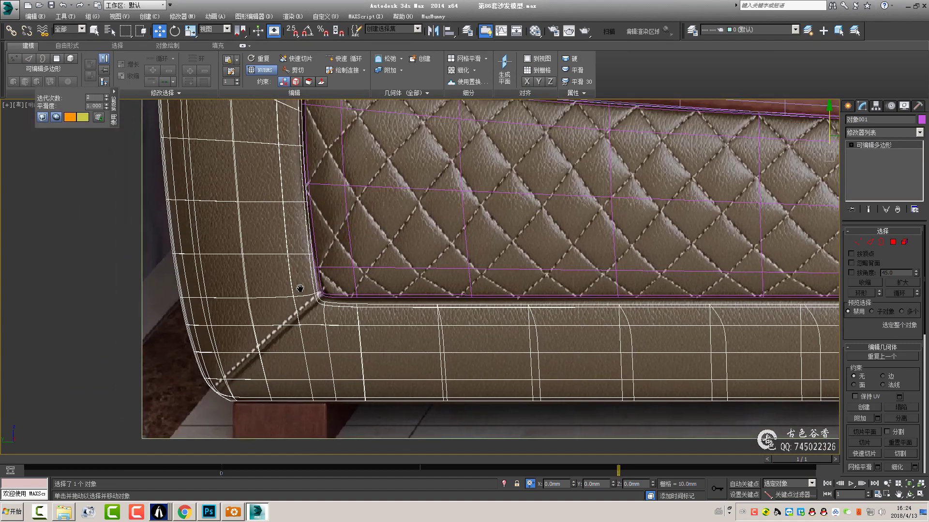
pyautogui.scroll(3, 309, 288)
pyautogui.press('q')
pyautogui.moveTo(305, 243); pyautogui.dragTo(349, 266, button='middle')
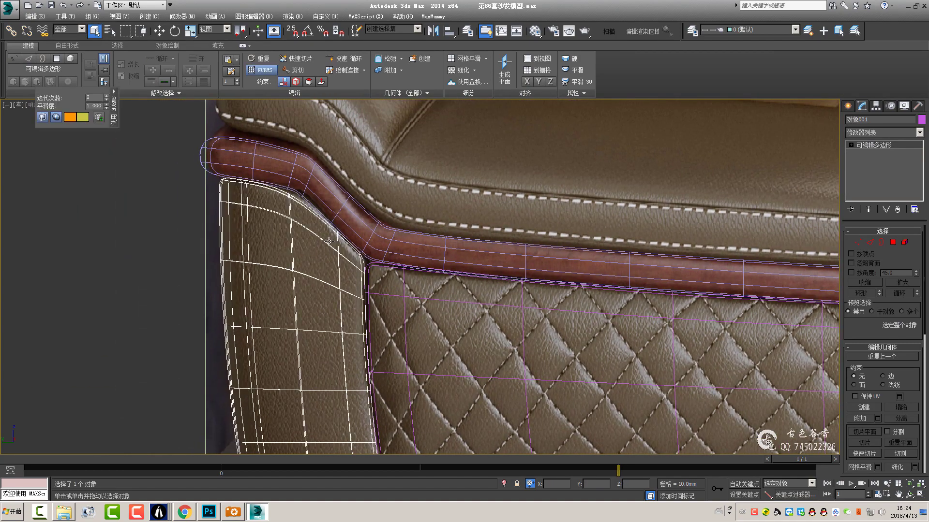
pyautogui.scroll(2, 309, 218)
pyautogui.hotkey('alt', 'w')
pyautogui.hotkey('alt', 'w')
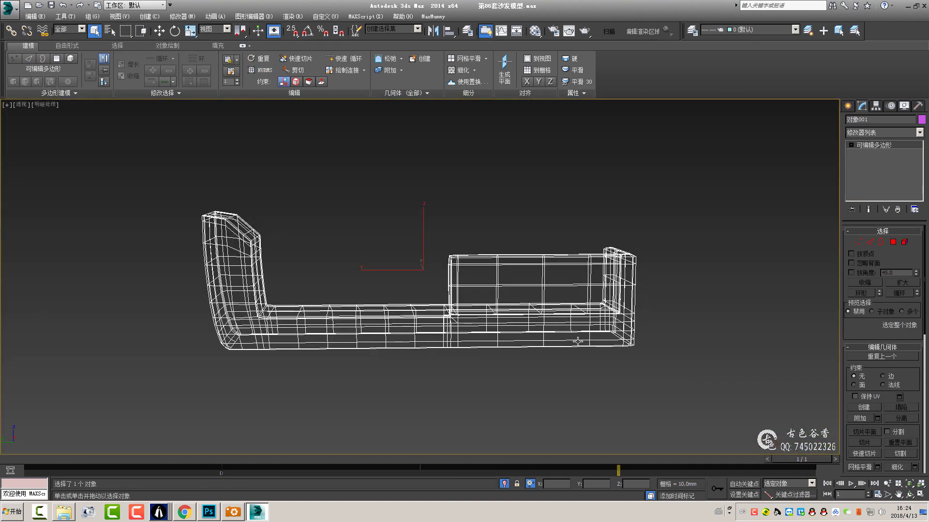
# - In Edge mode, select the armrest's top corner edges for the chamfer, dropping one stray edge
pyautogui.keyDown('alt'); pyautogui.moveTo(435, 266); pyautogui.dragTo(397, 242, button='middle'); pyautogui.keyUp('alt')
pyautogui.press('F3')
pyautogui.scroll(3, 389, 218)
pyautogui.press('2')
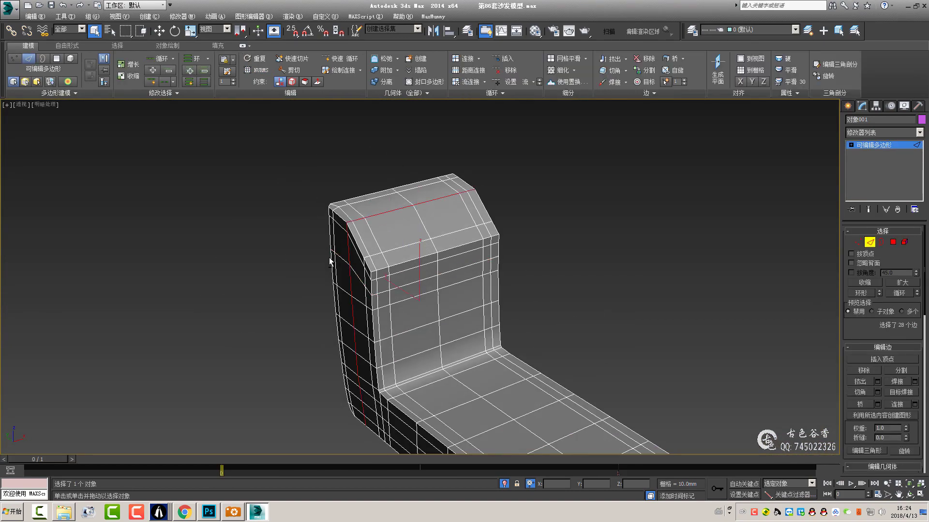
pyautogui.keyDown('alt'); pyautogui.moveTo(330, 262); pyautogui.dragTo(397, 253, button='middle'); pyautogui.keyUp('alt')
pyautogui.scroll(-2, 406, 266)
pyautogui.moveTo(357, 270); pyautogui.dragTo(464, 406)
pyautogui.keyDown('alt'); pyautogui.moveTo(463, 407); pyautogui.dragTo(422, 214, button='middle'); pyautogui.keyUp('alt')
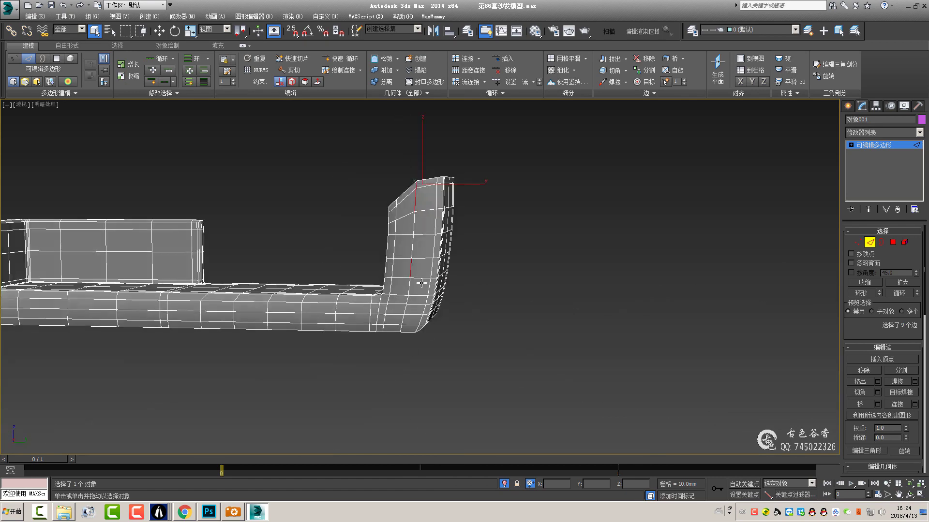
pyautogui.keyDown('alt'); pyautogui.click(422, 214); pyautogui.keyUp('alt')
pyautogui.scroll(4, 422, 251)
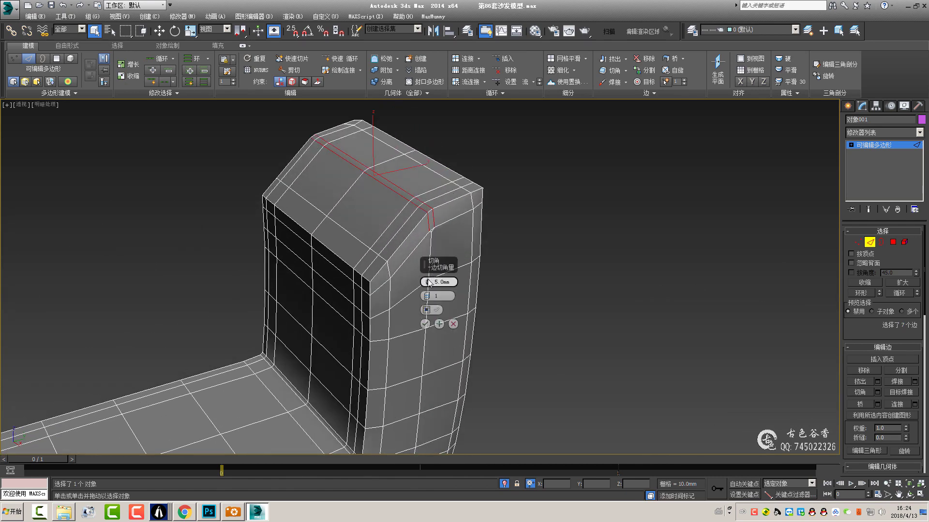
# - Inspect the chamfered armrest top by toggling the NURMS smoothing preview on and off
pyautogui.keyDown('alt'); pyautogui.moveTo(424, 329); pyautogui.dragTo(440, 269, button='middle'); pyautogui.keyUp('alt')
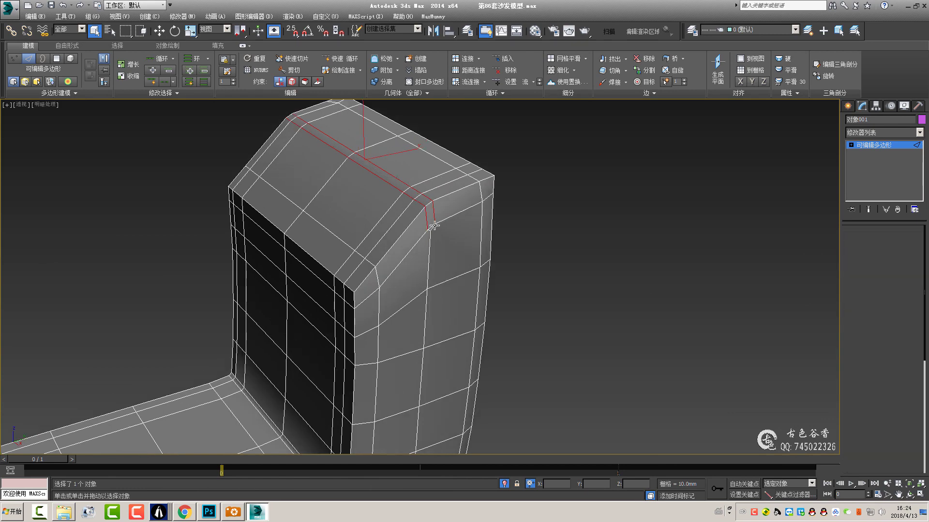
pyautogui.press('1')
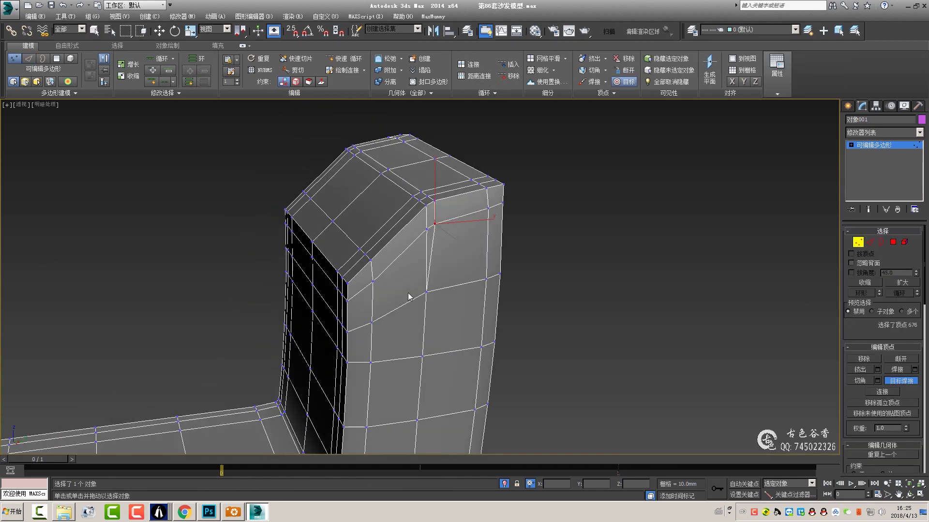
pyautogui.keyDown('alt'); pyautogui.moveTo(408, 297); pyautogui.dragTo(438, 303, button='middle'); pyautogui.keyUp('alt')
pyautogui.click(877, 144)
pyautogui.hotkey('ctrl', 'q')
pyautogui.moveTo(545, 270)
pyautogui.keyDown('alt'); pyautogui.mouseDown(button='middle')
pyautogui.moveTo(582, 237)
pyautogui.moveTo(540, 207)
pyautogui.mouseUp(button='middle'); pyautogui.keyUp('alt')
pyautogui.hotkey('ctrl', 'q')
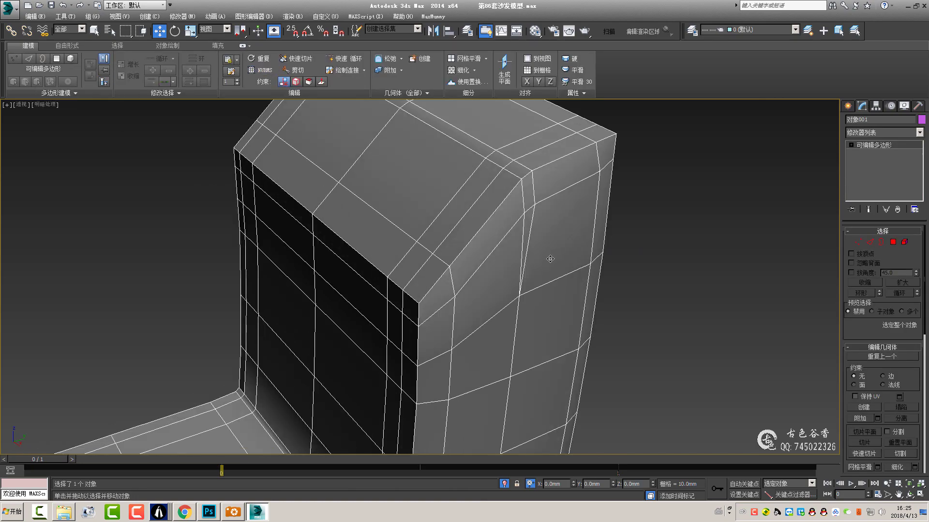
pyautogui.hotkey('ctrl', 'q')
pyautogui.hotkey('ctrl', 'q')
pyautogui.scroll(-4, 550, 259)
pyautogui.scroll(-3, 508, 290)
pyautogui.keyDown('alt'); pyautogui.moveTo(508, 290); pyautogui.dragTo(448, 314, button='middle'); pyautogui.keyUp('alt')
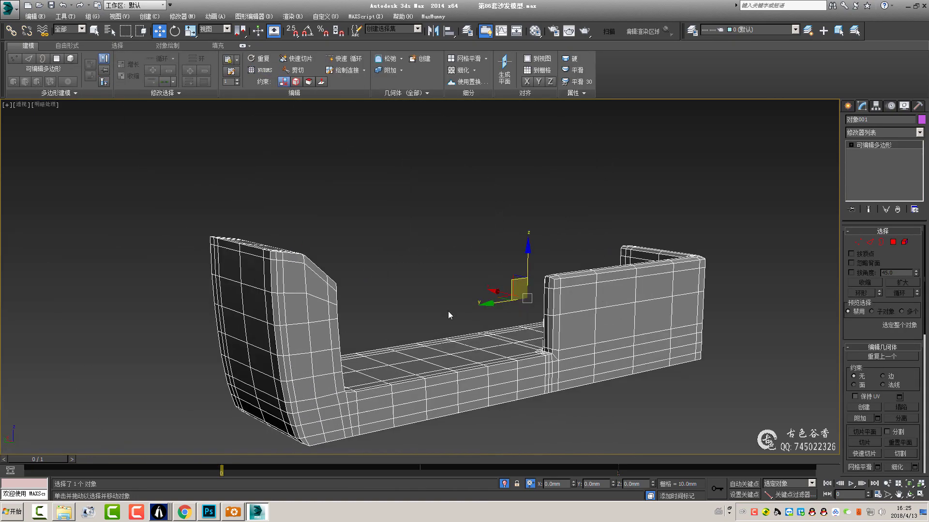
pyautogui.scroll(3, 353, 268)
pyautogui.scroll(4, 244, 336)
# - Target Weld the extra armrest vertex onto its neighbour and preview the smoothing
pyautogui.press('1')
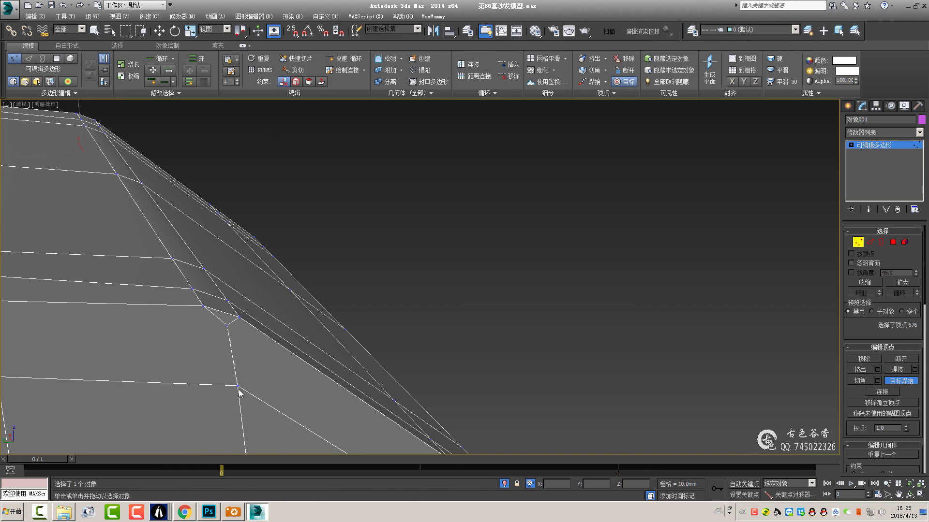
pyautogui.click(238, 386)
pyautogui.scroll(-5, 416, 357)
pyautogui.press('w')
pyautogui.hotkey('ctrl', 'q')
pyautogui.click(868, 153)
pyautogui.scroll(-3, 473, 263)
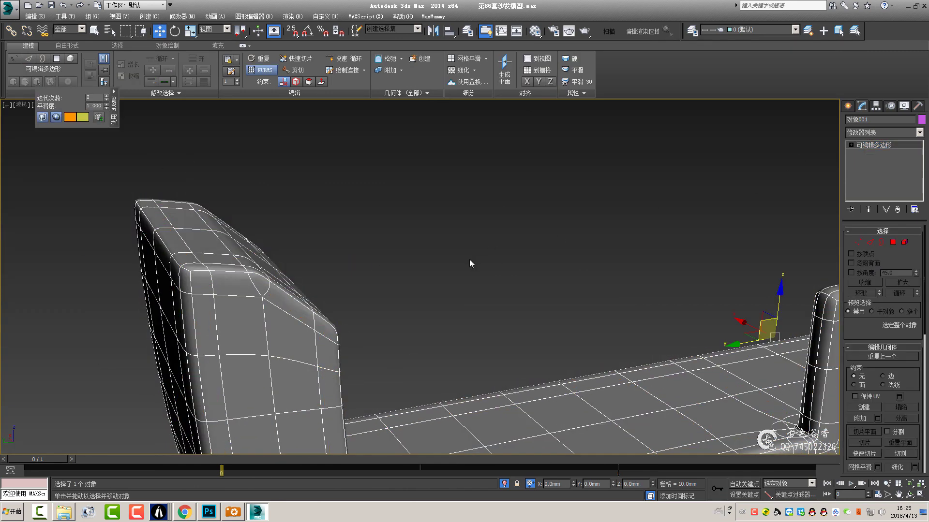
# - Turn the smoothing preview off and orbit around to check the armrest's sides
pyautogui.keyDown('alt'); pyautogui.moveTo(473, 263); pyautogui.dragTo(338, 233, button='middle'); pyautogui.keyUp('alt')
pyautogui.press('q')
pyautogui.scroll(5, 292, 215)
pyautogui.hotkey('ctrl', 'q')
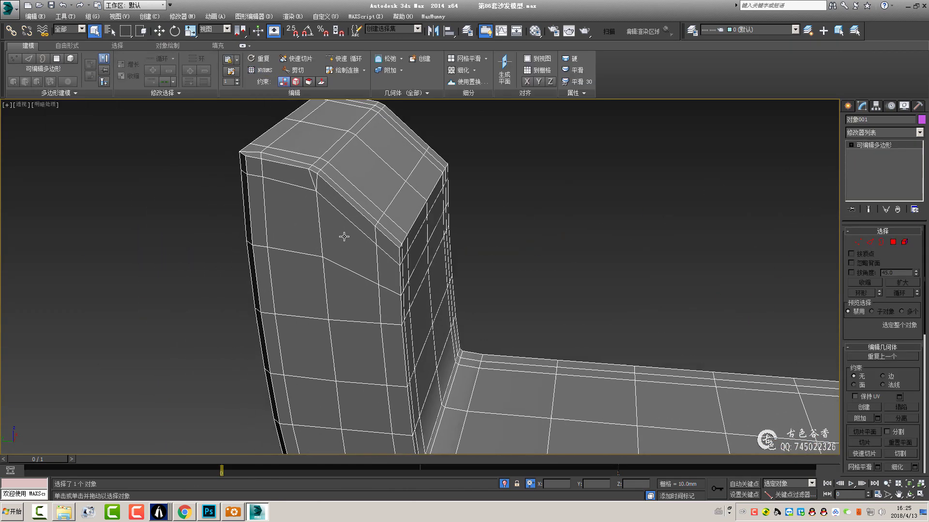
pyautogui.scroll(3, 339, 232)
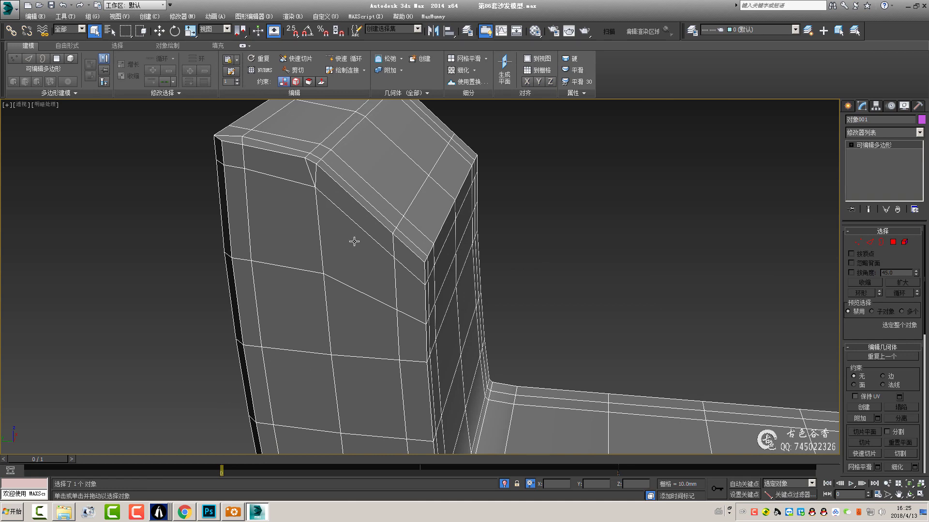
pyautogui.keyDown('alt'); pyautogui.moveTo(354, 241); pyautogui.dragTo(337, 202, button='middle'); pyautogui.keyUp('alt')
pyautogui.scroll(-3, 579, 257)
pyautogui.moveTo(580, 257)
pyautogui.keyDown('alt'); pyautogui.mouseDown(button='middle')
pyautogui.moveTo(316, 273)
pyautogui.moveTo(372, 207)
pyautogui.mouseUp(button='middle'); pyautogui.keyUp('alt')
pyautogui.scroll(3, 316, 208)
# - In Polygon mode with Ignore Backfacing on, select the inner armrest face polygons
pyautogui.press('4')
pyautogui.click(317, 208)
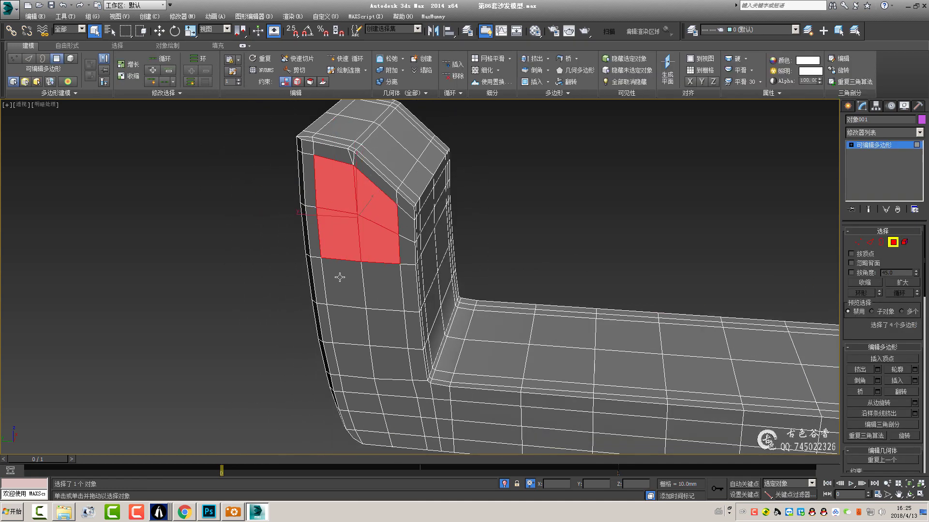
pyautogui.click(867, 264)
pyautogui.moveTo(436, 241)
pyautogui.keyDown('alt'); pyautogui.mouseDown(button='middle')
pyautogui.moveTo(339, 232)
pyautogui.moveTo(434, 246)
pyautogui.mouseUp(button='middle'); pyautogui.keyUp('alt')
pyautogui.keyDown('ctrl'); pyautogui.click(447, 334); pyautogui.keyUp('ctrl')
pyautogui.scroll(2, 437, 249)
pyautogui.keyDown('ctrl'); pyautogui.click(420, 310); pyautogui.keyUp('ctrl')
pyautogui.keyDown('ctrl'); pyautogui.click(425, 333); pyautogui.keyUp('ctrl')
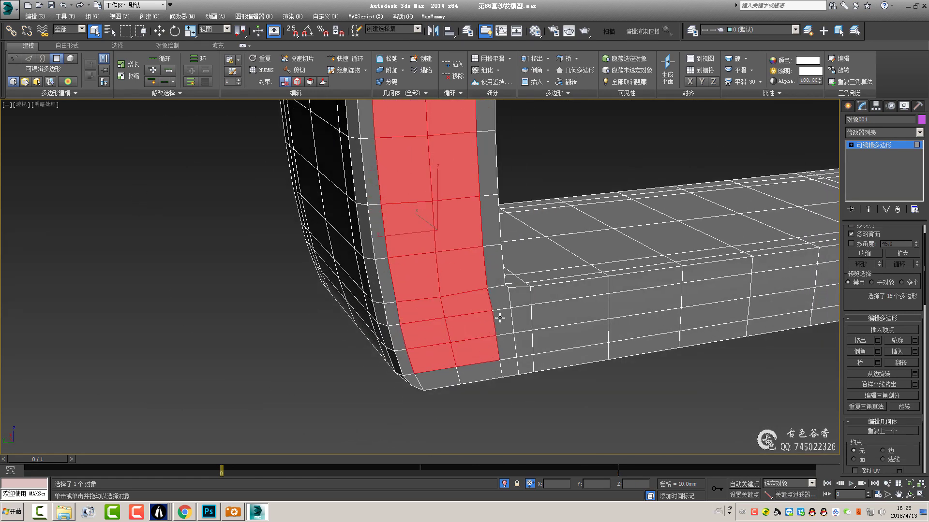
# - Extend the polygon selection across the seat front
pyautogui.keyDown('ctrl'); pyautogui.click(571, 317); pyautogui.keyUp('ctrl')
pyautogui.keyDown('ctrl'); pyautogui.click(570, 345); pyautogui.keyUp('ctrl')
pyautogui.keyDown('ctrl'); pyautogui.click(643, 305); pyautogui.keyUp('ctrl')
pyautogui.keyDown('ctrl'); pyautogui.click(643, 334); pyautogui.keyUp('ctrl')
pyautogui.scroll(-2, 590, 287)
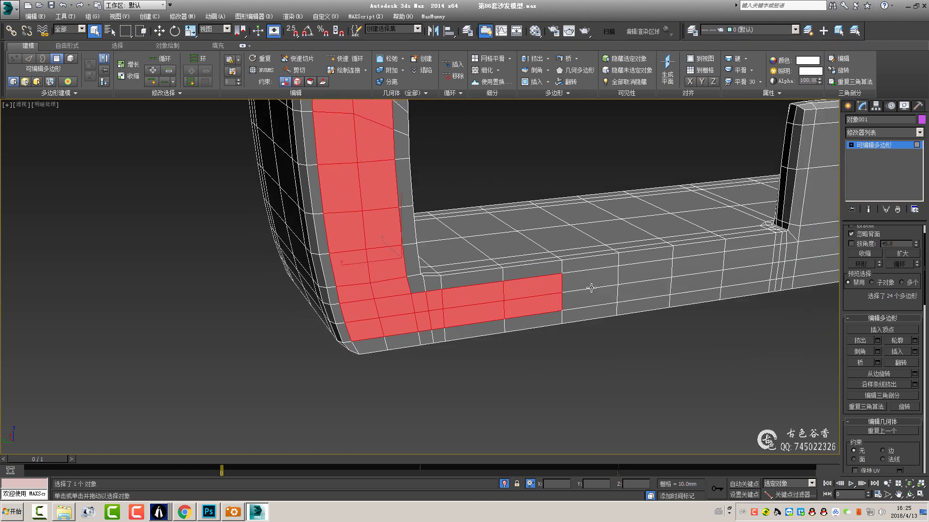
pyautogui.scroll(-3, 640, 271)
pyautogui.scroll(3, 379, 243)
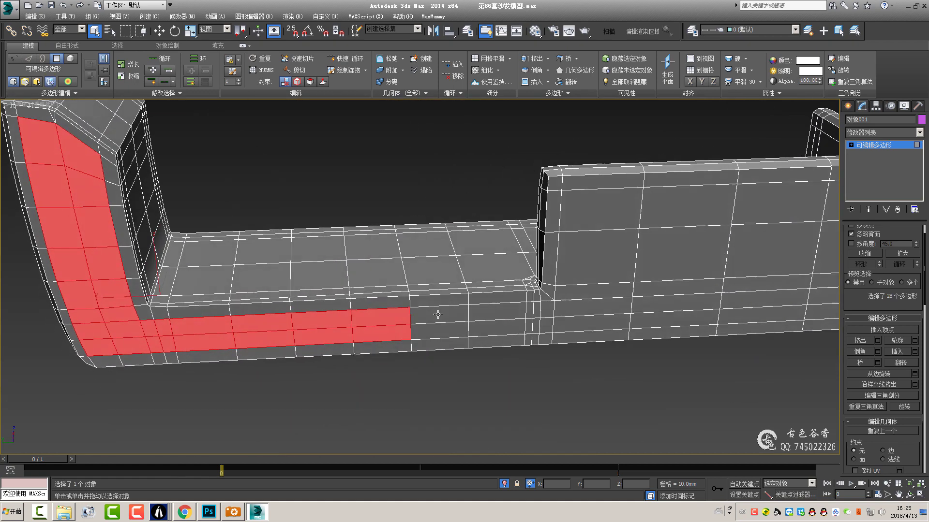
pyautogui.keyDown('ctrl'); pyautogui.click(503, 311); pyautogui.keyUp('ctrl')
pyautogui.scroll(3, 513, 309)
pyautogui.keyDown('alt'); pyautogui.moveTo(550, 328); pyautogui.dragTo(529, 237, button='middle'); pyautogui.keyUp('alt')
# - Pick an edge at the seat-back corner, then add another seat-front polygon
pyautogui.press('2')
pyautogui.click(529, 233)
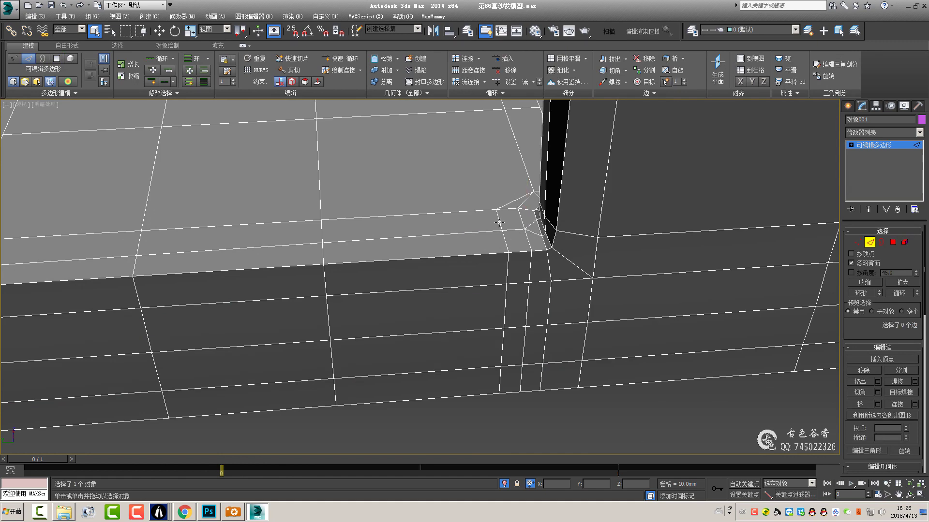
pyautogui.press('4')
pyautogui.keyDown('ctrl'); pyautogui.click(590, 295); pyautogui.keyUp('ctrl')
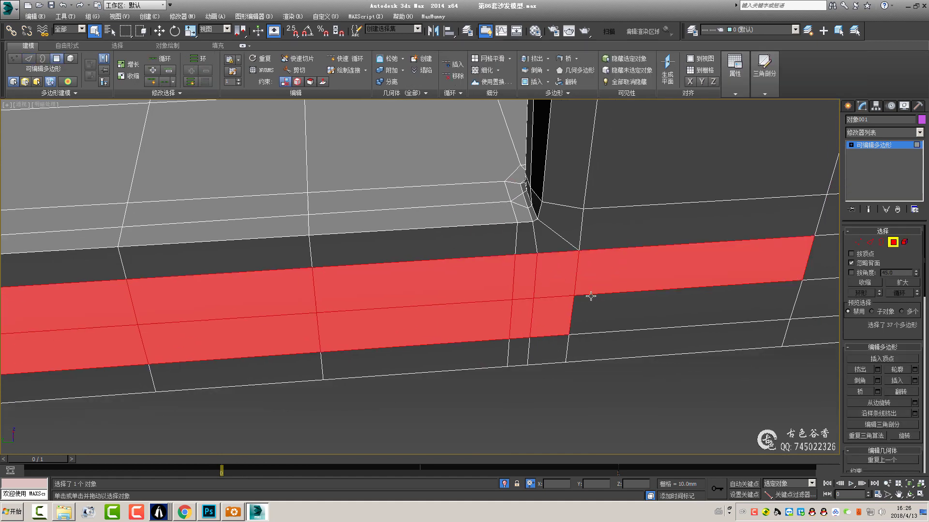
pyautogui.scroll(-2, 586, 276)
pyautogui.scroll(2, 483, 251)
# - Add the back-panel polygons to the face selection
pyautogui.keyDown('ctrl'); pyautogui.click(483, 251); pyautogui.keyUp('ctrl')
pyautogui.scroll(-2, 482, 251)
pyautogui.scroll(-2, 470, 155)
pyautogui.keyDown('ctrl'); pyautogui.click(549, 208); pyautogui.keyUp('ctrl')
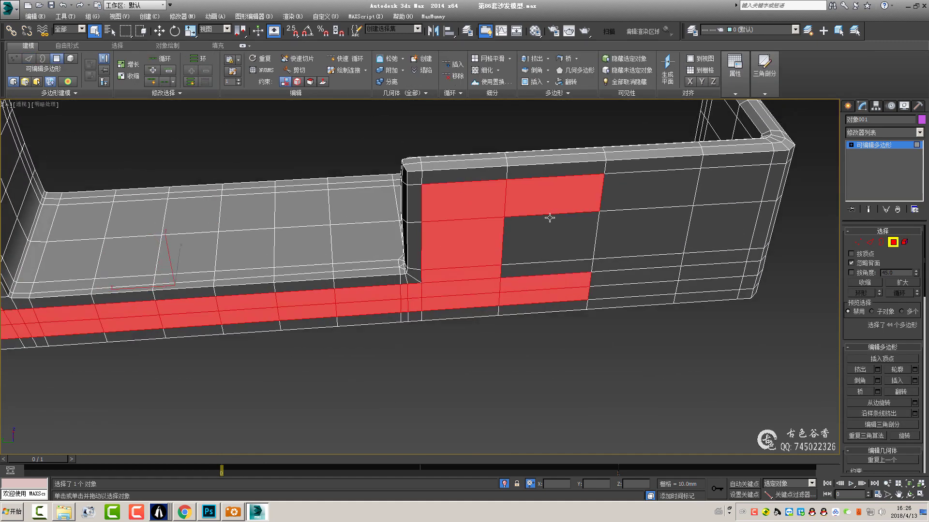
pyautogui.keyDown('ctrl'); pyautogui.click(551, 237); pyautogui.keyUp('ctrl')
pyautogui.keyDown('ctrl'); pyautogui.click(638, 232); pyautogui.keyUp('ctrl')
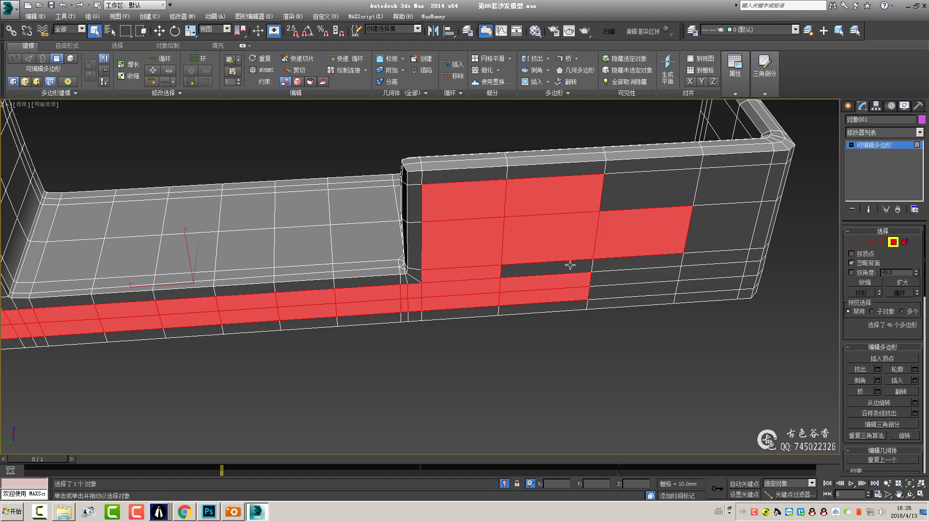
pyautogui.keyDown('ctrl'); pyautogui.click(707, 225); pyautogui.keyUp('ctrl')
pyautogui.keyDown('alt'); pyautogui.moveTo(707, 225); pyautogui.dragTo(550, 254, button='middle'); pyautogui.keyUp('alt')
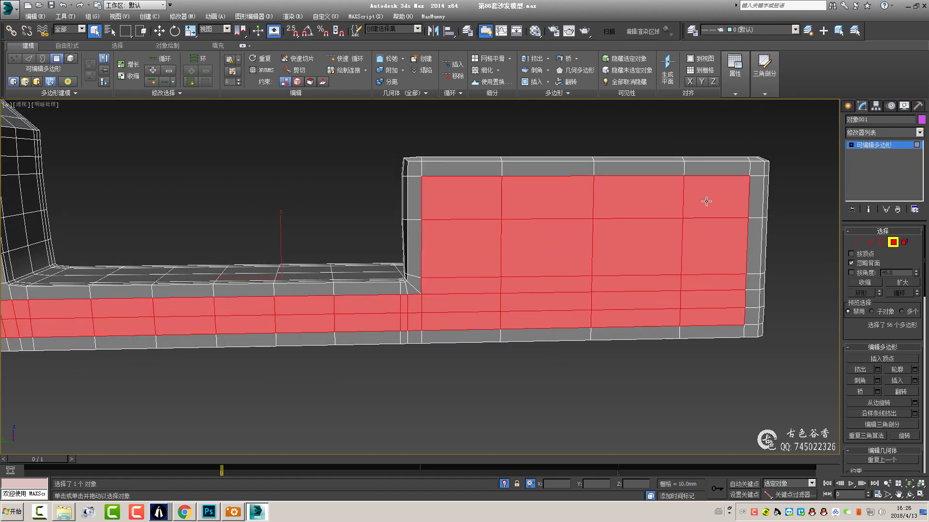
pyautogui.moveTo(706, 201)
pyautogui.keyDown('alt'); pyautogui.mouseDown(button='middle')
pyautogui.moveTo(651, 257)
pyautogui.moveTo(564, 234)
pyautogui.mouseUp(button='middle'); pyautogui.keyUp('alt')
# - Convert the face selection to its crossing vertical edges
pyautogui.press('2')
pyautogui.scroll(3, 669, 232)
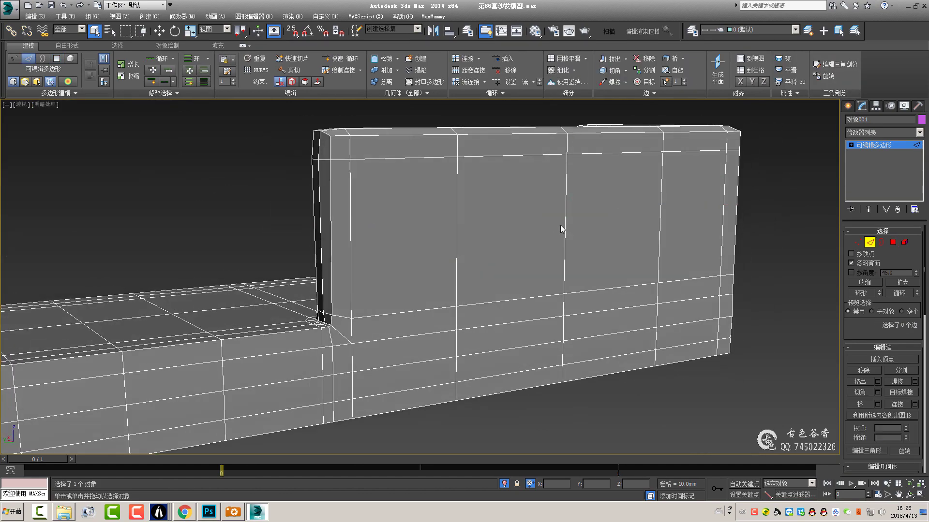
pyautogui.scroll(-3, 561, 231)
pyautogui.moveTo(545, 254)
pyautogui.keyDown('alt'); pyautogui.mouseDown(button='middle')
pyautogui.moveTo(469, 255)
pyautogui.moveTo(587, 259)
pyautogui.moveTo(572, 260)
pyautogui.mouseUp(button='middle'); pyautogui.keyUp('alt')
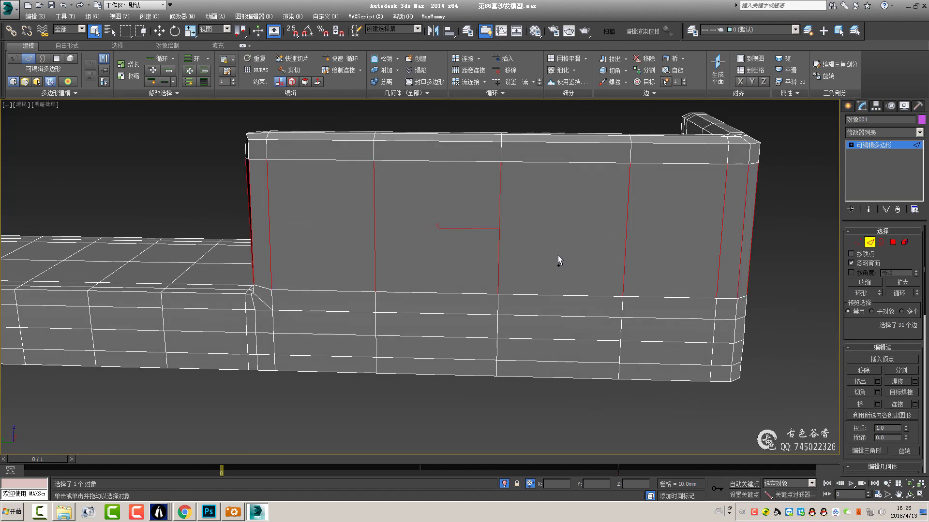
# - Connect the selected back-panel edges with a new horizontal loop
pyautogui.hotkey('ctrl', 'shift', 'e')
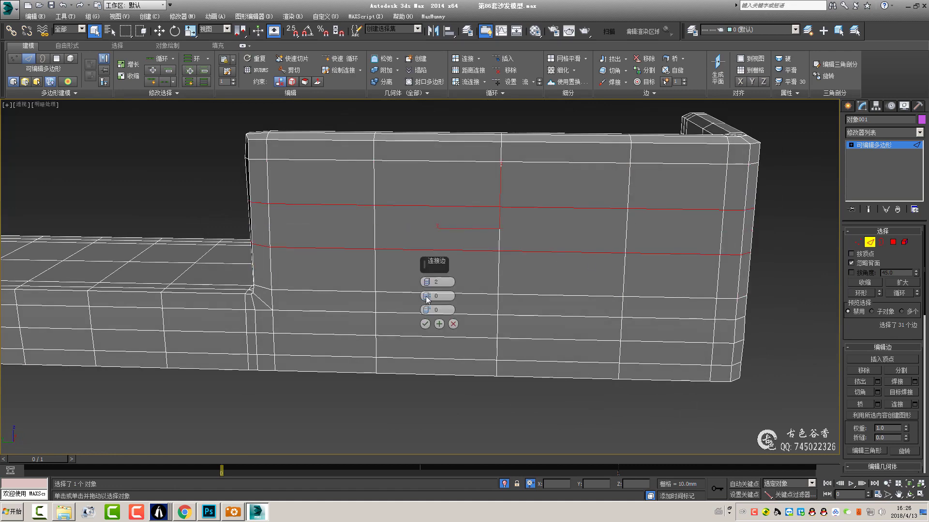
pyautogui.press('4')
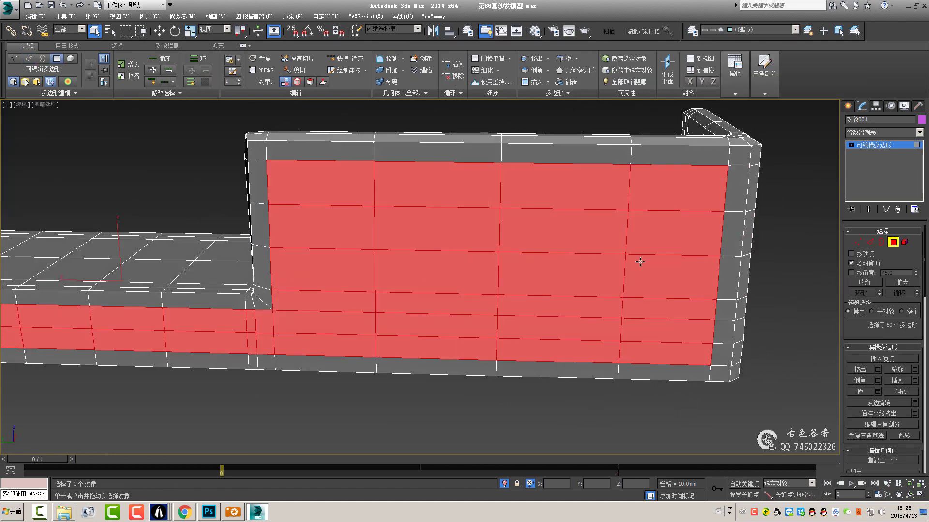
pyautogui.keyDown('alt'); pyautogui.moveTo(638, 259); pyautogui.dragTo(600, 315, button='middle'); pyautogui.keyUp('alt')
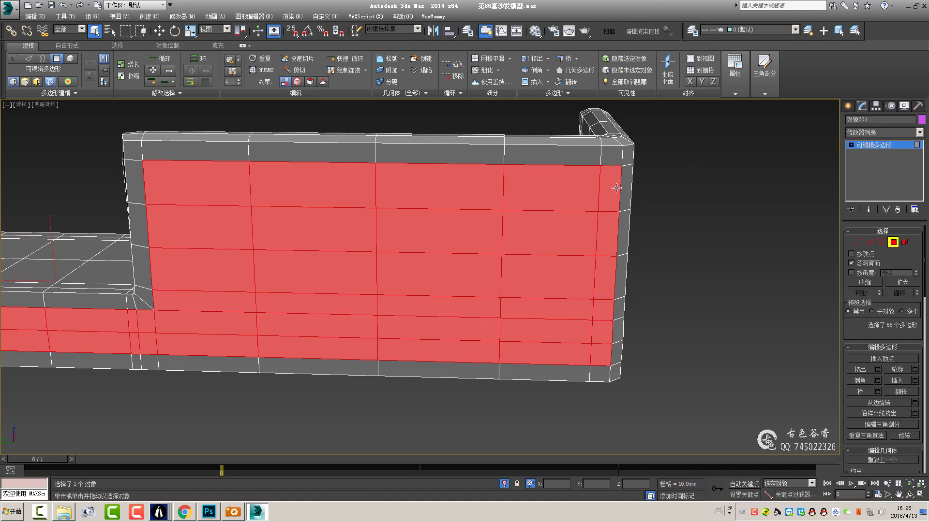
# - Add the corner, side-face and dark end-face polygons to the armrest selection
pyautogui.keyDown('ctrl'); pyautogui.click(616, 326); pyautogui.keyUp('ctrl')
pyautogui.keyDown('alt'); pyautogui.moveTo(613, 311); pyautogui.dragTo(500, 225, button='middle'); pyautogui.keyUp('alt')
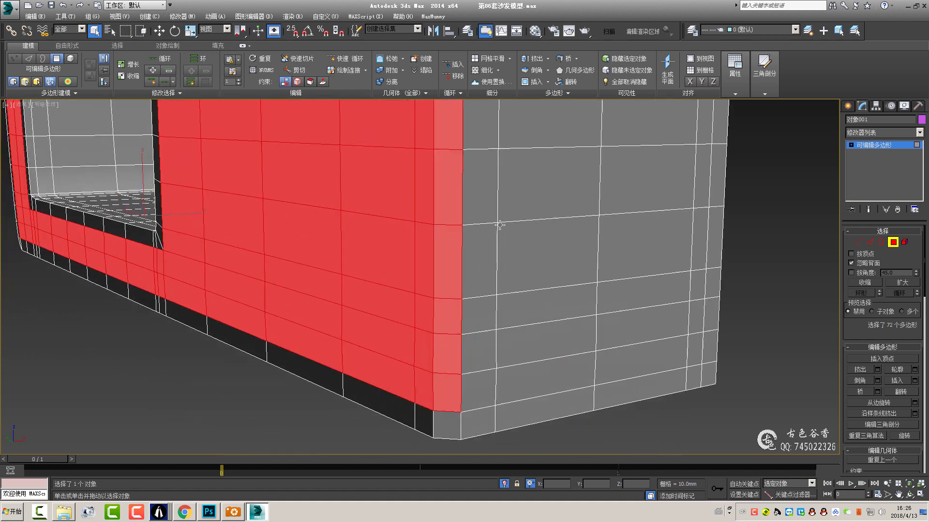
pyautogui.keyDown('ctrl'); pyautogui.moveTo(485, 368); pyautogui.dragTo(539, 307); pyautogui.keyUp('ctrl')
pyautogui.keyDown('ctrl'); pyautogui.click(556, 252); pyautogui.keyUp('ctrl')
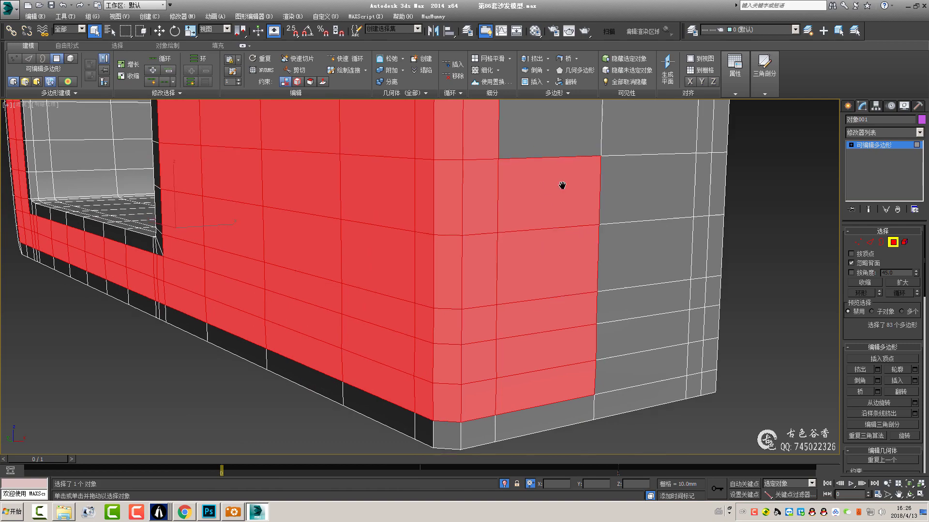
pyautogui.keyDown('ctrl'); pyautogui.click(632, 290); pyautogui.keyUp('ctrl')
pyautogui.moveTo(562, 187)
pyautogui.keyDown('alt'); pyautogui.mouseDown(button='middle')
pyautogui.moveTo(629, 286)
pyautogui.moveTo(480, 281)
pyautogui.mouseUp(button='middle'); pyautogui.keyUp('alt')
pyautogui.keyDown('ctrl'); pyautogui.click(634, 315); pyautogui.keyUp('ctrl')
pyautogui.scroll(-5, 667, 276)
pyautogui.scroll(3, 480, 280)
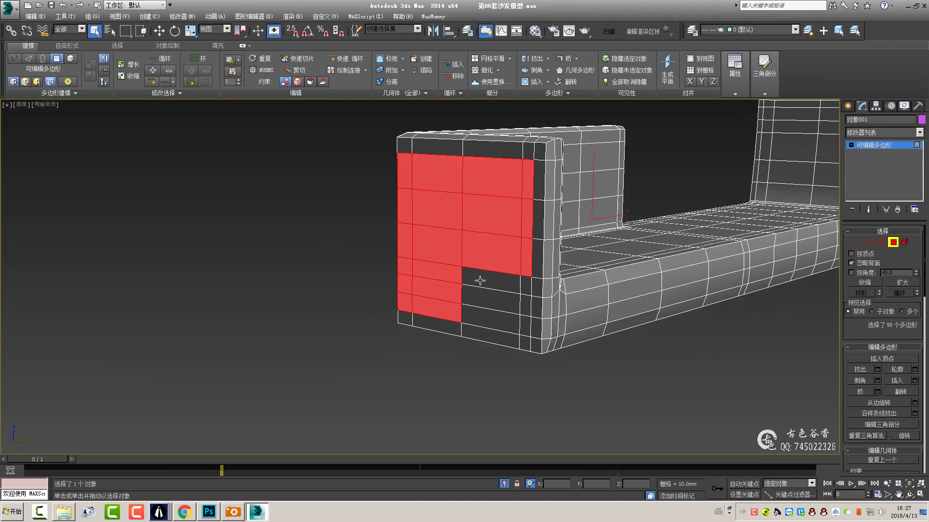
pyautogui.keyDown('ctrl'); pyautogui.click(528, 300); pyautogui.keyUp('ctrl')
pyautogui.moveTo(528, 301)
pyautogui.keyDown('alt'); pyautogui.mouseDown(button='middle')
pyautogui.moveTo(632, 277)
pyautogui.moveTo(523, 259)
pyautogui.mouseUp(button='middle'); pyautogui.keyUp('alt')
pyautogui.scroll(4, 341, 164)
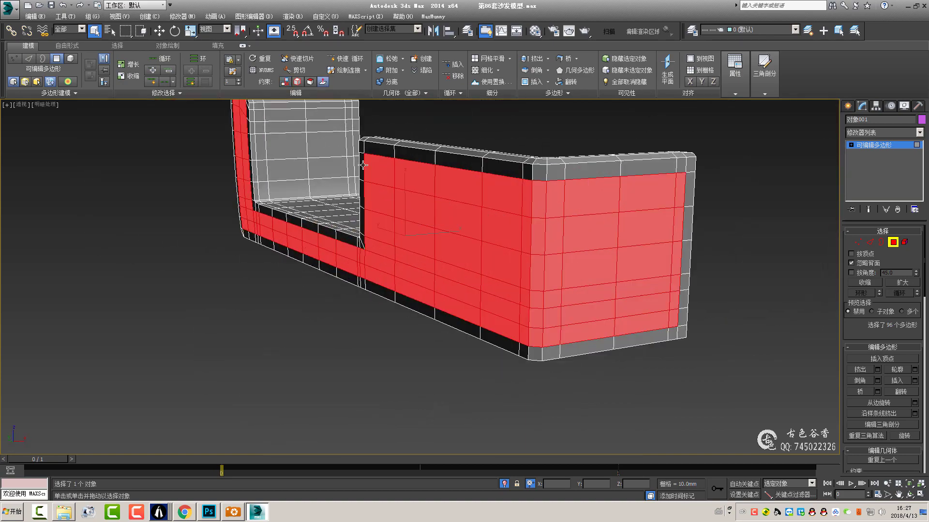
# - Drag-select the 32-polygon band across the armrest's outer face instead
pyautogui.press('w')
pyautogui.scroll(-3, 363, 165)
pyautogui.moveTo(362, 166)
pyautogui.keyDown('alt'); pyautogui.mouseDown(button='middle')
pyautogui.moveTo(508, 242)
pyautogui.moveTo(539, 285)
pyautogui.moveTo(508, 272)
pyautogui.moveTo(442, 282)
pyautogui.mouseUp(button='middle'); pyautogui.keyUp('alt')
pyautogui.scroll(4, 508, 242)
pyautogui.scroll(-5, 508, 271)
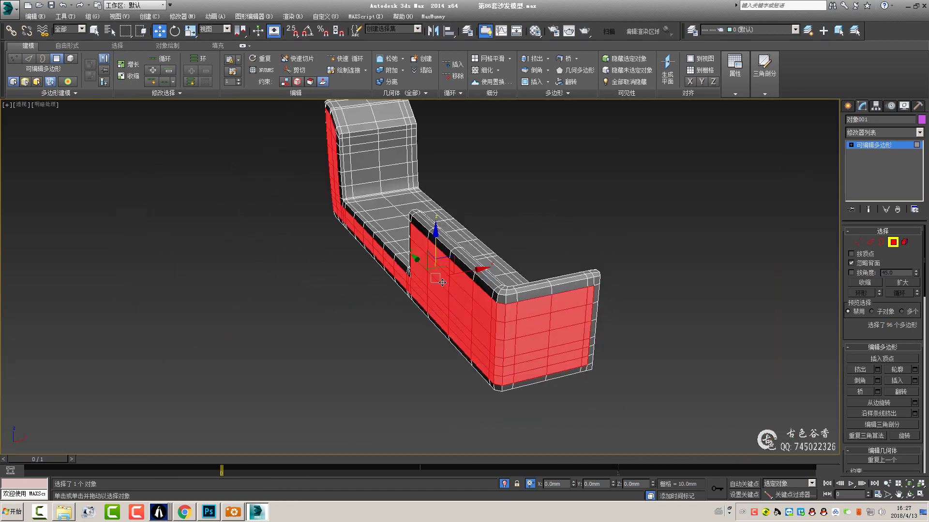
pyautogui.scroll(5, 442, 282)
pyautogui.moveTo(451, 229)
pyautogui.keyDown('alt'); pyautogui.mouseDown(button='middle')
pyautogui.moveTo(468, 263)
pyautogui.moveTo(421, 315)
pyautogui.moveTo(438, 203)
pyautogui.moveTo(414, 210)
pyautogui.mouseUp(button='middle'); pyautogui.keyUp('alt')
pyautogui.scroll(3, 469, 263)
pyautogui.scroll(-3, 451, 258)
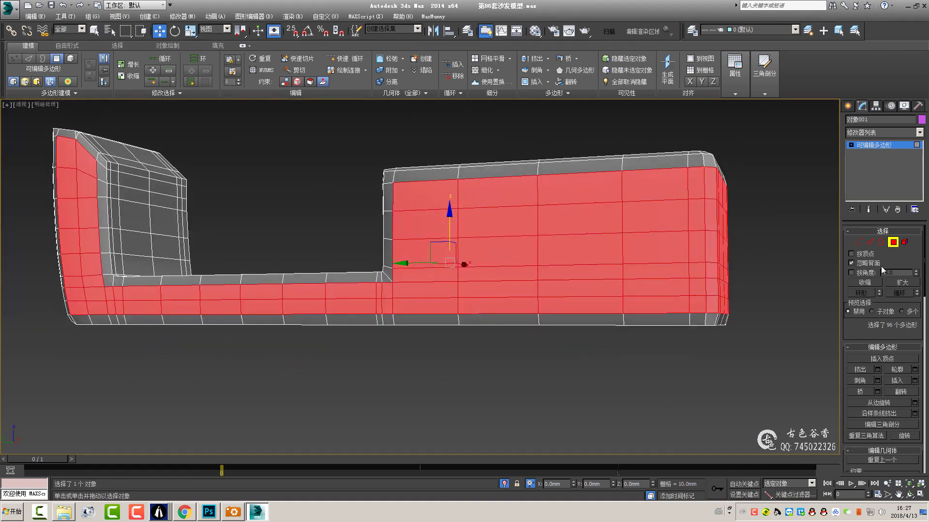
pyautogui.moveTo(457, 213); pyautogui.dragTo(728, 307)
pyautogui.keyDown('alt'); pyautogui.moveTo(483, 242); pyautogui.dragTo(423, 146, button='middle'); pyautogui.keyUp('alt')
# - Ring-select the edges beside the armrest face patch
pyautogui.press('2')
pyautogui.click(418, 244)
pyautogui.hotkey('alt', 'r')
pyautogui.keyDown('alt'); pyautogui.moveTo(418, 244); pyautogui.dragTo(430, 314, button='middle'); pyautogui.keyUp('alt')
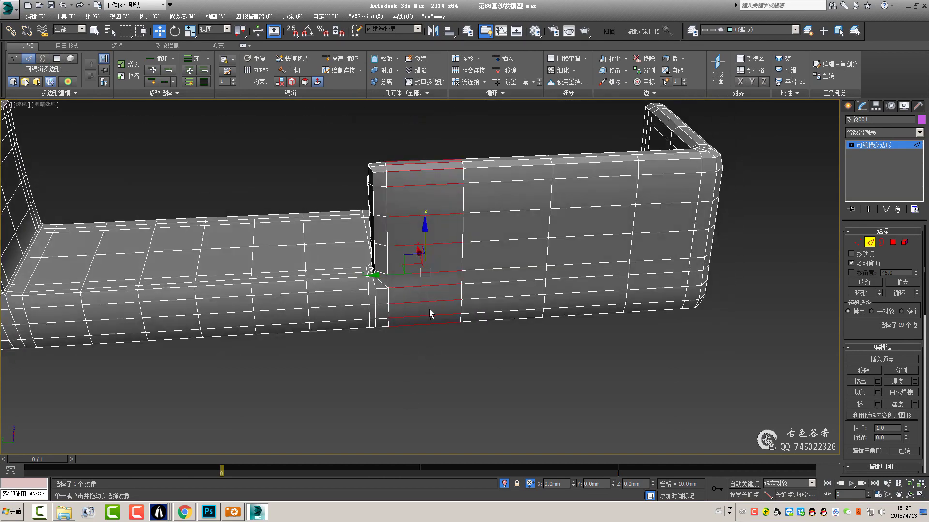
pyautogui.scroll(3, 440, 272)
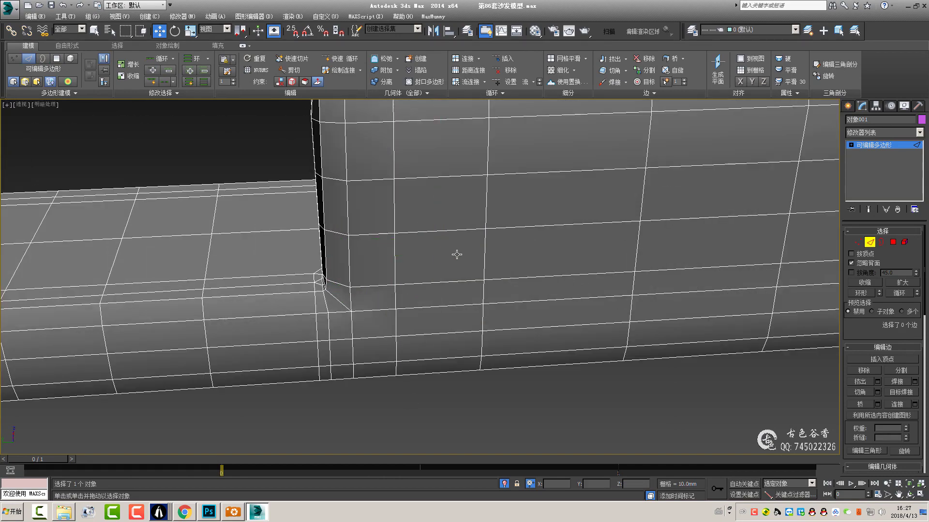
# - Back in Polygon mode, add two lower-left polygons to the face patch
pyautogui.press('4')
pyautogui.scroll(-4, 456, 255)
pyautogui.scroll(2, 315, 289)
pyautogui.keyDown('ctrl'); pyautogui.click(322, 298); pyautogui.keyUp('ctrl')
pyautogui.keyDown('ctrl'); pyautogui.click(322, 320); pyautogui.keyUp('ctrl')
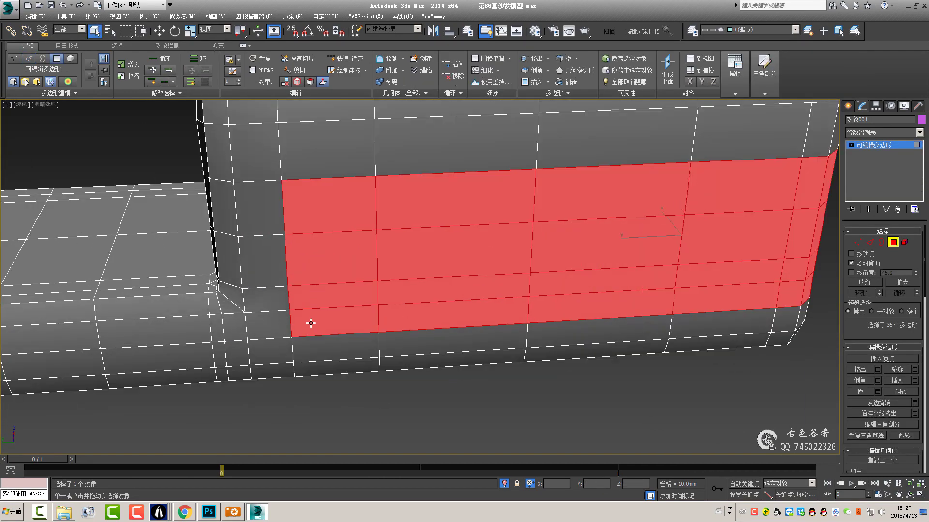
pyautogui.scroll(-3, 436, 291)
pyautogui.moveTo(459, 290)
pyautogui.keyDown('alt'); pyautogui.mouseDown(button='middle')
pyautogui.moveTo(507, 295)
pyautogui.moveTo(425, 302)
pyautogui.moveTo(331, 294)
pyautogui.moveTo(535, 266)
pyautogui.mouseUp(button='middle'); pyautogui.keyUp('alt')
pyautogui.scroll(2, 533, 296)
pyautogui.scroll(4, 587, 241)
# - Raise the selected armrest panel about 3.8mm along Z
pyautogui.press('w')
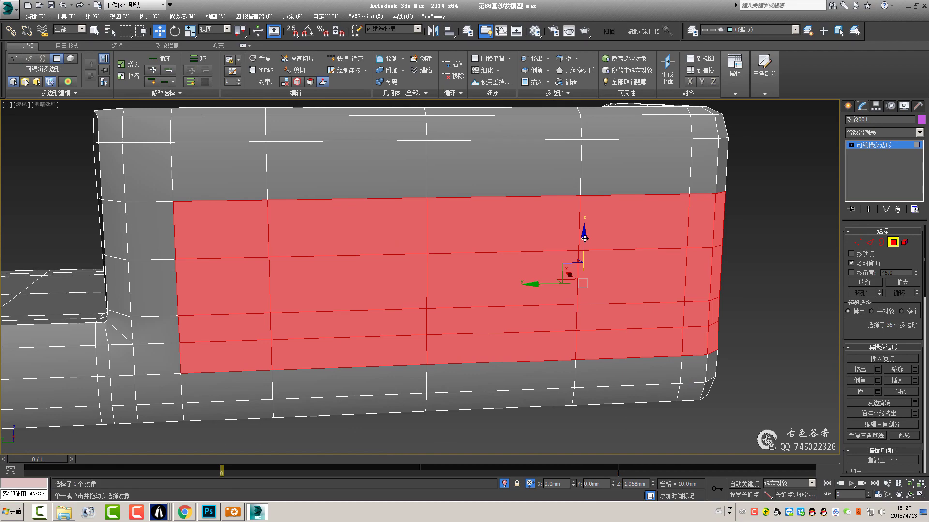
pyautogui.scroll(-3, 584, 238)
pyautogui.moveTo(553, 280)
pyautogui.keyDown('alt'); pyautogui.mouseDown(button='middle')
pyautogui.moveTo(523, 298)
pyautogui.moveTo(480, 303)
pyautogui.moveTo(529, 255)
pyautogui.mouseUp(button='middle'); pyautogui.keyUp('alt')
pyautogui.scroll(4, 524, 299)
pyautogui.scroll(-4, 559, 298)
pyautogui.press('q')
pyautogui.scroll(2, 530, 254)
pyautogui.scroll(1, 516, 251)
pyautogui.scroll(1, 516, 251)
pyautogui.press('w')
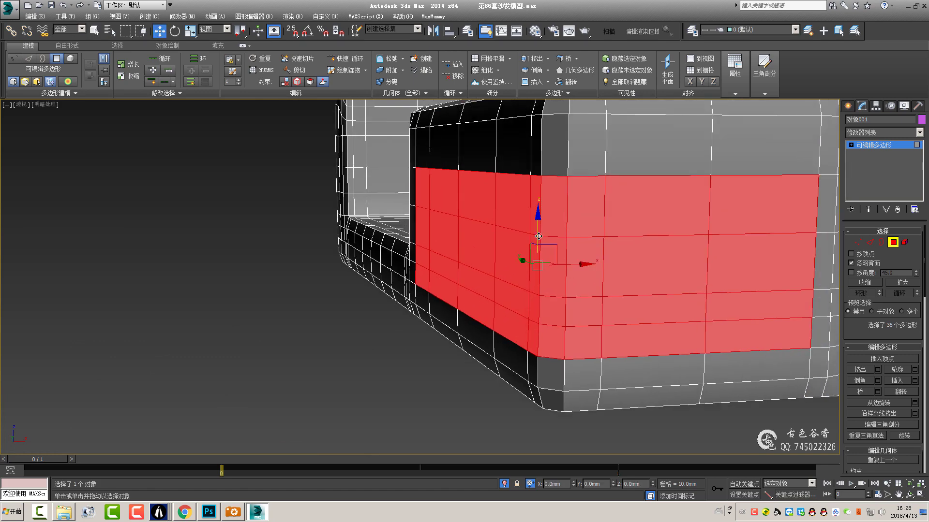
pyautogui.moveTo(537, 227); pyautogui.dragTo(537, 223)
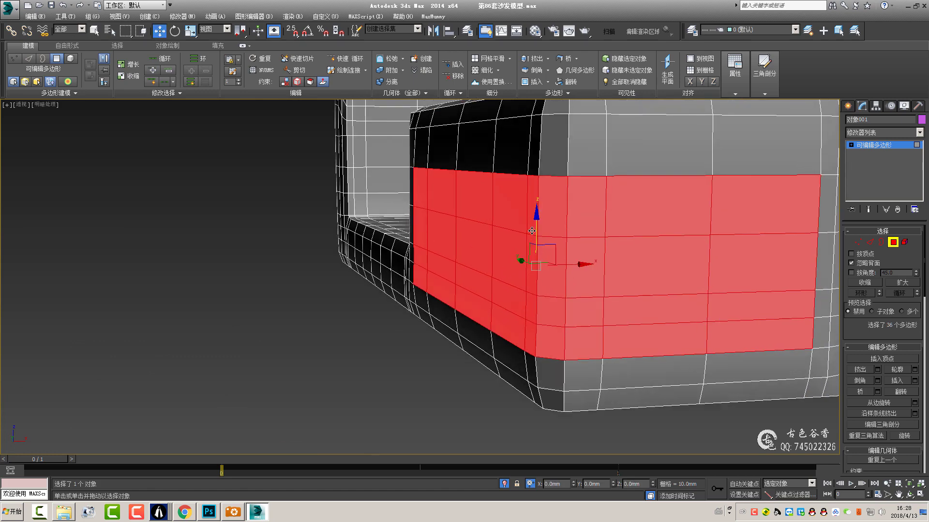
# - Remove polygons, including the bottom row, from the raised panel selection
pyautogui.keyDown('alt'); pyautogui.moveTo(531, 231); pyautogui.dragTo(556, 230, button='middle'); pyautogui.keyUp('alt')
pyautogui.keyDown('alt'); pyautogui.moveTo(690, 324); pyautogui.dragTo(363, 256, button='middle'); pyautogui.keyUp('alt')
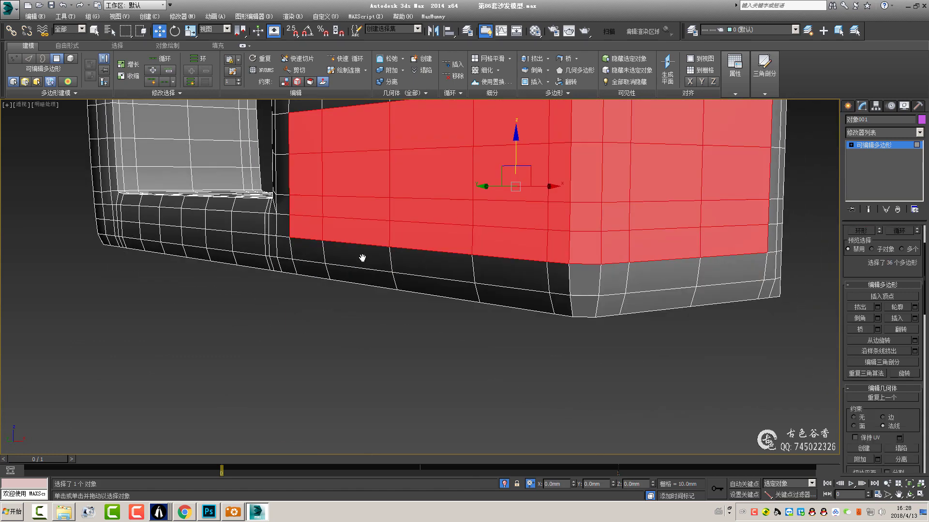
pyautogui.keyDown('alt'); pyautogui.click(518, 269); pyautogui.keyUp('alt')
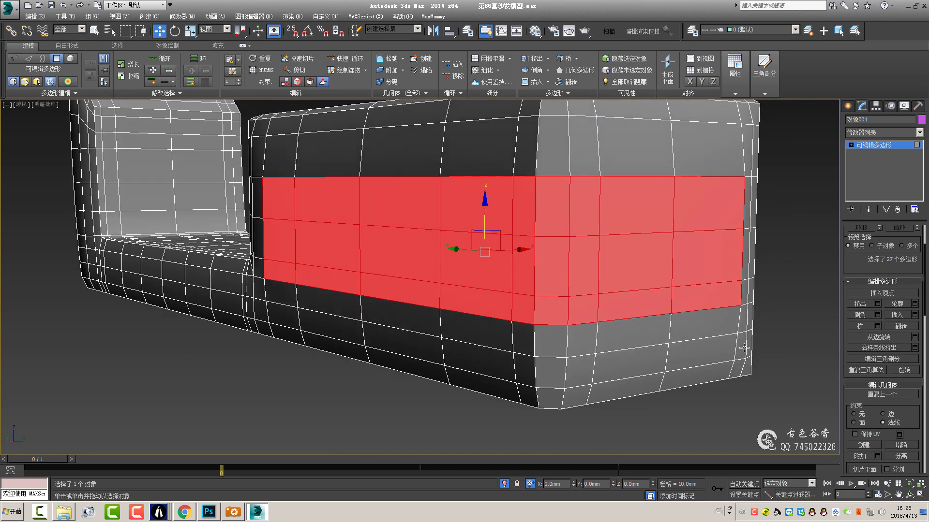
pyautogui.keyDown('alt'); pyautogui.moveTo(266, 290); pyautogui.dragTo(267, 291); pyautogui.keyUp('alt')
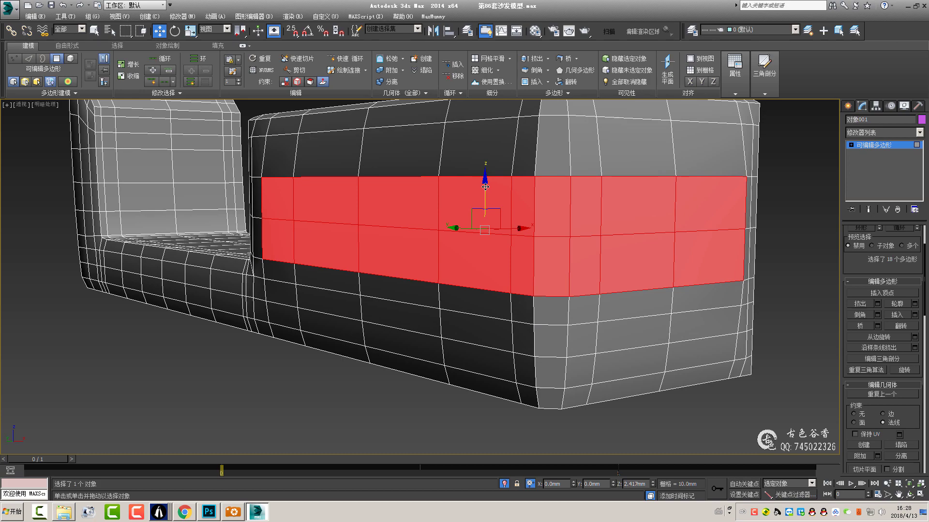
pyautogui.moveTo(492, 201)
pyautogui.keyDown('alt'); pyautogui.mouseDown(button='middle')
pyautogui.moveTo(586, 295)
pyautogui.moveTo(493, 258)
pyautogui.mouseUp(button='middle'); pyautogui.keyUp('alt')
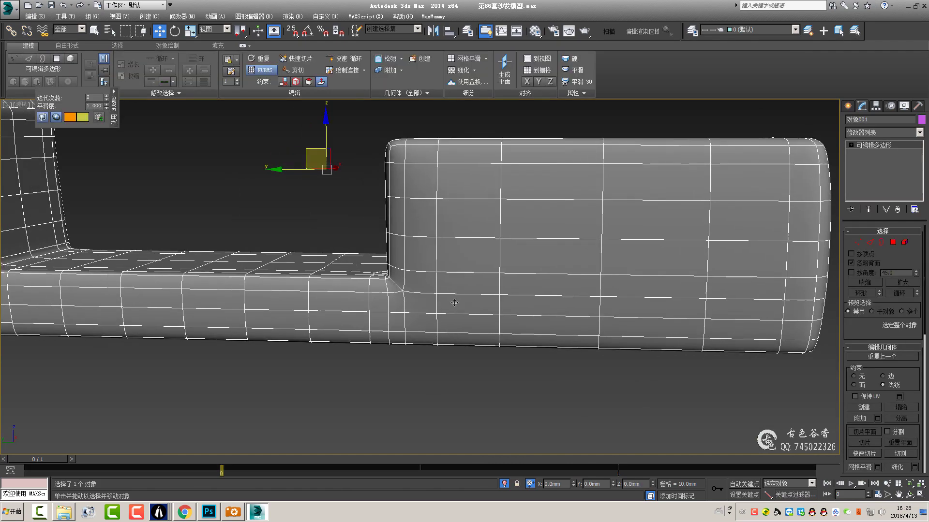
# - Inspect the seat-to-armrest corner edges, toggling between Edge and Vertex modes
pyautogui.press('2')
pyautogui.click(443, 289)
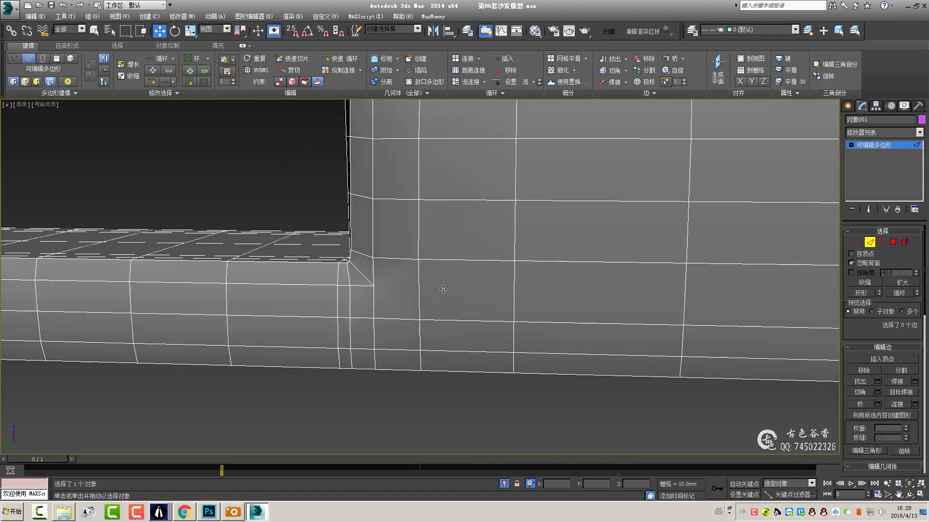
pyautogui.scroll(-2, 372, 286)
pyautogui.press('1')
pyautogui.moveTo(377, 286); pyautogui.dragTo(528, 245, button='middle')
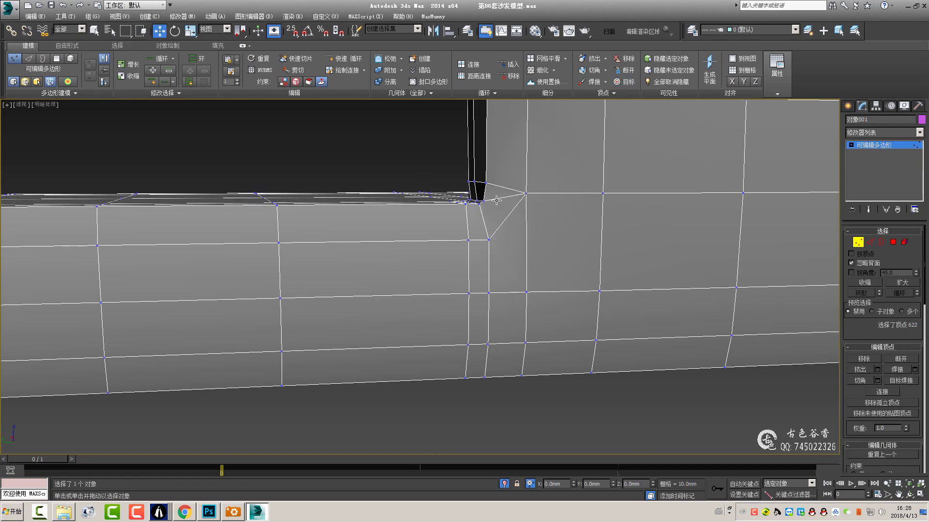
pyautogui.press('2')
pyautogui.moveTo(496, 200)
pyautogui.keyDown('alt'); pyautogui.mouseDown(button='middle')
pyautogui.moveTo(513, 226)
pyautogui.moveTo(588, 243)
pyautogui.moveTo(498, 232)
pyautogui.moveTo(497, 218)
pyautogui.mouseUp(button='middle'); pyautogui.keyUp('alt')
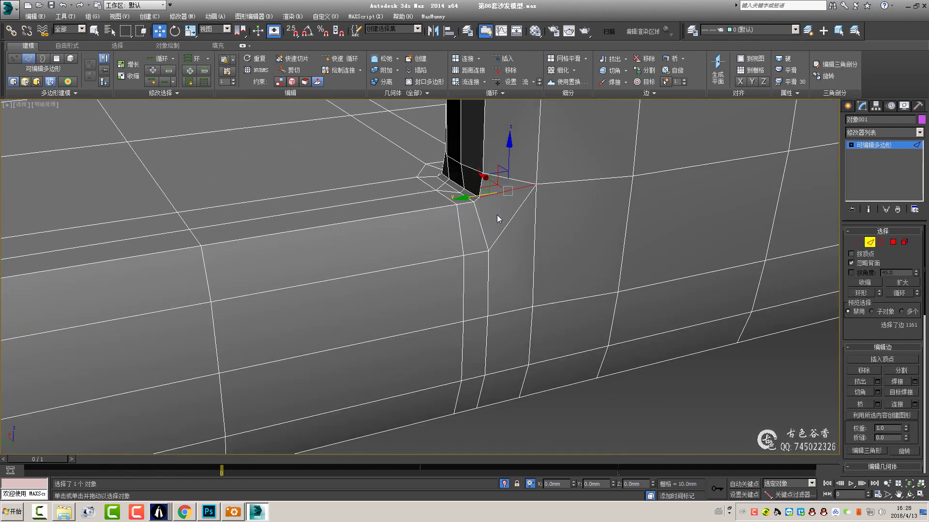
# - Return to object level and orbit around the smoothed corner
pyautogui.click(883, 145)
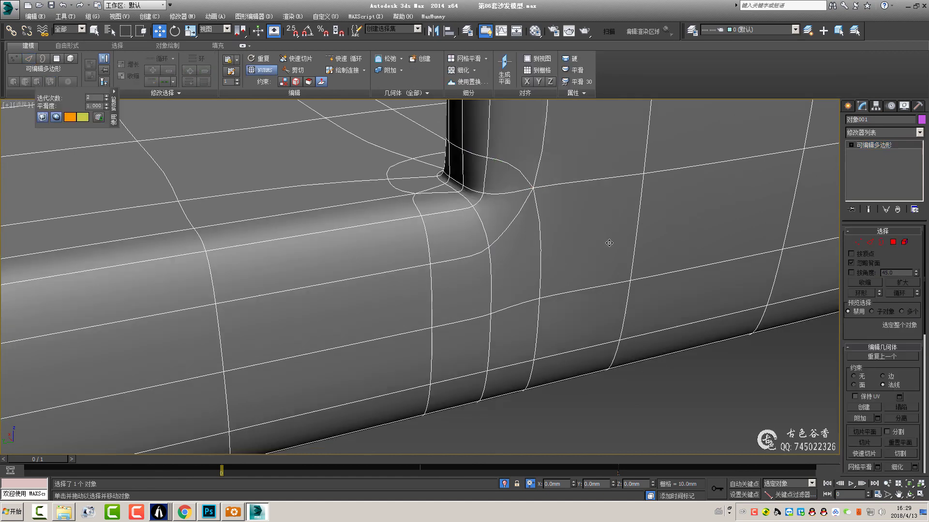
pyautogui.moveTo(607, 244)
pyautogui.keyDown('alt'); pyautogui.mouseDown(button='middle')
pyautogui.moveTo(498, 249)
pyautogui.moveTo(464, 274)
pyautogui.mouseUp(button='middle'); pyautogui.keyUp('alt')
pyautogui.scroll(-5, 463, 274)
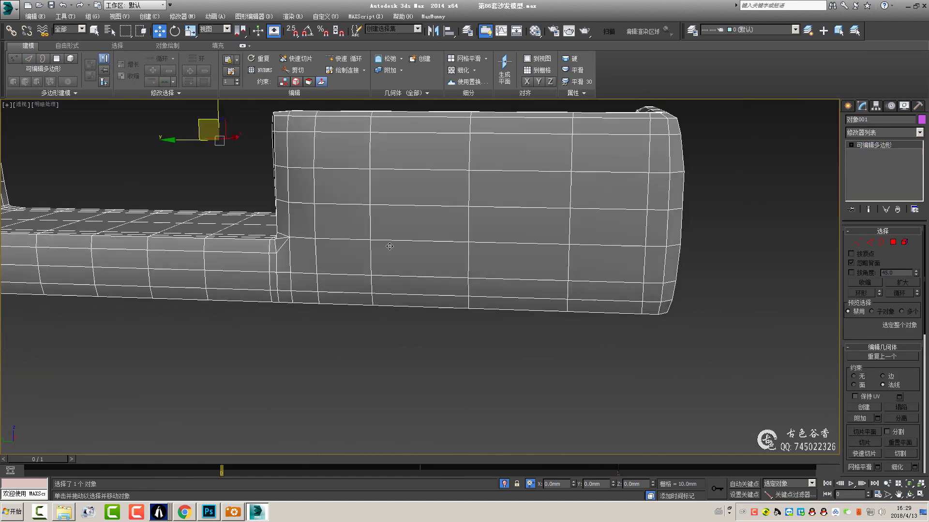
pyautogui.scroll(1, 384, 251)
pyautogui.scroll(4, 304, 266)
pyautogui.scroll(-5, 341, 277)
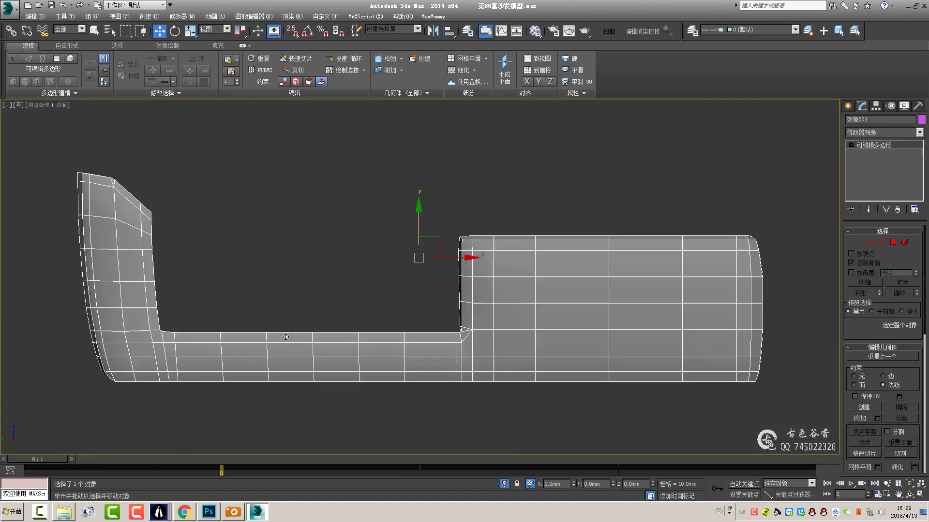
# - Check the upper geometry in the front wireframe view, then return to shaded perspective
pyautogui.press('f')
pyautogui.scroll(6, 346, 289)
pyautogui.scroll(-2, 347, 286)
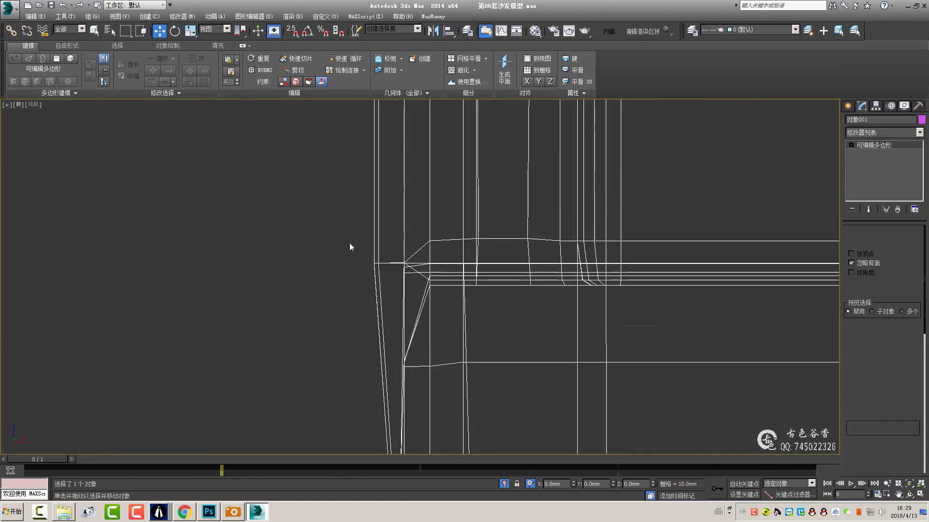
pyautogui.press('1')
pyautogui.scroll(2, 387, 288)
pyautogui.scroll(2, 428, 295)
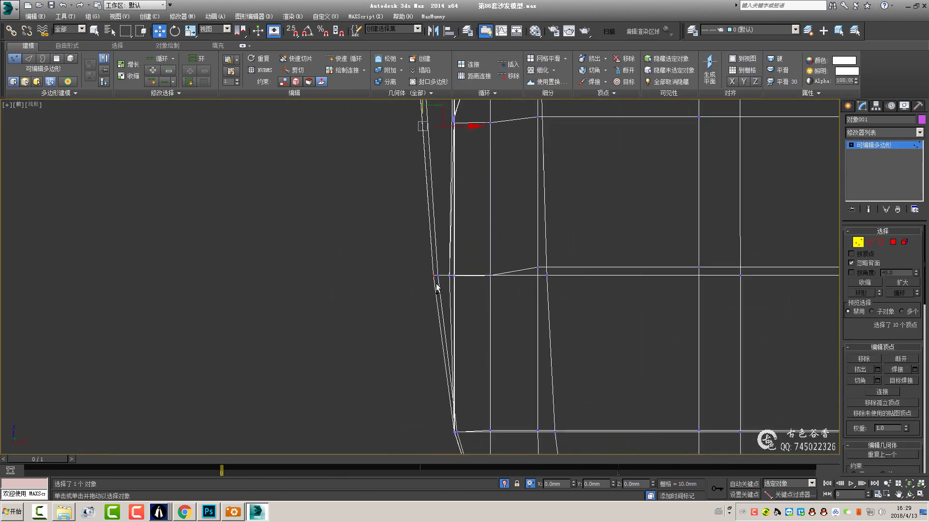
pyautogui.moveTo(457, 138); pyautogui.dragTo(457, 255, button='middle')
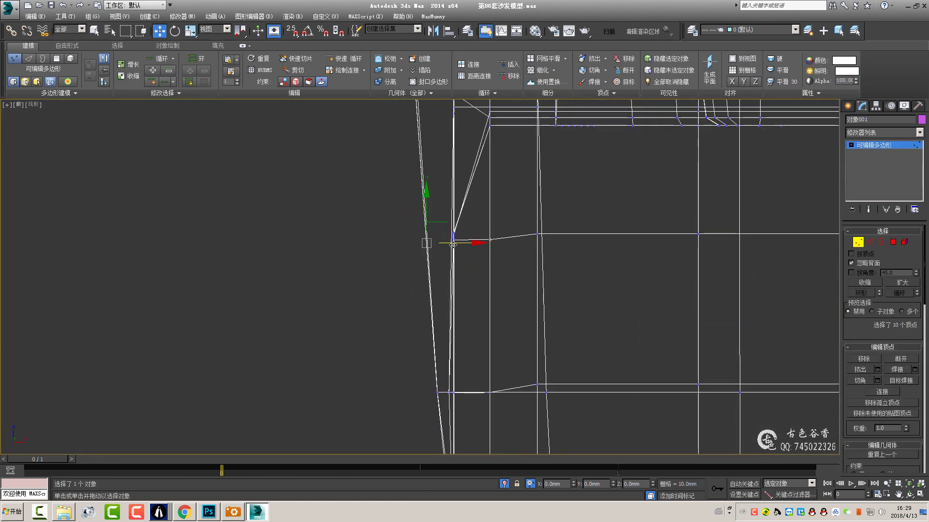
pyautogui.press('p')
pyautogui.press('F3')
# - Orbit onto the seat corner and review it at object level
pyautogui.moveTo(597, 321)
pyautogui.keyDown('alt'); pyautogui.mouseDown(button='middle')
pyautogui.moveTo(638, 327)
pyautogui.moveTo(575, 279)
pyautogui.moveTo(576, 258)
pyautogui.moveTo(521, 268)
pyautogui.moveTo(537, 247)
pyautogui.moveTo(493, 275)
pyautogui.moveTo(435, 284)
pyautogui.moveTo(496, 275)
pyautogui.mouseUp(button='middle'); pyautogui.keyUp('alt')
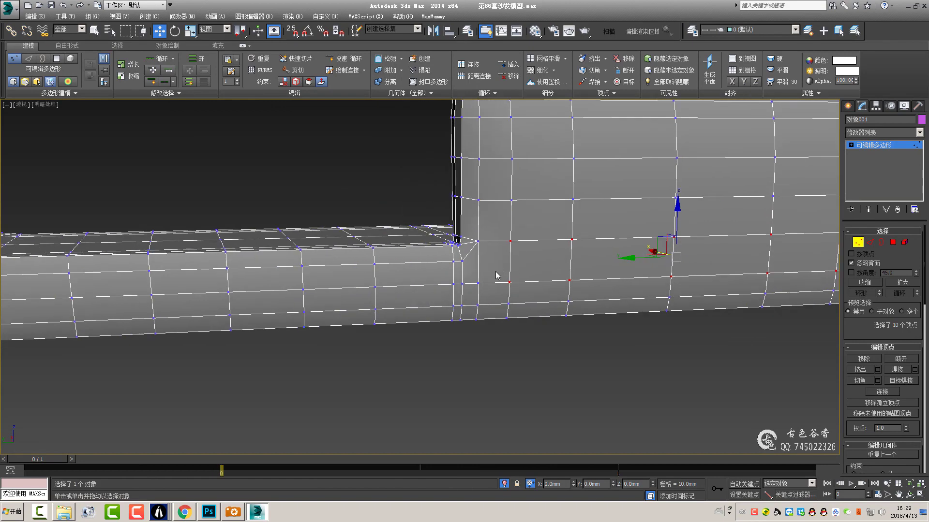
pyautogui.scroll(3, 461, 259)
pyautogui.press('2')
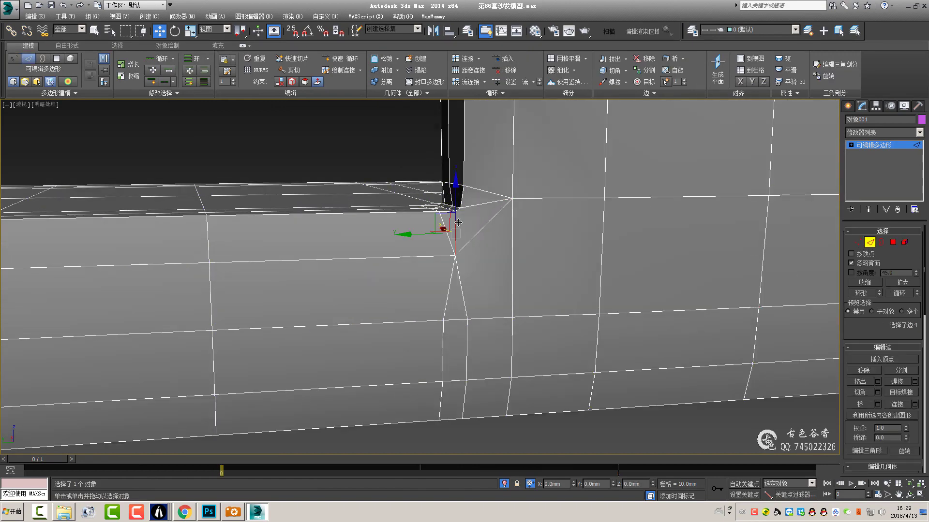
pyautogui.keyDown('alt'); pyautogui.moveTo(458, 223); pyautogui.dragTo(477, 245, button='middle'); pyautogui.keyUp('alt')
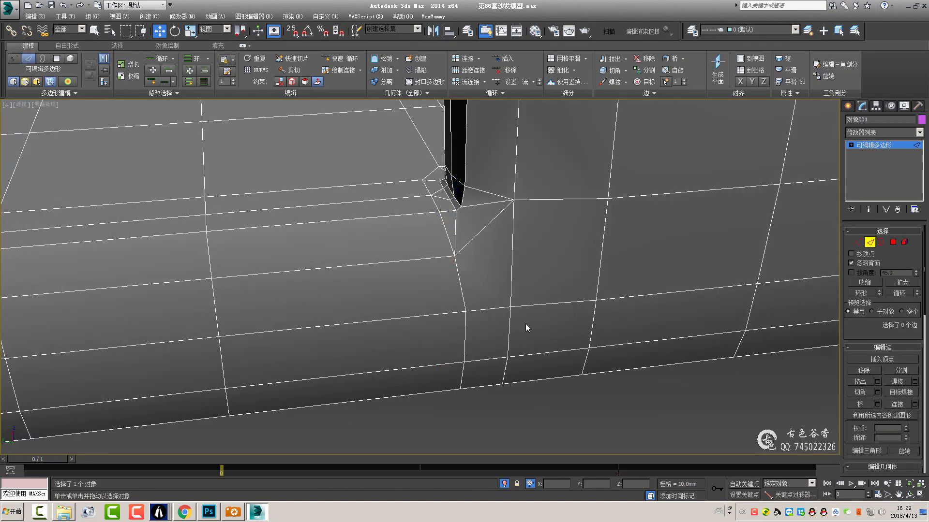
pyautogui.click(878, 147)
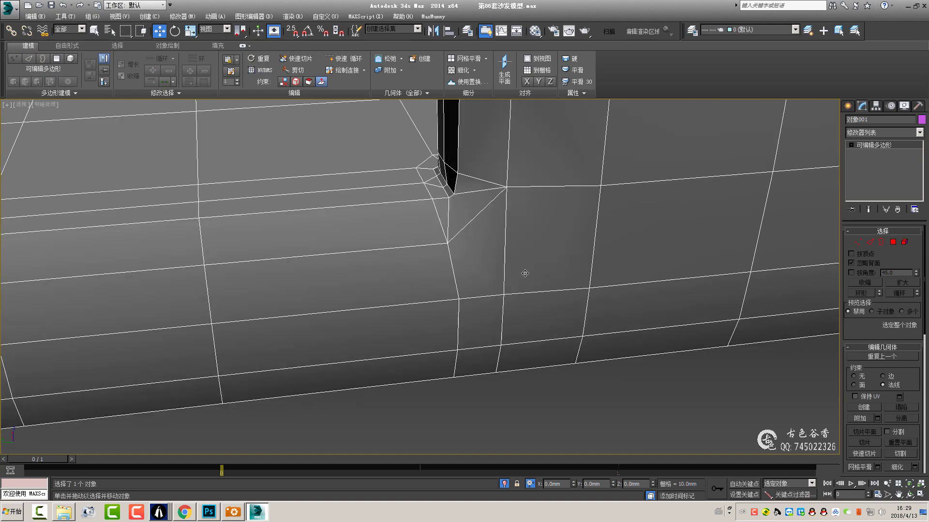
pyautogui.moveTo(524, 271); pyautogui.dragTo(478, 308, button='middle')
pyautogui.scroll(-5, 485, 294)
pyautogui.scroll(5, 477, 308)
pyautogui.scroll(3, 483, 271)
pyautogui.scroll(-3, 484, 270)
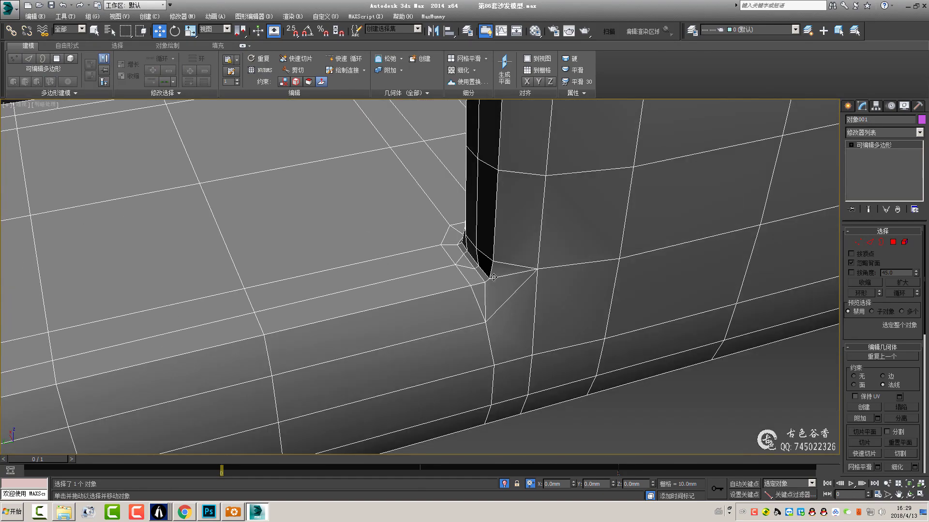
# - Turn on the NURMS smoothing preview and select edges on the backrest
pyautogui.hotkey('ctrl', 'q')
pyautogui.hotkey('ctrl', 'q')
pyautogui.scroll(-6, 499, 282)
pyautogui.keyDown('alt'); pyautogui.moveTo(499, 282); pyautogui.dragTo(475, 250, button='middle'); pyautogui.keyUp('alt')
pyautogui.scroll(4, 388, 306)
pyautogui.press('2')
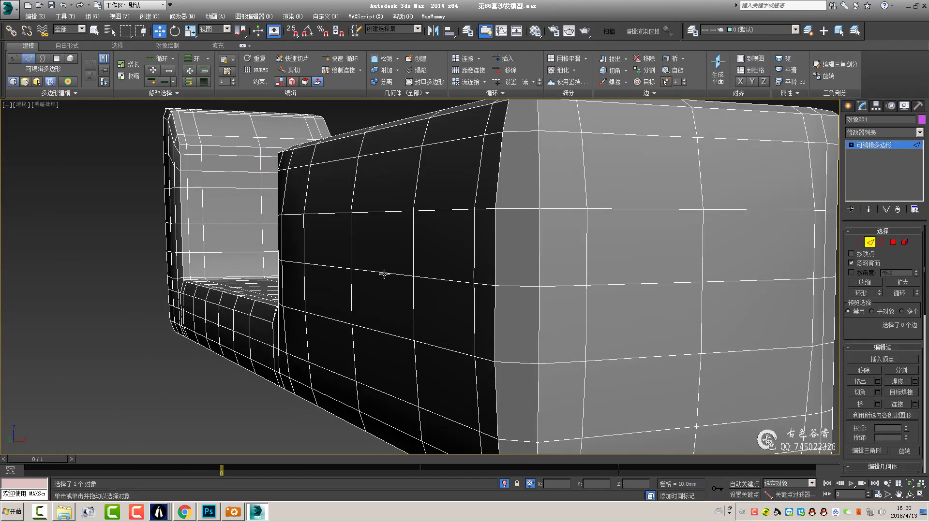
pyautogui.click(384, 271)
pyautogui.scroll(2, 350, 279)
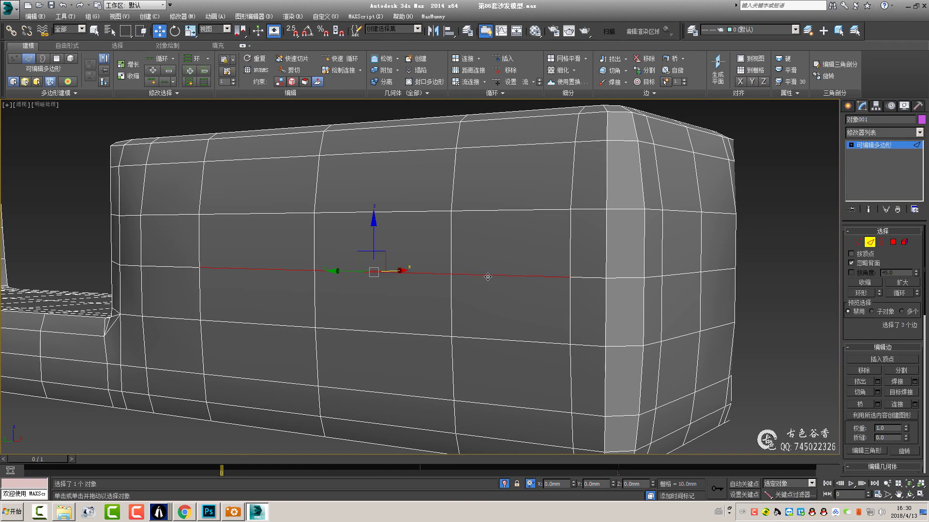
pyautogui.scroll(-3, 358, 277)
pyautogui.keyDown('alt'); pyautogui.moveTo(311, 224); pyautogui.dragTo(409, 283); pyautogui.keyUp('alt')
pyautogui.scroll(3, 446, 294)
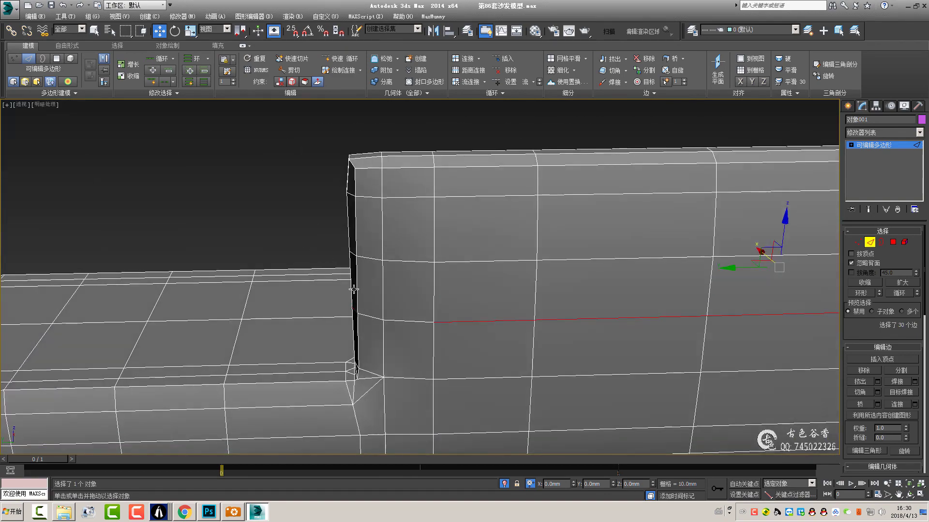
# - Select the armrest's outer corner edges and grow the loop around its rounded end
pyautogui.moveTo(445, 294)
pyautogui.keyDown('alt'); pyautogui.mouseDown(button='middle')
pyautogui.moveTo(445, 212)
pyautogui.moveTo(445, 237)
pyautogui.mouseUp(button='middle'); pyautogui.keyUp('alt')
pyautogui.scroll(3, 446, 237)
pyautogui.scroll(-4, 445, 236)
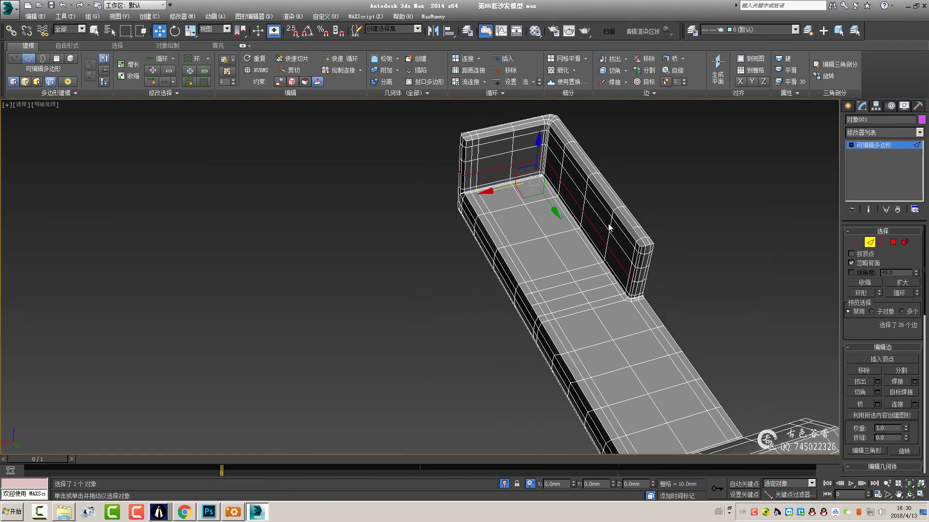
pyautogui.scroll(3, 557, 201)
pyautogui.click(545, 190)
pyautogui.keyDown('alt'); pyautogui.moveTo(545, 191); pyautogui.dragTo(549, 195, button='middle'); pyautogui.keyUp('alt')
pyautogui.scroll(2, 552, 199)
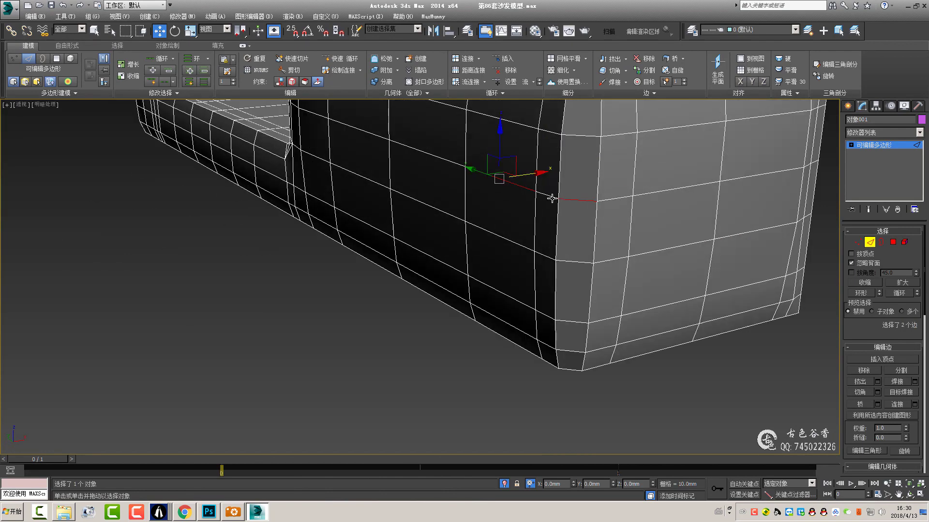
pyautogui.click(914, 285)
# - Shrink the armrest edge selection by two steps and orbit to the other armrest
pyautogui.hotkey('ctrl', 'z')
pyautogui.hotkey('ctrl', 'z')
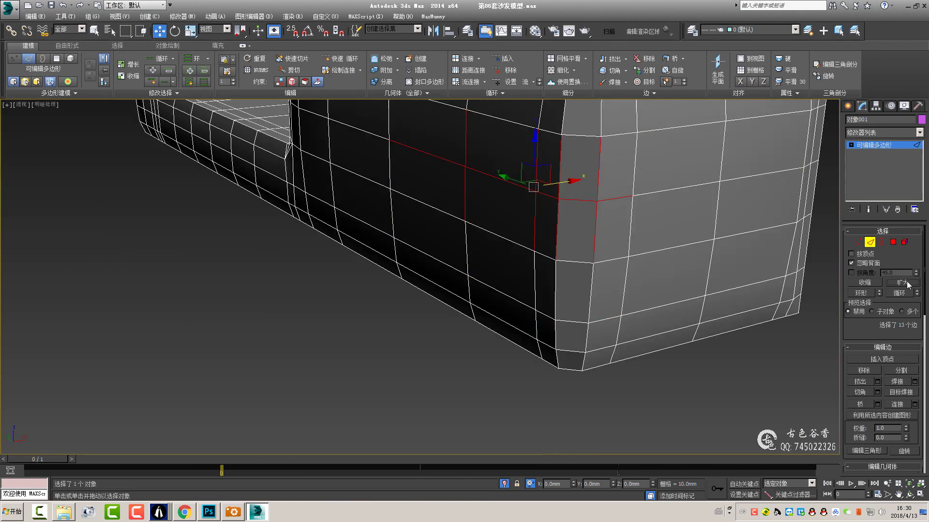
pyautogui.hotkey('ctrl', 'z')
pyautogui.scroll(-5, 387, 218)
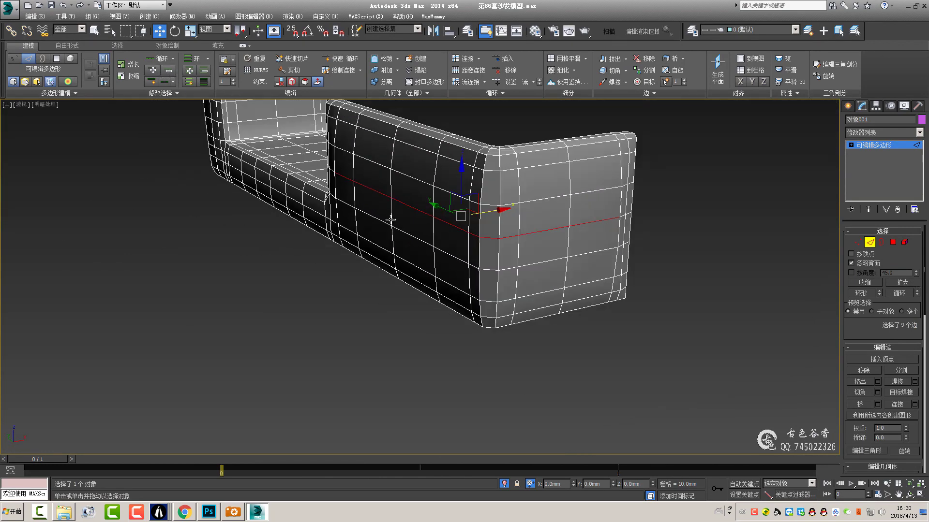
pyautogui.moveTo(388, 218)
pyautogui.keyDown('alt'); pyautogui.mouseDown(button='middle')
pyautogui.moveTo(420, 217)
pyautogui.moveTo(207, 182)
pyautogui.mouseUp(button='middle'); pyautogui.keyUp('alt')
pyautogui.scroll(4, 452, 231)
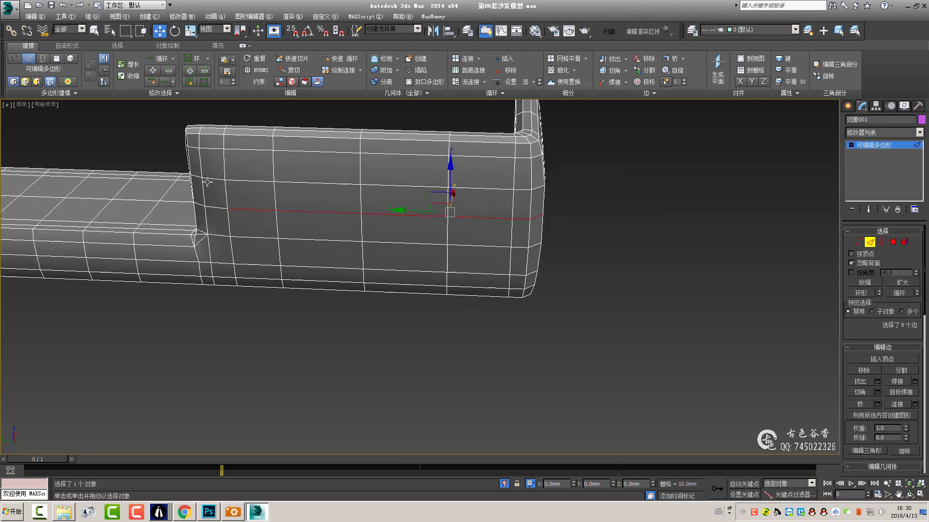
pyautogui.scroll(3, 436, 191)
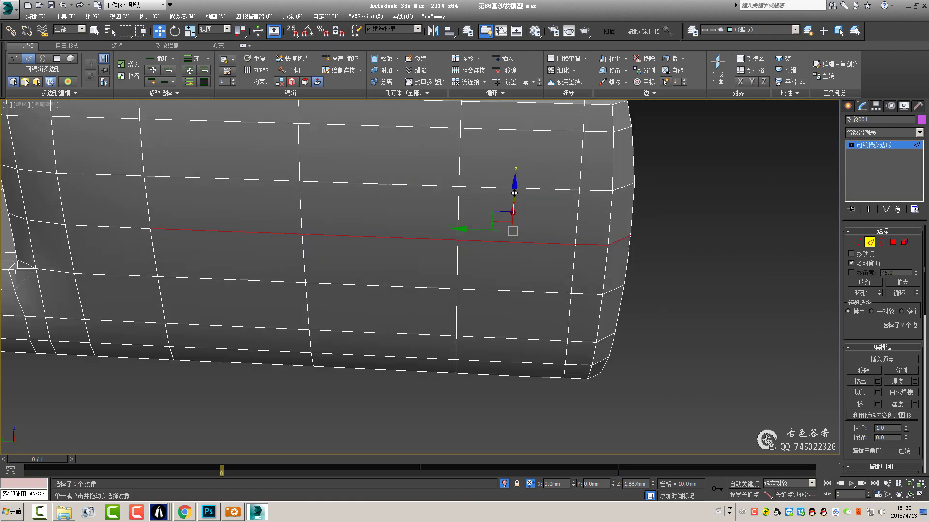
pyautogui.moveTo(514, 193)
pyautogui.keyDown('alt'); pyautogui.mouseDown(button='middle')
pyautogui.moveTo(528, 228)
pyautogui.moveTo(586, 253)
pyautogui.moveTo(569, 278)
pyautogui.moveTo(639, 306)
pyautogui.mouseUp(button='middle'); pyautogui.keyUp('alt')
pyautogui.keyDown('alt'); pyautogui.moveTo(621, 268); pyautogui.dragTo(599, 279, button='middle'); pyautogui.keyUp('alt')
# - Deselect to view the smoothed armrest, reselect the frame and turn NURMS off
pyautogui.press('1')
pyautogui.scroll(5, 599, 290)
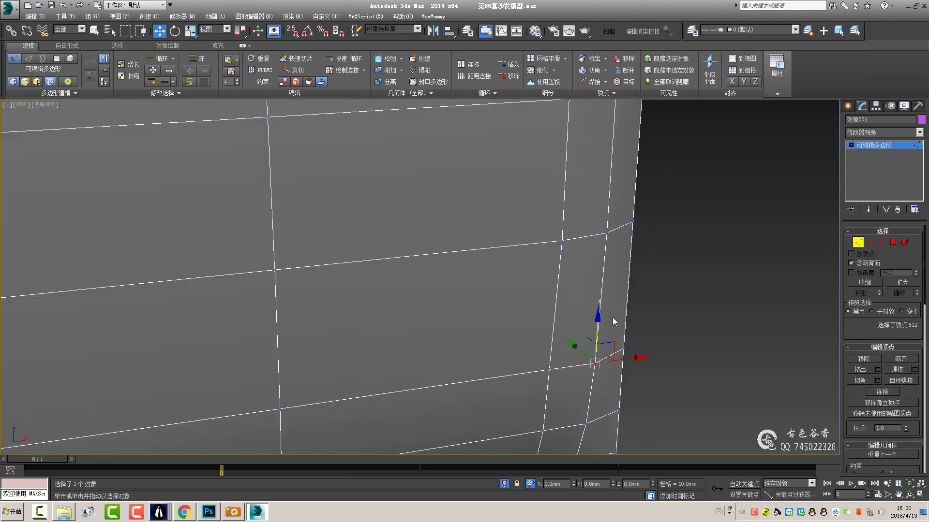
pyautogui.scroll(-5, 614, 321)
pyautogui.moveTo(550, 314)
pyautogui.keyDown('alt'); pyautogui.mouseDown(button='middle')
pyautogui.moveTo(601, 259)
pyautogui.moveTo(627, 291)
pyautogui.moveTo(636, 332)
pyautogui.moveTo(659, 321)
pyautogui.moveTo(676, 270)
pyautogui.mouseUp(button='middle'); pyautogui.keyUp('alt')
pyautogui.scroll(3, 676, 262)
pyautogui.click(676, 262)
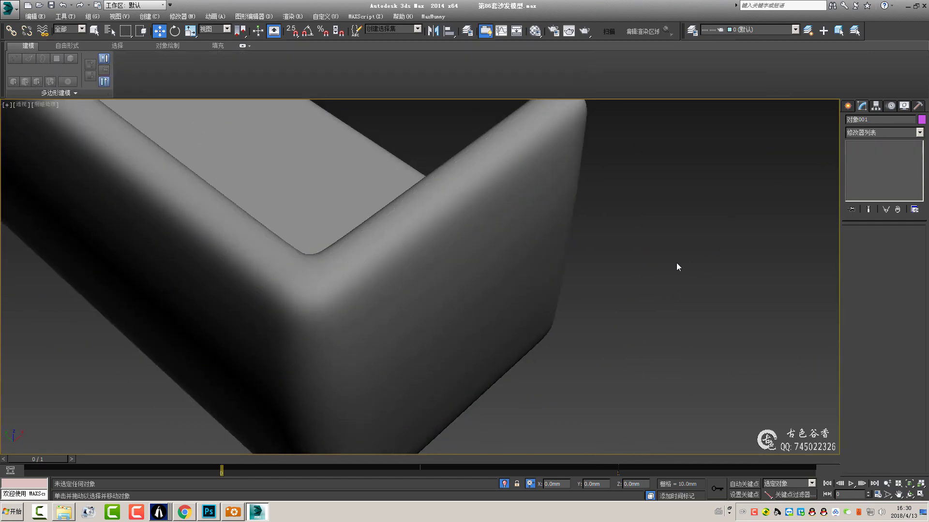
pyautogui.scroll(-5, 441, 211)
pyautogui.click(406, 257)
pyautogui.moveTo(441, 210)
pyautogui.keyDown('alt'); pyautogui.mouseDown(button='middle')
pyautogui.moveTo(406, 258)
pyautogui.moveTo(449, 285)
pyautogui.mouseUp(button='middle'); pyautogui.keyUp('alt')
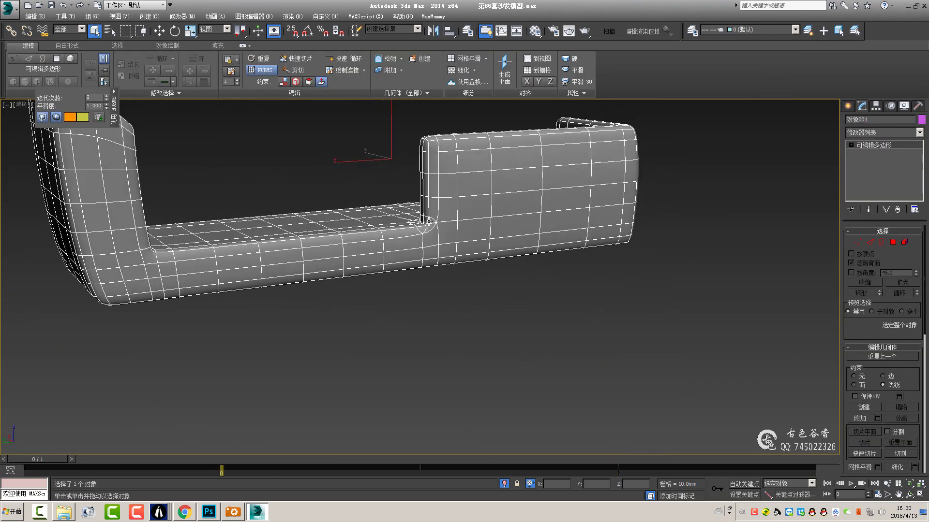
pyautogui.scroll(6, 428, 222)
pyautogui.hotkey('ctrl', 'q')
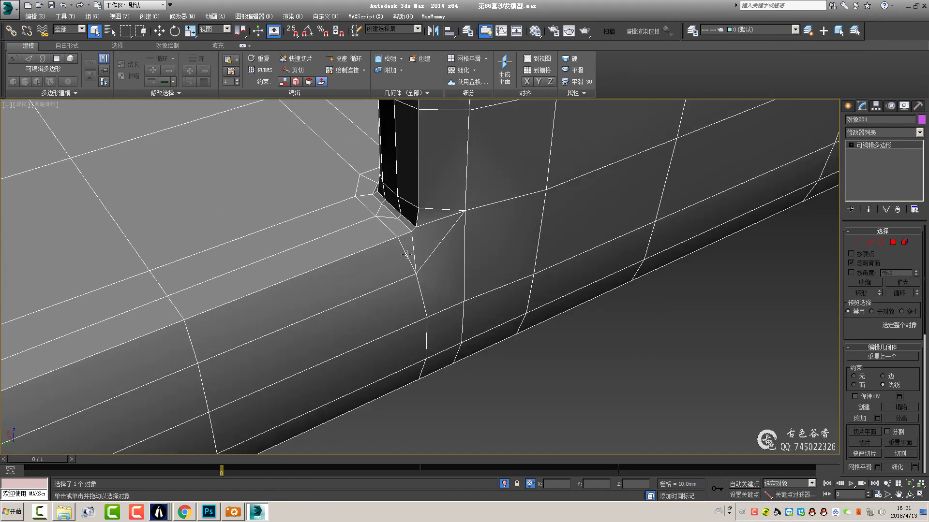
# - Select and then clear an edge at the seat corner while zooming in
pyautogui.keyDown('alt'); pyautogui.moveTo(406, 254); pyautogui.dragTo(415, 228, button='middle'); pyautogui.keyUp('alt')
pyautogui.press('2')
pyautogui.click(415, 242)
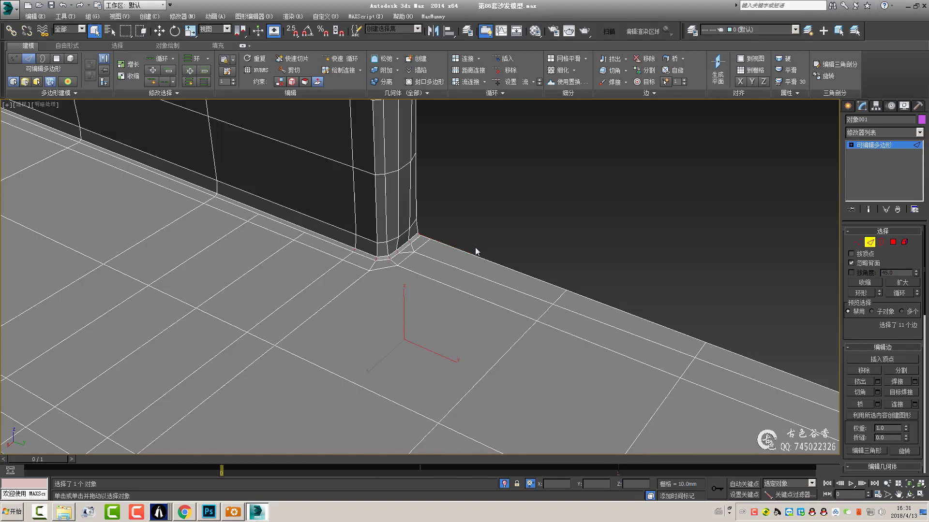
pyautogui.click(475, 251)
pyautogui.scroll(2, 475, 251)
pyautogui.scroll(-3, 355, 270)
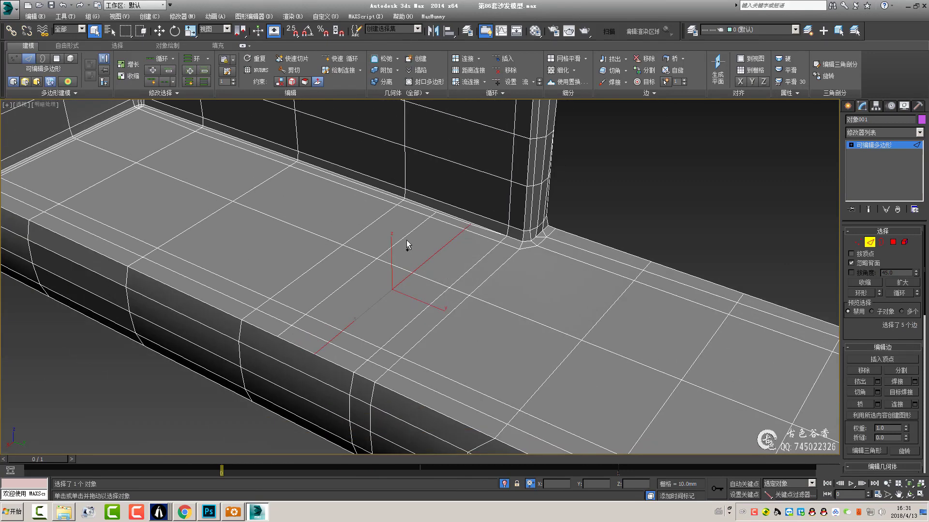
pyautogui.scroll(3, 468, 228)
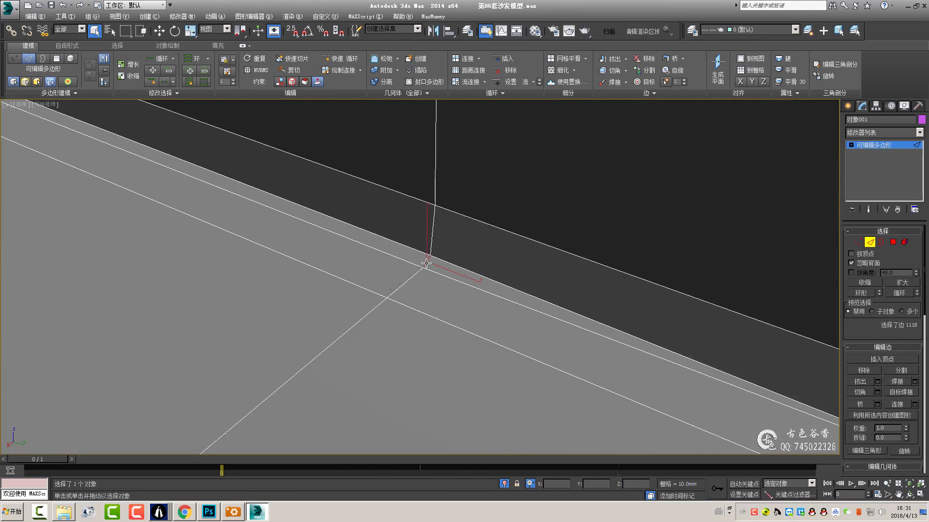
pyautogui.scroll(-5, 318, 243)
pyautogui.scroll(2, 309, 243)
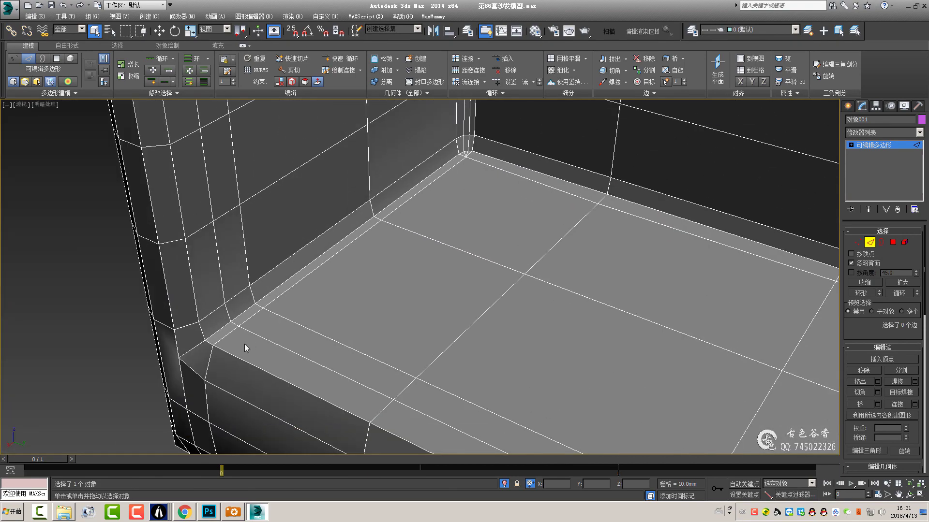
pyautogui.scroll(-3, 244, 344)
pyautogui.scroll(3, 247, 316)
# - Weld the arm-seat corner vertex onto its neighbour and raise it to the edge loop
pyautogui.press('1')
pyautogui.click(247, 317)
pyautogui.scroll(-2, 307, 315)
pyautogui.scroll(2, 249, 312)
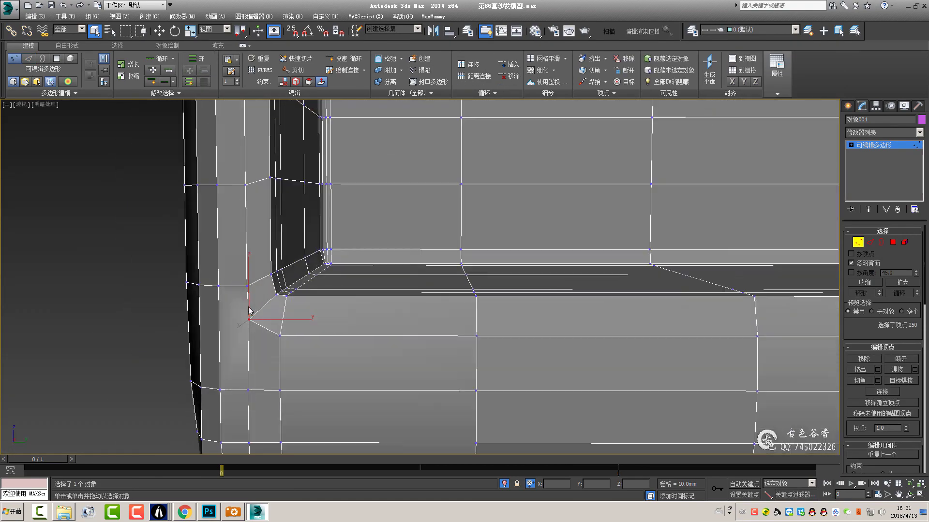
pyautogui.scroll(2, 251, 315)
pyautogui.scroll(2, 248, 333)
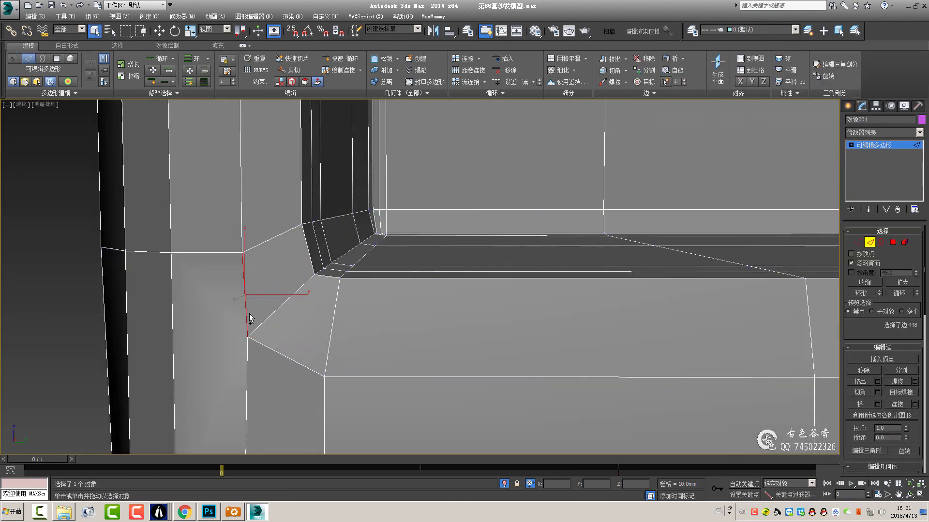
pyautogui.click(248, 314)
pyautogui.rightClick(247, 276)
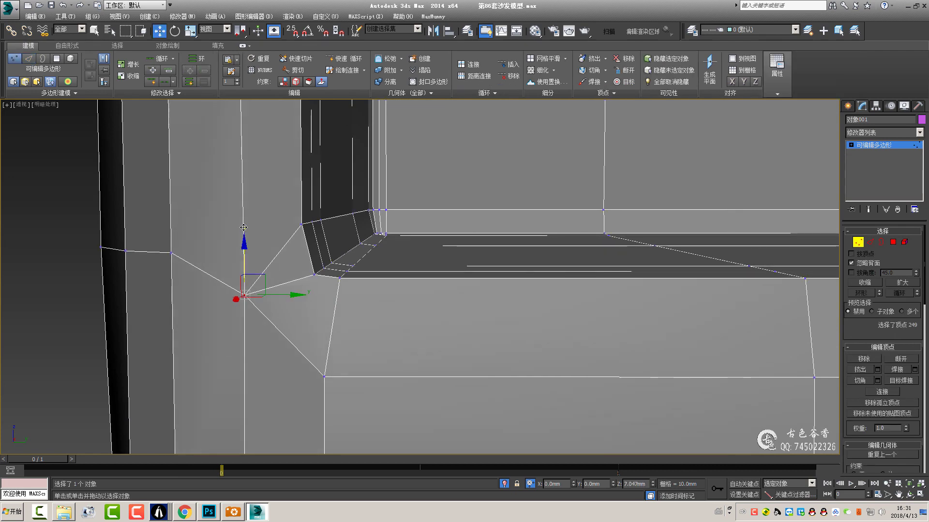
pyautogui.moveTo(245, 276); pyautogui.dragTo(245, 232)
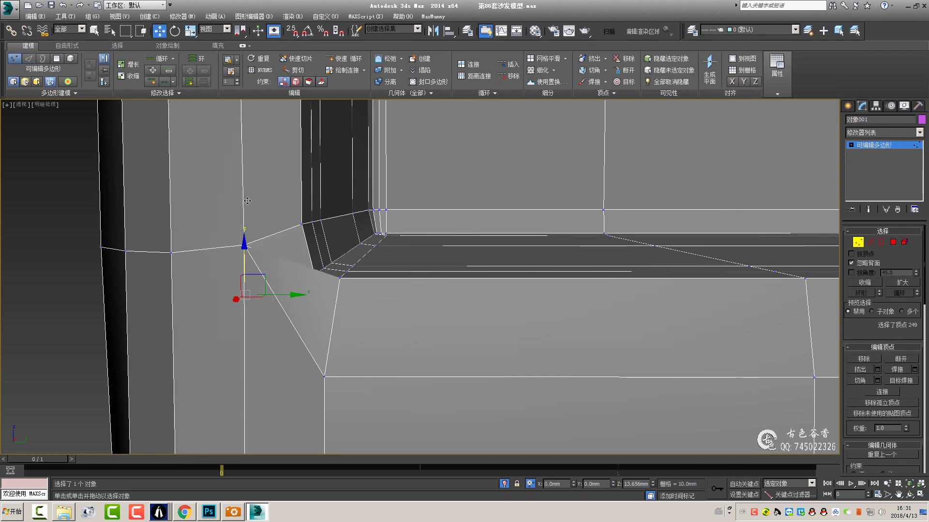
# - Connect the two selected corner vertices with a new edge
pyautogui.moveTo(266, 229); pyautogui.dragTo(281, 199, button='middle')
pyautogui.scroll(-3, 290, 251)
pyautogui.scroll(-3, 301, 269)
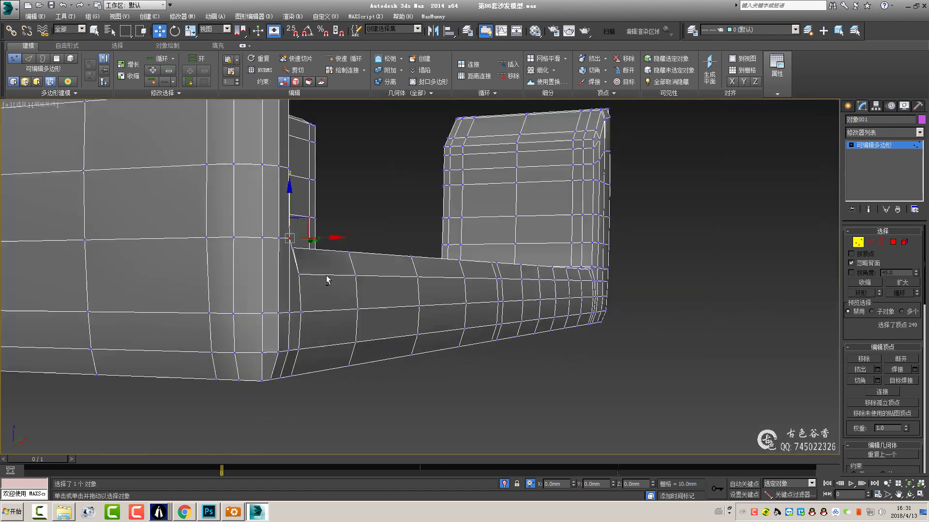
pyautogui.scroll(3, 325, 275)
pyautogui.scroll(1, 269, 290)
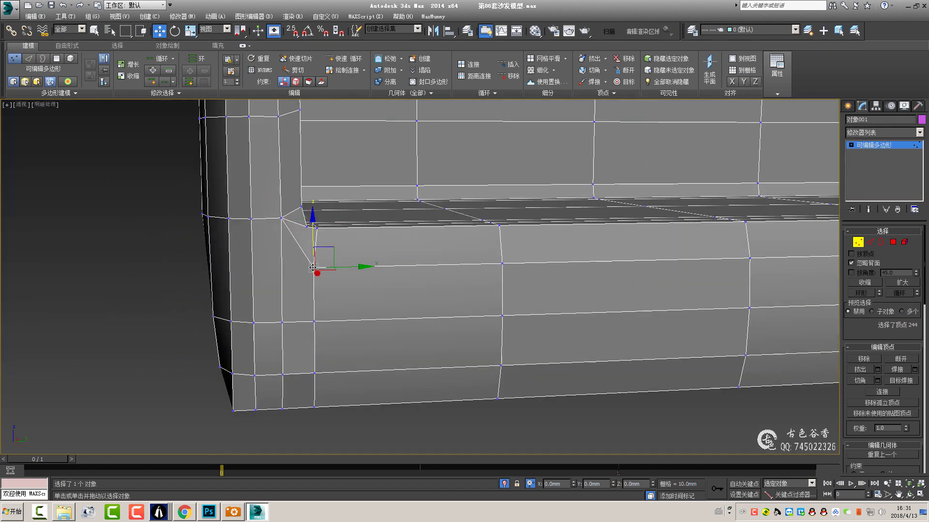
pyautogui.keyDown('alt'); pyautogui.moveTo(269, 288); pyautogui.dragTo(290, 251, button='middle'); pyautogui.keyUp('alt')
pyautogui.scroll(3, 303, 241)
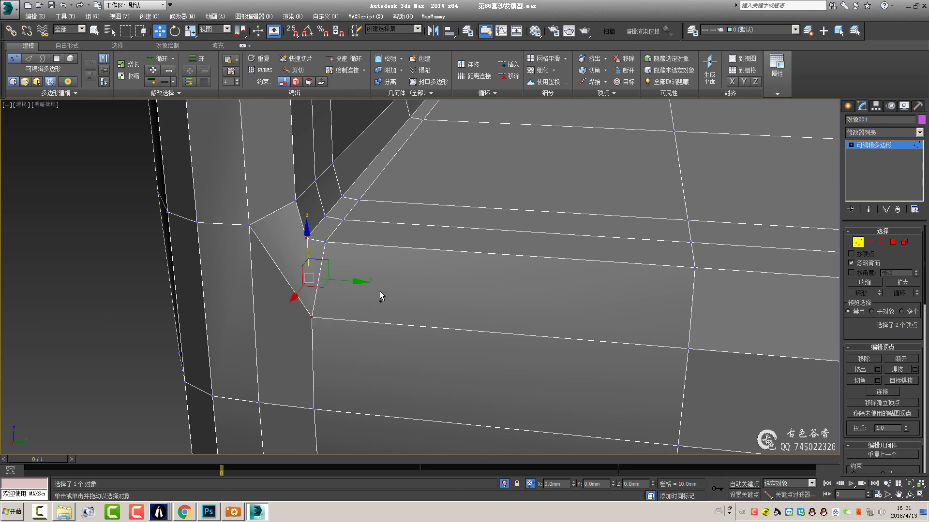
pyautogui.hotkey('ctrl', 'shift', 'e')
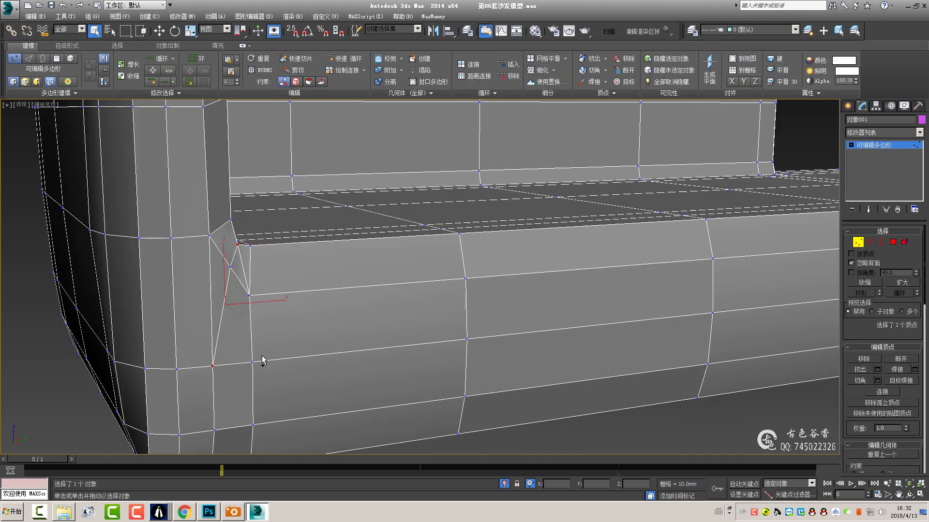
# - Preview the smoothed sofa and deselect it to inspect its shape
pyautogui.press('2')
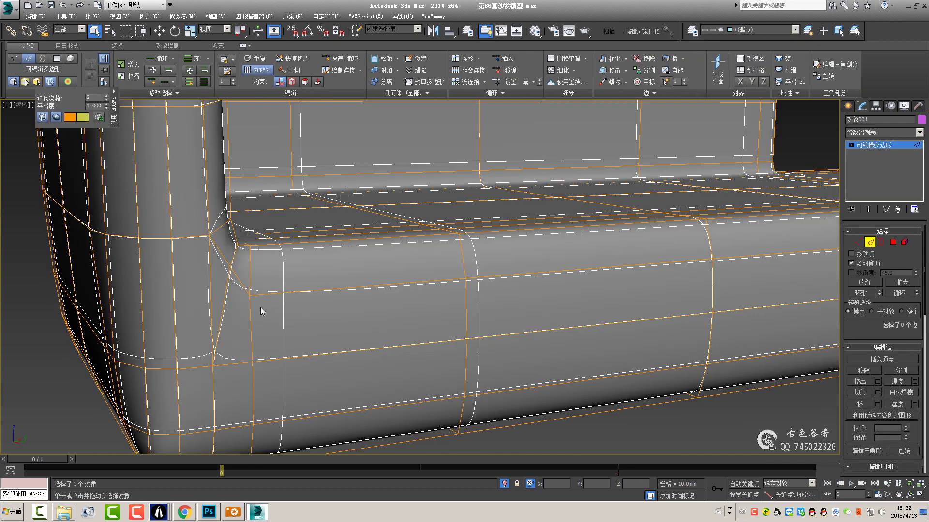
pyautogui.moveTo(233, 295)
pyautogui.mouseDown(button='middle')
pyautogui.moveTo(374, 201)
pyautogui.moveTo(405, 248)
pyautogui.moveTo(386, 231)
pyautogui.mouseUp(button='middle')
pyautogui.click(384, 235)
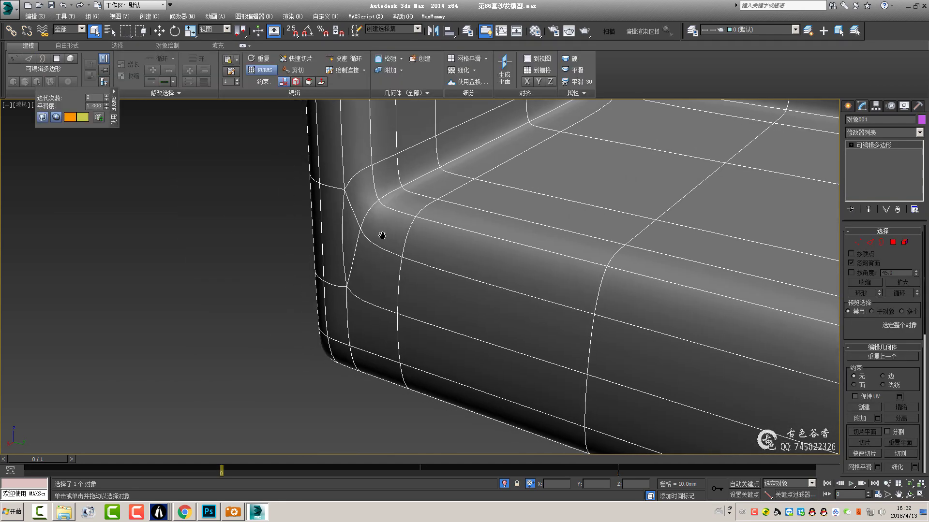
pyautogui.press('1')
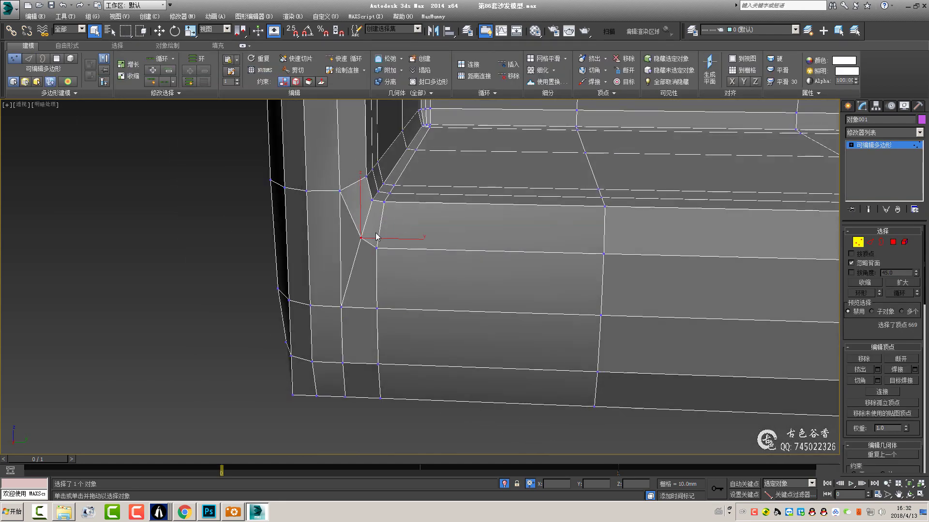
pyautogui.press('1')
pyautogui.hotkey('ctrl', 'BackSpace')
pyautogui.moveTo(449, 261); pyautogui.dragTo(336, 241, button='middle')
pyautogui.hotkey('ctrl', 'd')
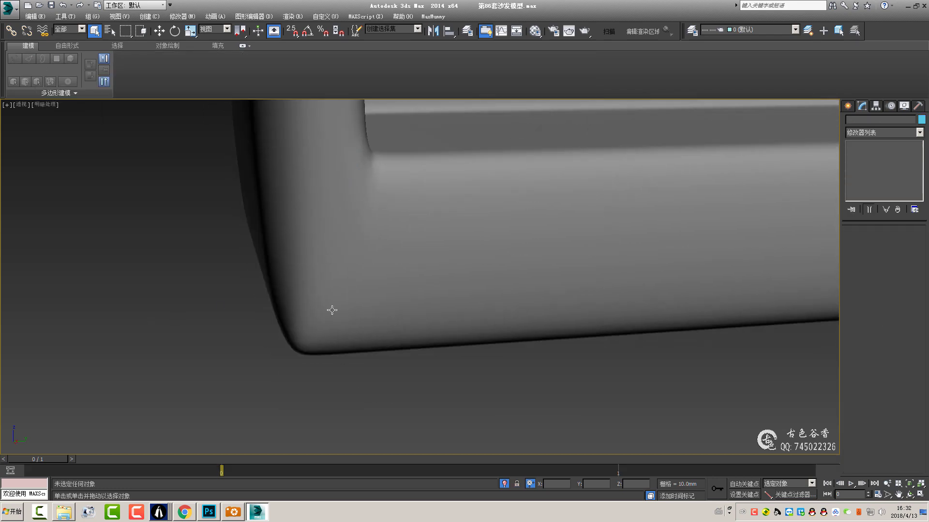
# - Reselect the sofa in Edge mode with the low-poly cage shown, viewing the armrest end
pyautogui.scroll(-5, 410, 269)
pyautogui.moveTo(411, 270)
pyautogui.keyDown('alt'); pyautogui.mouseDown(button='middle')
pyautogui.moveTo(571, 267)
pyautogui.moveTo(492, 269)
pyautogui.moveTo(547, 288)
pyautogui.moveTo(600, 261)
pyautogui.moveTo(619, 239)
pyautogui.mouseUp(button='middle'); pyautogui.keyUp('alt')
pyautogui.click(619, 238)
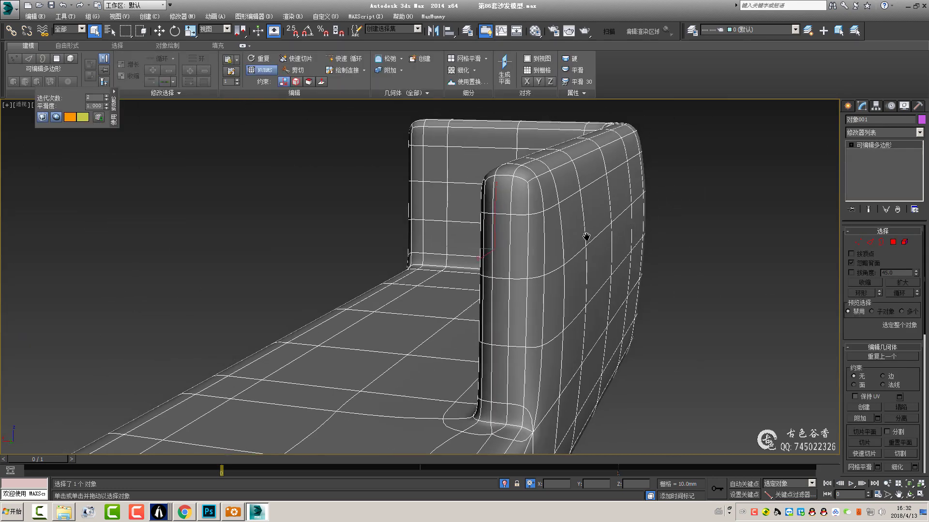
pyautogui.press('2')
pyautogui.hotkey('ctrl', 'BackSpace')
pyautogui.moveTo(626, 166)
pyautogui.keyDown('alt'); pyautogui.mouseDown(button='middle')
pyautogui.moveTo(585, 182)
pyautogui.moveTo(619, 188)
pyautogui.mouseUp(button='middle'); pyautogui.keyUp('alt')
pyautogui.keyDown('alt'); pyautogui.moveTo(373, 195); pyautogui.dragTo(441, 178, button='middle'); pyautogui.keyUp('alt')
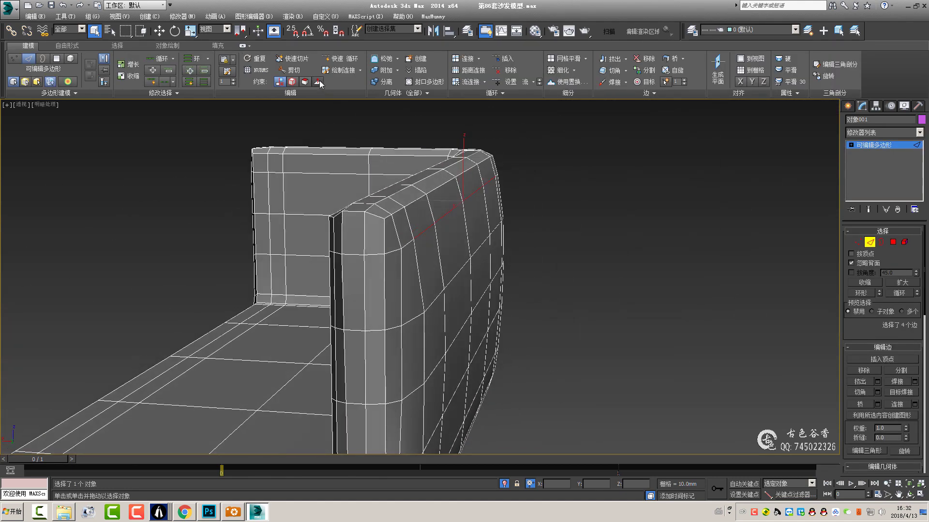
pyautogui.click(468, 262)
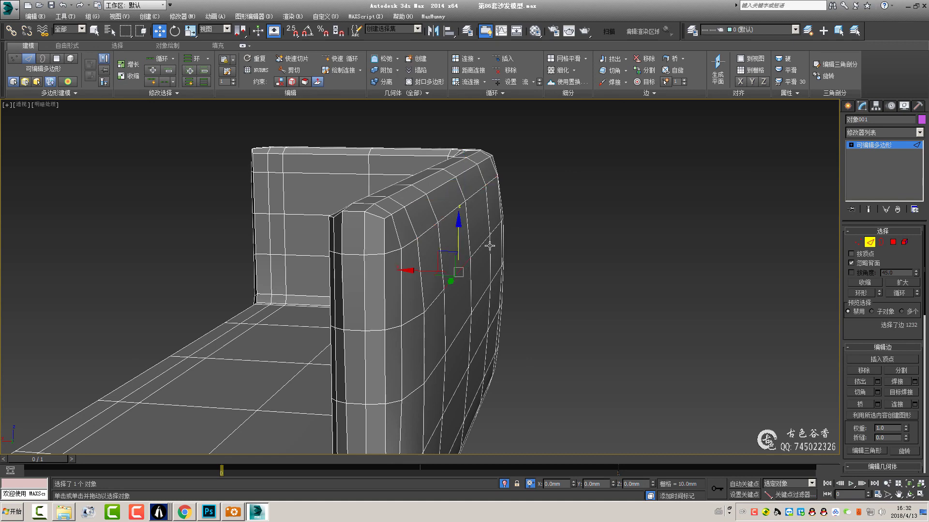
pyautogui.keyDown('alt'); pyautogui.moveTo(452, 294); pyautogui.dragTo(457, 300, button='middle'); pyautogui.keyUp('alt')
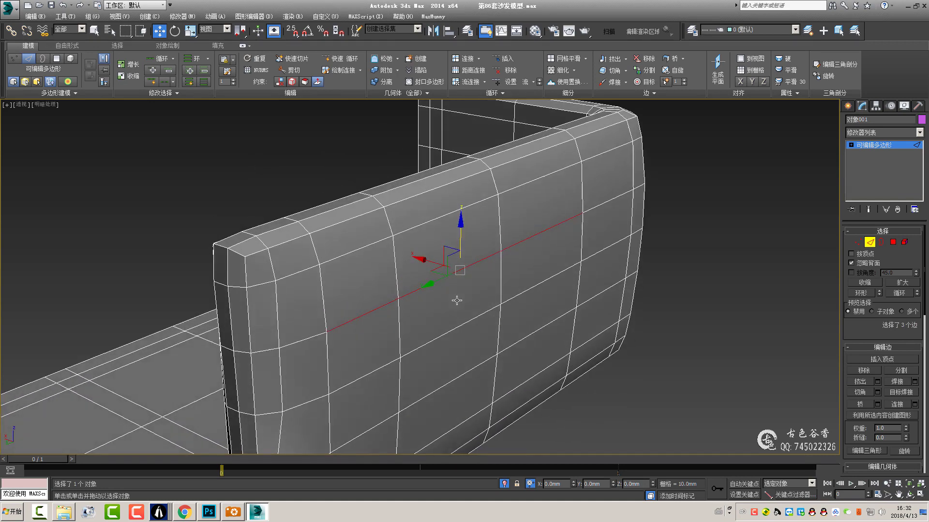
pyautogui.keyDown('ctrl'); pyautogui.click(590, 209); pyautogui.keyUp('ctrl')
pyautogui.keyDown('alt'); pyautogui.moveTo(590, 208); pyautogui.dragTo(524, 219, button='middle'); pyautogui.keyUp('alt')
pyautogui.press('q')
pyautogui.press('4')
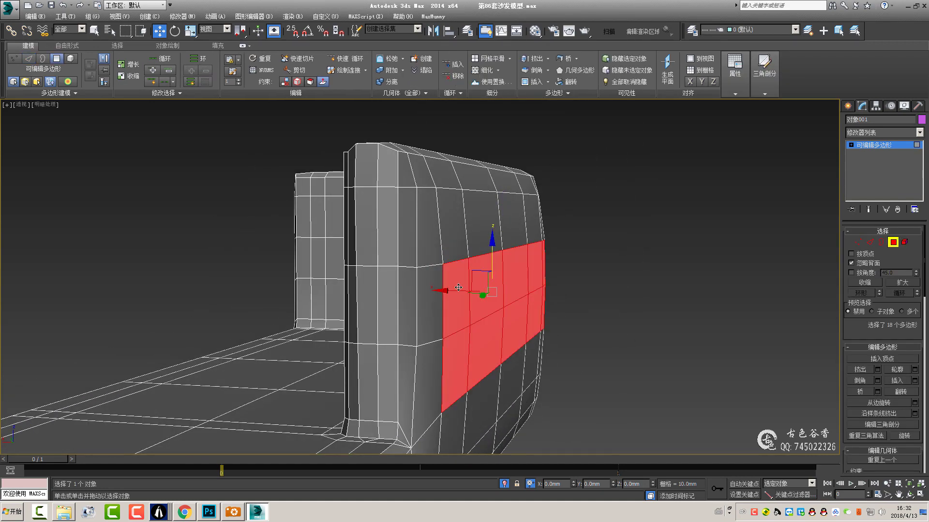
pyautogui.moveTo(458, 287); pyautogui.dragTo(537, 270)
pyautogui.moveTo(537, 270)
pyautogui.keyDown('alt'); pyautogui.mouseDown(button='middle')
pyautogui.moveTo(503, 240)
pyautogui.moveTo(521, 255)
pyautogui.moveTo(433, 291)
pyautogui.moveTo(619, 279)
pyautogui.mouseUp(button='middle'); pyautogui.keyUp('alt')
pyautogui.press('w')
pyautogui.press('2')
pyautogui.press('q')
pyautogui.click(446, 304)
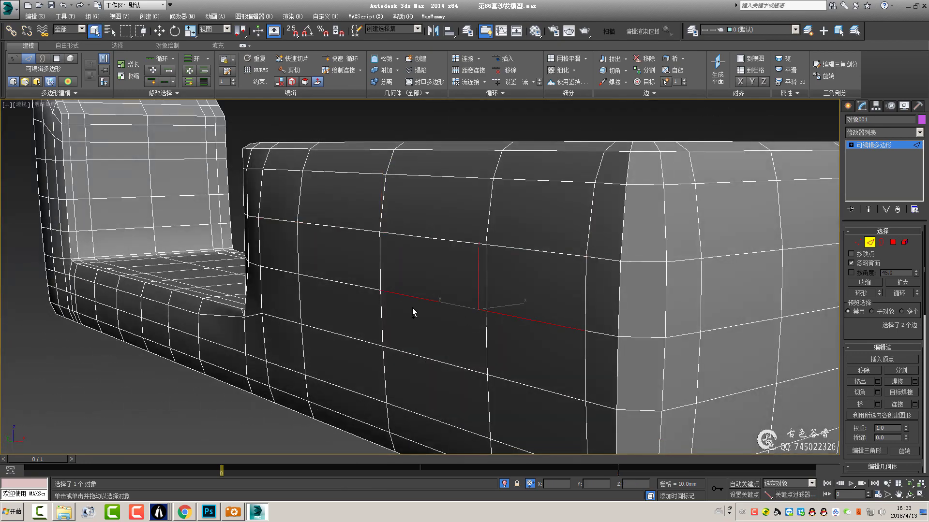
pyautogui.moveTo(396, 307)
pyautogui.keyDown('alt'); pyautogui.mouseDown(button='middle')
pyautogui.moveTo(445, 324)
pyautogui.moveTo(701, 244)
pyautogui.mouseUp(button='middle'); pyautogui.keyUp('alt')
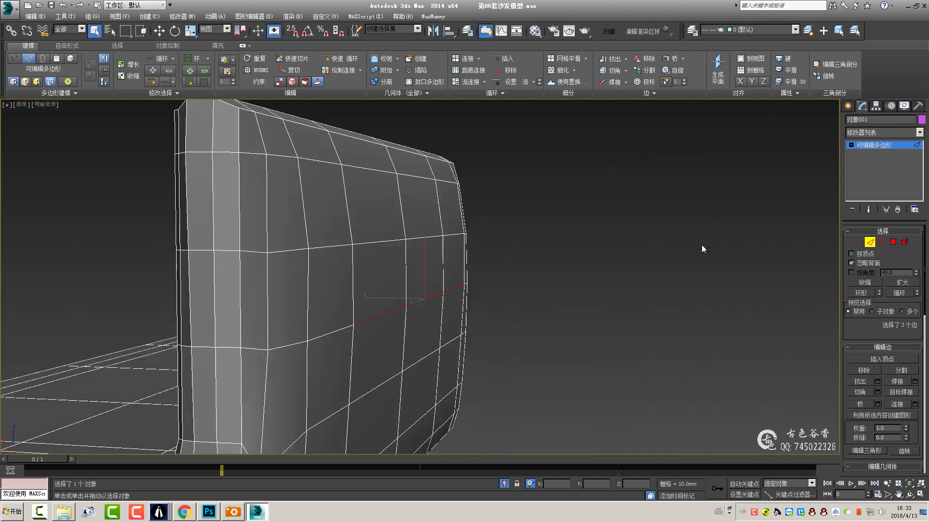
pyautogui.keyDown('alt'); pyautogui.moveTo(512, 337); pyautogui.dragTo(364, 324, button='middle'); pyautogui.keyUp('alt')
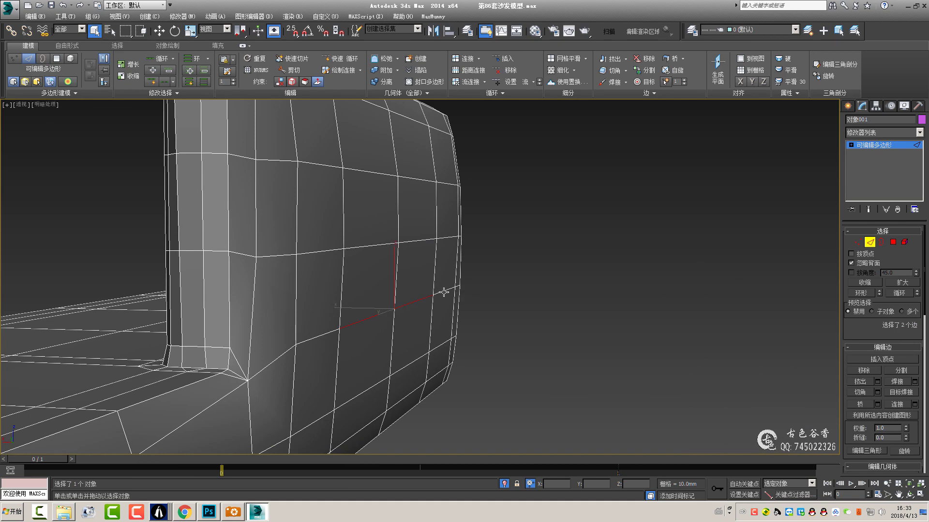
pyautogui.keyDown('alt'); pyautogui.moveTo(456, 314); pyautogui.dragTo(629, 319, button='middle'); pyautogui.keyUp('alt')
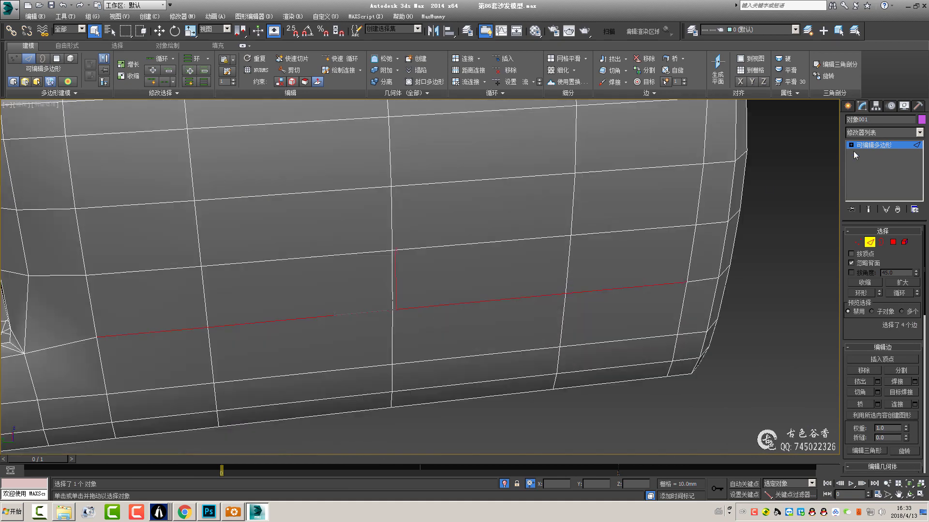
pyautogui.click(736, 328)
pyautogui.scroll(-5, 498, 309)
pyautogui.moveTo(498, 309)
pyautogui.keyDown('alt'); pyautogui.mouseDown(button='middle')
pyautogui.moveTo(484, 310)
pyautogui.moveTo(535, 311)
pyautogui.mouseUp(button='middle'); pyautogui.keyUp('alt')
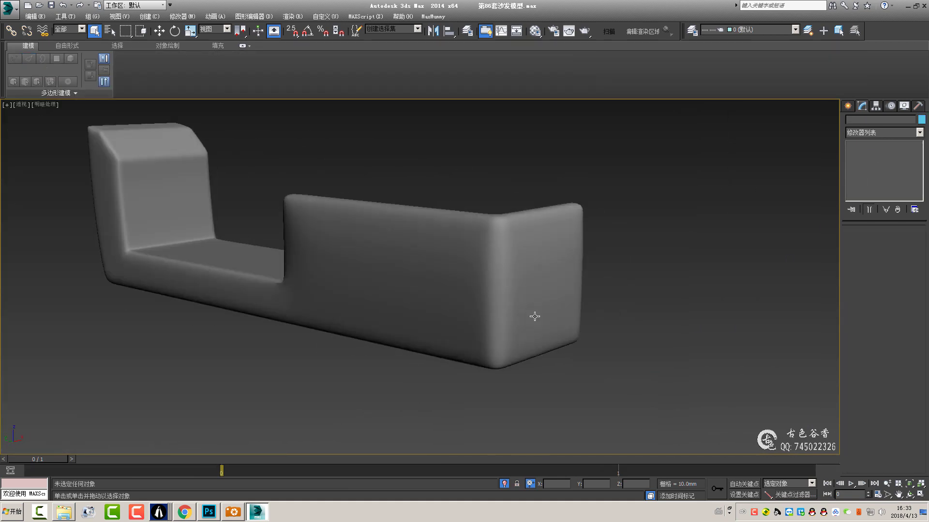
pyautogui.scroll(2, 574, 301)
pyautogui.click(574, 301)
pyautogui.scroll(5, 559, 232)
pyautogui.scroll(1, 566, 221)
# - Select four polygons on the armrest's outer side
pyautogui.press('2')
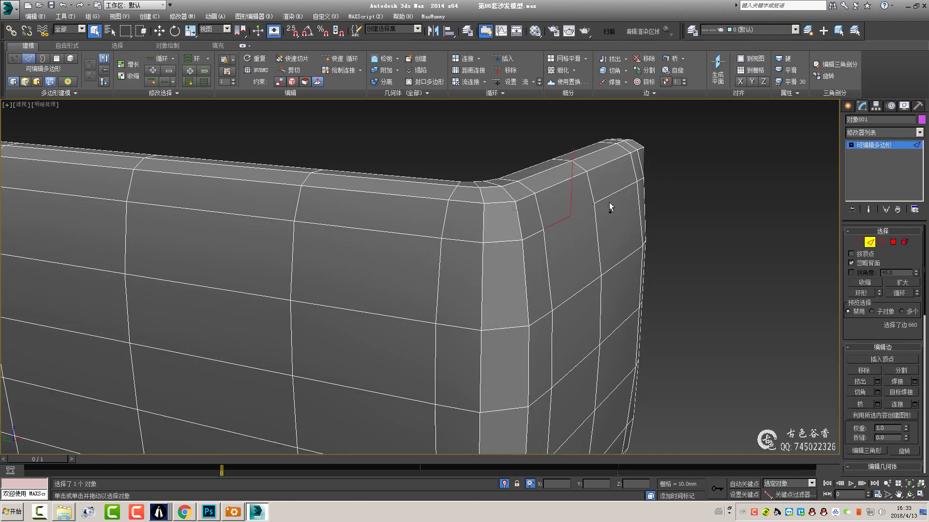
pyautogui.moveTo(604, 229)
pyautogui.keyDown('alt'); pyautogui.mouseDown(button='middle')
pyautogui.moveTo(592, 239)
pyautogui.moveTo(585, 233)
pyautogui.mouseUp(button='middle'); pyautogui.keyUp('alt')
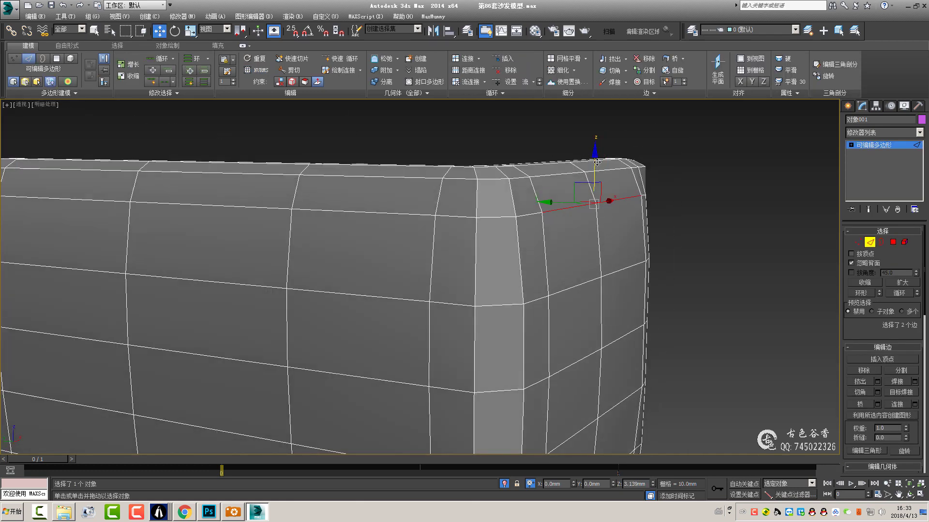
pyautogui.moveTo(596, 162)
pyautogui.keyDown('alt'); pyautogui.mouseDown(button='middle')
pyautogui.moveTo(582, 234)
pyautogui.moveTo(451, 201)
pyautogui.moveTo(550, 203)
pyautogui.moveTo(592, 274)
pyautogui.mouseUp(button='middle'); pyautogui.keyUp('alt')
pyautogui.press('4')
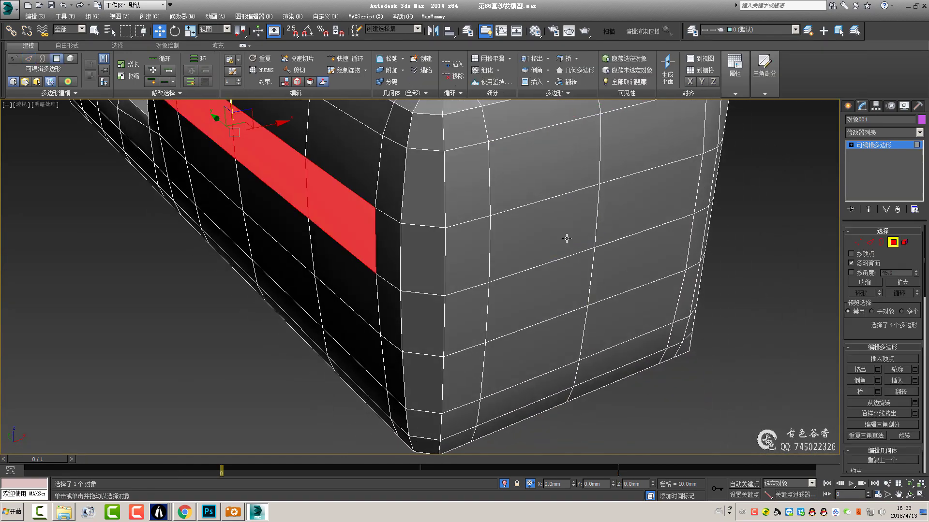
pyautogui.click(542, 217)
pyautogui.keyDown('ctrl'); pyautogui.click(539, 295); pyautogui.keyUp('ctrl')
pyautogui.keyDown('ctrl'); pyautogui.click(641, 261); pyautogui.keyUp('ctrl')
pyautogui.keyDown('ctrl'); pyautogui.click(648, 198); pyautogui.keyUp('ctrl')
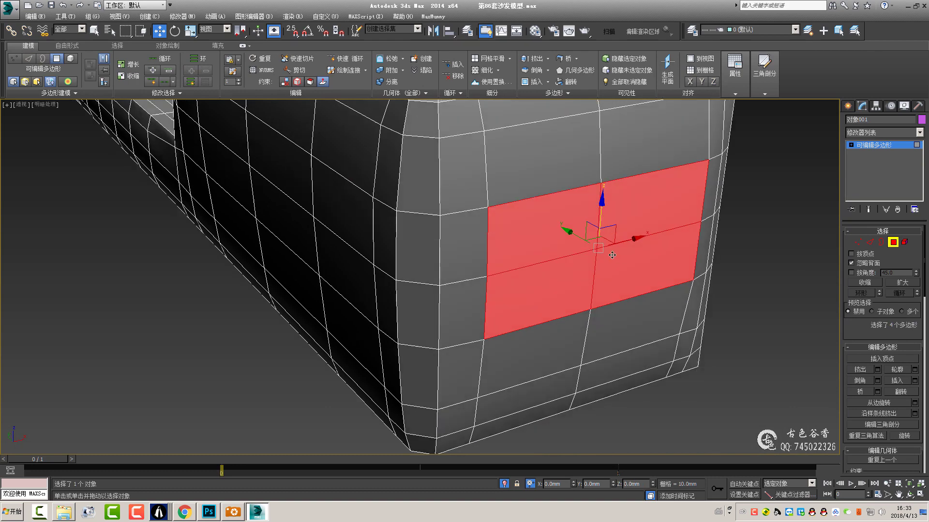
# - Select edges across the armrest end face with the Move tool active
pyautogui.press('1')
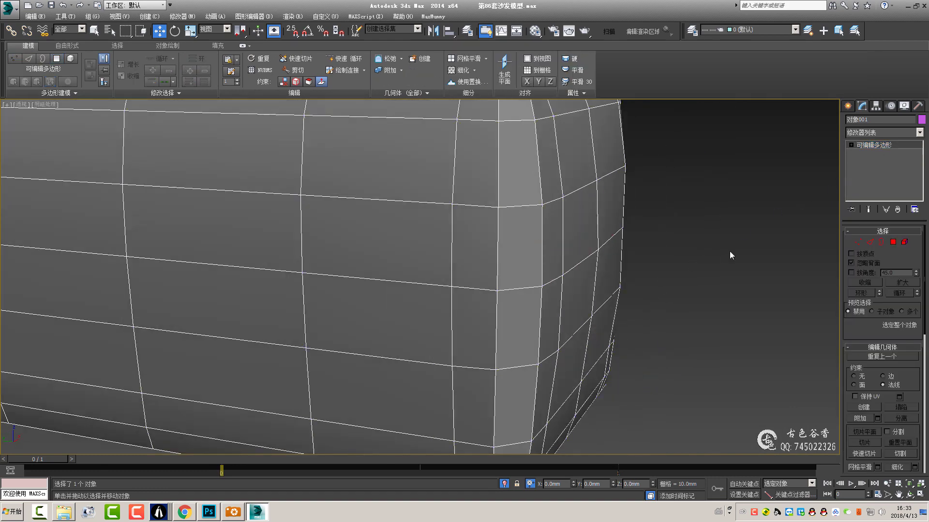
pyautogui.click(662, 291)
pyautogui.scroll(5, 662, 291)
pyautogui.moveTo(662, 291); pyautogui.dragTo(462, 315, button='middle')
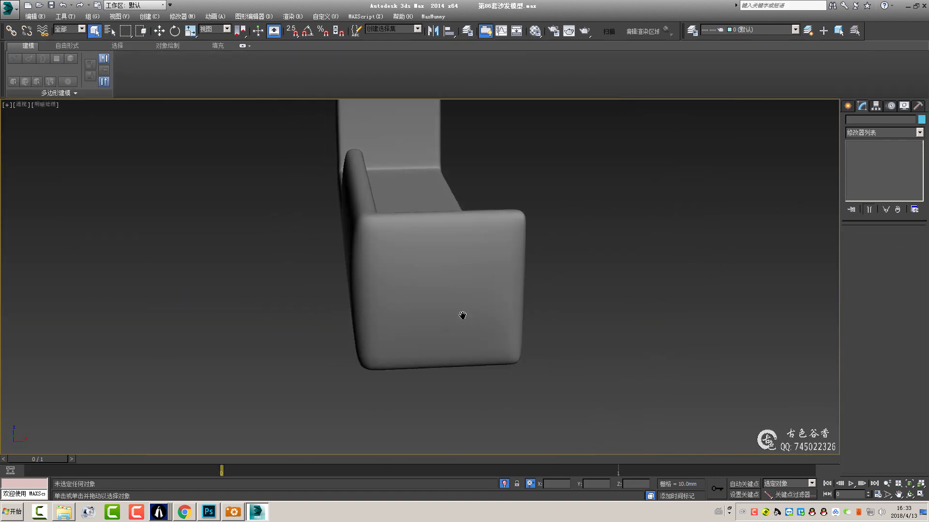
pyautogui.scroll(4, 525, 311)
pyautogui.click(481, 296)
pyautogui.press('2')
pyautogui.click(528, 294)
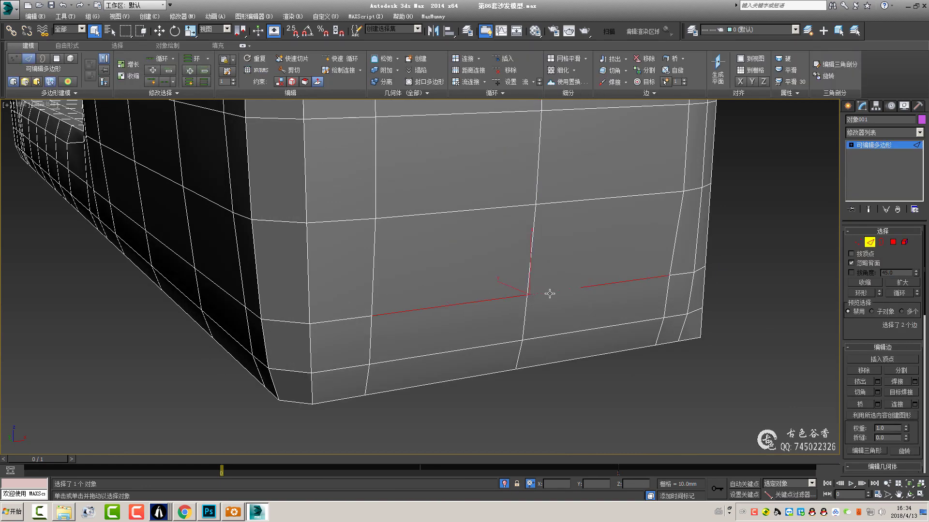
pyautogui.press('w')
pyautogui.keyDown('alt'); pyautogui.moveTo(518, 290); pyautogui.dragTo(531, 256, button='middle'); pyautogui.keyUp('alt')
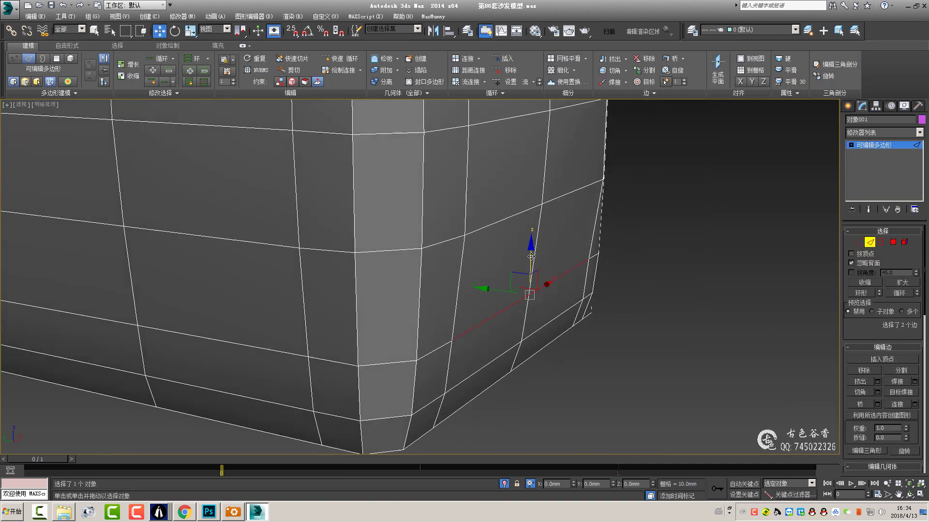
# - Check the smoothed sofa shape, then reselect the armrest in Vertex mode
pyautogui.click(624, 272)
pyautogui.scroll(-5, 625, 271)
pyautogui.keyDown('alt'); pyautogui.moveTo(625, 271); pyautogui.dragTo(300, 272, button='middle'); pyautogui.keyUp('alt')
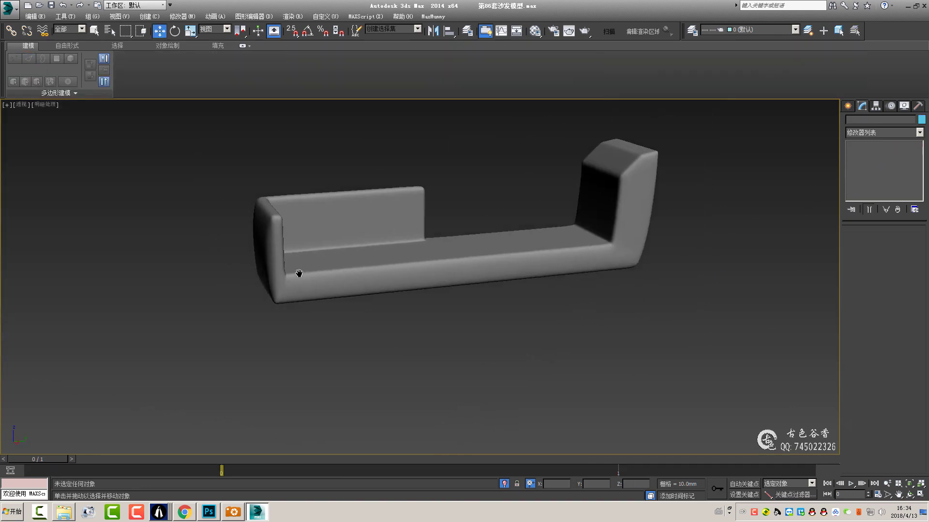
pyautogui.scroll(3, 380, 264)
pyautogui.scroll(4, 450, 240)
pyautogui.click(450, 240)
pyautogui.press('1')
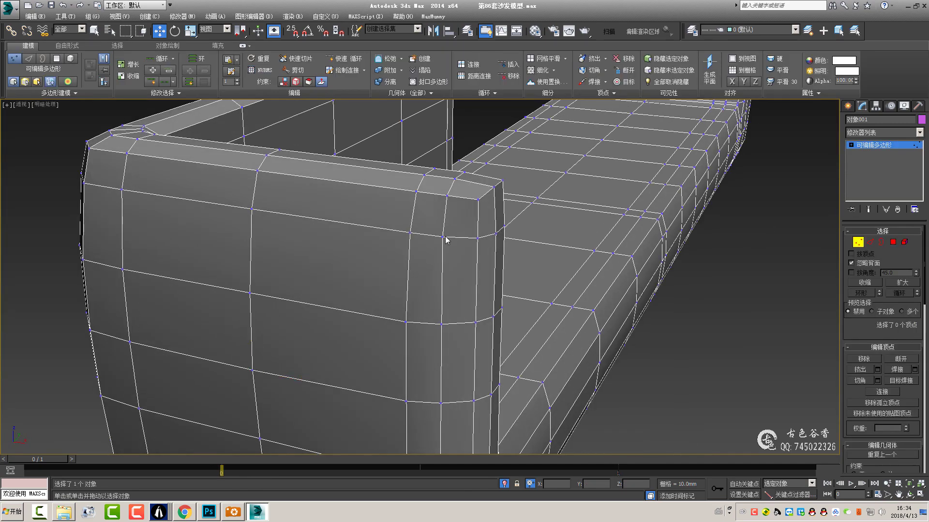
pyautogui.keyDown('alt'); pyautogui.moveTo(458, 271); pyautogui.dragTo(469, 255, button='middle'); pyautogui.keyUp('alt')
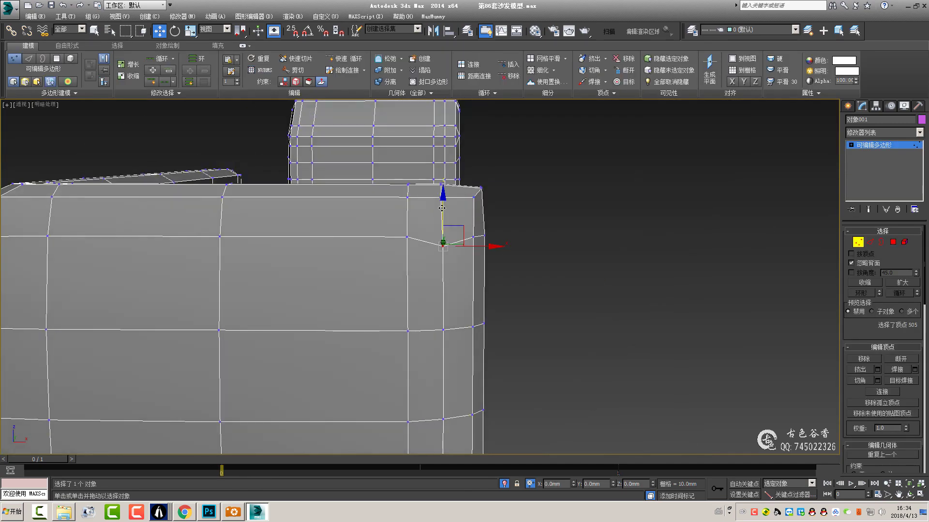
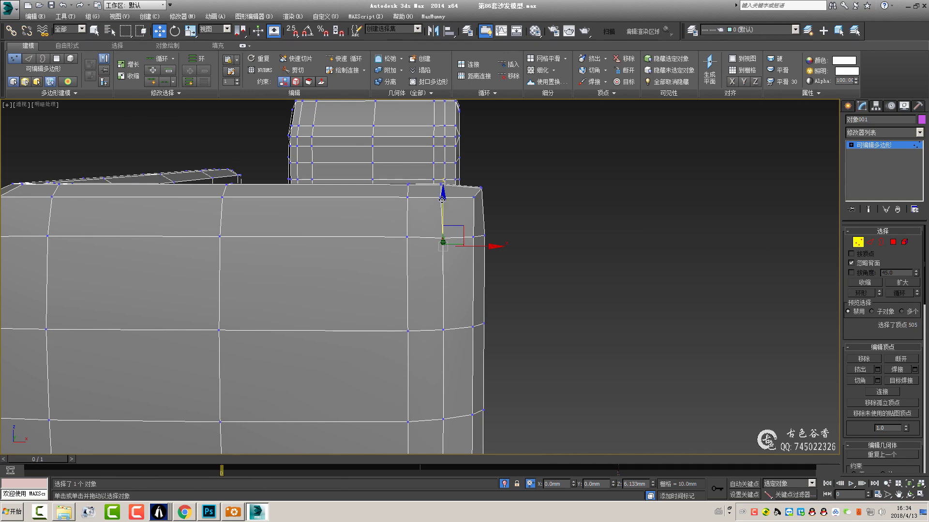
# - Frame the armrest top and select the sofa base mesh
pyautogui.keyDown('alt'); pyautogui.moveTo(442, 199); pyautogui.dragTo(804, 159, button='middle'); pyautogui.keyUp('alt')
pyautogui.click(881, 148)
pyautogui.scroll(-5, 620, 251)
pyautogui.click(619, 251)
pyautogui.moveTo(620, 251)
pyautogui.keyDown('alt'); pyautogui.mouseDown(button='middle')
pyautogui.moveTo(433, 259)
pyautogui.moveTo(442, 238)
pyautogui.moveTo(649, 279)
pyautogui.mouseUp(button='middle'); pyautogui.keyUp('alt')
pyautogui.scroll(3, 466, 250)
pyautogui.scroll(3, 439, 263)
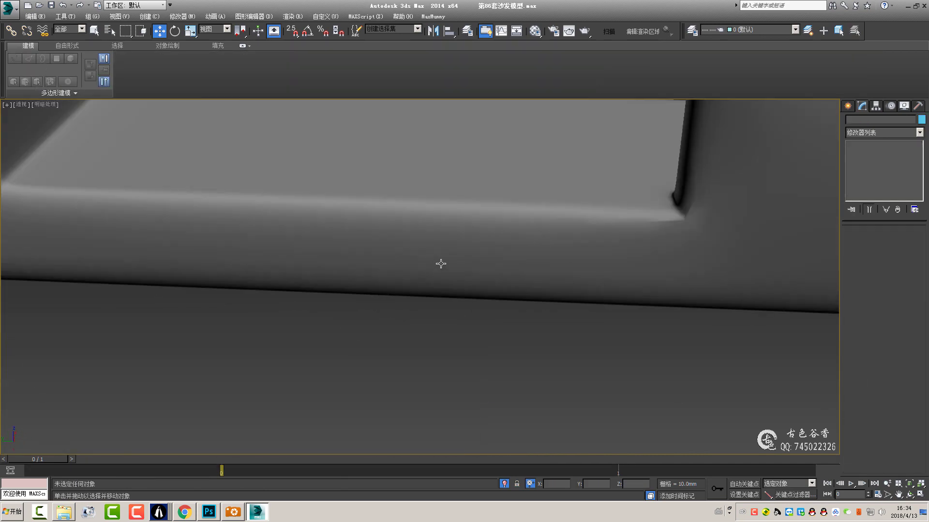
pyautogui.click(440, 263)
pyautogui.moveTo(439, 263)
pyautogui.mouseDown(button='middle')
pyautogui.moveTo(453, 274)
pyautogui.moveTo(476, 266)
pyautogui.mouseUp(button='middle')
pyautogui.scroll(-3, 451, 274)
# - Select the edge loop around the side panel and orbit the base to inspect it
pyautogui.press('2')
pyautogui.doubleClick(435, 274)
pyautogui.scroll(-3, 464, 268)
pyautogui.moveTo(585, 290)
pyautogui.keyDown('alt'); pyautogui.mouseDown(button='middle')
pyautogui.moveTo(559, 259)
pyautogui.moveTo(551, 279)
pyautogui.moveTo(508, 256)
pyautogui.mouseUp(button='middle'); pyautogui.keyUp('alt')
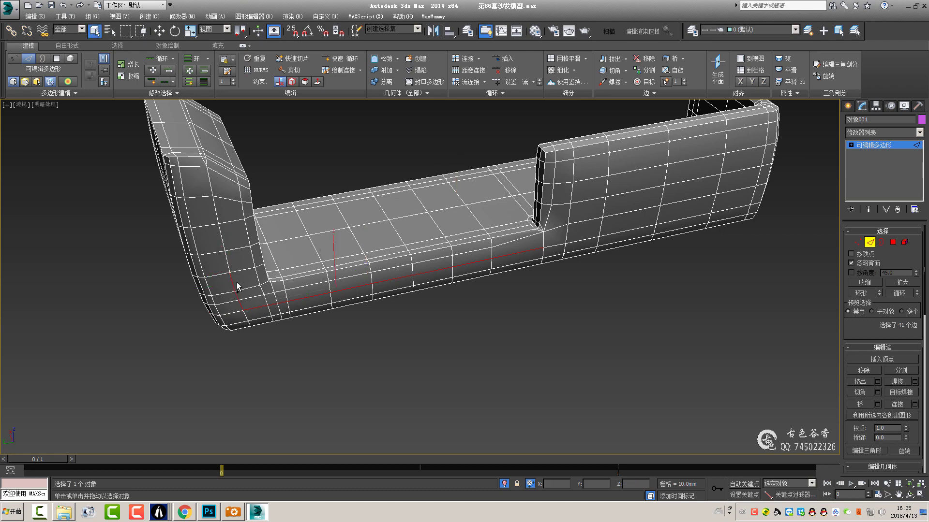
pyautogui.scroll(-5, 214, 207)
pyautogui.moveTo(214, 207)
pyautogui.keyDown('alt'); pyautogui.mouseDown(button='middle')
pyautogui.moveTo(369, 366)
pyautogui.moveTo(297, 341)
pyautogui.mouseUp(button='middle'); pyautogui.keyUp('alt')
pyautogui.keyDown('alt'); pyautogui.moveTo(297, 342); pyautogui.dragTo(229, 285); pyautogui.keyUp('alt')
pyautogui.moveTo(230, 284)
pyautogui.keyDown('alt'); pyautogui.mouseDown(button='middle')
pyautogui.moveTo(340, 270)
pyautogui.moveTo(397, 362)
pyautogui.mouseUp(button='middle'); pyautogui.keyUp('alt')
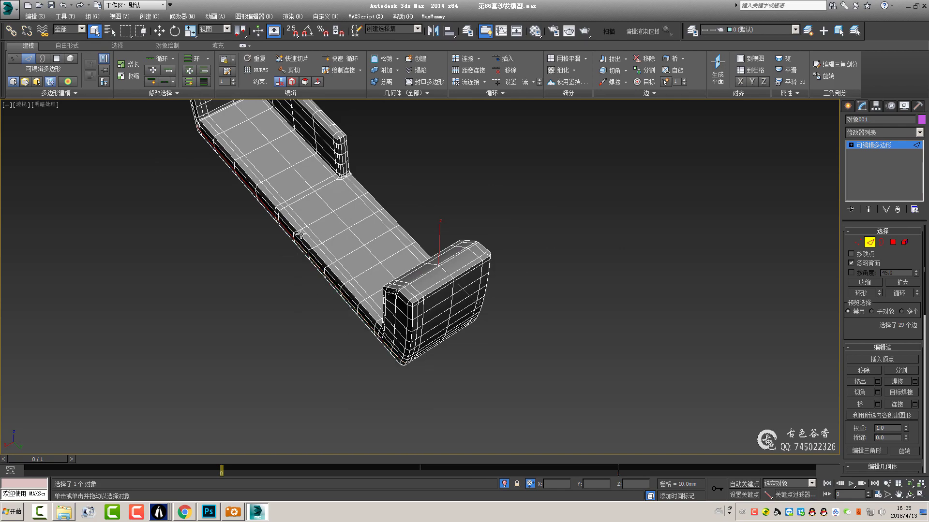
pyautogui.keyDown('alt'); pyautogui.moveTo(300, 234); pyautogui.dragTo(245, 213); pyautogui.keyUp('alt')
pyautogui.moveTo(245, 213)
pyautogui.keyDown('alt'); pyautogui.mouseDown(button='middle')
pyautogui.moveTo(378, 283)
pyautogui.moveTo(335, 208)
pyautogui.moveTo(347, 313)
pyautogui.moveTo(367, 314)
pyautogui.mouseUp(button='middle'); pyautogui.keyUp('alt')
# - With Move active, inspect the left armrest end and base from closer angles
pyautogui.scroll(3, 366, 314)
pyautogui.scroll(2, 455, 363)
pyautogui.moveTo(454, 363)
pyautogui.keyDown('alt'); pyautogui.mouseDown(button='middle')
pyautogui.moveTo(593, 332)
pyautogui.moveTo(577, 353)
pyautogui.moveTo(526, 352)
pyautogui.moveTo(667, 307)
pyautogui.moveTo(628, 234)
pyautogui.moveTo(582, 289)
pyautogui.mouseUp(button='middle'); pyautogui.keyUp('alt')
pyautogui.keyDown('alt'); pyautogui.click(592, 332); pyautogui.keyUp('alt')
pyautogui.scroll(-5, 523, 244)
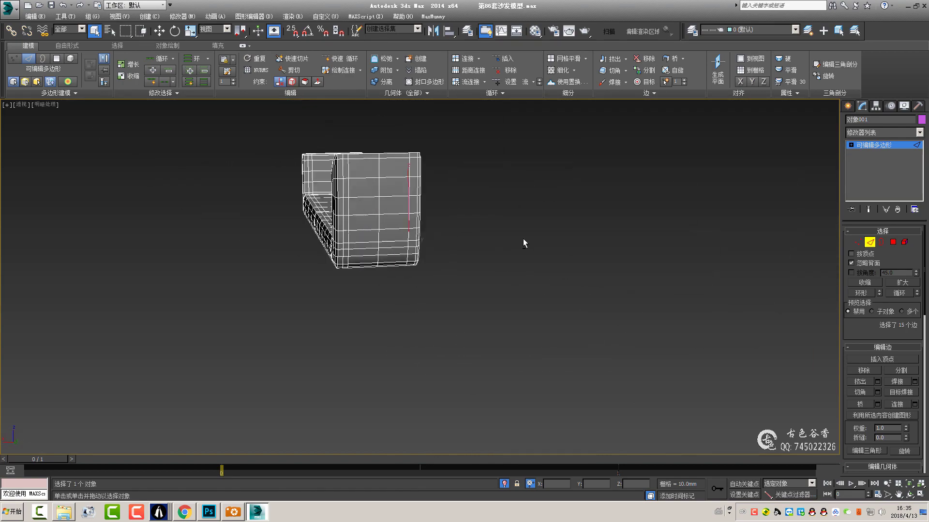
pyautogui.scroll(4, 522, 245)
pyautogui.scroll(1, 435, 217)
pyautogui.scroll(2, 380, 195)
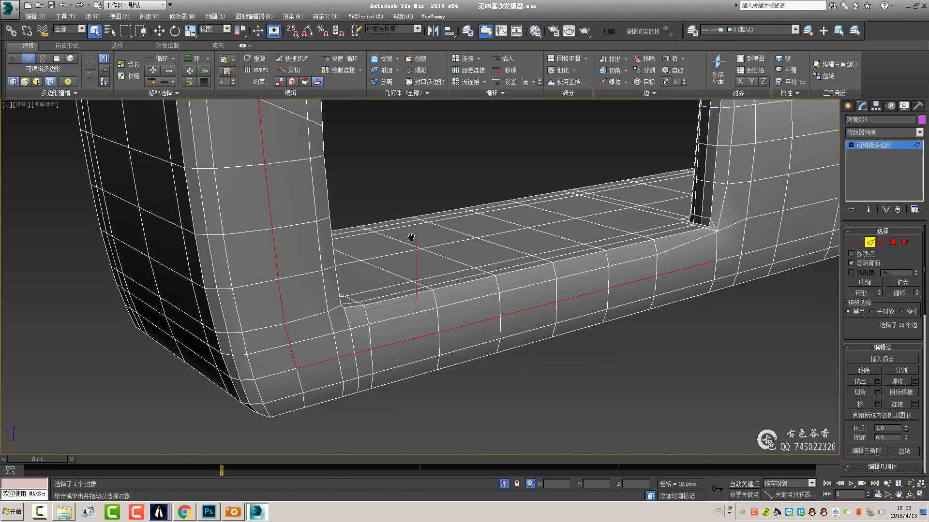
pyautogui.press('w')
pyautogui.moveTo(432, 258)
pyautogui.keyDown('alt'); pyautogui.mouseDown(button='middle')
pyautogui.moveTo(379, 248)
pyautogui.moveTo(710, 233)
pyautogui.mouseUp(button='middle'); pyautogui.keyUp('alt')
pyautogui.scroll(2, 420, 349)
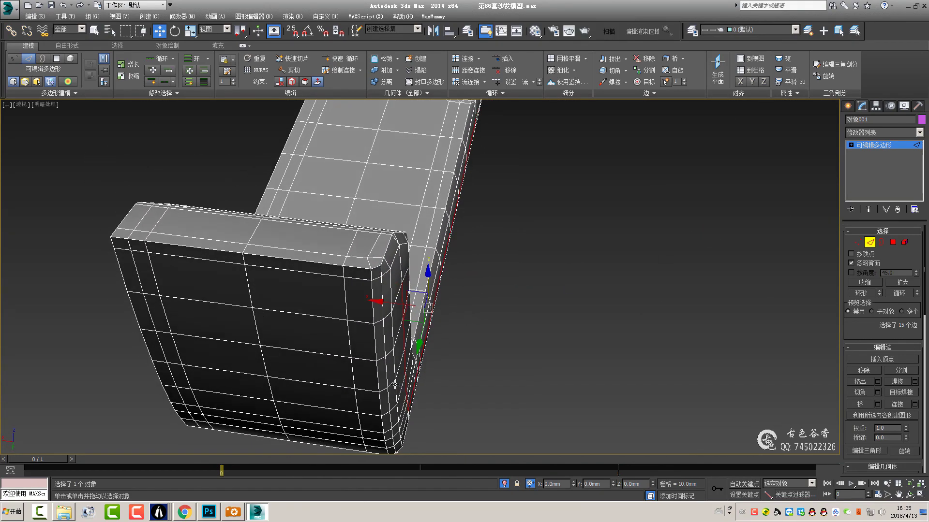
pyautogui.scroll(3, 421, 349)
pyautogui.scroll(-2, 421, 352)
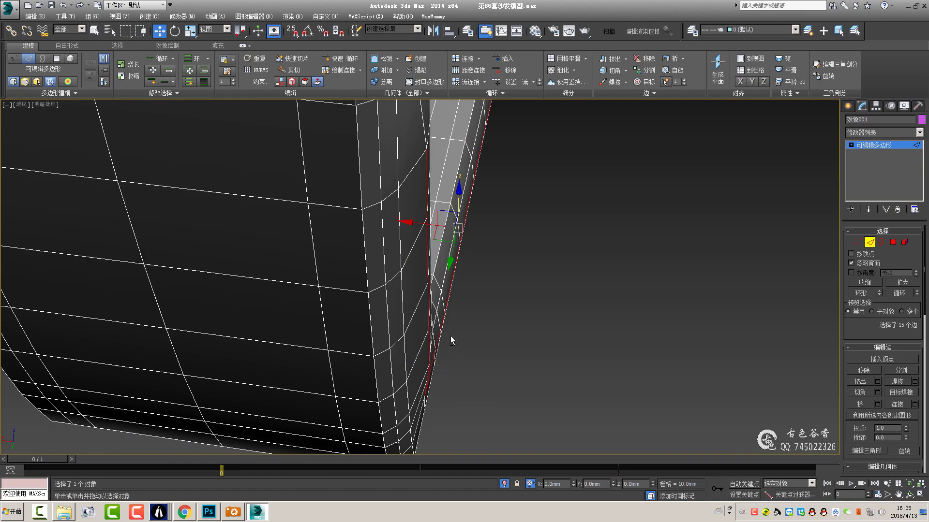
pyautogui.moveTo(451, 336)
pyautogui.keyDown('alt'); pyautogui.mouseDown(button='middle')
pyautogui.moveTo(506, 237)
pyautogui.moveTo(614, 175)
pyautogui.moveTo(445, 182)
pyautogui.moveTo(421, 253)
pyautogui.moveTo(471, 306)
pyautogui.mouseUp(button='middle'); pyautogui.keyUp('alt')
pyautogui.scroll(3, 452, 307)
pyautogui.scroll(-3, 451, 308)
# - In Vertex mode, select the armrest's inner corner vertex
pyautogui.press('1')
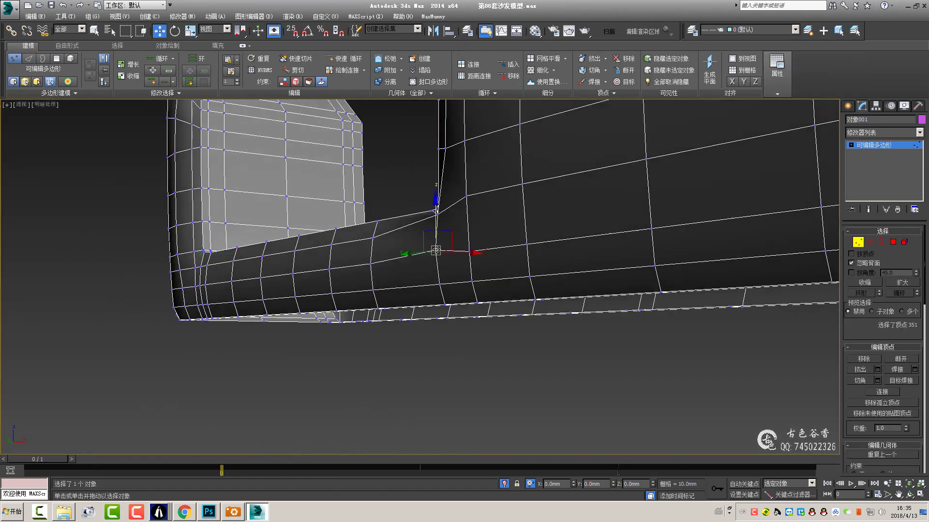
pyautogui.scroll(3, 302, 113)
pyautogui.keyDown('alt'); pyautogui.moveTo(434, 212); pyautogui.dragTo(551, 193, button='middle'); pyautogui.keyUp('alt')
pyautogui.scroll(-2, 431, 209)
pyautogui.scroll(2, 555, 196)
pyautogui.click(555, 194)
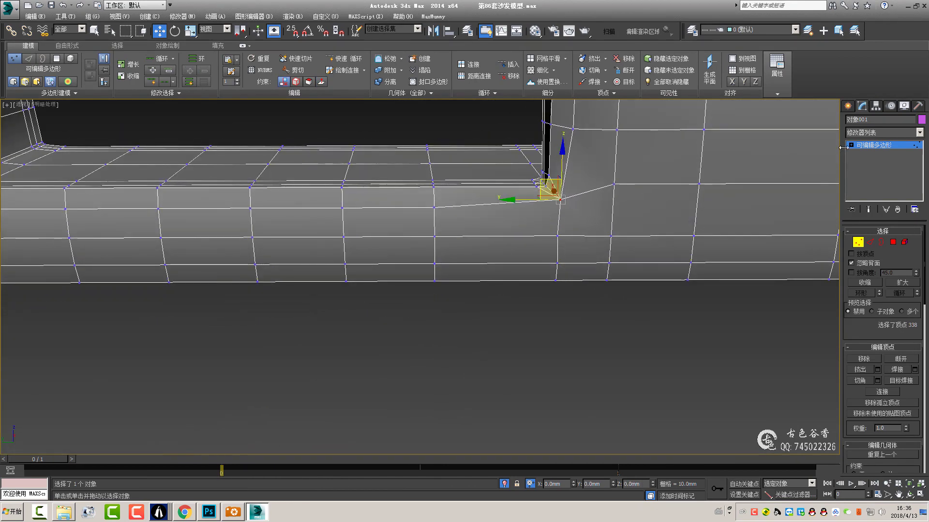
# - Toggle NURMS smoothing (Ctrl+Q) on and off to check the smoothed corner
pyautogui.press('1')
pyautogui.hotkey('ctrl', 'q')
pyautogui.press('1')
pyautogui.hotkey('ctrl', 'q')
pyautogui.scroll(2, 565, 206)
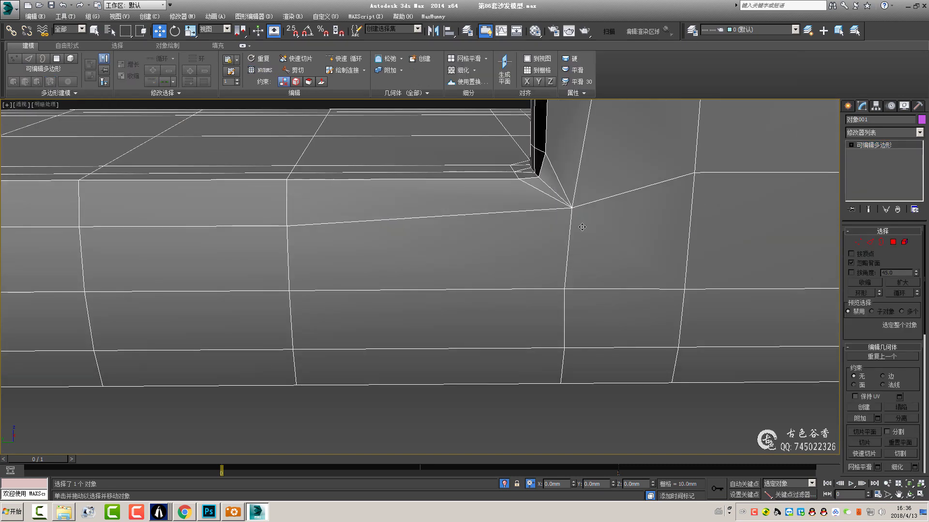
pyautogui.moveTo(566, 206)
pyautogui.keyDown('alt'); pyautogui.mouseDown(button='middle')
pyautogui.moveTo(579, 239)
pyautogui.moveTo(579, 228)
pyautogui.mouseUp(button='middle'); pyautogui.keyUp('alt')
pyautogui.hotkey('ctrl', 'q')
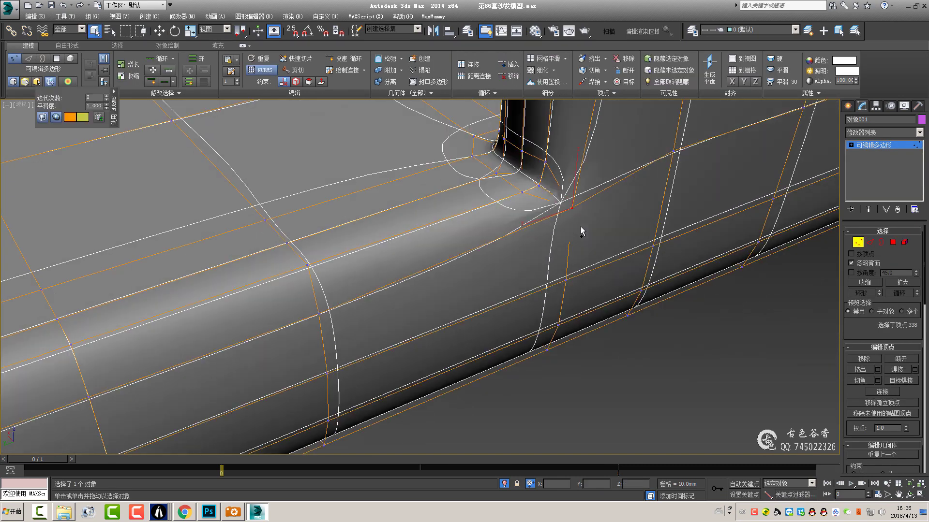
pyautogui.hotkey('ctrl', 'q')
pyautogui.press('q')
pyautogui.hotkey('ctrl', 'q')
pyautogui.hotkey('ctrl', 'q')
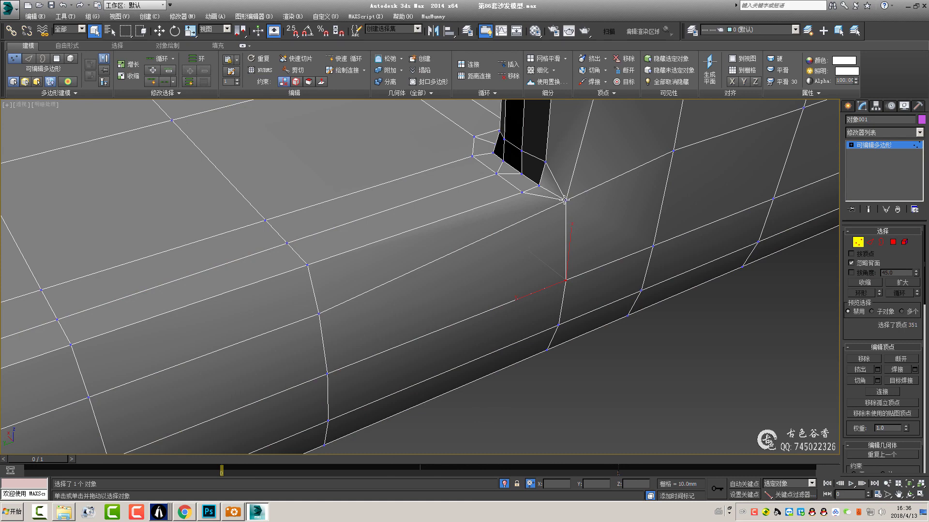
pyautogui.moveTo(565, 199)
pyautogui.keyDown('alt'); pyautogui.mouseDown(button='middle')
pyautogui.moveTo(577, 206)
pyautogui.moveTo(561, 213)
pyautogui.moveTo(564, 204)
pyautogui.moveTo(534, 243)
pyautogui.moveTo(470, 214)
pyautogui.mouseUp(button='middle'); pyautogui.keyUp('alt')
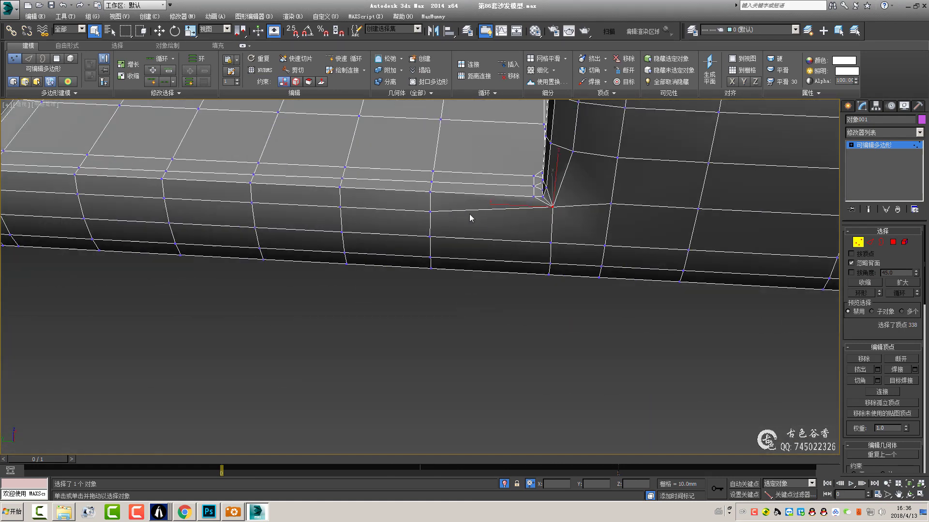
# - Select the vertical edge loop beside the corner and view it from above and below
pyautogui.press('2')
pyautogui.doubleClick(430, 216)
pyautogui.press('w')
pyautogui.scroll(-3, 481, 167)
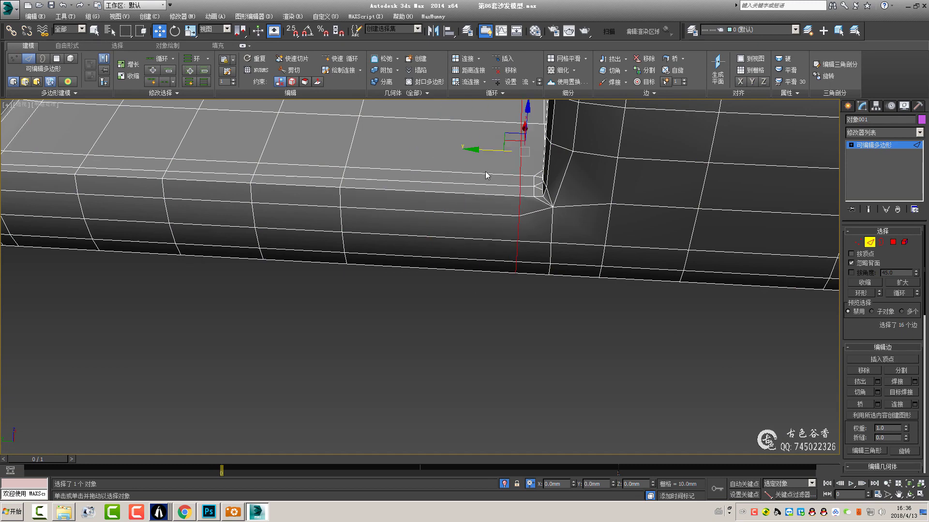
pyautogui.moveTo(487, 176)
pyautogui.keyDown('alt'); pyautogui.mouseDown(button='middle')
pyautogui.moveTo(585, 281)
pyautogui.moveTo(577, 234)
pyautogui.mouseUp(button='middle'); pyautogui.keyUp('alt')
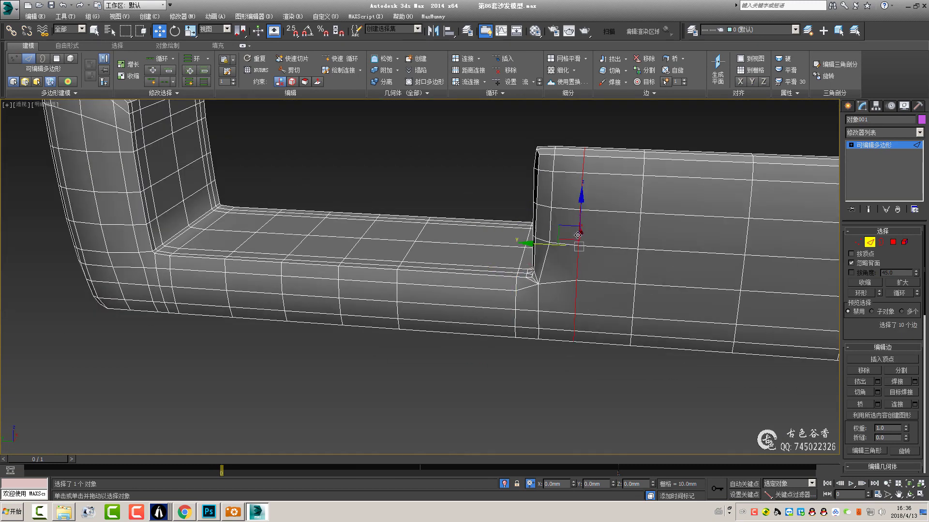
pyautogui.keyDown('alt'); pyautogui.moveTo(524, 246); pyautogui.dragTo(555, 270, button='middle'); pyautogui.keyUp('alt')
pyautogui.scroll(5, 524, 244)
# - Switch between vertex and edge modes and select the arm corner vertex for moving
pyautogui.press('1')
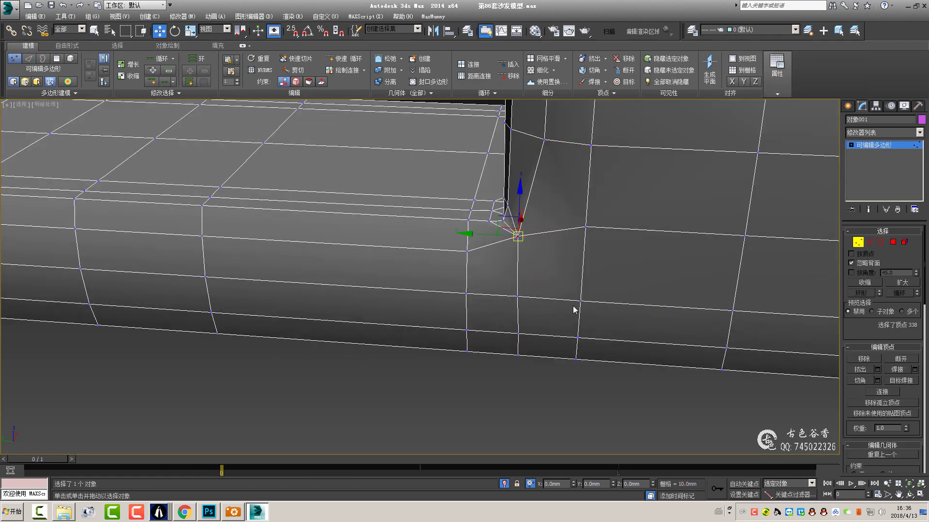
pyautogui.scroll(2, 539, 232)
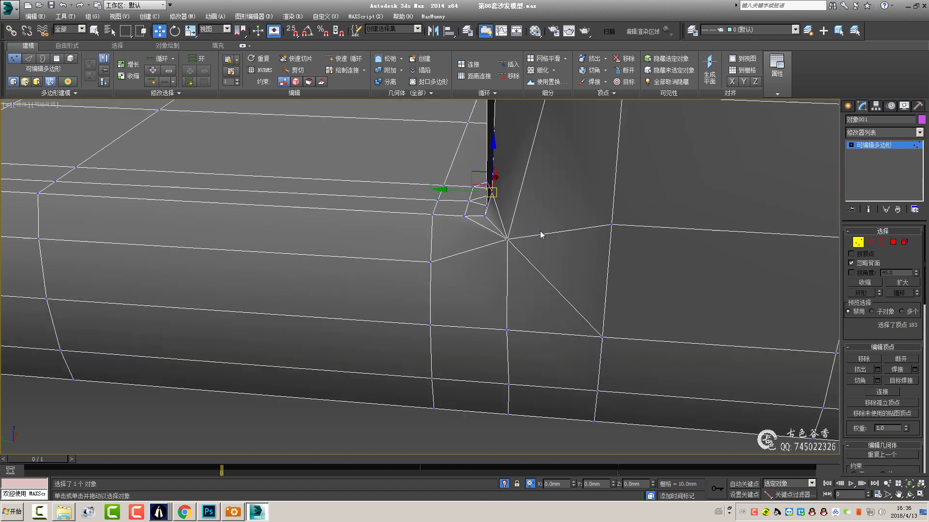
pyautogui.keyDown('alt'); pyautogui.moveTo(611, 225); pyautogui.dragTo(562, 244, button='middle'); pyautogui.keyUp('alt')
pyautogui.press('q')
pyautogui.press('2')
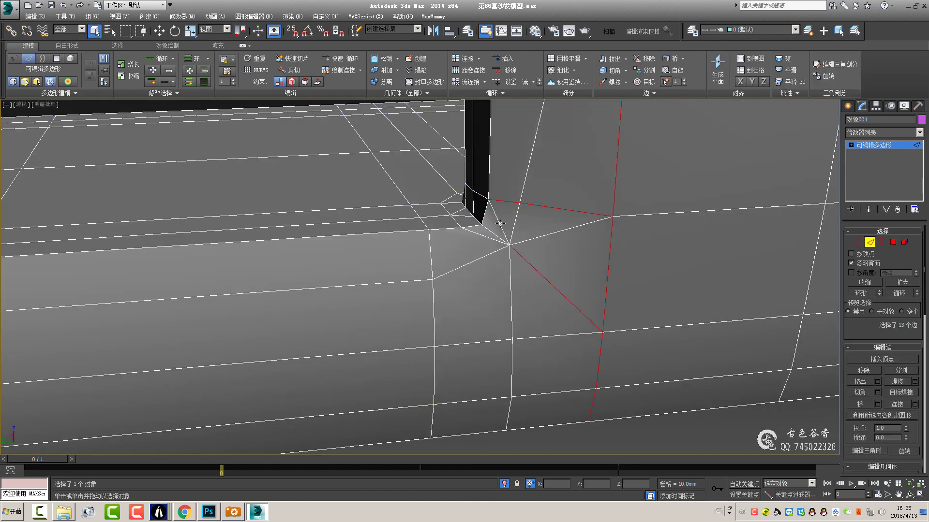
pyautogui.press('1')
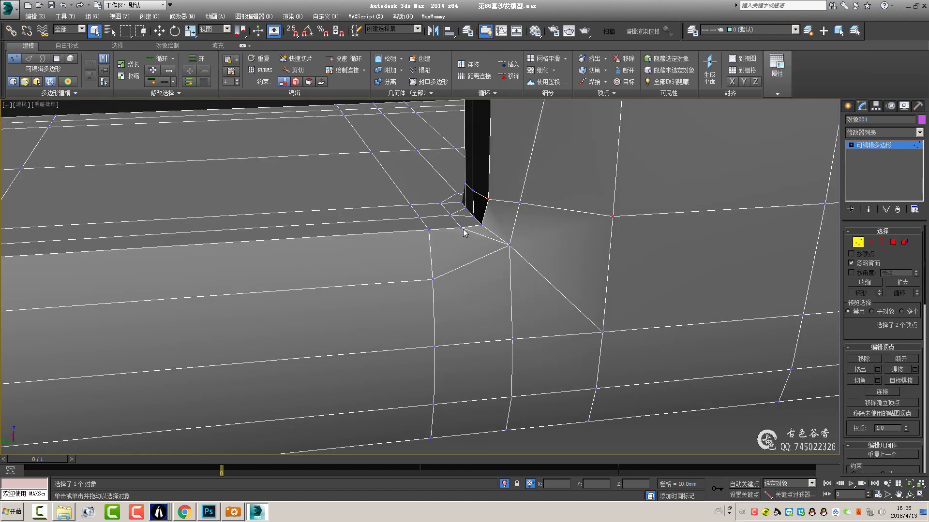
pyautogui.press('2')
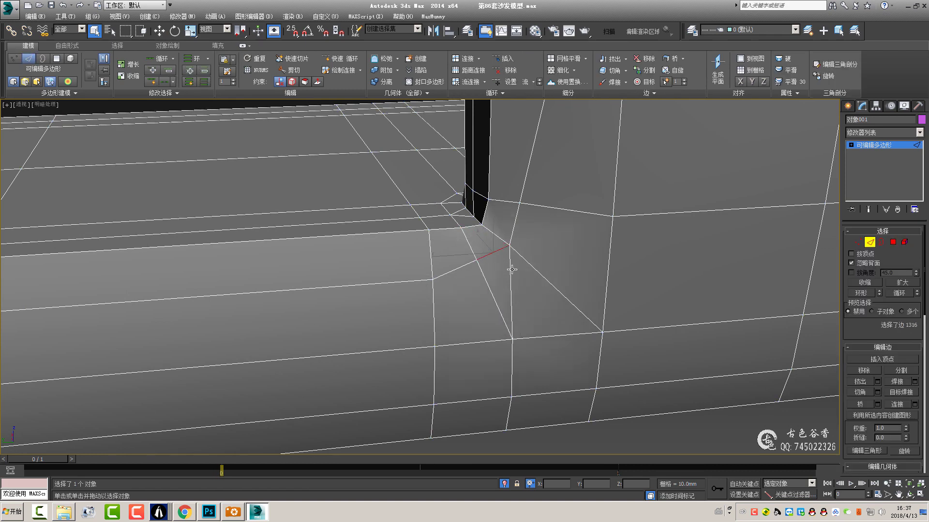
pyautogui.press('1')
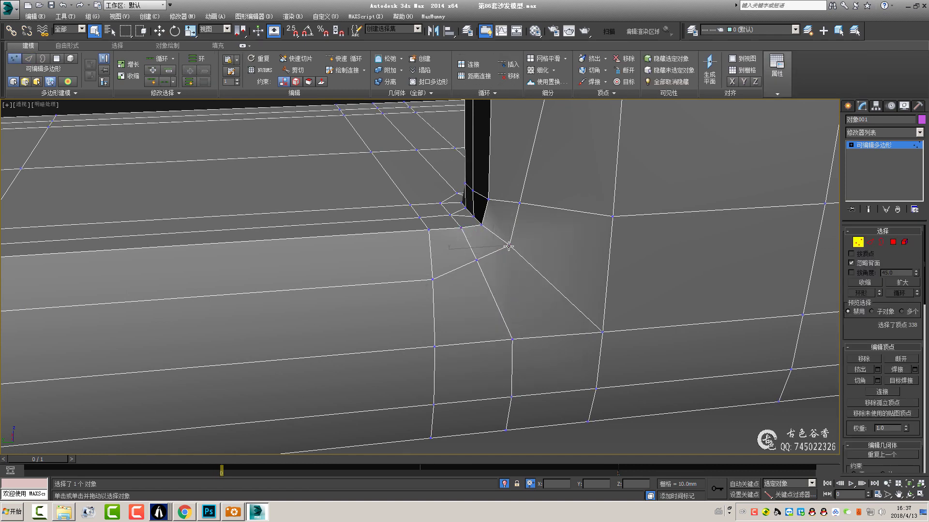
pyautogui.moveTo(506, 248)
pyautogui.keyDown('alt'); pyautogui.mouseDown(button='middle')
pyautogui.moveTo(535, 253)
pyautogui.moveTo(513, 261)
pyautogui.mouseUp(button='middle'); pyautogui.keyUp('alt')
pyautogui.press('w')
pyautogui.click(503, 243)
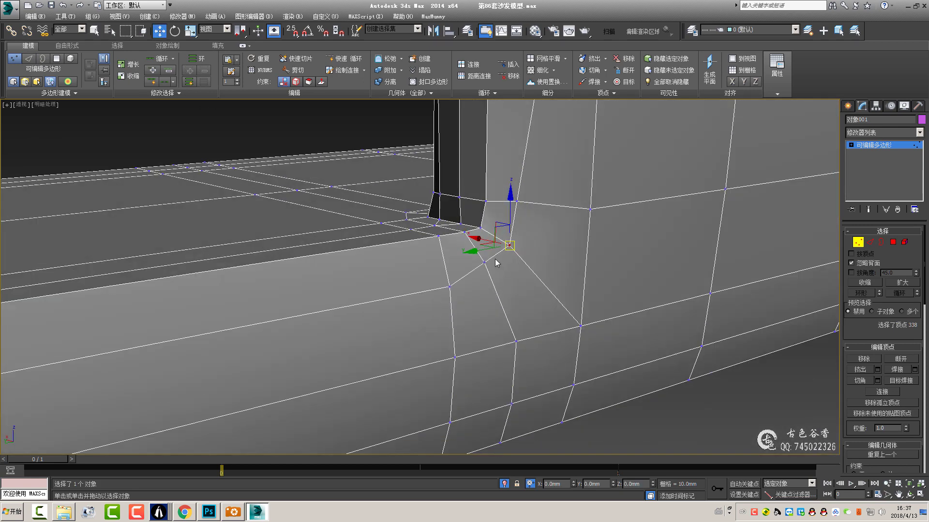
# - Select the short corner edge, then the upper, inner and lower corner vertices
pyautogui.press('2')
pyautogui.click(499, 253)
pyautogui.click(517, 266)
pyautogui.scroll(2, 507, 278)
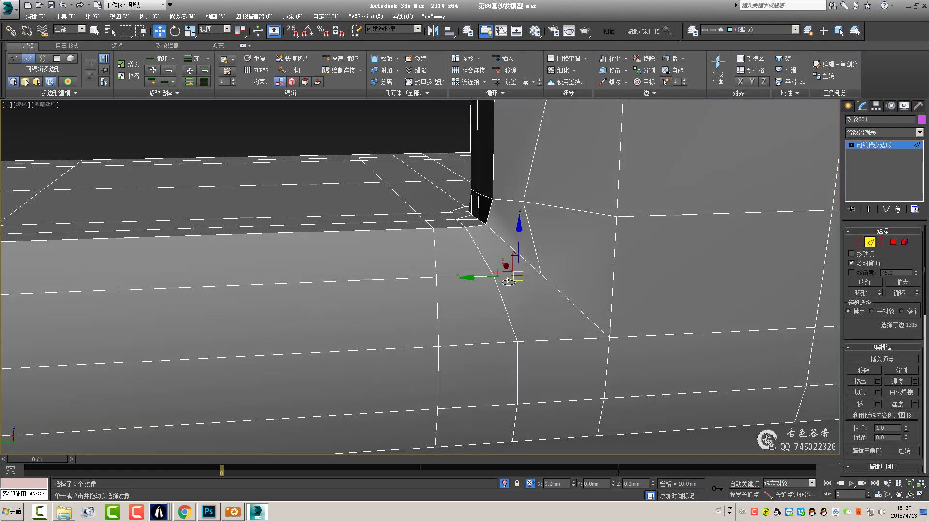
pyautogui.press('1')
pyautogui.keyDown('alt'); pyautogui.moveTo(508, 280); pyautogui.dragTo(523, 254, button='middle'); pyautogui.keyUp('alt')
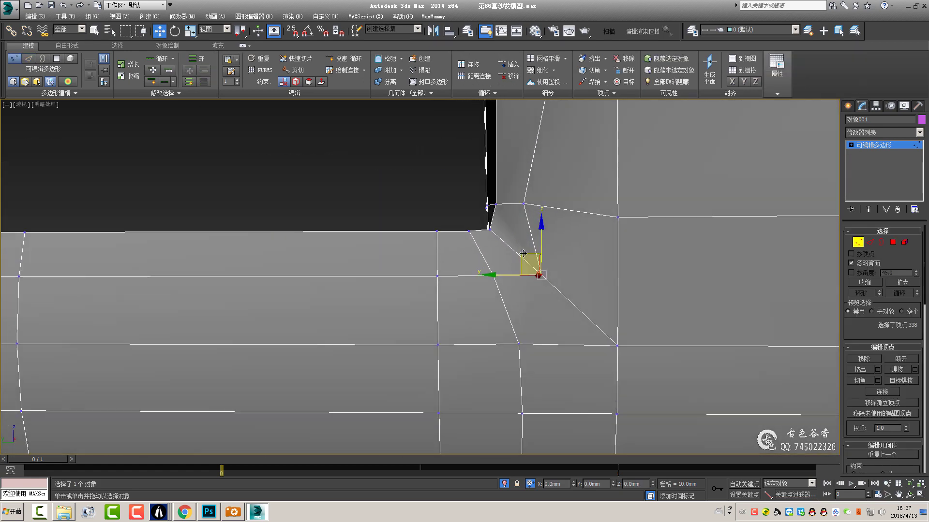
pyautogui.click(524, 204)
pyautogui.moveTo(524, 204)
pyautogui.keyDown('alt'); pyautogui.mouseDown(button='middle')
pyautogui.moveTo(565, 177)
pyautogui.moveTo(545, 258)
pyautogui.mouseUp(button='middle'); pyautogui.keyUp('alt')
pyautogui.click(555, 201)
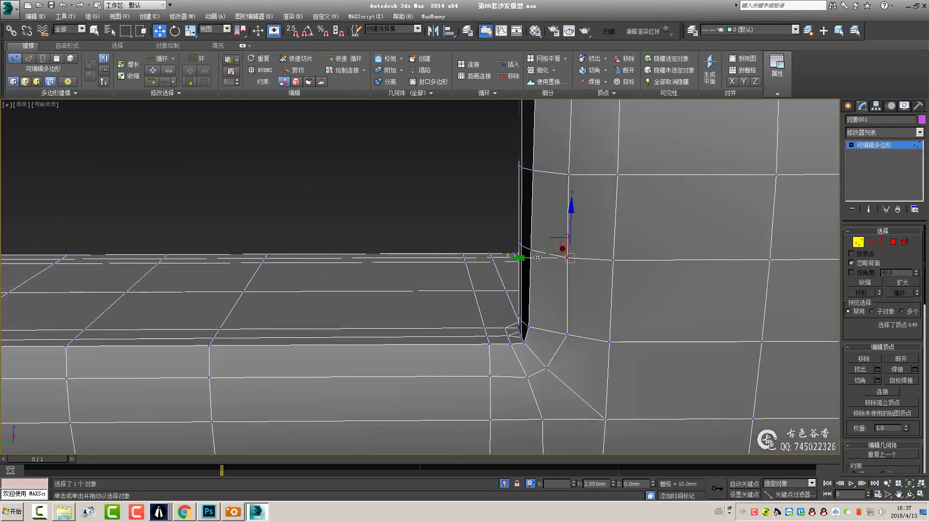
pyautogui.click(567, 334)
pyautogui.moveTo(567, 334)
pyautogui.keyDown('alt'); pyautogui.mouseDown(button='middle')
pyautogui.moveTo(605, 358)
pyautogui.moveTo(550, 277)
pyautogui.moveTo(577, 288)
pyautogui.moveTo(868, 154)
pyautogui.mouseUp(button='middle'); pyautogui.keyUp('alt')
# - Preview the whole sofa frame with NURMS smoothing, then turn it off
pyautogui.press('1')
pyautogui.hotkey('ctrl', 'q')
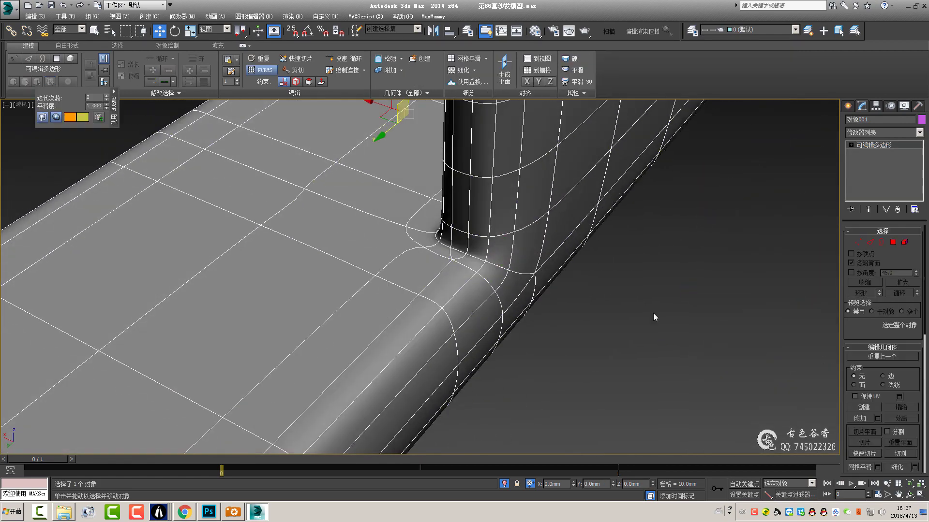
pyautogui.moveTo(652, 317)
pyautogui.keyDown('alt'); pyautogui.mouseDown(button='middle')
pyautogui.moveTo(550, 288)
pyautogui.moveTo(572, 259)
pyautogui.mouseUp(button='middle'); pyautogui.keyUp('alt')
pyautogui.scroll(-5, 572, 260)
pyautogui.press('q')
pyautogui.scroll(5, 405, 282)
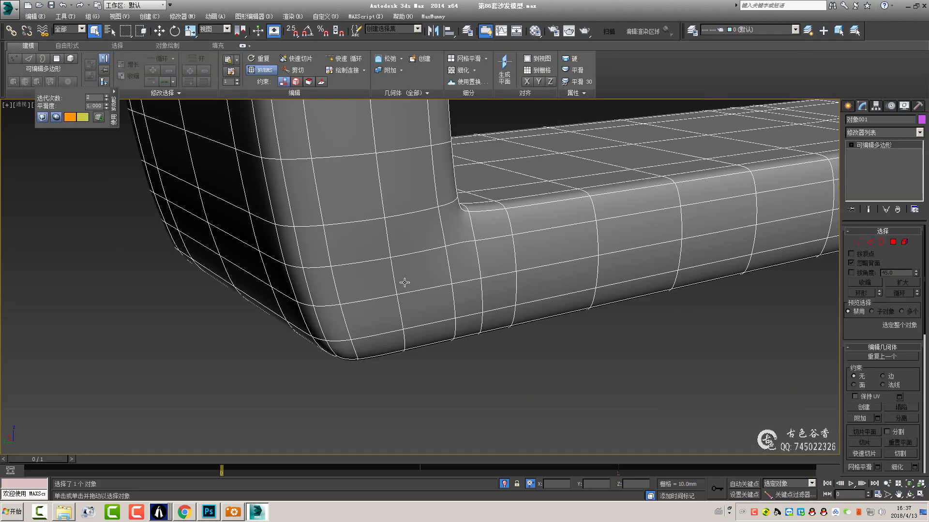
pyautogui.hotkey('ctrl', 'q')
# - Undo the last change and select vertices near the armrest corner
pyautogui.press('1')
pyautogui.moveTo(405, 283)
pyautogui.keyDown('alt'); pyautogui.mouseDown(button='middle')
pyautogui.moveTo(462, 276)
pyautogui.moveTo(435, 232)
pyautogui.moveTo(466, 243)
pyautogui.moveTo(477, 234)
pyautogui.moveTo(452, 228)
pyautogui.moveTo(459, 222)
pyautogui.moveTo(443, 212)
pyautogui.moveTo(441, 261)
pyautogui.moveTo(405, 228)
pyautogui.moveTo(409, 220)
pyautogui.mouseUp(button='middle'); pyautogui.keyUp('alt')
pyautogui.hotkey('ctrl', 'z')
pyautogui.click(452, 278)
pyautogui.click(443, 211)
pyautogui.scroll(-1, 410, 221)
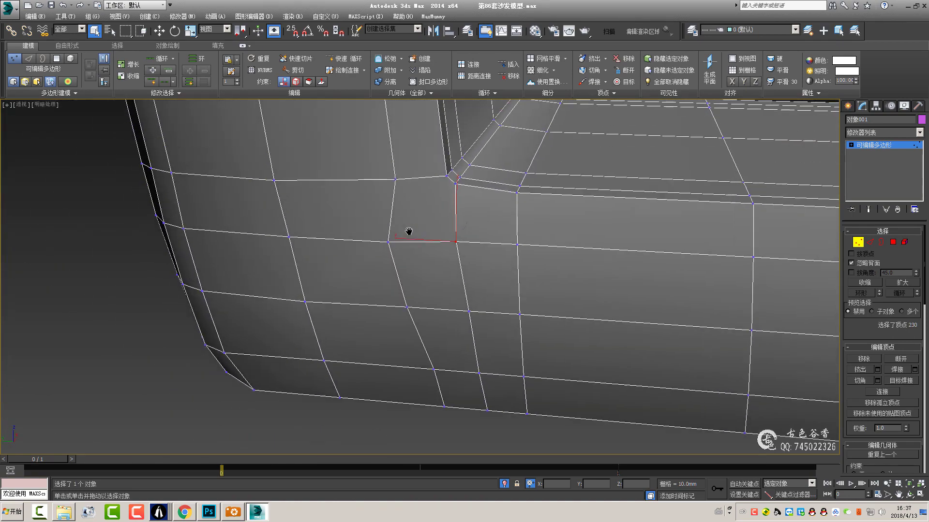
pyautogui.scroll(3, 421, 213)
pyautogui.scroll(-3, 431, 203)
pyautogui.scroll(3, 458, 206)
# - Extend to the bevel edge loop, then pick side vertices below the corner
pyautogui.press('2')
pyautogui.scroll(-2, 461, 198)
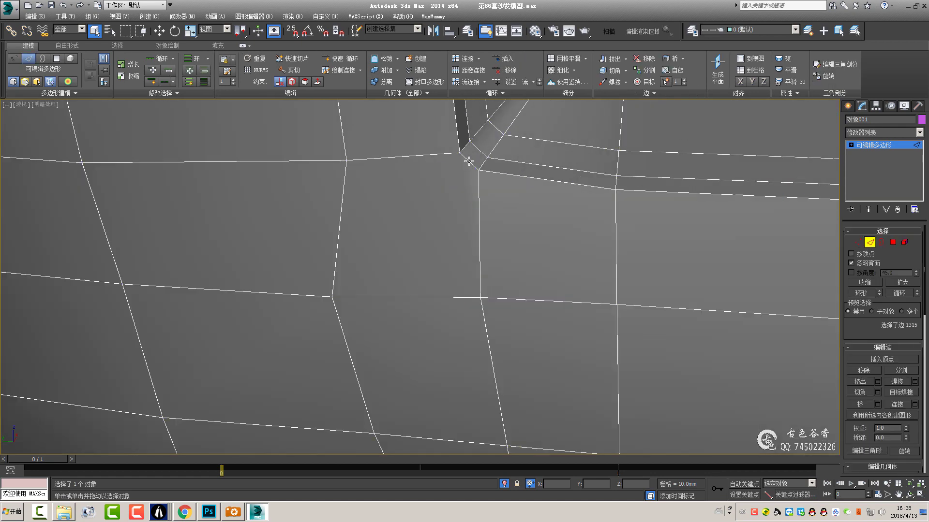
pyautogui.keyDown('alt'); pyautogui.moveTo(462, 197); pyautogui.dragTo(445, 221, button='middle'); pyautogui.keyUp('alt')
pyautogui.hotkey('alt', 'l')
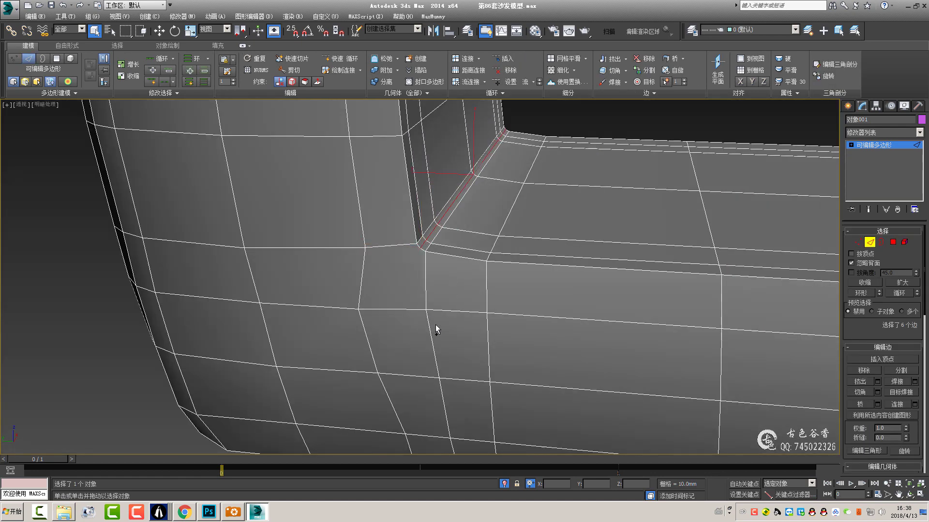
pyautogui.press('1')
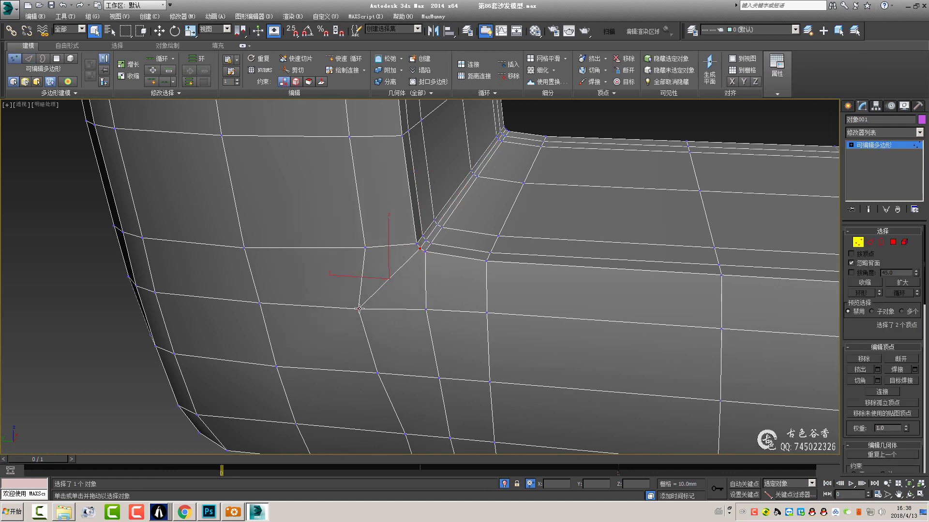
pyautogui.click(358, 309)
pyautogui.press('w')
pyautogui.moveTo(358, 308)
pyautogui.keyDown('alt'); pyautogui.mouseDown(button='middle')
pyautogui.moveTo(383, 303)
pyautogui.moveTo(413, 332)
pyautogui.moveTo(430, 249)
pyautogui.mouseUp(button='middle'); pyautogui.keyUp('alt')
pyautogui.click(428, 201)
pyautogui.moveTo(435, 215); pyautogui.dragTo(413, 225, button='middle')
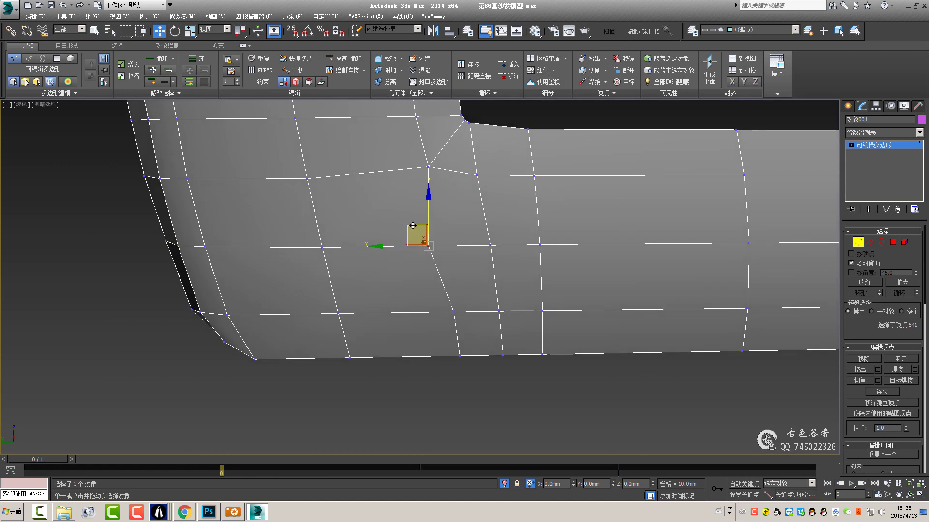
# - In the Left view, snap a three-vertex column into vertical alignment with 2.5D snap
pyautogui.hotkey('alt', 'w')
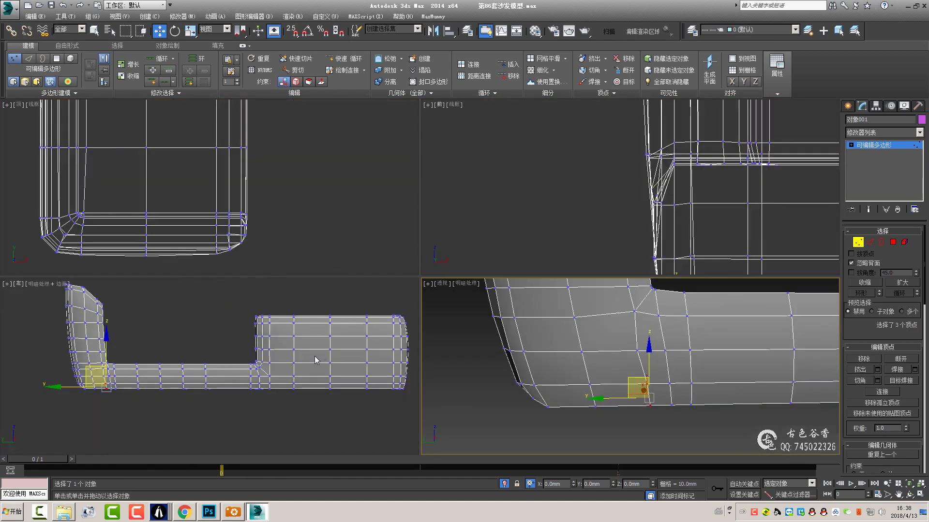
pyautogui.hotkey('alt', 'w')
pyautogui.moveTo(377, 254); pyautogui.dragTo(400, 223)
pyautogui.scroll(4, 409, 258)
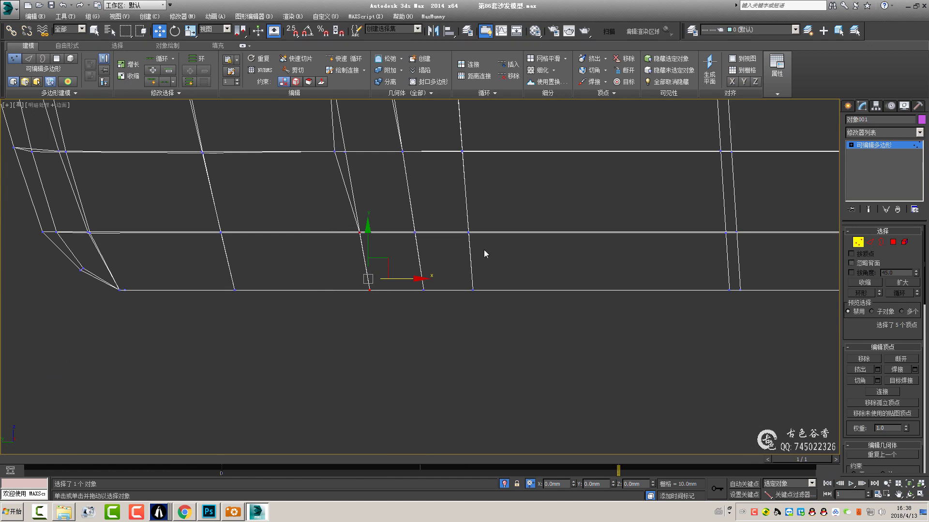
pyautogui.scroll(4, 363, 269)
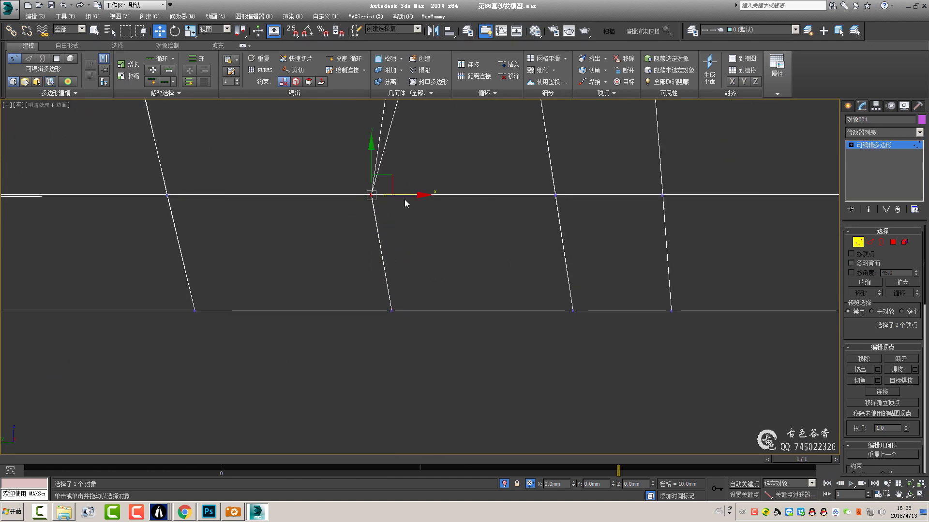
pyautogui.press('s')
pyautogui.moveTo(391, 274); pyautogui.dragTo(391, 280)
pyautogui.press('s')
pyautogui.scroll(2, 435, 291)
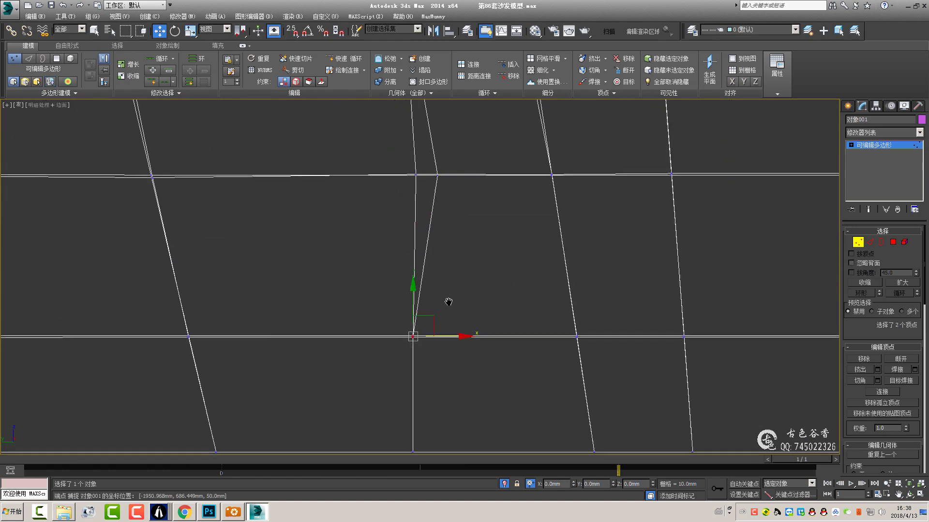
pyautogui.scroll(-3, 422, 226)
pyautogui.scroll(3, 448, 222)
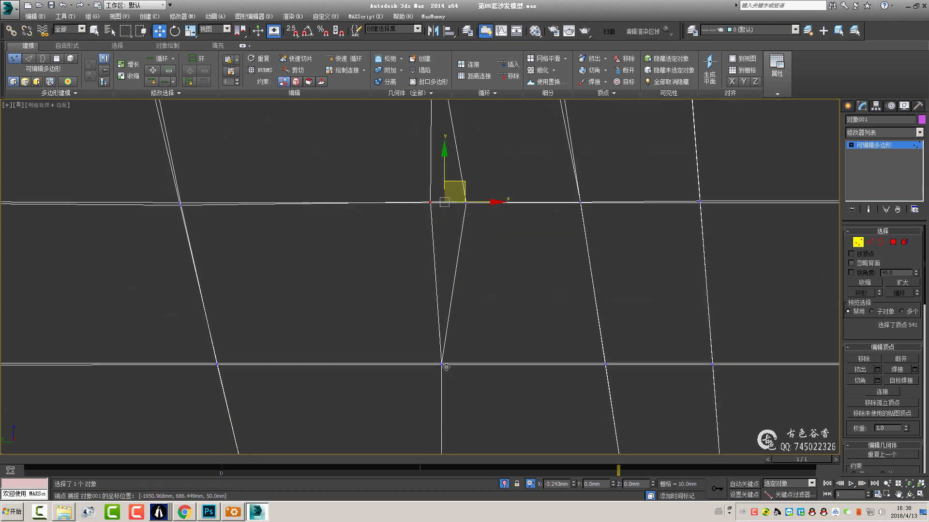
pyautogui.scroll(-2, 461, 222)
# - Box-select the next vertex column, then return to Perspective looking down on the seat
pyautogui.moveTo(435, 187); pyautogui.dragTo(472, 405)
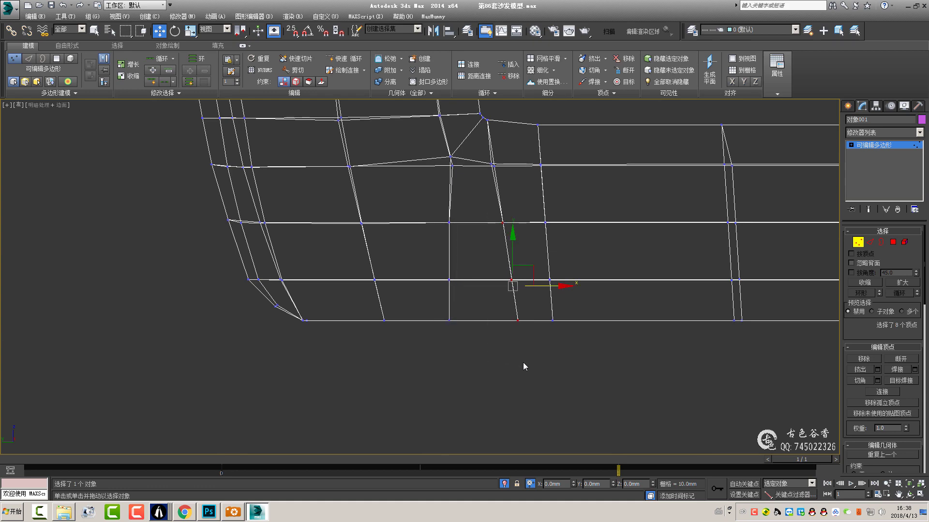
pyautogui.scroll(3, 527, 295)
pyautogui.scroll(-3, 895, 387)
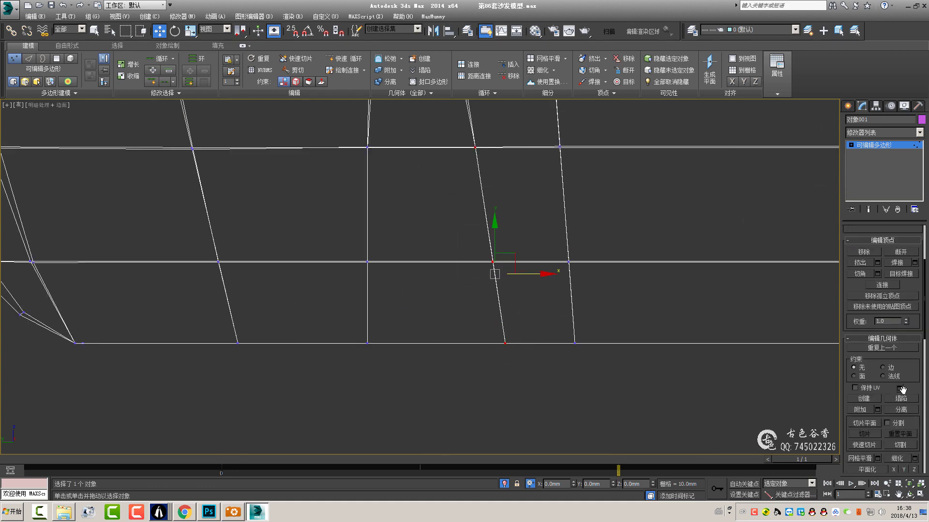
pyautogui.scroll(-3, 898, 400)
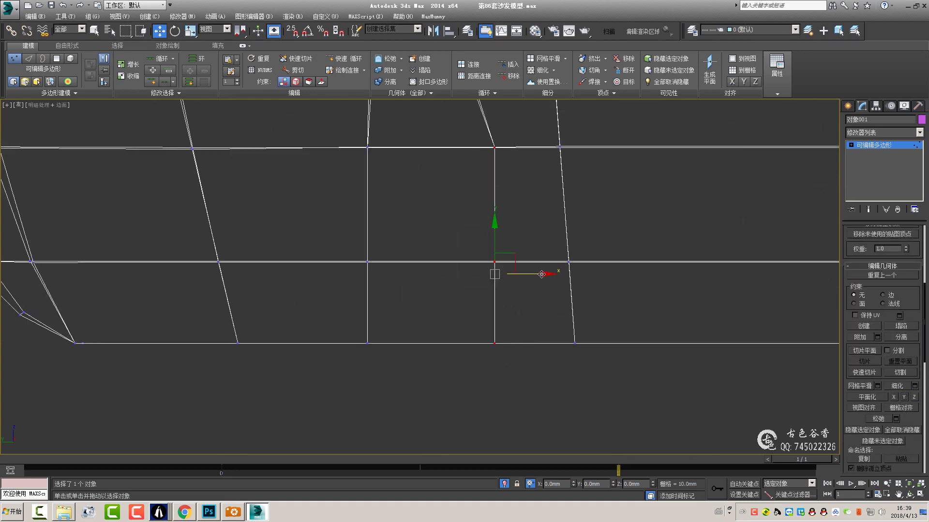
pyautogui.scroll(-2, 503, 273)
pyautogui.moveTo(503, 273); pyautogui.dragTo(487, 299, button='middle')
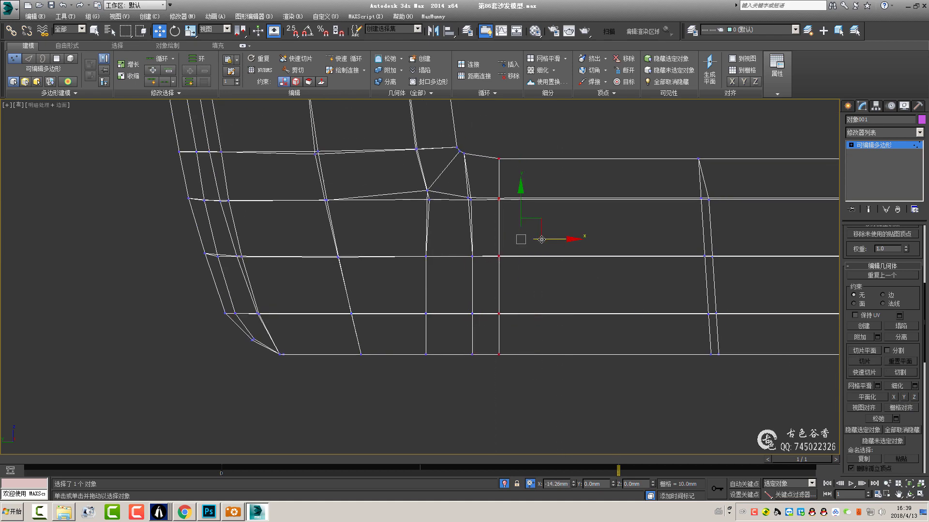
pyautogui.moveTo(556, 245); pyautogui.dragTo(594, 249, button='middle')
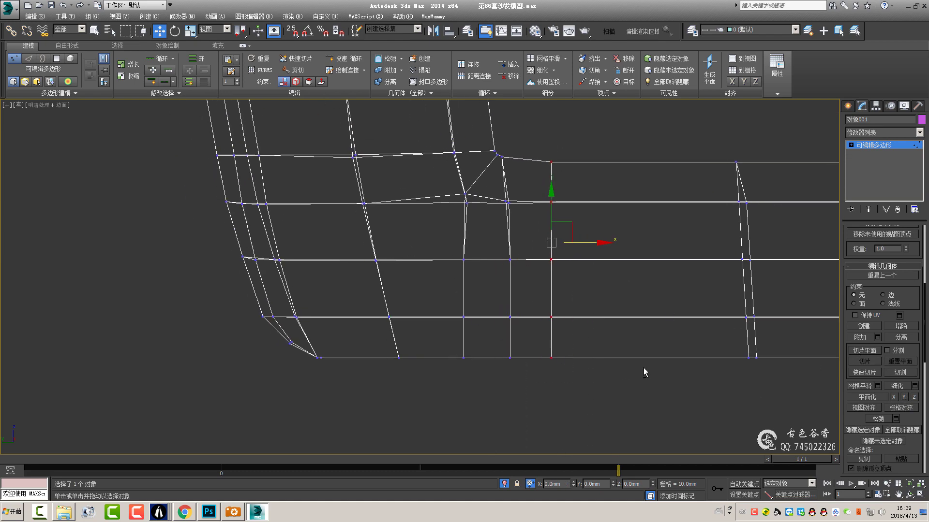
pyautogui.press('p')
pyautogui.keyDown('alt'); pyautogui.moveTo(475, 225); pyautogui.dragTo(482, 253, button='middle'); pyautogui.keyUp('alt')
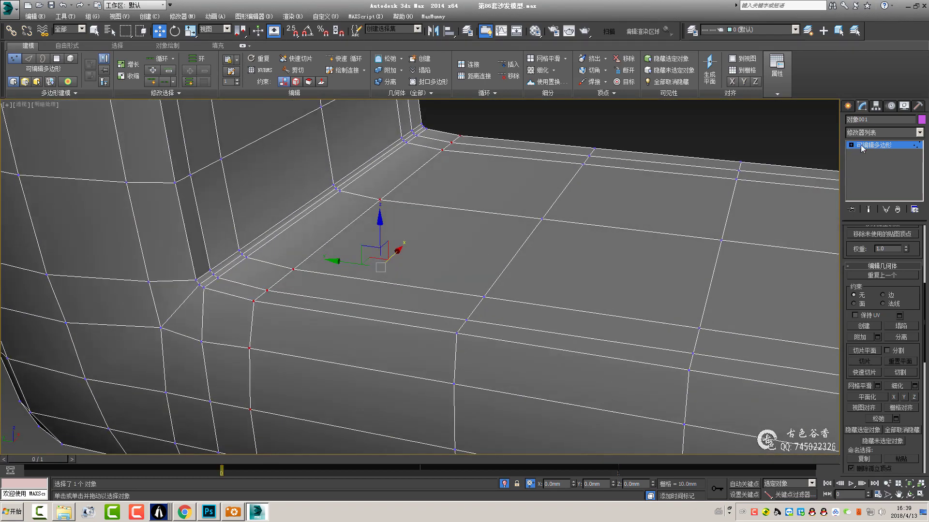
# - Orbit around the sofa corner and inspect its underside vertices and edges
pyautogui.scroll(-3, 533, 193)
pyautogui.hotkey('ctrl', 'd')
pyautogui.moveTo(532, 192)
pyautogui.keyDown('alt'); pyautogui.mouseDown(button='middle')
pyautogui.moveTo(508, 228)
pyautogui.moveTo(528, 249)
pyautogui.mouseUp(button='middle'); pyautogui.keyUp('alt')
pyautogui.scroll(3, 487, 269)
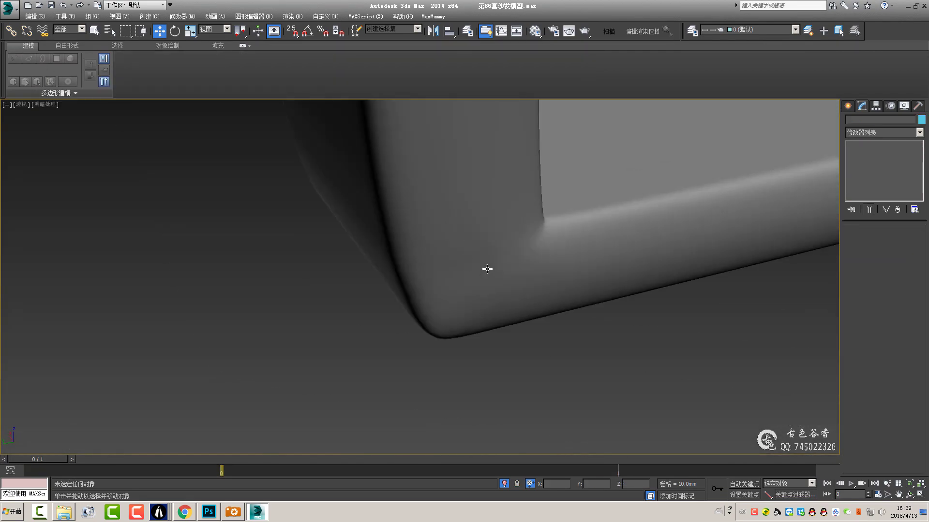
pyautogui.click(487, 269)
pyautogui.press('1')
pyautogui.scroll(2, 521, 266)
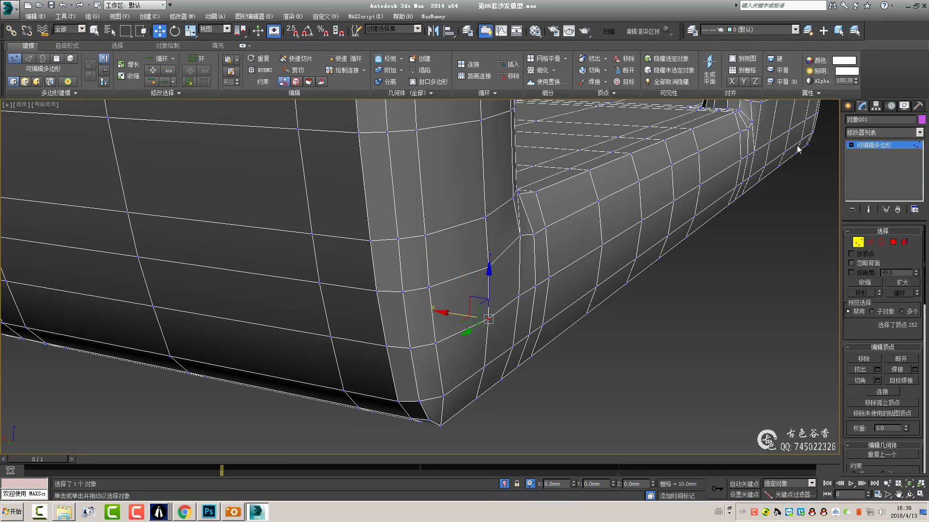
pyautogui.scroll(-2, 484, 217)
pyautogui.press('2')
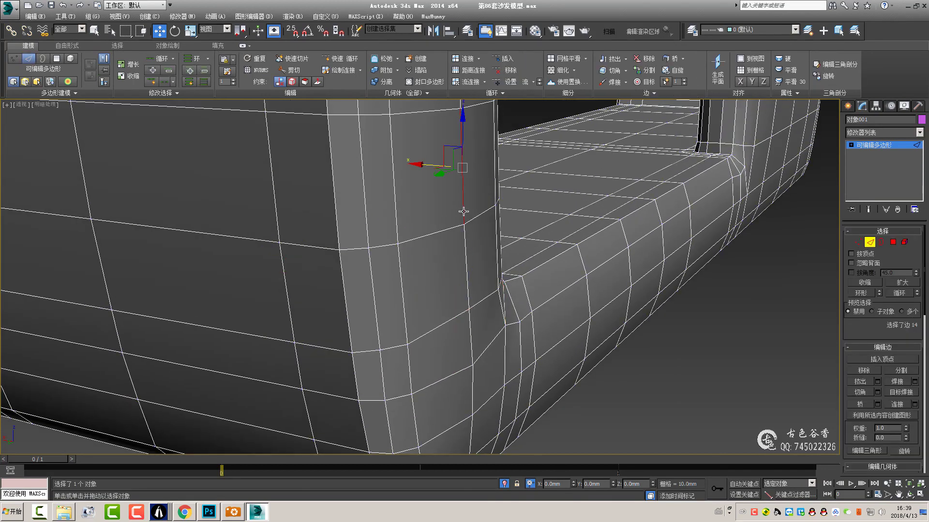
pyautogui.moveTo(485, 218)
pyautogui.keyDown('alt'); pyautogui.mouseDown(button='middle')
pyautogui.moveTo(453, 257)
pyautogui.moveTo(461, 218)
pyautogui.moveTo(464, 232)
pyautogui.moveTo(445, 251)
pyautogui.mouseUp(button='middle'); pyautogui.keyUp('alt')
pyautogui.keyDown('ctrl'); pyautogui.click(461, 218); pyautogui.keyUp('ctrl')
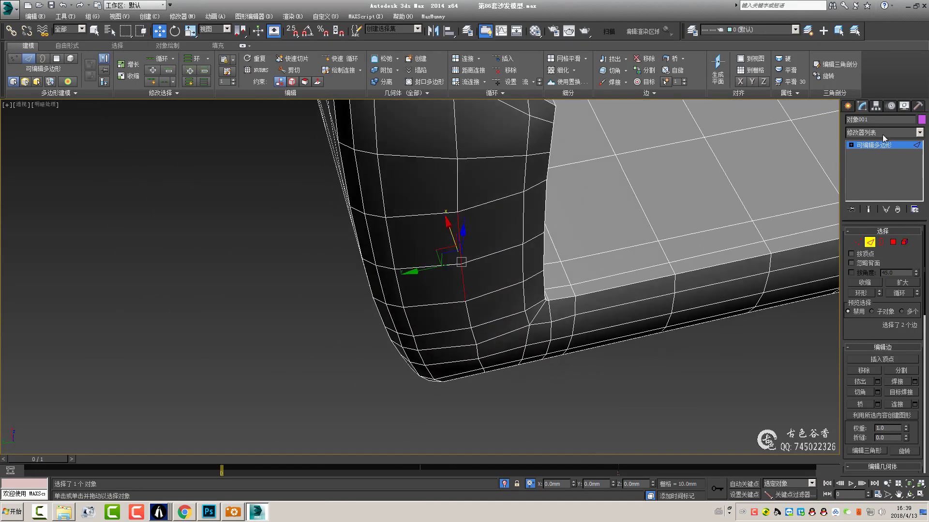
pyautogui.click(544, 377)
# - Reselect the sofa frame and preview it with NURMS smoothing turned on
pyautogui.moveTo(554, 349)
pyautogui.keyDown('alt'); pyautogui.mouseDown(button='middle')
pyautogui.moveTo(466, 321)
pyautogui.moveTo(526, 307)
pyautogui.moveTo(406, 295)
pyautogui.mouseUp(button='middle'); pyautogui.keyUp('alt')
pyautogui.click(406, 294)
pyautogui.scroll(3, 408, 293)
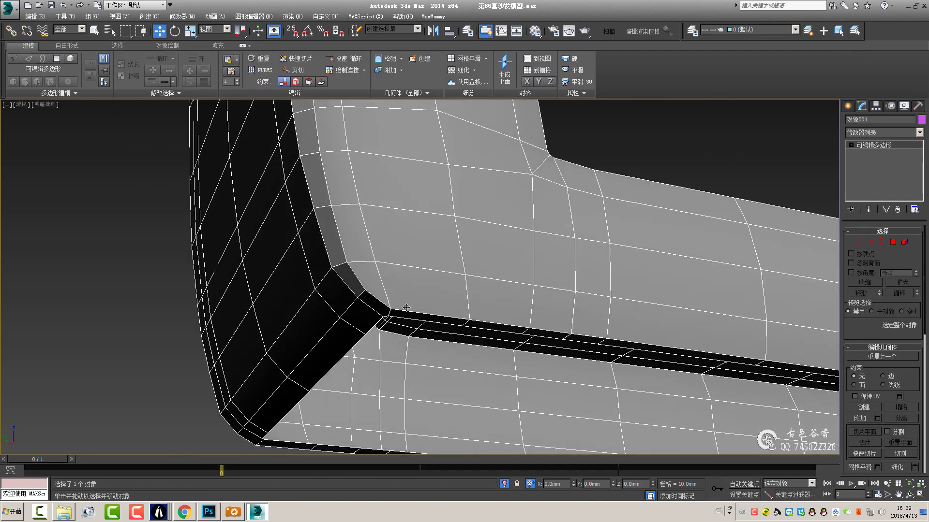
pyautogui.scroll(4, 413, 290)
pyautogui.scroll(-5, 412, 294)
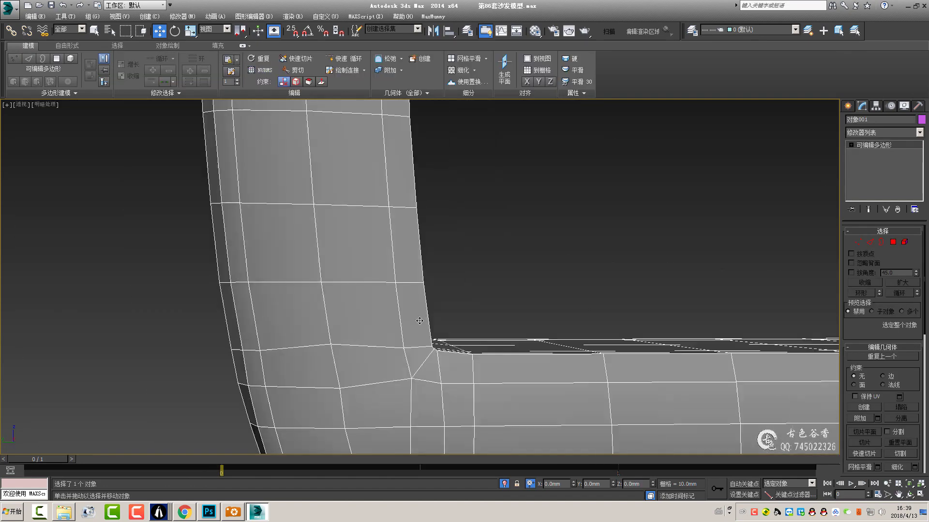
pyautogui.moveTo(413, 294)
pyautogui.keyDown('alt'); pyautogui.mouseDown(button='middle')
pyautogui.moveTo(445, 252)
pyautogui.moveTo(649, 224)
pyautogui.mouseUp(button='middle'); pyautogui.keyUp('alt')
pyautogui.scroll(3, 485, 223)
pyautogui.hotkey('ctrl', 'BackSpace')
pyautogui.click(485, 223)
pyautogui.scroll(-3, 476, 242)
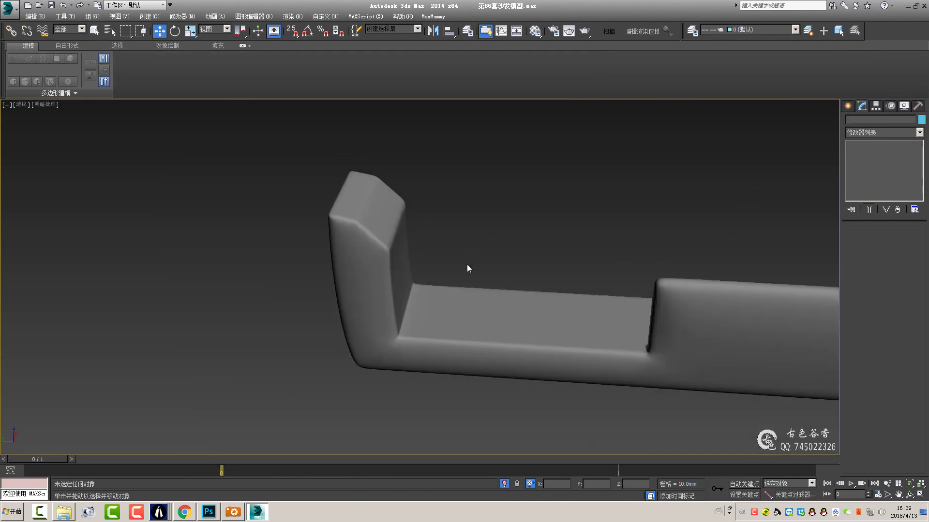
pyautogui.moveTo(466, 264)
pyautogui.keyDown('alt'); pyautogui.mouseDown(button='middle')
pyautogui.moveTo(406, 311)
pyautogui.moveTo(457, 312)
pyautogui.moveTo(407, 317)
pyautogui.mouseUp(button='middle'); pyautogui.keyUp('alt')
# - Orbit to the sofa's front and select the inner side panel Object002
pyautogui.press('q')
pyautogui.click(407, 311)
pyautogui.scroll(-2, 396, 302)
pyautogui.scroll(3, 519, 302)
pyautogui.scroll(-2, 519, 303)
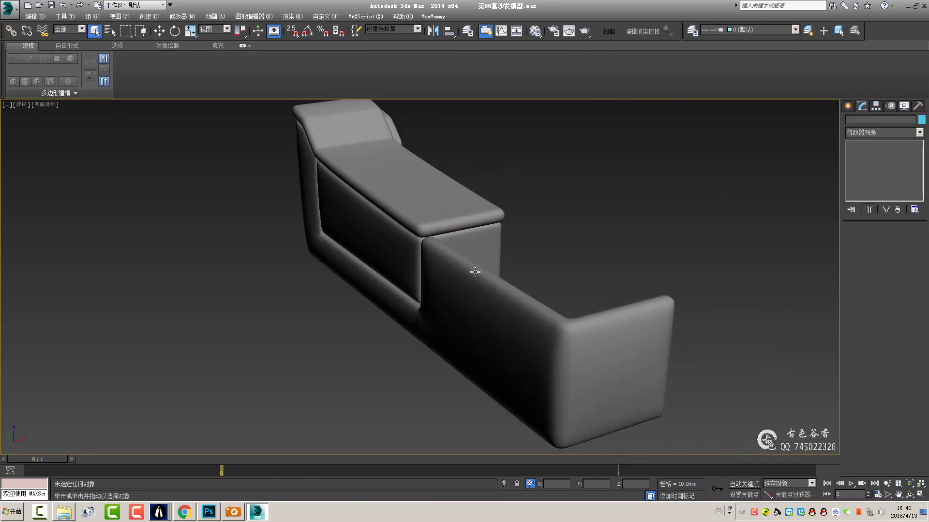
pyautogui.moveTo(519, 302)
pyautogui.keyDown('alt'); pyautogui.mouseDown(button='middle')
pyautogui.moveTo(437, 229)
pyautogui.moveTo(629, 290)
pyautogui.mouseUp(button='middle'); pyautogui.keyUp('alt')
pyautogui.click(437, 229)
pyautogui.scroll(4, 438, 229)
pyautogui.scroll(-1, 424, 237)
# - Move the panel's middle horizontal edge loop downward in Edge mode
pyautogui.press('1')
pyautogui.press('w')
pyautogui.scroll(5, 450, 264)
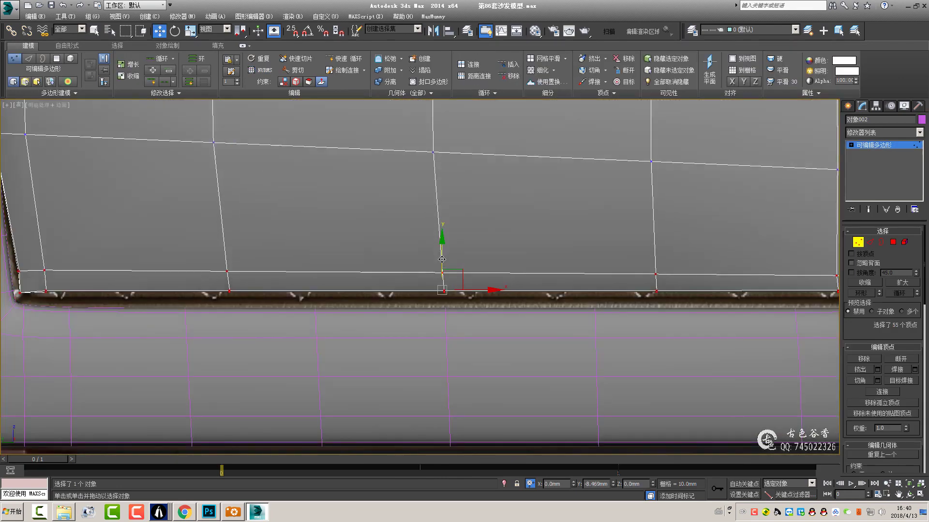
pyautogui.scroll(-4, 443, 242)
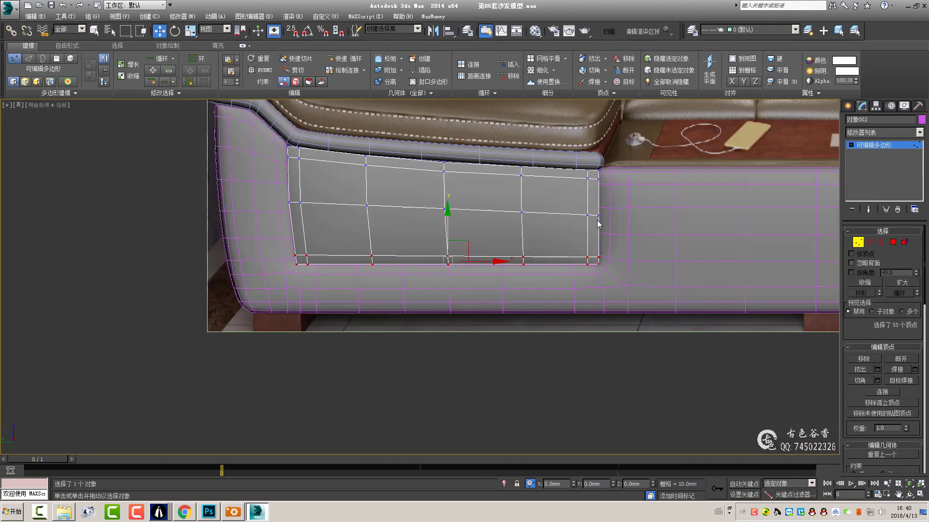
pyautogui.scroll(4, 471, 239)
pyautogui.press('2')
pyautogui.moveTo(507, 178); pyautogui.dragTo(474, 242, button='middle')
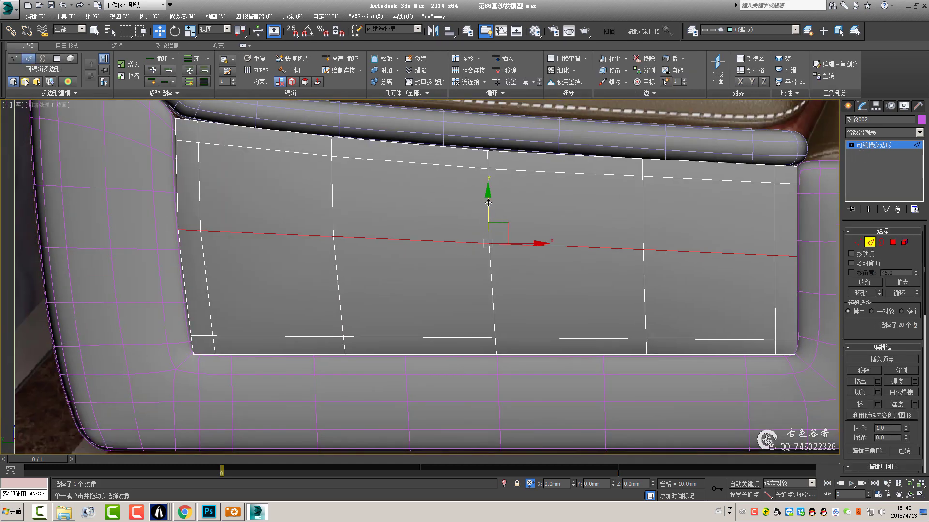
pyautogui.moveTo(490, 209); pyautogui.dragTo(490, 210)
# - Chamfer the middle edge loop into two loops about 45.9 mm apart
pyautogui.hotkey('ctrl', 'shift', 'c')
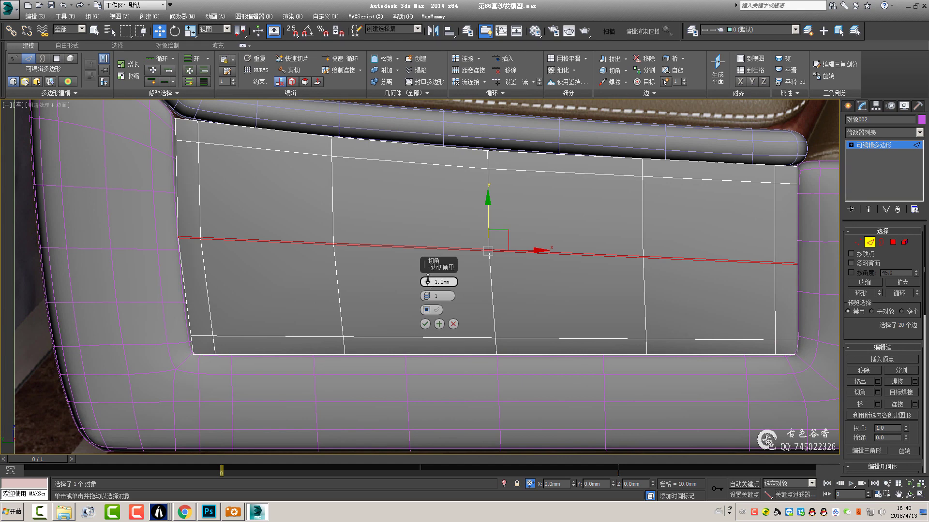
pyautogui.moveTo(428, 278); pyautogui.dragTo(431, 245)
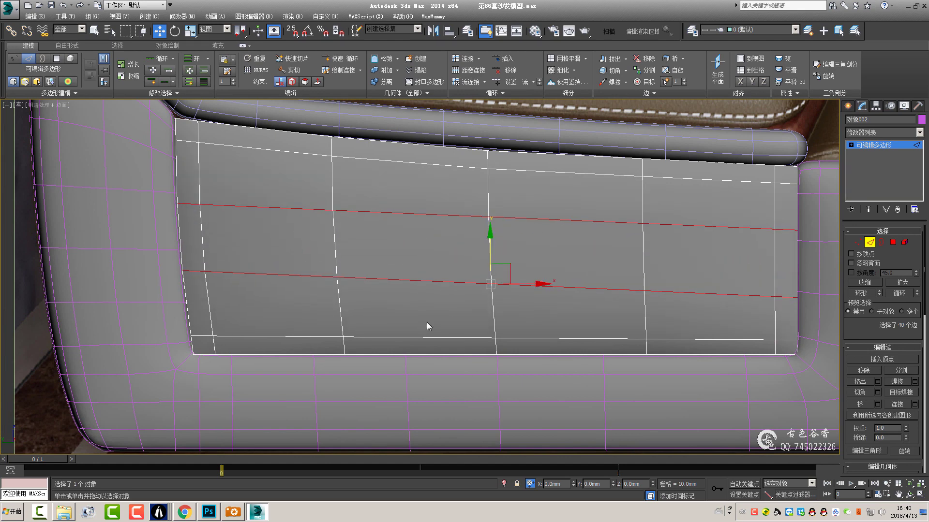
pyautogui.moveTo(426, 322); pyautogui.dragTo(366, 334, button='middle')
pyautogui.click(863, 156)
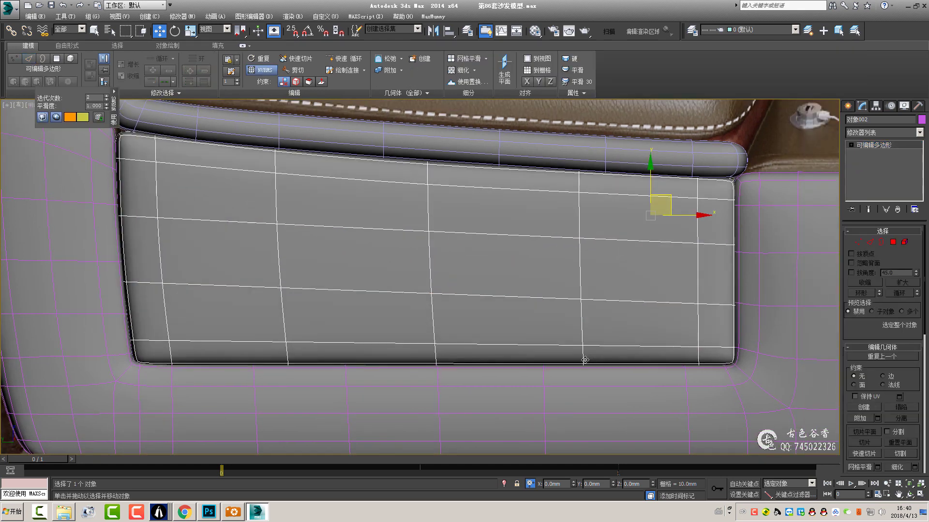
# - Deselect to check the NURMS-smoothed panel, then reselect Object002
pyautogui.press('p')
pyautogui.hotkey('ctrl', 'd')
pyautogui.scroll(5, 498, 322)
pyautogui.scroll(-5, 435, 271)
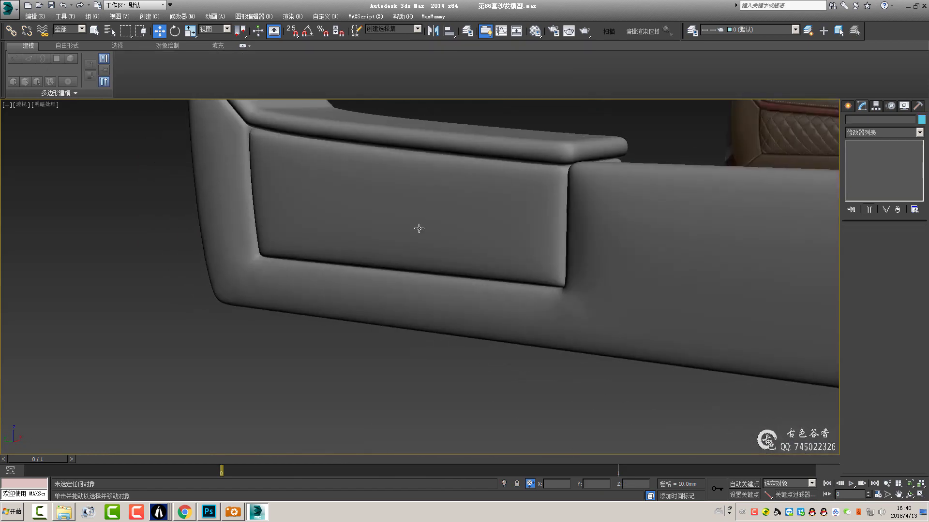
pyautogui.click(419, 228)
pyautogui.scroll(4, 378, 218)
pyautogui.scroll(1, 342, 236)
# - Shrink the panel's polygon selection to the inner two polygons and exit polygon mode
pyautogui.press('4')
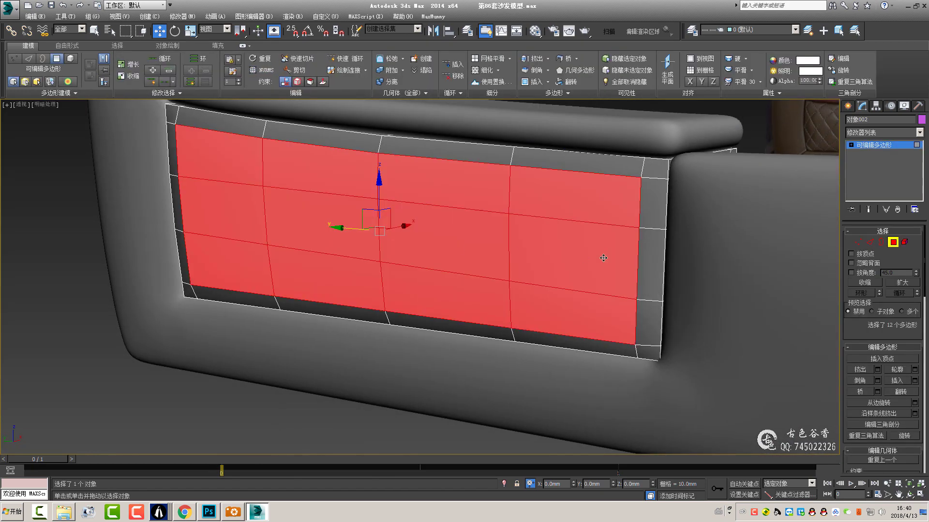
pyautogui.moveTo(463, 210)
pyautogui.keyDown('alt'); pyautogui.mouseDown(button='middle')
pyautogui.moveTo(371, 210)
pyautogui.moveTo(389, 222)
pyautogui.mouseUp(button='middle'); pyautogui.keyUp('alt')
pyautogui.click(323, 84)
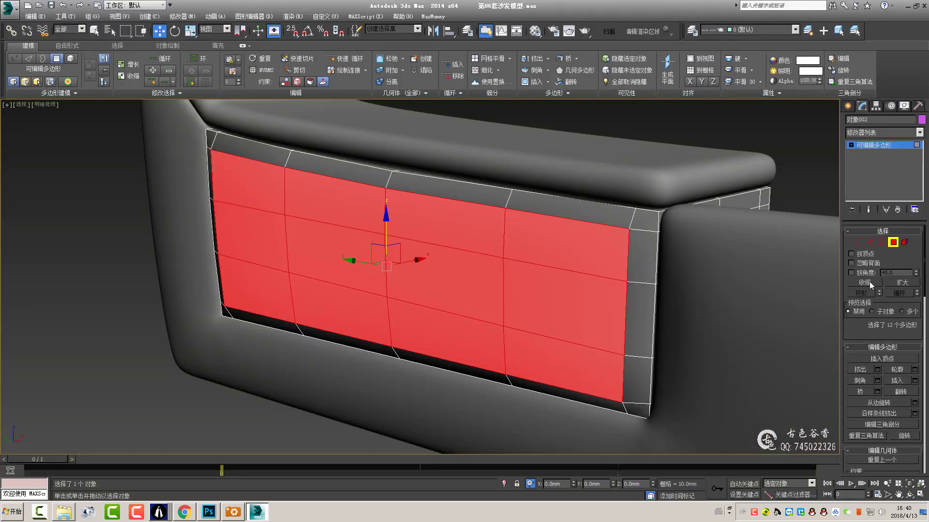
pyautogui.click(870, 284)
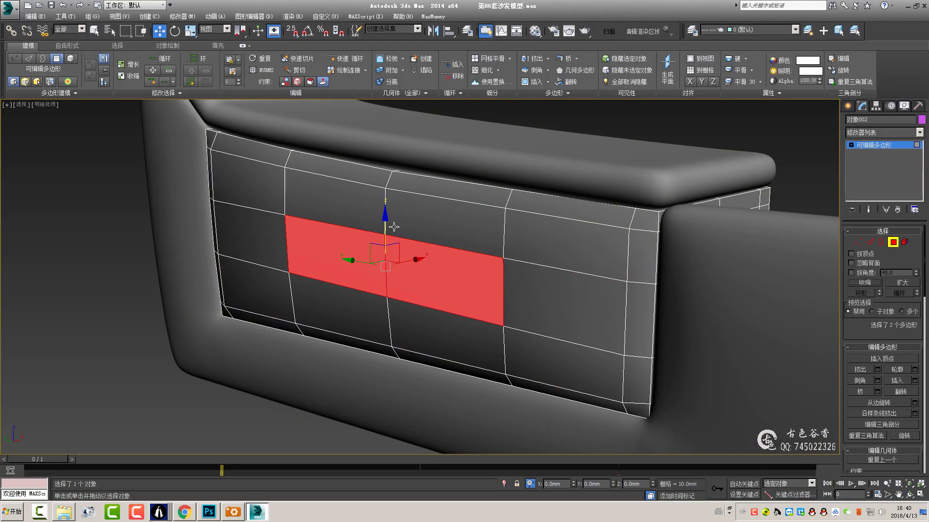
pyautogui.keyDown('alt'); pyautogui.moveTo(386, 220); pyautogui.dragTo(527, 246, button='middle'); pyautogui.keyUp('alt')
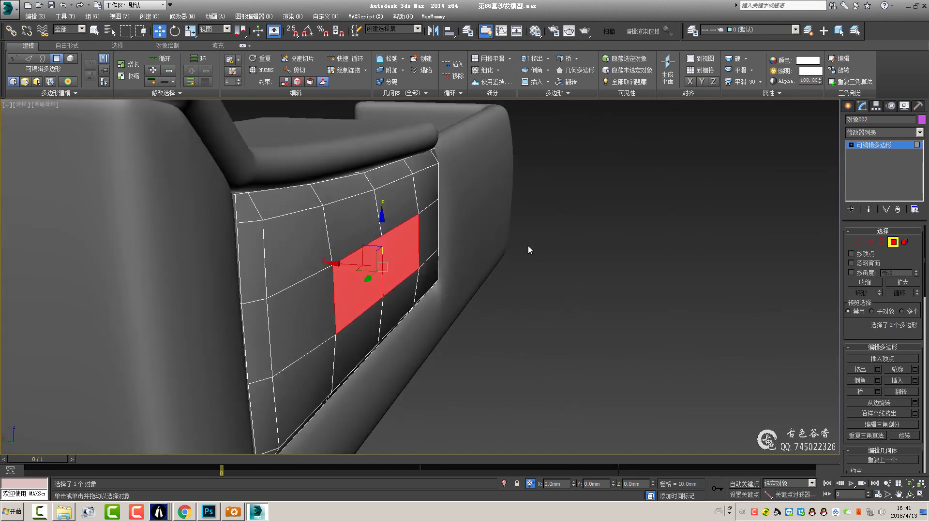
pyautogui.press('4')
pyautogui.press('q')
# - Compare the sofa's front view with the reference photo and select the top seat cushion
pyautogui.click(779, 195)
pyautogui.moveTo(779, 195)
pyautogui.keyDown('alt'); pyautogui.mouseDown(button='middle')
pyautogui.moveTo(494, 321)
pyautogui.moveTo(458, 304)
pyautogui.moveTo(441, 280)
pyautogui.moveTo(479, 269)
pyautogui.moveTo(549, 273)
pyautogui.moveTo(406, 223)
pyautogui.moveTo(449, 244)
pyautogui.mouseUp(button='middle'); pyautogui.keyUp('alt')
pyautogui.hotkey('alt', 'Tab')
pyautogui.hotkey('alt', 'Tab')
pyautogui.hotkey('alt', 'Tab')
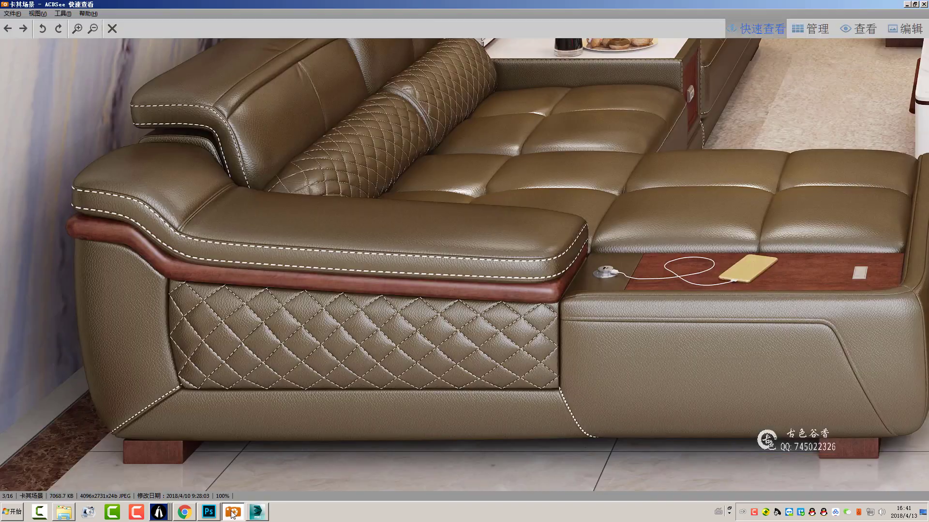
pyautogui.hotkey('alt', 'Tab')
pyautogui.scroll(5, 382, 232)
pyautogui.click(382, 232)
# - Select the cushion's side edge loop, excluding its end edges
pyautogui.press('2')
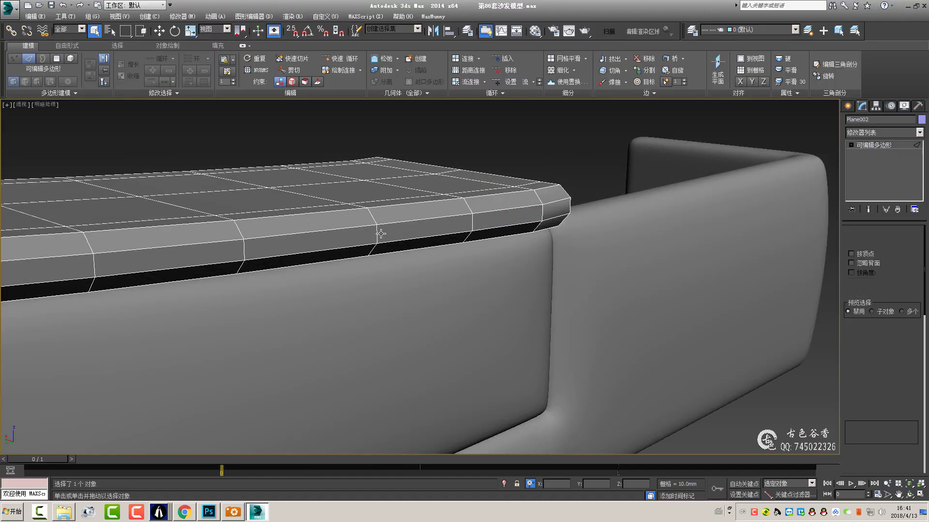
pyautogui.click(375, 234)
pyautogui.doubleClick(375, 234)
pyautogui.scroll(-3, 375, 234)
pyautogui.moveTo(375, 234)
pyautogui.keyDown('alt'); pyautogui.mouseDown(button='middle')
pyautogui.moveTo(362, 249)
pyautogui.moveTo(434, 249)
pyautogui.mouseUp(button='middle'); pyautogui.keyUp('alt')
pyautogui.scroll(3, 433, 249)
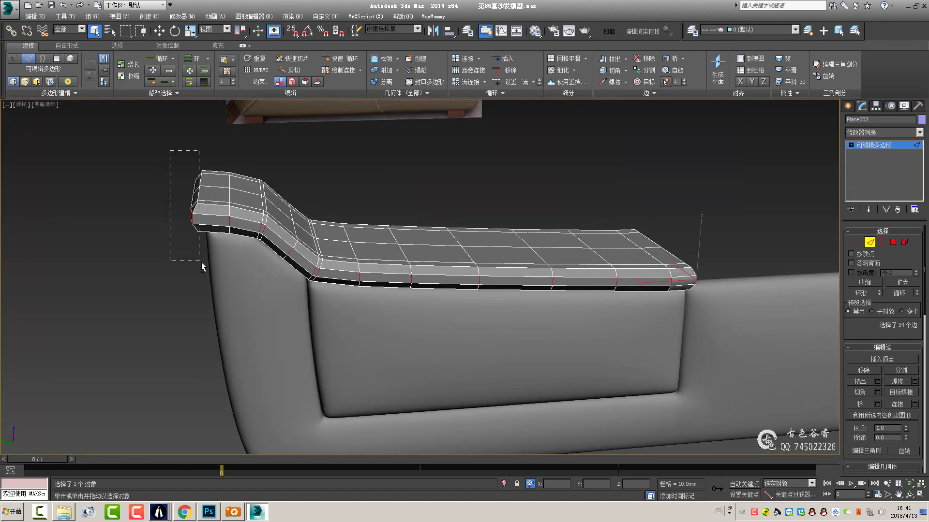
pyautogui.keyDown('alt'); pyautogui.moveTo(170, 151); pyautogui.dragTo(200, 261); pyautogui.keyUp('alt')
# - Lower the selected cushion edges slightly along Z
pyautogui.keyDown('alt'); pyautogui.moveTo(201, 262); pyautogui.dragTo(336, 239, button='middle'); pyautogui.keyUp('alt')
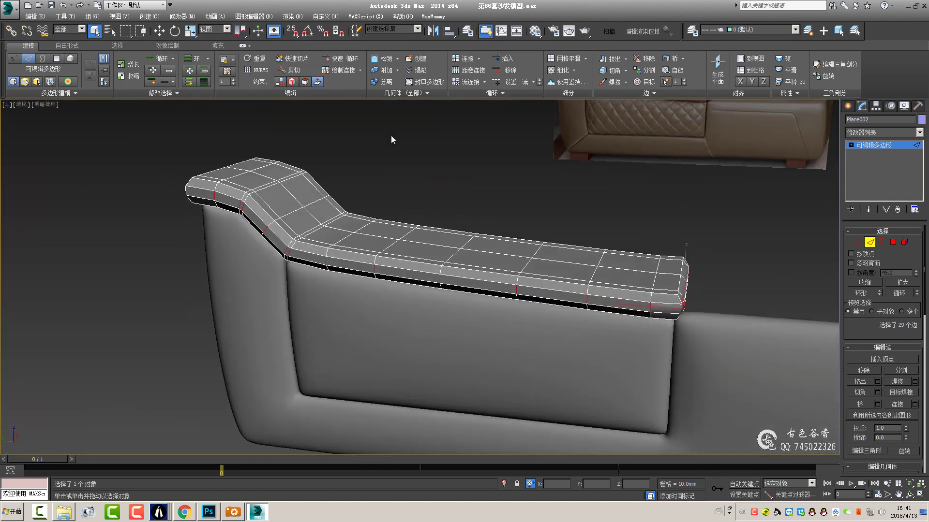
pyautogui.scroll(4, 486, 249)
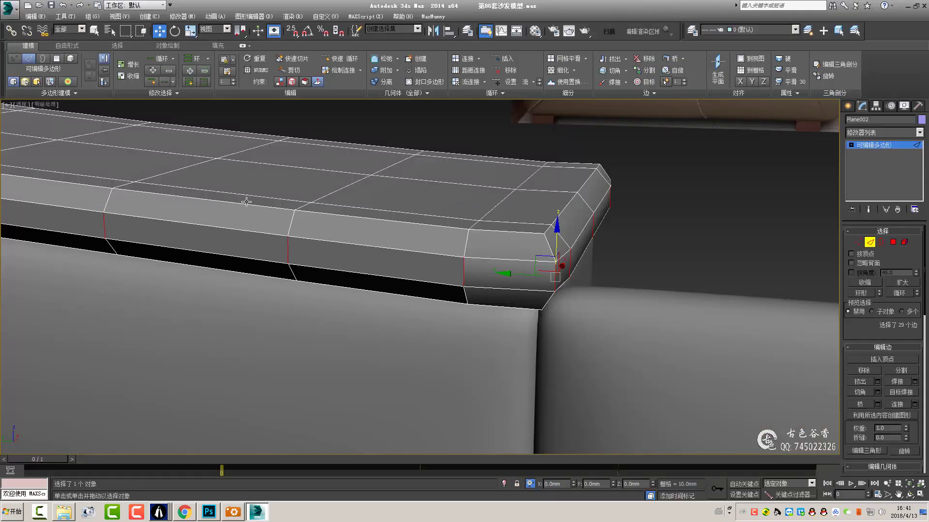
pyautogui.scroll(-5, 555, 236)
pyautogui.moveTo(555, 236); pyautogui.dragTo(323, 215, button='middle')
pyautogui.scroll(4, 323, 215)
pyautogui.scroll(3, 217, 160)
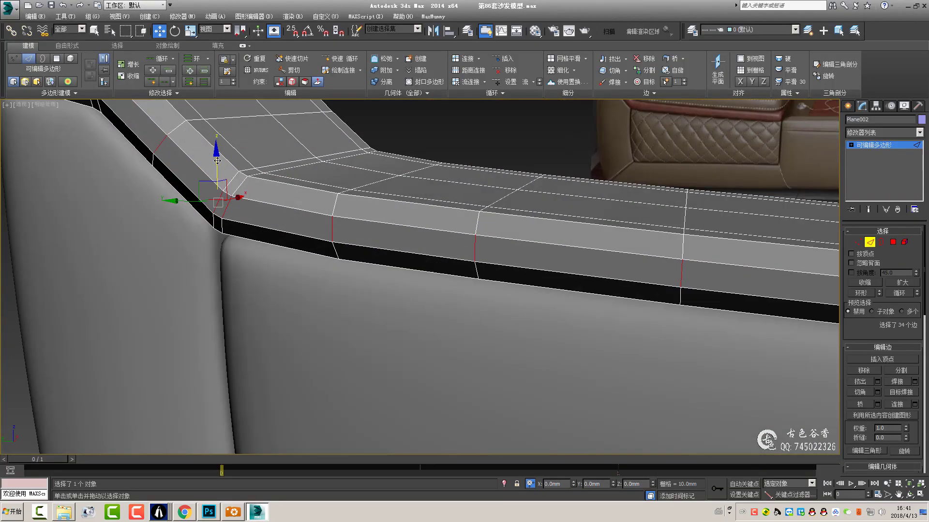
pyautogui.moveTo(217, 161); pyautogui.dragTo(220, 168)
# - Convert the edges to side polygons, inspect the smoothed sofa, and check the reference photo
pyautogui.keyDown('ctrl'); pyautogui.click(894, 243); pyautogui.keyUp('ctrl')
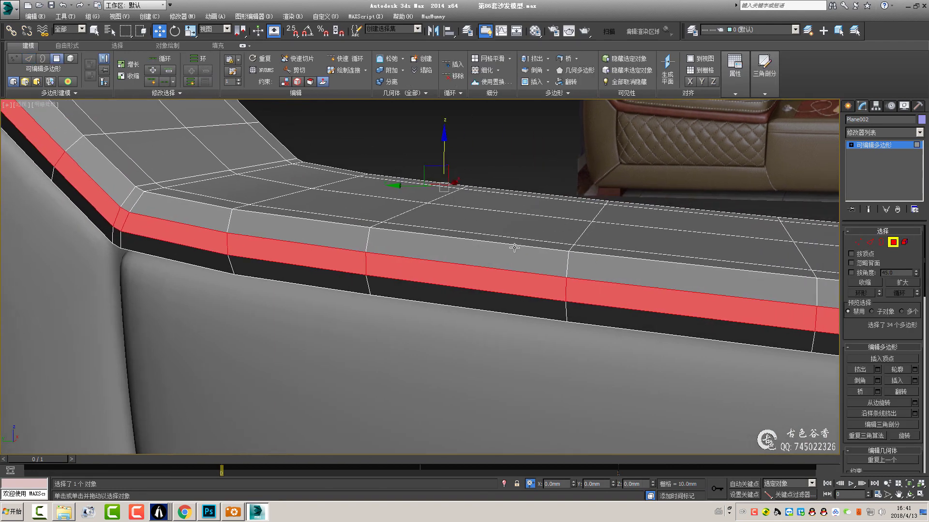
pyautogui.keyDown('alt'); pyautogui.moveTo(536, 137); pyautogui.dragTo(507, 277, button='middle'); pyautogui.keyUp('alt')
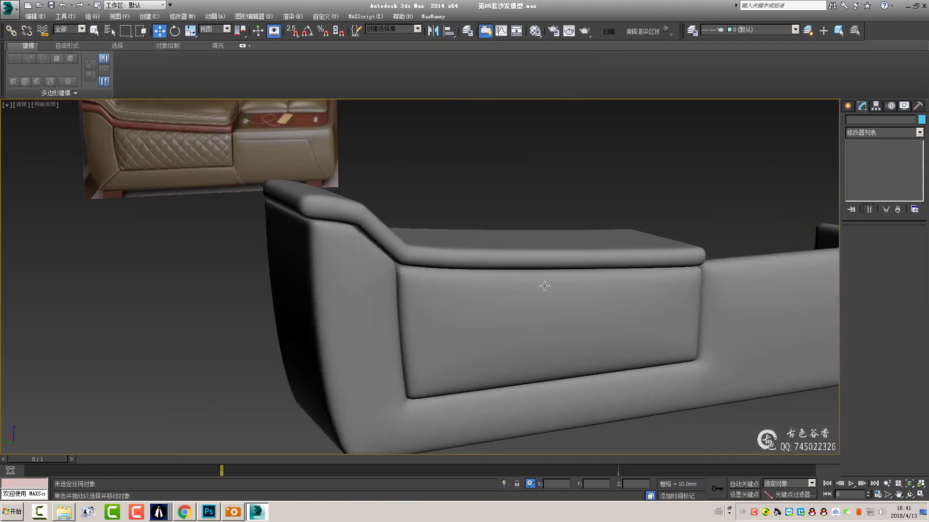
pyautogui.moveTo(544, 286)
pyautogui.keyDown('alt'); pyautogui.mouseDown(button='middle')
pyautogui.moveTo(513, 302)
pyautogui.moveTo(391, 278)
pyautogui.mouseUp(button='middle'); pyautogui.keyUp('alt')
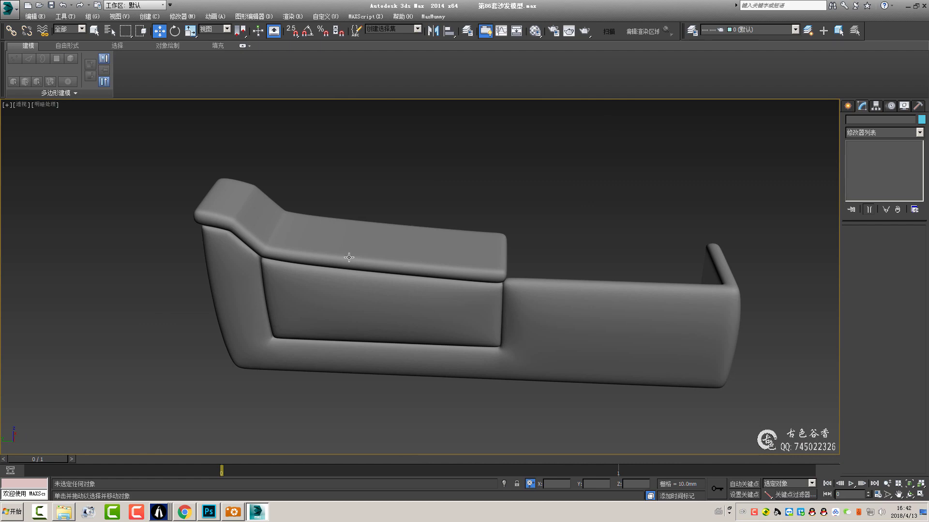
pyautogui.scroll(3, 335, 252)
pyautogui.click(328, 275)
pyautogui.moveTo(327, 275)
pyautogui.keyDown('alt'); pyautogui.mouseDown(button='middle')
pyautogui.moveTo(390, 262)
pyautogui.moveTo(282, 419)
pyautogui.mouseUp(button='middle'); pyautogui.keyUp('alt')
pyautogui.click(232, 512)
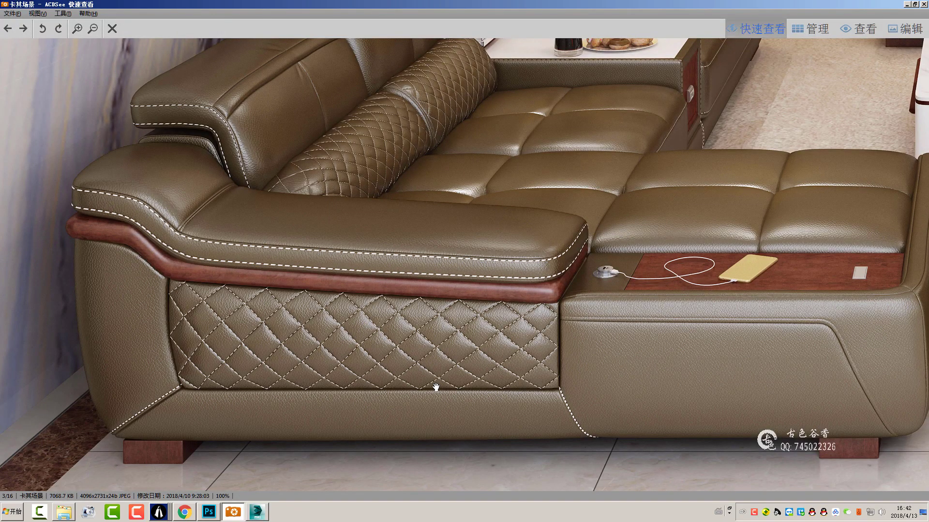
pyautogui.click(264, 512)
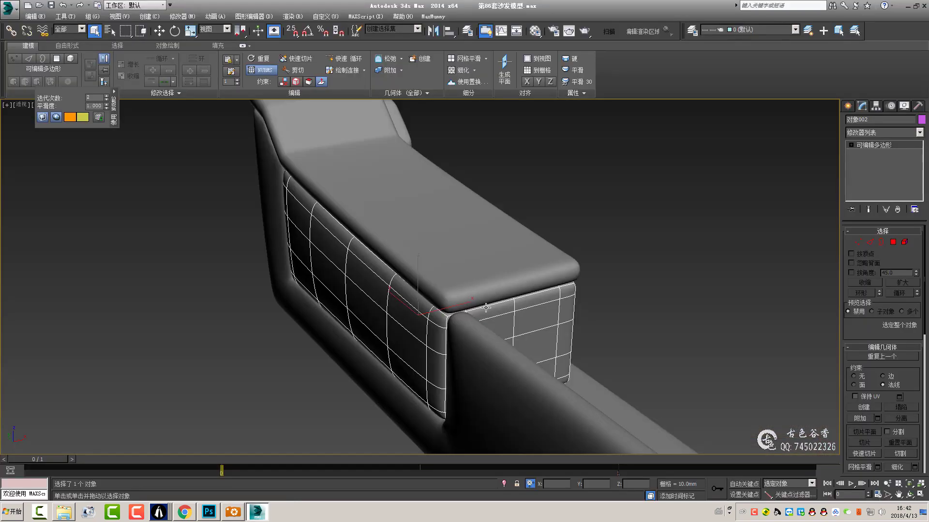
# - Select armrest Object001, enter Edge mode and preview it with smoothing on
pyautogui.moveTo(485, 308)
pyautogui.mouseDown(button='middle')
pyautogui.moveTo(509, 314)
pyautogui.moveTo(628, 276)
pyautogui.moveTo(358, 309)
pyautogui.moveTo(325, 325)
pyautogui.moveTo(300, 288)
pyautogui.moveTo(316, 241)
pyautogui.moveTo(341, 320)
pyautogui.moveTo(322, 301)
pyautogui.moveTo(365, 270)
pyautogui.mouseUp(button='middle')
pyautogui.scroll(5, 471, 292)
pyautogui.click(325, 326)
pyautogui.press('1')
pyautogui.scroll(3, 350, 353)
pyautogui.press('2')
pyautogui.press('w')
pyautogui.hotkey('ctrl', 'q')
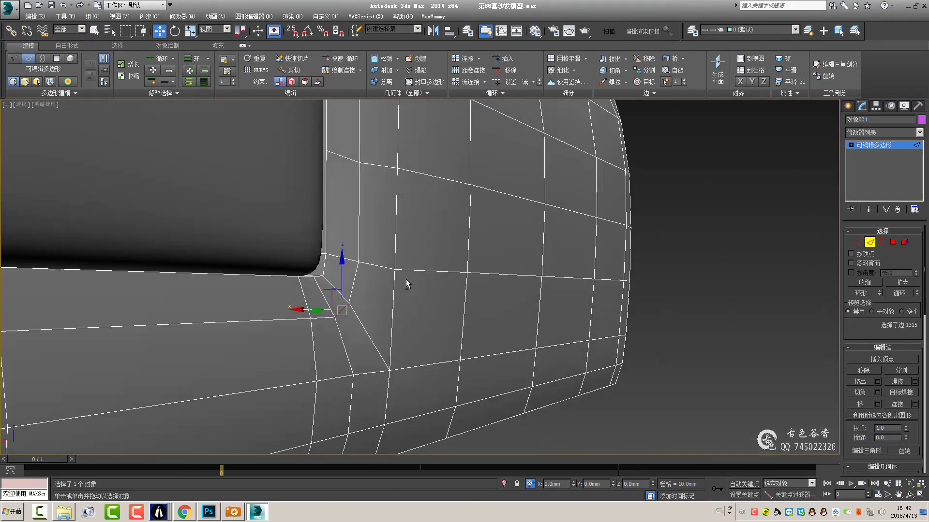
# - Reselect the arm mesh, check its corner vertices, and select an edge at the armrest corner
pyautogui.click(516, 357)
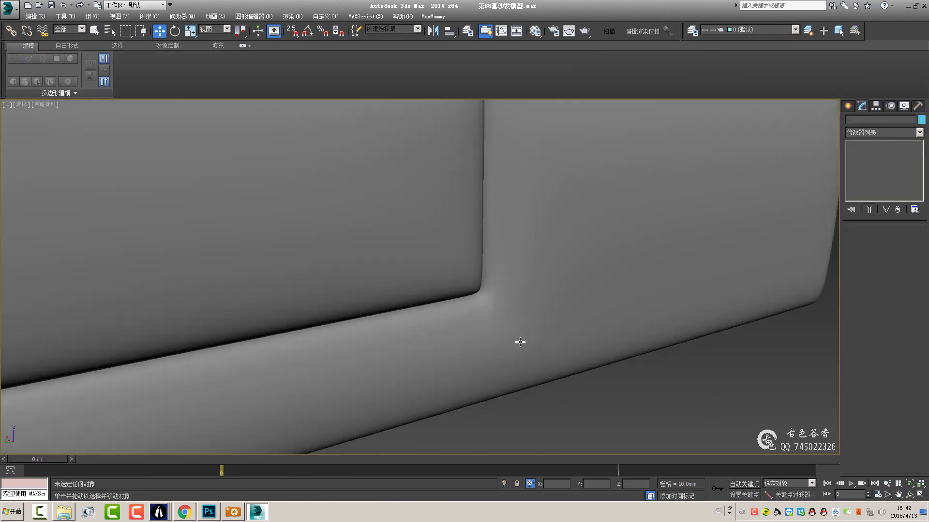
pyautogui.scroll(-5, 518, 341)
pyautogui.scroll(5, 500, 372)
pyautogui.click(595, 313)
pyautogui.scroll(3, 595, 313)
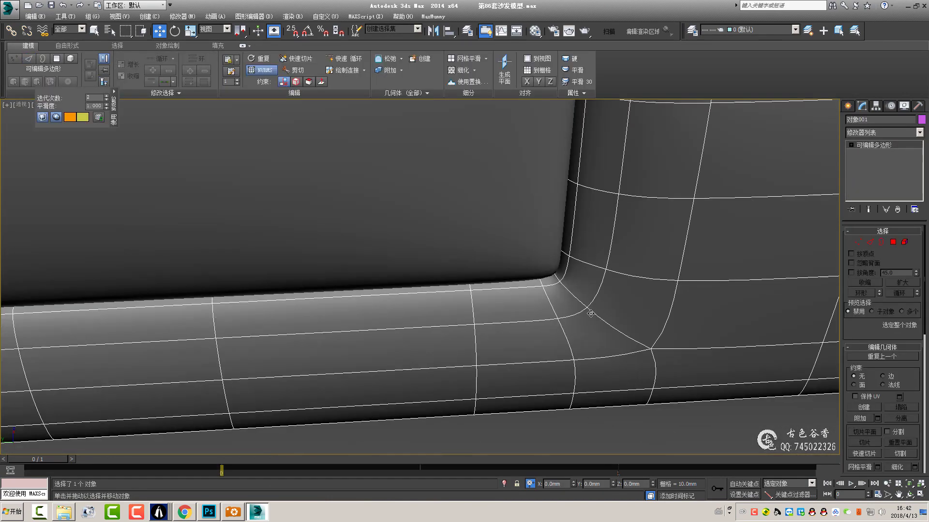
pyautogui.press('1')
pyautogui.moveTo(608, 320)
pyautogui.keyDown('alt'); pyautogui.mouseDown(button='middle')
pyautogui.moveTo(632, 330)
pyautogui.moveTo(562, 323)
pyautogui.moveTo(555, 316)
pyautogui.moveTo(597, 292)
pyautogui.moveTo(628, 317)
pyautogui.moveTo(578, 290)
pyautogui.moveTo(549, 314)
pyautogui.moveTo(588, 235)
pyautogui.mouseUp(button='middle'); pyautogui.keyUp('alt')
pyautogui.press('2')
pyautogui.click(565, 318)
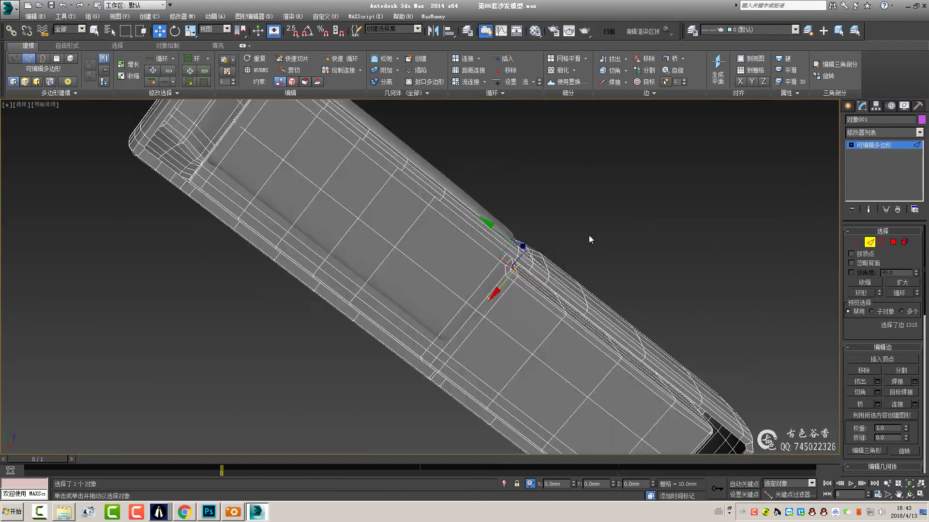
# - Orbit toward the sofa arm and switch to the Left view over the reference photo
pyautogui.click(640, 252)
pyautogui.moveTo(640, 252)
pyautogui.keyDown('alt'); pyautogui.mouseDown(button='middle')
pyautogui.moveTo(514, 308)
pyautogui.moveTo(504, 276)
pyautogui.mouseUp(button='middle'); pyautogui.keyUp('alt')
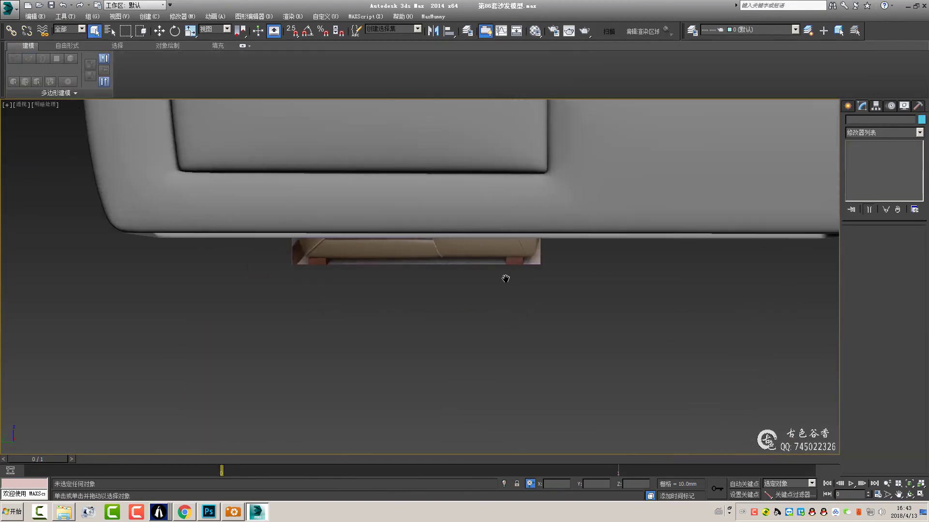
pyautogui.scroll(-5, 433, 289)
pyautogui.keyDown('alt'); pyautogui.moveTo(433, 289); pyautogui.dragTo(458, 213, button='middle'); pyautogui.keyUp('alt')
pyautogui.scroll(3, 457, 213)
pyautogui.press('l')
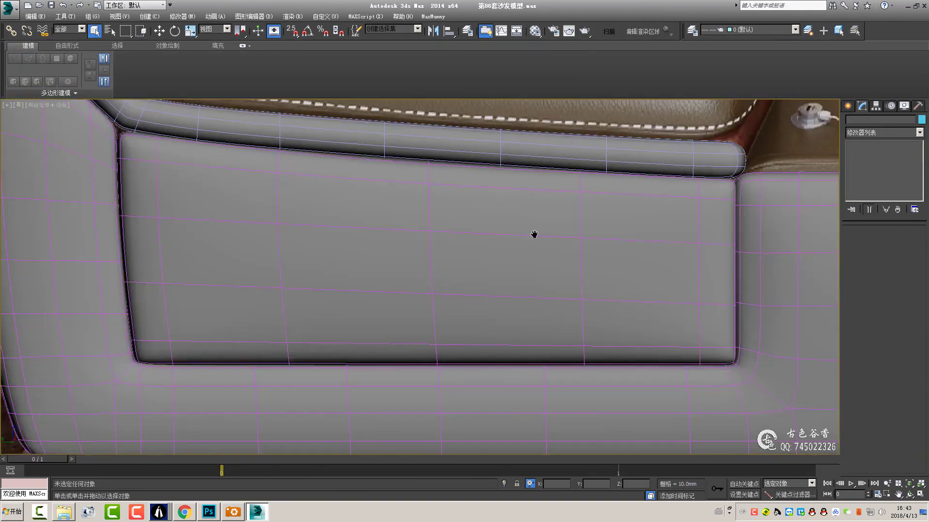
pyautogui.scroll(-3, 555, 268)
pyautogui.scroll(3, 555, 268)
# - Draw a trial Plane at the armrest cushion's front end, then undo it
pyautogui.click(852, 105)
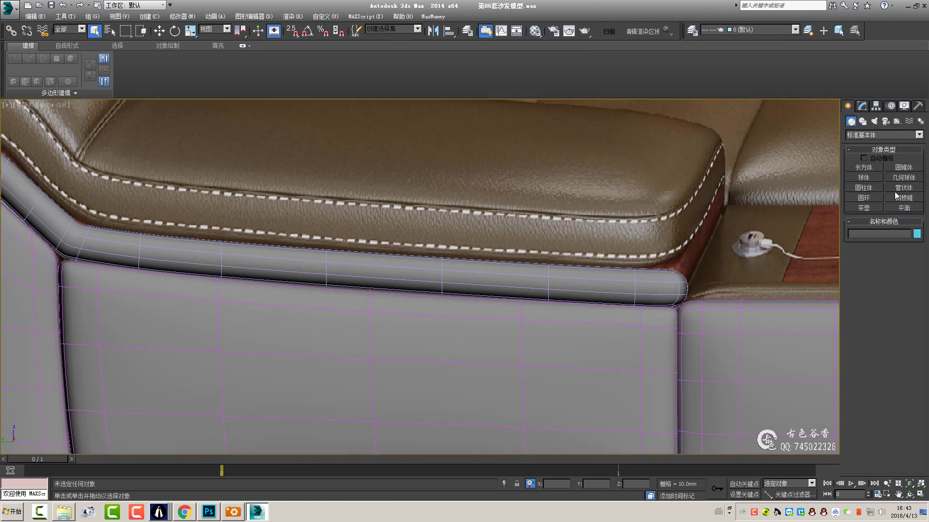
pyautogui.click(904, 207)
pyautogui.scroll(-3, 614, 249)
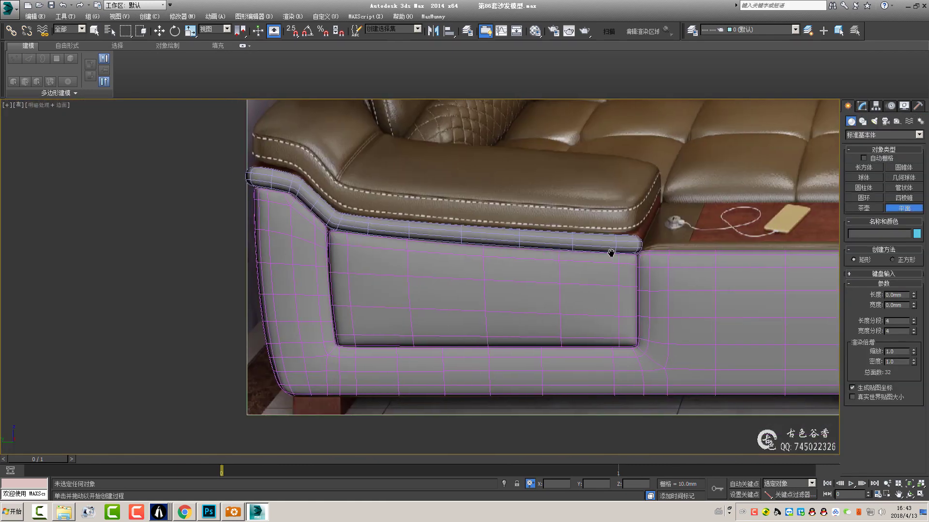
pyautogui.scroll(3, 627, 253)
pyautogui.moveTo(659, 248); pyautogui.dragTo(623, 196)
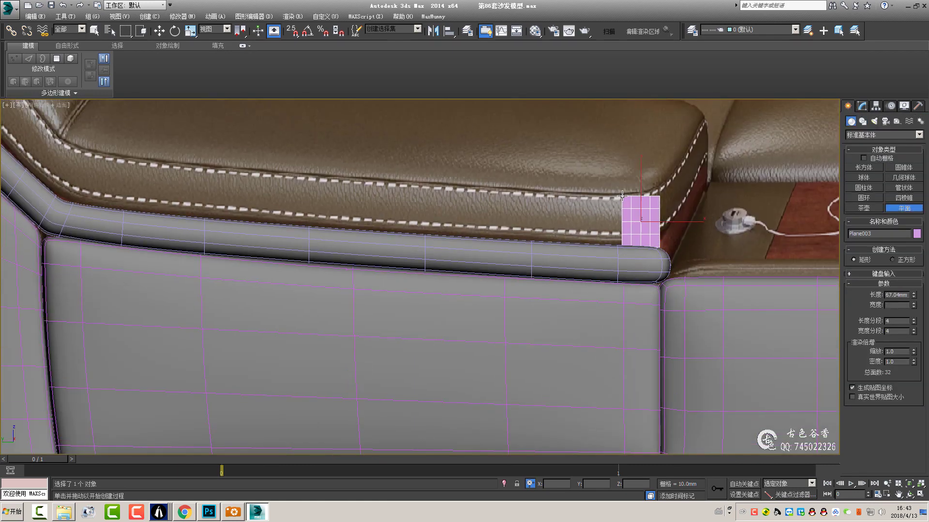
pyautogui.scroll(-3, 651, 225)
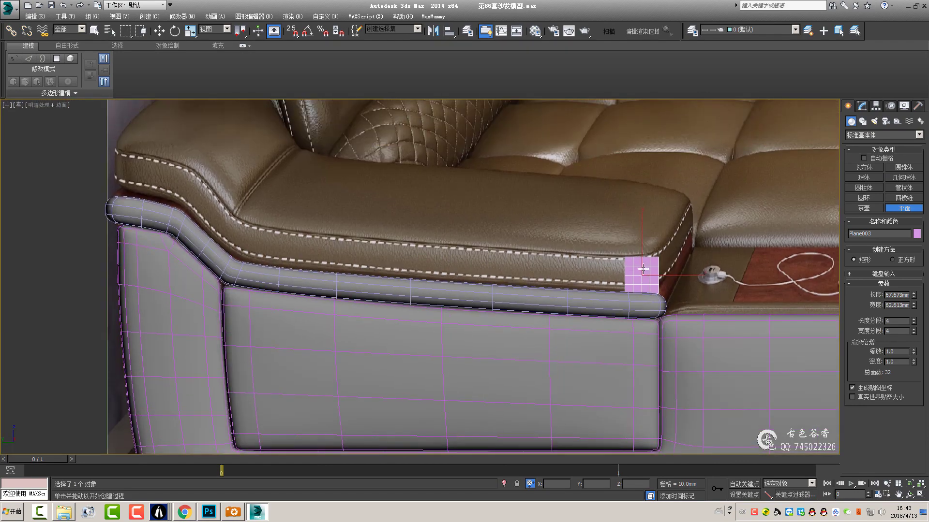
pyautogui.hotkey('ctrl', 'z')
pyautogui.scroll(-2, 599, 210)
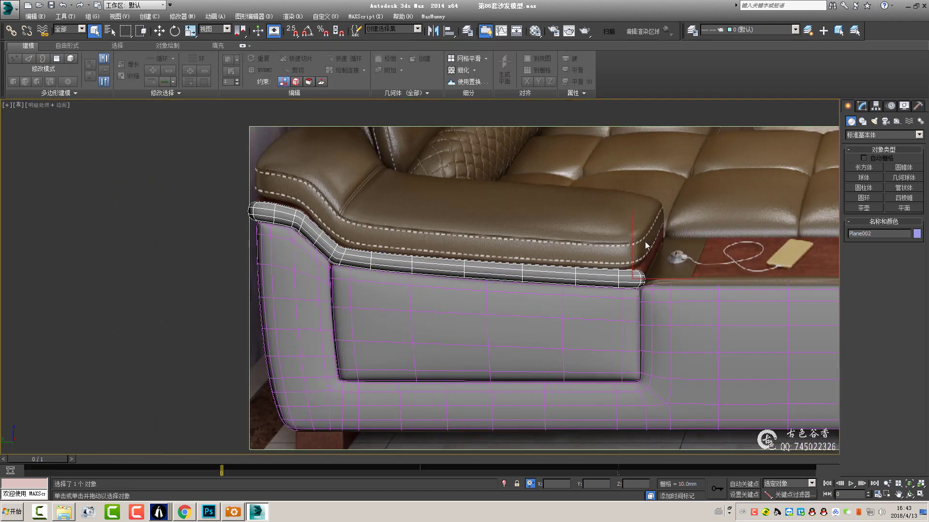
# - Shift-drag the arm trim strip upward to make an independent copy, Plane003
pyautogui.keyDown('shift'); pyautogui.moveTo(633, 244); pyautogui.dragTo(633, 227); pyautogui.keyUp('shift')
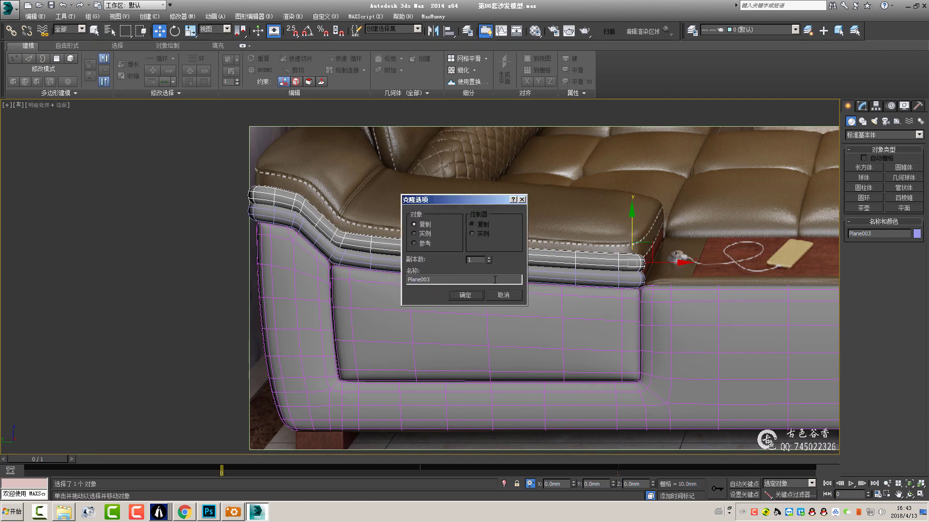
pyautogui.click(482, 297)
pyautogui.scroll(3, 636, 267)
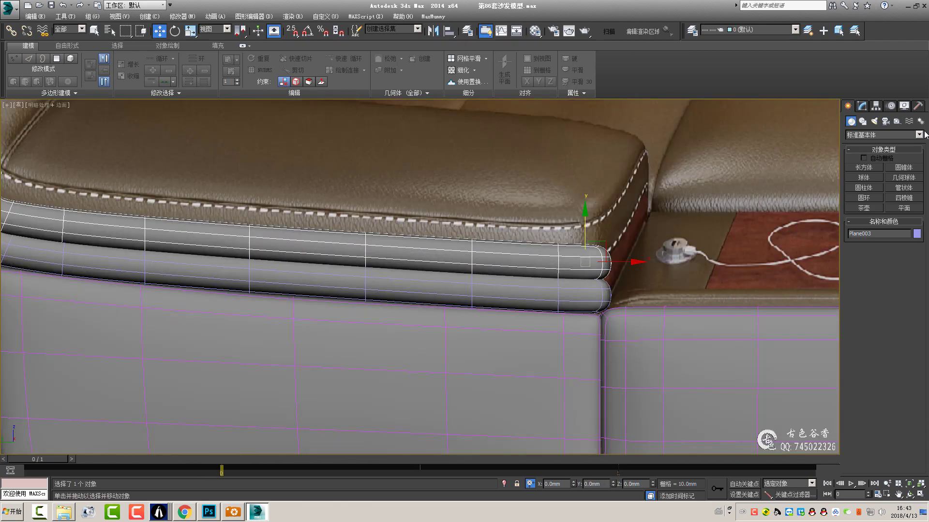
# - Select the copied strip's vertex loop and raise it slightly to meet the cushion
pyautogui.click(862, 106)
pyautogui.press('1')
pyautogui.scroll(-2, 329, 206)
pyautogui.scroll(-1, 328, 206)
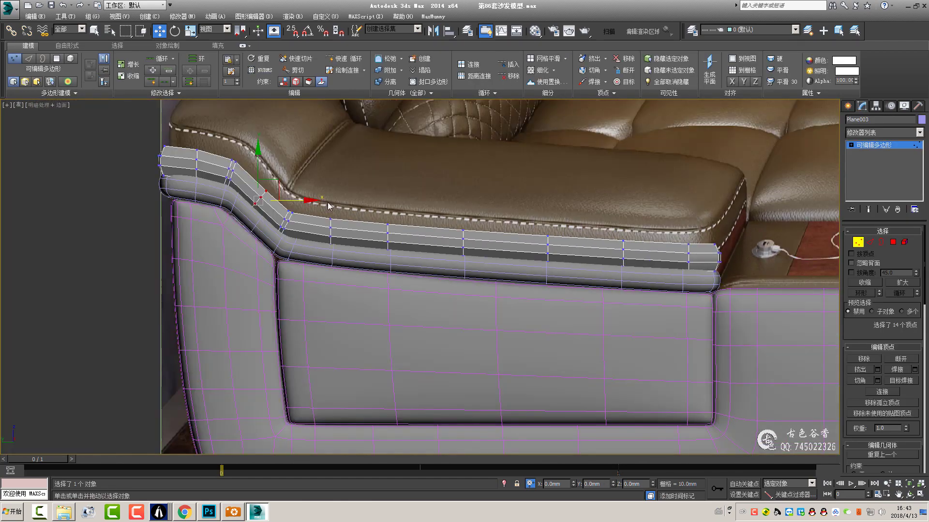
pyautogui.scroll(2, 339, 249)
pyautogui.scroll(3, 487, 271)
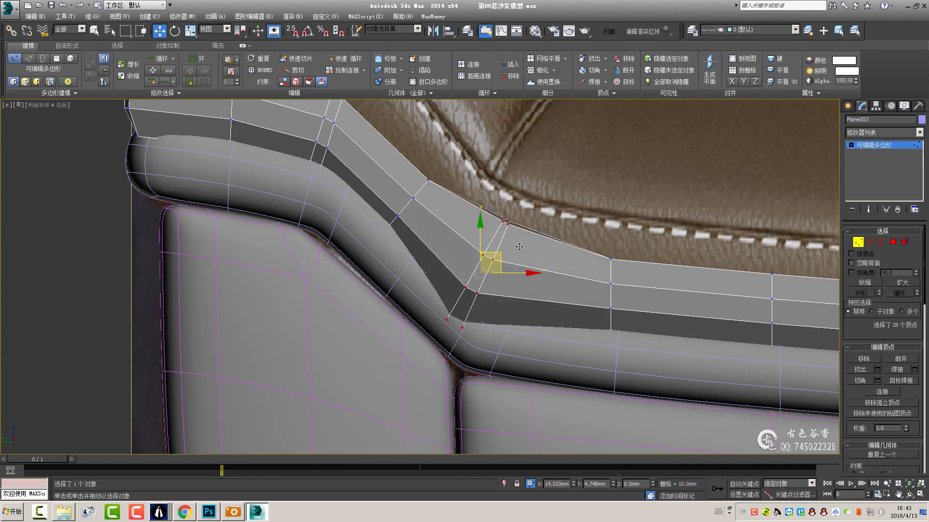
pyautogui.moveTo(496, 254); pyautogui.dragTo(431, 250, button='middle')
pyautogui.scroll(-1, 431, 250)
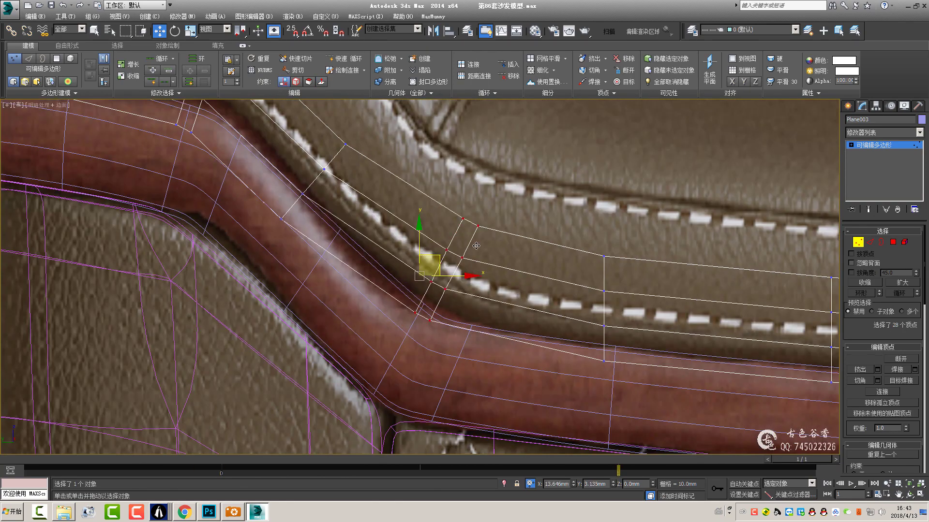
pyautogui.scroll(-1, 387, 237)
pyautogui.scroll(-2, 357, 223)
pyautogui.moveTo(357, 224); pyautogui.dragTo(198, 124, button='middle')
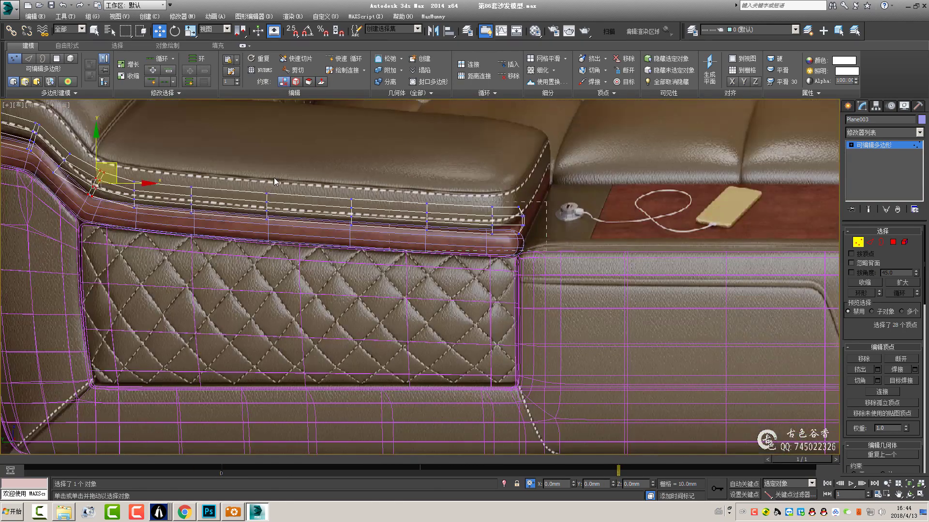
pyautogui.hotkey('alt', 'l')
pyautogui.scroll(3, 373, 208)
pyautogui.moveTo(622, 232); pyautogui.dragTo(623, 219)
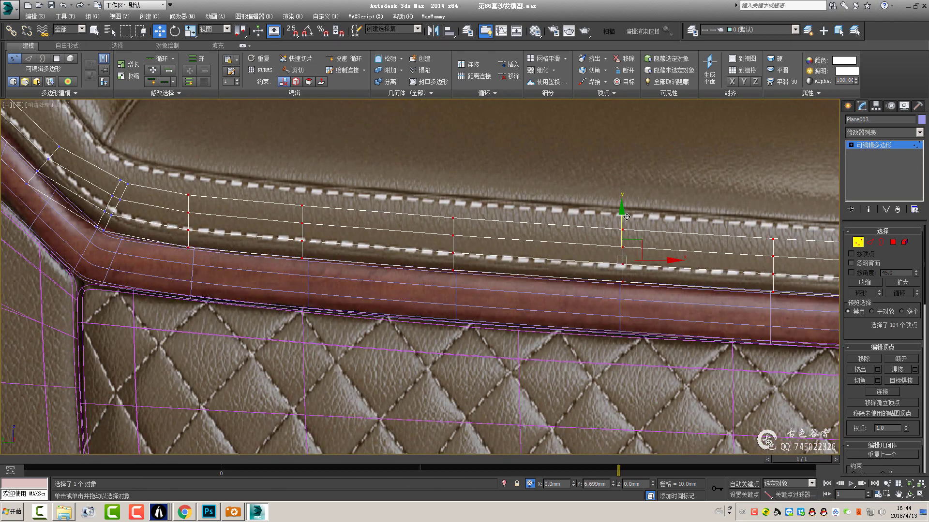
# - Move the strip's top-left corner vertices to match the photo's cushion bend
pyautogui.scroll(-3, 623, 219)
pyautogui.moveTo(623, 219); pyautogui.dragTo(338, 199, button='middle')
pyautogui.scroll(2, 402, 223)
pyautogui.press('2')
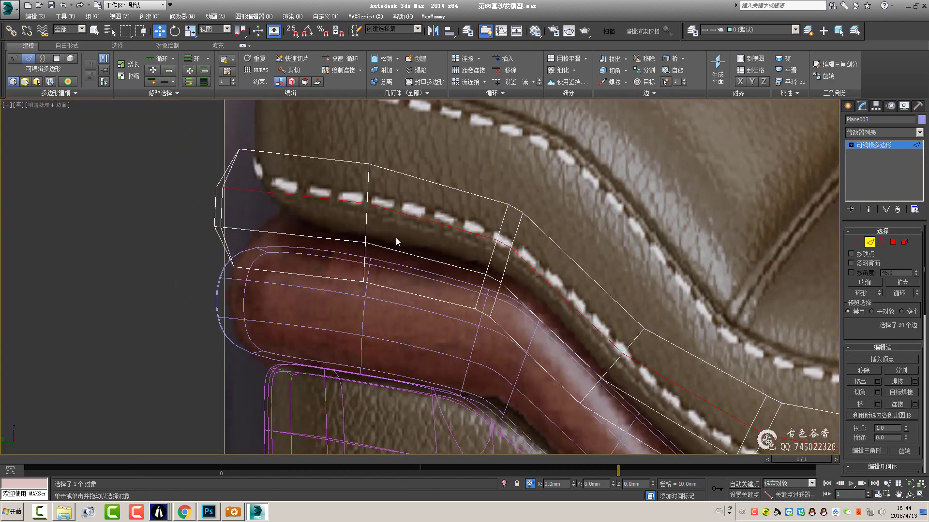
pyautogui.press('1')
pyautogui.moveTo(229, 140); pyautogui.dragTo(252, 181)
pyautogui.scroll(-2, 274, 211)
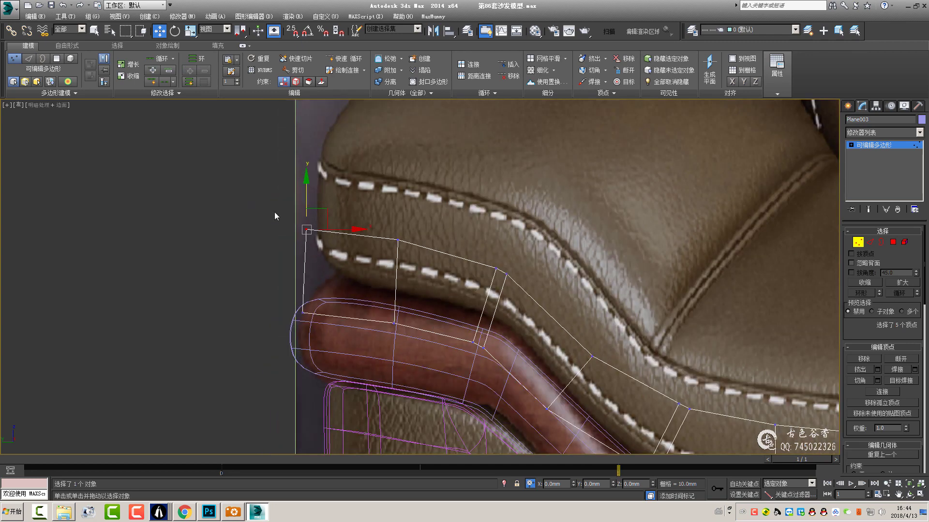
pyautogui.moveTo(355, 219); pyautogui.dragTo(355, 220)
# - Select a row of vertices along the cushion strip for further shaping
pyautogui.moveTo(545, 325)
pyautogui.mouseDown(button='middle')
pyautogui.moveTo(505, 279)
pyautogui.moveTo(477, 218)
pyautogui.mouseUp(button='middle')
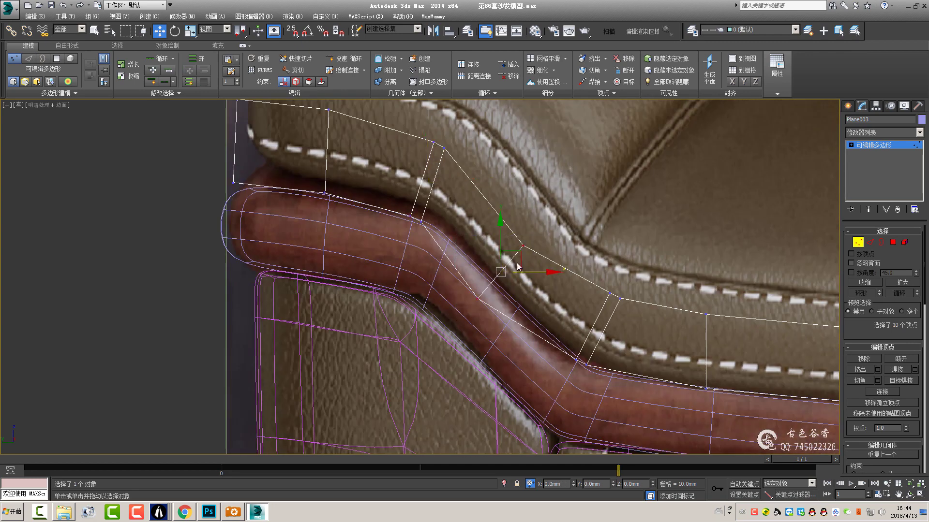
pyautogui.moveTo(537, 239); pyautogui.dragTo(510, 232, button='middle')
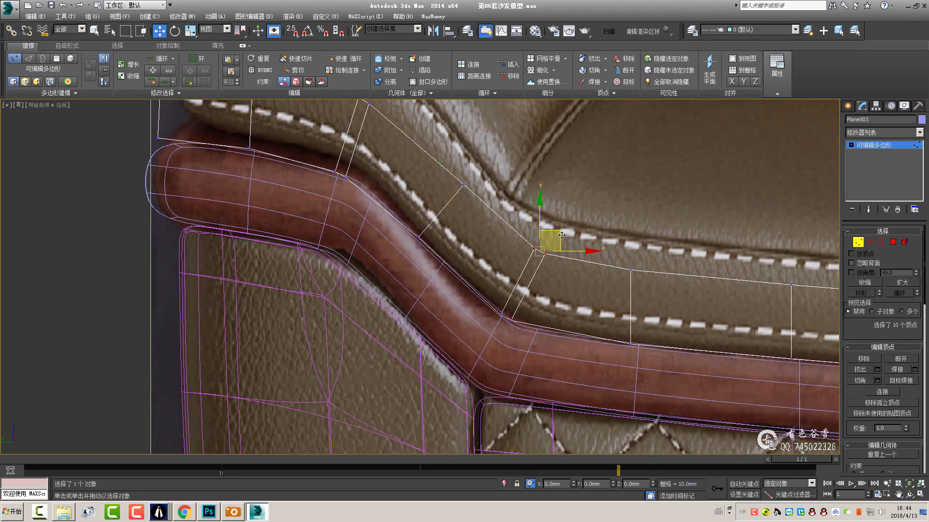
pyautogui.scroll(-2, 486, 282)
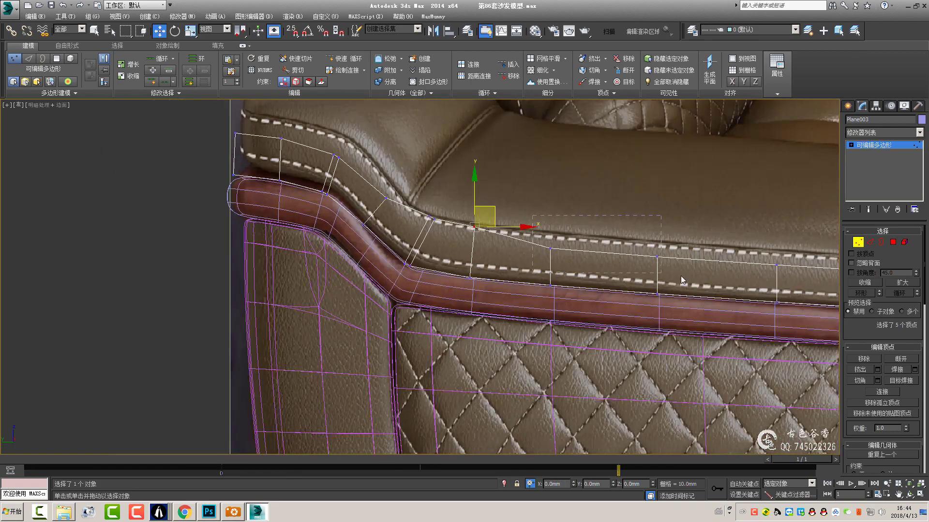
pyautogui.scroll(-2, 486, 283)
pyautogui.scroll(2, 554, 264)
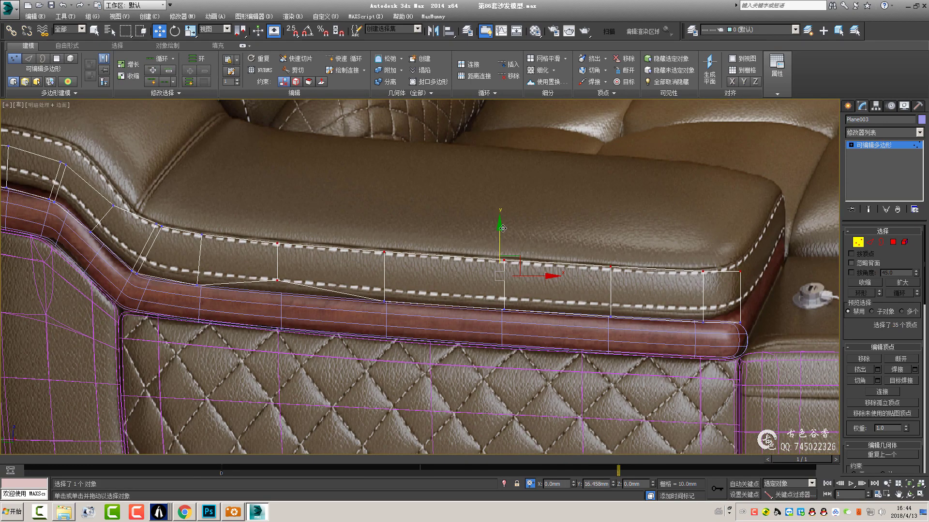
pyautogui.moveTo(248, 285); pyautogui.dragTo(251, 290)
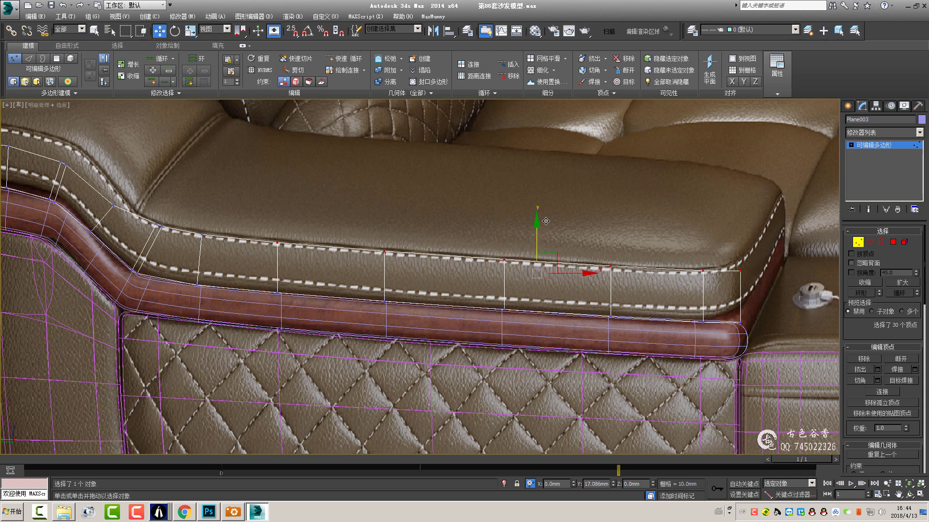
pyautogui.scroll(3, 351, 273)
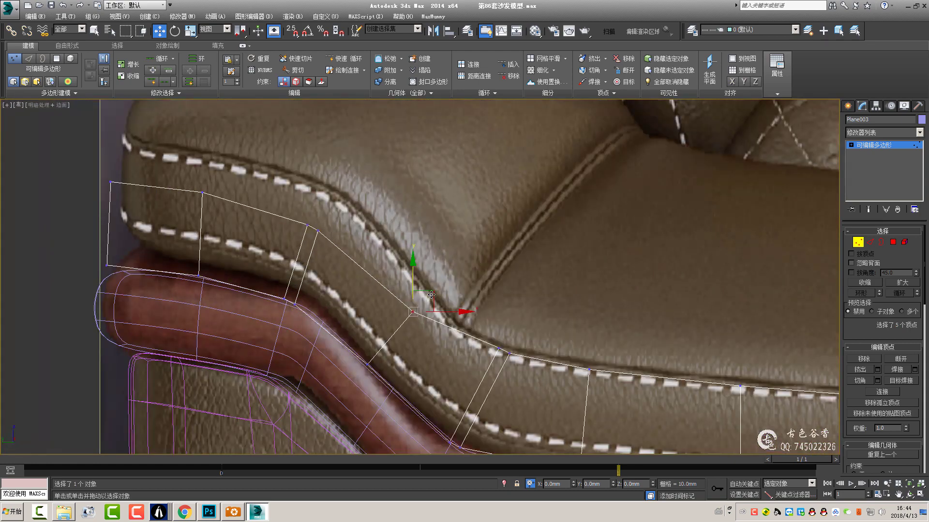